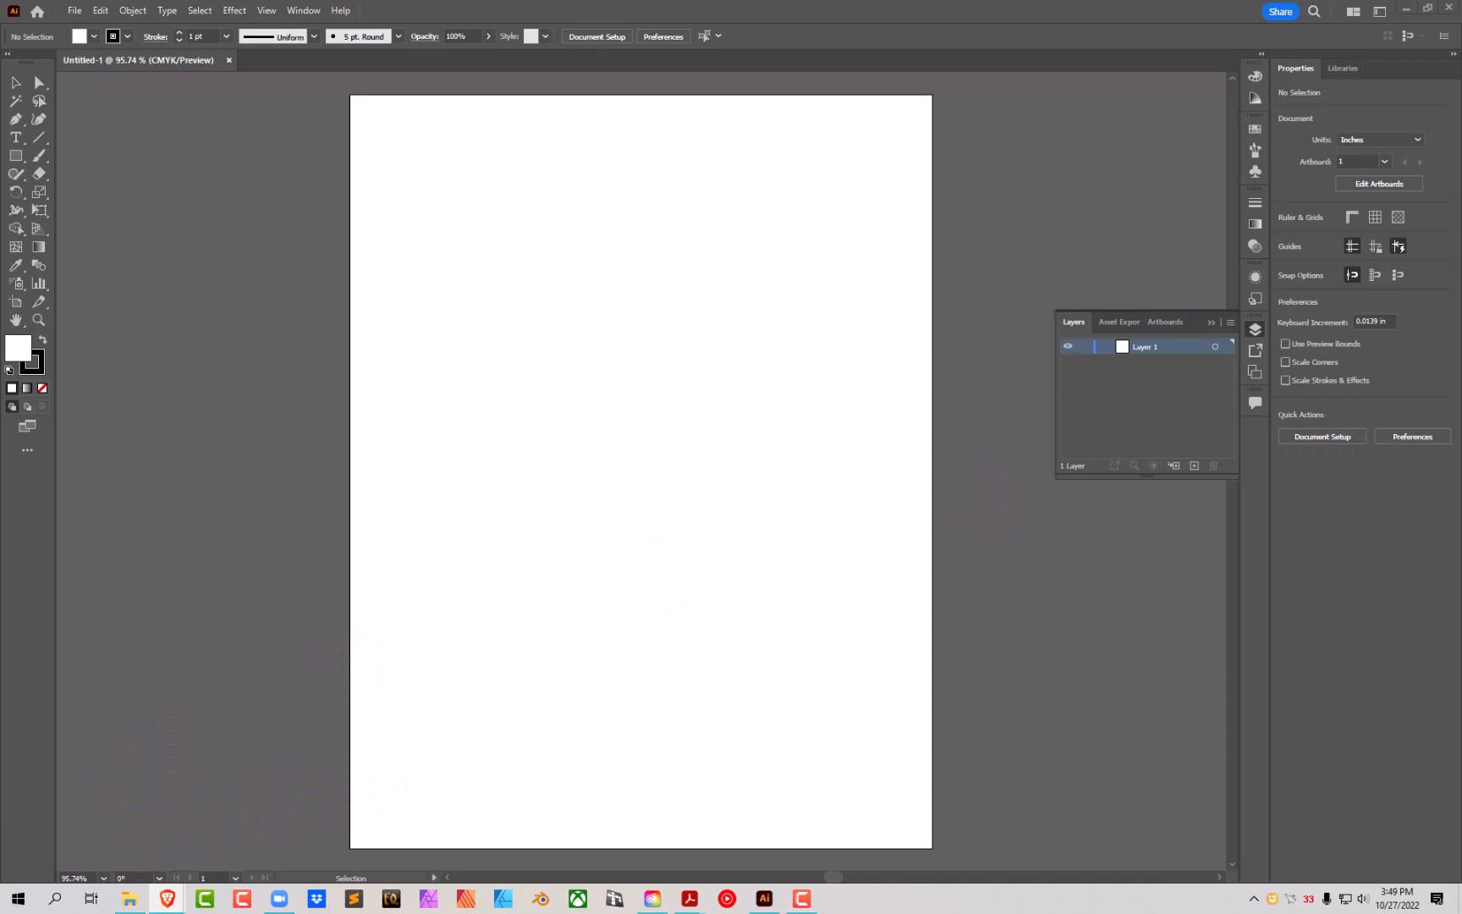
Step: Switch to the browser and examine the sugar skull reference images for head shape, eyes, nose, teeth and decoration
{"action": "left_click_drag", "start_coordinate": [1461, 34], "coordinate": [952, 61]}
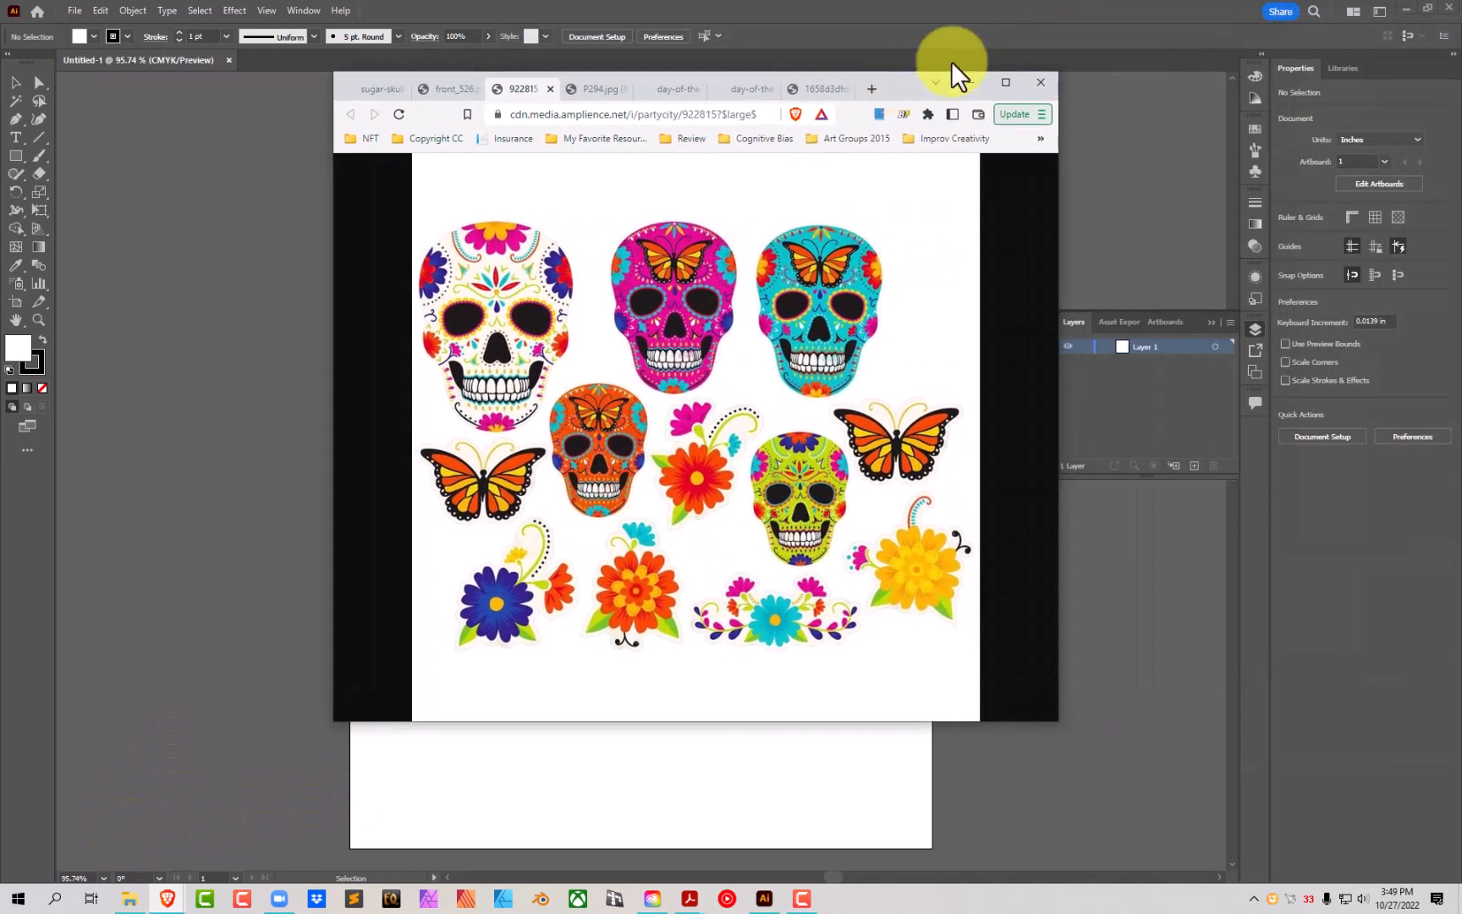
{"action": "left_click", "coordinate": [1005, 82]}
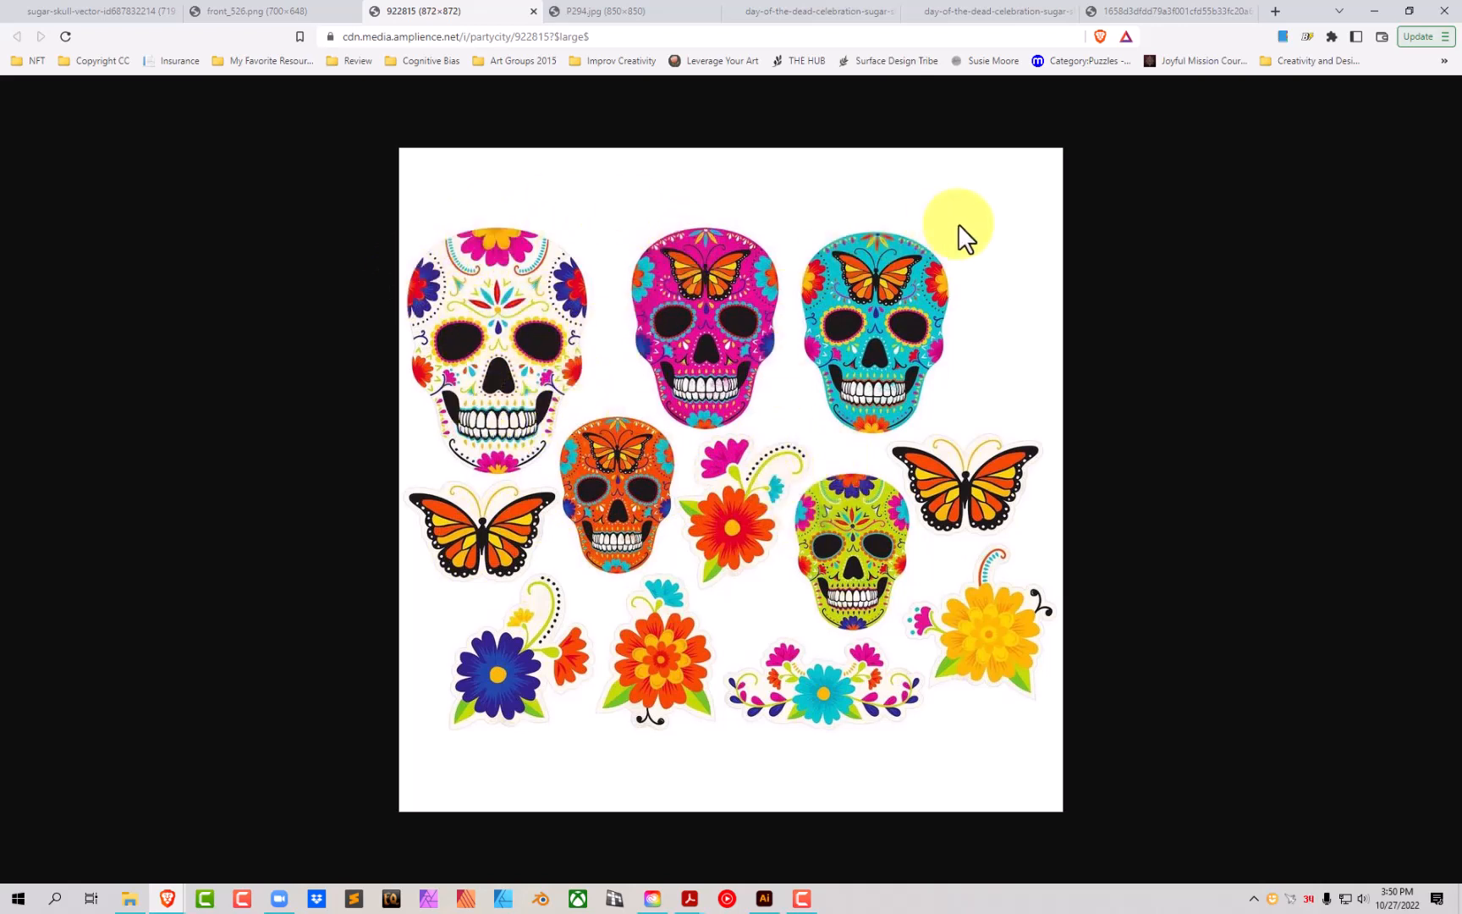
{"action": "left_click", "coordinate": [254, 14]}
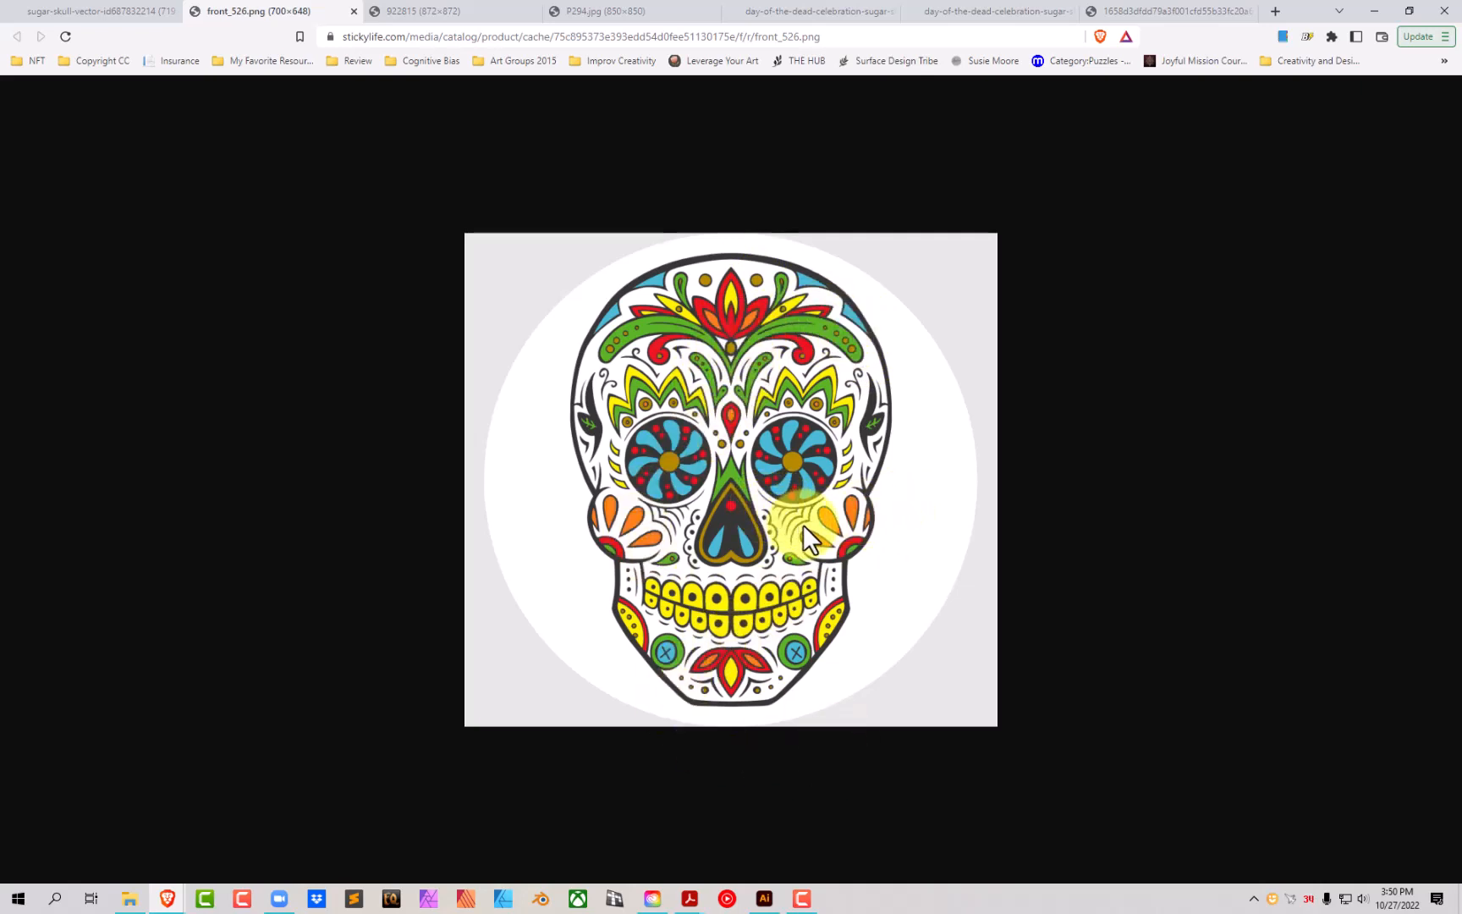
{"action": "left_click", "coordinate": [97, 9]}
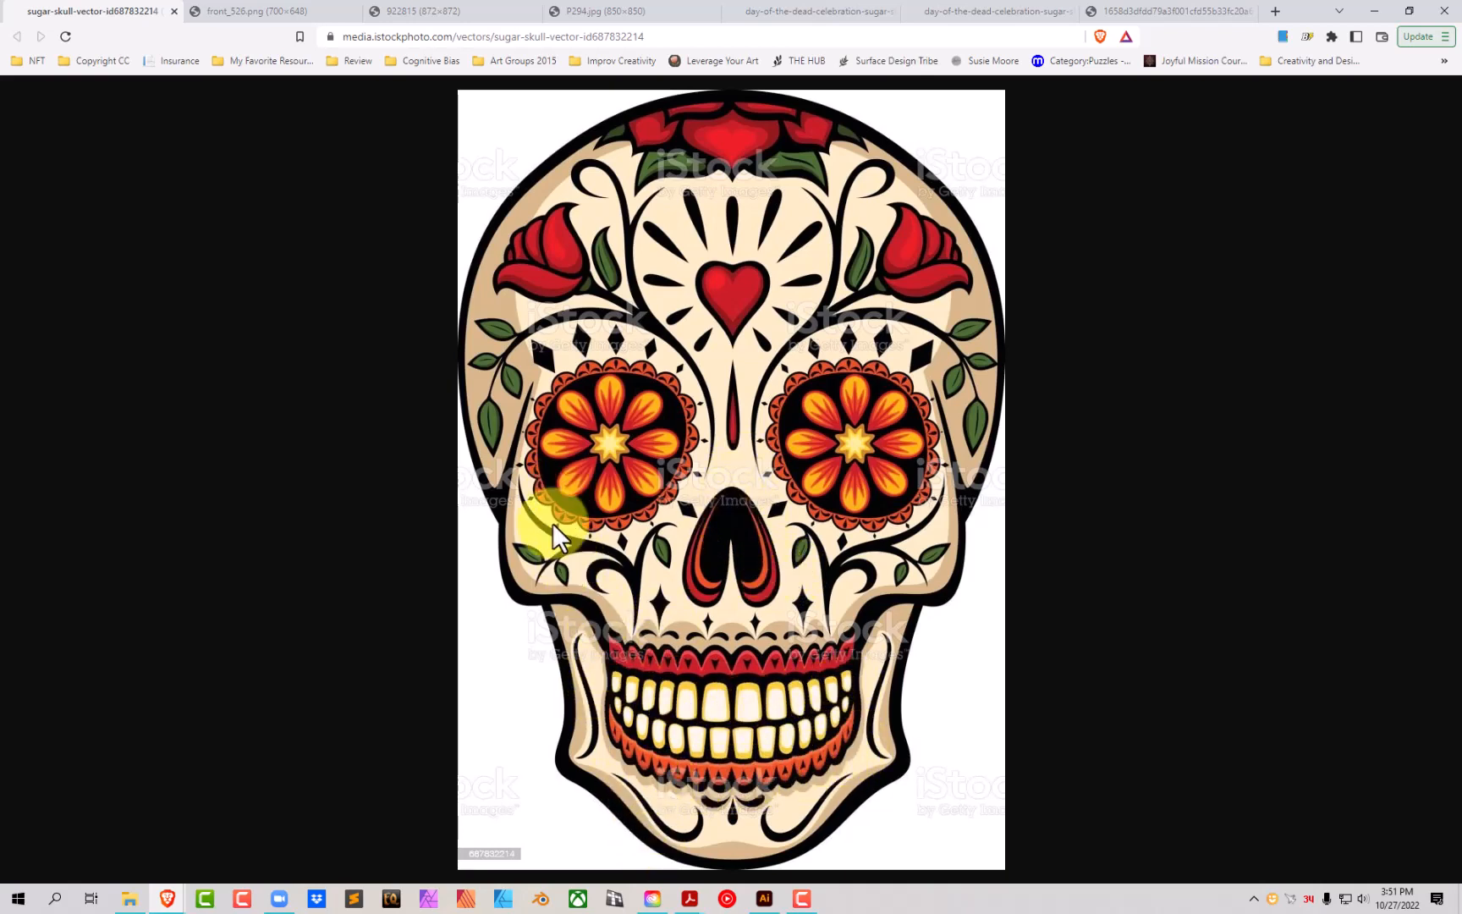
{"action": "left_click", "coordinate": [286, 10]}
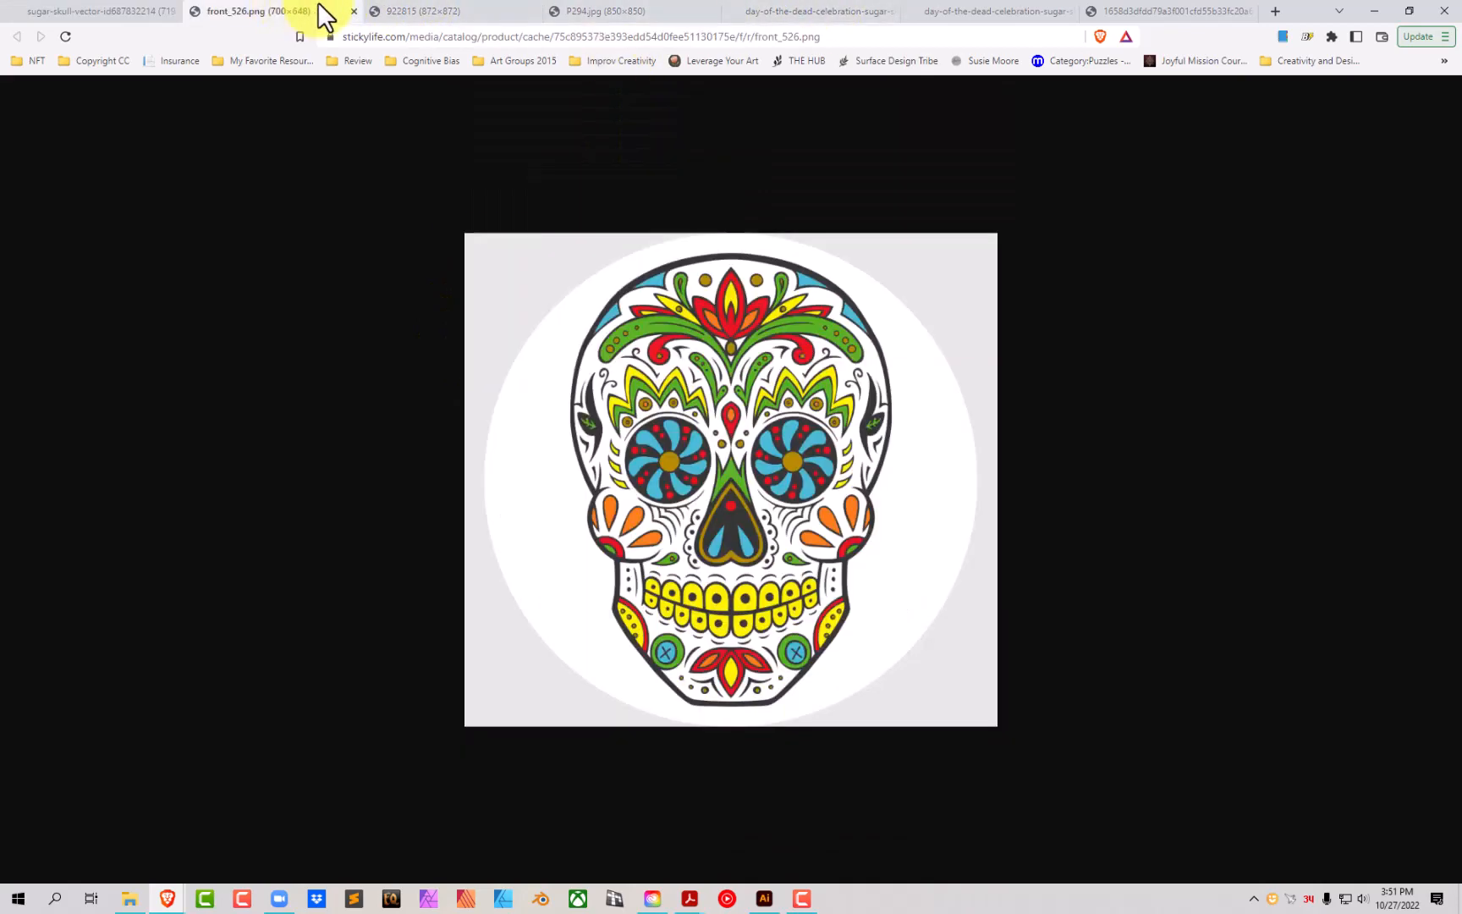
{"action": "left_click", "coordinate": [418, 13]}
{"action": "left_click", "coordinate": [589, 12]}
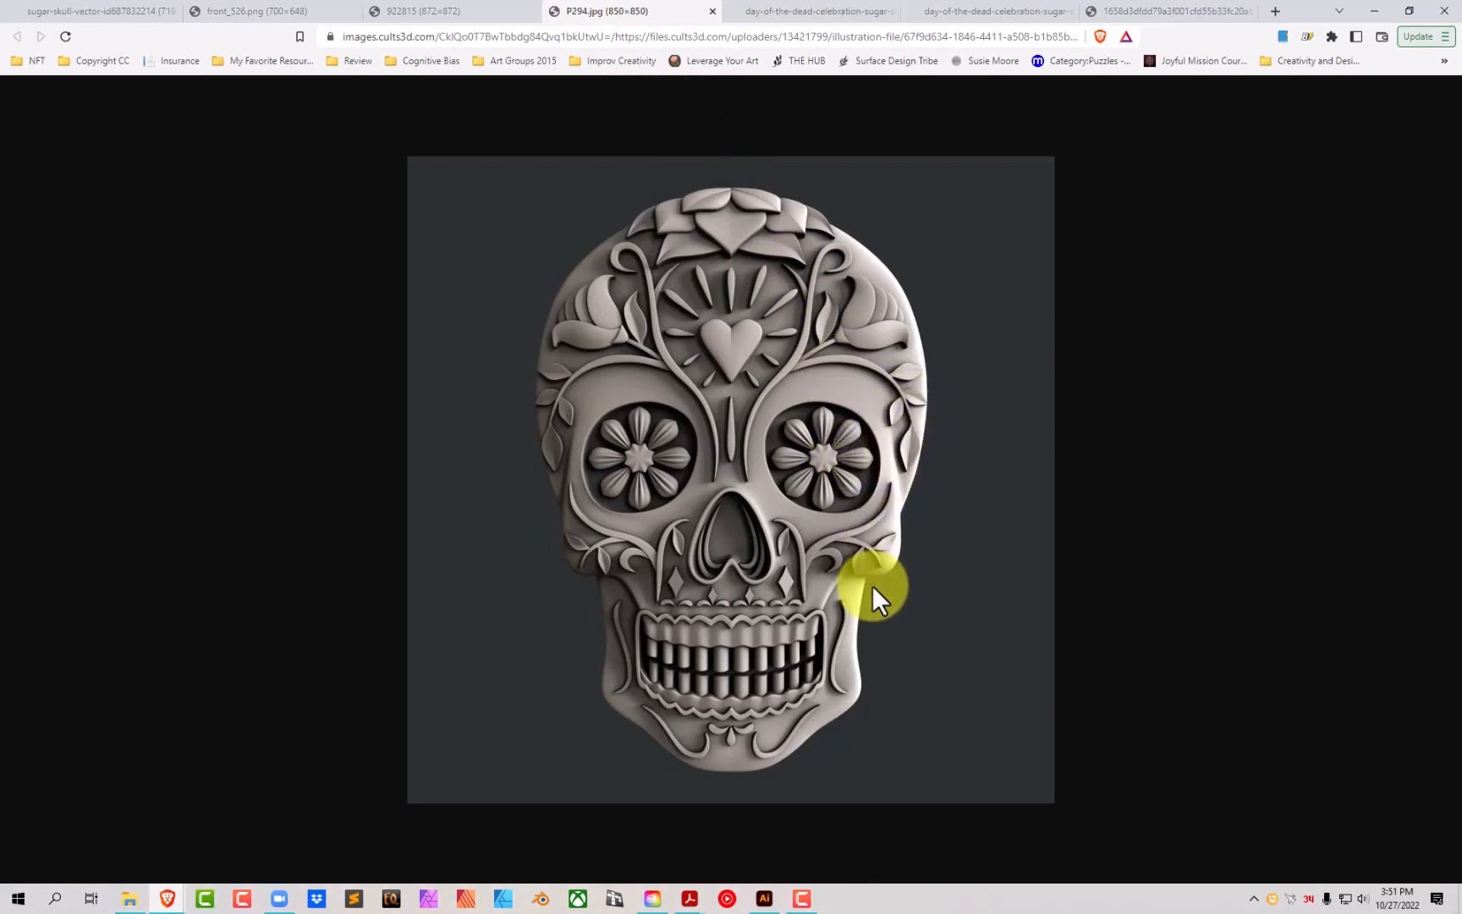
{"action": "left_click", "coordinate": [87, 10]}
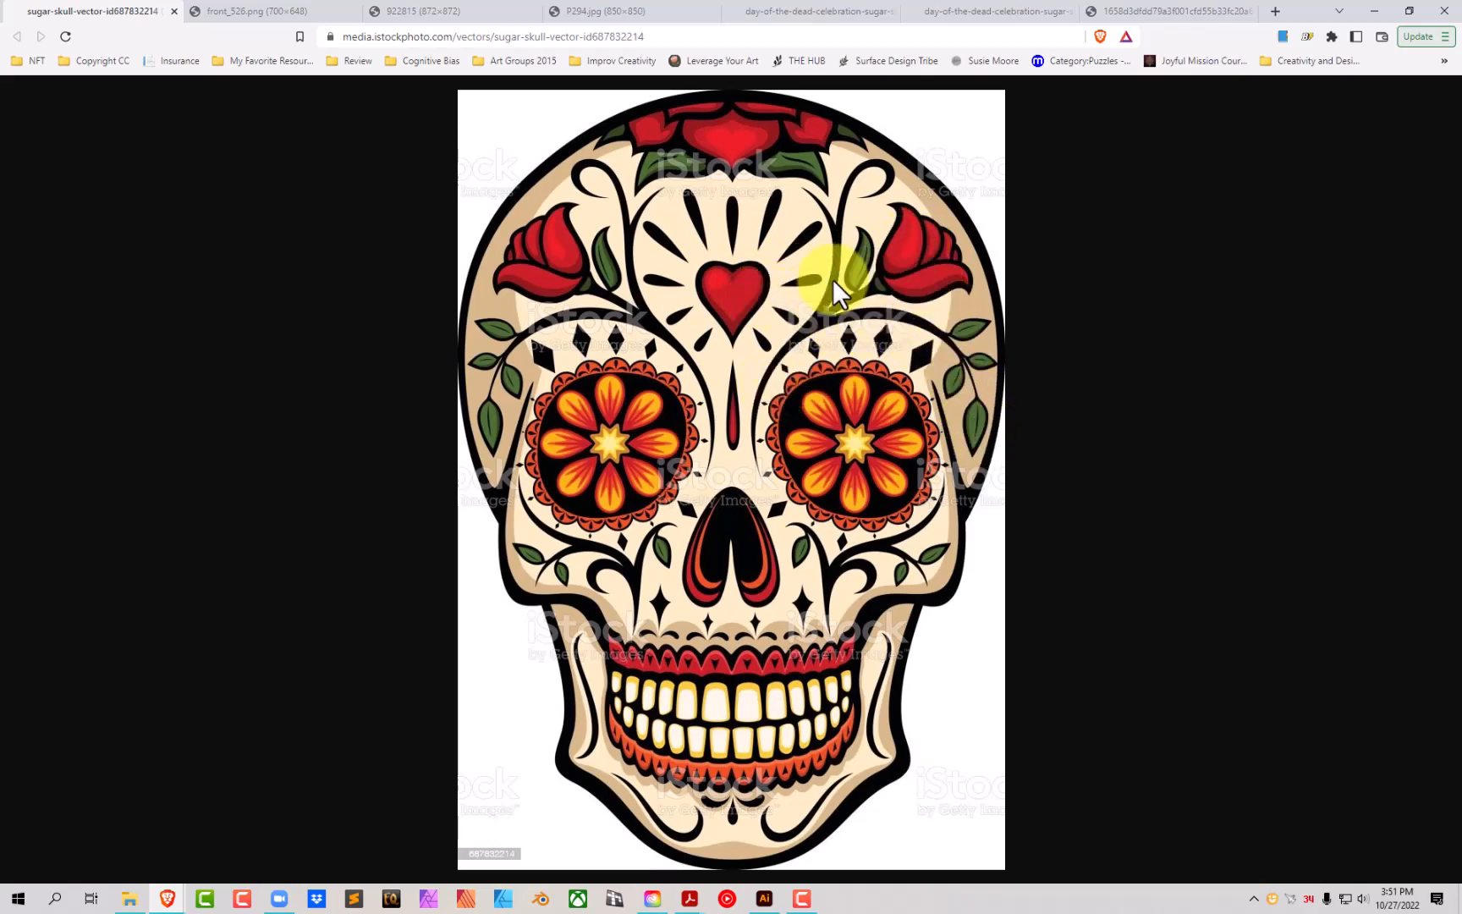
{"action": "left_click", "coordinate": [603, 11]}
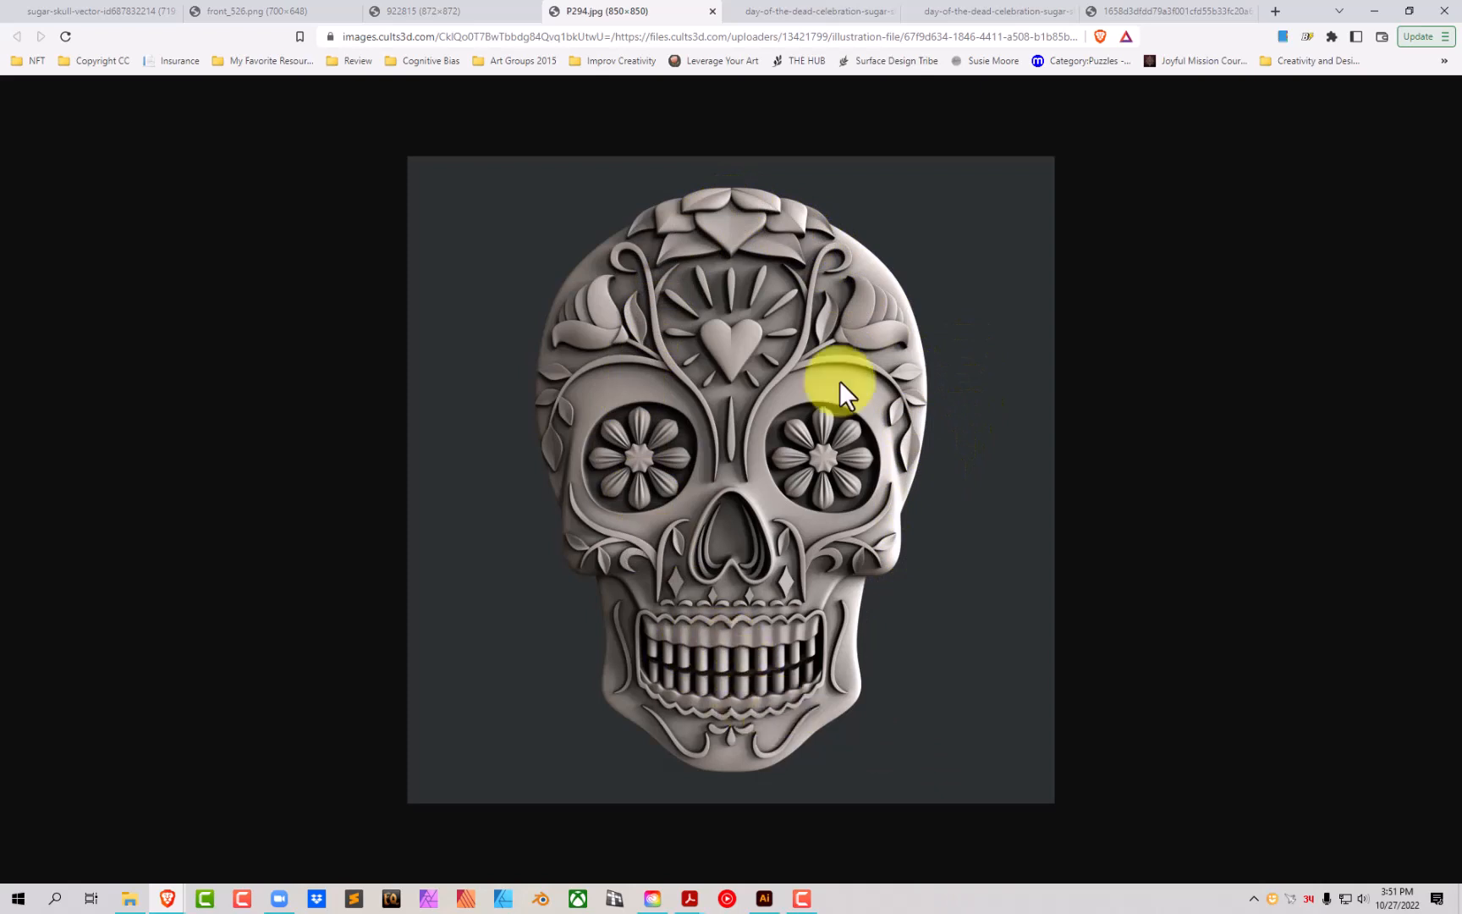
{"action": "left_click", "coordinate": [792, 13]}
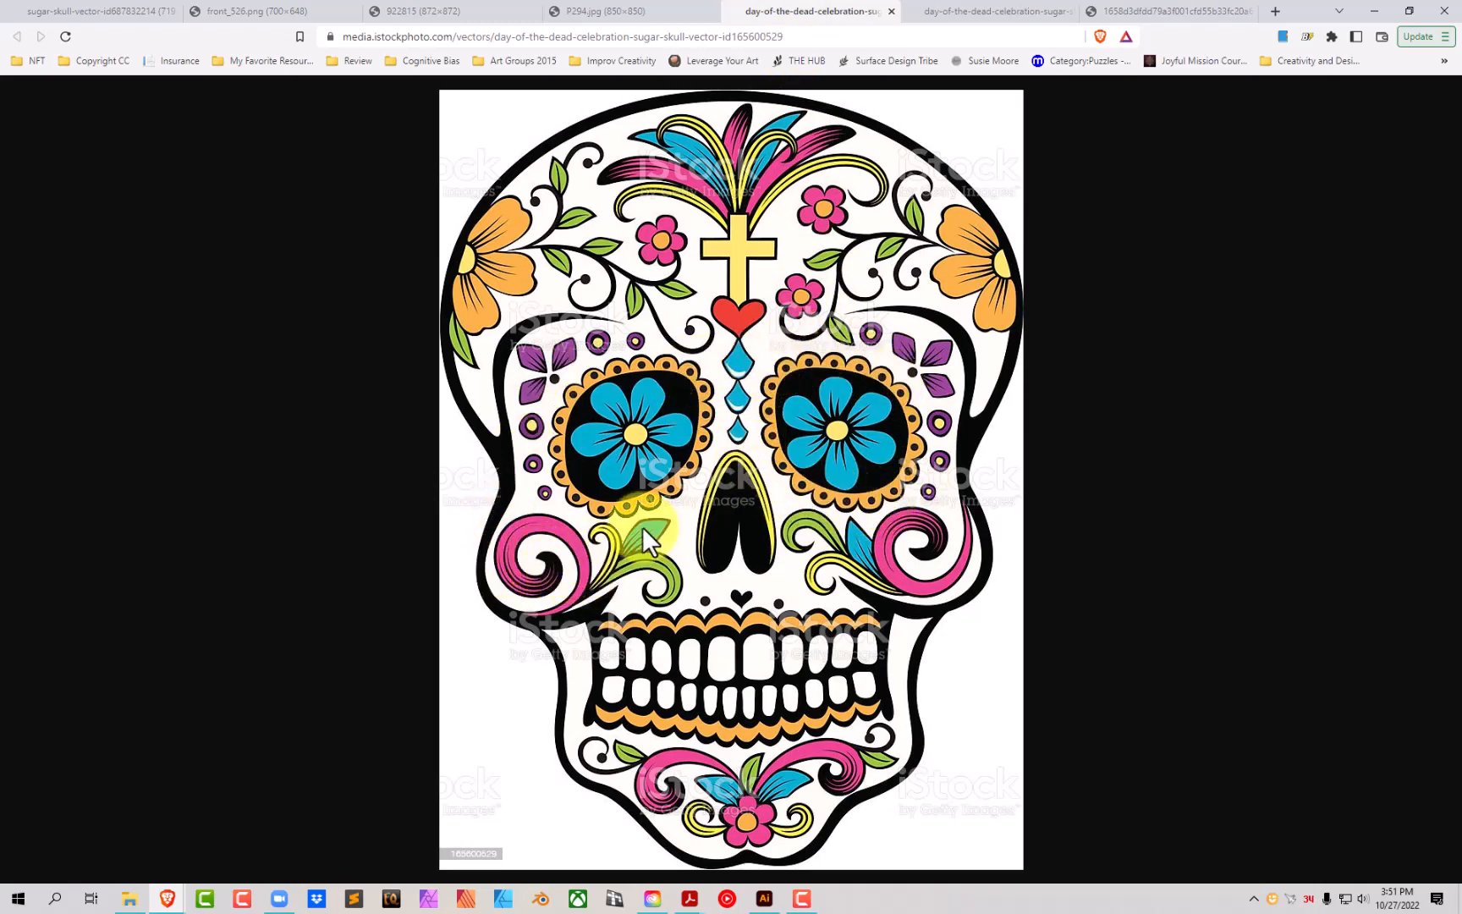
{"action": "left_click", "coordinate": [977, 11]}
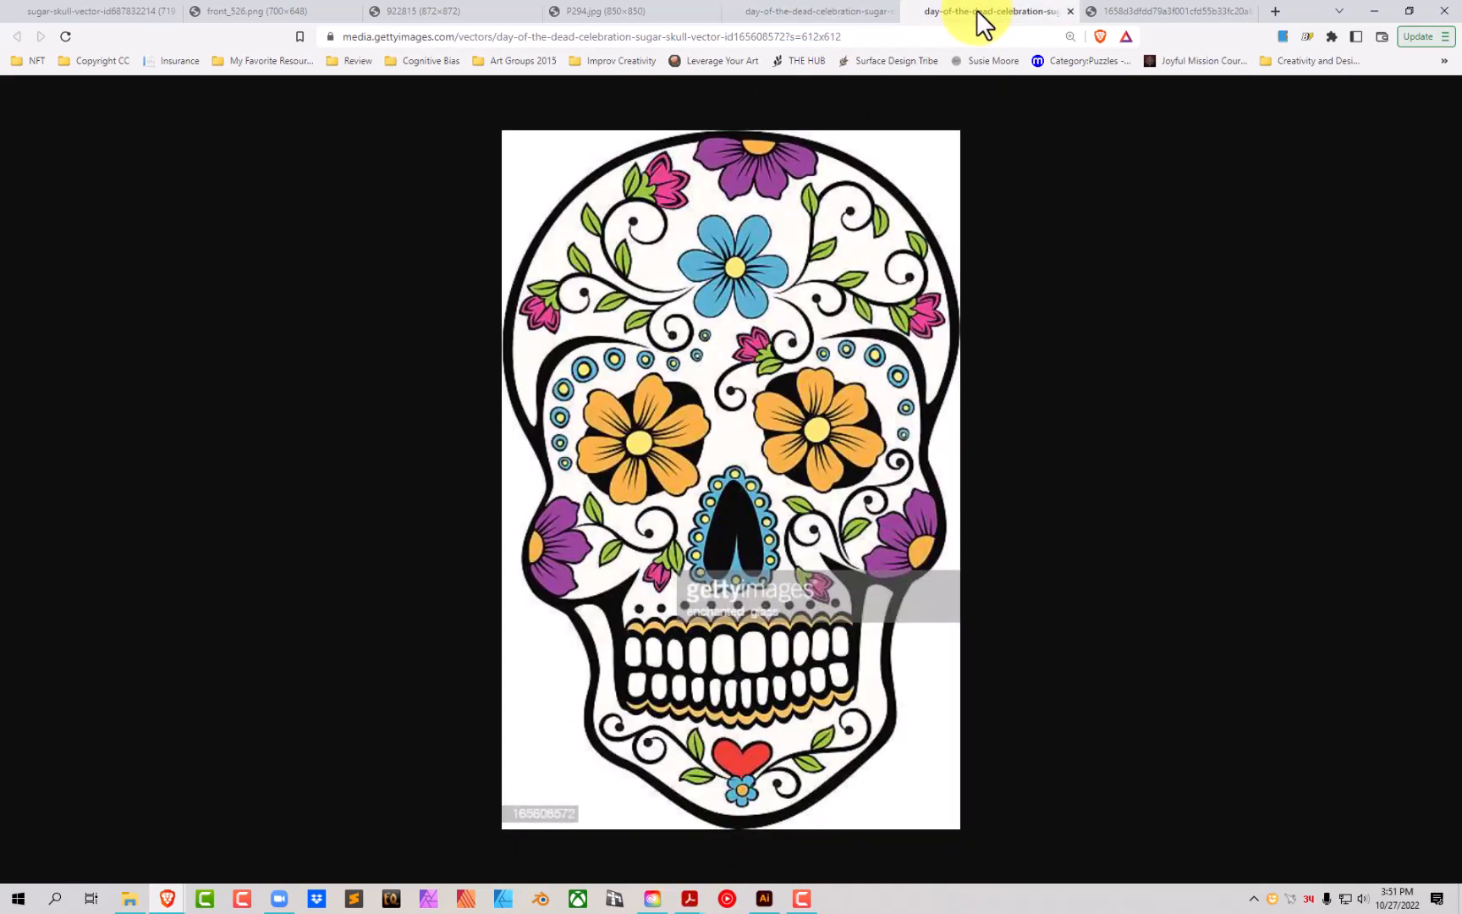
{"action": "left_click", "coordinate": [1131, 7]}
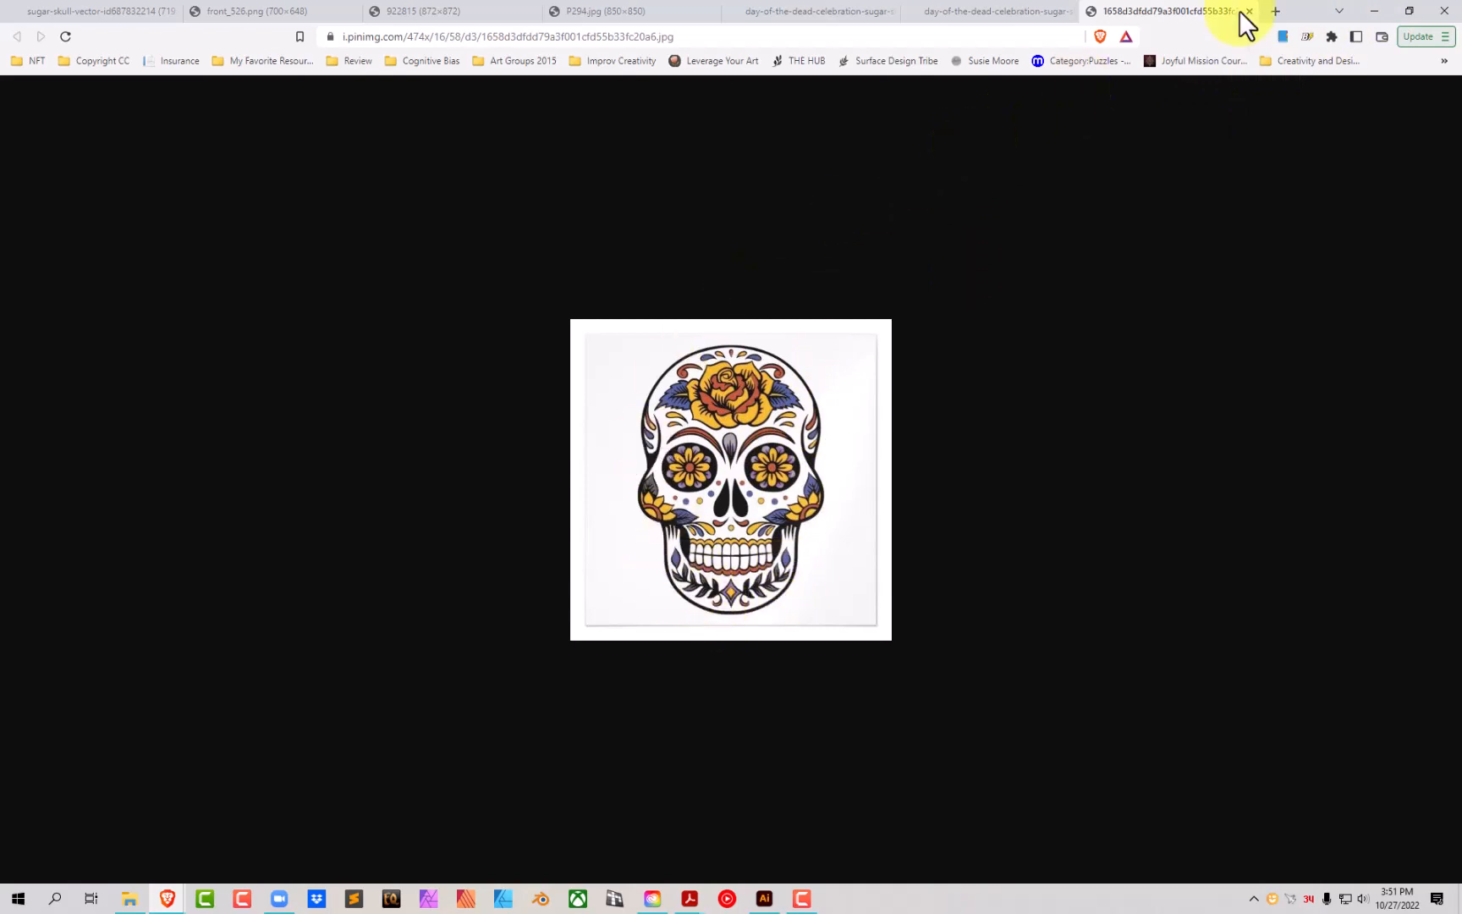
{"action": "left_click", "coordinate": [1379, 9]}
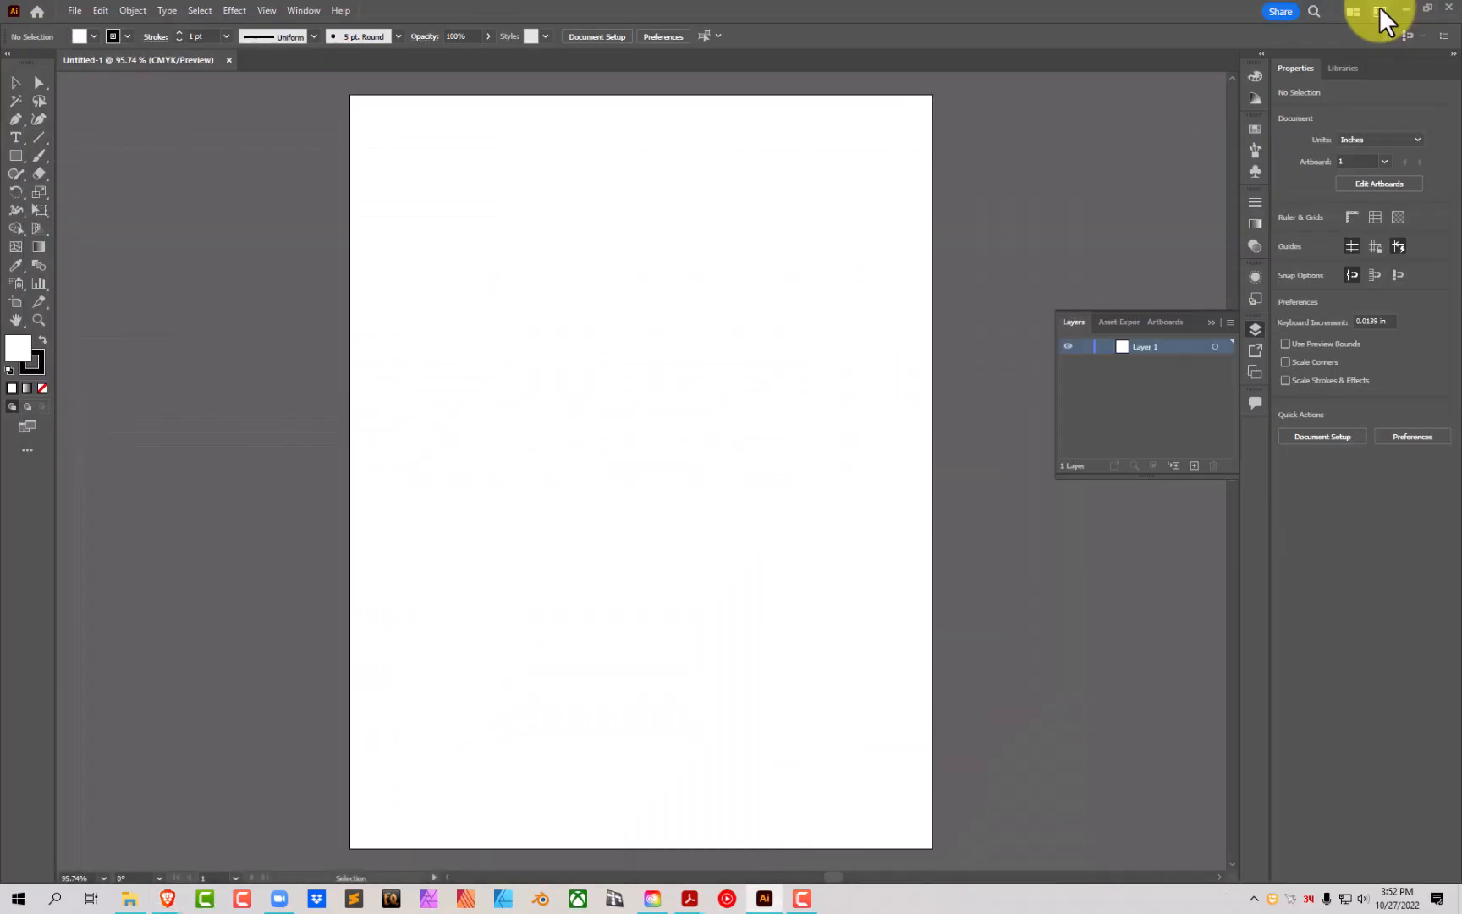
Step: Collapse the Layers panel and reset the Essentials Classic workspace, keeping the toolbar in two columns
{"action": "left_click", "coordinate": [1259, 330]}
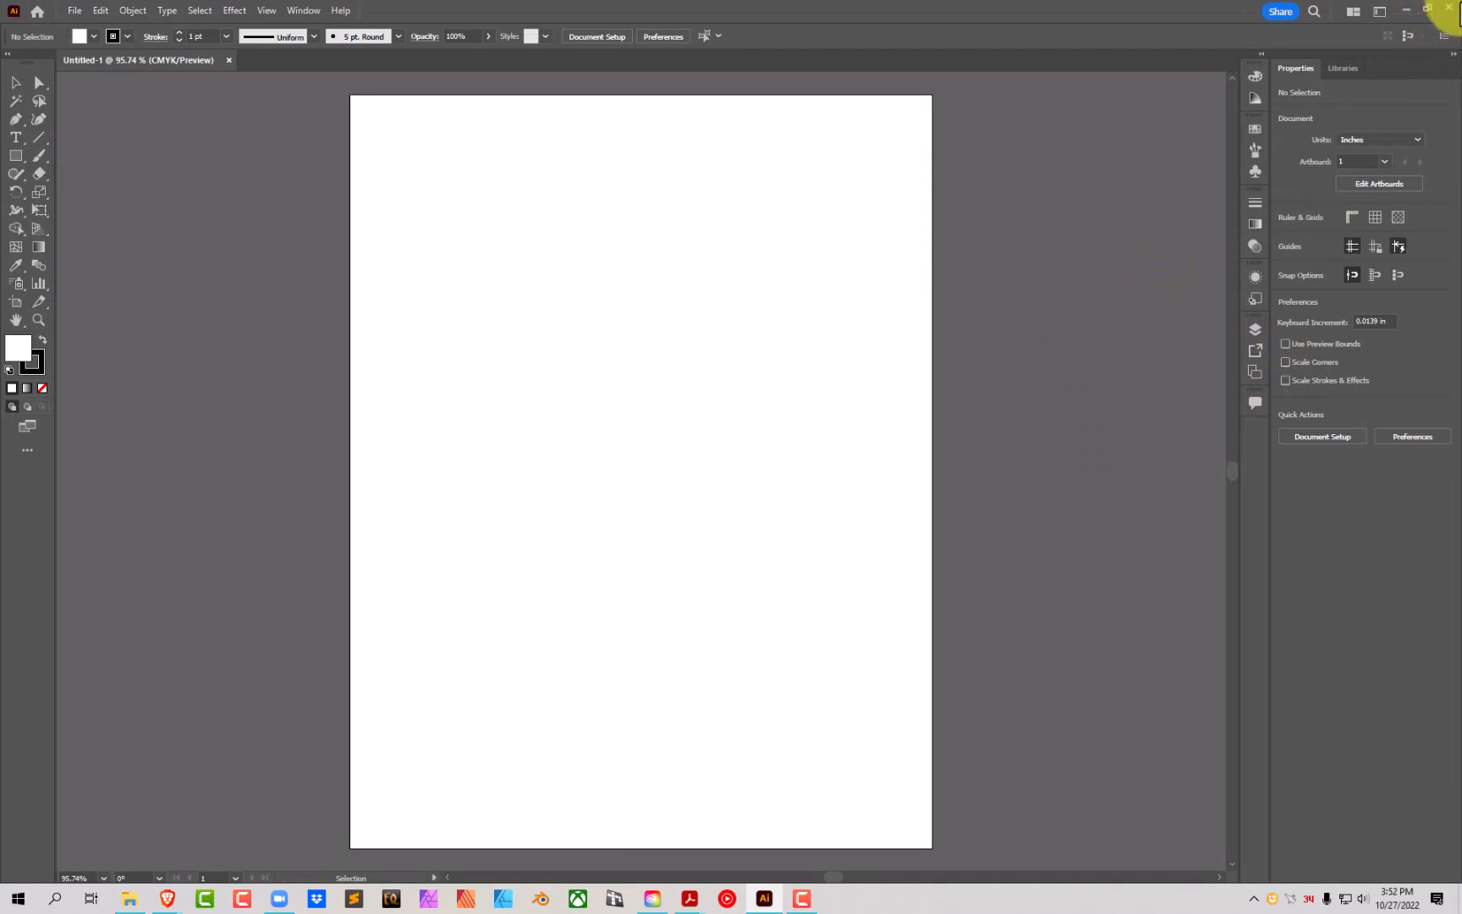
{"action": "left_click", "coordinate": [1379, 12]}
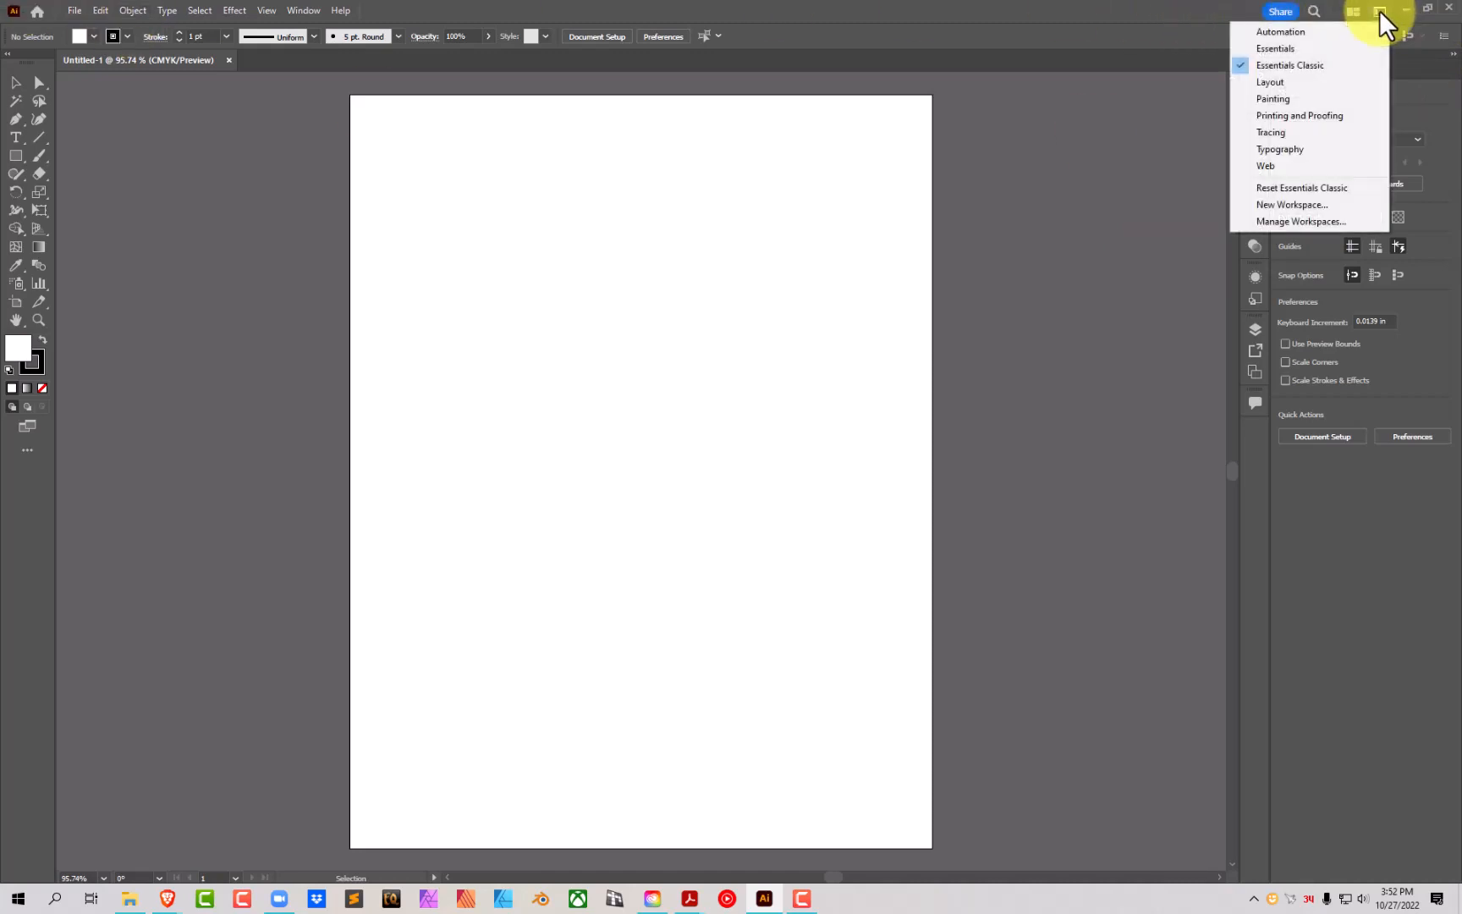
{"action": "left_click", "coordinate": [1277, 184]}
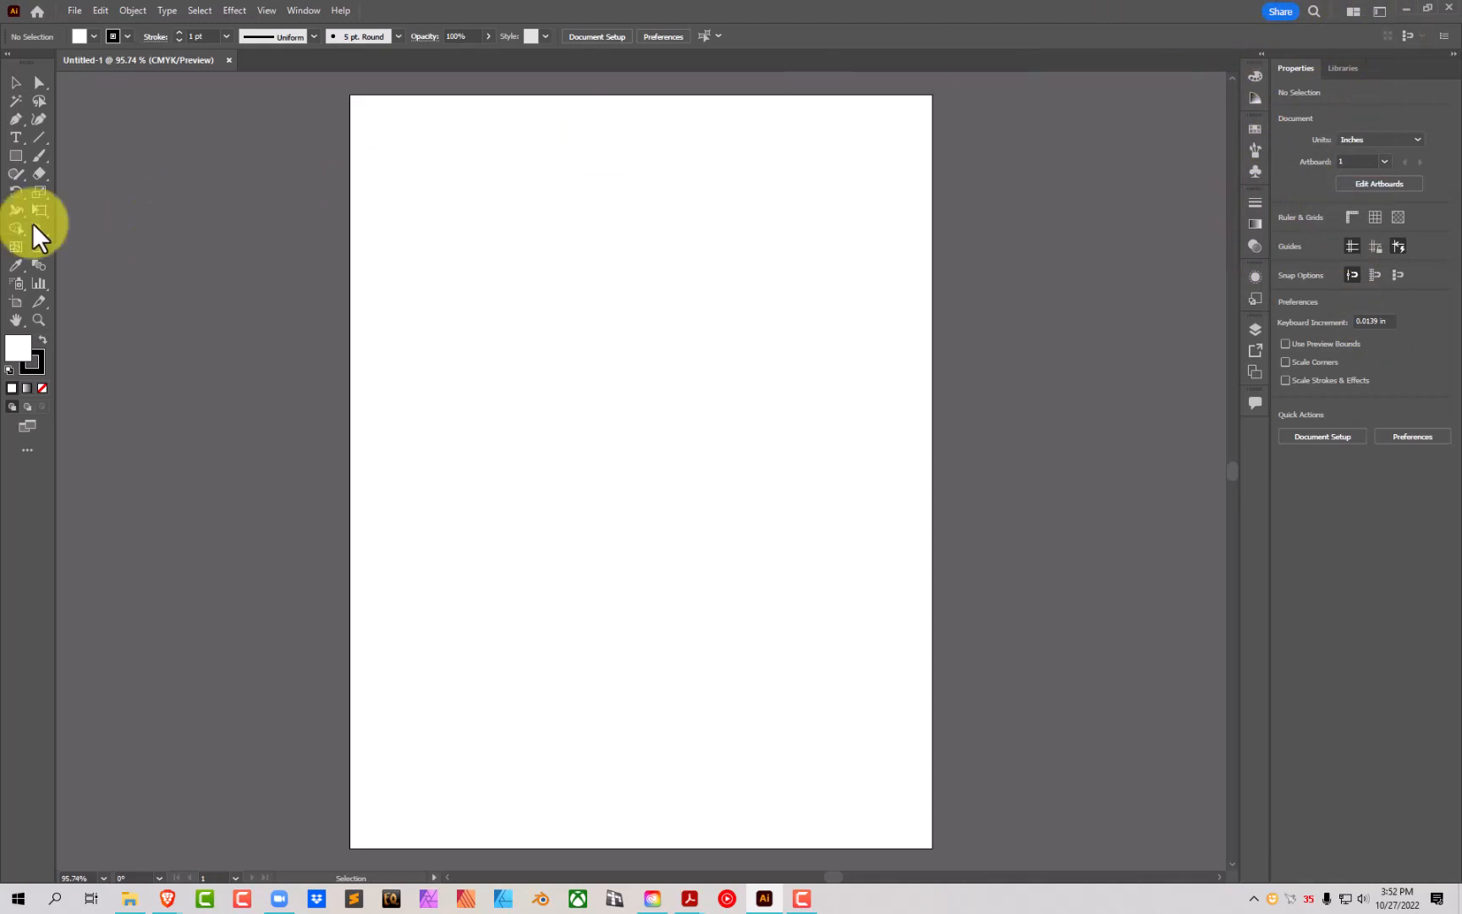
{"action": "left_click", "coordinate": [8, 54]}
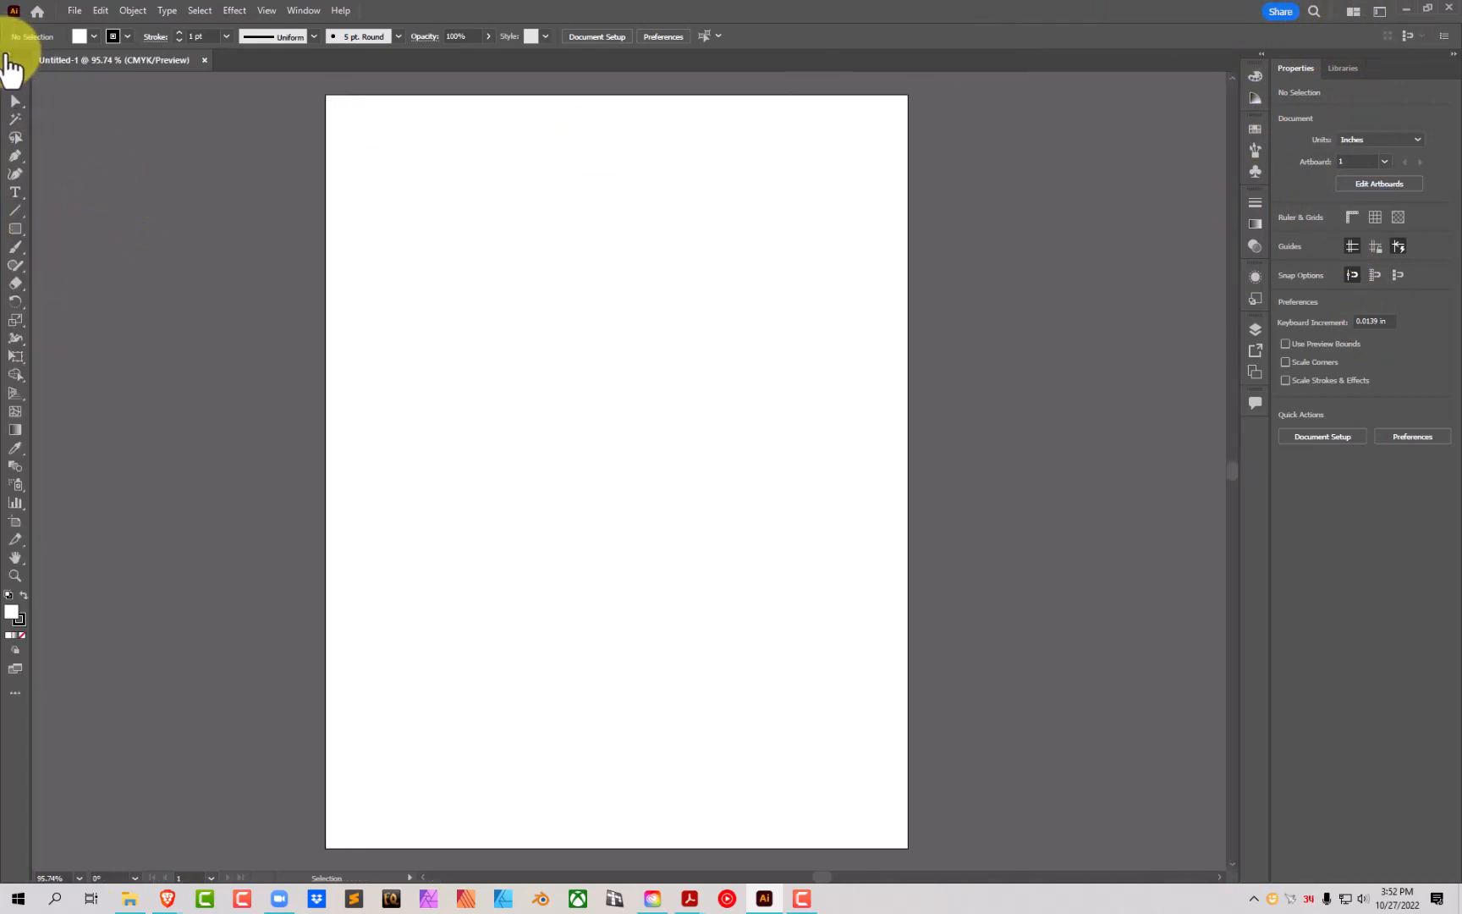
{"action": "left_click", "coordinate": [9, 56]}
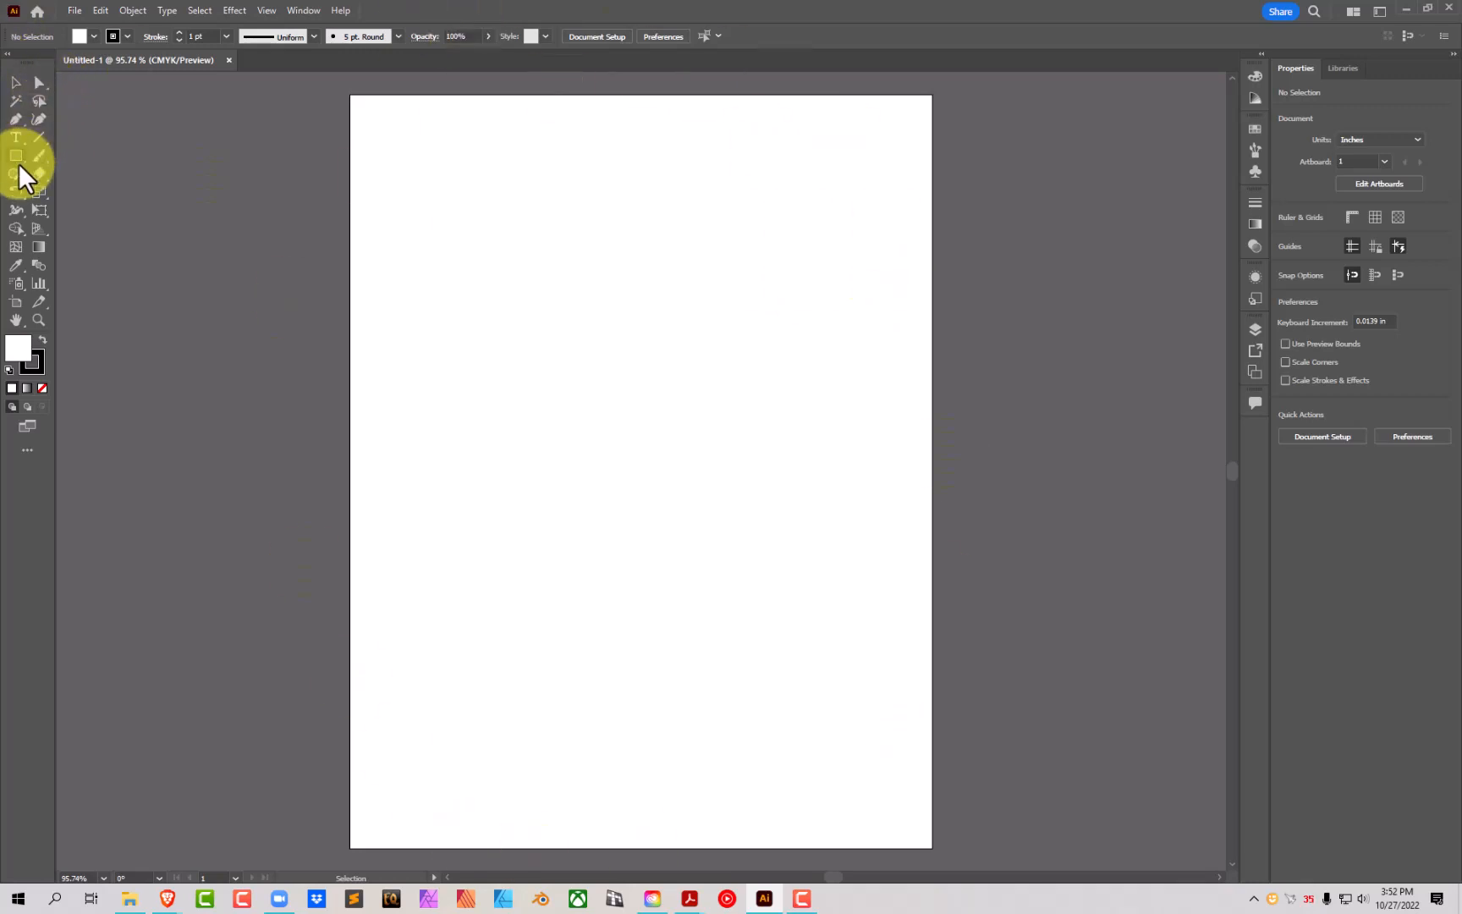
Step: Draw a rounded rectangle about 6.23 by 5.91 in on the artboard's upper half and round its corners to about 2.19 in
{"action": "left_click_drag", "start_coordinate": [13, 152], "coordinate": [95, 172]}
{"action": "left_click_drag", "start_coordinate": [429, 150], "coordinate": [857, 555]}
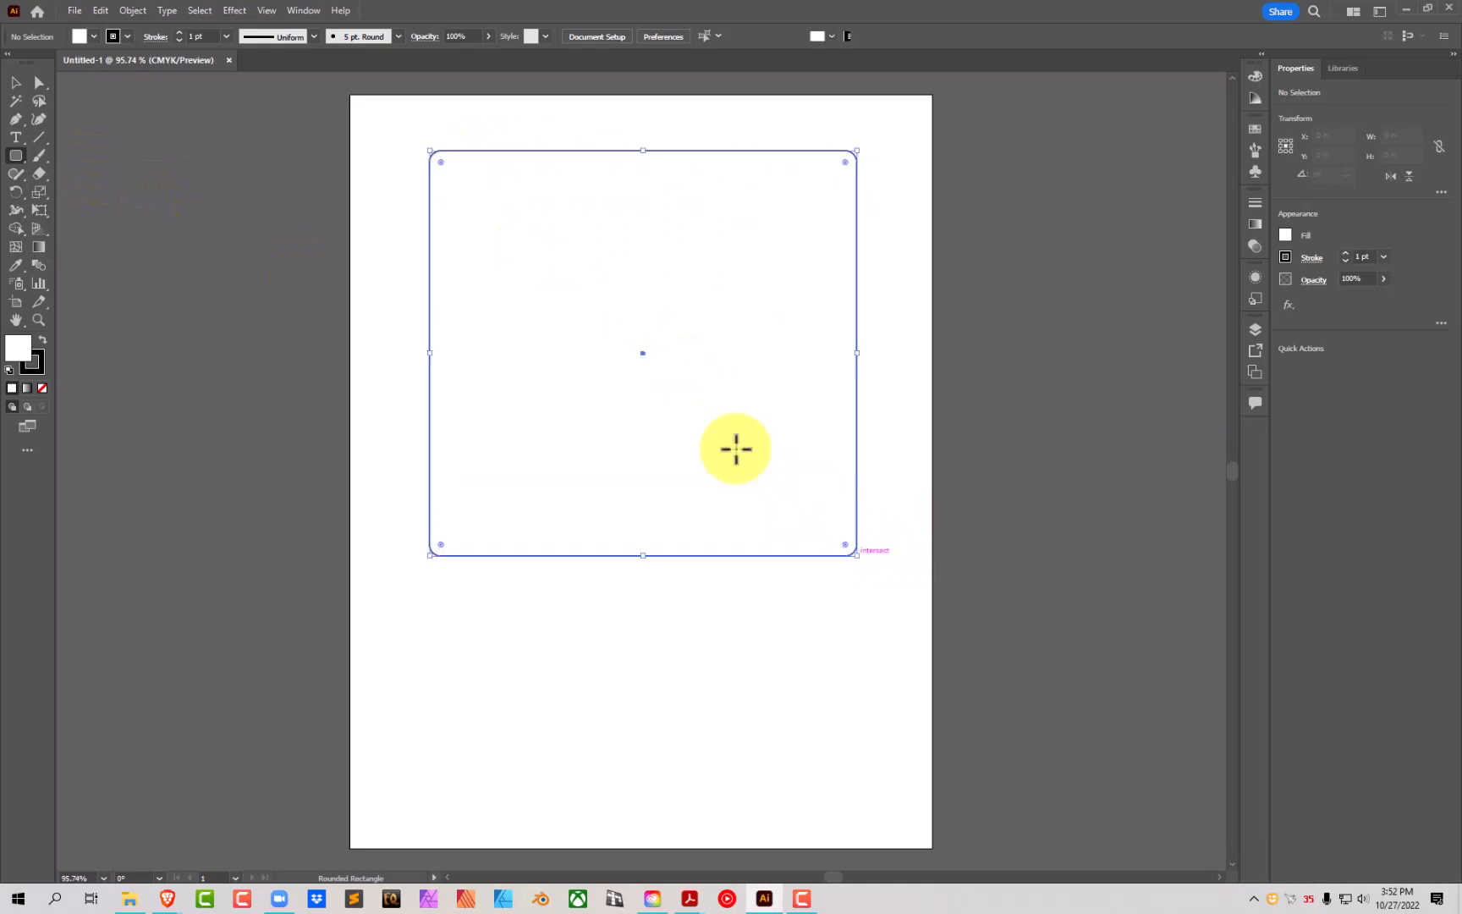
{"action": "left_click_drag", "start_coordinate": [438, 153], "coordinate": [575, 297]}
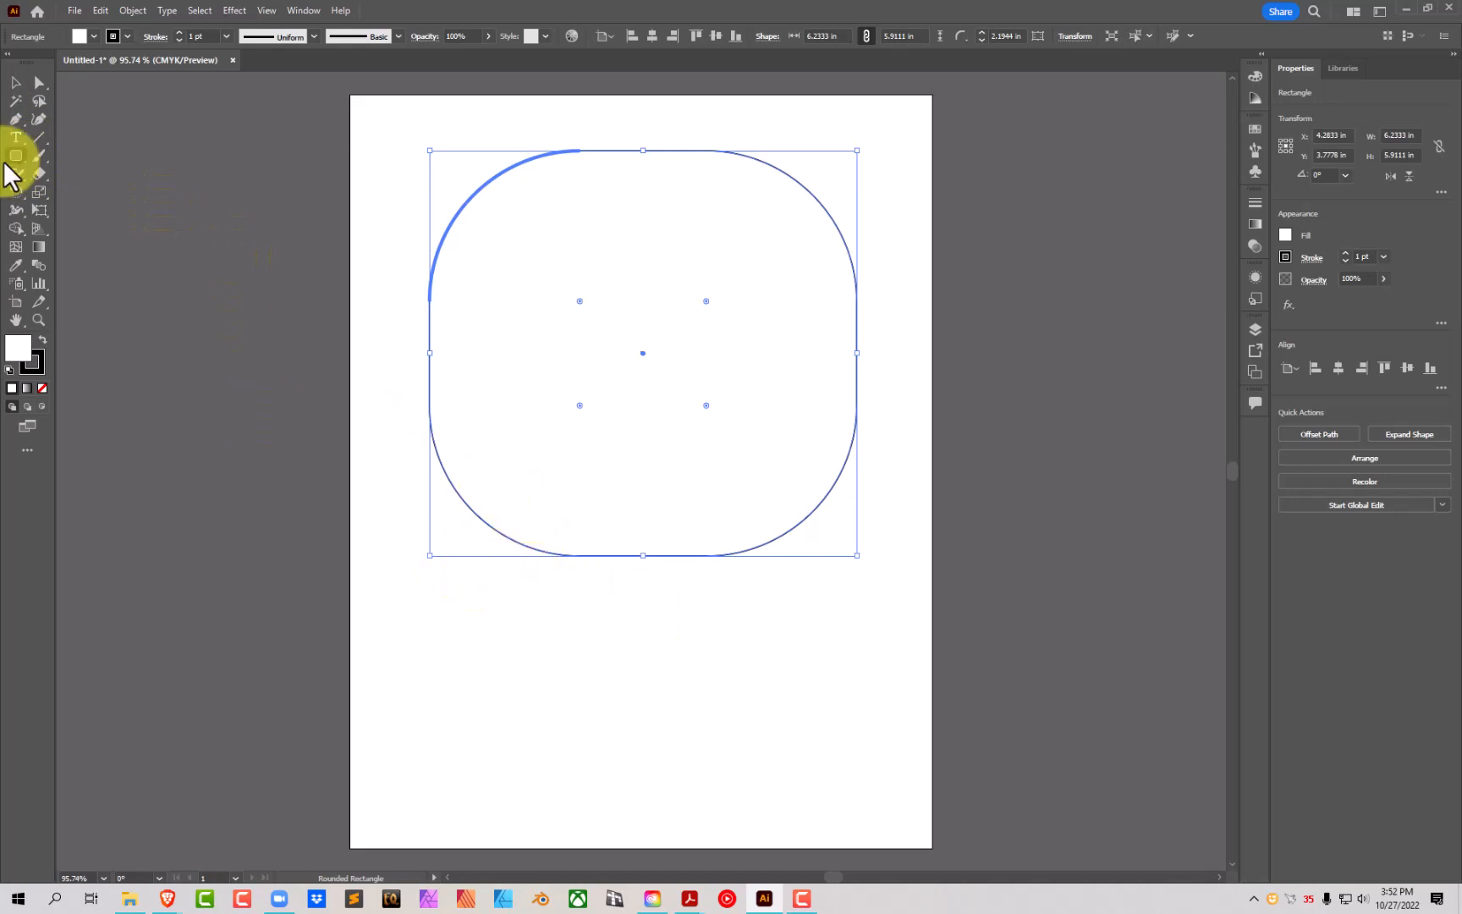
Step: Create a second rounded rectangle 6.2333 in wide and 5.9111 in high with a 0.1667 in corner radius
{"action": "left_click", "coordinate": [576, 713]}
{"action": "left_click", "coordinate": [775, 491]}
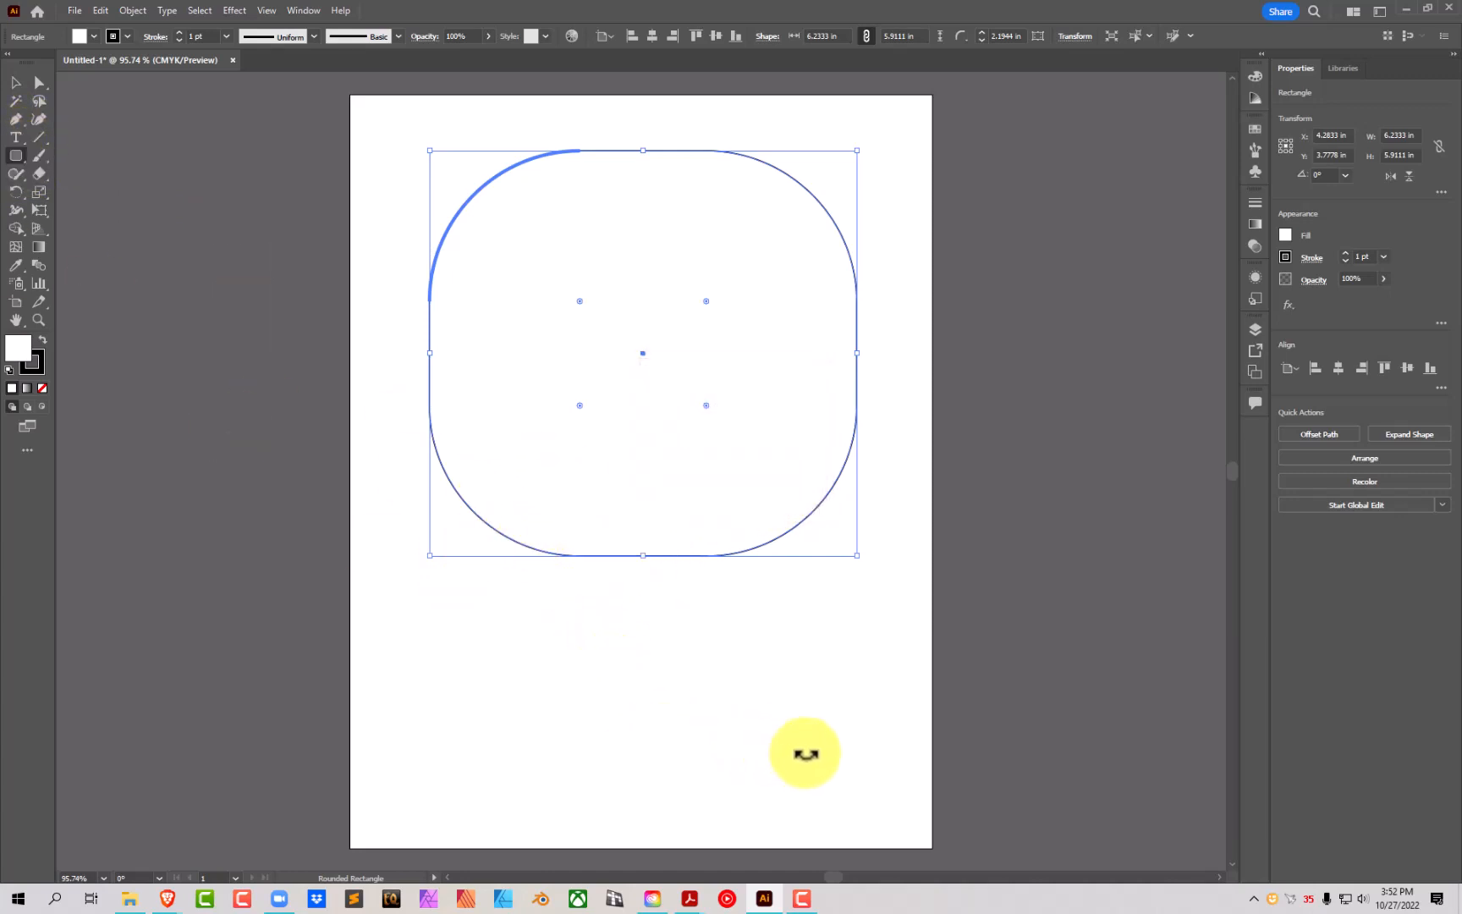
{"action": "left_click", "coordinate": [777, 784]}
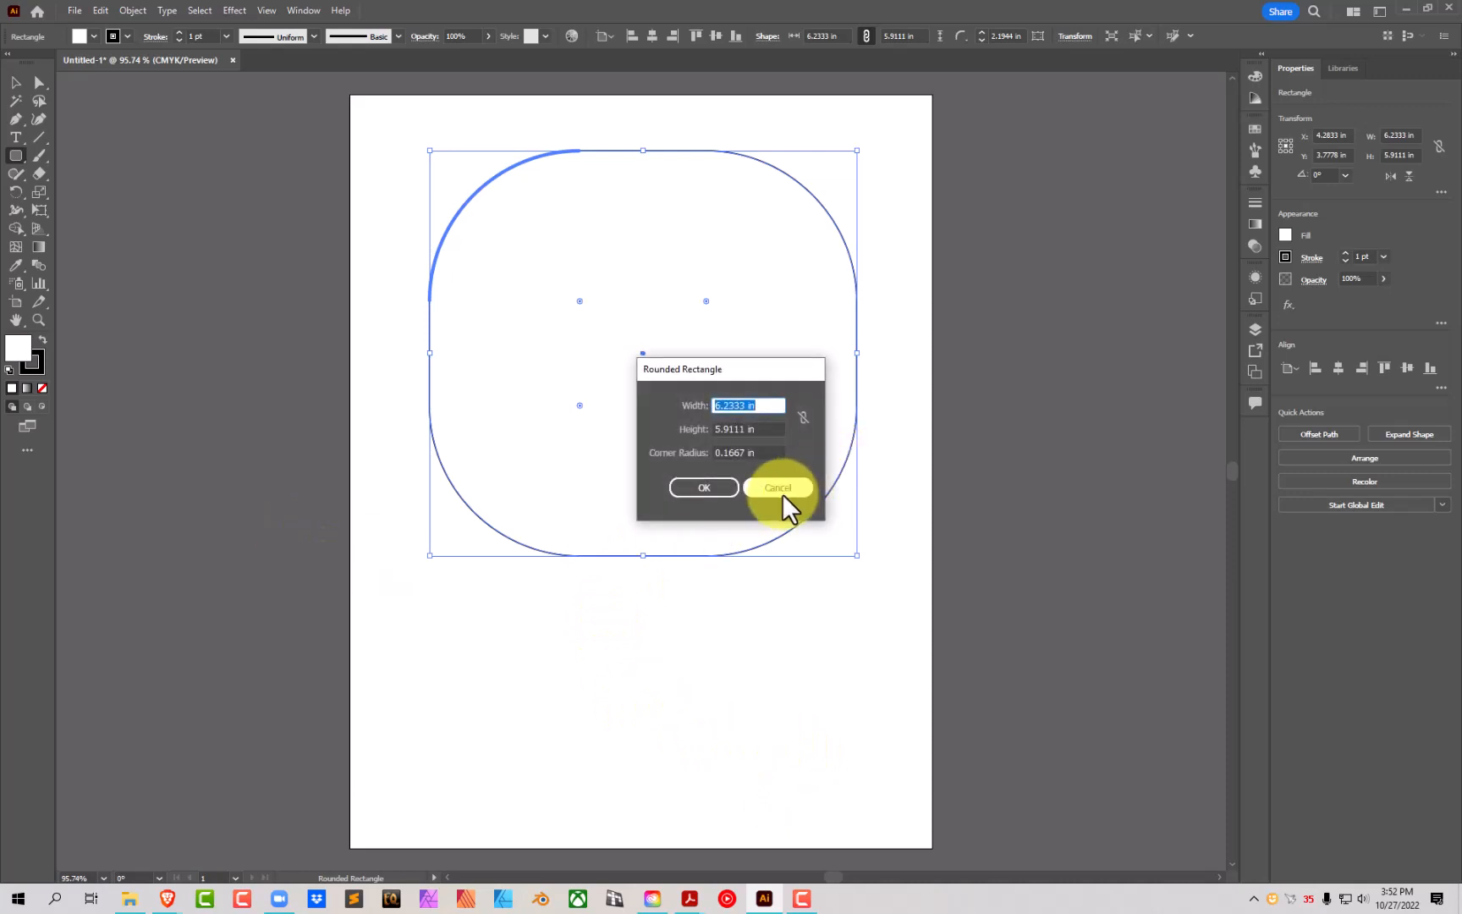
{"action": "left_click", "coordinate": [709, 486]}
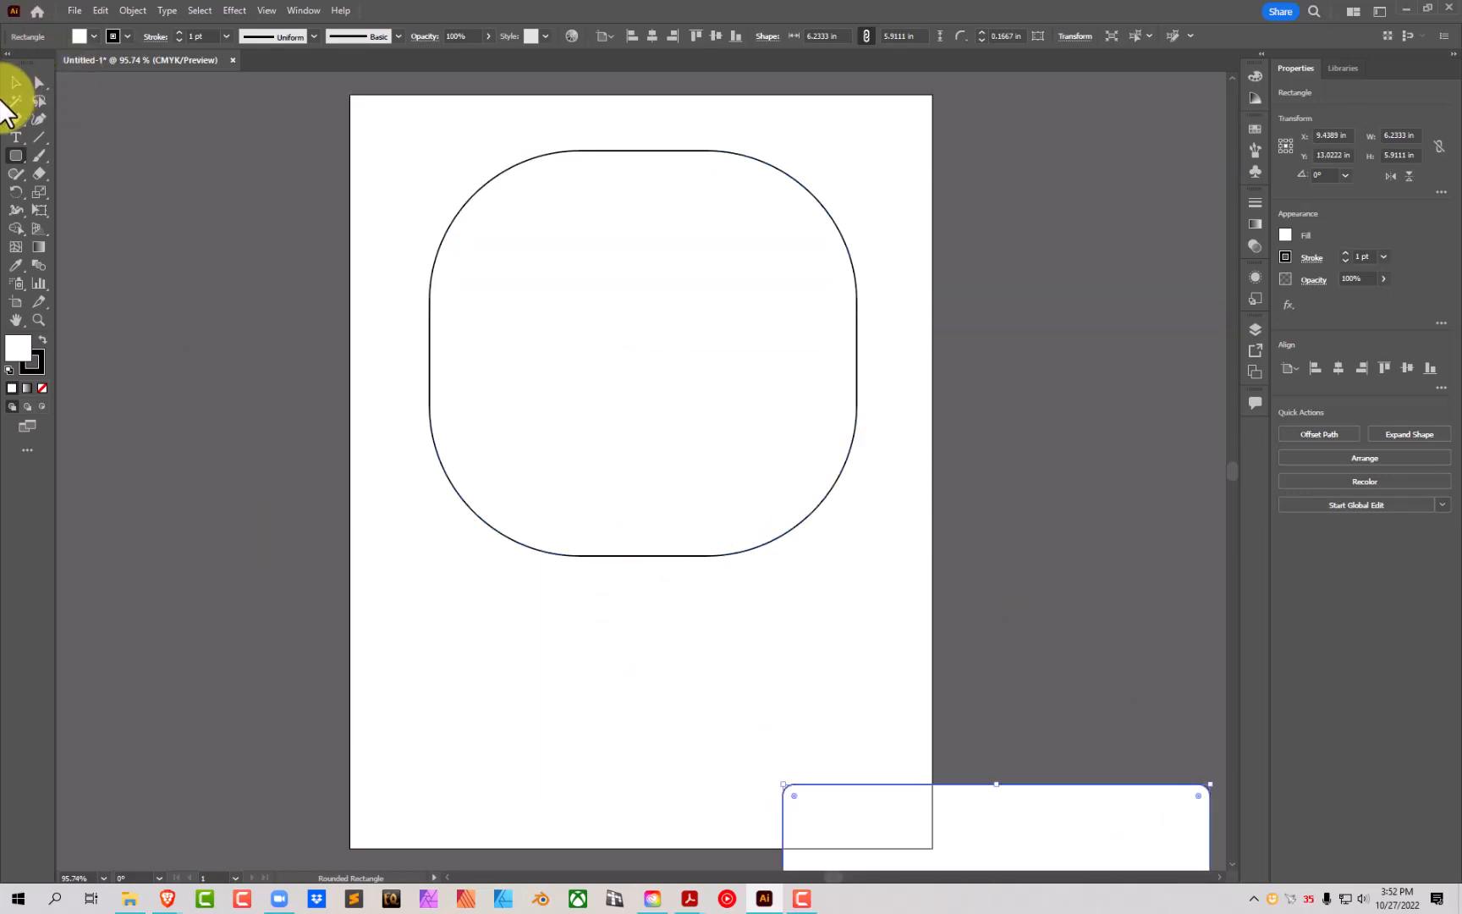
Step: Move the second rectangle below the large shape and resize it to about 4.41 by 2.89 in, centred across the artboard
{"action": "left_click", "coordinate": [15, 82]}
{"action": "left_click_drag", "start_coordinate": [1117, 796], "coordinate": [788, 423]}
{"action": "left_click_drag", "start_coordinate": [889, 393], "coordinate": [800, 516]}
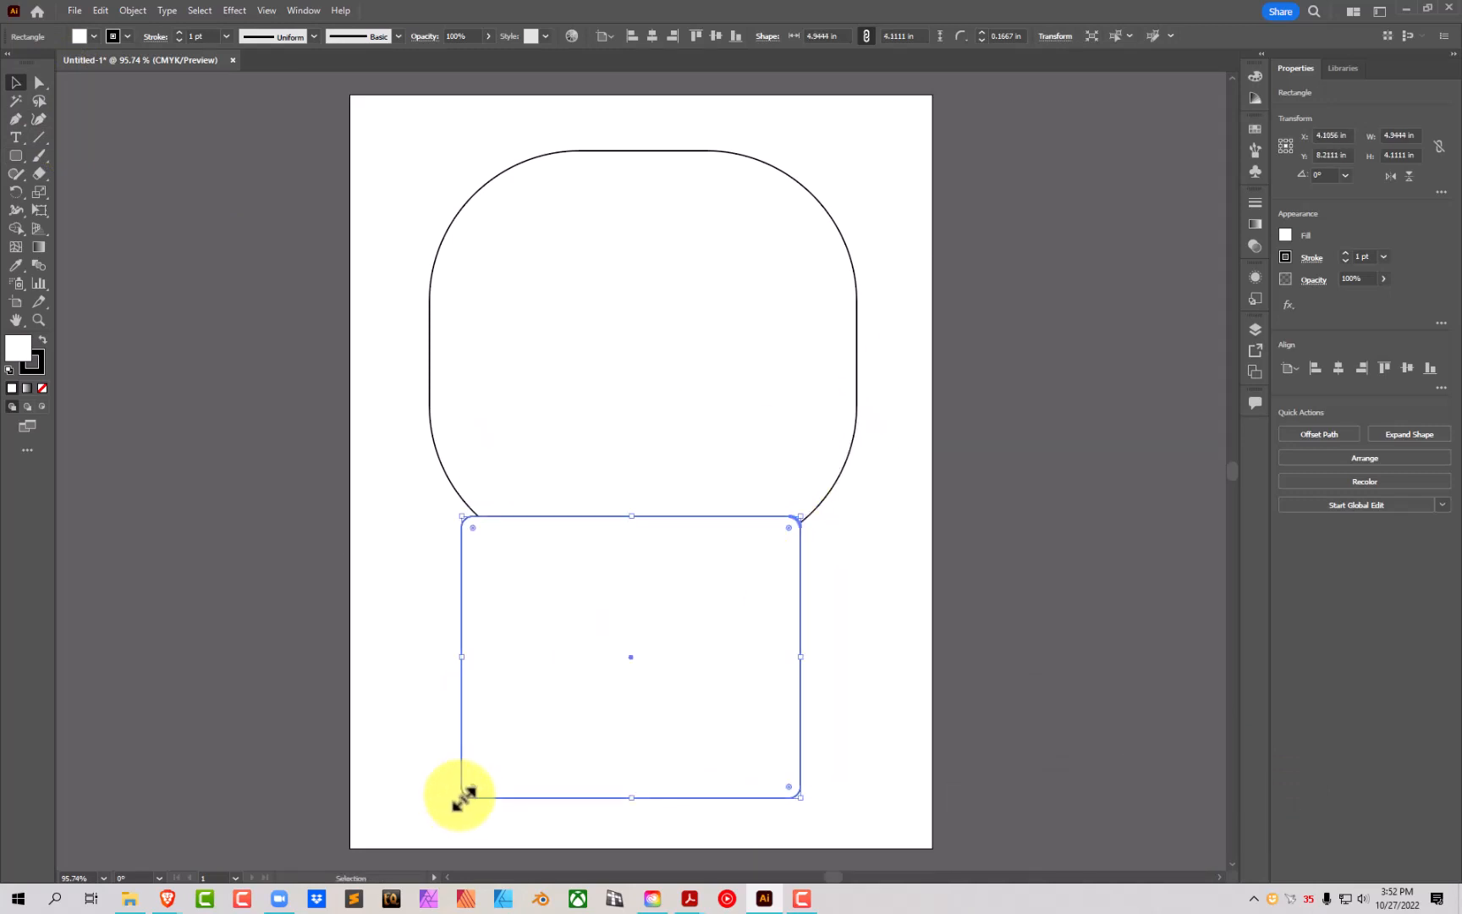
{"action": "left_click_drag", "start_coordinate": [464, 795], "coordinate": [498, 708]}
{"action": "left_click_drag", "start_coordinate": [649, 707], "coordinate": [649, 786]}
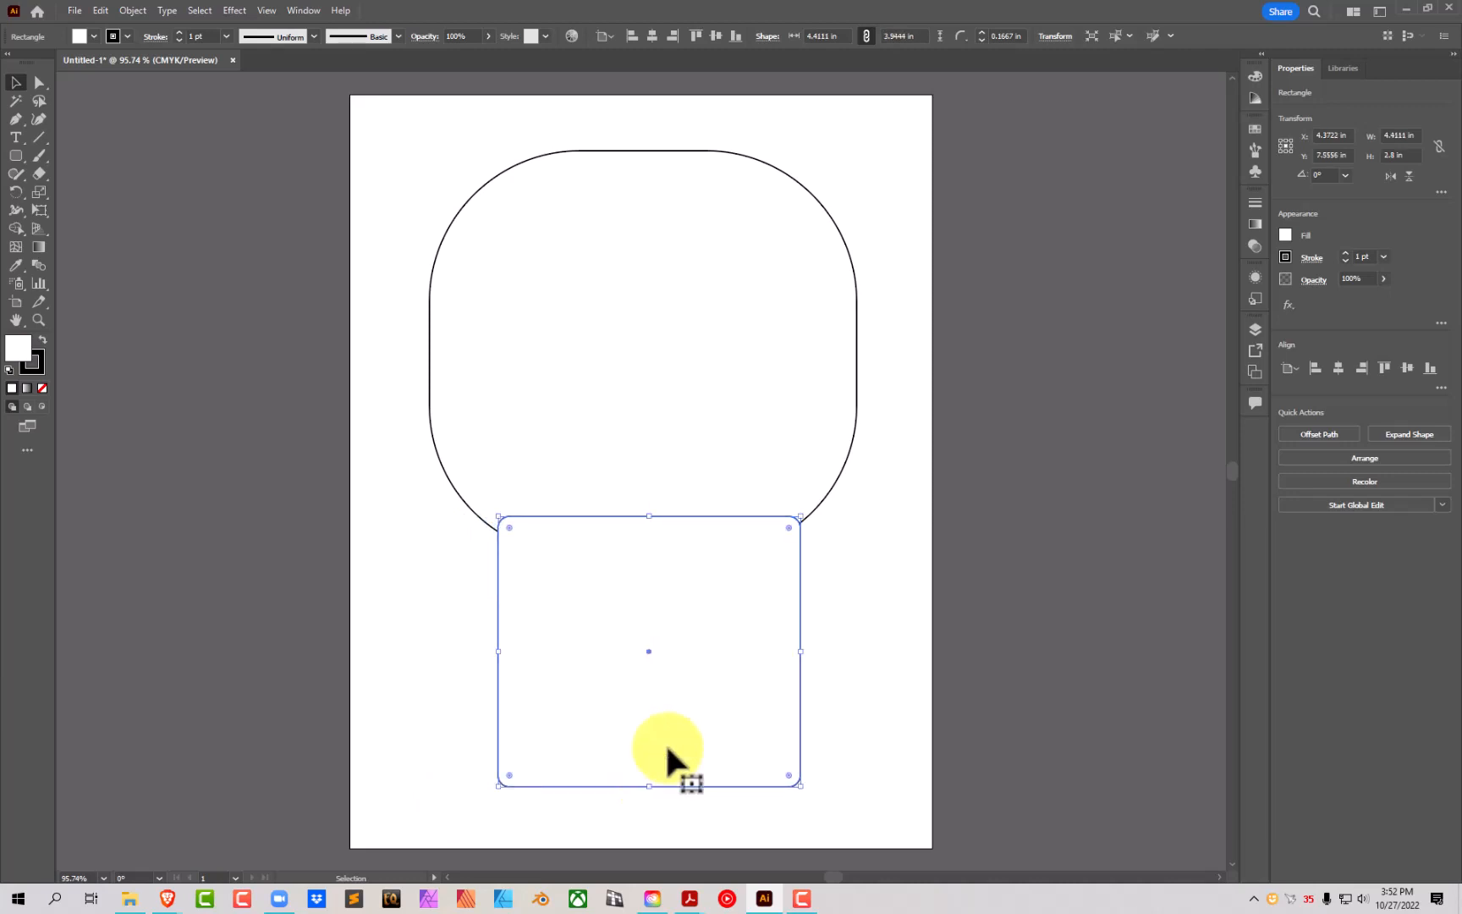
{"action": "left_click_drag", "start_coordinate": [649, 517], "coordinate": [648, 588]}
{"action": "left_click_drag", "start_coordinate": [608, 672], "coordinate": [600, 670]}
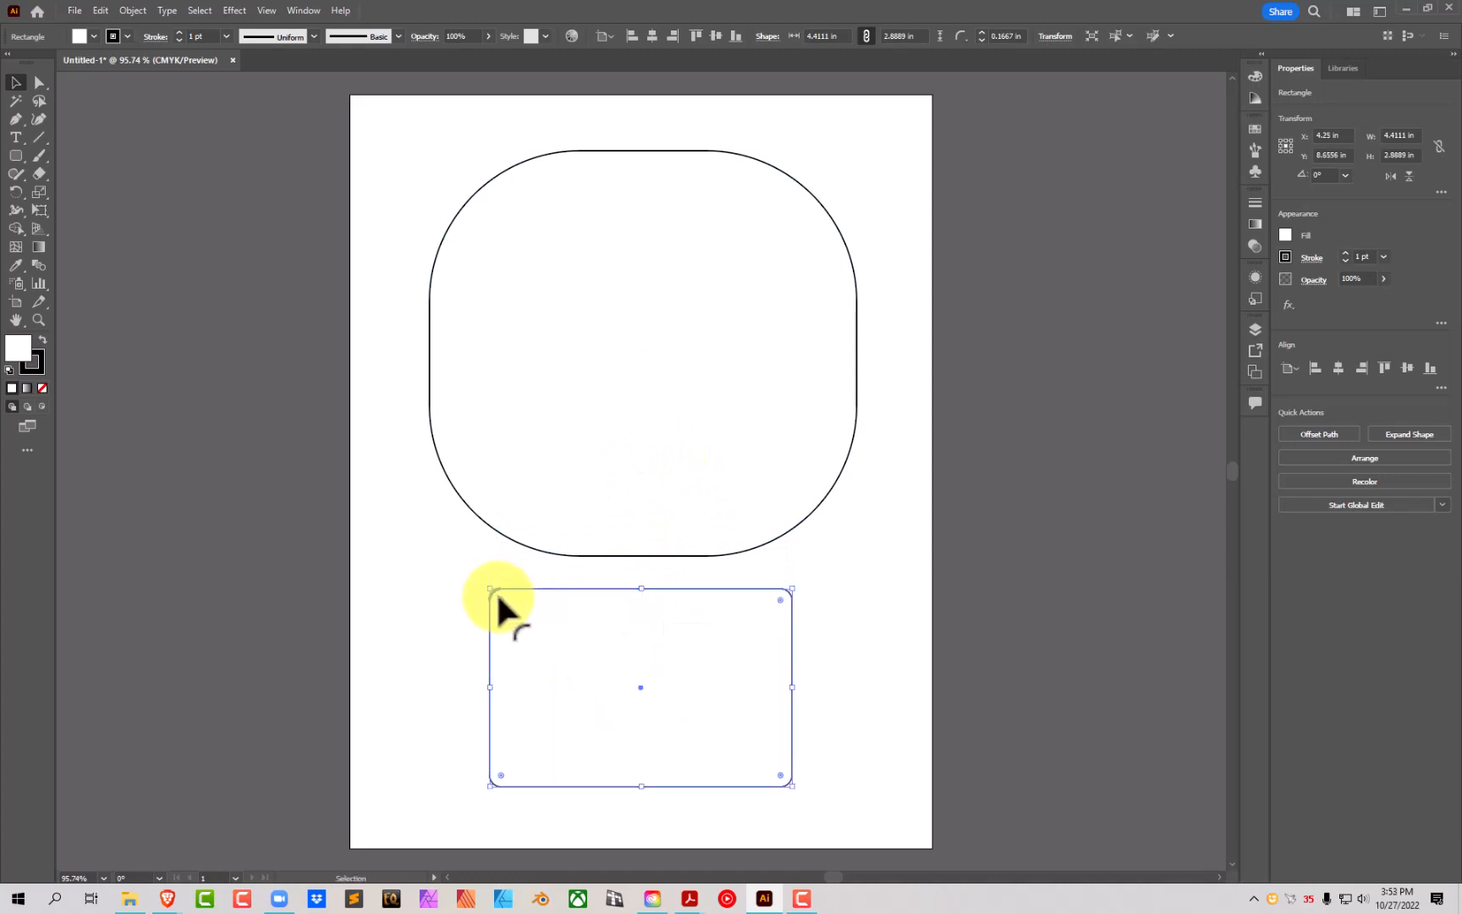
Step: Round the lower rectangle's corners to about 0.92 in, narrow it to about 3.48 in and recentre it below the large shape
{"action": "left_click_drag", "start_coordinate": [501, 601], "coordinate": [531, 687]}
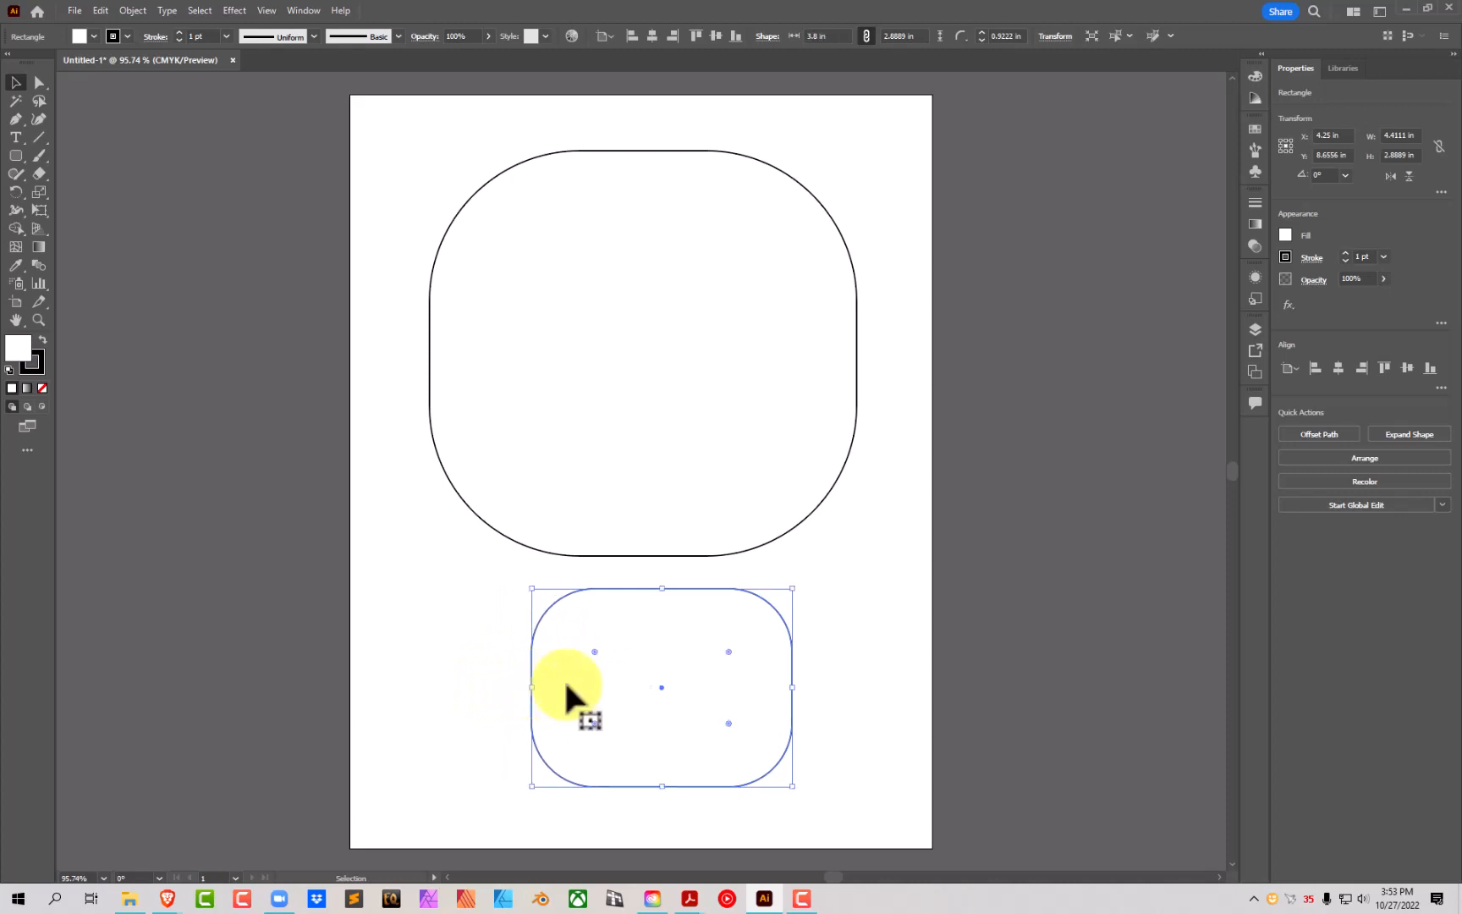
{"action": "left_click_drag", "start_coordinate": [792, 687], "coordinate": [770, 687]}
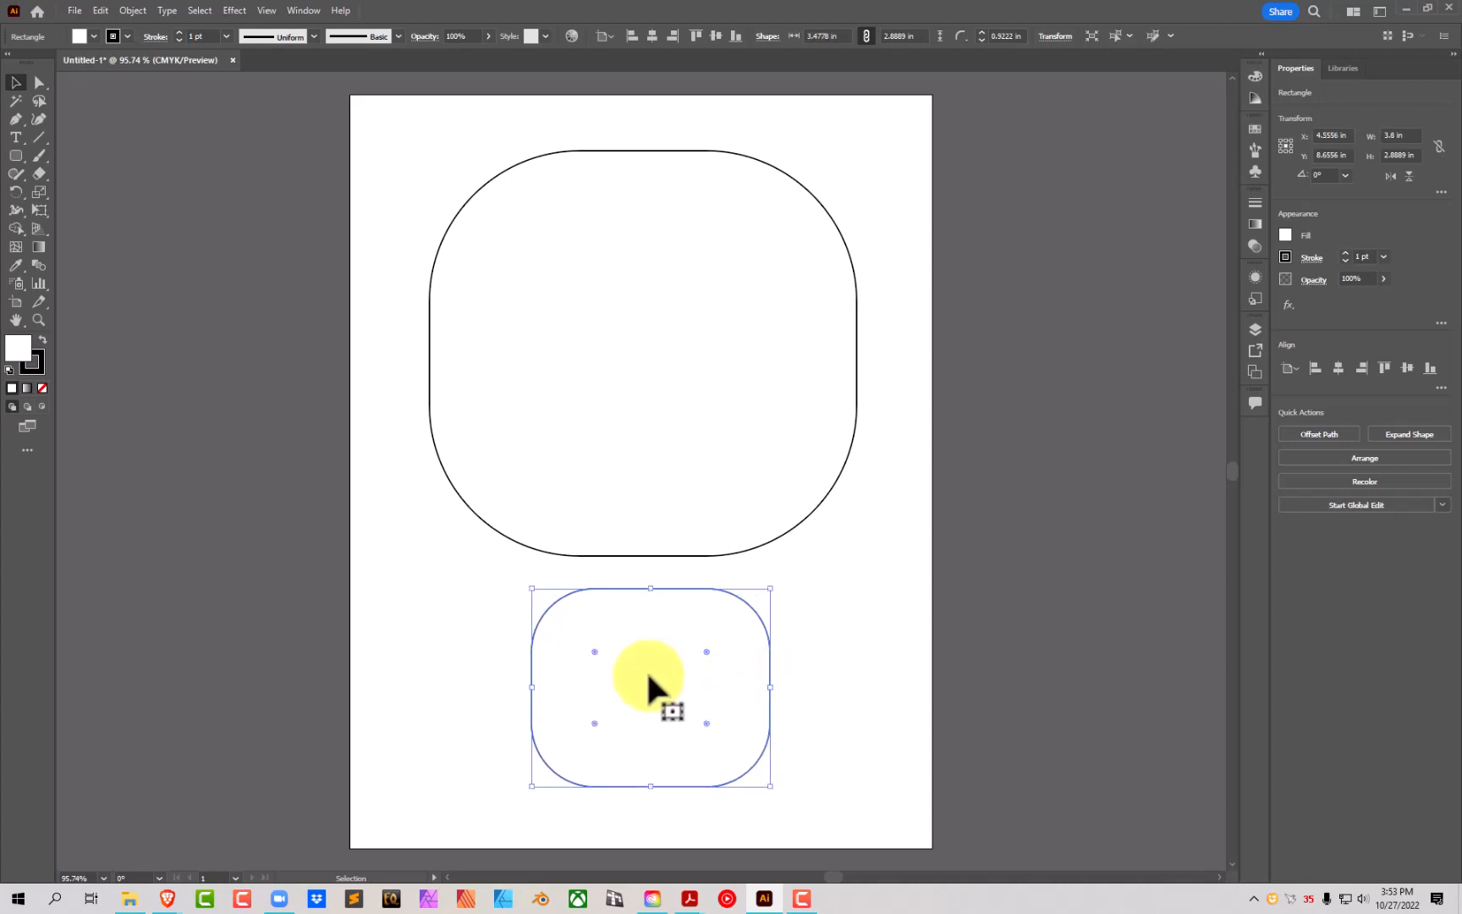
{"action": "left_click_drag", "start_coordinate": [648, 676], "coordinate": [609, 666]}
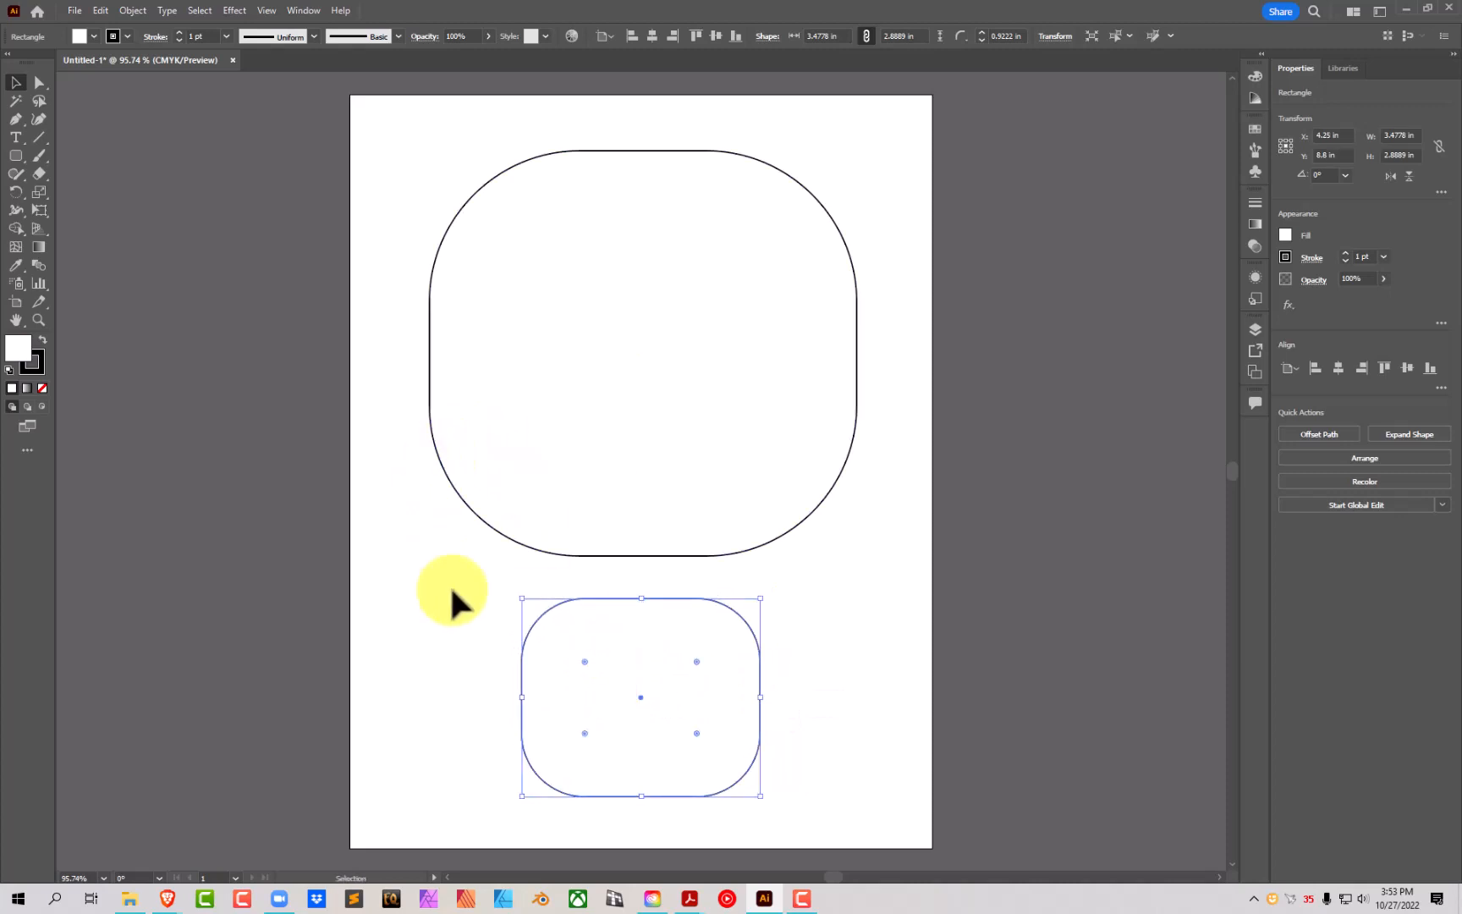
Step: Draw a circle about 3.24 in across and duplicate it so two cheek circles sit side by side over the large shape's lower edge
{"action": "left_click", "coordinate": [15, 155]}
{"action": "left_click", "coordinate": [86, 196]}
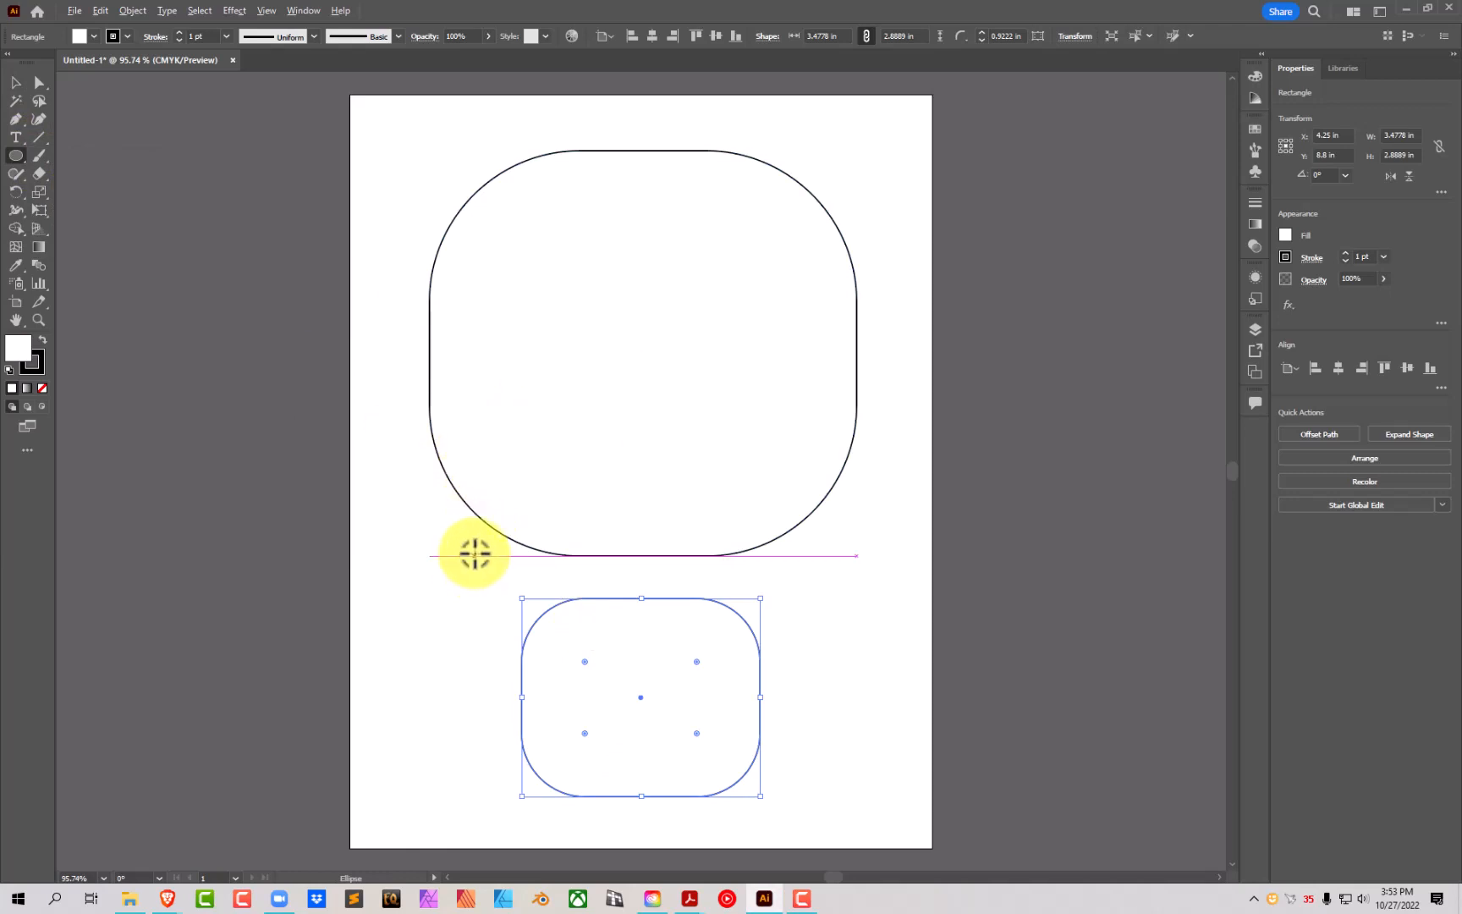
{"action": "left_click_drag", "start_coordinate": [474, 554], "coordinate": [555, 668]}
{"action": "left_click", "coordinate": [15, 82]}
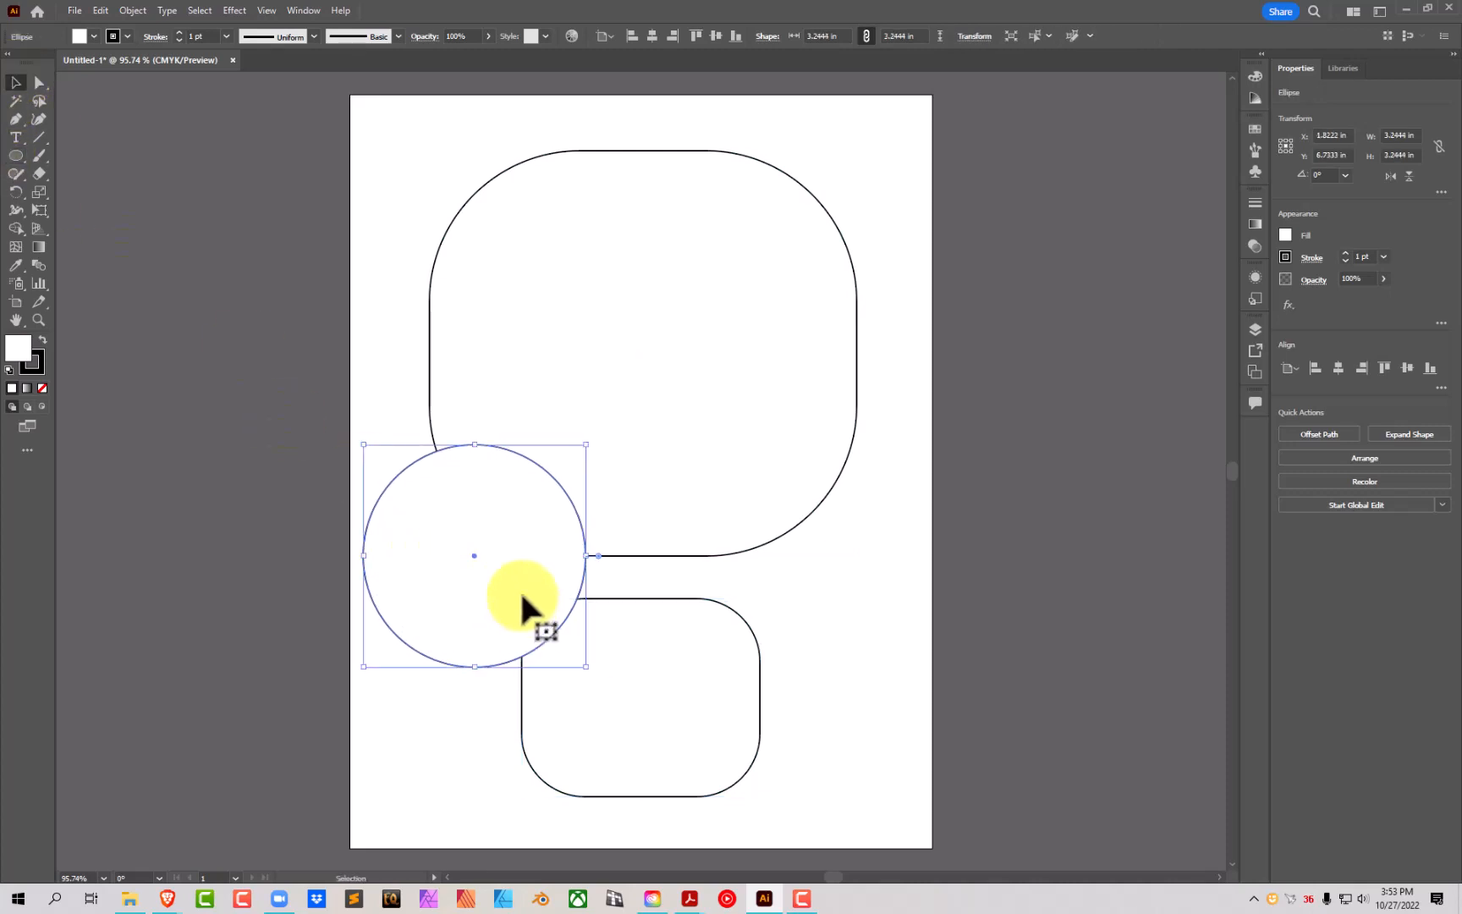
{"action": "left_click_drag", "start_coordinate": [503, 549], "coordinate": [783, 561]}
Step: Reduce the corner rounding of the large head shape, making the lower two corners tighter than the upper two
{"action": "left_click", "coordinate": [684, 398]}
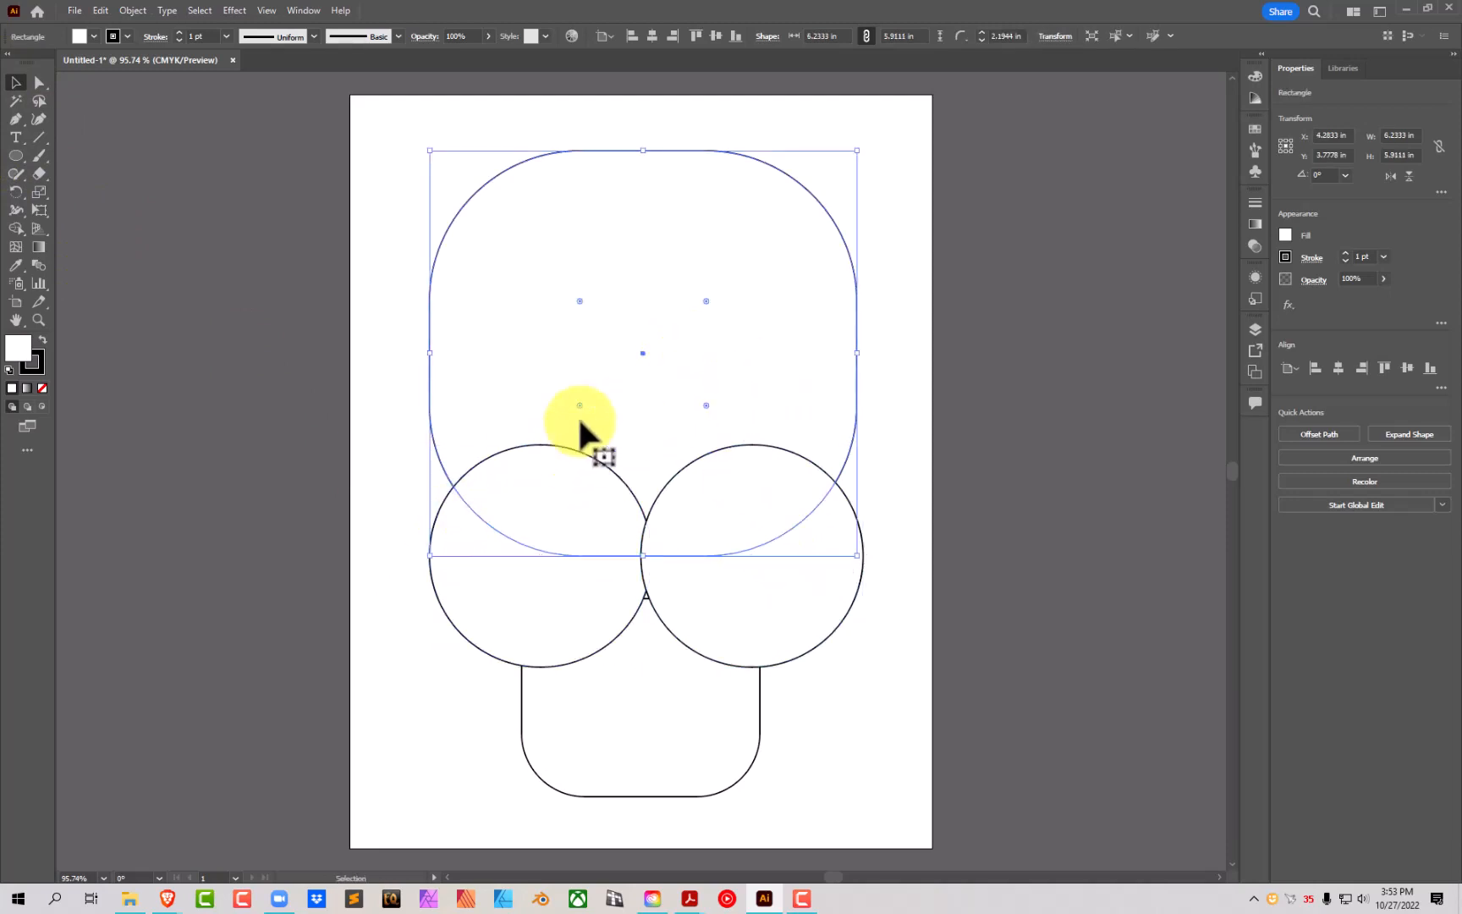
{"action": "left_click", "coordinate": [40, 84]}
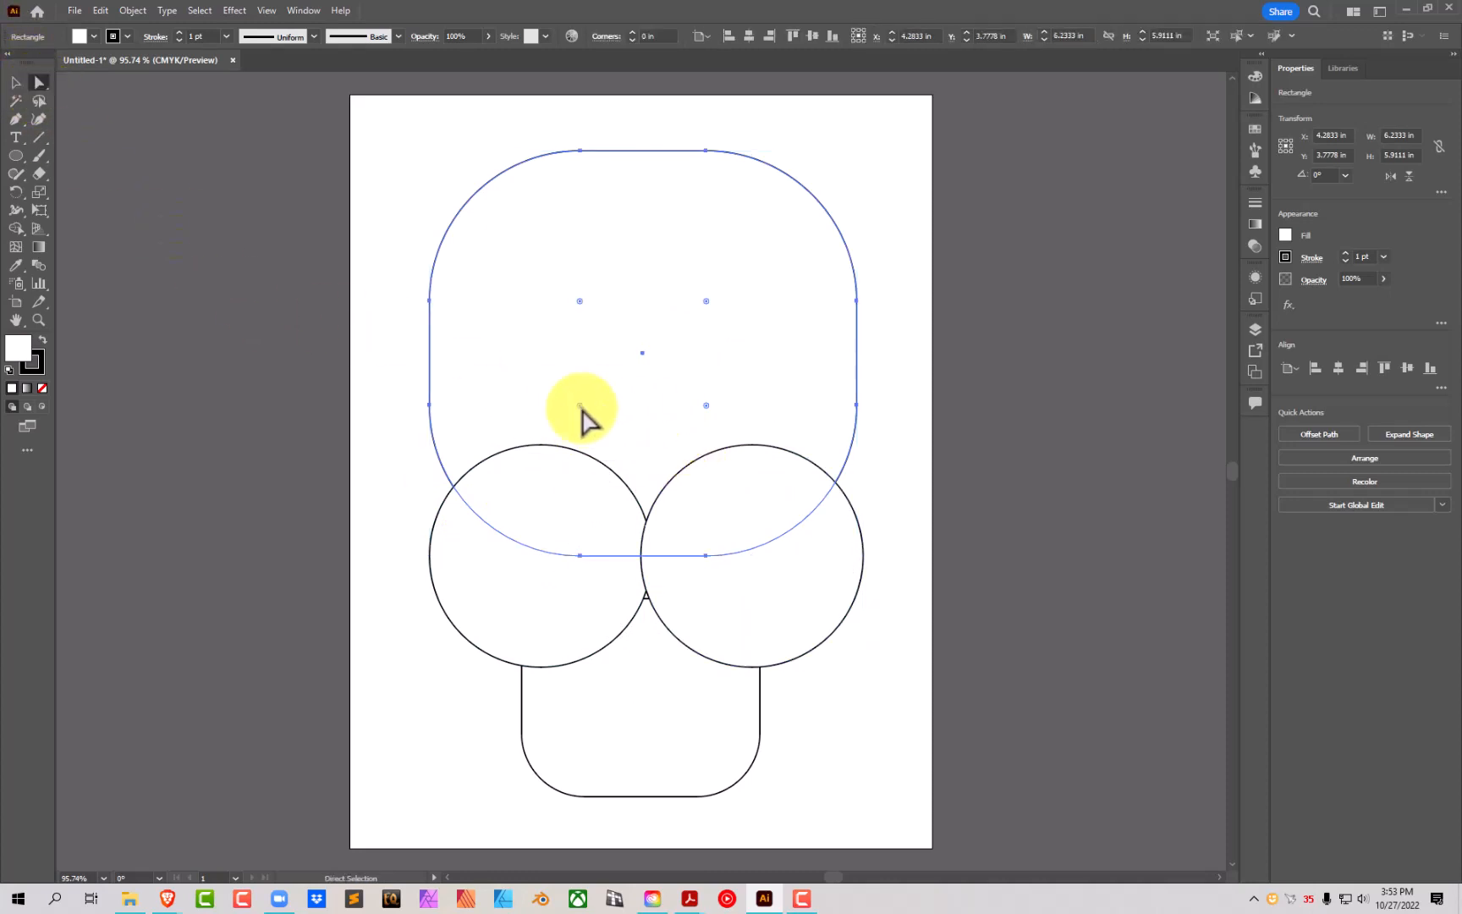
{"action": "left_click_drag", "start_coordinate": [580, 406], "coordinate": [581, 407]}
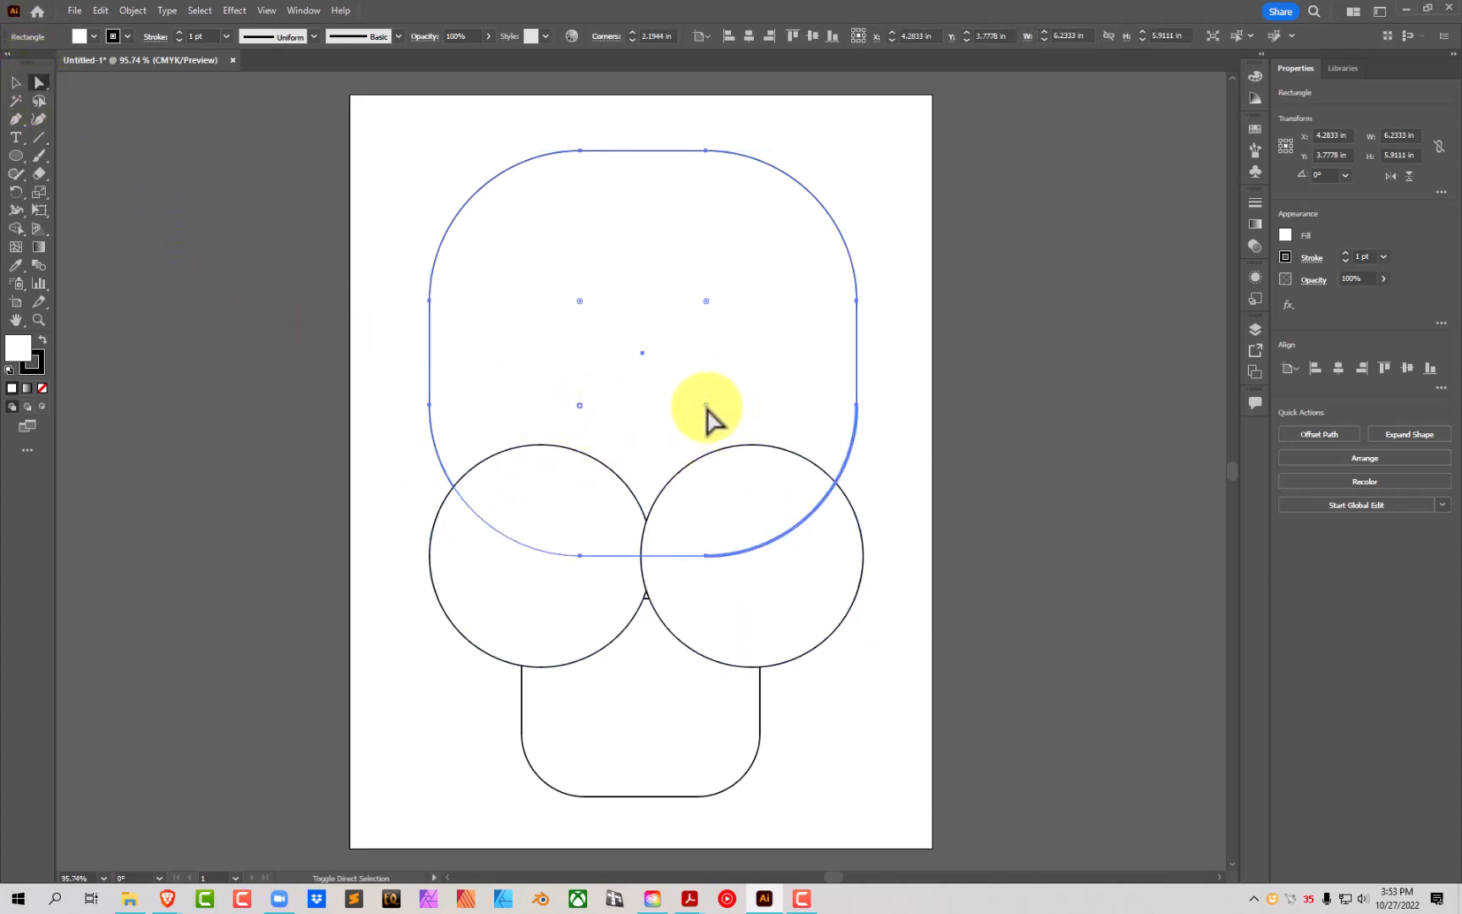
{"action": "left_click_drag", "start_coordinate": [706, 407], "coordinate": [726, 454]}
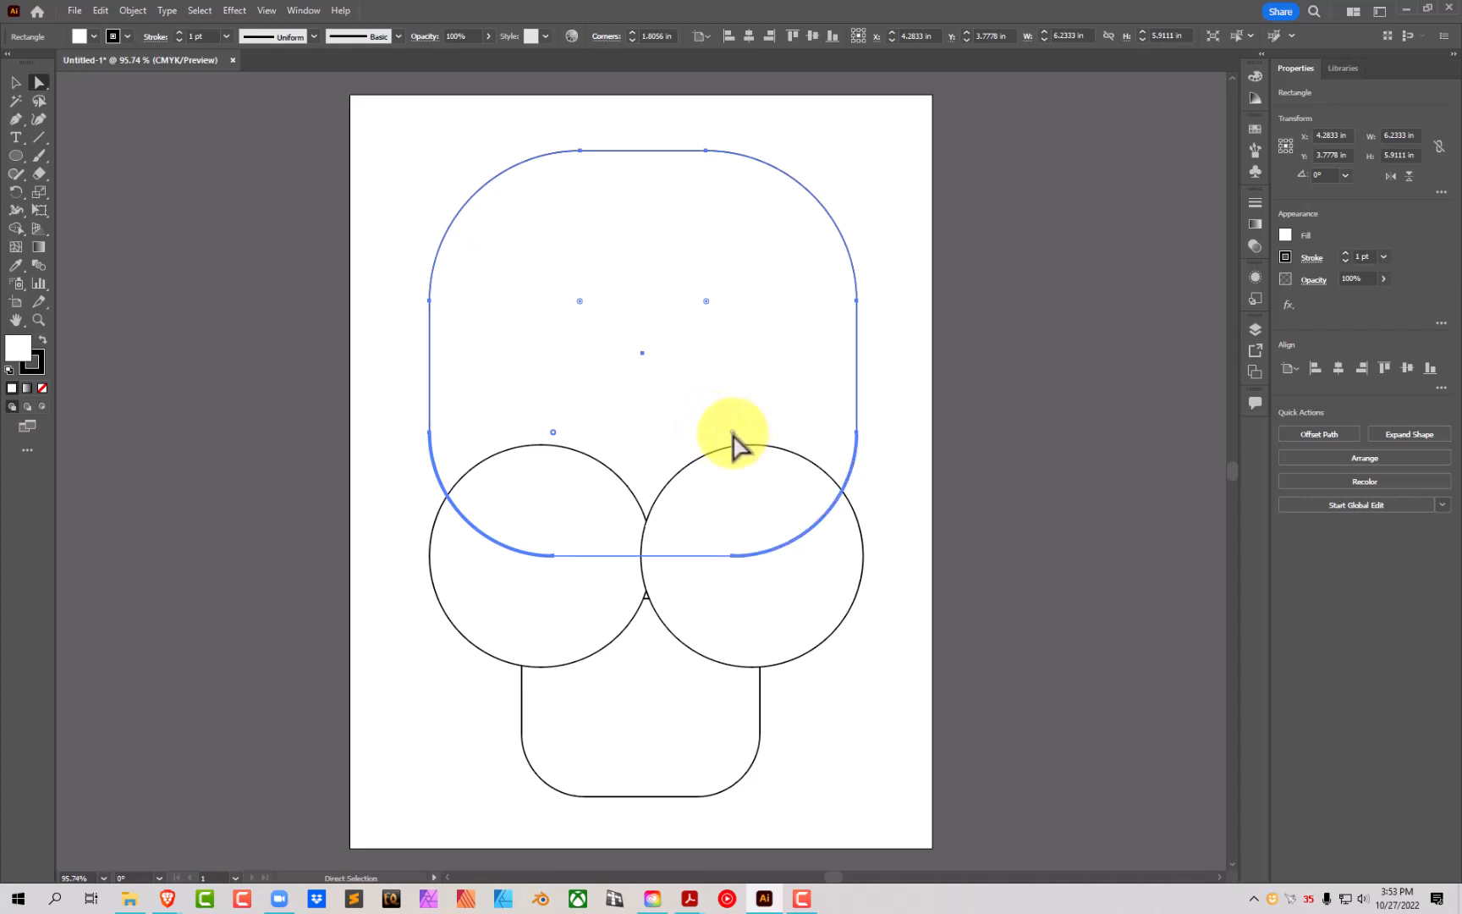
{"action": "left_click_drag", "start_coordinate": [732, 433], "coordinate": [760, 459]}
{"action": "left_click", "coordinate": [888, 391]}
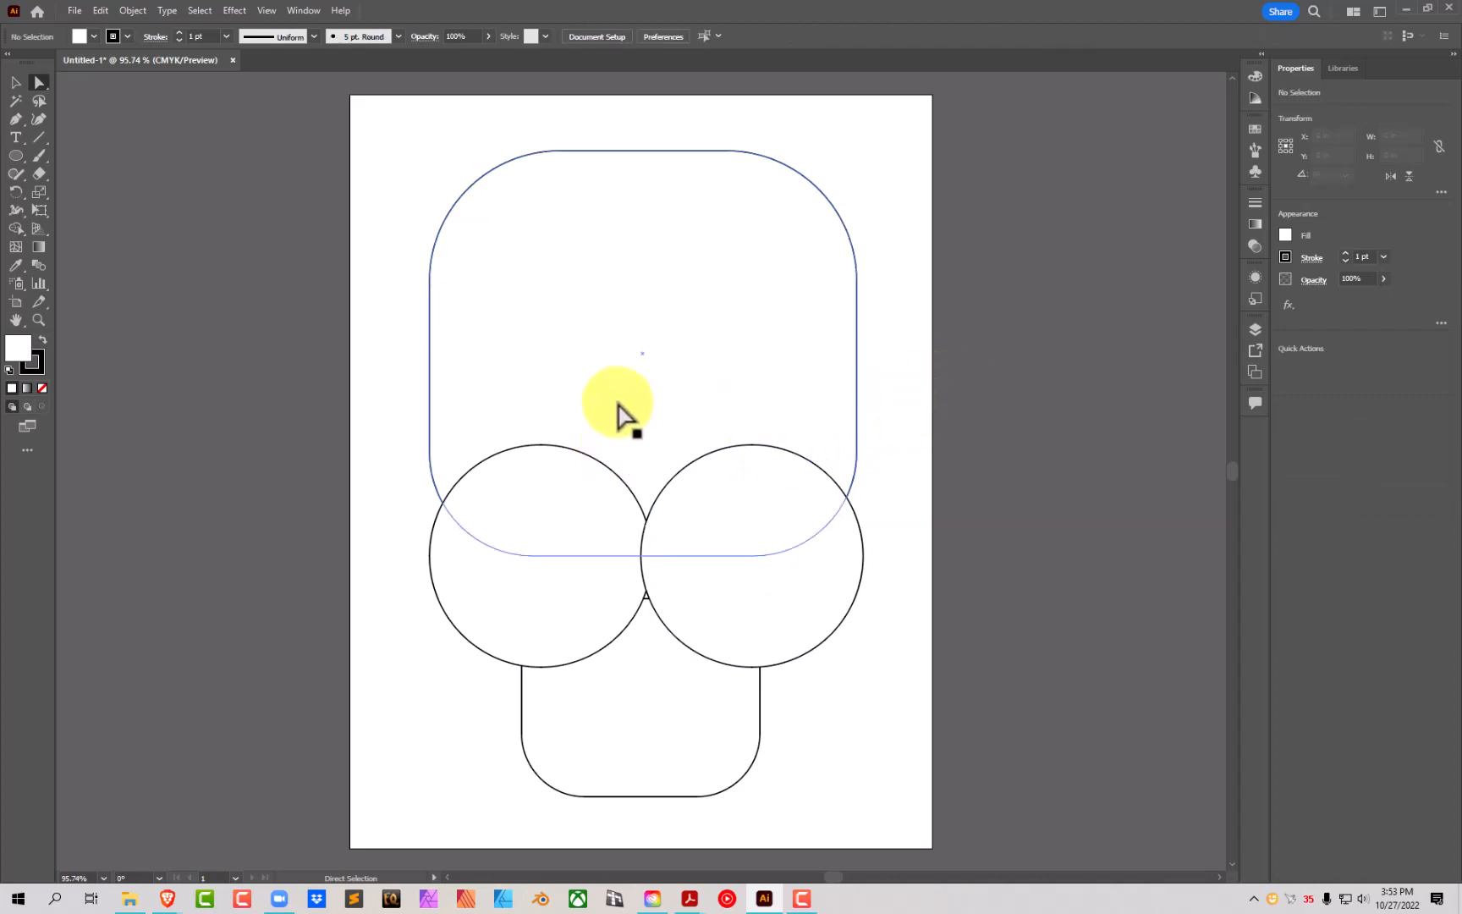
Step: Merge the head, both cheek circles and the jaw into one skull outline with the Shape Builder tool
{"action": "left_click", "coordinate": [15, 83]}
{"action": "left_click_drag", "start_coordinate": [402, 129], "coordinate": [901, 799]}
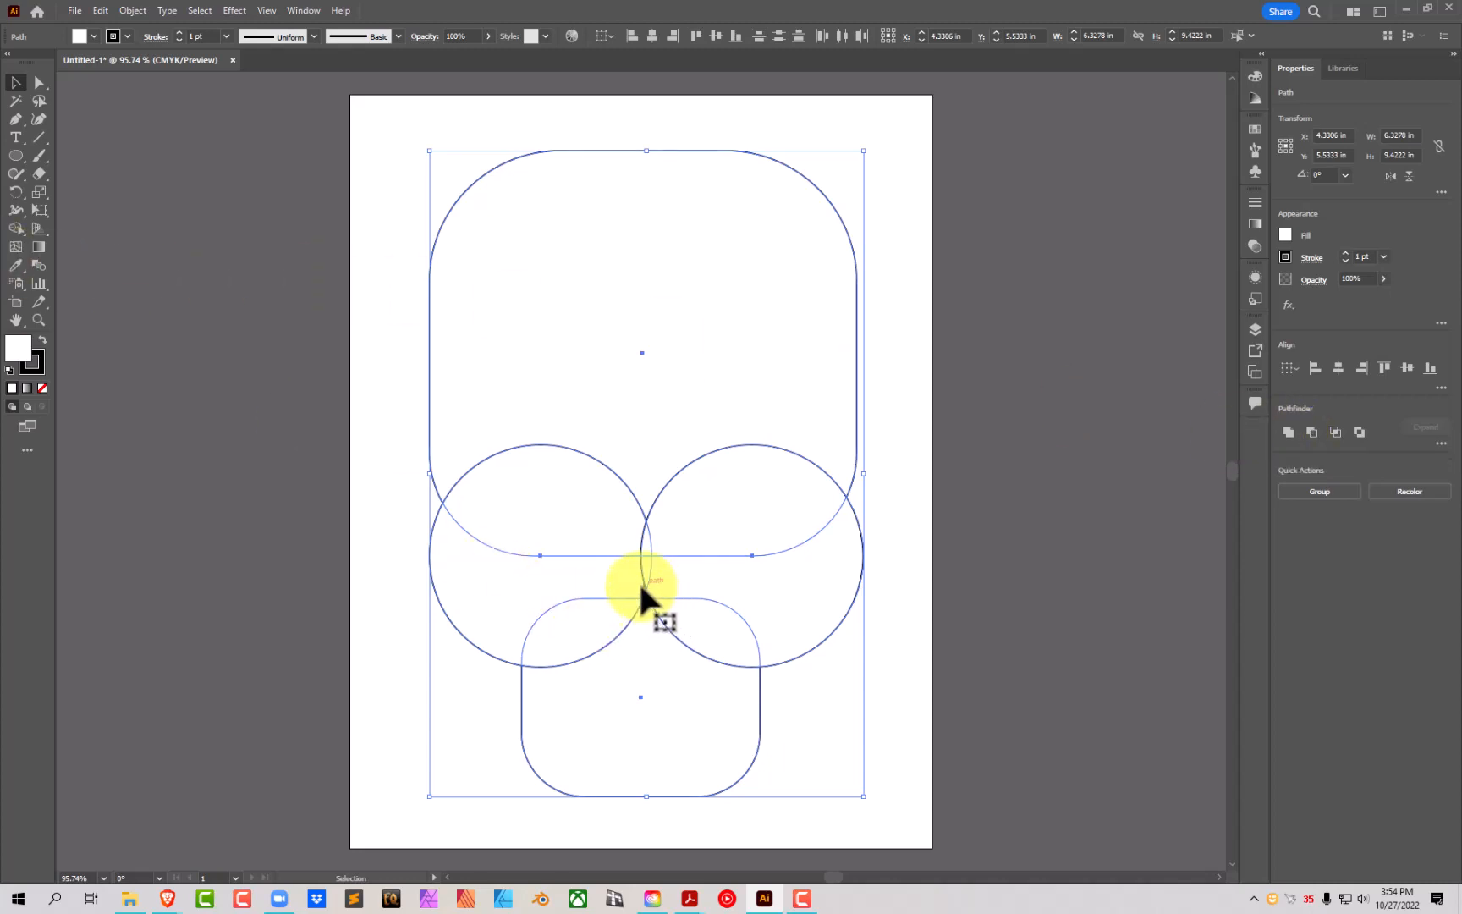
{"action": "left_click", "coordinate": [15, 227]}
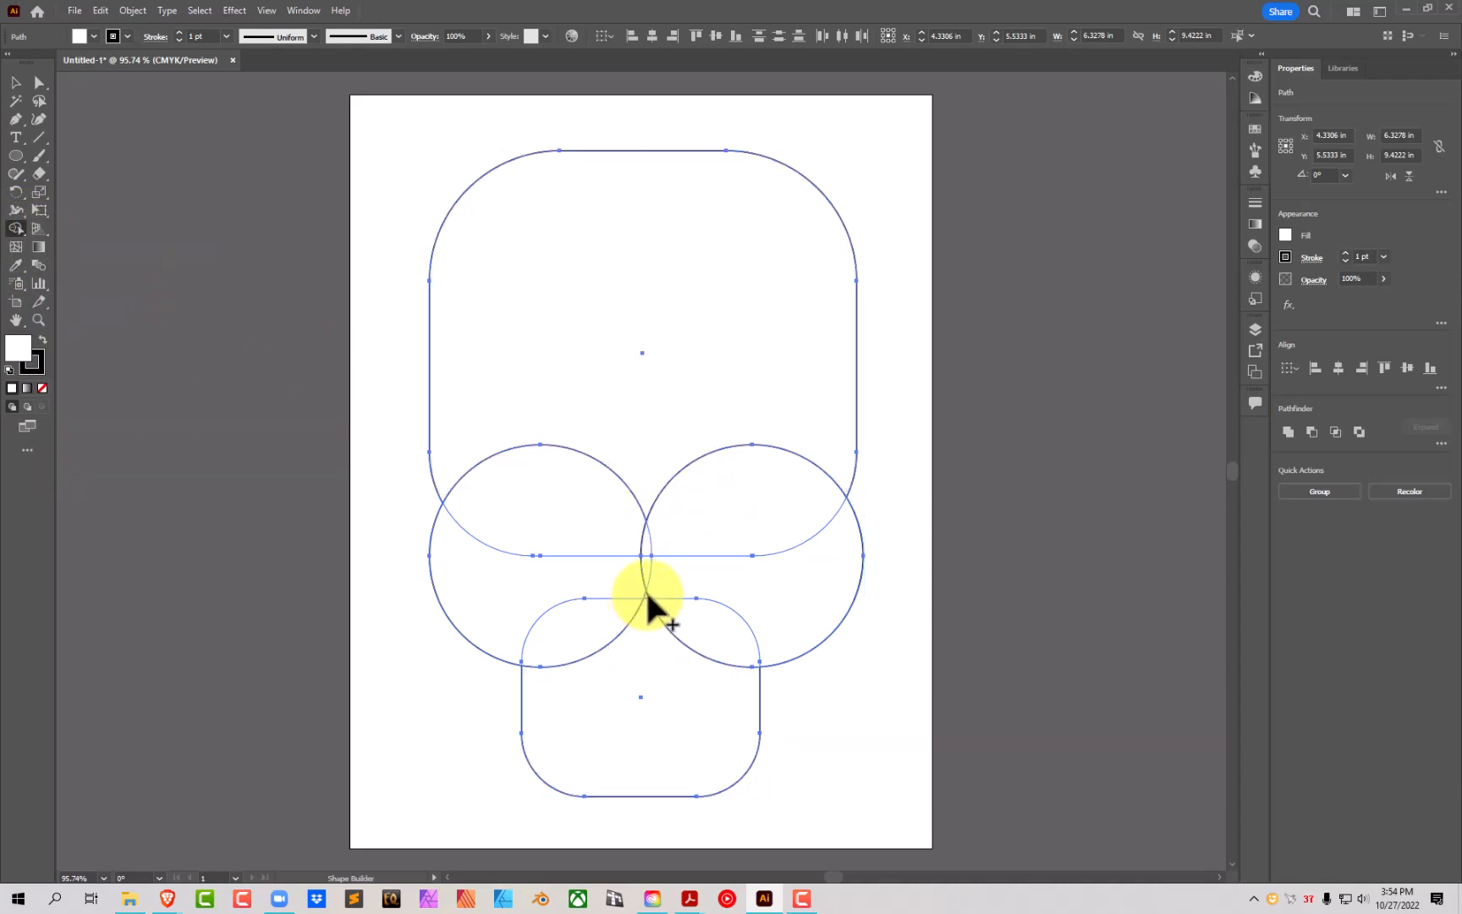
{"action": "mouse_move", "coordinate": [652, 613]}
{"action": "left_mouse_down"}
{"action": "mouse_move", "coordinate": [604, 632]}
{"action": "mouse_move", "coordinate": [711, 635]}
{"action": "mouse_move", "coordinate": [687, 587]}
{"action": "mouse_move", "coordinate": [609, 587]}
{"action": "mouse_move", "coordinate": [636, 556]}
{"action": "left_mouse_up"}
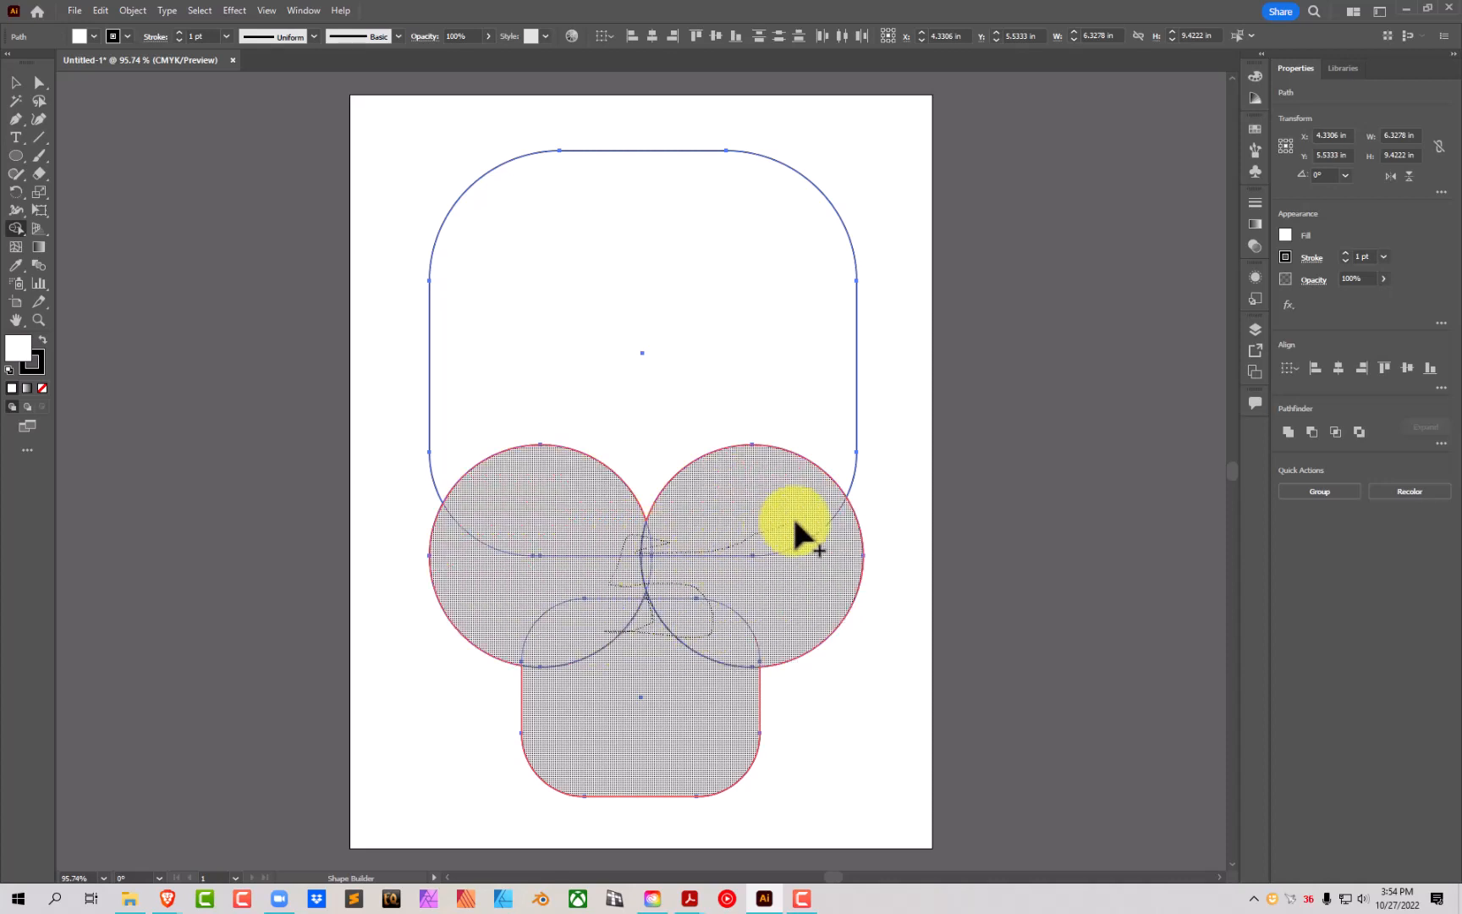
{"action": "mouse_move", "coordinate": [793, 522]}
{"action": "left_mouse_down"}
{"action": "mouse_move", "coordinate": [784, 421]}
{"action": "mouse_move", "coordinate": [625, 309]}
{"action": "mouse_move", "coordinate": [550, 502]}
{"action": "left_mouse_up"}
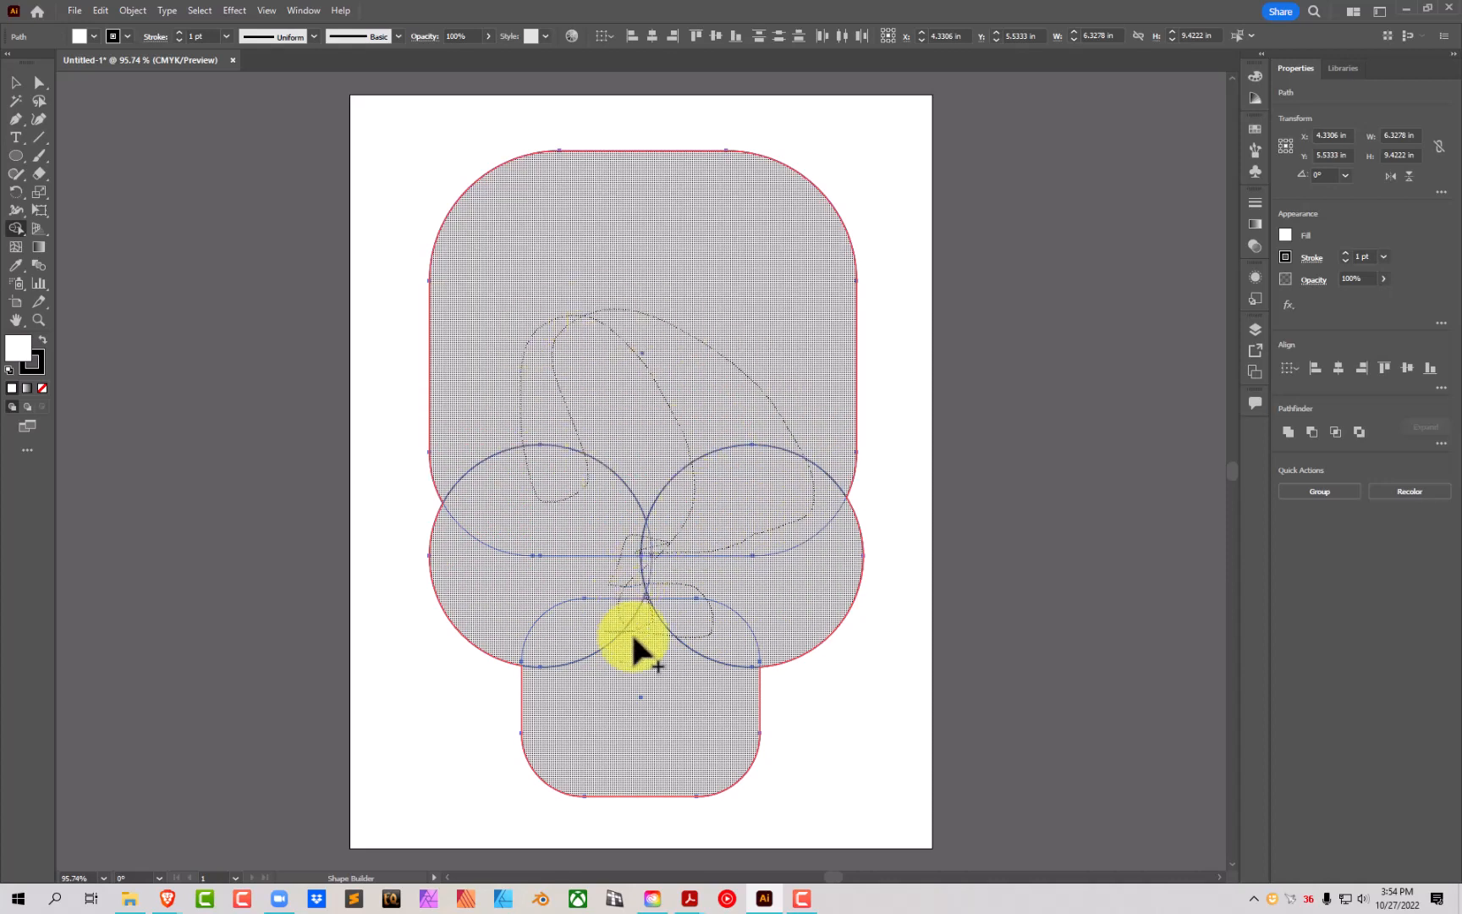
{"action": "mouse_move", "coordinate": [647, 604]}
{"action": "left_mouse_down"}
{"action": "mouse_move", "coordinate": [604, 330]}
{"action": "mouse_move", "coordinate": [660, 313]}
{"action": "left_mouse_up"}
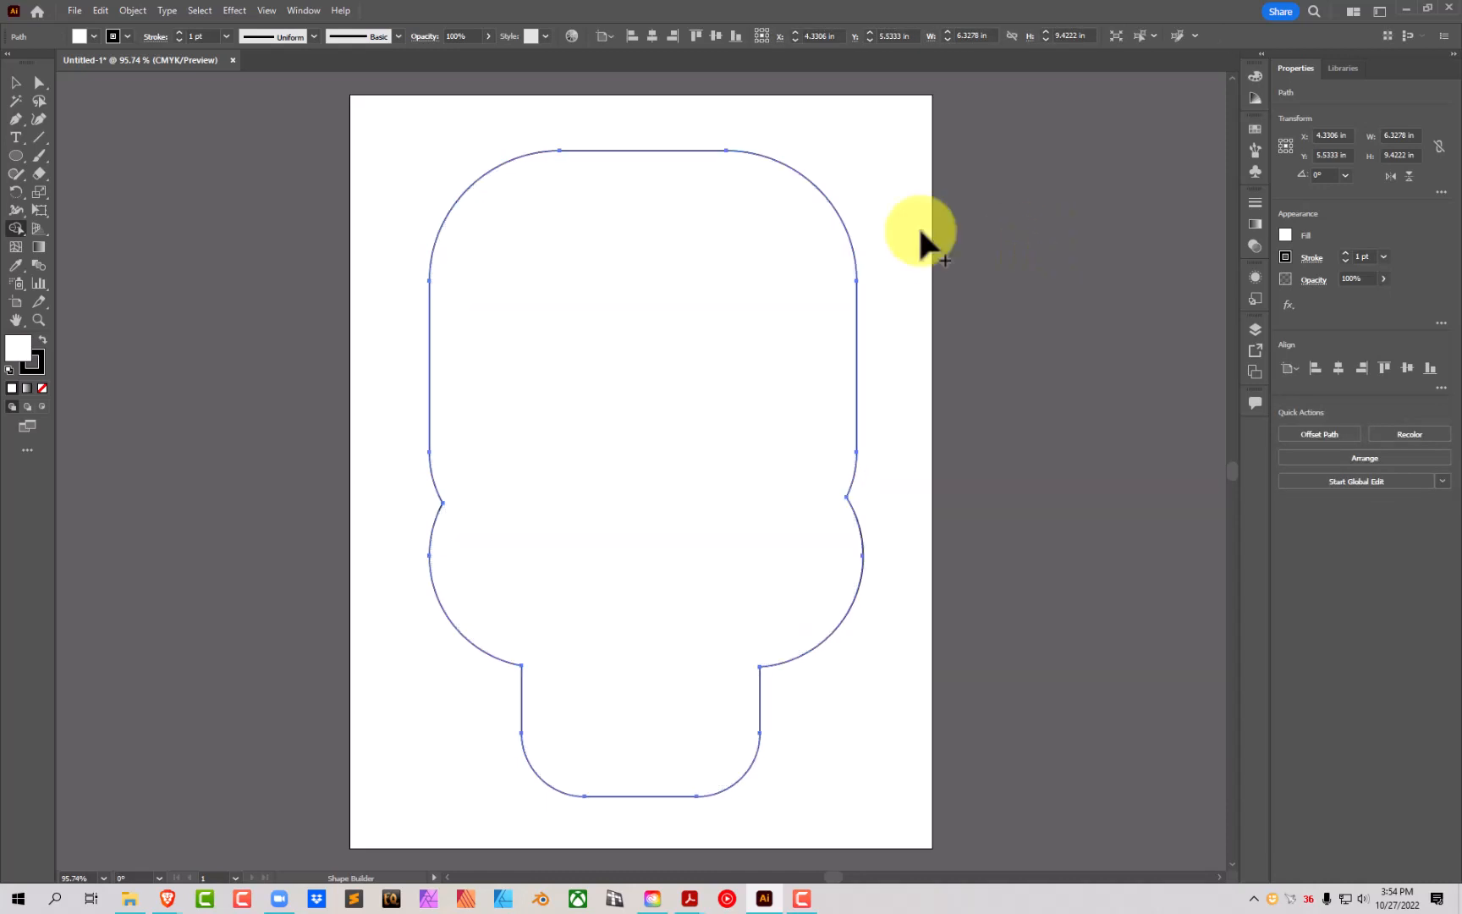
{"action": "left_click", "coordinate": [15, 82]}
{"action": "left_click", "coordinate": [924, 255]}
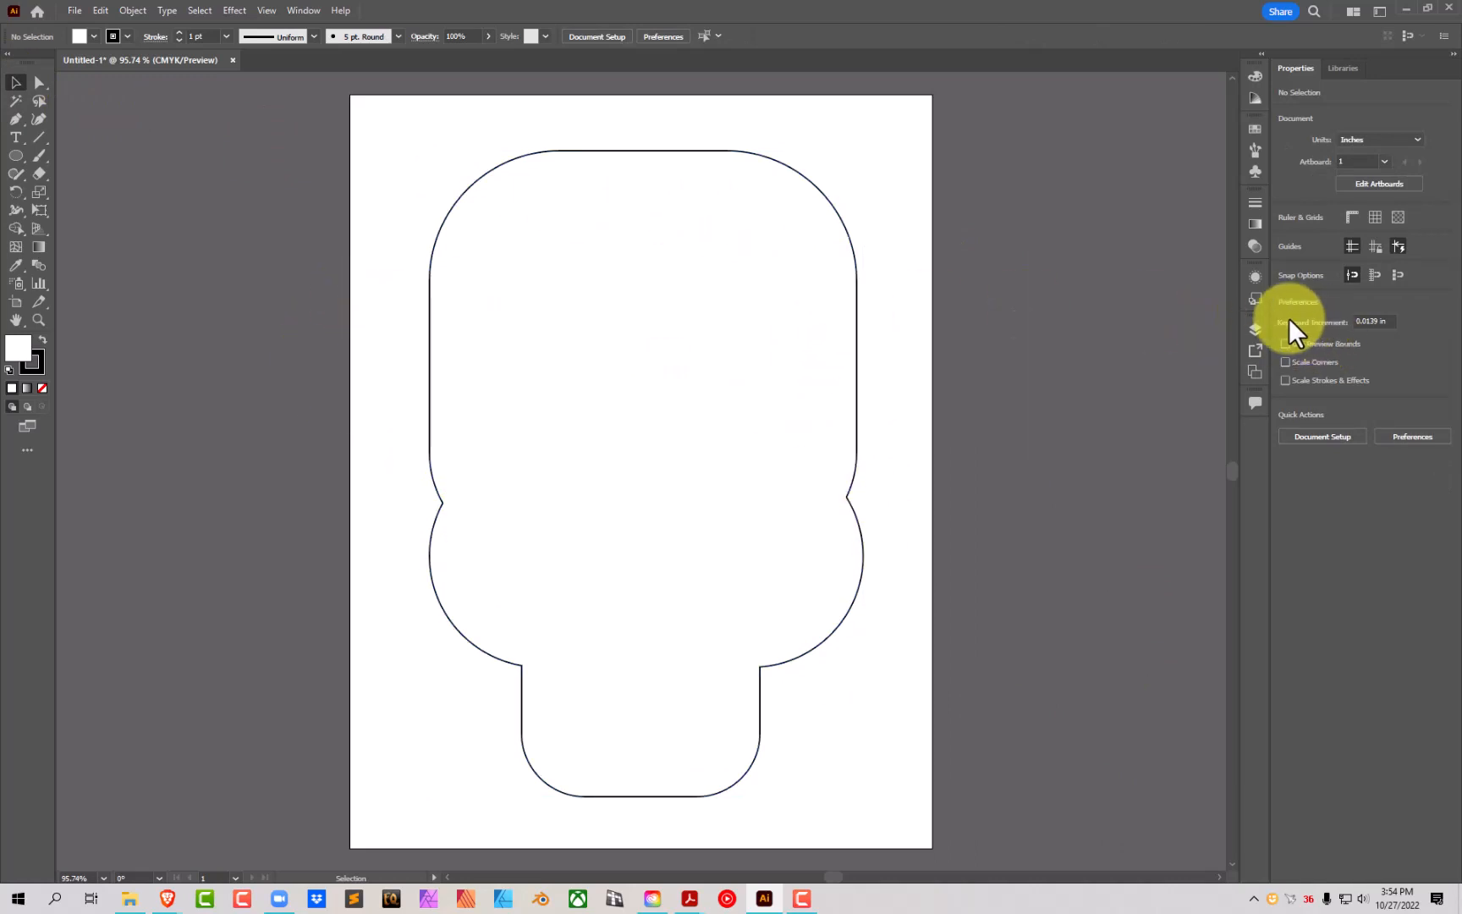
Step: Duplicate Layer 1, lock and hide the original, and make Layer 1 copy the active layer
{"action": "left_click", "coordinate": [1256, 328]}
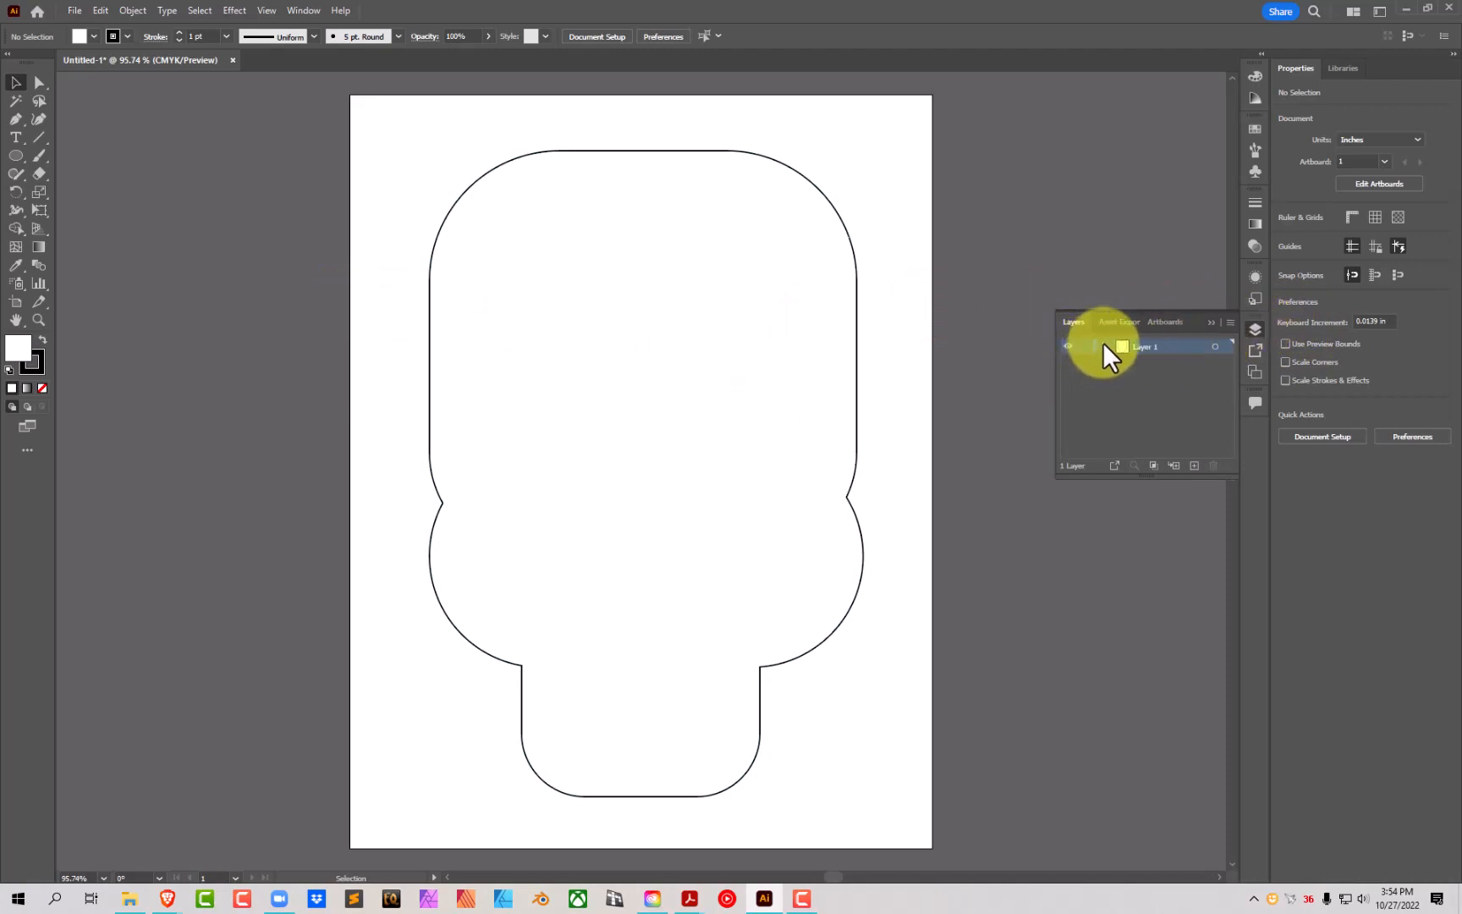
{"action": "left_click", "coordinate": [1161, 361]}
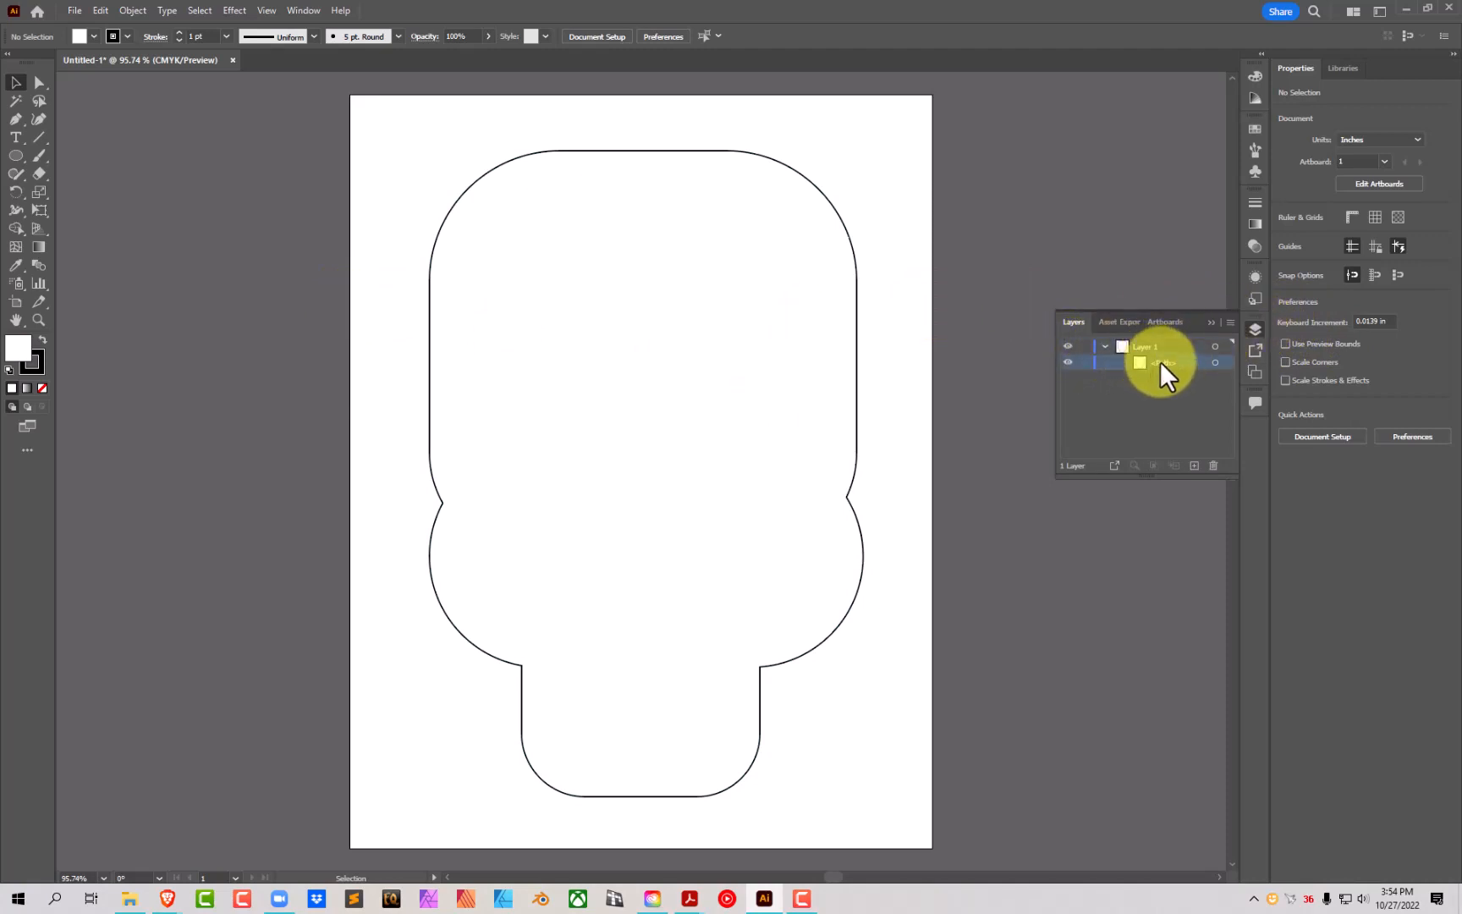
{"action": "left_click", "coordinate": [1104, 346]}
{"action": "left_click_drag", "start_coordinate": [1187, 347], "coordinate": [1194, 465]}
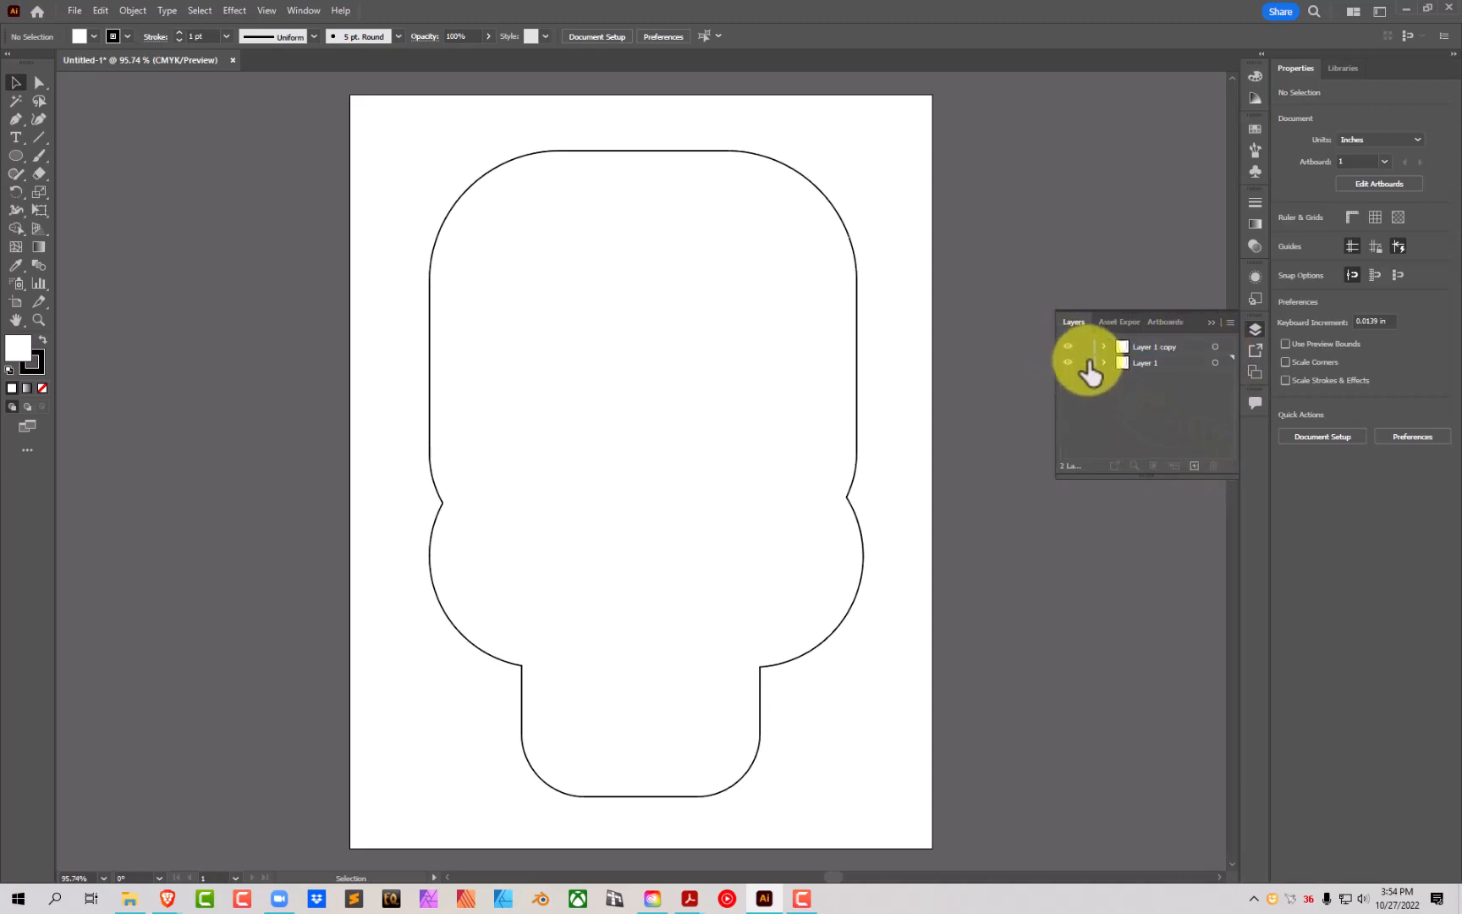
{"action": "left_click", "coordinate": [1084, 362]}
{"action": "left_click", "coordinate": [1068, 362]}
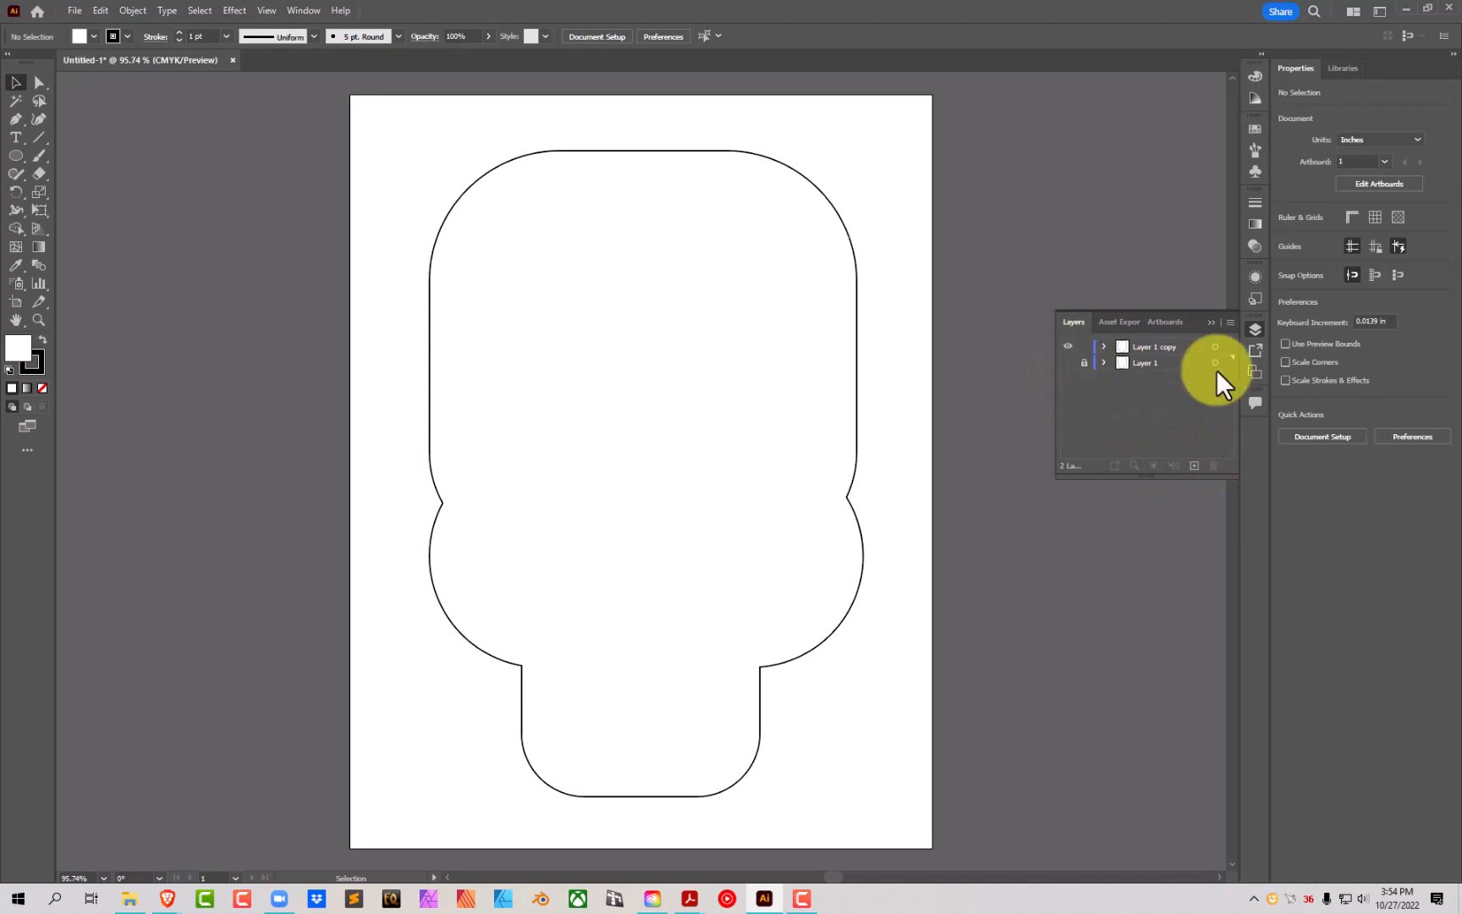
{"action": "left_click", "coordinate": [1173, 347]}
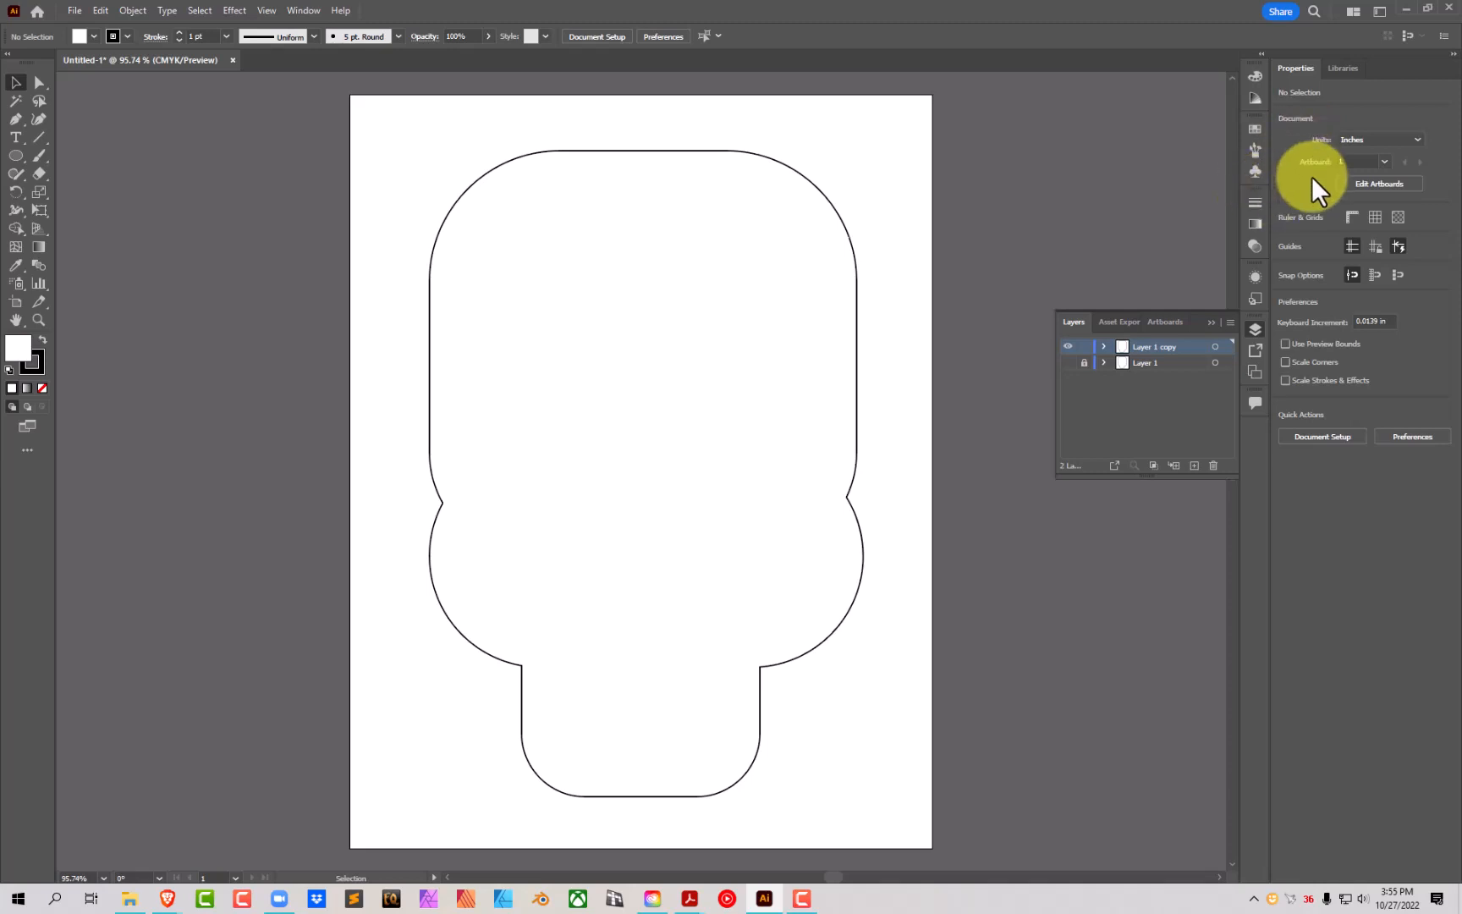
Step: Draw an eye circle about 2.06 in across inside the head and duplicate it level on the right side for the second eye
{"action": "left_click", "coordinate": [15, 155]}
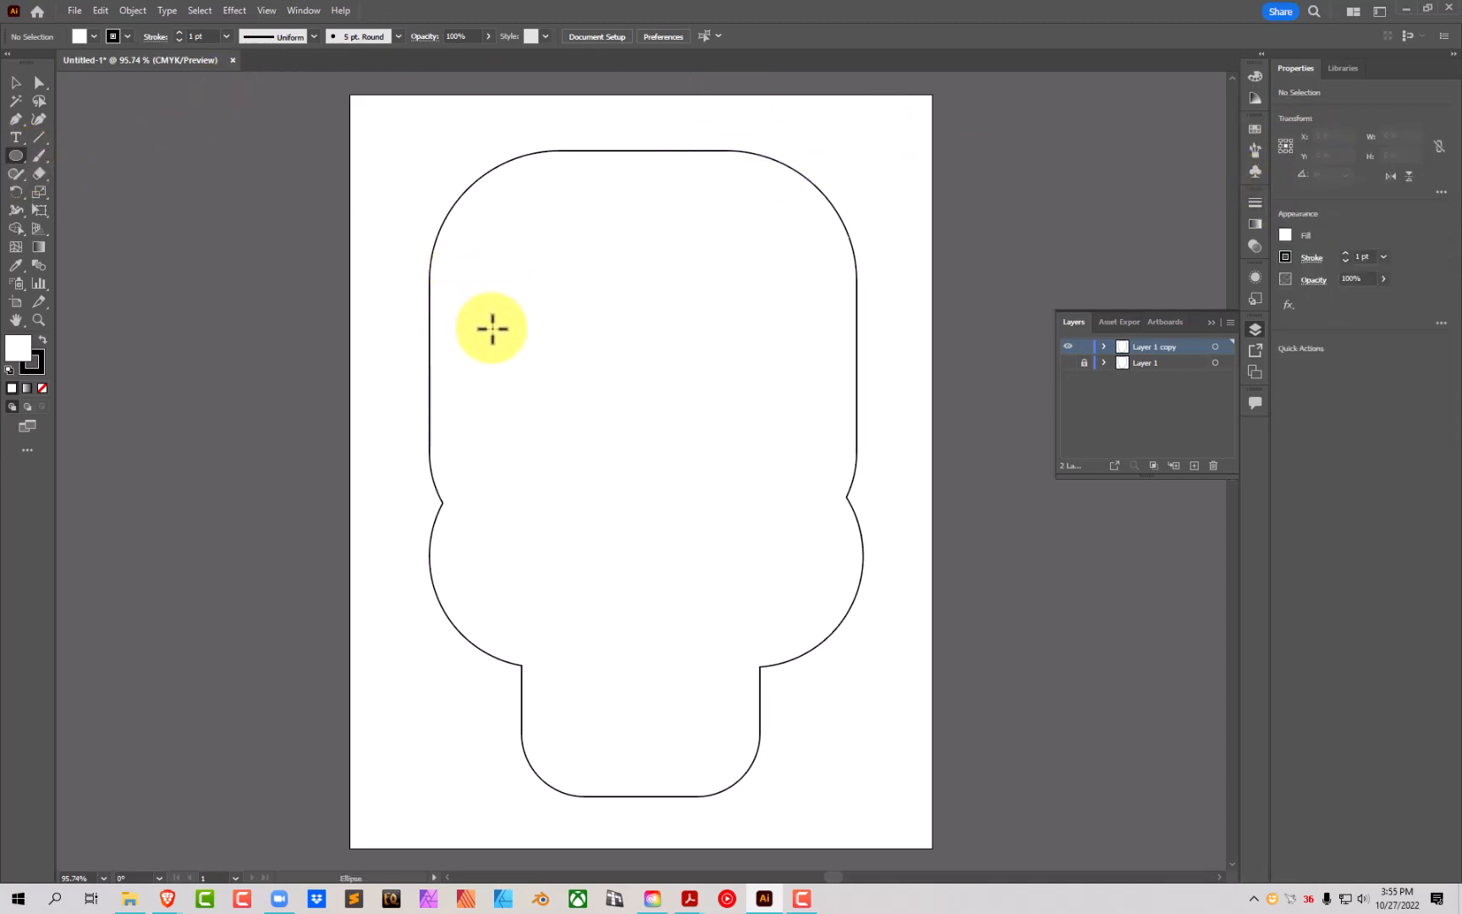
{"action": "mouse_move", "coordinate": [485, 324]}
{"action": "left_mouse_down"}
{"action": "mouse_move", "coordinate": [655, 483]}
{"action": "mouse_move", "coordinate": [673, 478]}
{"action": "mouse_move", "coordinate": [626, 464]}
{"action": "left_mouse_up"}
{"action": "left_click_drag", "start_coordinate": [4, 65], "coordinate": [10, 93]}
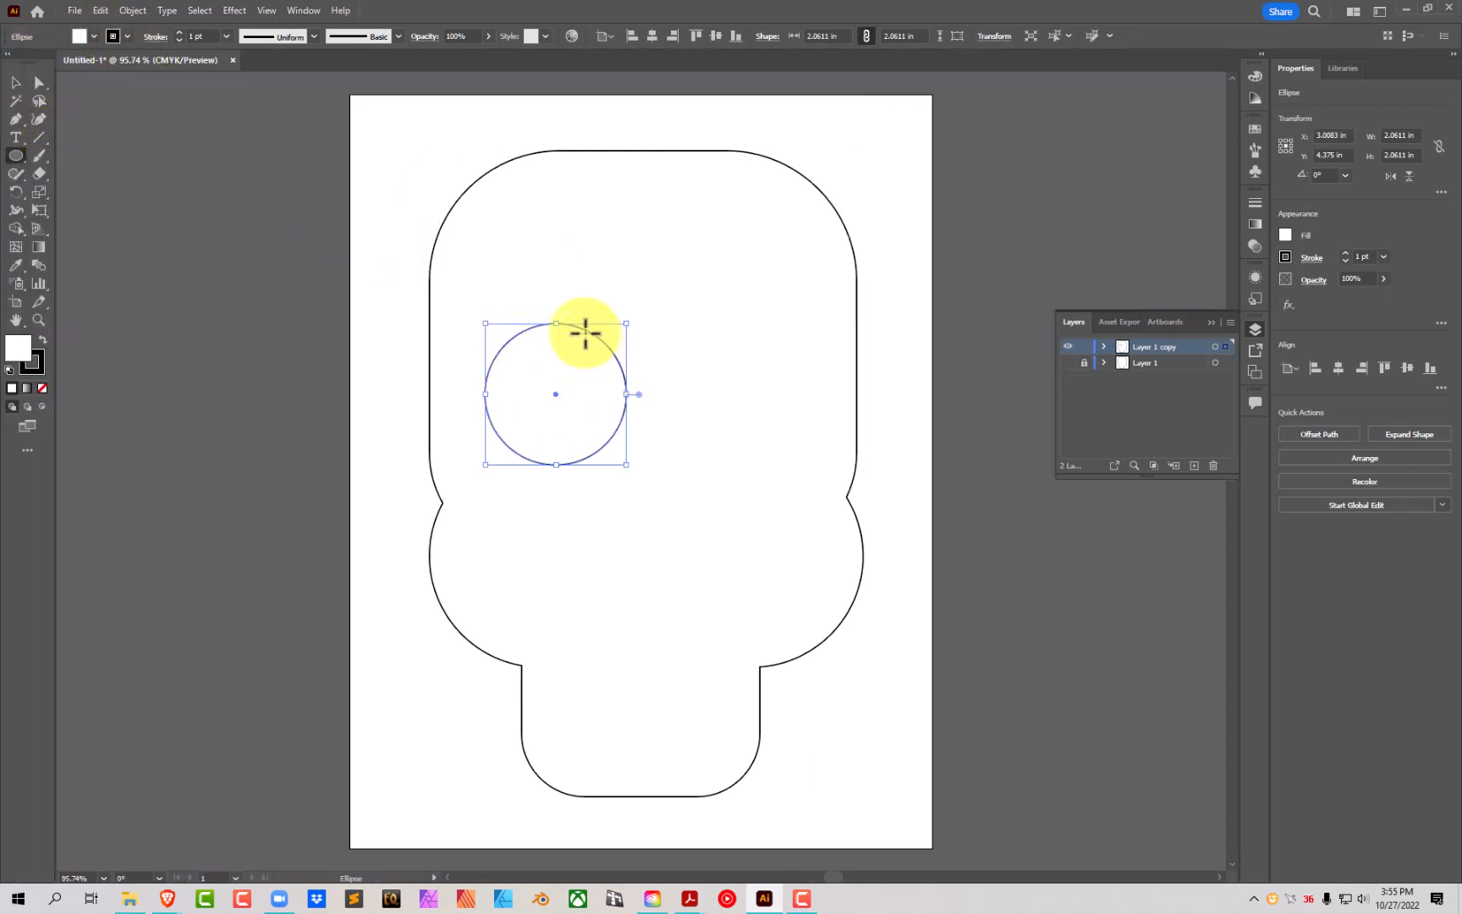
{"action": "left_click", "coordinate": [15, 83]}
{"action": "left_click_drag", "start_coordinate": [600, 339], "coordinate": [793, 316]}
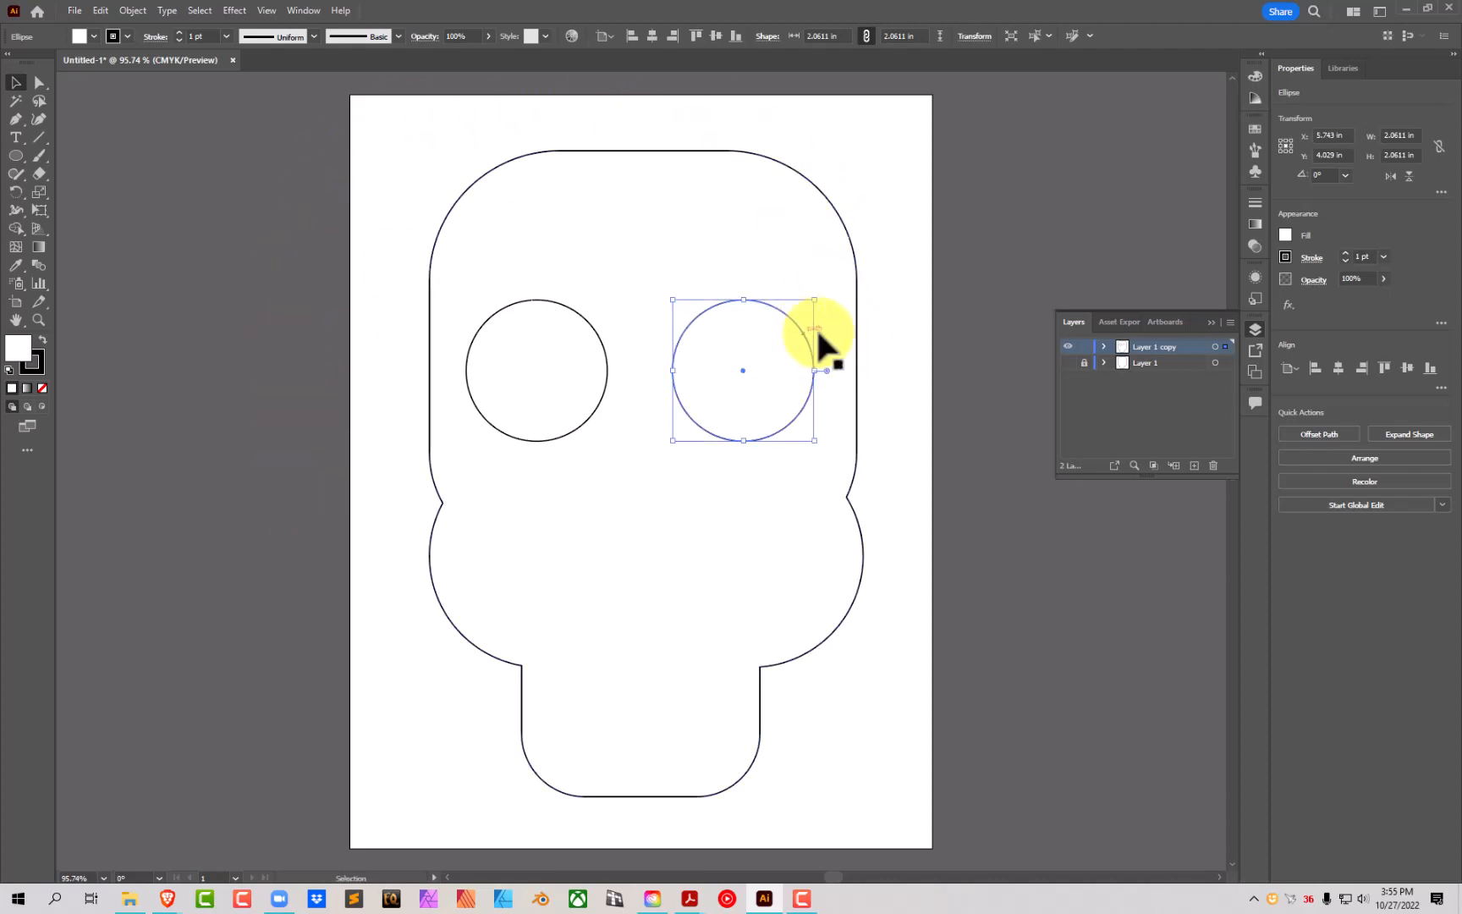
{"action": "left_click", "coordinate": [936, 304]}
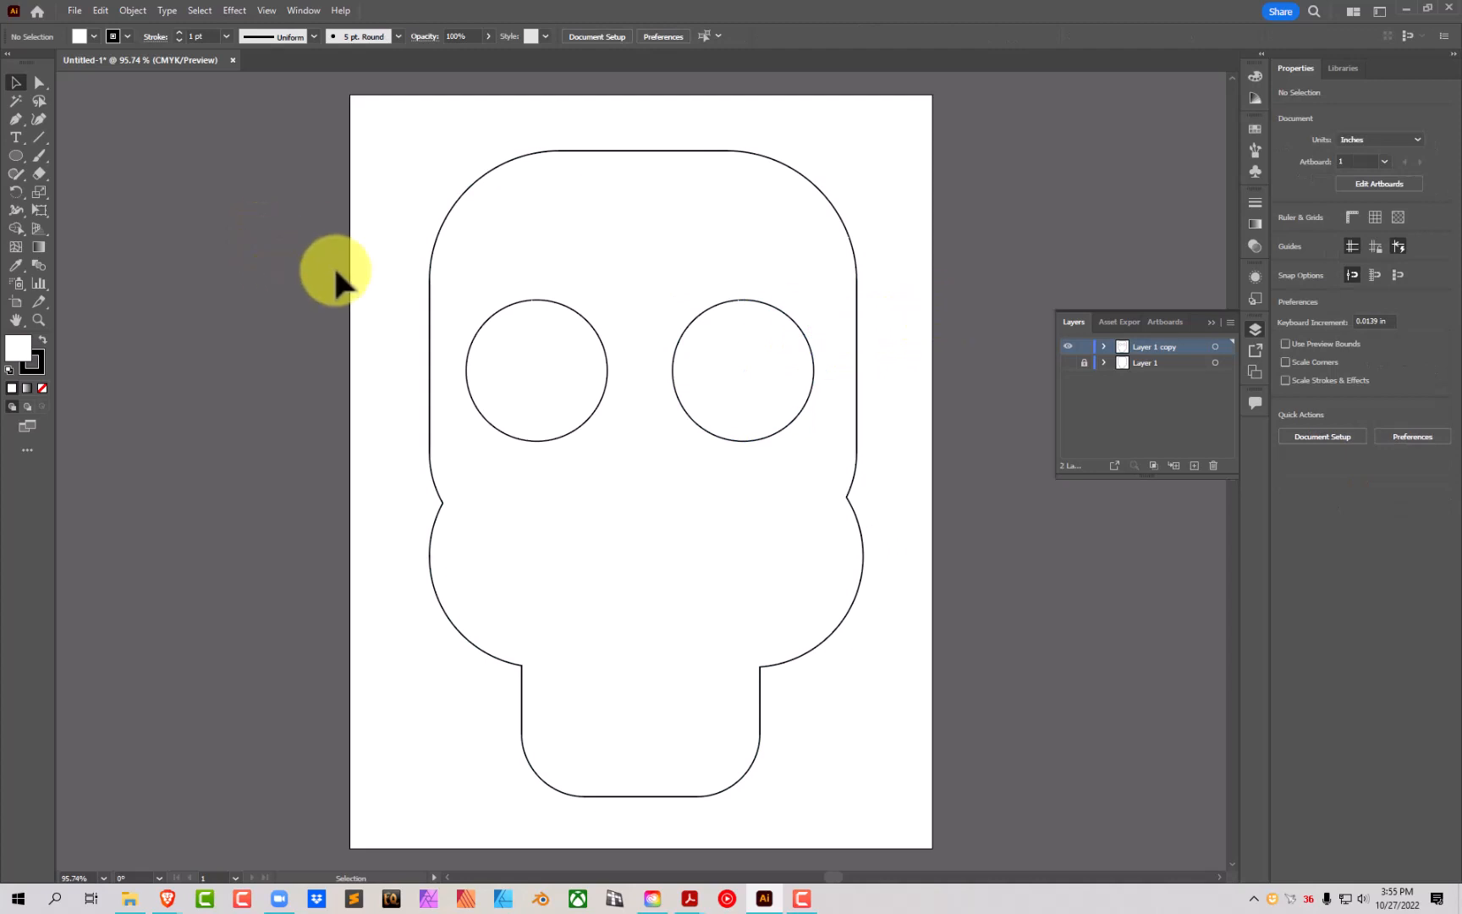
Step: Bulge both temples of the skull outline outward with the Curvature tool, widening the skull to about 7.13 in
{"action": "left_click", "coordinate": [37, 119]}
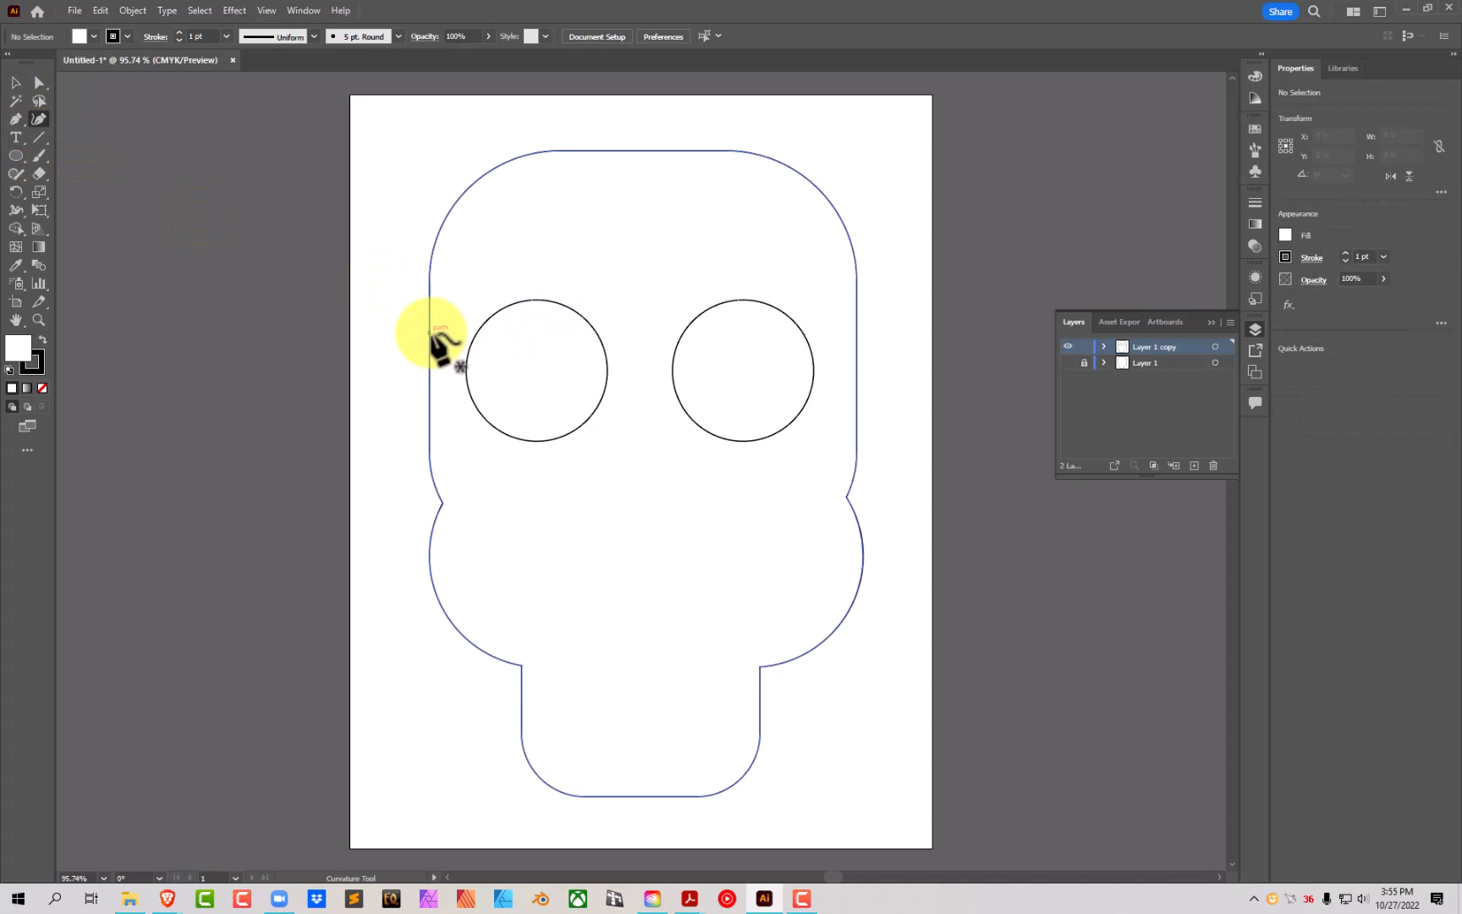
{"action": "left_click", "coordinate": [39, 82]}
{"action": "left_click", "coordinate": [433, 288]}
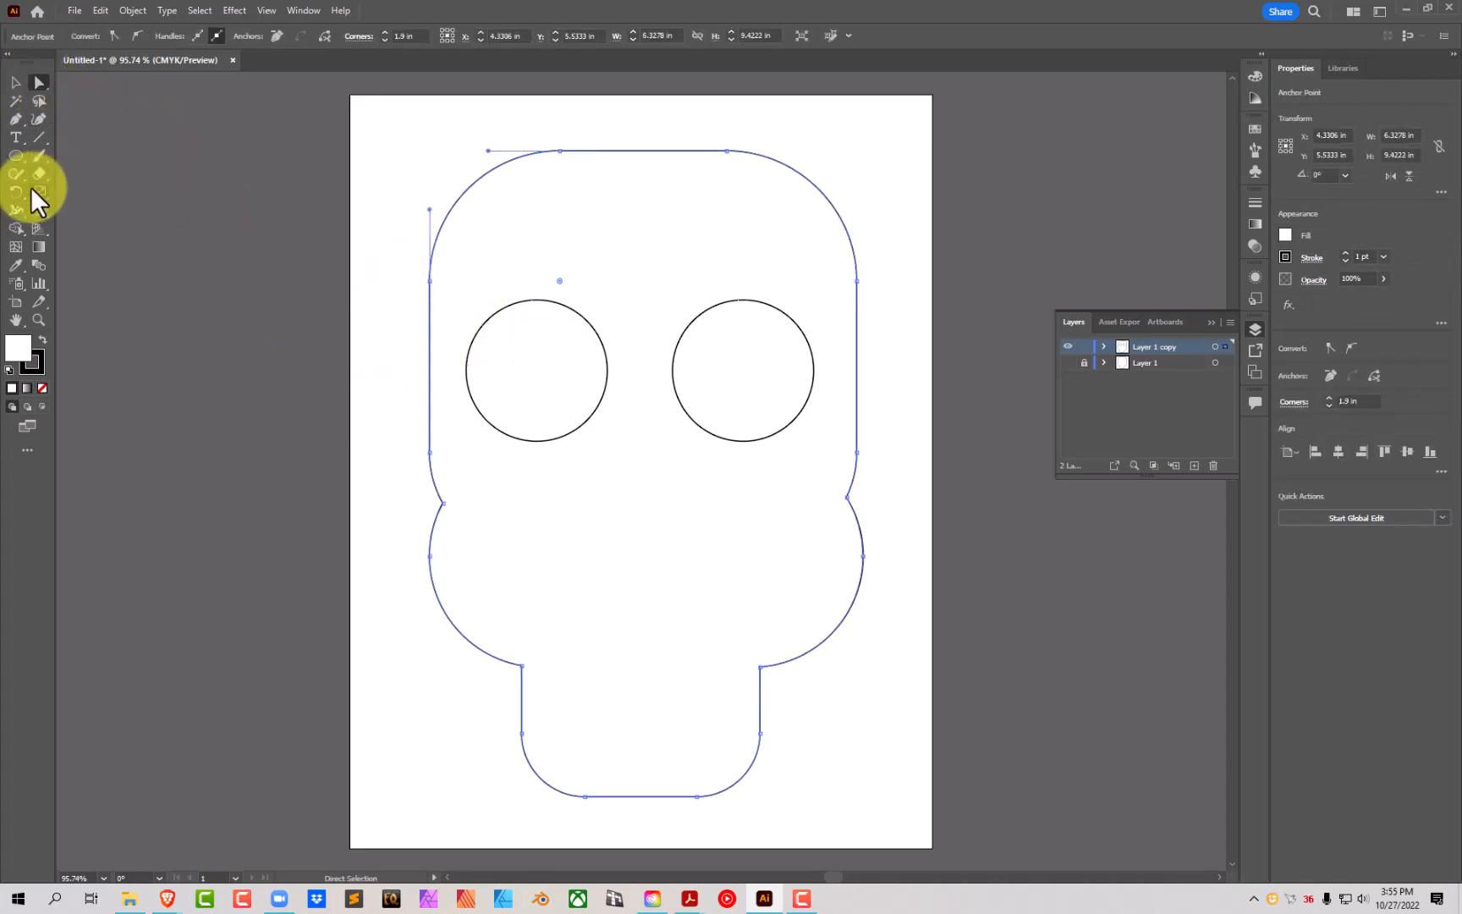
{"action": "left_click", "coordinate": [37, 119]}
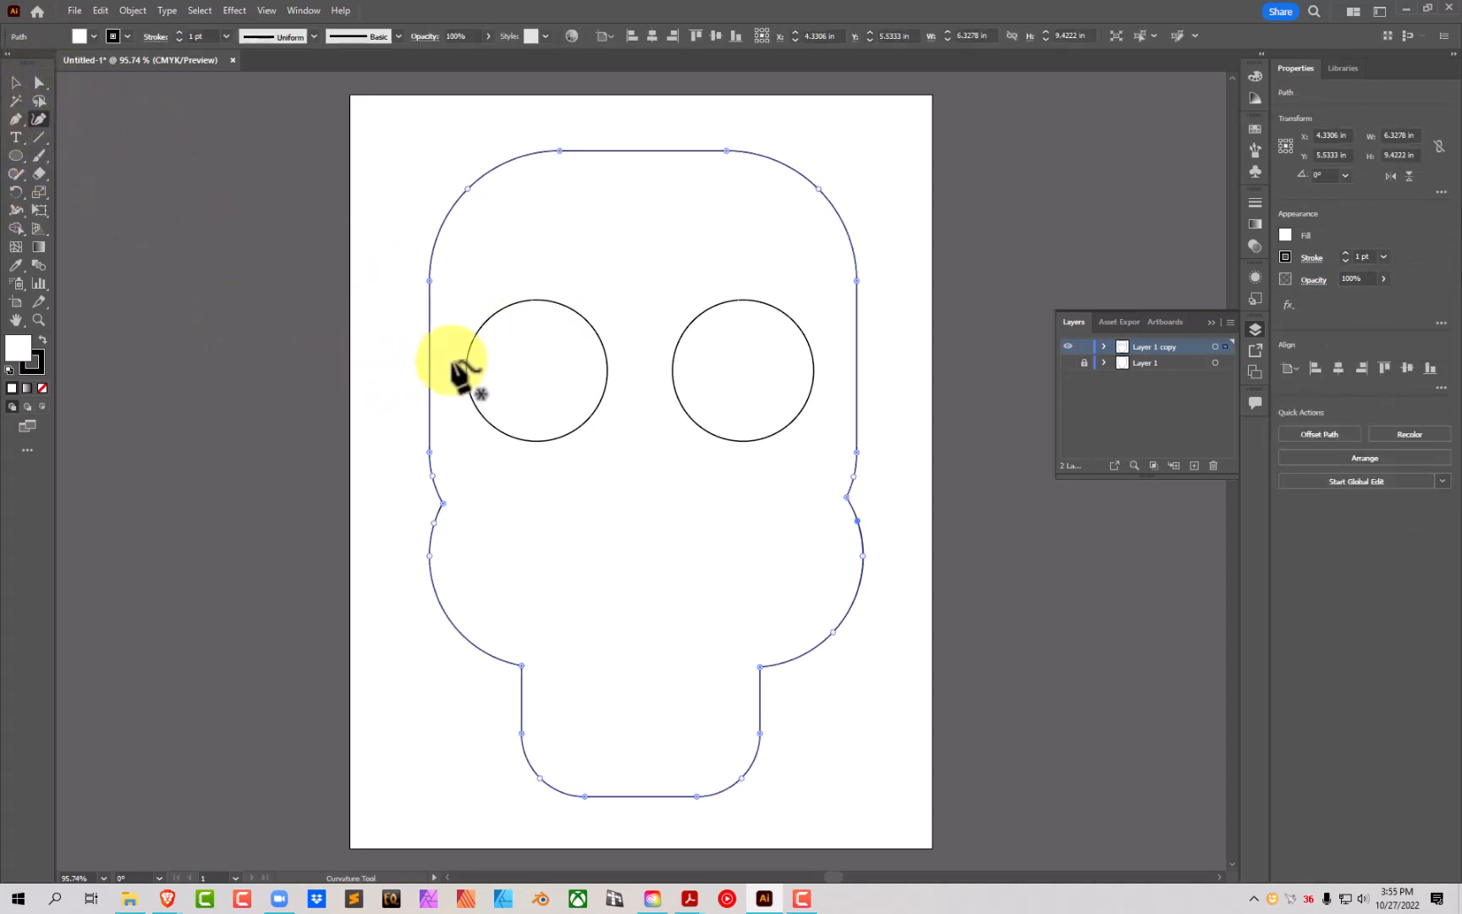
{"action": "left_click_drag", "start_coordinate": [427, 282], "coordinate": [397, 336]}
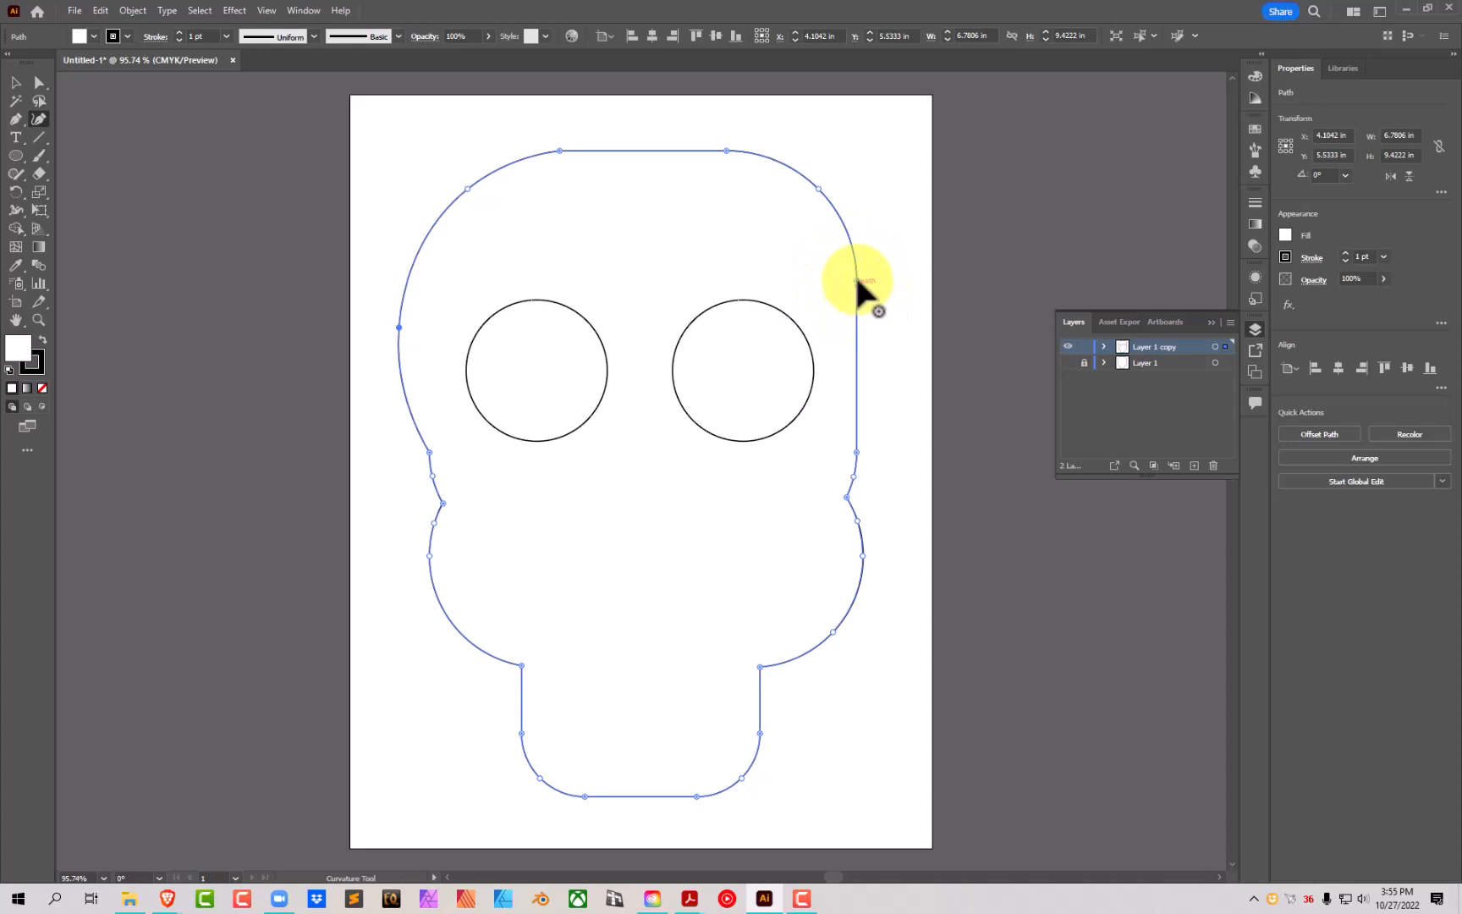
{"action": "left_click", "coordinate": [856, 280]}
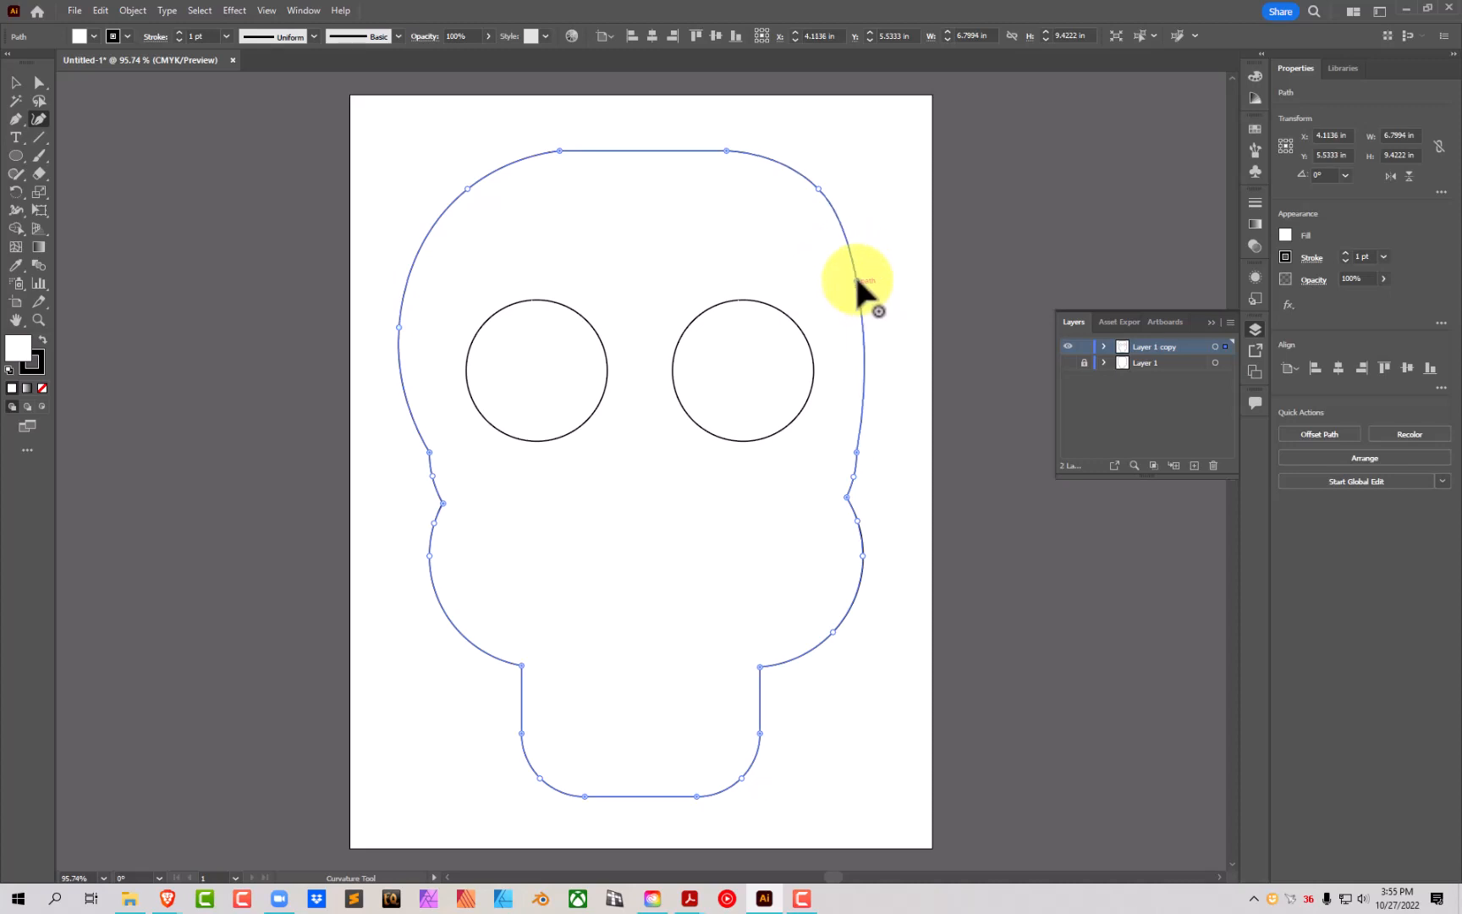
{"action": "mouse_move", "coordinate": [856, 278]}
{"action": "left_mouse_down"}
{"action": "mouse_move", "coordinate": [881, 295]}
{"action": "mouse_move", "coordinate": [874, 280]}
{"action": "left_mouse_up"}
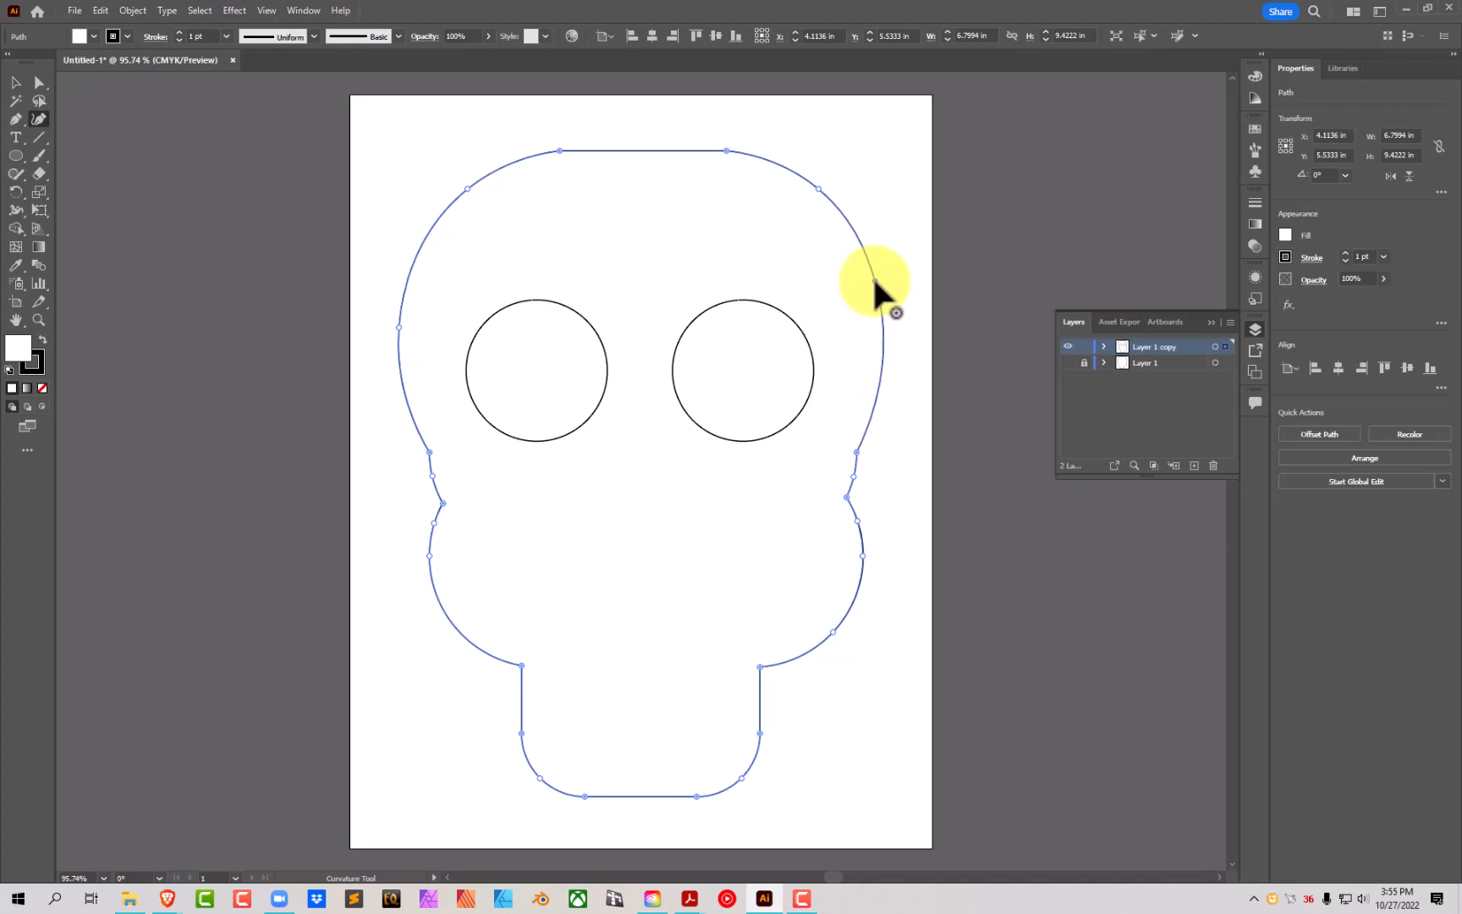
{"action": "left_click_drag", "start_coordinate": [874, 279], "coordinate": [876, 319]}
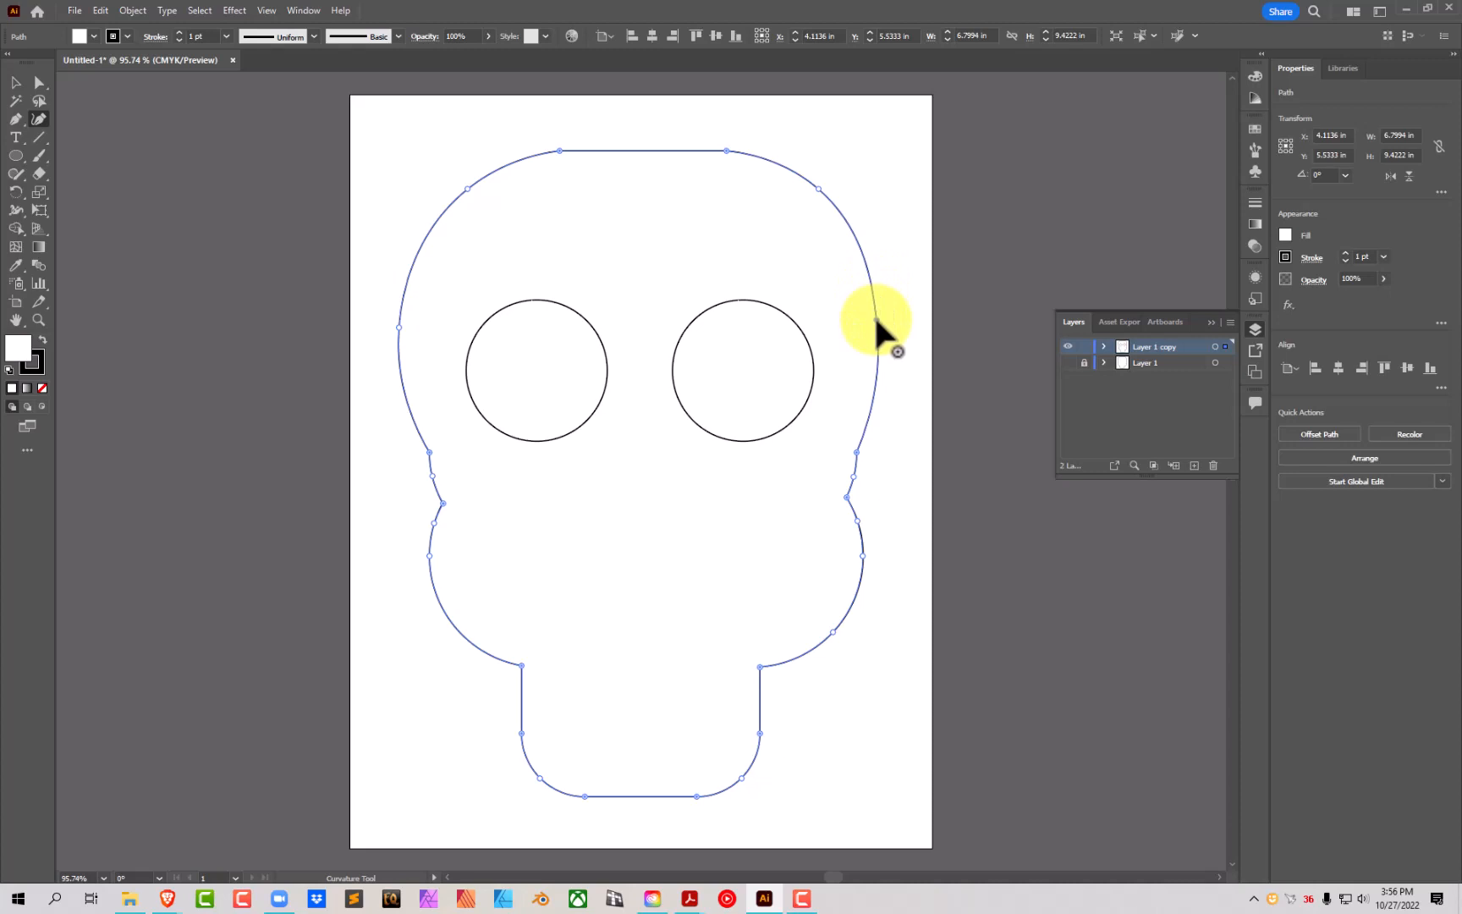
{"action": "left_click_drag", "start_coordinate": [877, 320], "coordinate": [885, 318]}
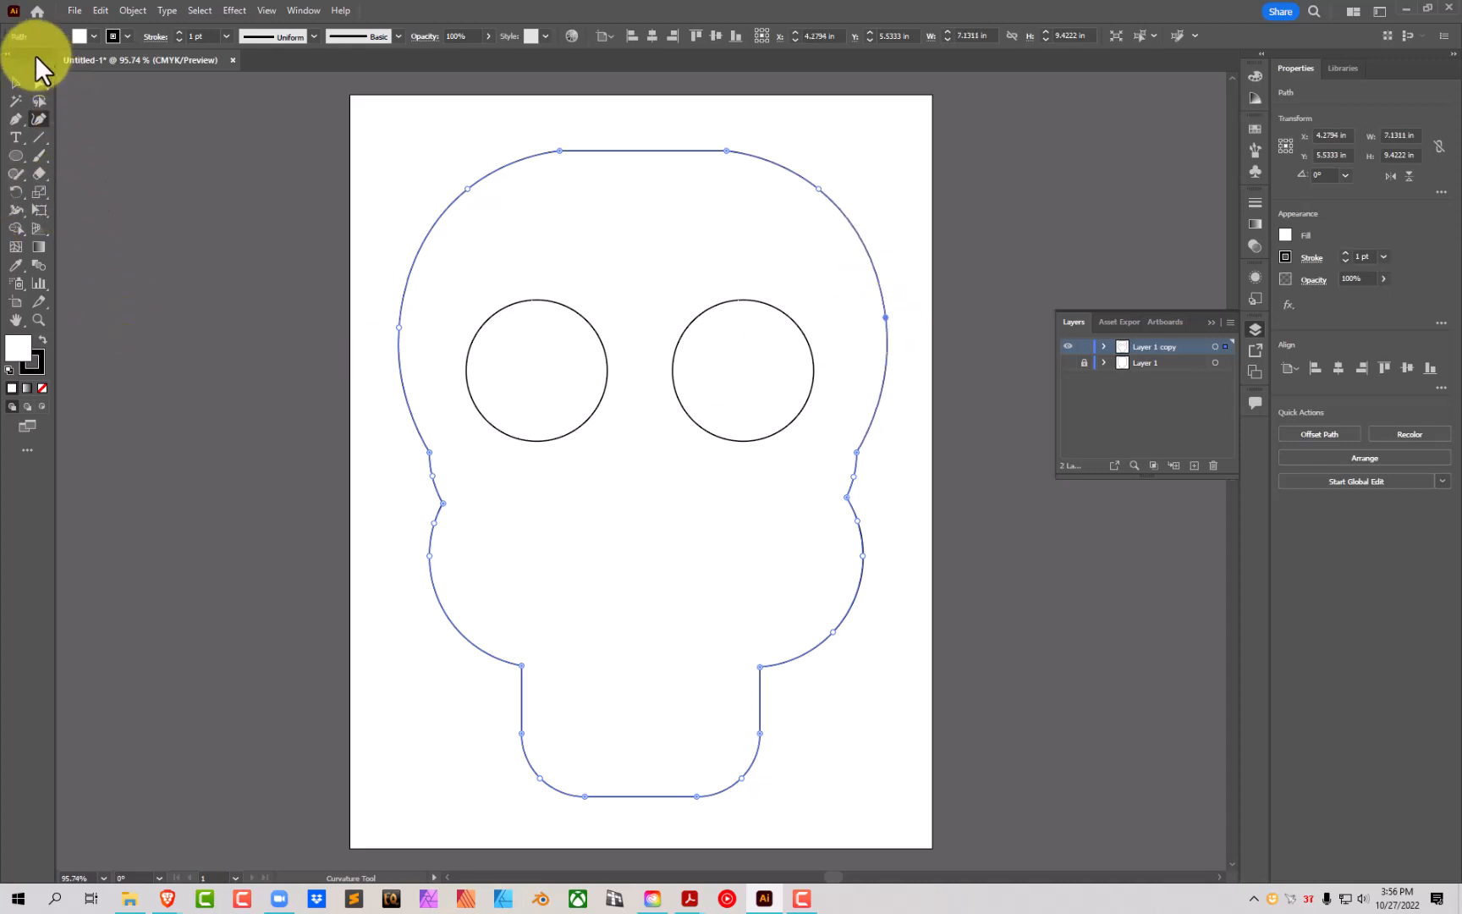
{"action": "left_click", "coordinate": [15, 83]}
{"action": "left_click", "coordinate": [952, 164]}
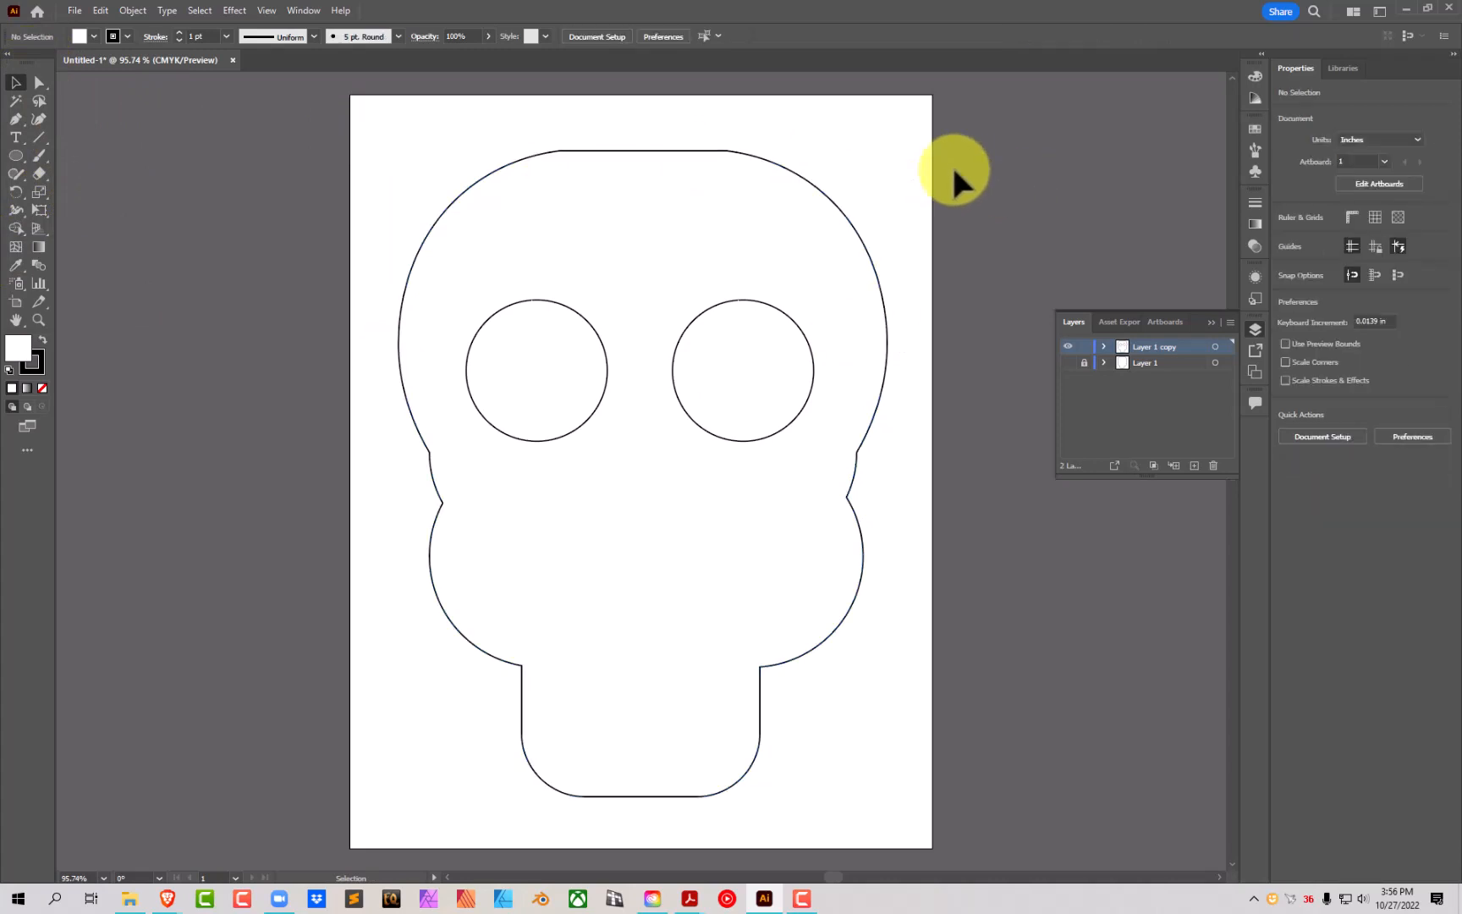
Step: Round the flat top of the skull by smoothing its left corner point, moving it to the centre and deleting the right corner point
{"action": "left_click", "coordinate": [656, 151]}
{"action": "left_click", "coordinate": [38, 119]}
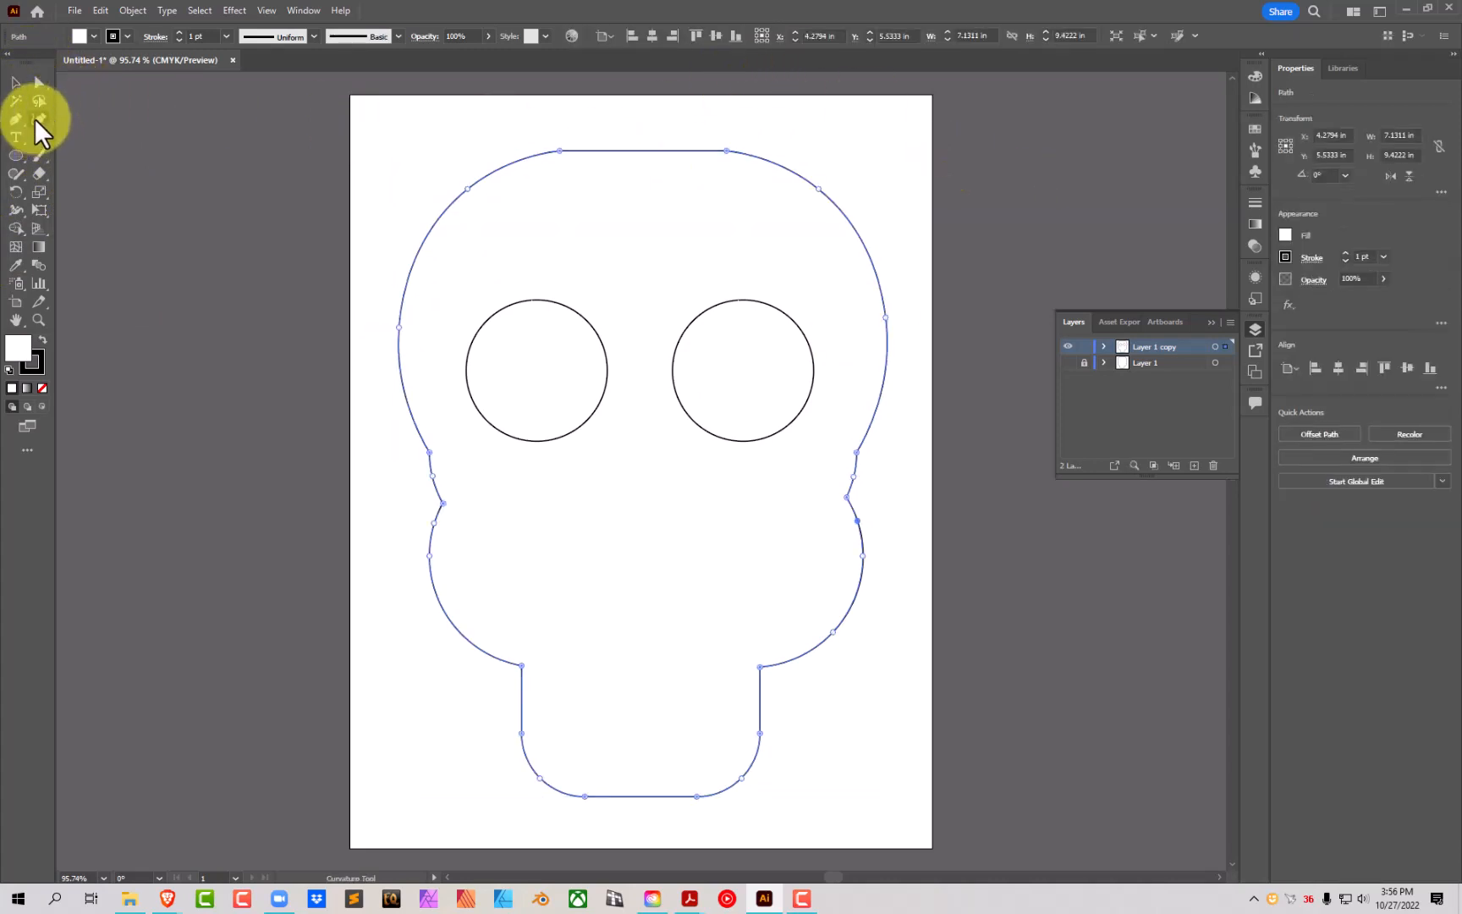
{"action": "double_click", "coordinate": [560, 151]}
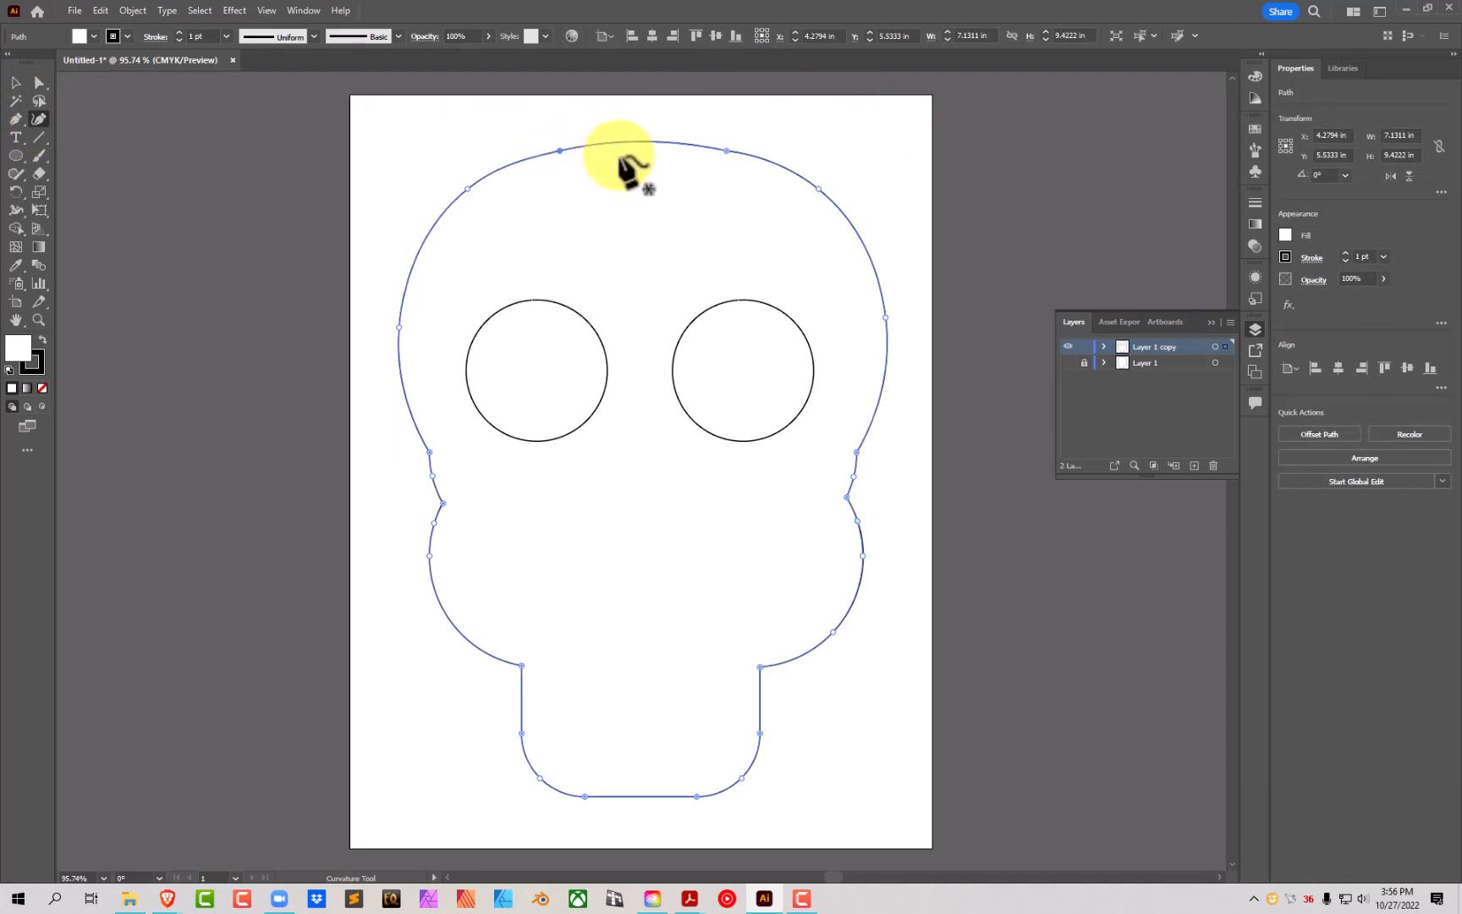
{"action": "left_click", "coordinate": [726, 149]}
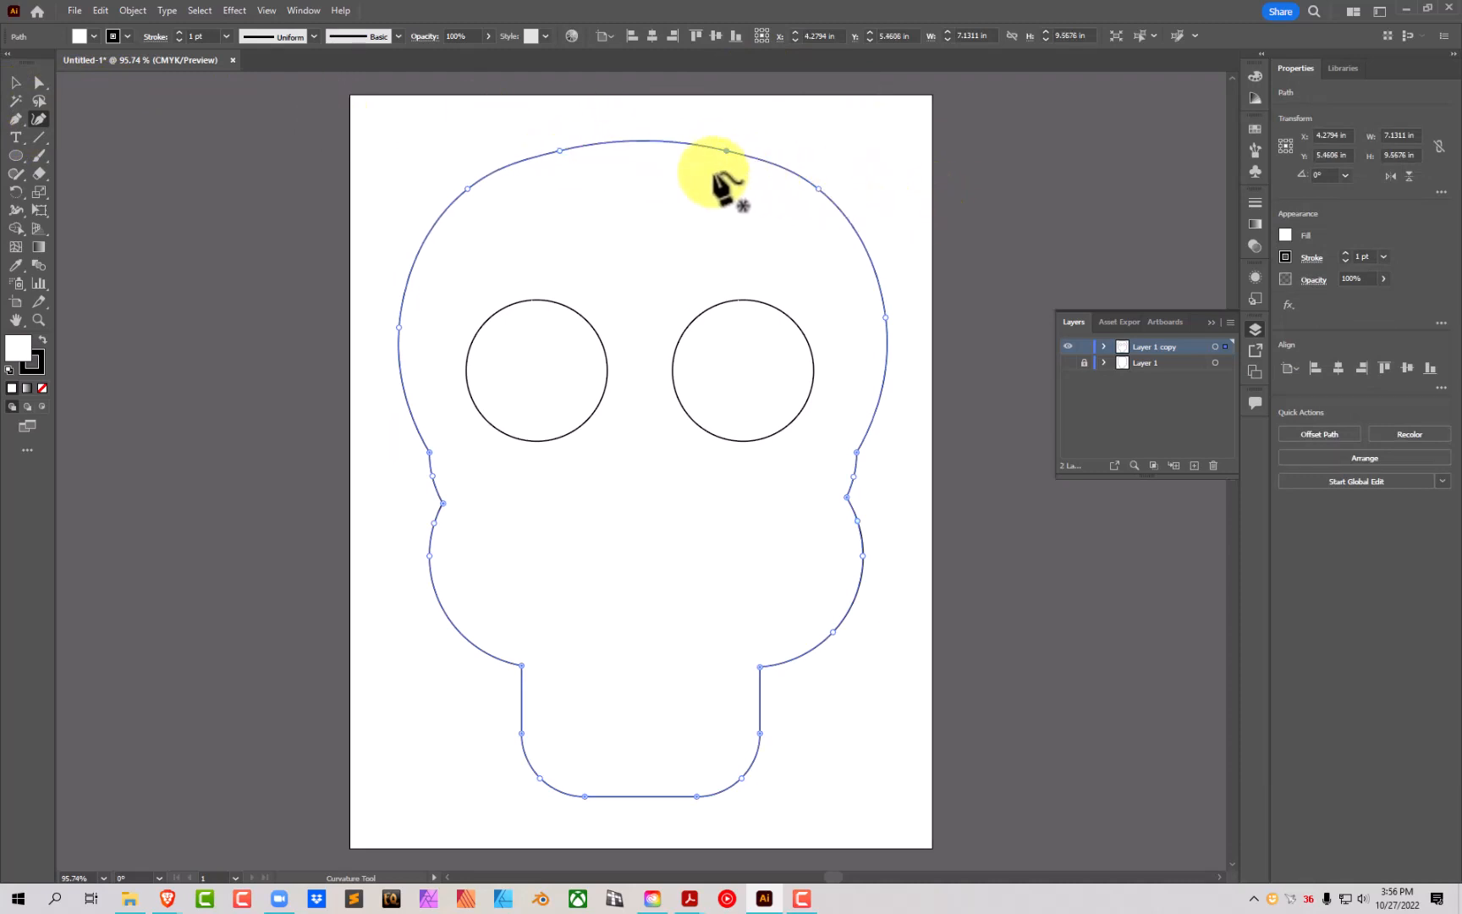
{"action": "left_click_drag", "start_coordinate": [555, 149], "coordinate": [655, 136]}
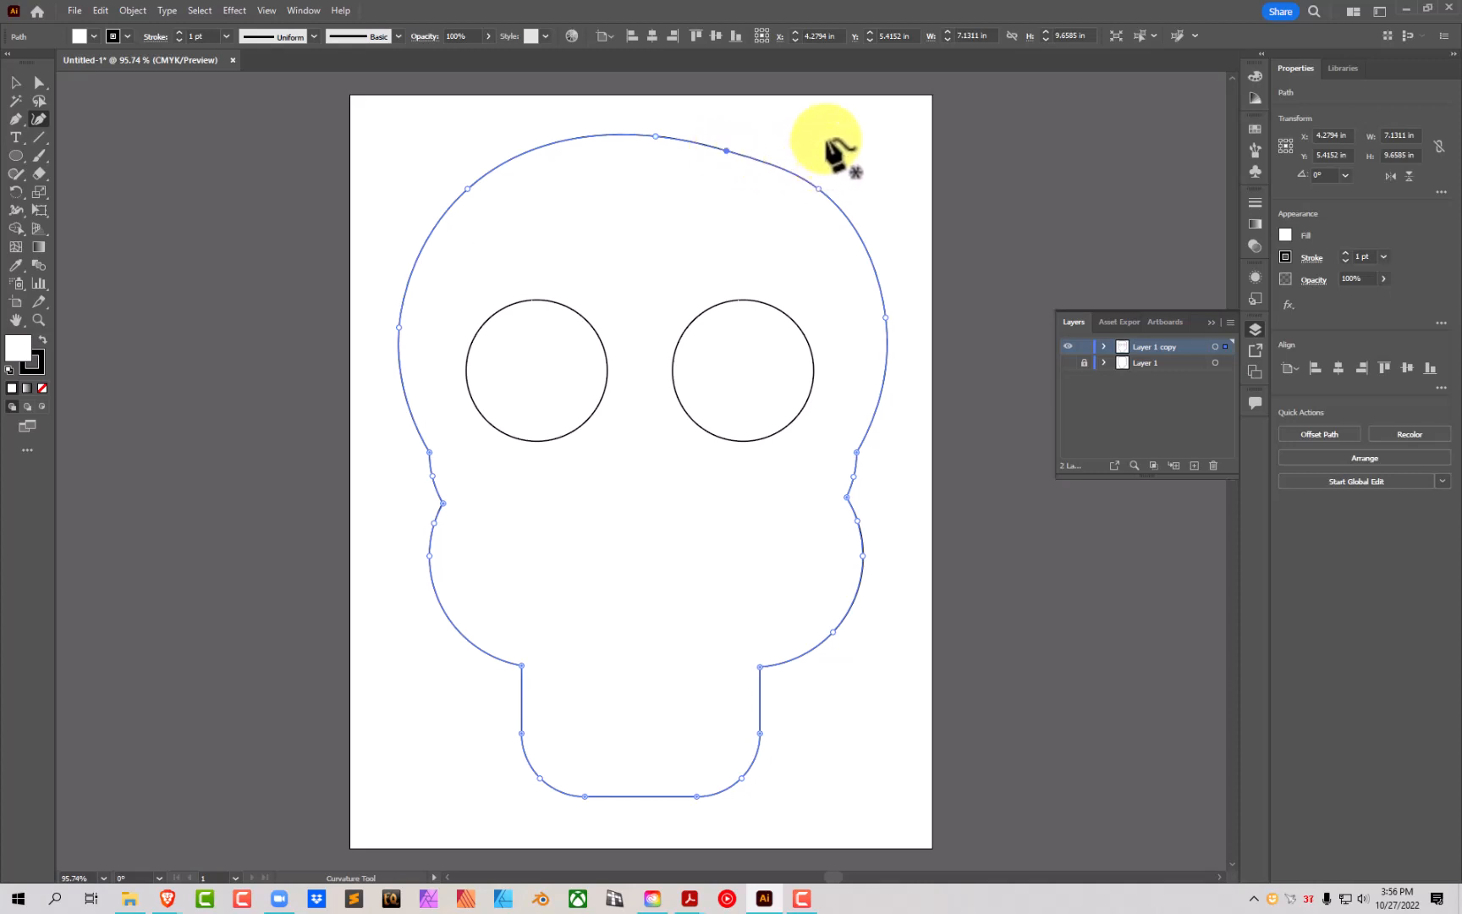
{"action": "key", "text": "Delete"}
{"action": "left_click_drag", "start_coordinate": [818, 188], "coordinate": [821, 183]}
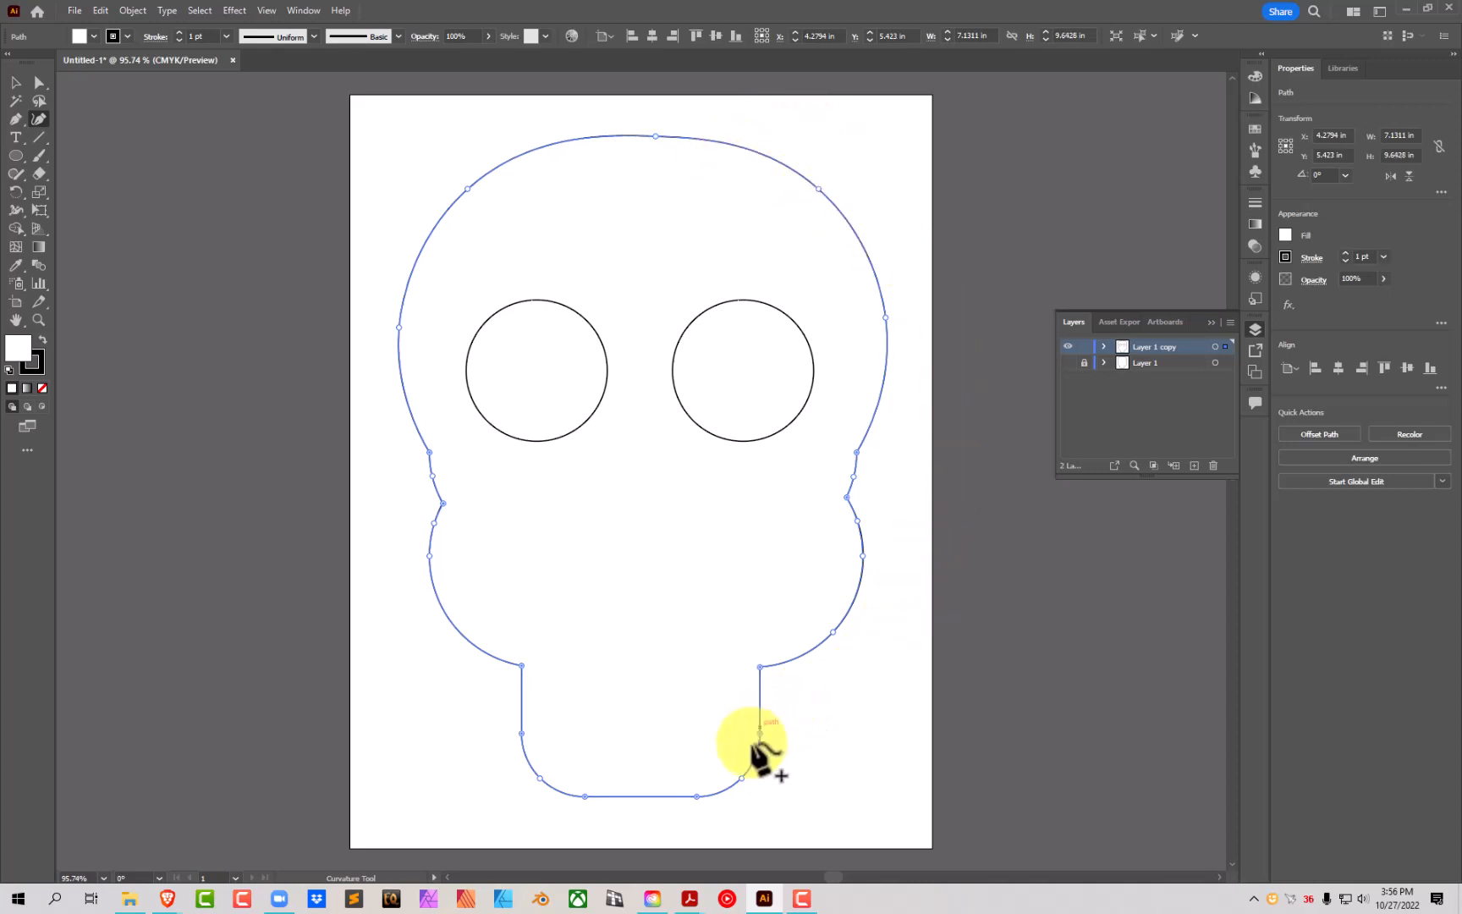
{"action": "left_click", "coordinate": [648, 135]}
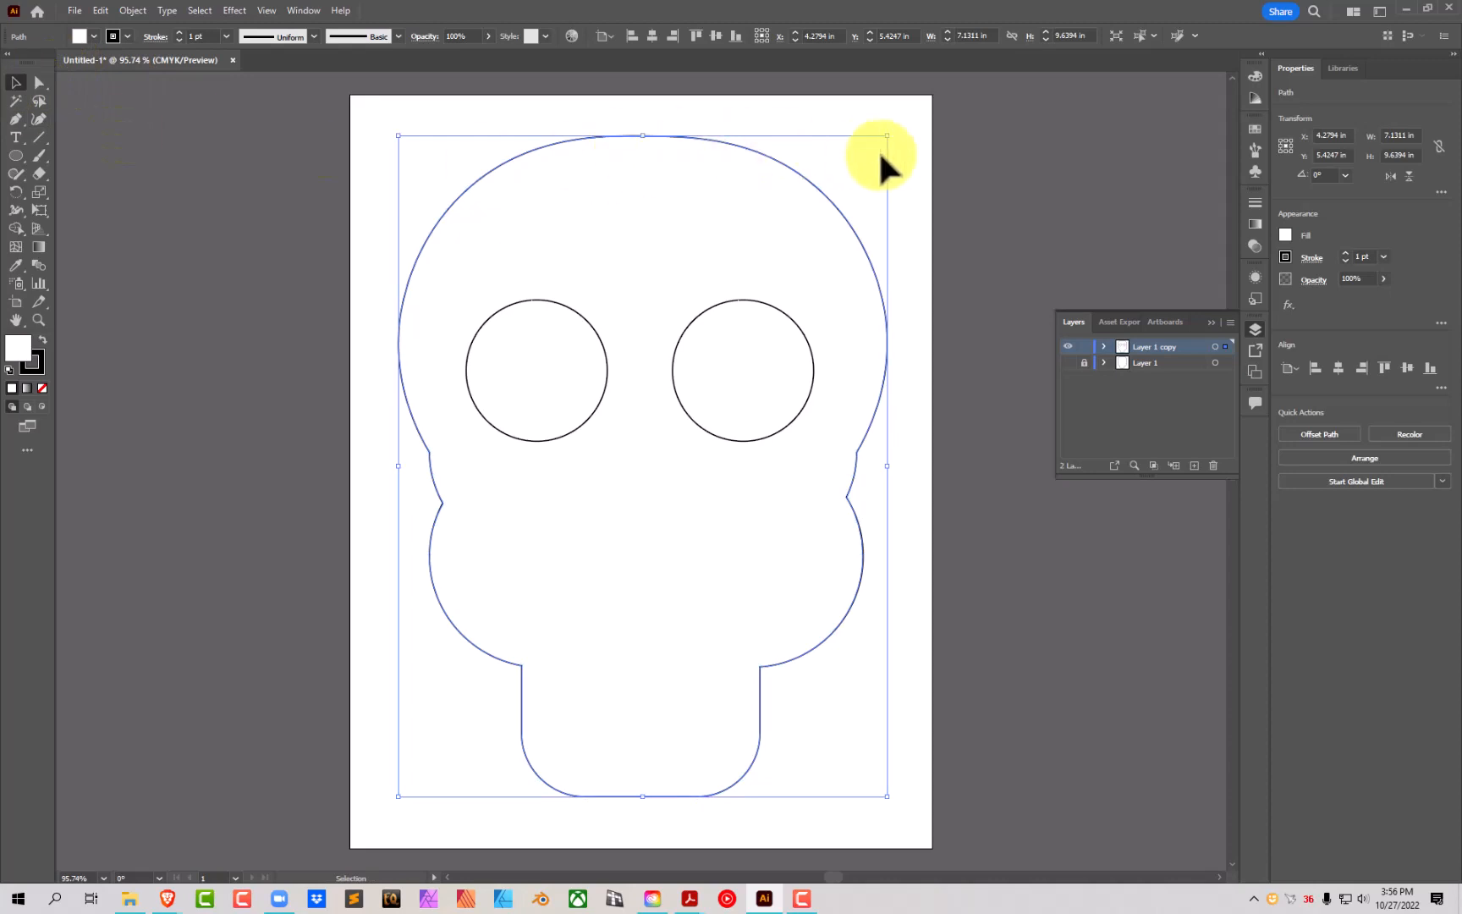
{"action": "left_click", "coordinate": [929, 144]}
Step: Shift the left eye circle slightly inward and give it a black fill with no stroke
{"action": "left_click", "coordinate": [584, 317]}
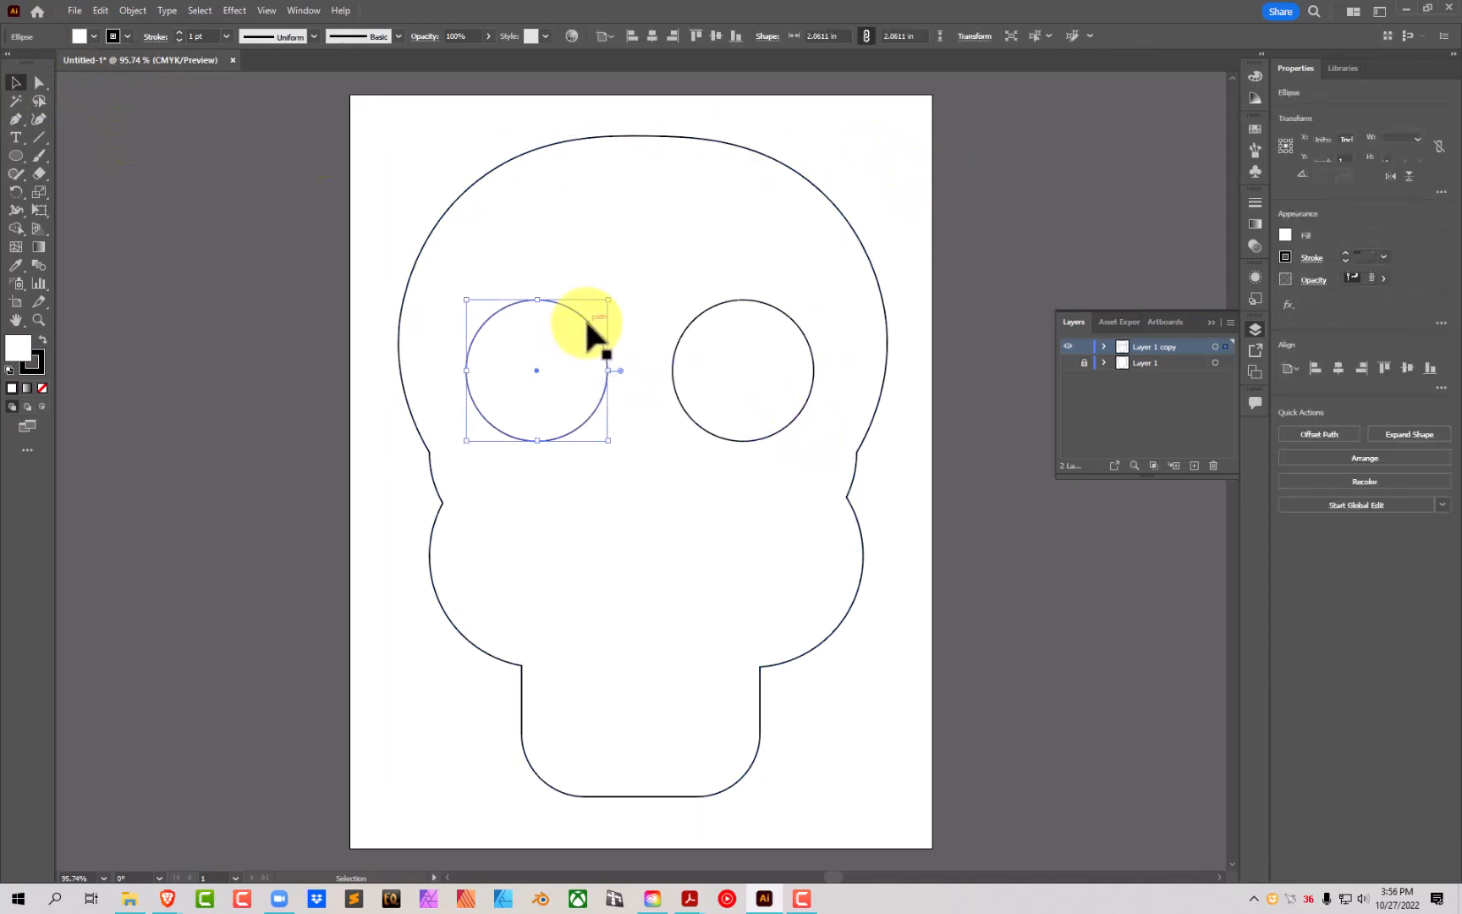
{"action": "left_click_drag", "start_coordinate": [584, 316], "coordinate": [592, 314]}
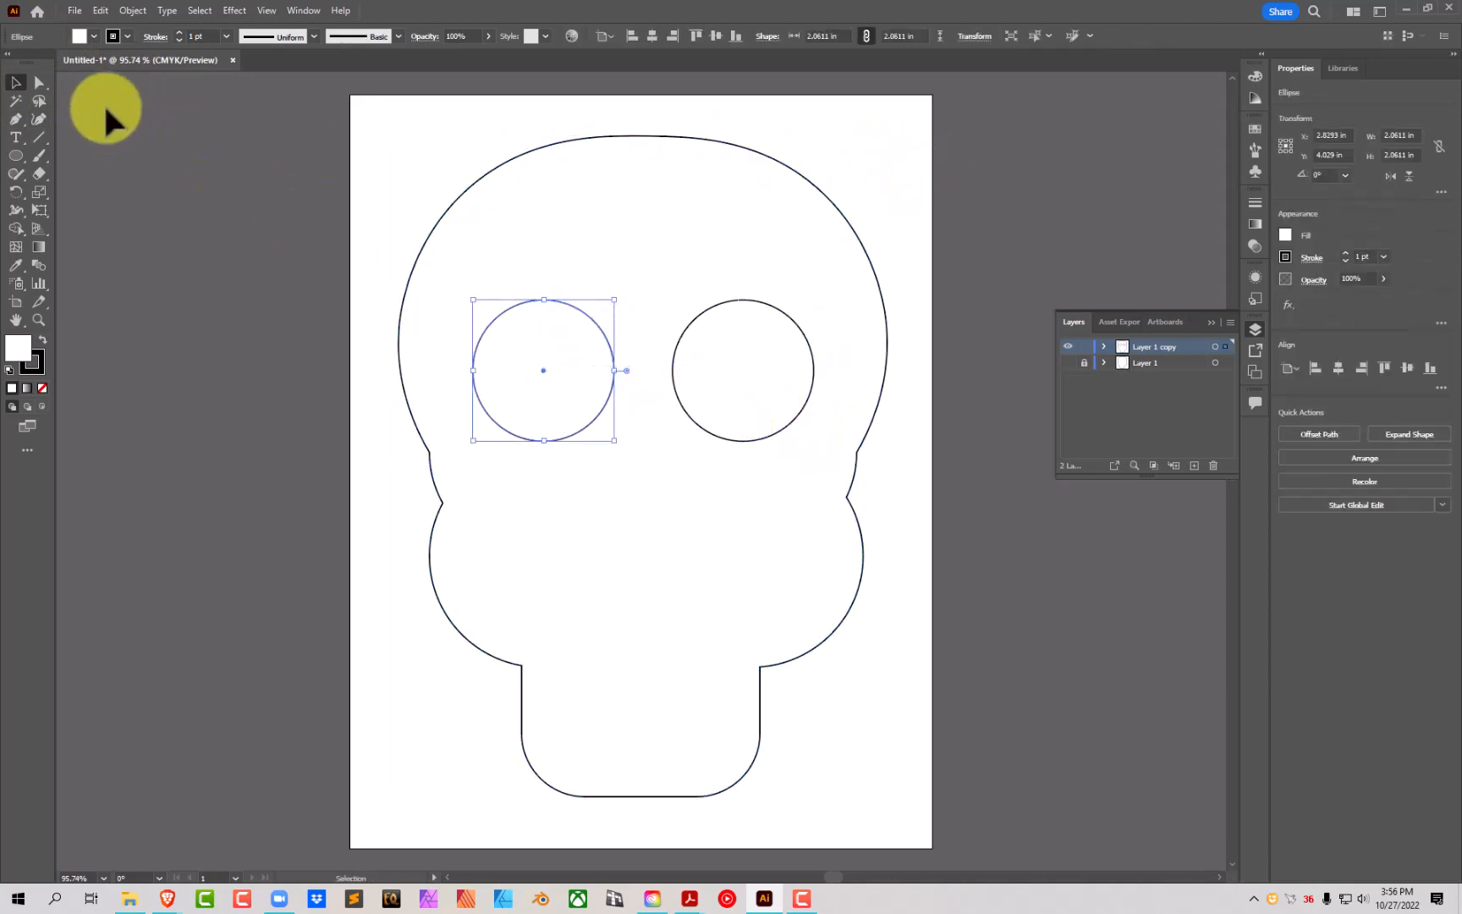
{"action": "left_click", "coordinate": [94, 37]}
{"action": "left_click", "coordinate": [40, 61]}
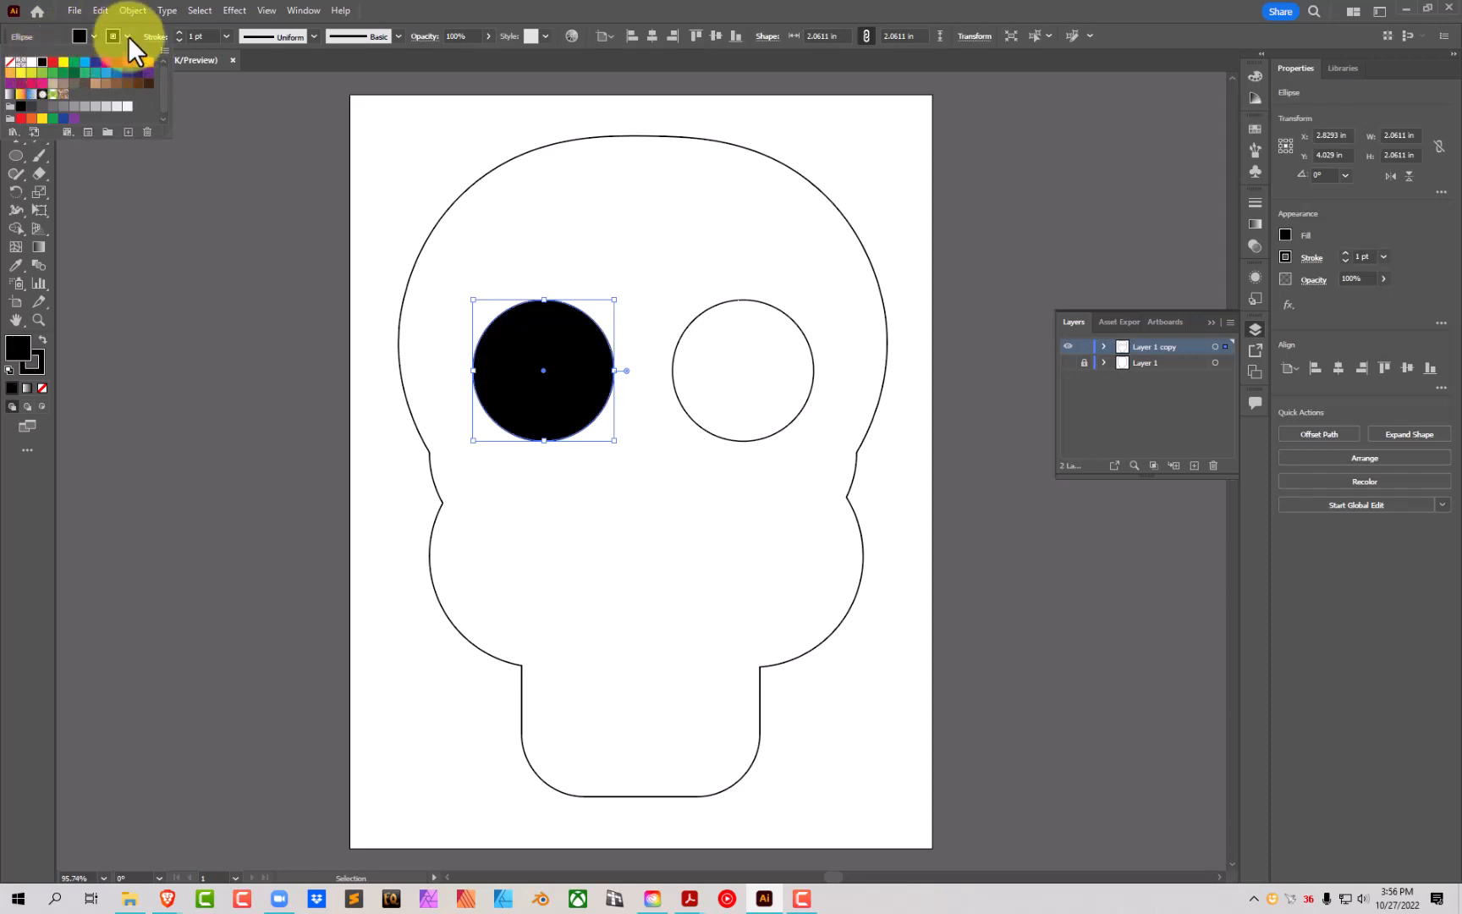
{"action": "left_click", "coordinate": [128, 36]}
{"action": "left_click", "coordinate": [130, 36]}
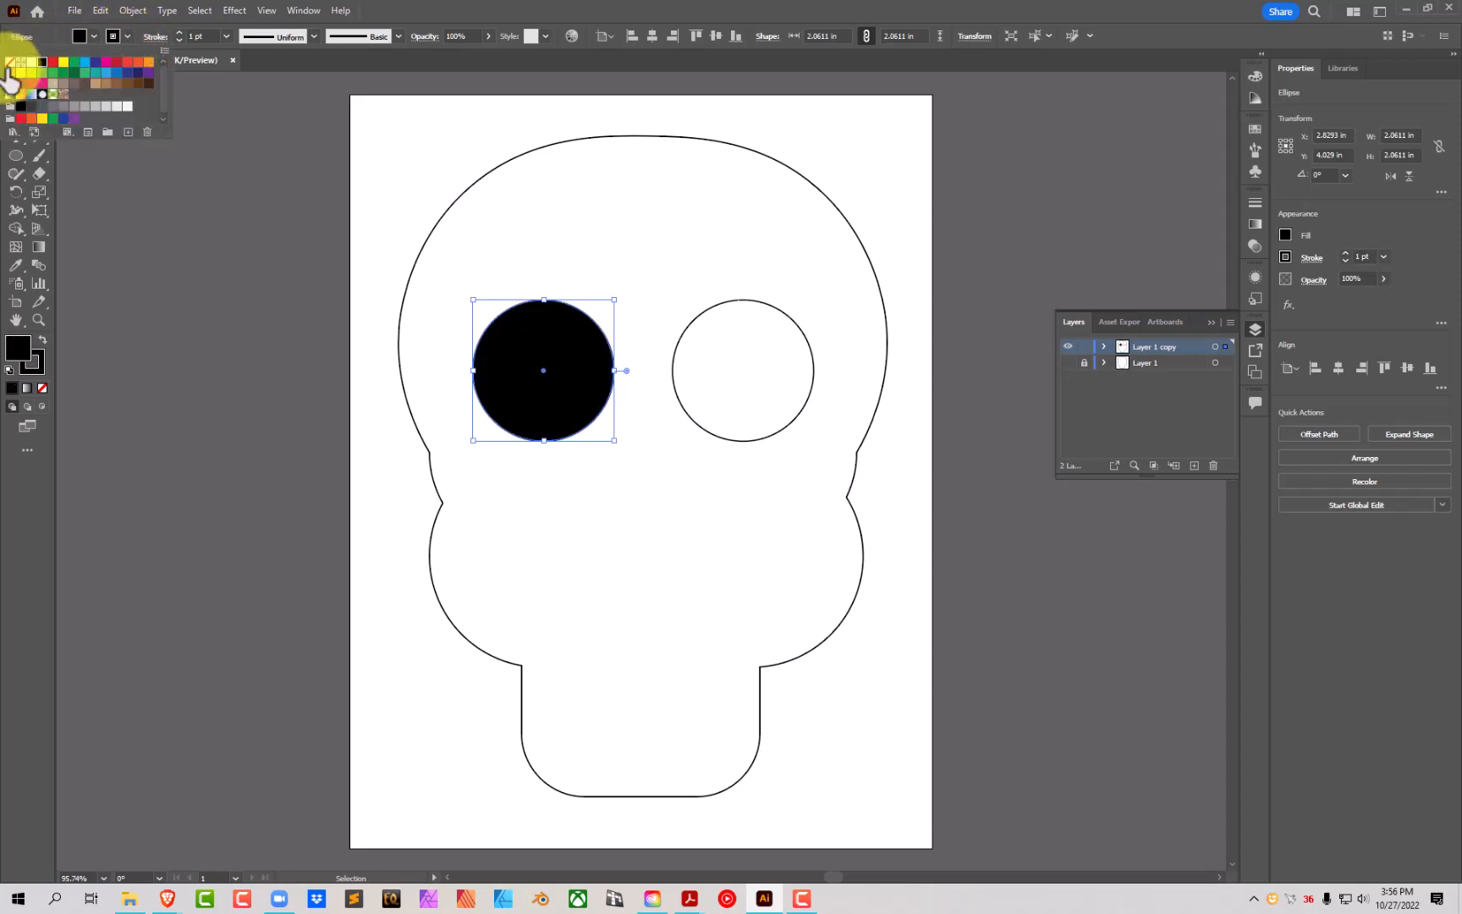
{"action": "left_click", "coordinate": [388, 206]}
Step: Give the right eye circle a black fill and remove its stroke
{"action": "left_click", "coordinate": [814, 366]}
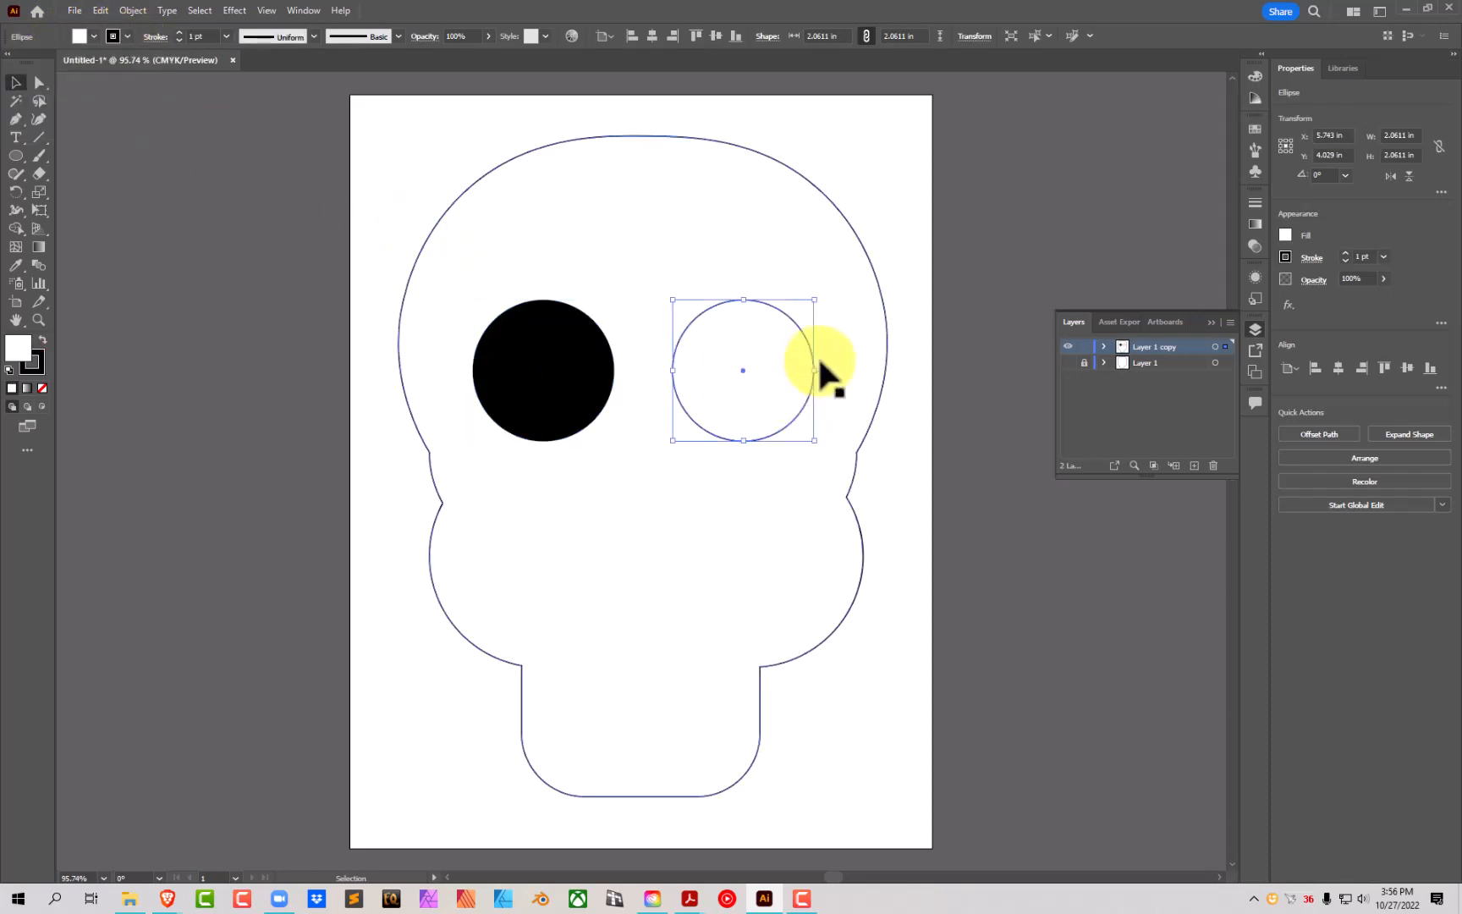
{"action": "left_click", "coordinate": [94, 36]}
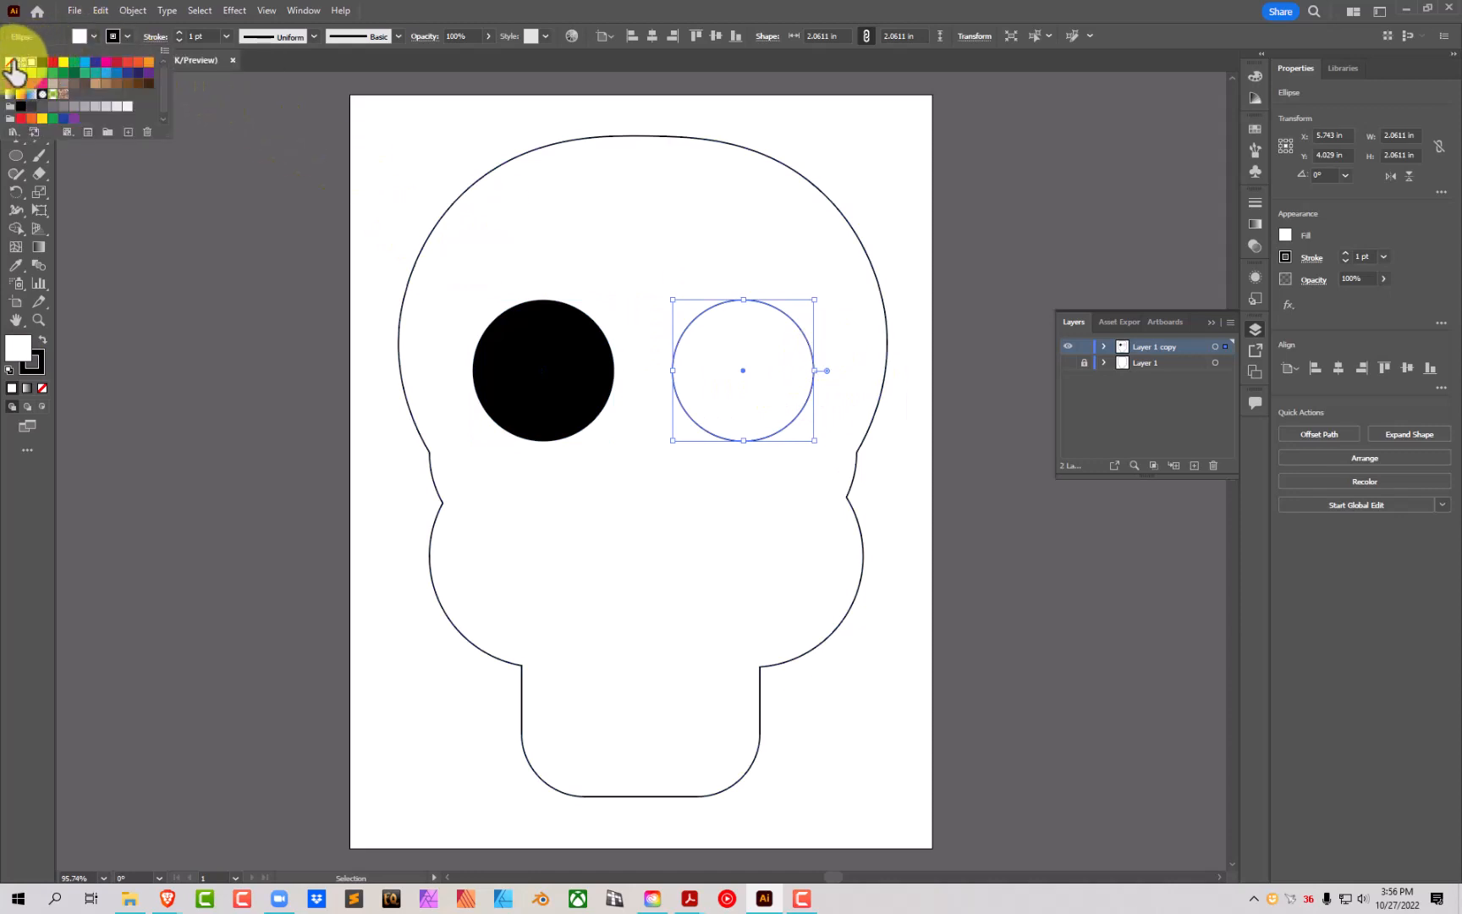
{"action": "left_click", "coordinate": [40, 62]}
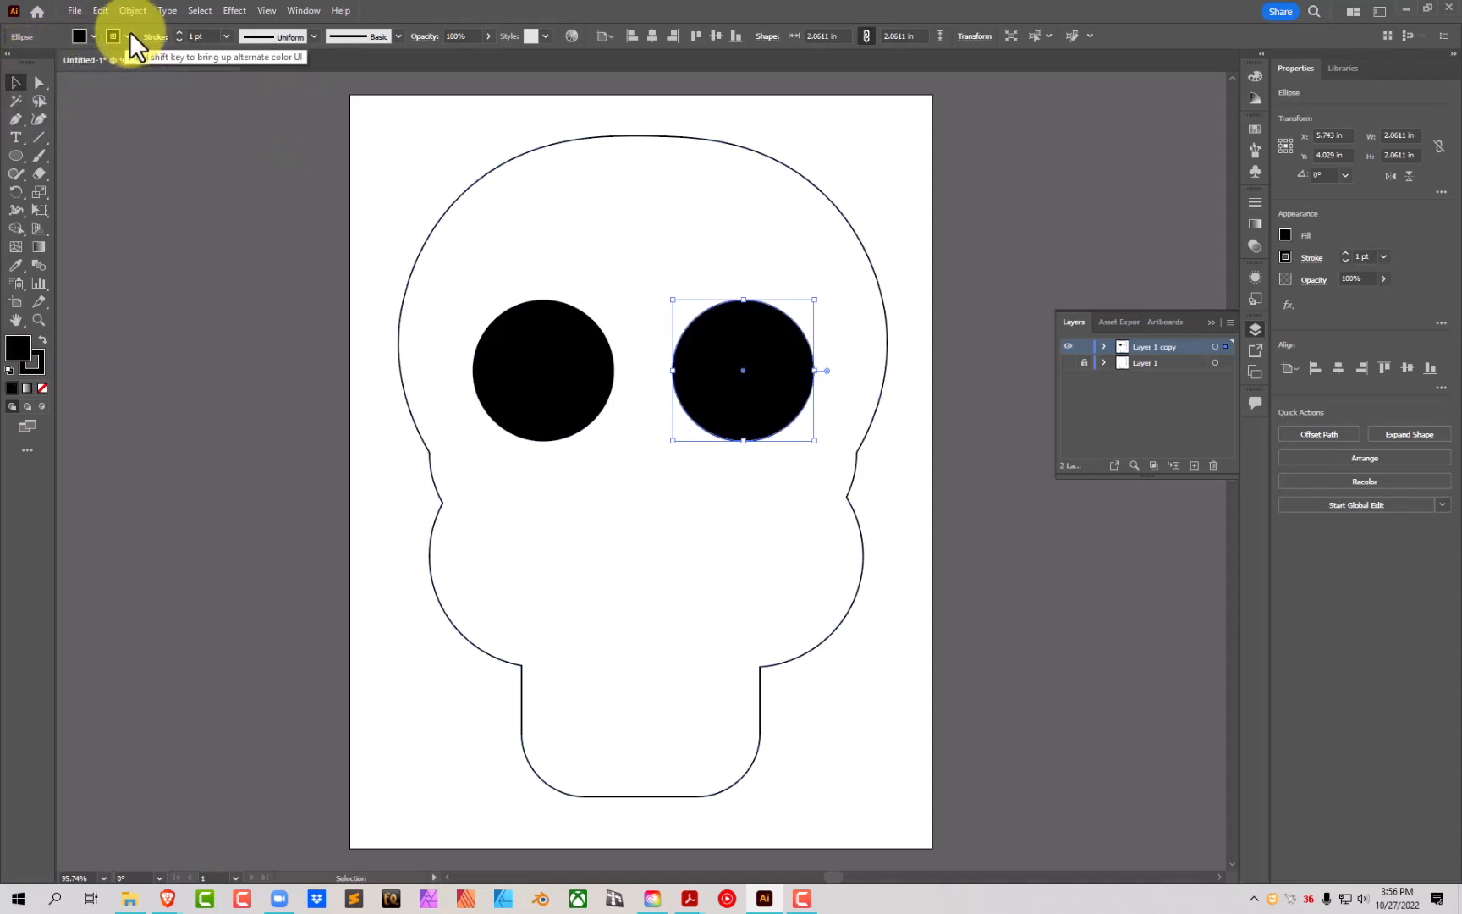
{"action": "left_click", "coordinate": [11, 61]}
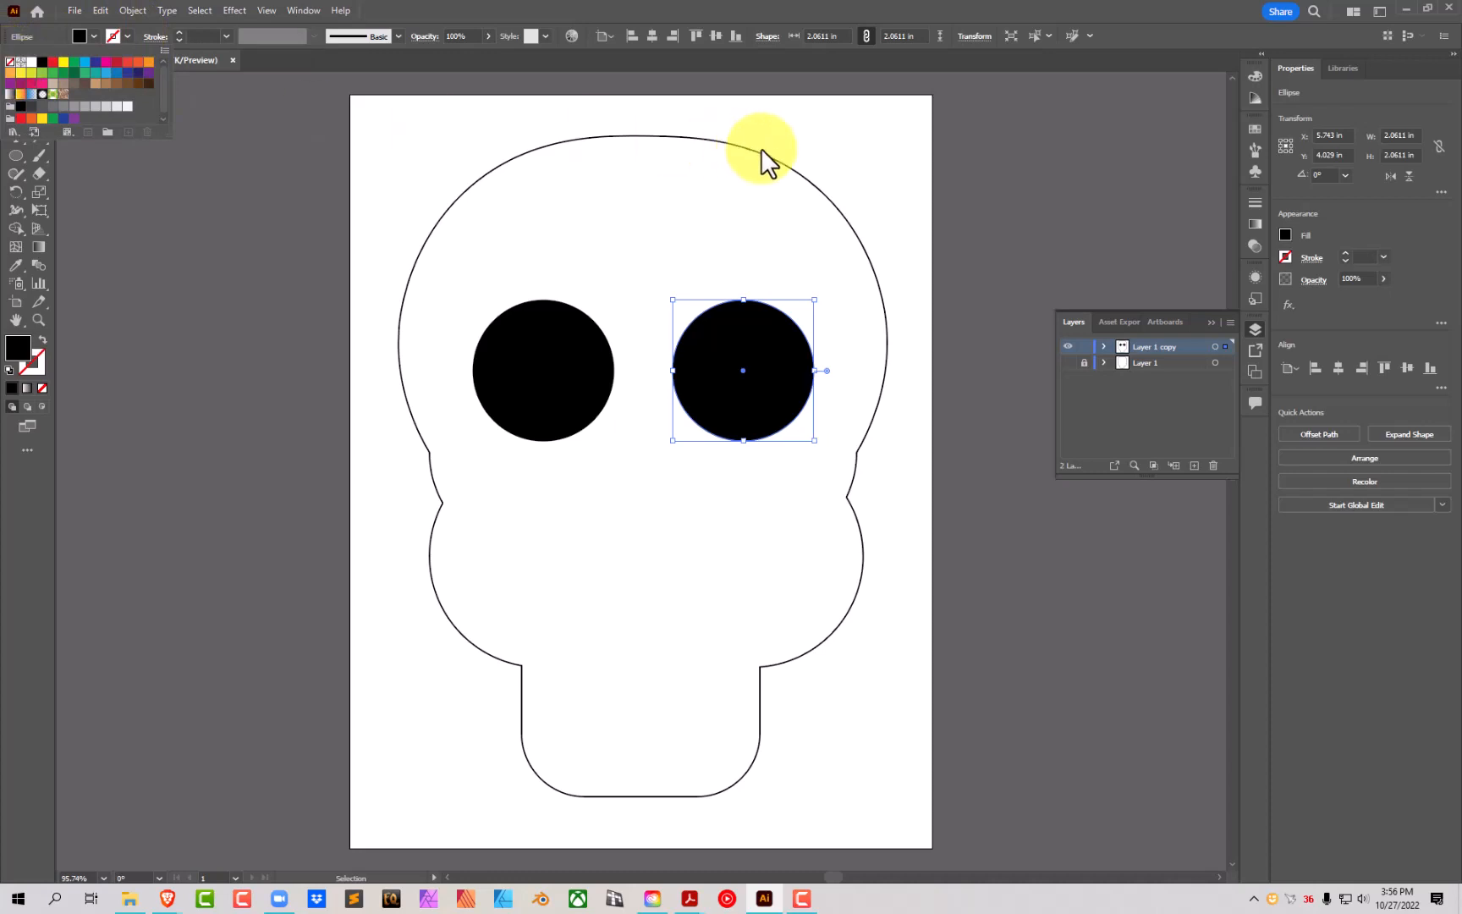
{"action": "left_click", "coordinate": [928, 198]}
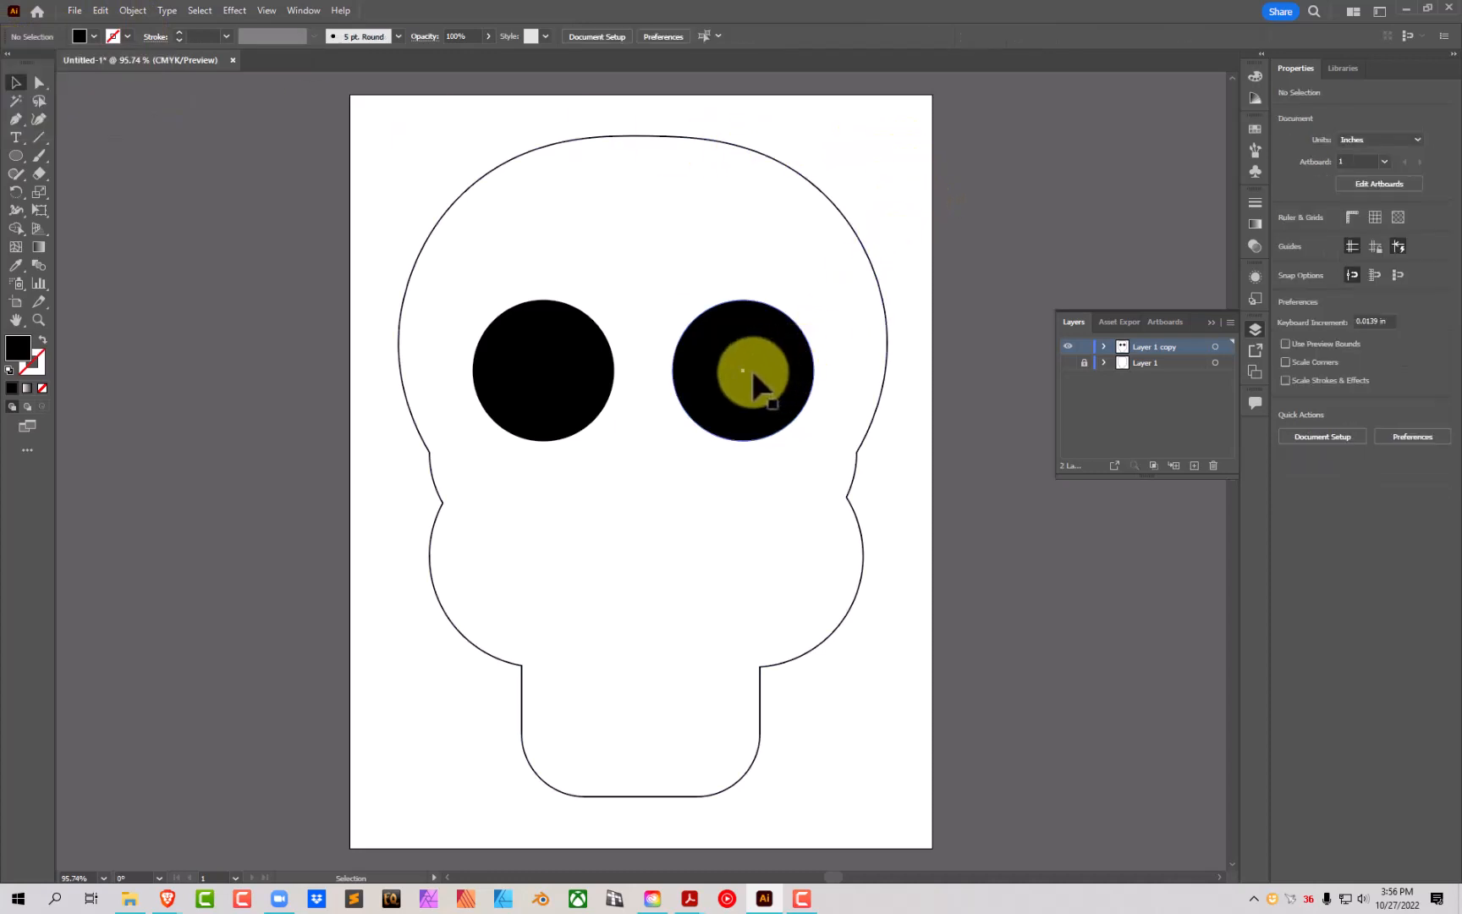
Step: Shift the right eye slightly inward, and move both eyes together about 0.6 in lower on the skull
{"action": "left_click_drag", "start_coordinate": [757, 382], "coordinate": [743, 373]}
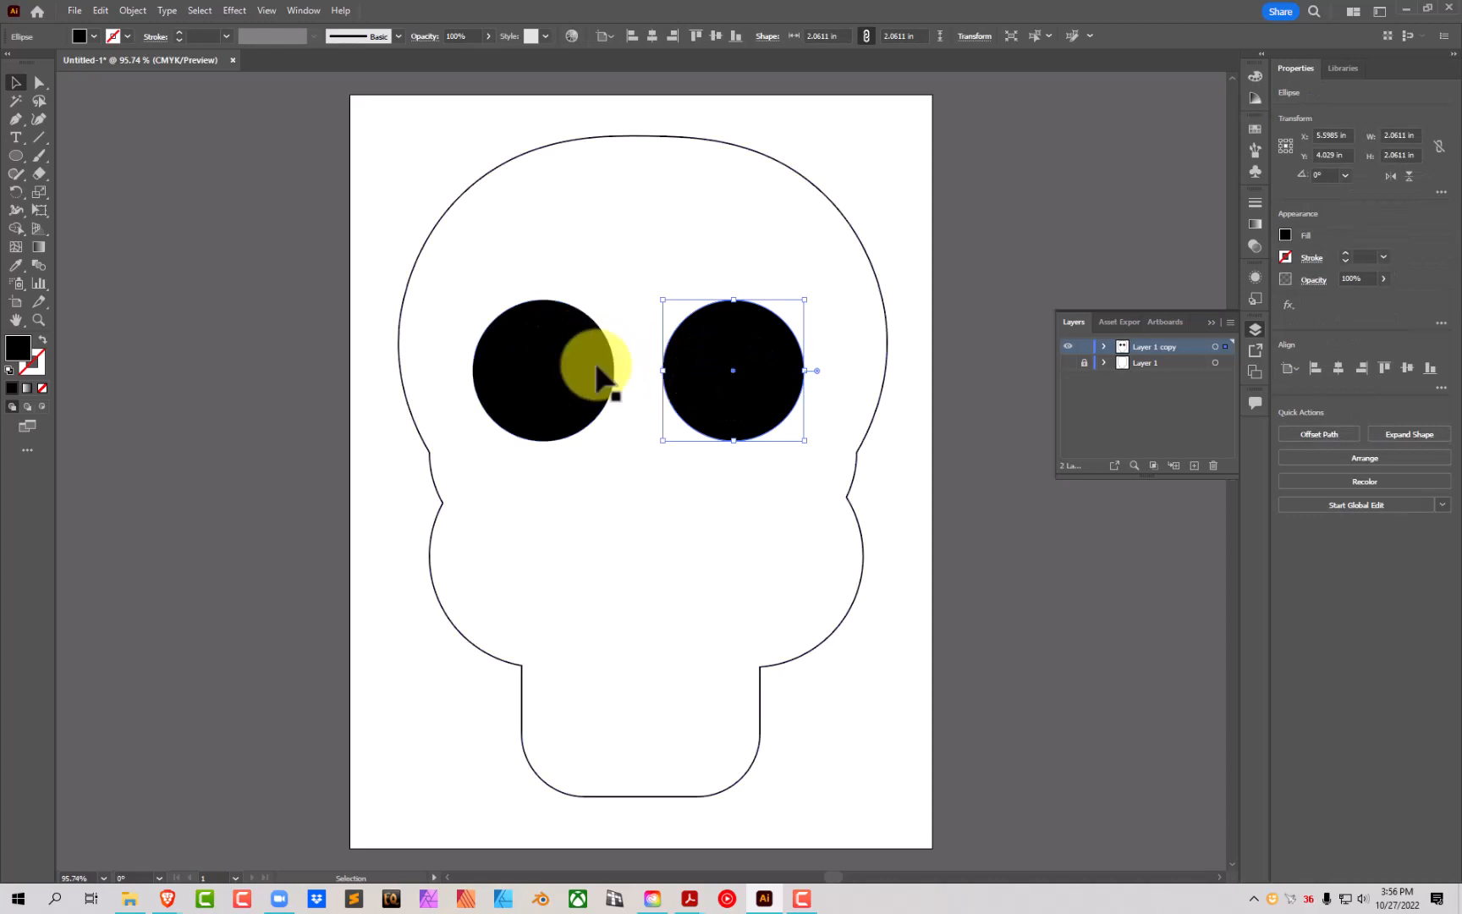
{"action": "left_click", "coordinate": [521, 377], "text": "shift"}
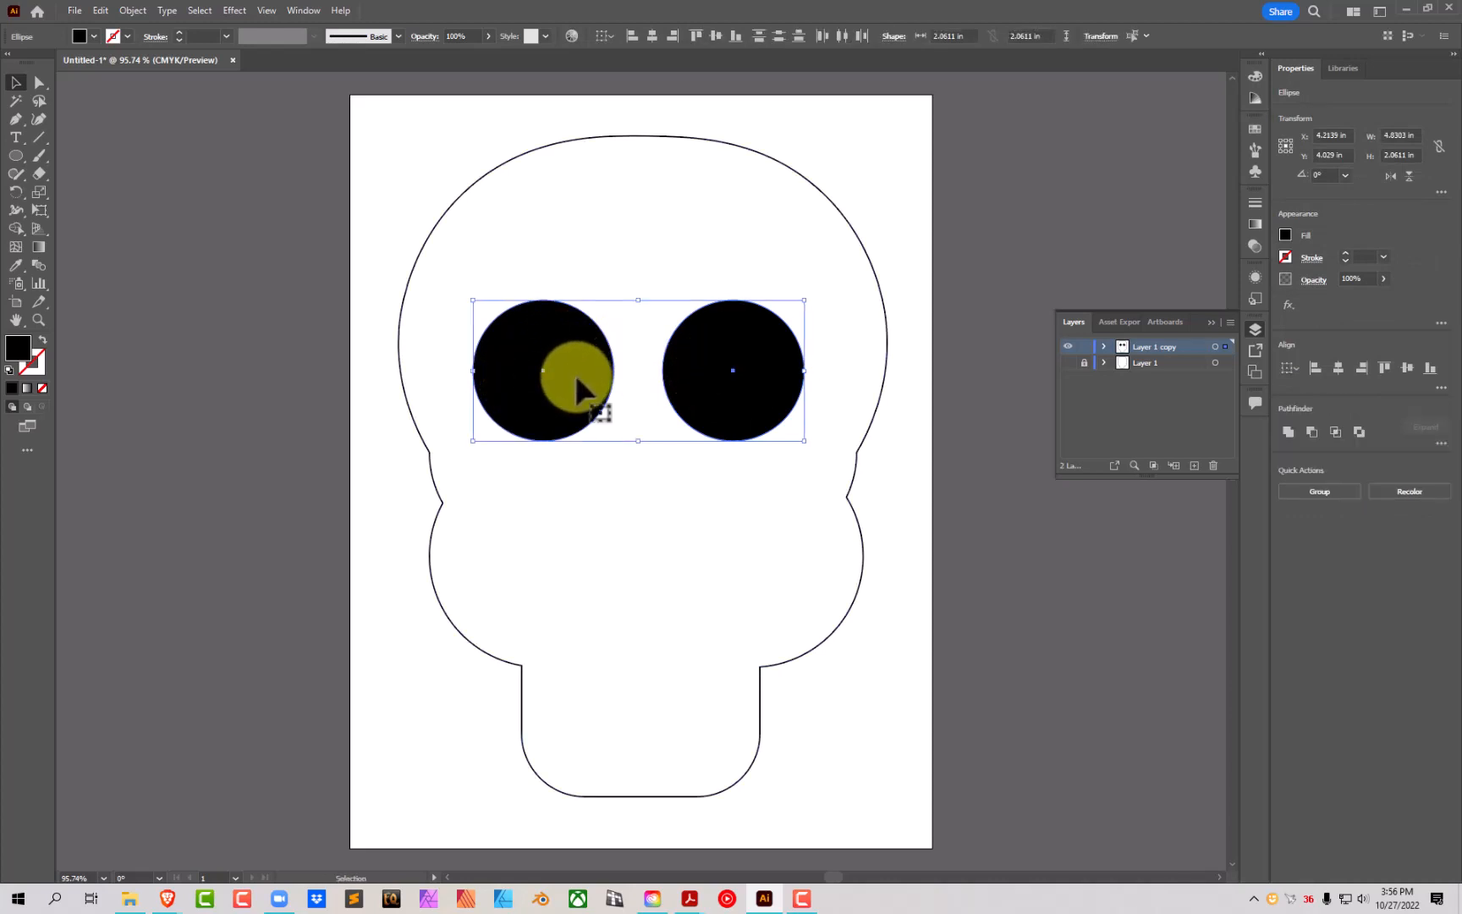
{"action": "left_click_drag", "start_coordinate": [578, 385], "coordinate": [584, 421]}
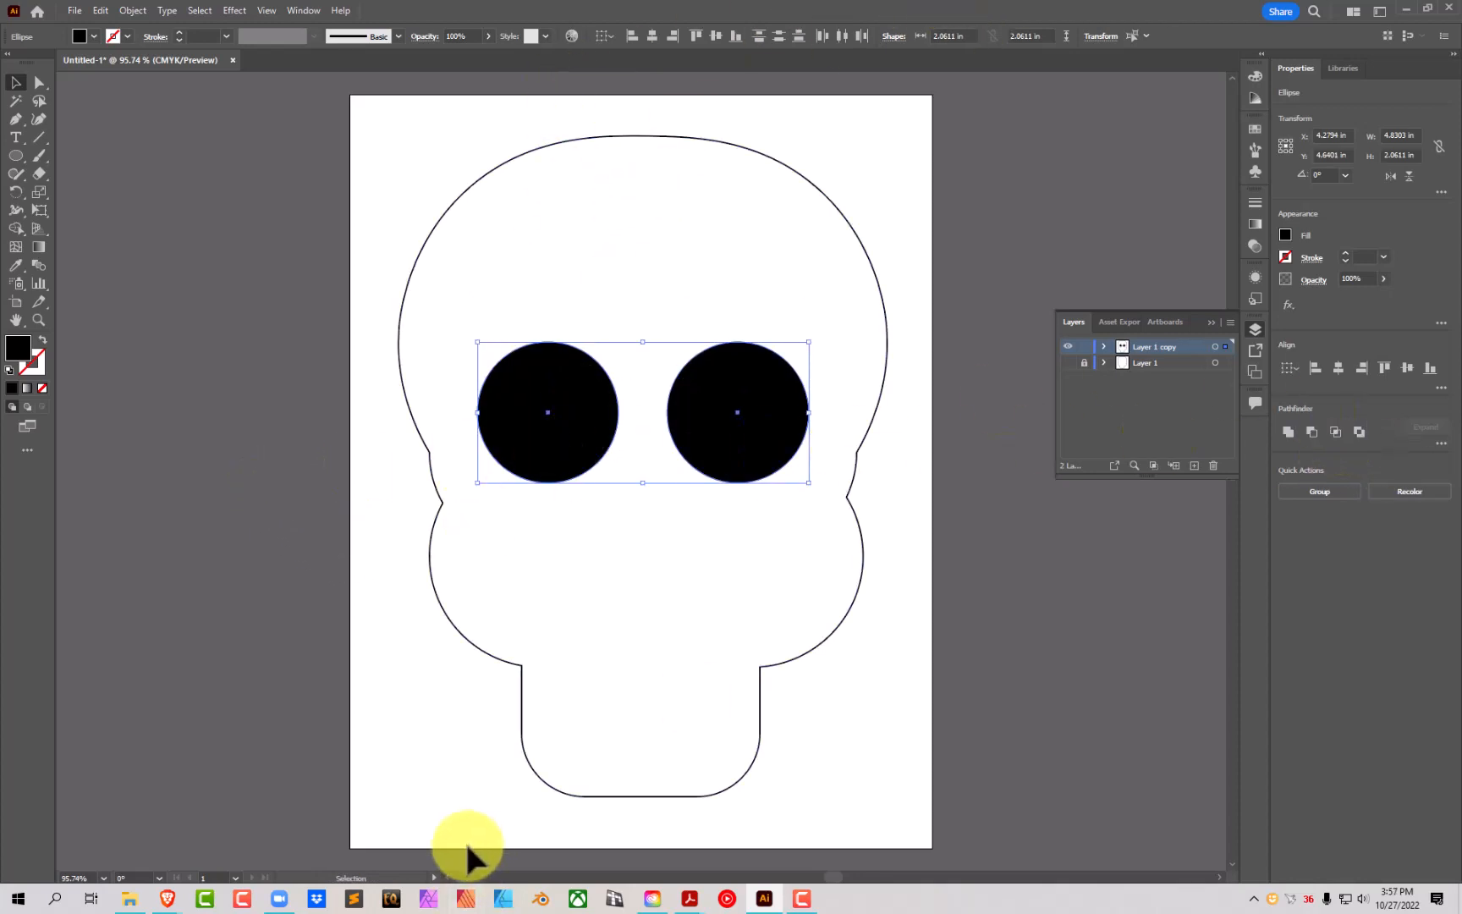
Step: Switch to the Brave browser and examine the reference sugar skull images for eye placement, nose and teeth
{"action": "mouse_move", "coordinate": [167, 897]}
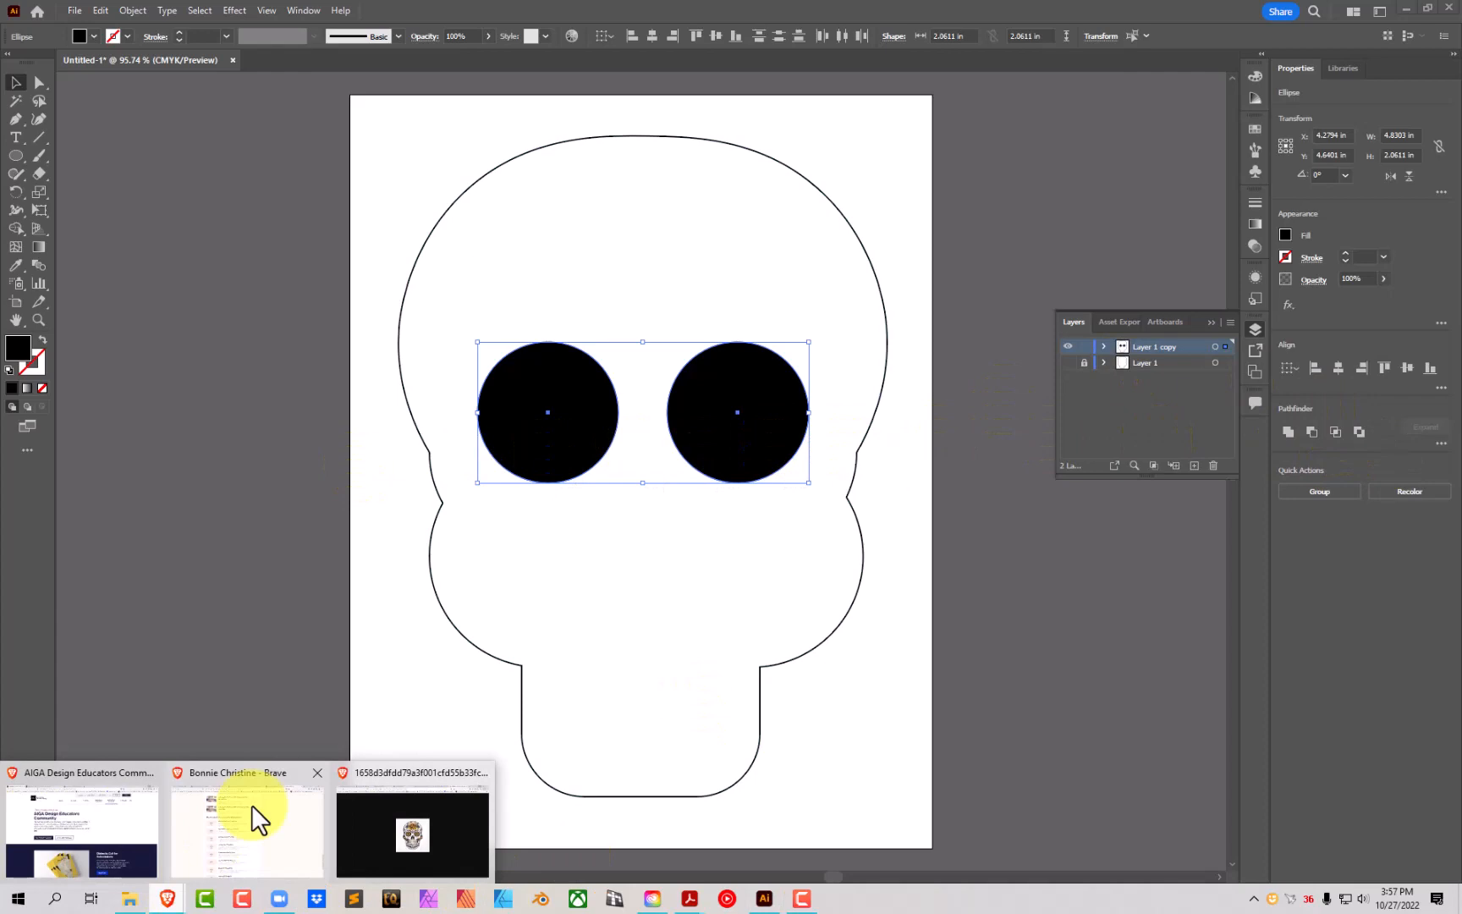
{"action": "left_click", "coordinate": [453, 826]}
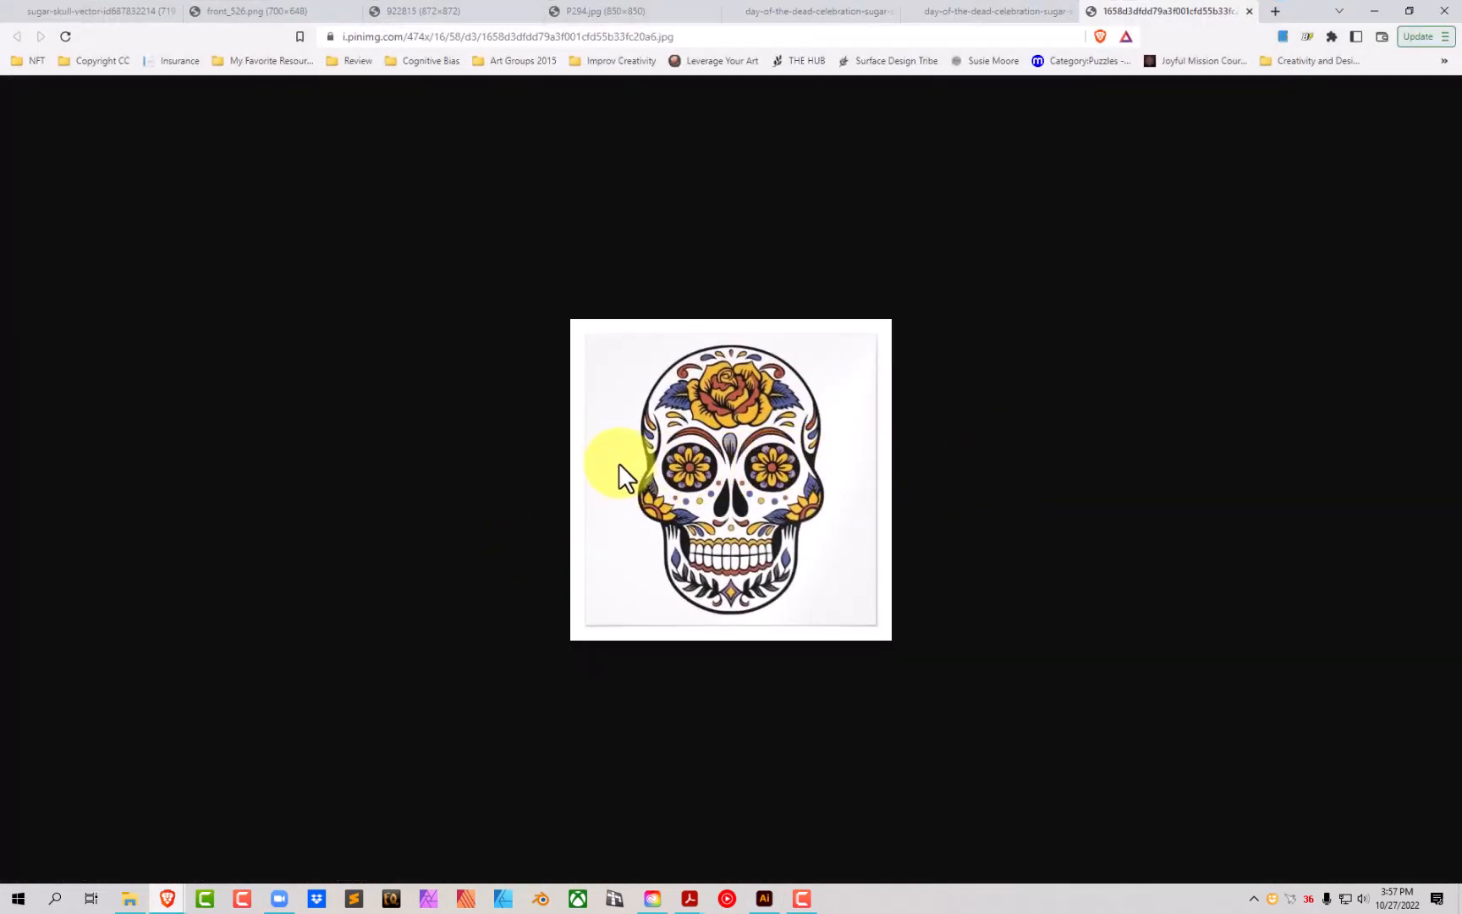
{"action": "left_click", "coordinate": [1070, 7]}
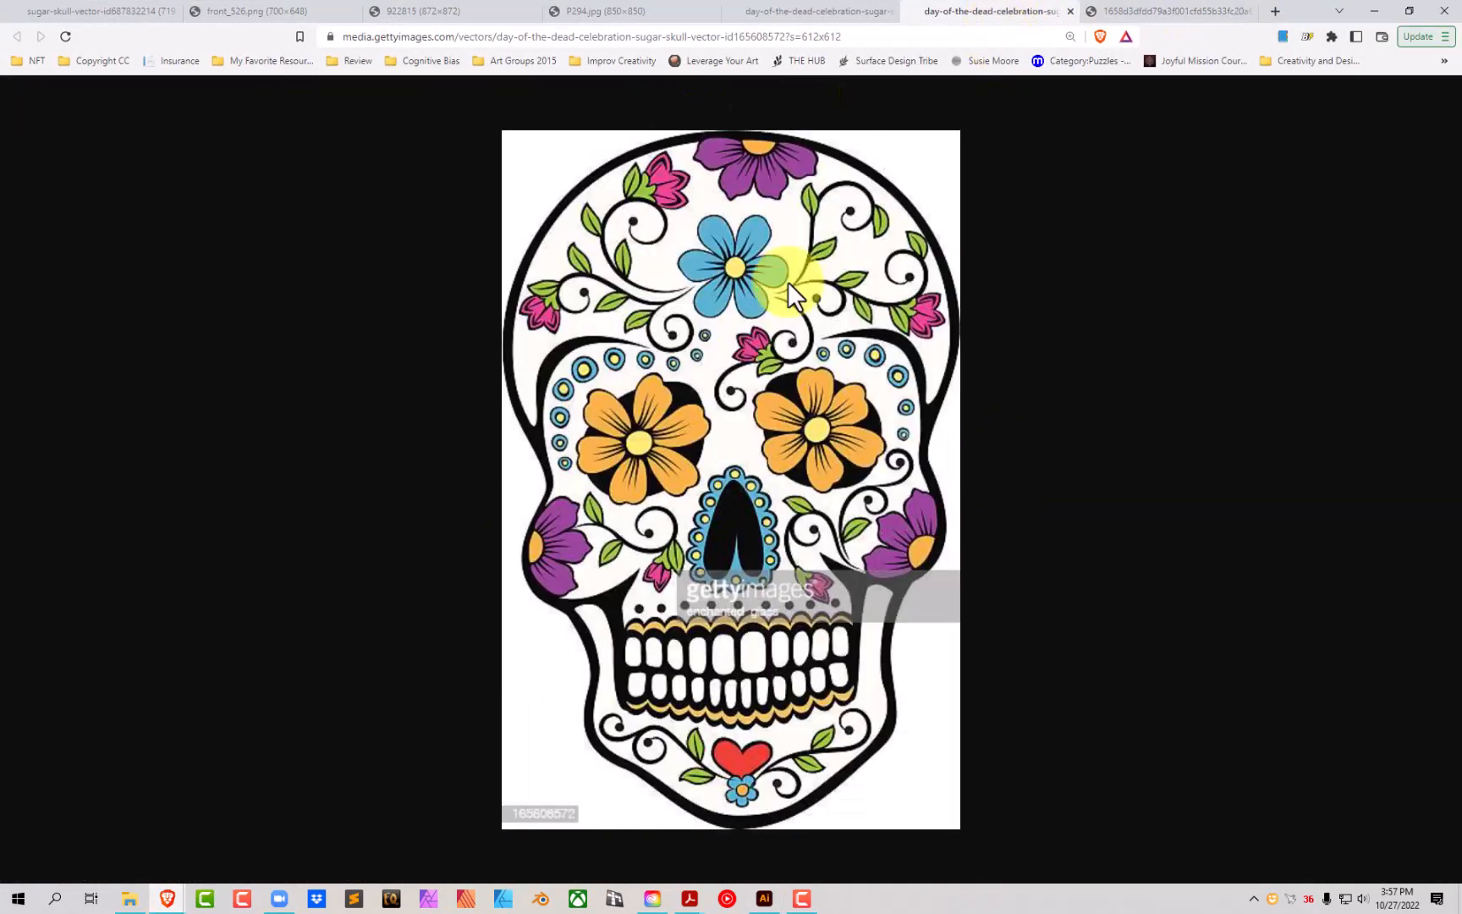
{"action": "left_click", "coordinate": [241, 11]}
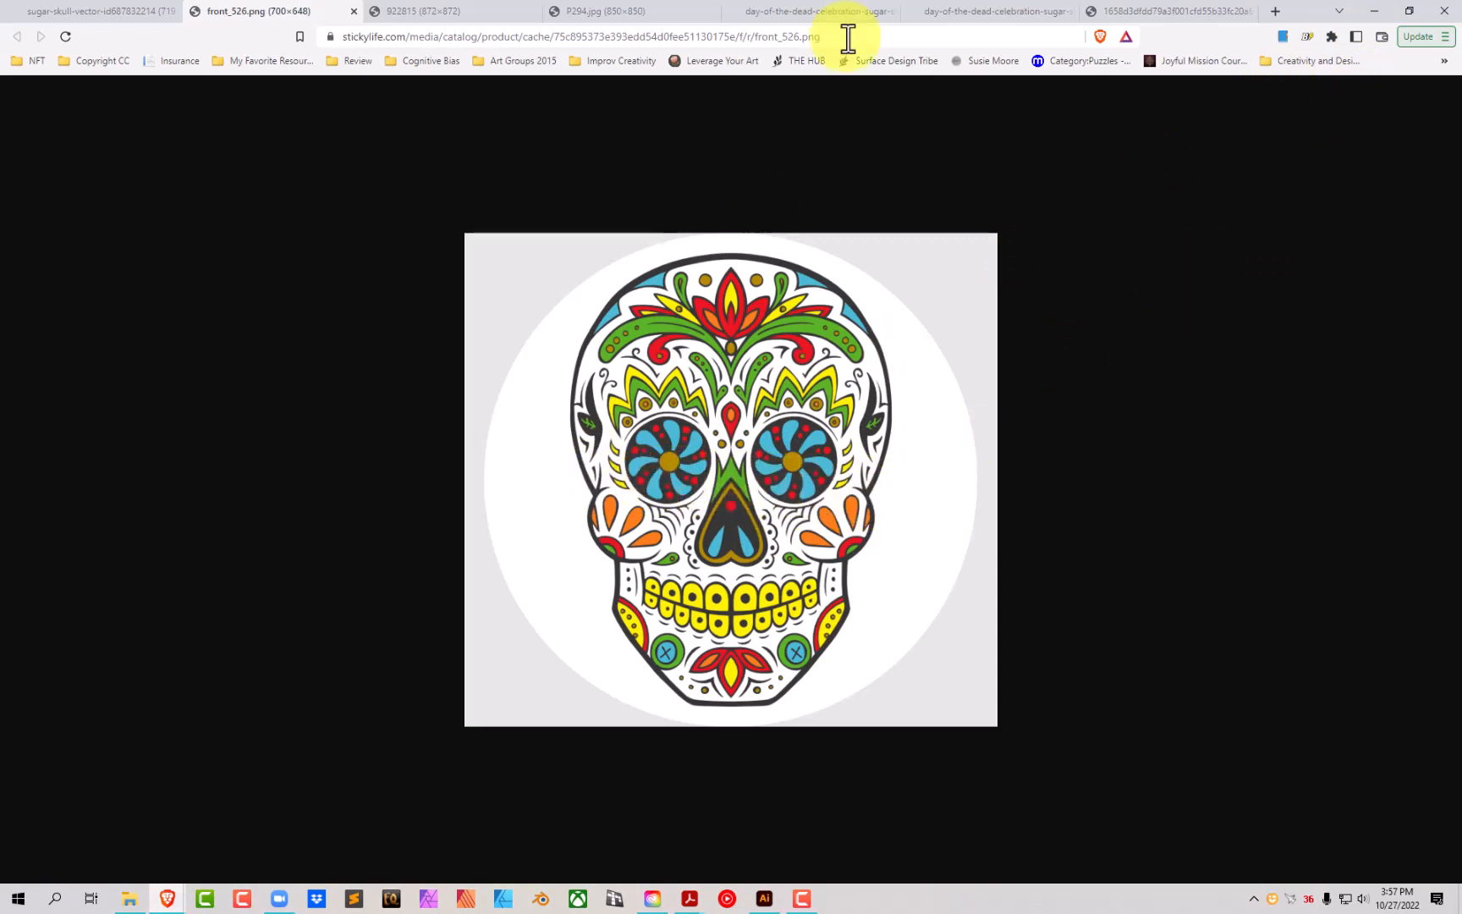
{"action": "left_click", "coordinate": [432, 12]}
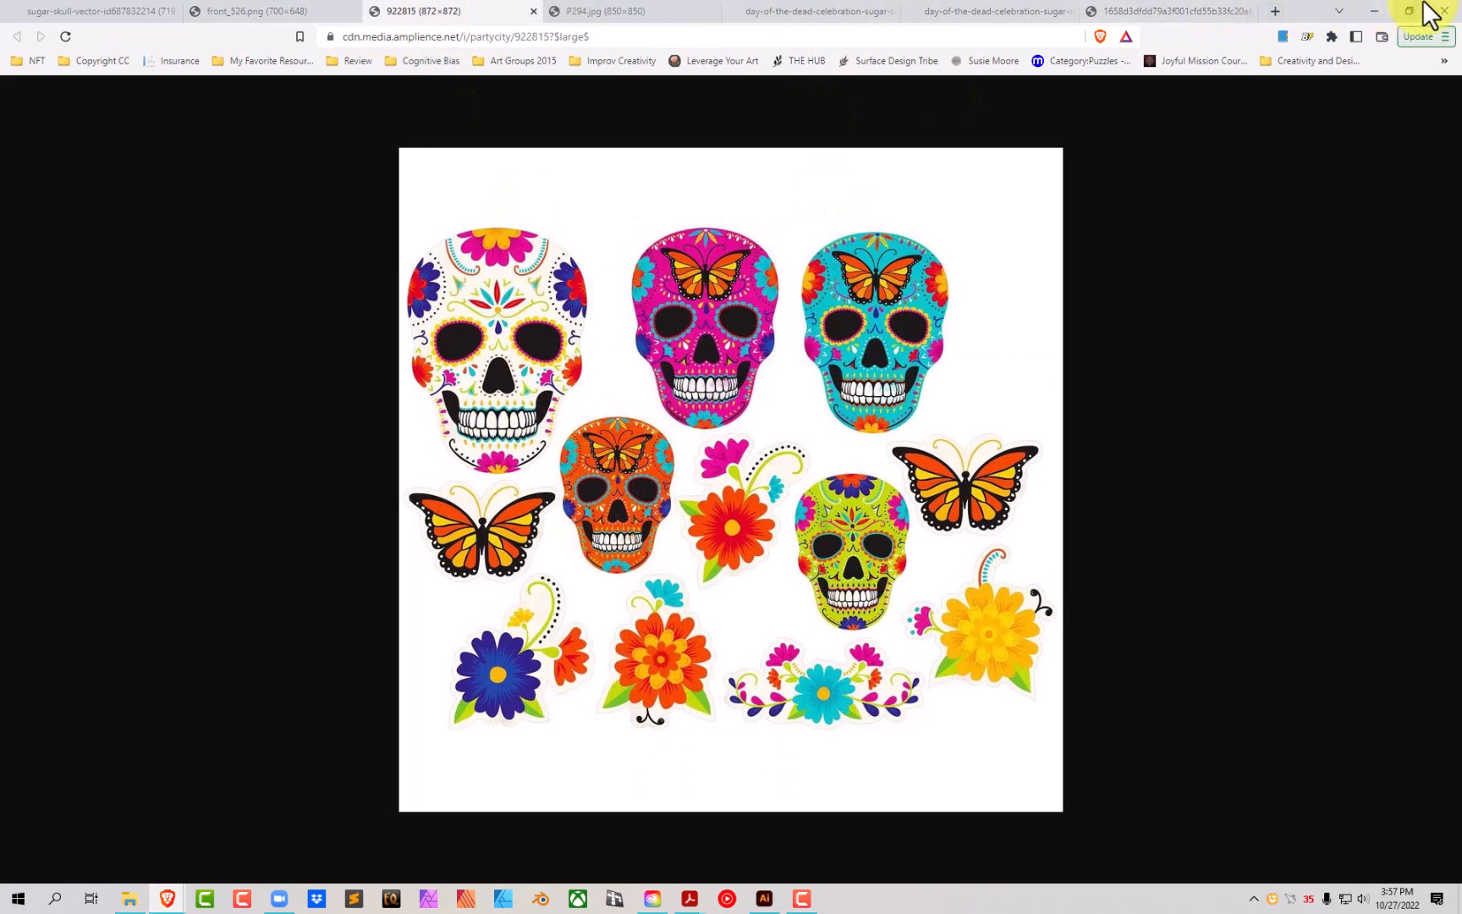
{"action": "left_click", "coordinate": [1374, 11]}
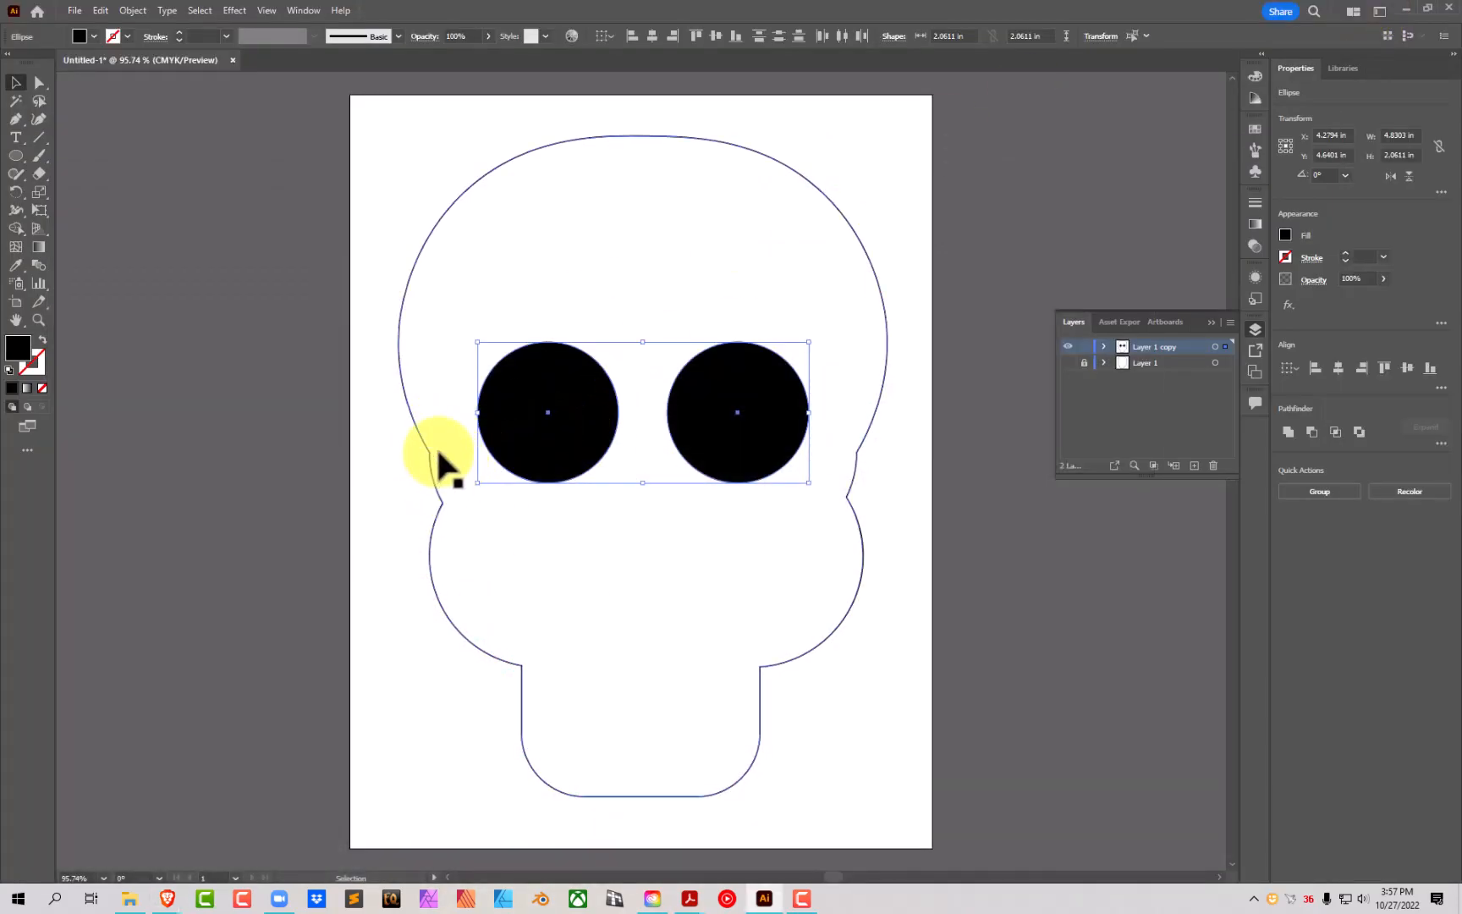
Step: Back in Illustrator, move both eyes straight down by about another 0.19 in
{"action": "left_click_drag", "start_coordinate": [774, 421], "coordinate": [774, 434]}
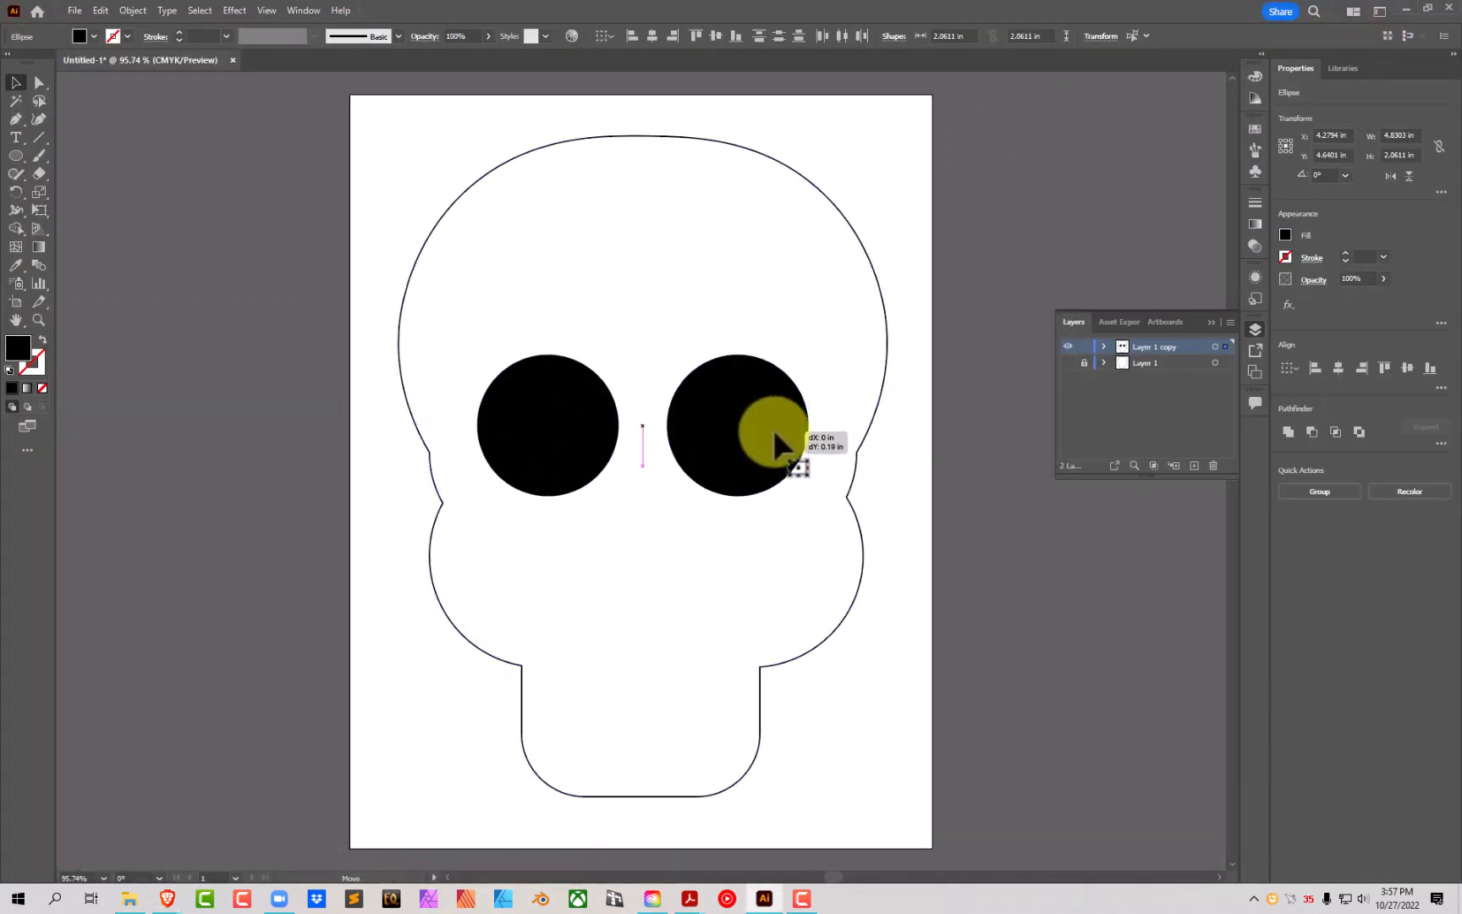
{"action": "left_click", "coordinate": [956, 440]}
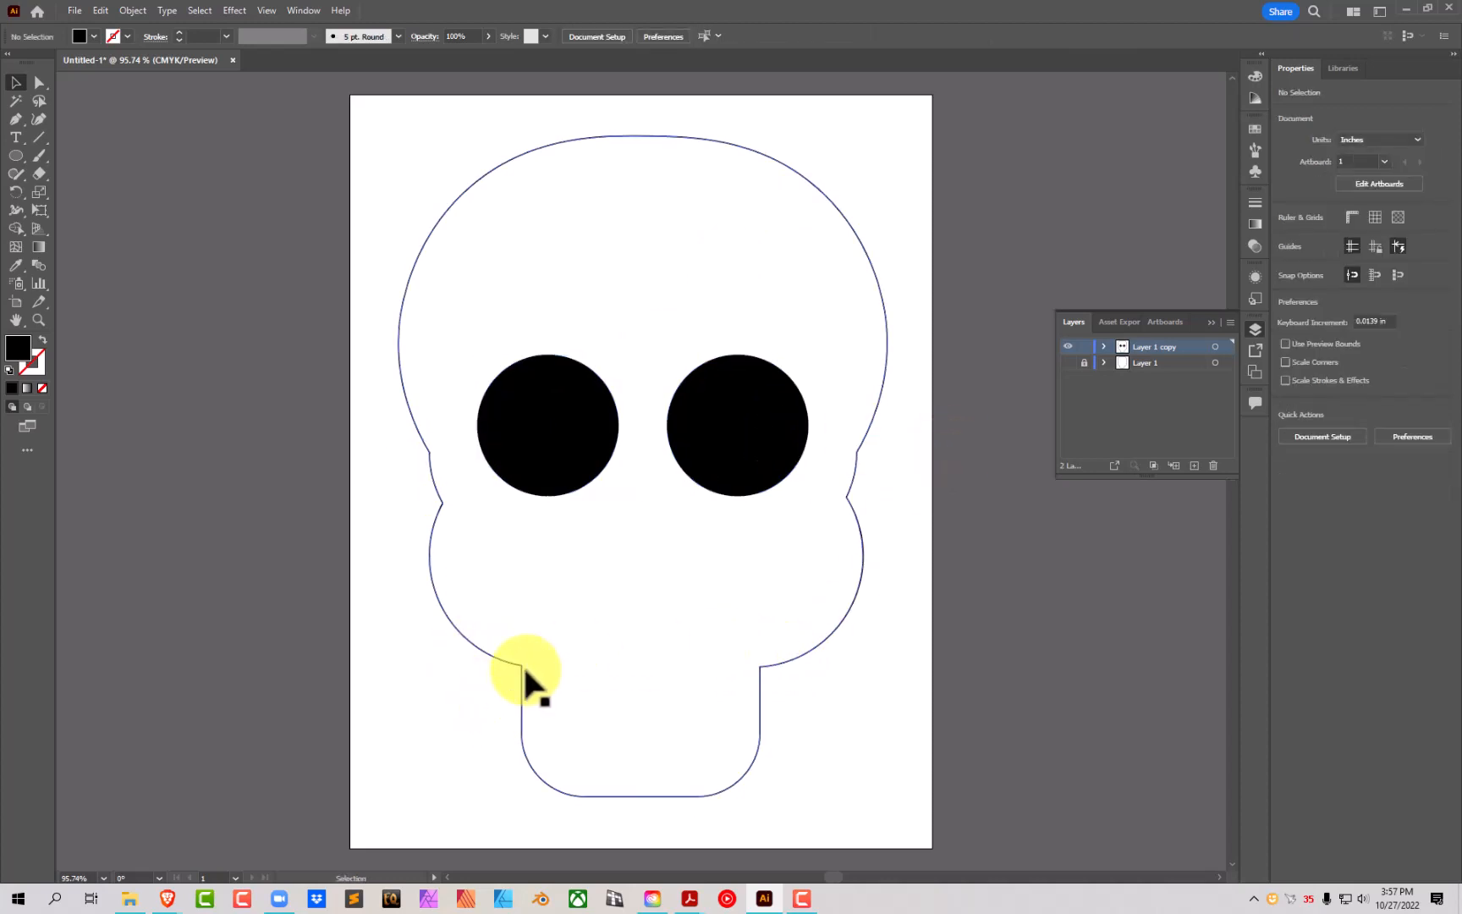
Step: Draw a black half-ellipse tooth about 0.42 in wide below the left eye and raise its top point to about 0.41 in tall
{"action": "left_click", "coordinate": [14, 155]}
{"action": "mouse_move", "coordinate": [572, 593]}
{"action": "left_mouse_down"}
{"action": "mouse_move", "coordinate": [597, 630]}
{"action": "mouse_move", "coordinate": [606, 614]}
{"action": "mouse_move", "coordinate": [560, 633]}
{"action": "mouse_move", "coordinate": [567, 606]}
{"action": "mouse_move", "coordinate": [555, 610]}
{"action": "left_mouse_up"}
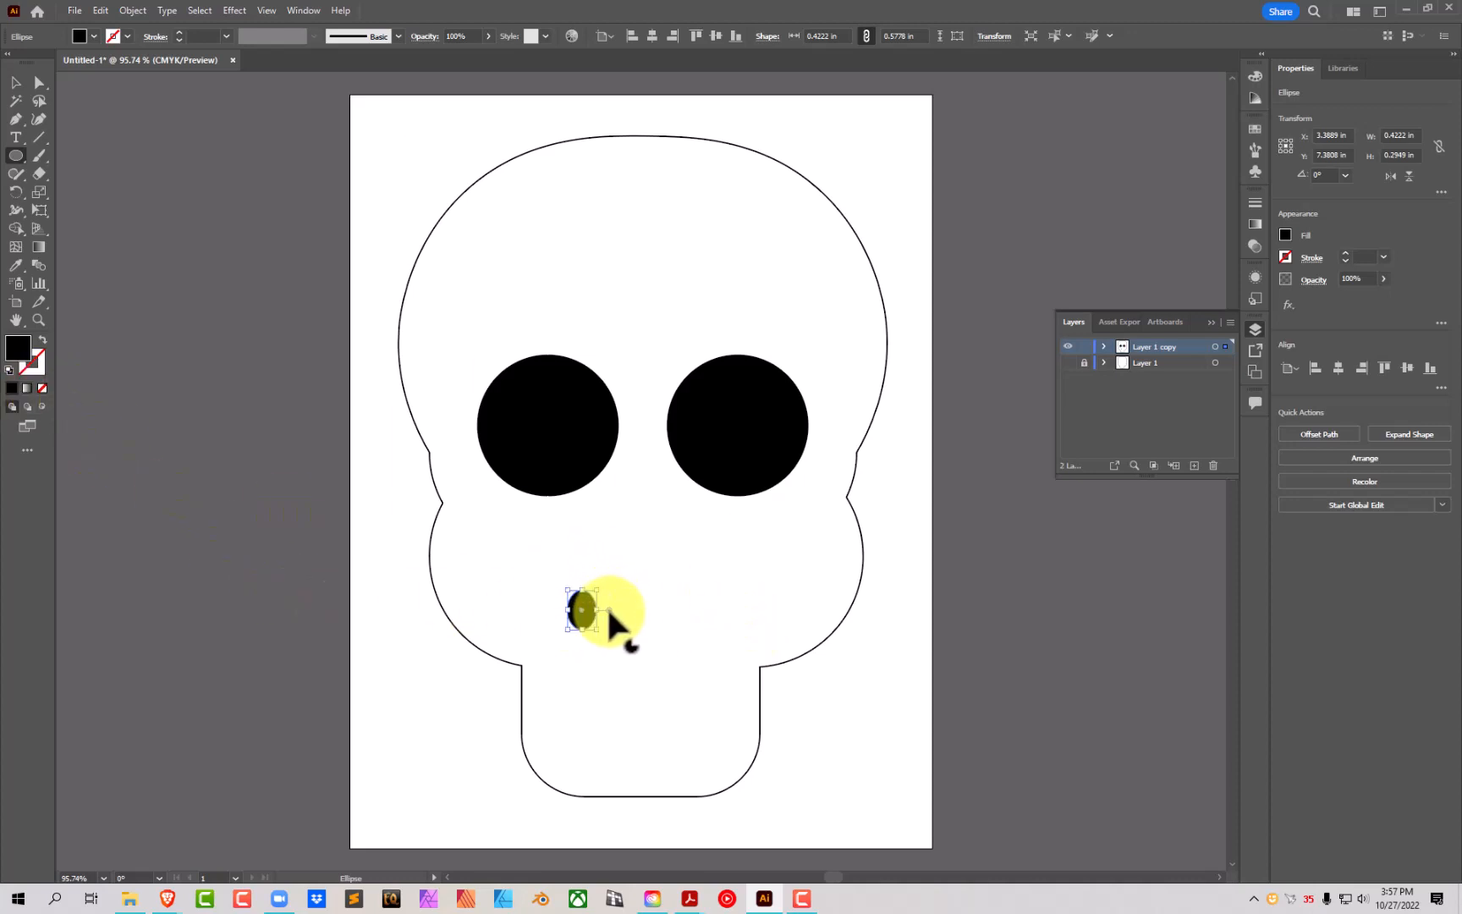
{"action": "key", "text": "ctrl+z"}
{"action": "left_click_drag", "start_coordinate": [607, 611], "coordinate": [535, 613]}
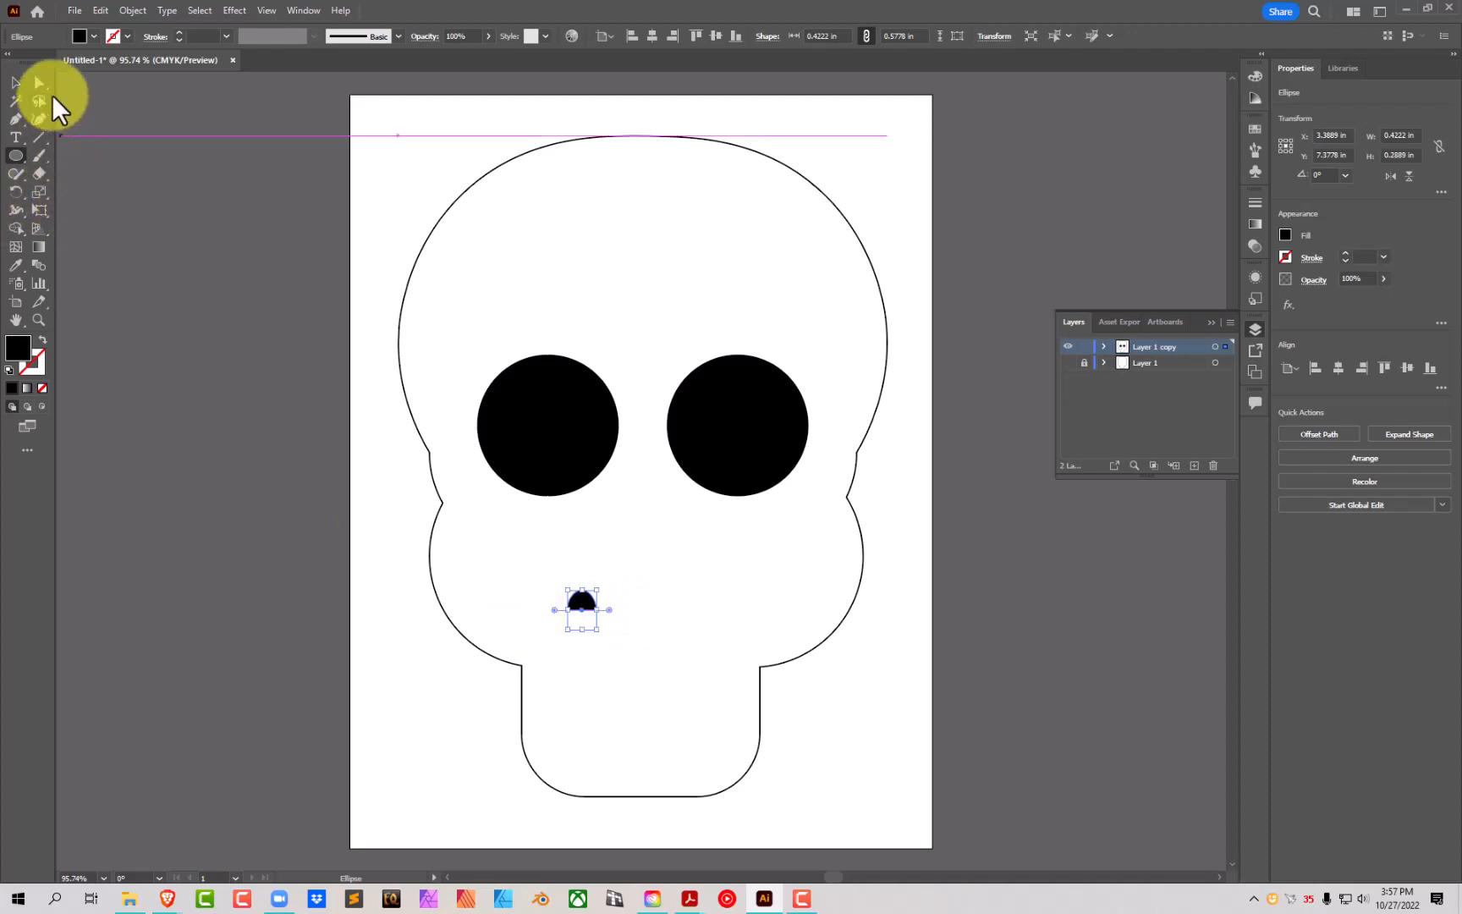
{"action": "left_click", "coordinate": [39, 82]}
{"action": "left_click", "coordinate": [582, 594]}
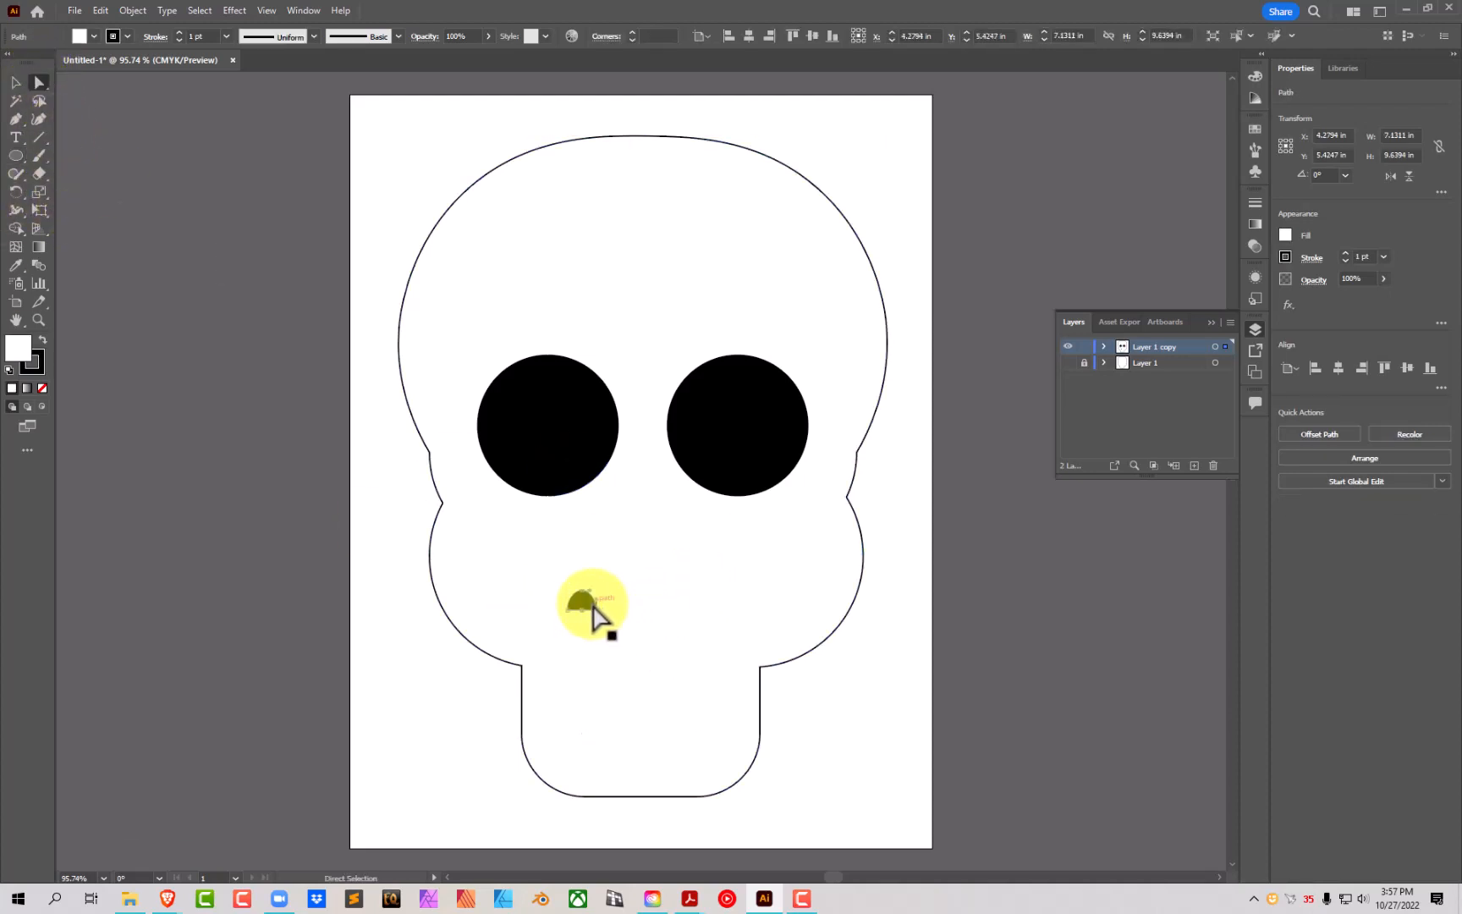
{"action": "left_click_drag", "start_coordinate": [581, 593], "coordinate": [582, 585]}
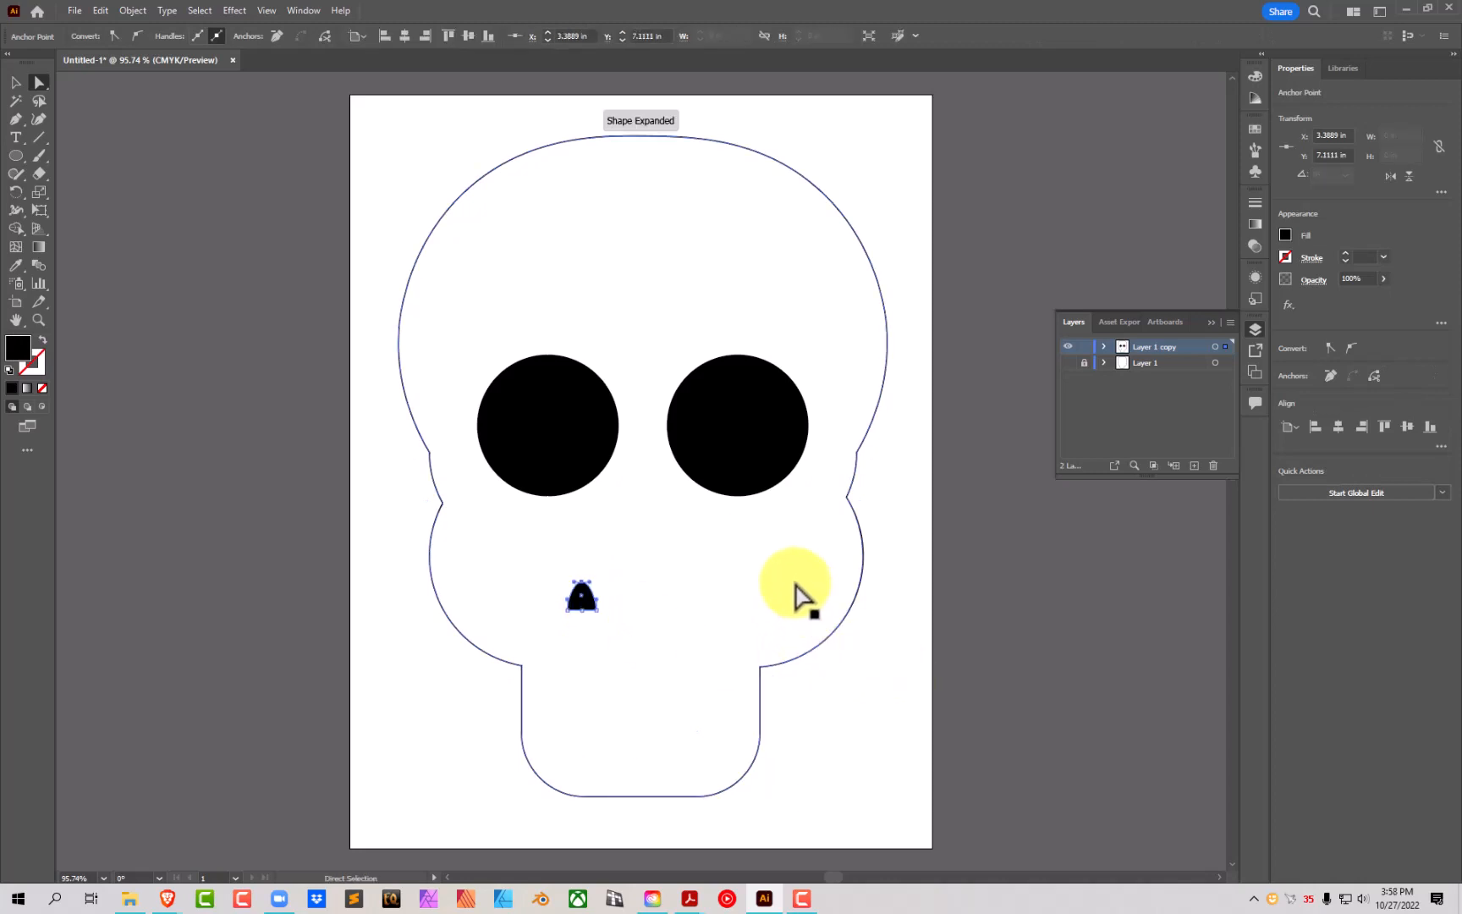
Step: Lock the skull outline path and expand Layer 1 copy to show its individual objects
{"action": "left_click", "coordinate": [797, 582]}
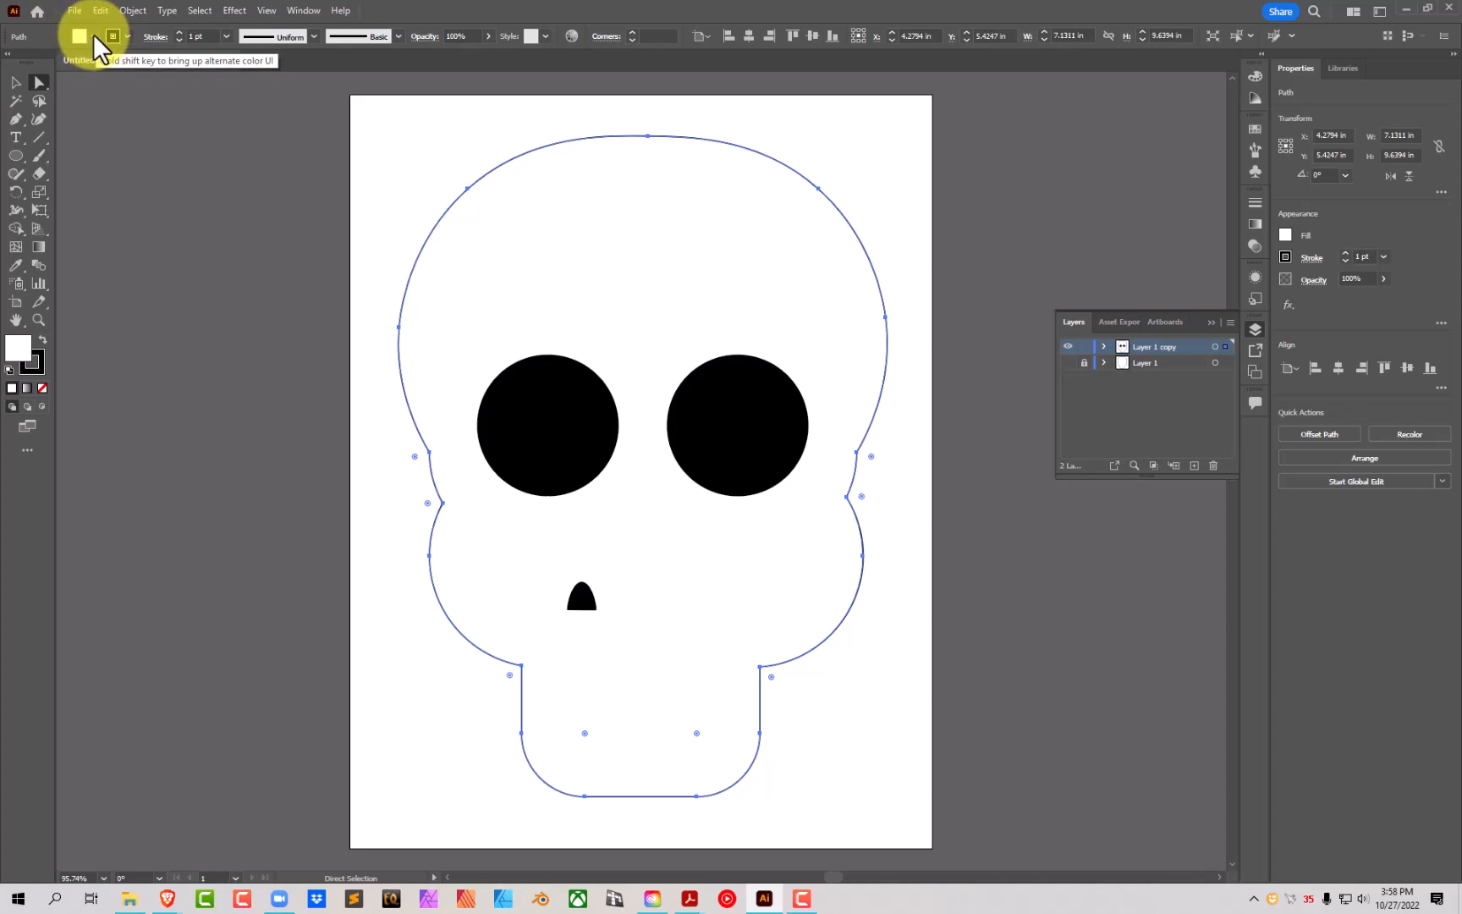
{"action": "left_click", "coordinate": [133, 10]}
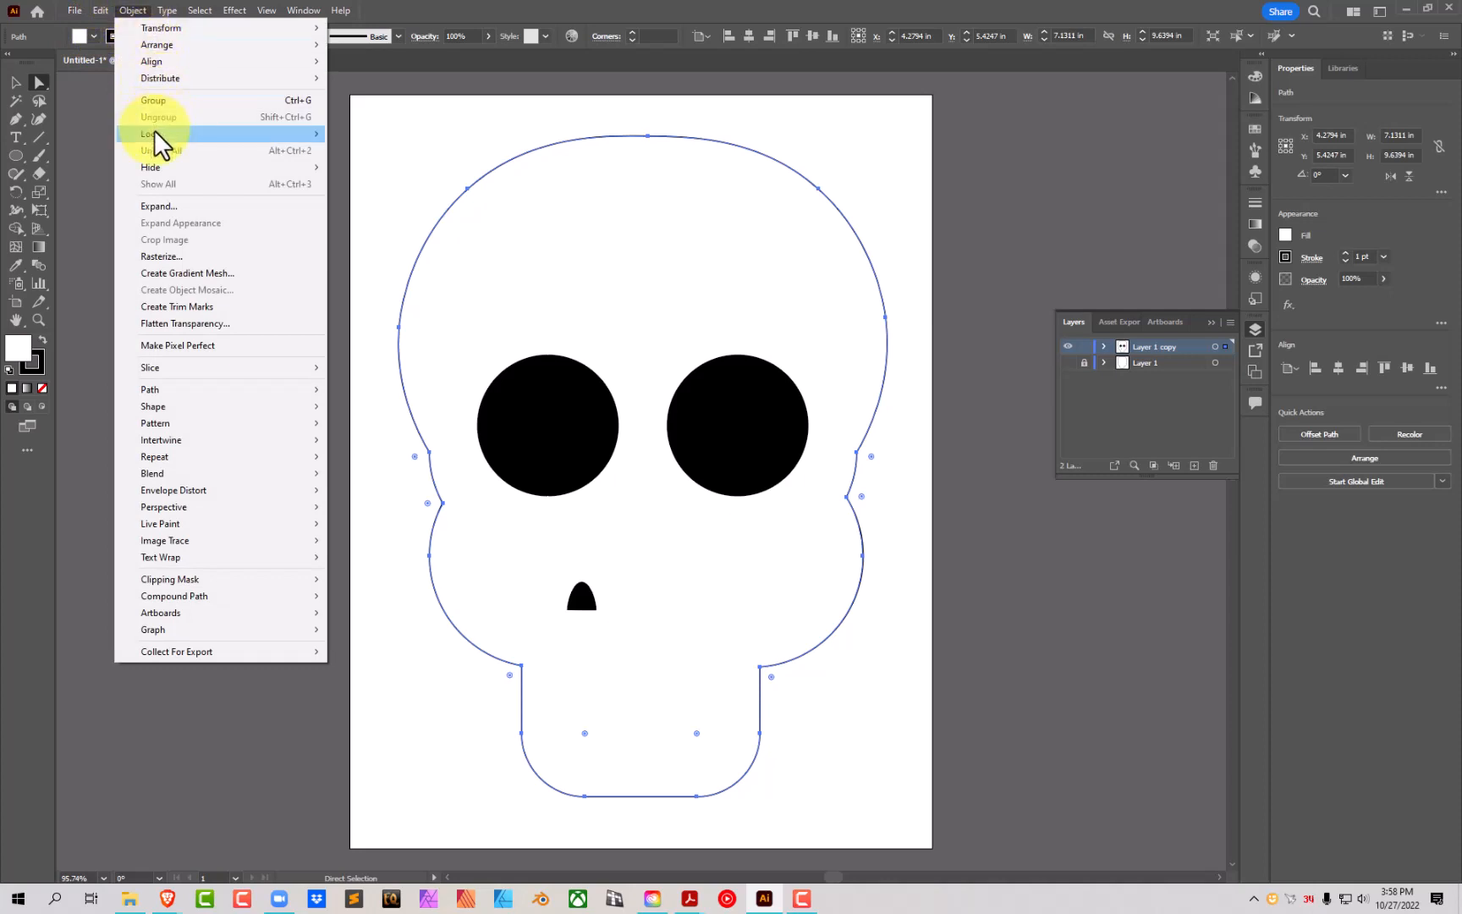
{"action": "mouse_move", "coordinate": [154, 129]}
{"action": "left_click", "coordinate": [372, 133]}
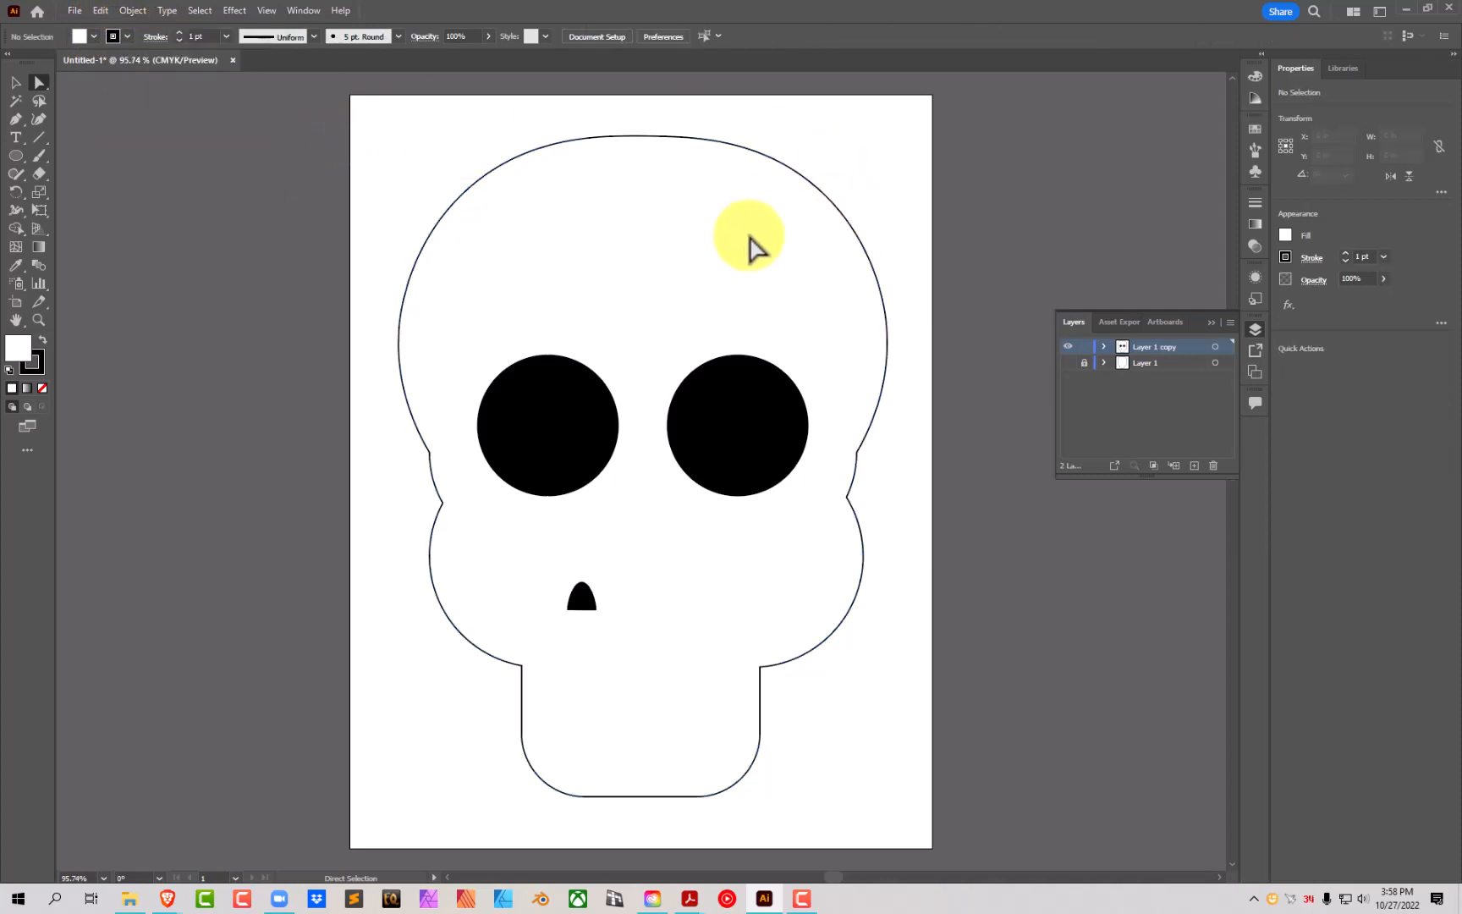
{"action": "left_click", "coordinate": [1104, 347]}
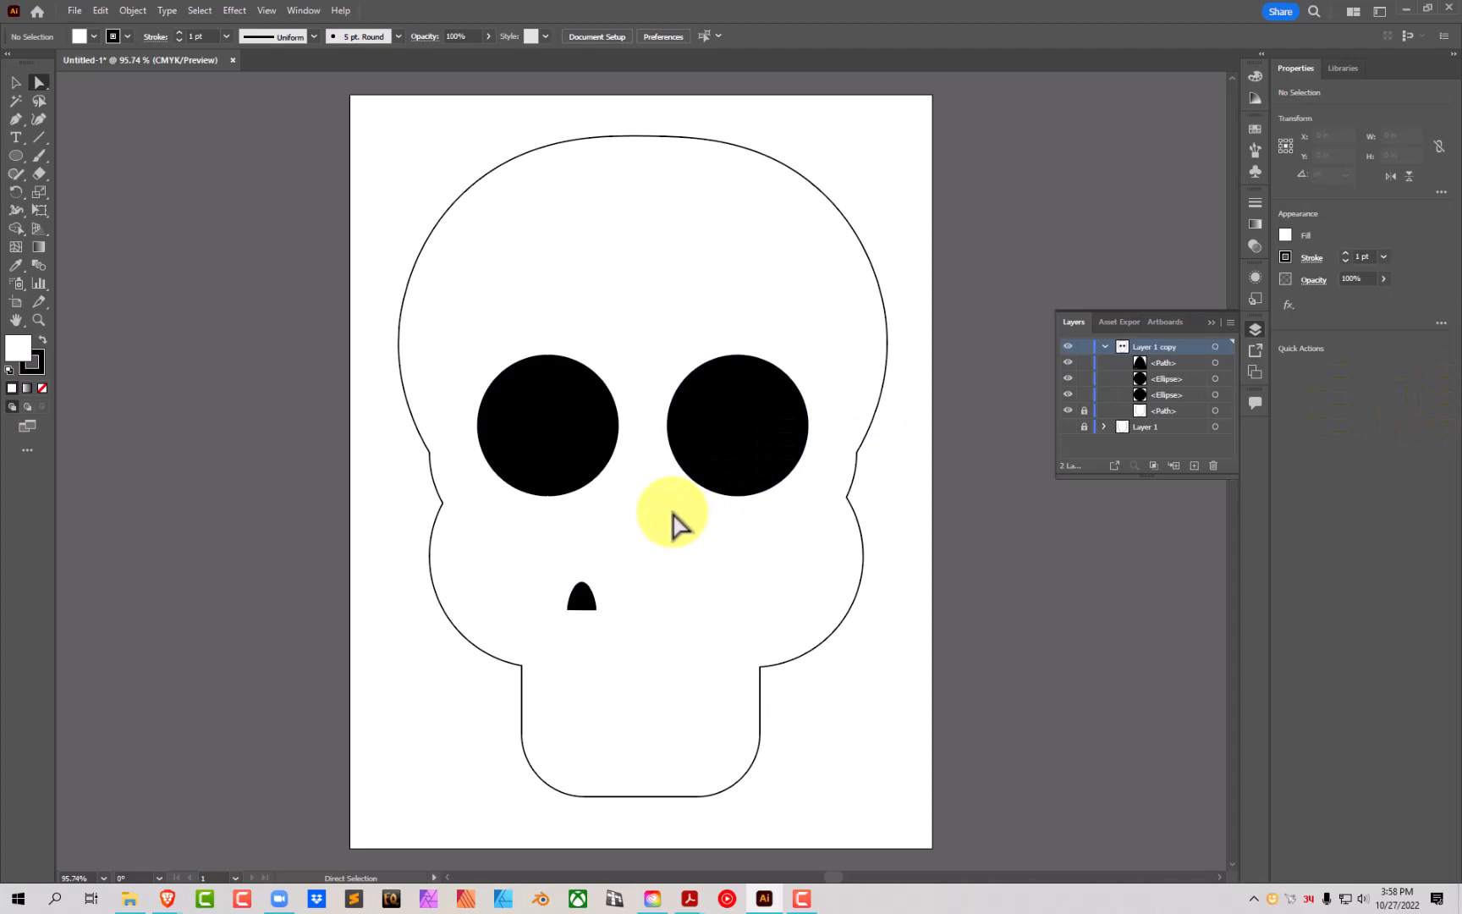
Step: Give the tooth a black 1 pt outline with no fill, and place a duplicate down and to its right
{"action": "left_click", "coordinate": [581, 597]}
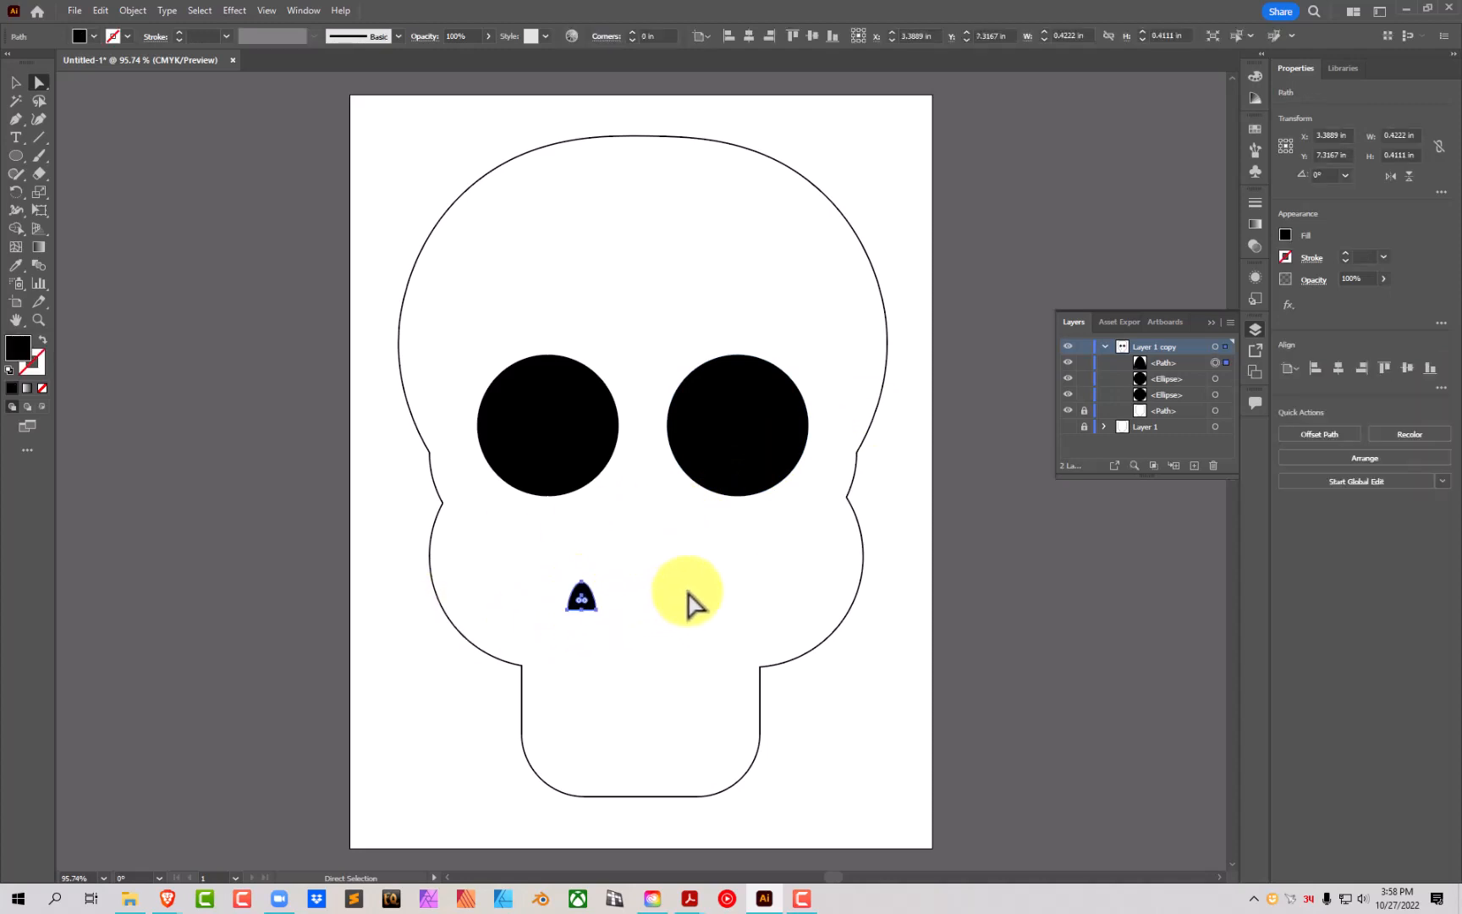
{"action": "left_click", "coordinate": [42, 339]}
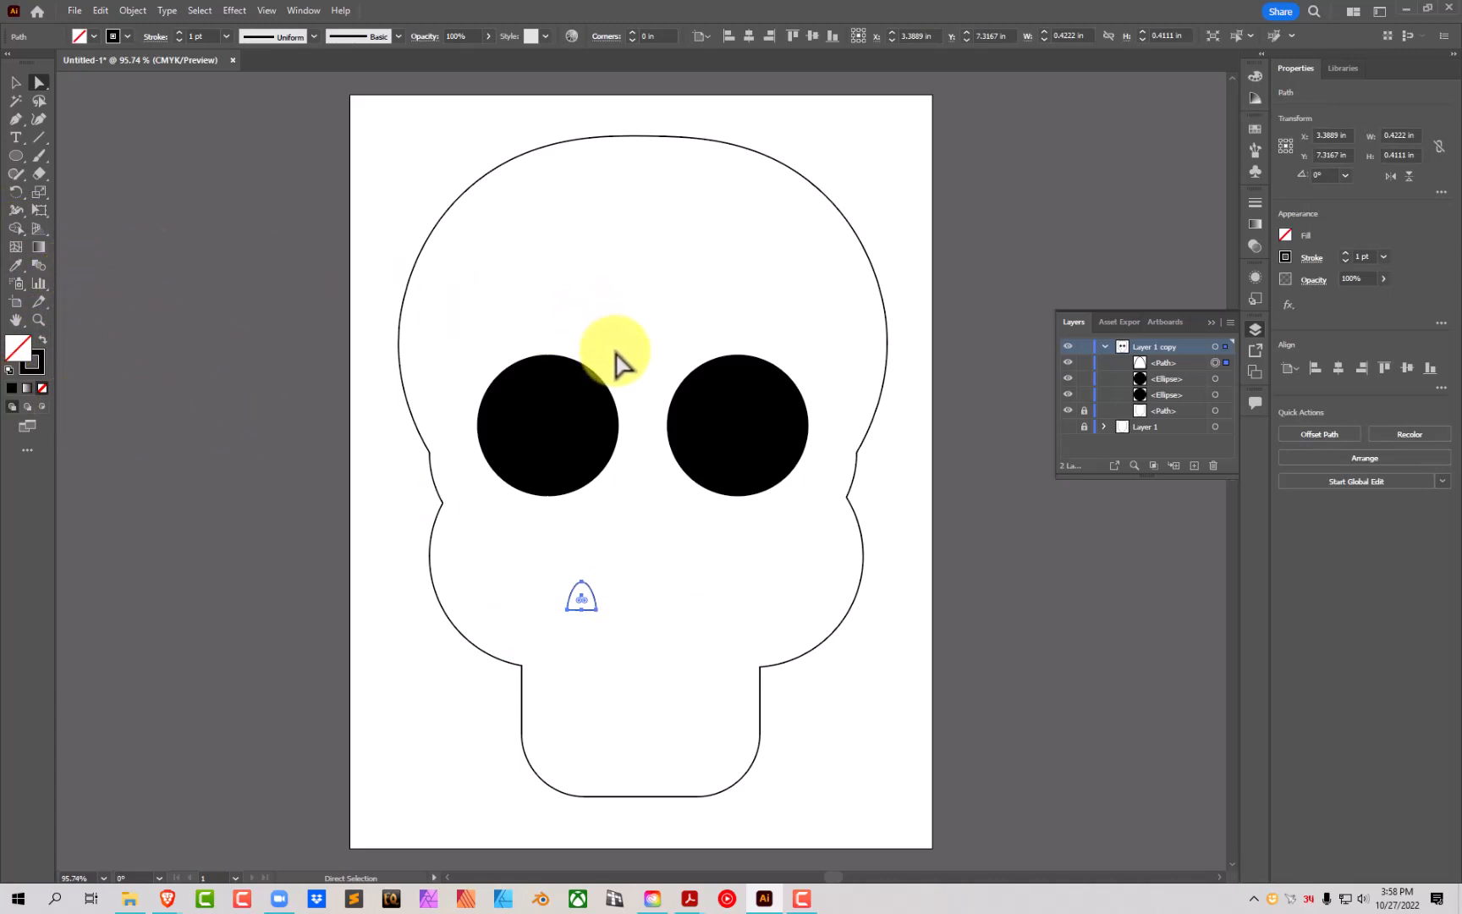
{"action": "left_click", "coordinate": [38, 320]}
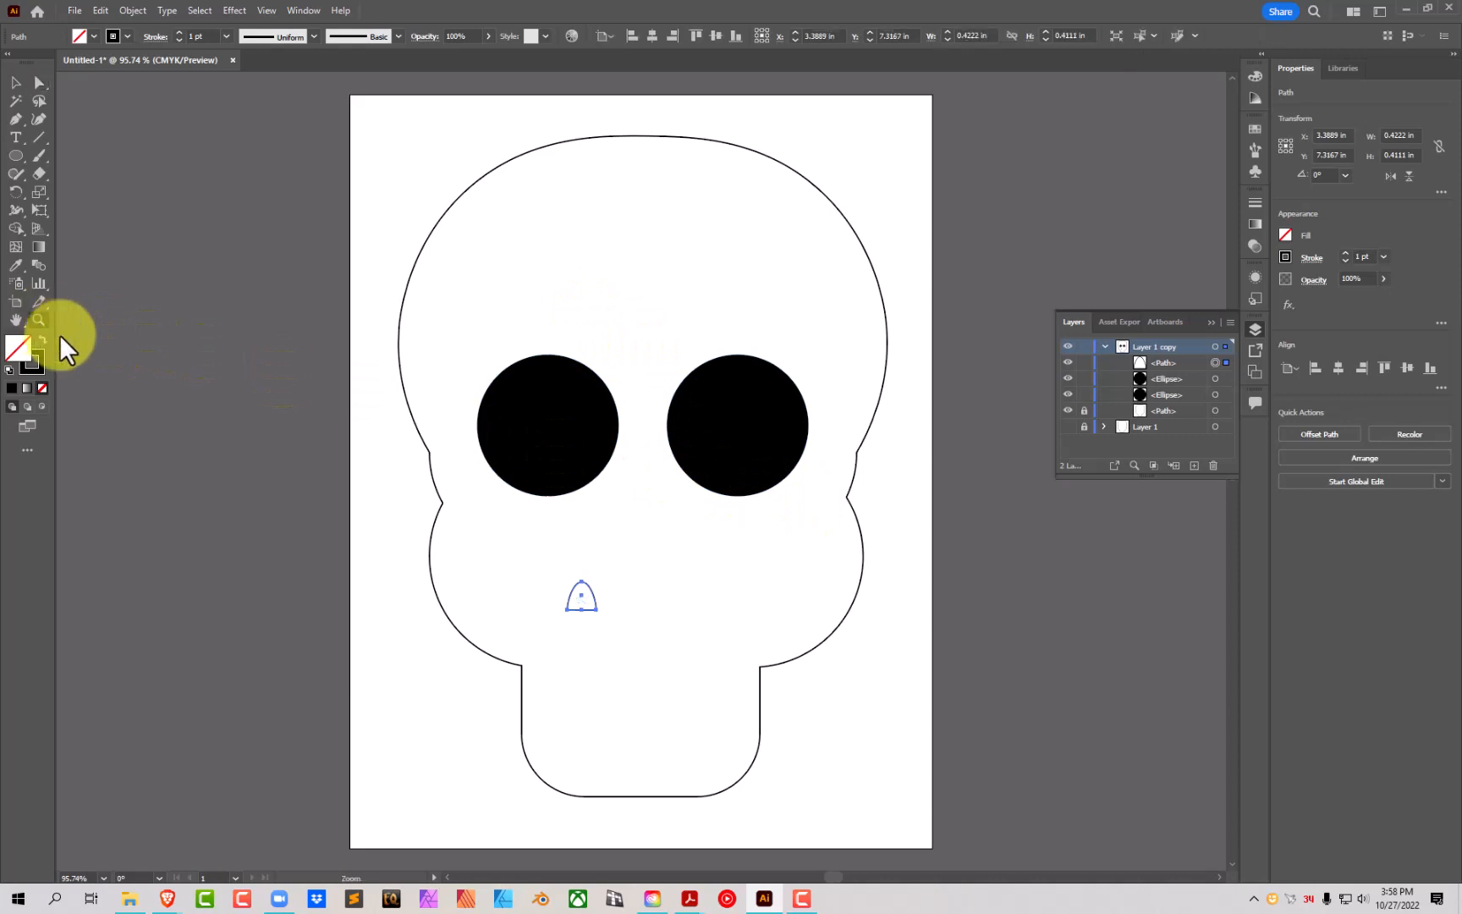
{"action": "left_click_drag", "start_coordinate": [562, 570], "coordinate": [653, 580]}
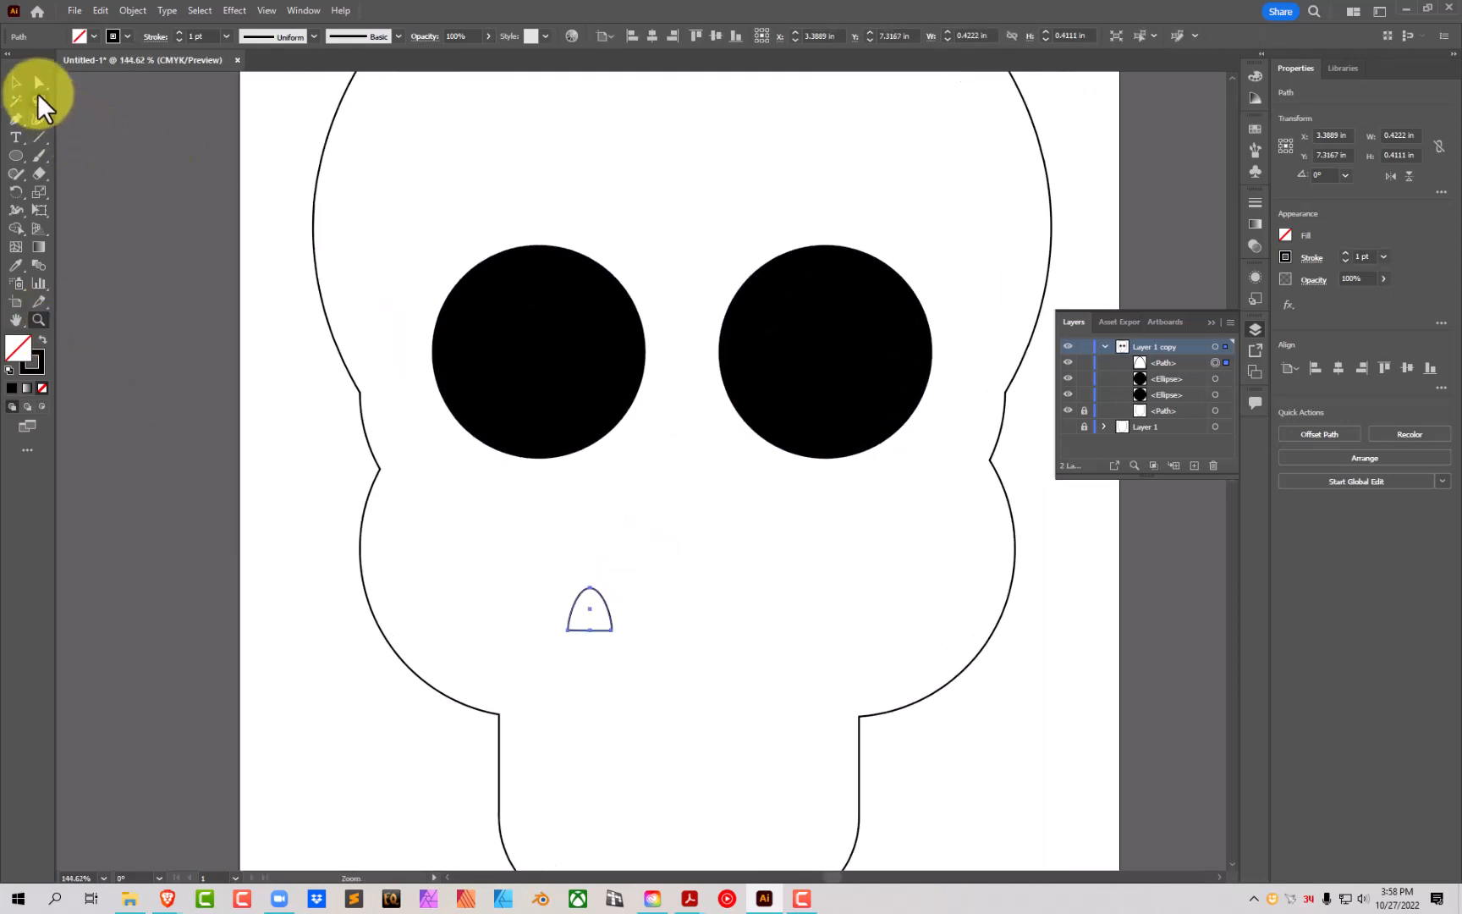
{"action": "left_click", "coordinate": [15, 83]}
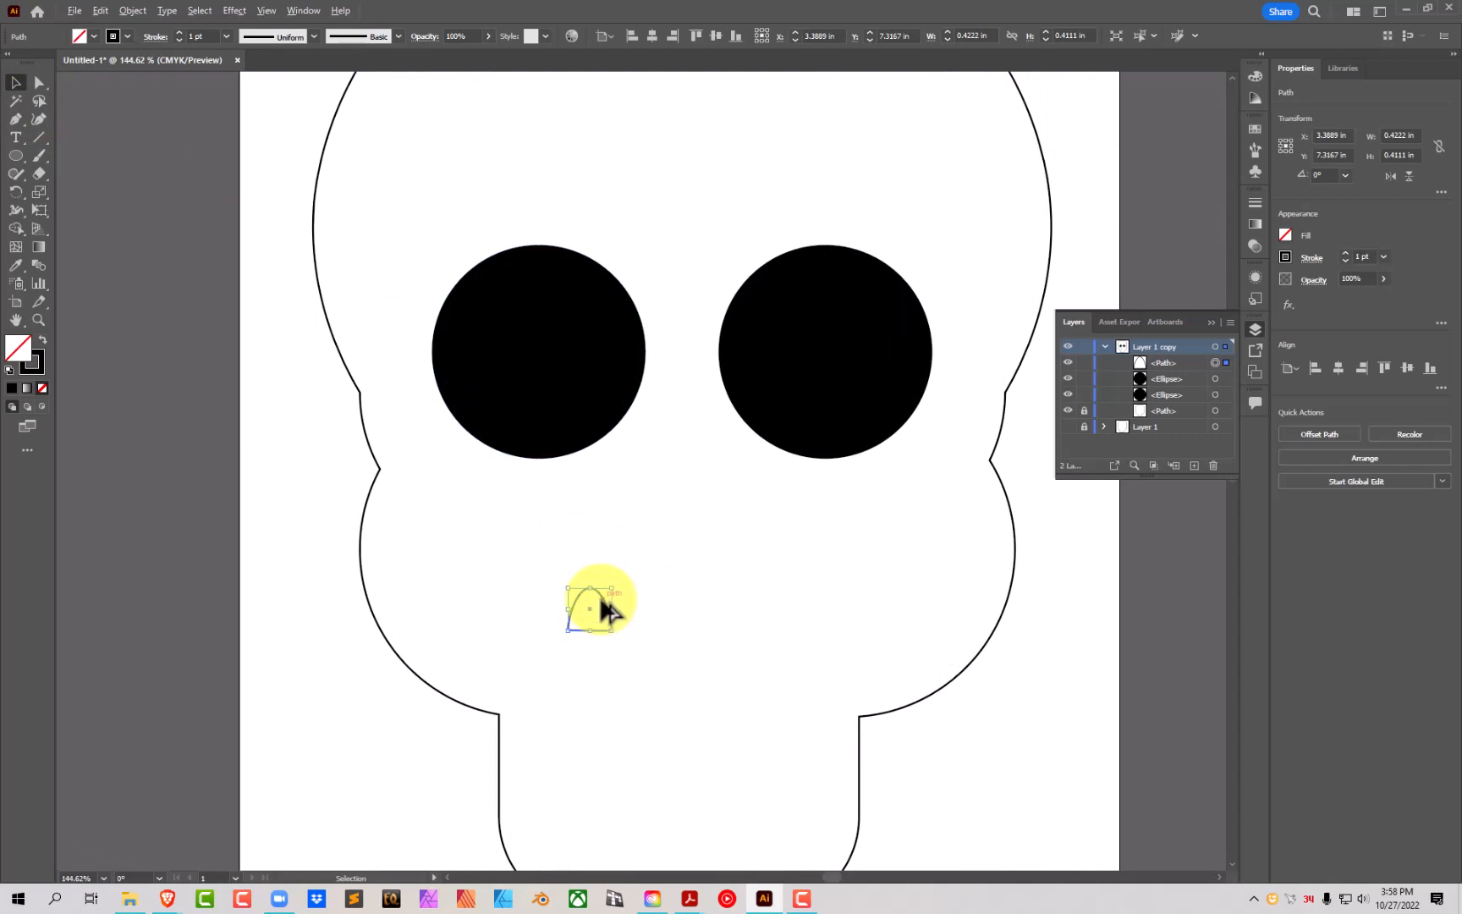
{"action": "left_click_drag", "start_coordinate": [607, 609], "coordinate": [673, 646]}
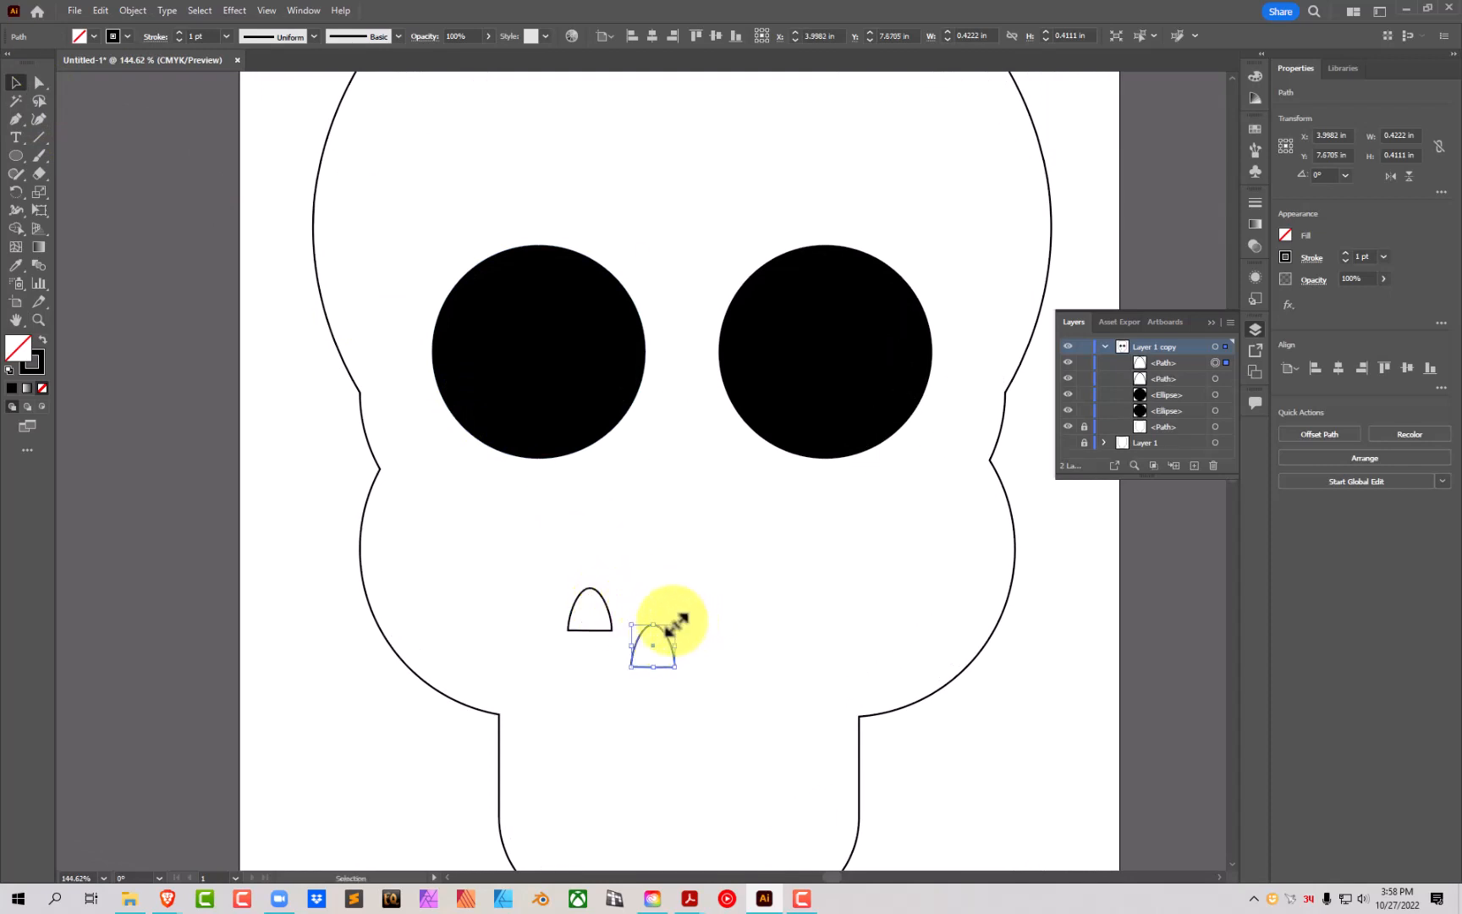
Step: Rotate the duplicate tooth 180° and position it directly beneath the original, flat edges facing with a small gap
{"action": "left_click_drag", "start_coordinate": [679, 613], "coordinate": [606, 713]}
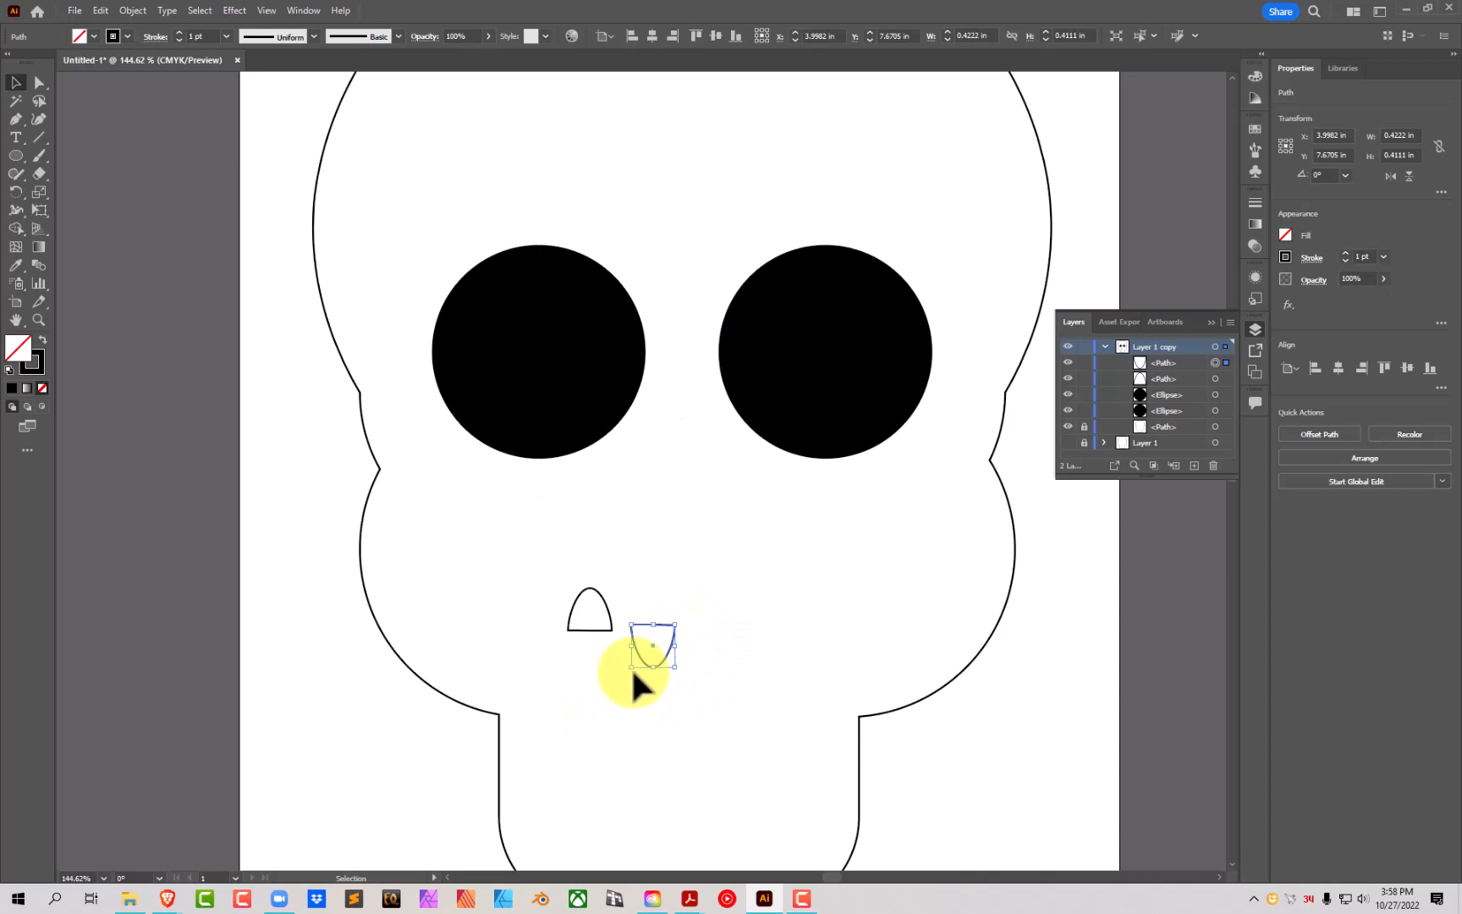
{"action": "left_click_drag", "start_coordinate": [660, 620], "coordinate": [598, 628]}
{"action": "left_click", "coordinate": [651, 622]}
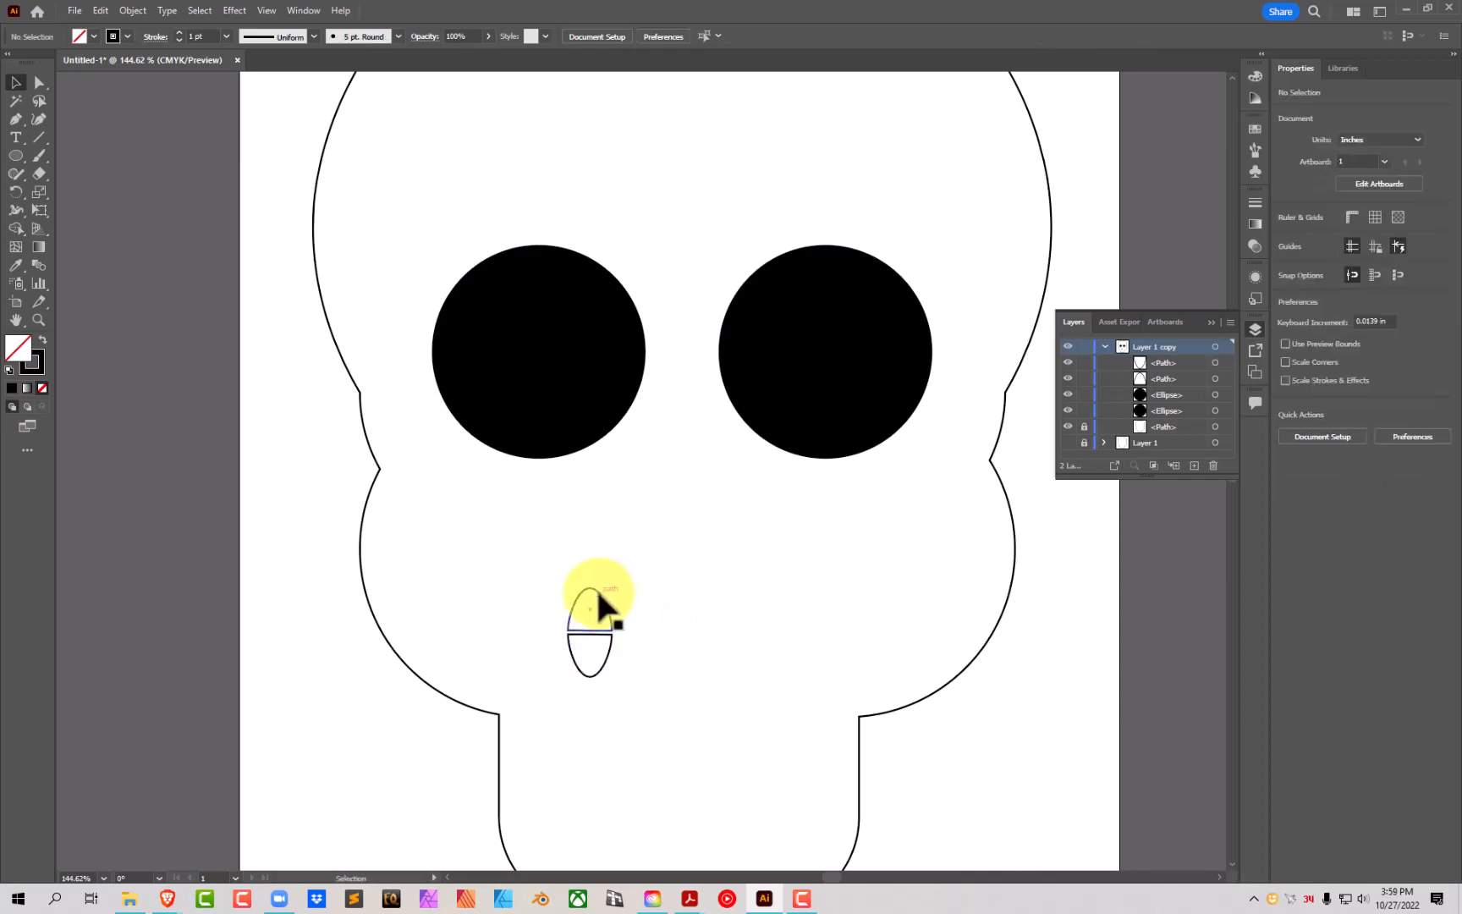
Step: Group the upper and lower teeth, and duplicate the pair side by side near the top of the jaw
{"action": "left_click", "coordinate": [595, 603]}
{"action": "left_click", "coordinate": [612, 643], "text": "shift"}
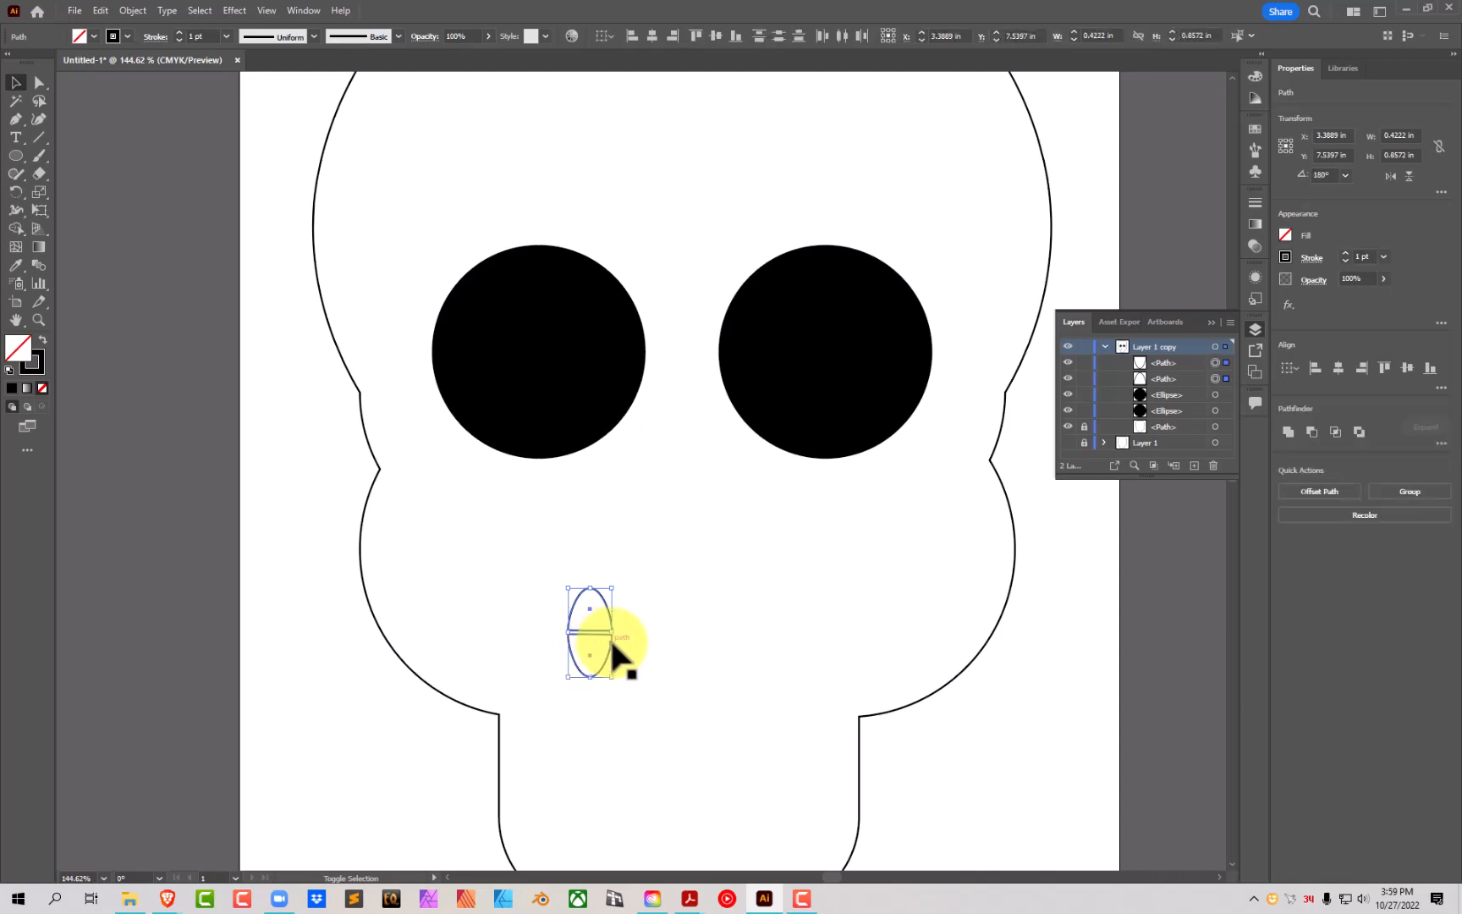
{"action": "key", "text": "ctrl+g"}
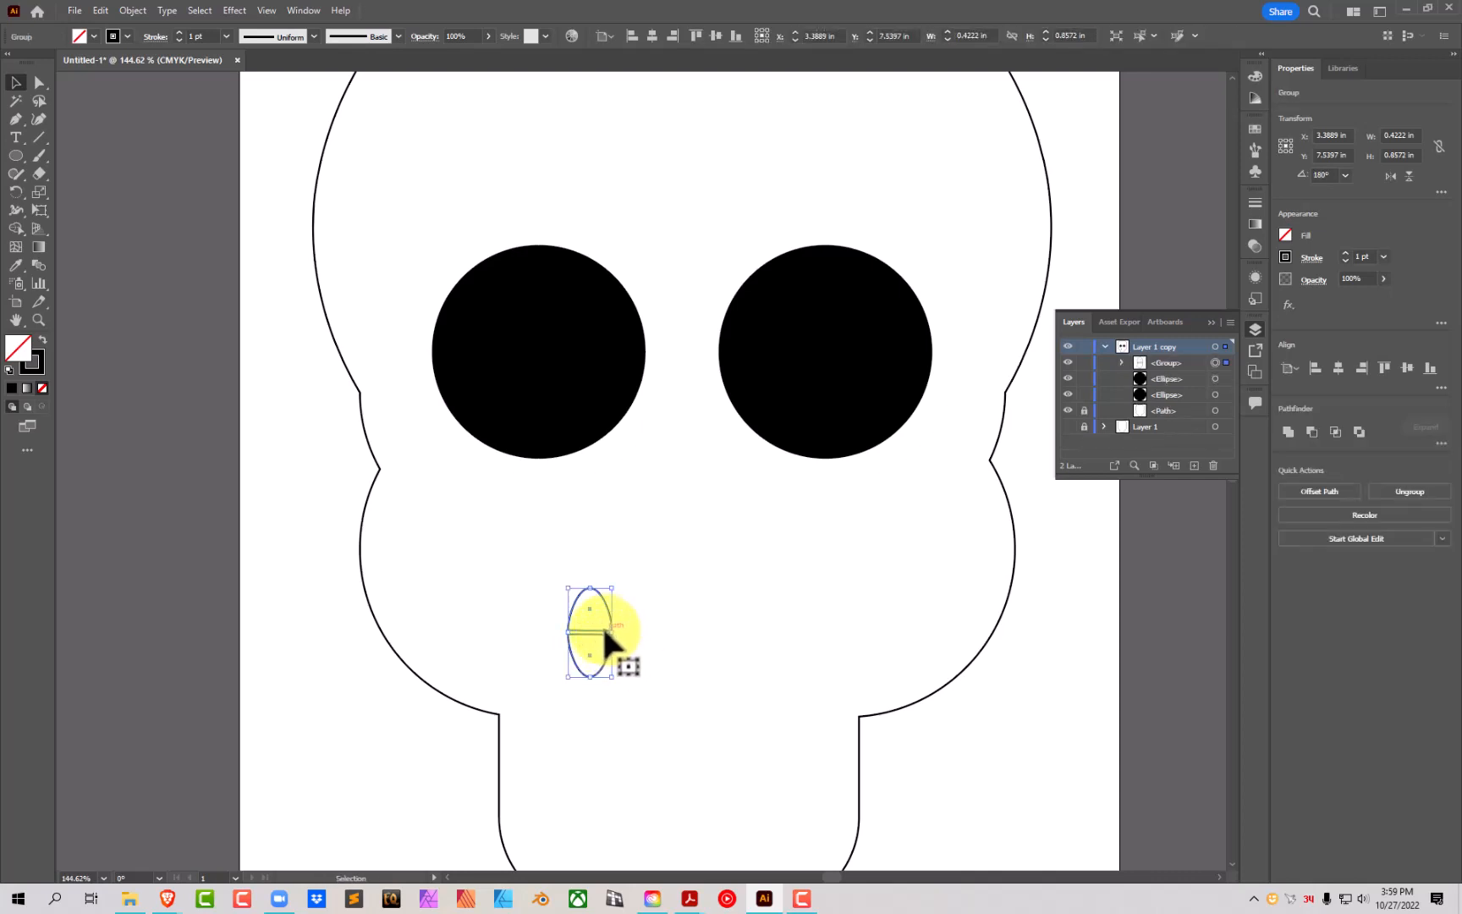
{"action": "left_click_drag", "start_coordinate": [602, 623], "coordinate": [669, 707]}
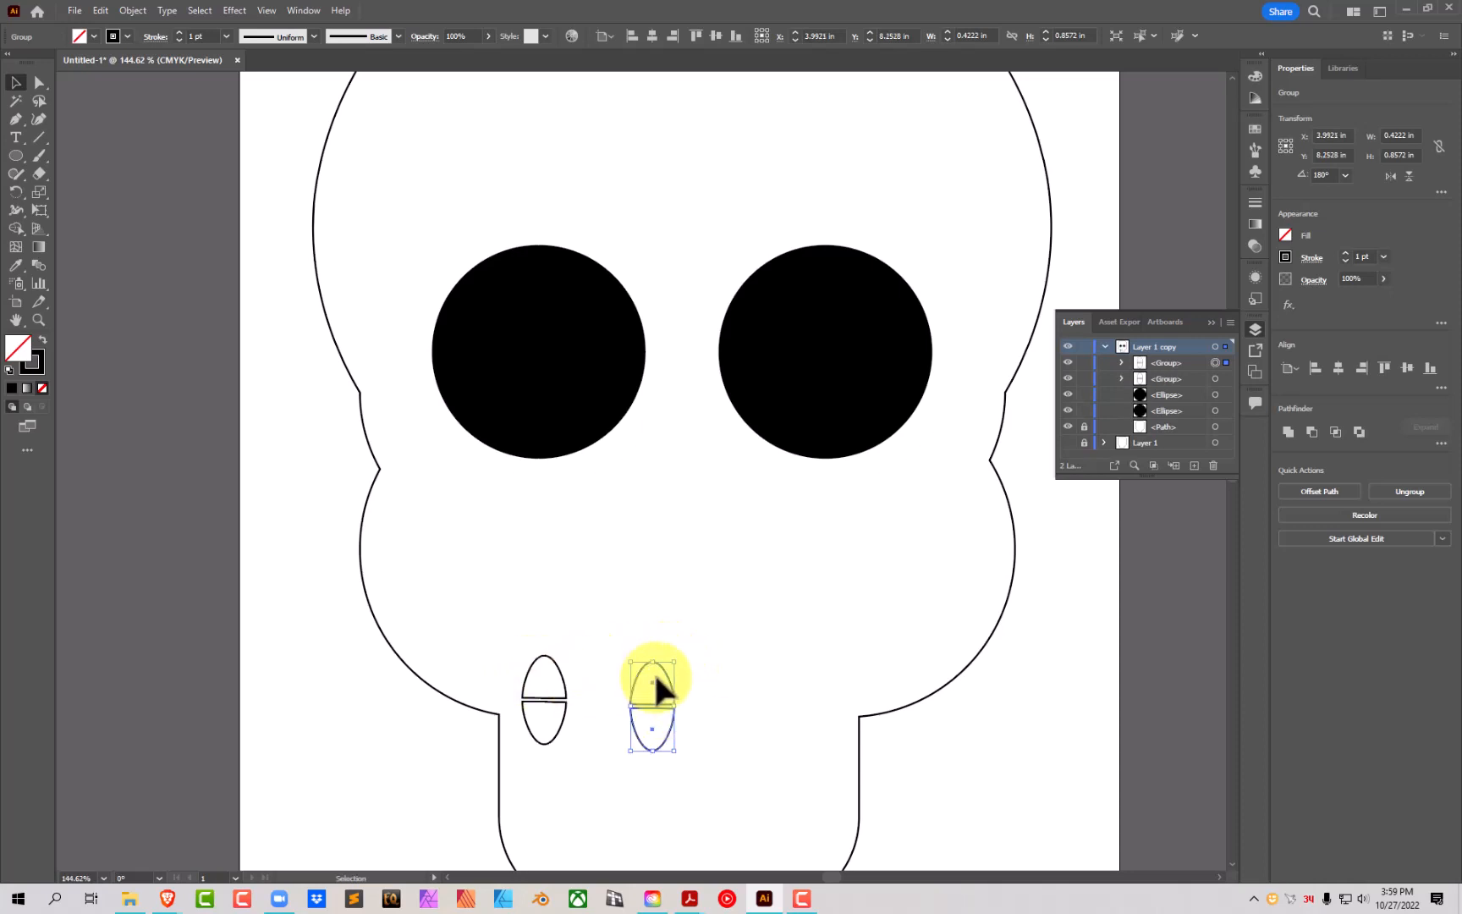
Step: Try a blend between the left and right tooth pairs and release it into two separate pairs
{"action": "left_click", "coordinate": [38, 265]}
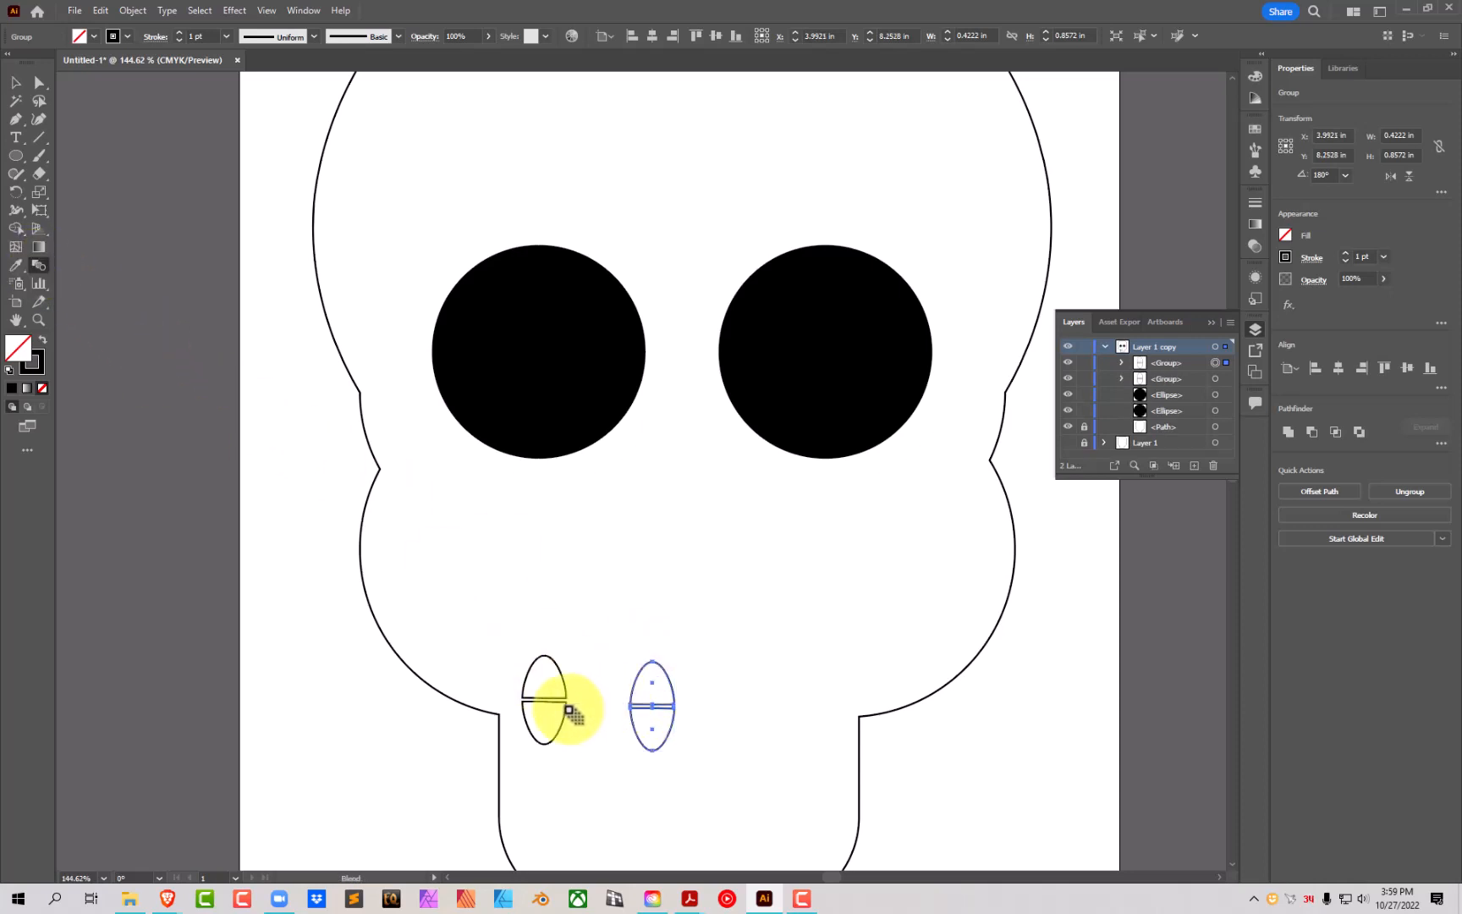
{"action": "left_click", "coordinate": [639, 720]}
{"action": "left_click", "coordinate": [635, 720]}
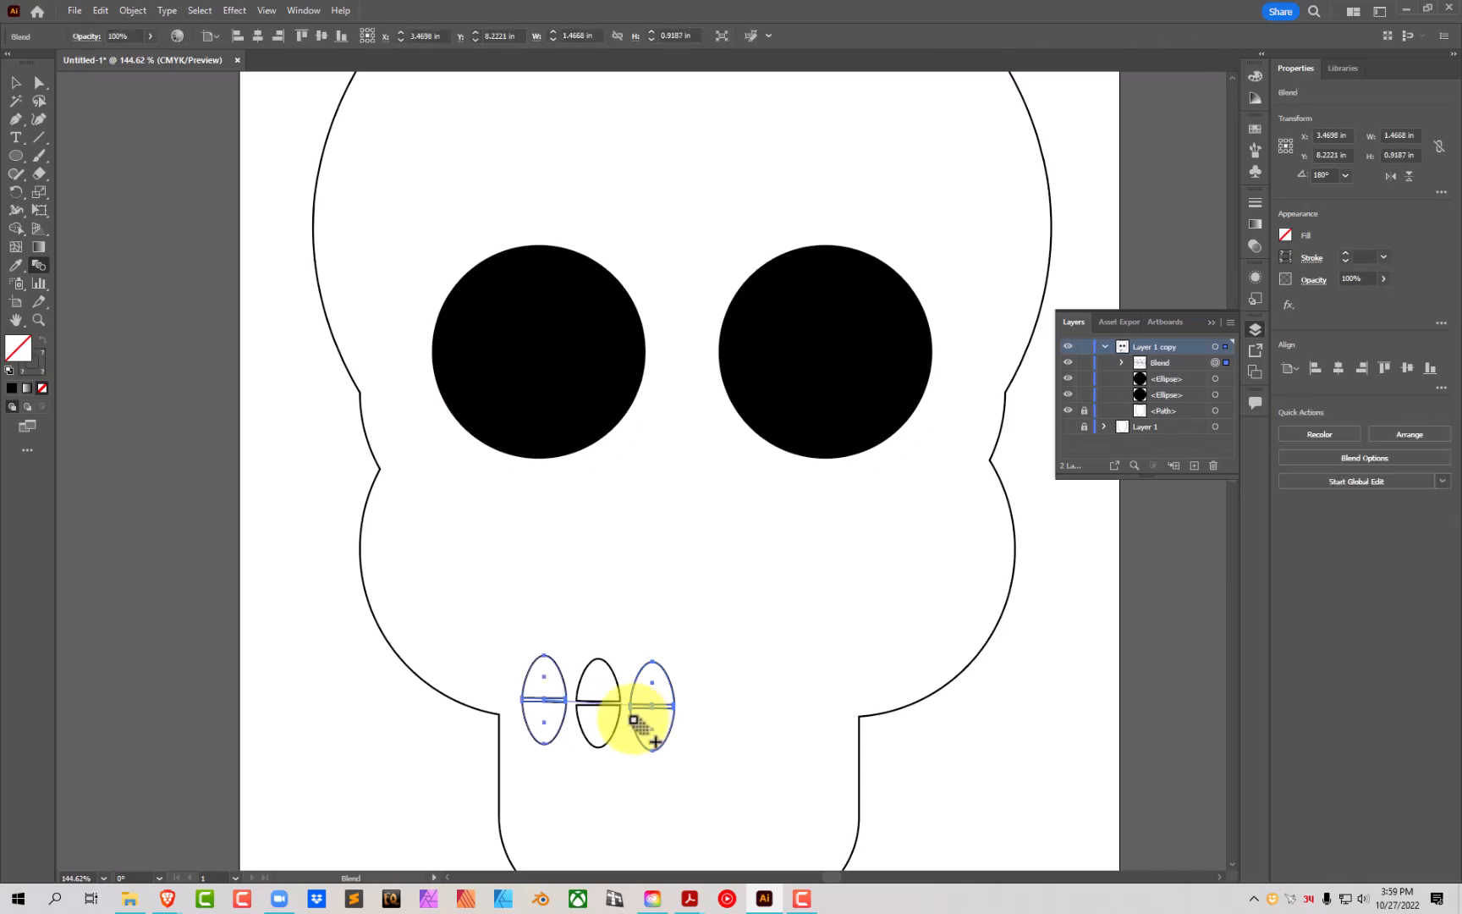
{"action": "left_click", "coordinate": [15, 83]}
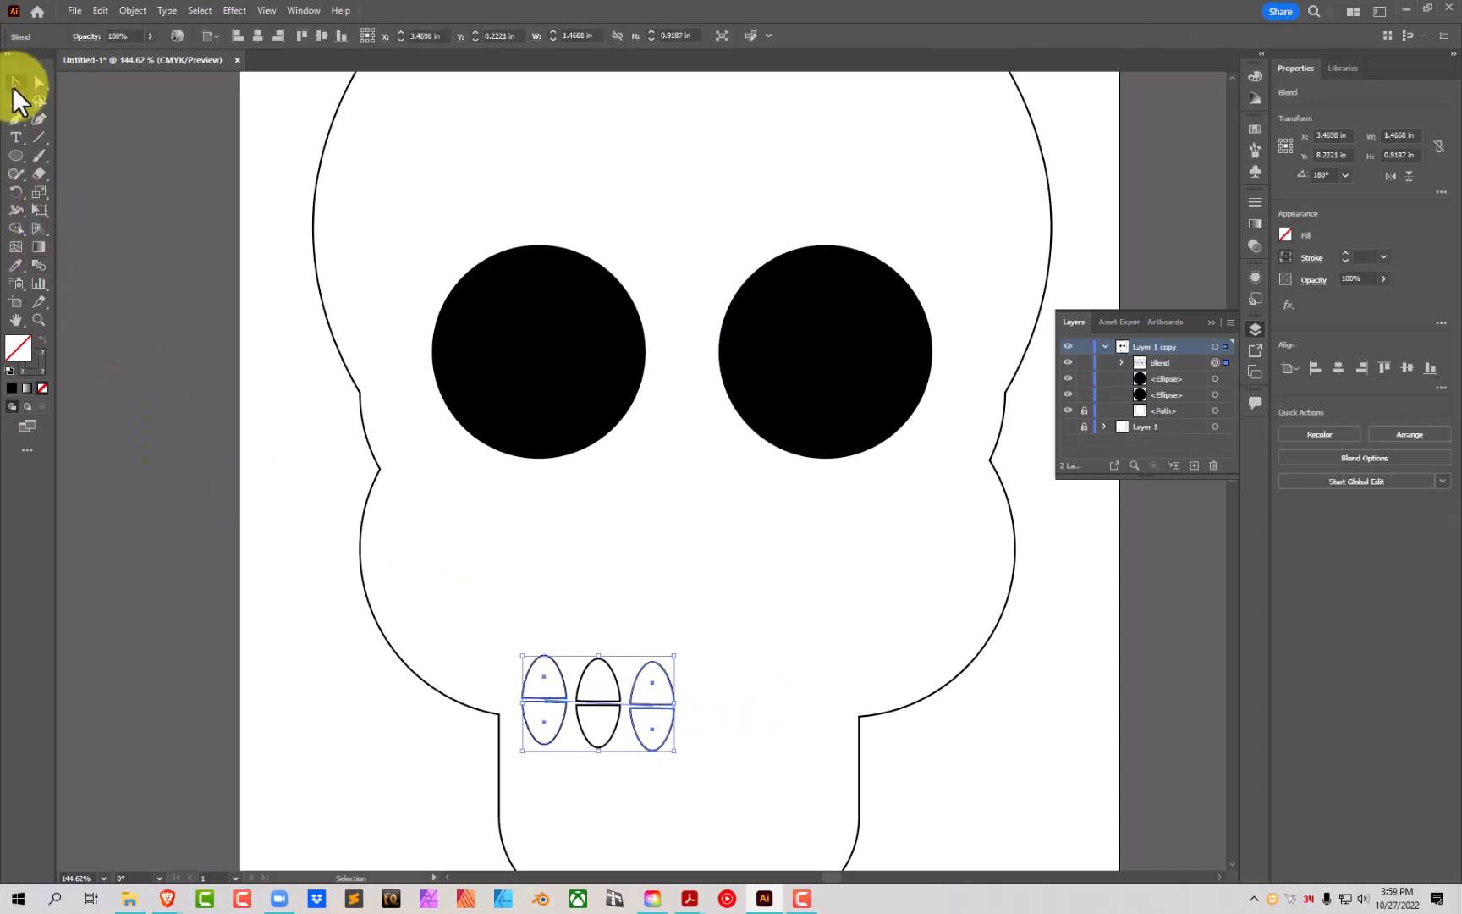
{"action": "left_click", "coordinate": [39, 265]}
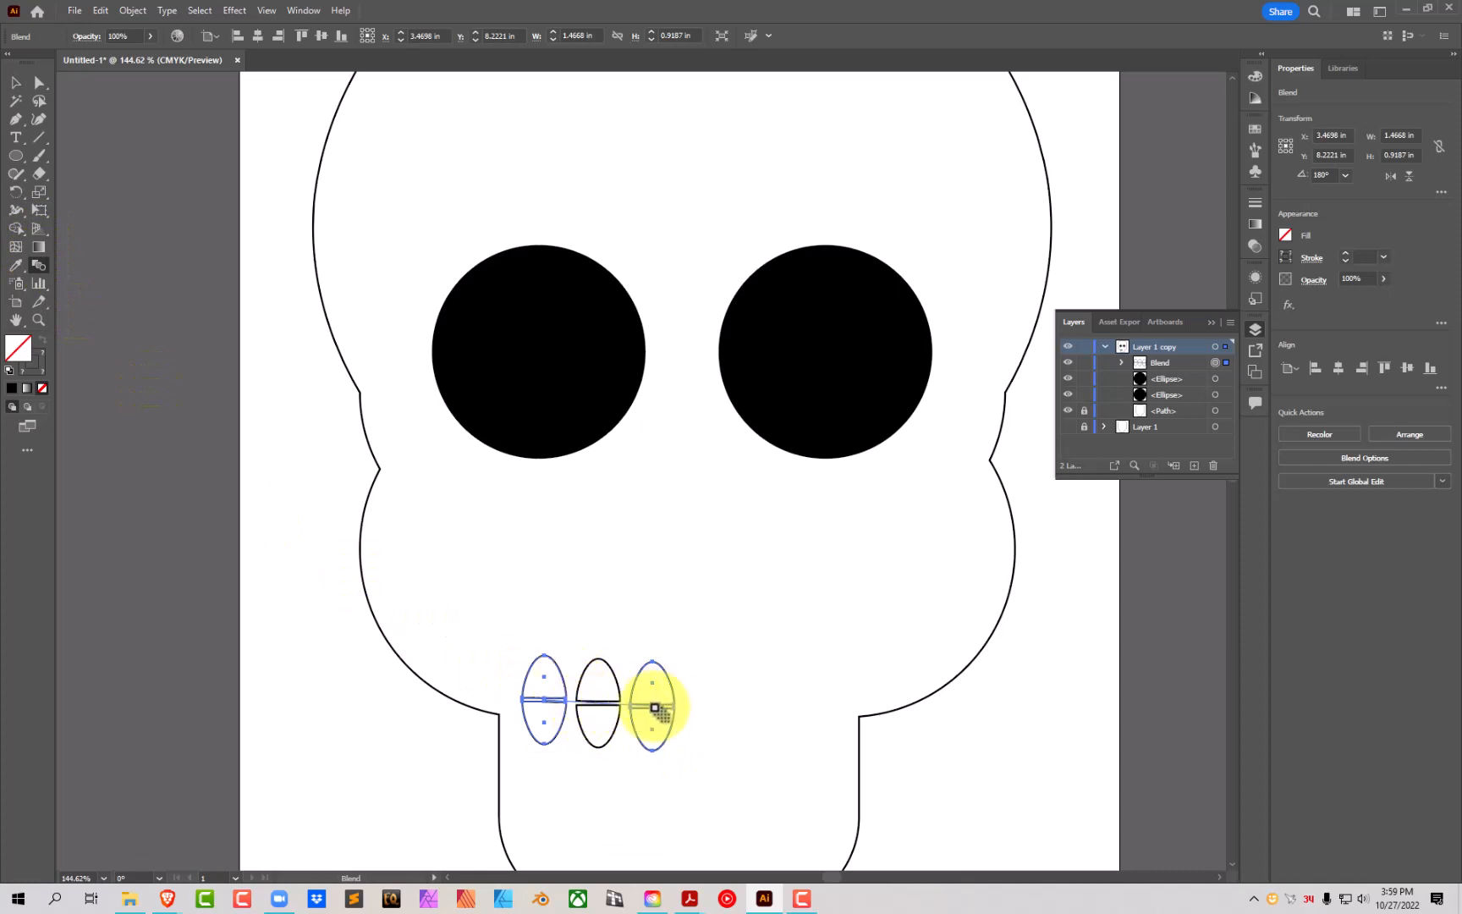
{"action": "left_click", "coordinate": [15, 82]}
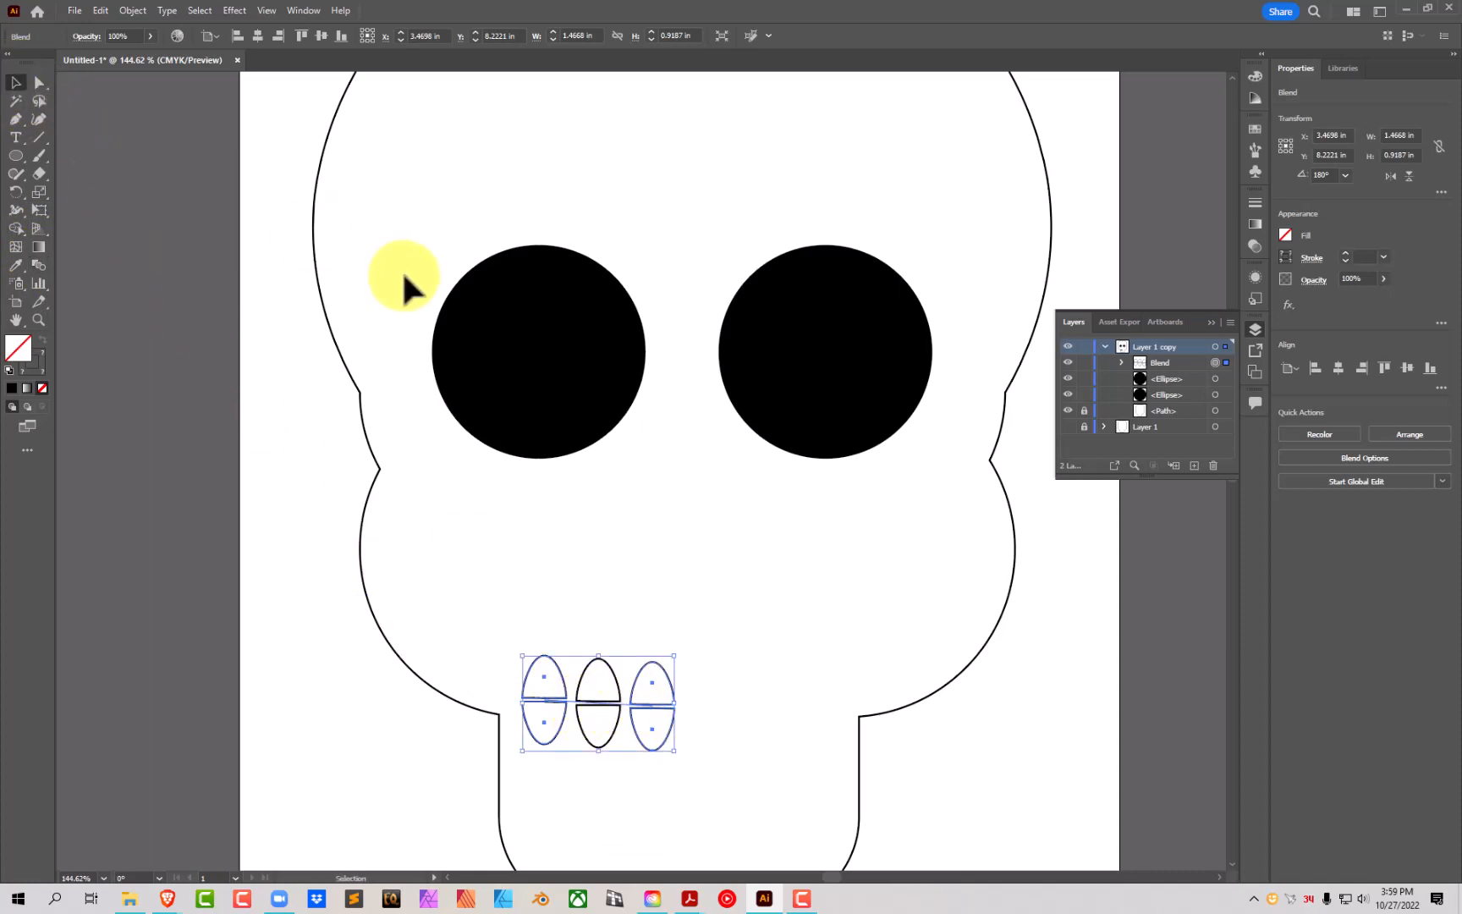
{"action": "key", "text": "ctrl+alt+shift+b"}
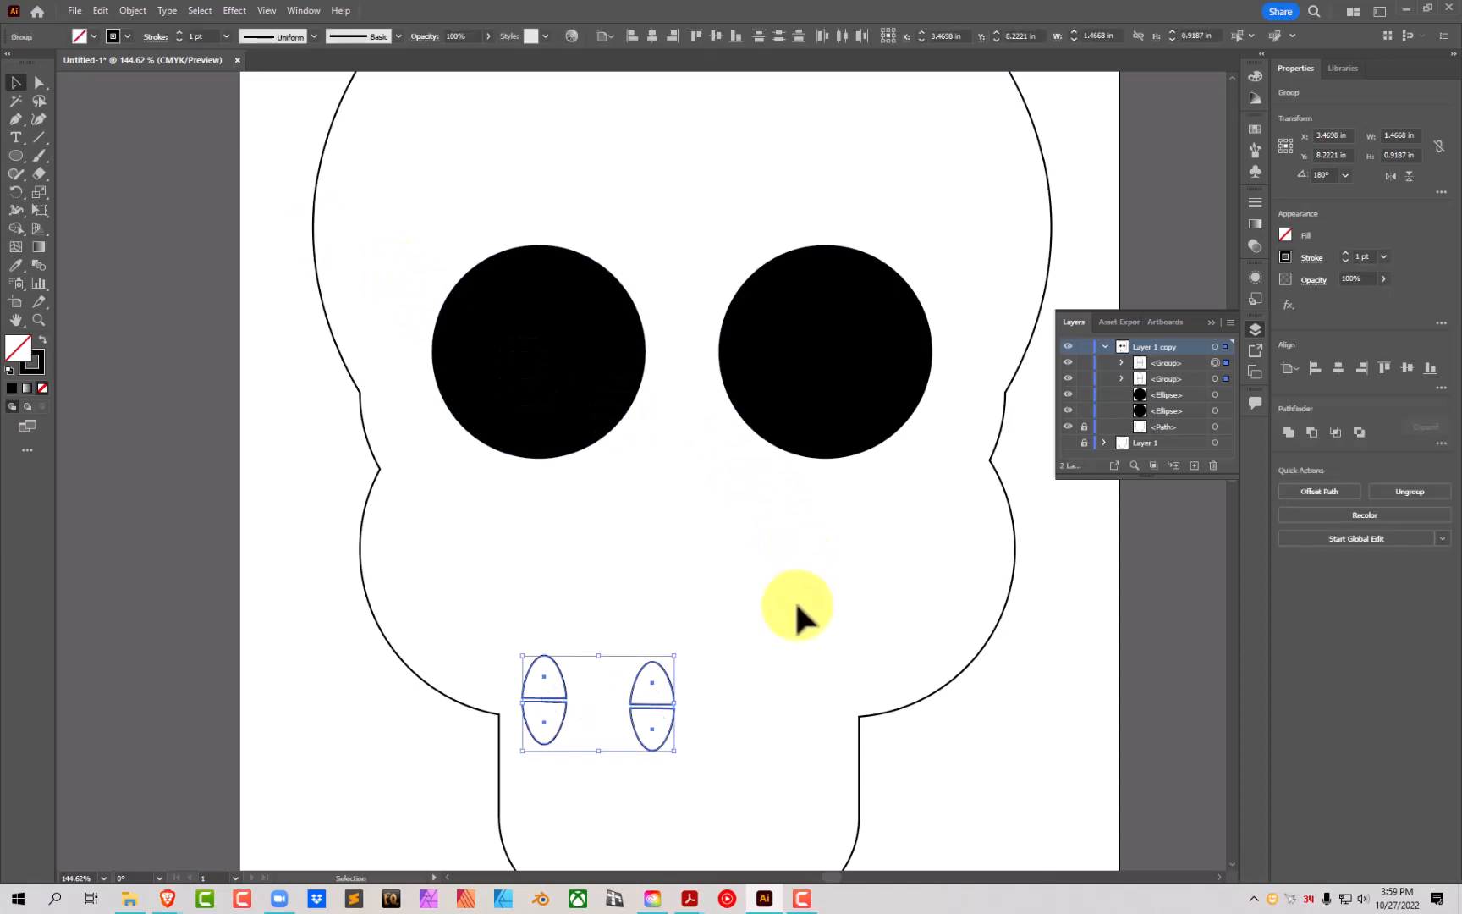
Step: Enlarge the right tooth pair to about 0.48 × 1.15 in and level its top with the left pair
{"action": "left_click", "coordinate": [732, 663]}
{"action": "left_click", "coordinate": [665, 697]}
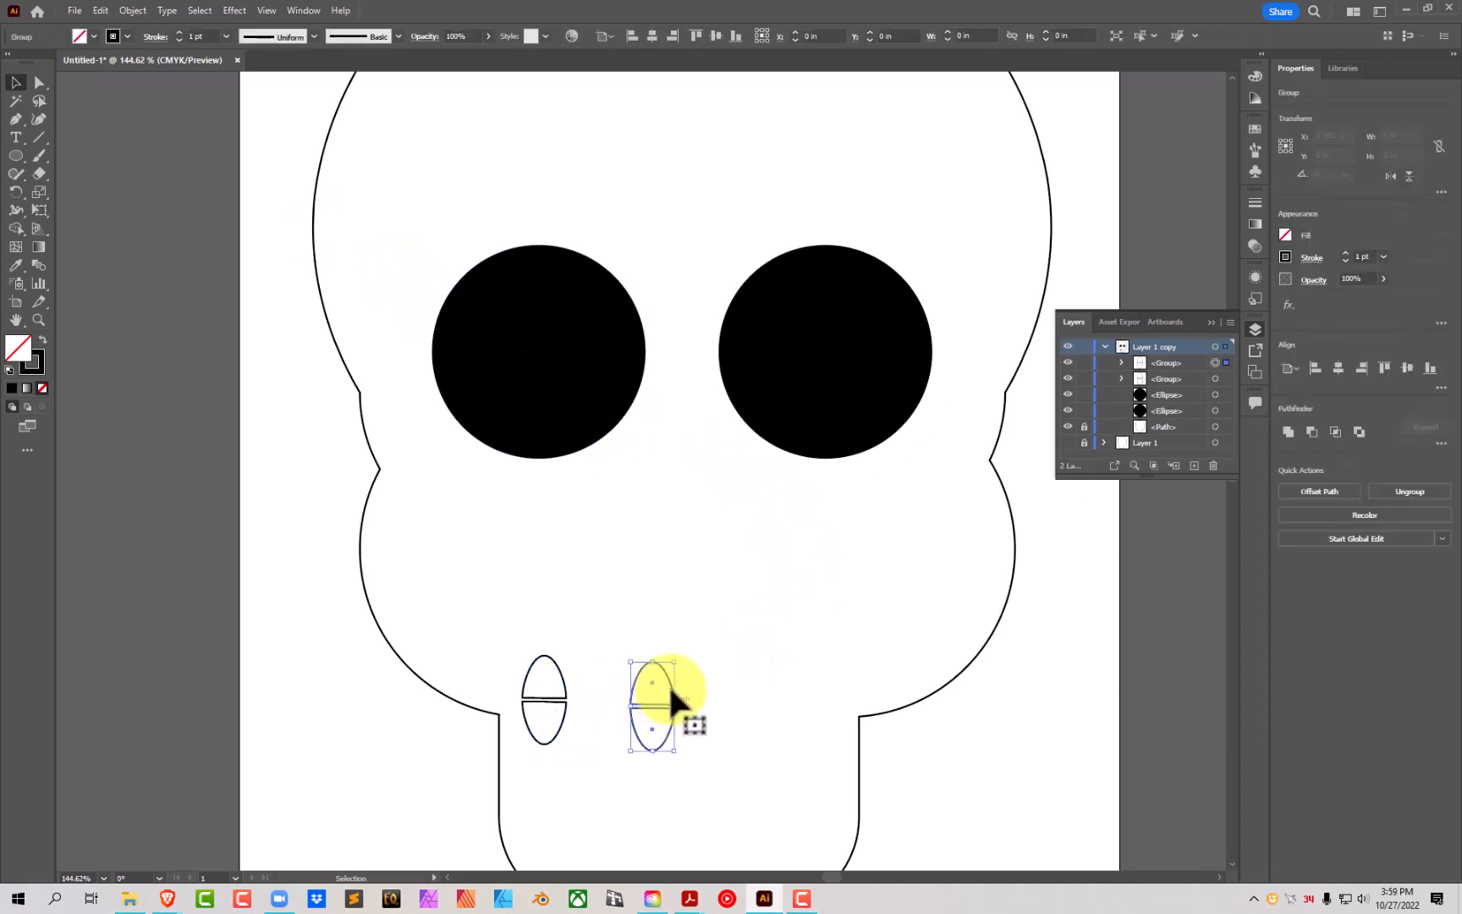
{"action": "left_click_drag", "start_coordinate": [675, 662], "coordinate": [680, 639]}
{"action": "left_click_drag", "start_coordinate": [621, 706], "coordinate": [633, 706]}
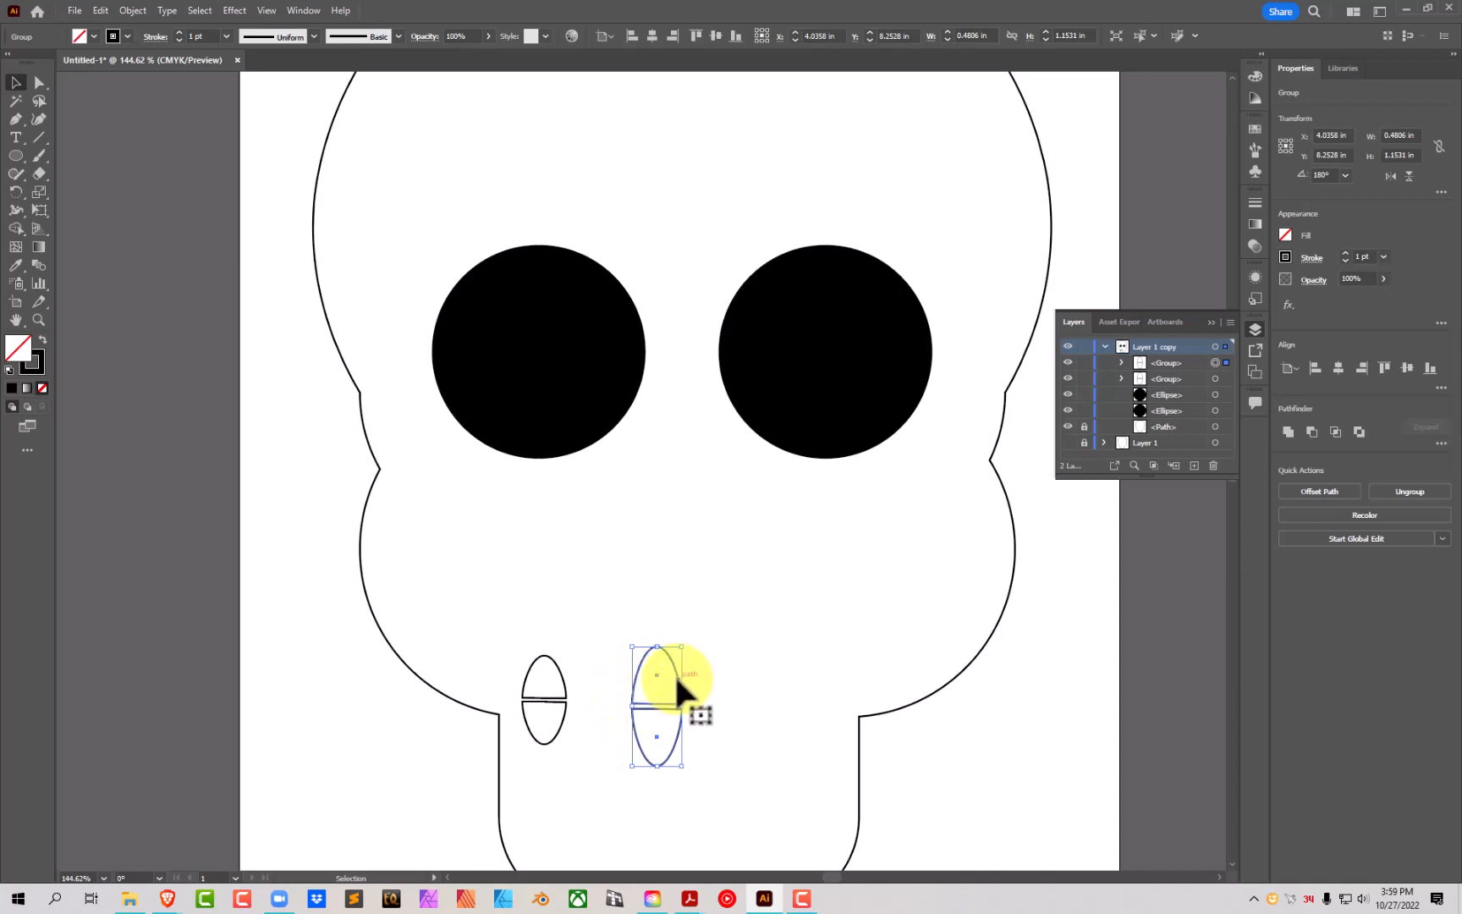
{"action": "left_click", "coordinate": [671, 677]}
{"action": "left_click_drag", "start_coordinate": [678, 677], "coordinate": [674, 683]}
Step: Scale both tooth pairs down together to about 1.25 × 0.93 in overall and place them near the jaw's left side
{"action": "left_click", "coordinate": [559, 677], "text": "shift"}
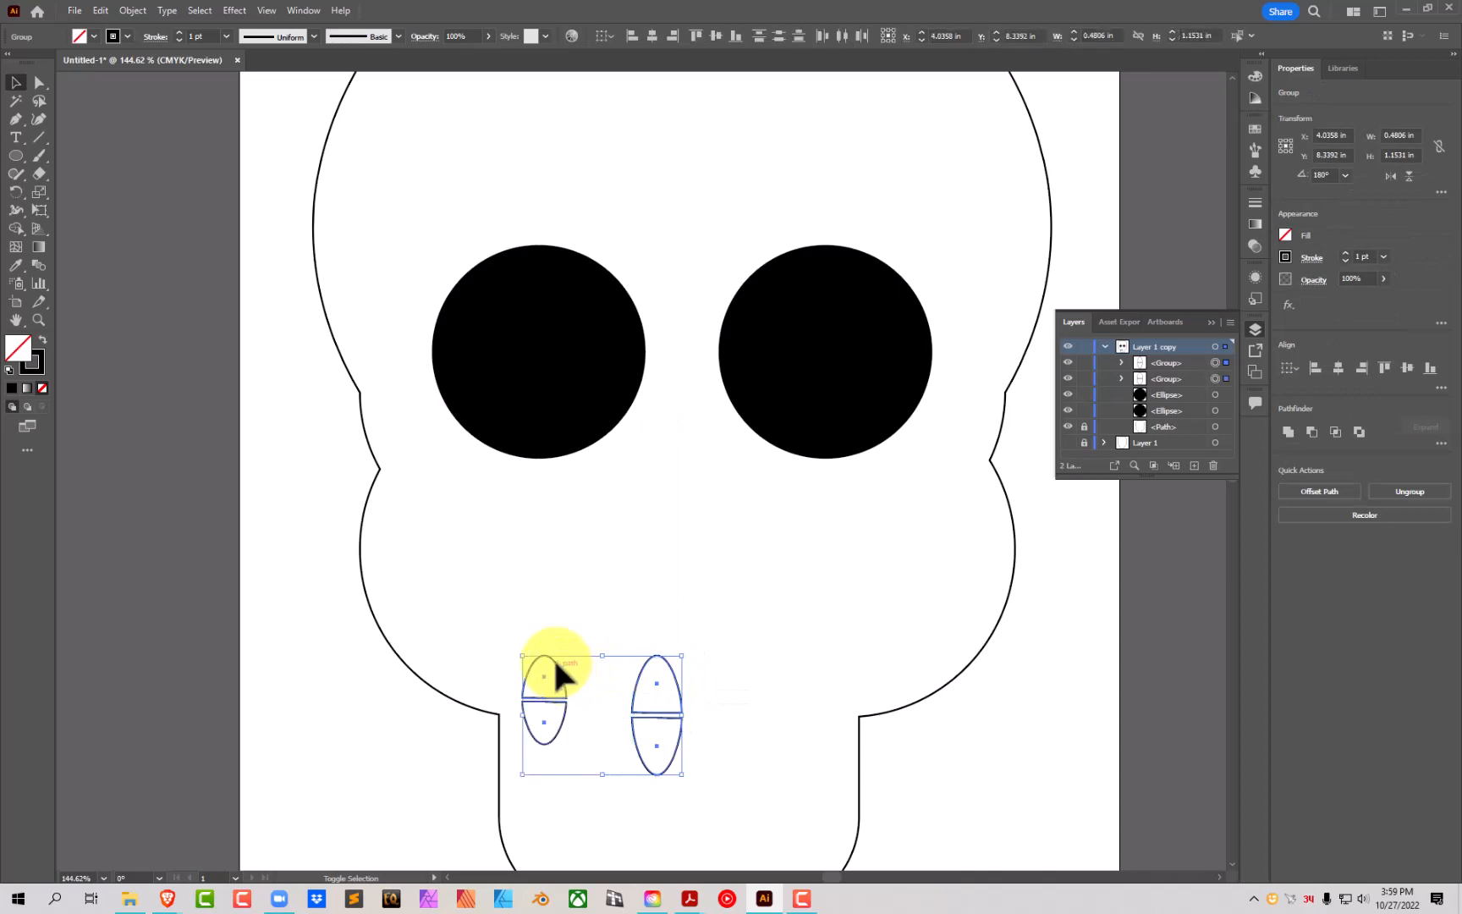
{"action": "left_click_drag", "start_coordinate": [522, 656], "coordinate": [553, 677]}
{"action": "mouse_move", "coordinate": [670, 693]}
{"action": "left_mouse_down"}
{"action": "mouse_move", "coordinate": [658, 679]}
{"action": "mouse_move", "coordinate": [653, 691]}
{"action": "left_mouse_up"}
{"action": "left_click", "coordinate": [706, 680]}
Step: Blend the smaller left tooth pair into the larger right pair
{"action": "left_click", "coordinate": [561, 699]}
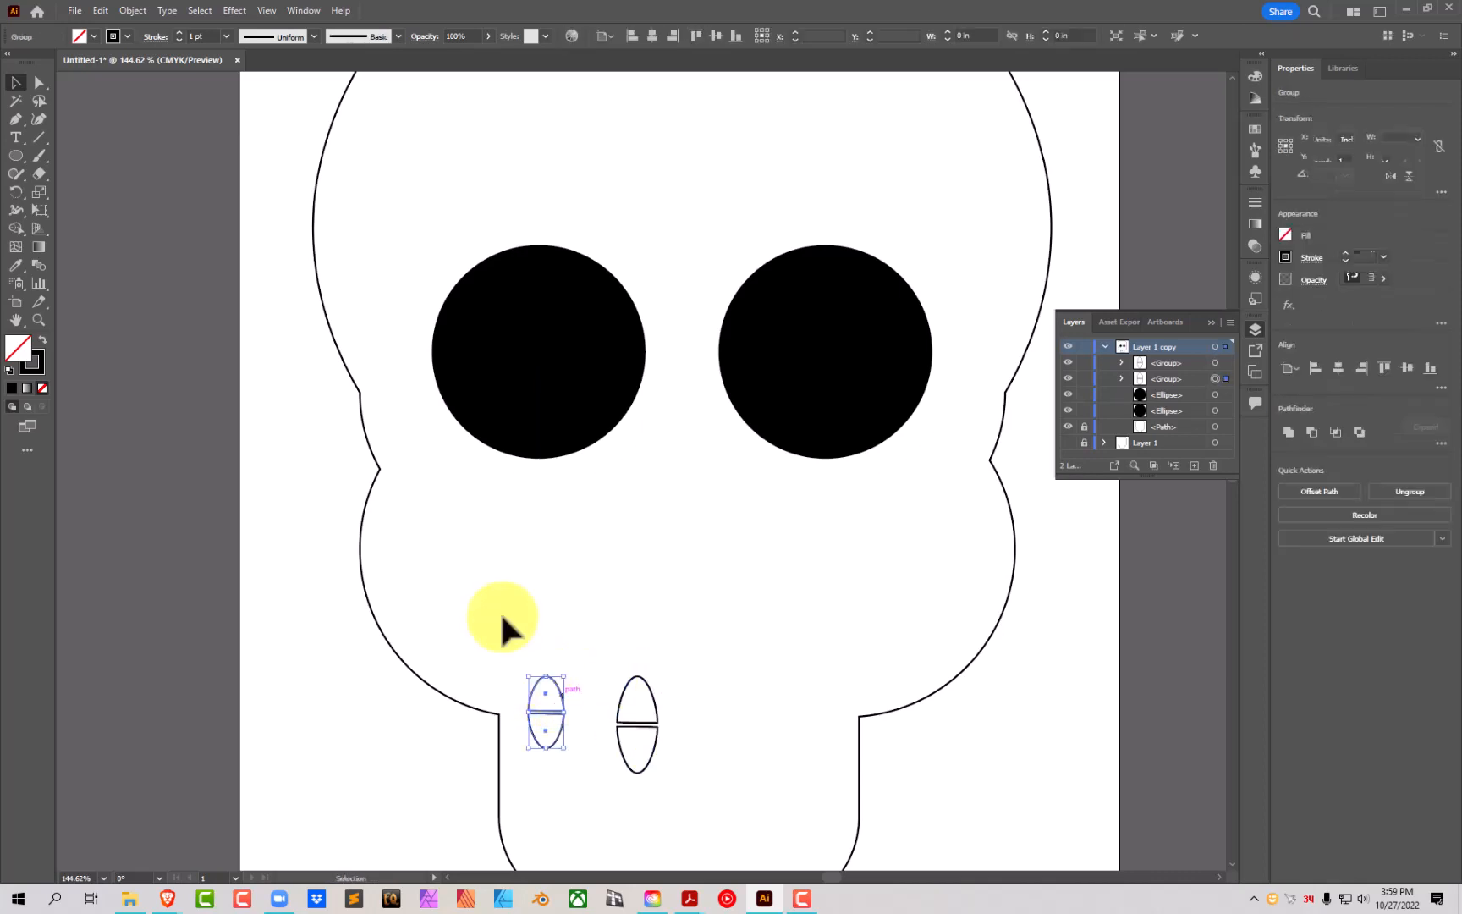
{"action": "left_click", "coordinate": [38, 264]}
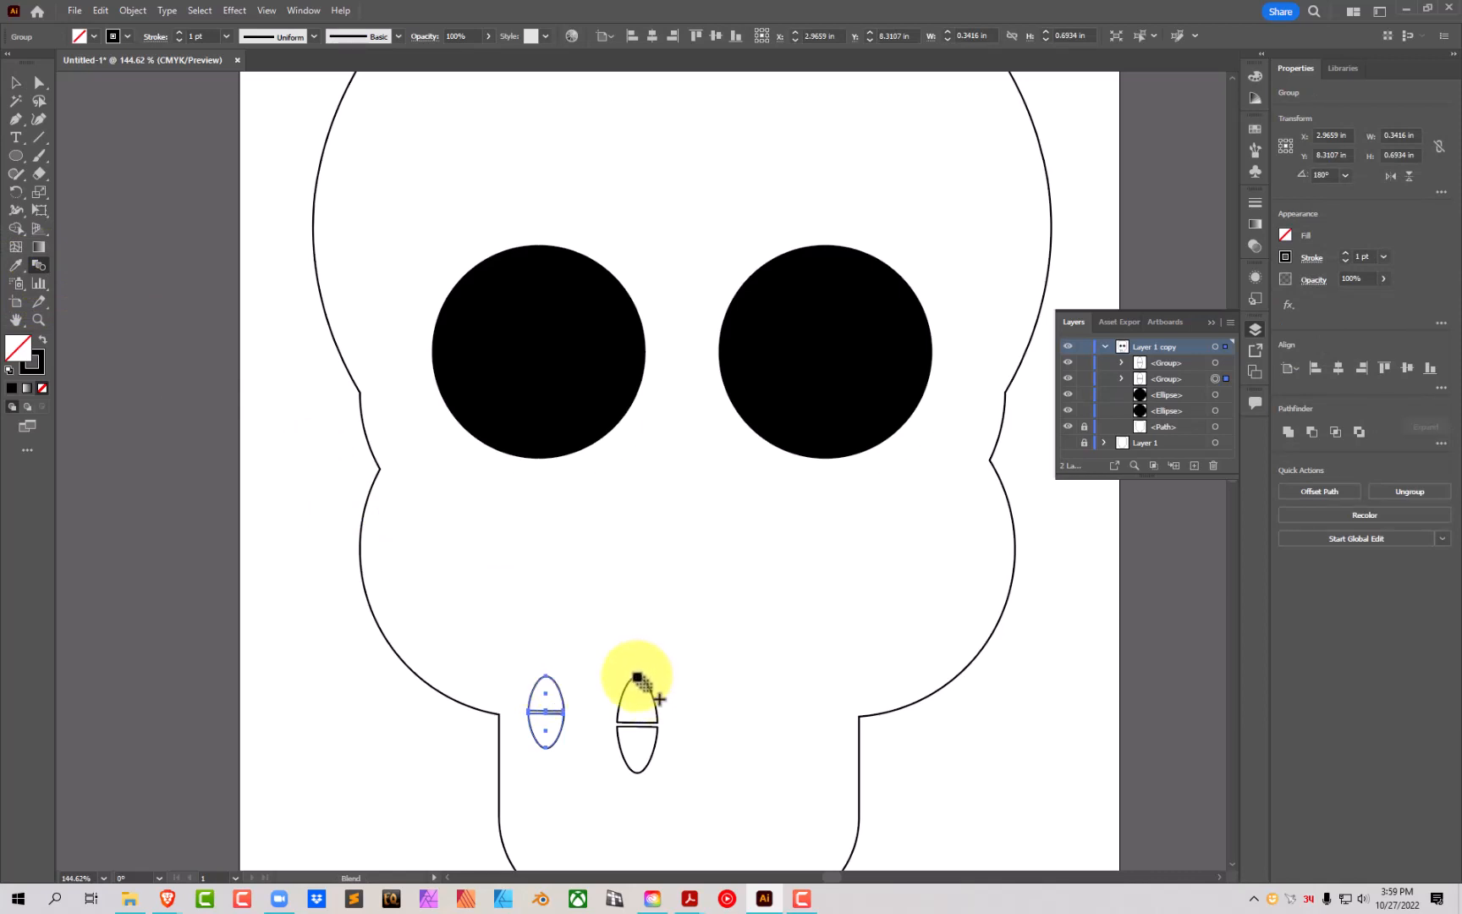
{"action": "left_click", "coordinate": [652, 682]}
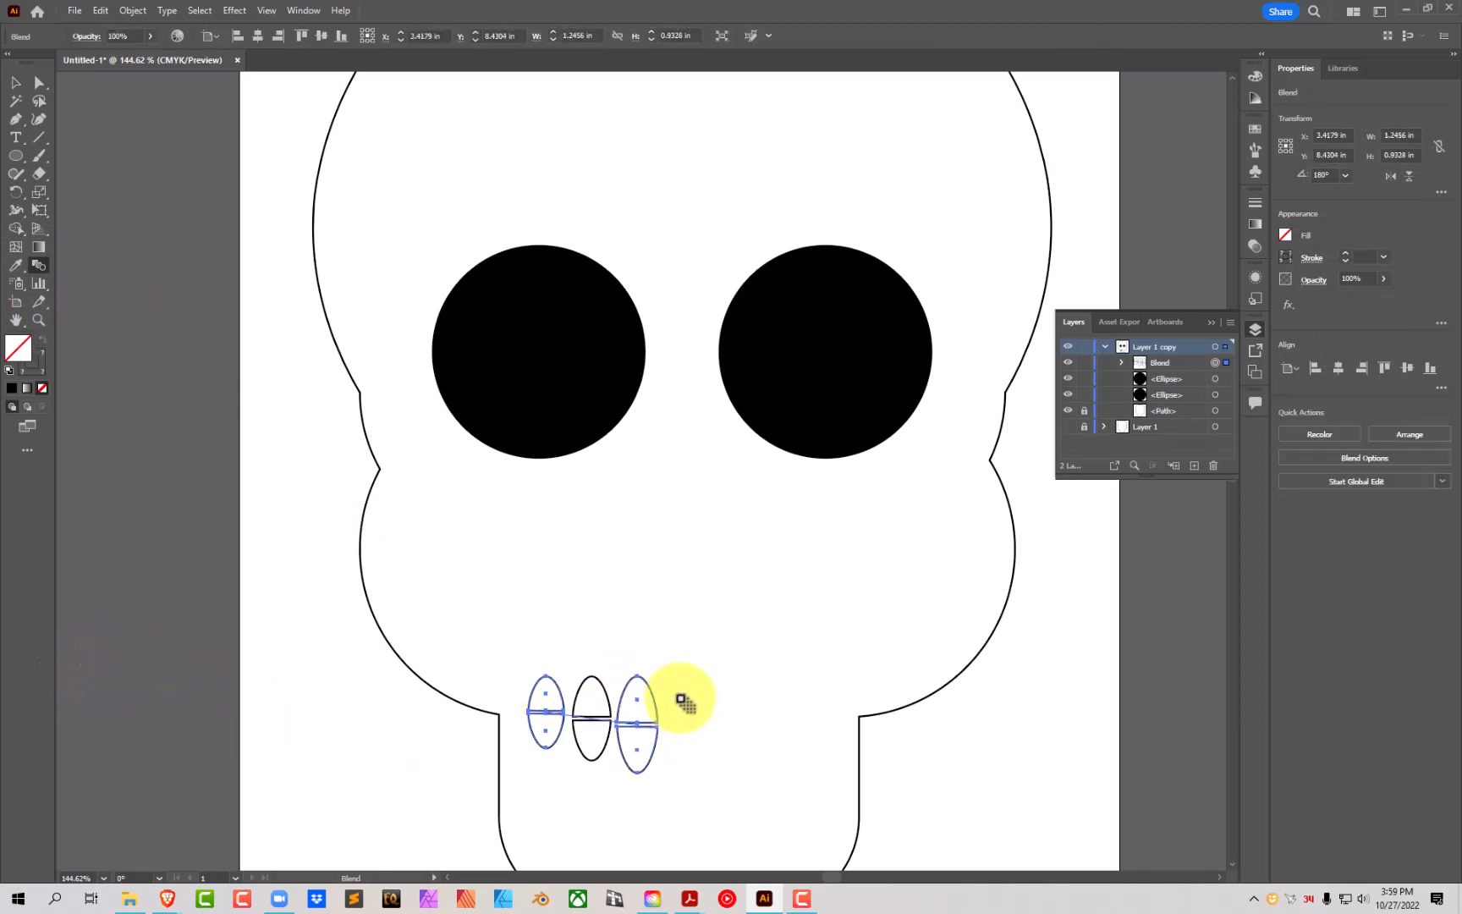
Step: Set the blend spacing to Specified Steps with 2 steps
{"action": "double_click", "coordinate": [38, 265]}
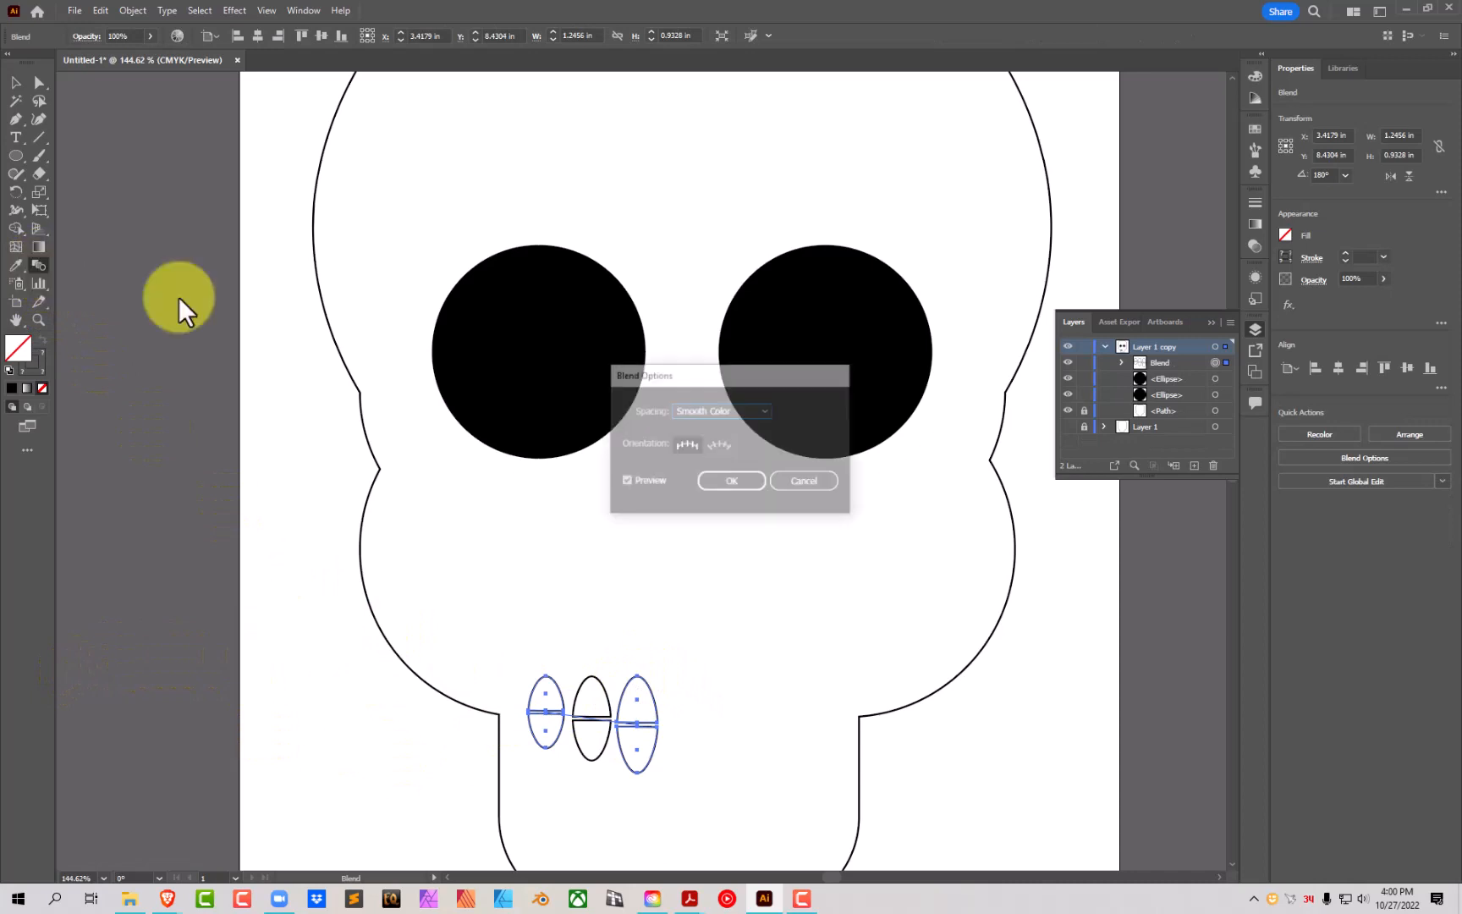
{"action": "left_click", "coordinate": [729, 428]}
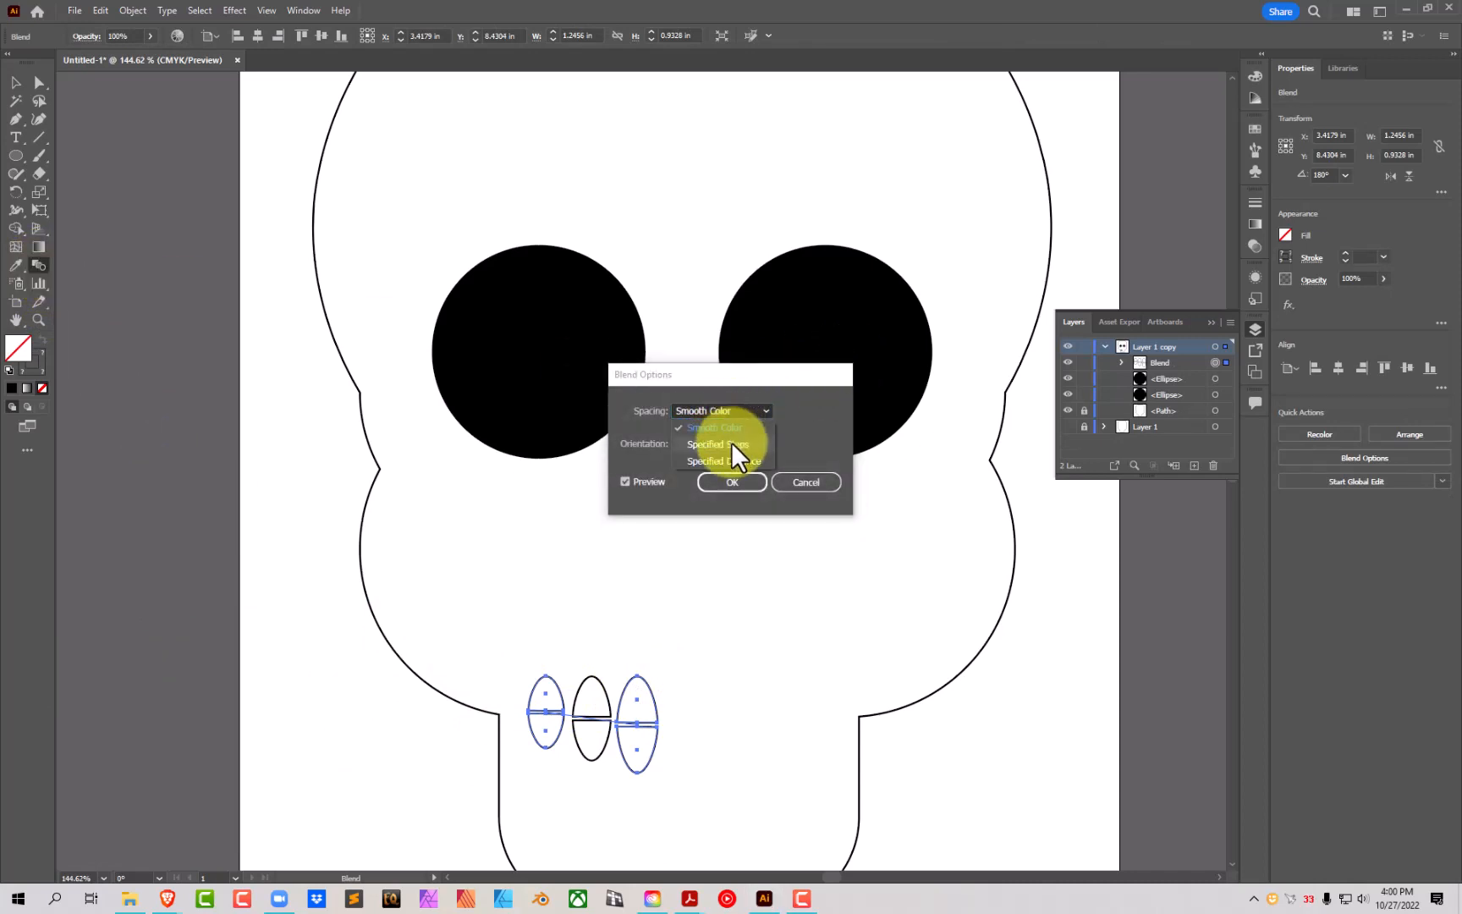
{"action": "left_click", "coordinate": [737, 443]}
{"action": "left_click", "coordinate": [819, 410]}
{"action": "type", "text": "2"}
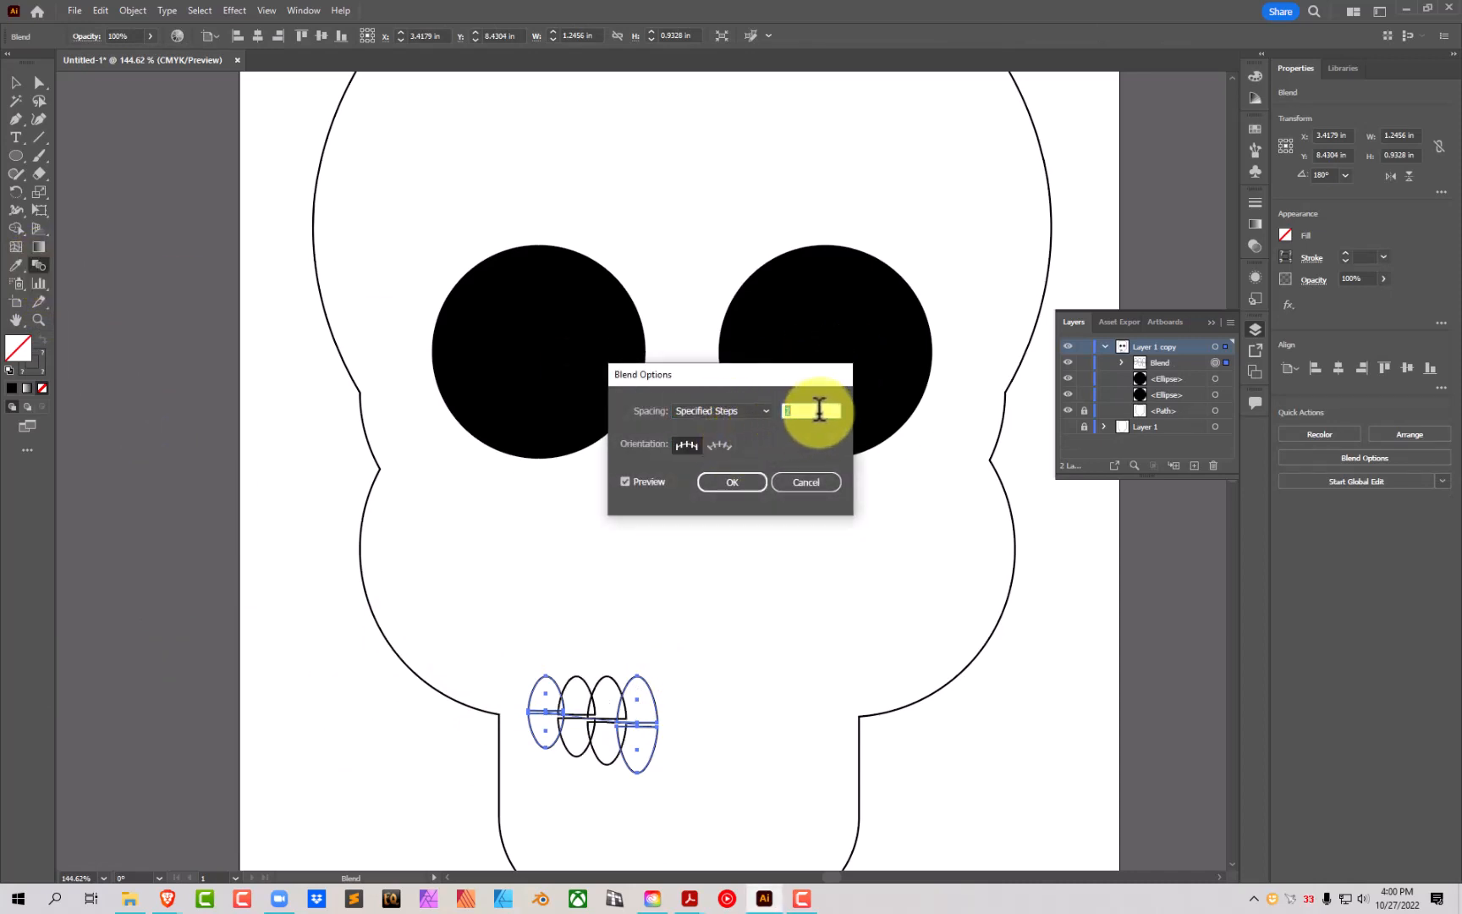
{"action": "left_click", "coordinate": [741, 484]}
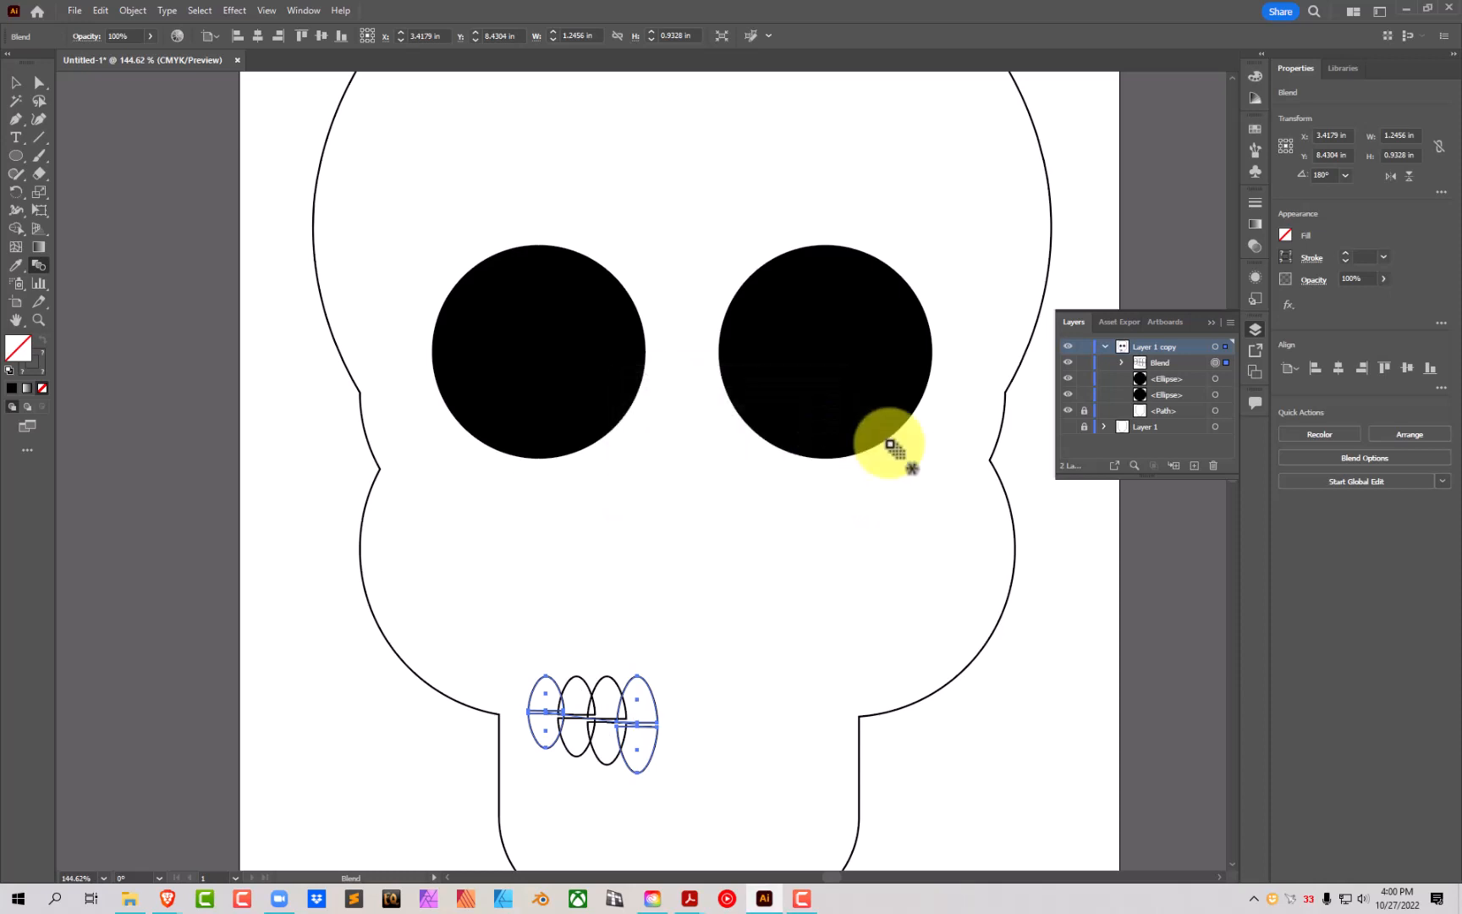
Step: Try moving the blend's rightmost upper tooth up and outward with the Group Selection tool, and undo the moves
{"action": "left_click", "coordinate": [16, 82]}
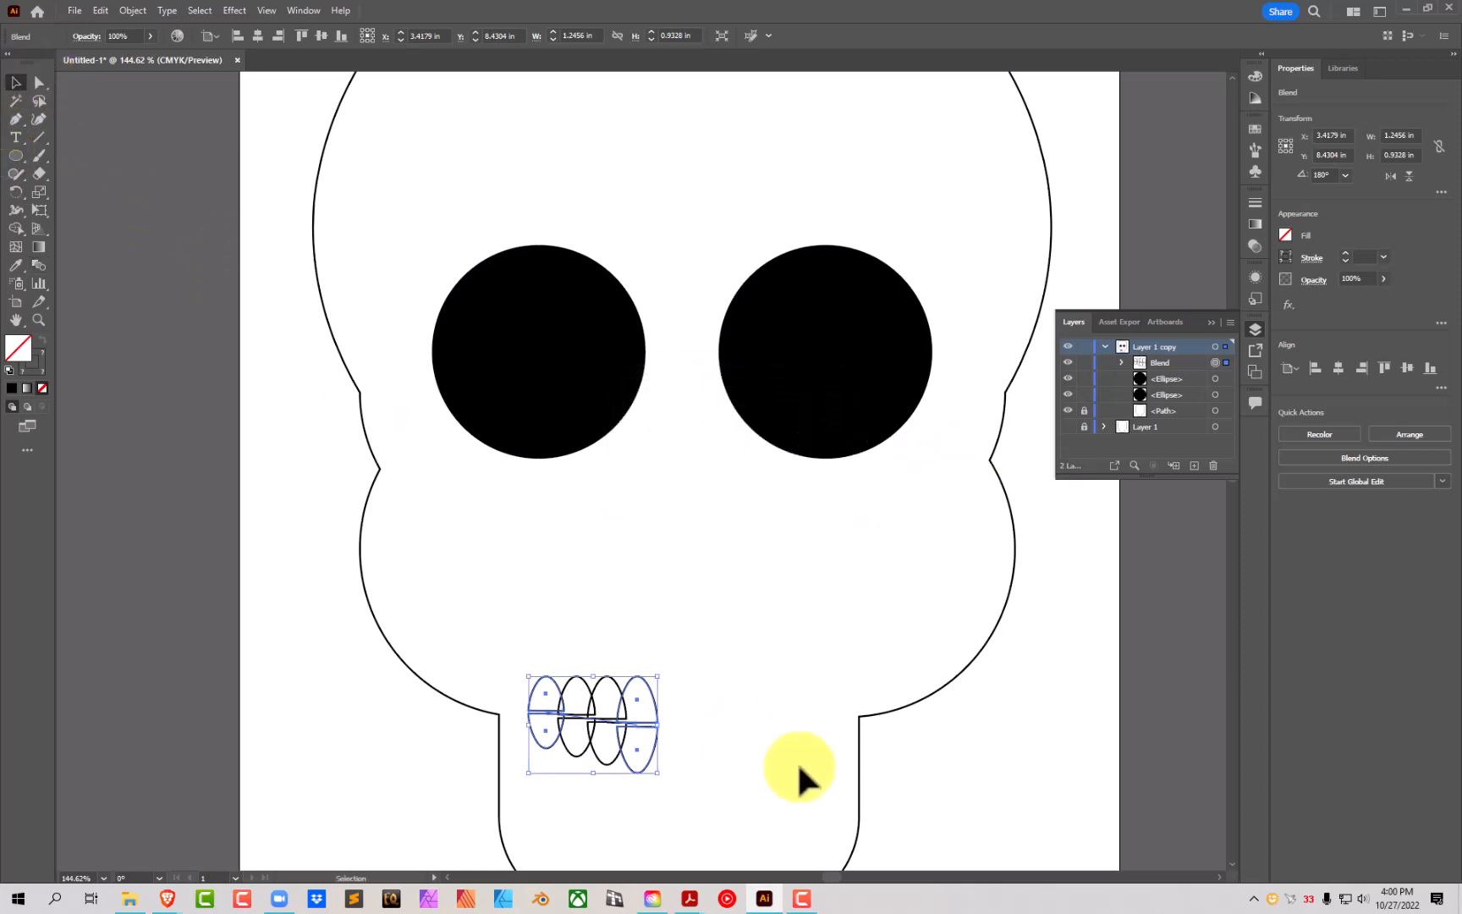
{"action": "left_click", "coordinate": [687, 722]}
{"action": "left_click_drag", "start_coordinate": [662, 714], "coordinate": [656, 711]}
{"action": "left_click", "coordinate": [37, 81]}
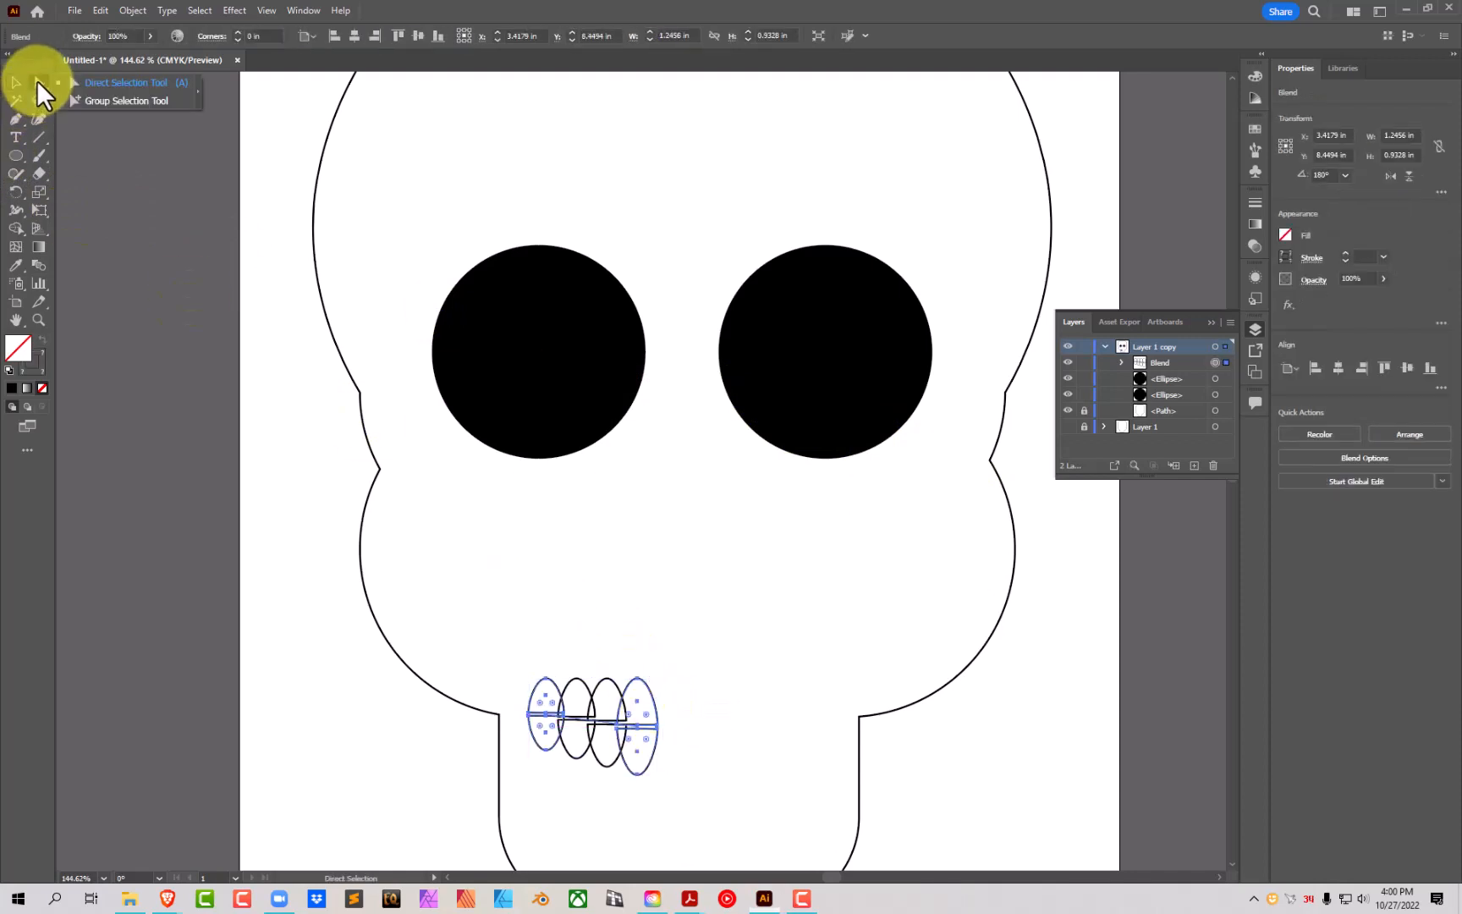
{"action": "left_click", "coordinate": [123, 101]}
{"action": "left_click", "coordinate": [673, 702]}
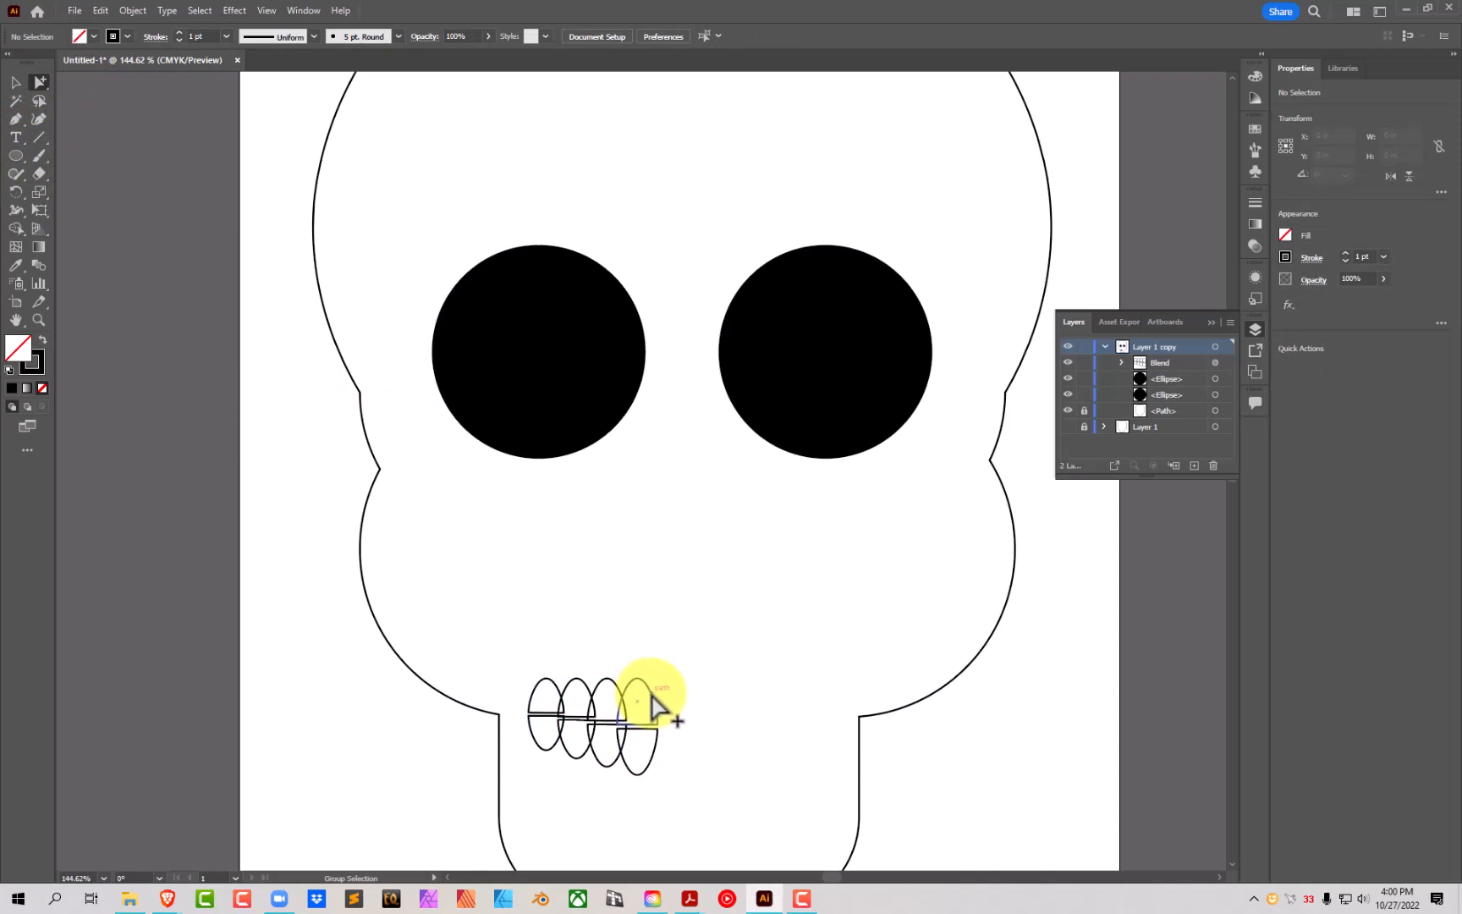
{"action": "left_click_drag", "start_coordinate": [652, 695], "coordinate": [675, 686]}
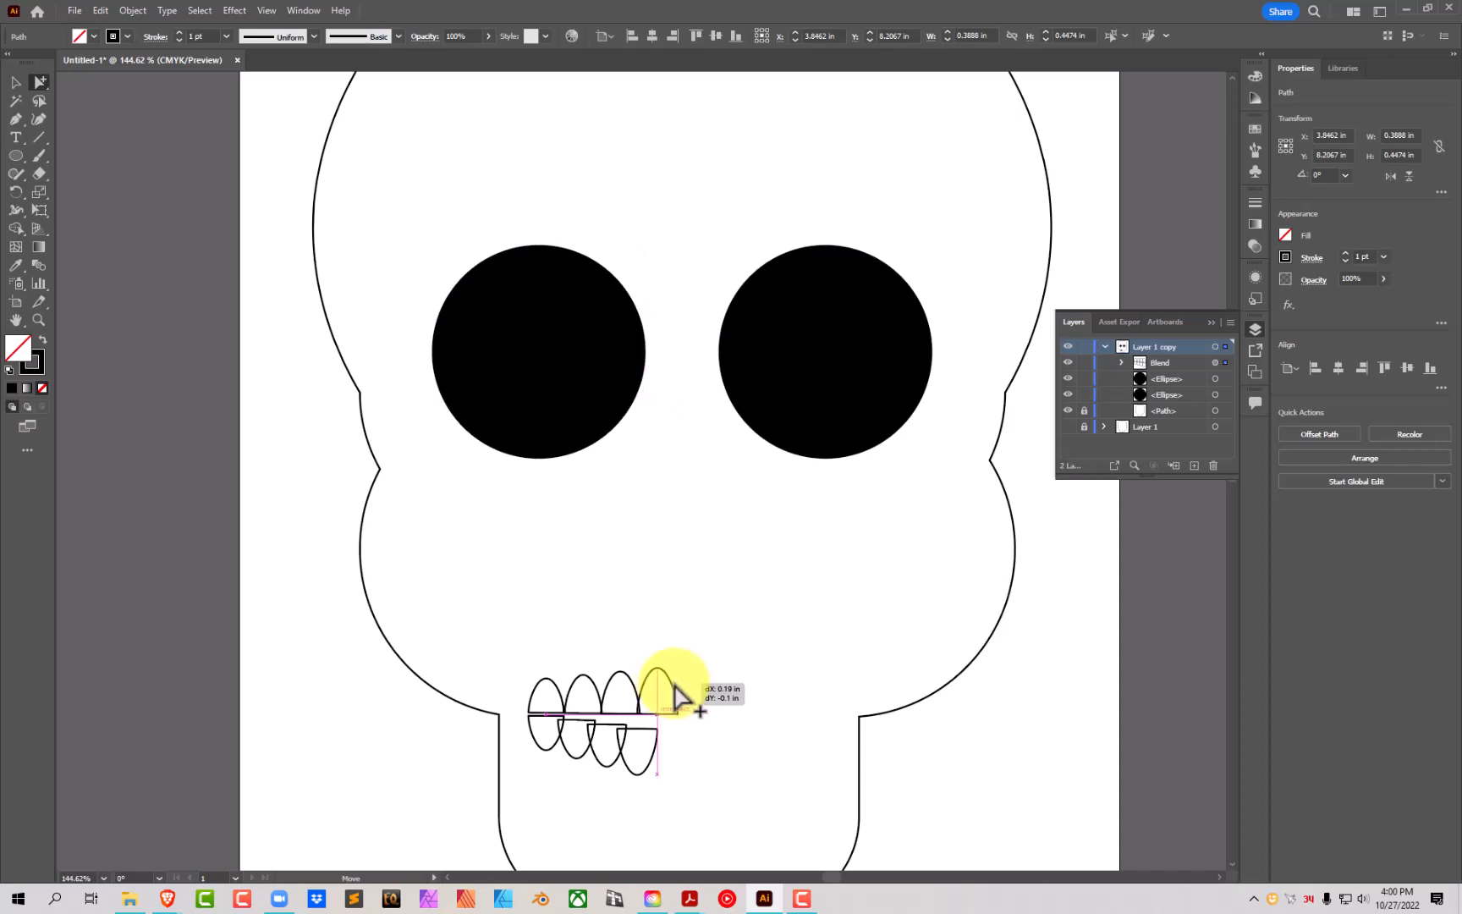
{"action": "left_click_drag", "start_coordinate": [675, 687], "coordinate": [677, 687]}
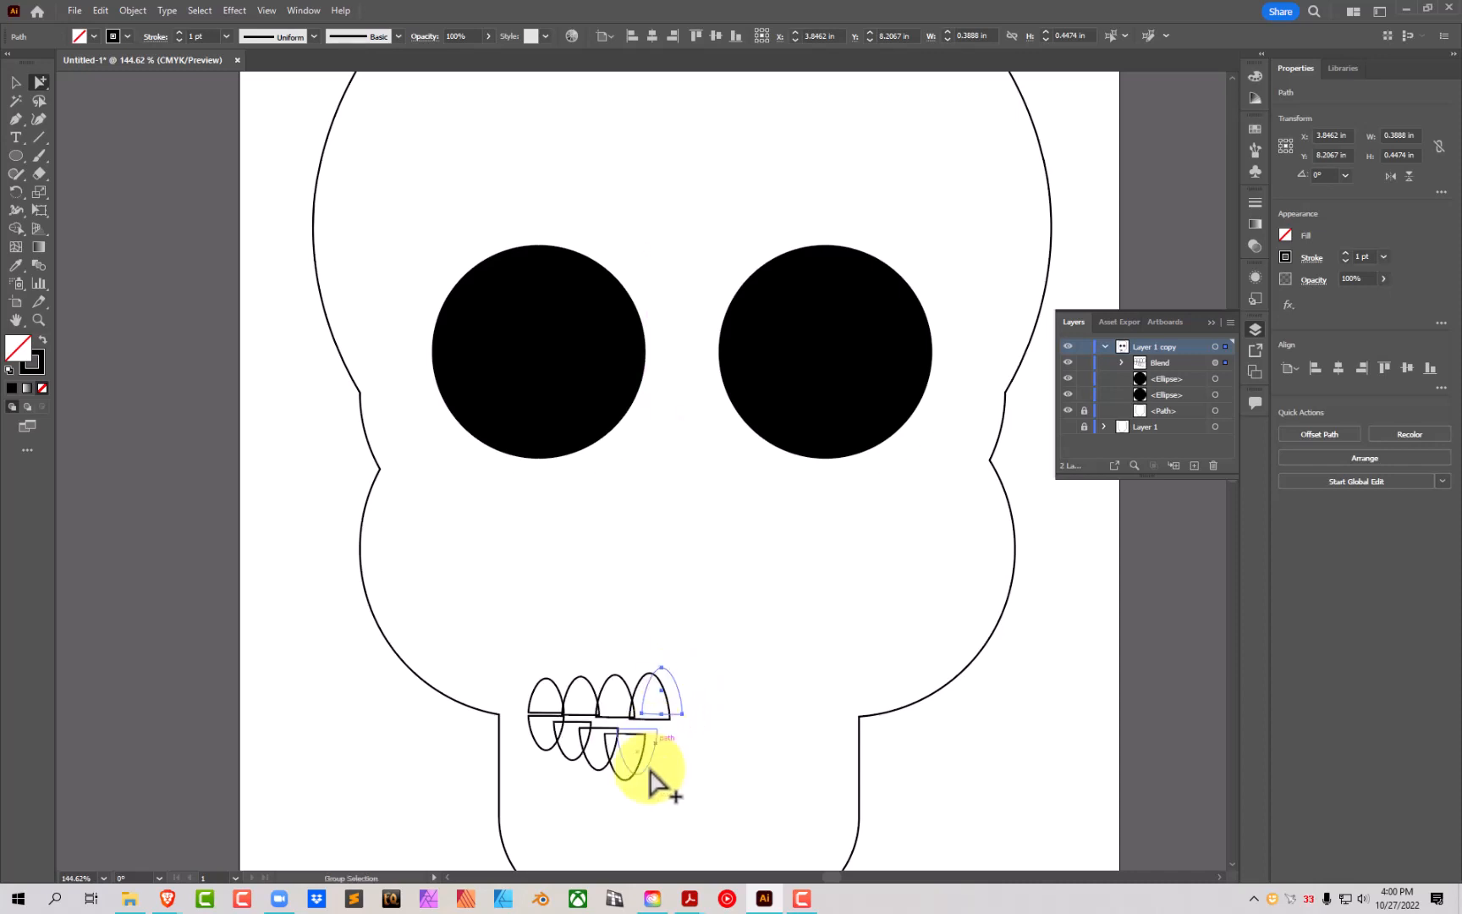
{"action": "key", "text": "ctrl+z"}
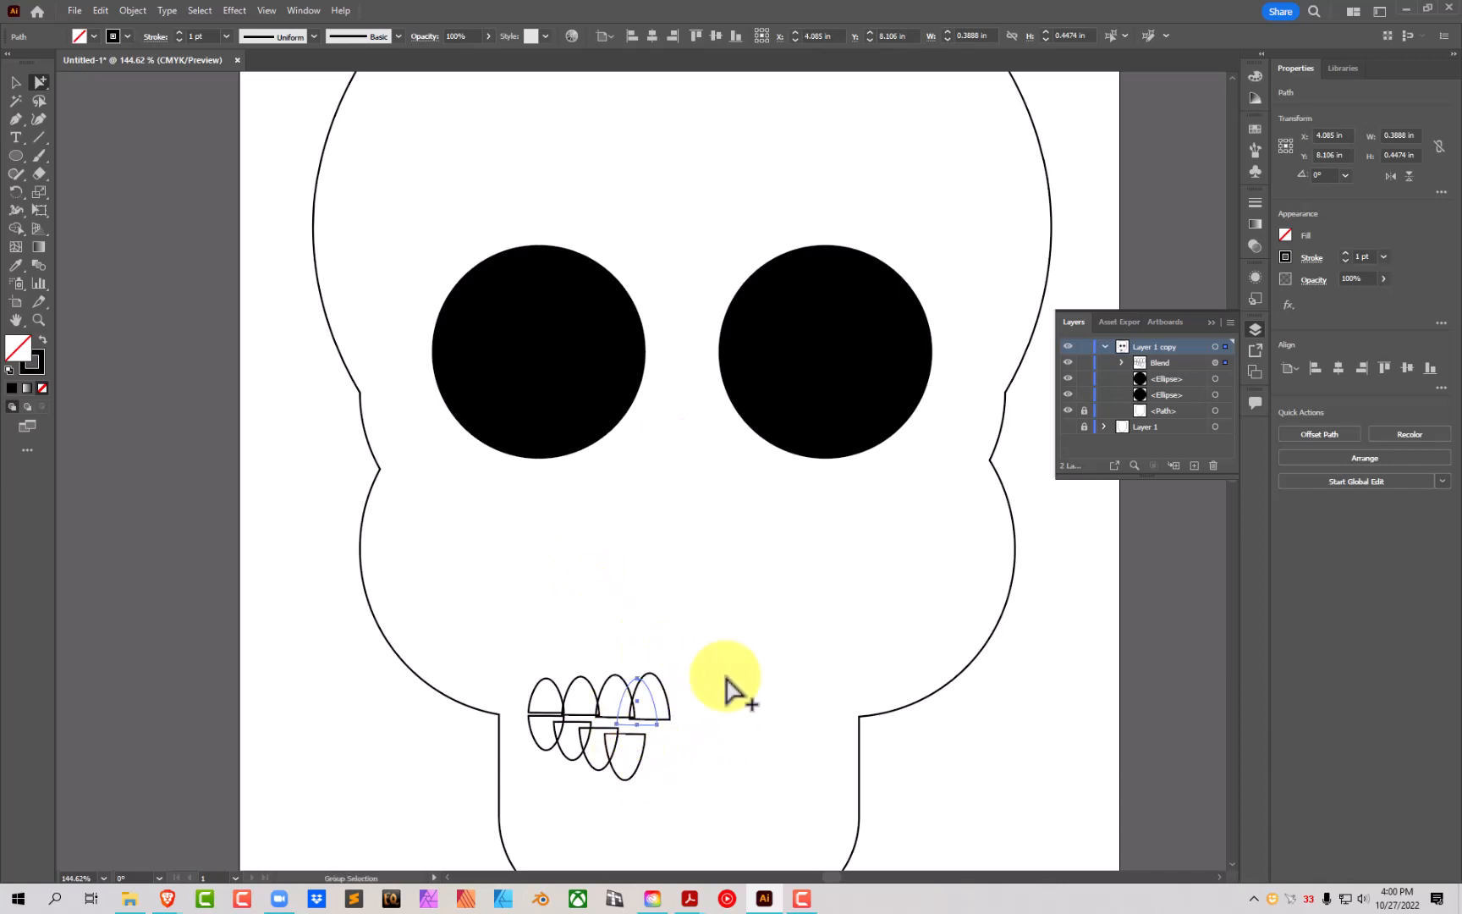
{"action": "key", "text": "ctrl+z"}
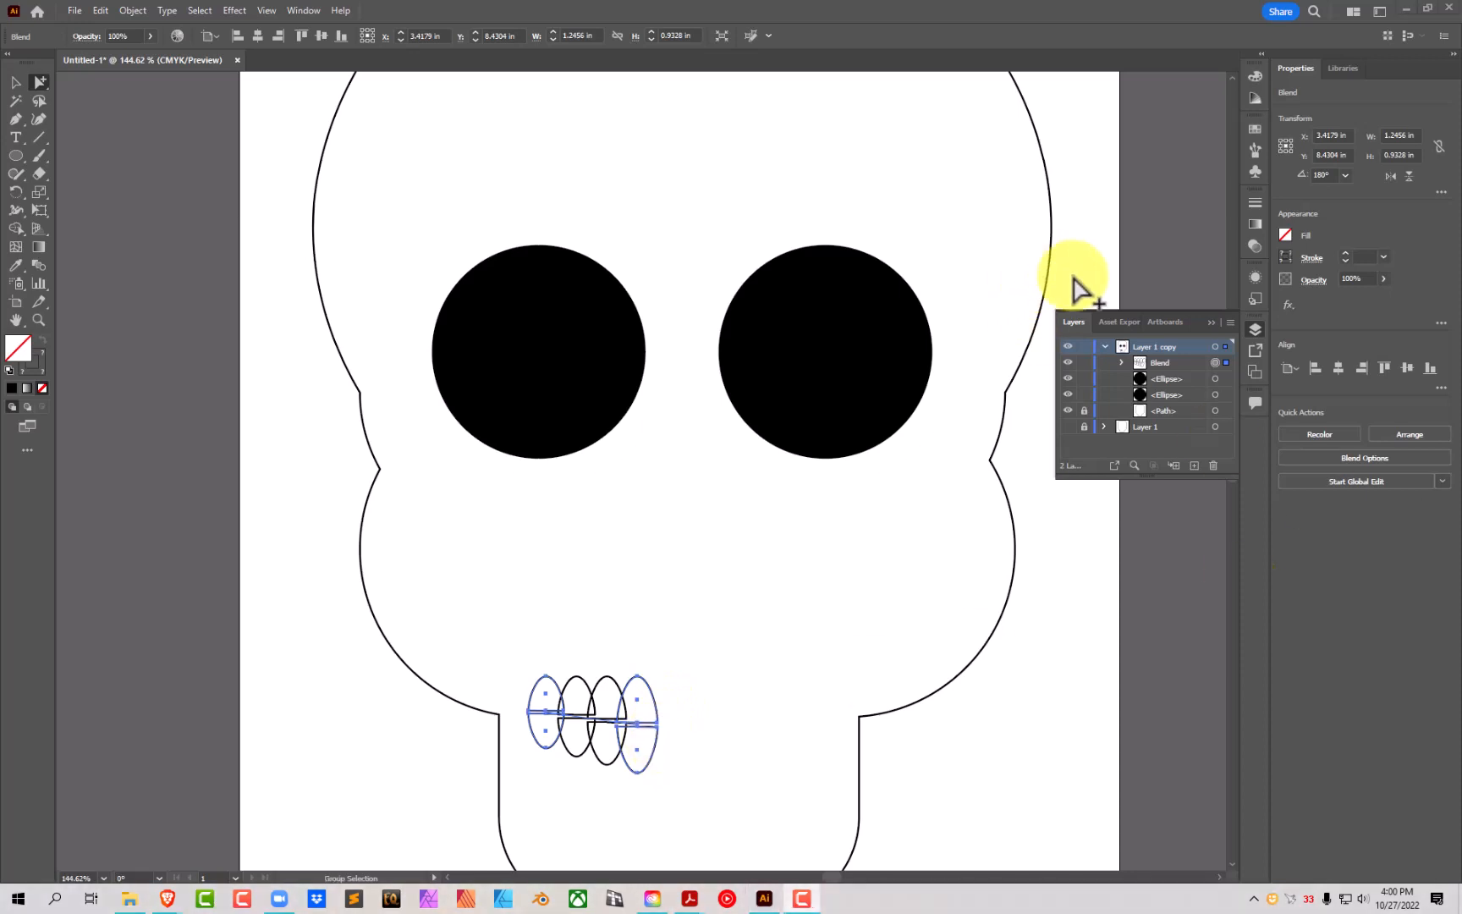
Step: Expand the blend in the layers, try shifting its rightmost tooth pair up and to the right, and undo the move
{"action": "left_click", "coordinate": [1121, 363]}
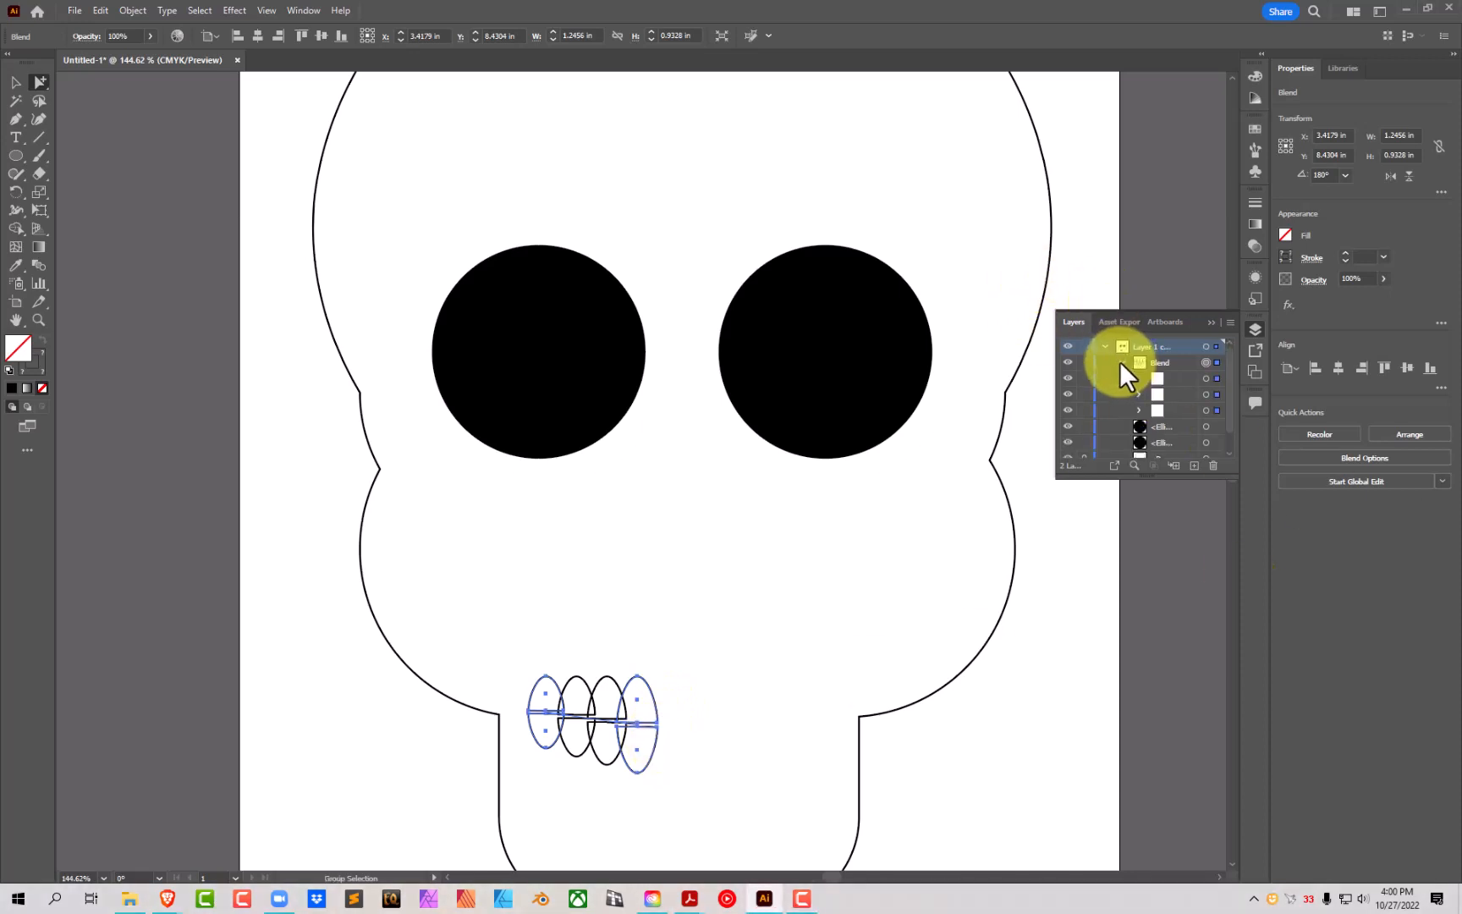
{"action": "left_click", "coordinate": [1208, 394]}
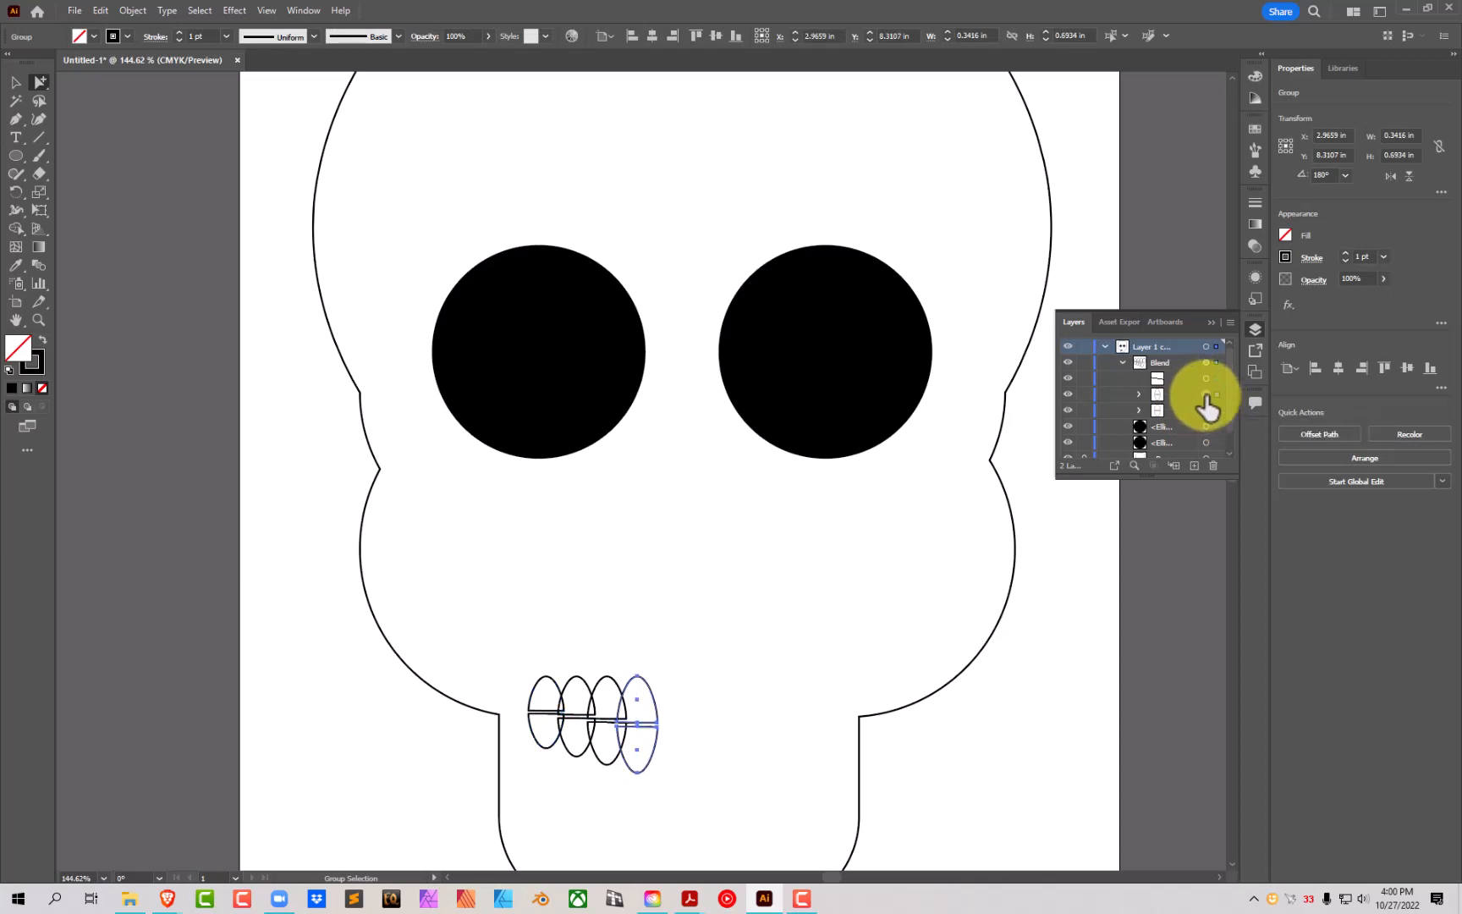
{"action": "left_click", "coordinate": [653, 704]}
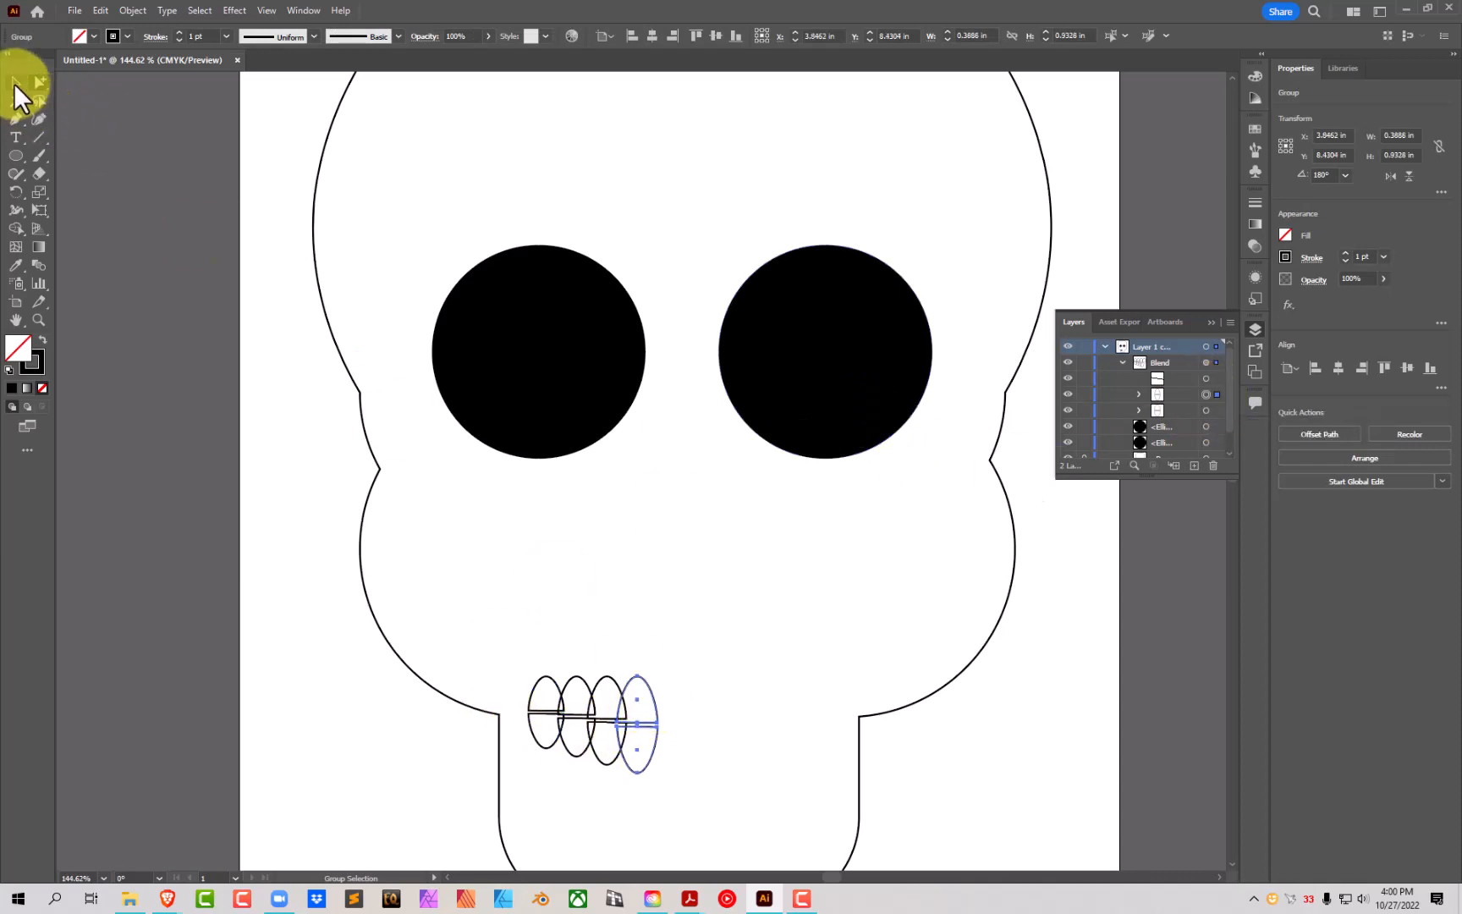
{"action": "left_click", "coordinate": [15, 82]}
{"action": "left_click_drag", "start_coordinate": [652, 692], "coordinate": [676, 682]}
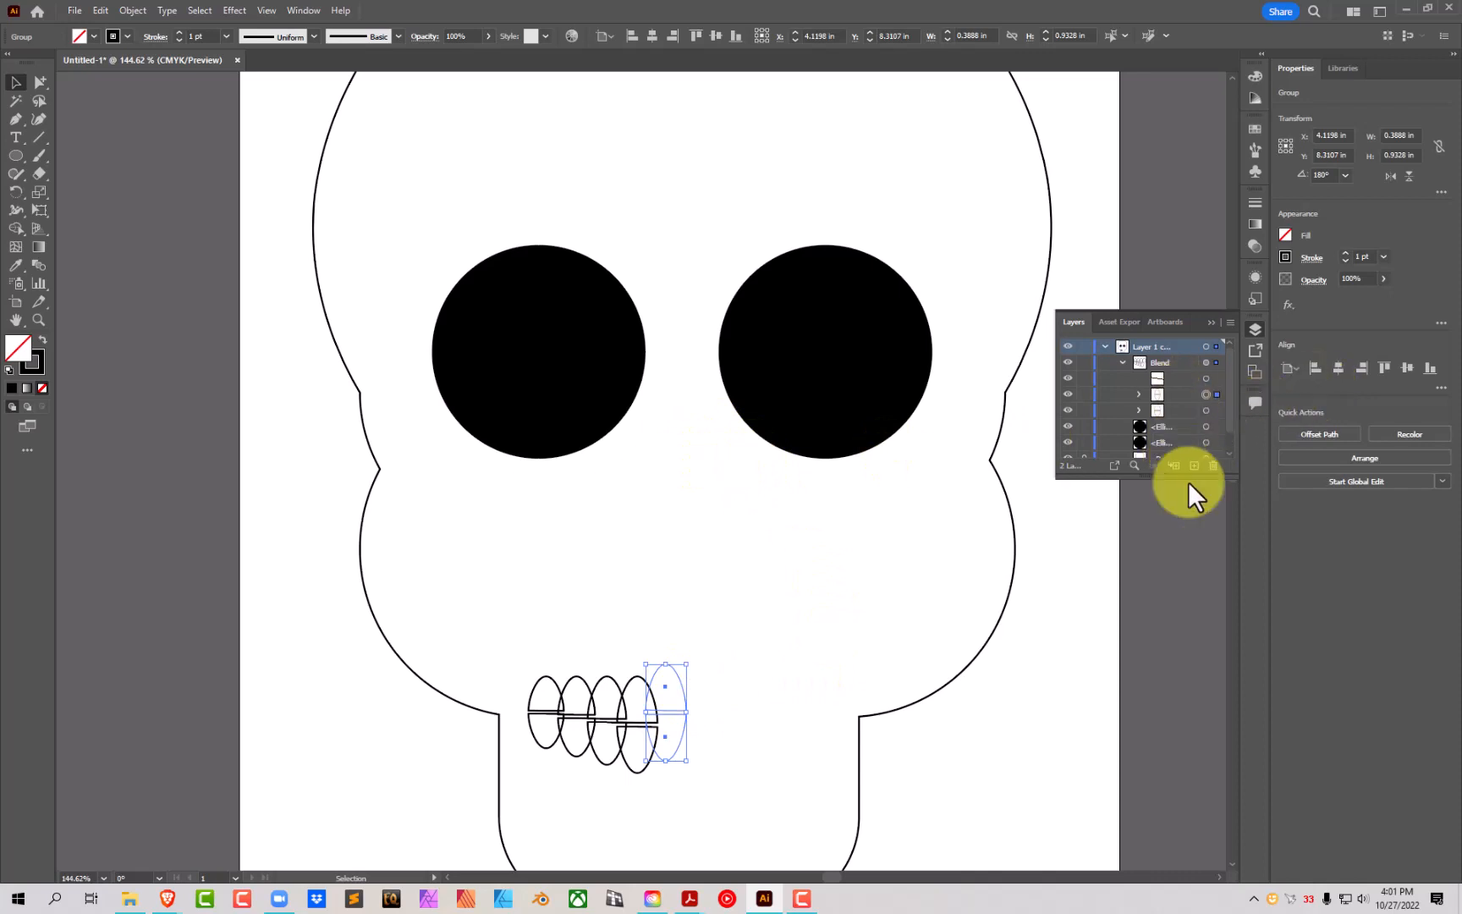
{"action": "key", "text": "ctrl+z"}
Step: Undo the blend between the two tooth pairs
{"action": "left_click", "coordinate": [770, 689]}
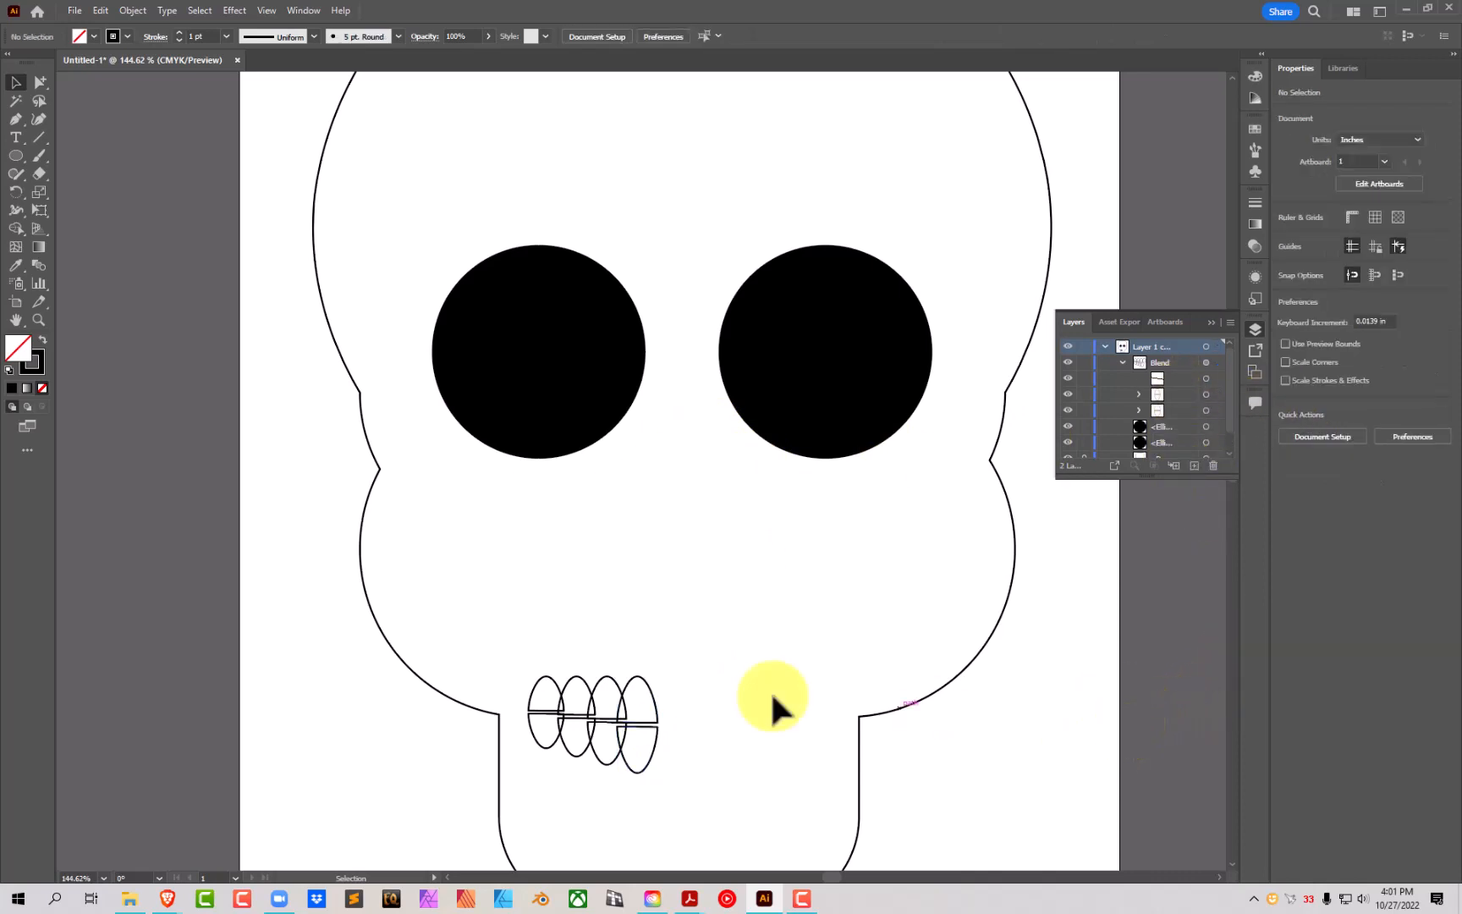
{"action": "key", "text": "ctrl+z"}
{"action": "key", "text": "ctrl+z"}
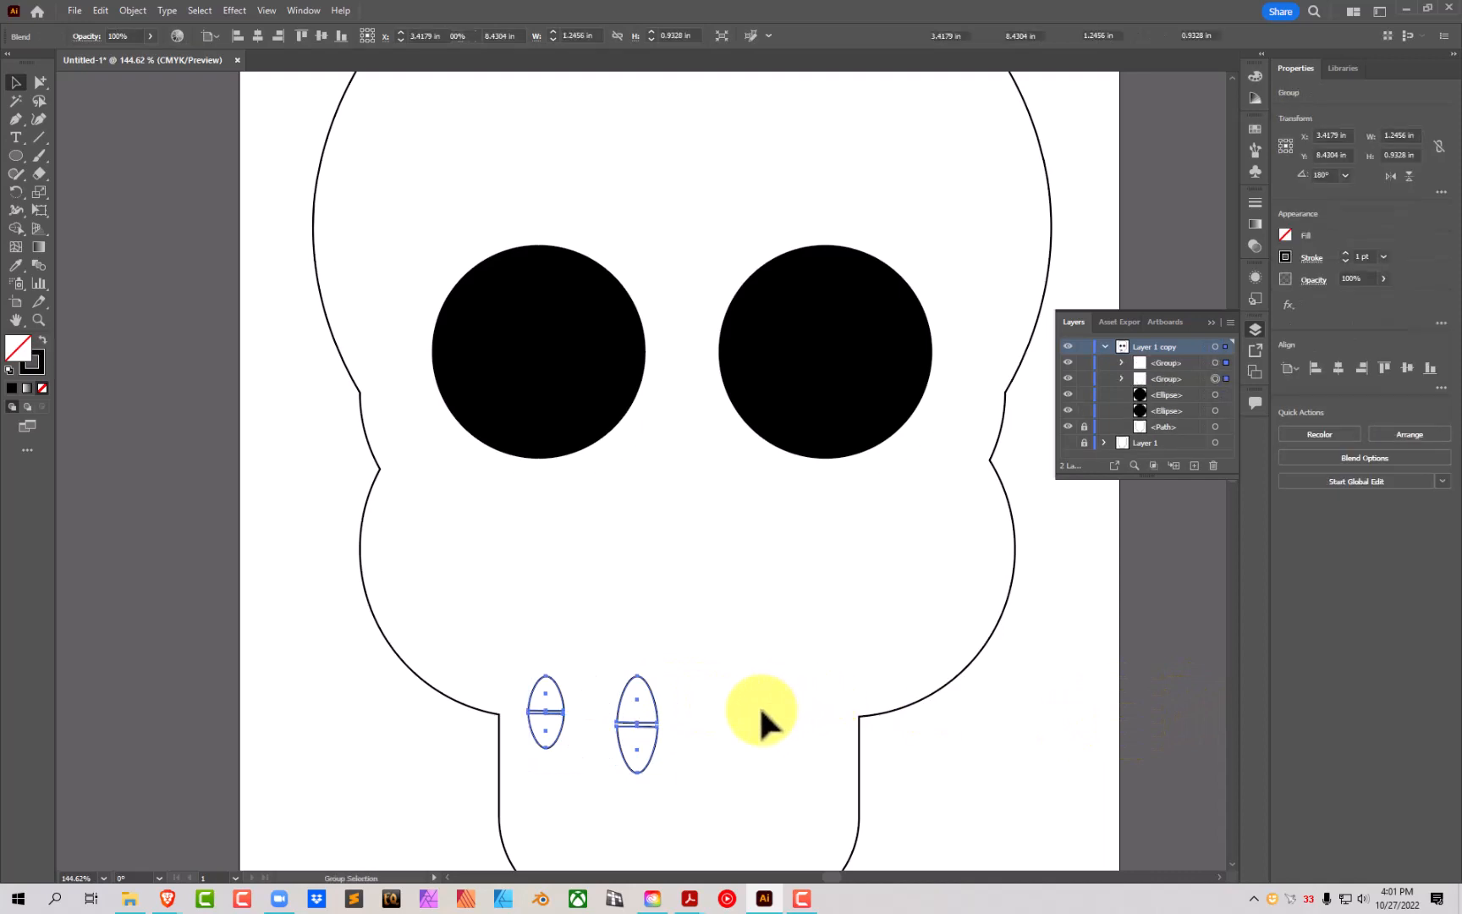
Step: Move the right tooth pair to about X 4.09 in, Y 8.30 in, level with the left pair's gap, and blend the two pairs
{"action": "left_click", "coordinate": [711, 687]}
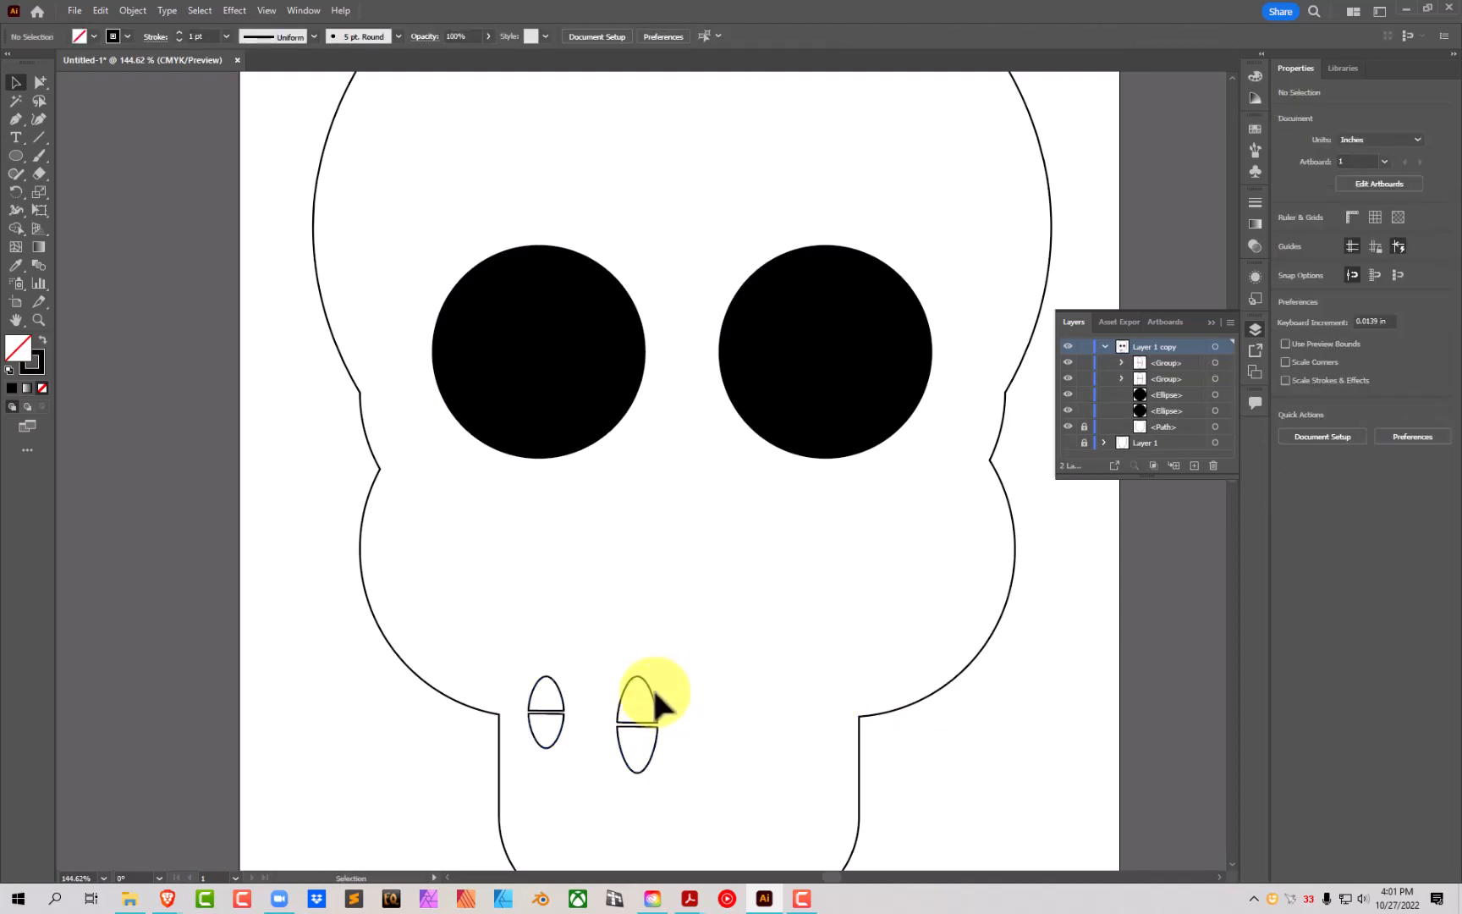
{"action": "left_click_drag", "start_coordinate": [653, 686], "coordinate": [683, 690]}
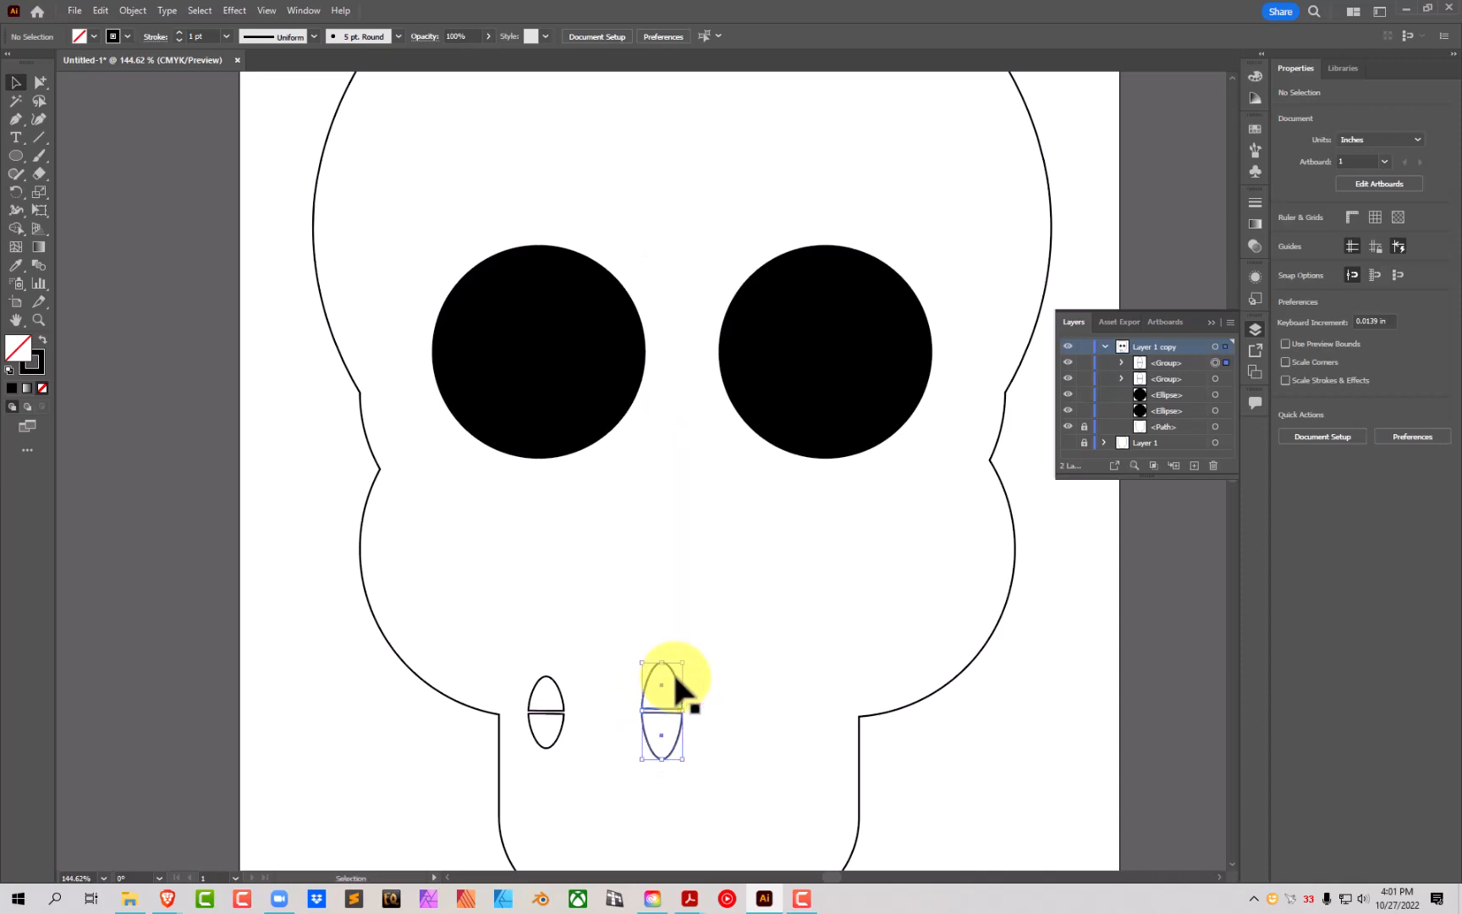
{"action": "left_click", "coordinate": [38, 265]}
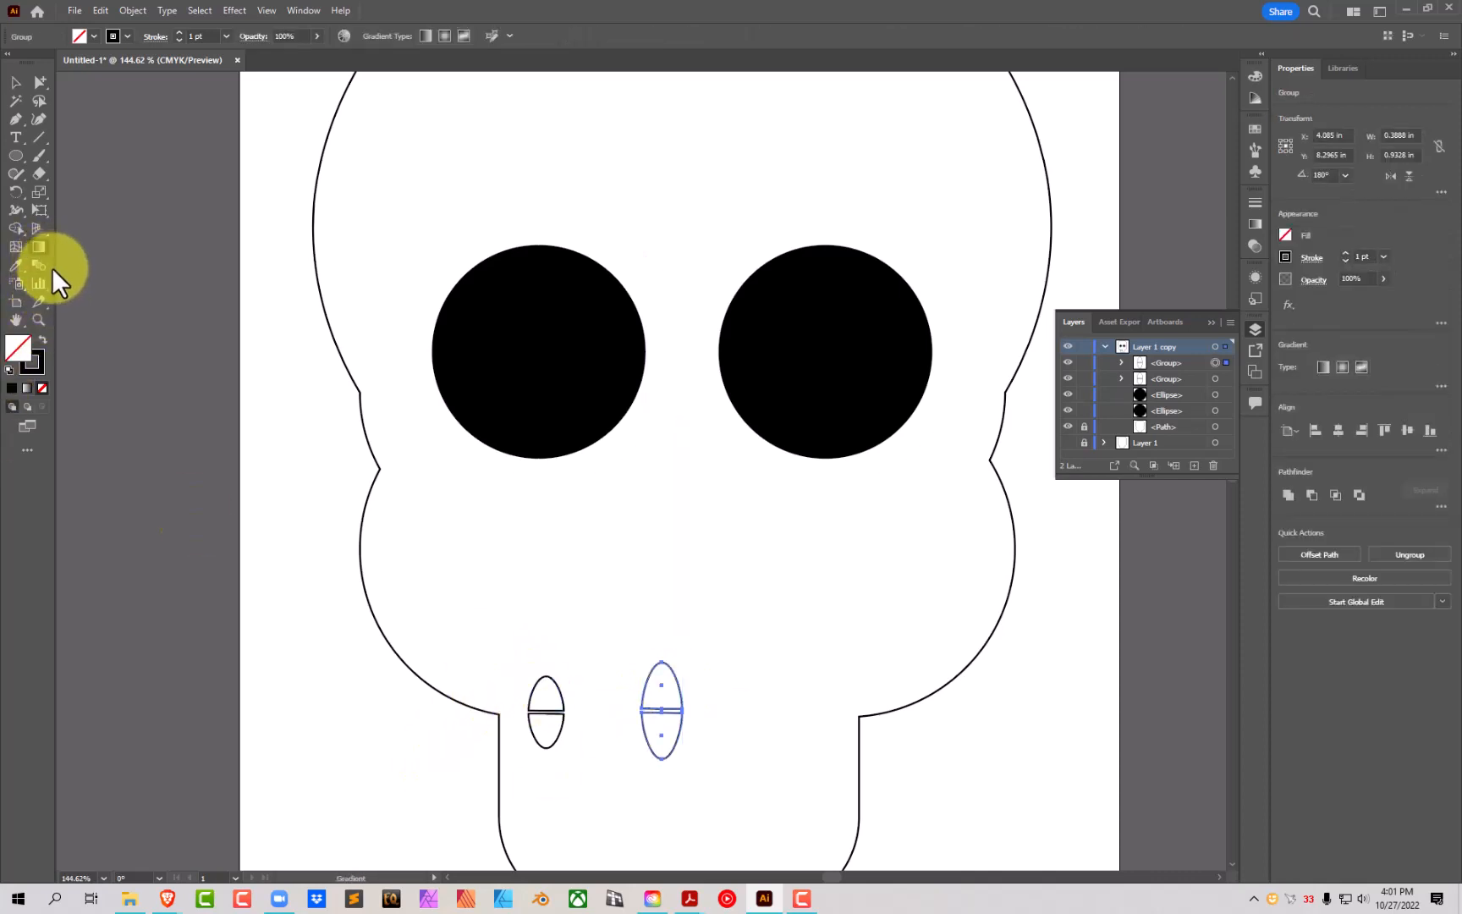
{"action": "left_click", "coordinate": [563, 710]}
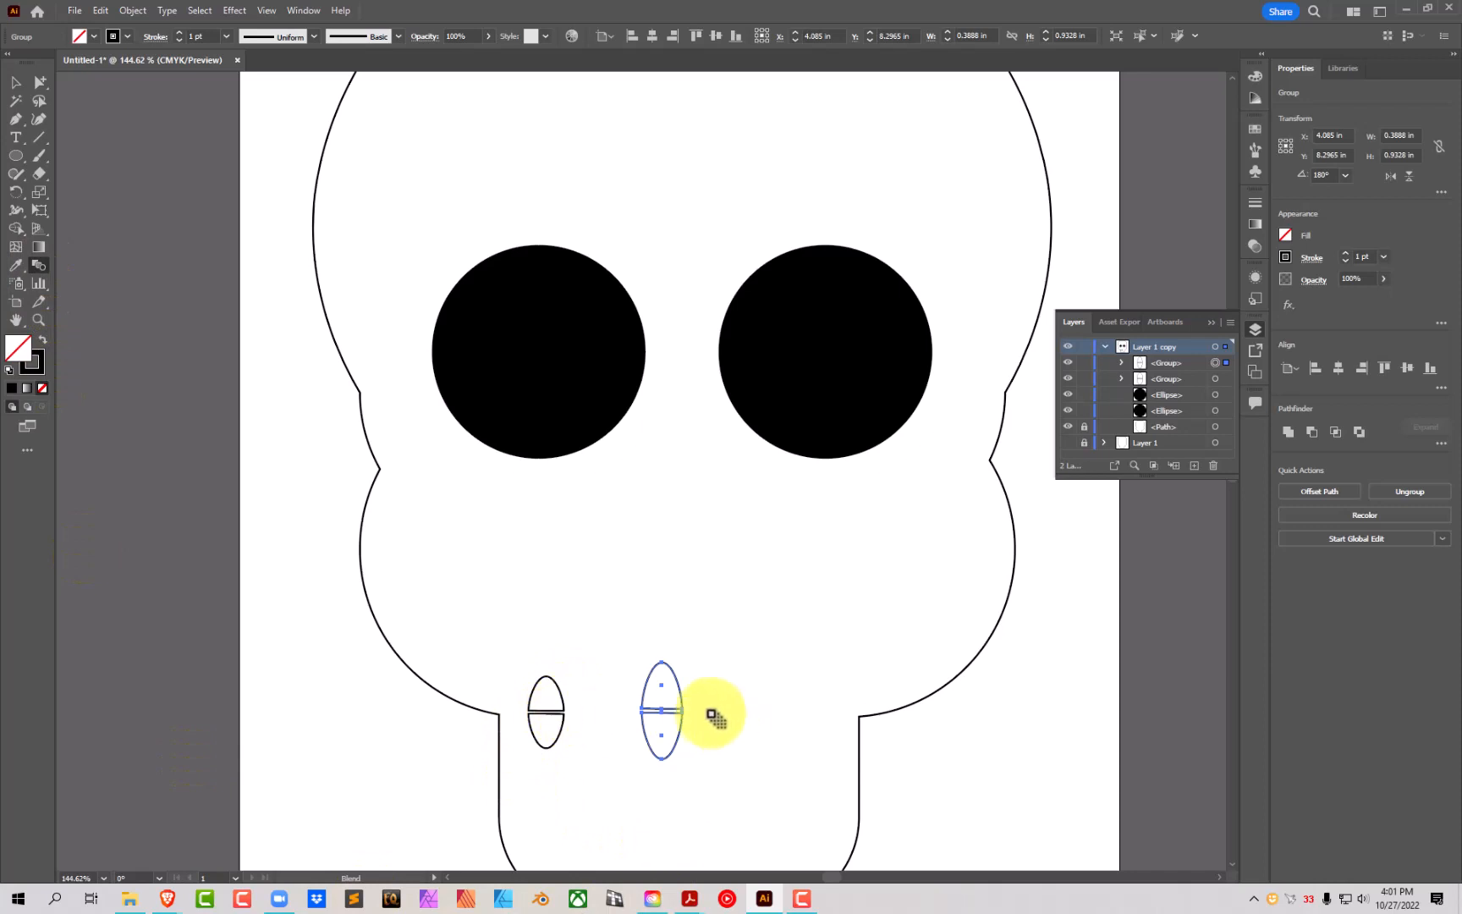
{"action": "left_click", "coordinate": [683, 709]}
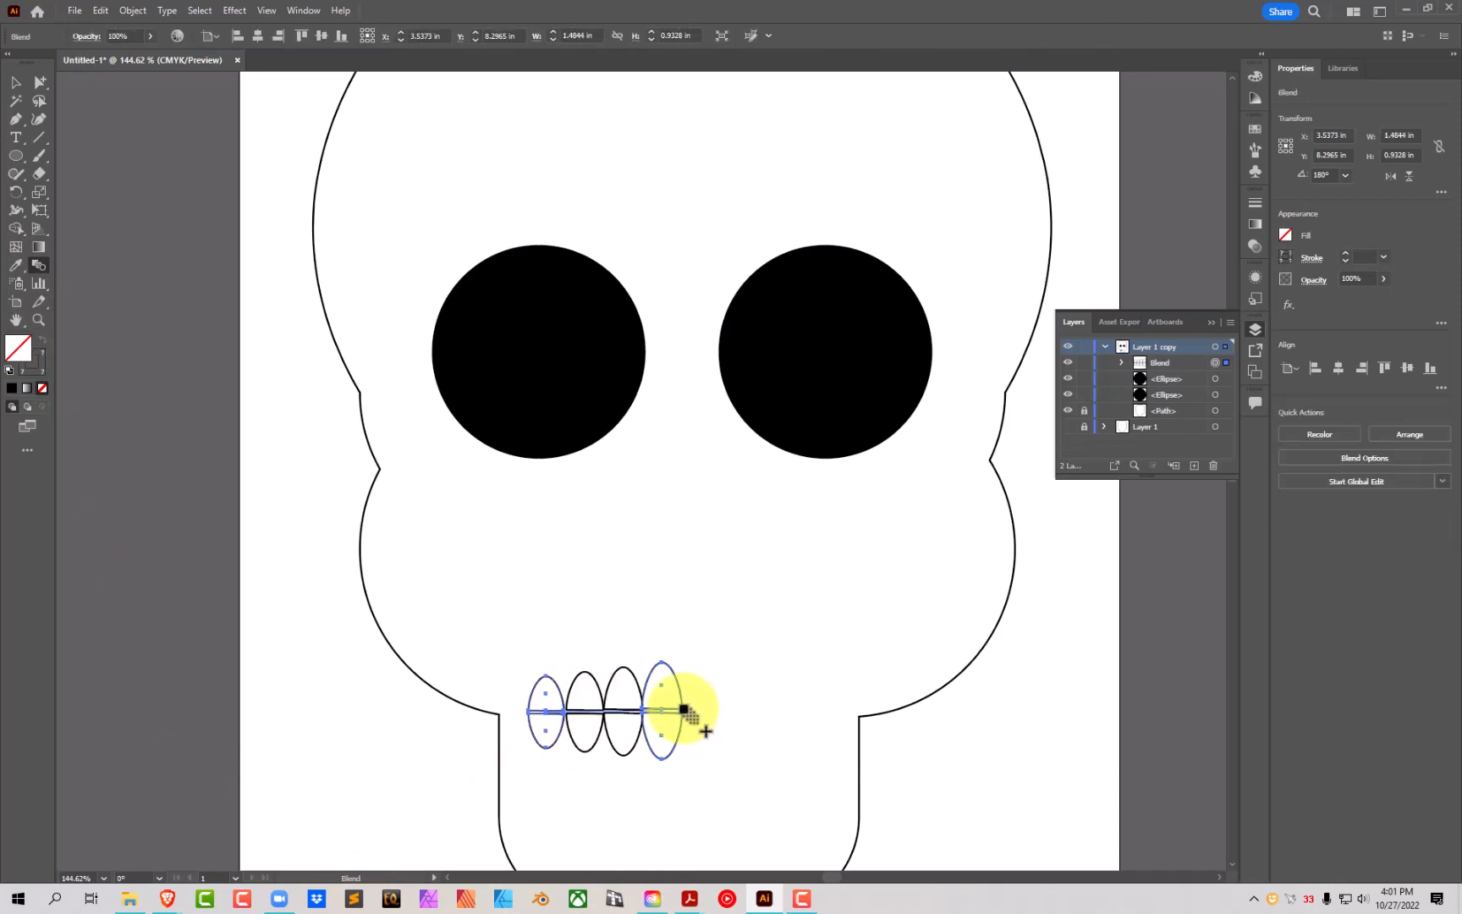
{"action": "left_click", "coordinate": [12, 85]}
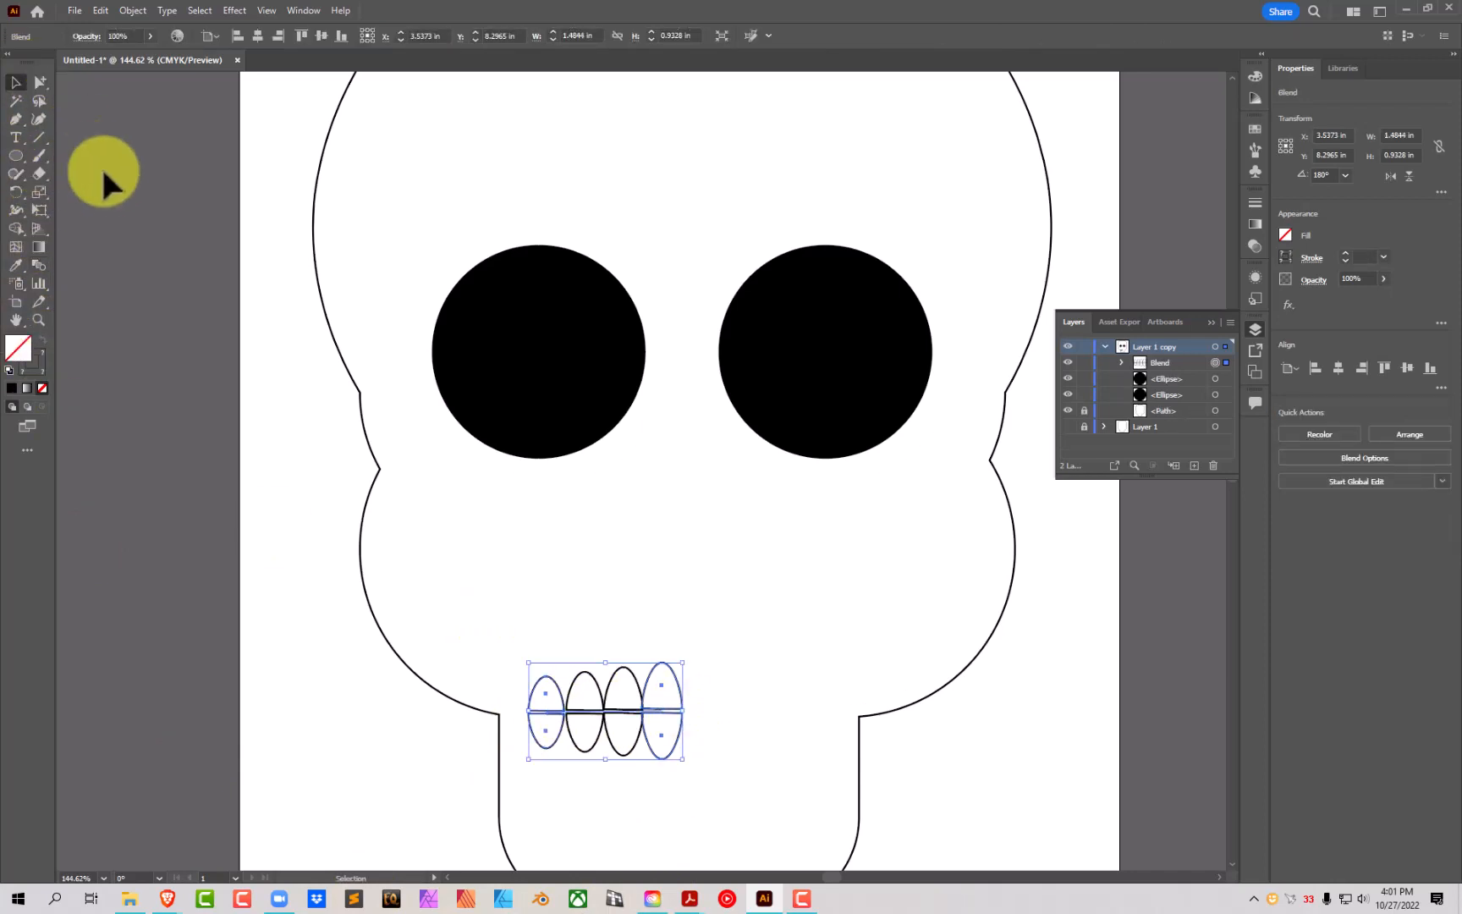
Step: Nudge the blended tooth row slightly left and down, to about X 3.53 in, Y 8.30 in
{"action": "left_click", "coordinate": [869, 707]}
{"action": "left_click_drag", "start_coordinate": [675, 702], "coordinate": [667, 703]}
{"action": "left_click", "coordinate": [1159, 364]}
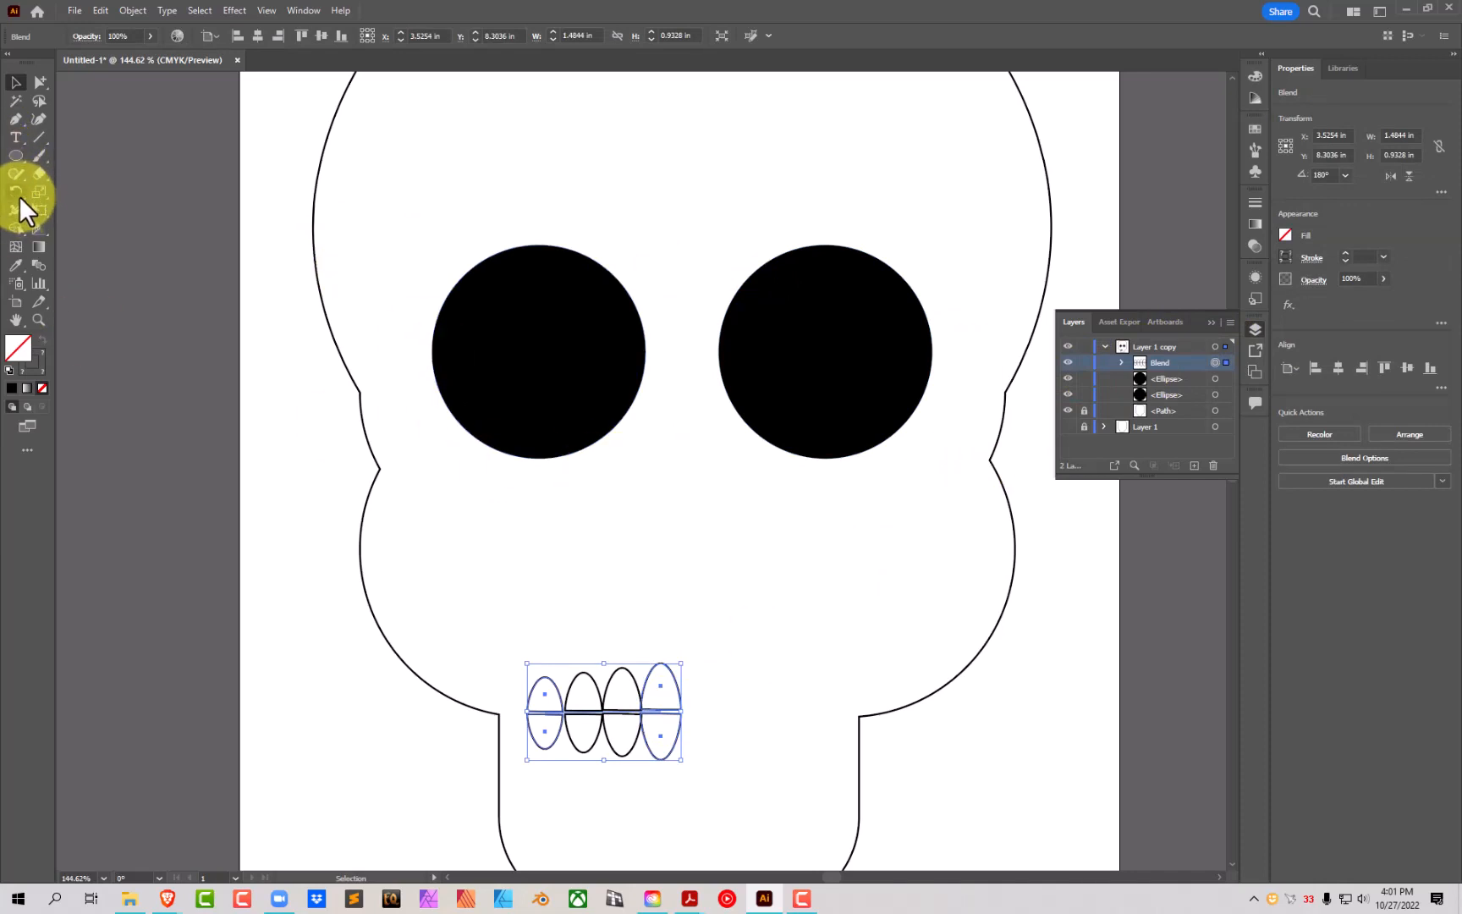
Step: Try reflecting a copy of the tooth blend across a vertical axis at its inner end, and delete the copy
{"action": "left_click_drag", "start_coordinate": [13, 190], "coordinate": [77, 208]}
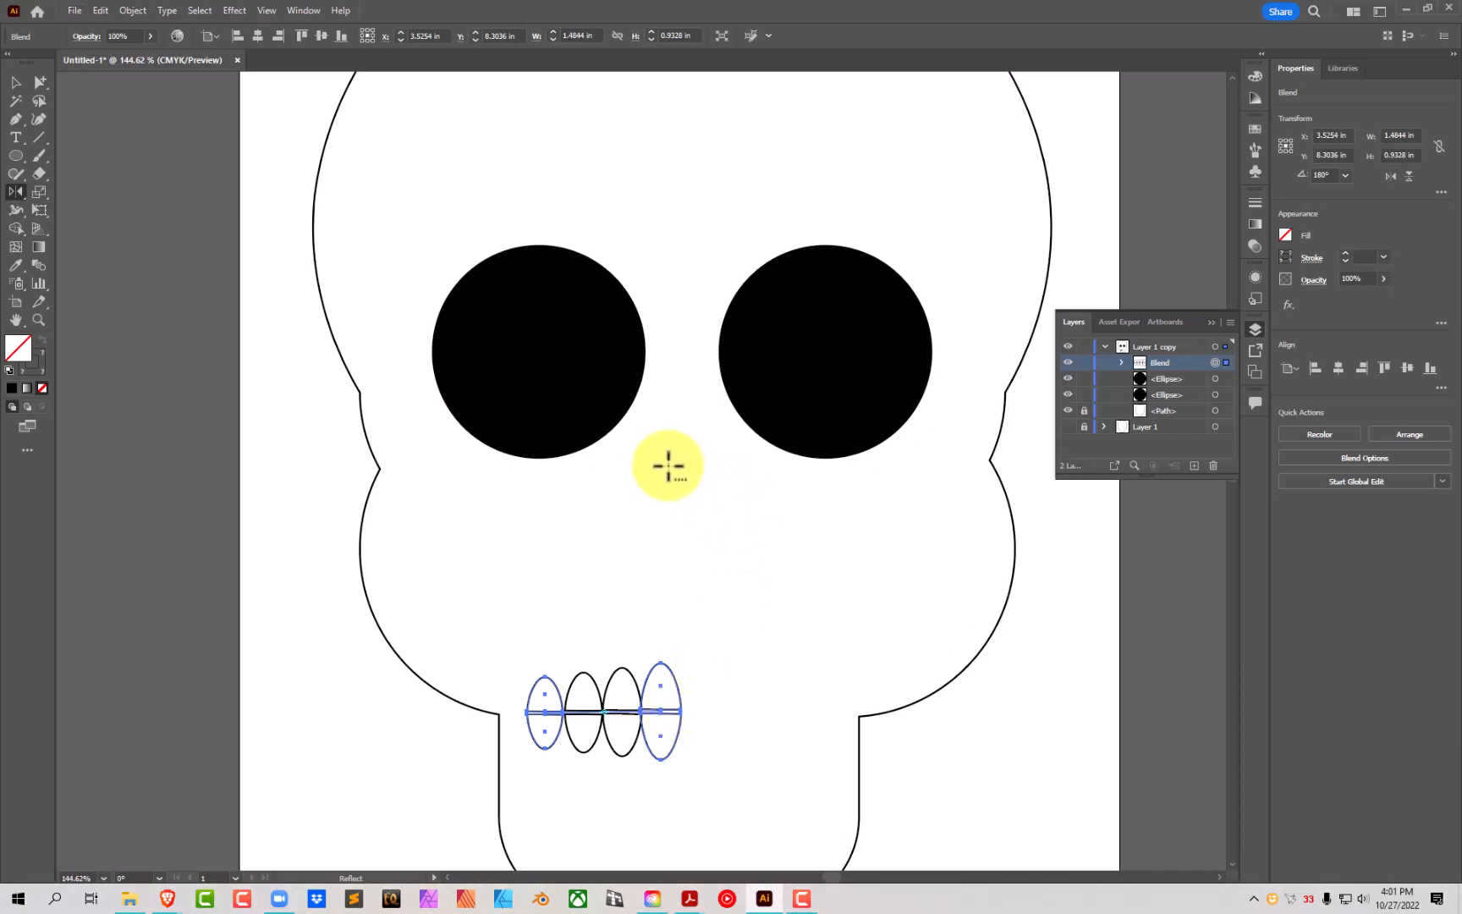
{"action": "left_click", "coordinate": [682, 713], "text": "alt"}
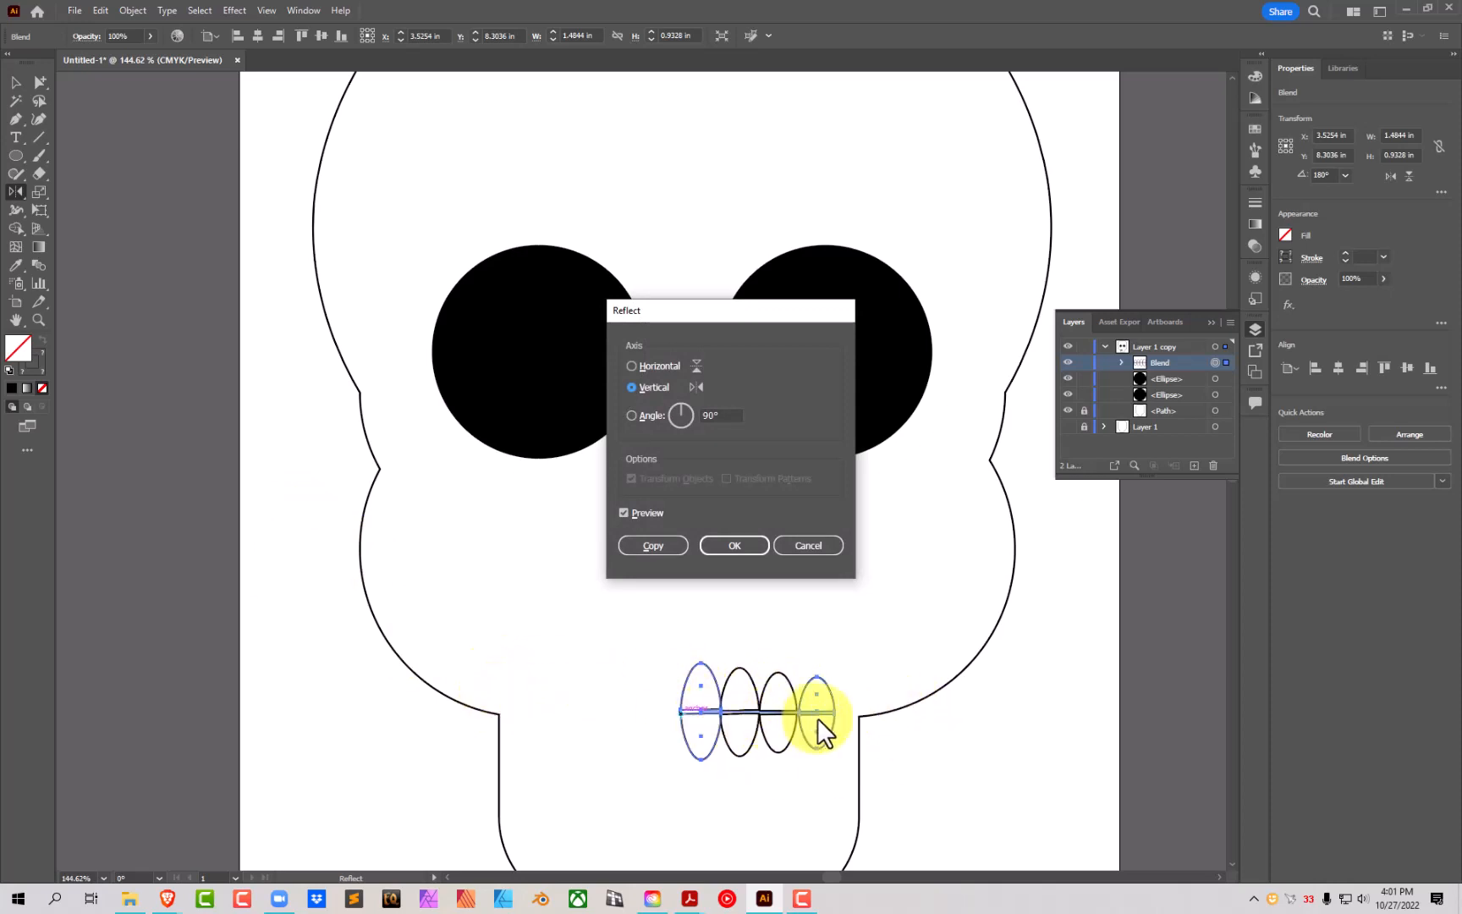
{"action": "left_click", "coordinate": [683, 545]}
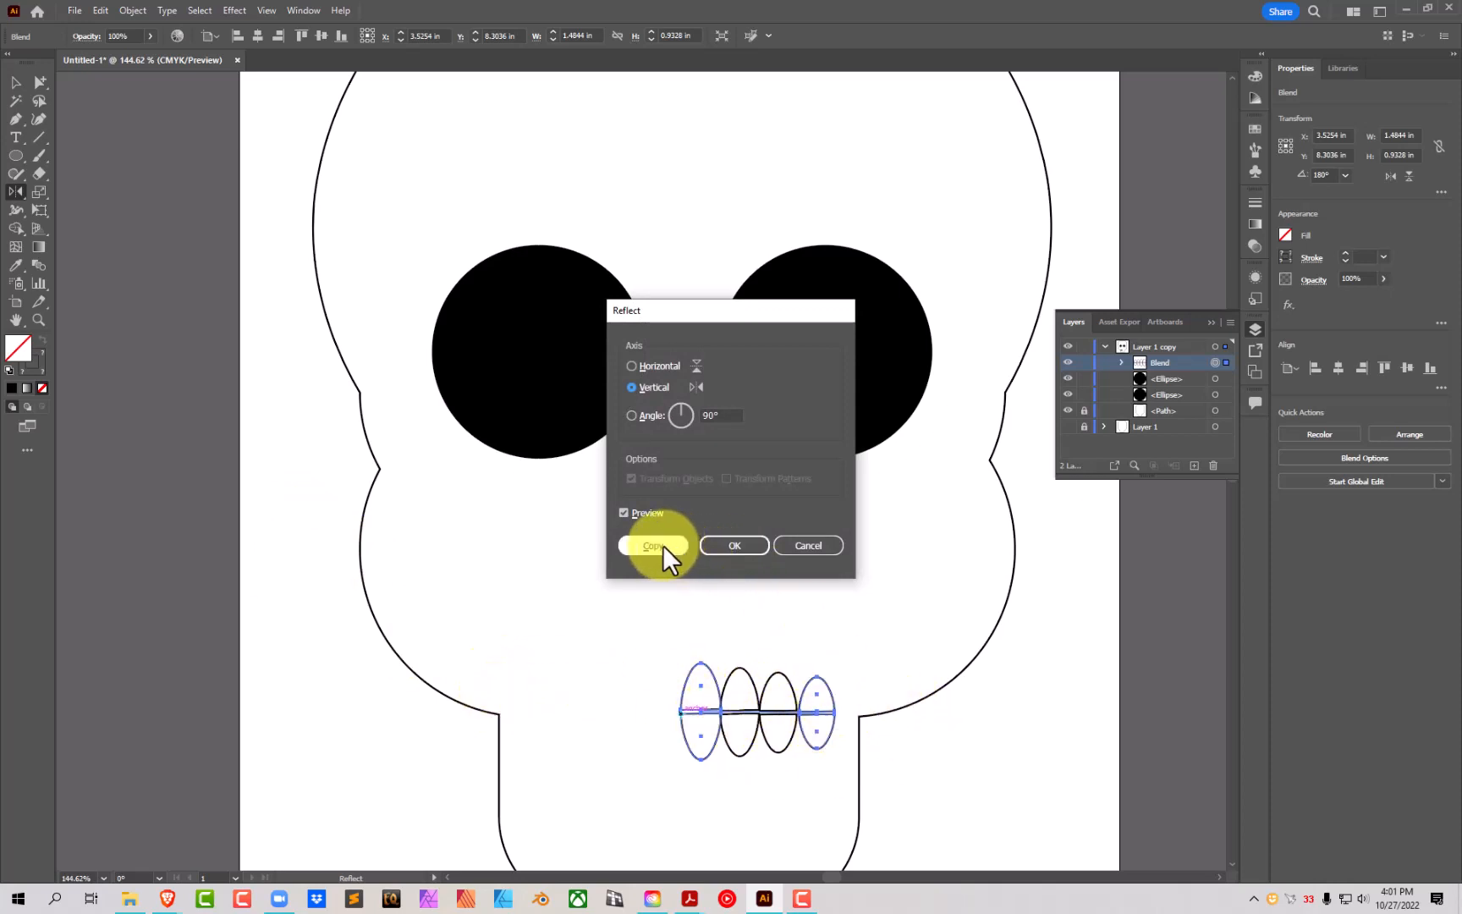
{"action": "left_click", "coordinate": [16, 83]}
{"action": "left_click", "coordinate": [1091, 668]}
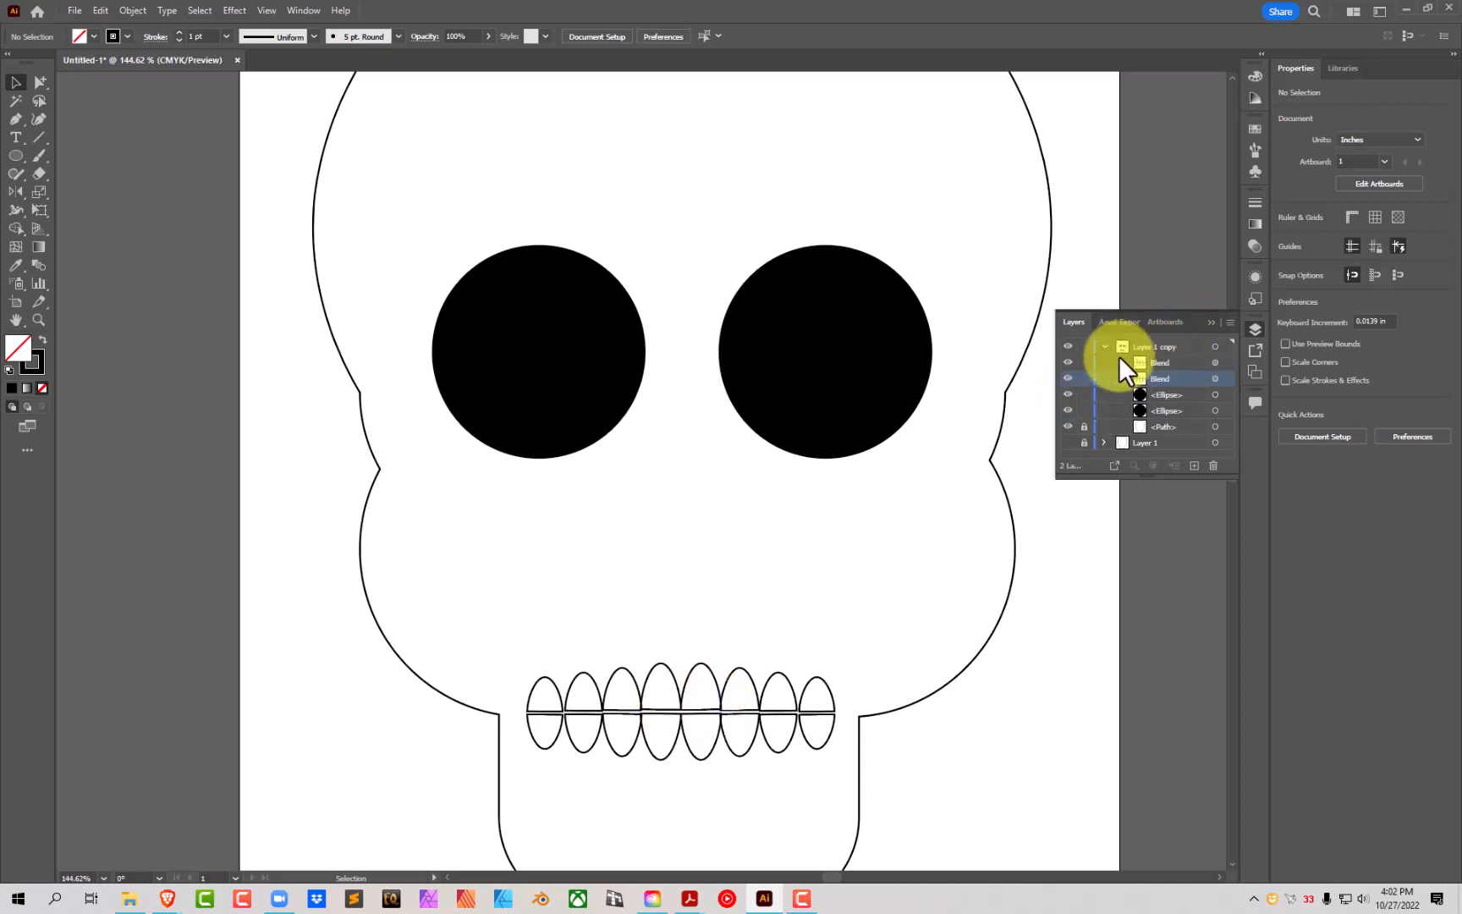
{"action": "left_click", "coordinate": [804, 707]}
{"action": "key", "text": "Delete"}
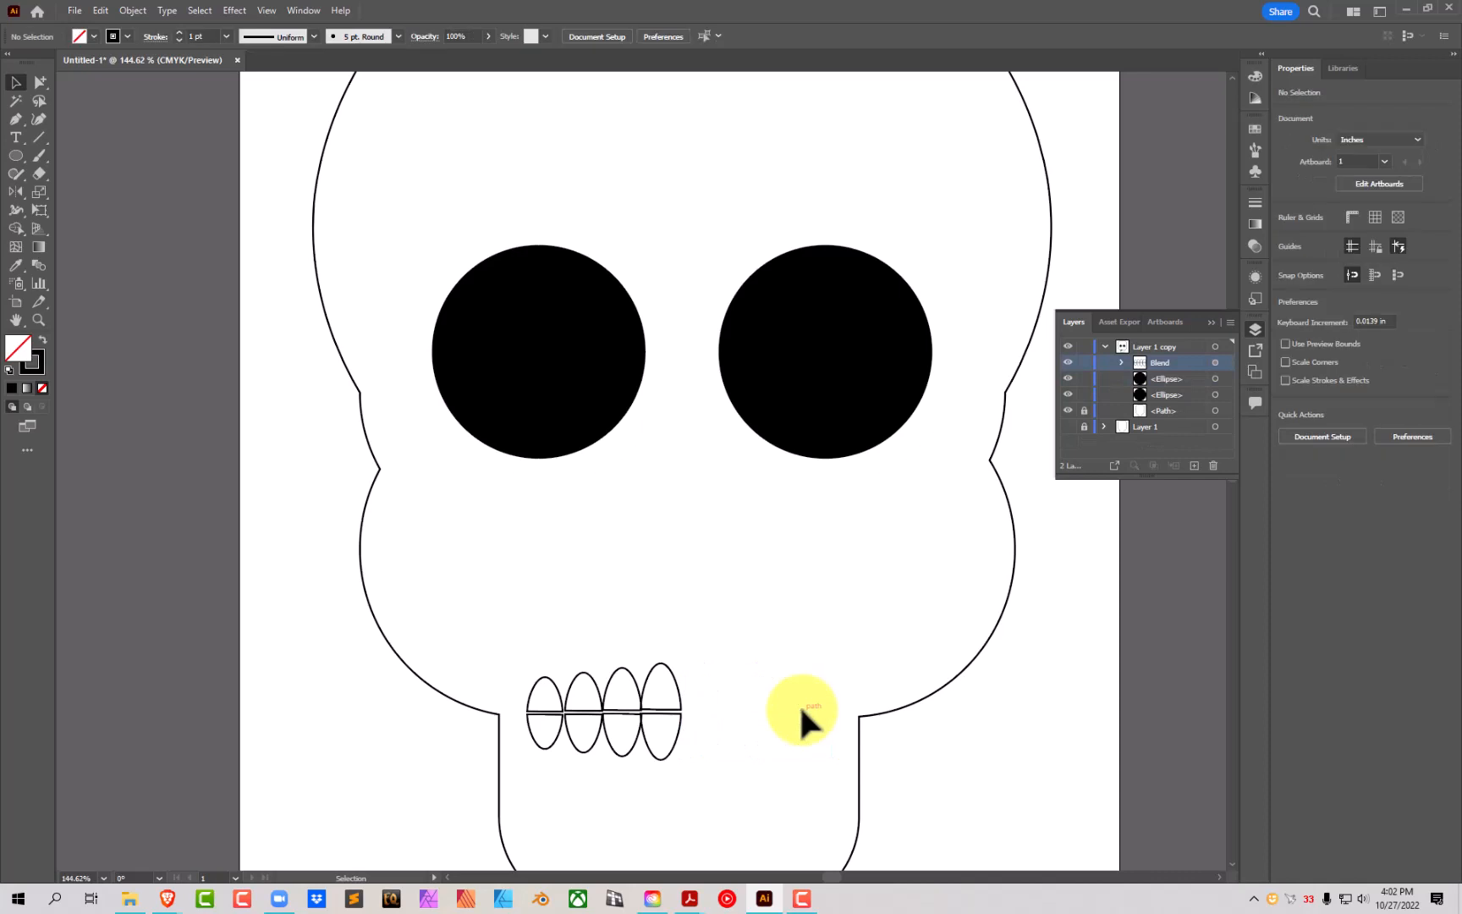
Step: Expand the blend in the layers, try bending its spine near the middle with the Curvature tool, and undo the change
{"action": "left_click", "coordinate": [1121, 362]}
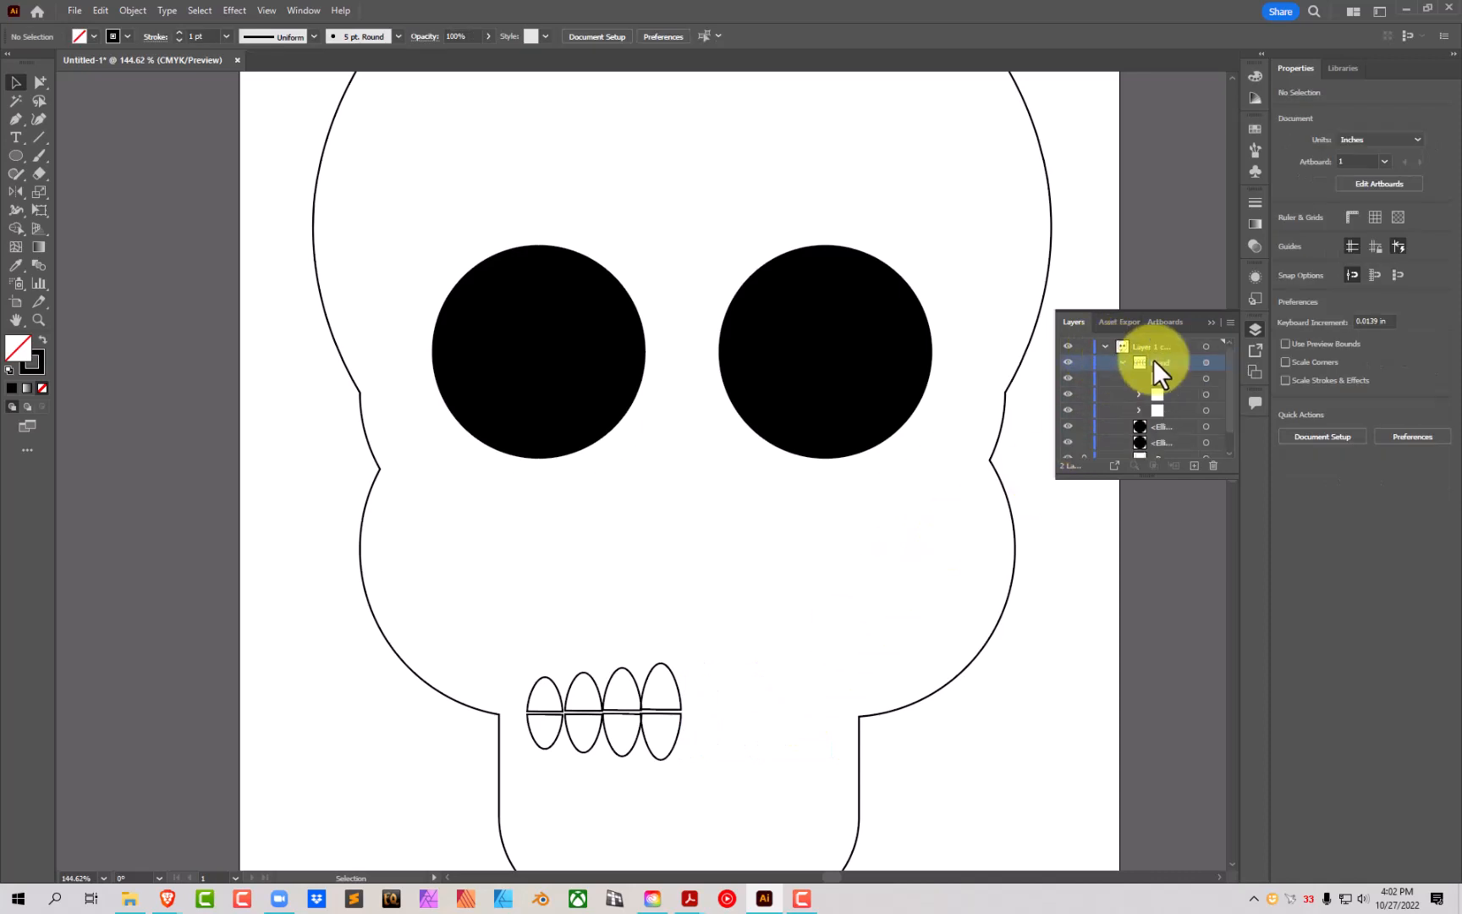
{"action": "left_click", "coordinate": [1206, 378]}
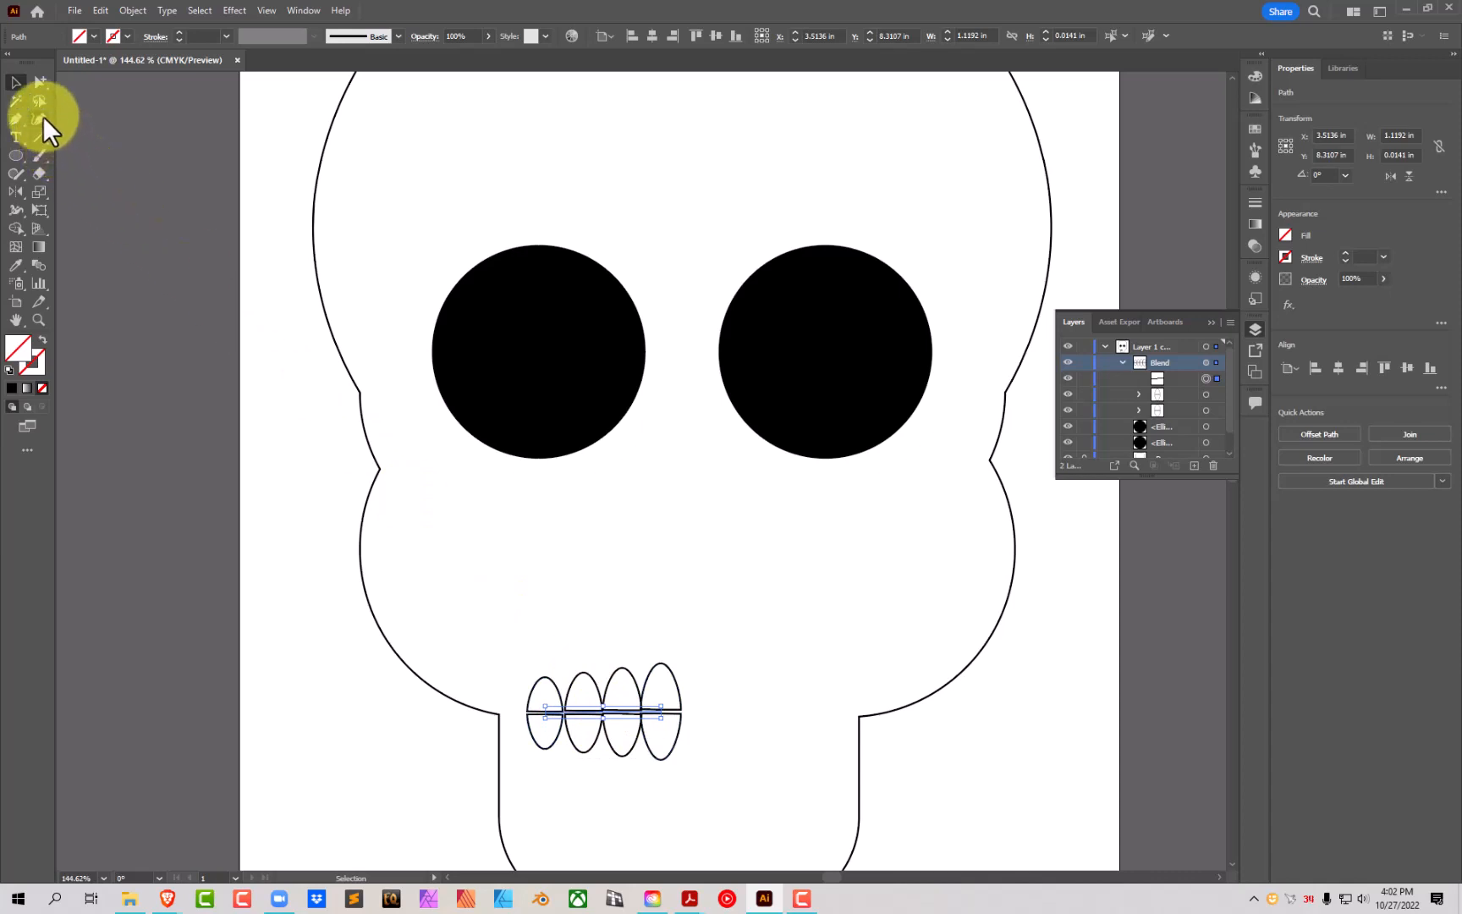
{"action": "left_click", "coordinate": [39, 120]}
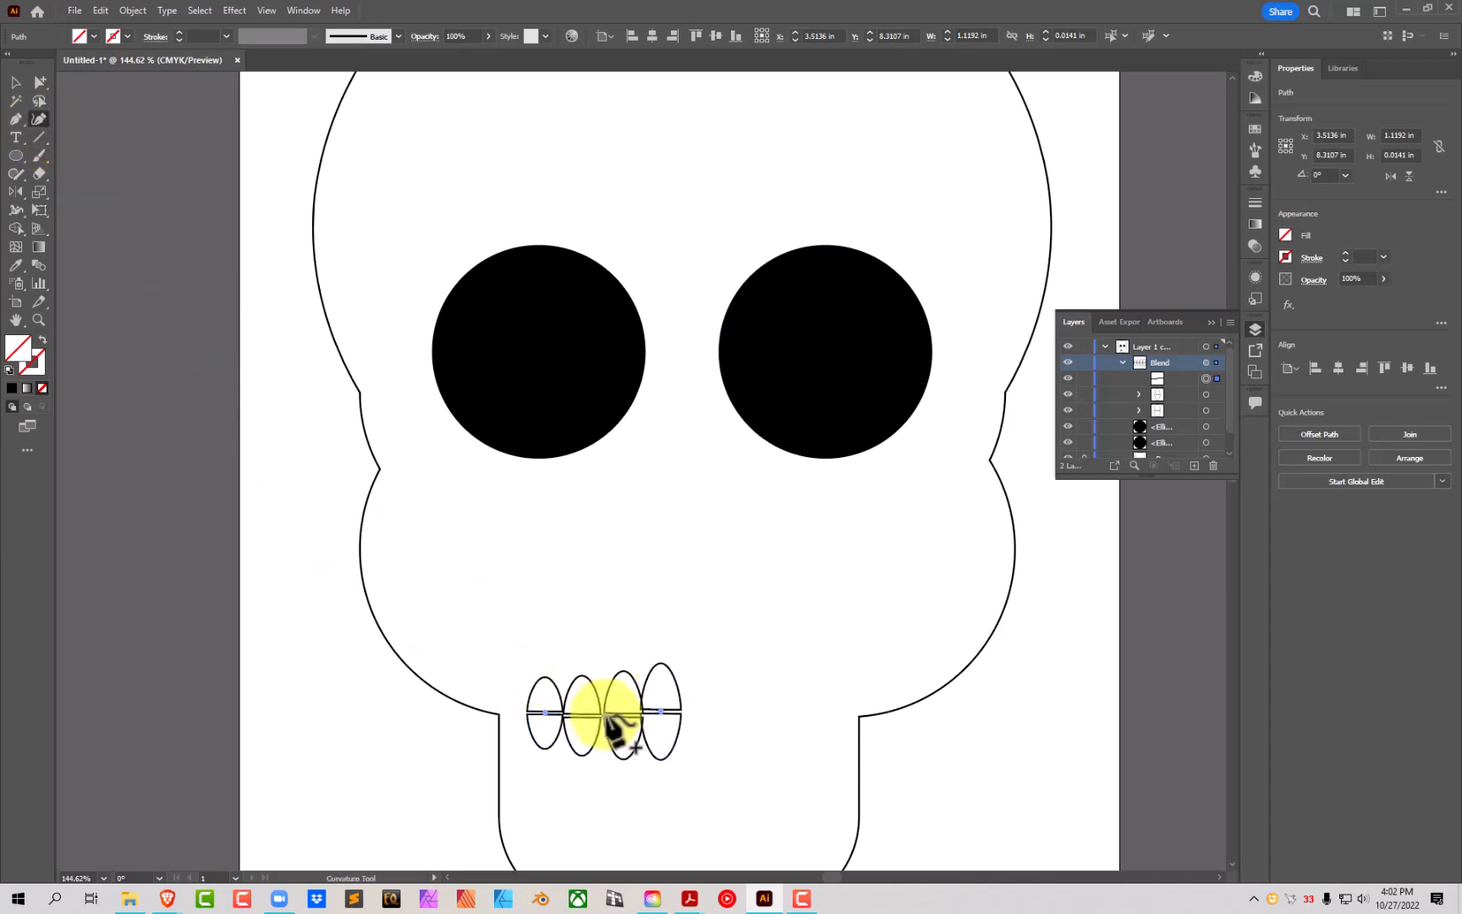
{"action": "mouse_move", "coordinate": [608, 717]}
{"action": "left_mouse_down"}
{"action": "mouse_move", "coordinate": [604, 751]}
{"action": "mouse_move", "coordinate": [606, 713]}
{"action": "left_mouse_up"}
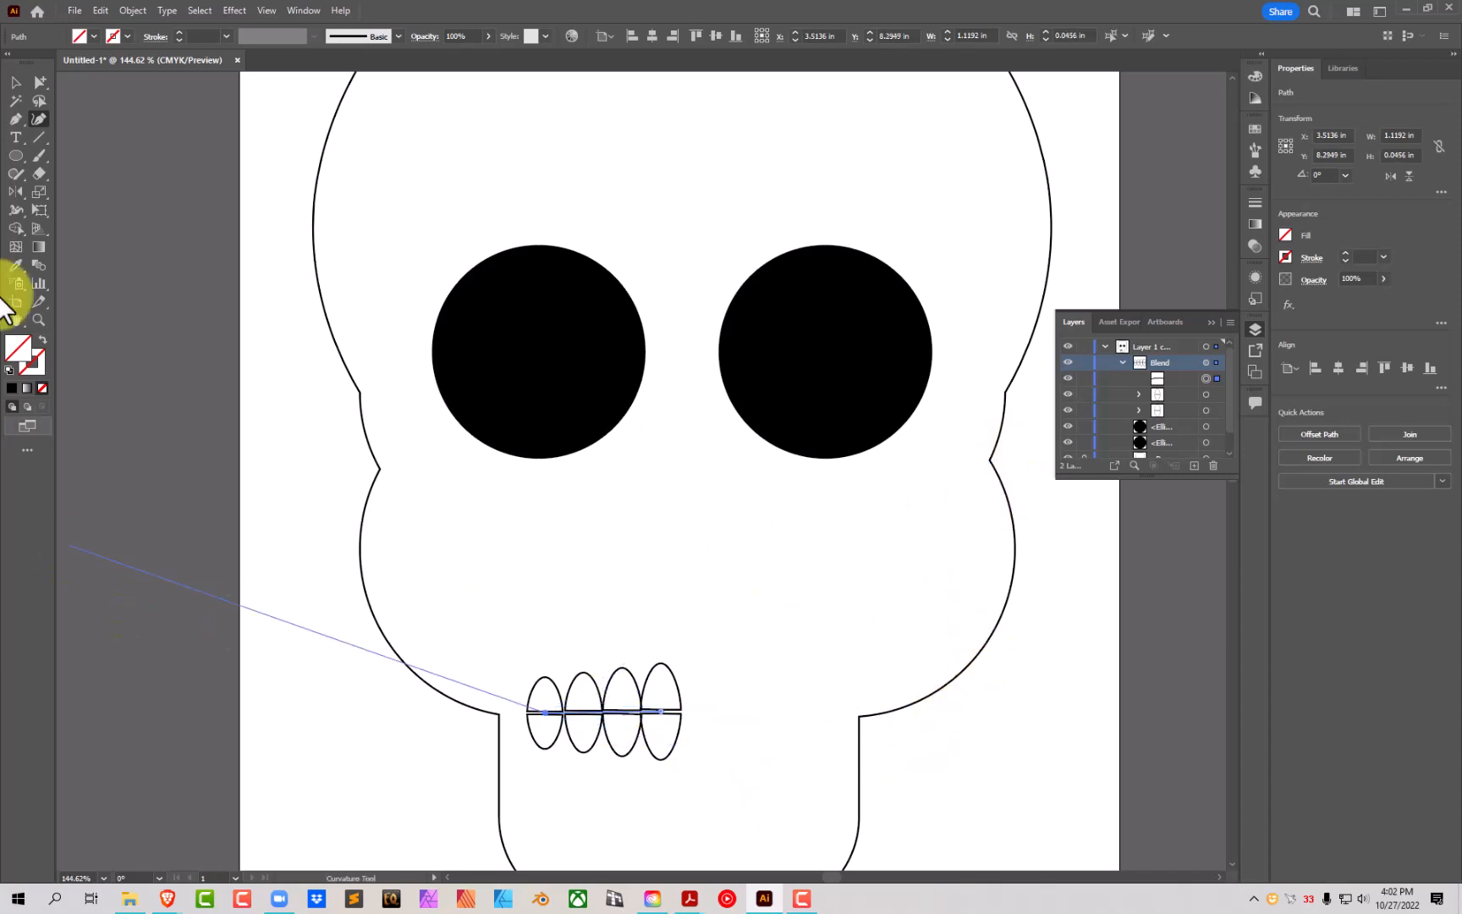
{"action": "left_click", "coordinate": [16, 82]}
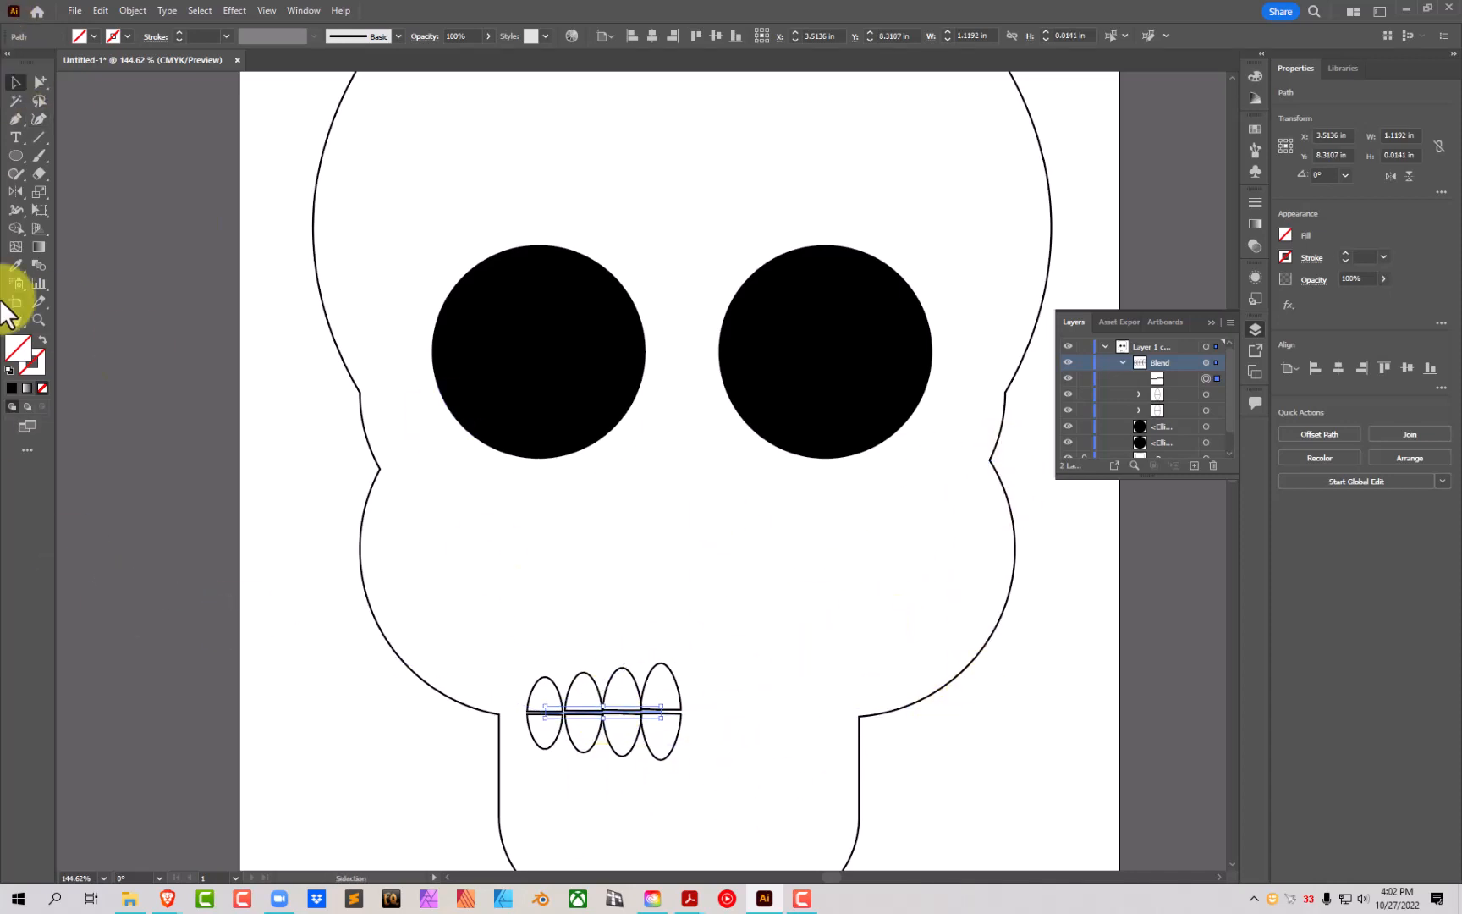
{"action": "left_click", "coordinate": [16, 193]}
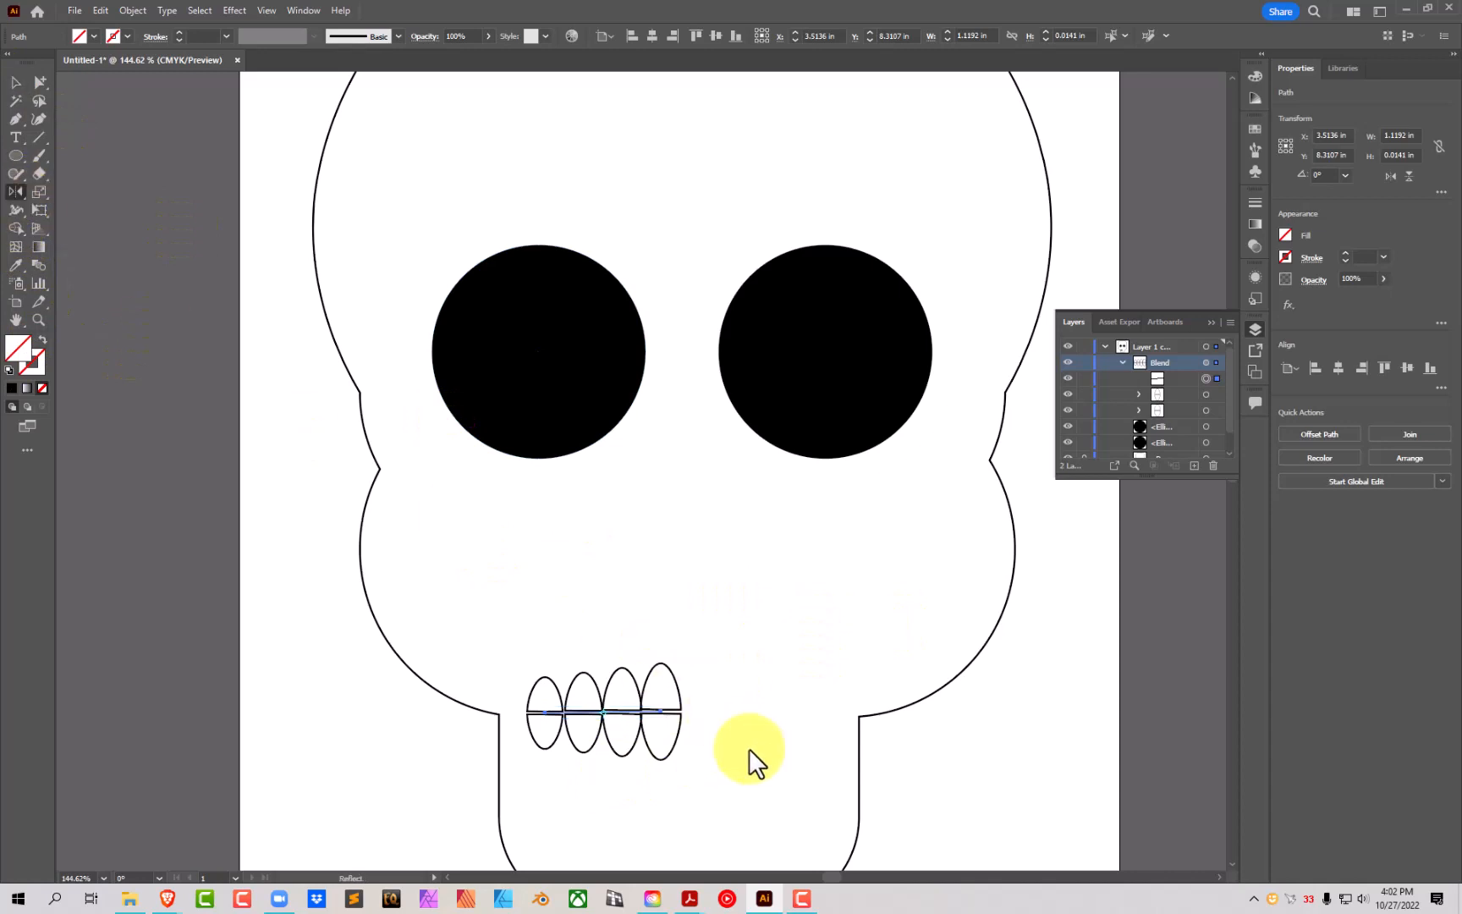
{"action": "left_click", "coordinate": [15, 82]}
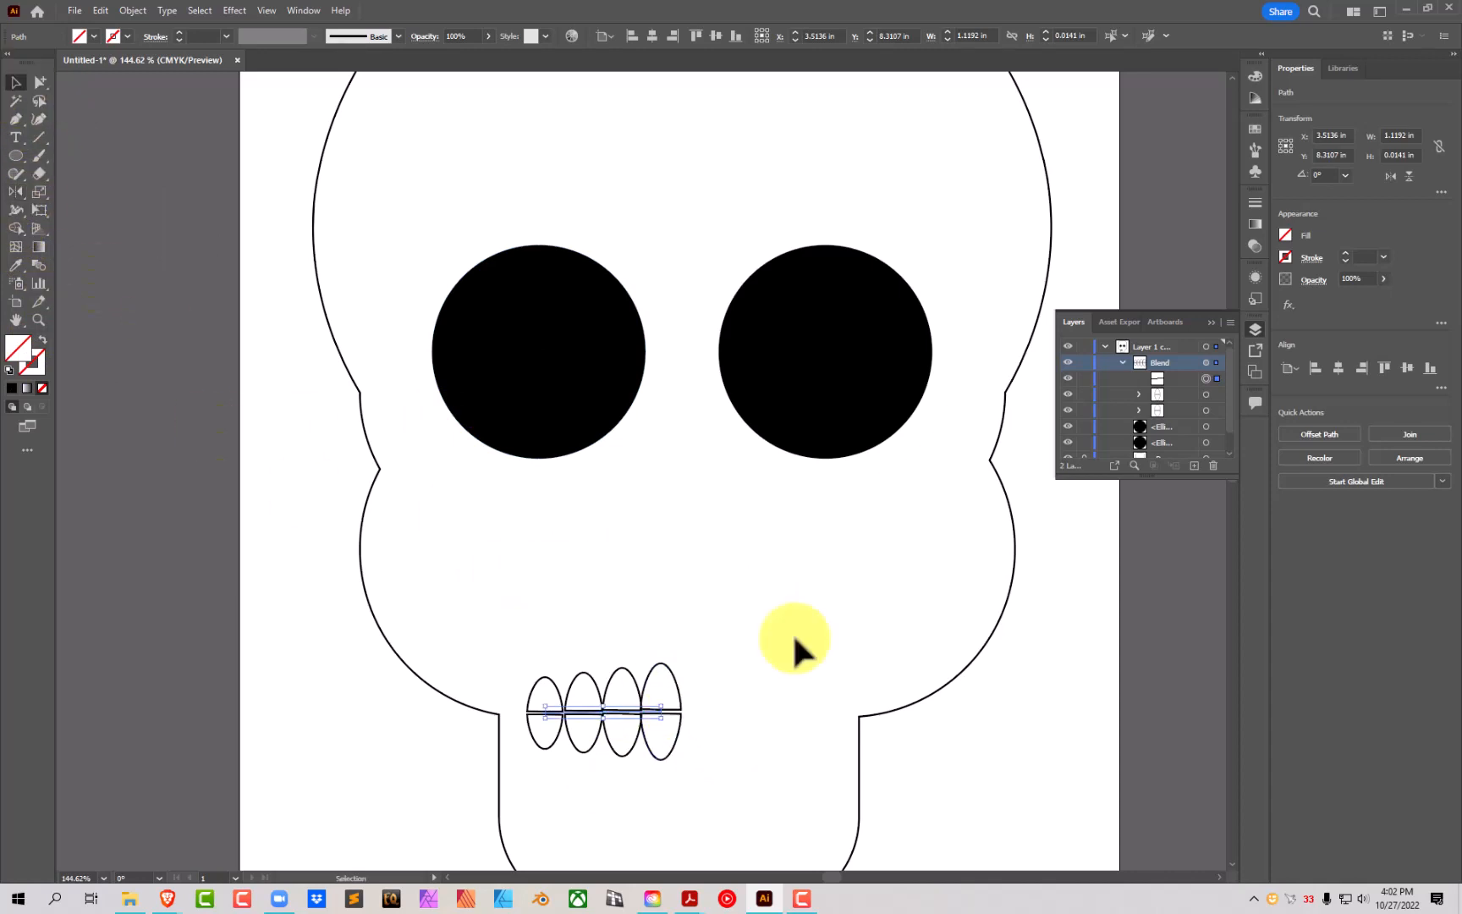
Step: Reflect a copy of the whole tooth blend across a vertical axis at the inner edge of its largest tooth pair
{"action": "left_click", "coordinate": [1206, 363]}
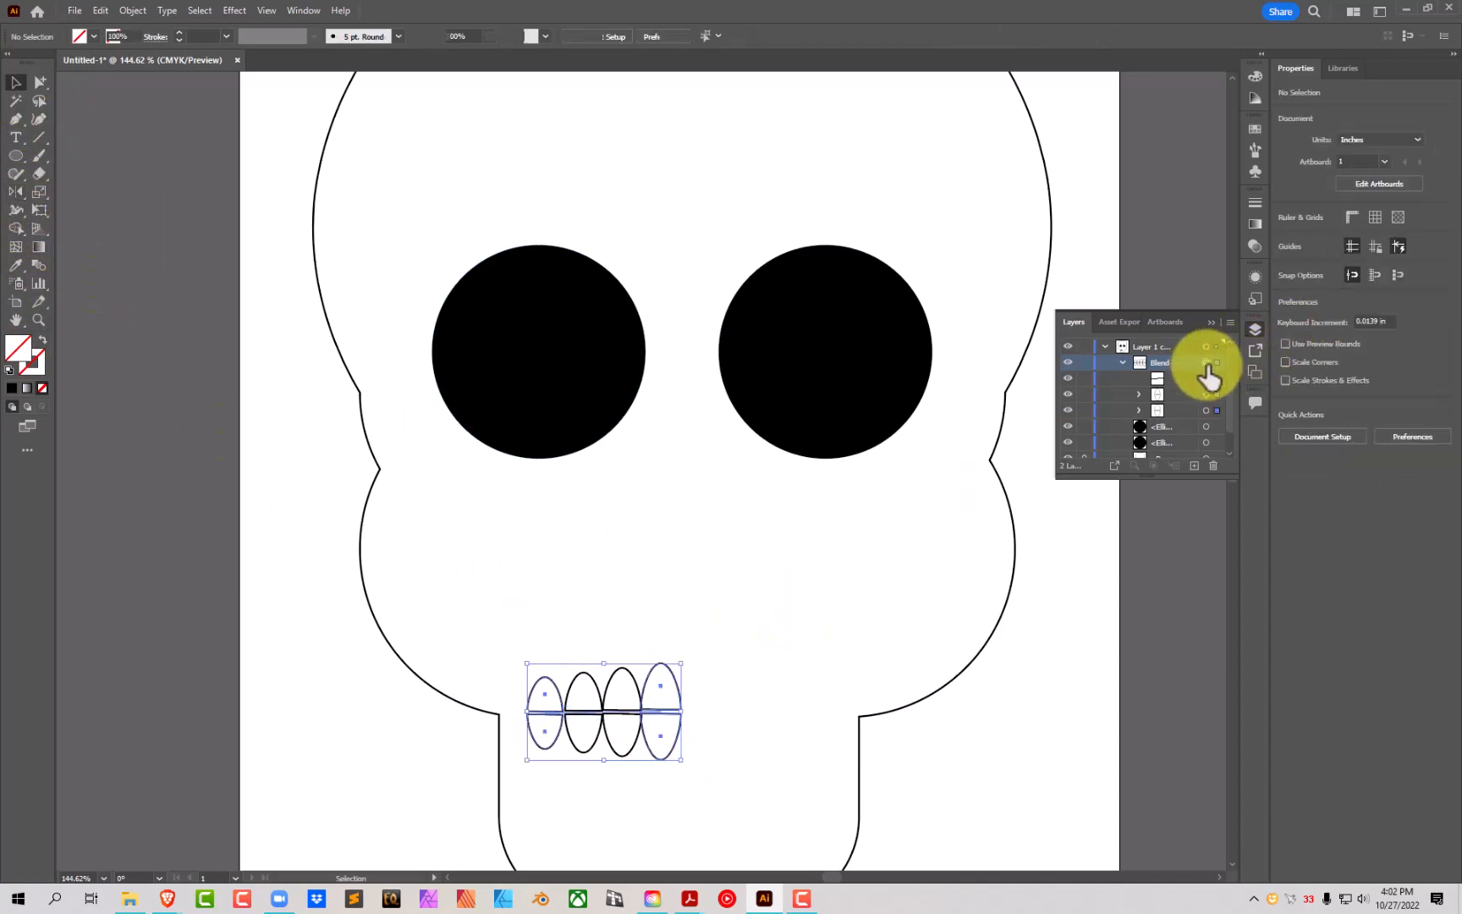
{"action": "left_click", "coordinate": [14, 191]}
{"action": "left_click", "coordinate": [14, 191]}
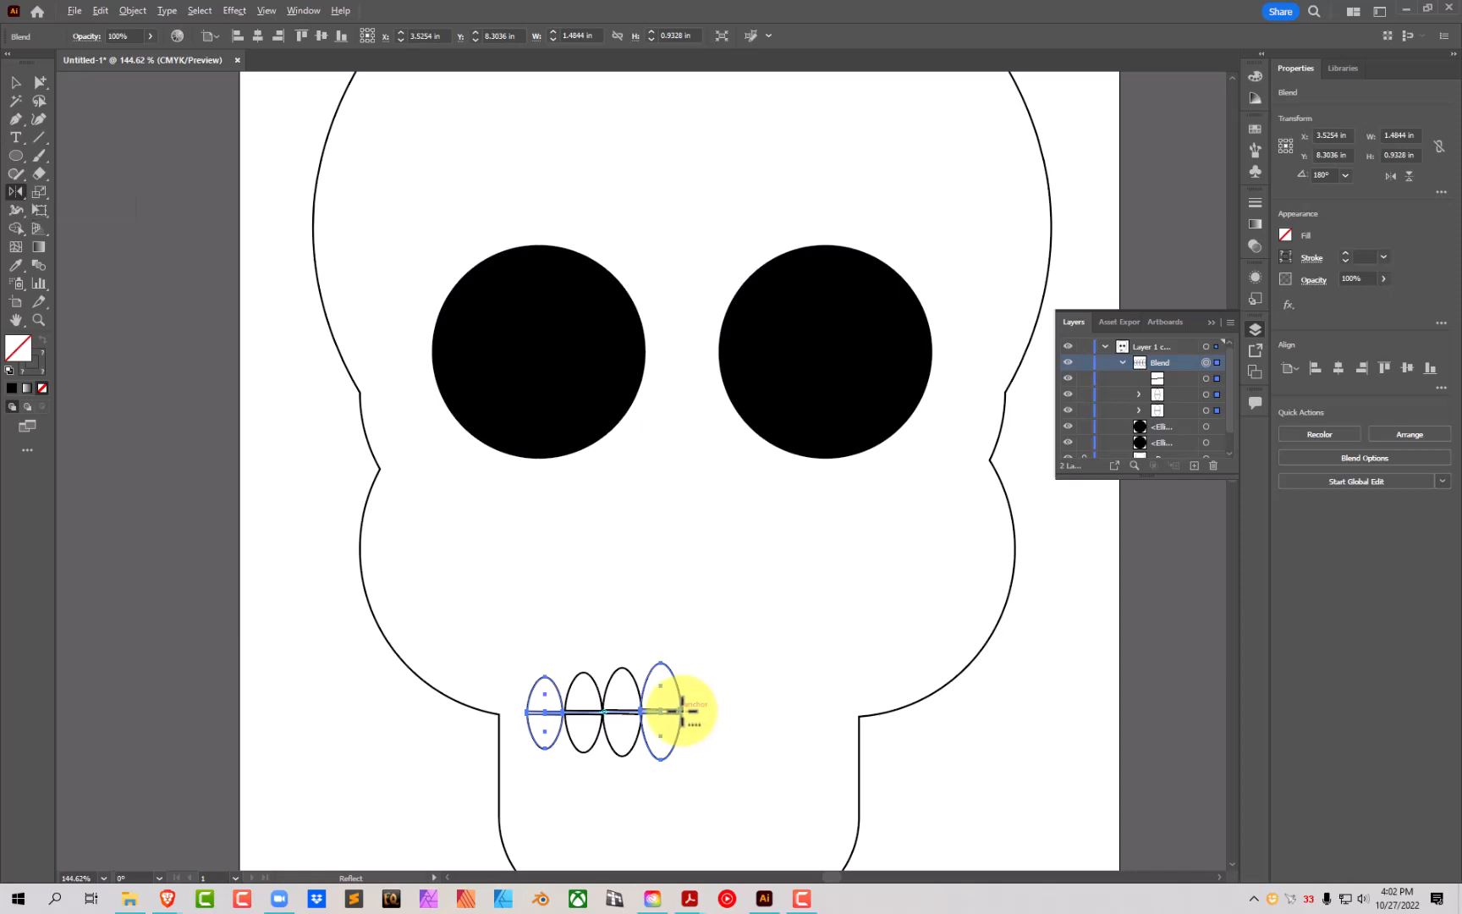
{"action": "left_click", "coordinate": [682, 710], "text": "alt"}
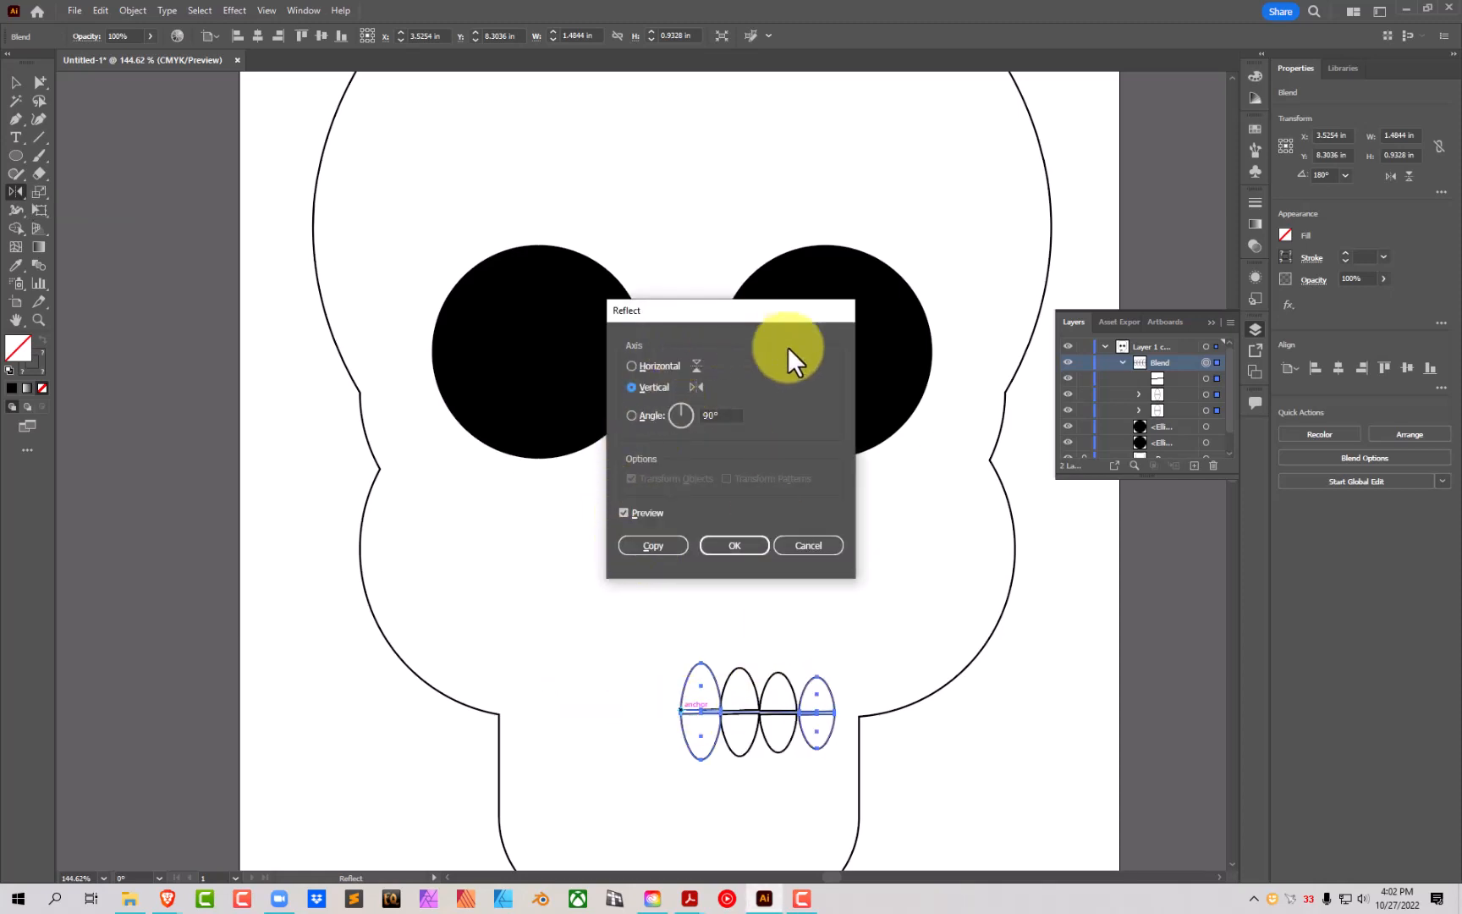
{"action": "left_click", "coordinate": [631, 366]}
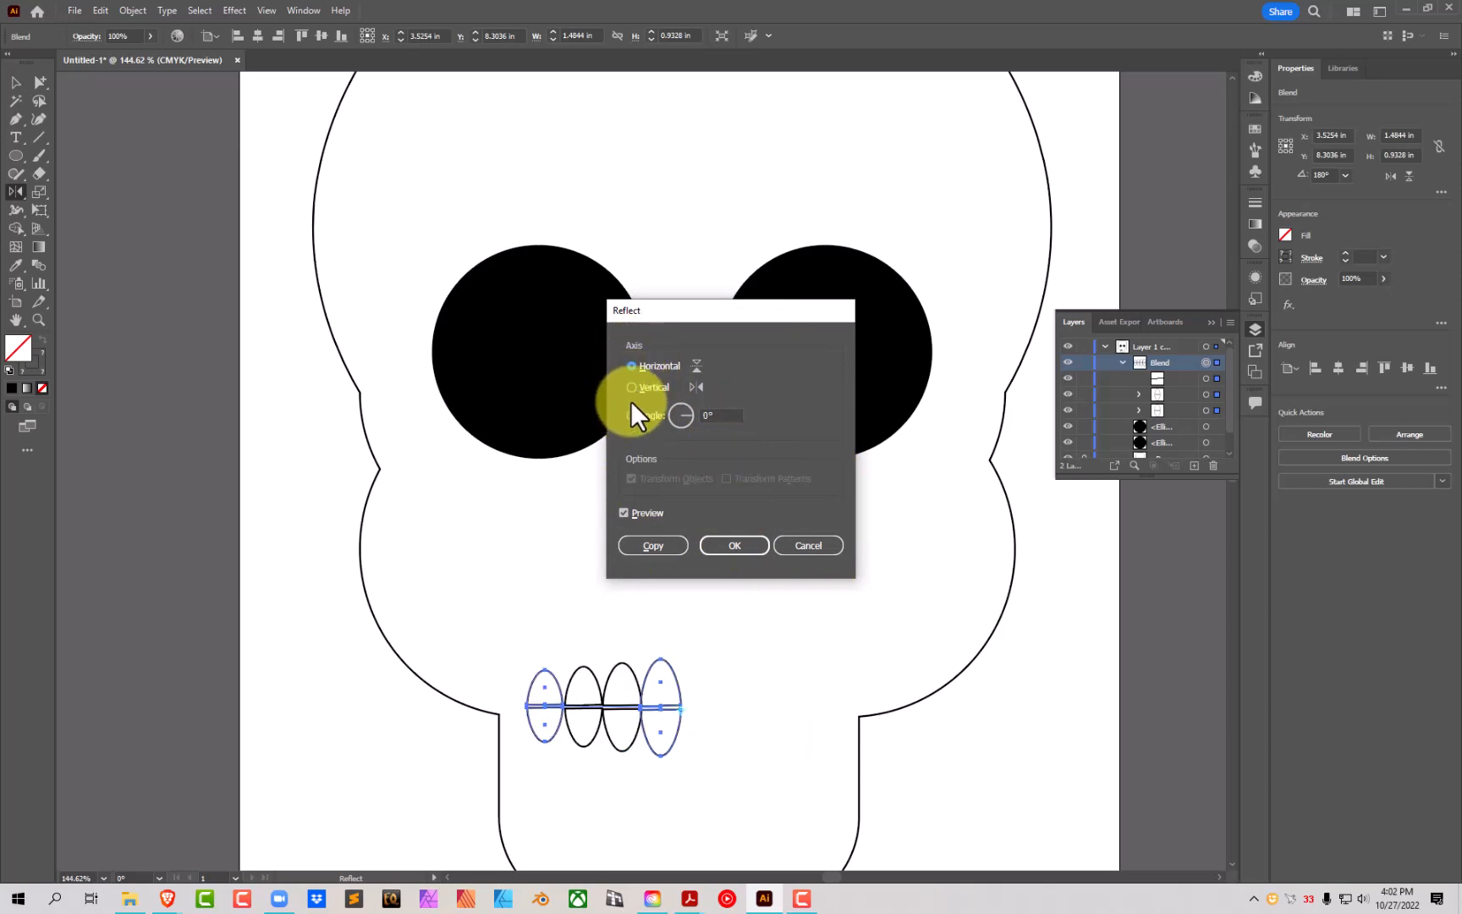
{"action": "left_click", "coordinate": [630, 387]}
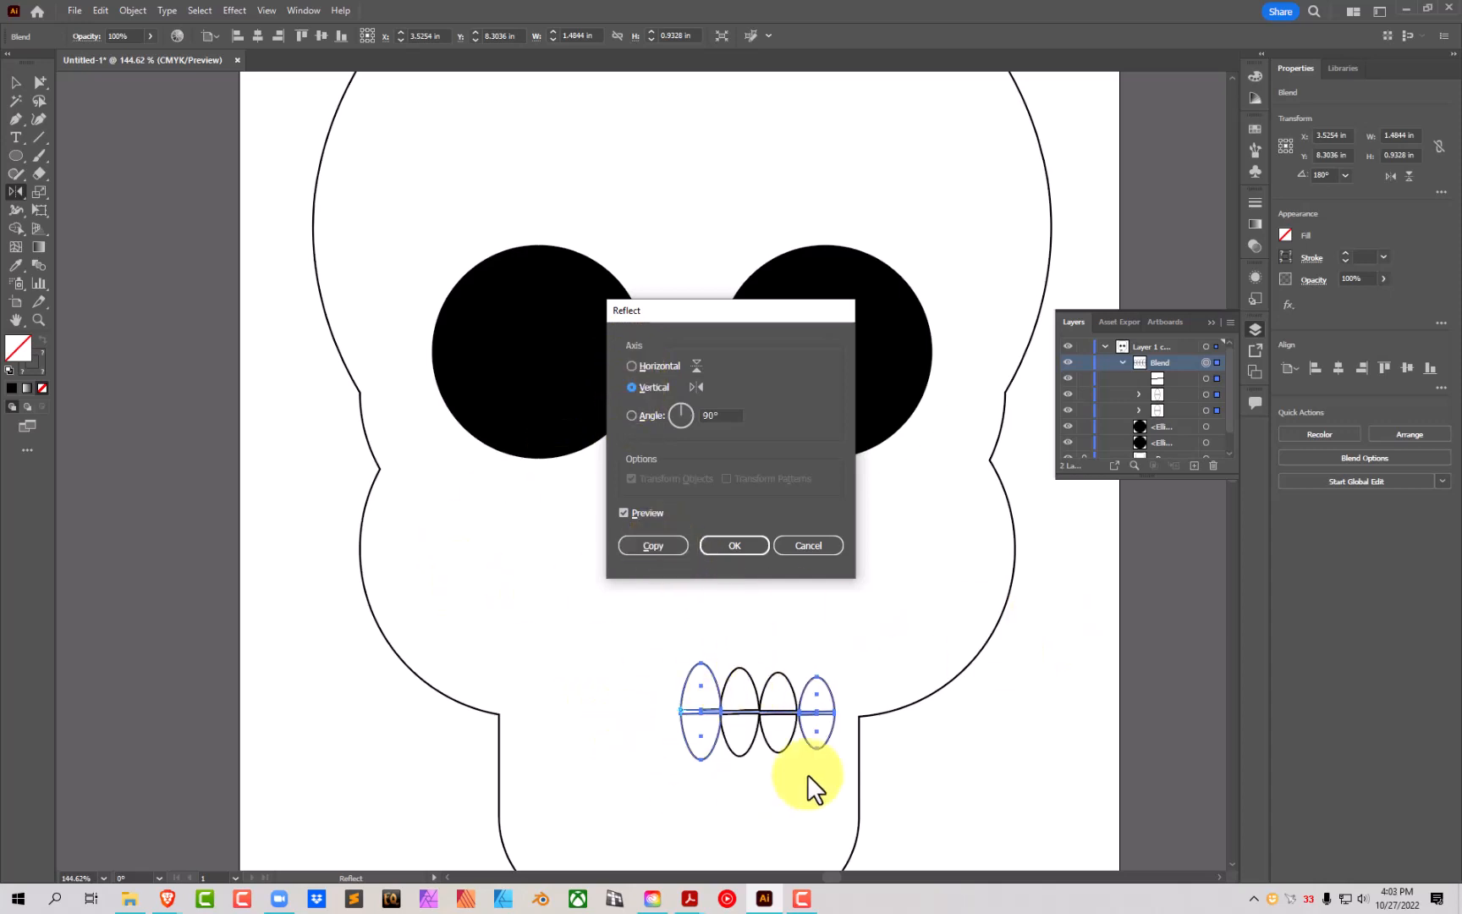
{"action": "left_click", "coordinate": [654, 545]}
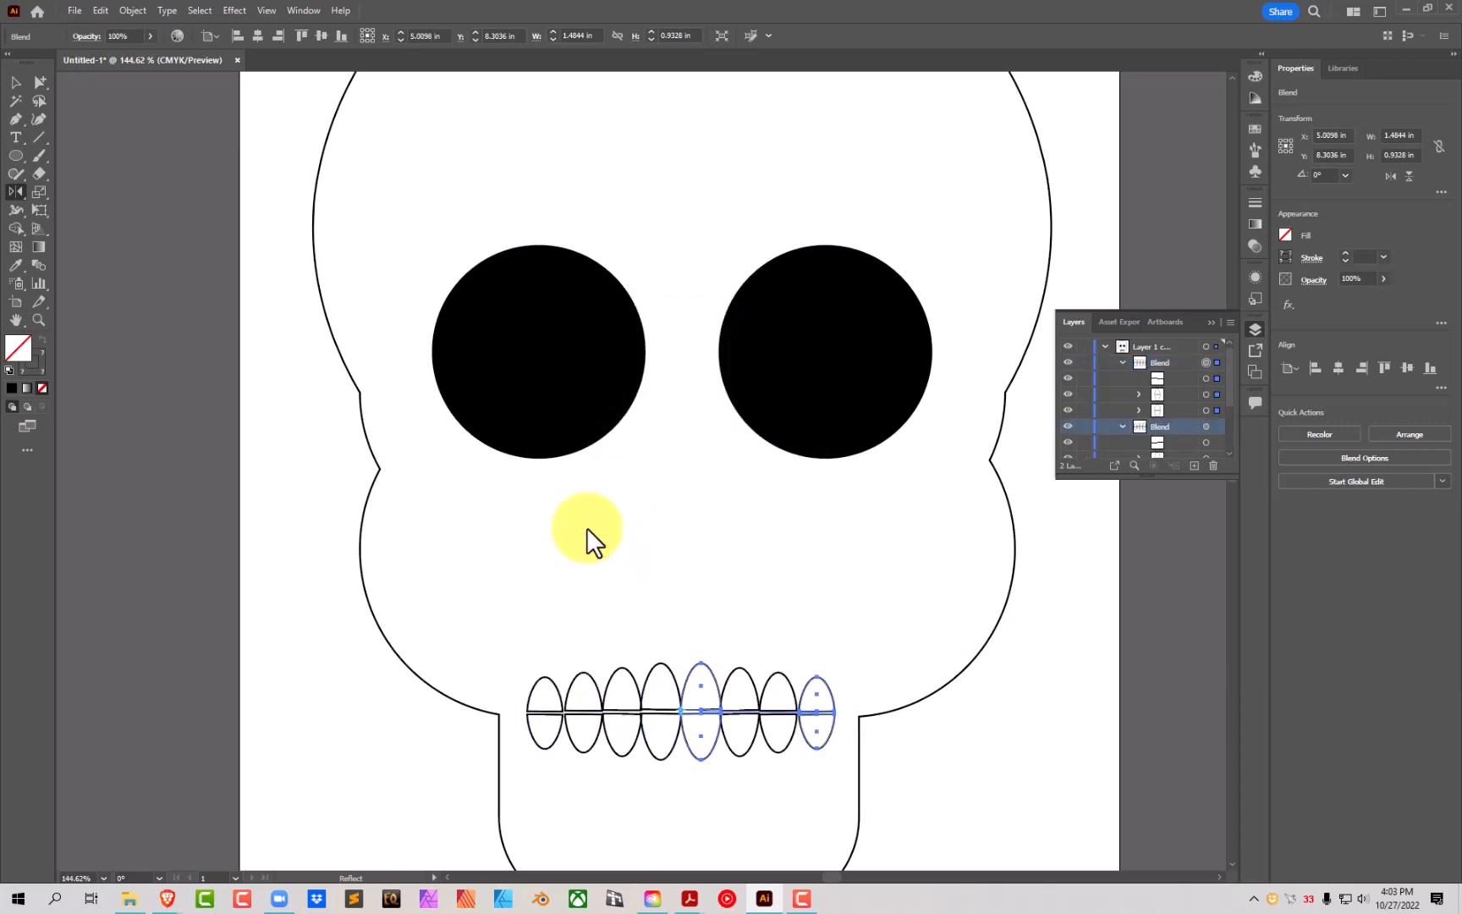
{"action": "left_click", "coordinate": [16, 81]}
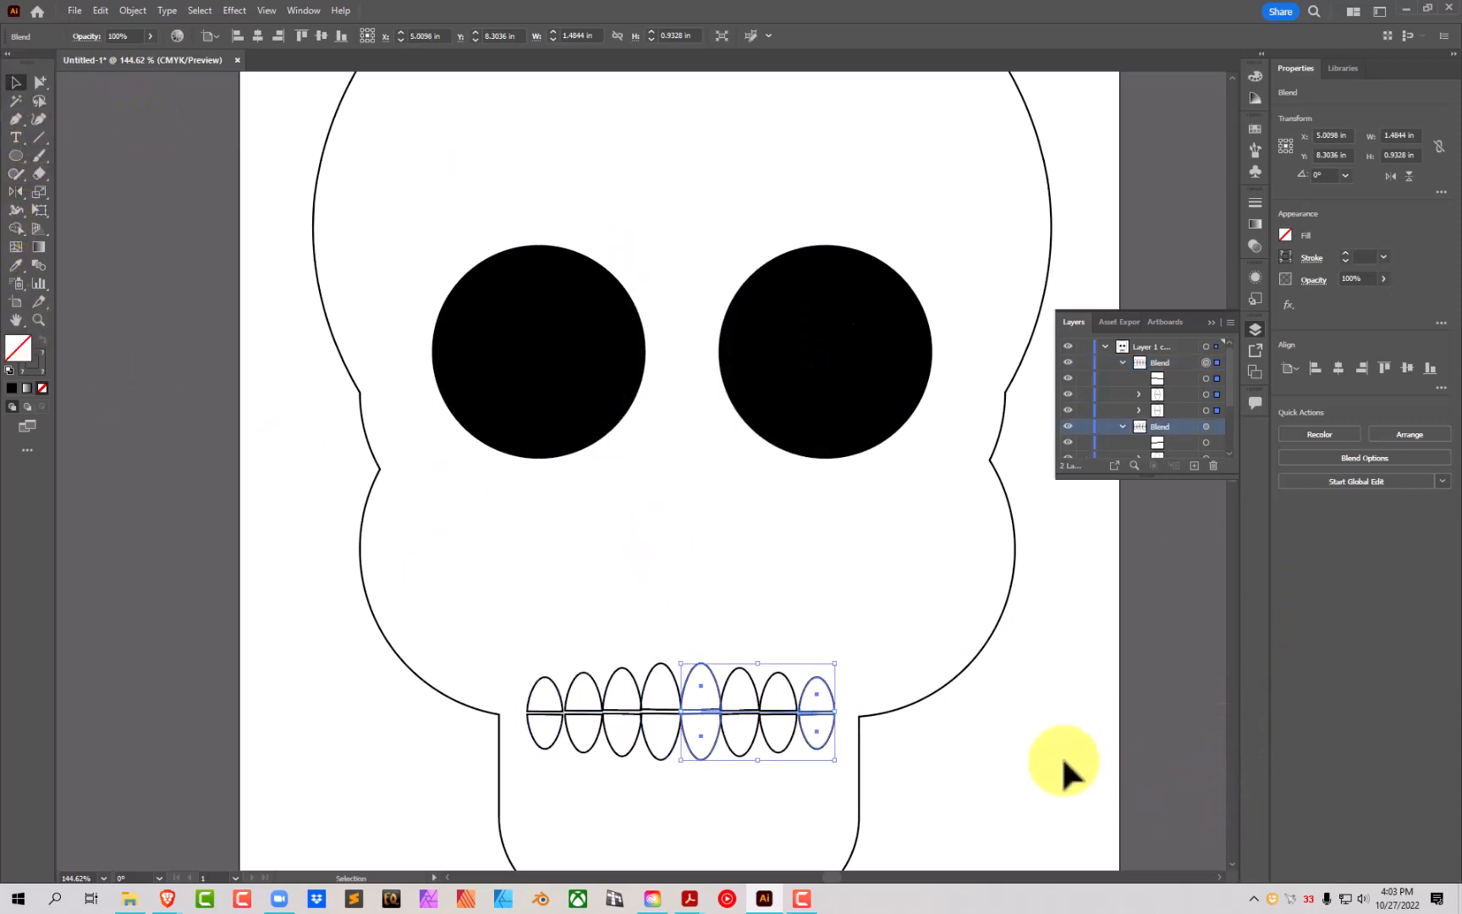
{"action": "left_click", "coordinate": [1012, 741]}
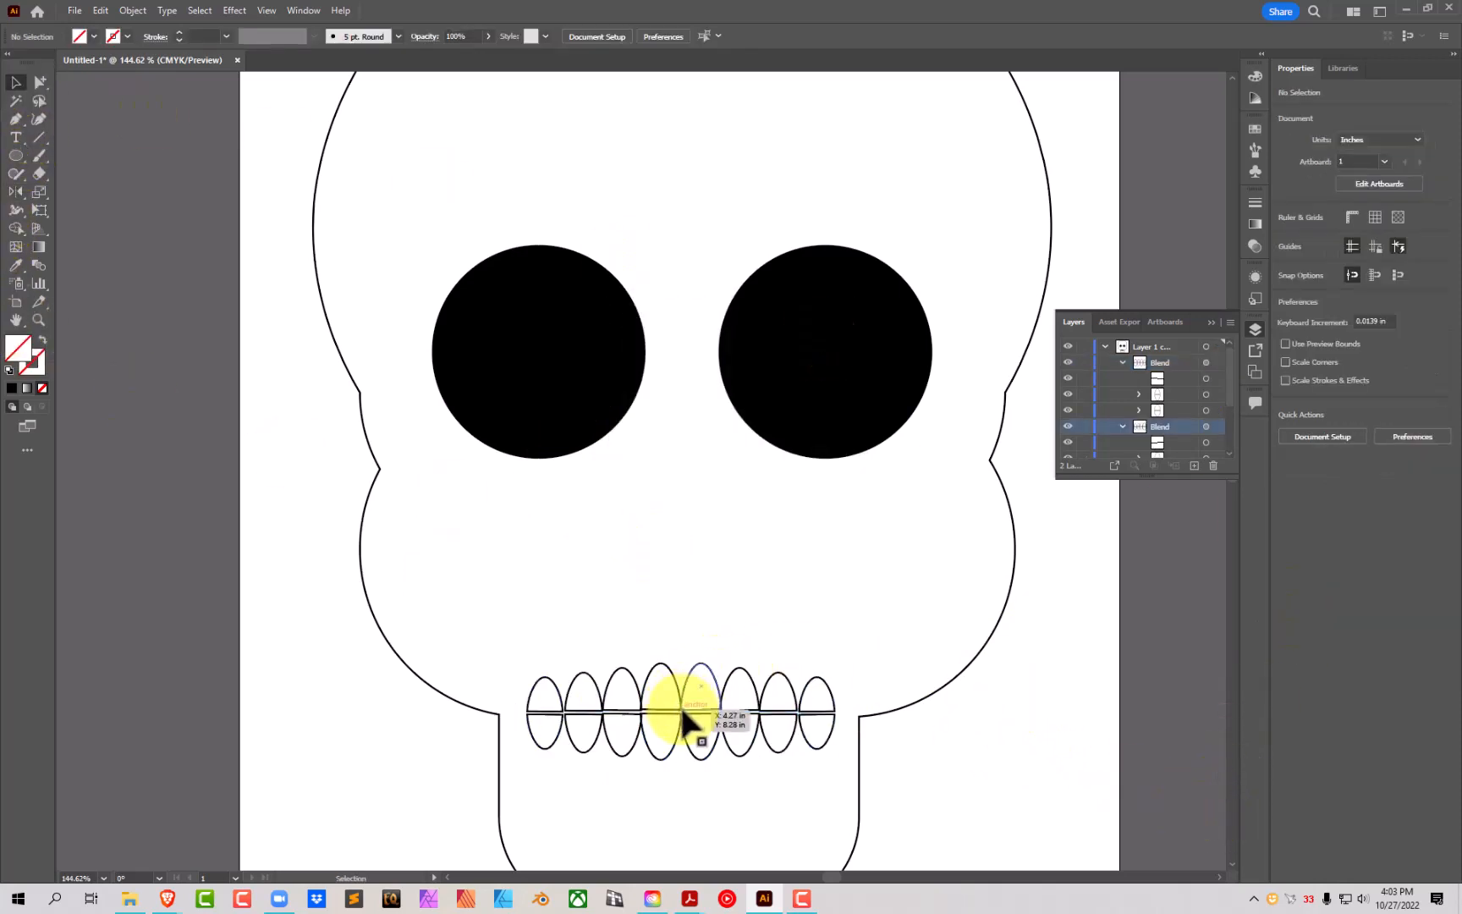
Step: Group the original tooth blend with its mirrored copy
{"action": "left_click", "coordinate": [684, 702]}
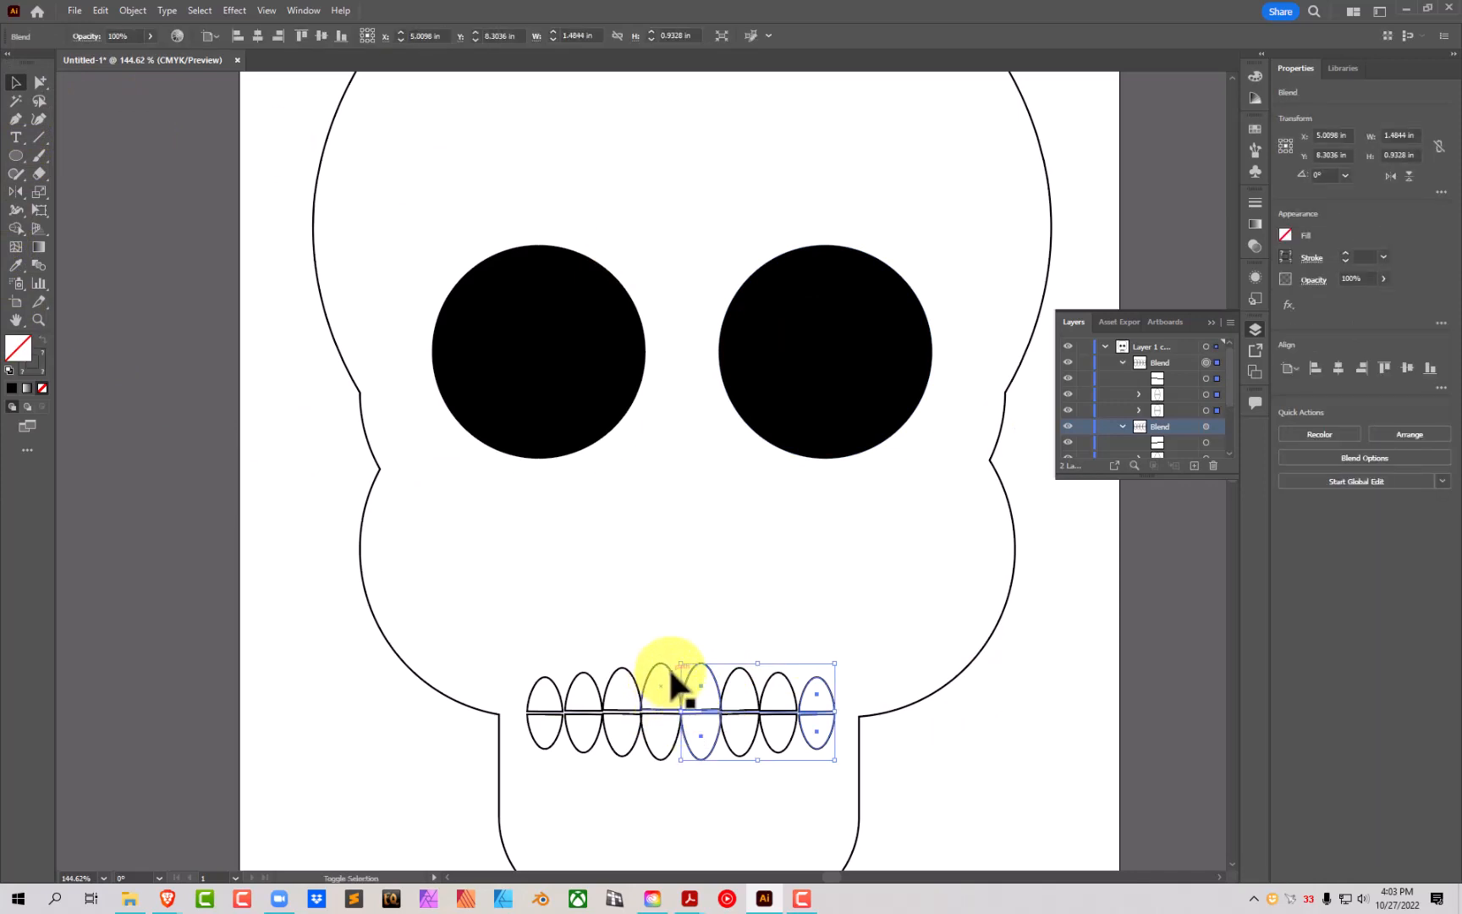
{"action": "left_click", "coordinate": [650, 681], "text": "shift"}
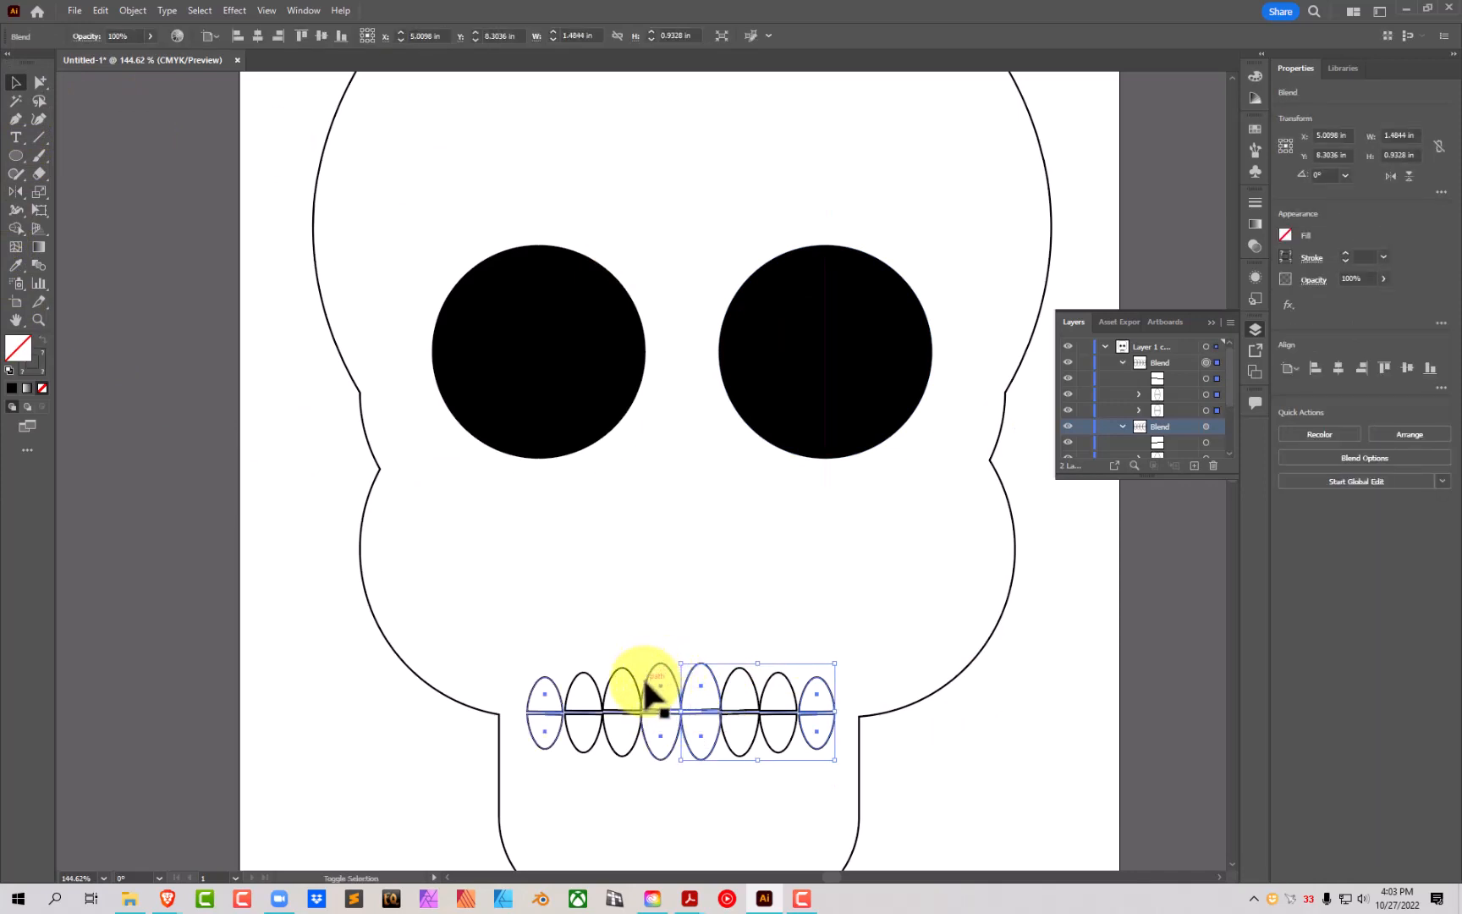
{"action": "key", "text": "ctrl+g"}
{"action": "left_click", "coordinate": [1090, 761]}
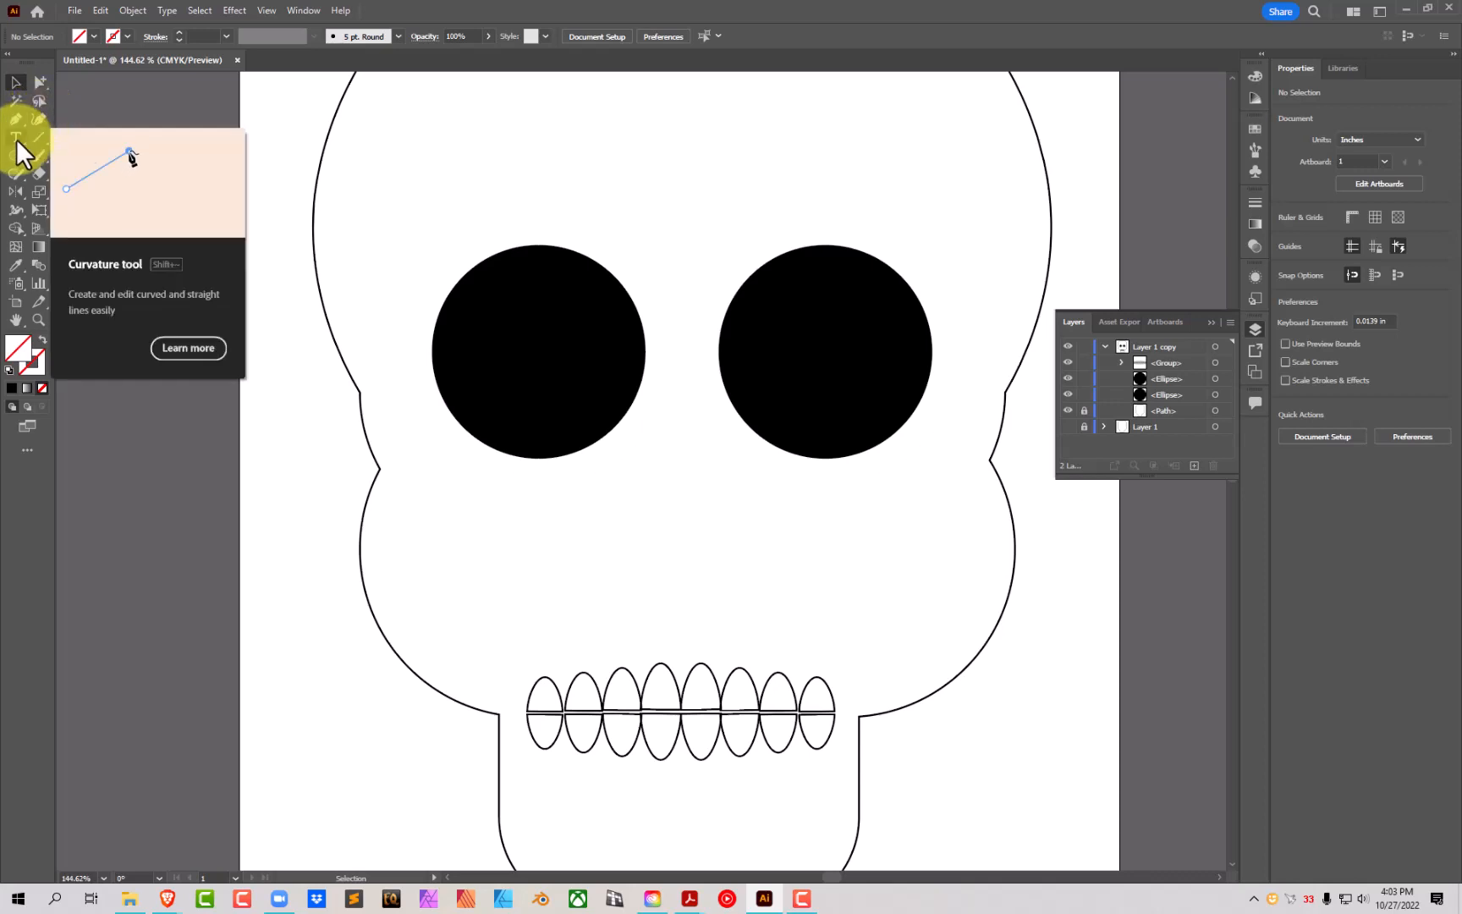
Step: Draw a nose ellipse about 0.96 by 1.62 in, placed at about X 4.28 in, Y 6.34 in, with a black stroke
{"action": "left_click_drag", "start_coordinate": [15, 155], "coordinate": [76, 186]}
{"action": "left_click_drag", "start_coordinate": [657, 421], "coordinate": [756, 590]}
{"action": "left_click", "coordinate": [19, 85]}
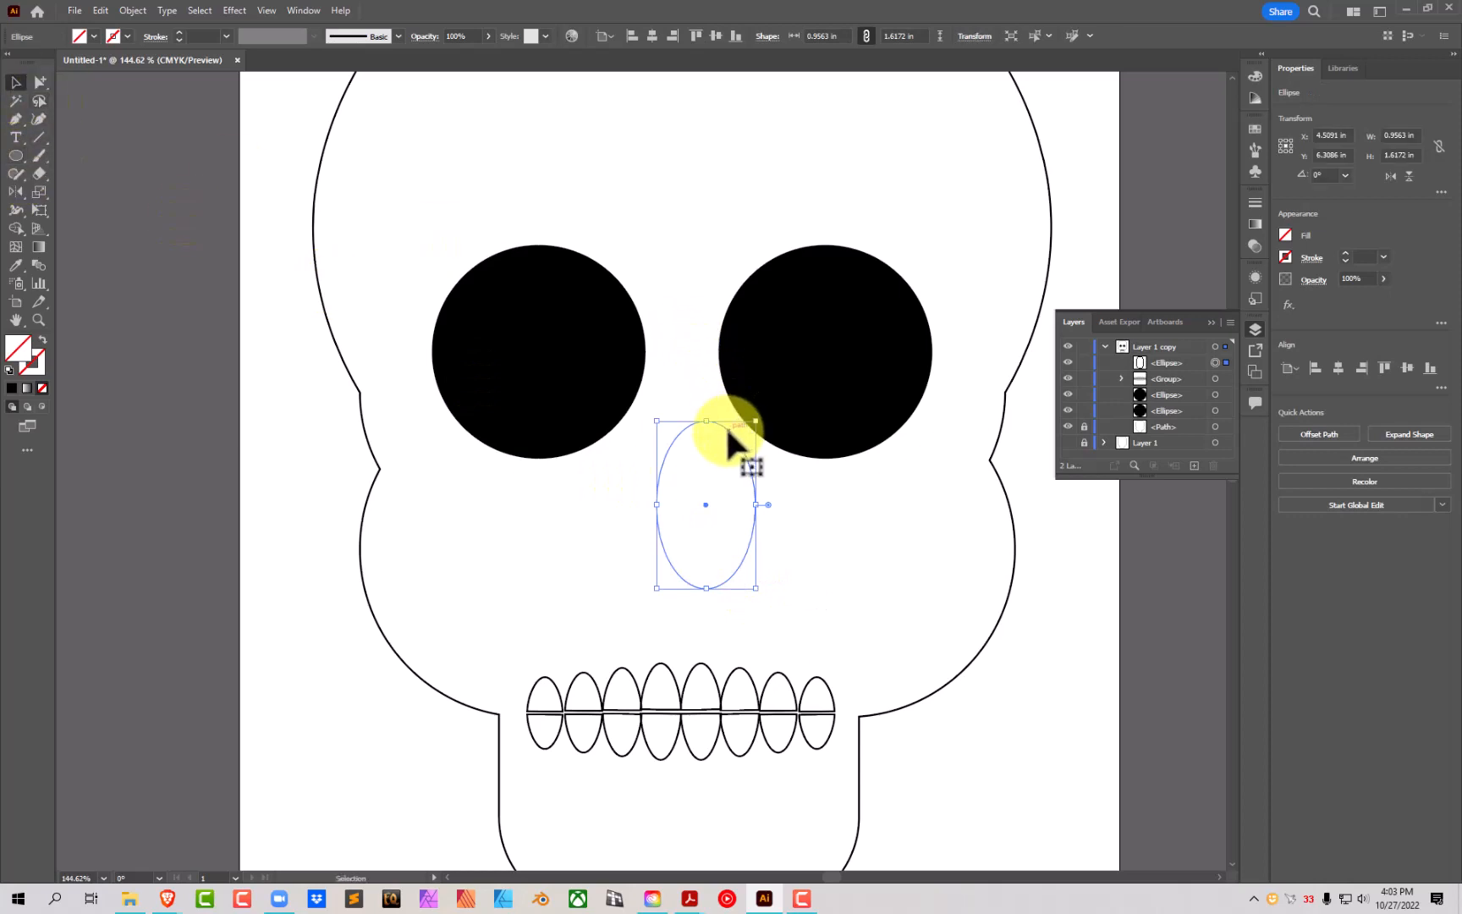
{"action": "left_click_drag", "start_coordinate": [725, 424], "coordinate": [702, 427]}
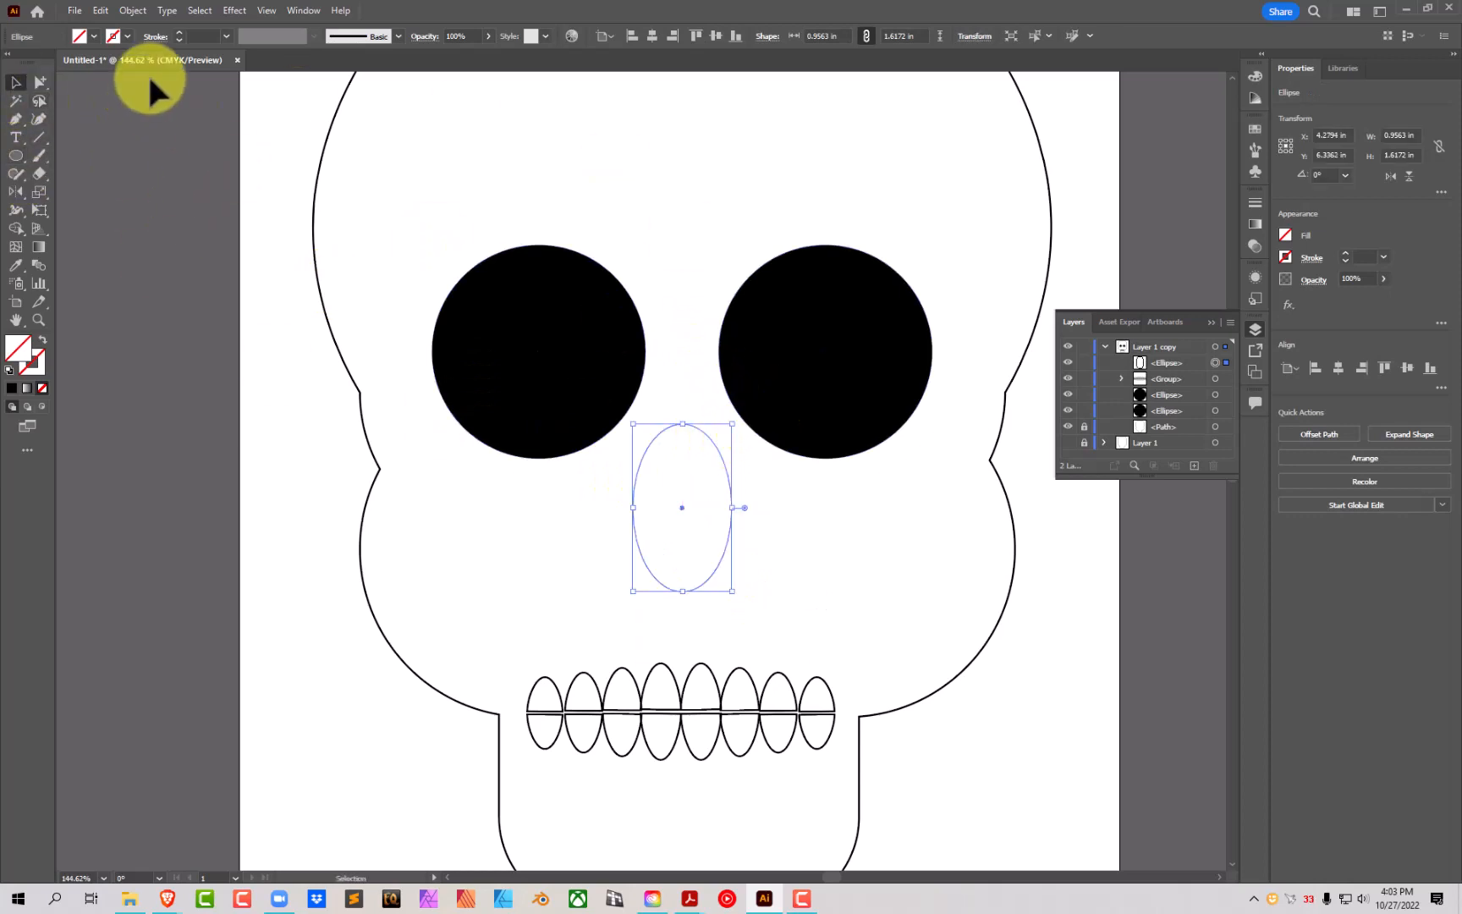
{"action": "left_click", "coordinate": [125, 35]}
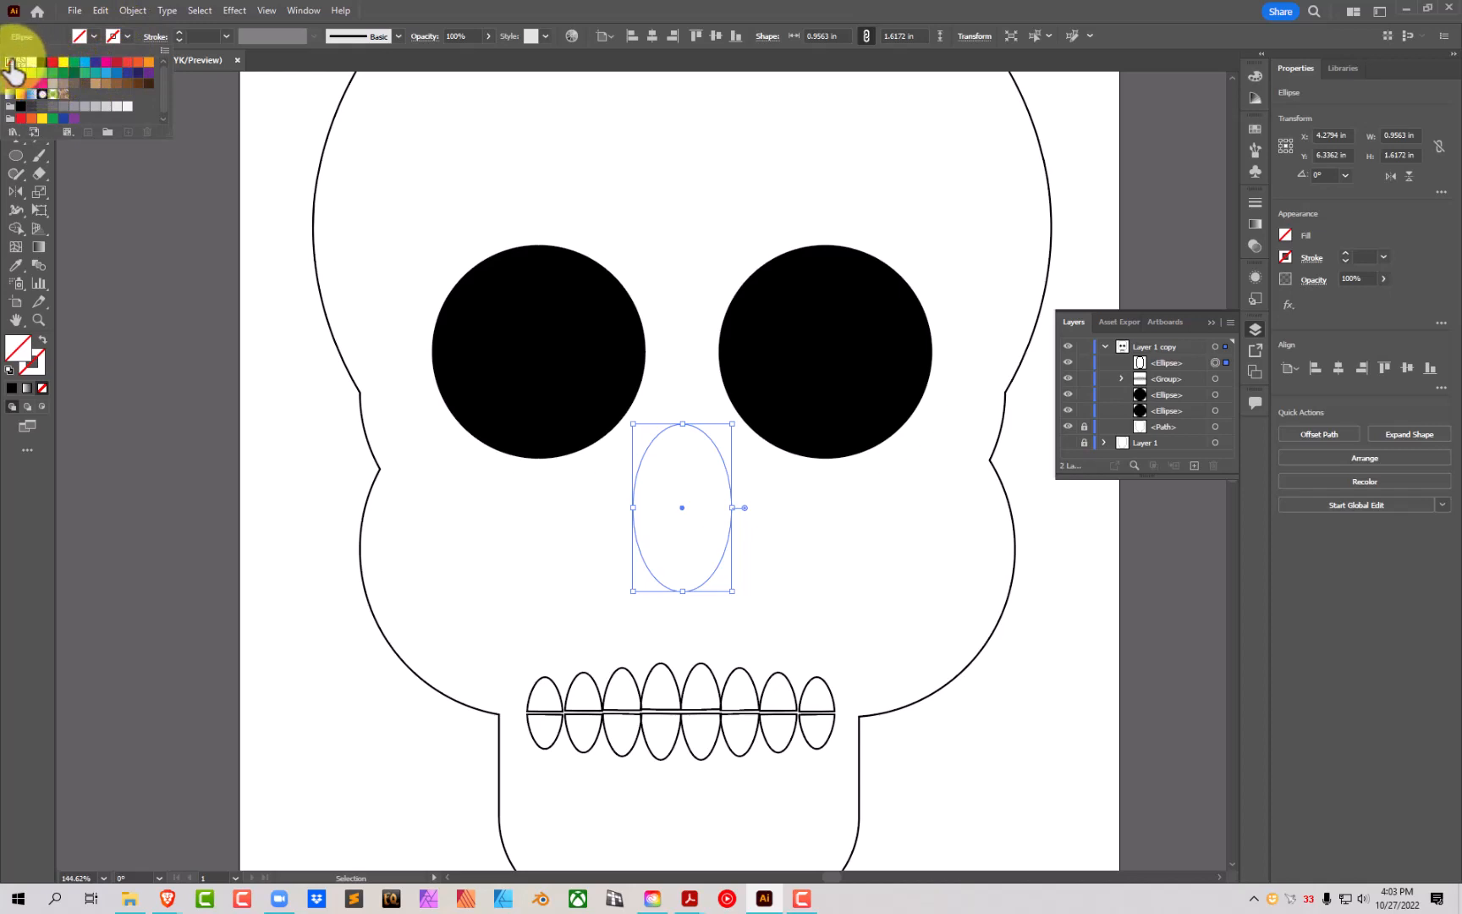
{"action": "left_click", "coordinate": [43, 64]}
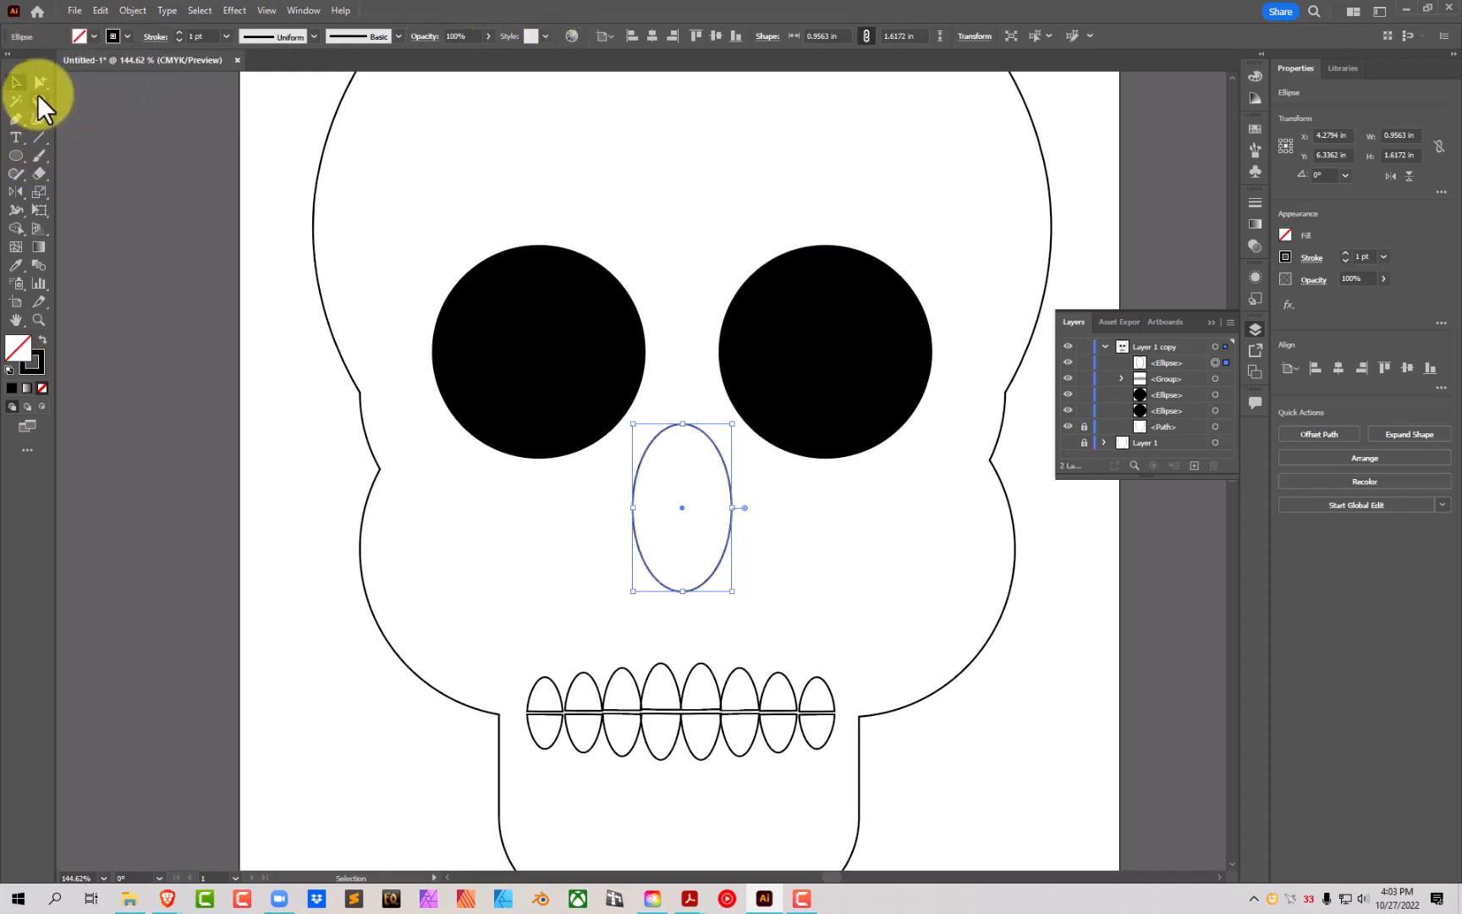
Step: Convert the nose ellipse's top anchor point to a corner
{"action": "left_click", "coordinate": [39, 82]}
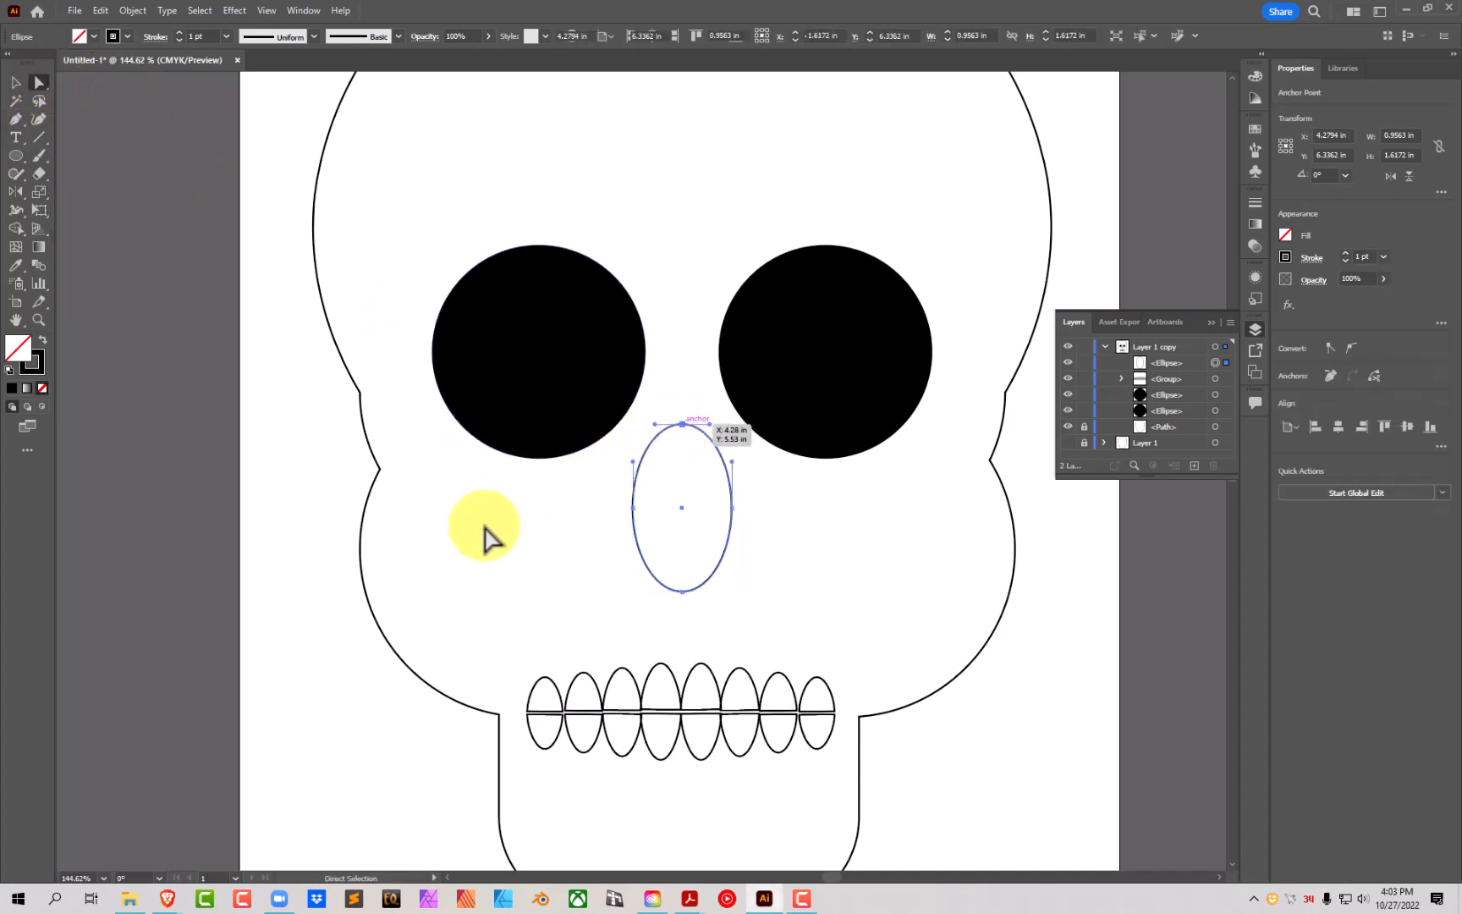
{"action": "left_click", "coordinate": [682, 424]}
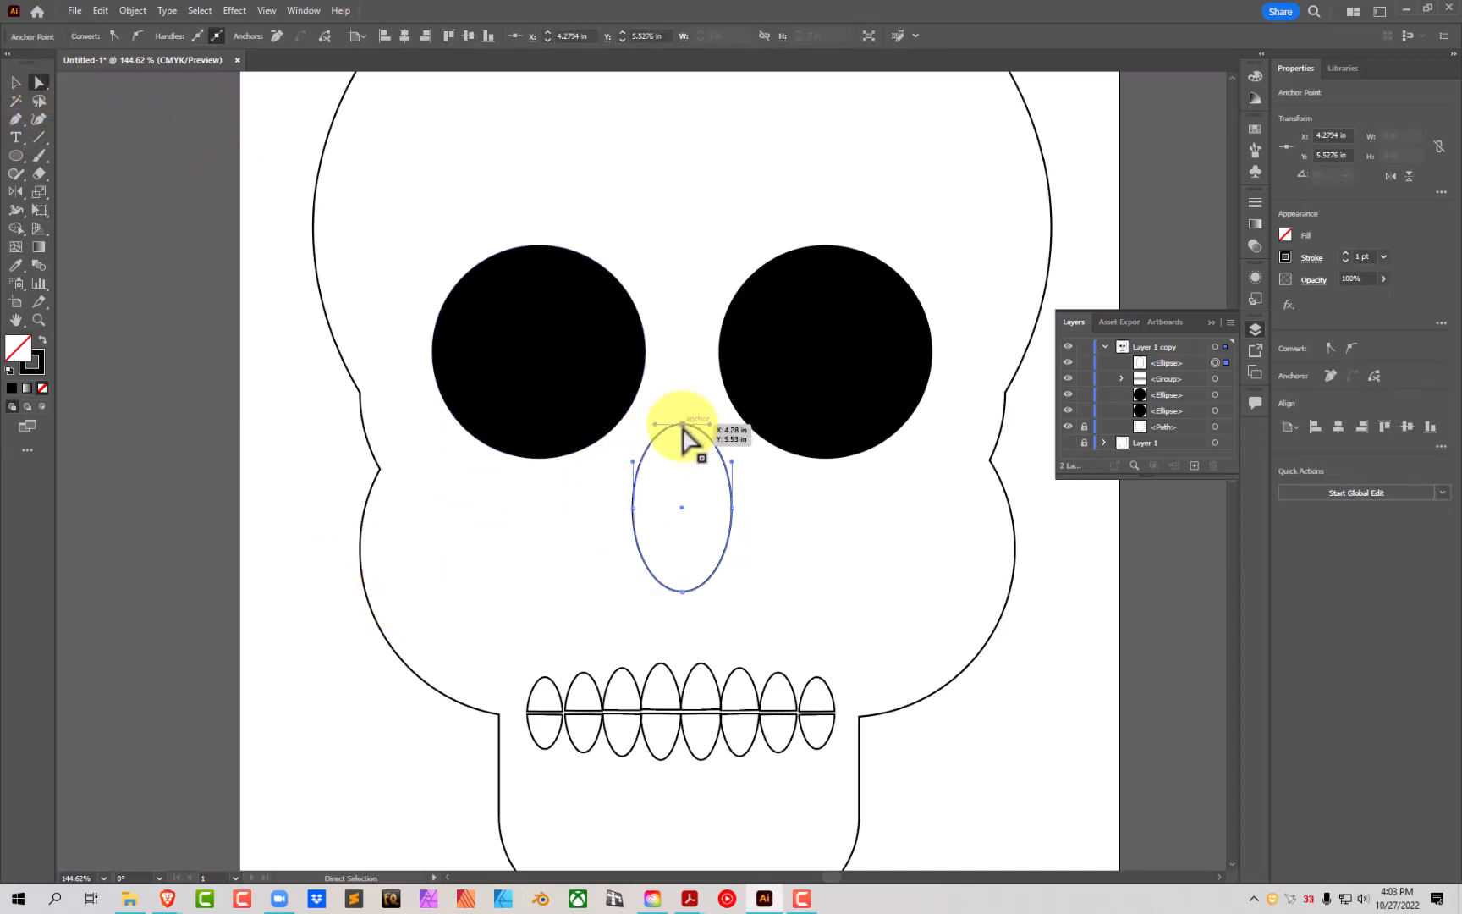
{"action": "left_click", "coordinate": [114, 36]}
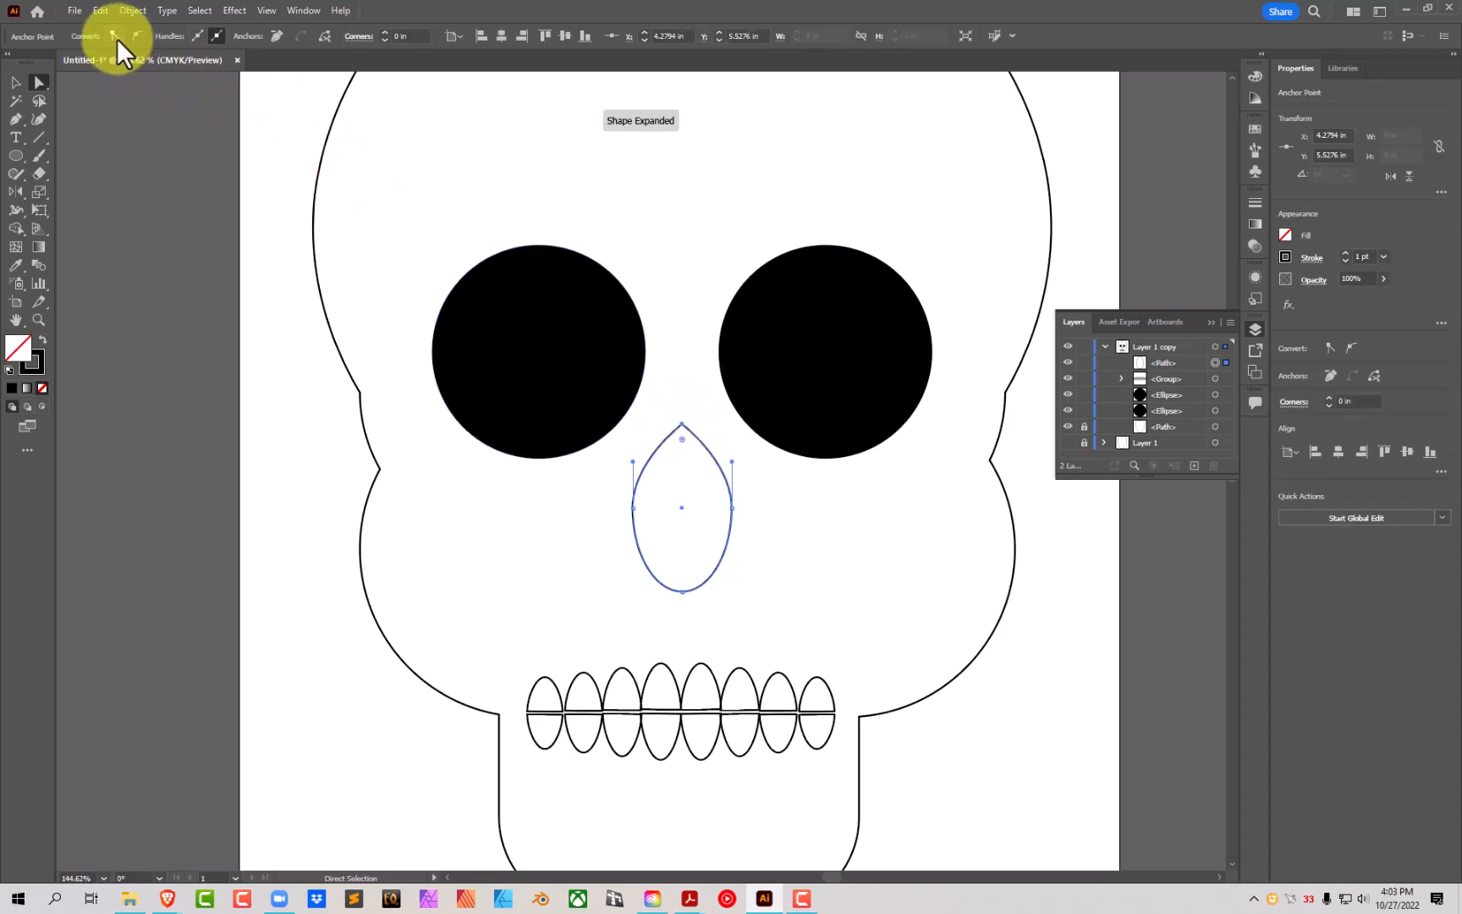
Step: Raise the nose shape's bottom anchor point to about Y 6.00 in and turn its handles vertical
{"action": "left_click", "coordinate": [681, 591]}
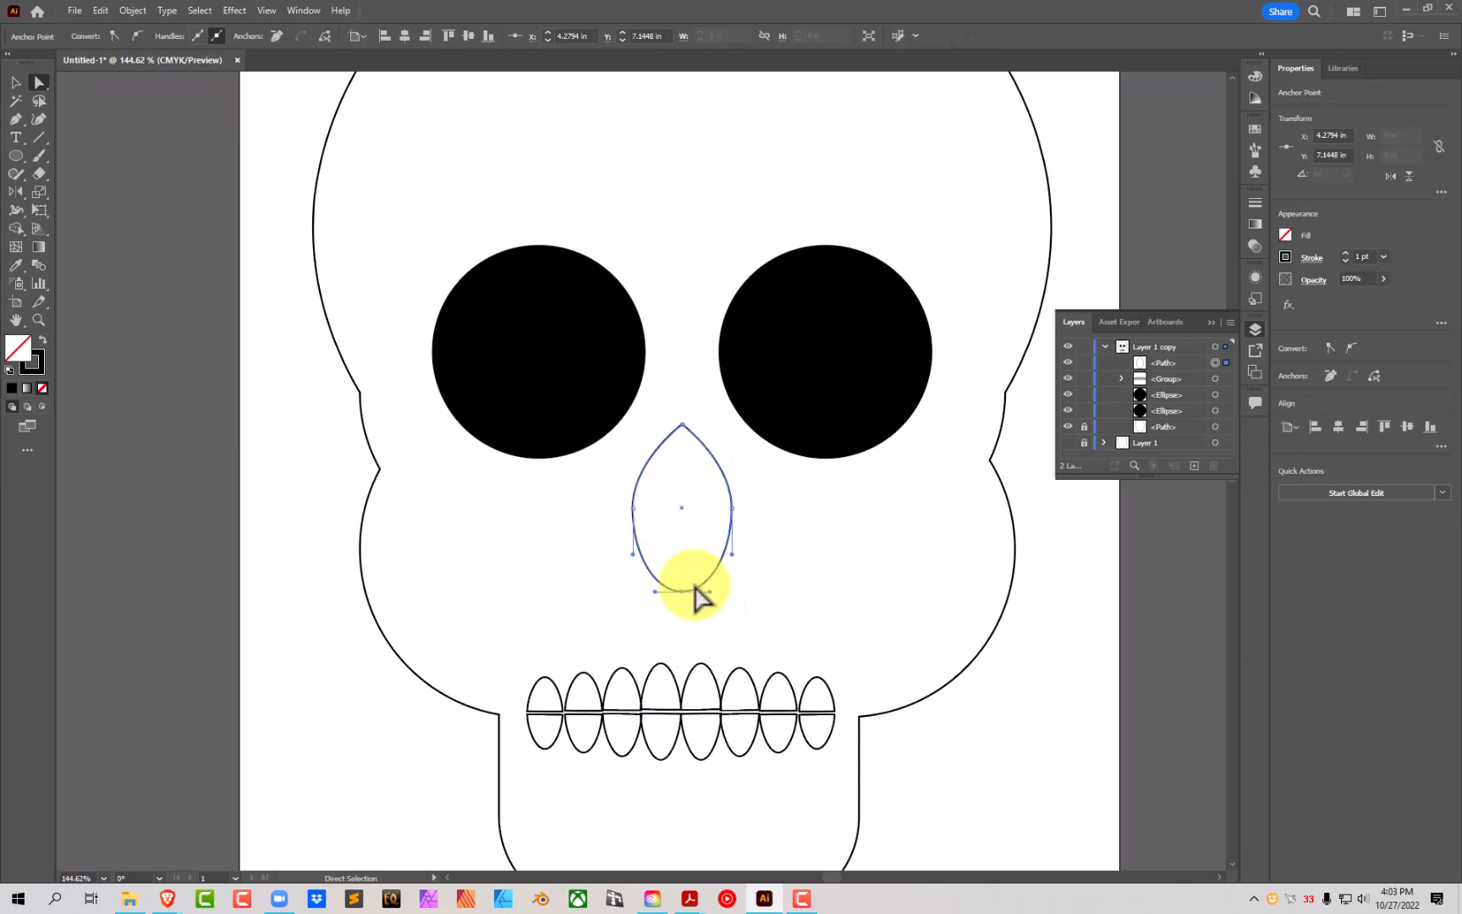
{"action": "mouse_move", "coordinate": [685, 594]}
{"action": "left_mouse_down"}
{"action": "mouse_move", "coordinate": [684, 476]}
{"action": "mouse_move", "coordinate": [649, 484]}
{"action": "mouse_move", "coordinate": [682, 473]}
{"action": "mouse_move", "coordinate": [664, 550]}
{"action": "mouse_move", "coordinate": [682, 577]}
{"action": "left_mouse_up"}
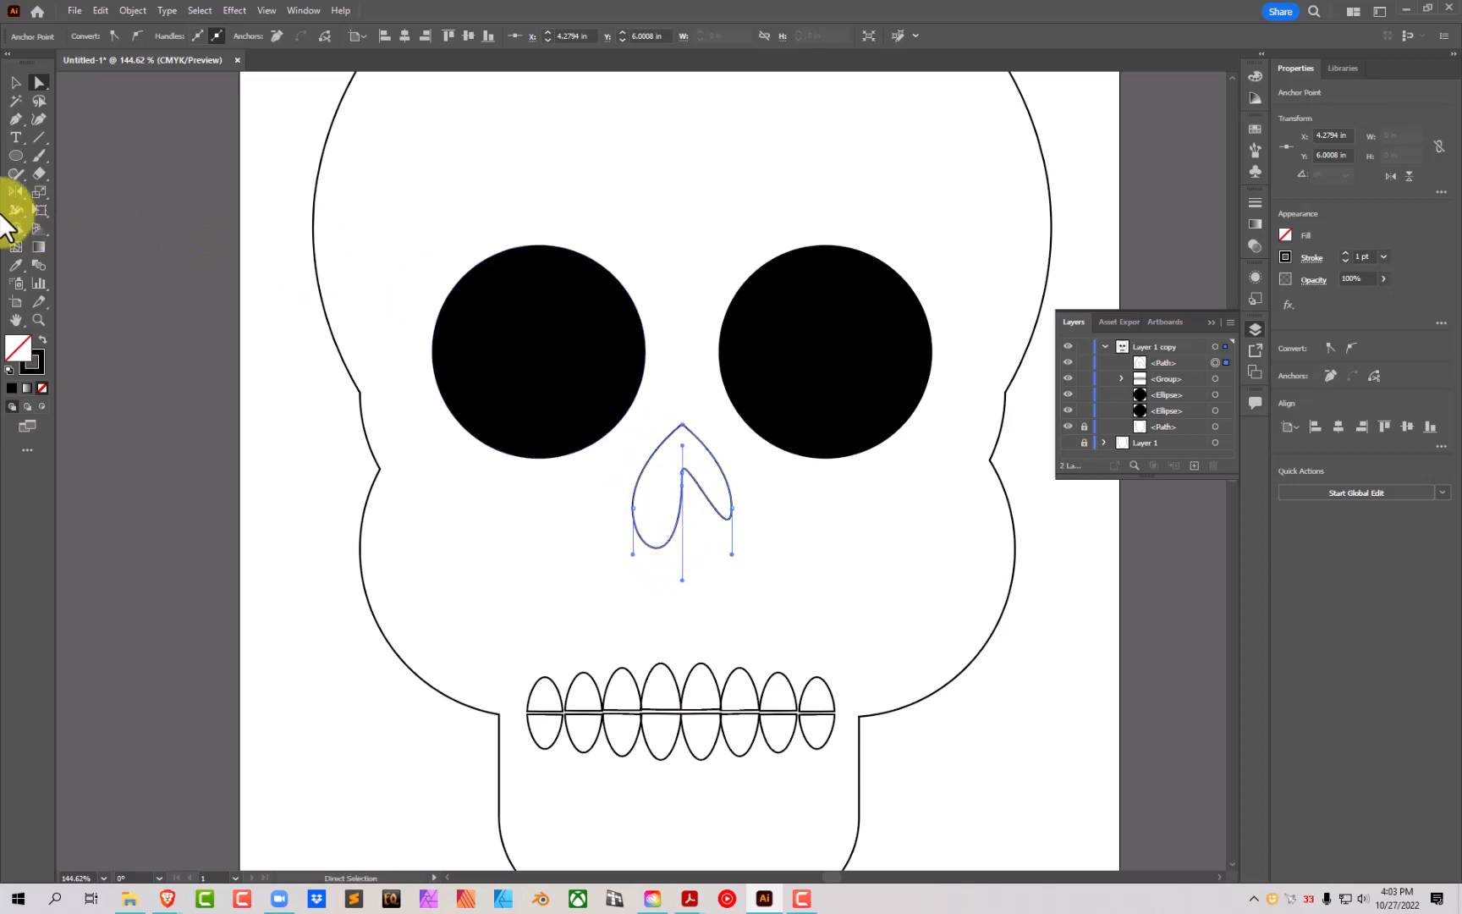
Step: Pull the upper handle of the nose's inner notch anchor straight down with the Anchor Point tool, giving two symmetric lobes
{"action": "left_click", "coordinate": [13, 120]}
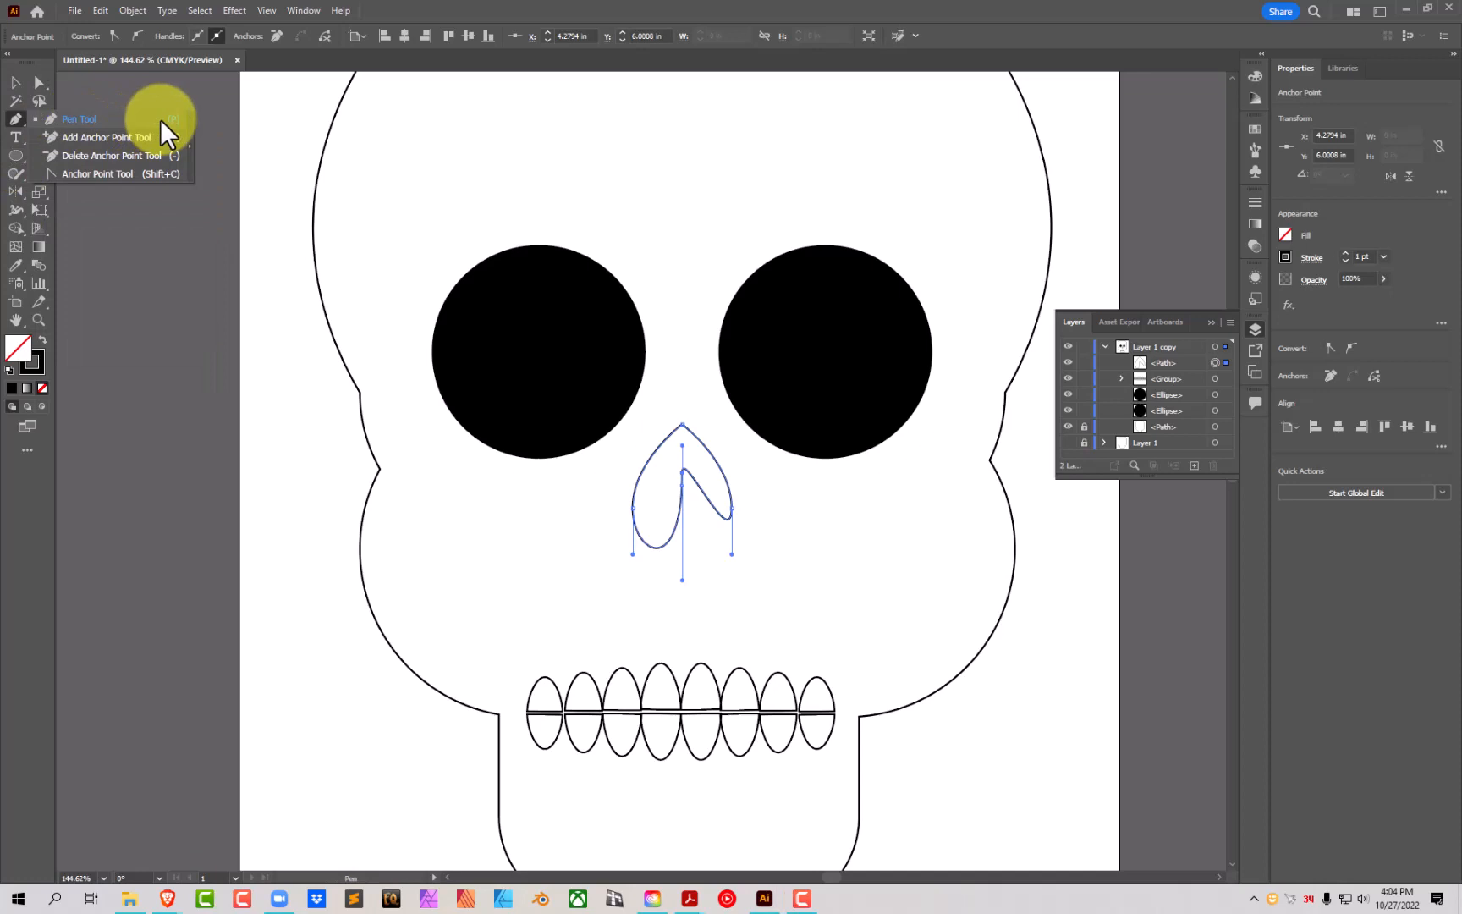
{"action": "left_click", "coordinate": [137, 171]}
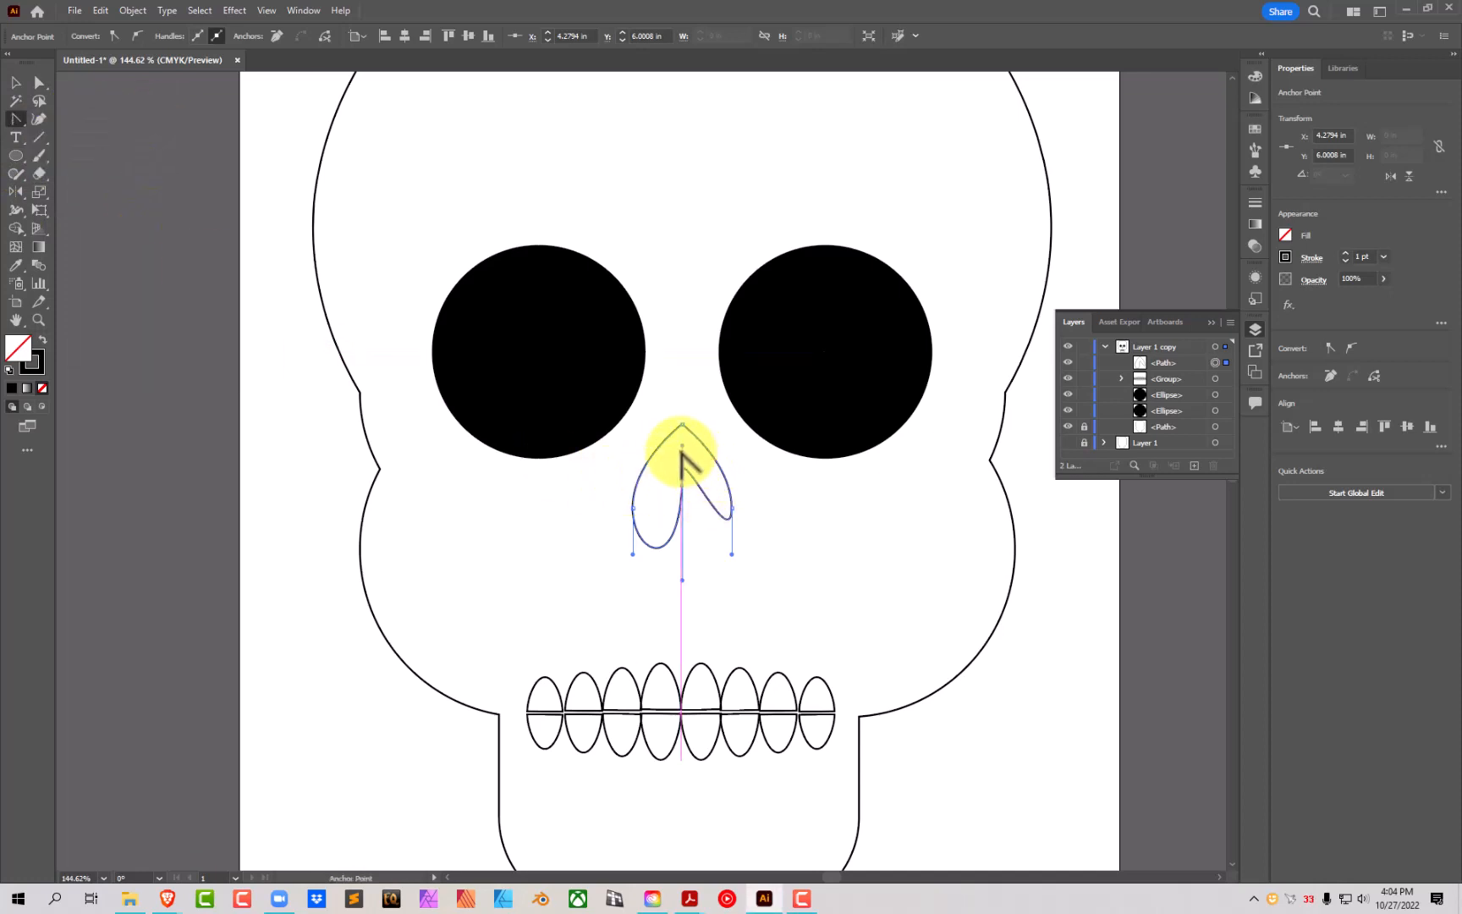
{"action": "left_click_drag", "start_coordinate": [683, 446], "coordinate": [682, 580]}
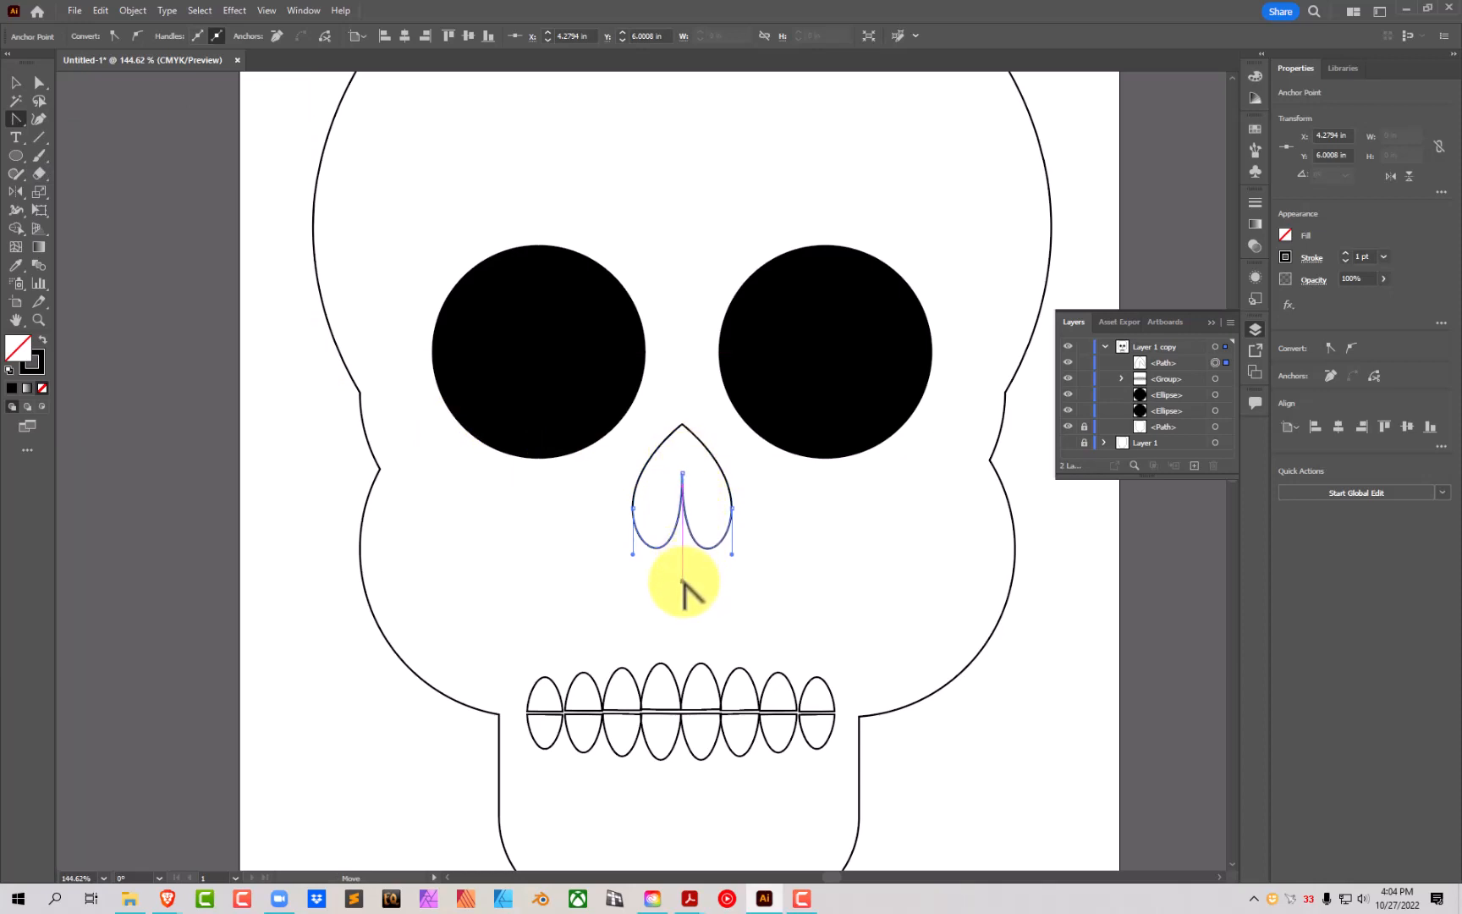
{"action": "left_click", "coordinate": [39, 82]}
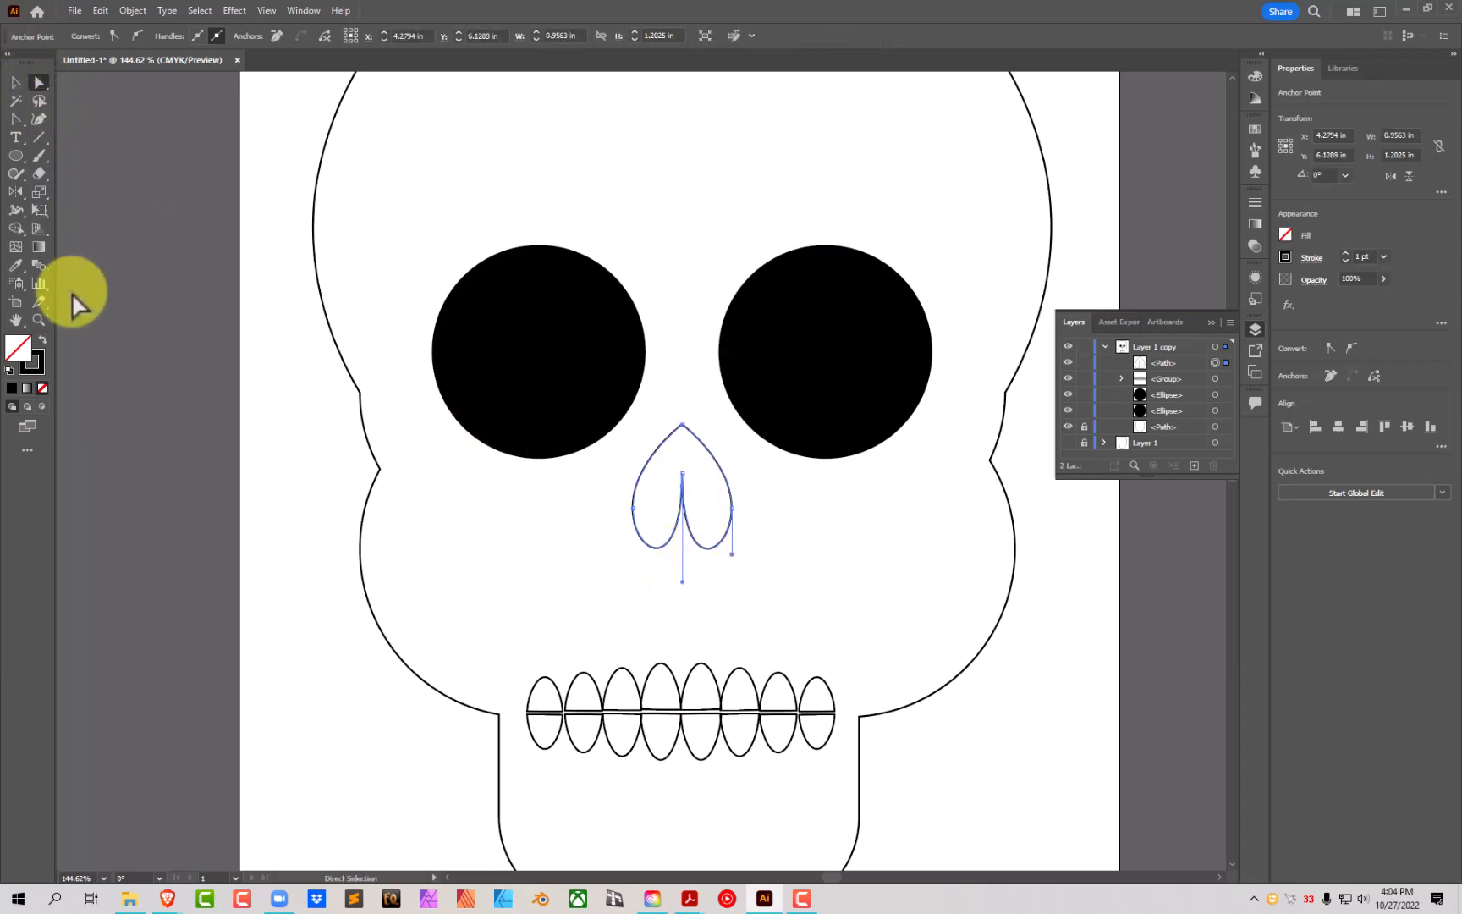
Step: Lower the nose's notch anchor to about Y 6.38 in, then shorten its handles and spread them slightly apart
{"action": "left_click", "coordinate": [766, 559]}
{"action": "left_click_drag", "start_coordinate": [683, 481], "coordinate": [684, 513]}
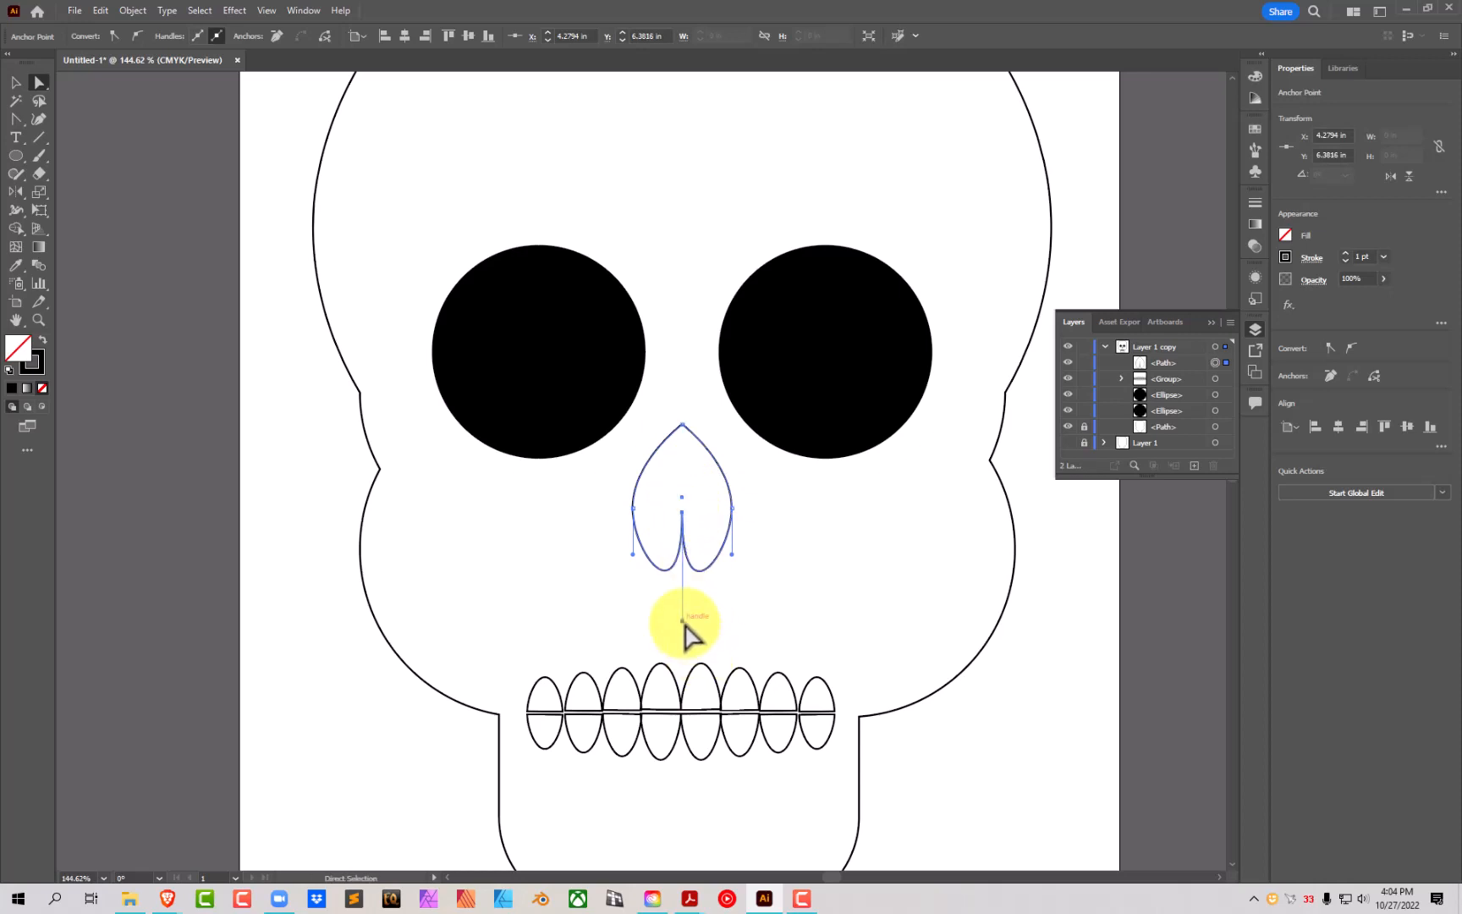
{"action": "left_click_drag", "start_coordinate": [685, 624], "coordinate": [675, 572]}
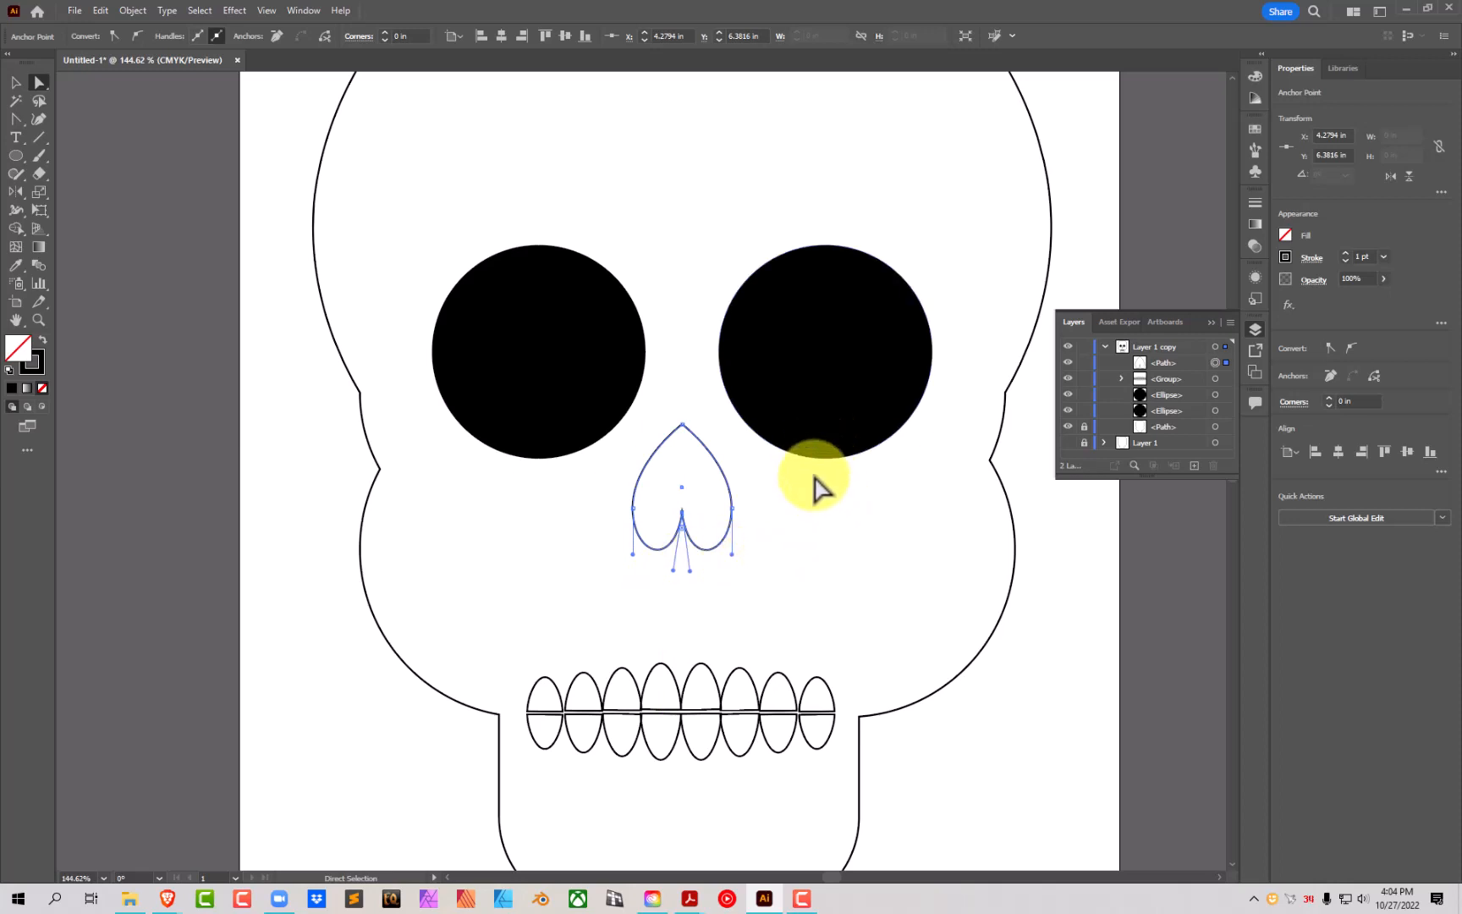
Step: Duplicate the nose shape onto the forehead at about X 4.28 in, Y 2.88 in, and rotate the copy 180° into a heart
{"action": "left_click", "coordinate": [16, 83]}
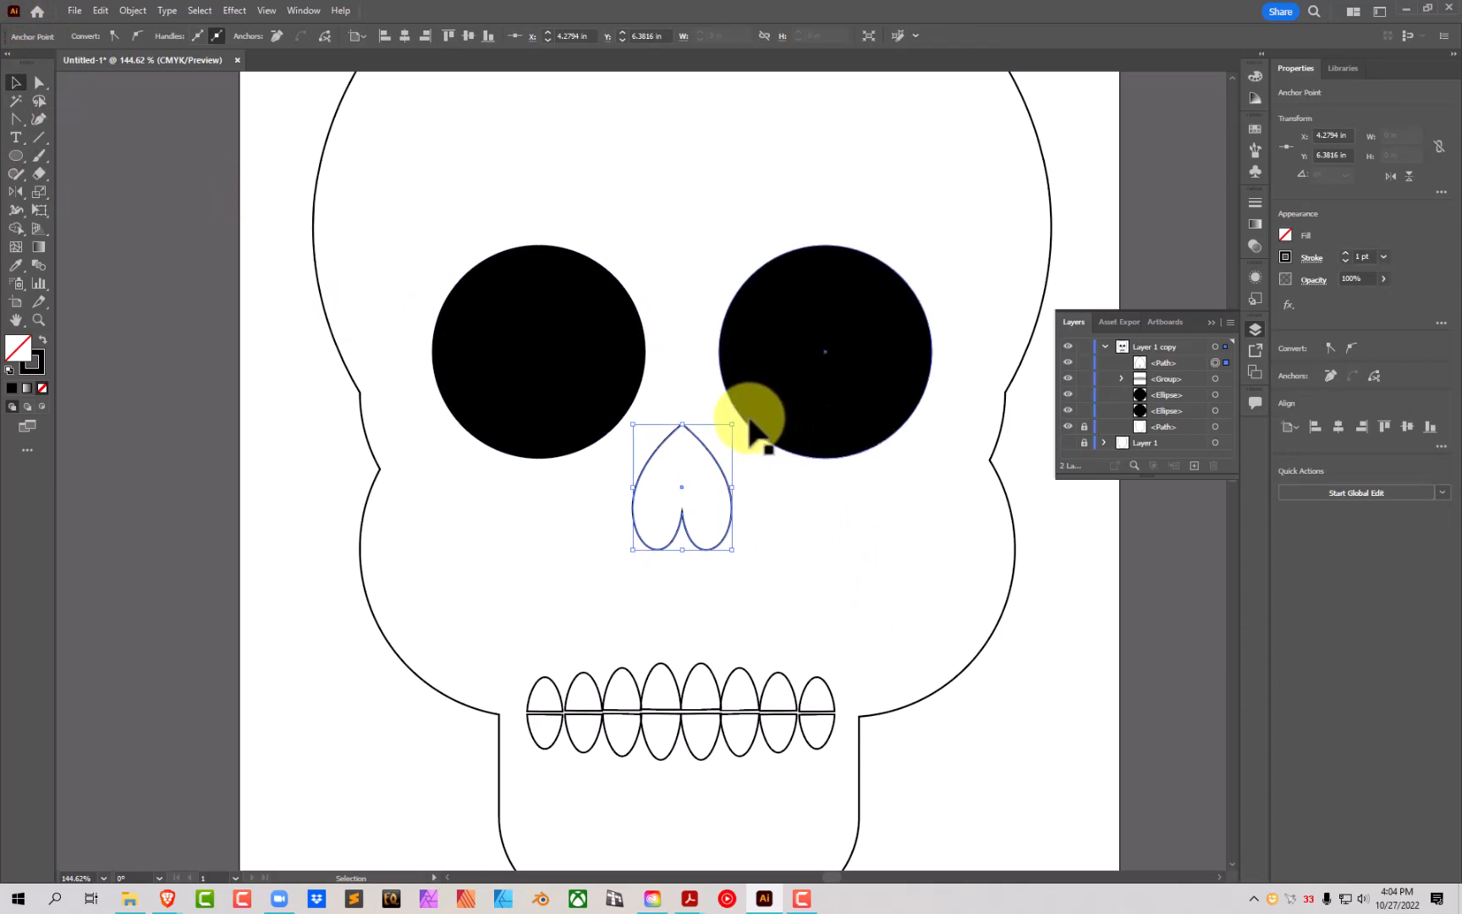
{"action": "key", "text": "space"}
{"action": "left_click_drag", "start_coordinate": [1037, 515], "coordinate": [1069, 725]}
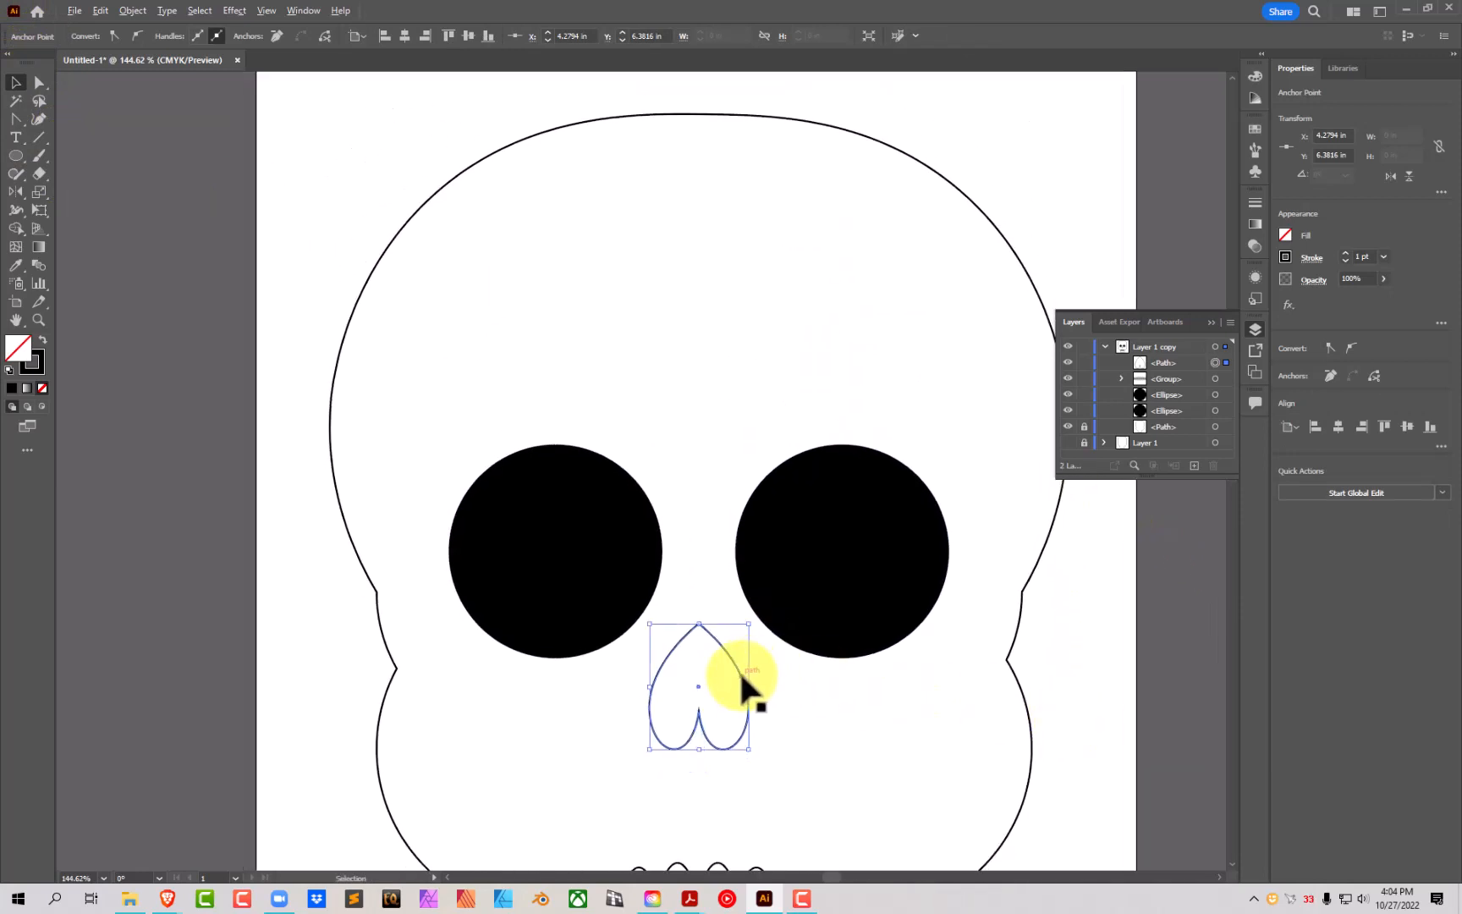
{"action": "left_click_drag", "start_coordinate": [699, 687], "coordinate": [699, 687]}
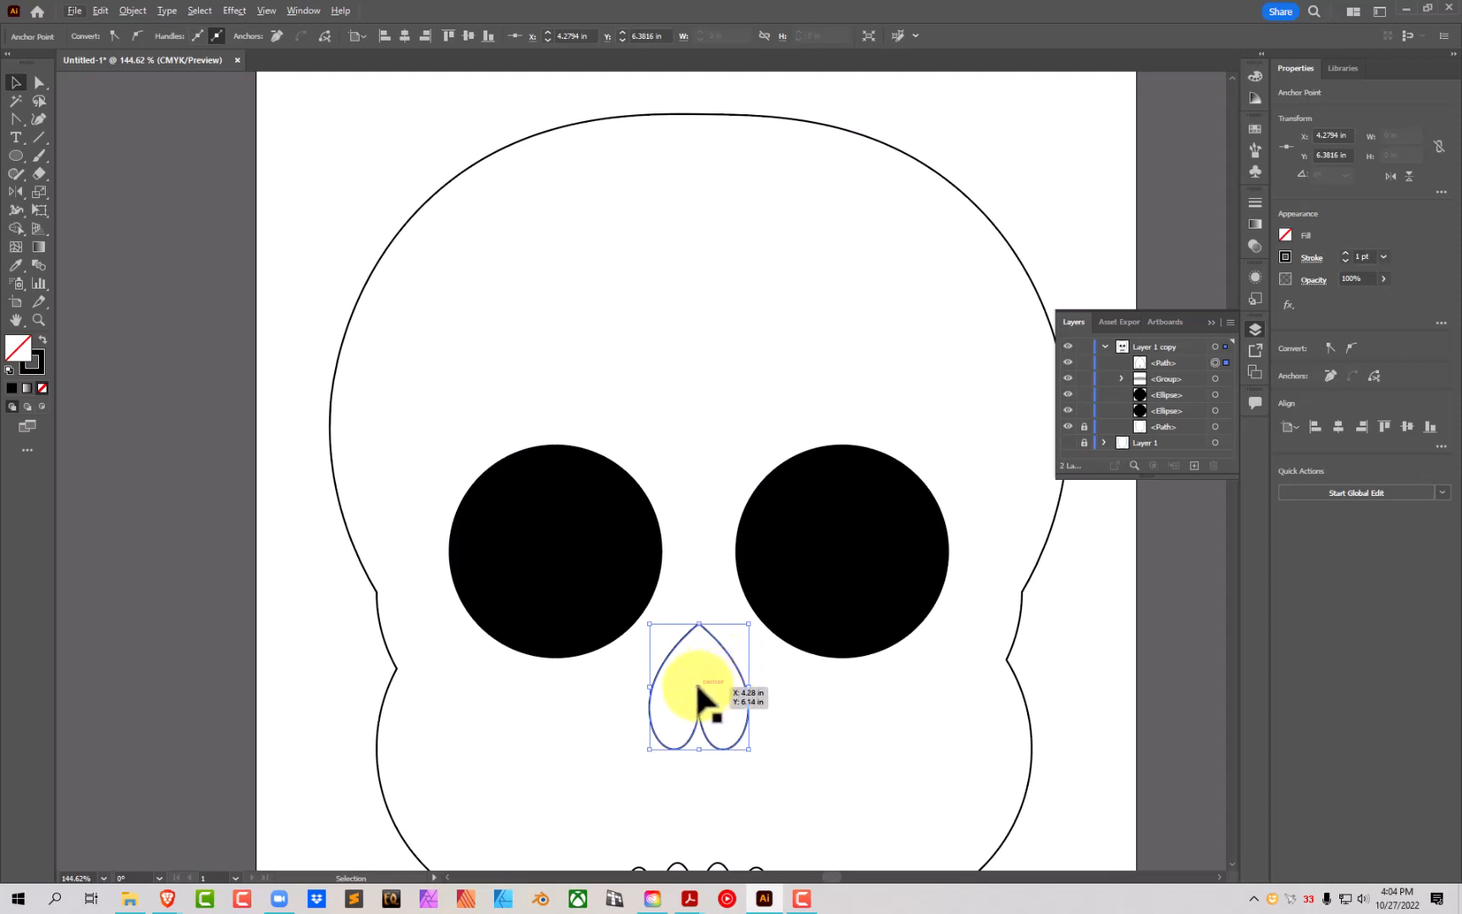
{"action": "key", "text": "super"}
{"action": "left_click", "coordinate": [712, 464]}
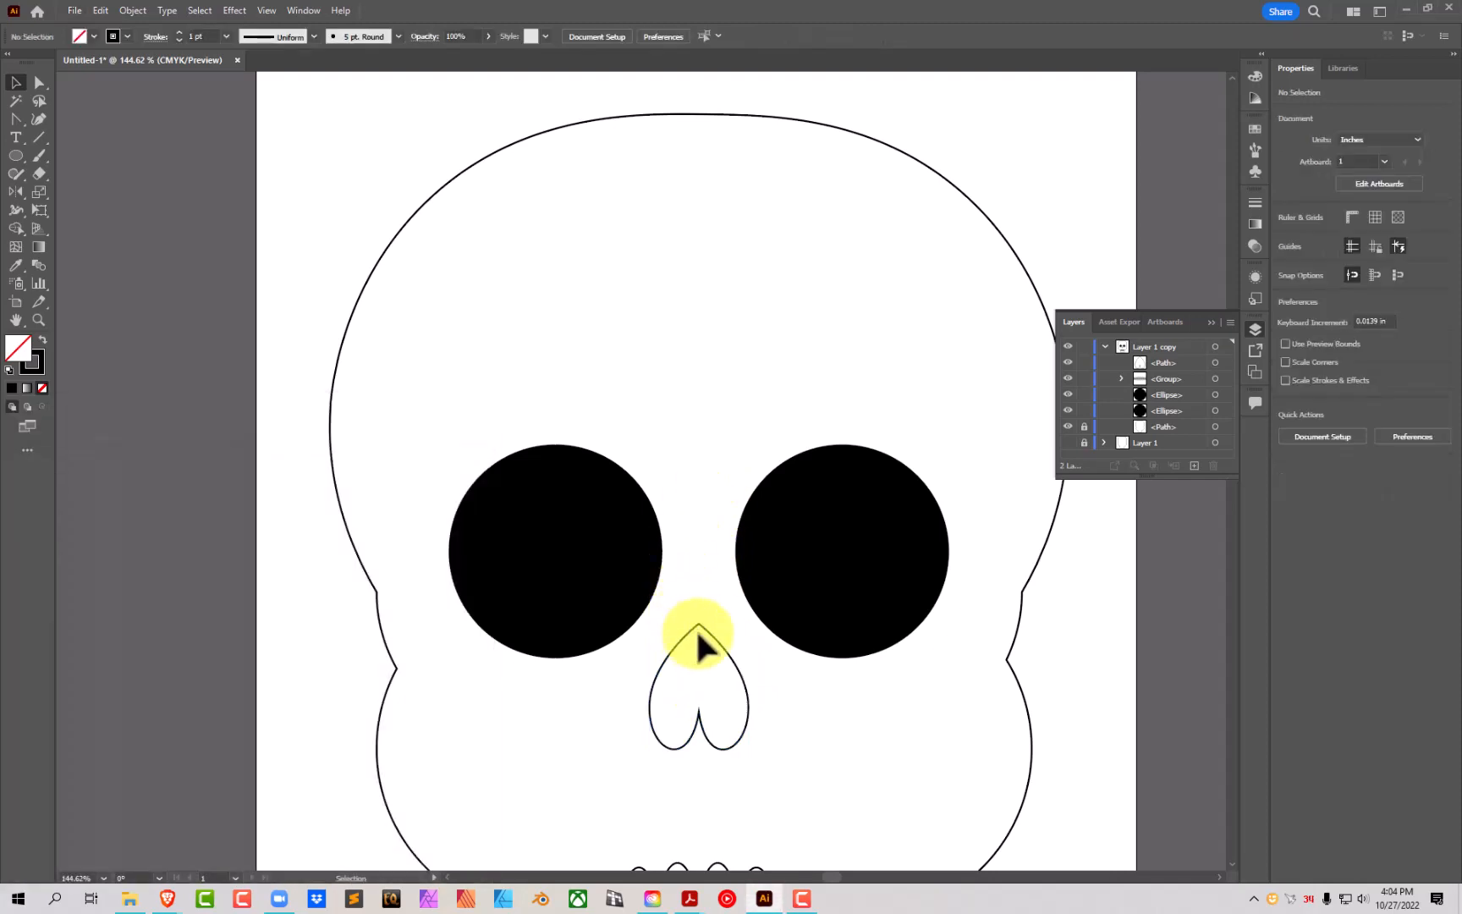
{"action": "left_click", "coordinate": [700, 630]}
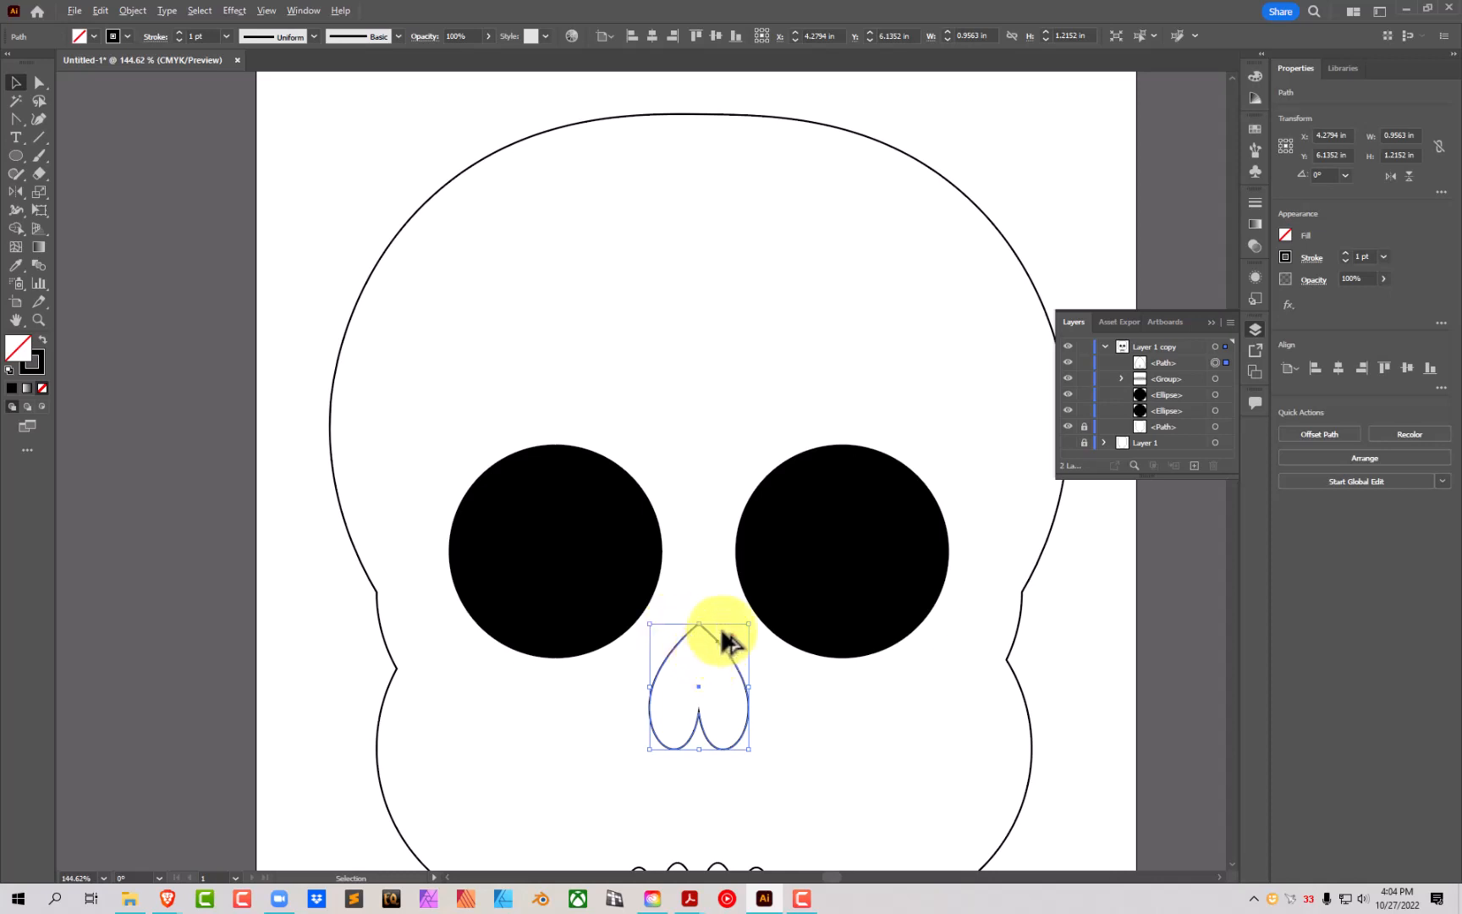
{"action": "left_click_drag", "start_coordinate": [724, 640], "coordinate": [622, 468]}
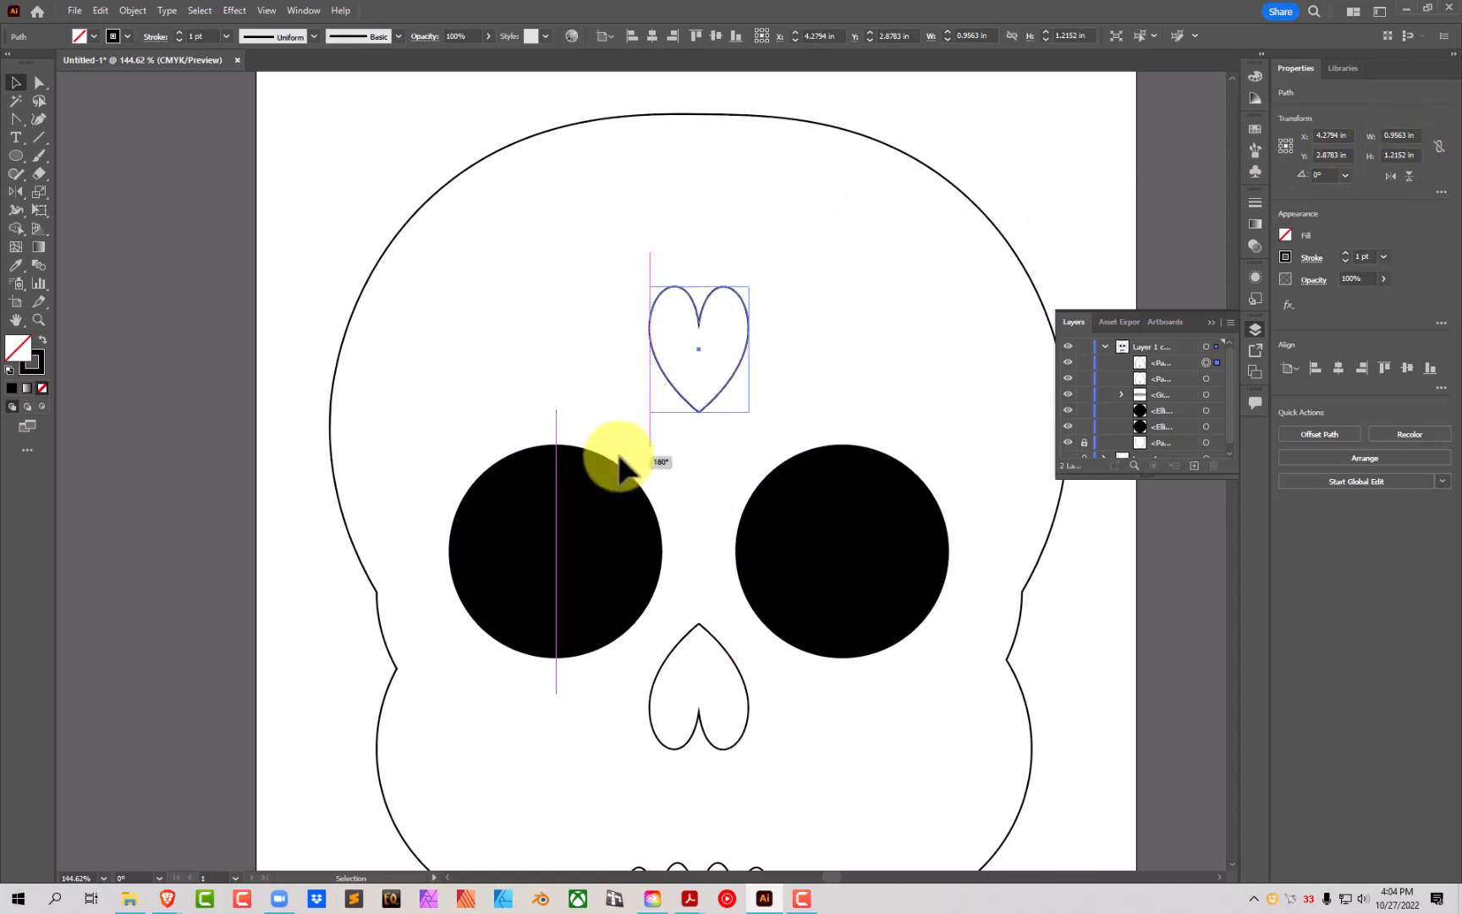
{"action": "left_click_drag", "start_coordinate": [620, 457], "coordinate": [620, 457]}
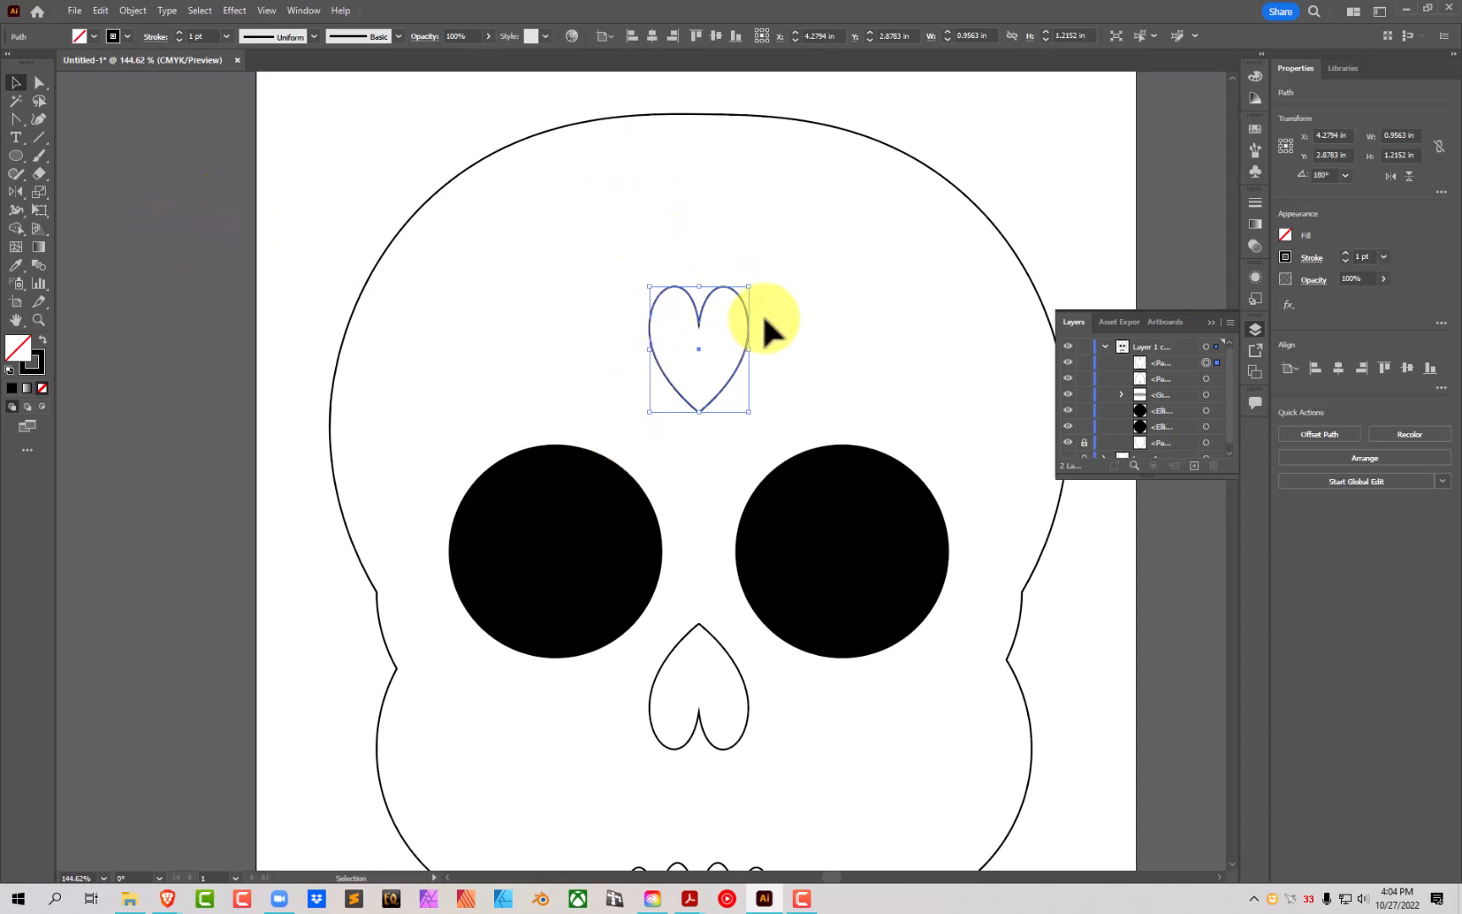
Step: Move the forehead heart's bottom point to about Y 3.52 in, keeping it at X 4.2794 in
{"action": "left_click", "coordinate": [39, 82]}
{"action": "left_click", "coordinate": [699, 413]}
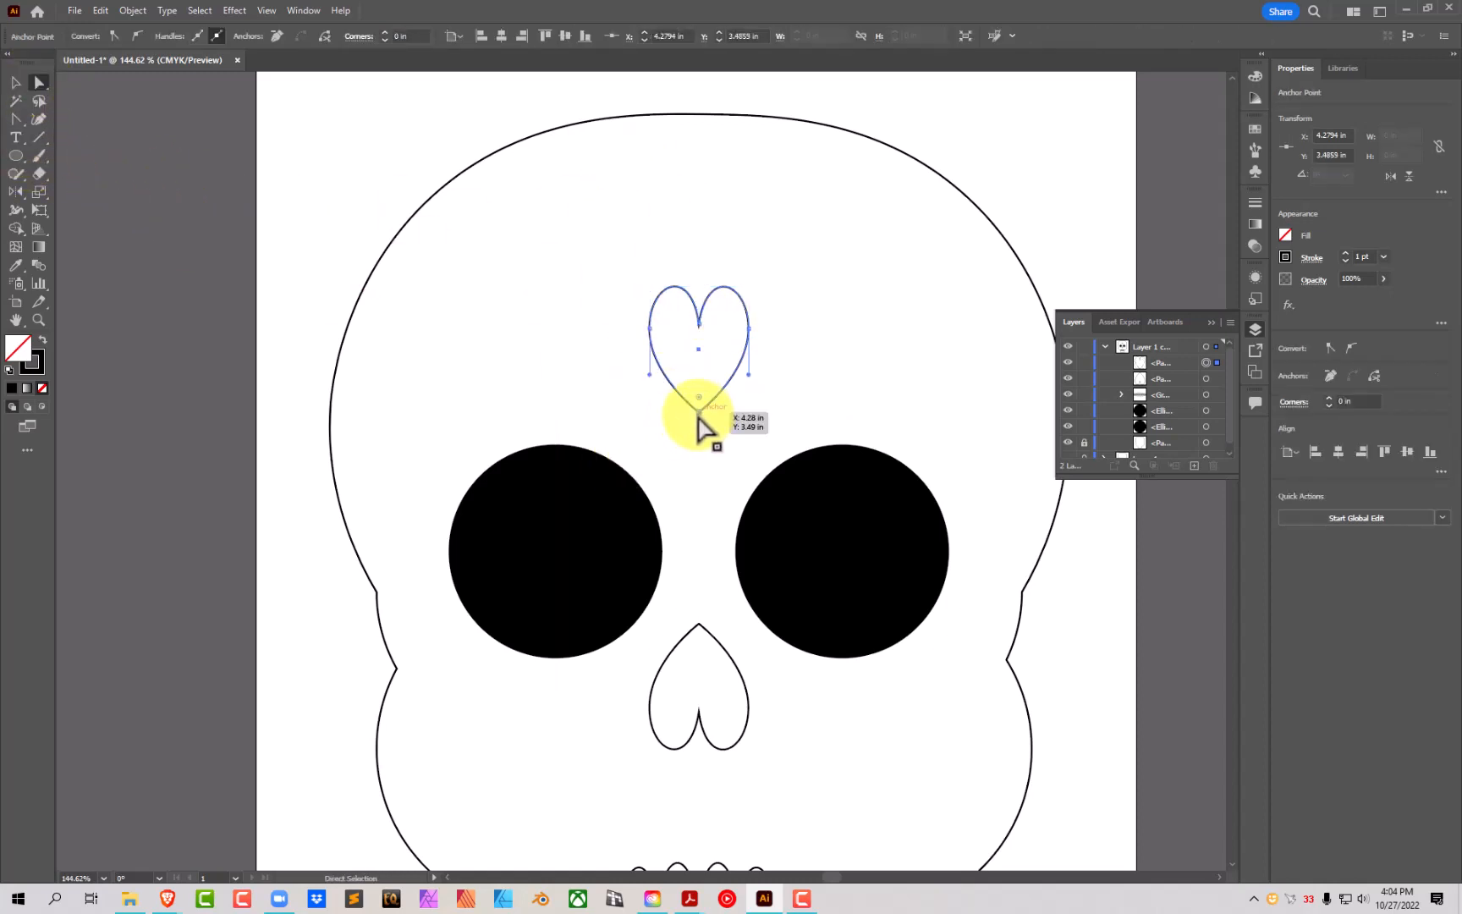
{"action": "mouse_move", "coordinate": [698, 414]}
{"action": "left_mouse_down"}
{"action": "mouse_move", "coordinate": [698, 382]}
{"action": "mouse_move", "coordinate": [695, 395]}
{"action": "left_mouse_up"}
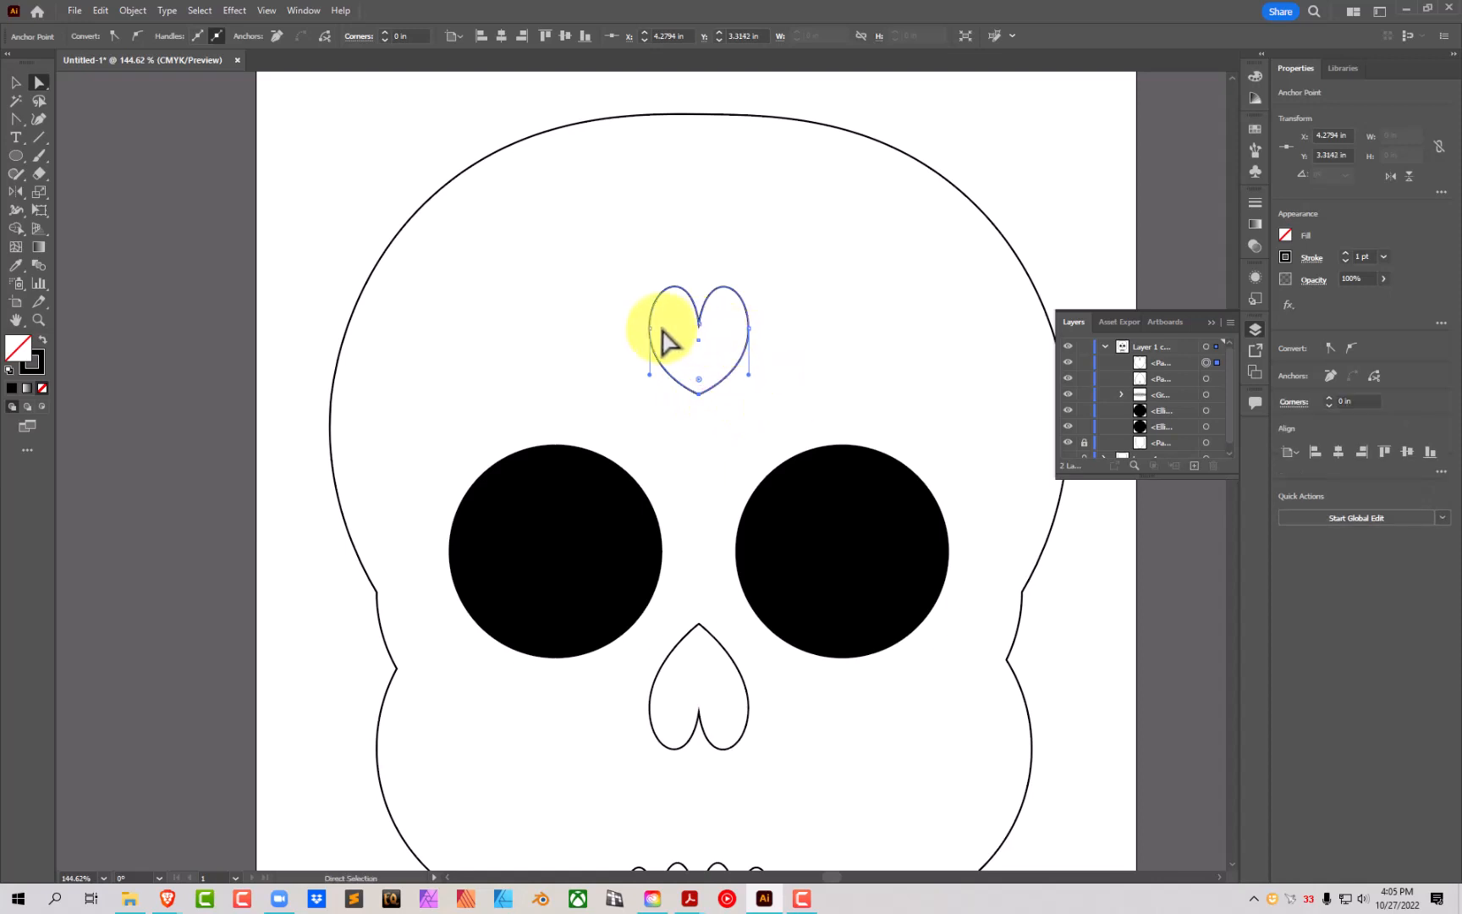
{"action": "left_click_drag", "start_coordinate": [650, 328], "coordinate": [670, 336]}
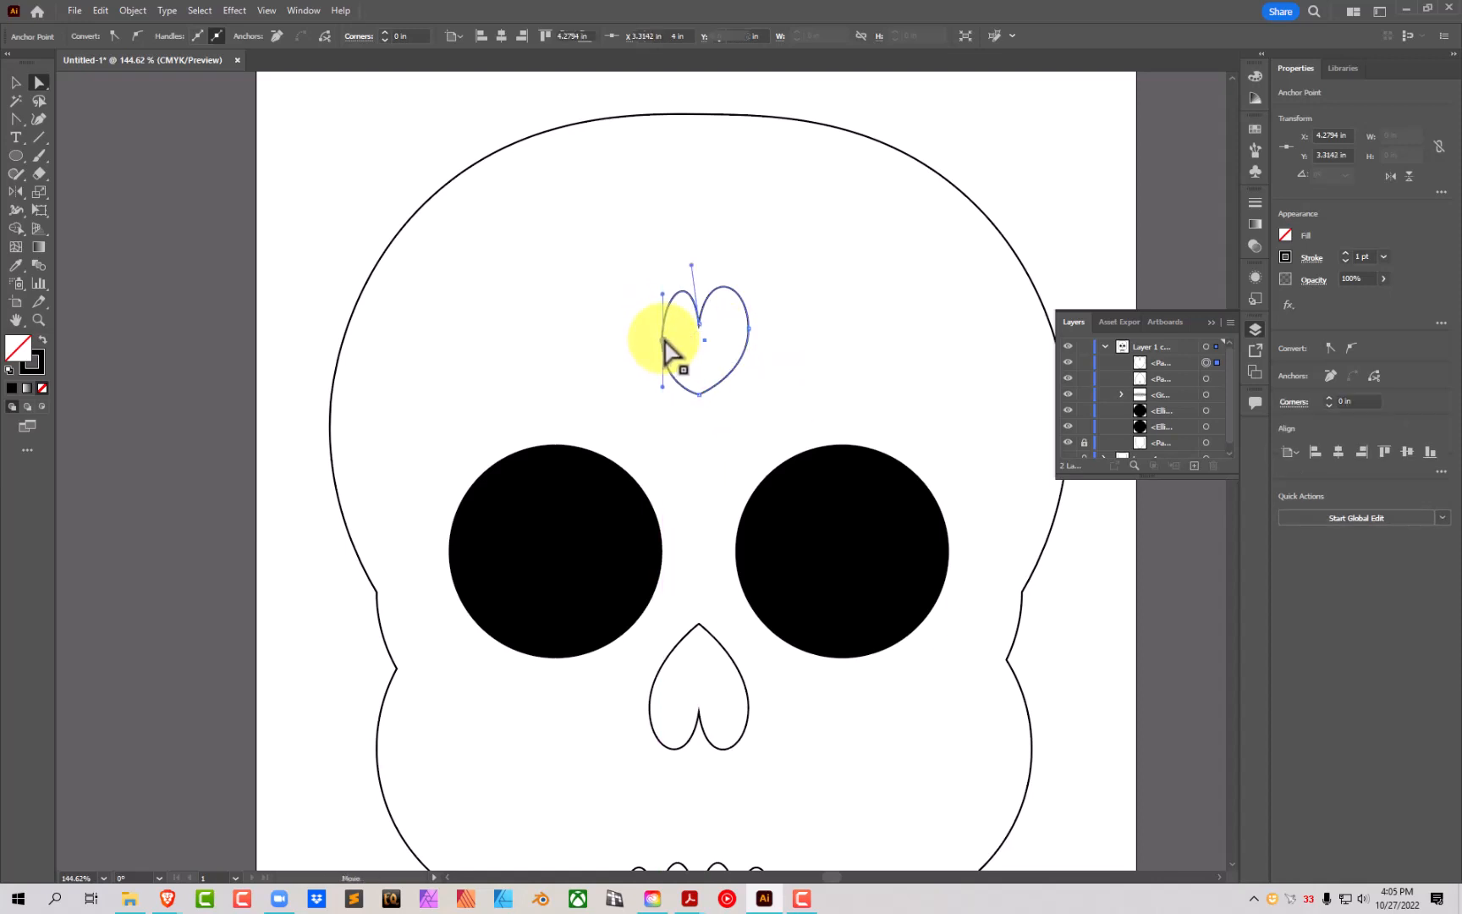
{"action": "key", "text": "ctrl+z"}
{"action": "left_click_drag", "start_coordinate": [699, 395], "coordinate": [699, 417]}
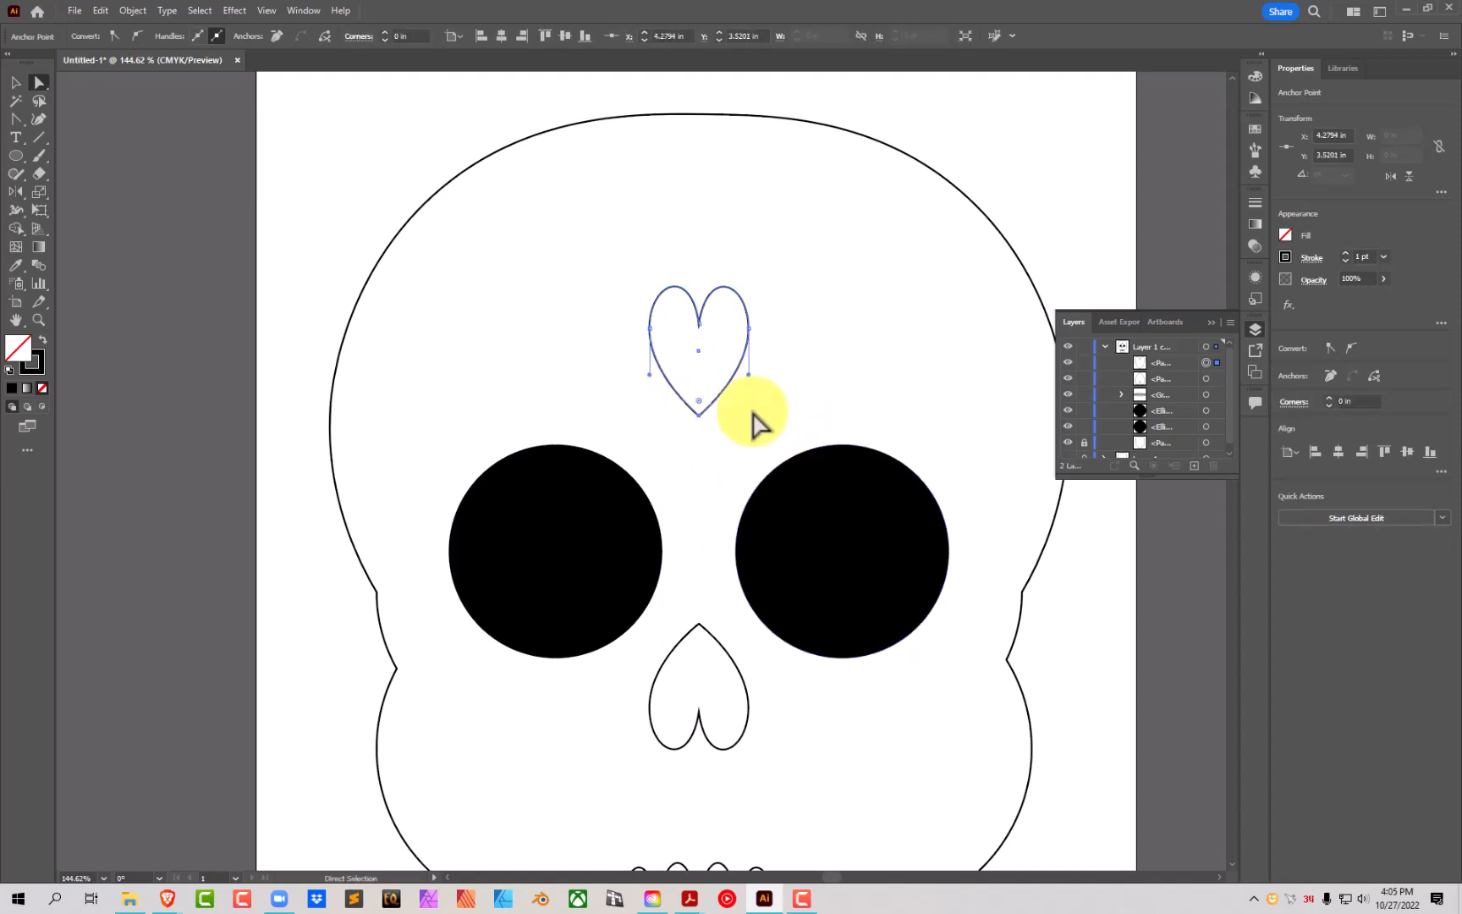
Step: Tilt the handles of the heart's left and right side anchors with the Anchor Point tool to straighten its lower sides
{"action": "left_click", "coordinate": [15, 117]}
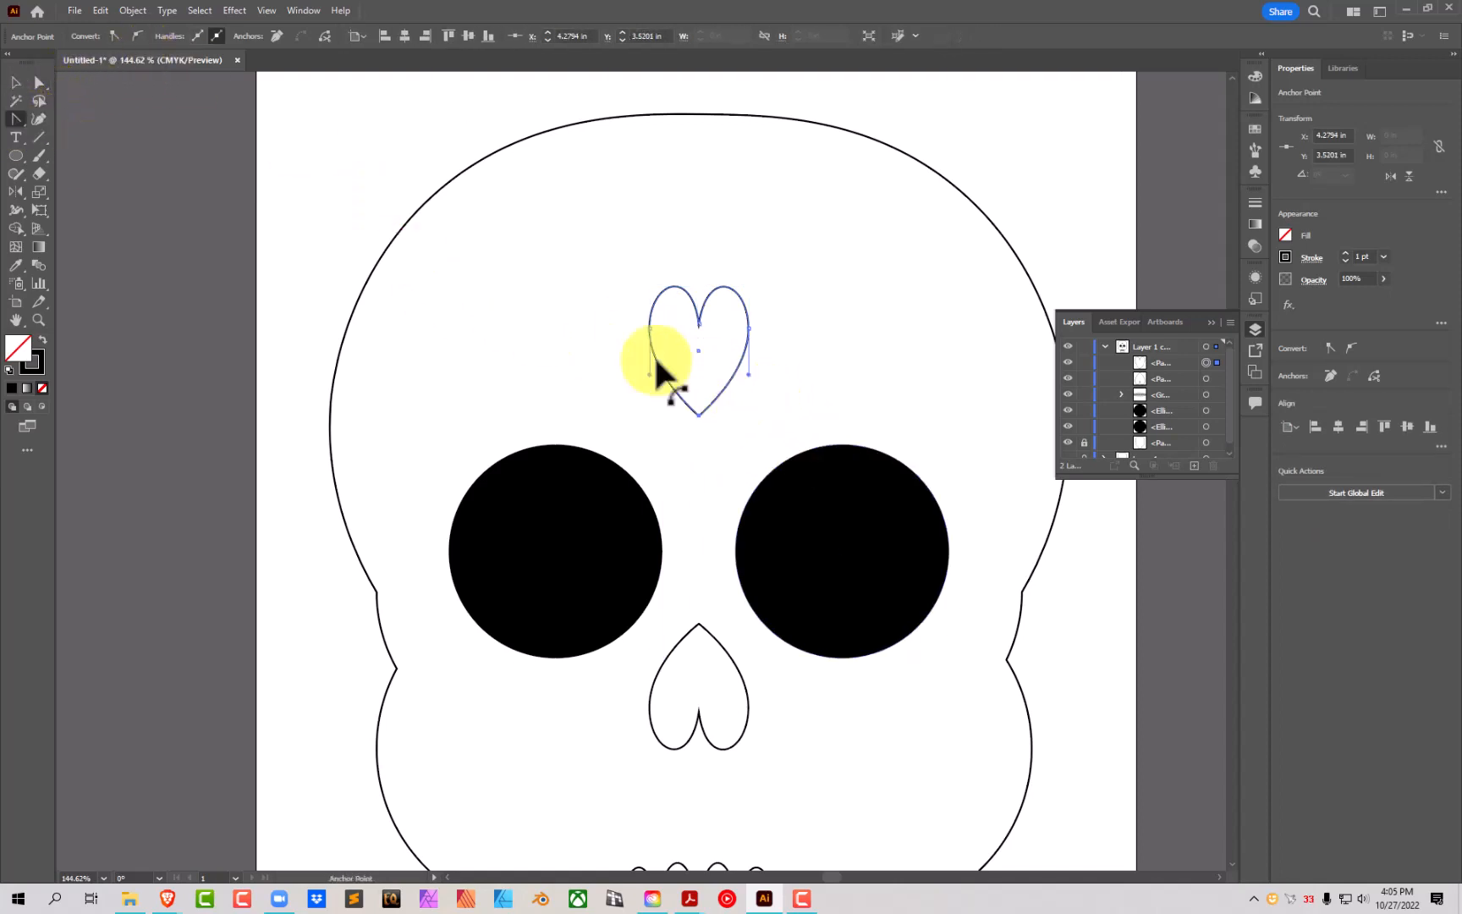
{"action": "left_click_drag", "start_coordinate": [651, 374], "coordinate": [638, 298]}
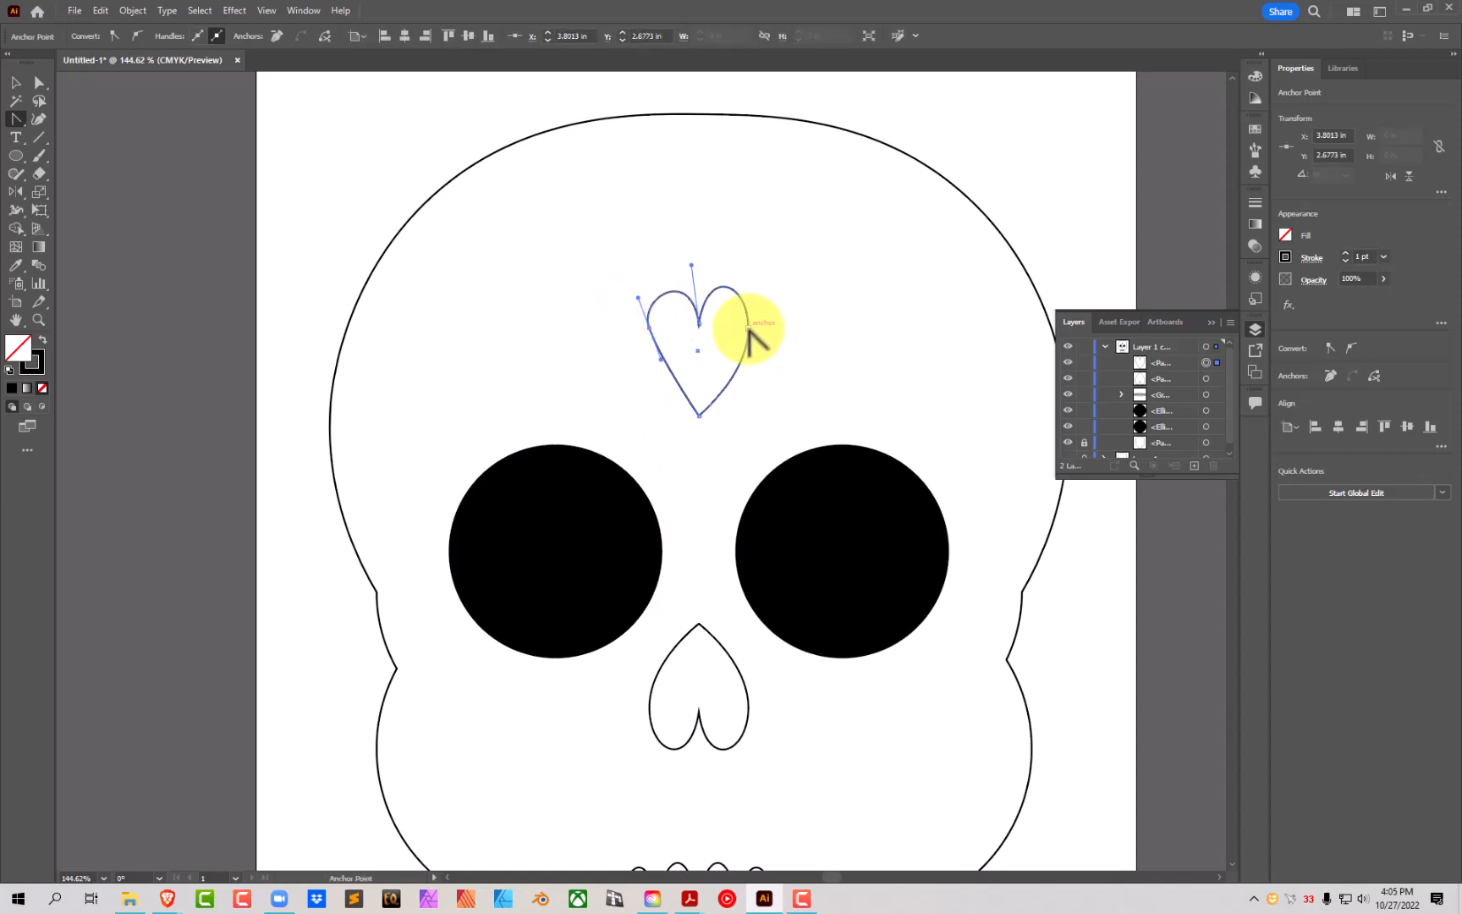
{"action": "left_click_drag", "start_coordinate": [748, 330], "coordinate": [738, 374]}
{"action": "left_click", "coordinate": [15, 82]}
{"action": "left_click", "coordinate": [212, 144]}
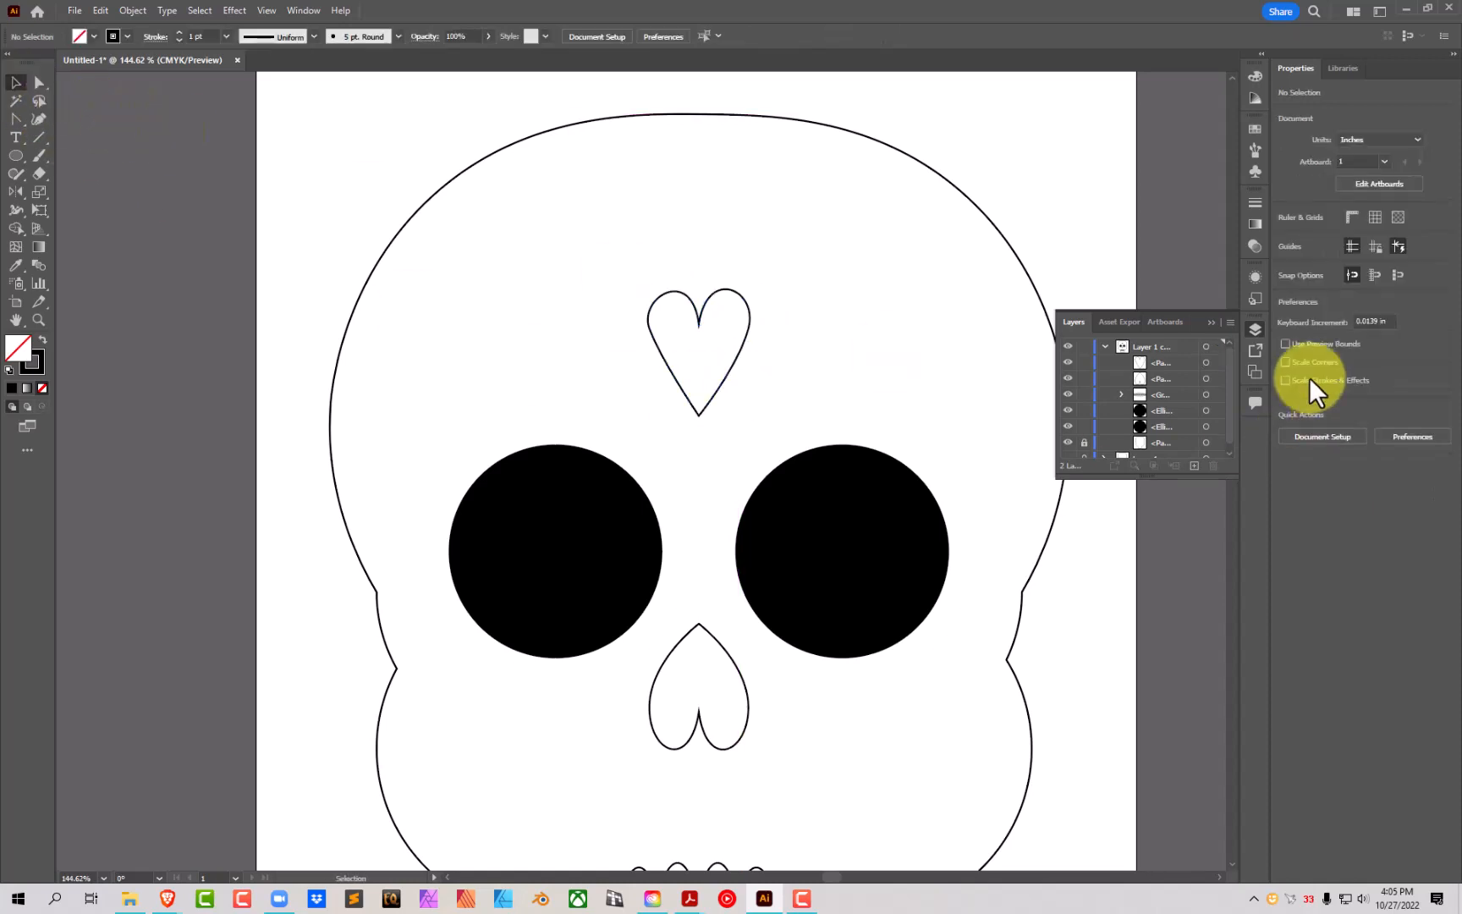
Step: Move the forehead heart down to about X 4.28 in, Y 3.12 in, and deselect it
{"action": "left_click_drag", "start_coordinate": [731, 298], "coordinate": [740, 320]}
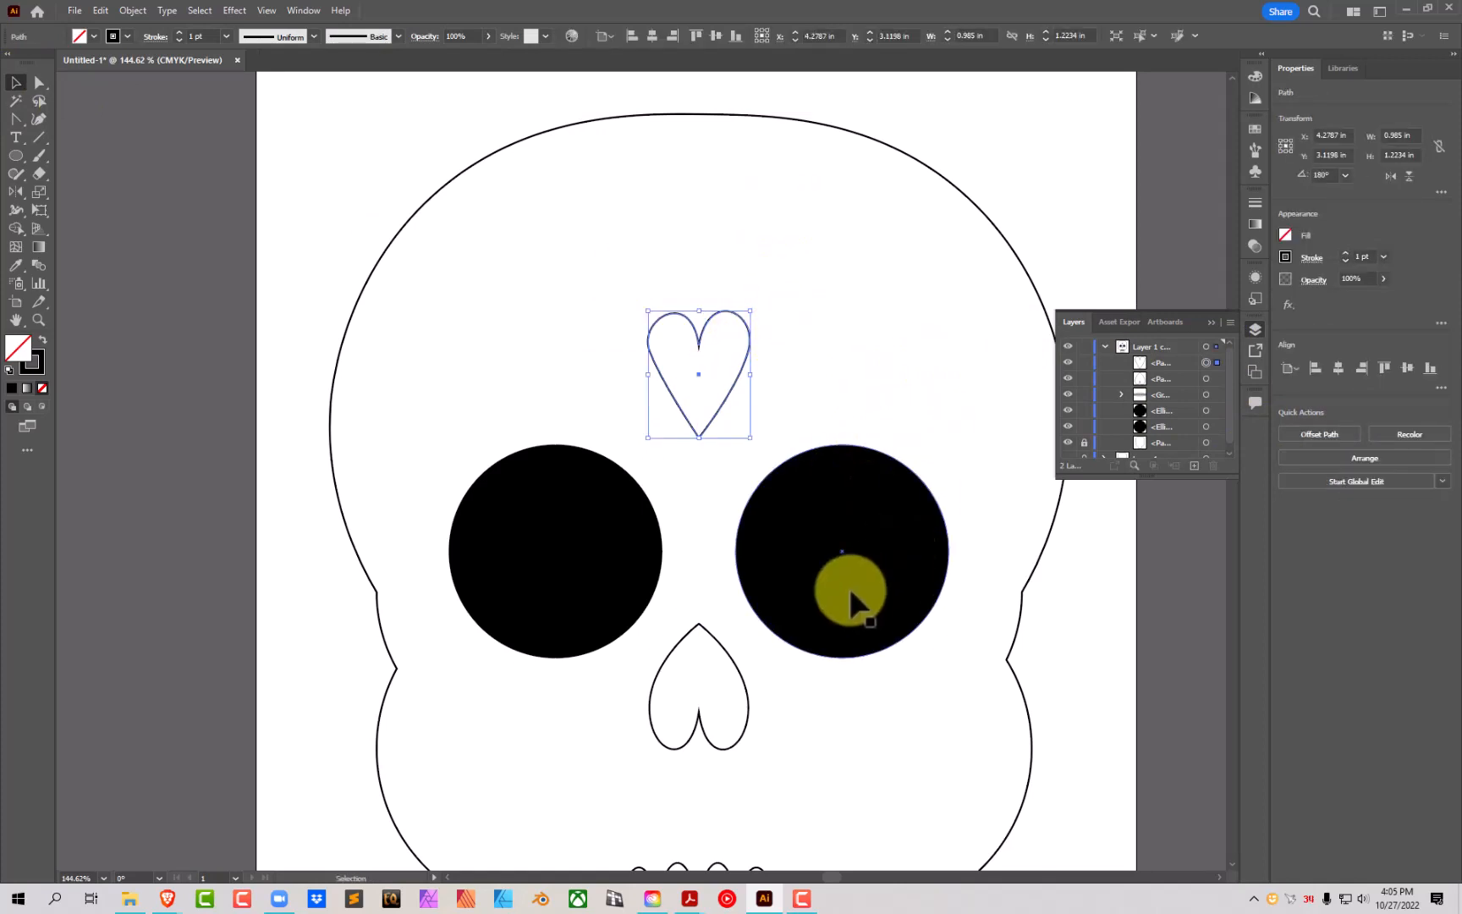
{"action": "scroll", "coordinate": [1044, 716], "scroll_direction": "down", "scroll_amount": 5}
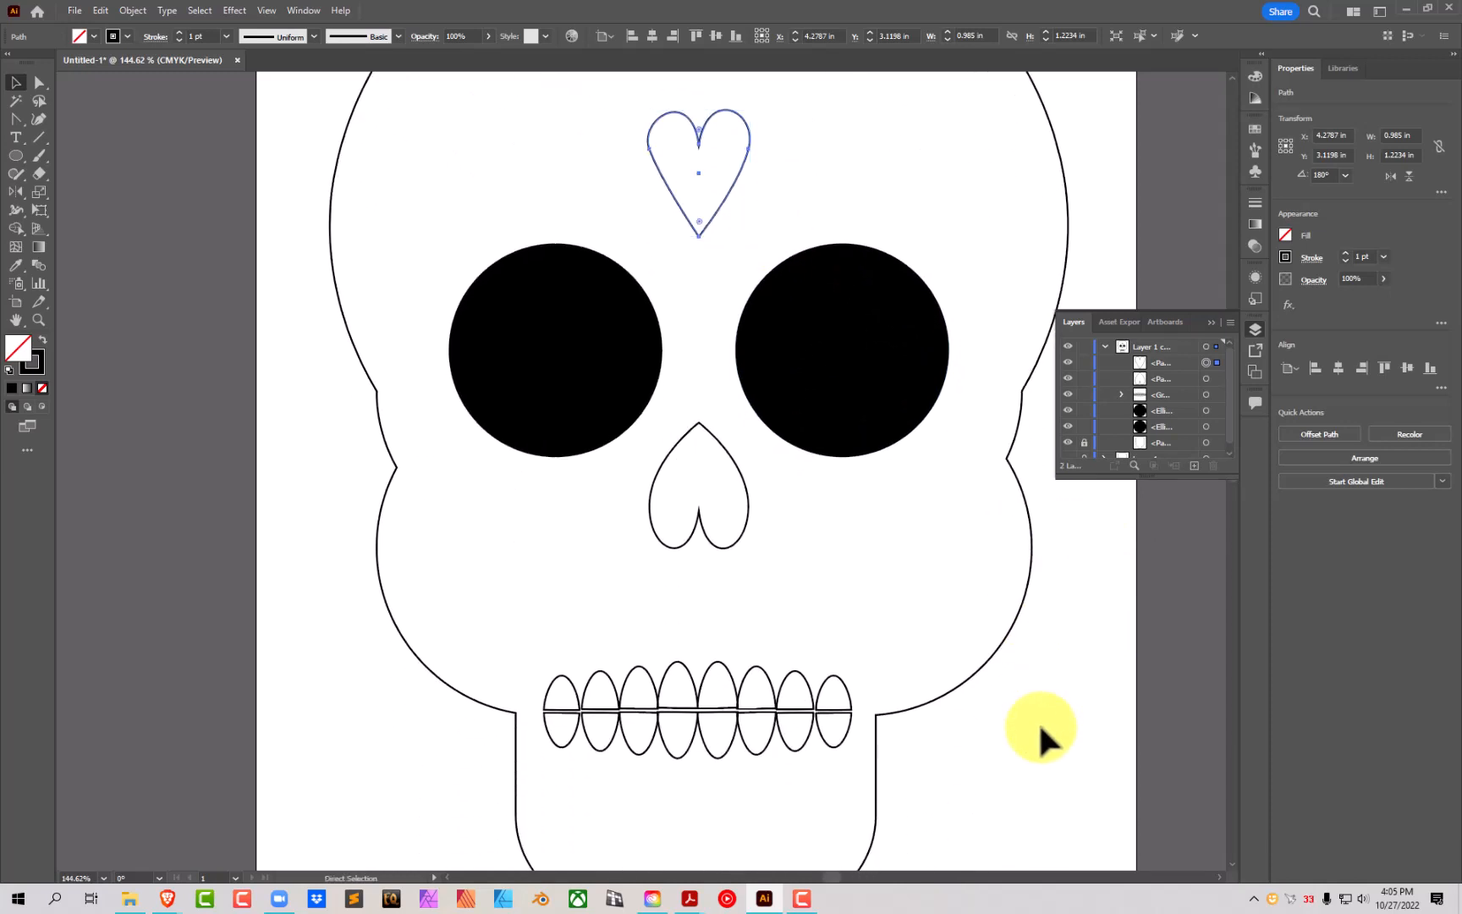
{"action": "key", "text": "ctrl+0"}
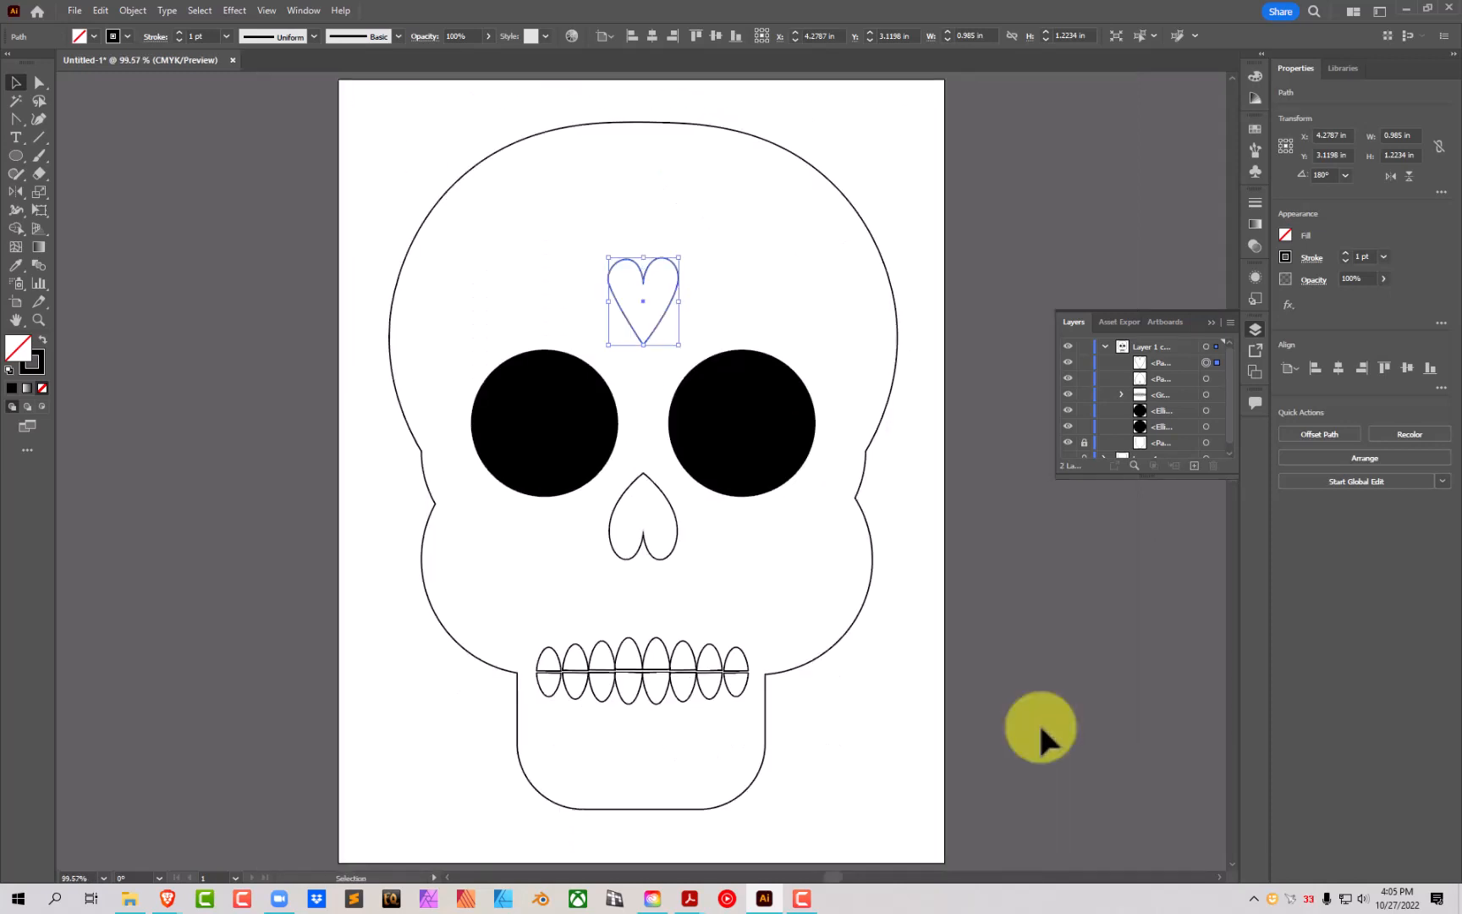
{"action": "left_click", "coordinate": [880, 195]}
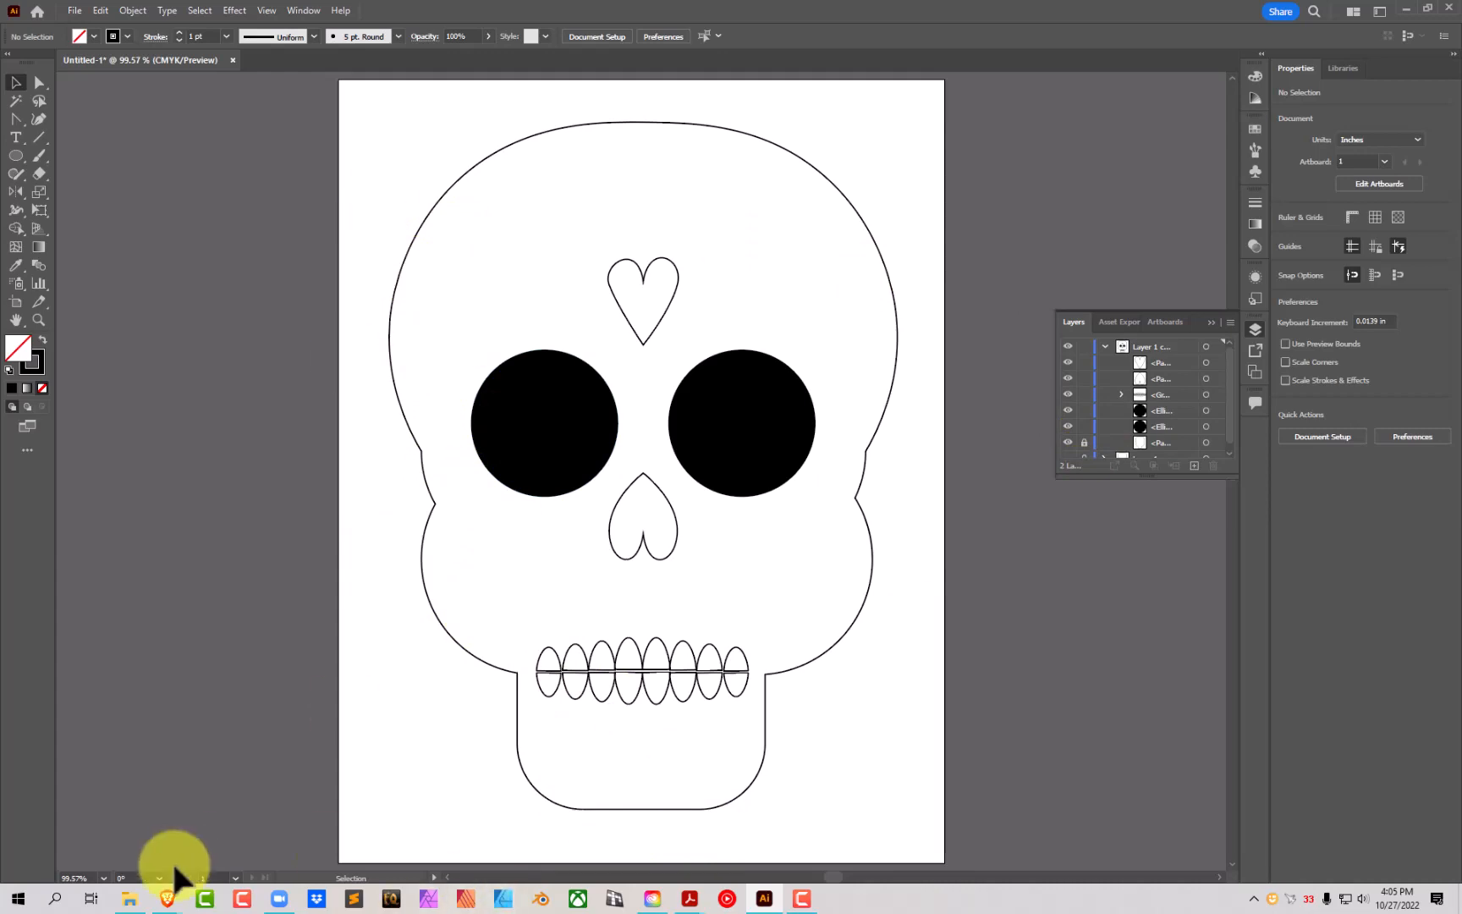
Step: Switch to the browser to examine the decorations in the sugar skull reference images, then return to Illustrator
{"action": "mouse_move", "coordinate": [166, 898]}
{"action": "left_click", "coordinate": [406, 783]}
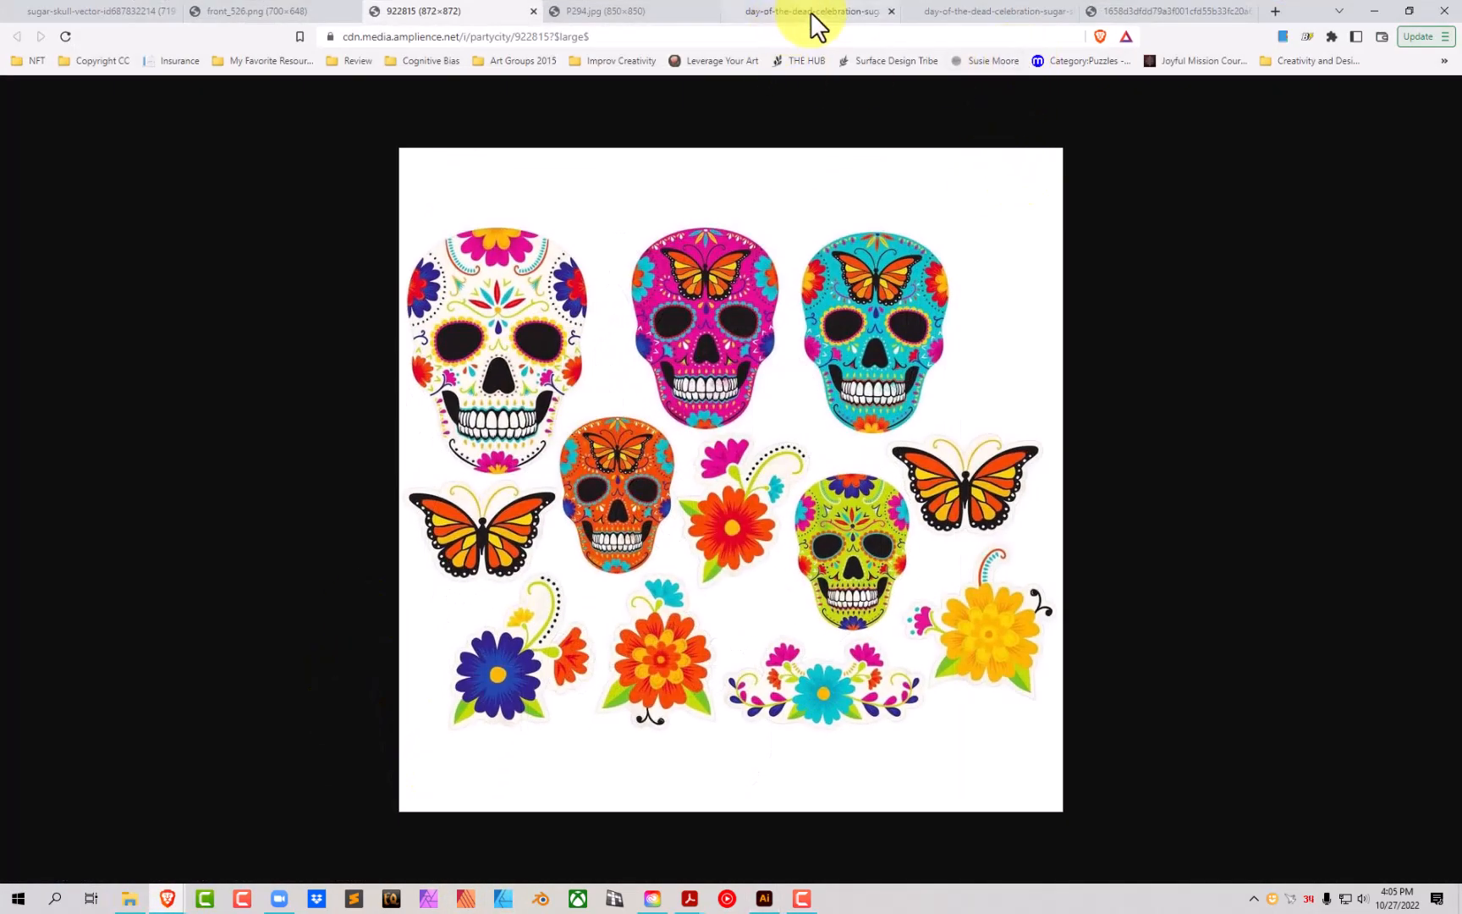
{"action": "left_click", "coordinate": [1146, 15]}
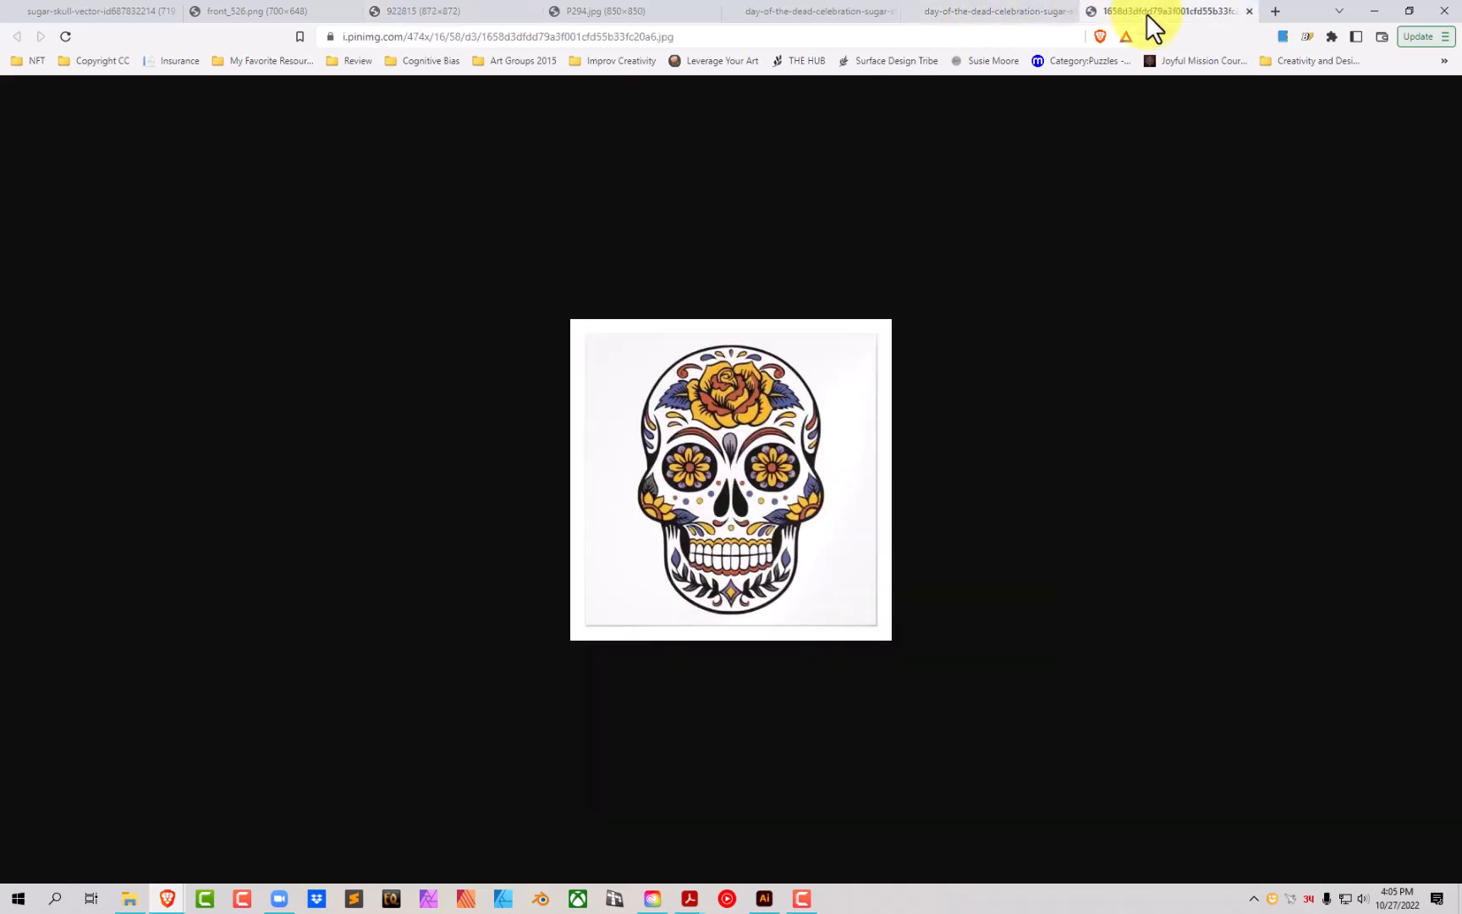
{"action": "left_click", "coordinate": [1007, 21]}
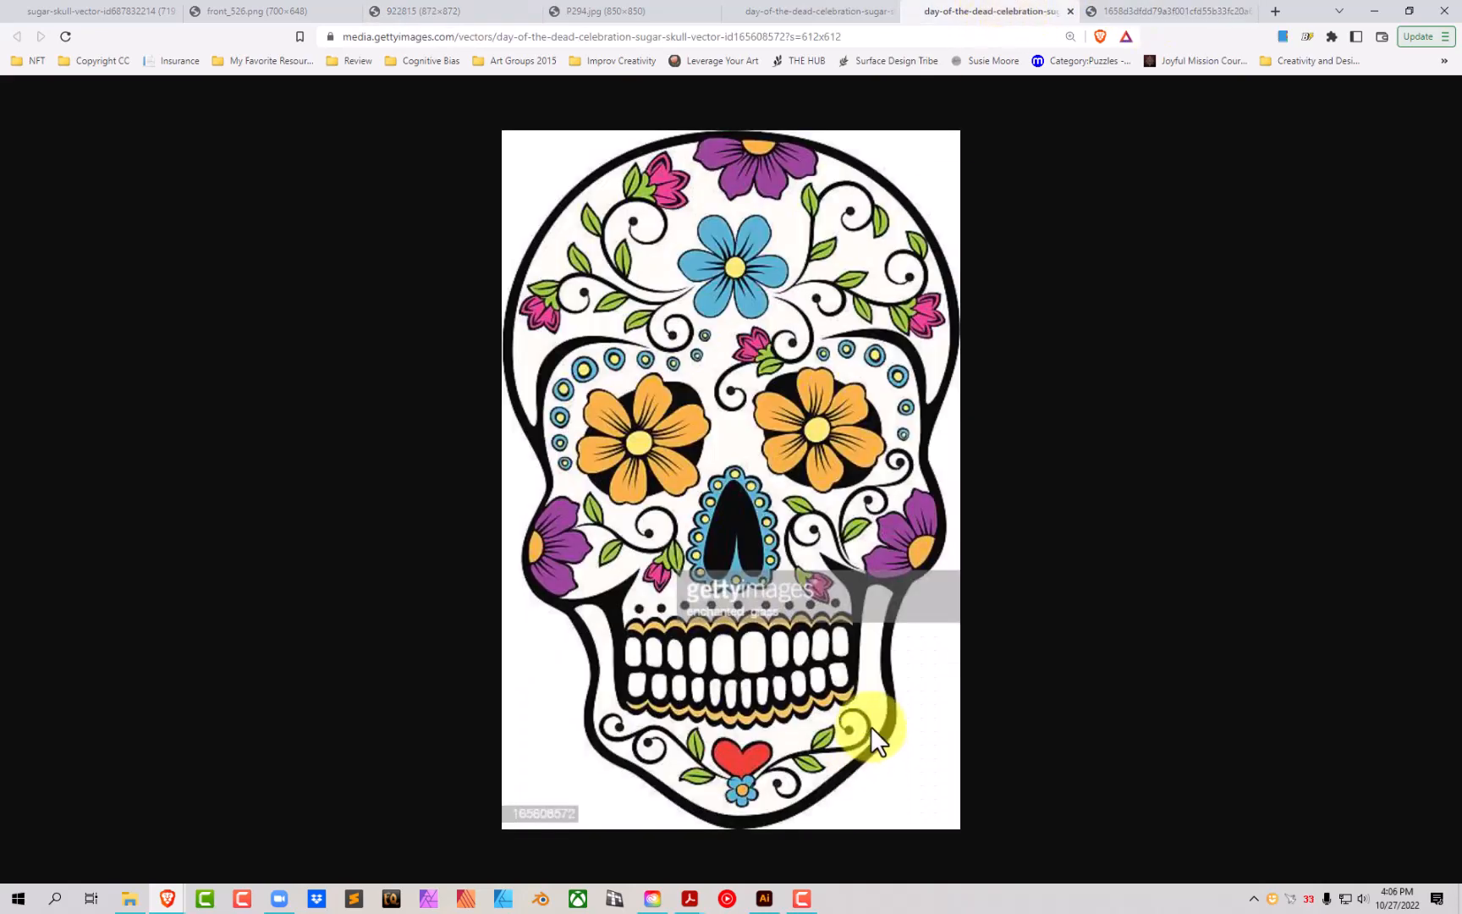
{"action": "left_click", "coordinate": [801, 15]}
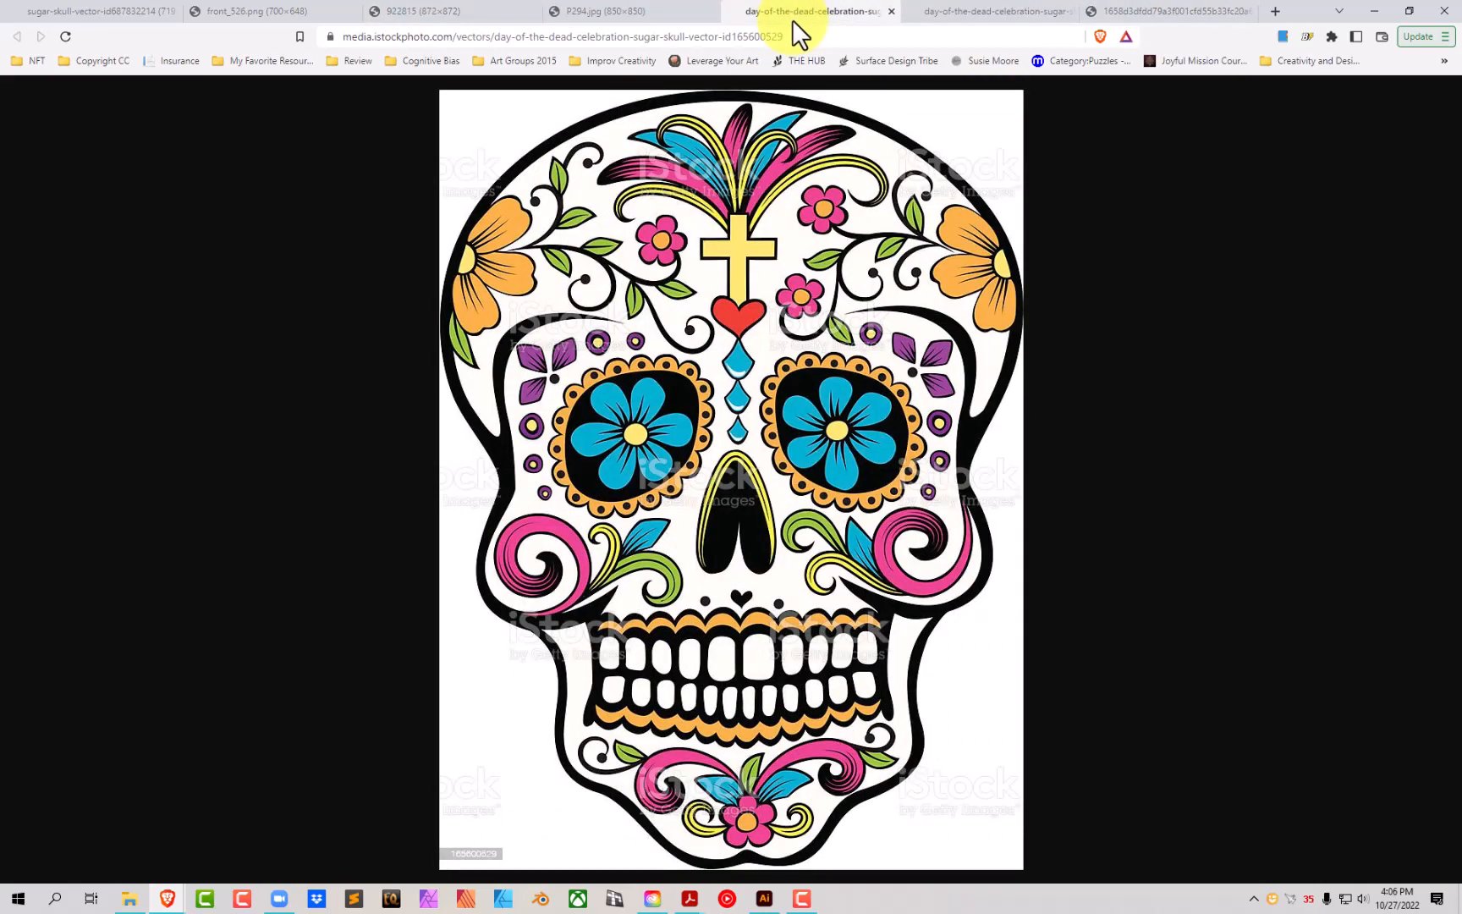
{"action": "left_click", "coordinate": [591, 8]}
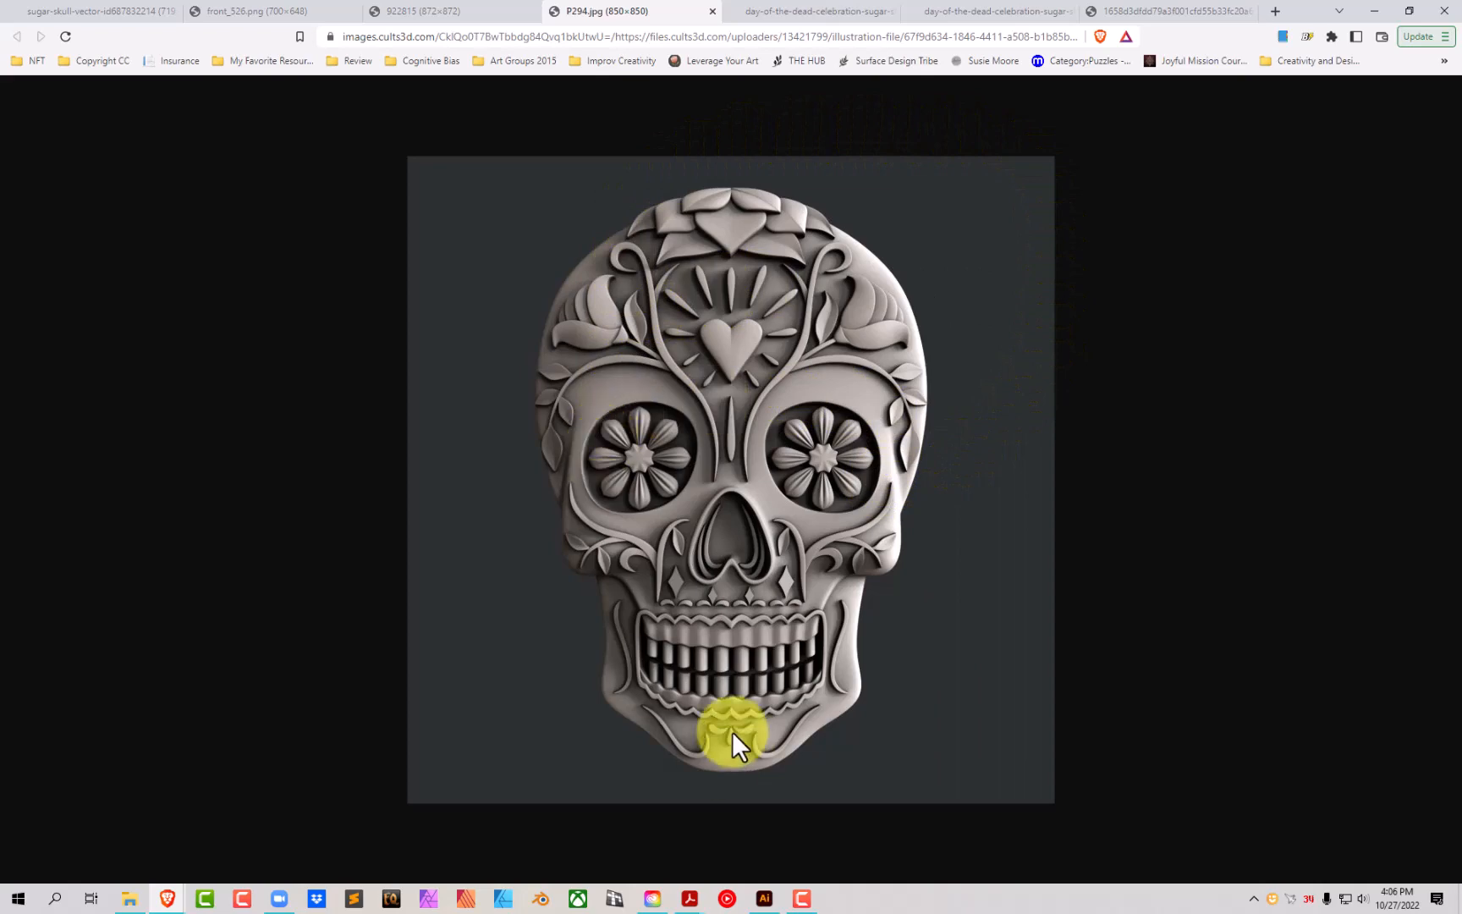
{"action": "left_click", "coordinate": [764, 898]}
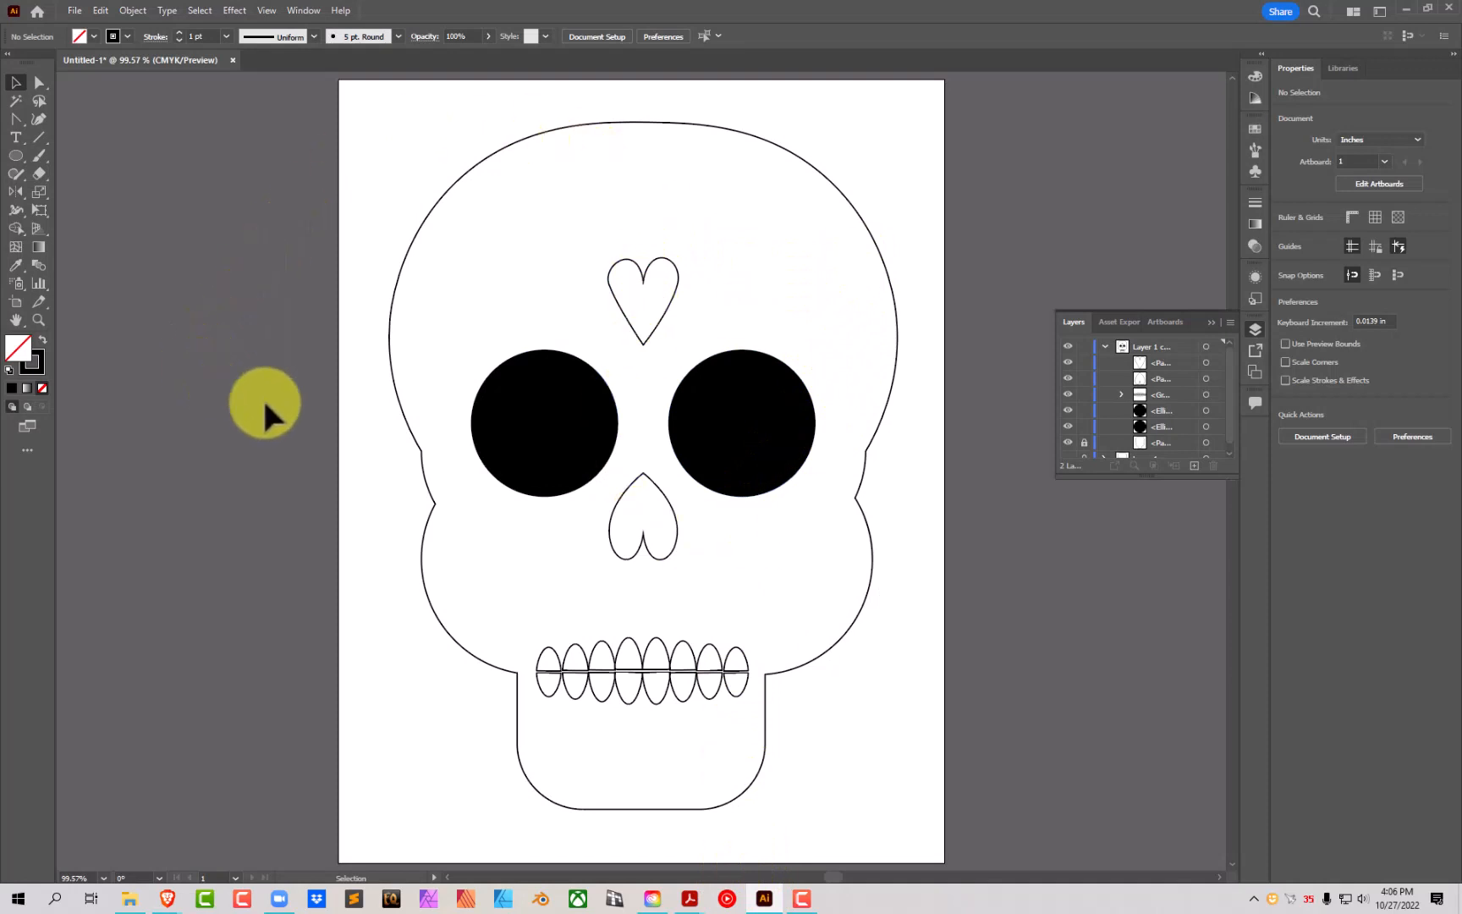
Step: Check the carved skull reference in the browser, then draw a circle about 2.05 in across beside the artboard in Illustrator
{"action": "left_click", "coordinate": [15, 155]}
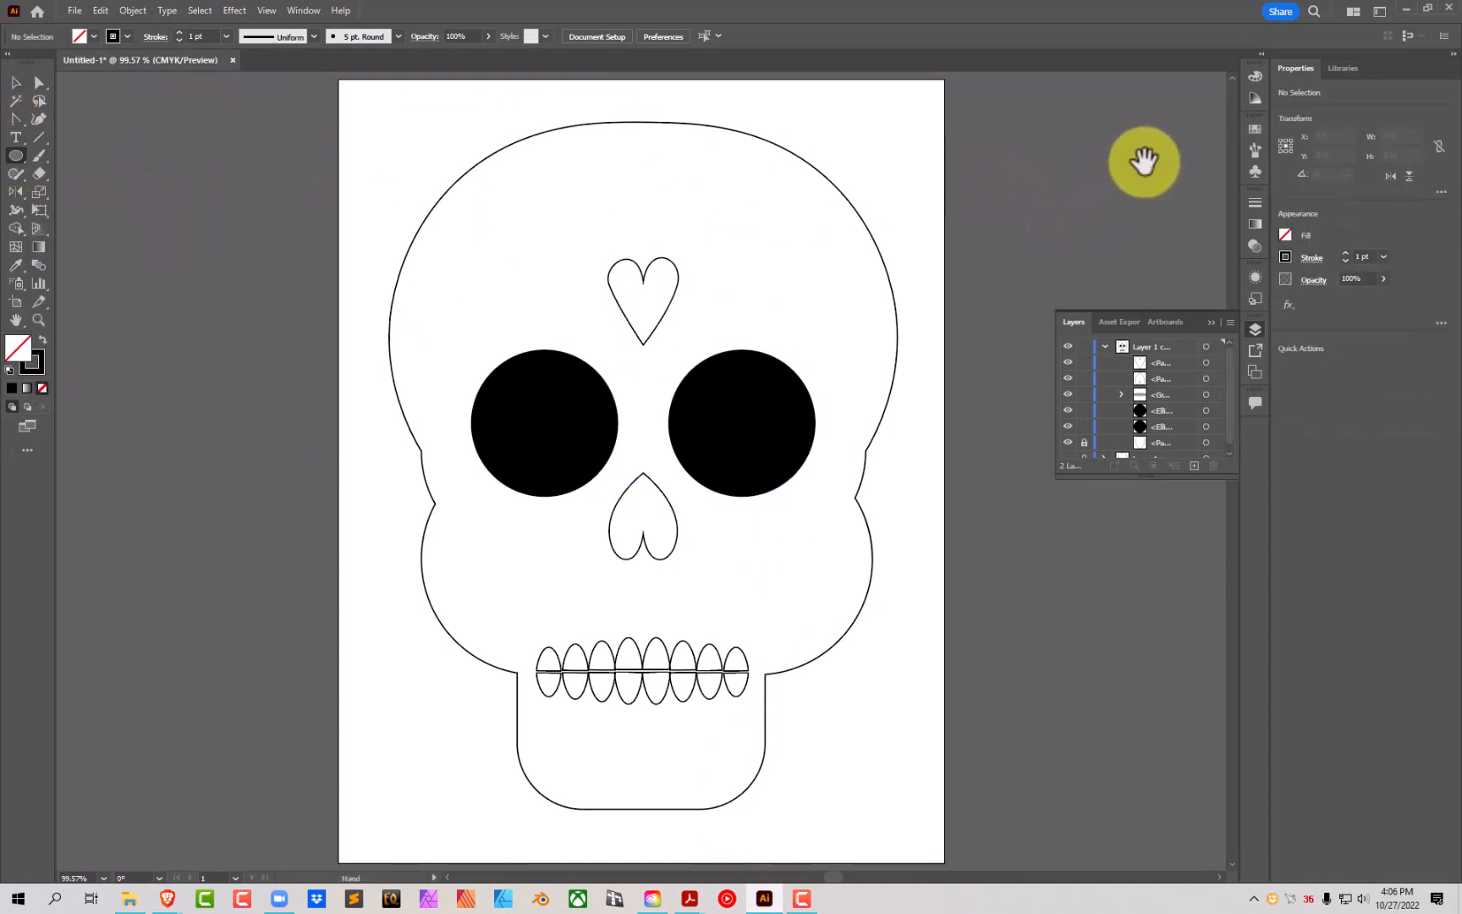
{"action": "left_click_drag", "start_coordinate": [1144, 161], "coordinate": [1070, 235]}
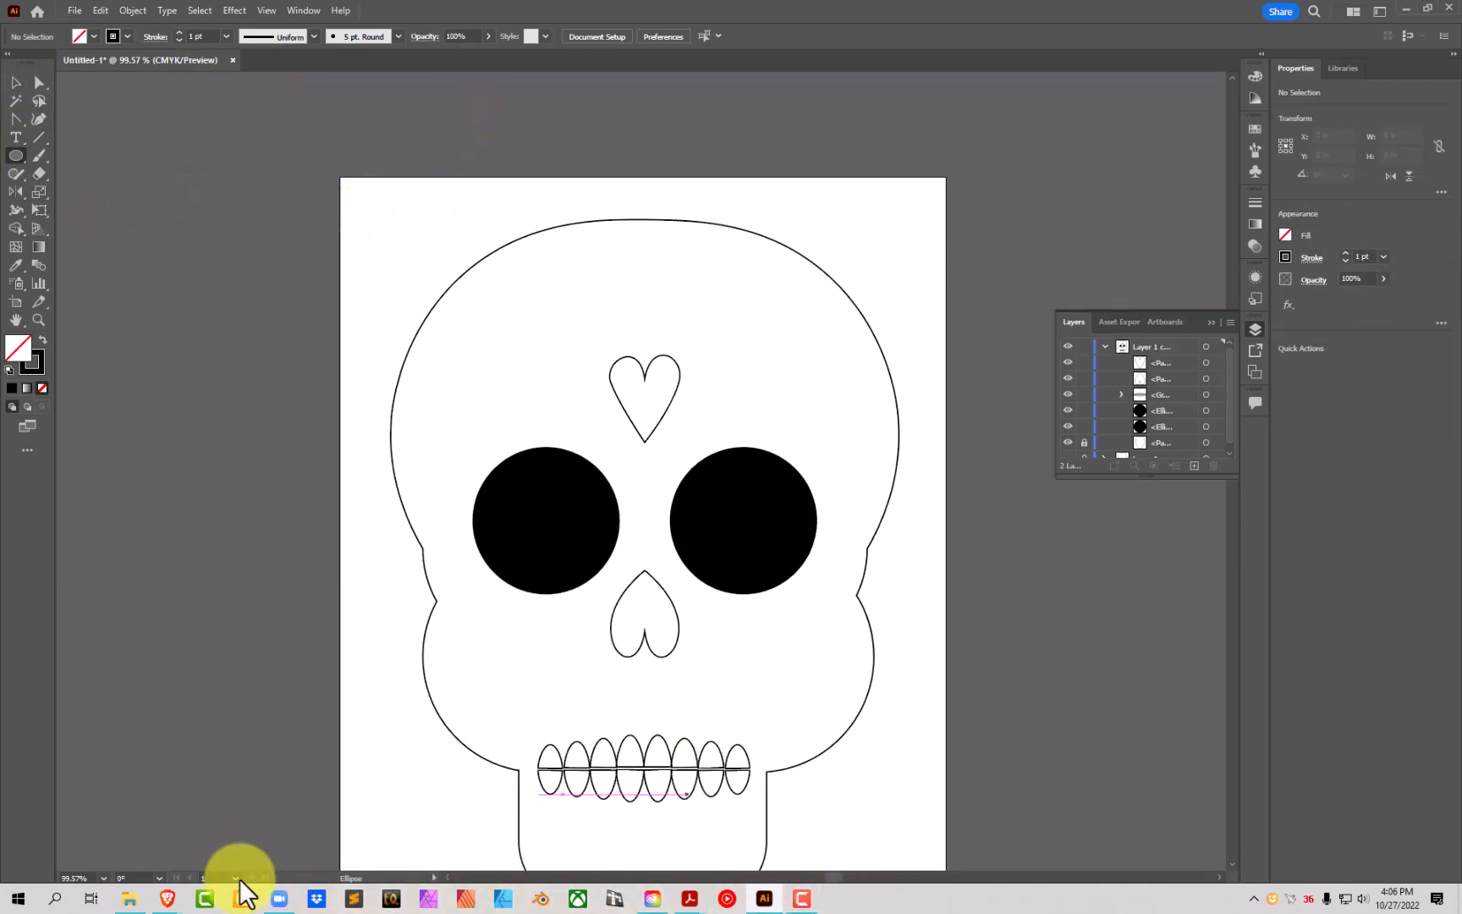
{"action": "mouse_move", "coordinate": [169, 893]}
{"action": "left_click", "coordinate": [407, 812]}
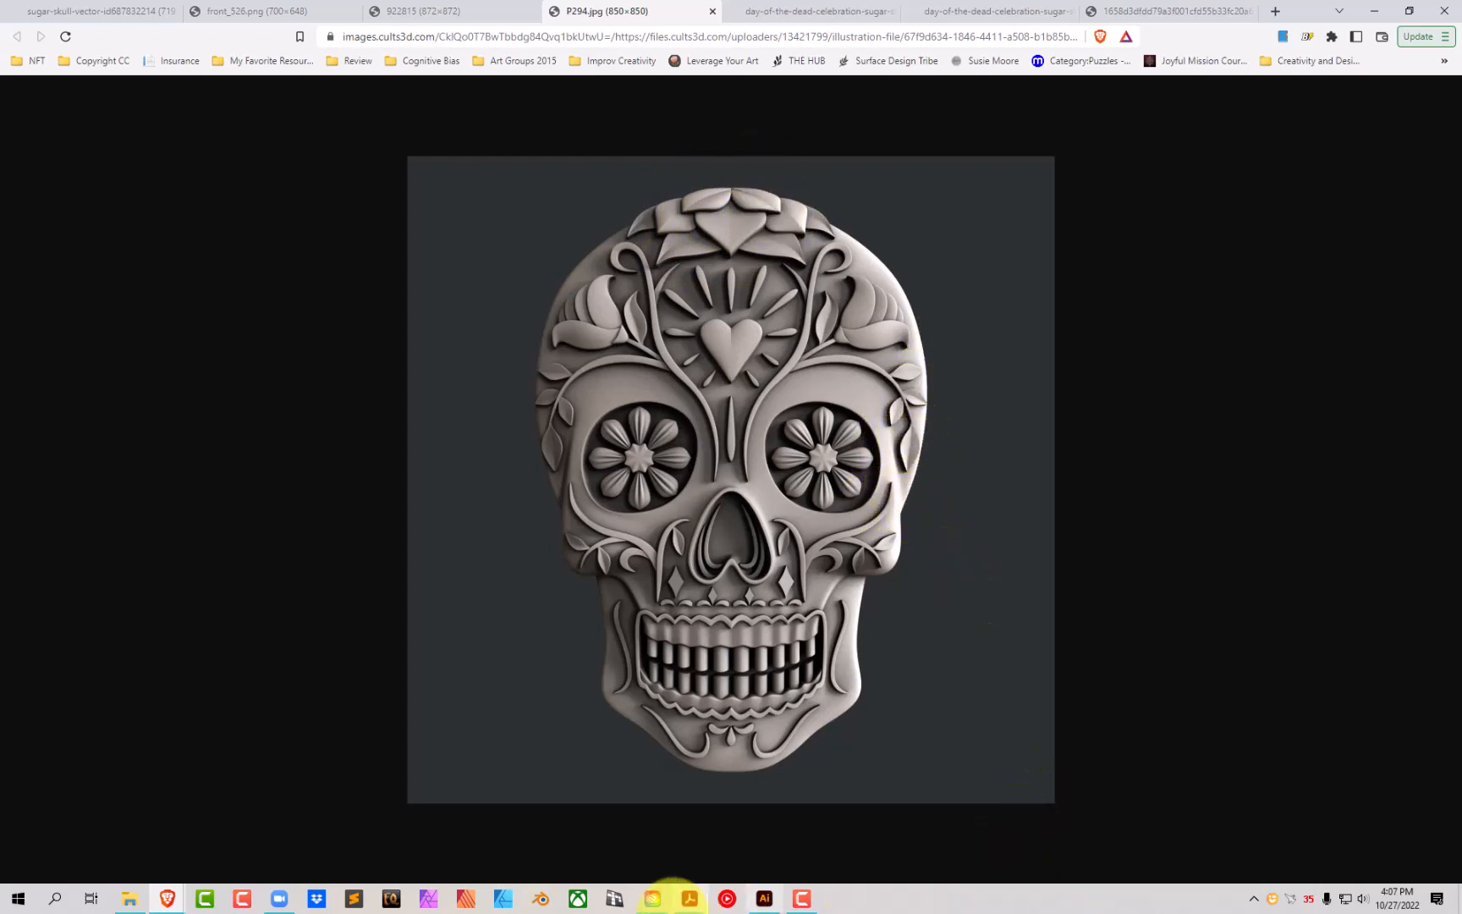
{"action": "left_click", "coordinate": [762, 899]}
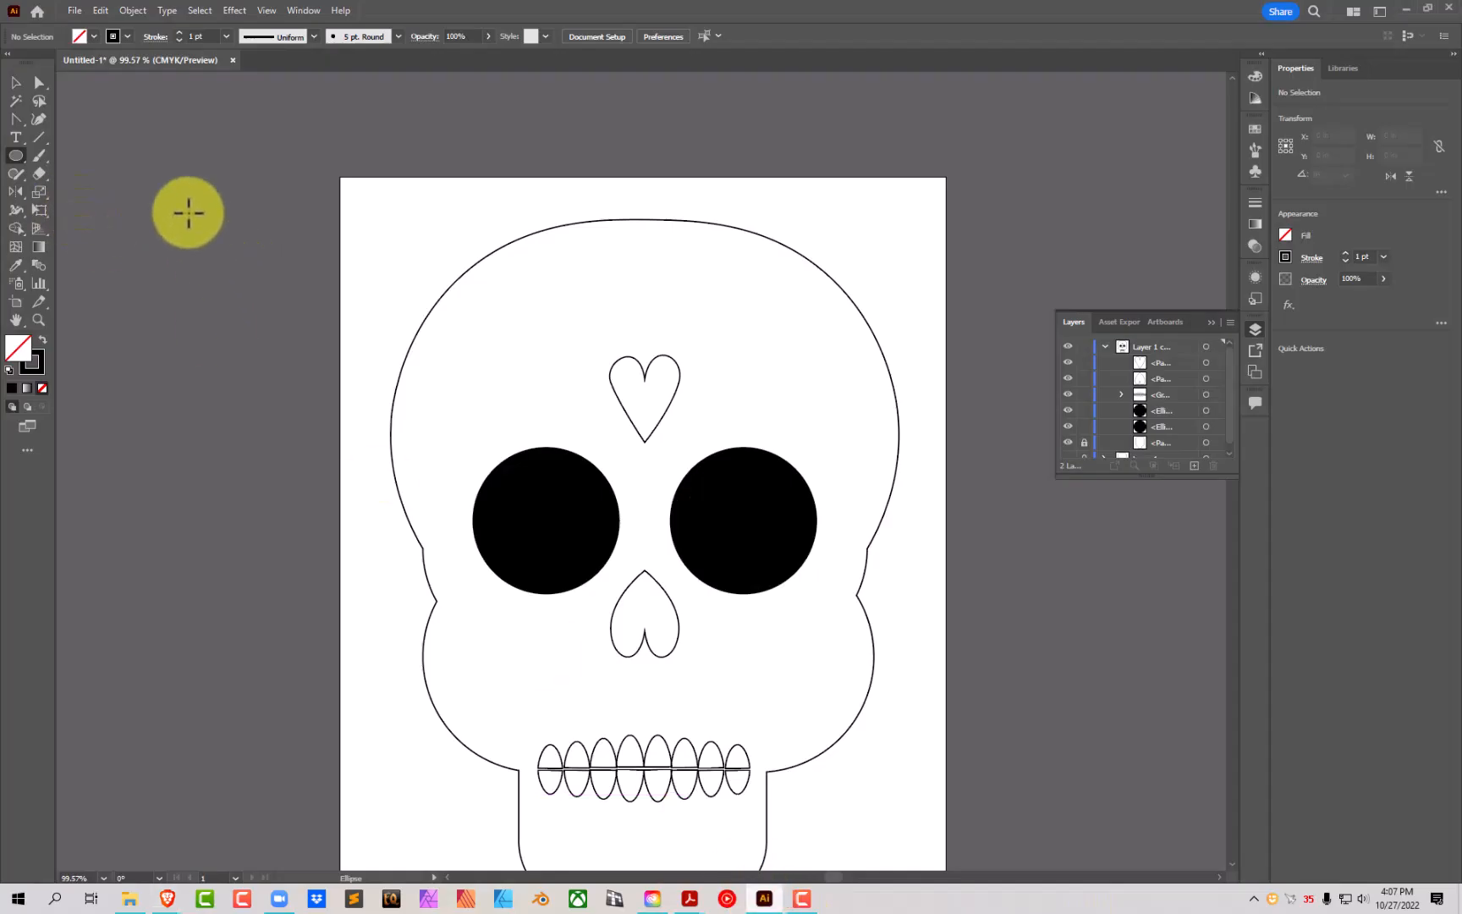
{"action": "left_click_drag", "start_coordinate": [179, 203], "coordinate": [474, 225]}
{"action": "left_click_drag", "start_coordinate": [115, 188], "coordinate": [262, 333]}
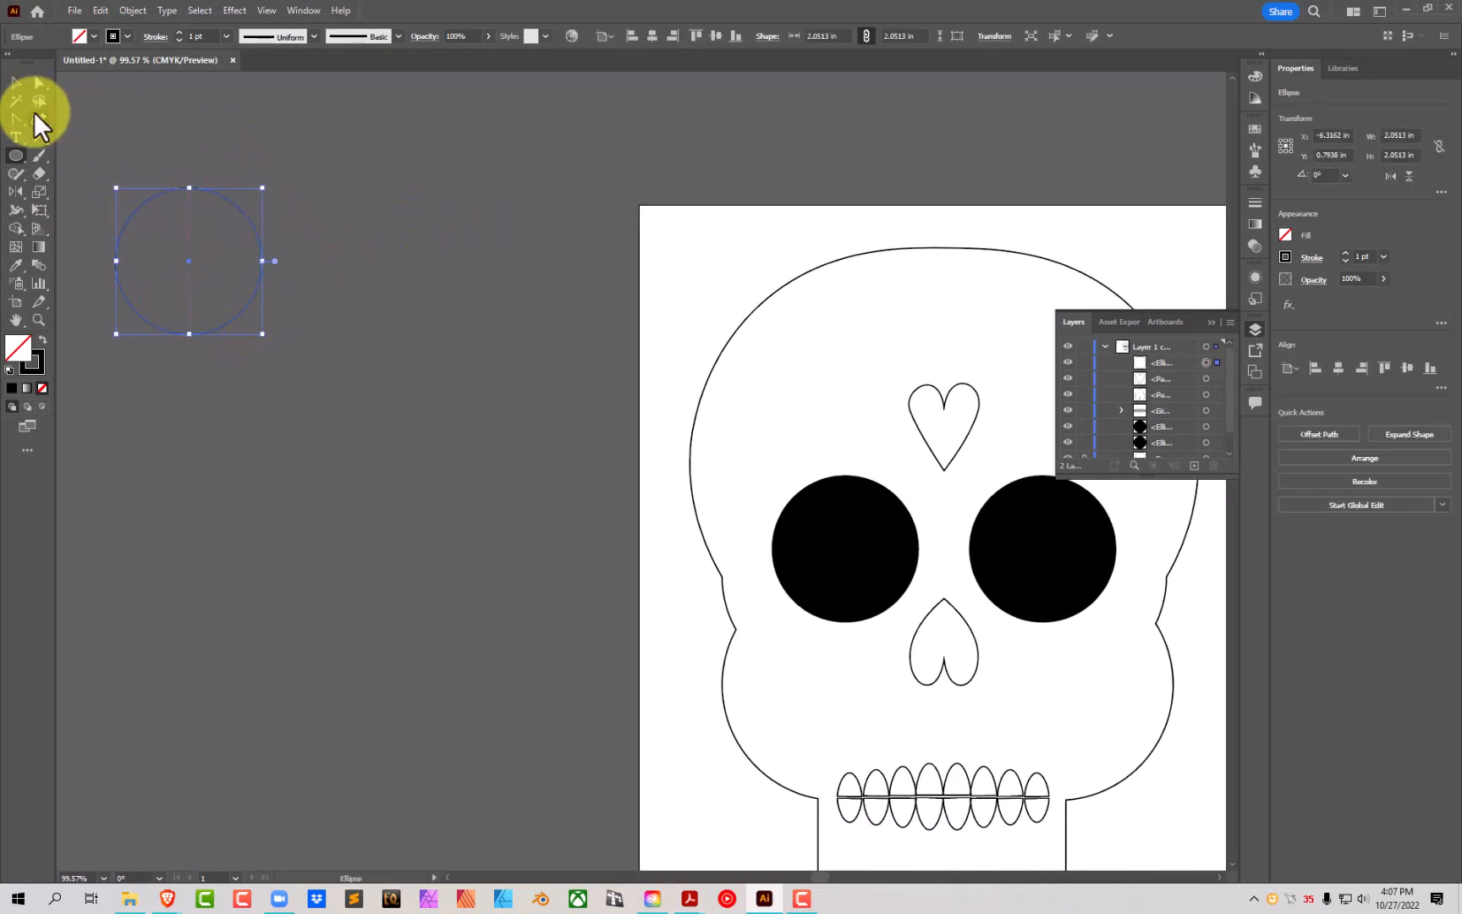
Step: Intersect the circle with an overlapping copy of itself to form a pointed leaf, and swap its fill and stroke to make it solid black
{"action": "left_click", "coordinate": [16, 82]}
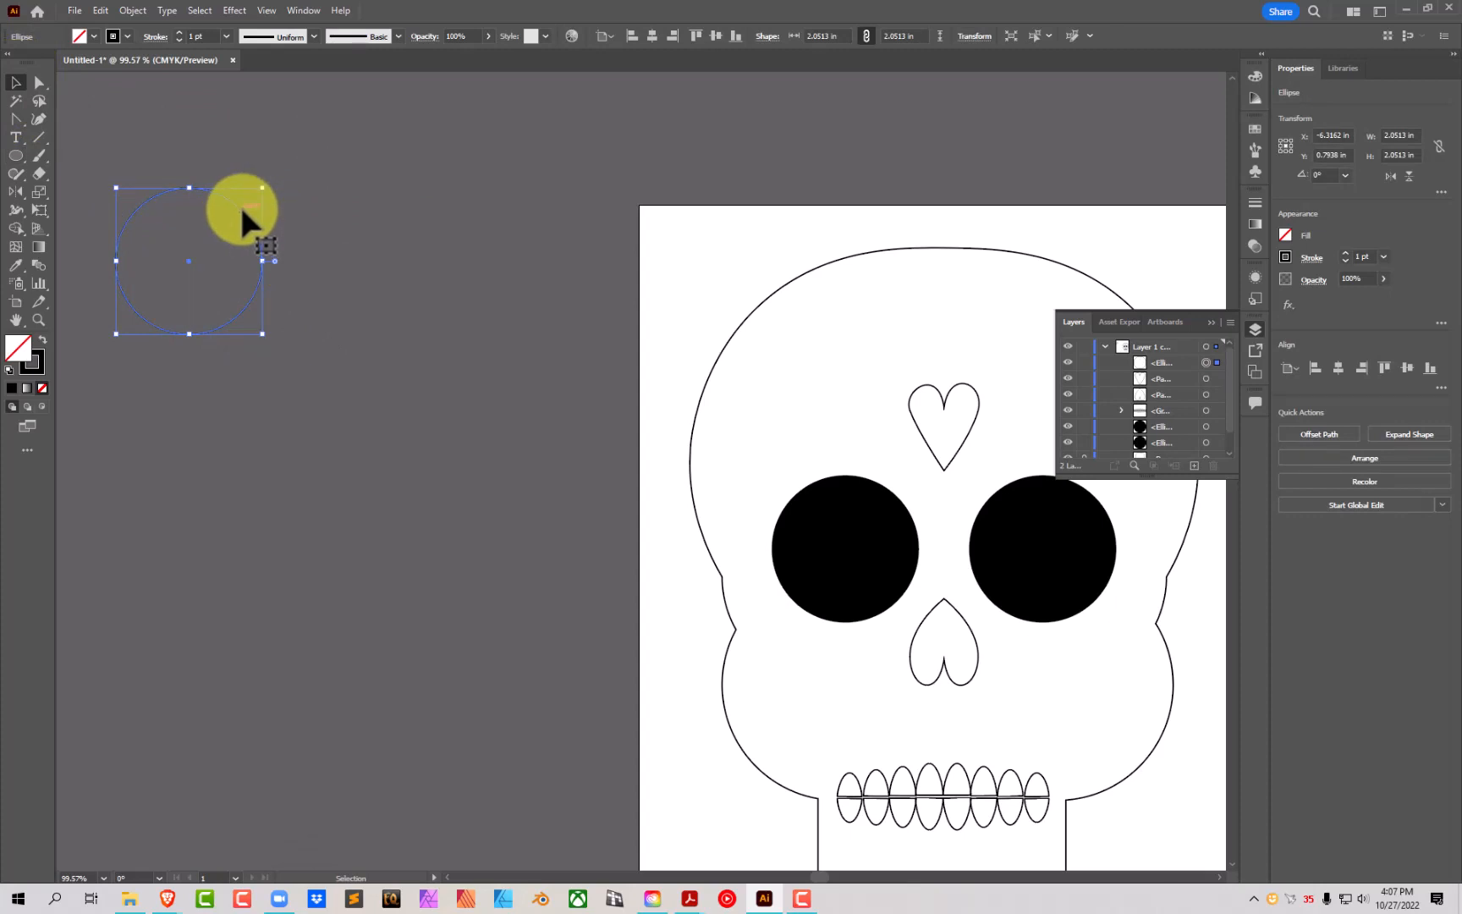
{"action": "left_click_drag", "start_coordinate": [242, 210], "coordinate": [324, 210]}
{"action": "left_click_drag", "start_coordinate": [186, 149], "coordinate": [328, 366]}
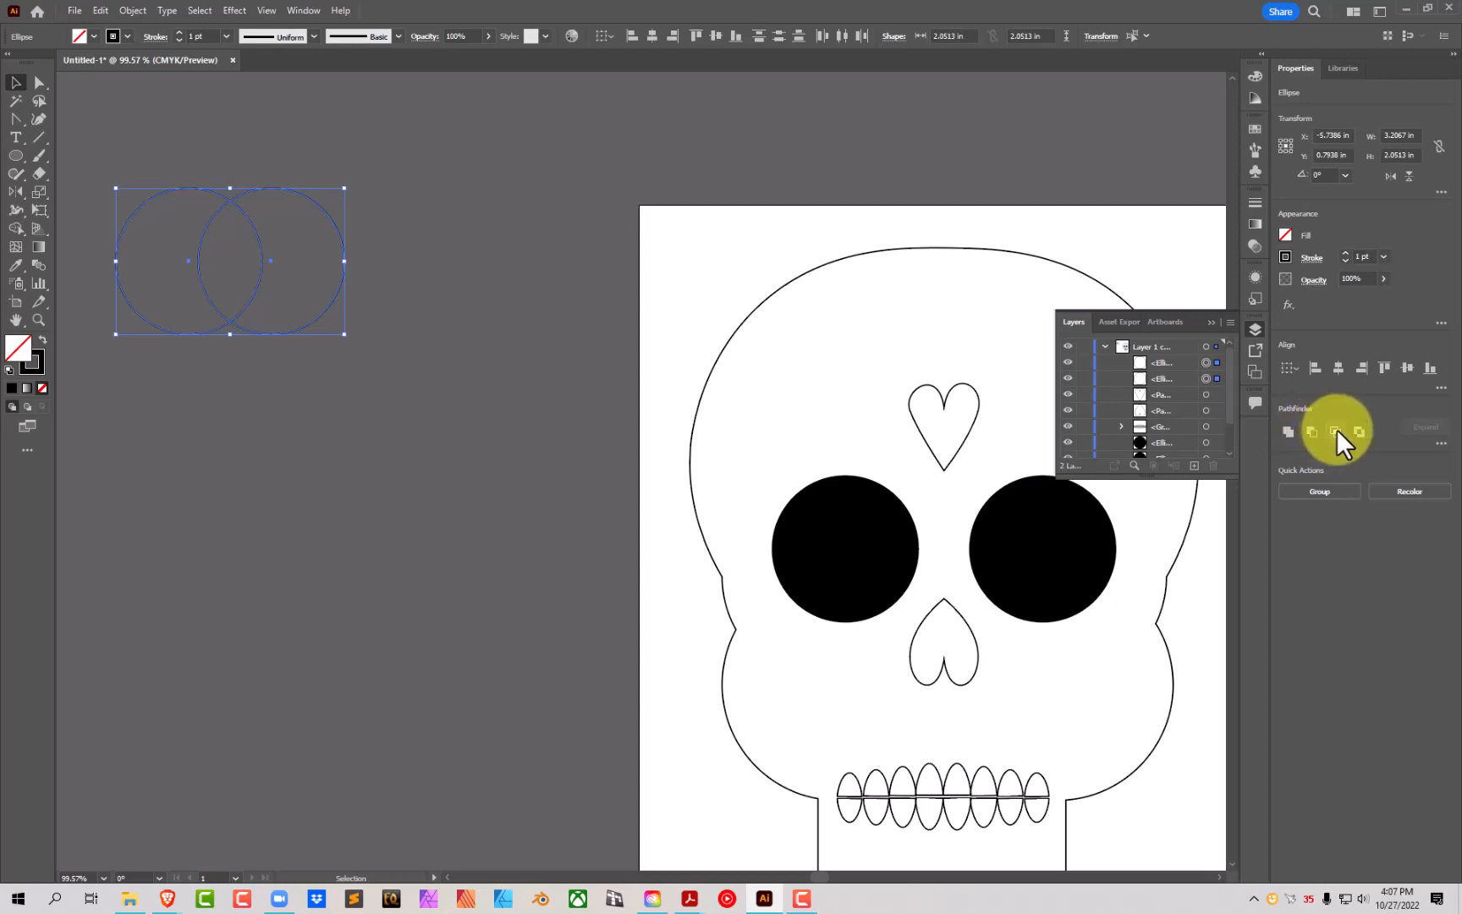
{"action": "left_click", "coordinate": [1334, 430]}
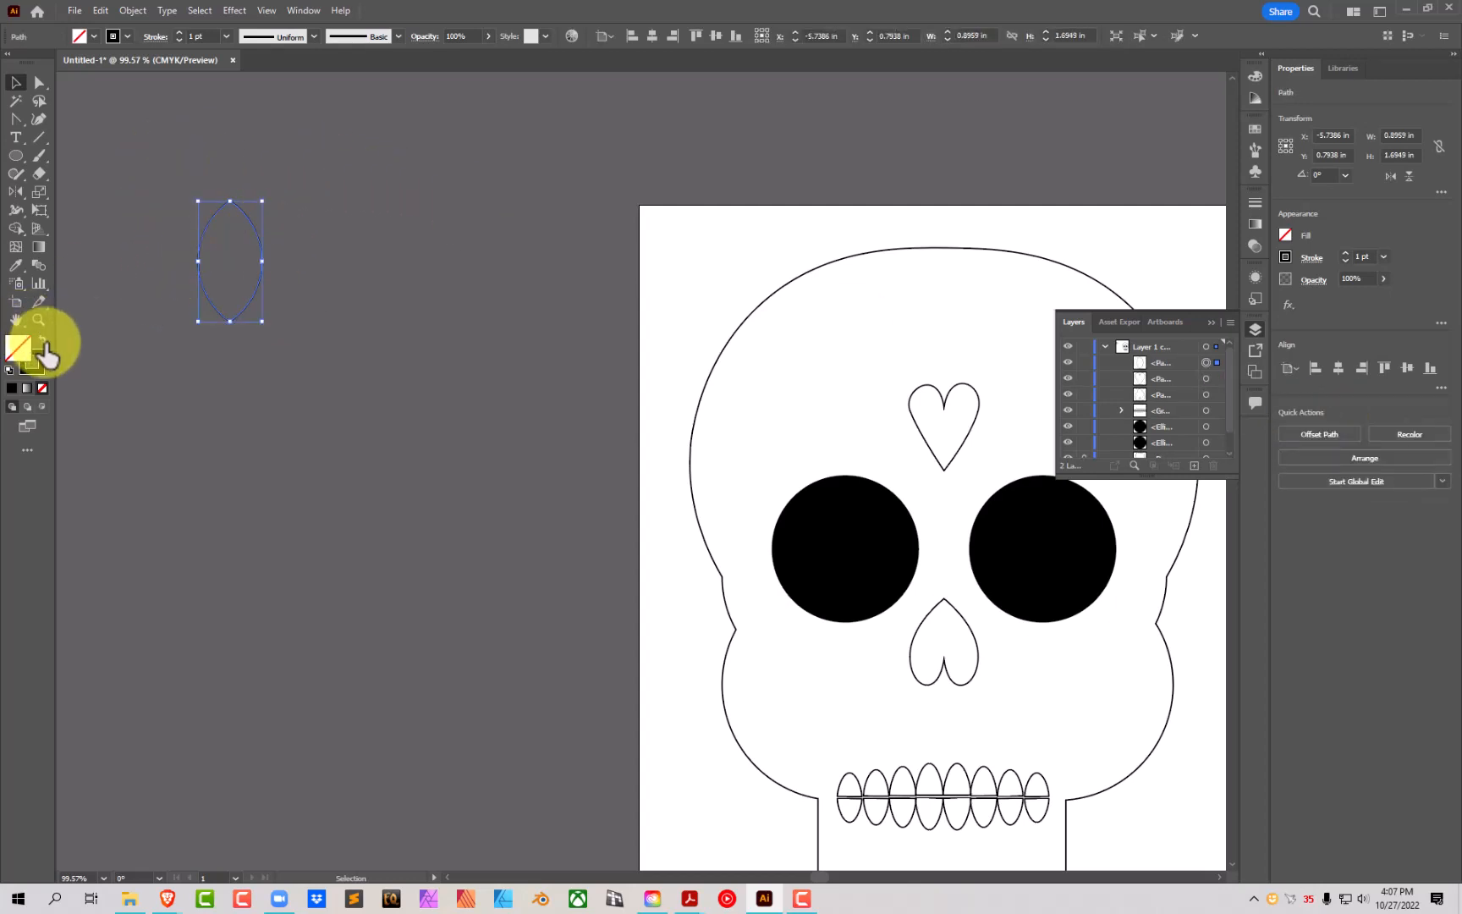
{"action": "left_click", "coordinate": [42, 340]}
{"action": "left_click", "coordinate": [281, 282]}
{"action": "left_click", "coordinate": [222, 247]}
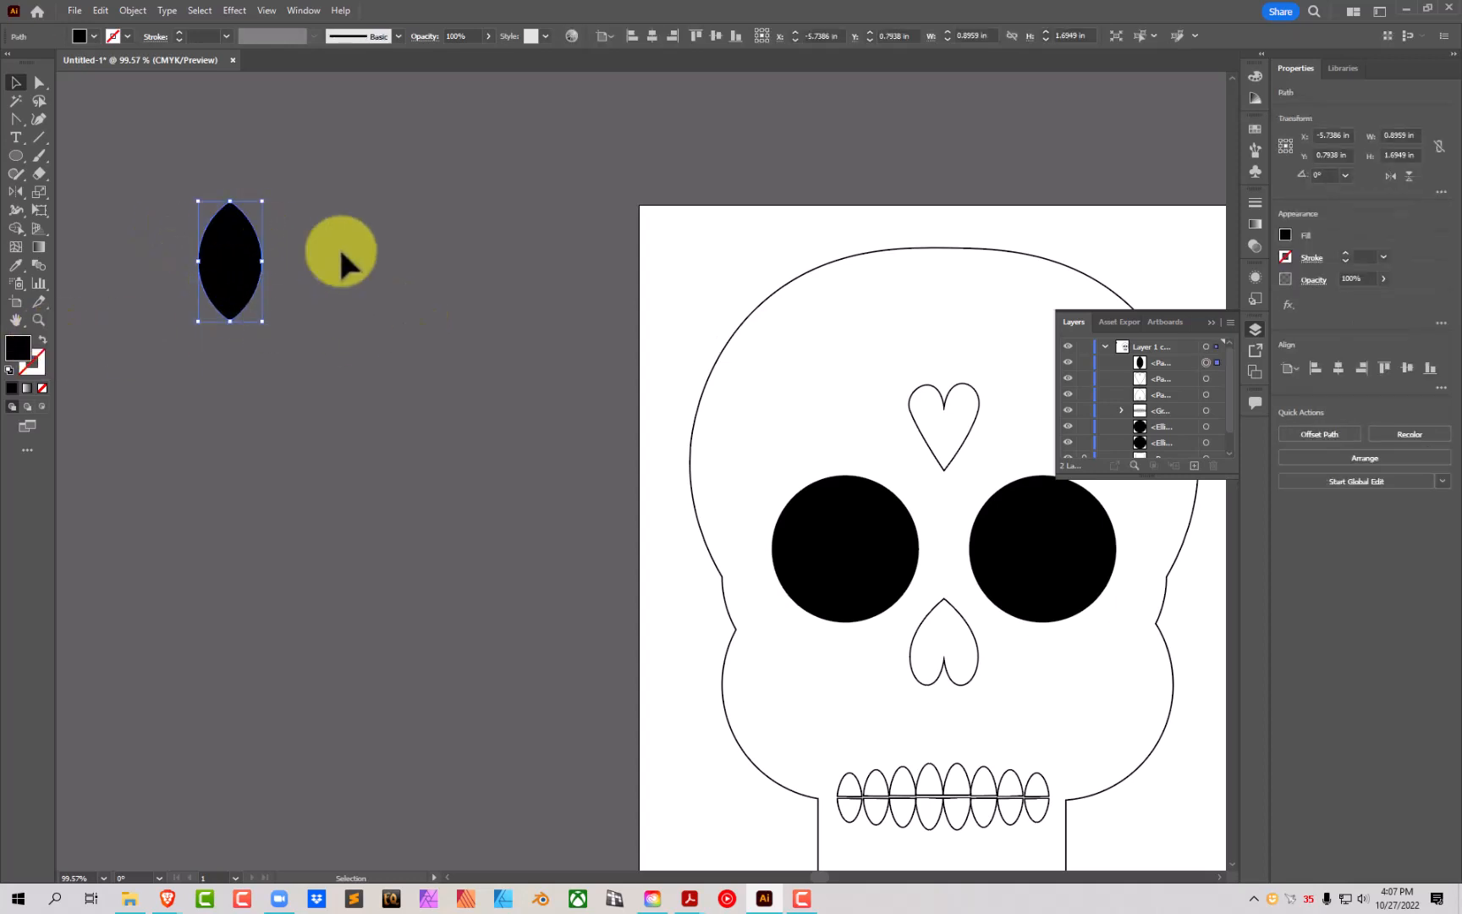
Step: Copy the black leaf onto the skull's upper-left edge, rotated to about 284.5° and enlarged to about 2.10 × 1.19 in
{"action": "scroll", "coordinate": [339, 245], "scroll_direction": "right", "scroll_amount": 3}
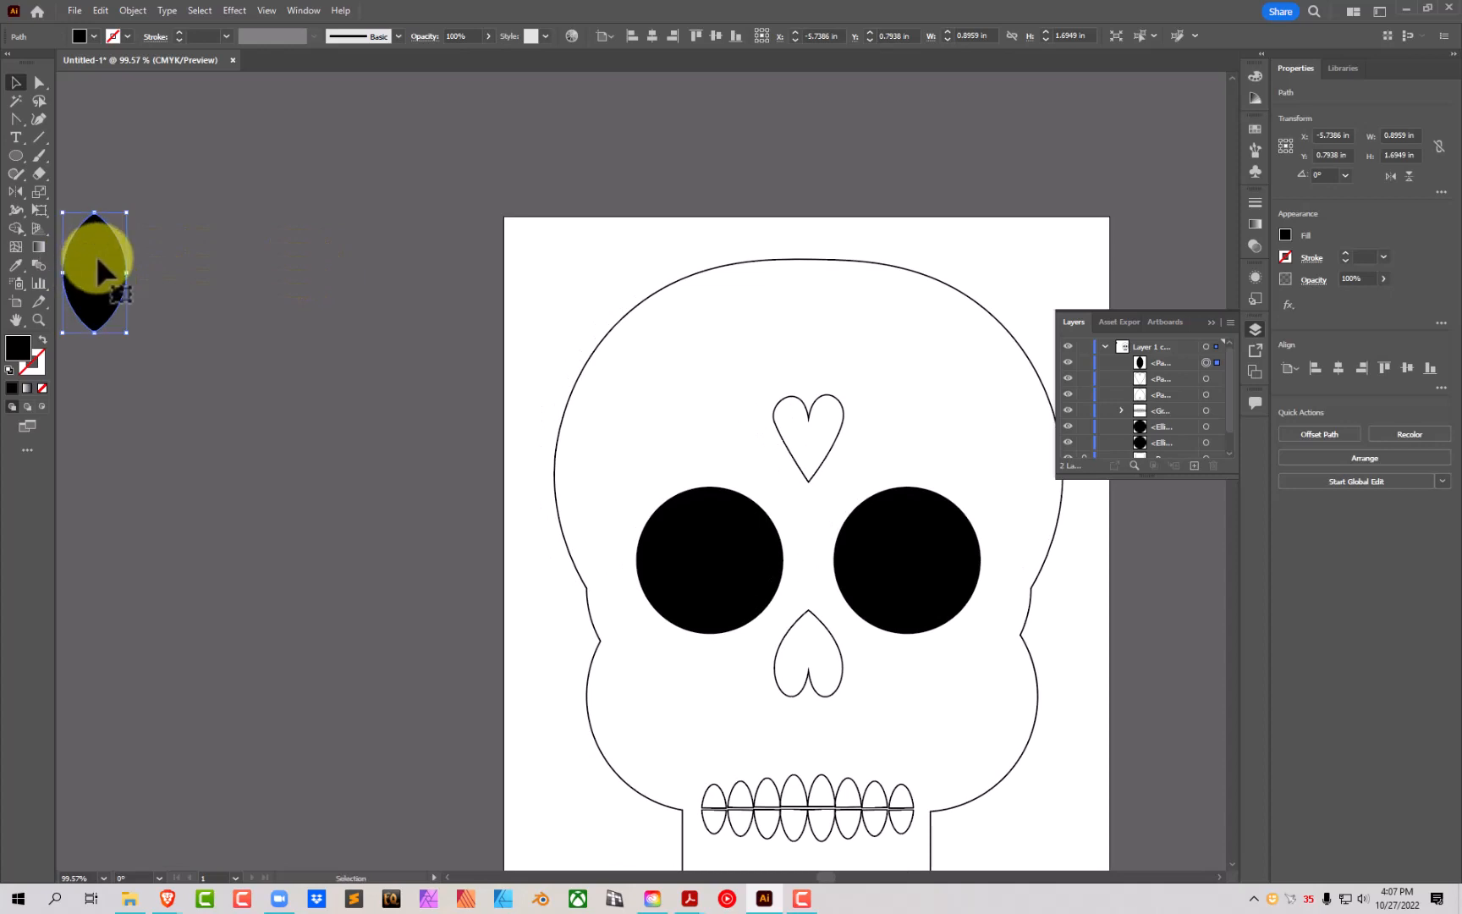
{"action": "left_click_drag", "start_coordinate": [100, 267], "coordinate": [869, 333]}
{"action": "left_click_drag", "start_coordinate": [749, 330], "coordinate": [681, 303]}
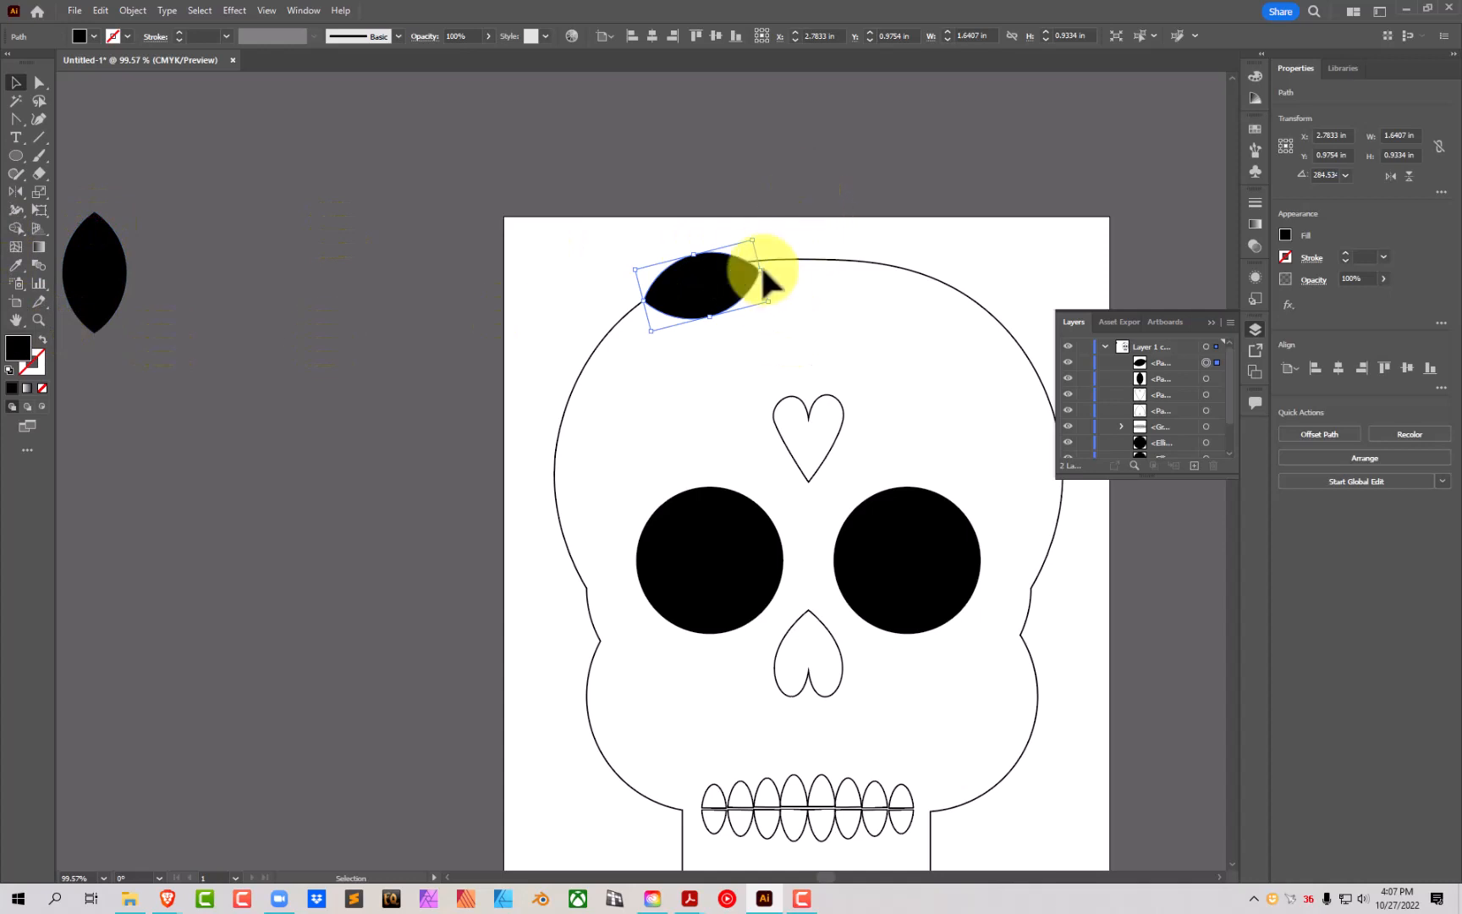
{"action": "left_click_drag", "start_coordinate": [760, 275], "coordinate": [727, 289]}
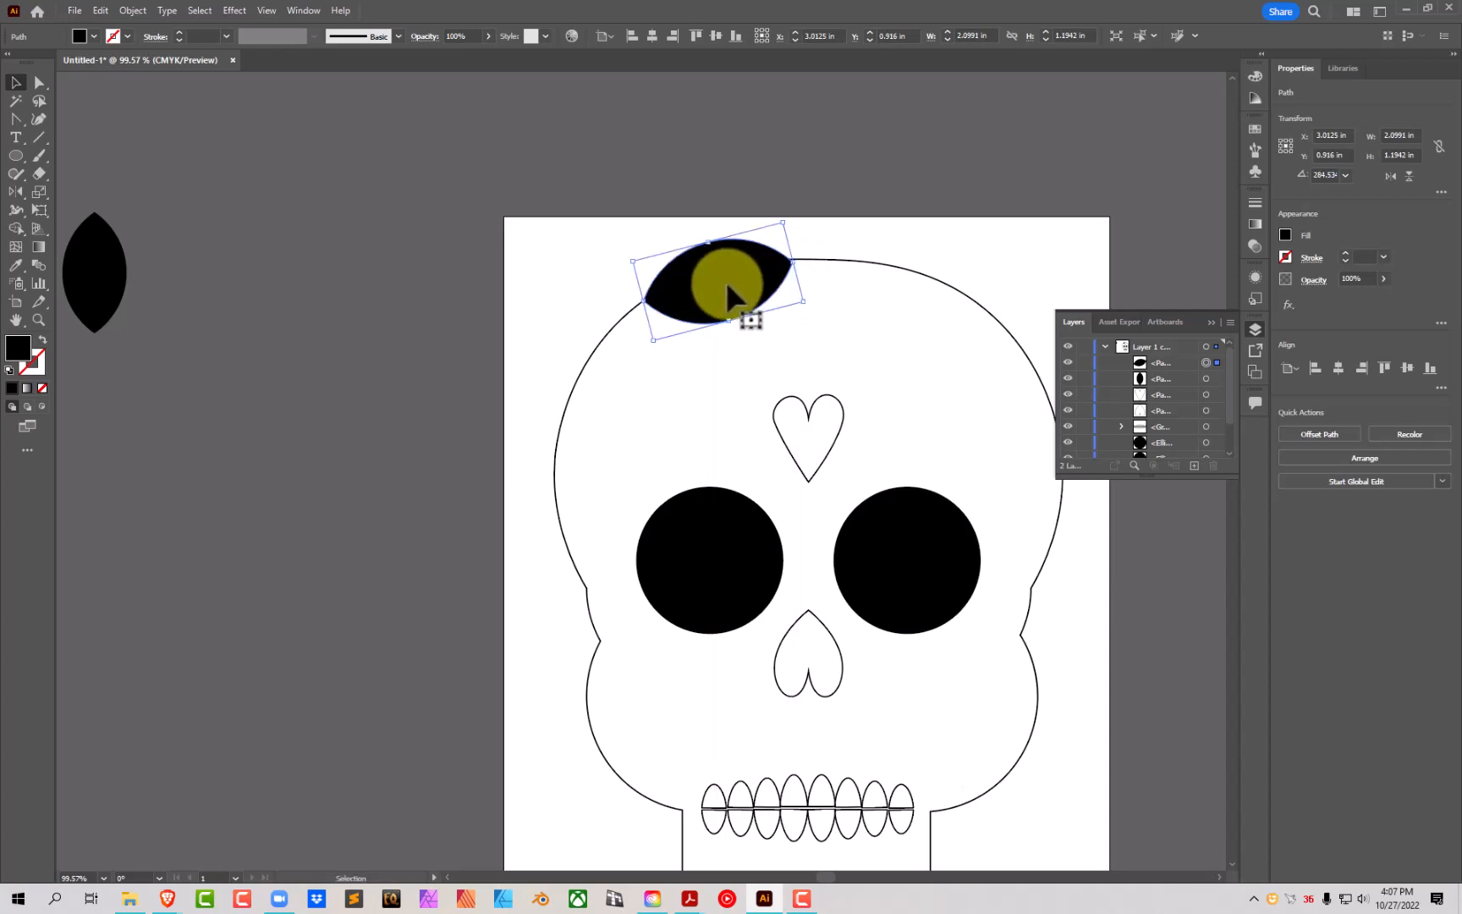
Step: Fill the tilted leaf on the skull's upper-left edge with red and deselect it
{"action": "left_click", "coordinate": [91, 37]}
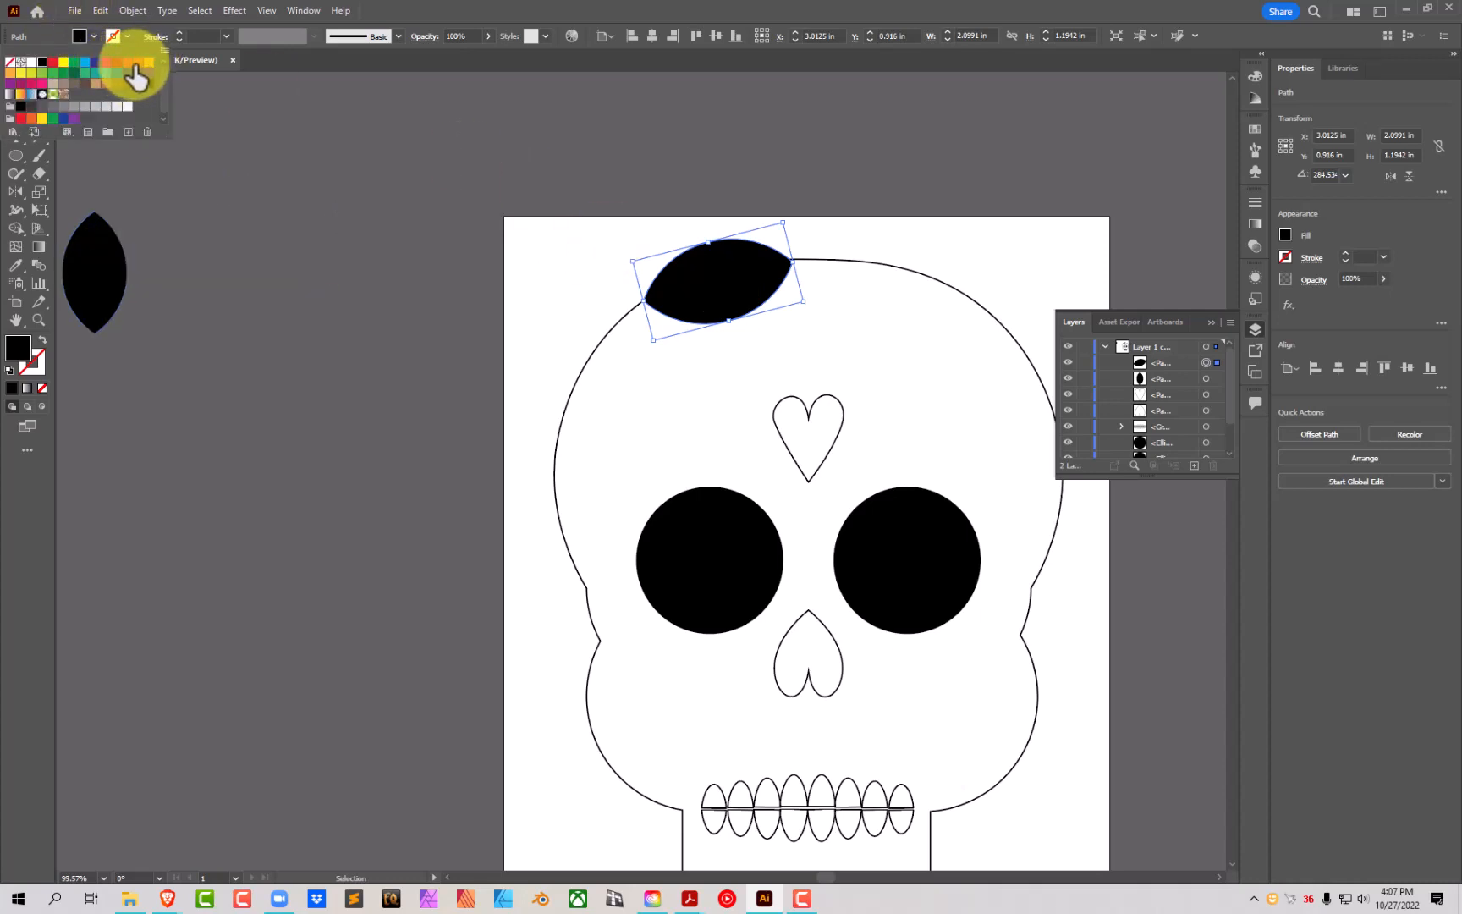
{"action": "left_click", "coordinate": [126, 64]}
{"action": "left_click", "coordinate": [673, 208]}
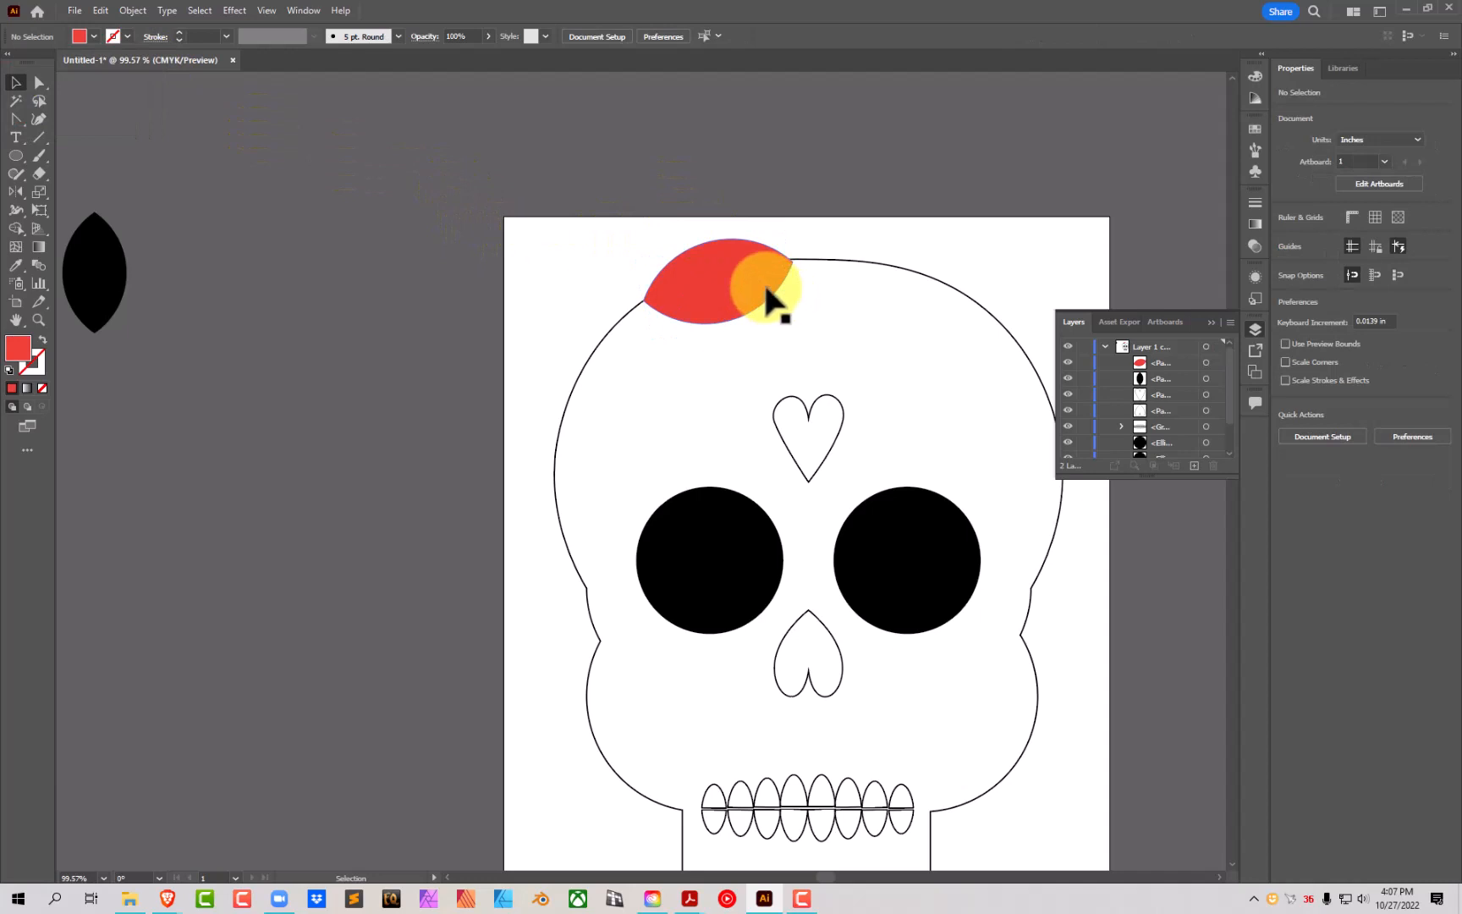
Step: Duplicate the red leaf, set the copy's rotation to 0° and center it on top of the skull at about X 4.27 in, Y 0.92 in
{"action": "left_click", "coordinate": [763, 281]}
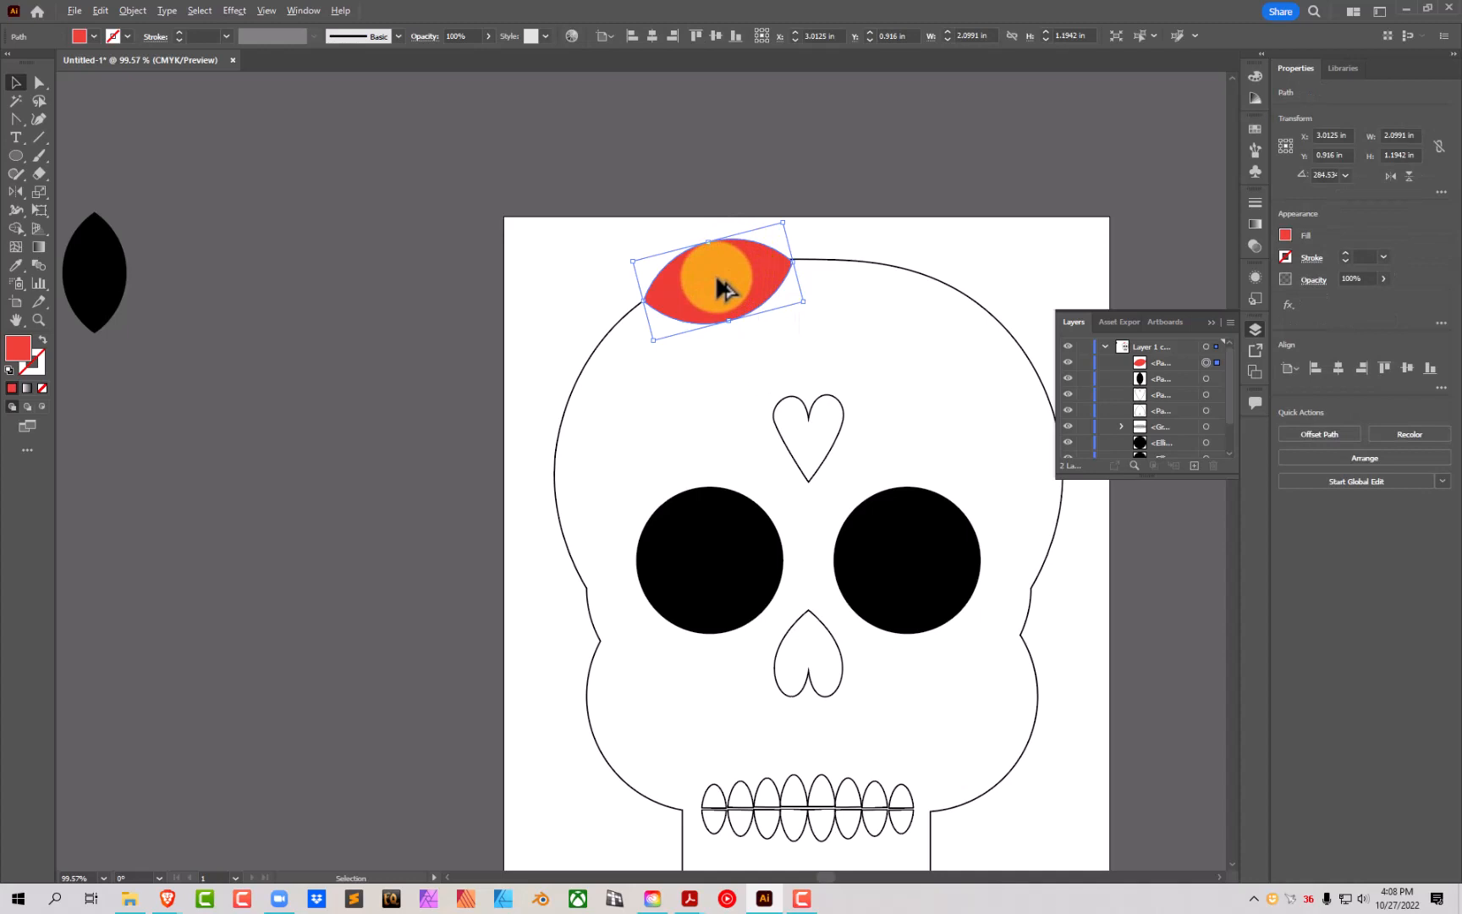
{"action": "left_click_drag", "start_coordinate": [718, 279], "coordinate": [692, 360]}
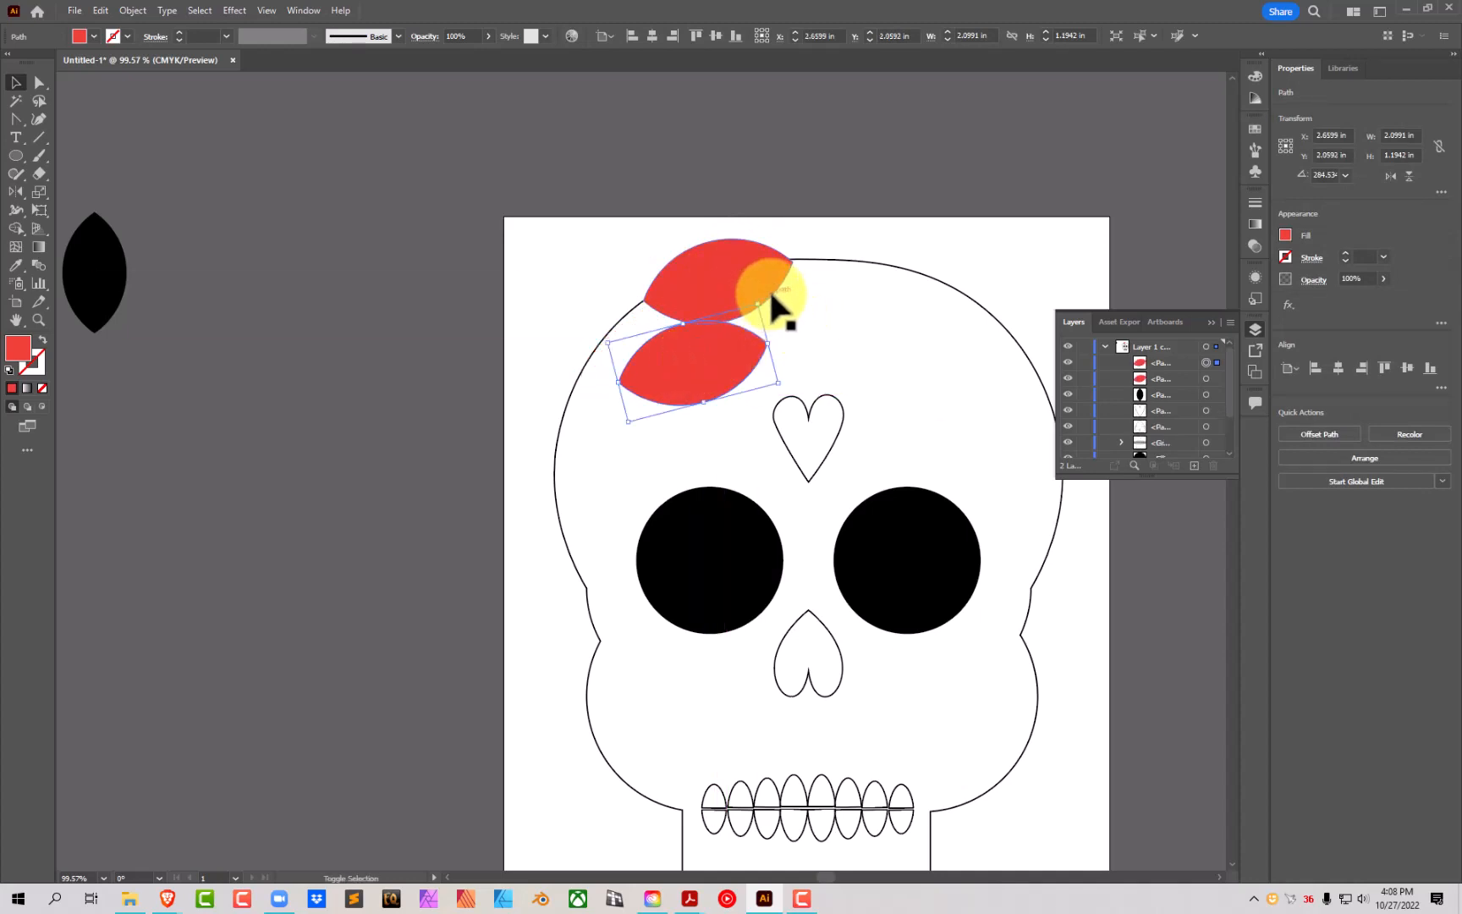
{"action": "left_click_drag", "start_coordinate": [770, 292], "coordinate": [762, 330]}
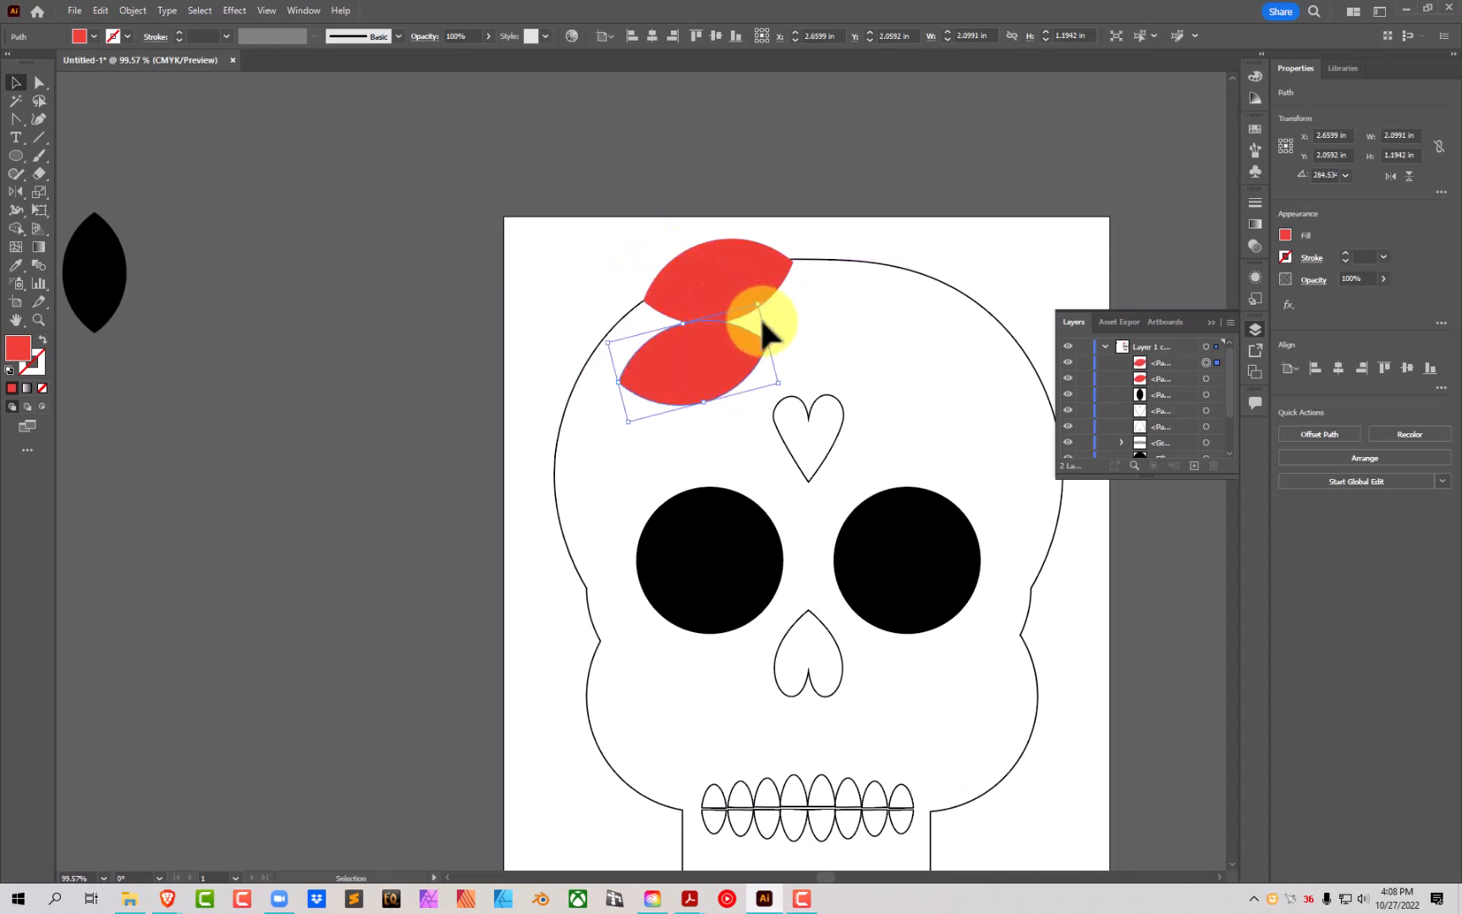
{"action": "left_click", "coordinate": [1344, 175]}
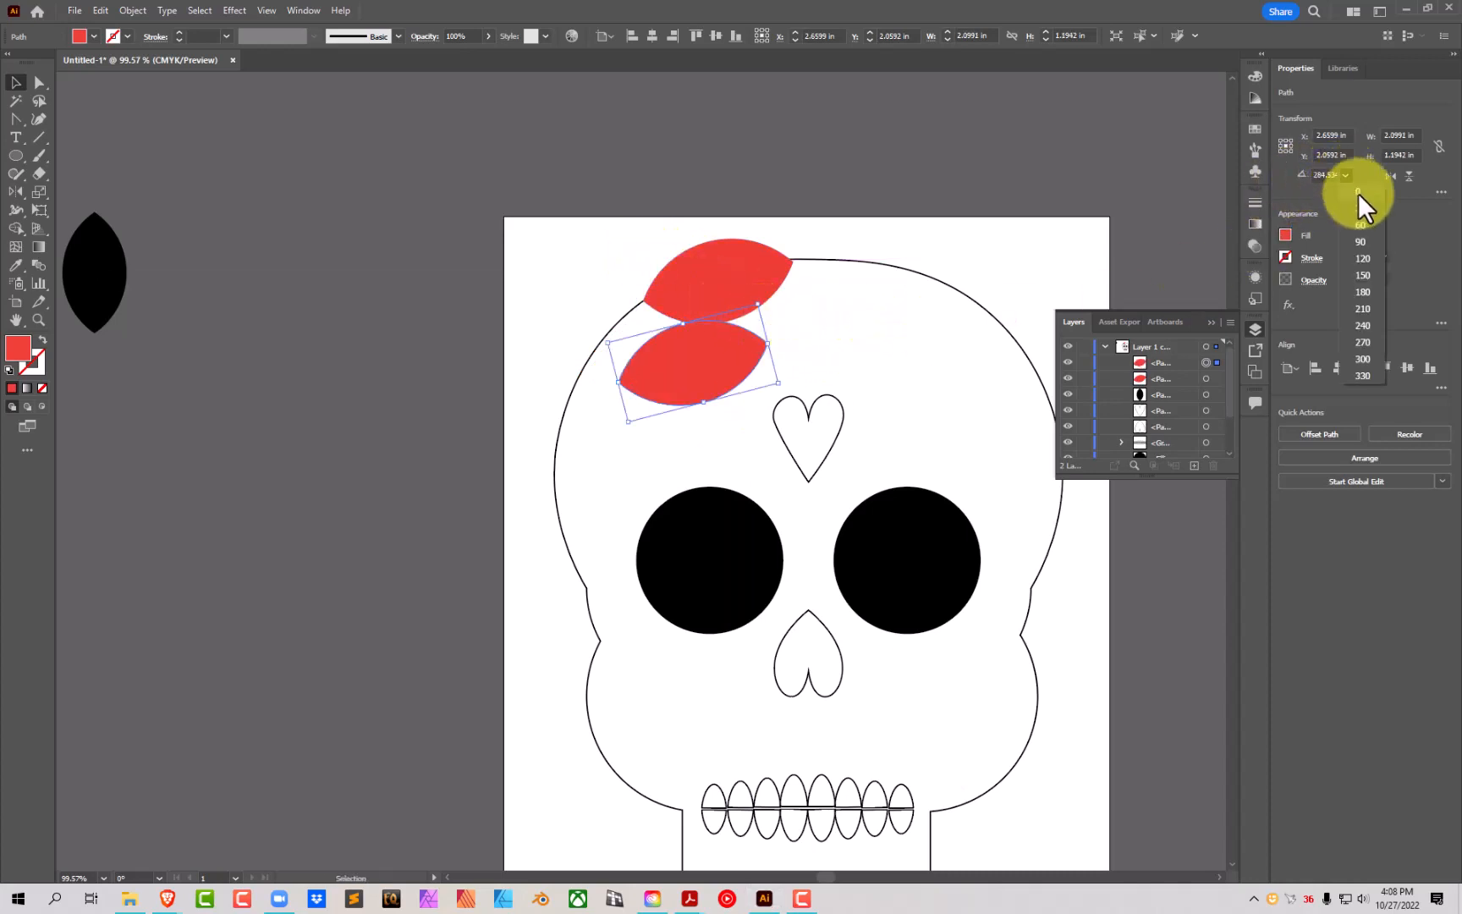
{"action": "left_click", "coordinate": [1359, 192]}
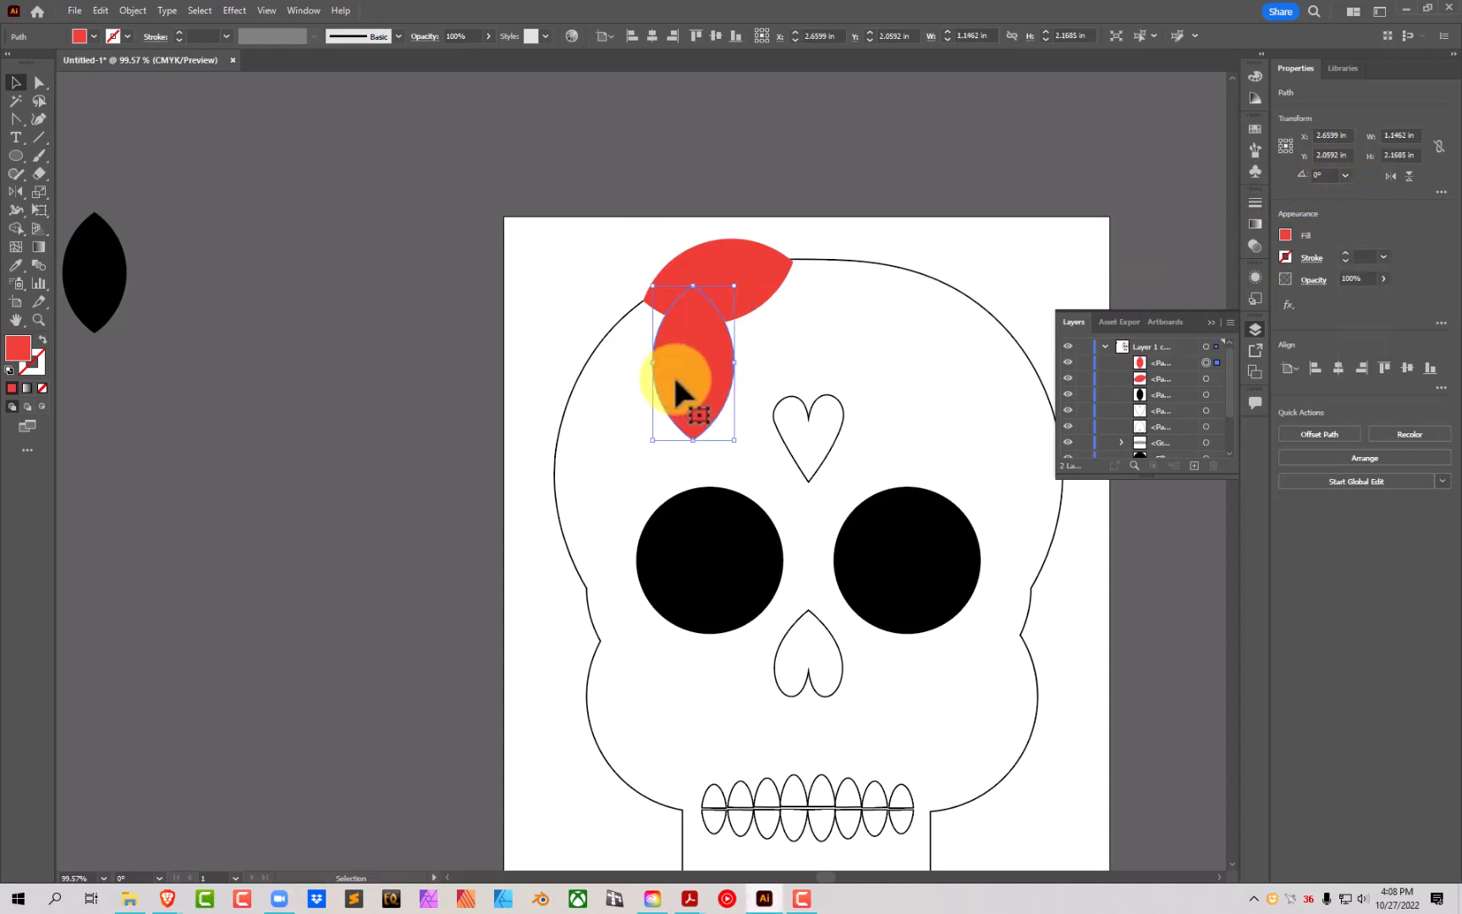
{"action": "left_click_drag", "start_coordinate": [677, 373], "coordinate": [798, 252]}
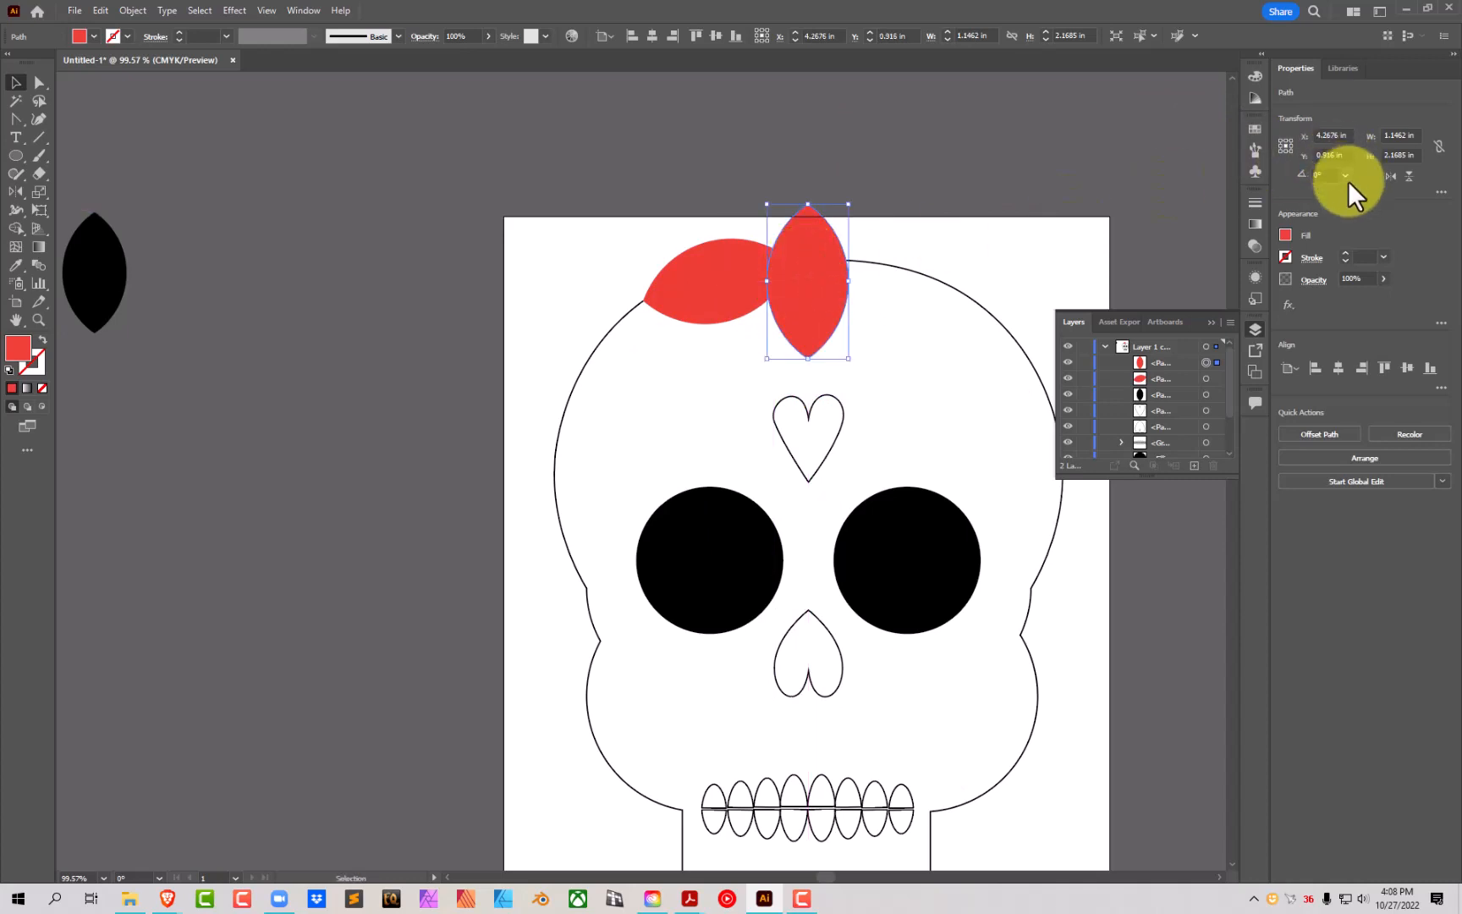
Step: Set the rotation of the tilted red leaf left of the upright one to 285°
{"action": "left_click", "coordinate": [736, 278]}
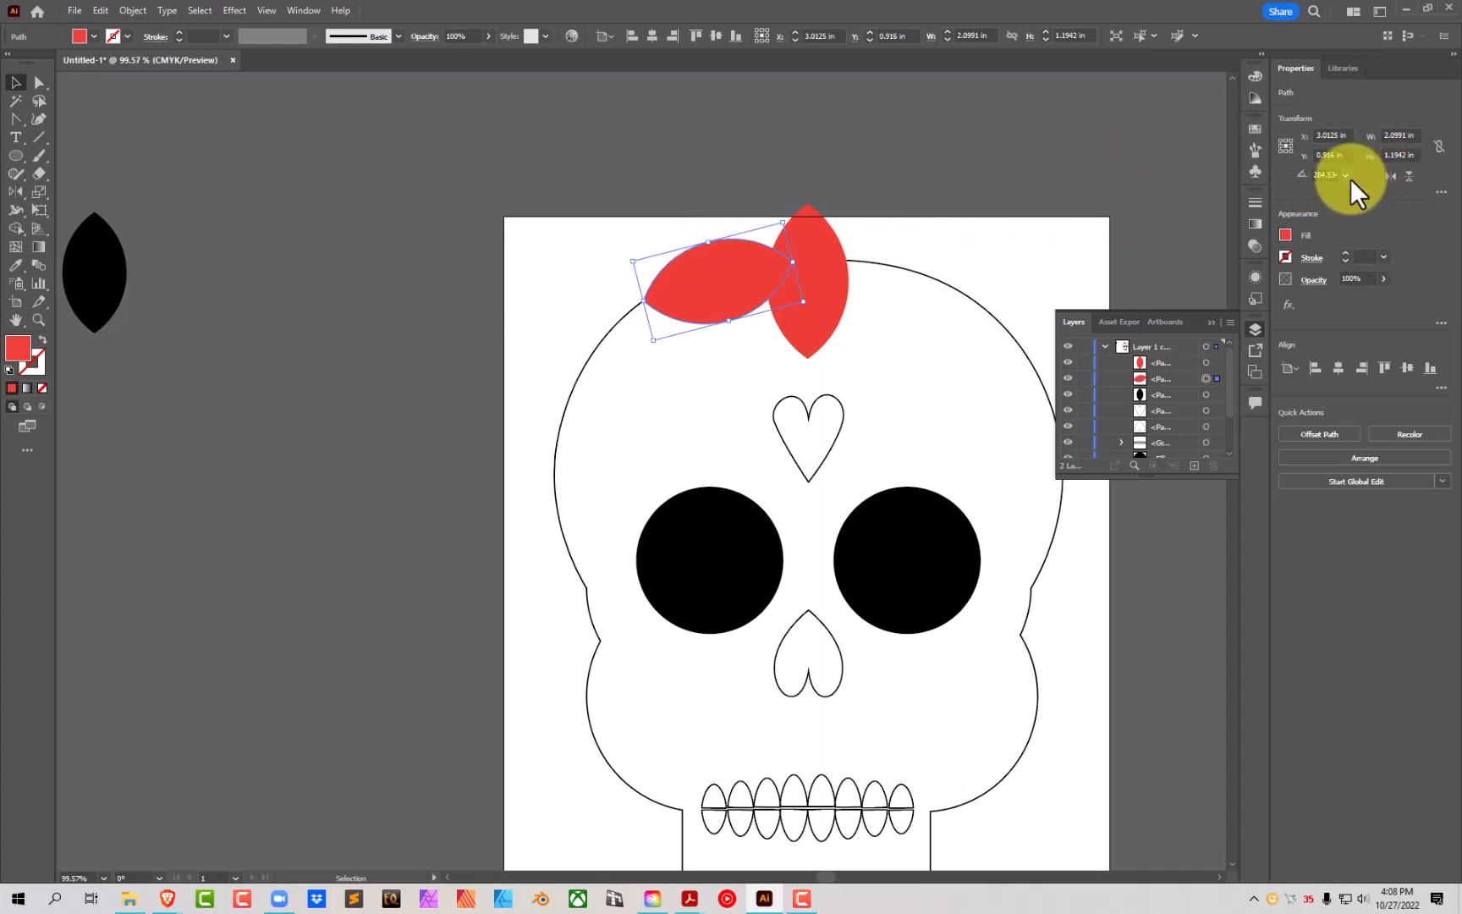
{"action": "left_click", "coordinate": [1322, 175]}
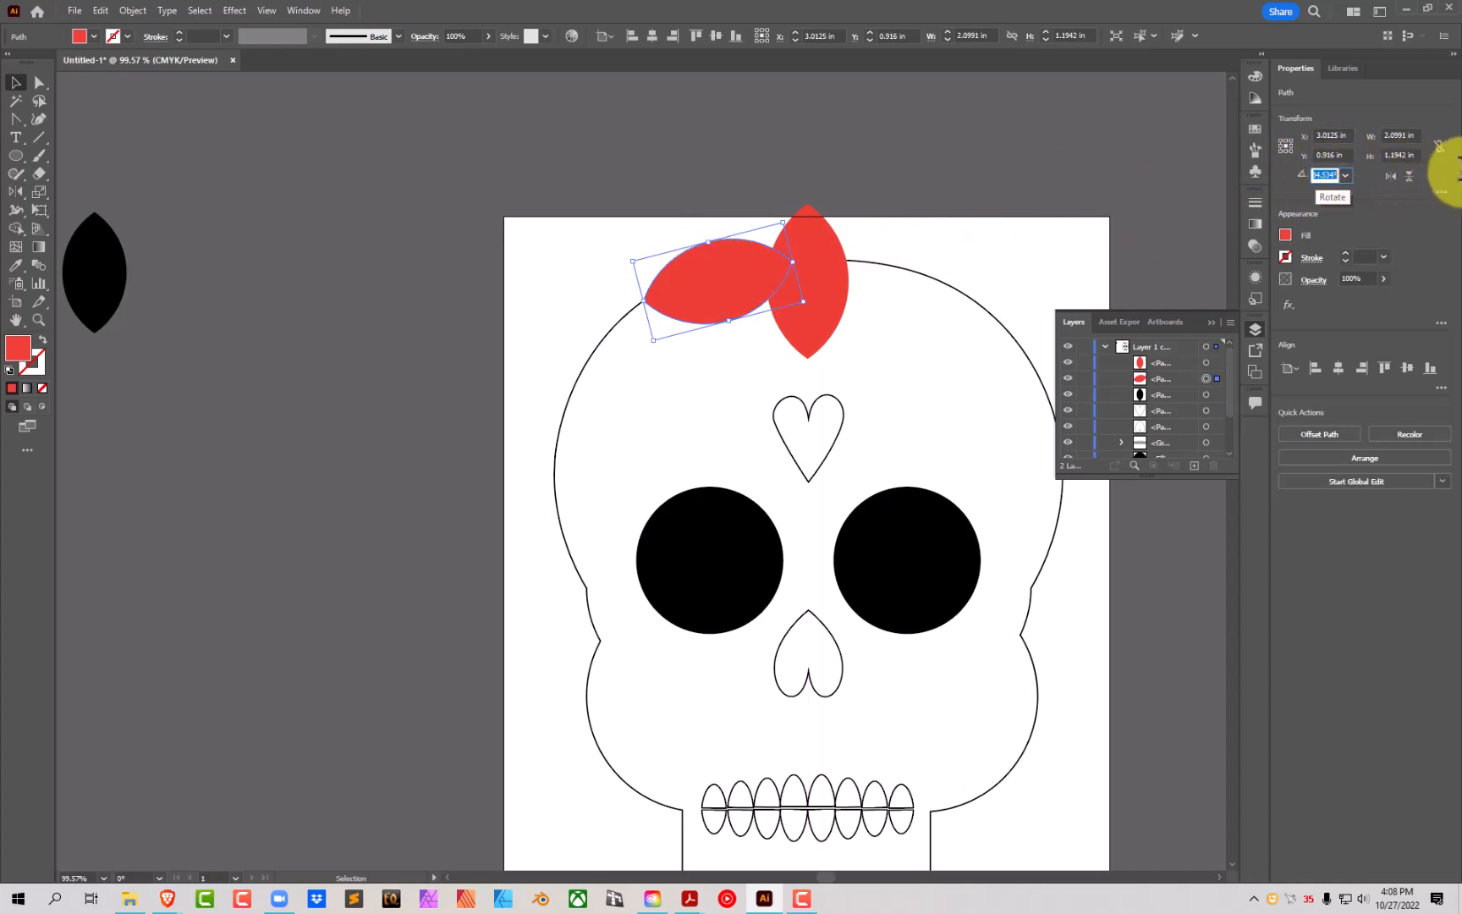
{"action": "type", "text": "285"}
{"action": "key", "text": "Return"}
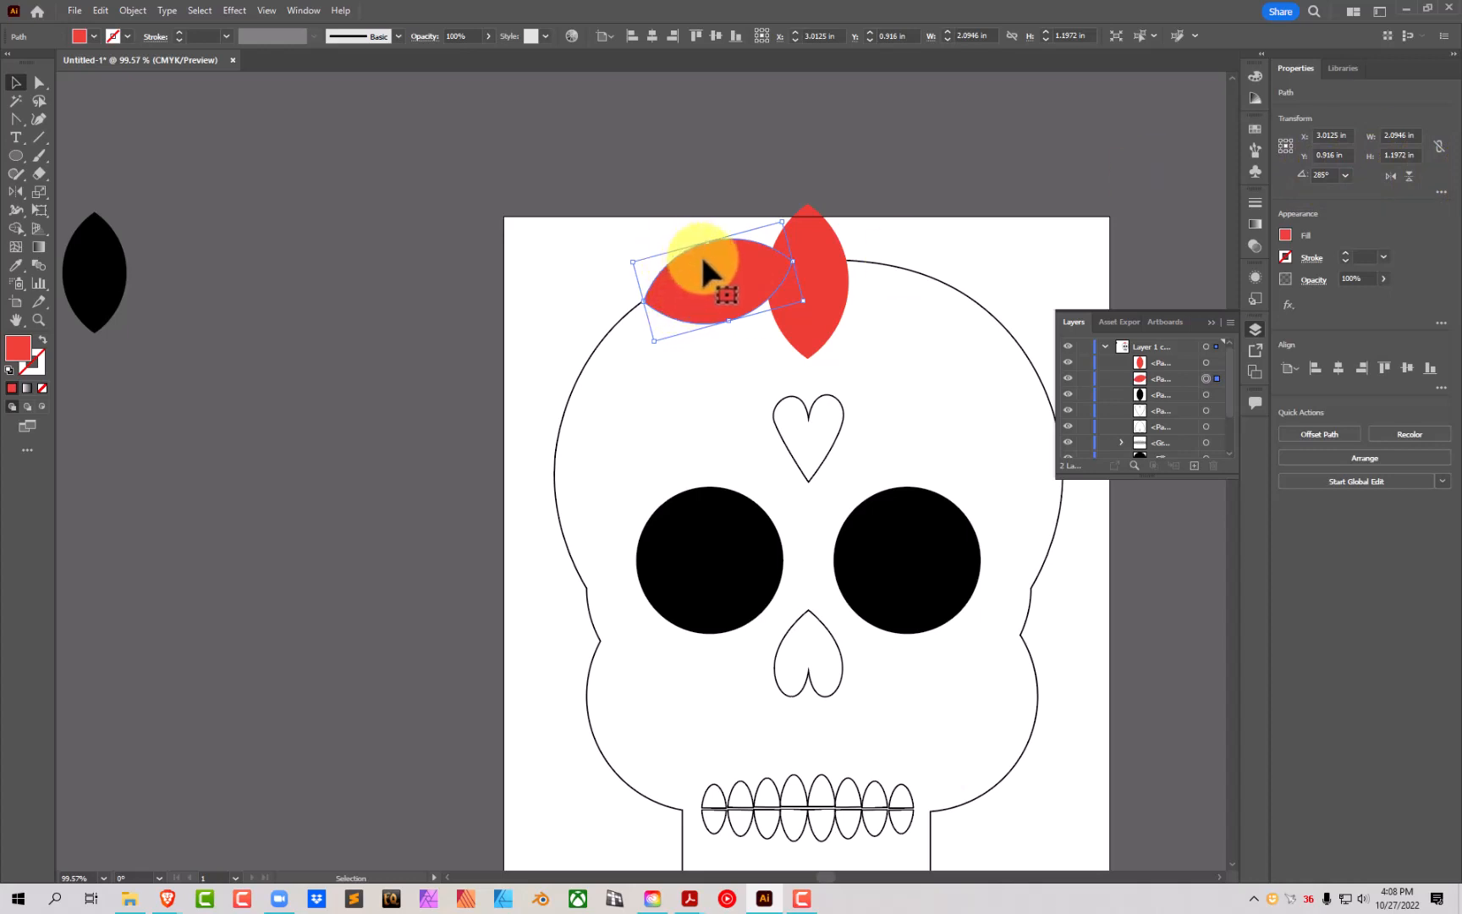
{"action": "left_click_drag", "start_coordinate": [701, 254], "coordinate": [913, 257]}
{"action": "left_click", "coordinate": [963, 296]}
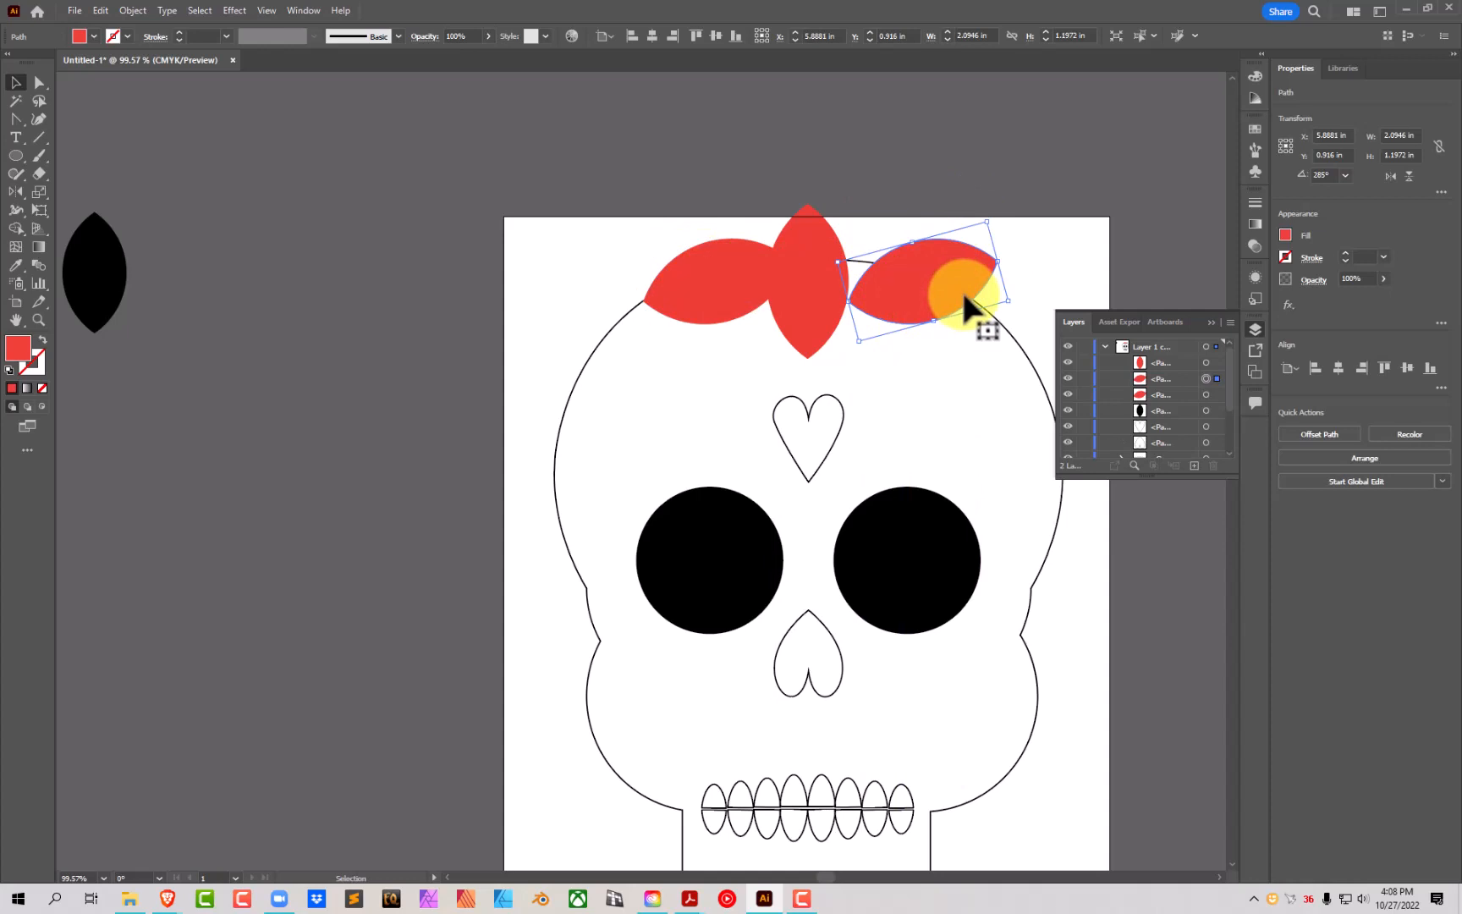
{"action": "key", "text": "Delete"}
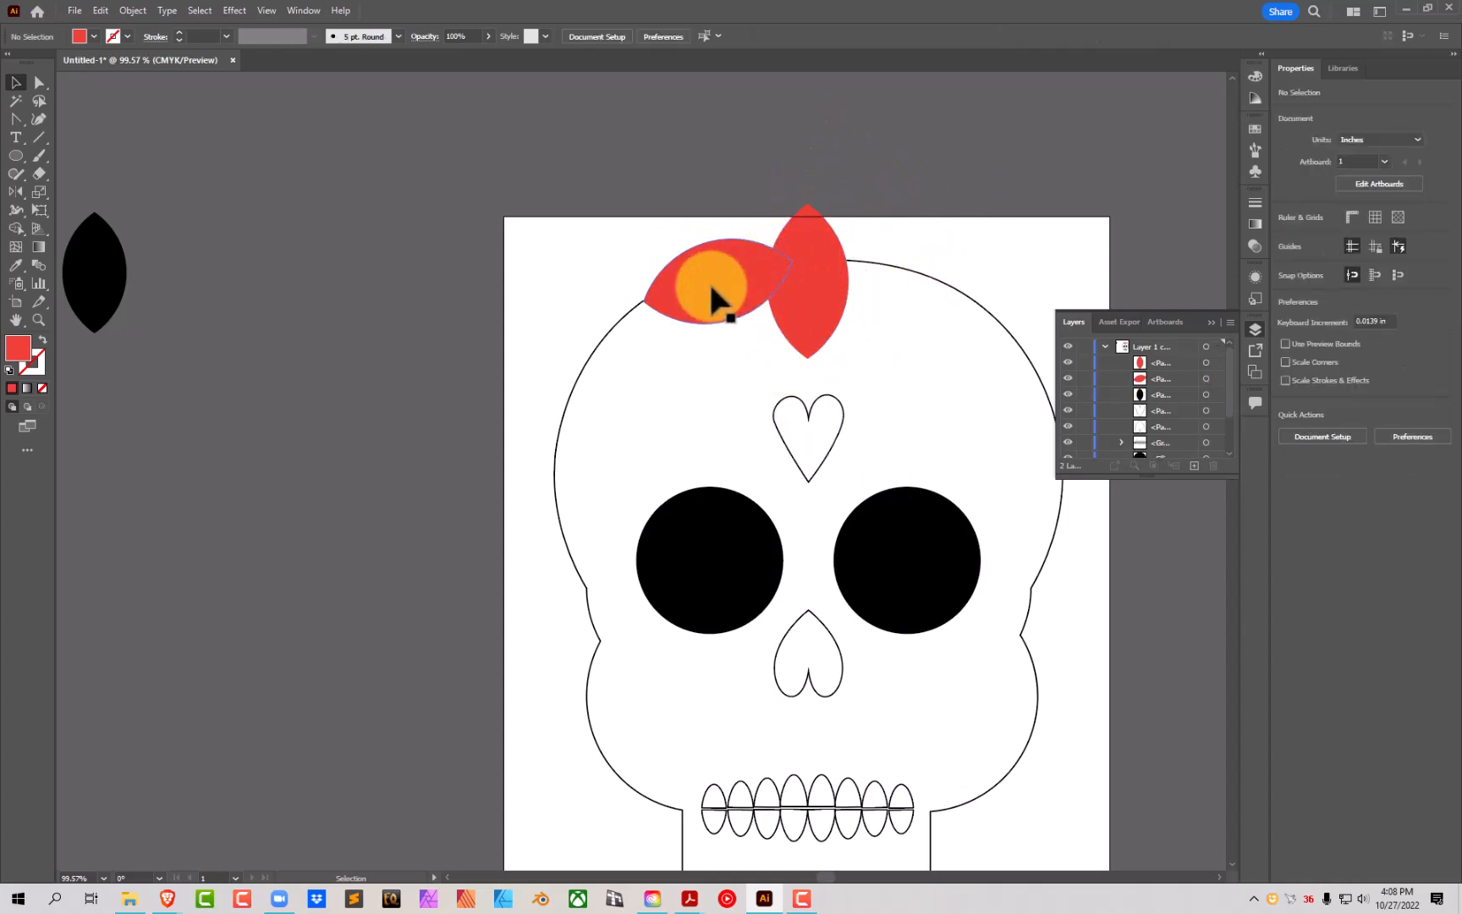
Step: Reflect a copy of the tilted red leaf across the vertical axis through the upright leaf's center, and deselect it
{"action": "left_click", "coordinate": [710, 287]}
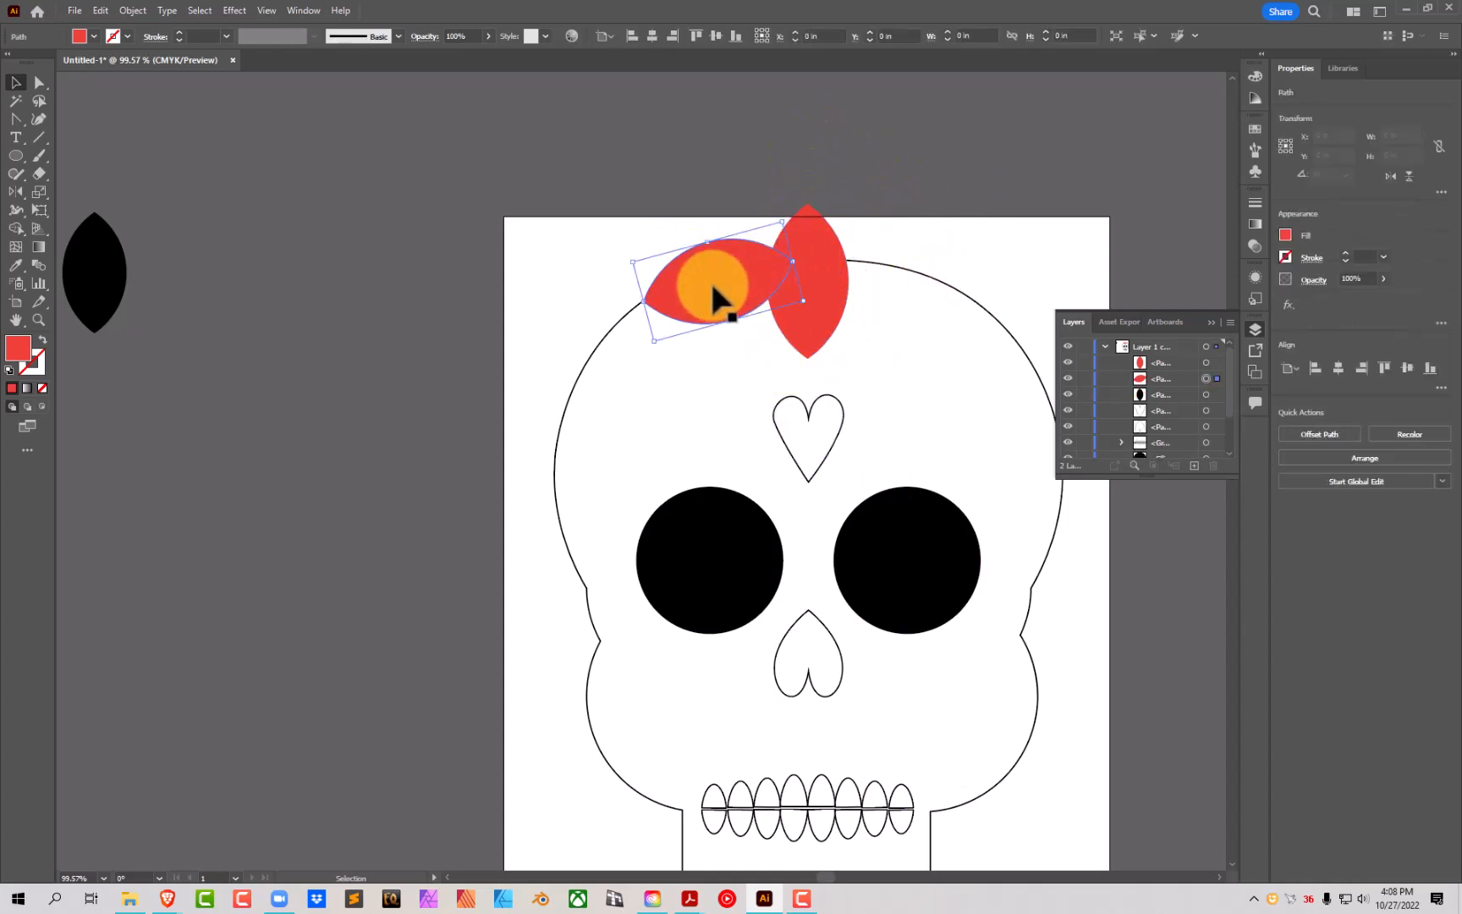
{"action": "left_click", "coordinate": [19, 190]}
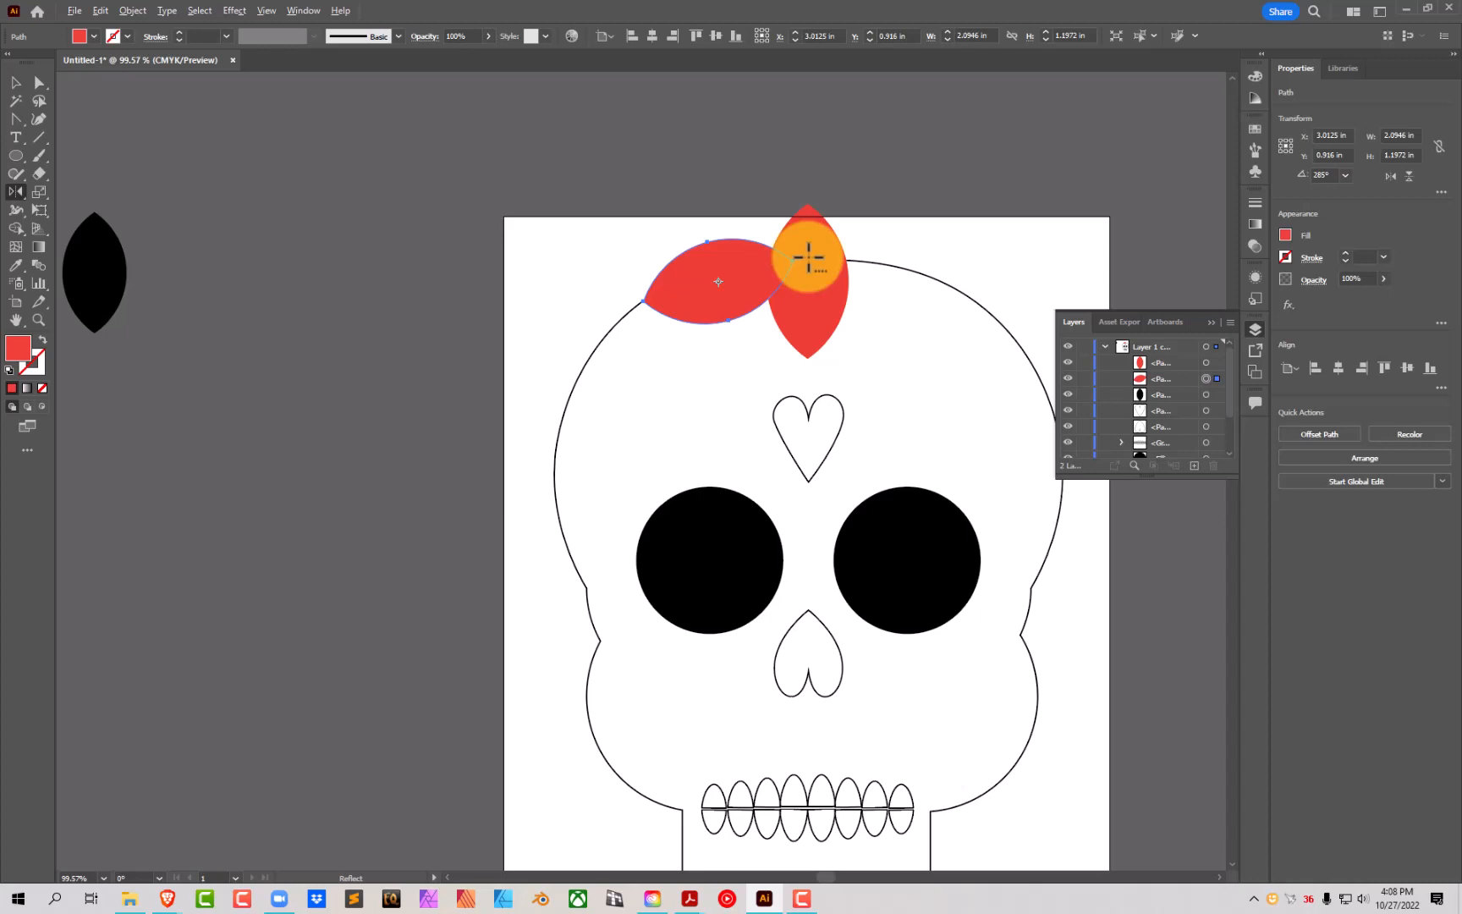
{"action": "left_click", "coordinate": [808, 257], "text": "alt"}
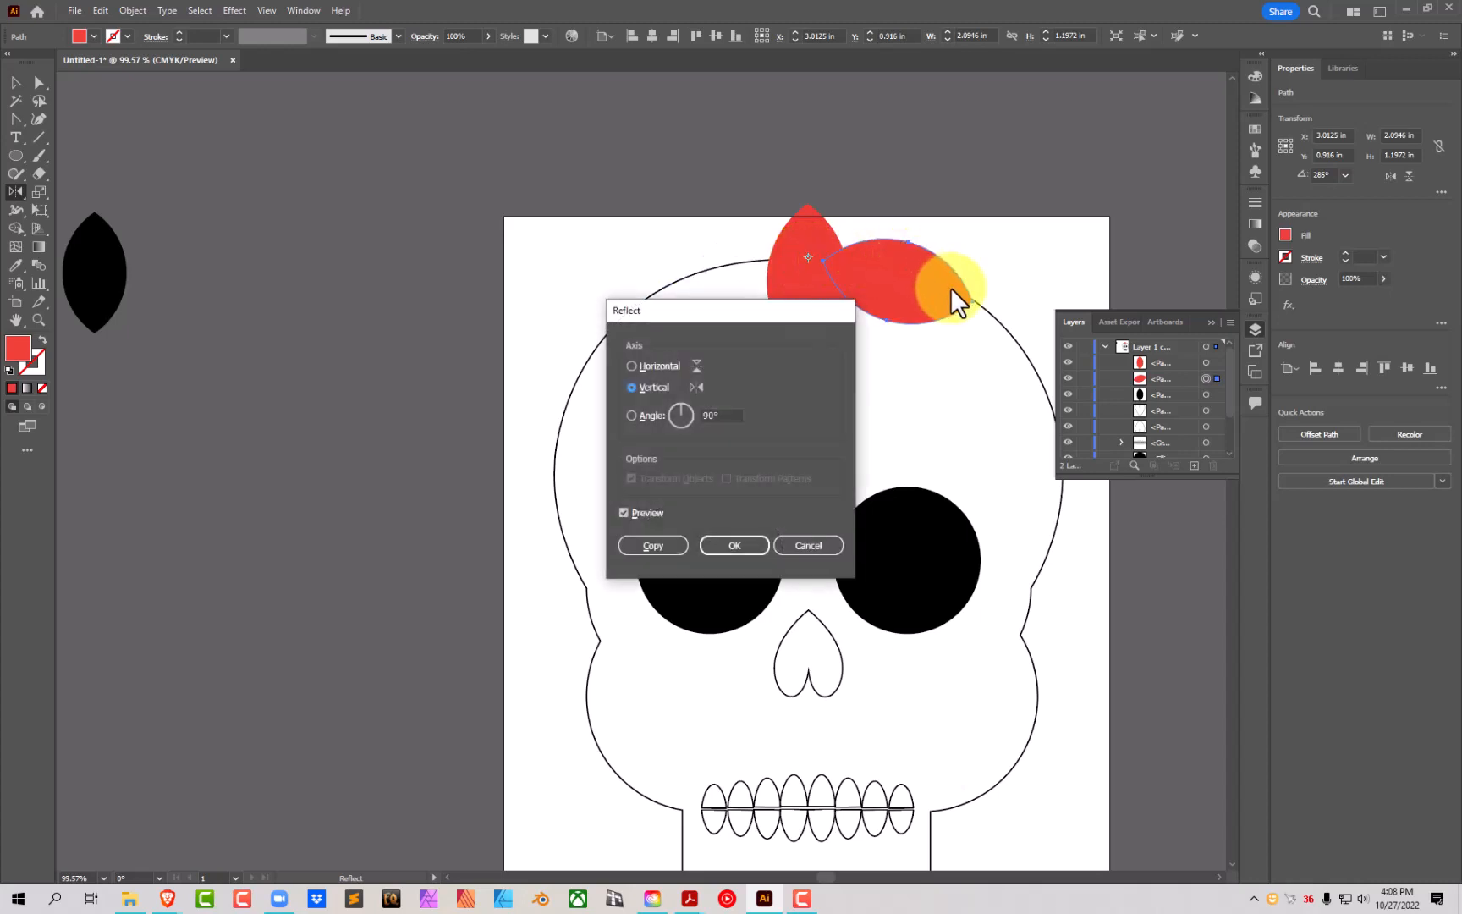
{"action": "left_click", "coordinate": [645, 545]}
{"action": "left_click", "coordinate": [17, 83]}
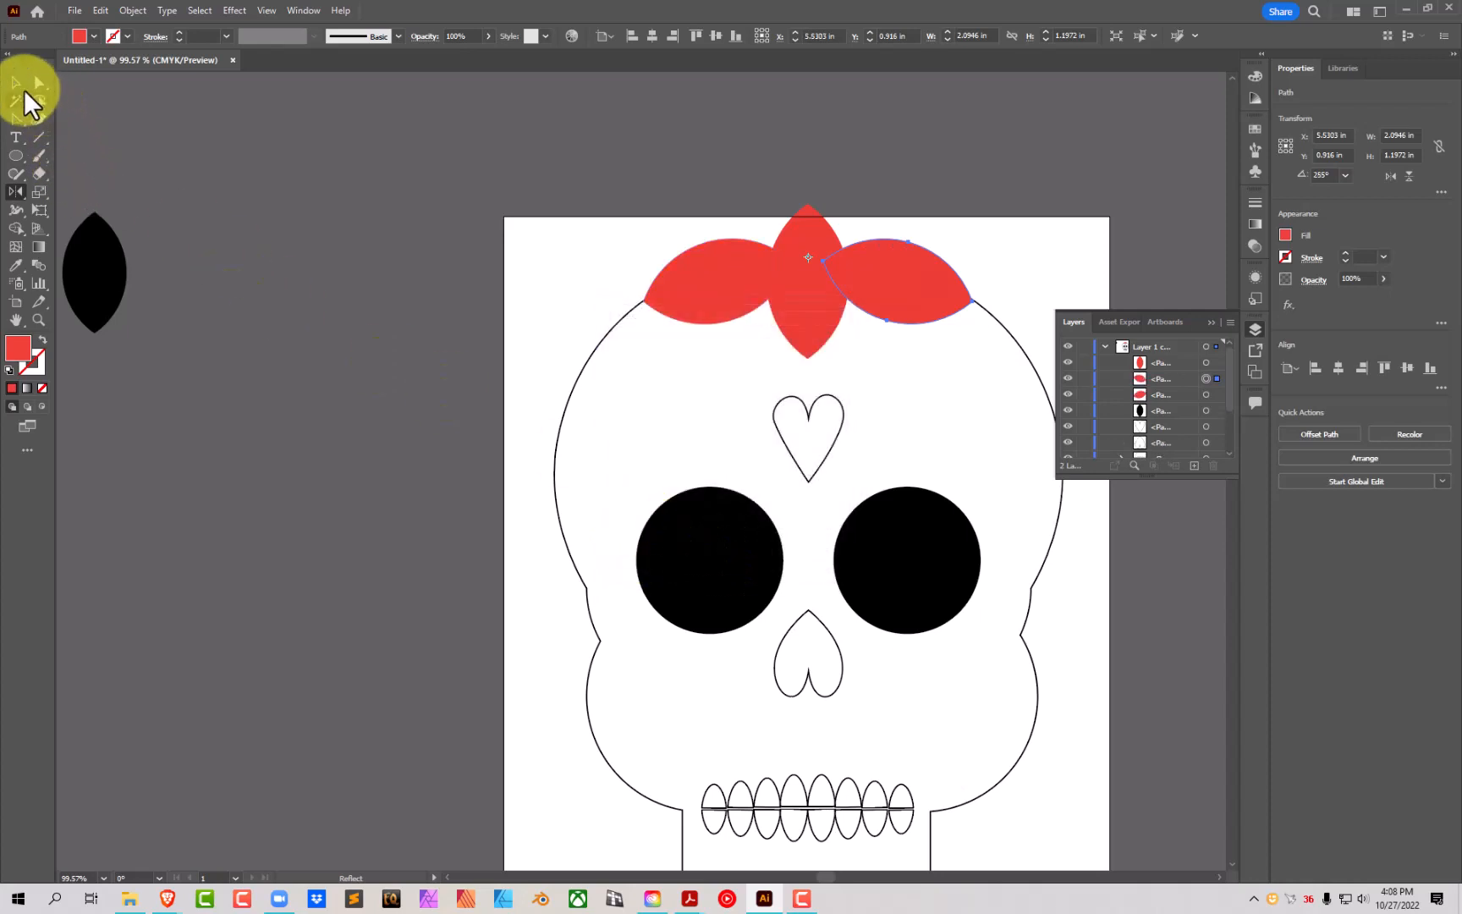
{"action": "left_click", "coordinate": [951, 198]}
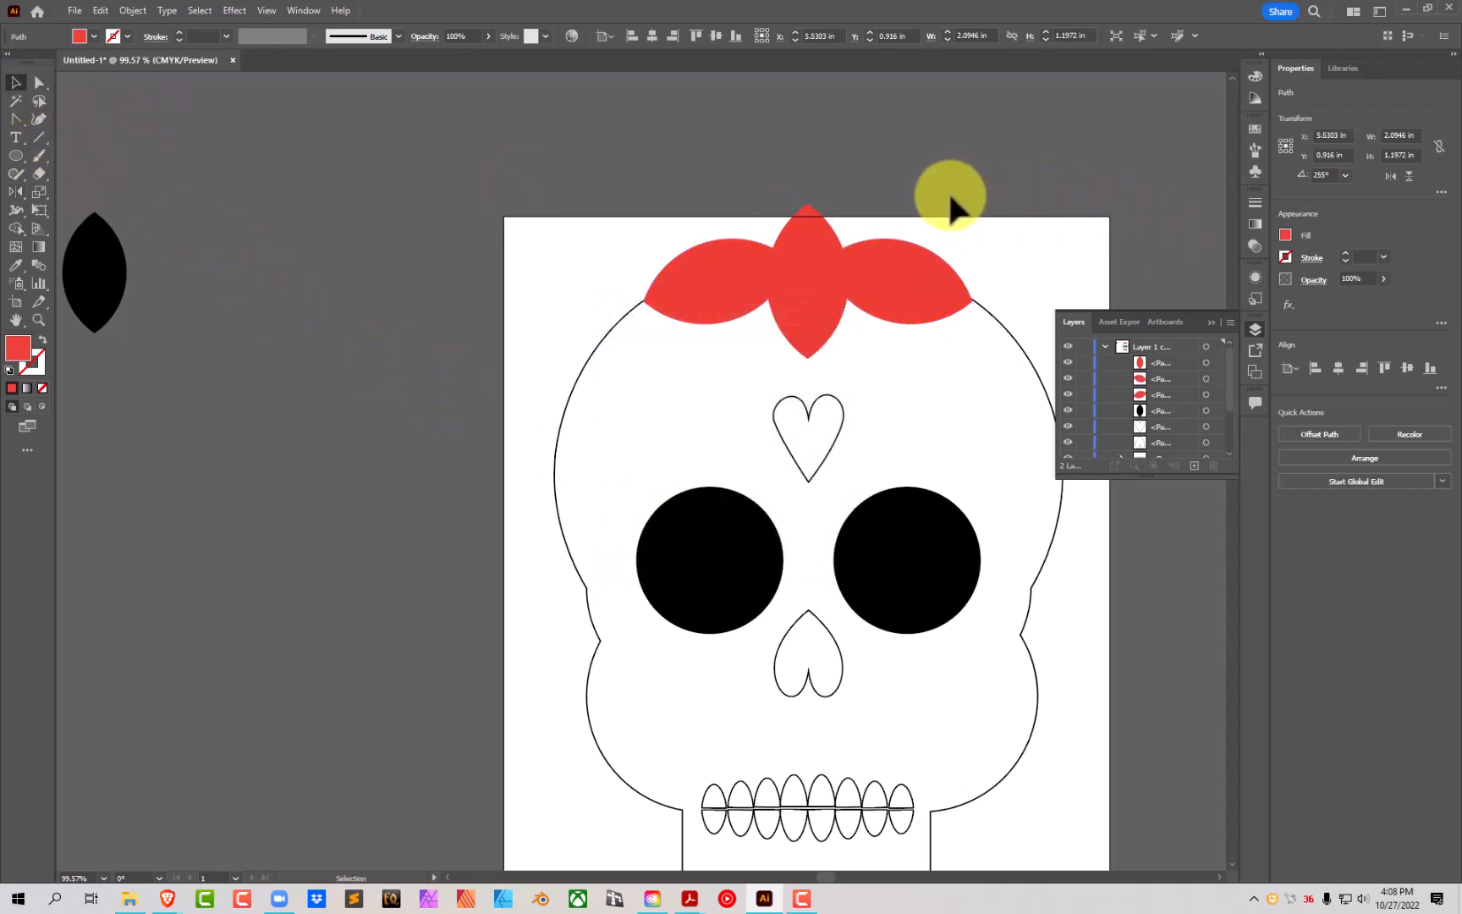
Step: Copy the black leaf to just outside the artboard's left edge and rotate the copy 30°
{"action": "left_click", "coordinate": [103, 273]}
{"action": "key", "text": "super"}
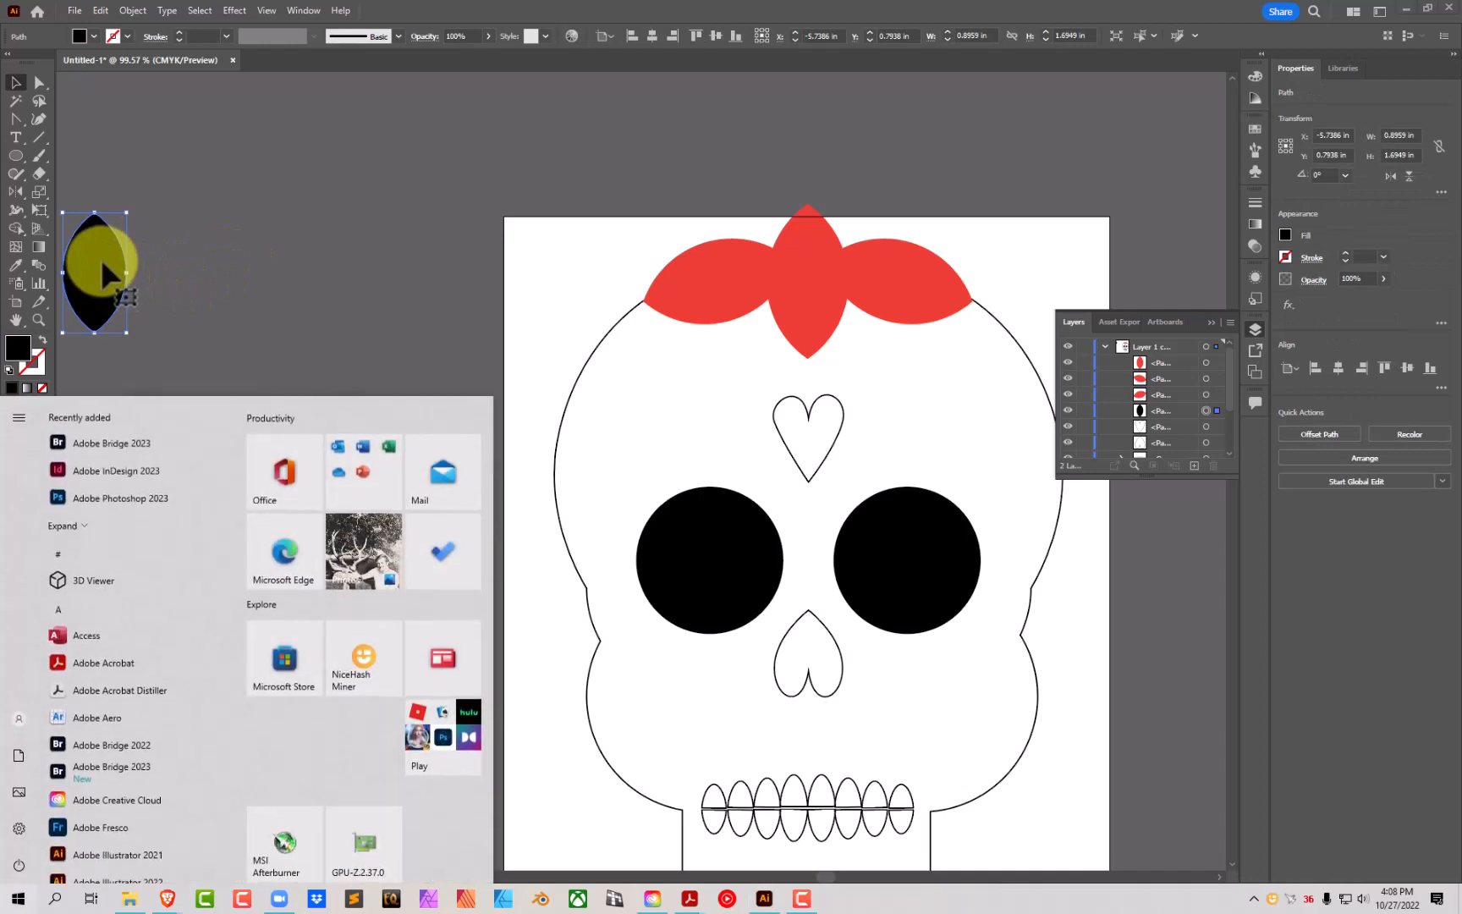
{"action": "key", "text": "super"}
{"action": "left_click_drag", "start_coordinate": [120, 261], "coordinate": [468, 272]}
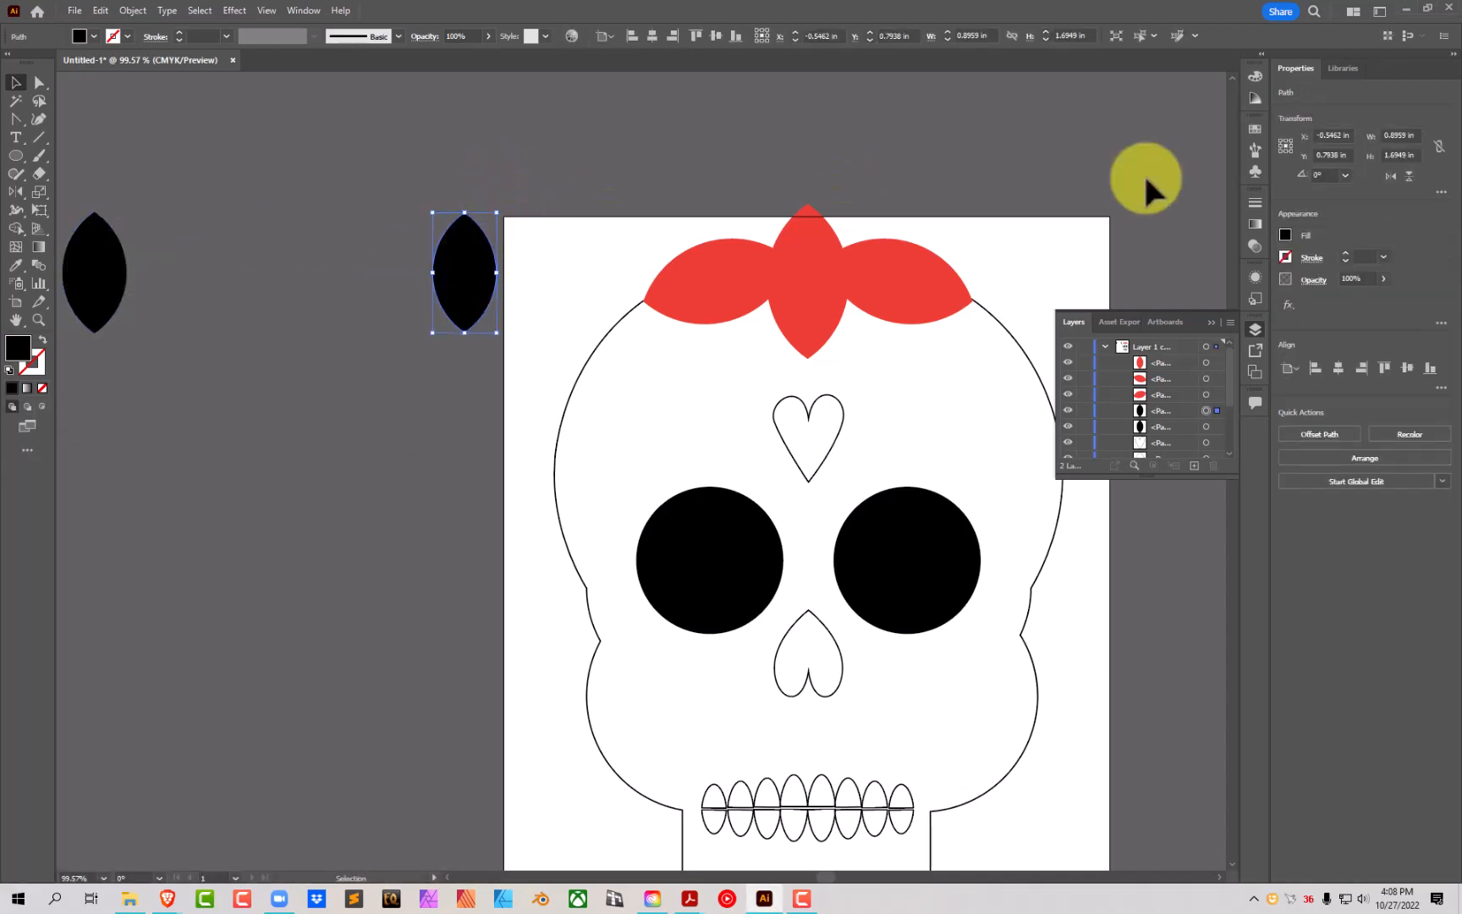
{"action": "left_click", "coordinate": [1345, 176]}
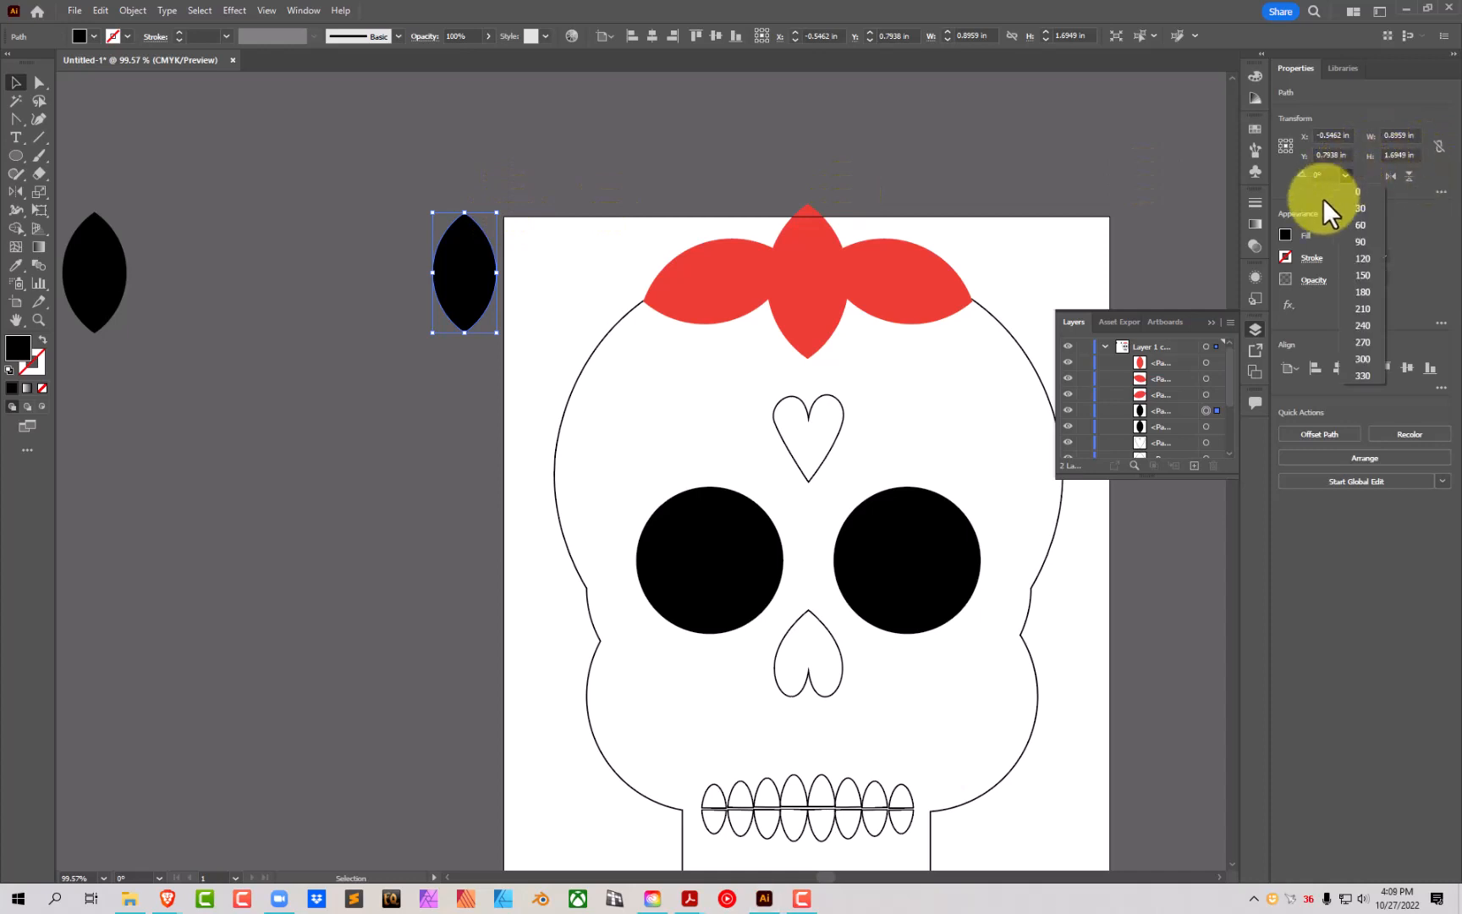
{"action": "left_click", "coordinate": [1366, 209]}
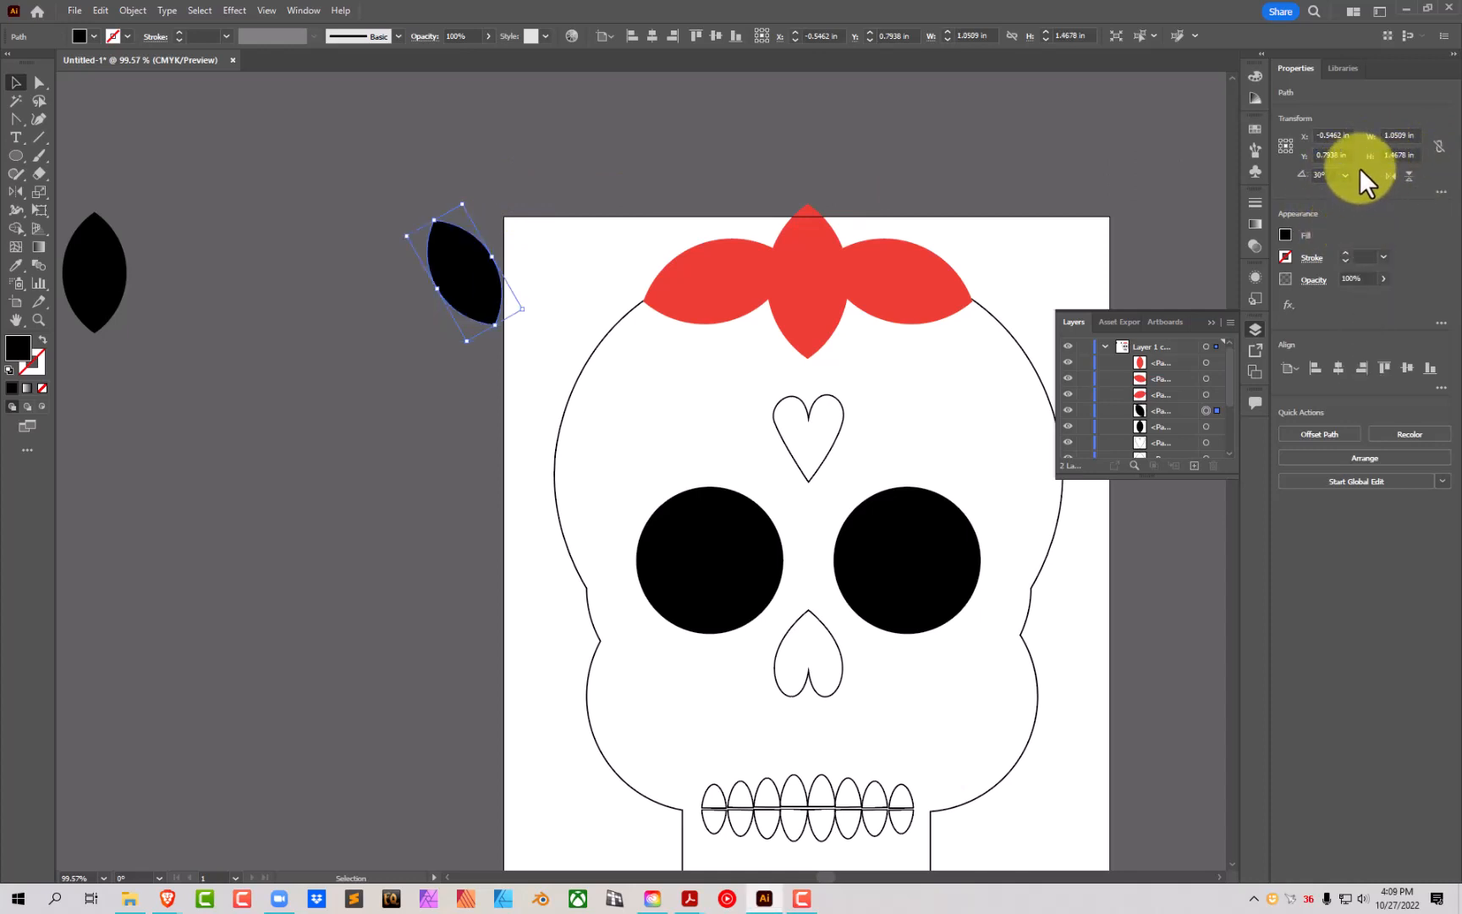
Step: Move the rotated black leaf between the upright and right red leaves, at about X 4.84 in, Y 1.05 in, in front of them
{"action": "left_click_drag", "start_coordinate": [453, 275], "coordinate": [841, 298]}
{"action": "left_click_drag", "start_coordinate": [1178, 413], "coordinate": [1184, 355]}
{"action": "left_click_drag", "start_coordinate": [863, 318], "coordinate": [860, 300]}
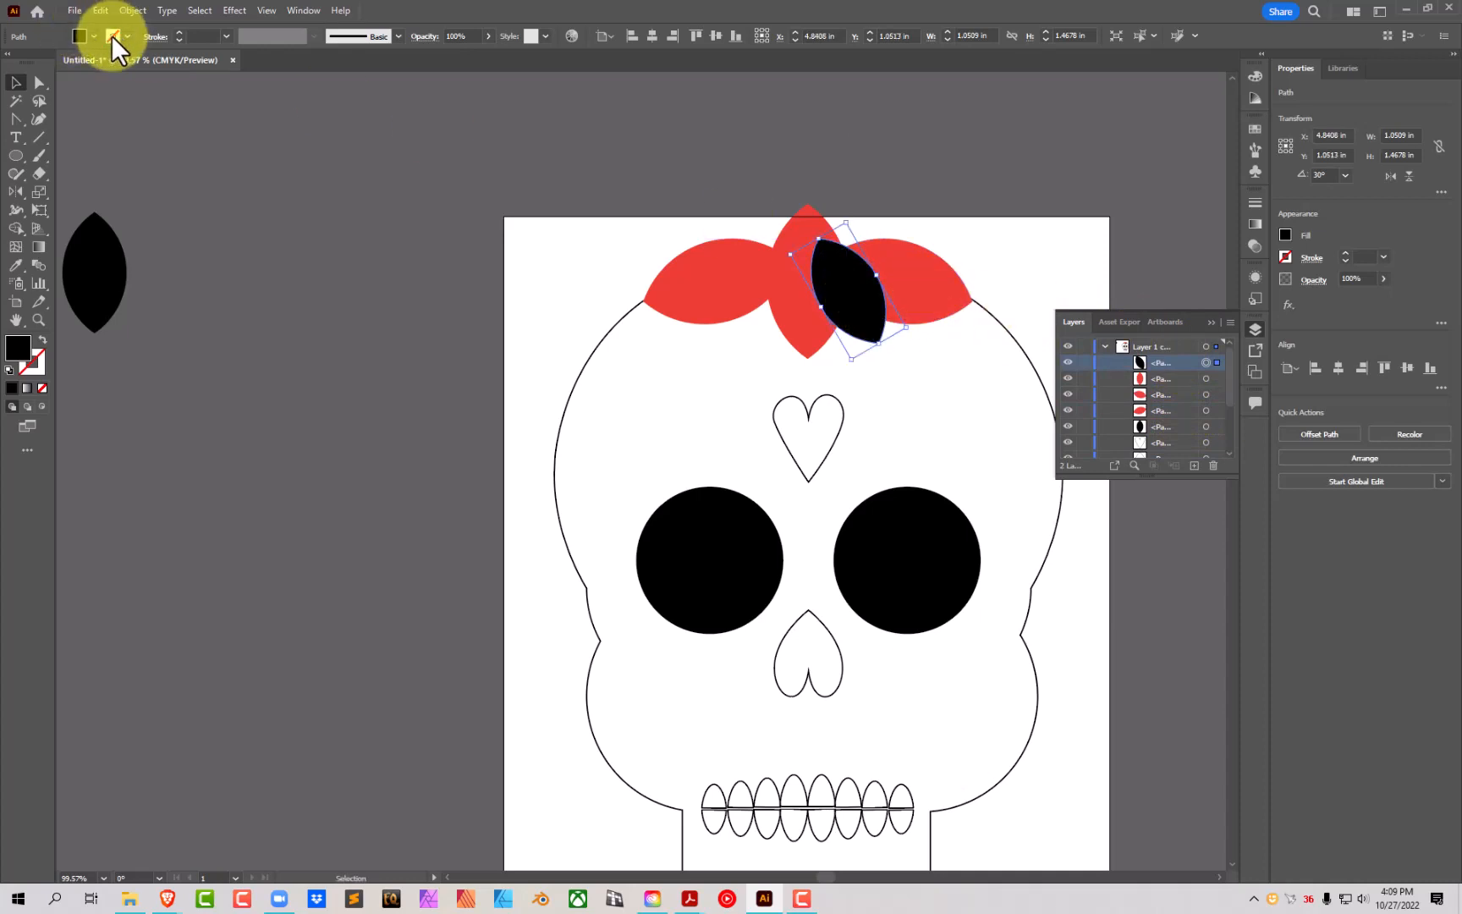
Step: Fill the rotated black leaf over the red leaves with light orange
{"action": "left_click", "coordinate": [90, 37]}
{"action": "left_click", "coordinate": [138, 62]}
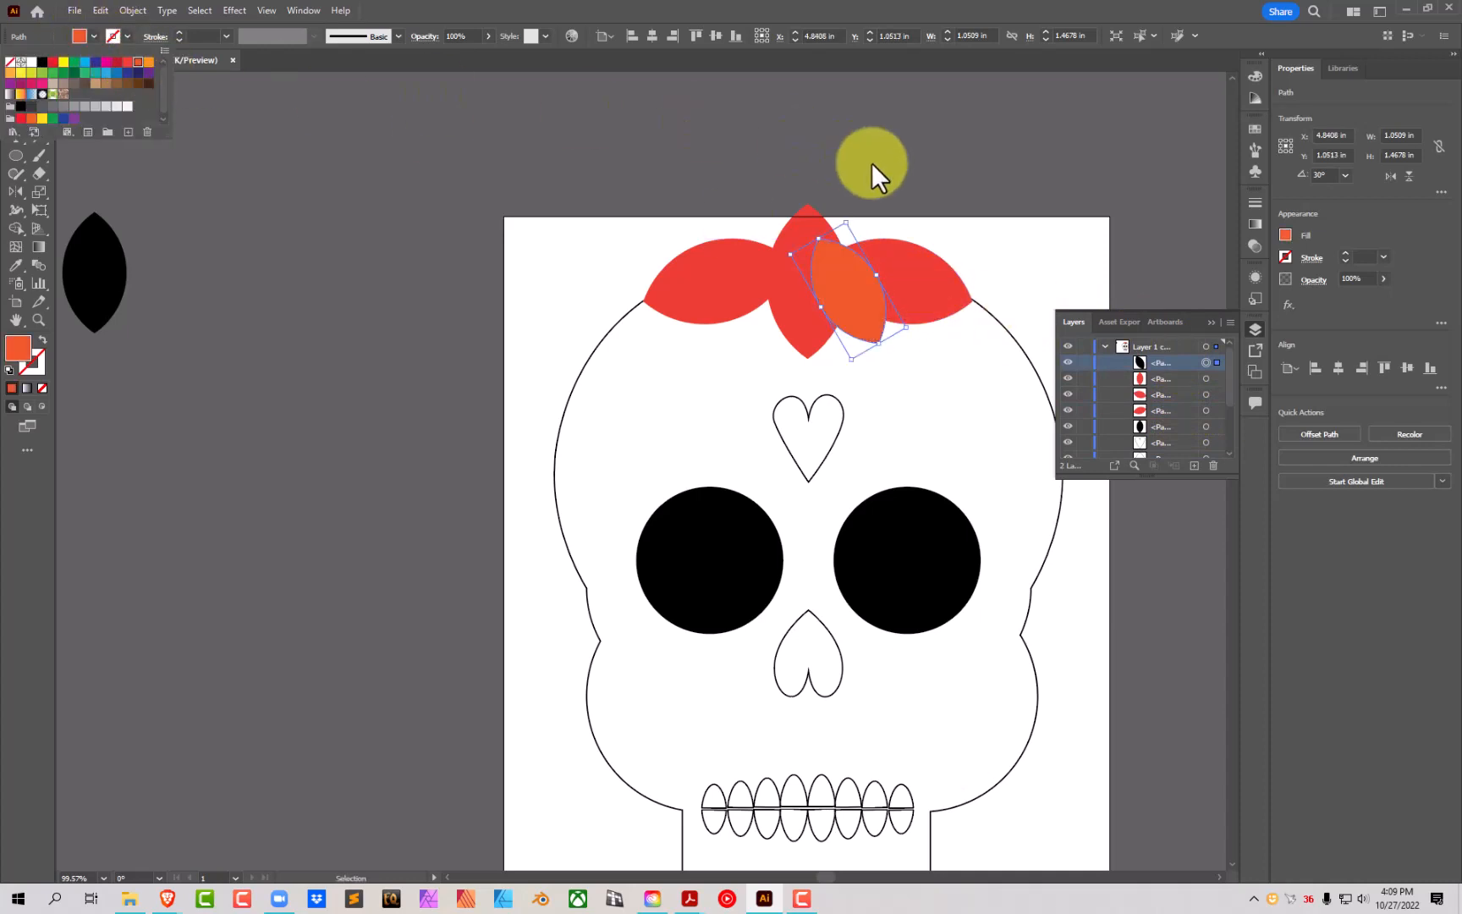
{"action": "left_click", "coordinate": [89, 37]}
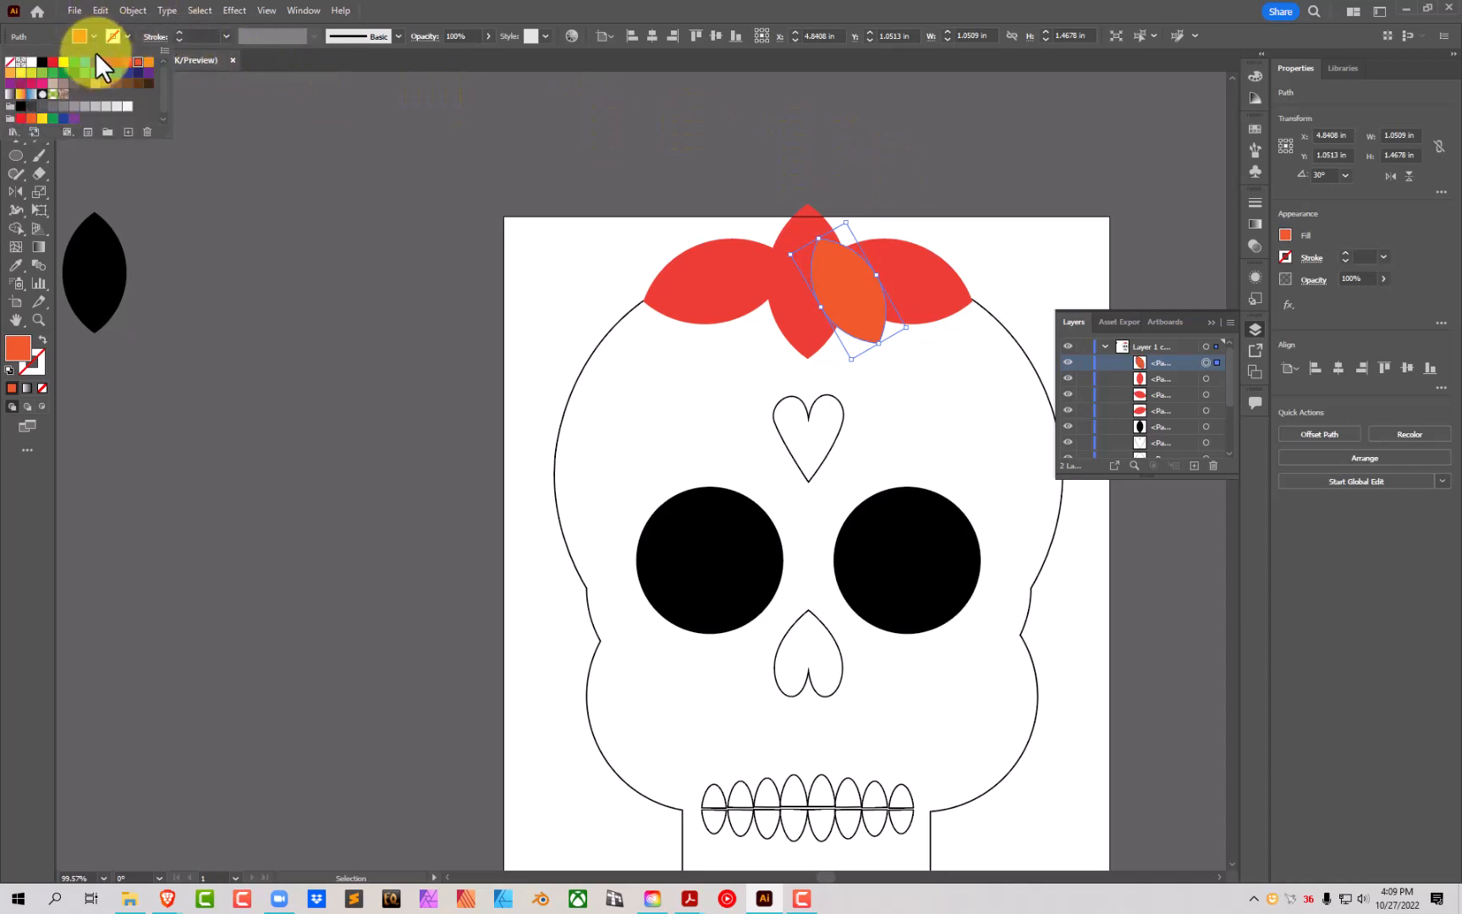
{"action": "left_click", "coordinate": [148, 62]}
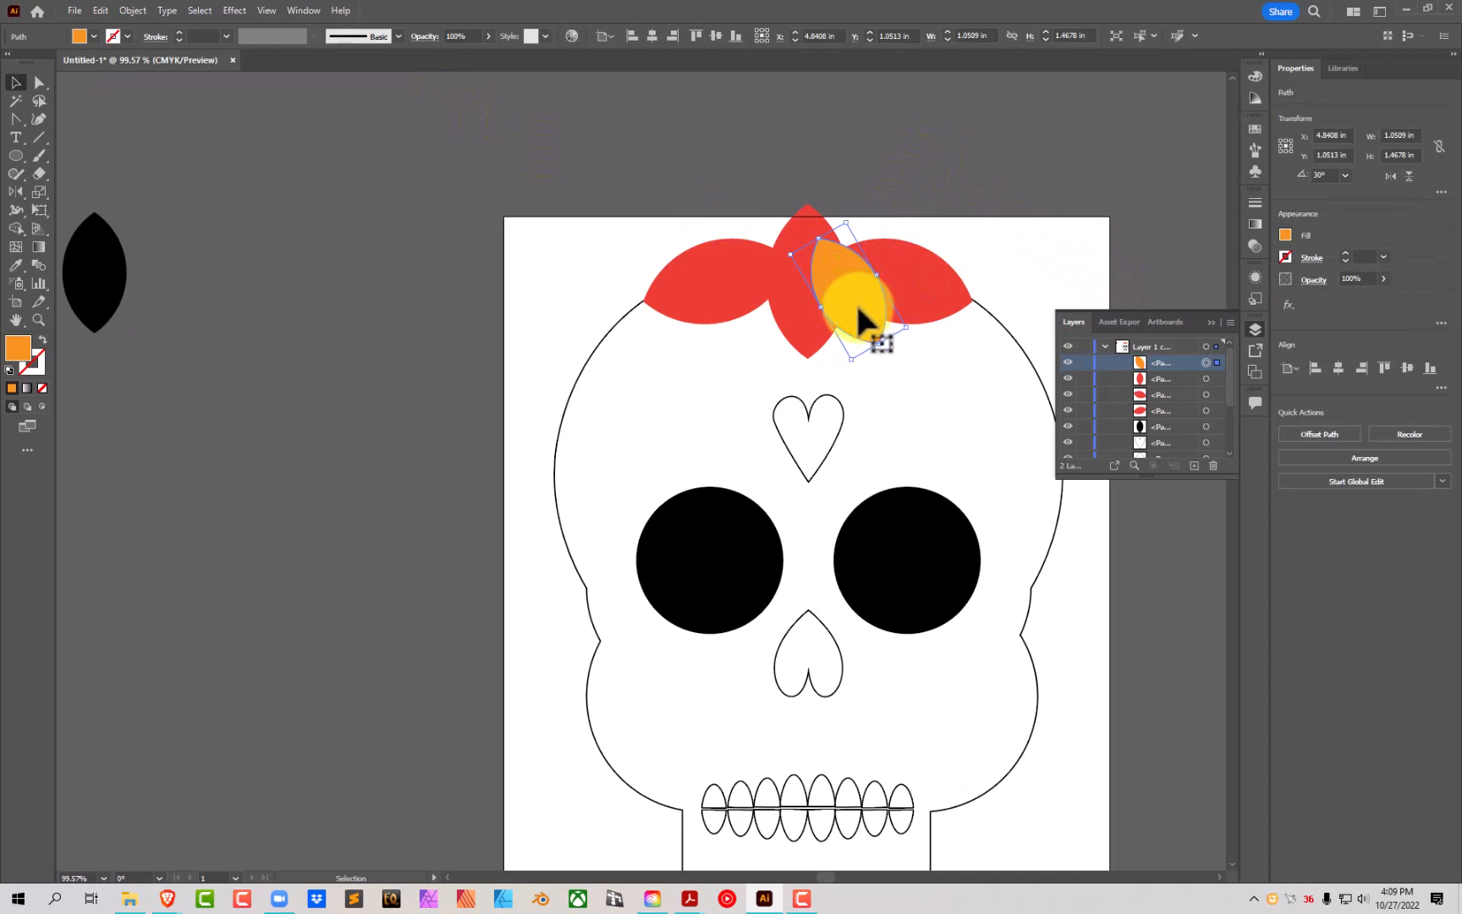
Step: Copy the orange leaf and paste the duplicate in front at the same position
{"action": "left_click", "coordinate": [101, 11]}
{"action": "left_click", "coordinate": [116, 86]}
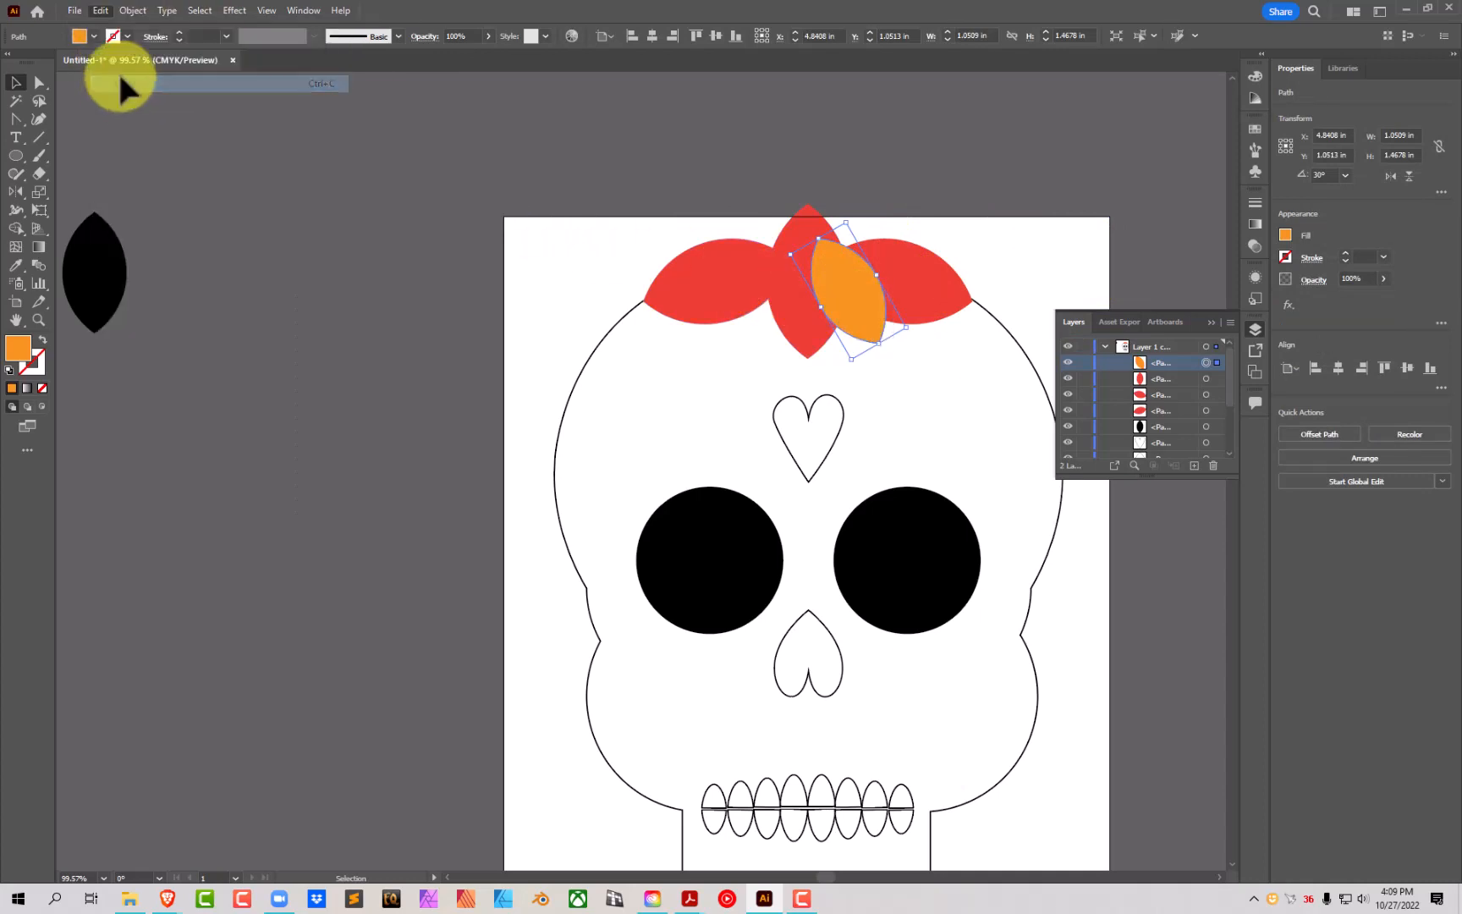
{"action": "left_click", "coordinate": [101, 10]}
{"action": "left_click", "coordinate": [119, 117]}
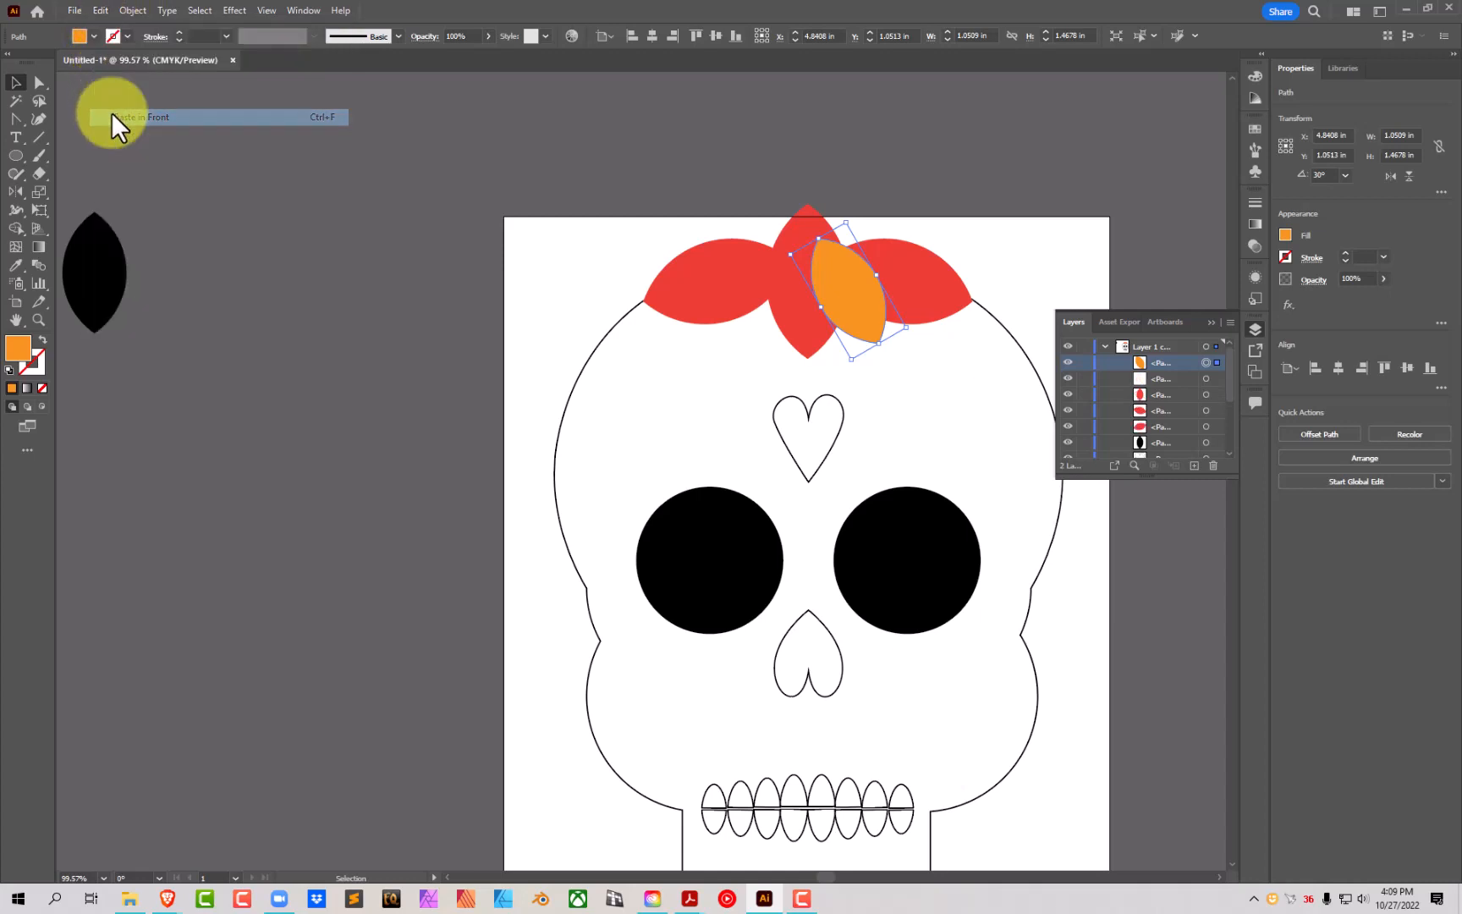
Step: Rotate the duplicate orange leaf to 90° and arrange both orange leaves so they fan out from the flower's center
{"action": "left_click", "coordinate": [1345, 175]}
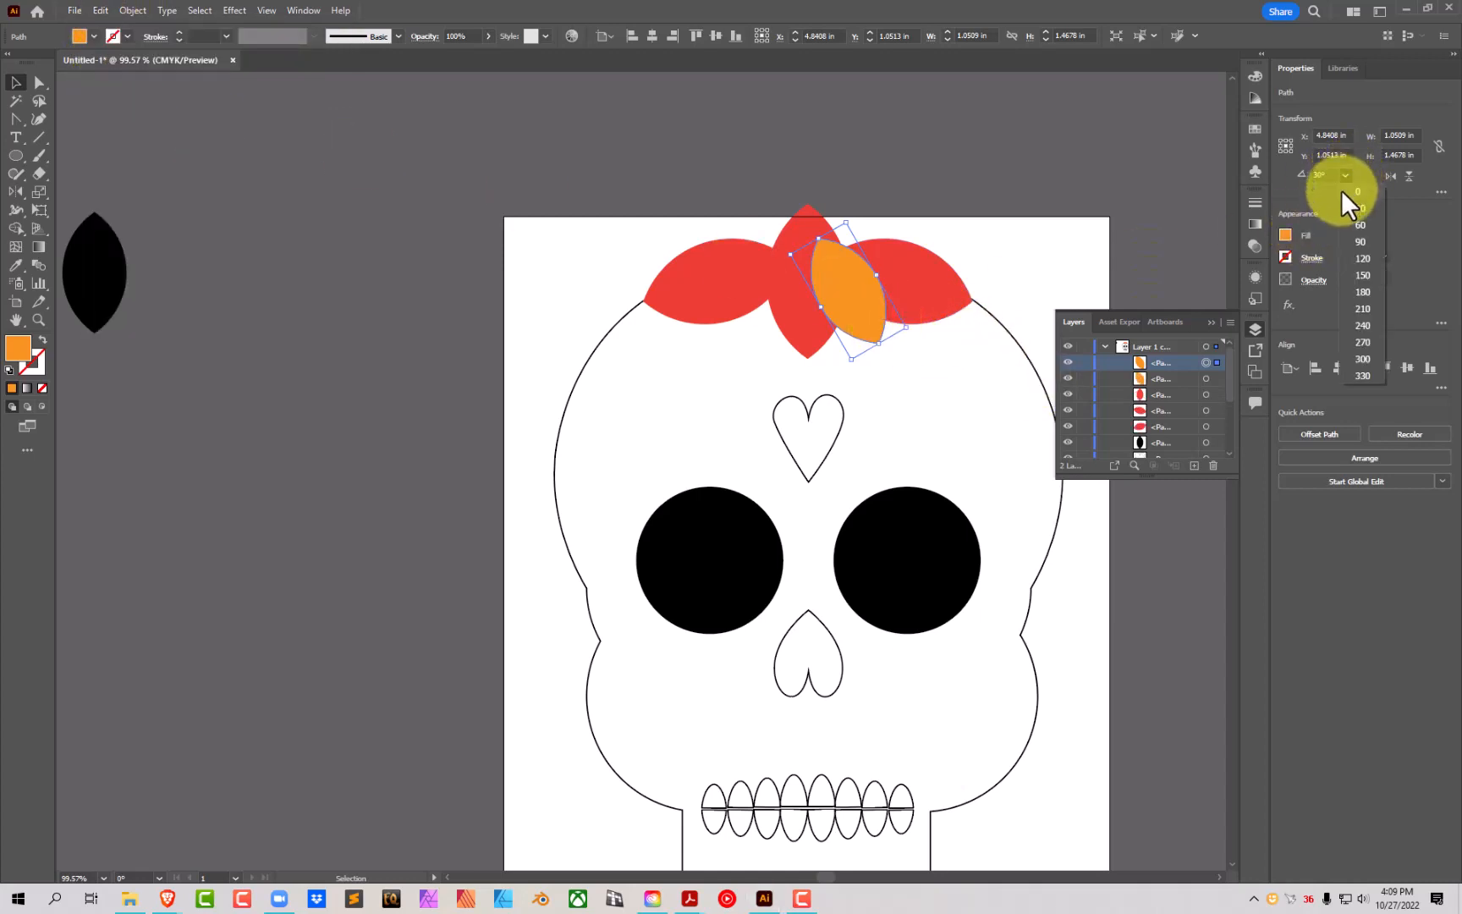
{"action": "left_click", "coordinate": [1359, 225]}
{"action": "left_click_drag", "start_coordinate": [880, 292], "coordinate": [876, 251]}
{"action": "left_click", "coordinate": [1344, 175]}
{"action": "left_click", "coordinate": [1366, 239]}
{"action": "left_click_drag", "start_coordinate": [864, 327], "coordinate": [860, 361]}
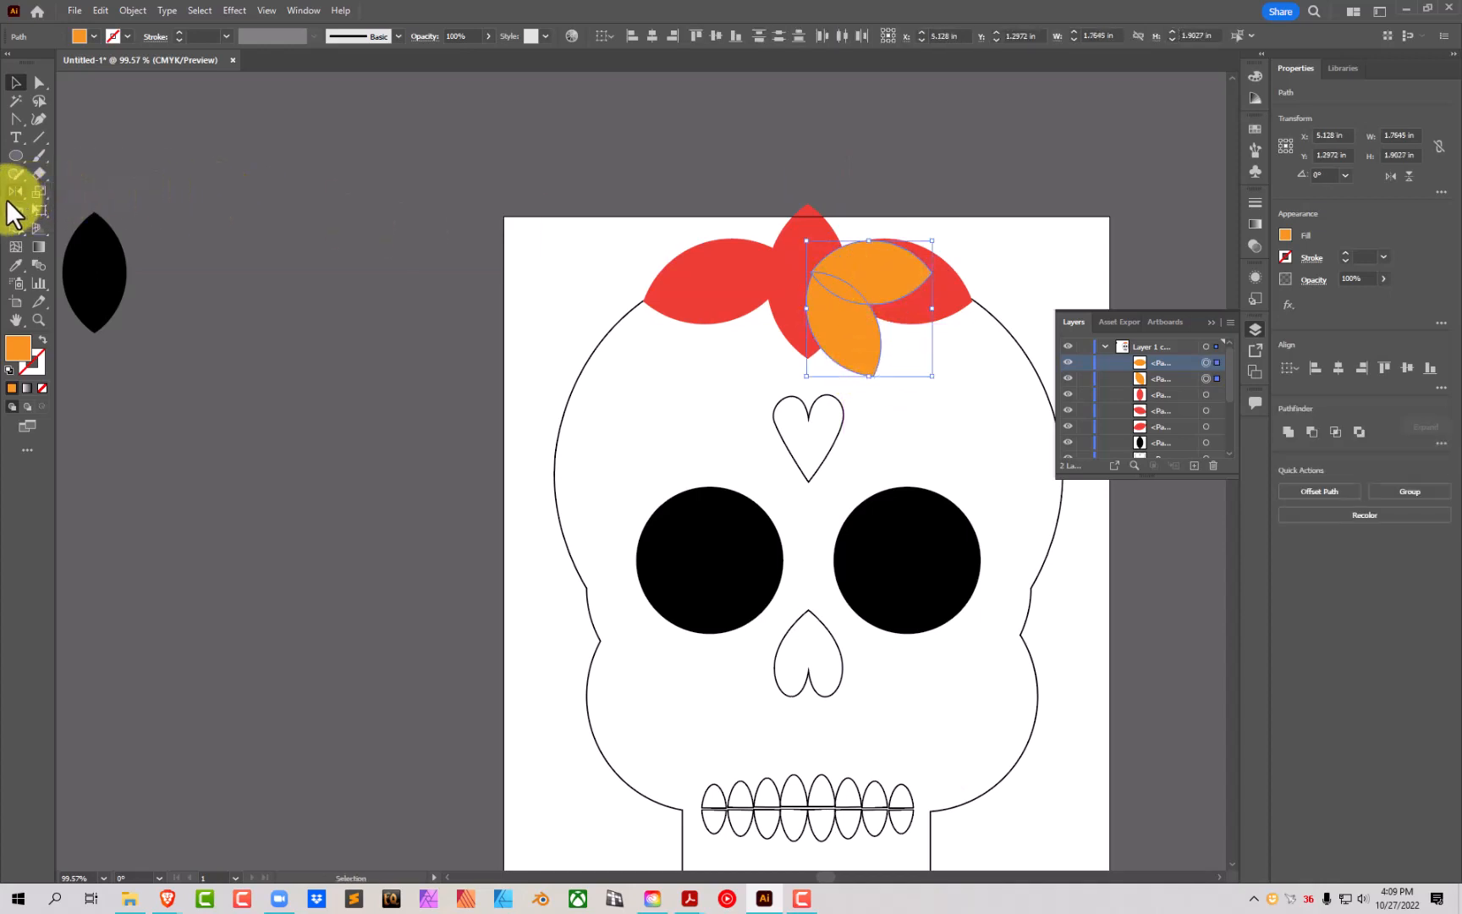
Step: Reflect a copy of both orange leaves across the vertical axis through the tip at the flower's center
{"action": "left_click", "coordinate": [15, 191]}
{"action": "left_click", "coordinate": [853, 271]}
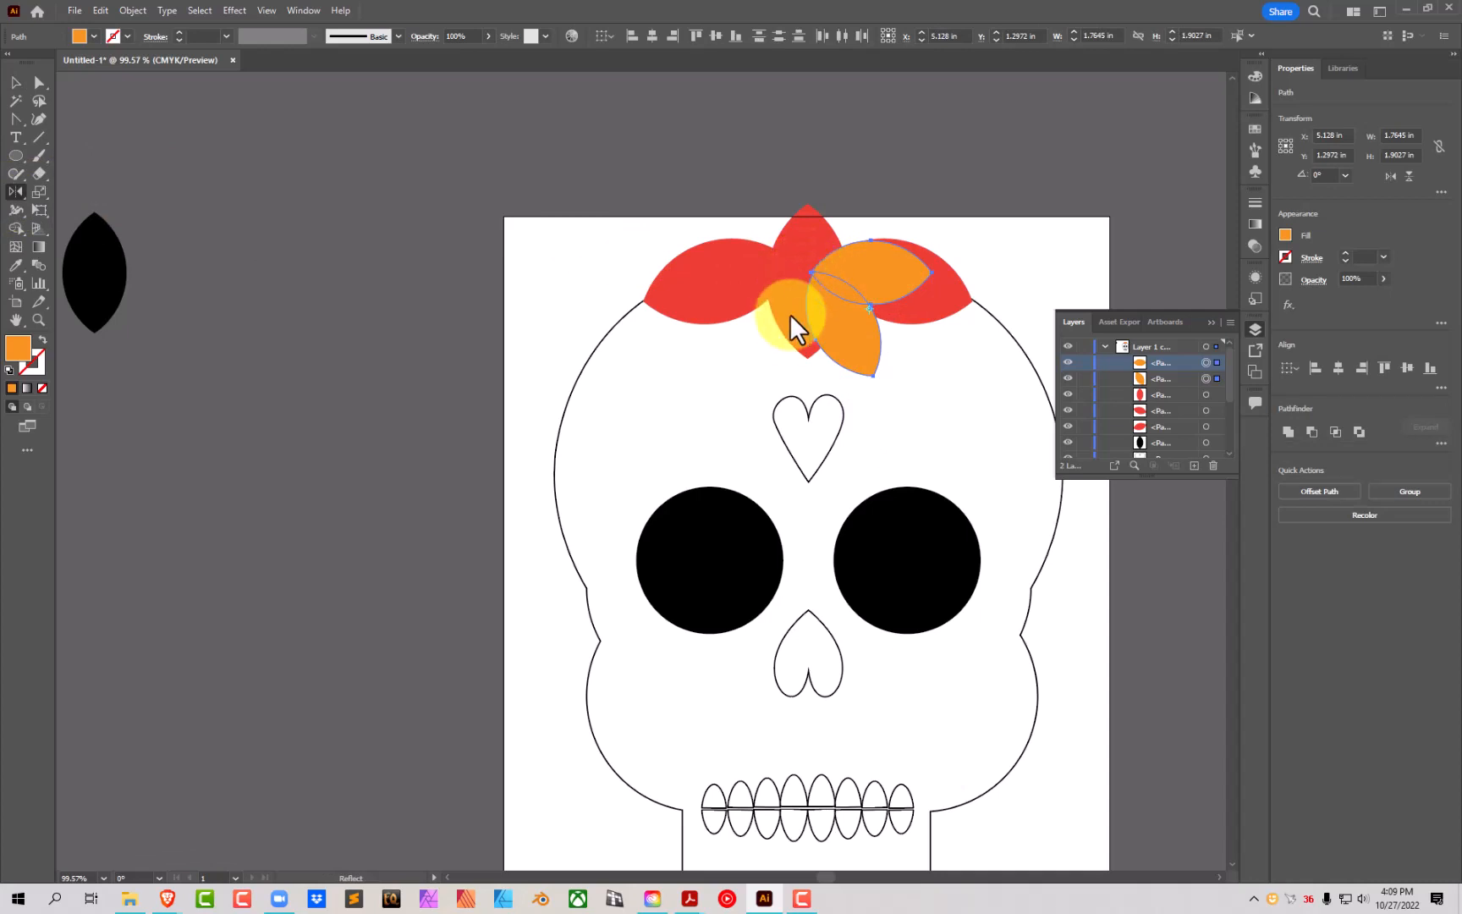
{"action": "left_click", "coordinate": [809, 273], "text": "alt"}
{"action": "left_click", "coordinate": [654, 545]}
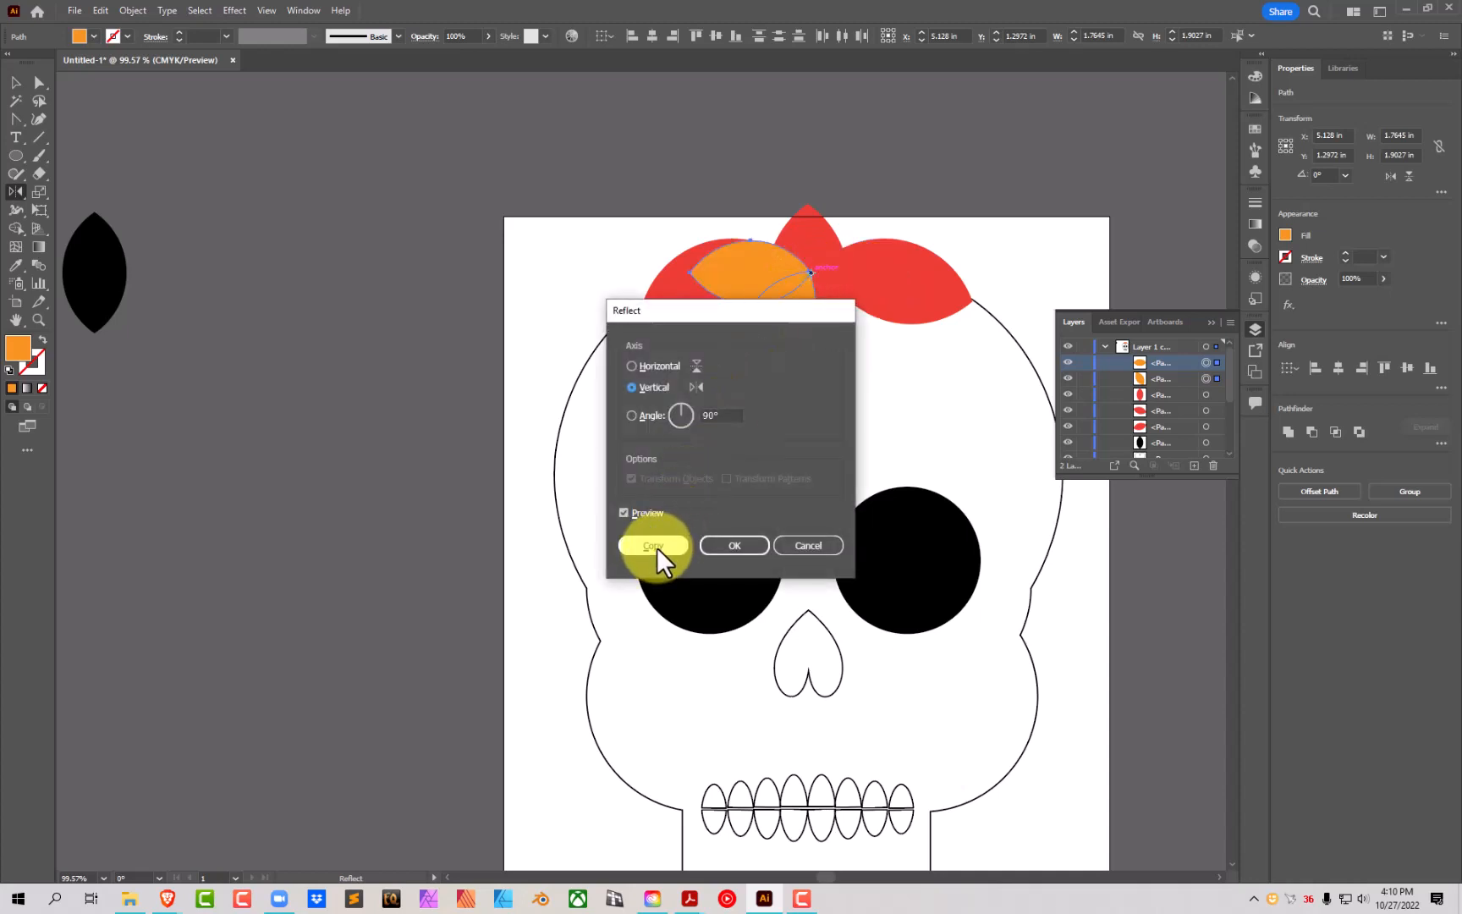
Step: Lower the upright red leaf to about X 4.32 in, Y 1.36 in, and draw a red ellipse about 1.86 × 0.71 in over the flower's center
{"action": "left_click", "coordinate": [17, 85]}
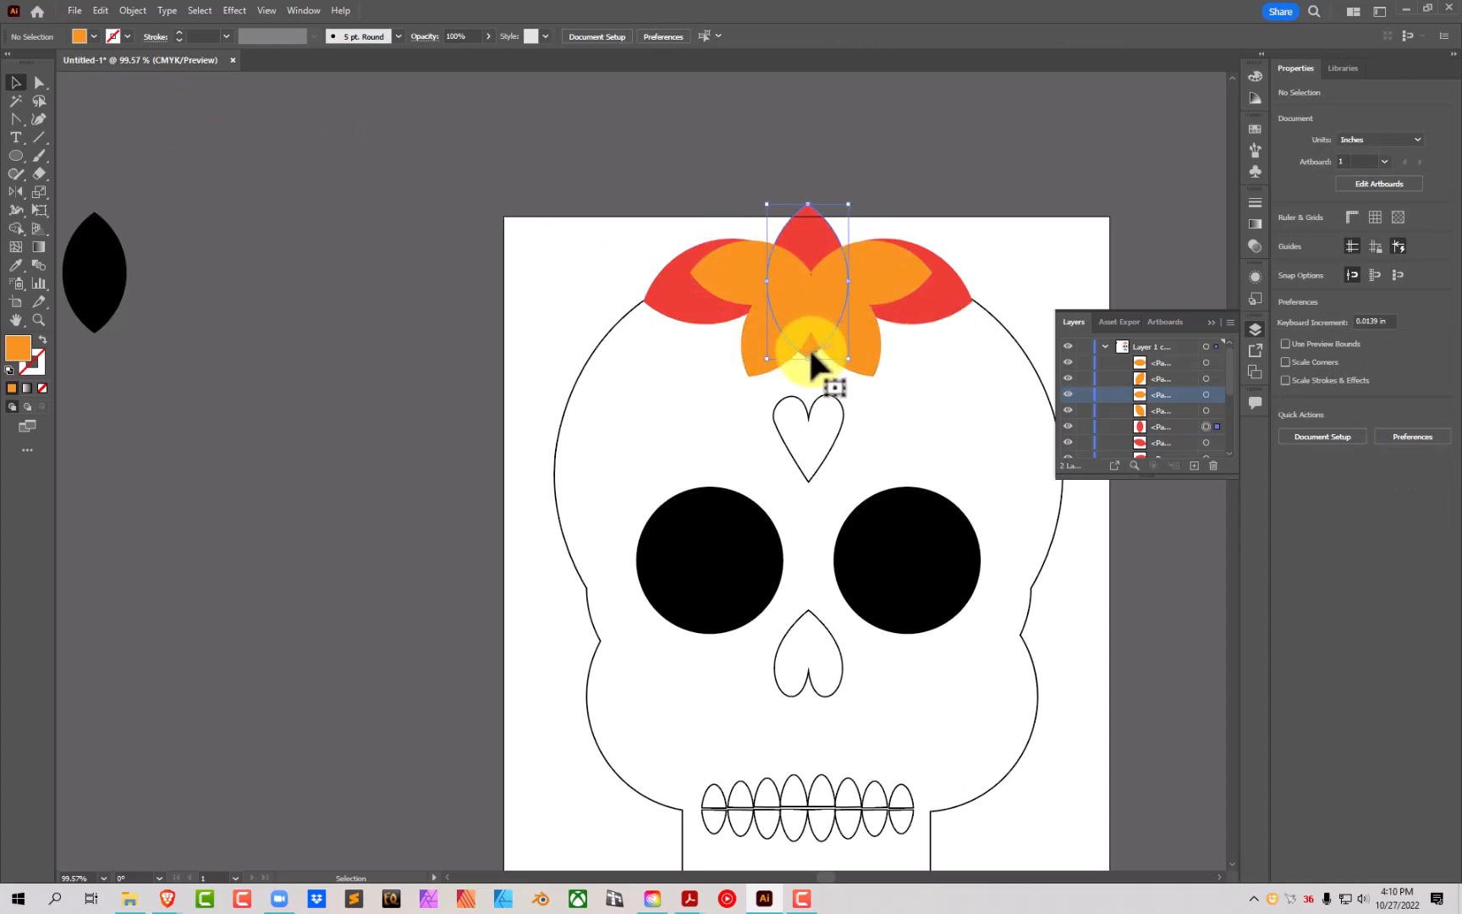
{"action": "left_click_drag", "start_coordinate": [805, 346], "coordinate": [813, 284]}
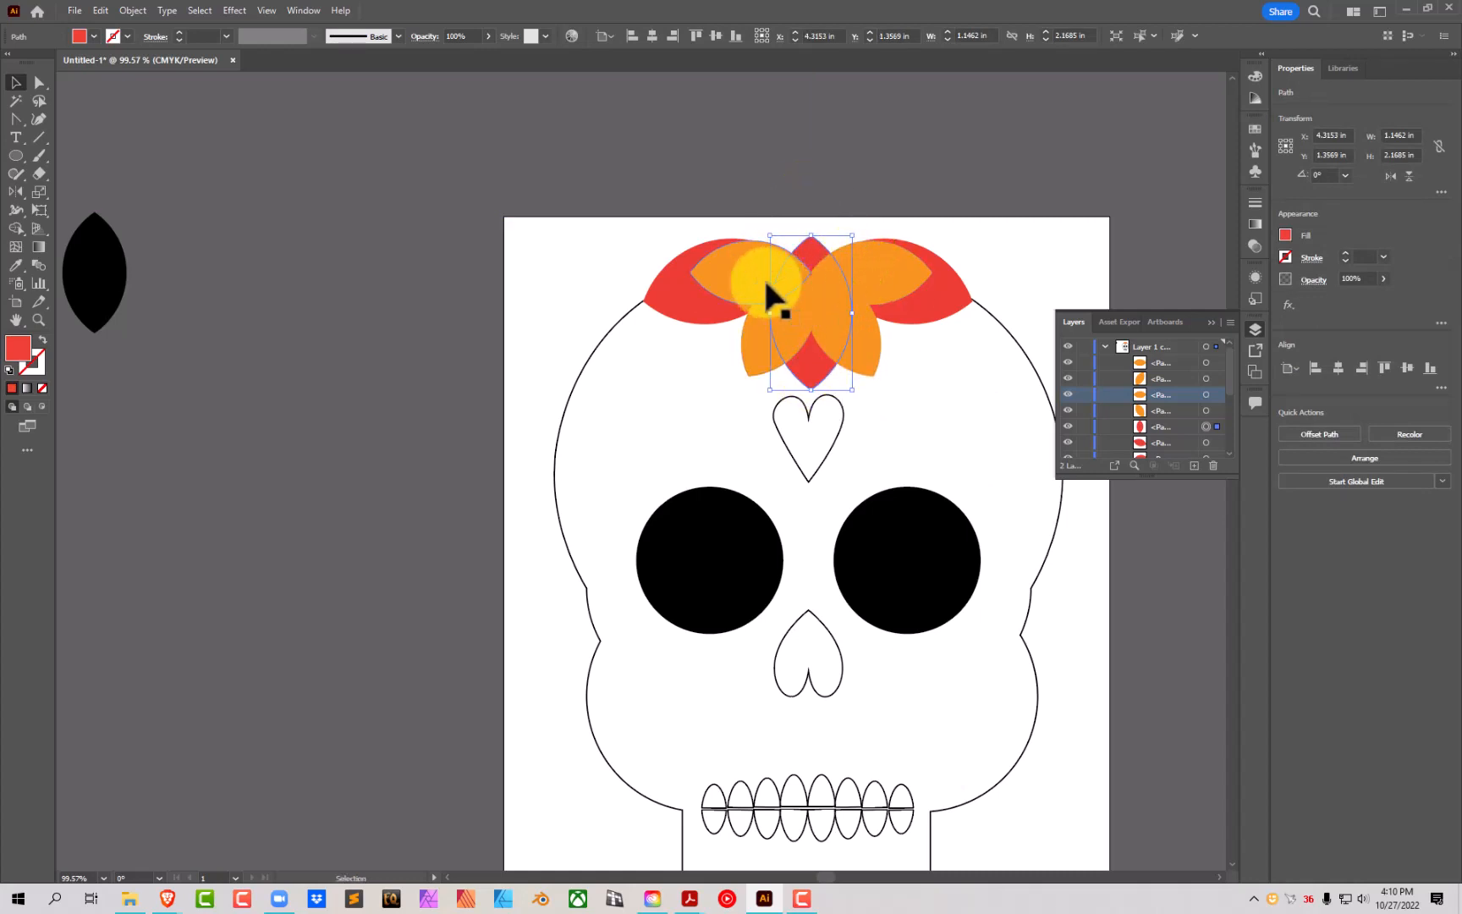
{"action": "left_click", "coordinate": [17, 156]}
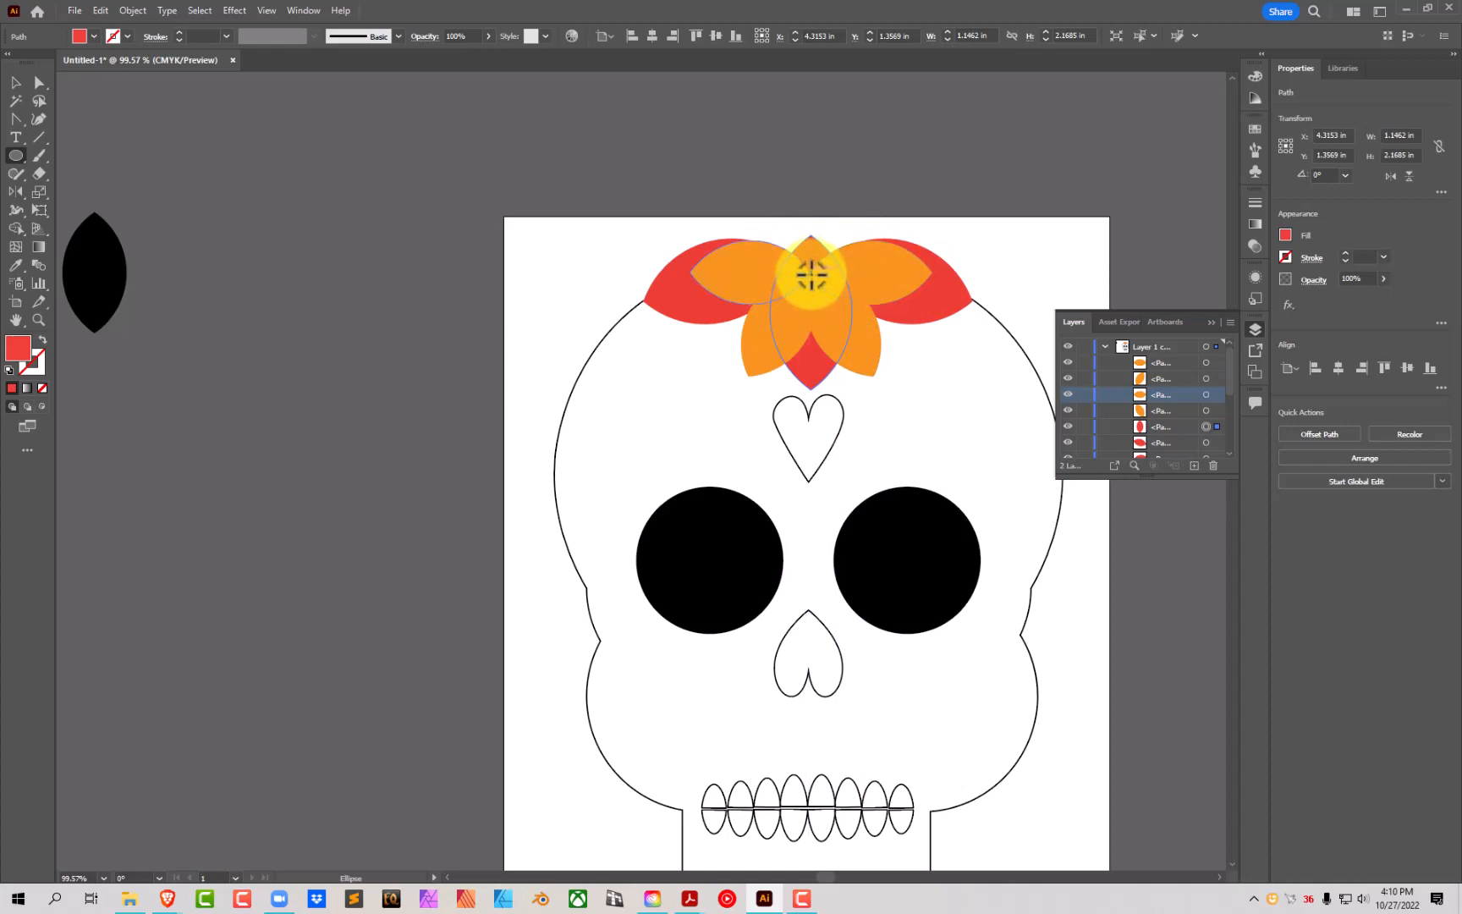
{"action": "left_click_drag", "start_coordinate": [810, 272], "coordinate": [877, 297]}
{"action": "left_click", "coordinate": [15, 82]}
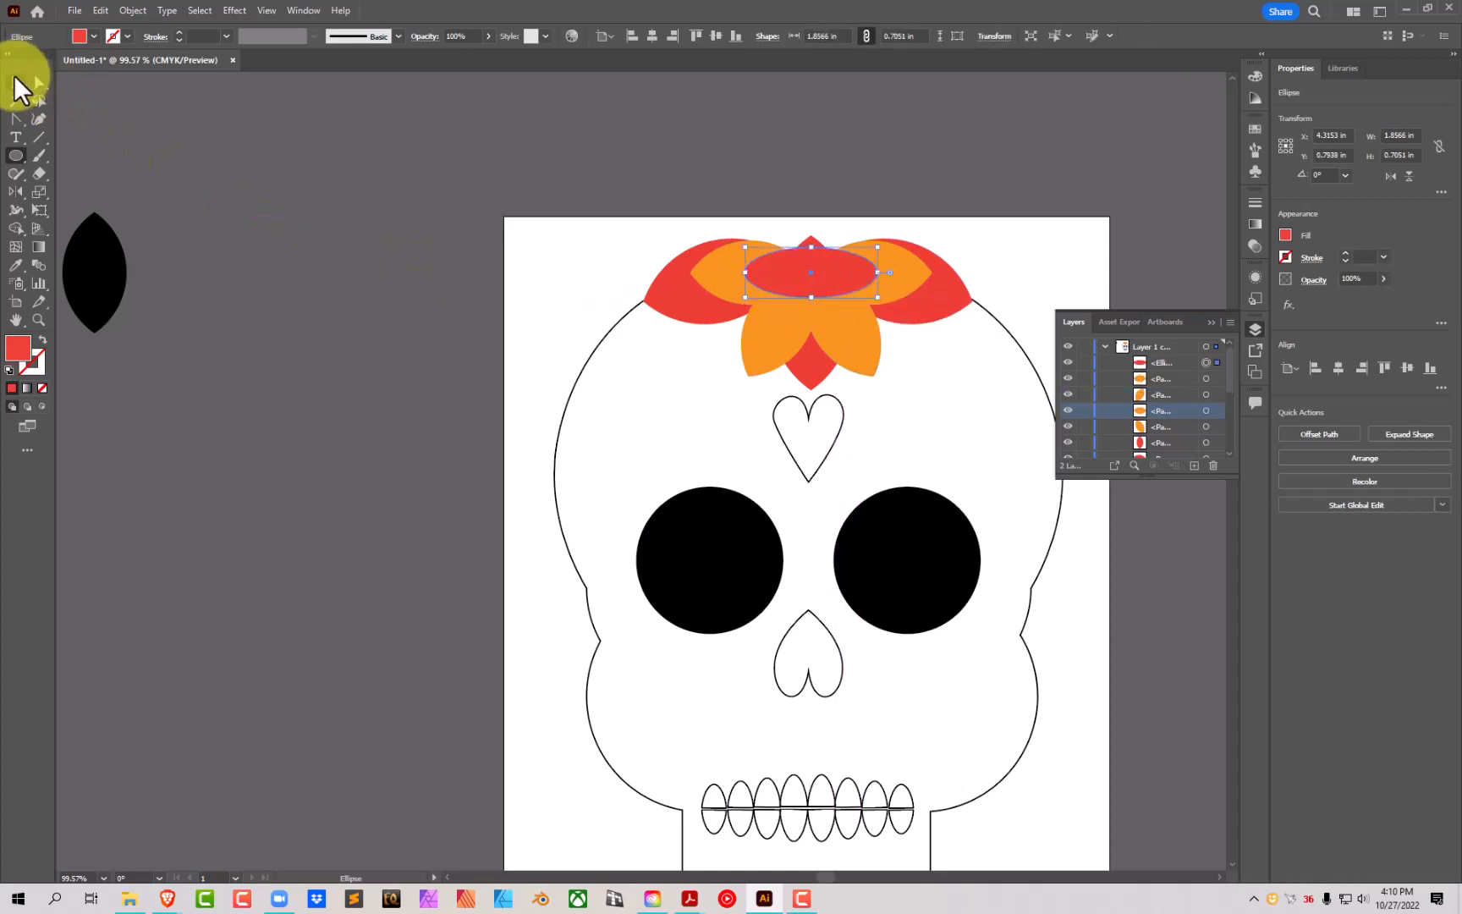
{"action": "left_click", "coordinate": [811, 145]}
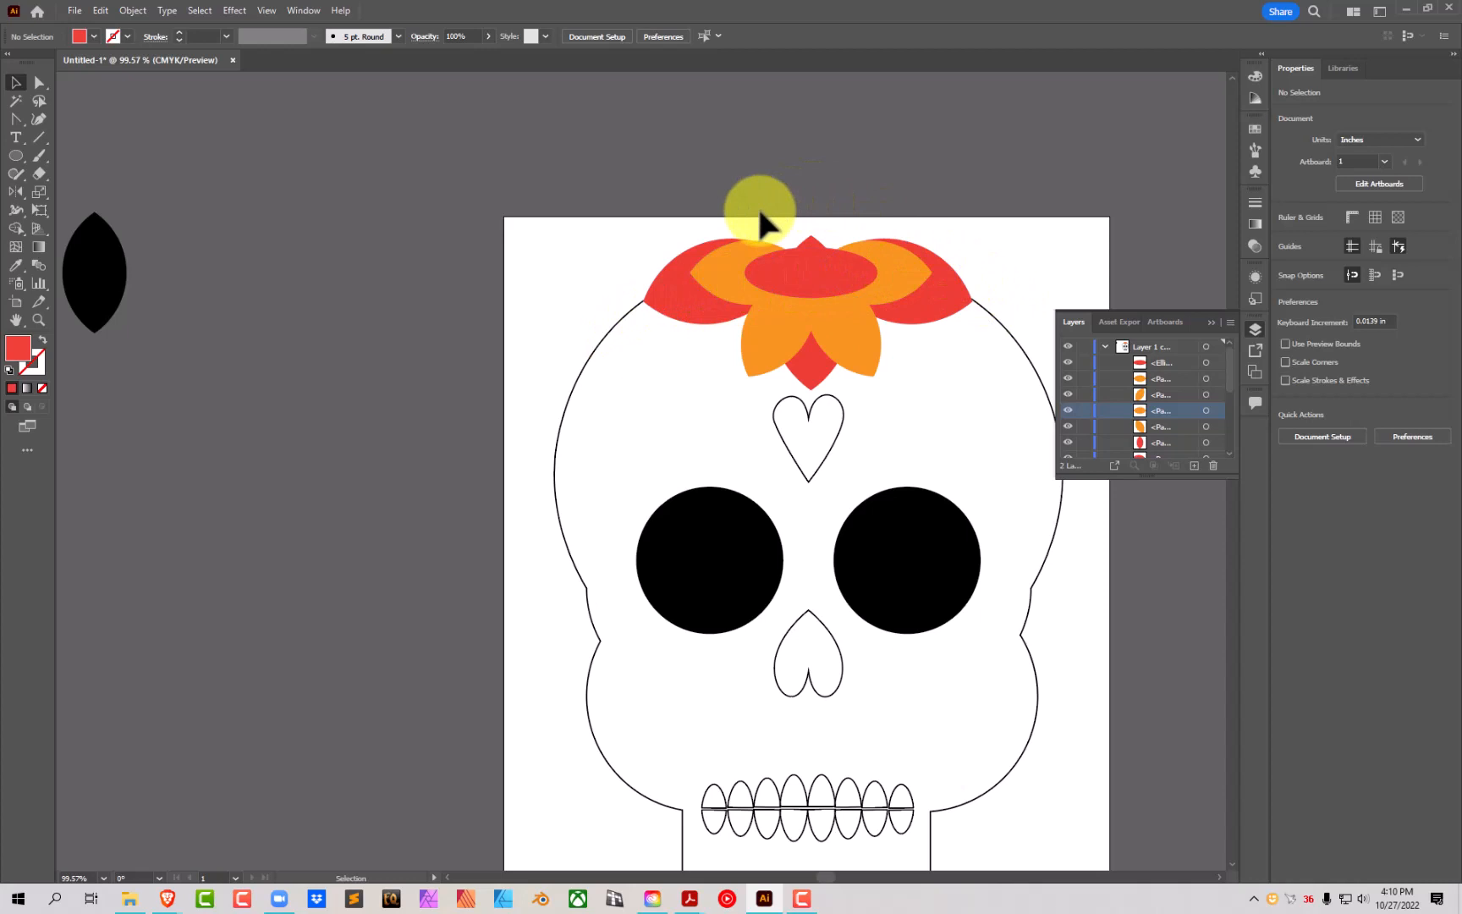
Step: Raise the red ellipse to Y 0.67 in, level with the petal tops, using Outline view, and return to the colored preview
{"action": "left_click", "coordinate": [262, 9]}
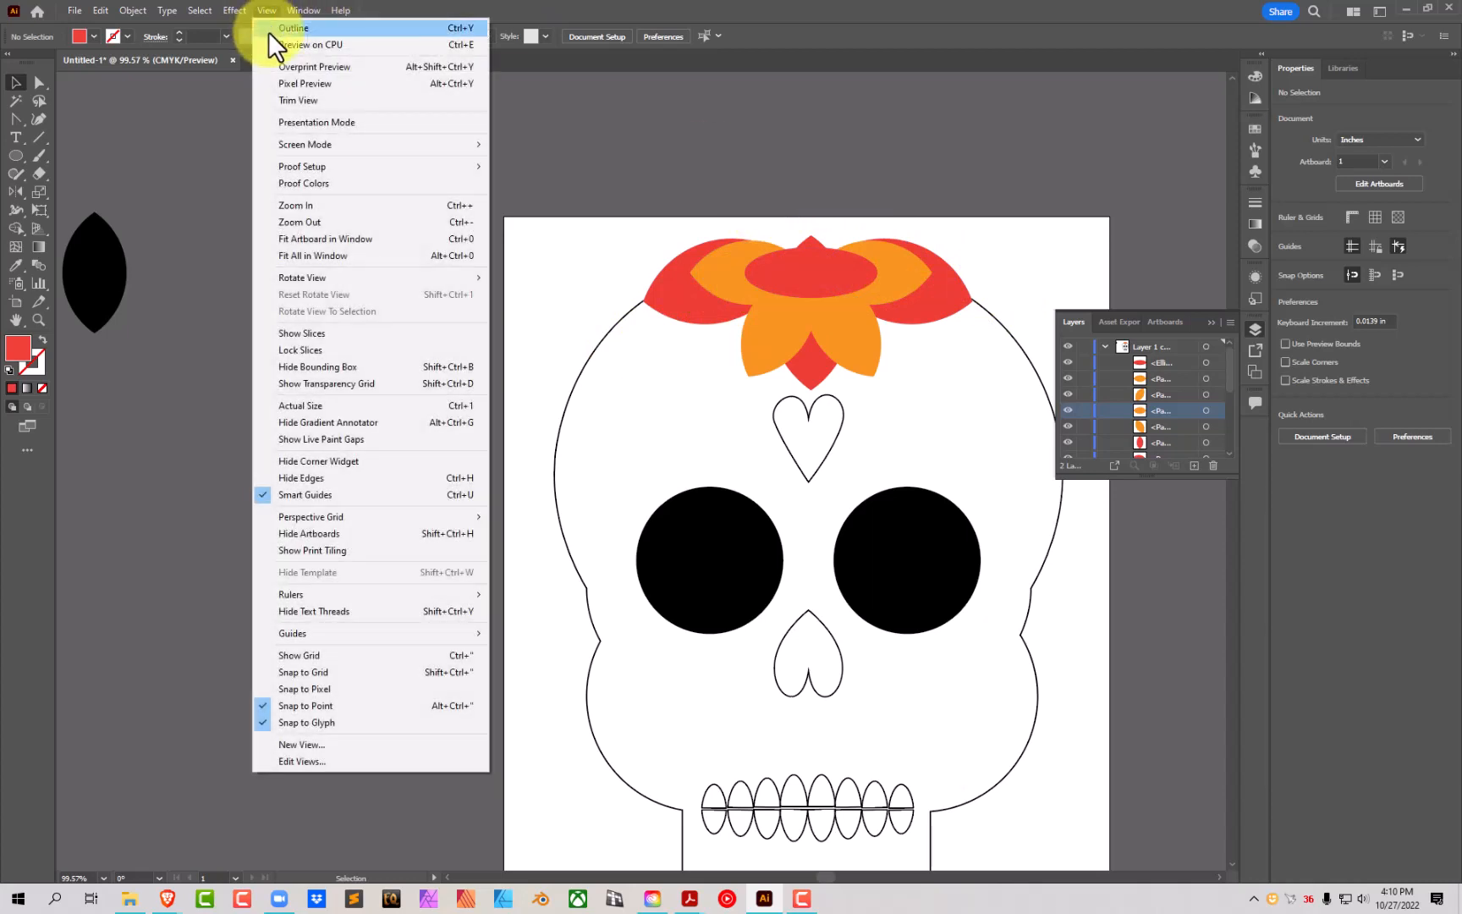
{"action": "left_click", "coordinate": [268, 30]}
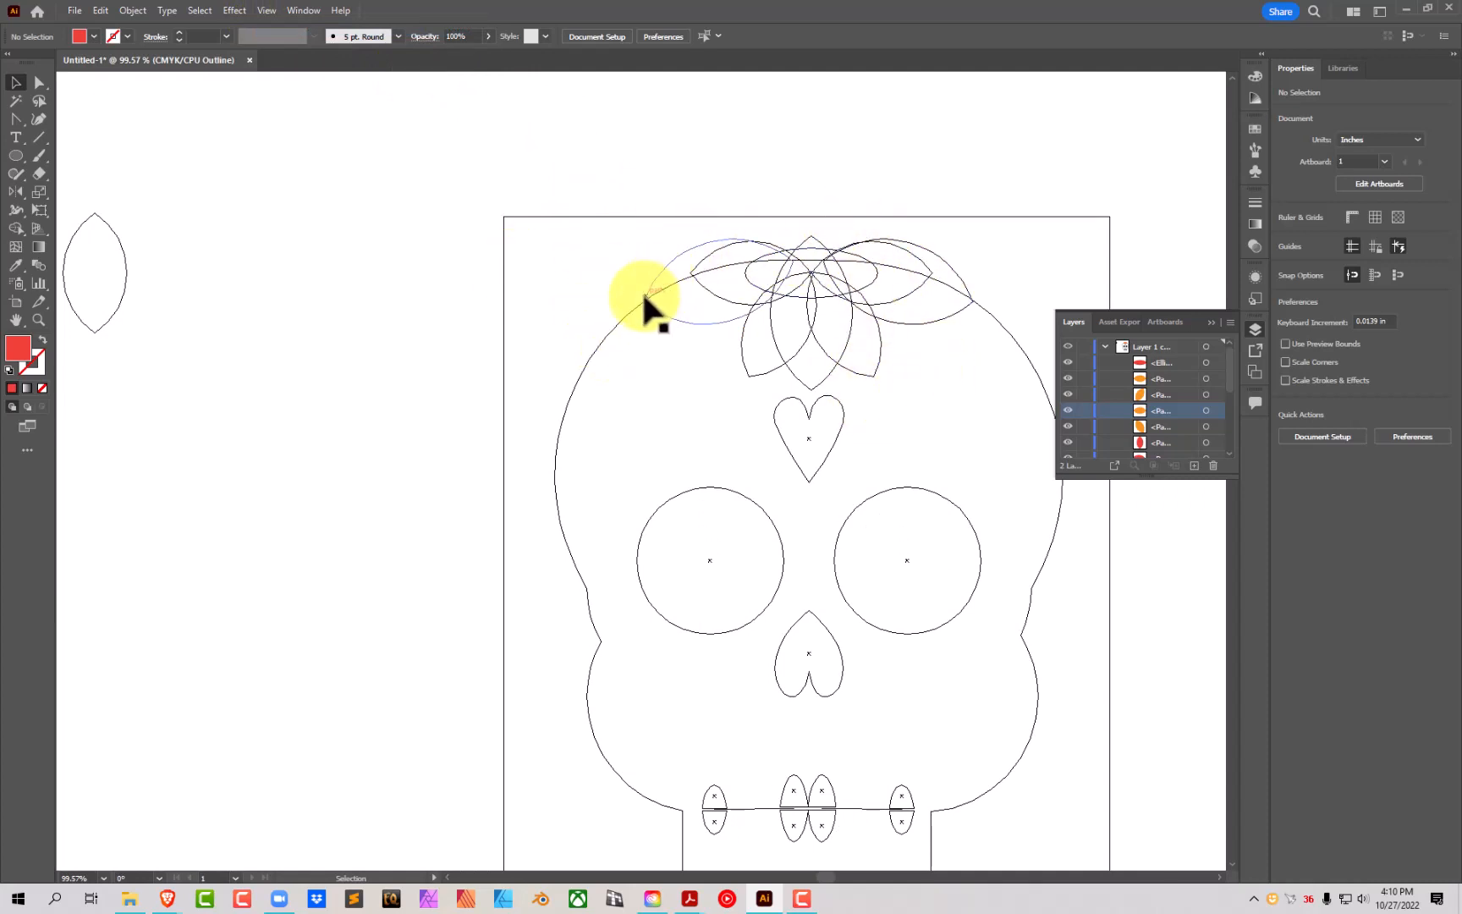
{"action": "left_click", "coordinate": [828, 243]}
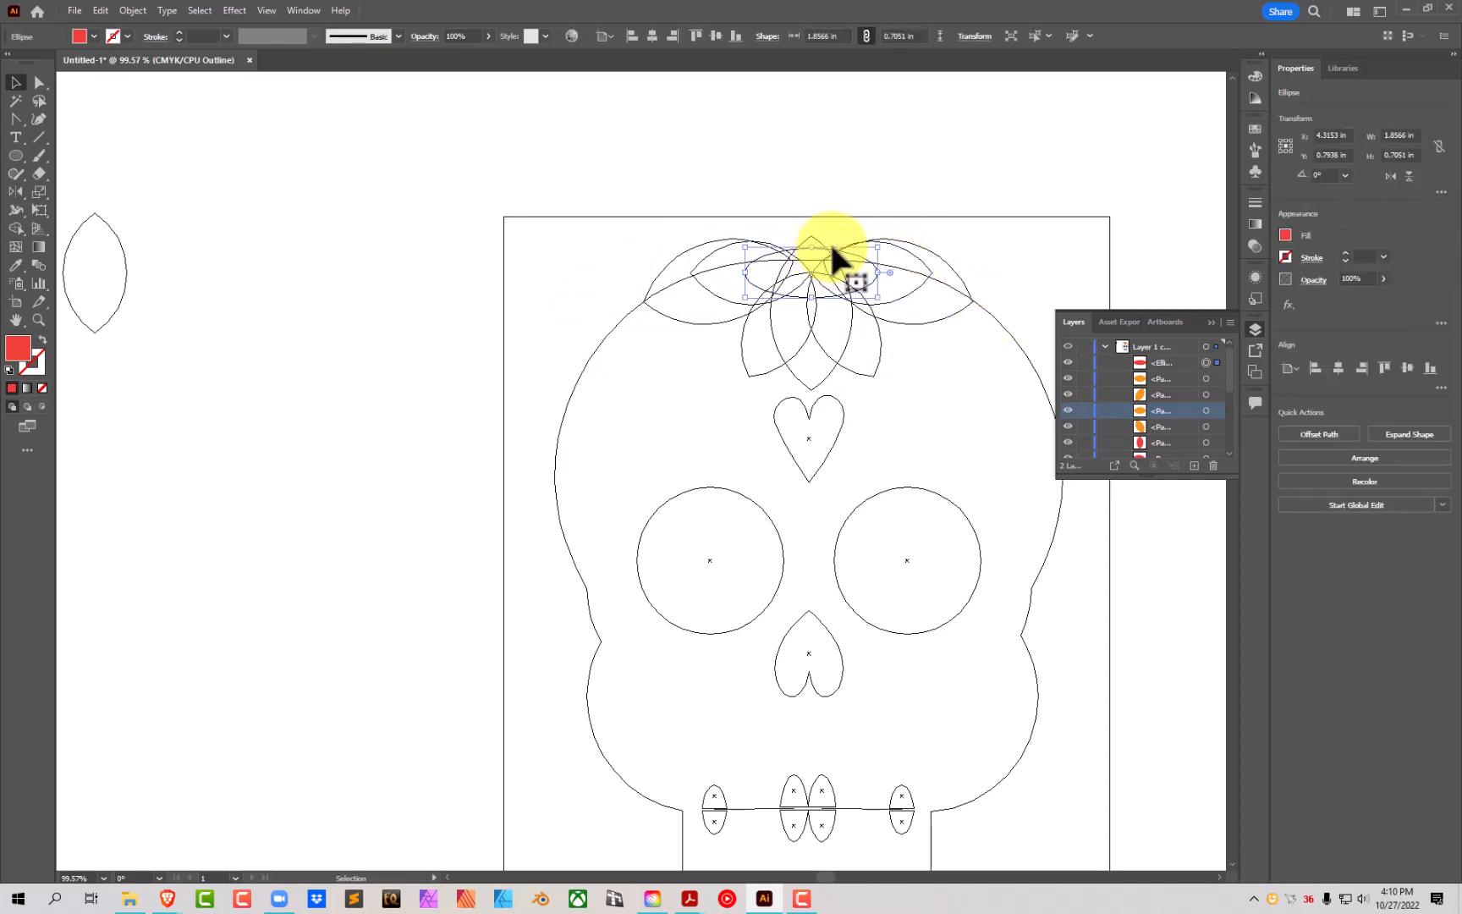
{"action": "left_click_drag", "start_coordinate": [809, 270], "coordinate": [811, 267]}
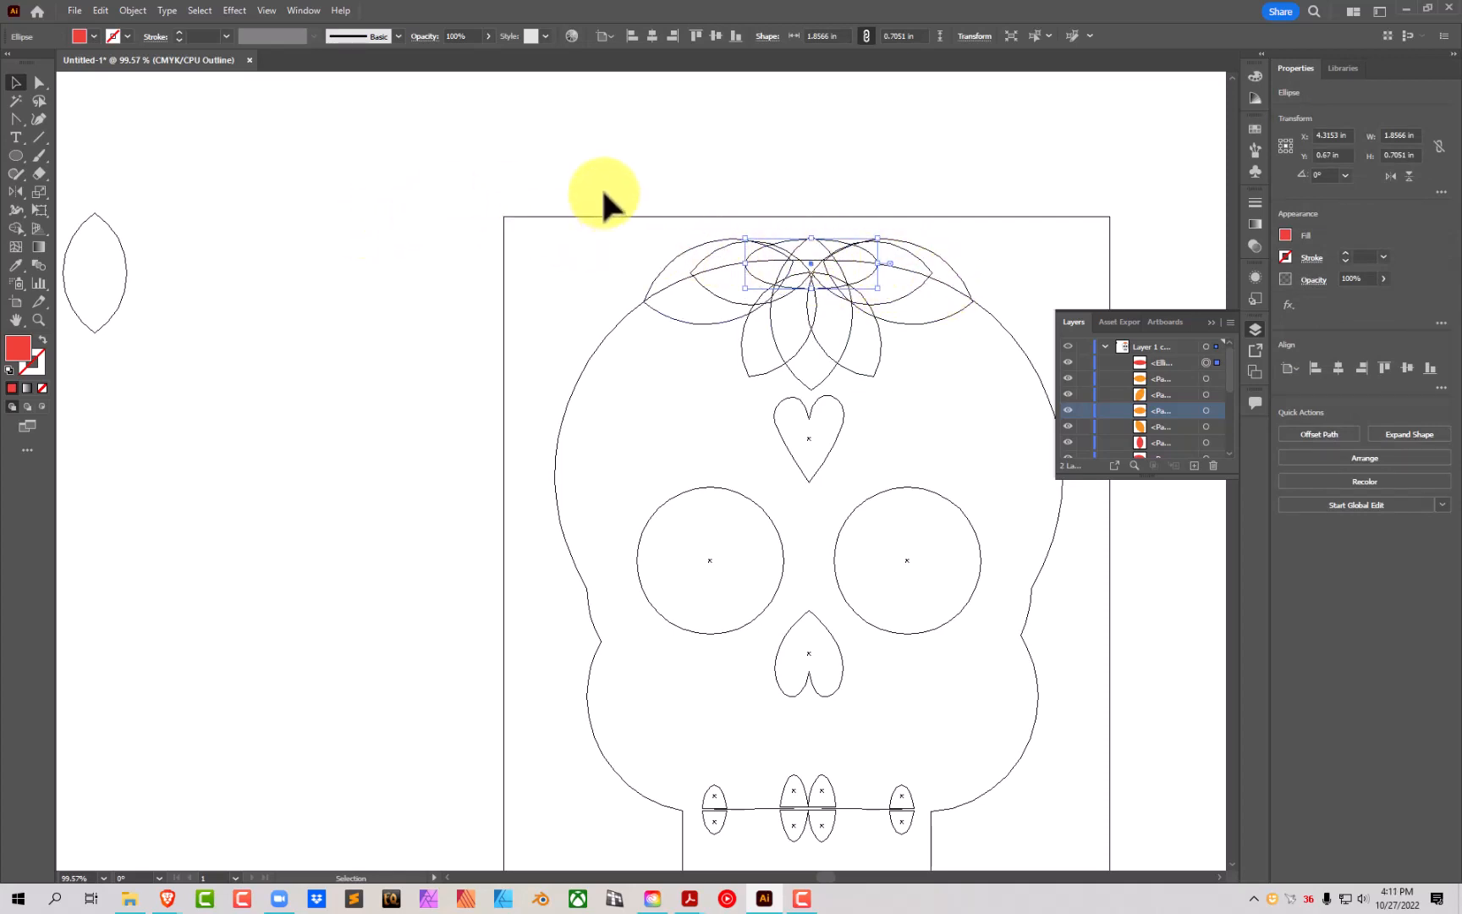
{"action": "left_click", "coordinate": [268, 11]}
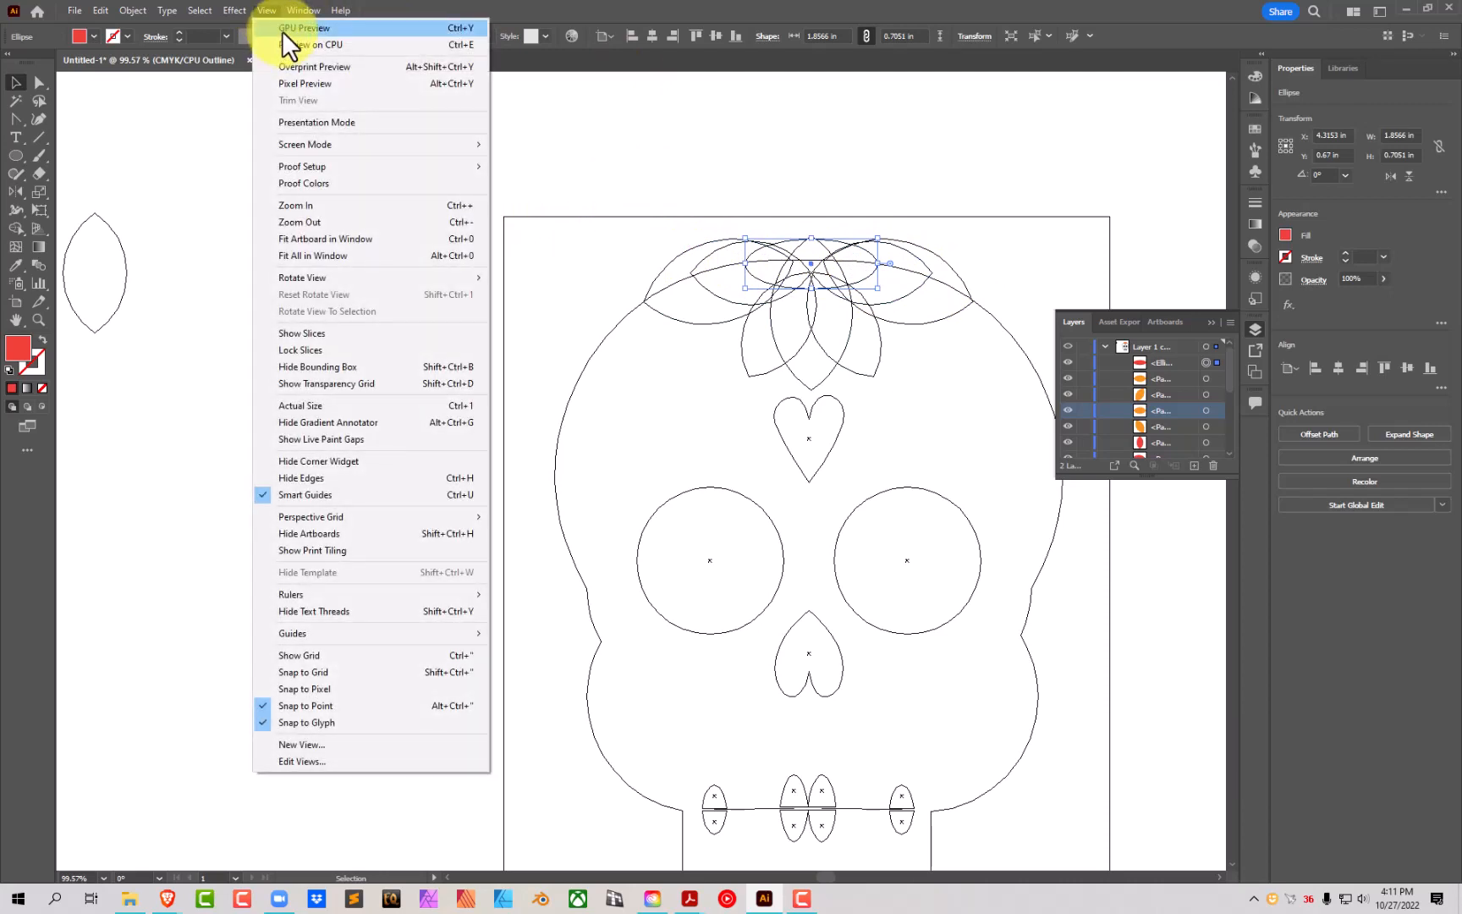
{"action": "left_click", "coordinate": [282, 30]}
{"action": "left_click", "coordinate": [953, 171]}
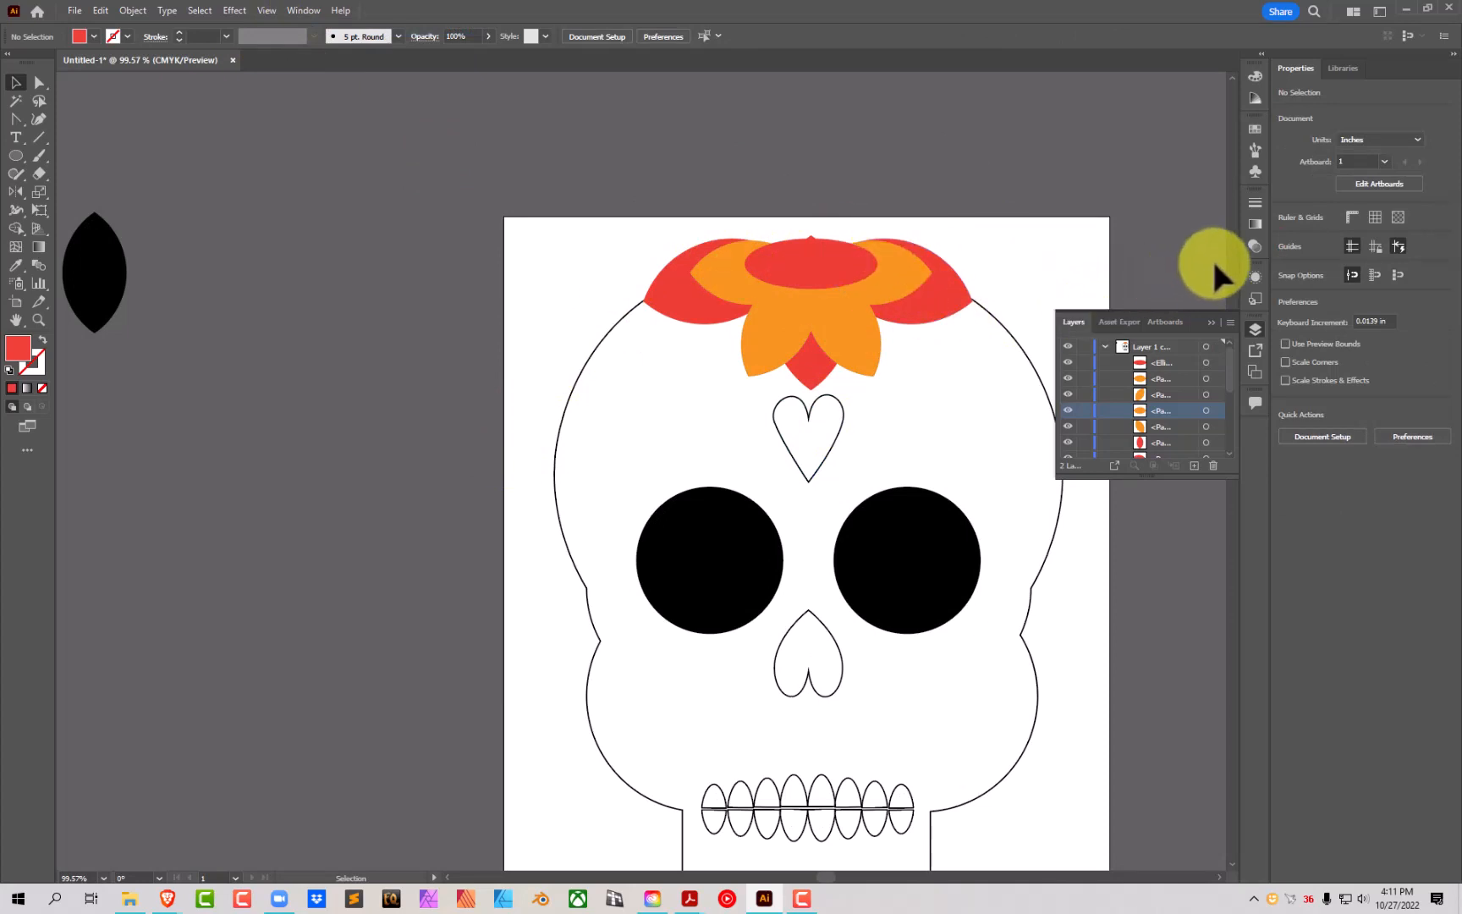
{"action": "left_click", "coordinate": [797, 265]}
{"action": "left_click", "coordinate": [733, 301]}
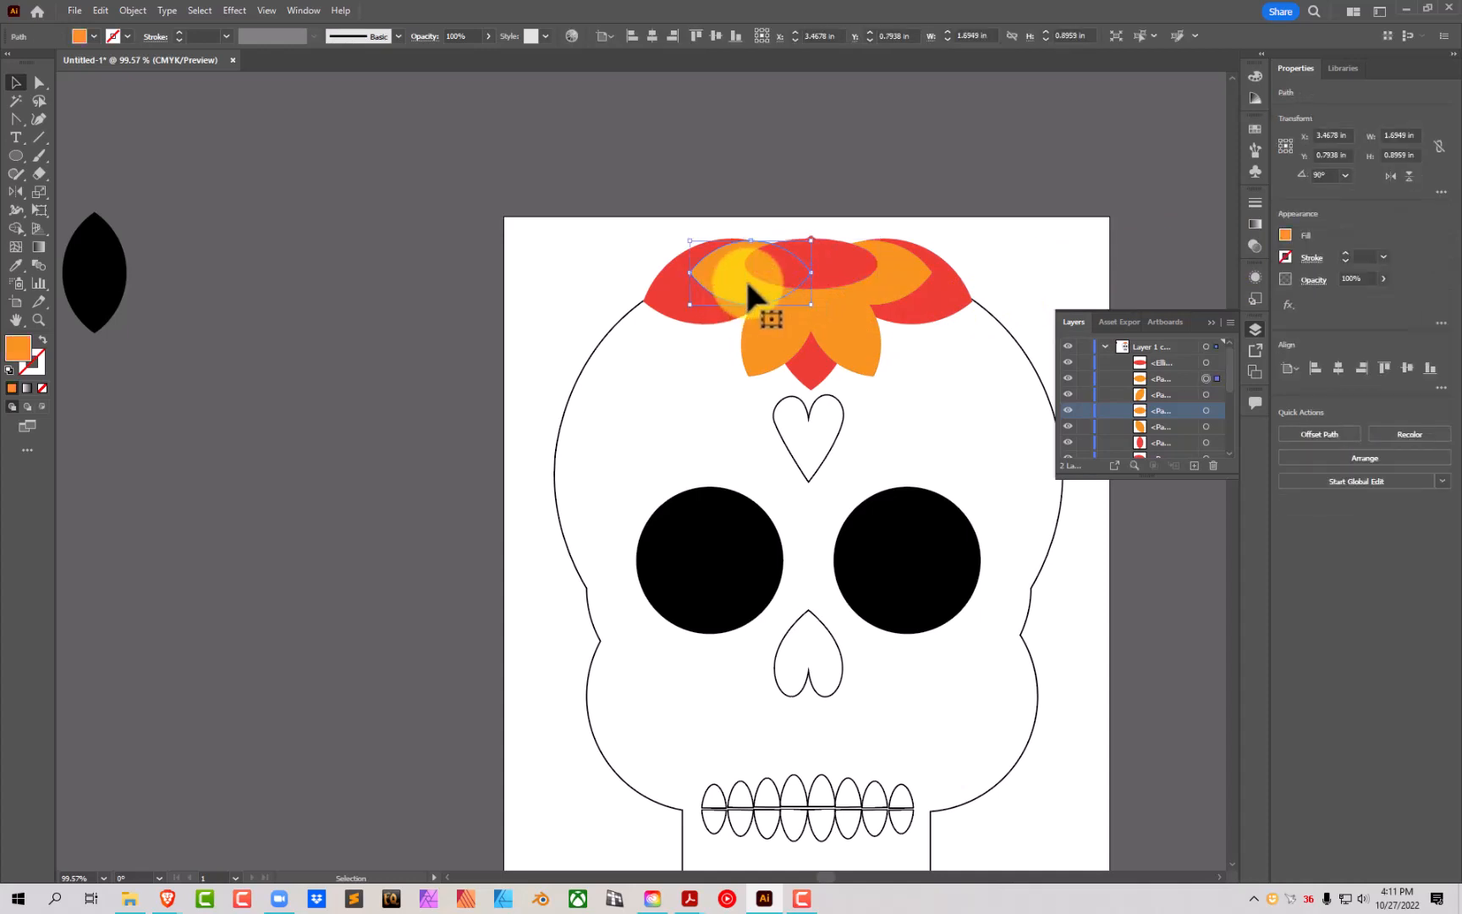
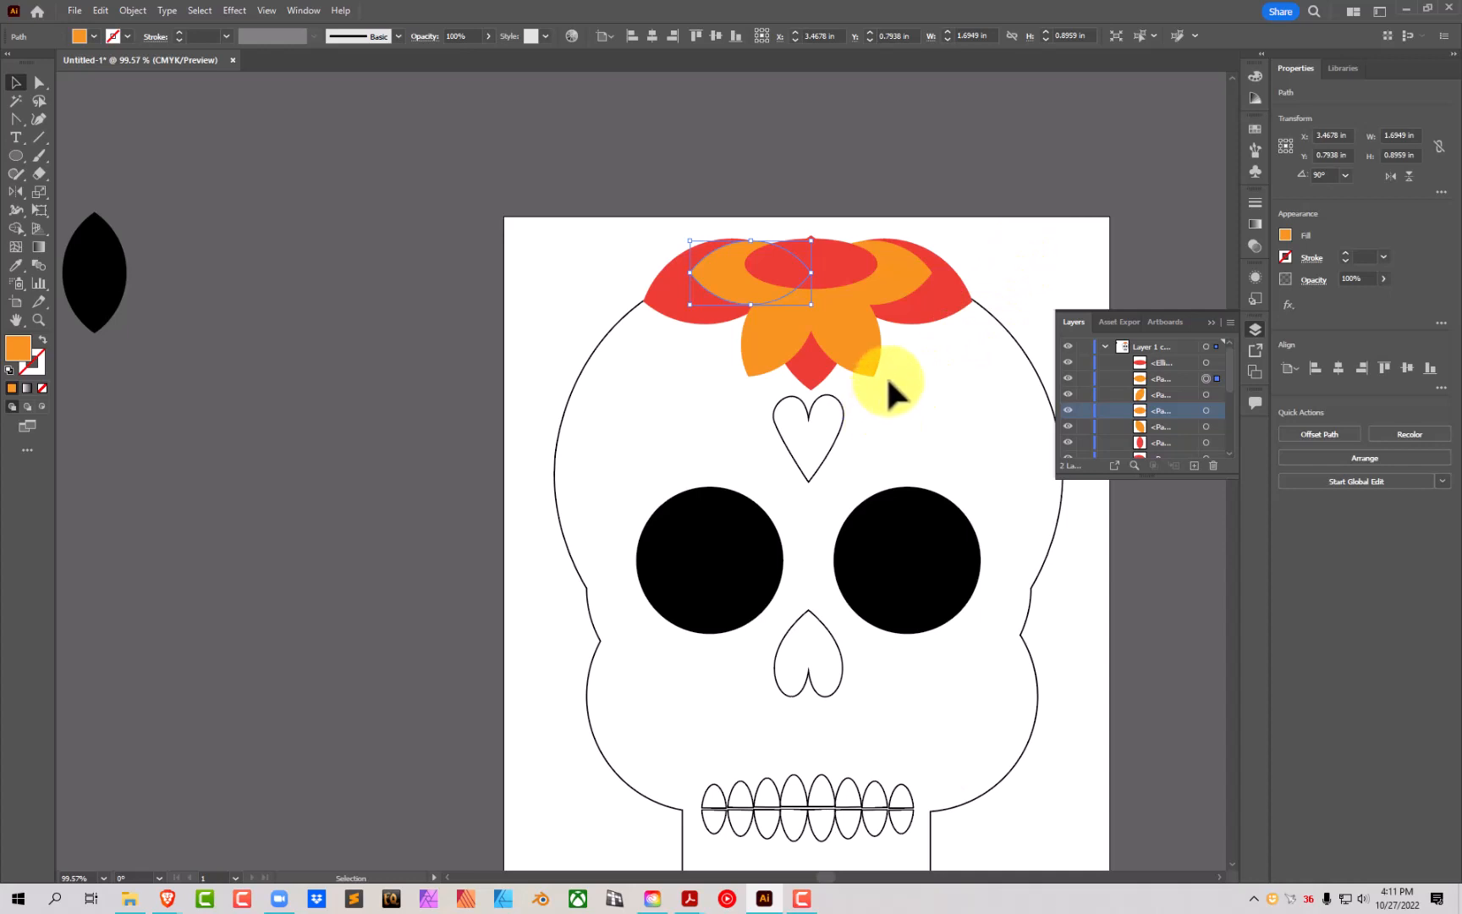
{"action": "left_click", "coordinate": [886, 373]}
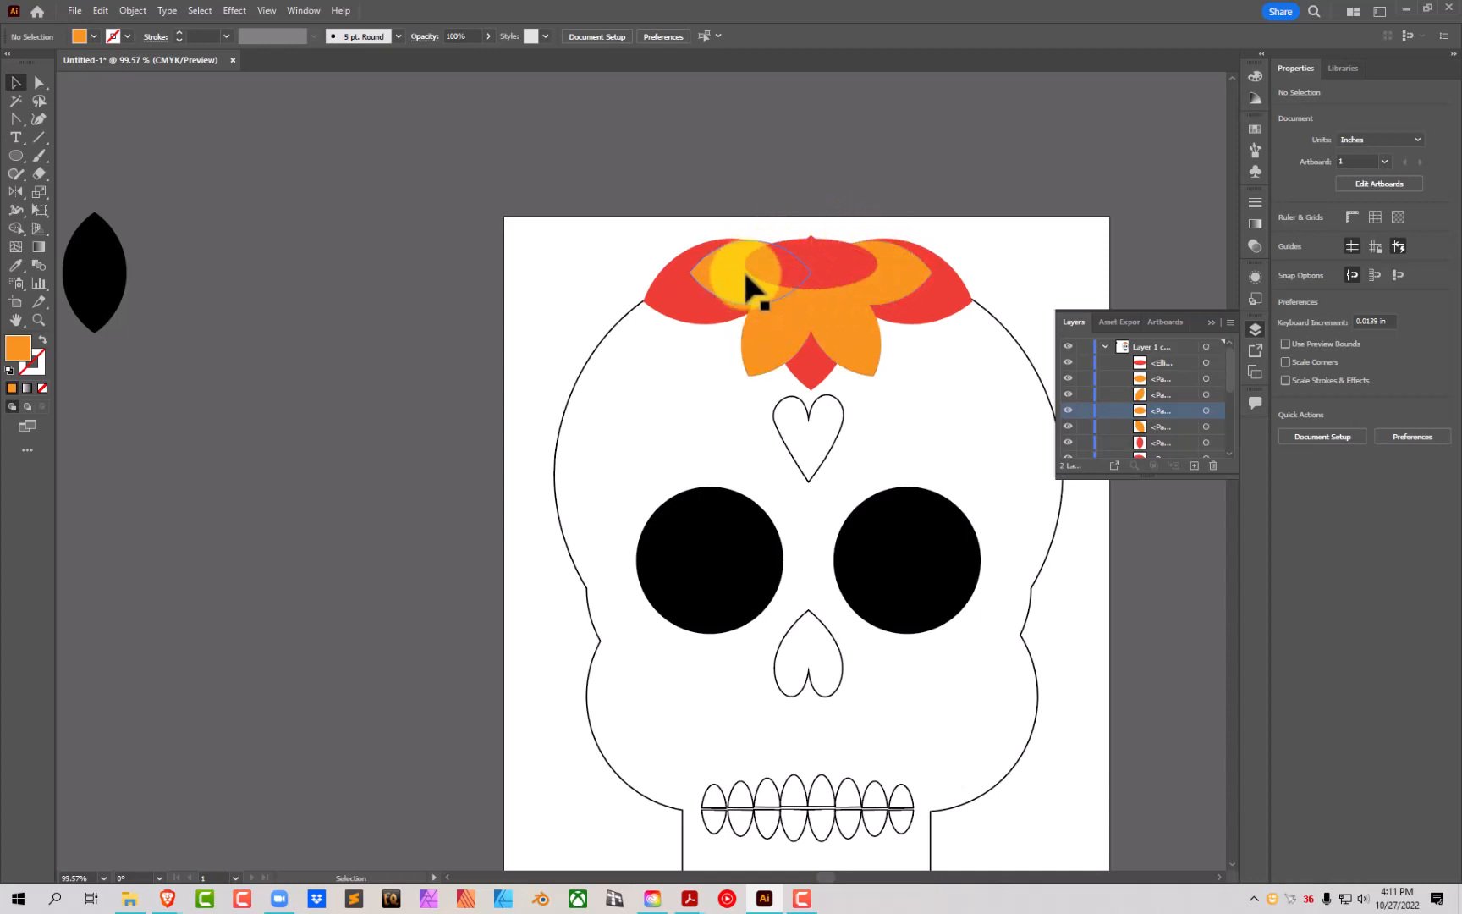
{"action": "left_click", "coordinate": [816, 260]}
{"action": "left_click", "coordinate": [401, 126]}
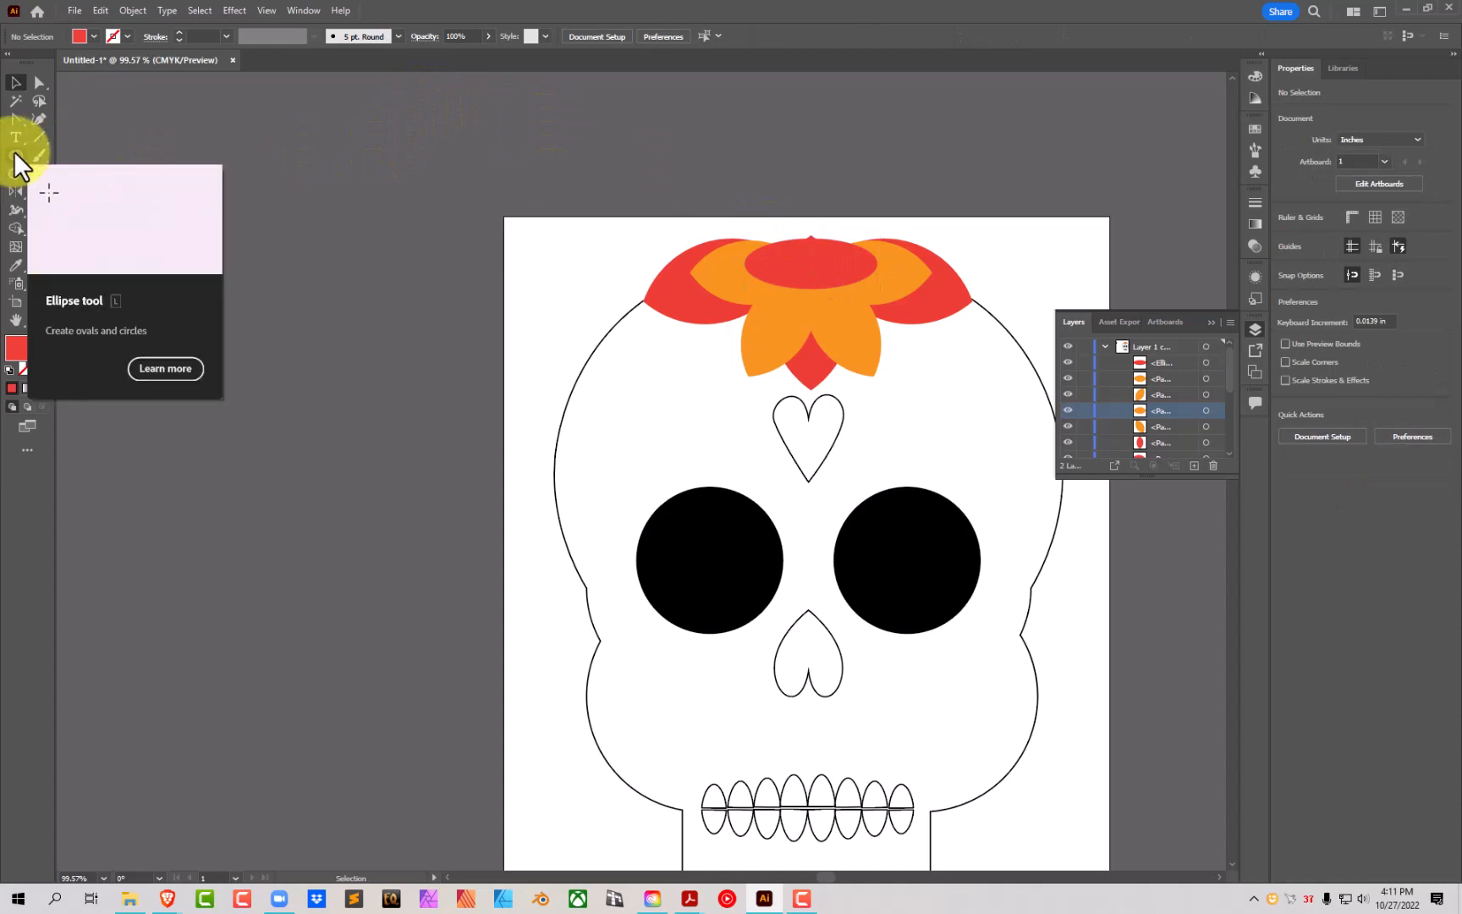
Step: Draw a triangle about 0.26 × 0.22 in outside the artboard's upper-left corner and fill it with dark brown
{"action": "left_click", "coordinate": [14, 154]}
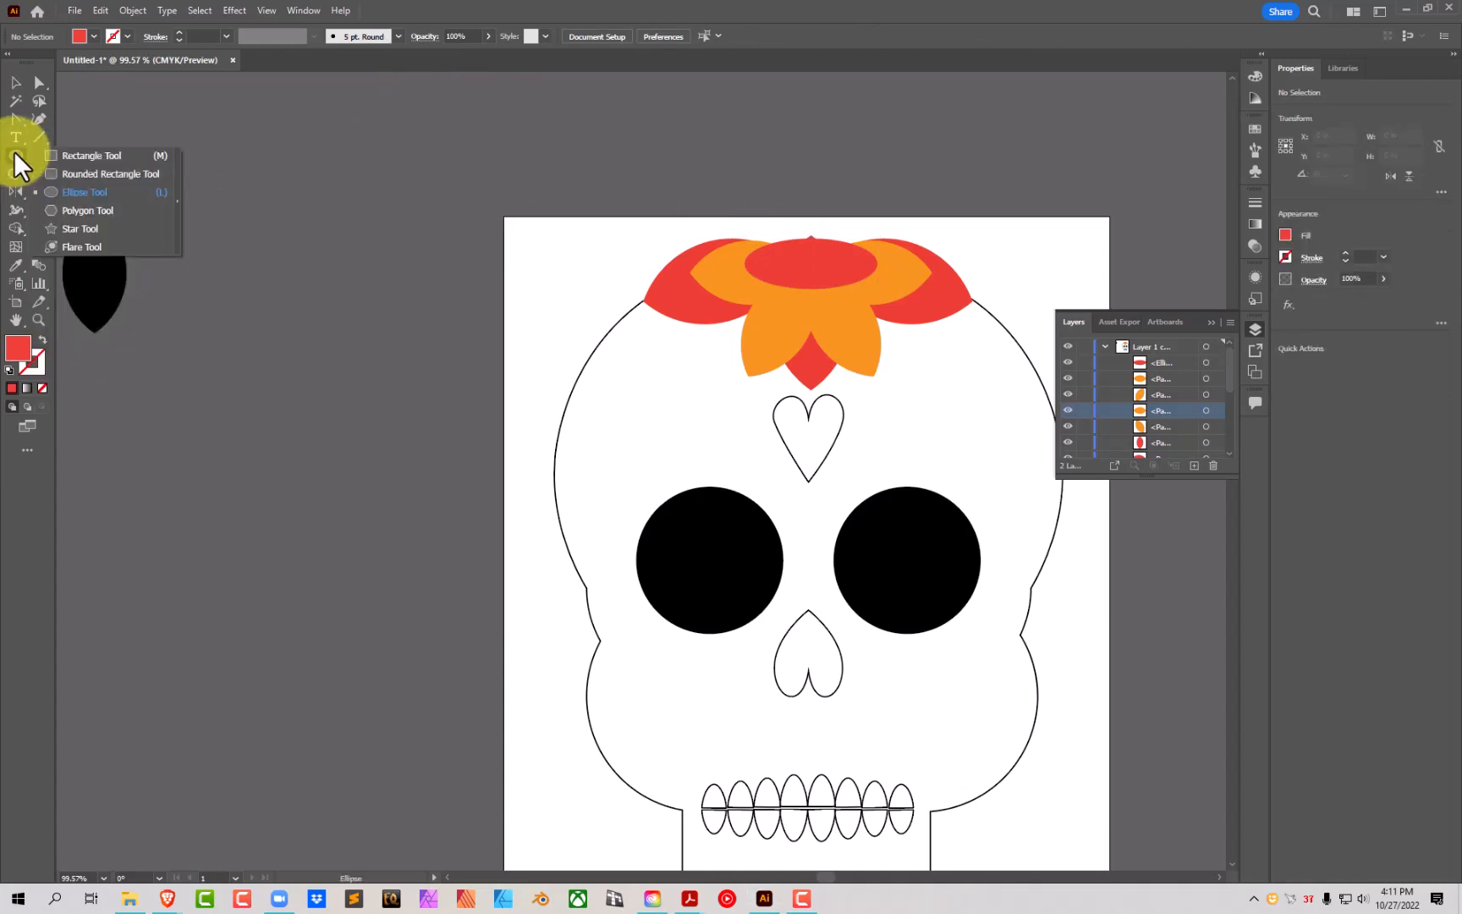
{"action": "left_click", "coordinate": [81, 210]}
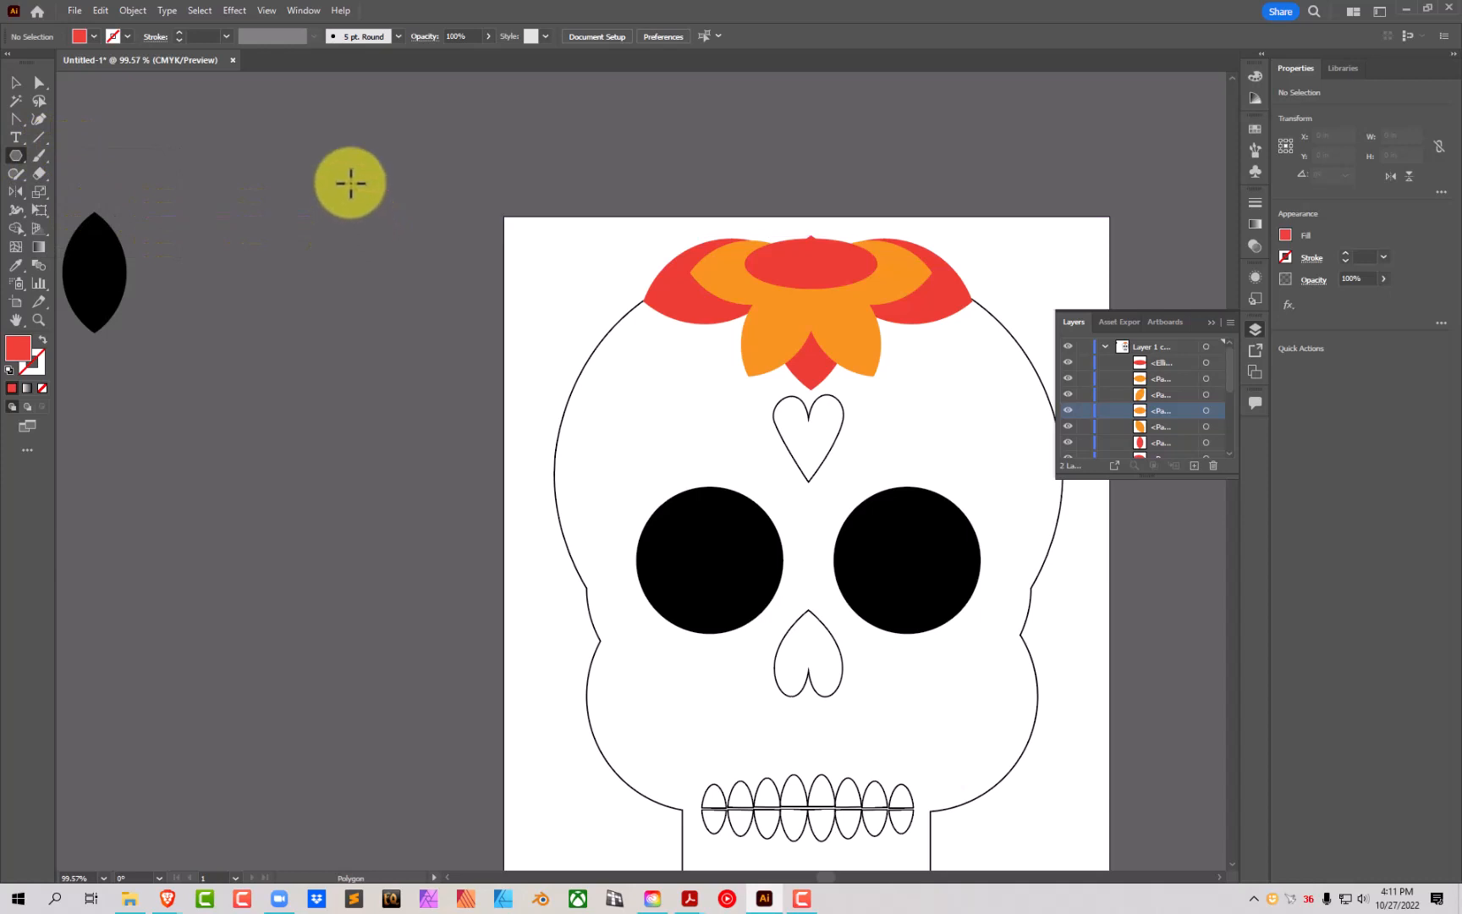
{"action": "mouse_move", "coordinate": [350, 183]}
{"action": "left_mouse_down"}
{"action": "mouse_move", "coordinate": [369, 188]}
{"action": "mouse_move", "coordinate": [369, 159]}
{"action": "mouse_move", "coordinate": [360, 188]}
{"action": "left_mouse_up"}
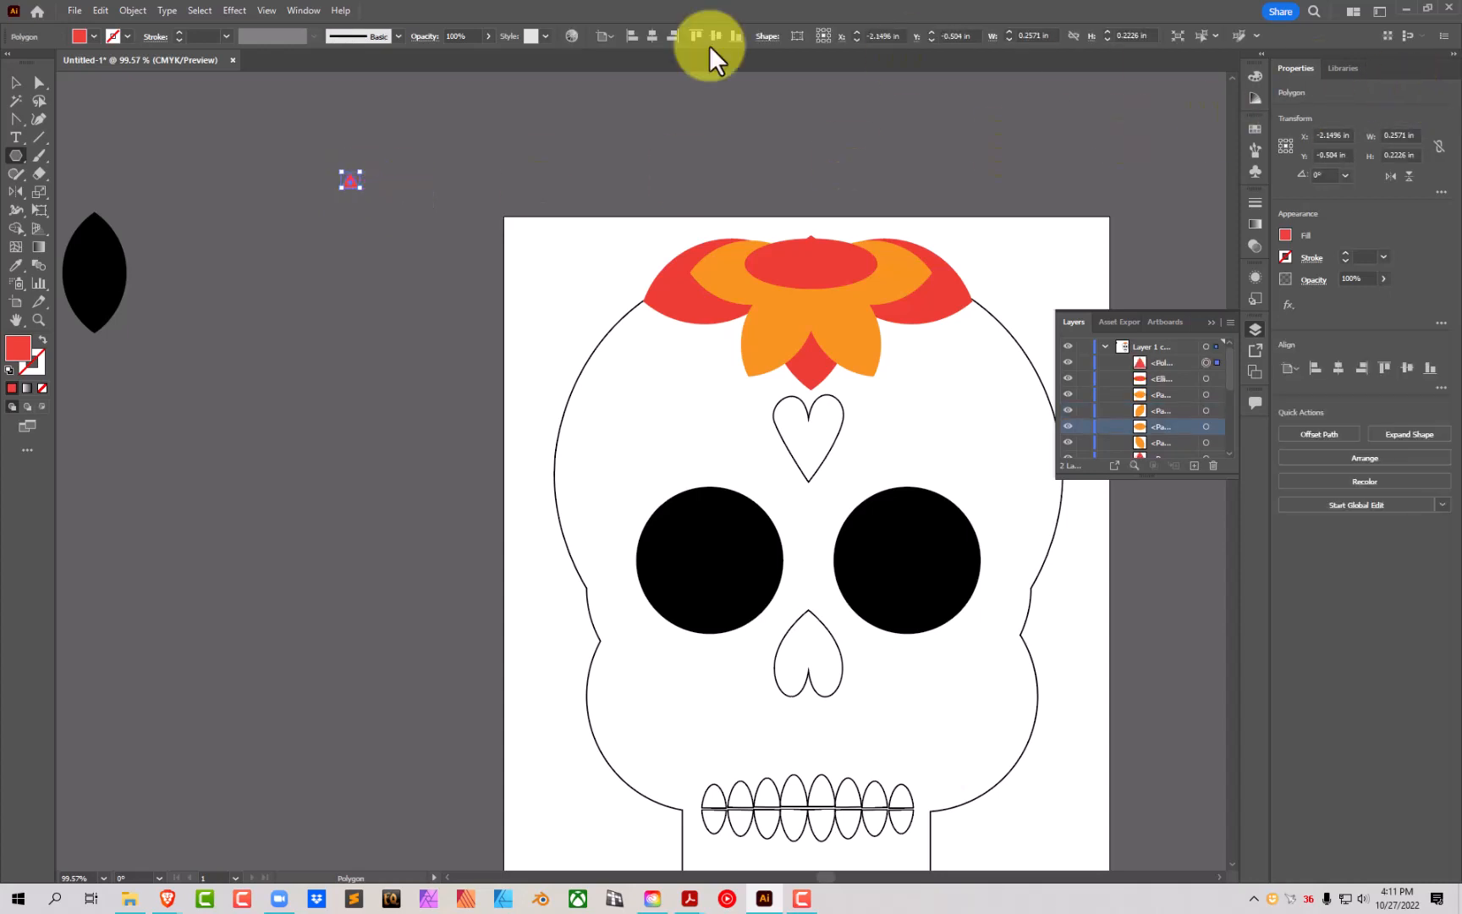
{"action": "left_click", "coordinate": [92, 36]}
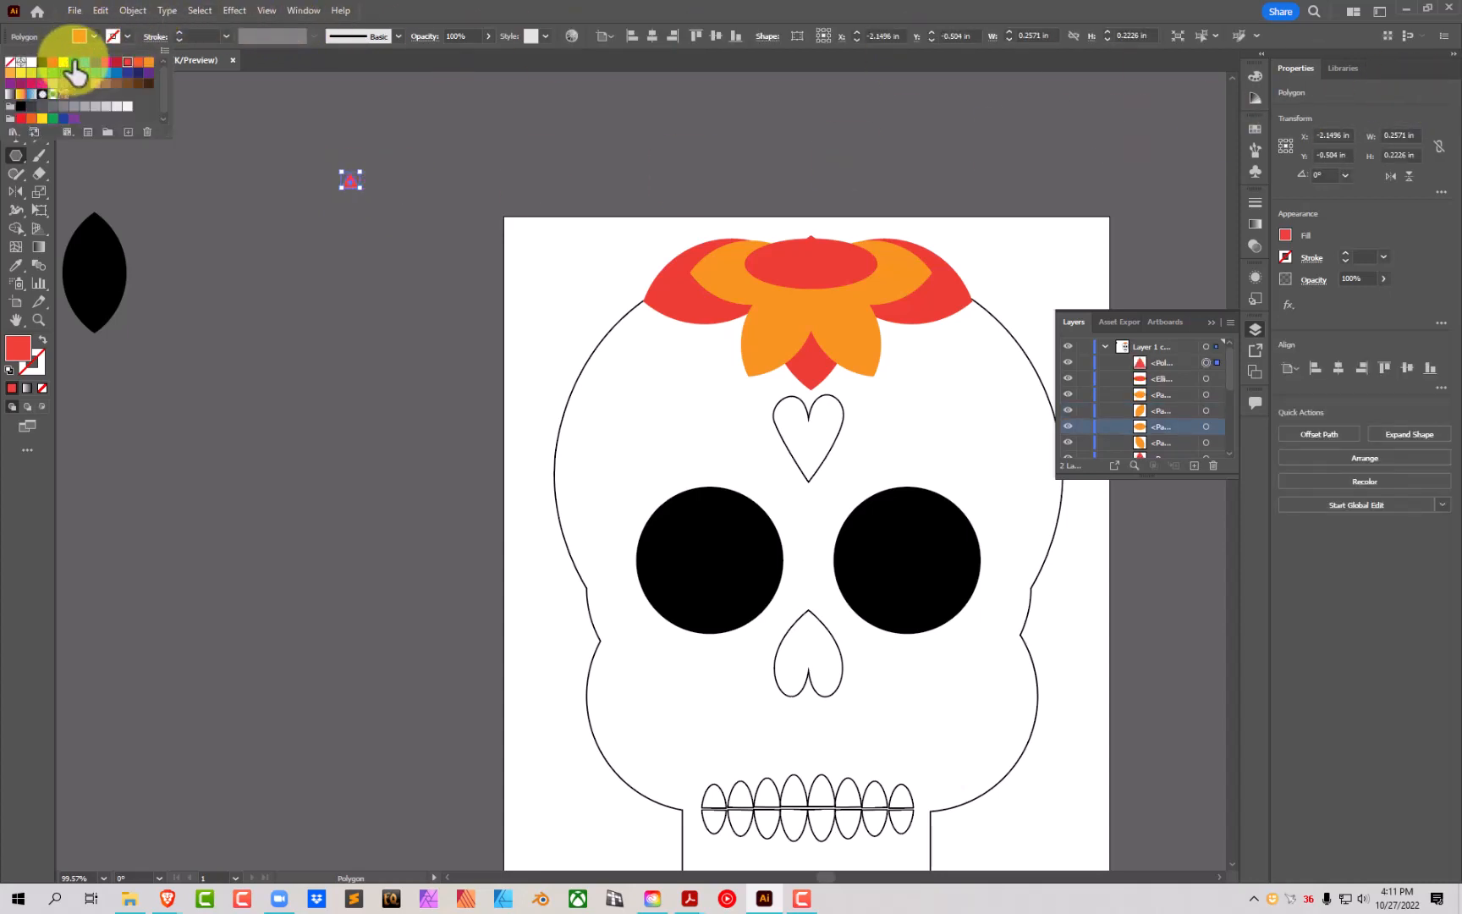
{"action": "left_click", "coordinate": [138, 83]}
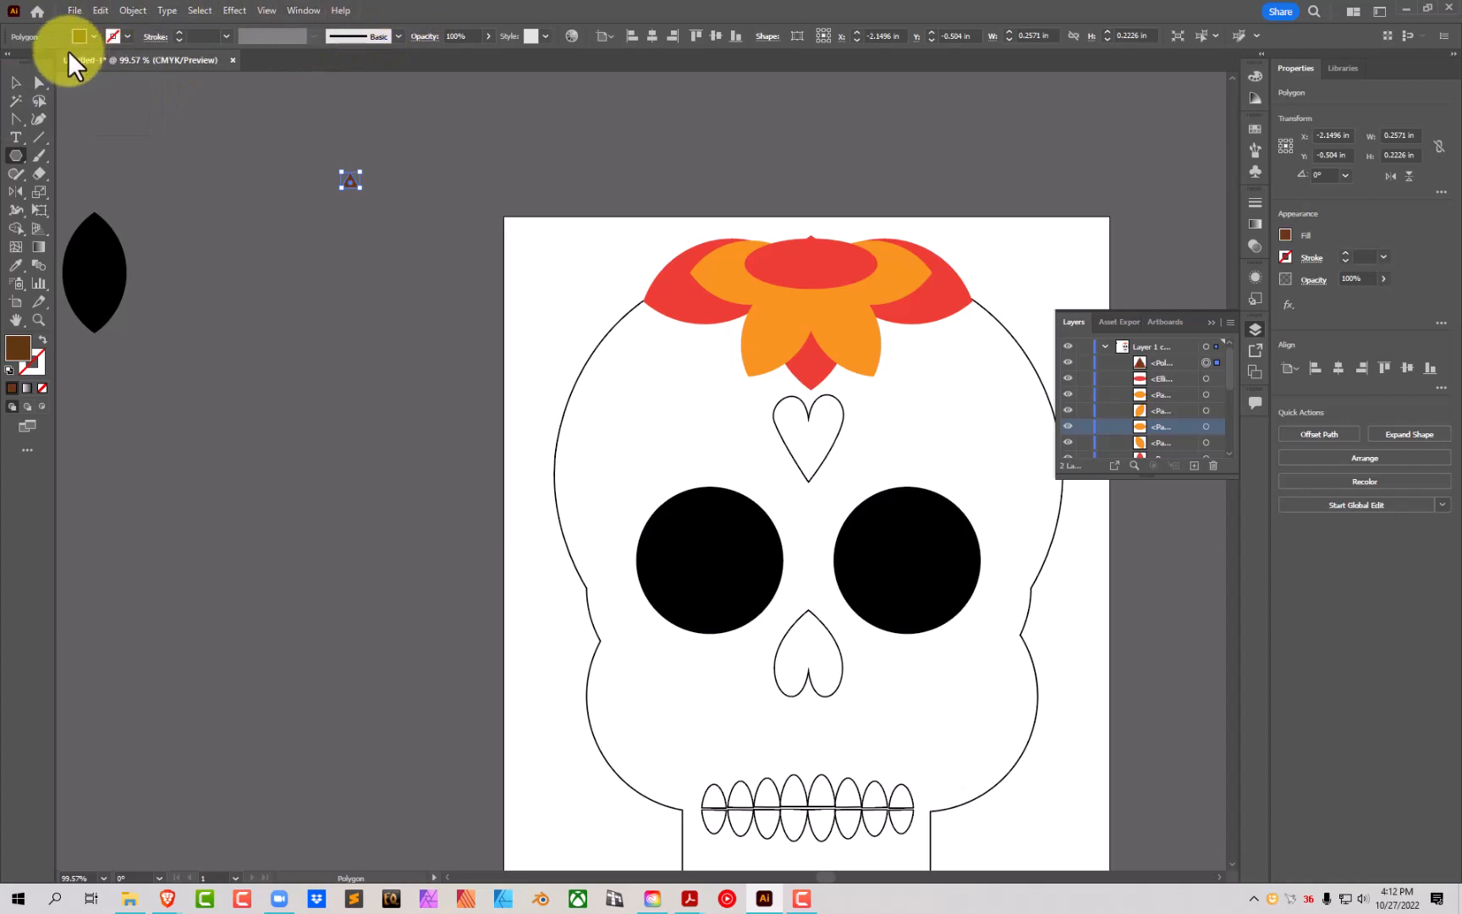
{"action": "left_click", "coordinate": [15, 82]}
{"action": "left_click", "coordinate": [392, 142]}
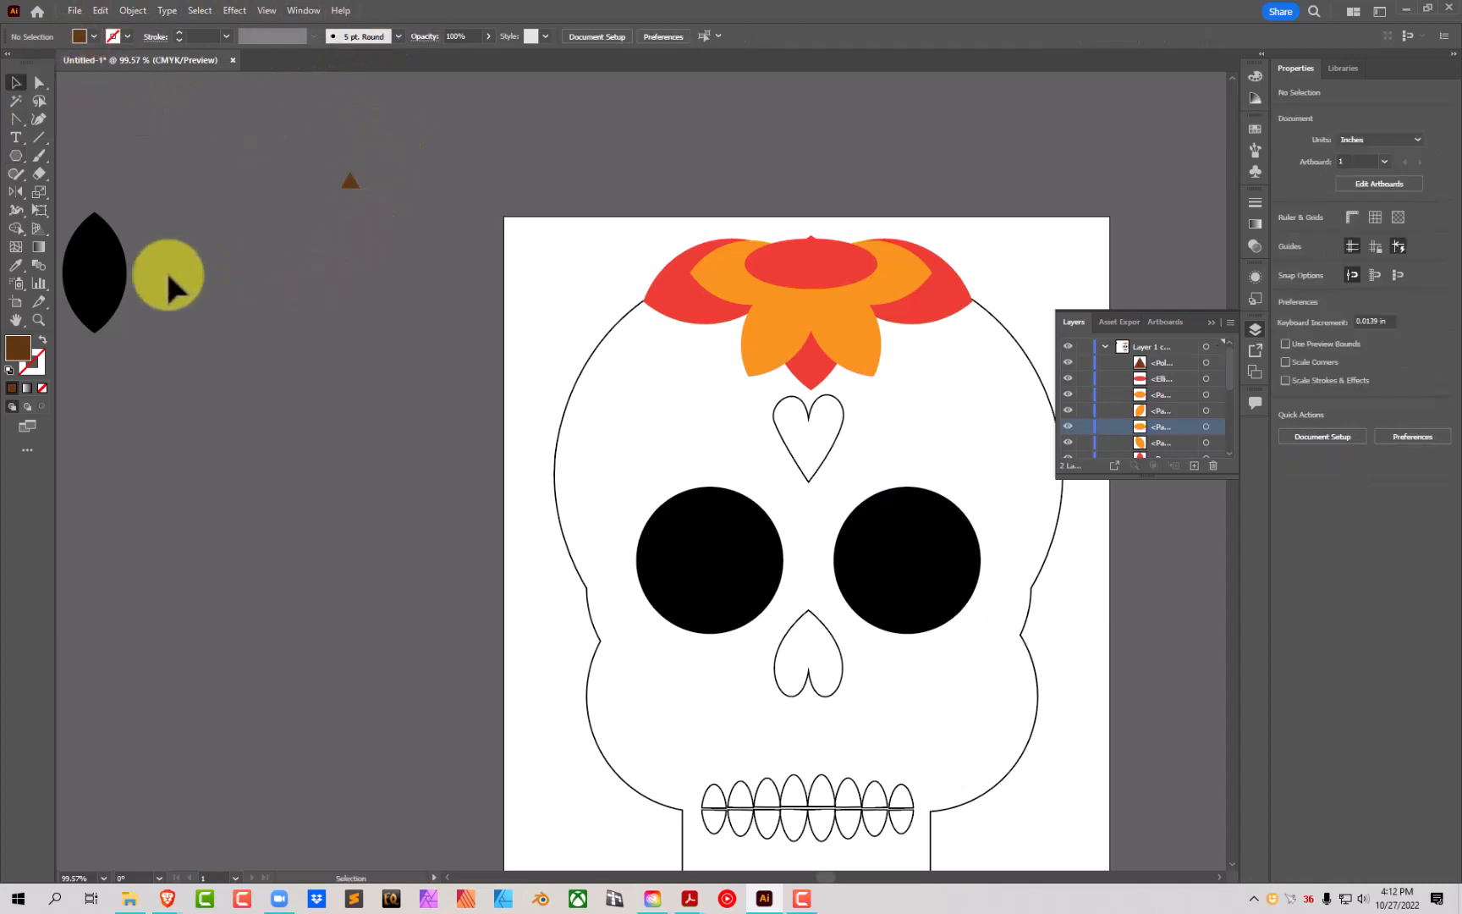
Step: Draw a small circle about 0.056 in wide in the middle of the brown triangle
{"action": "left_click", "coordinate": [38, 320]}
{"action": "left_click_drag", "start_coordinate": [339, 161], "coordinate": [767, 241]}
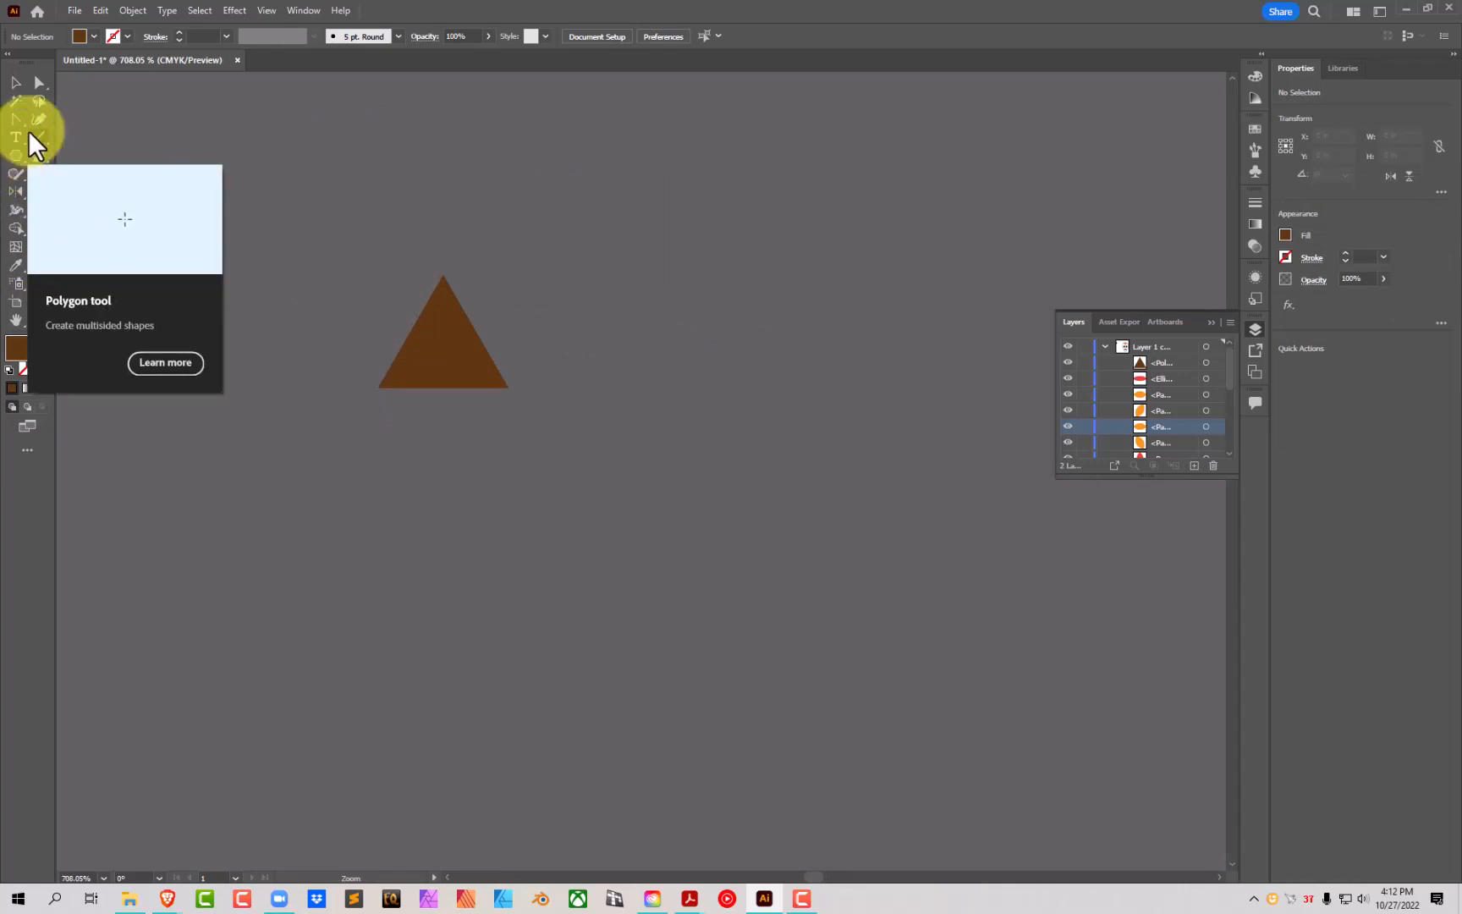
{"action": "right_click", "coordinate": [12, 159]}
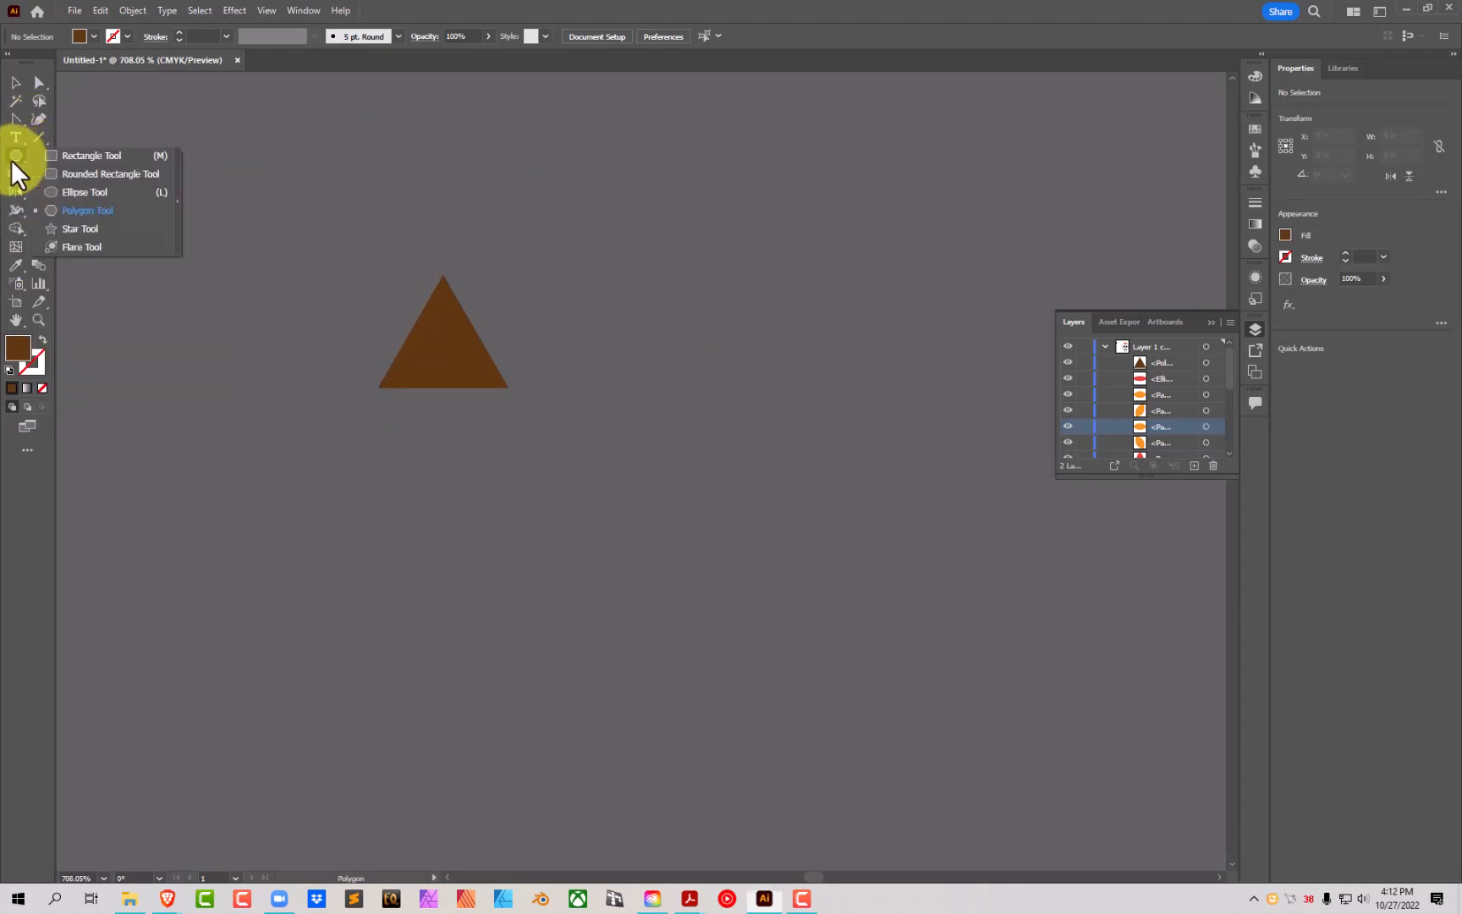
{"action": "left_click", "coordinate": [60, 188]}
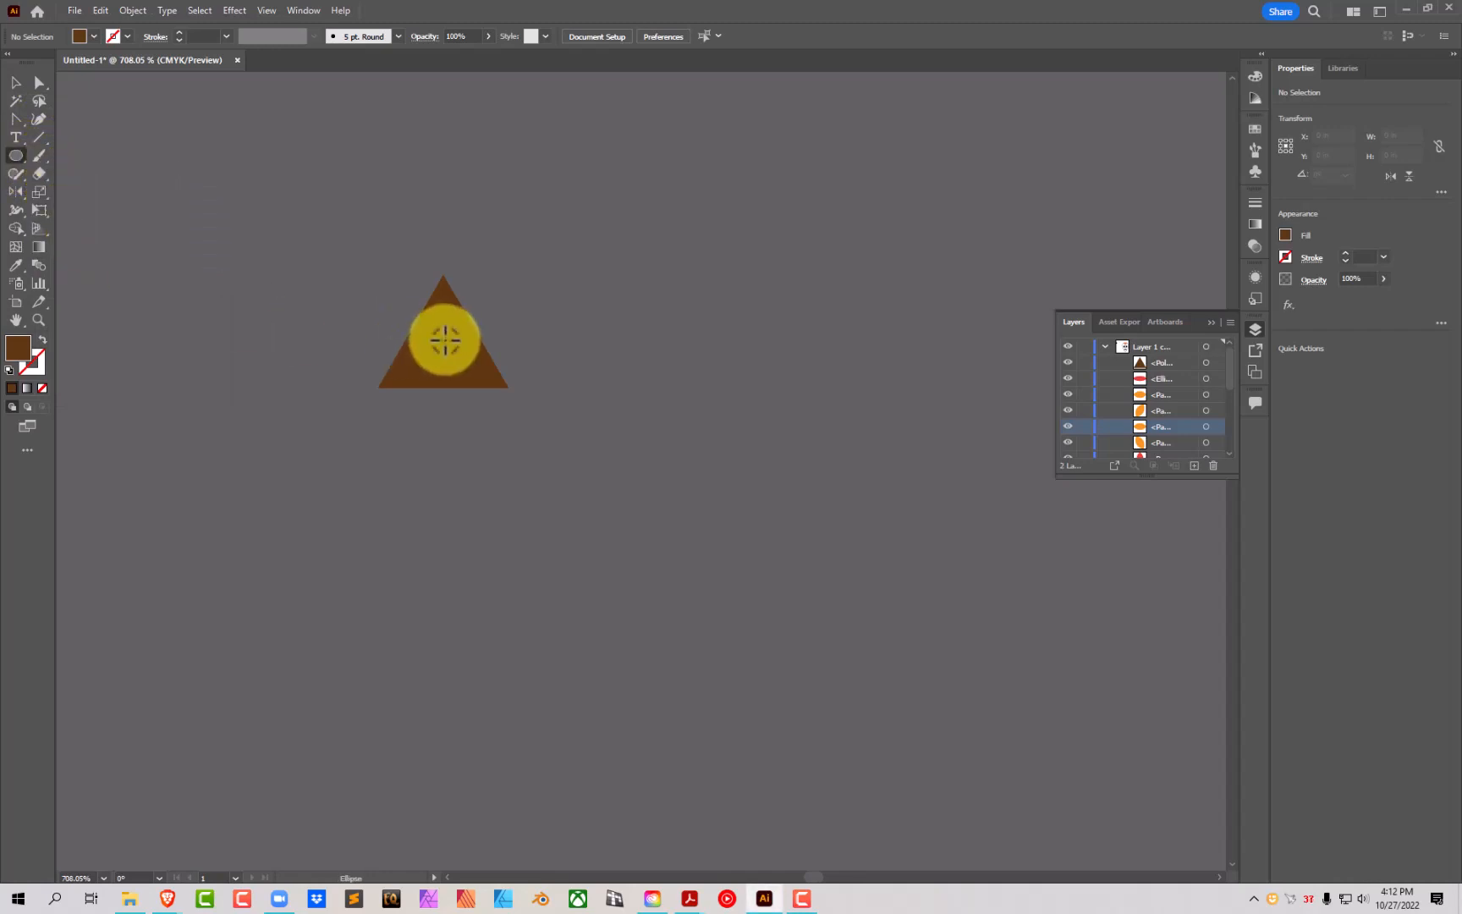
{"action": "left_click_drag", "start_coordinate": [446, 340], "coordinate": [458, 352]}
Step: Fill the small circle in the triangle with light orange
{"action": "left_click", "coordinate": [88, 36]}
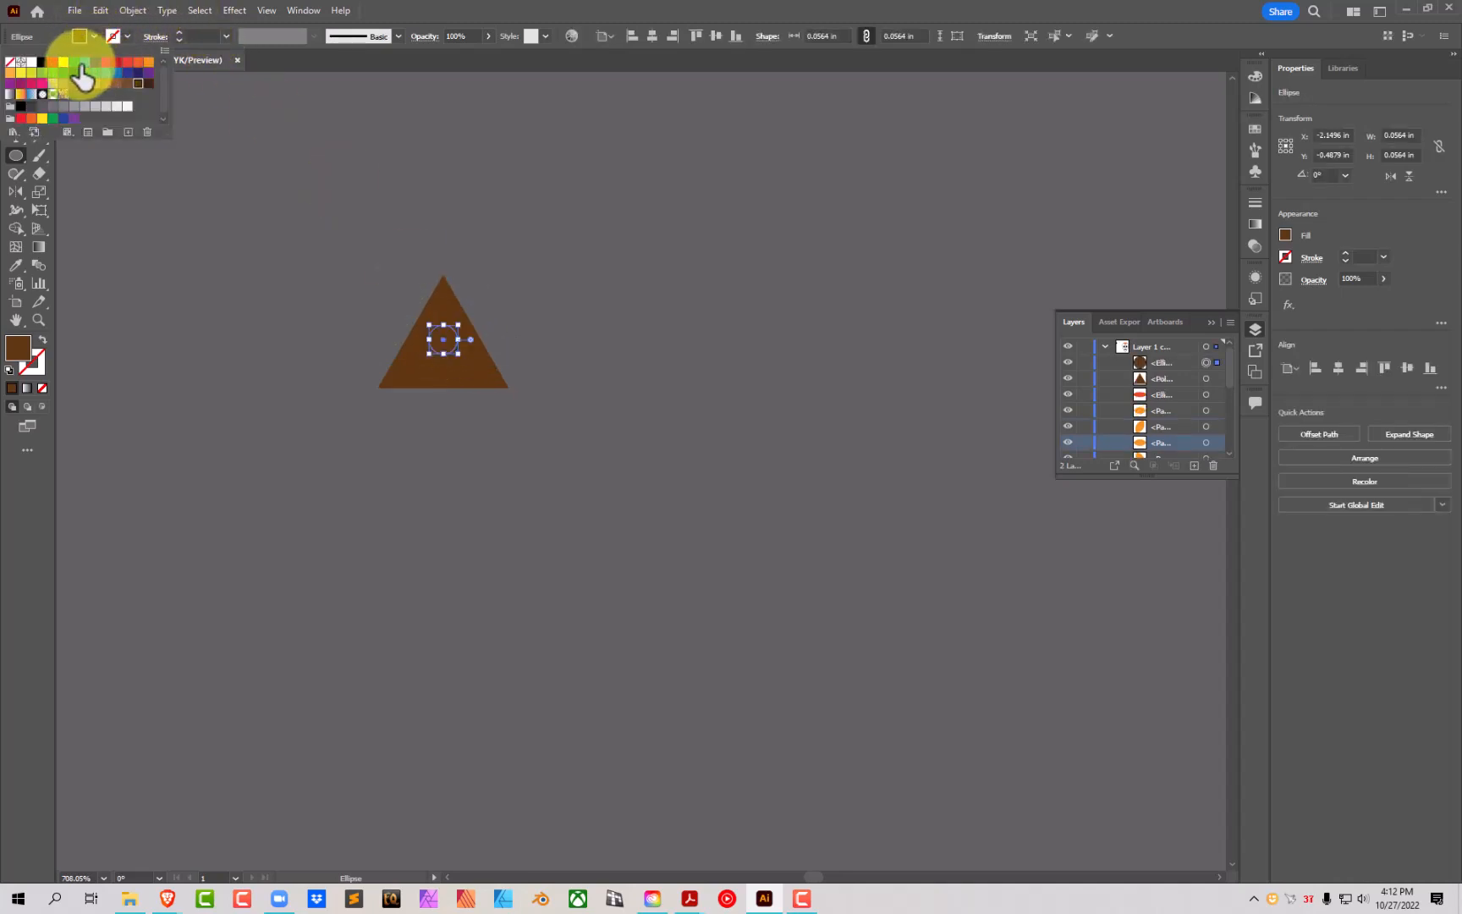
{"action": "left_click", "coordinate": [17, 73]}
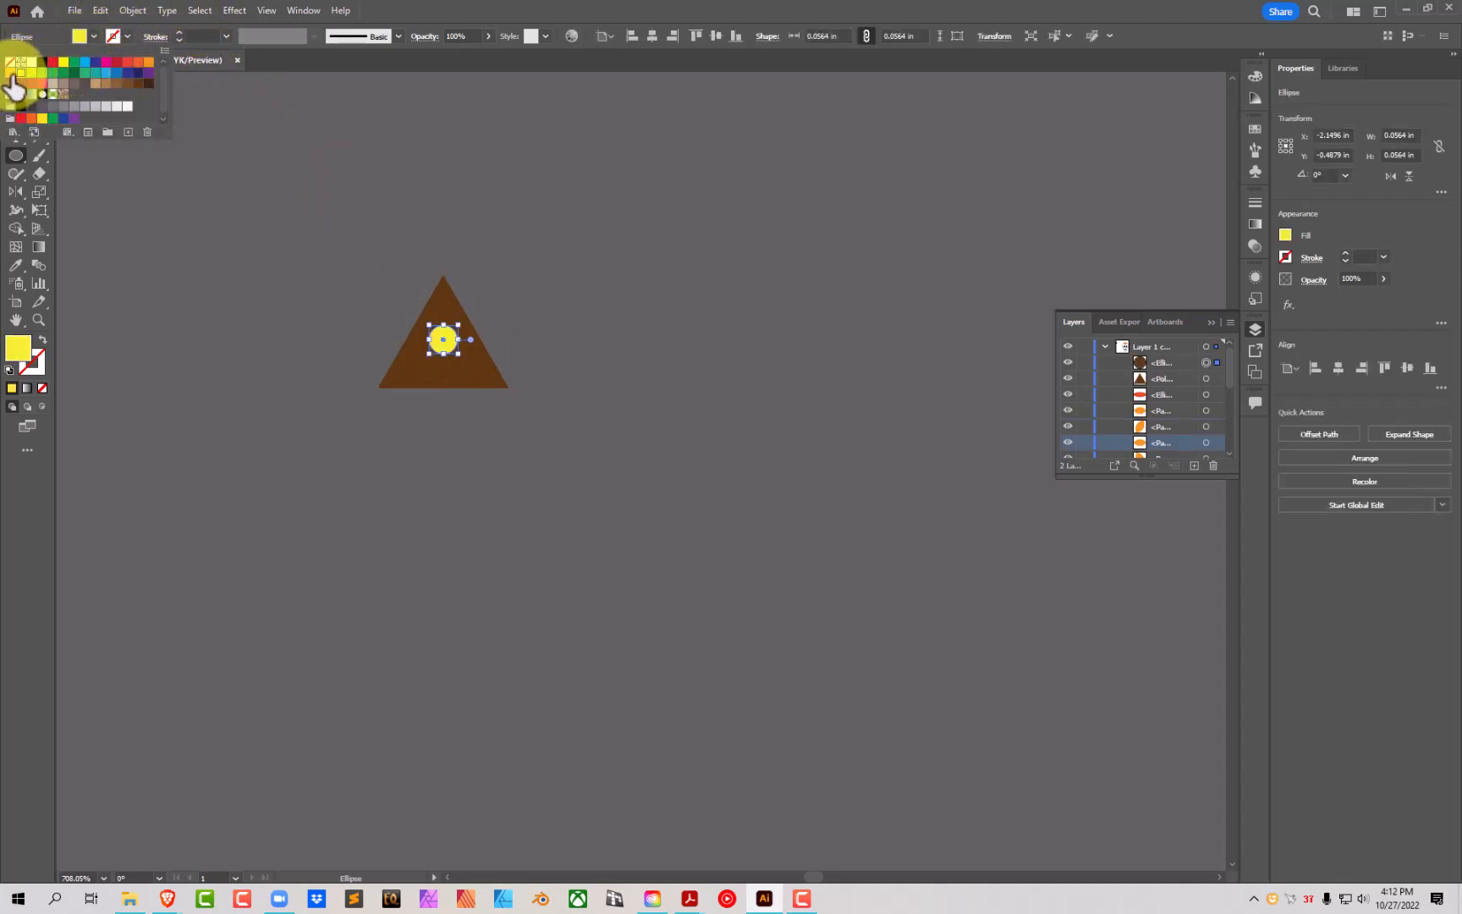
{"action": "left_click", "coordinate": [25, 83]}
{"action": "key", "text": "Escape"}
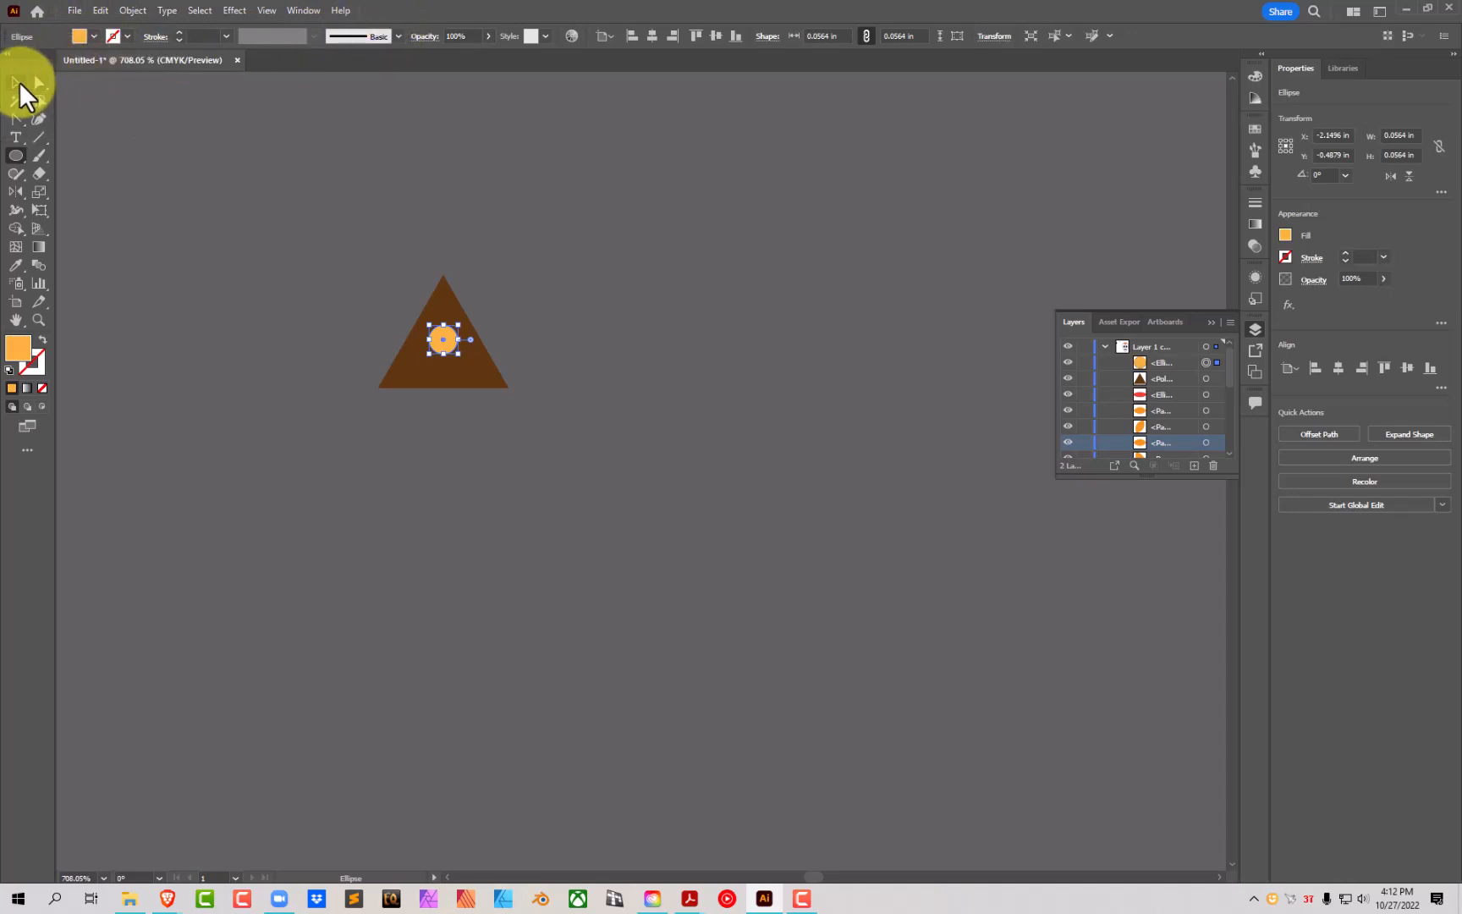
{"action": "left_click", "coordinate": [17, 82]}
{"action": "left_click", "coordinate": [466, 272]}
Step: Create a new pattern brush from the brown triangle and its orange circle
{"action": "left_click_drag", "start_coordinate": [533, 313], "coordinate": [385, 428]}
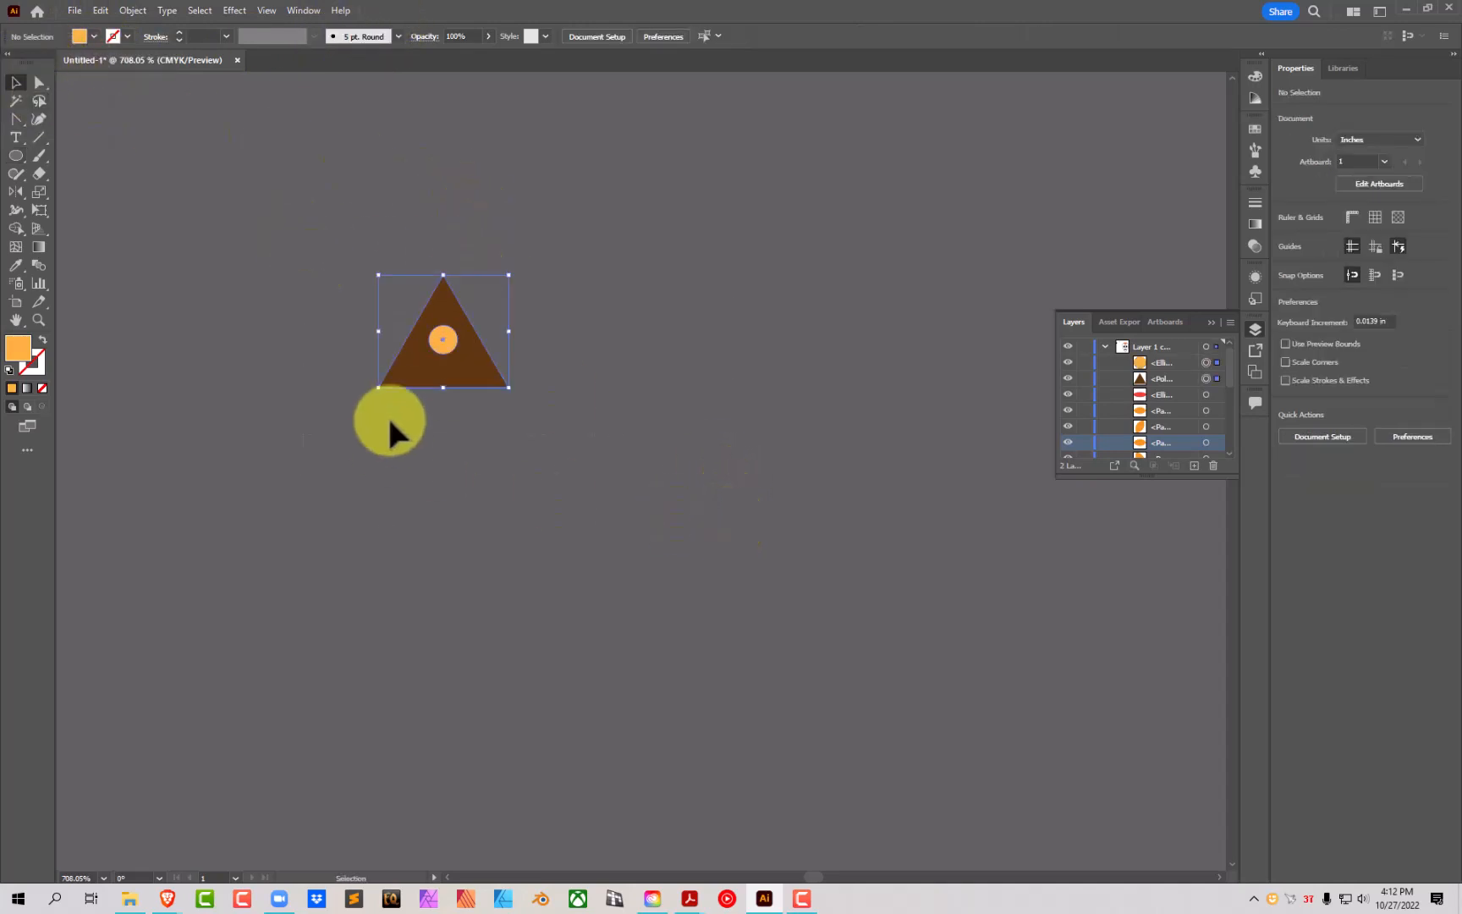
{"action": "left_click", "coordinate": [1255, 148]}
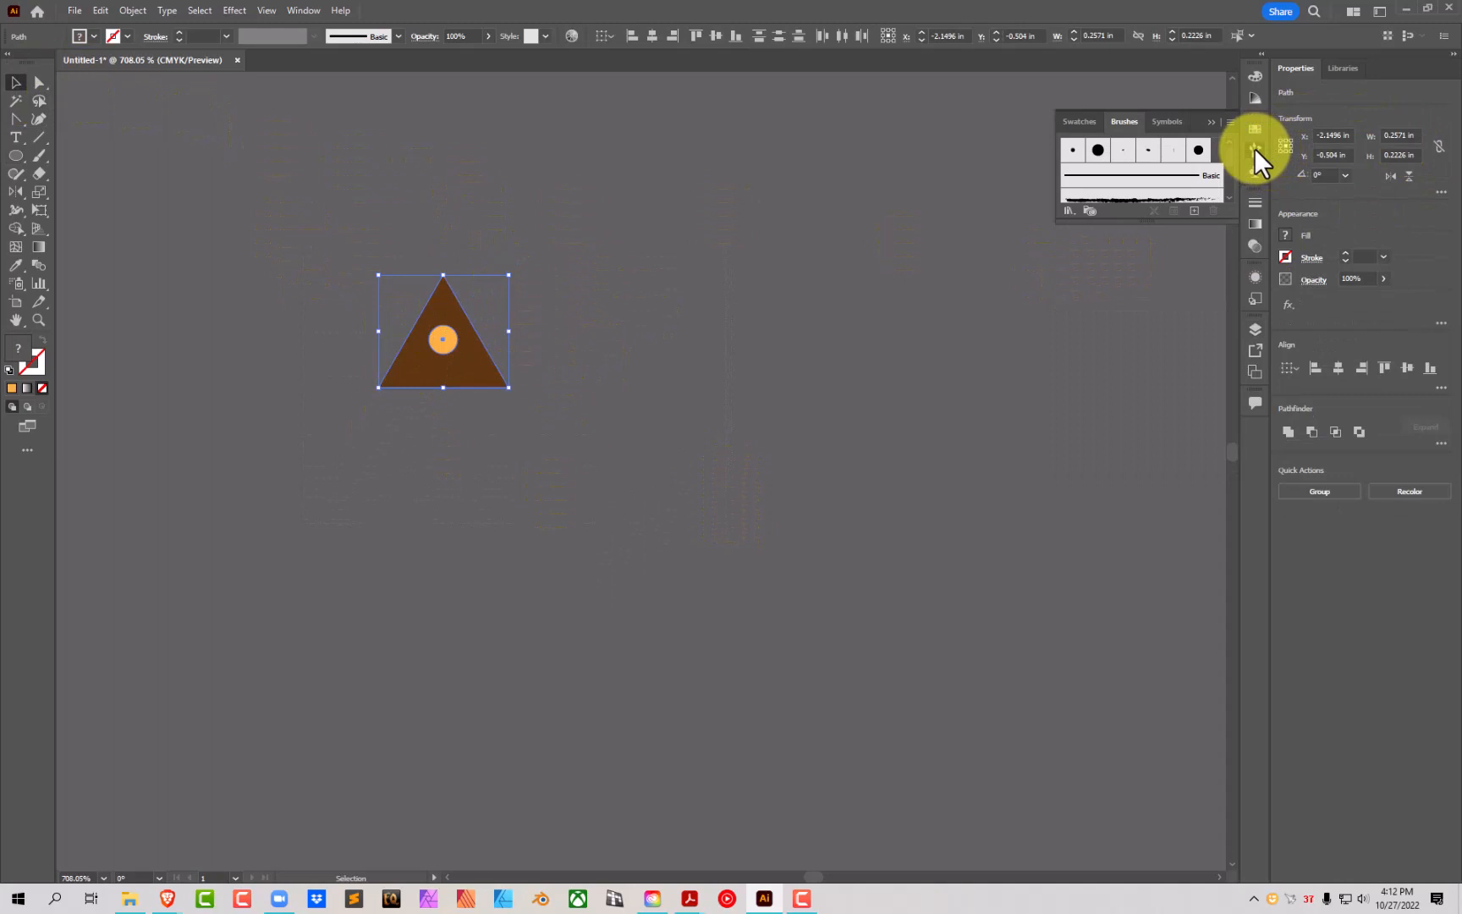
{"action": "left_click", "coordinate": [1194, 210]}
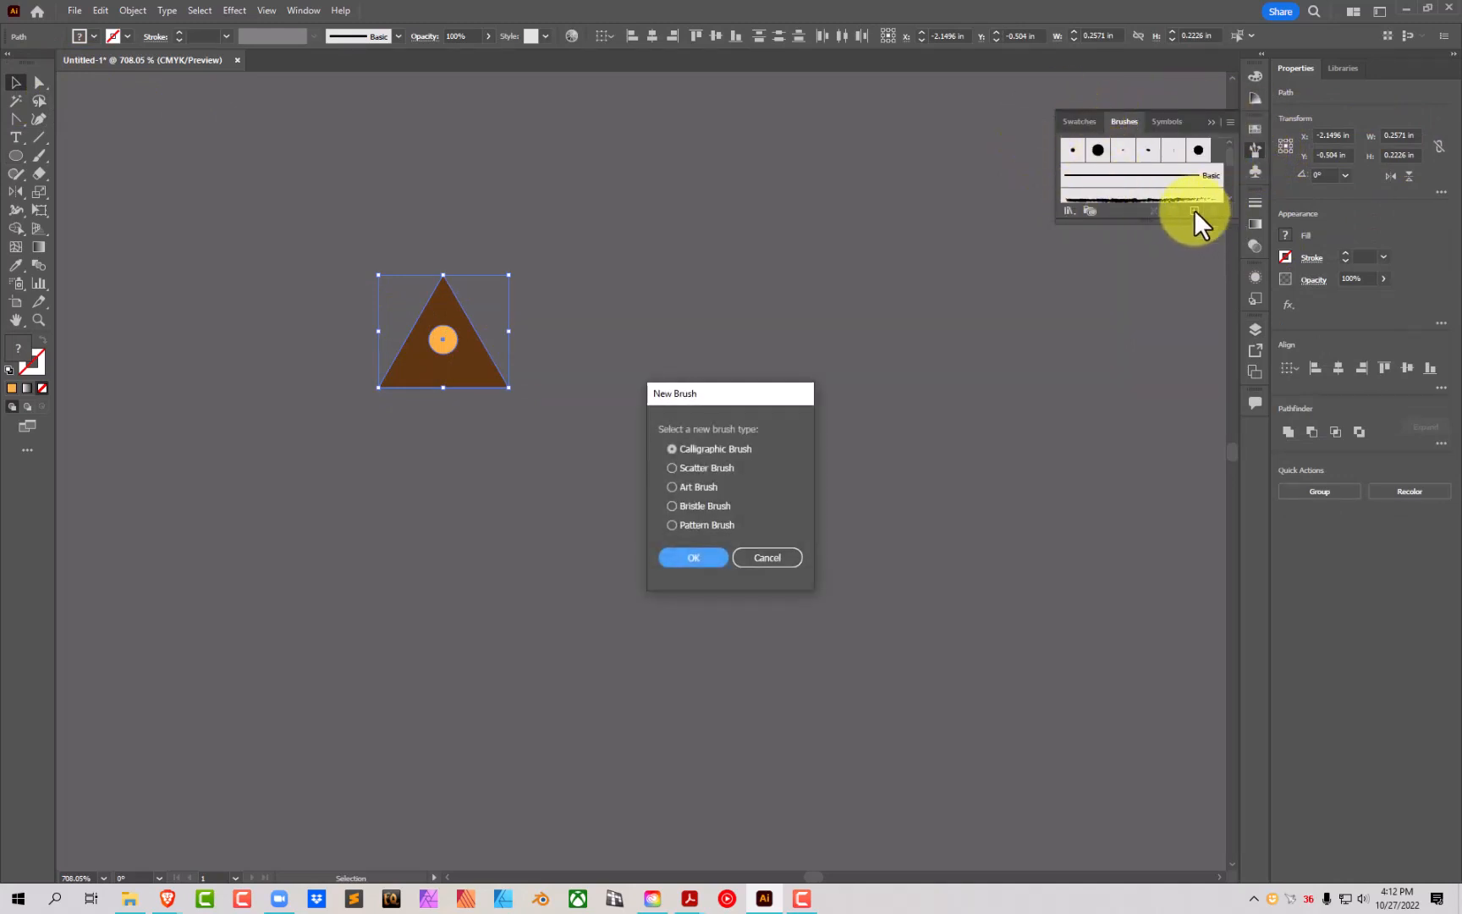
{"action": "left_click", "coordinate": [679, 525]}
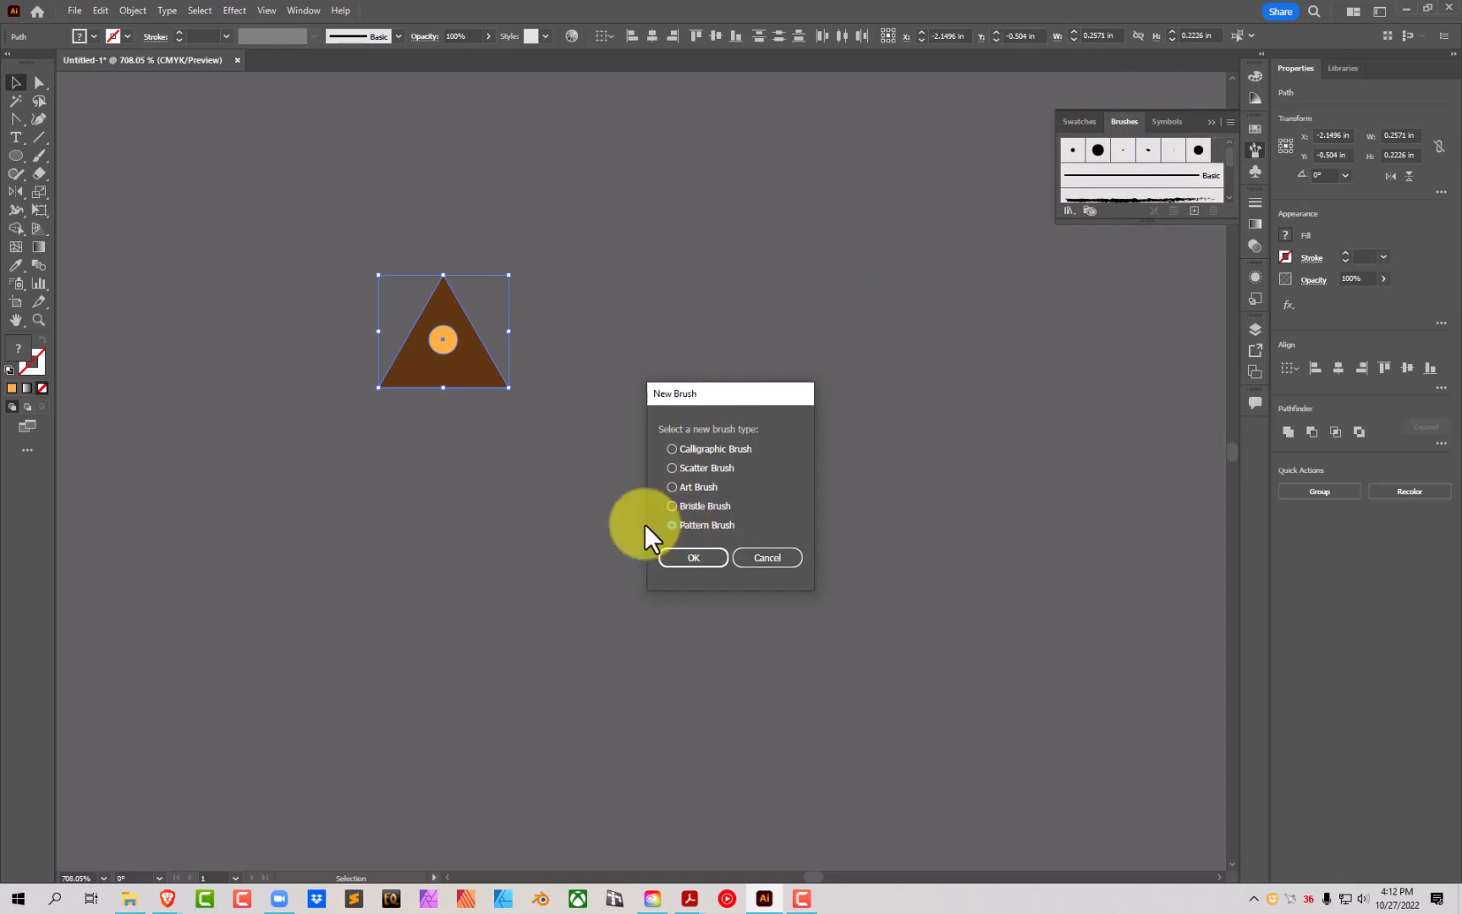
{"action": "left_click", "coordinate": [726, 559]}
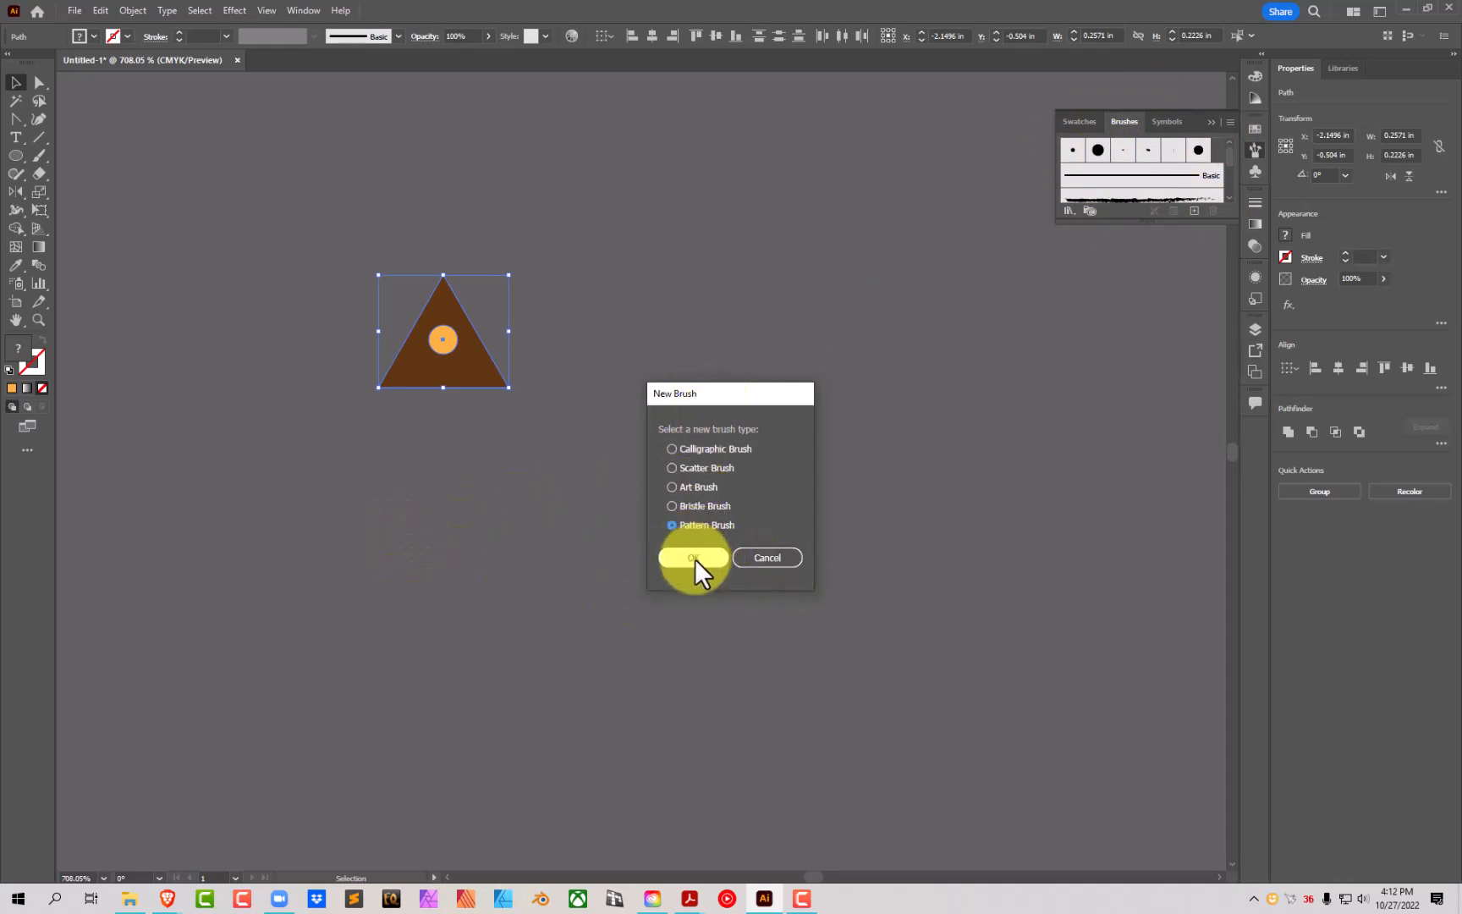
{"action": "left_click", "coordinate": [694, 558]}
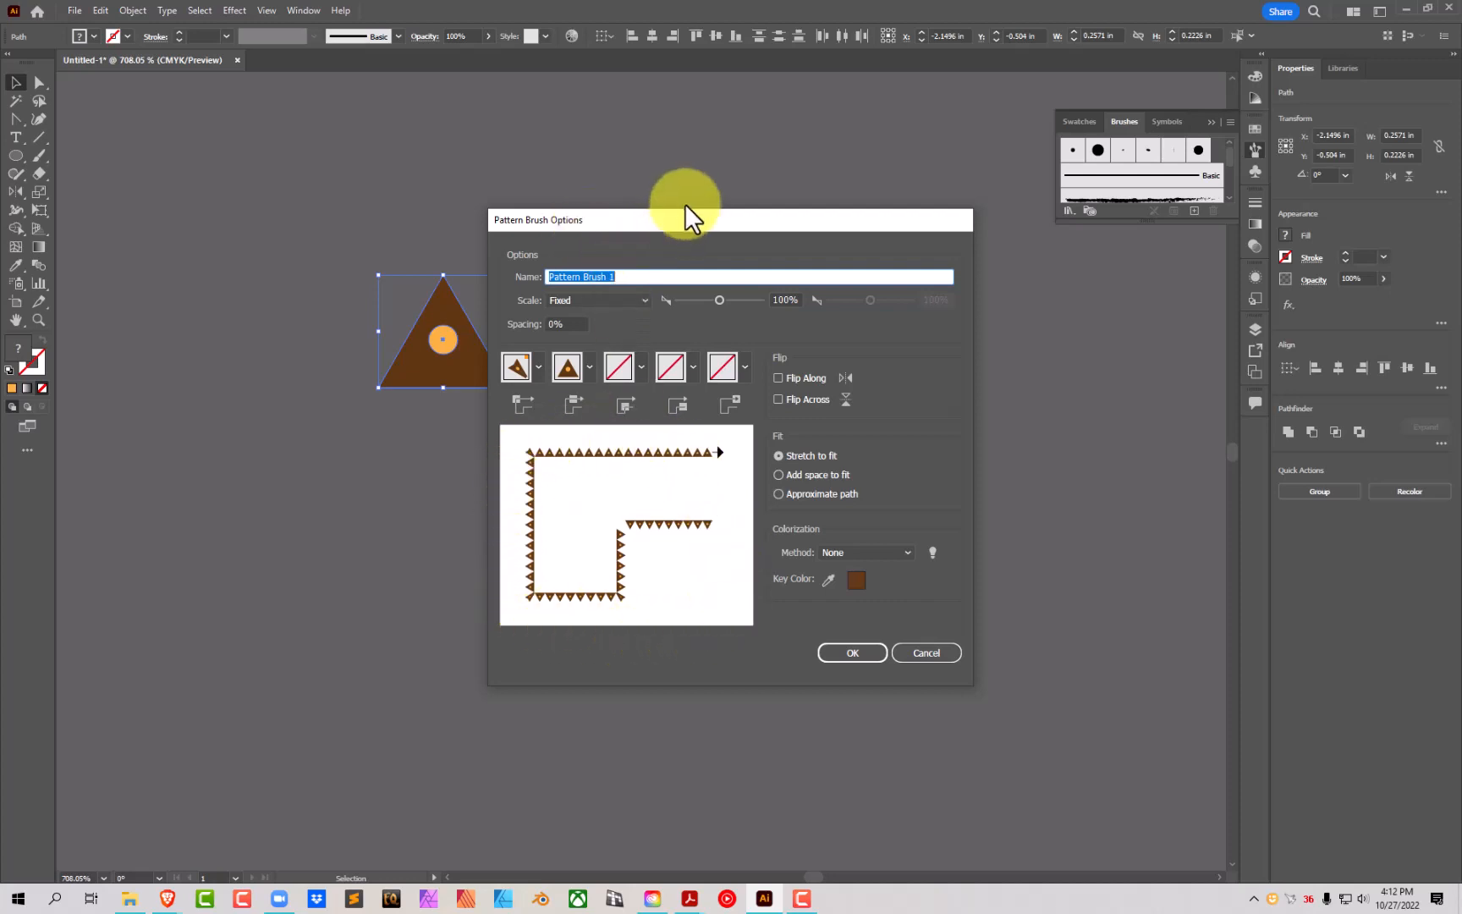
Step: Save the triangle pattern brush with fixed 100% scale, 0% spacing and the Stretch to fit option
{"action": "left_click_drag", "start_coordinate": [689, 217], "coordinate": [723, 146]}
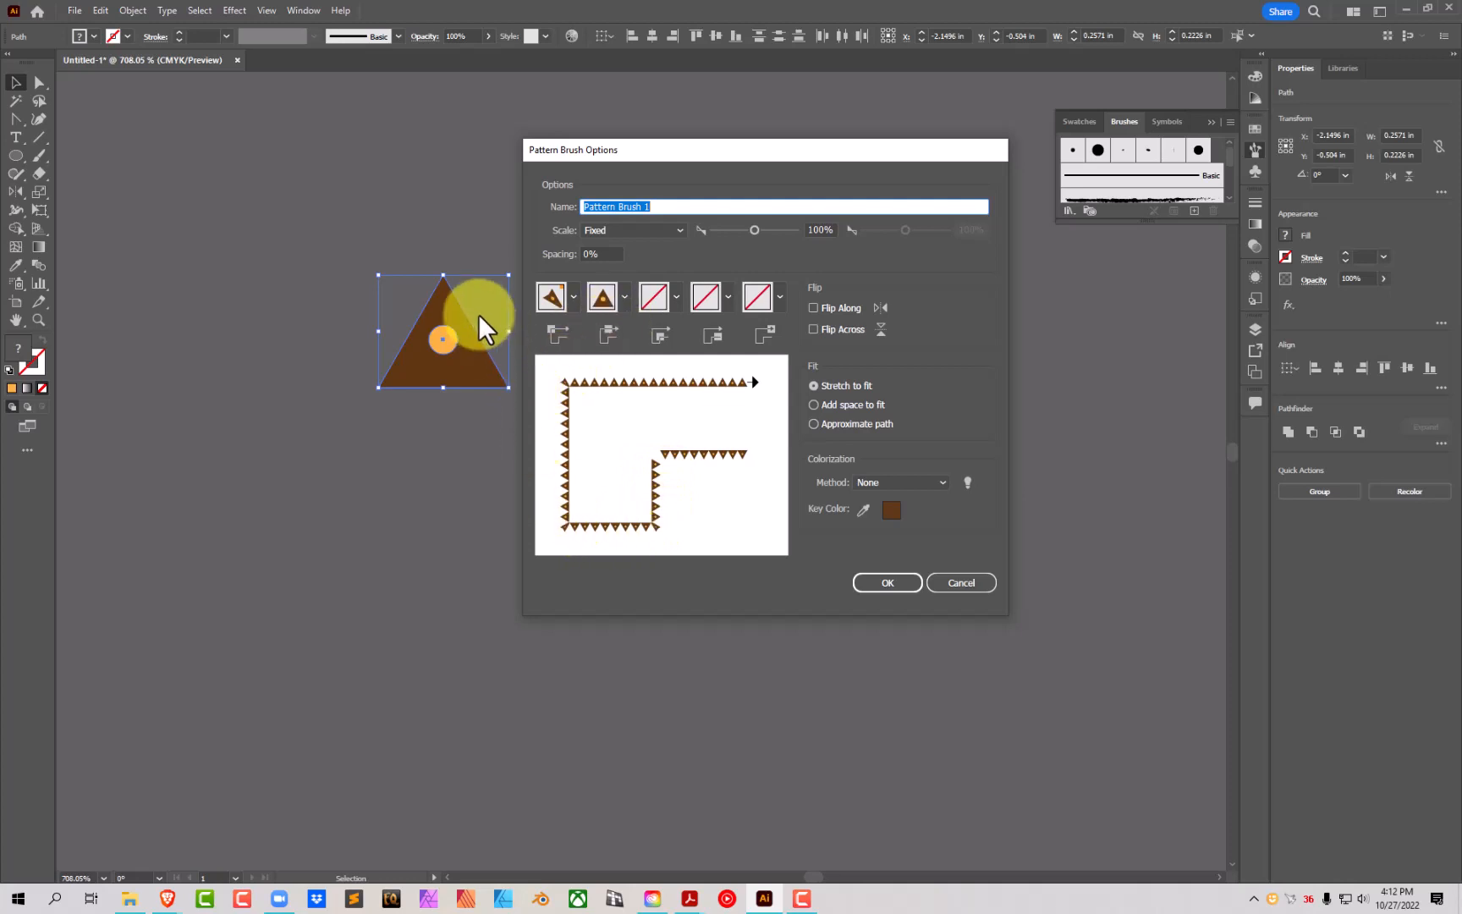
{"action": "left_click", "coordinate": [620, 253]}
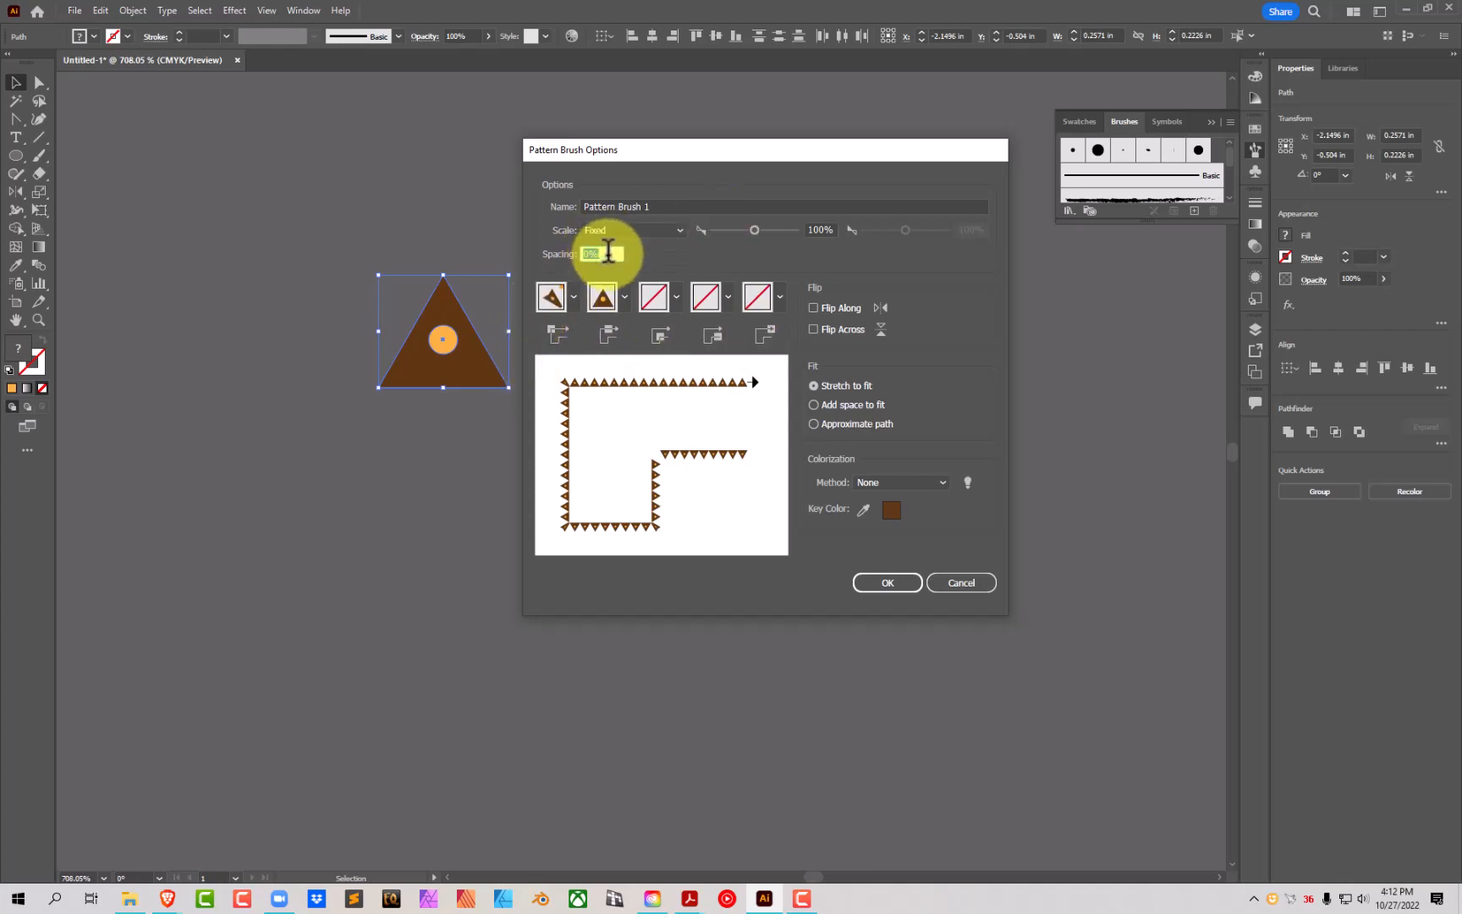
{"action": "key", "text": "Up"}
{"action": "key", "text": "Up"}
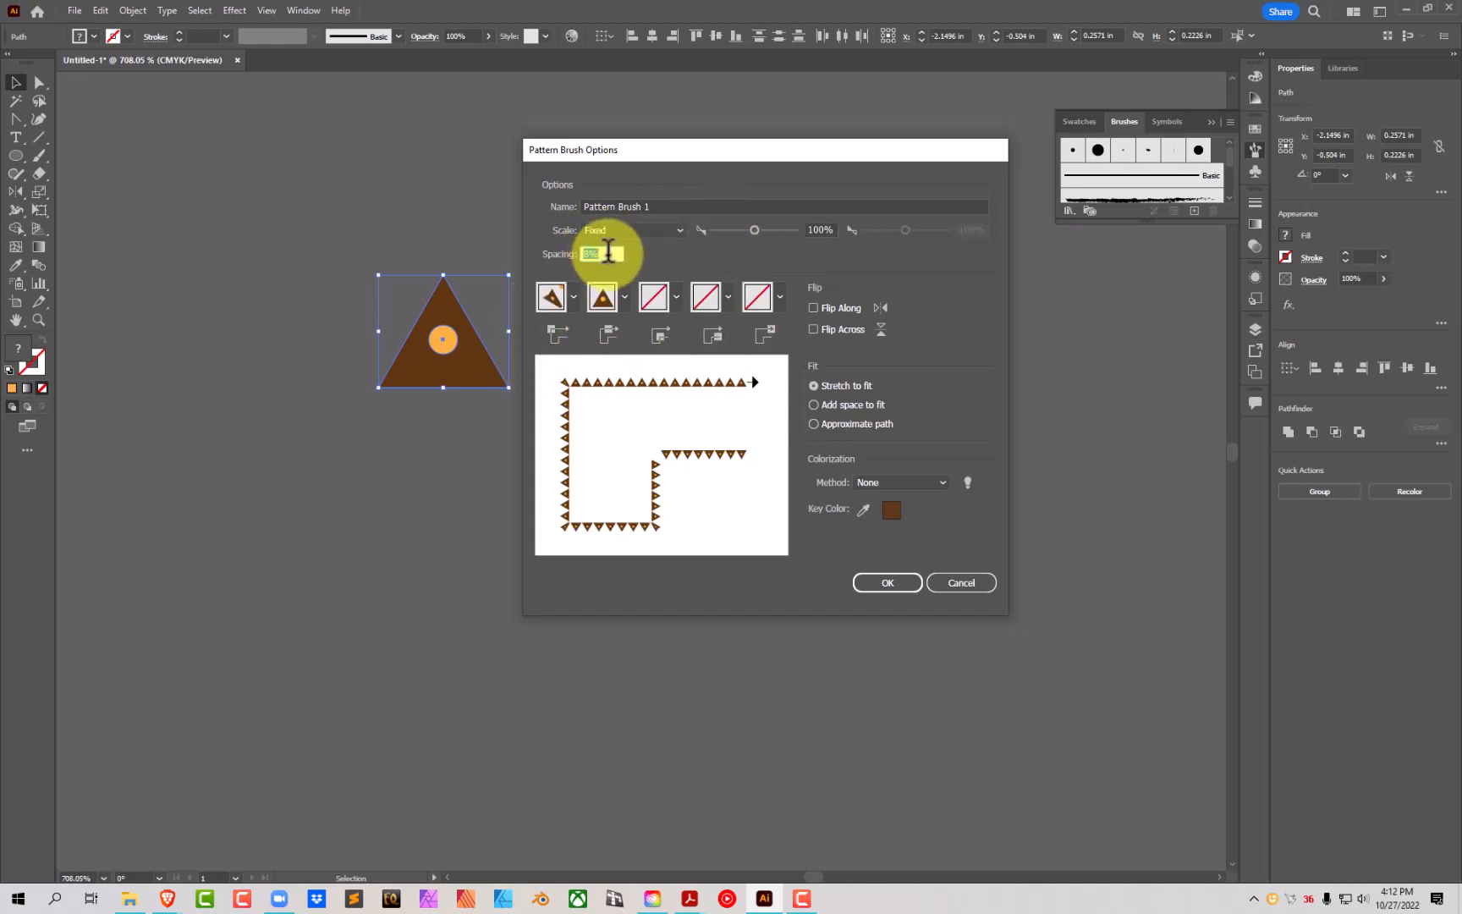
{"action": "key", "text": "Up"}
{"action": "key", "text": "Up"}
{"action": "key", "text": "Up"}
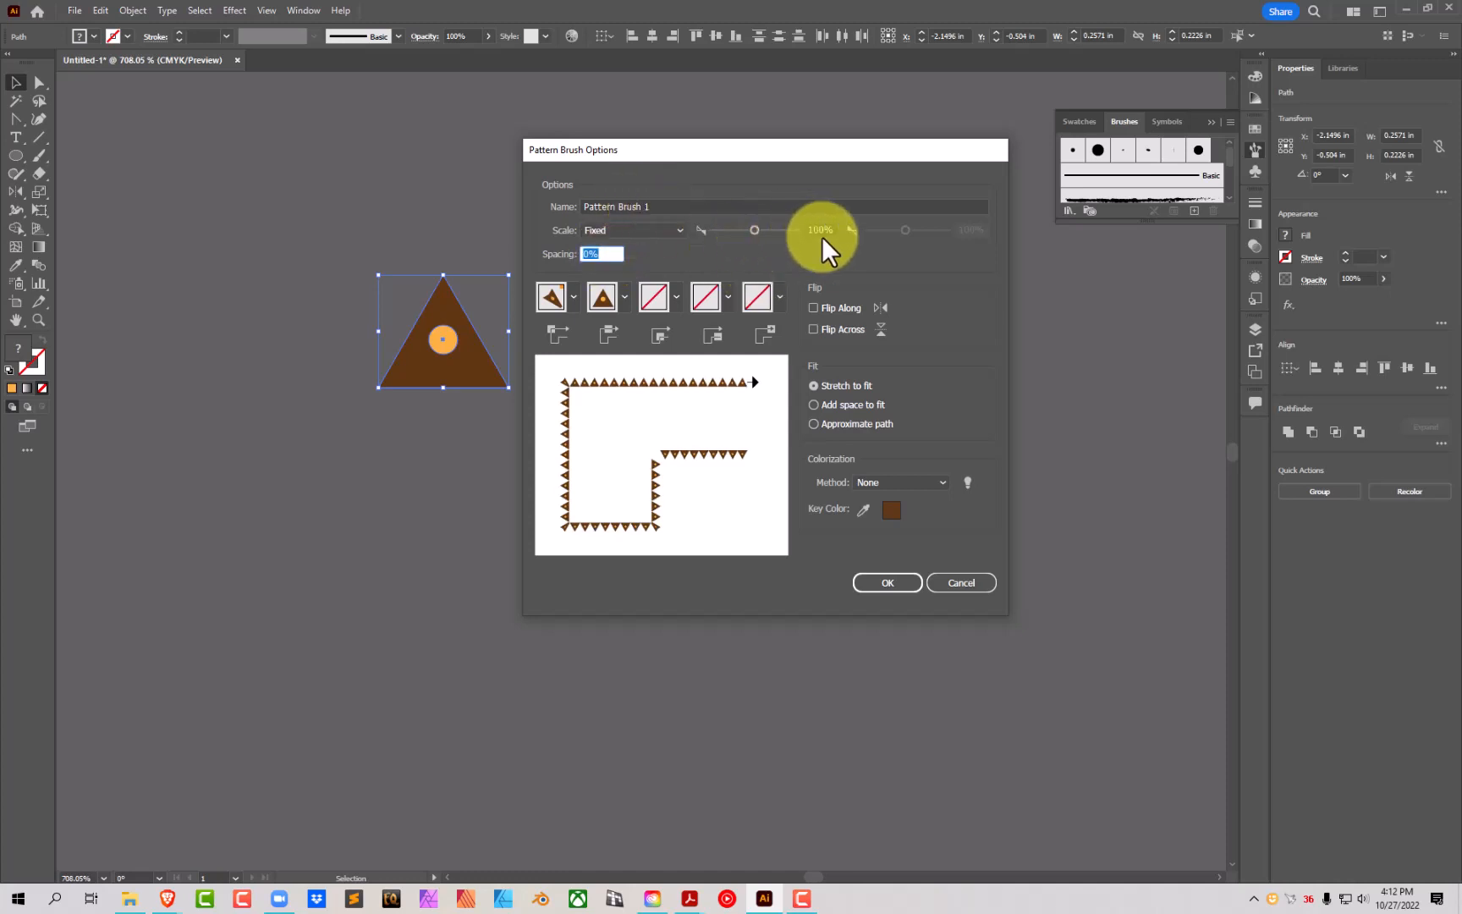
{"action": "left_click", "coordinate": [889, 584]}
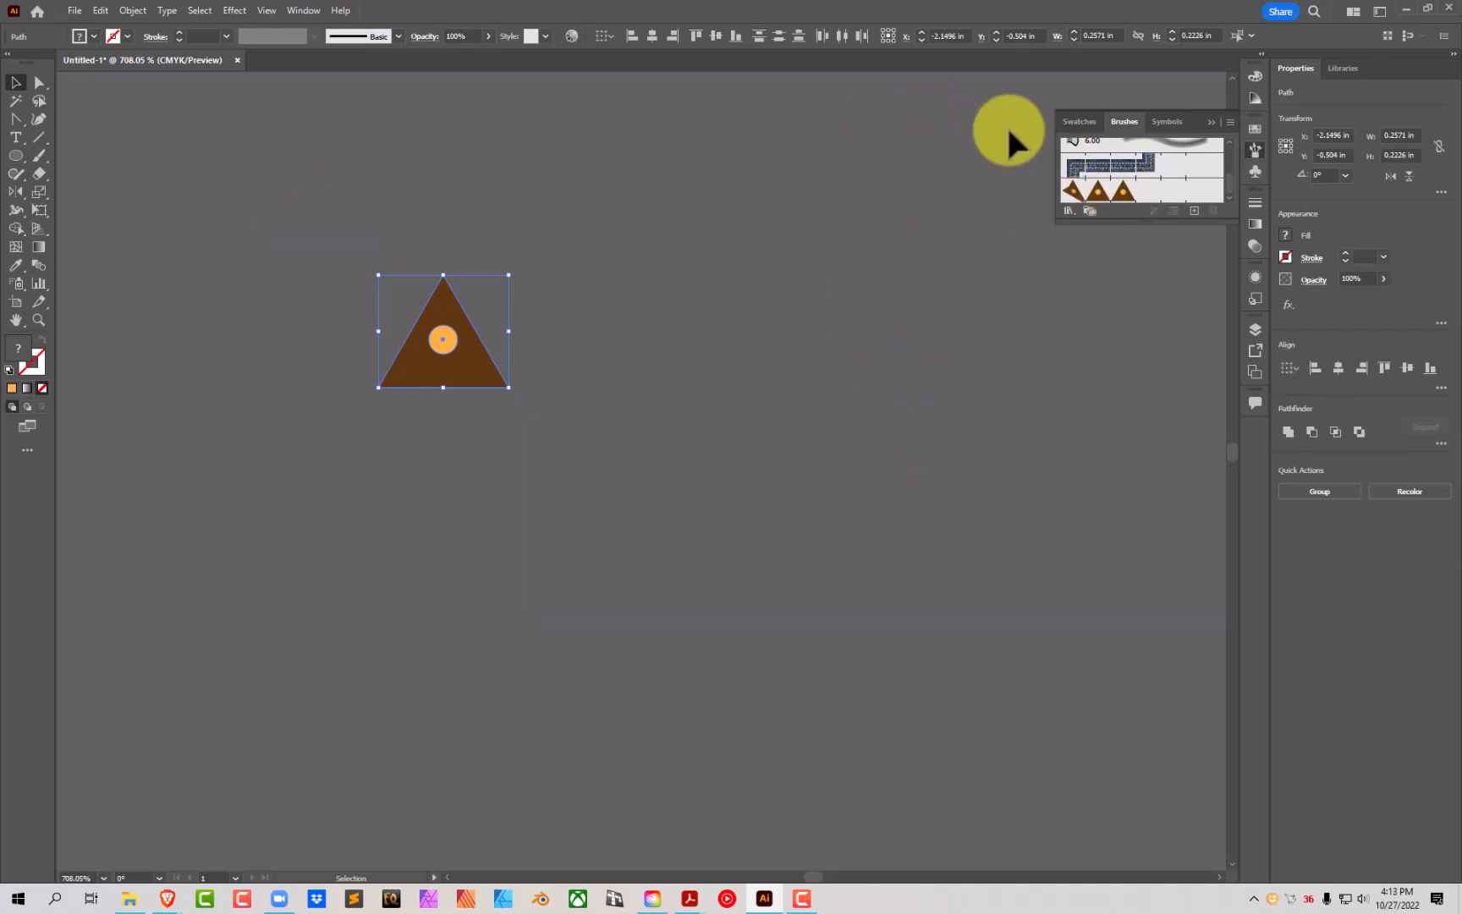
Step: Apply the triangle pattern brush to the outline of the red ellipse in the flower
{"action": "key", "text": "ctrl+0"}
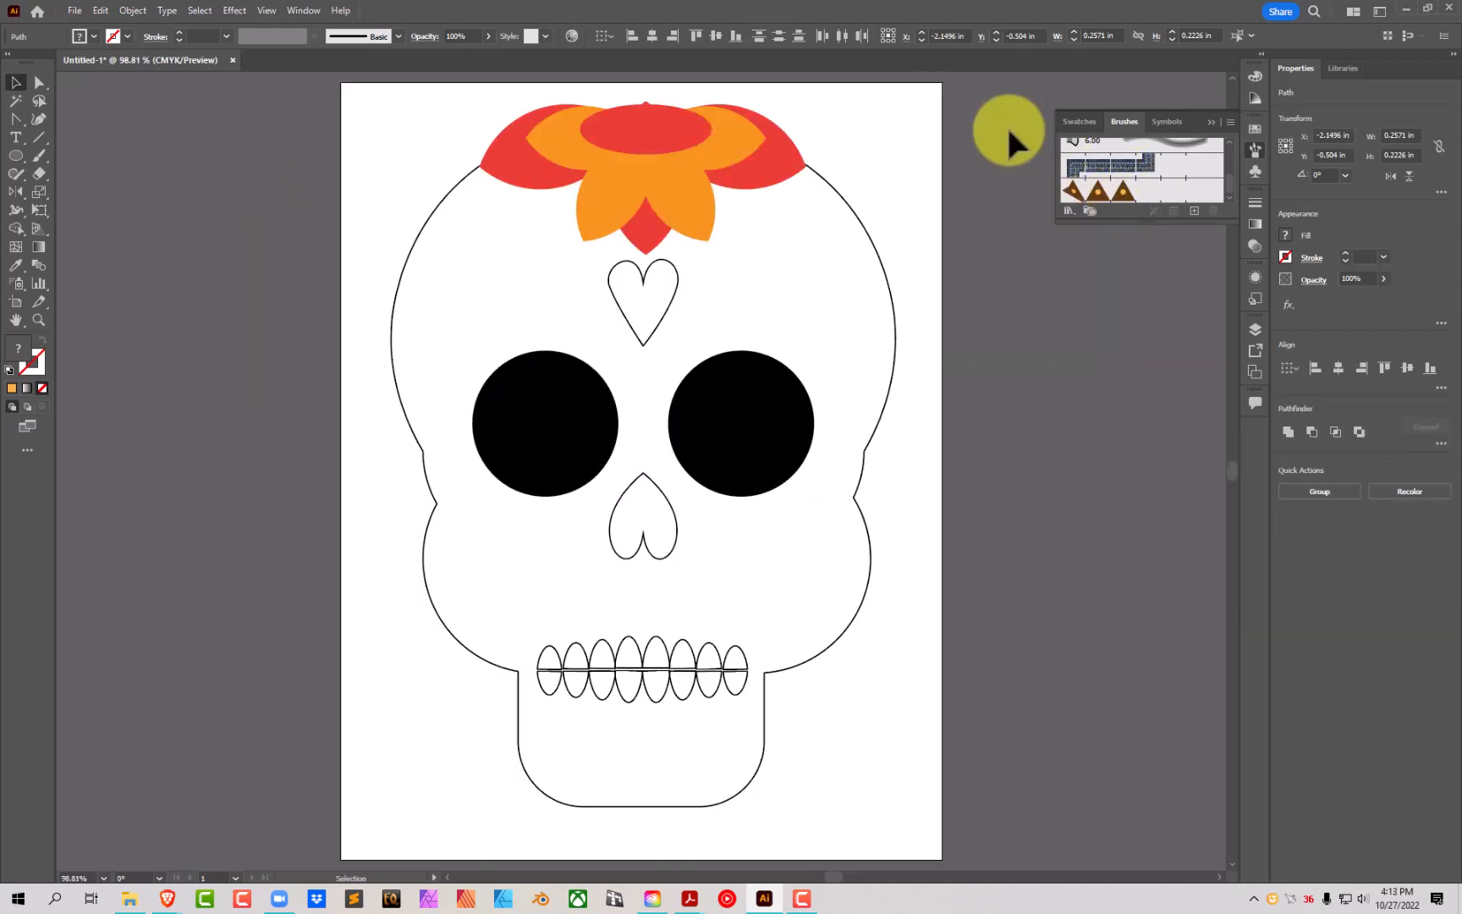
{"action": "left_click", "coordinate": [692, 127]}
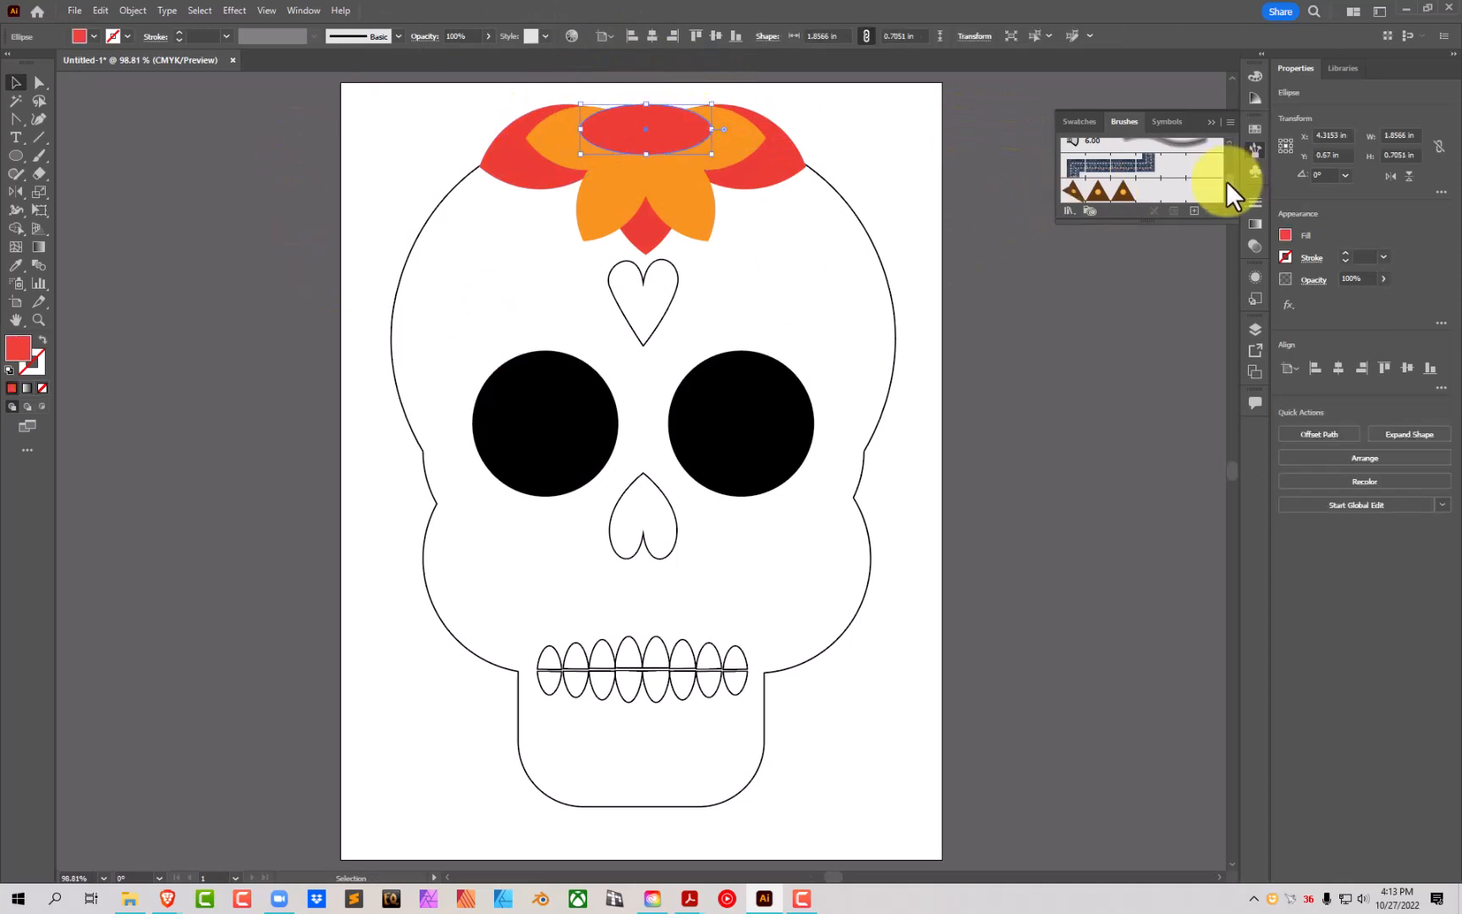
{"action": "left_click", "coordinate": [1127, 192]}
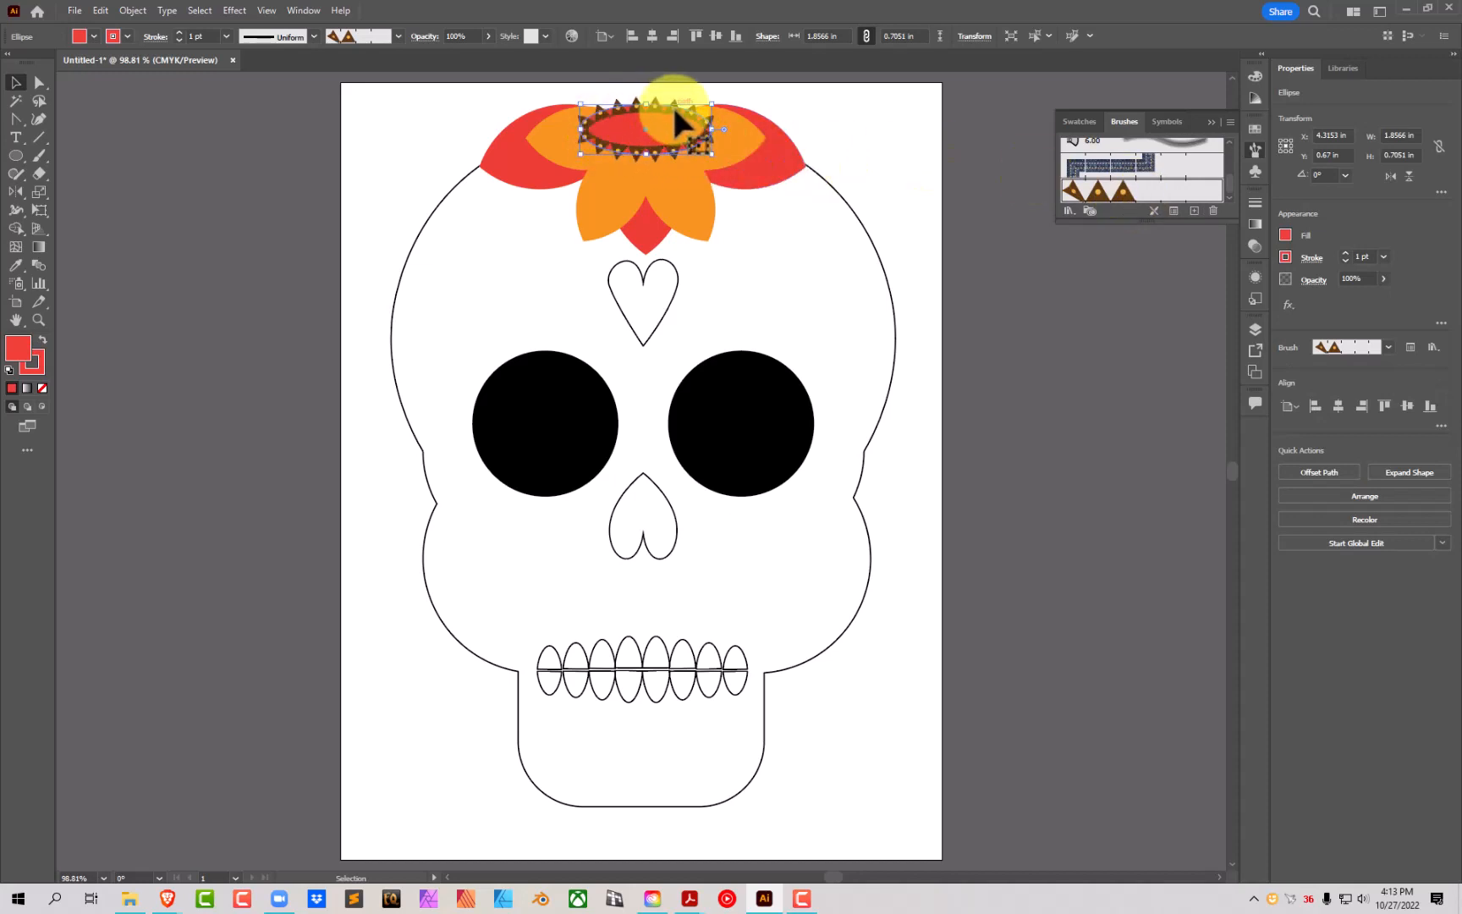
{"action": "left_click", "coordinate": [1010, 286]}
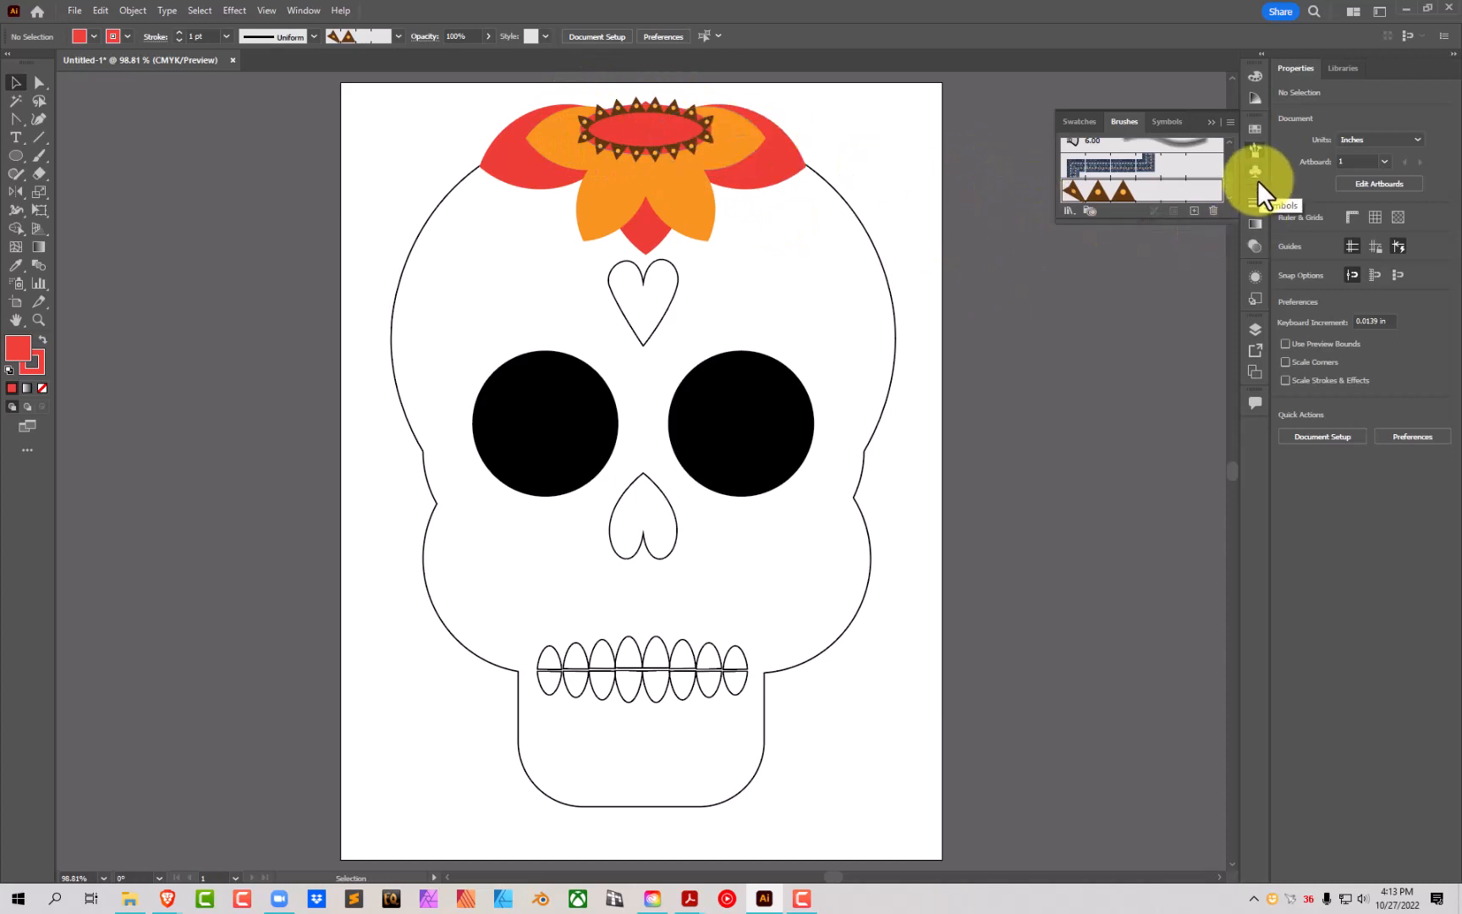
Step: Try placing the red ellipse's fill above its patterned stroke, and restore the stroke to the front
{"action": "left_click", "coordinate": [1254, 275]}
{"action": "left_click", "coordinate": [683, 137]}
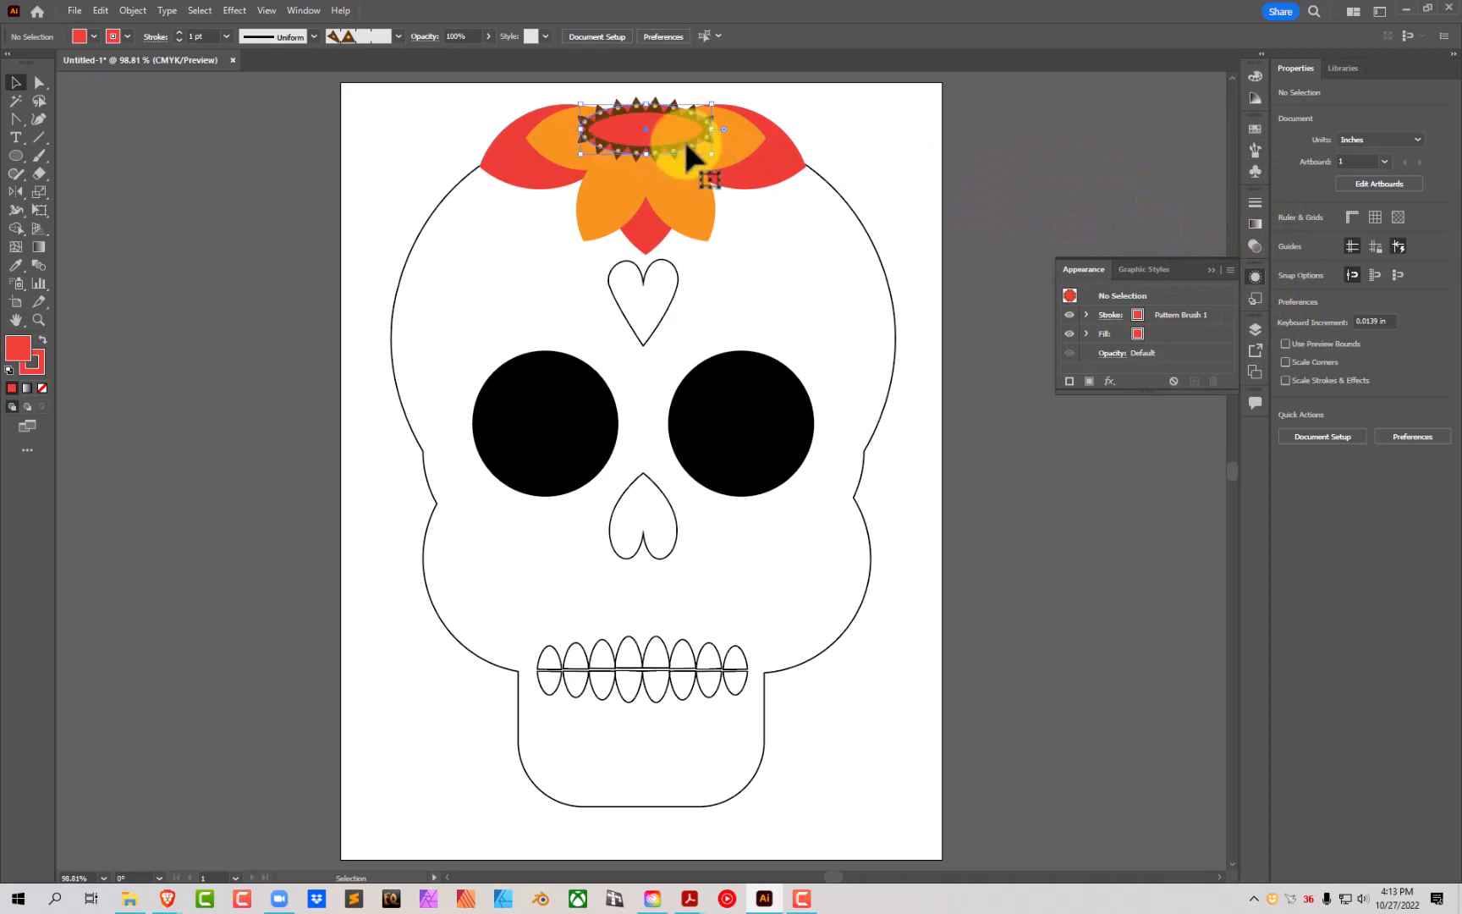
{"action": "left_click_drag", "start_coordinate": [1144, 392], "coordinate": [1162, 507]}
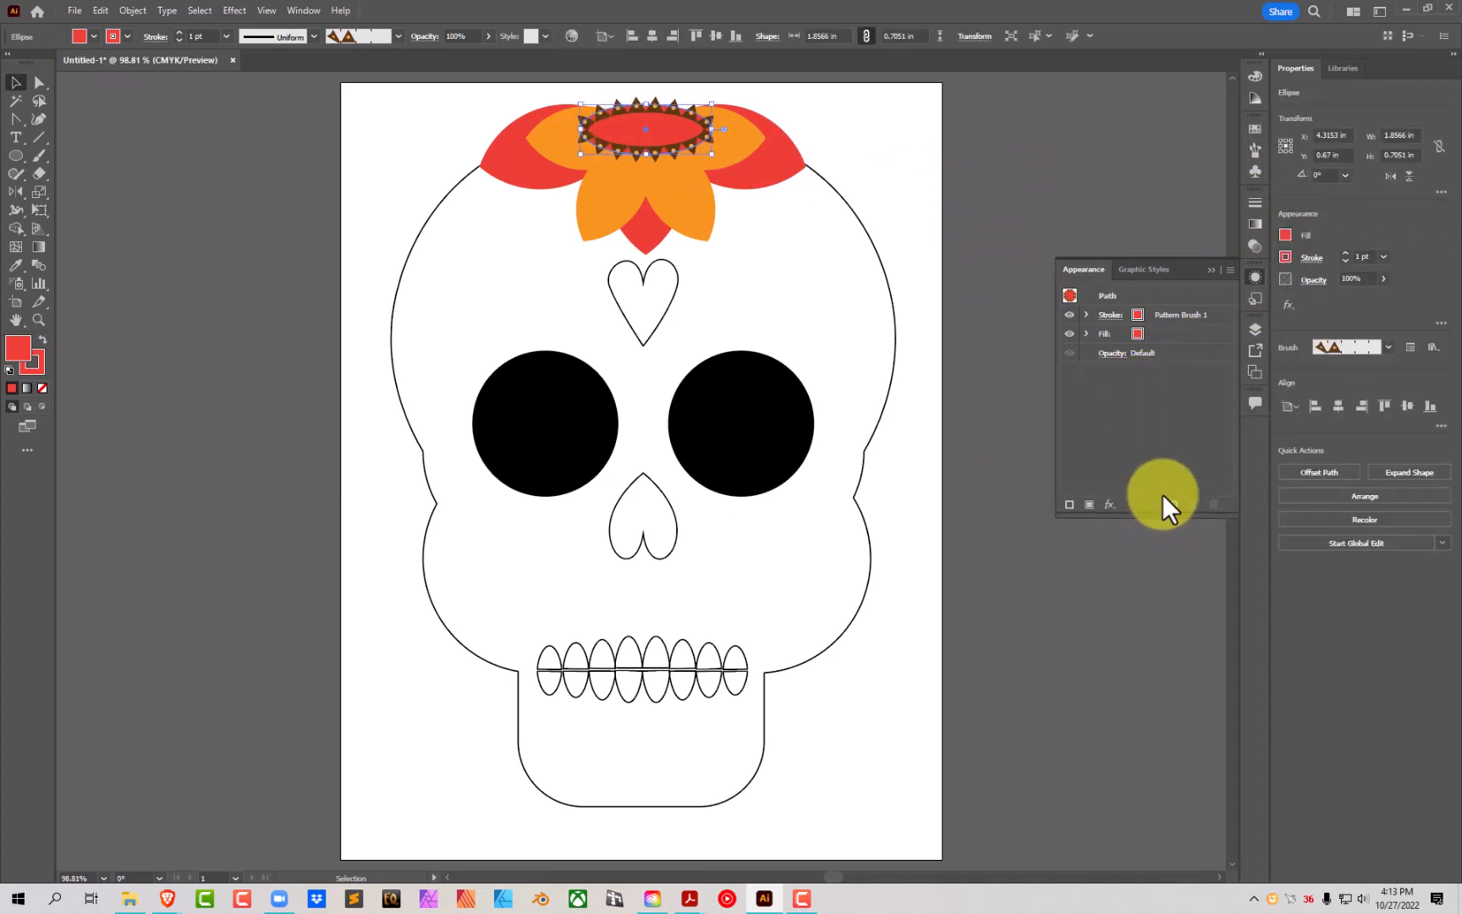
{"action": "left_click", "coordinate": [1158, 325]}
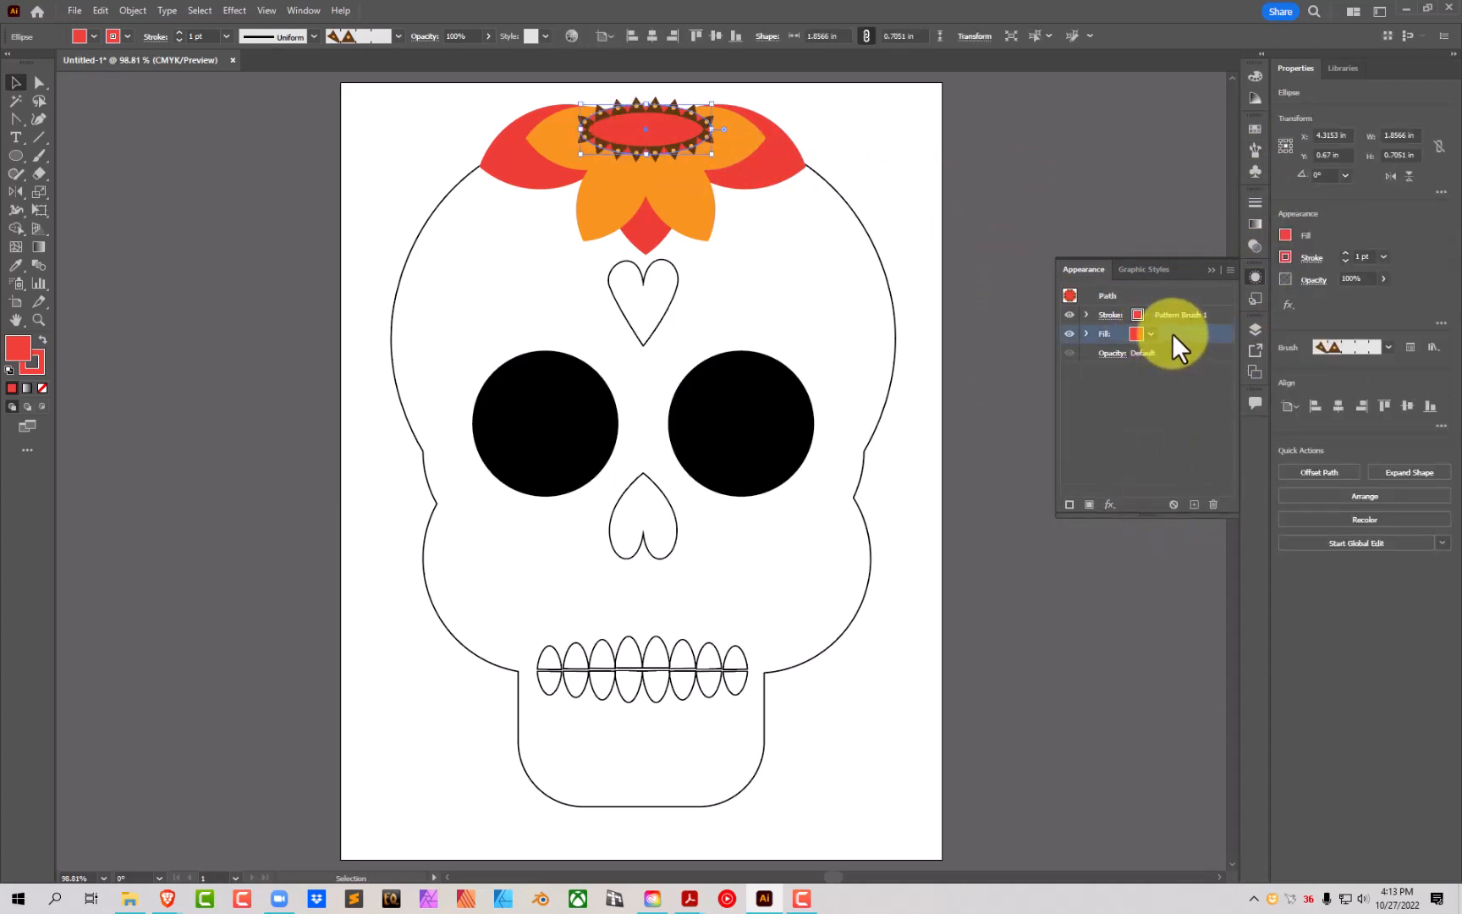
{"action": "left_click_drag", "start_coordinate": [1166, 332], "coordinate": [1168, 311]}
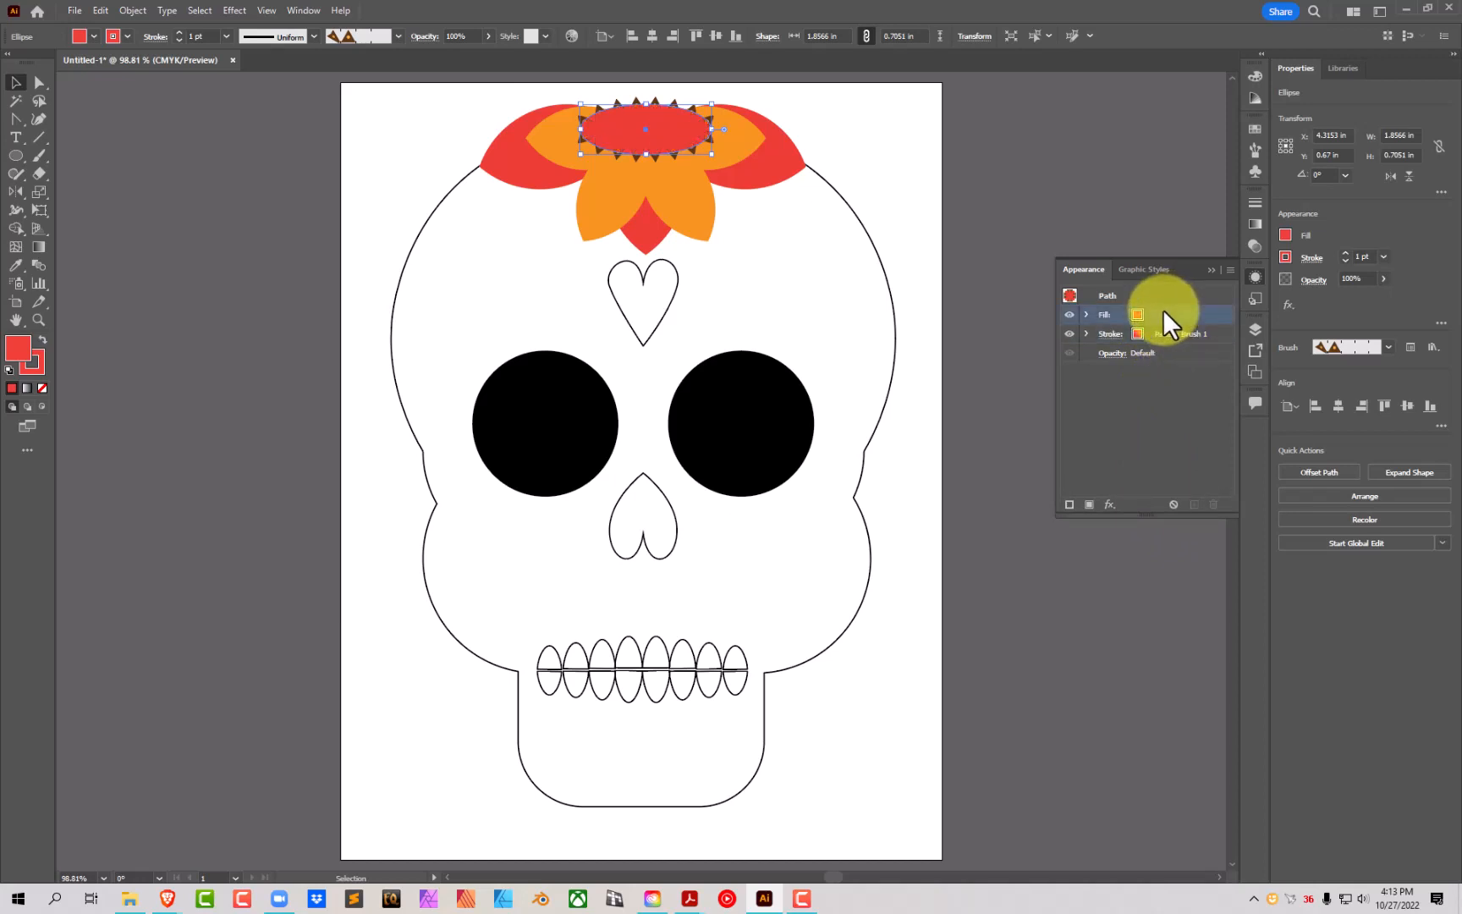
{"action": "mouse_move", "coordinate": [1163, 308]}
{"action": "left_mouse_down"}
{"action": "mouse_move", "coordinate": [1160, 339]}
{"action": "mouse_move", "coordinate": [1125, 327]}
{"action": "left_mouse_up"}
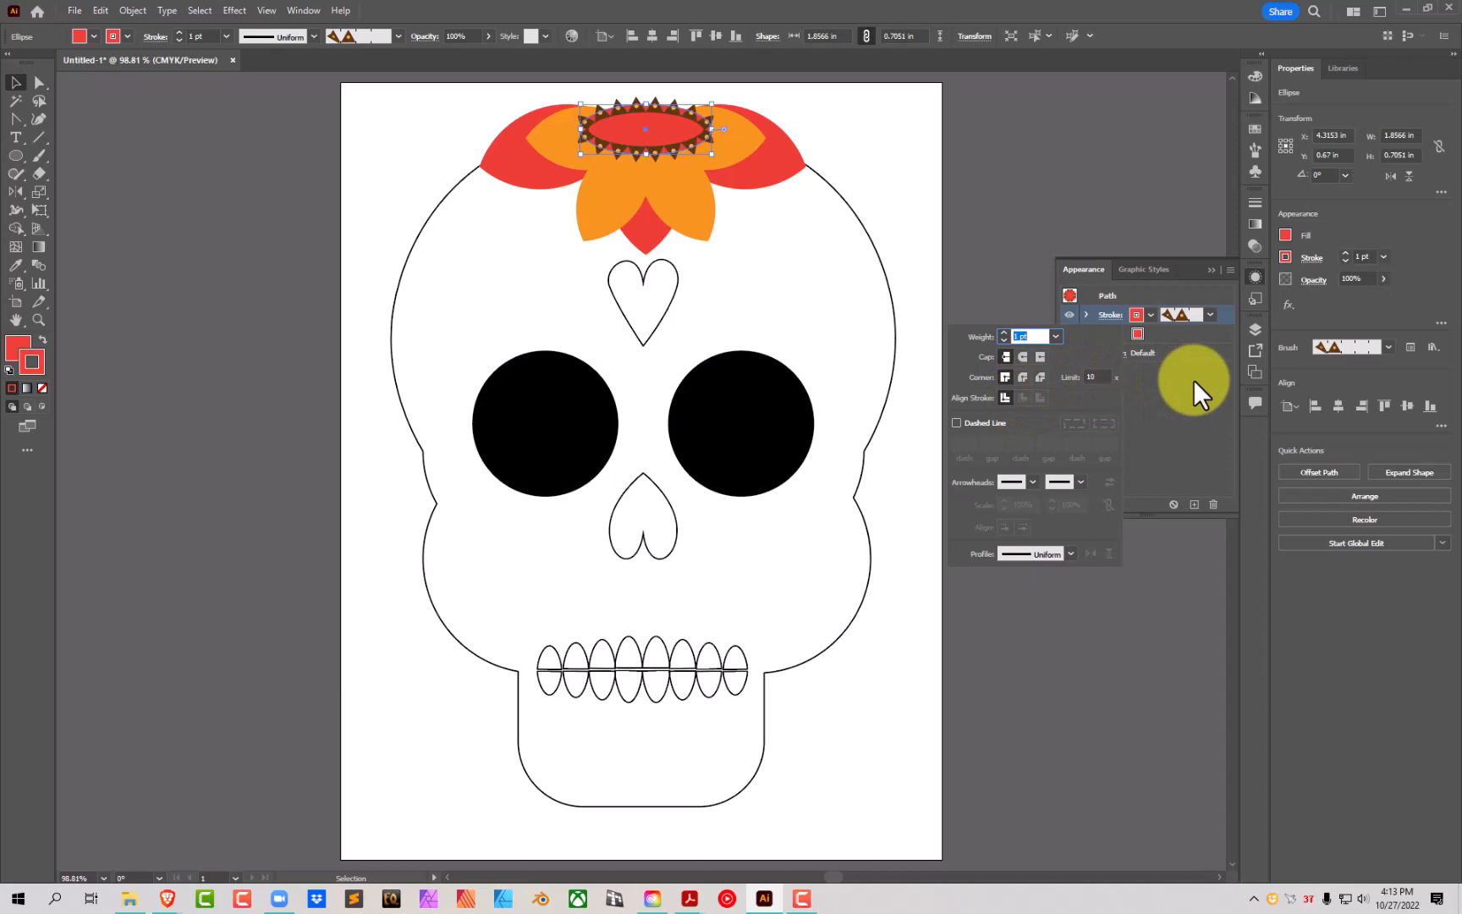
{"action": "left_click", "coordinate": [1255, 279]}
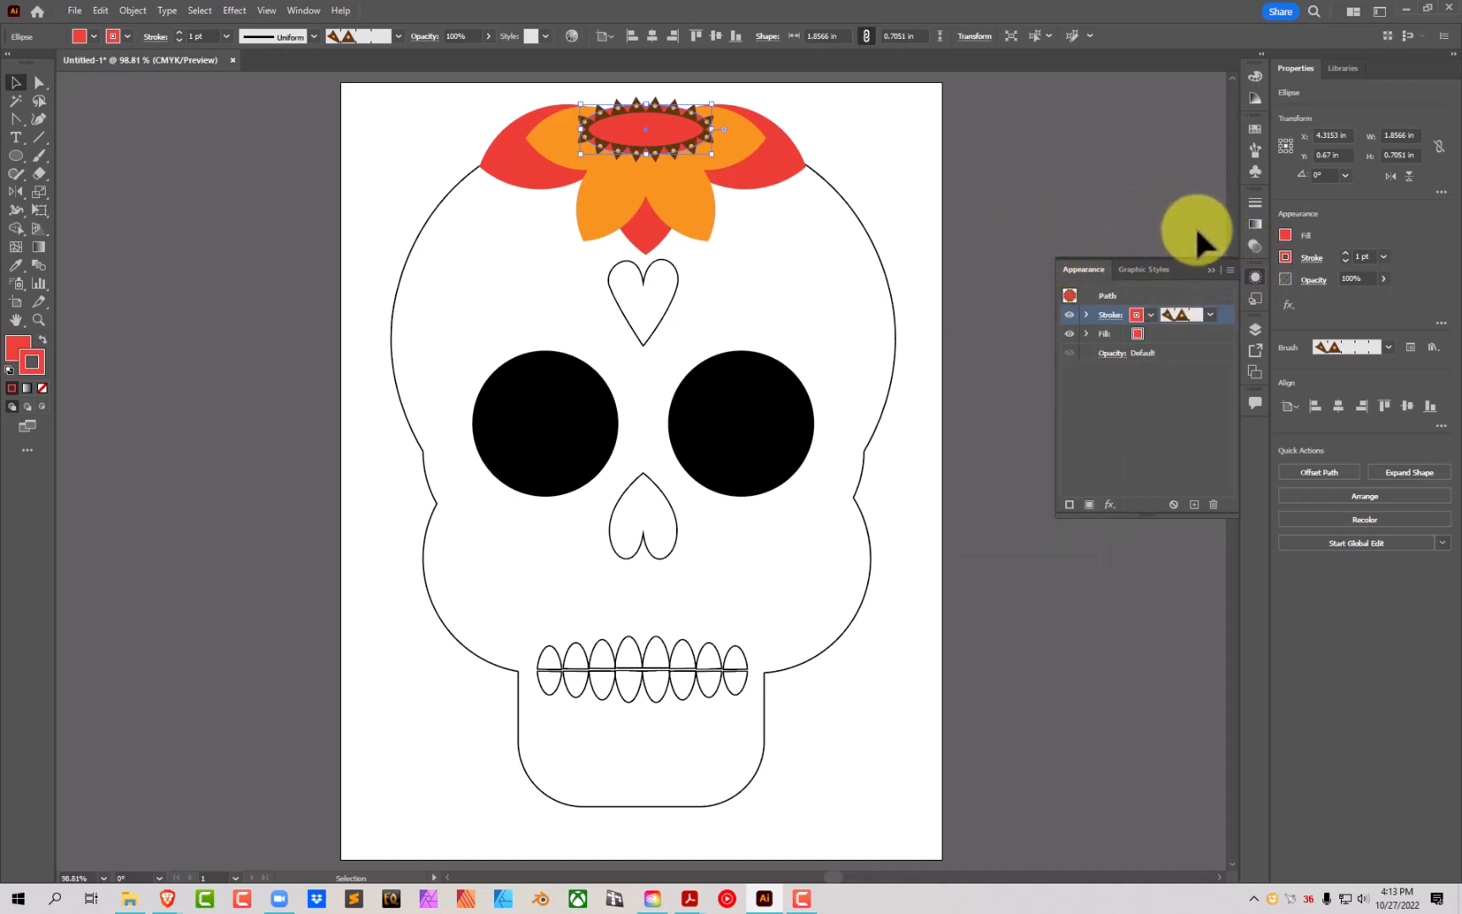
{"action": "left_click", "coordinate": [1256, 254]}
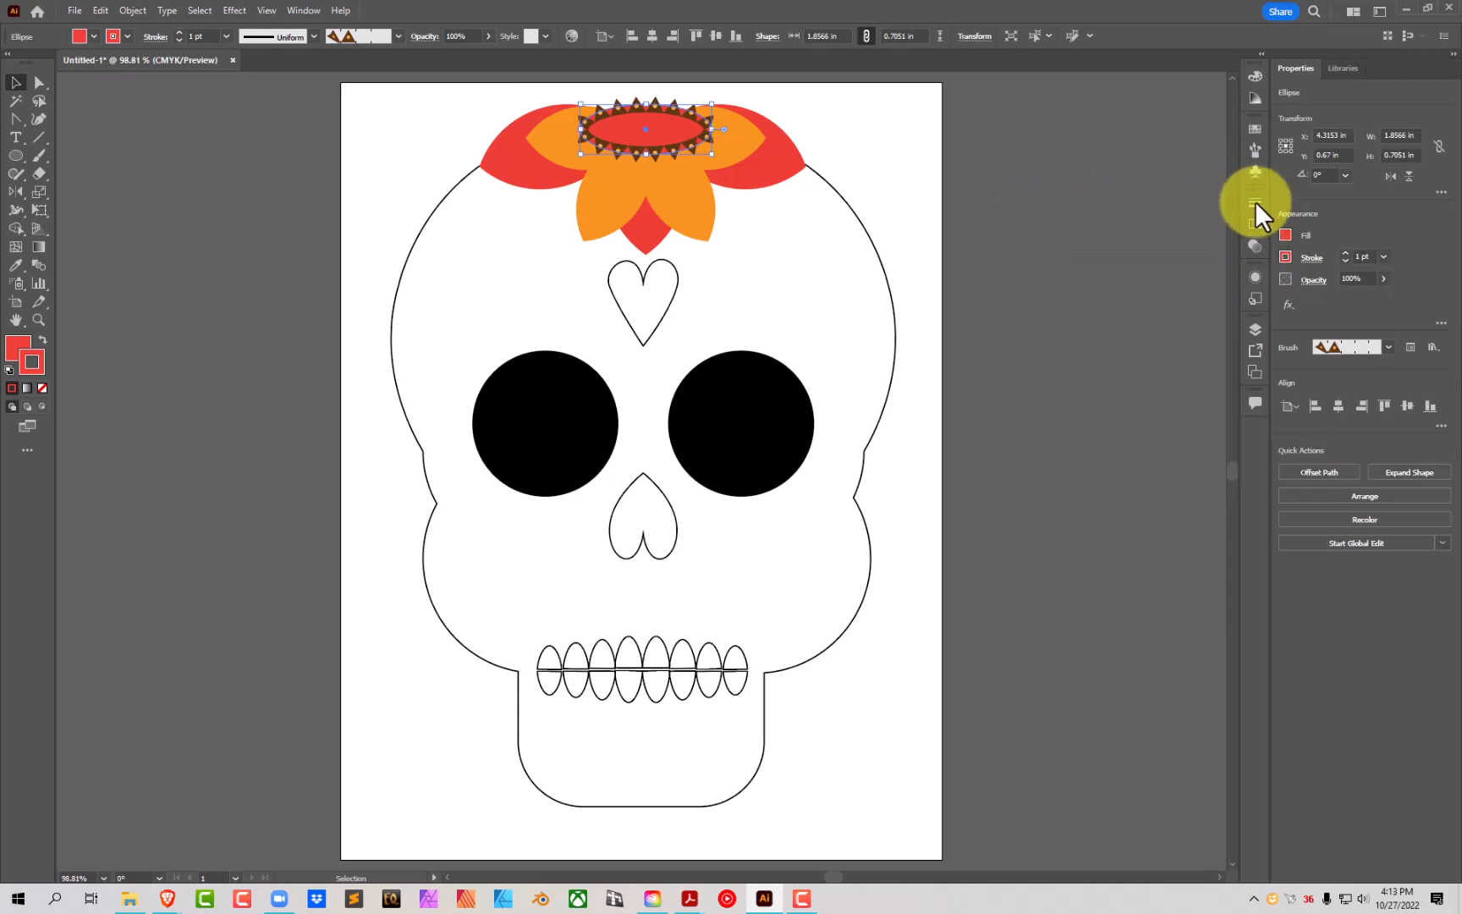
{"action": "left_click", "coordinate": [1255, 204]}
{"action": "left_click", "coordinate": [1261, 203]}
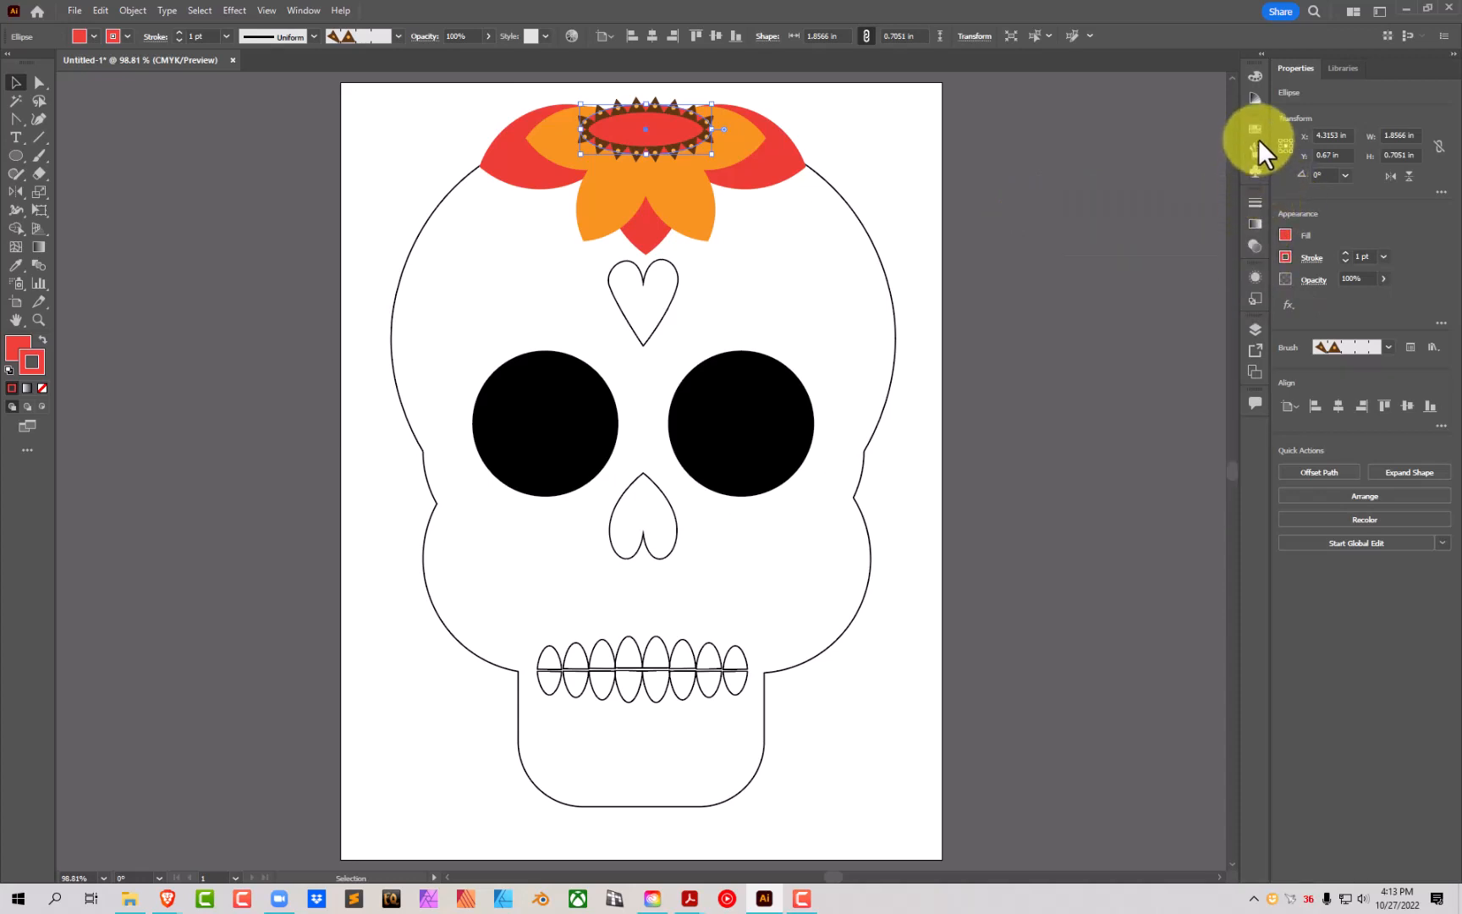
Step: Try the Approximate path fit for the triangle pattern brush and return it to Stretch to fit
{"action": "left_click", "coordinate": [1256, 146]}
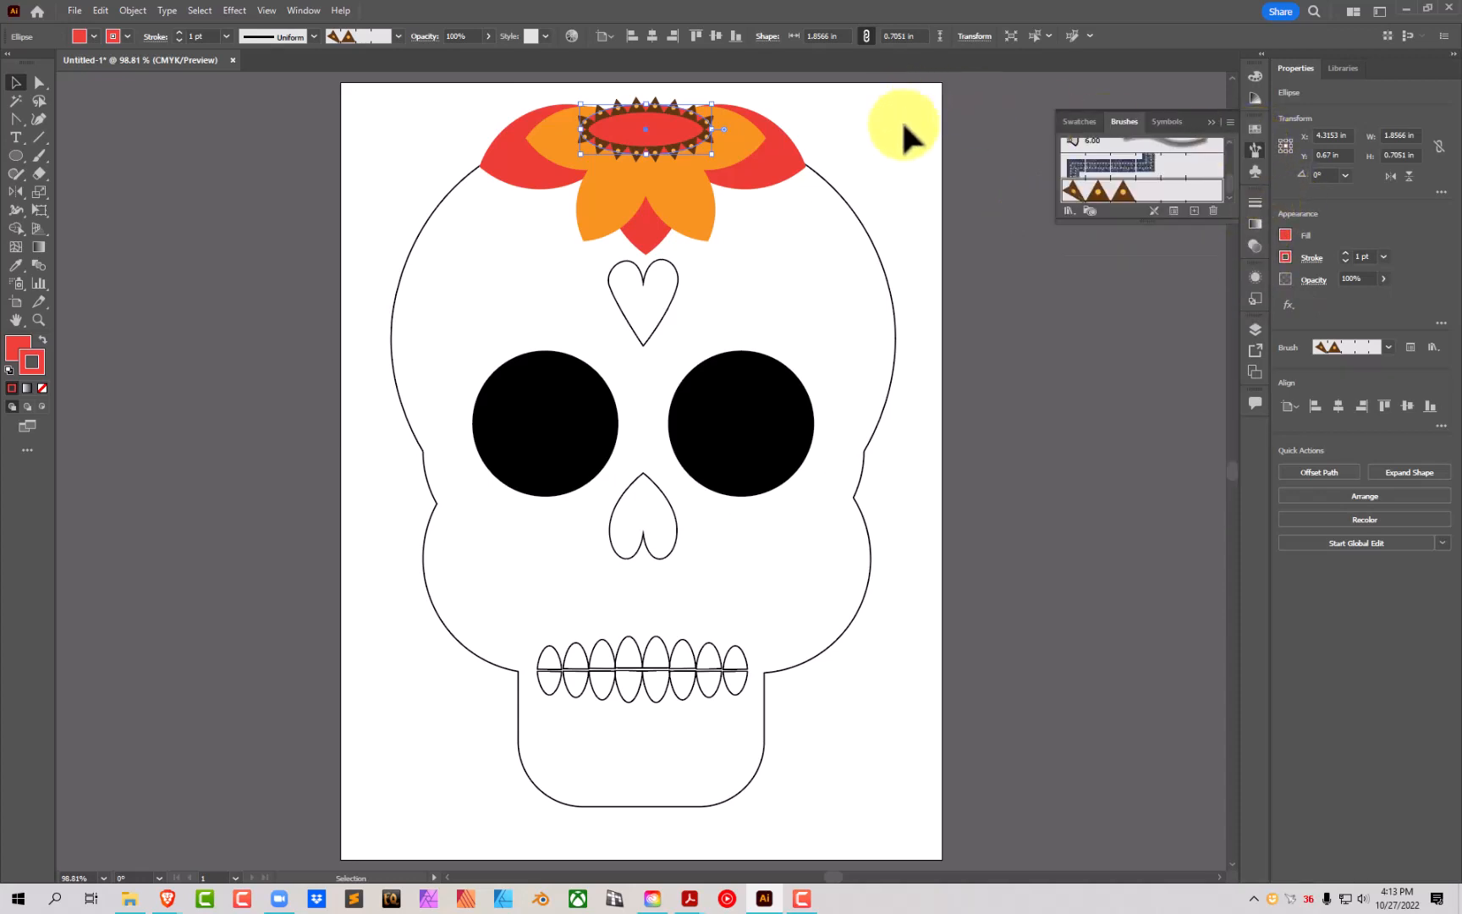
{"action": "double_click", "coordinate": [1147, 193]}
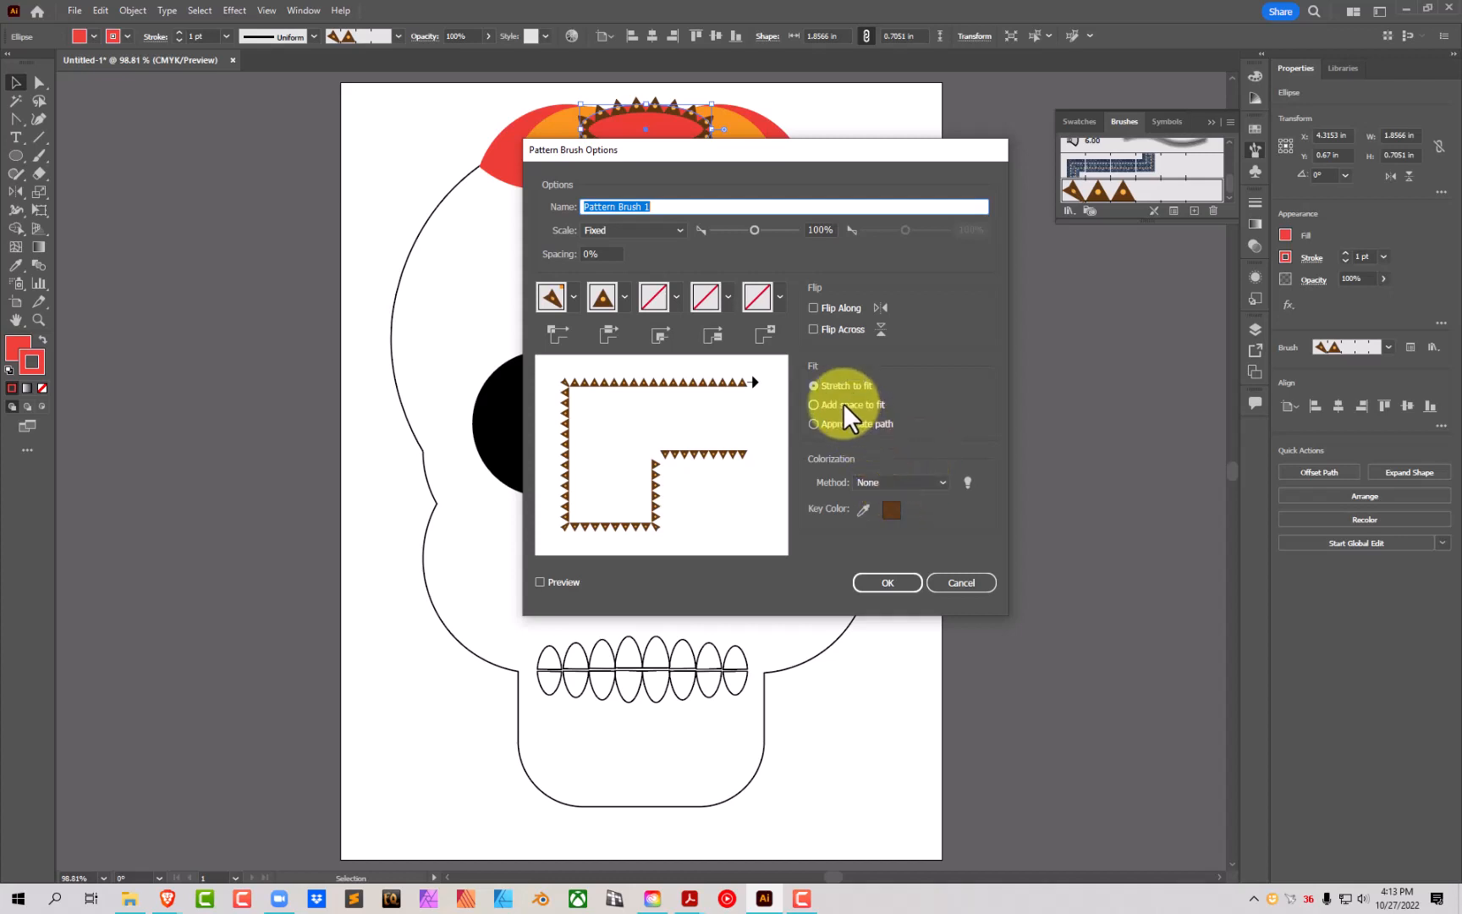
{"action": "left_click", "coordinate": [830, 423]}
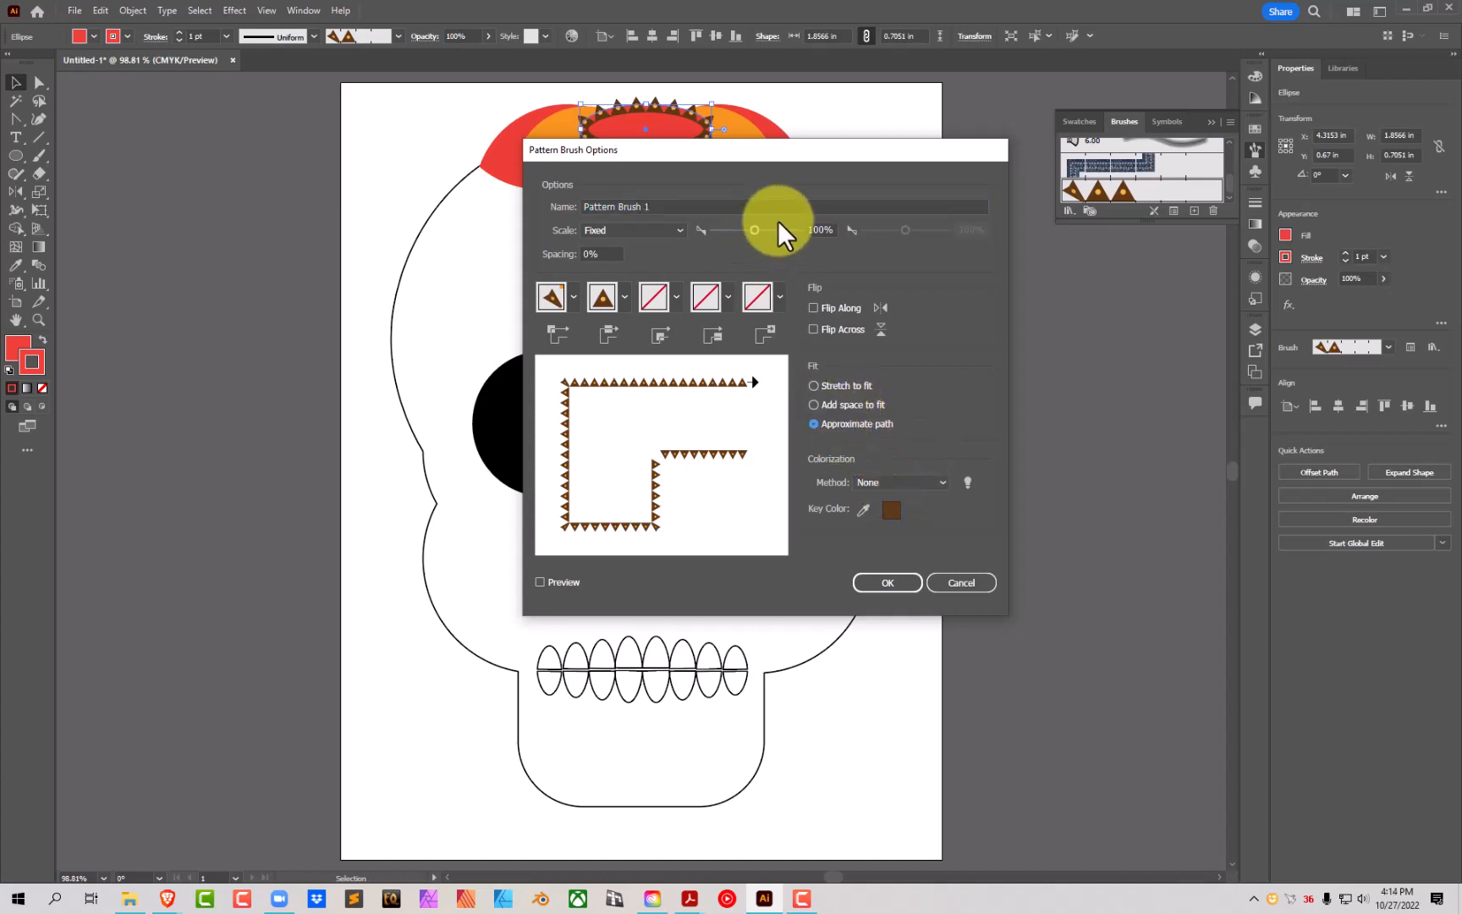
{"action": "mouse_move", "coordinate": [807, 157]}
{"action": "left_mouse_down"}
{"action": "mouse_move", "coordinate": [1176, 236]}
{"action": "mouse_move", "coordinate": [1026, 218]}
{"action": "left_mouse_up"}
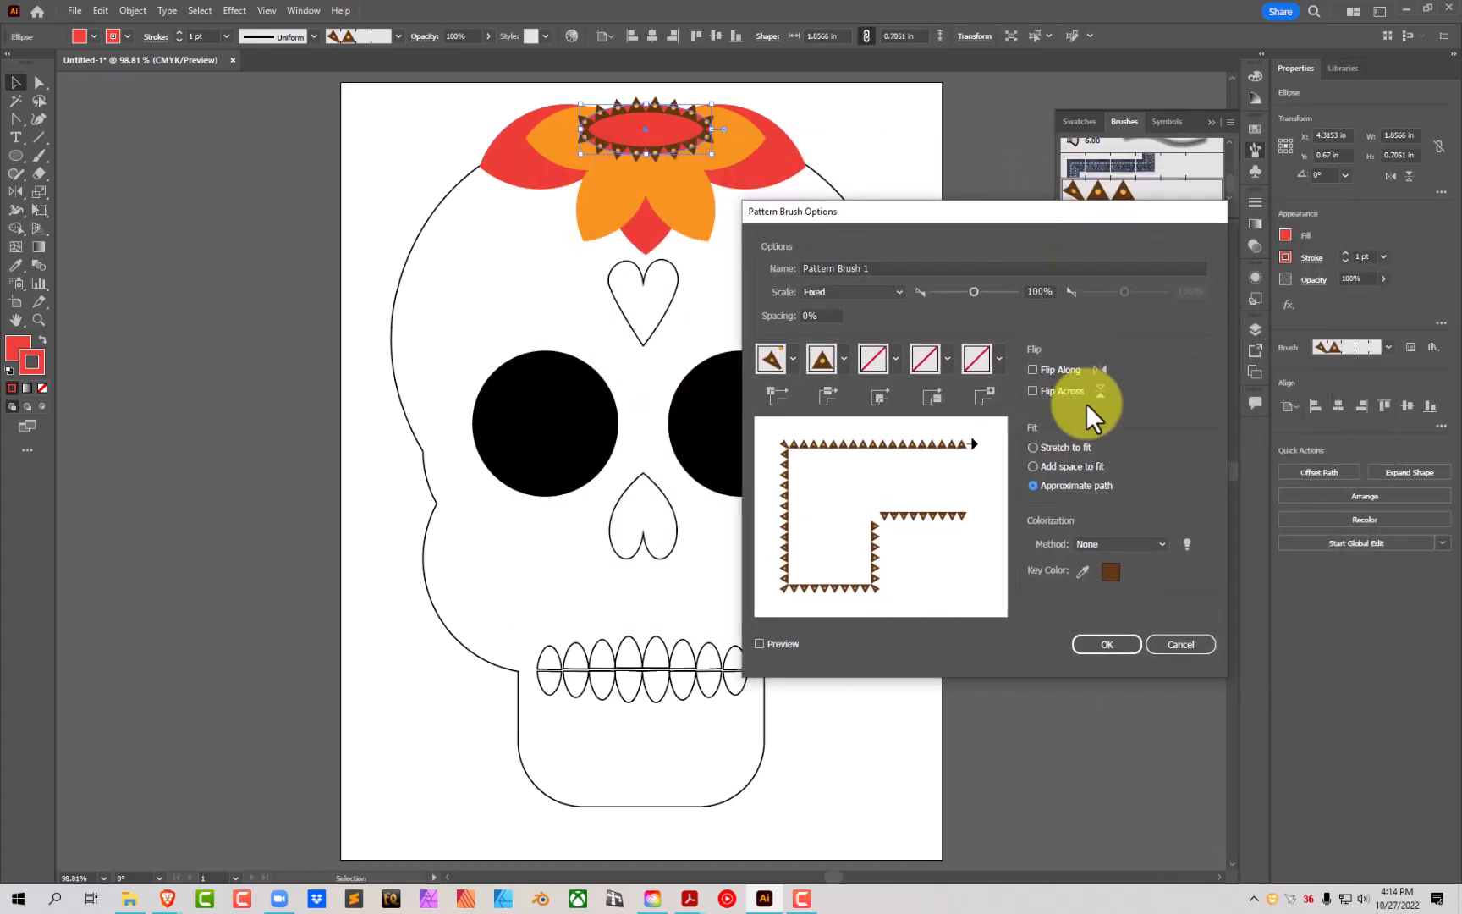
{"action": "left_click", "coordinate": [1032, 445]}
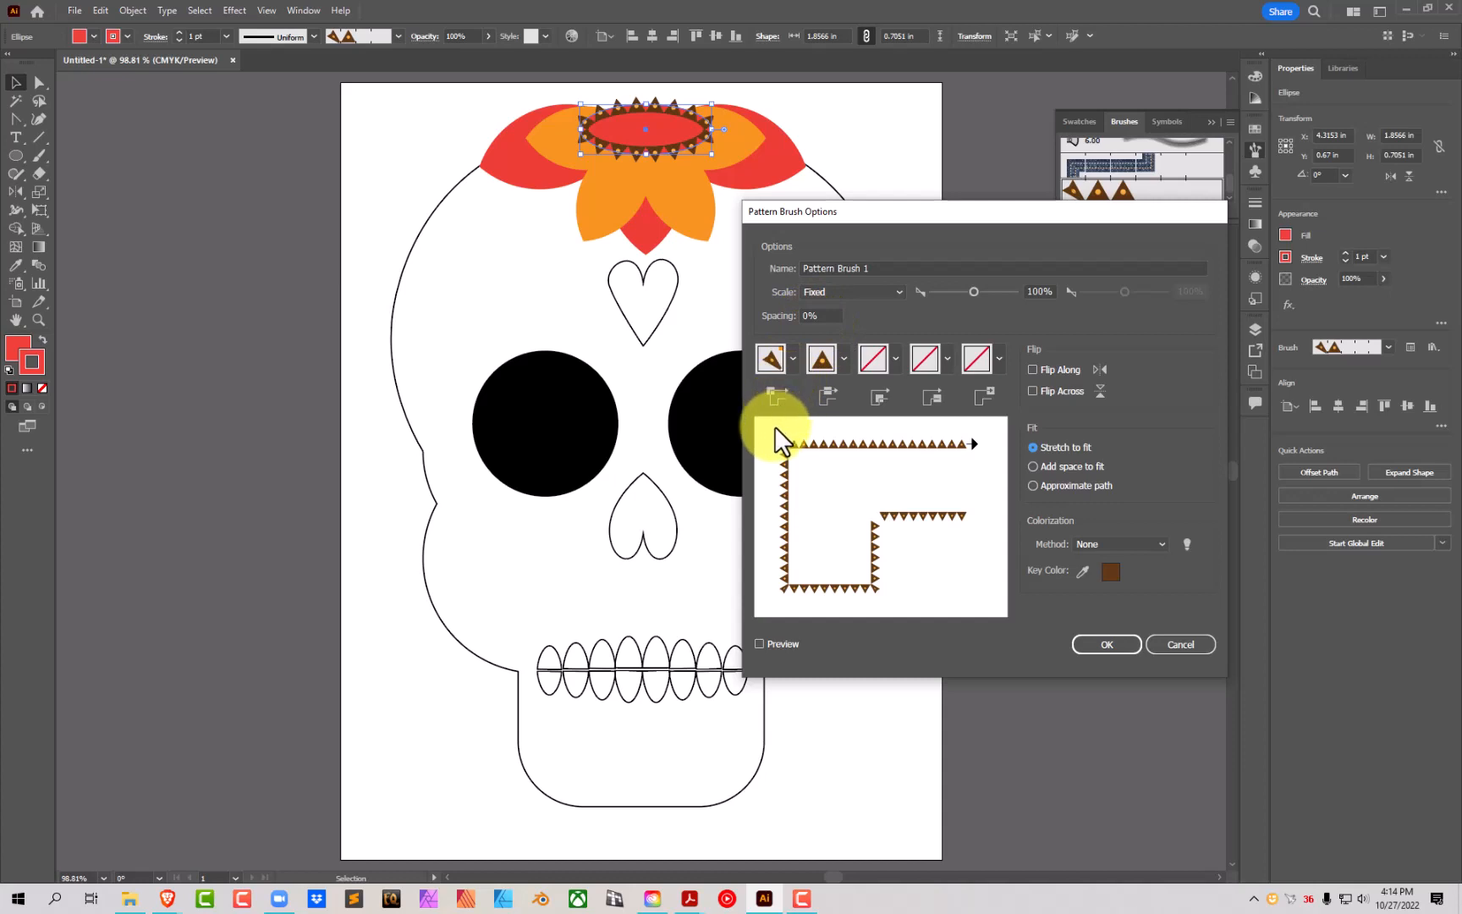
{"action": "left_click", "coordinate": [1105, 644]}
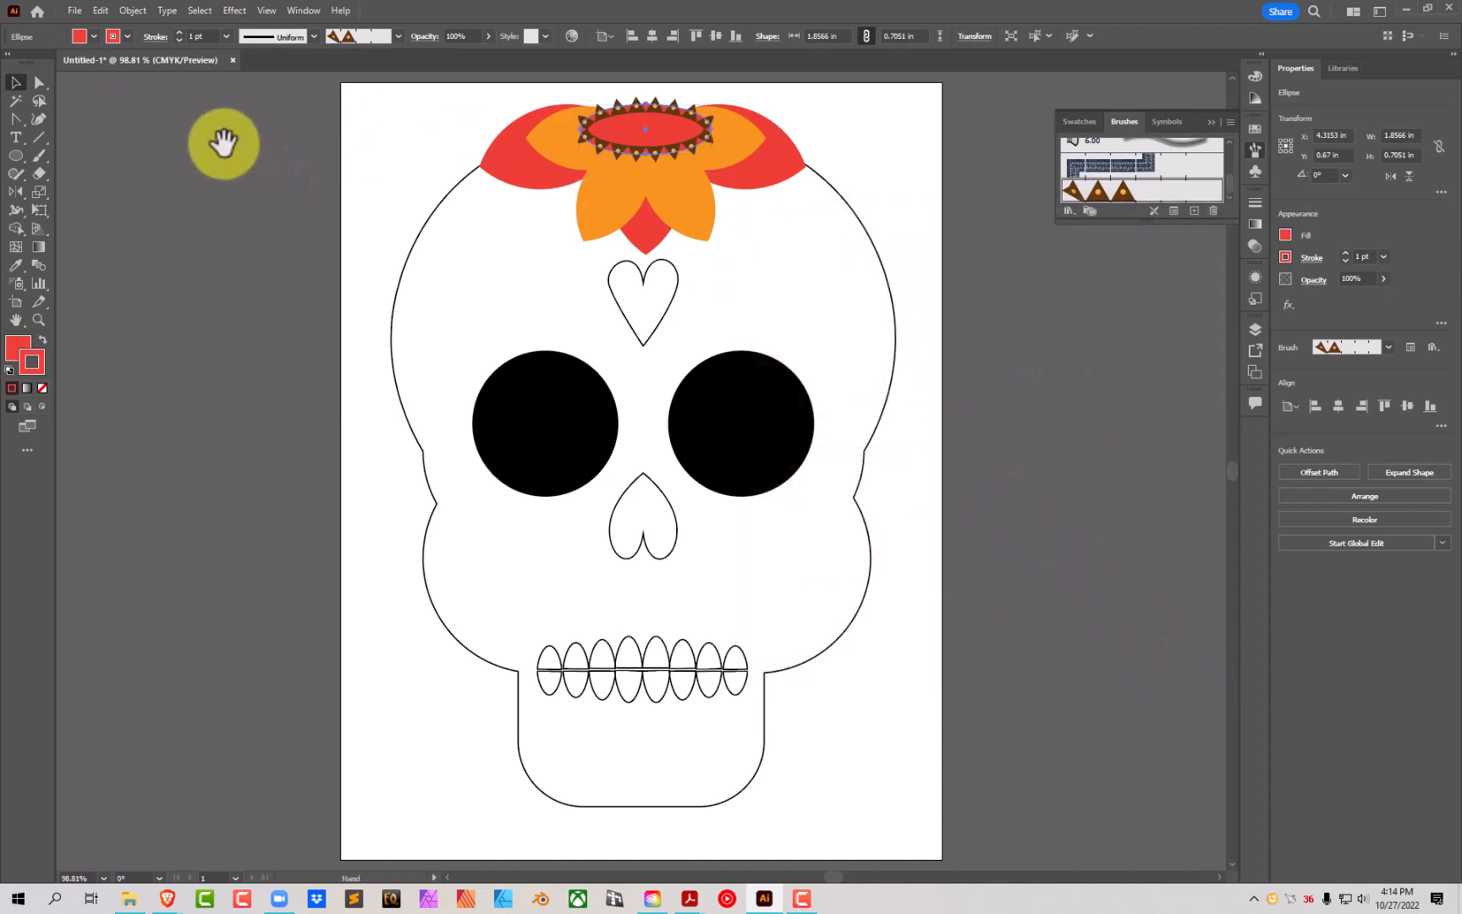
Step: Copy the brown triangle beside the artboard directly below the original, touching its base, and remove the copy's fill
{"action": "left_click_drag", "start_coordinate": [222, 143], "coordinate": [517, 311]}
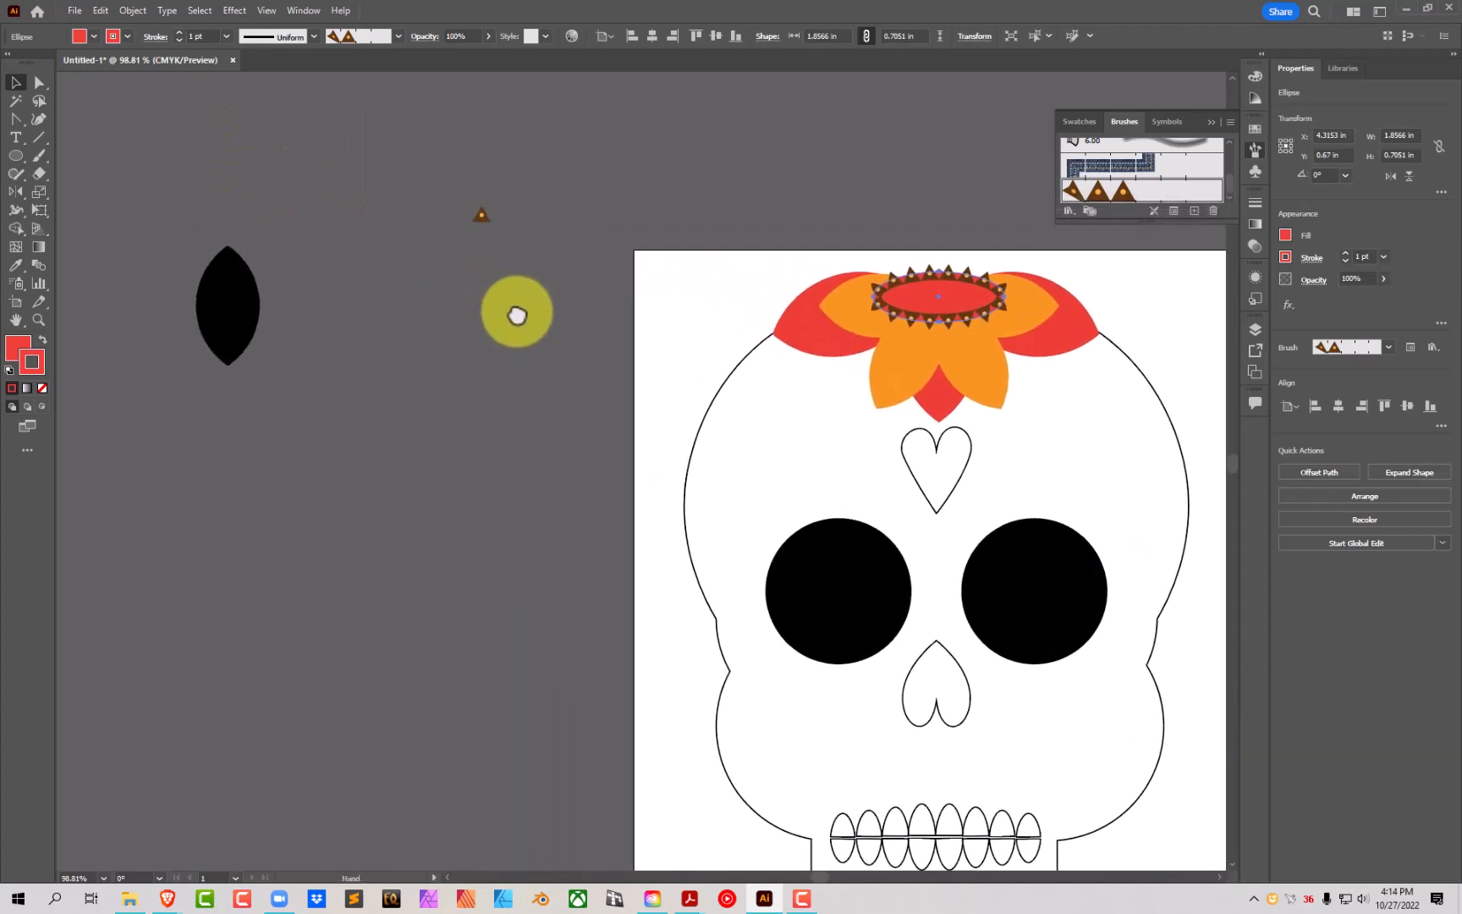
{"action": "left_click", "coordinate": [39, 319]}
{"action": "left_click_drag", "start_coordinate": [446, 205], "coordinate": [351, 151]}
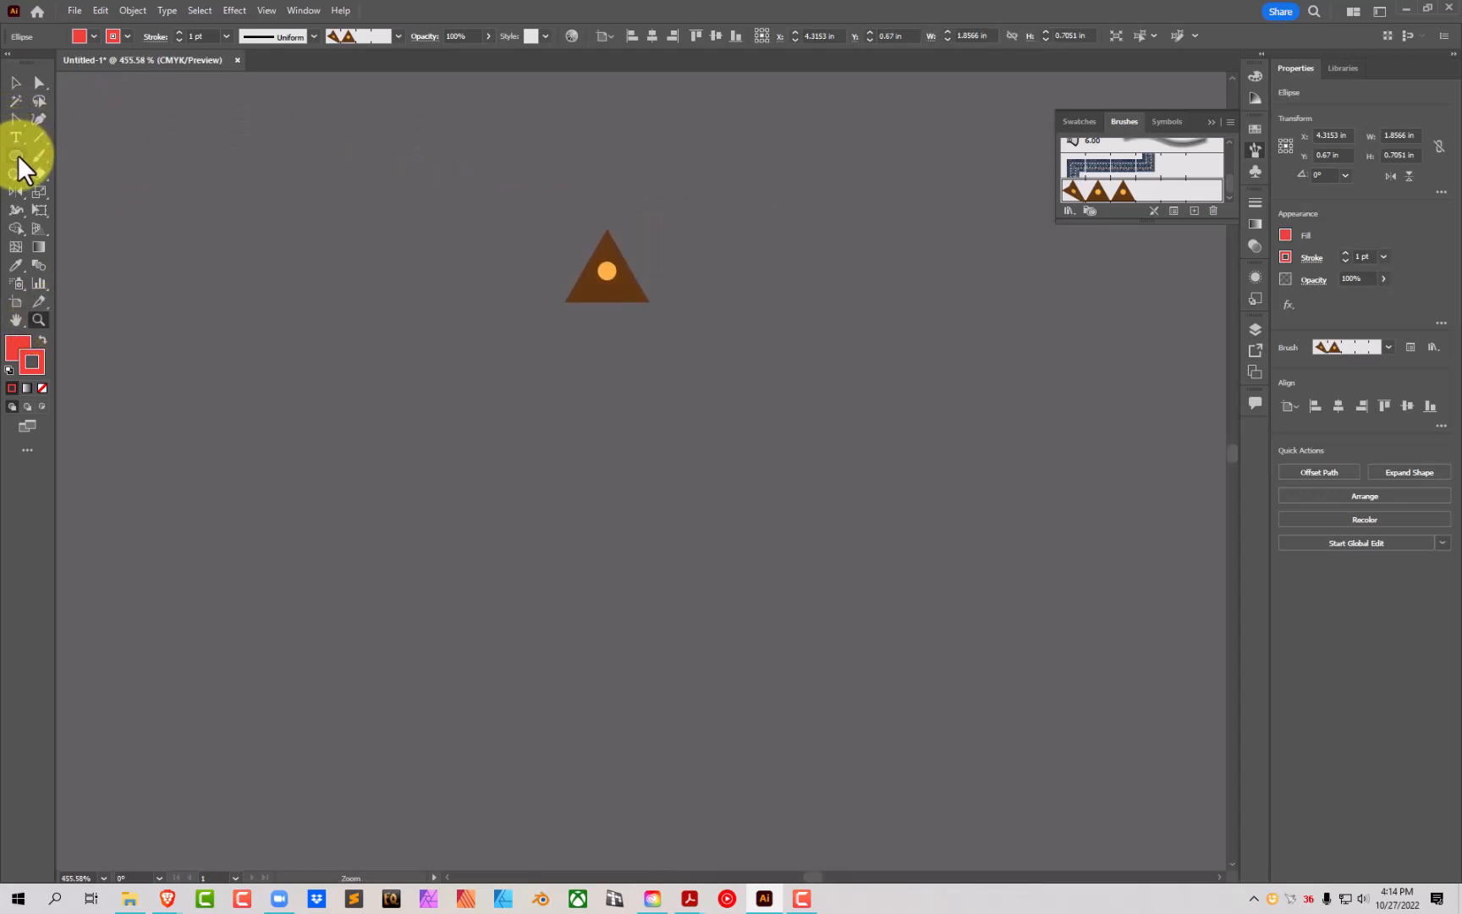
{"action": "left_click_drag", "start_coordinate": [18, 155], "coordinate": [76, 154]}
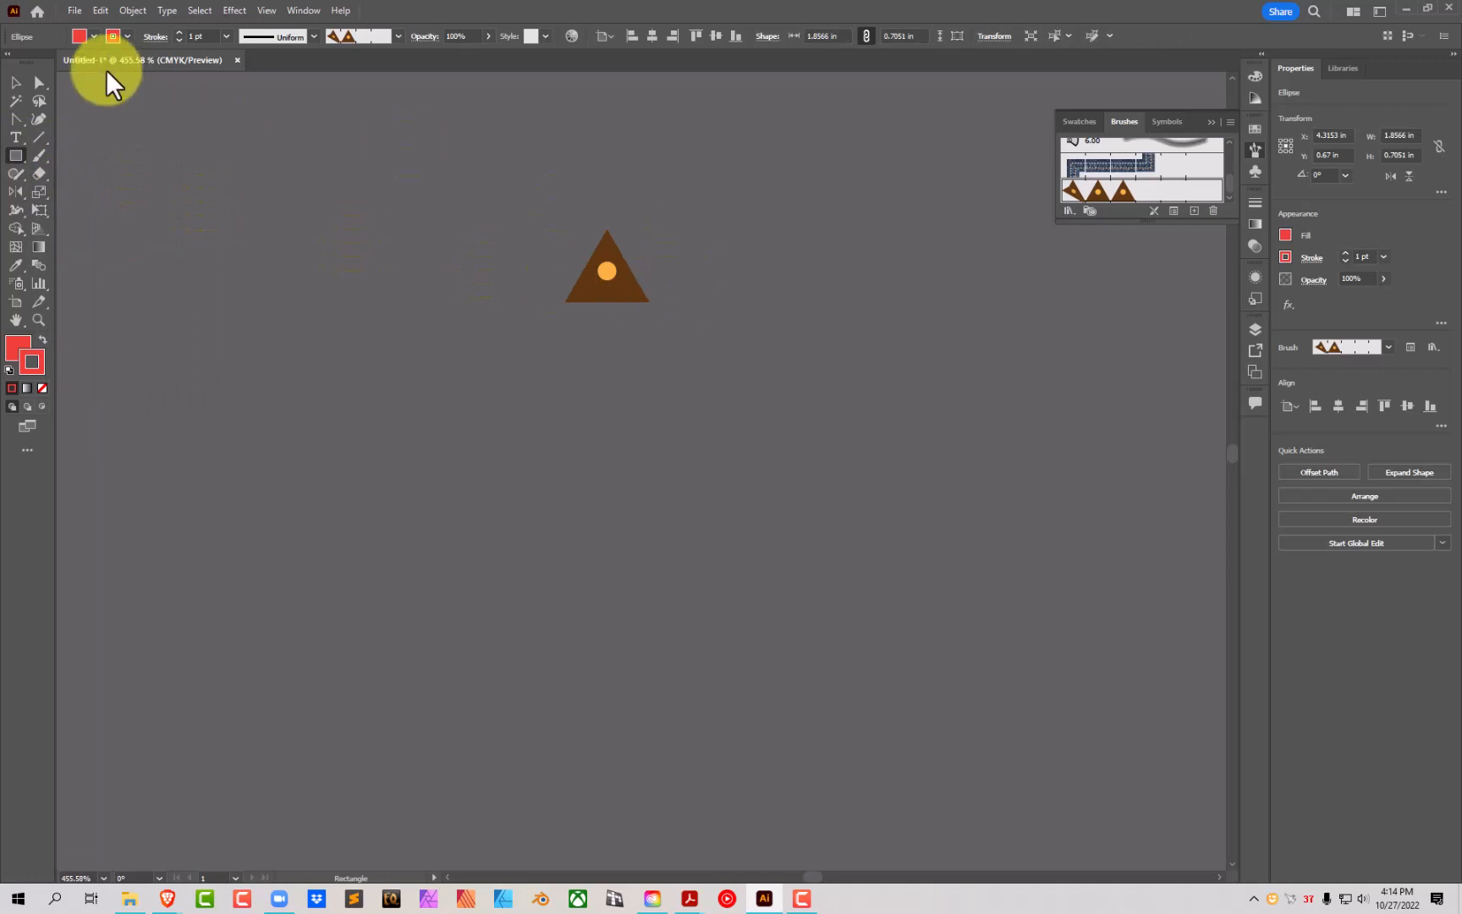
{"action": "left_click", "coordinate": [15, 82]}
{"action": "left_click", "coordinate": [611, 245]}
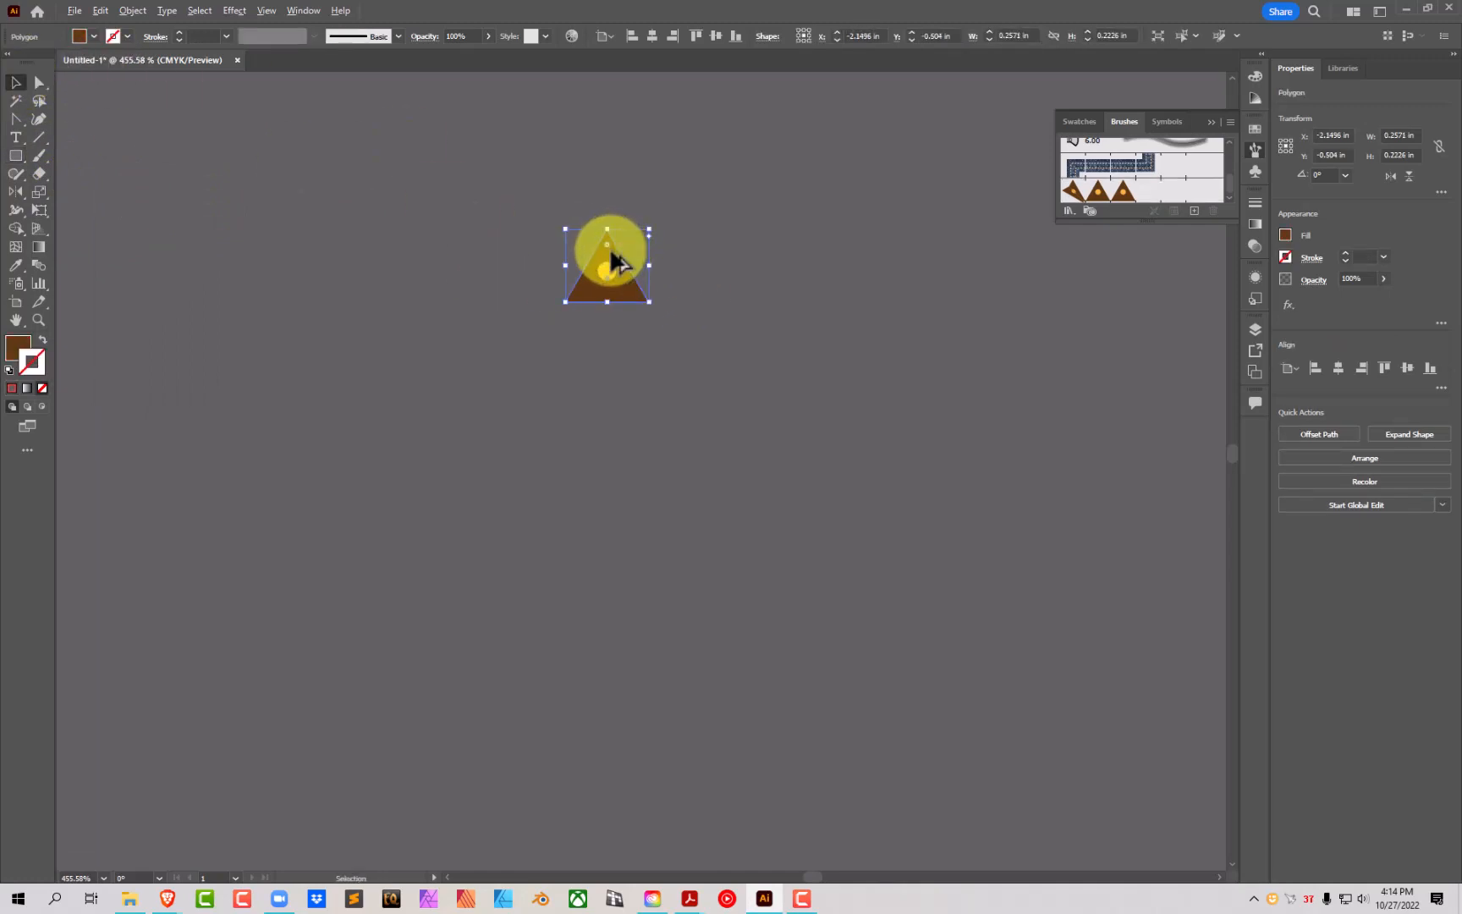
{"action": "left_click_drag", "start_coordinate": [613, 261], "coordinate": [614, 337]}
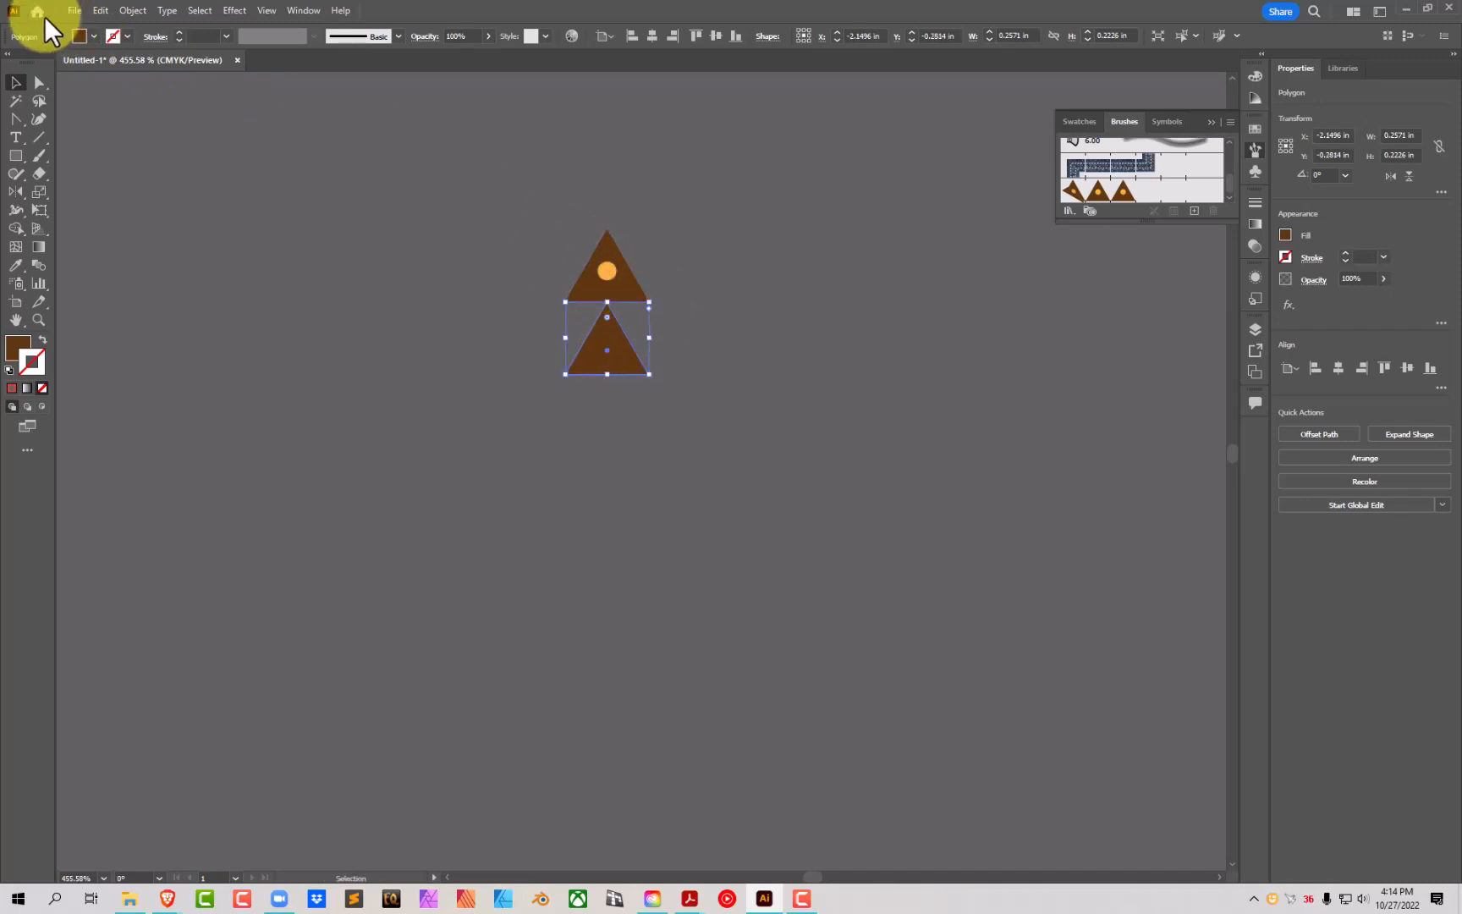
{"action": "left_click", "coordinate": [94, 36]}
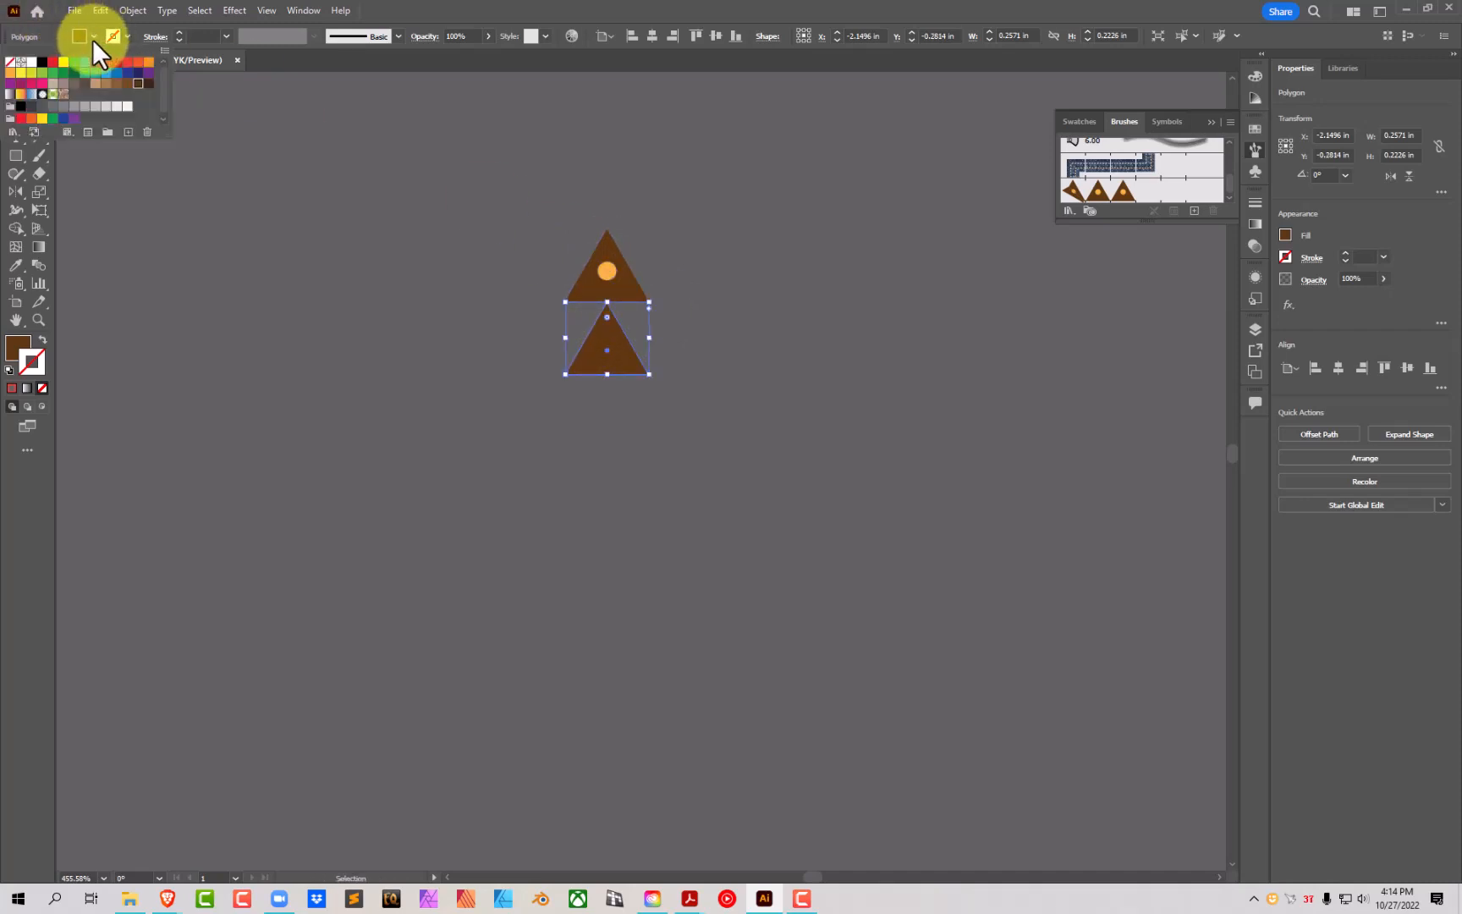
{"action": "left_click", "coordinate": [9, 62]}
{"action": "left_click", "coordinate": [575, 170]}
{"action": "left_click", "coordinate": [574, 170]}
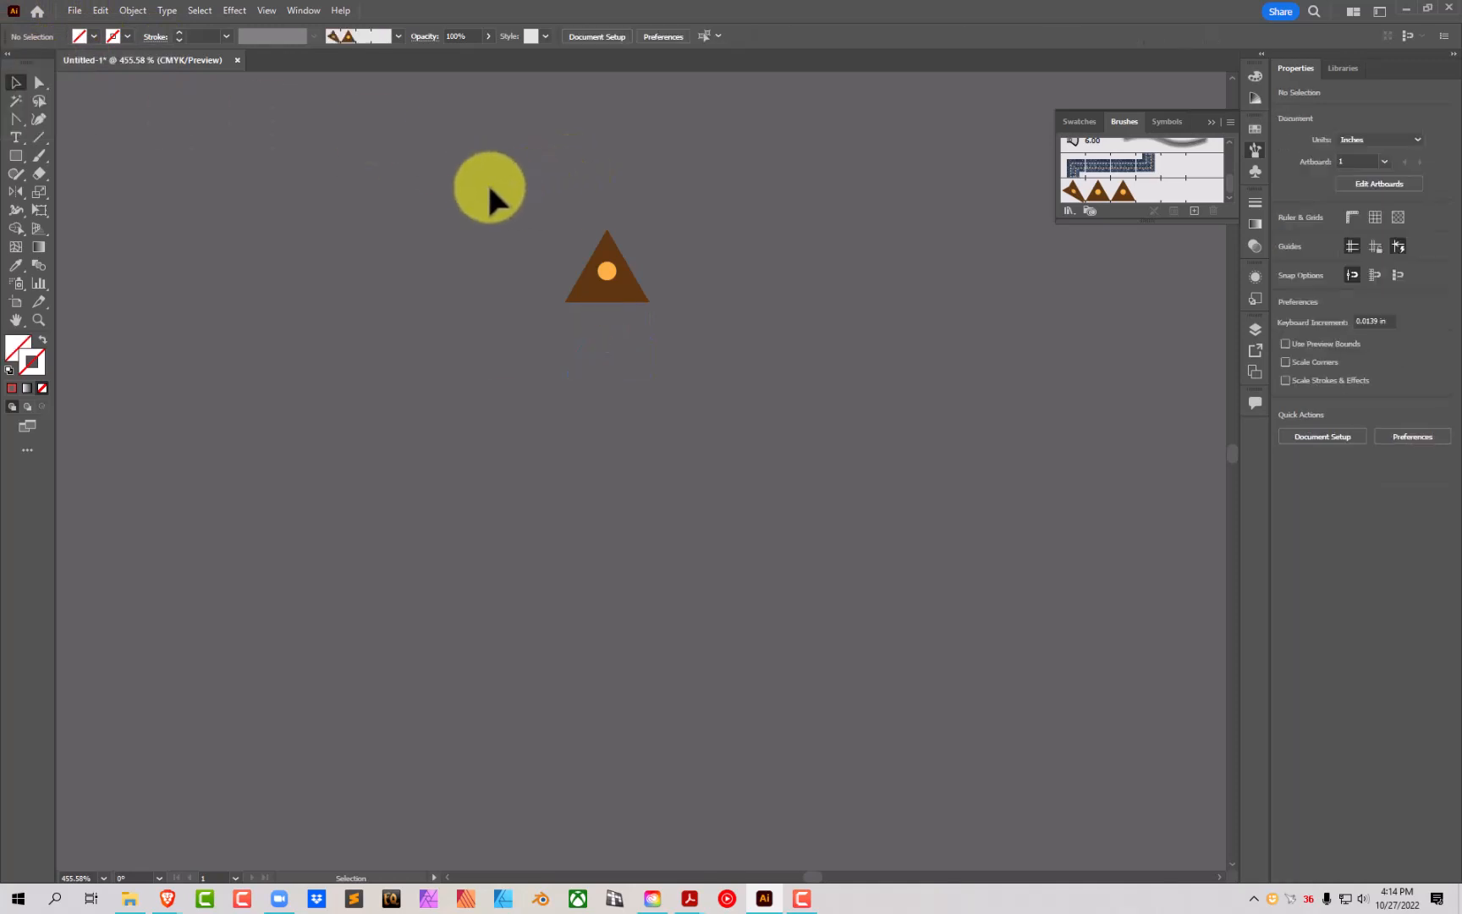
Step: Create a pattern brush from the dotted triangle and its unfilled copy, with fixed 100% scale, 0% spacing and Stretch to fit
{"action": "left_click_drag", "start_coordinate": [742, 463], "coordinate": [598, 287]}
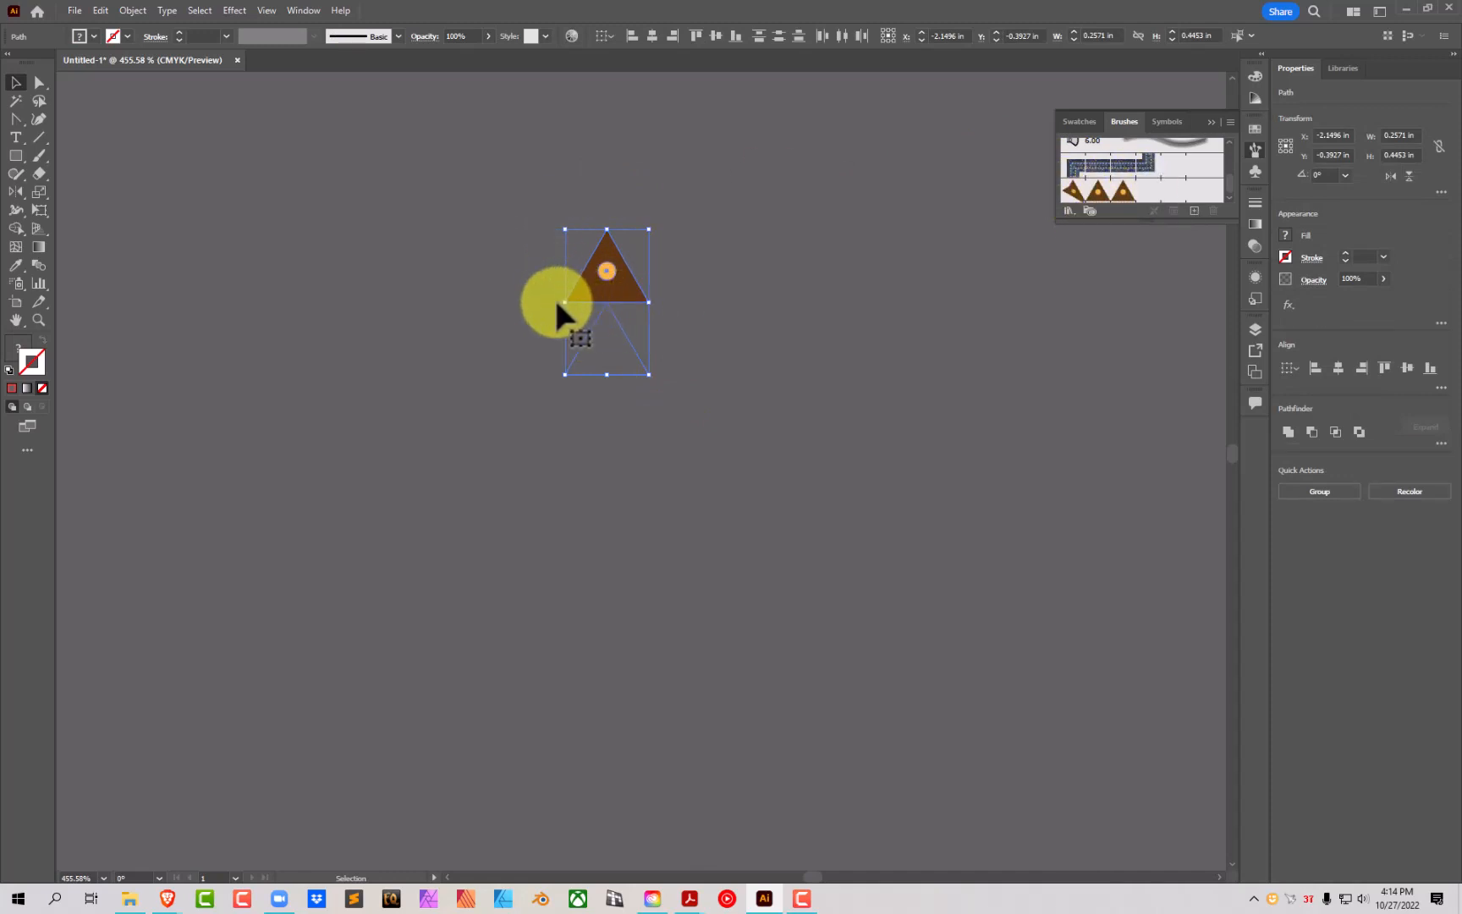
{"action": "left_click", "coordinate": [1193, 210]}
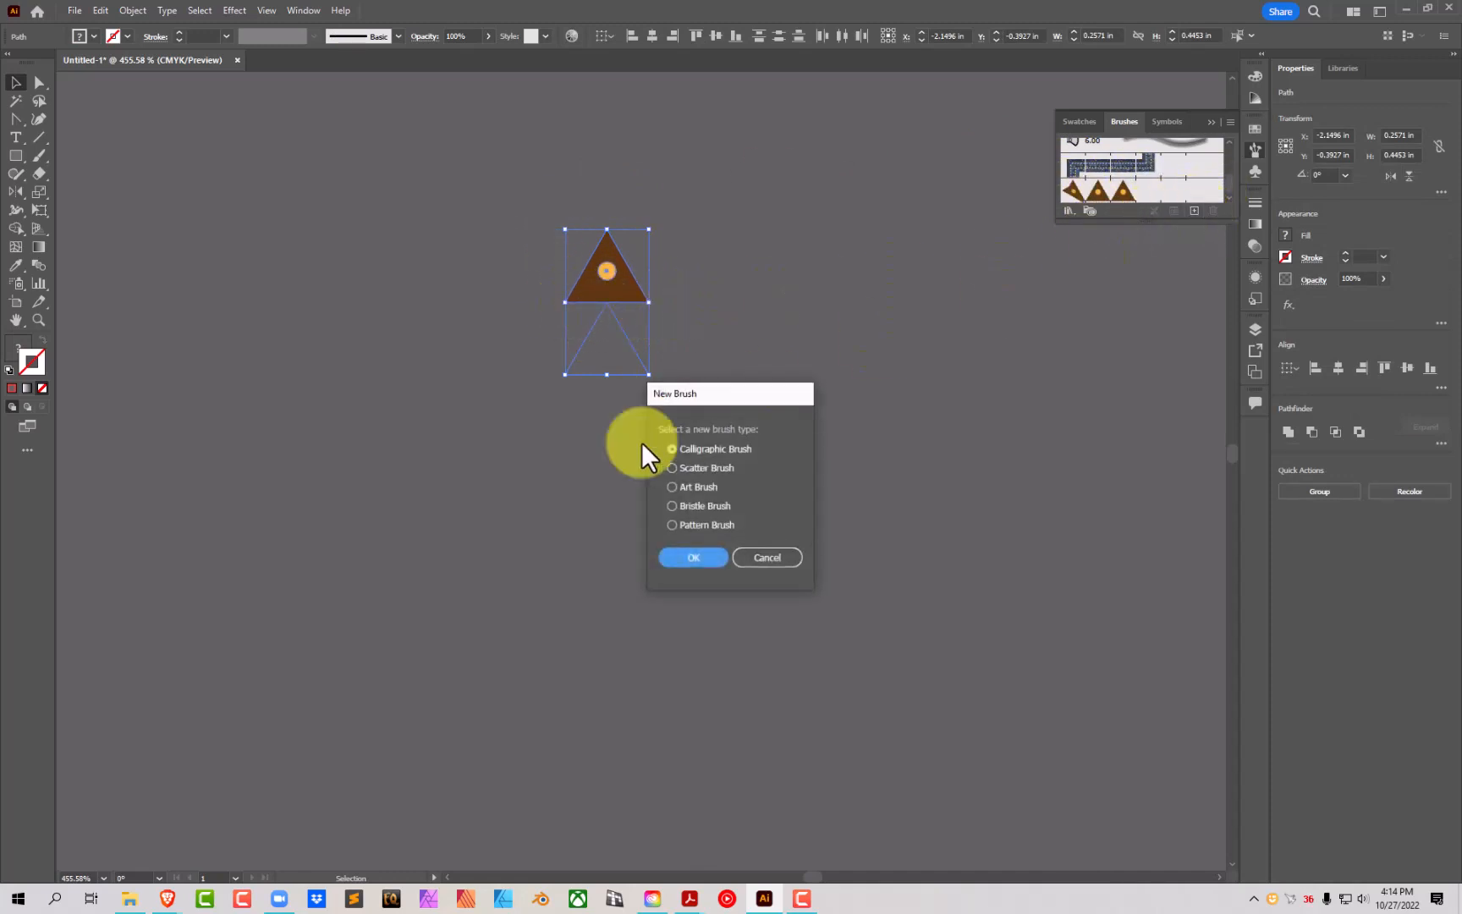
{"action": "left_click", "coordinate": [672, 524]}
{"action": "left_click", "coordinate": [693, 557]}
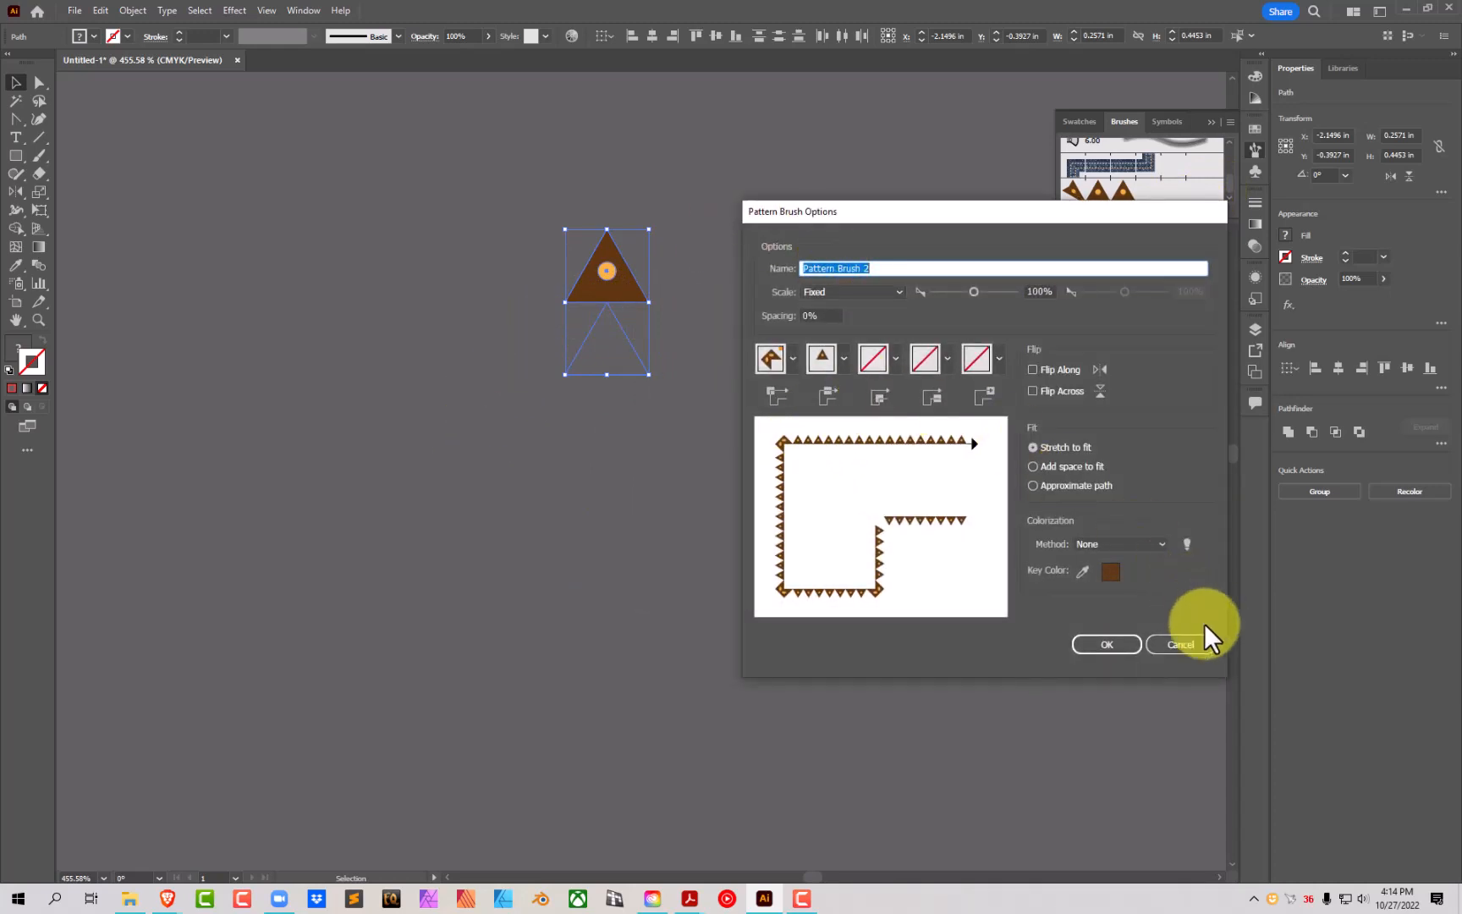
{"action": "left_click", "coordinate": [1107, 644]}
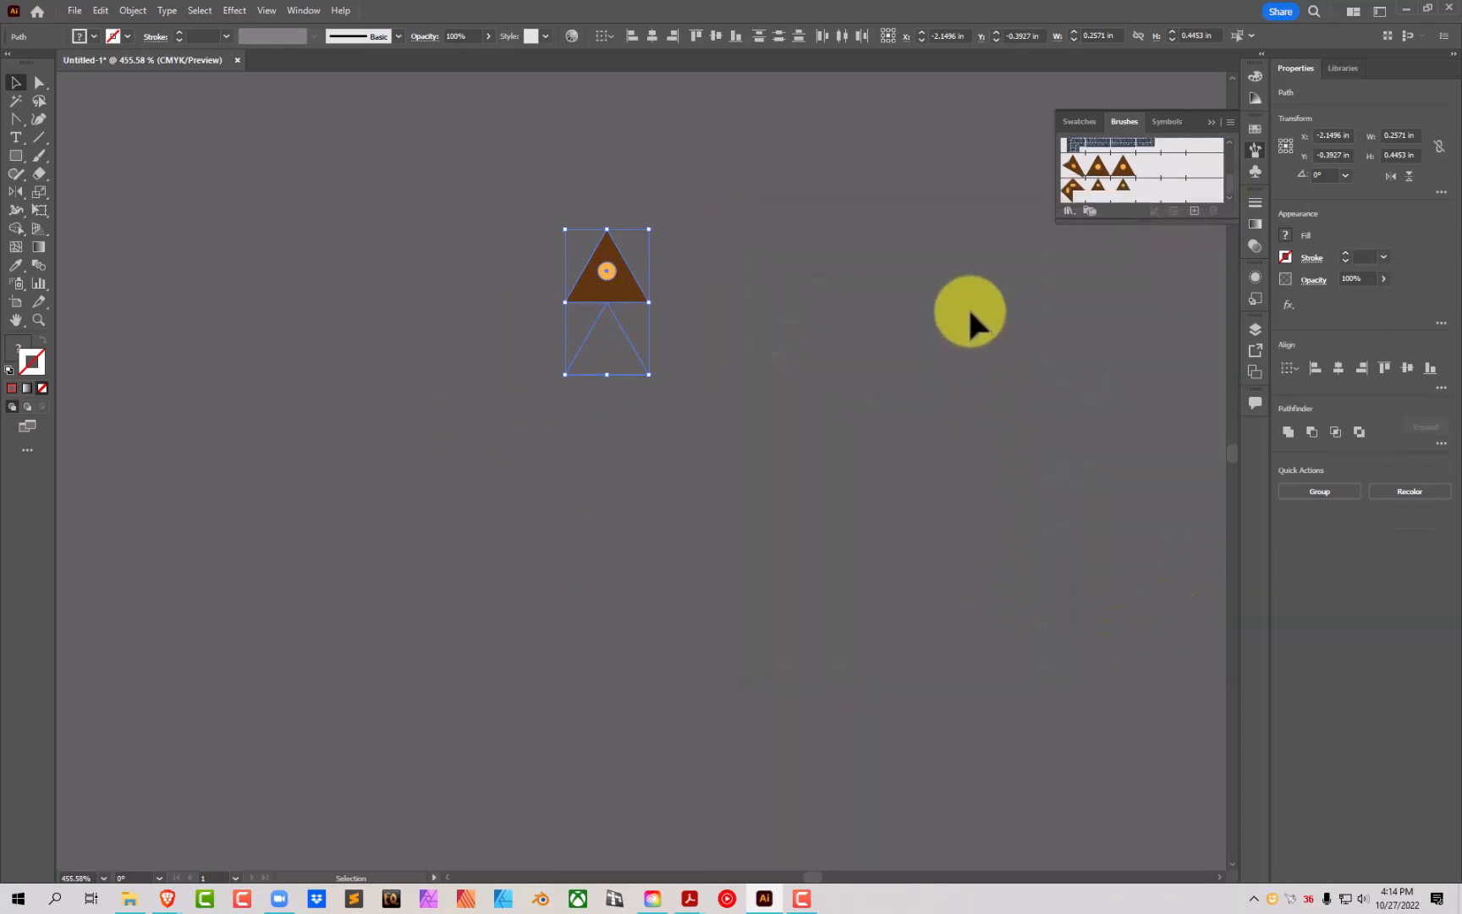
Step: Apply the new brush made from the dotted triangle and its unfilled copy to the flower's red ellipse, and keep the ellipse selected
{"action": "key", "text": "ctrl+0"}
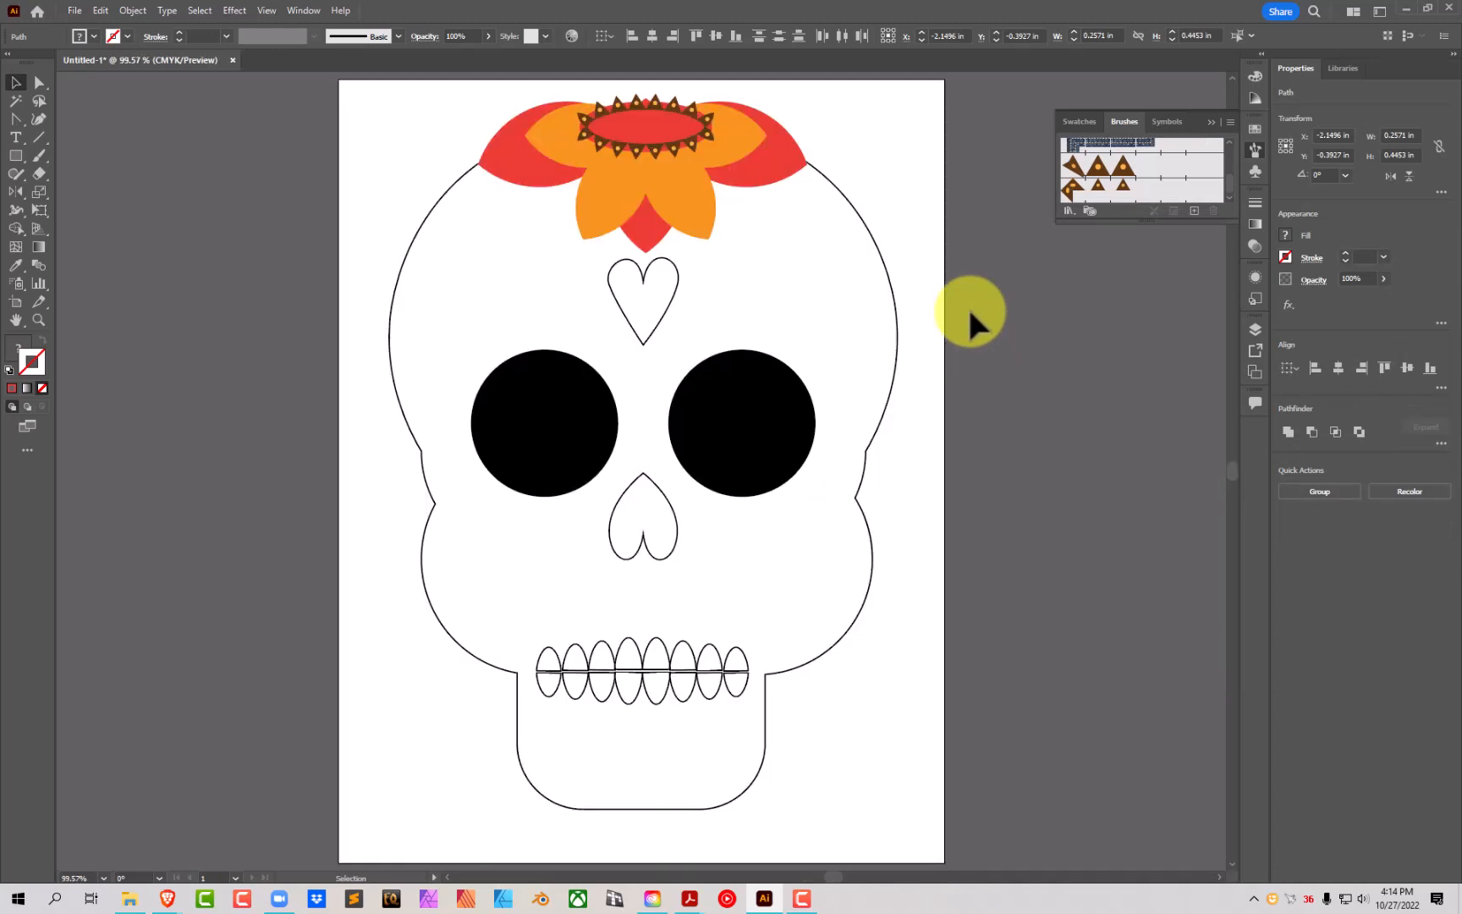
{"action": "left_click", "coordinate": [656, 115]}
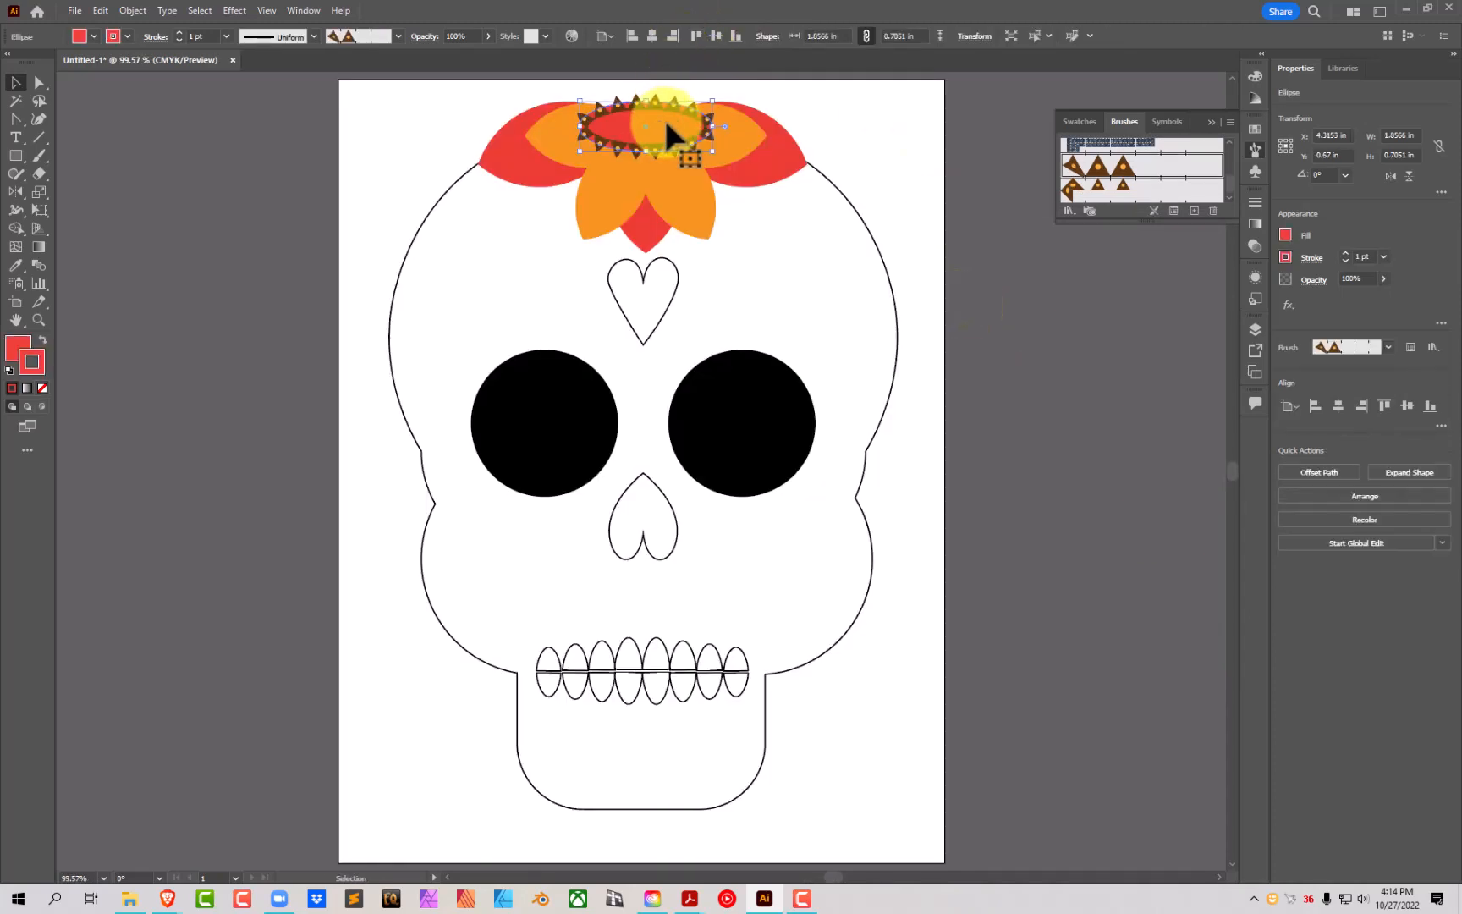
{"action": "left_click", "coordinate": [1100, 192]}
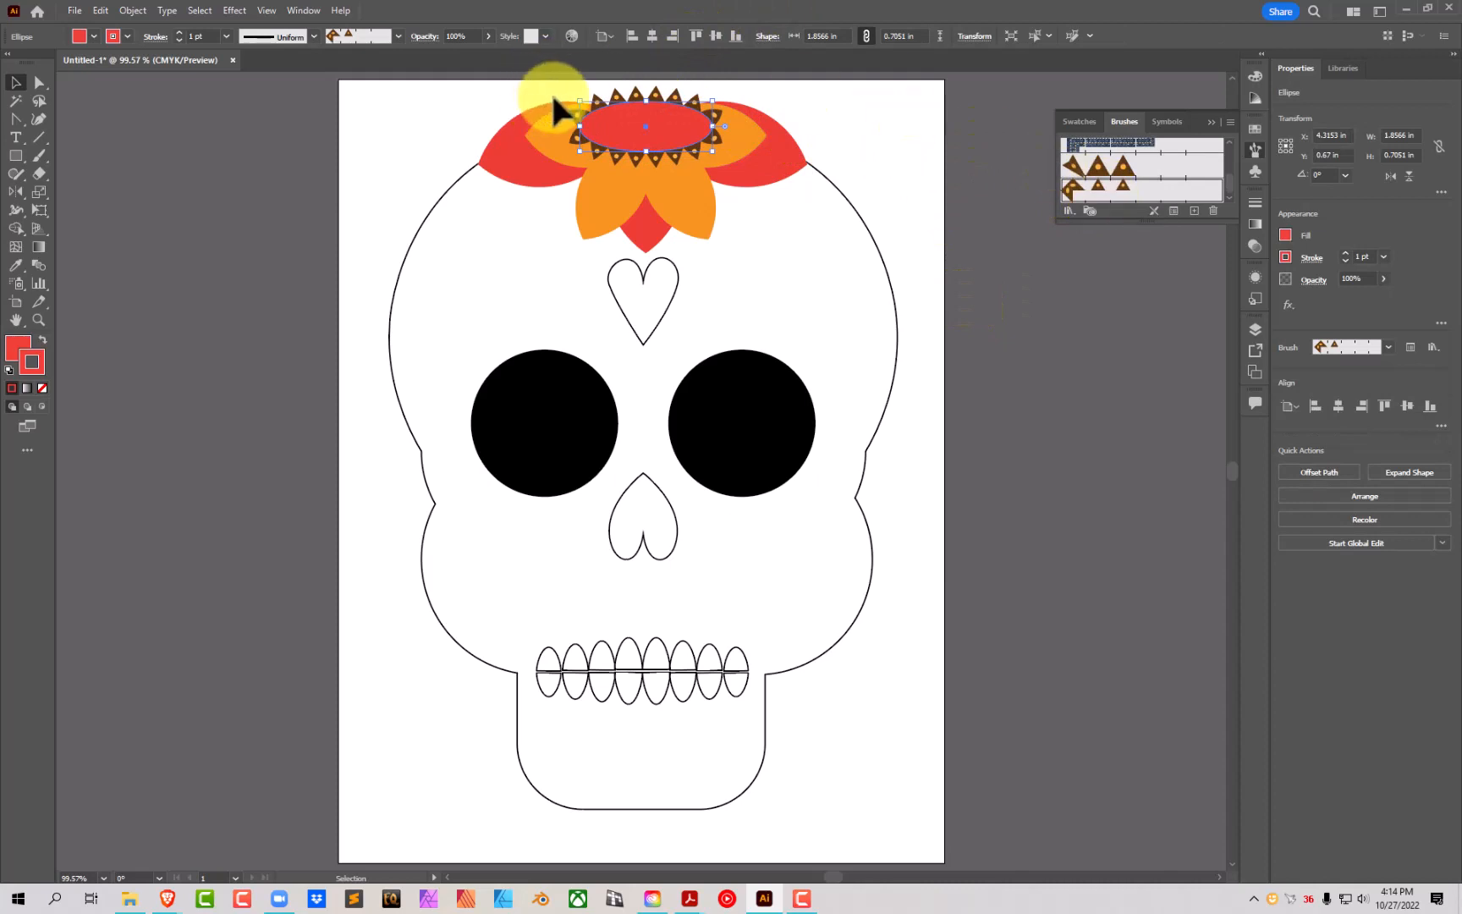
{"action": "left_click", "coordinate": [1047, 281]}
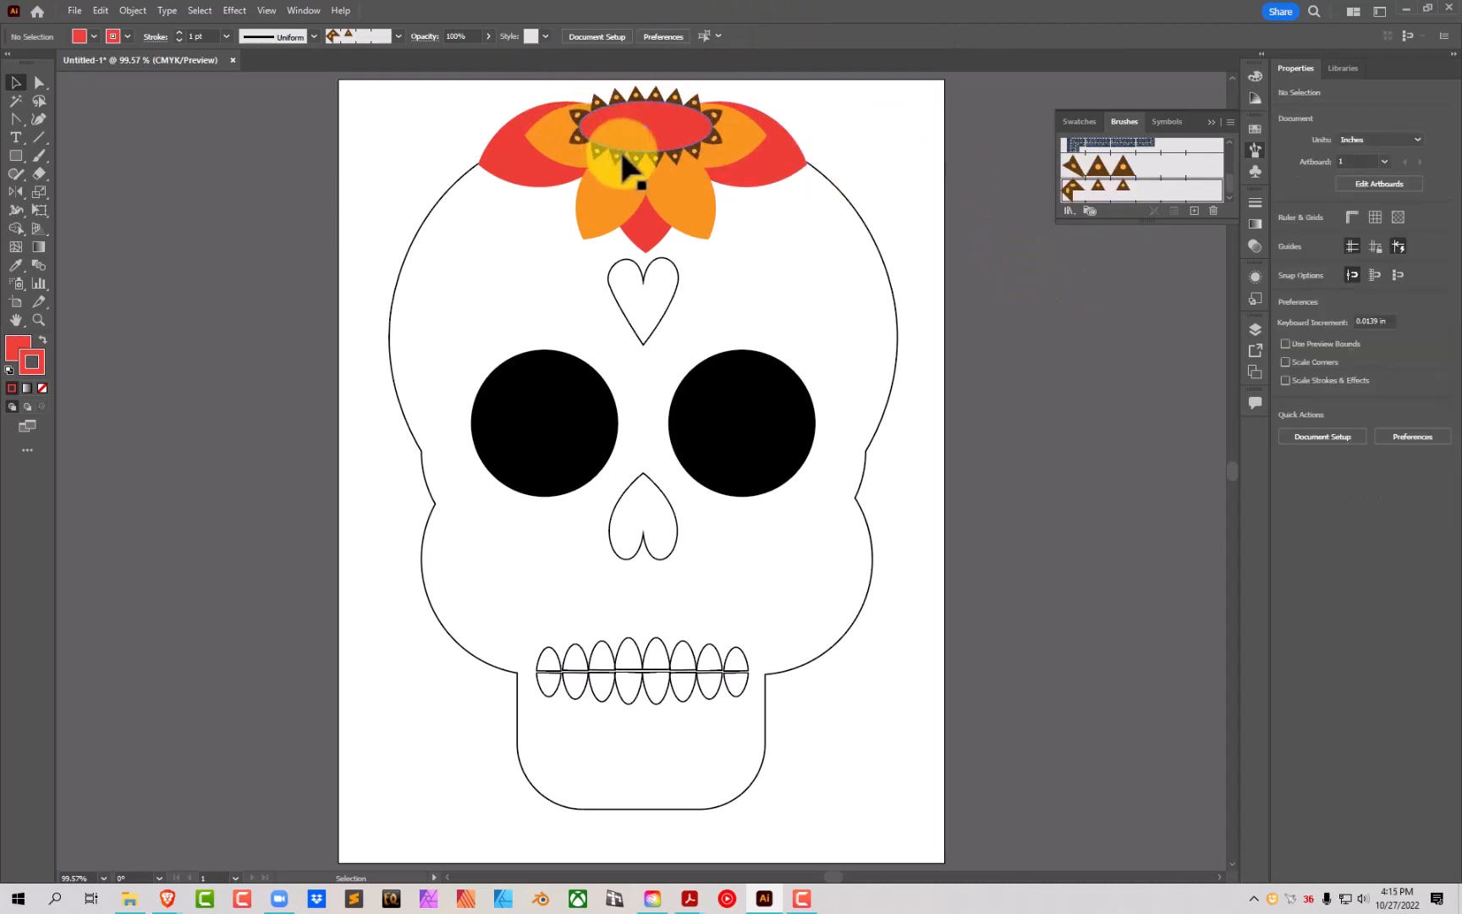
{"action": "left_click", "coordinate": [624, 156]}
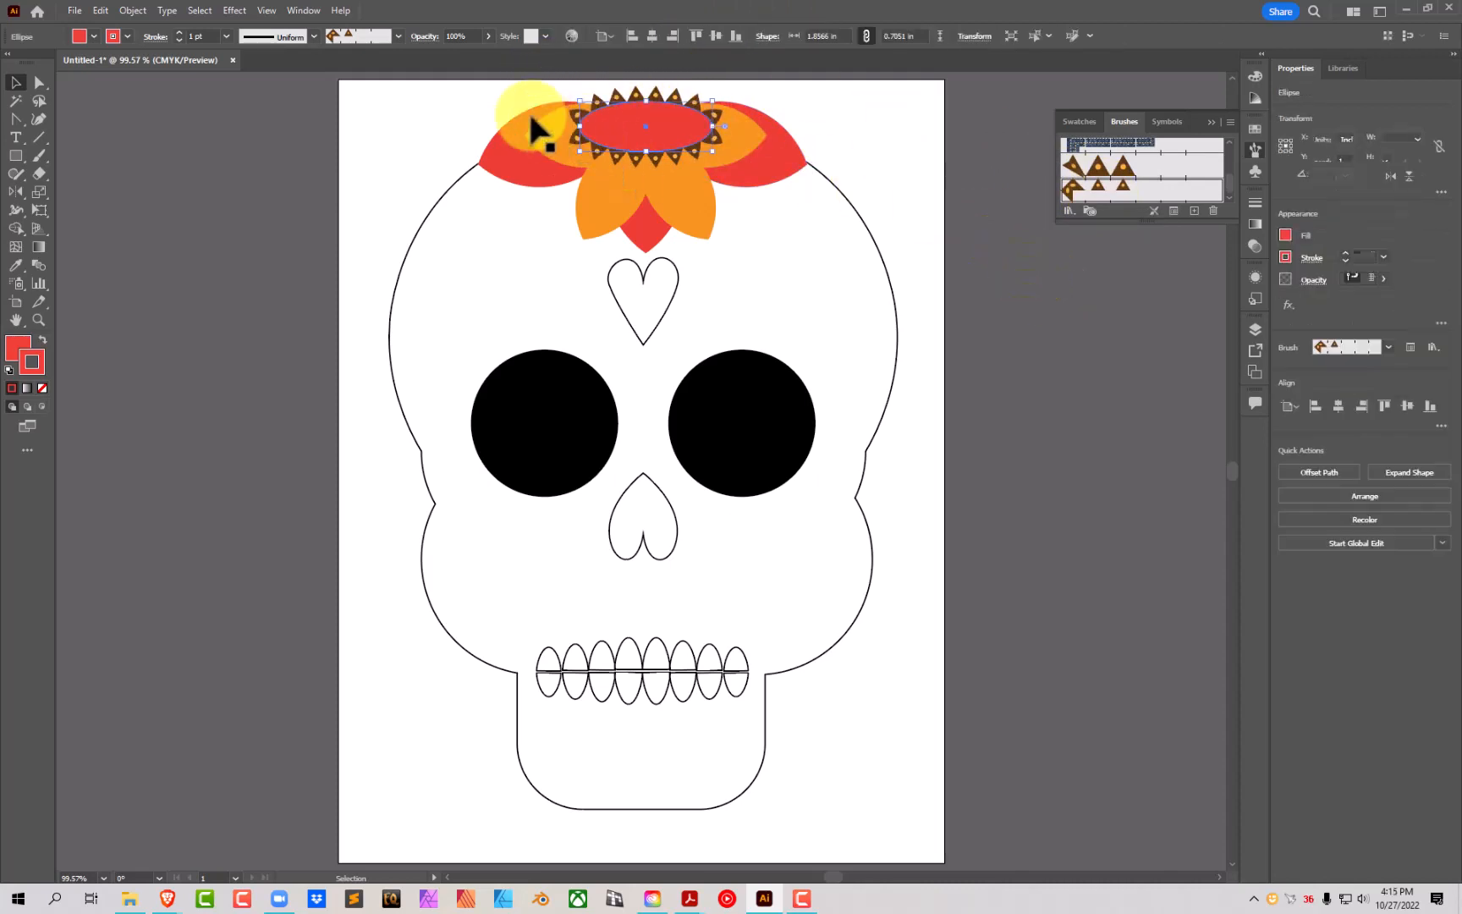
Step: Try thicker stroke weights up to 5 pt on the patterned red ellipse and return the stroke to 1 pt
{"action": "left_click", "coordinate": [179, 32]}
{"action": "left_click", "coordinate": [180, 31]}
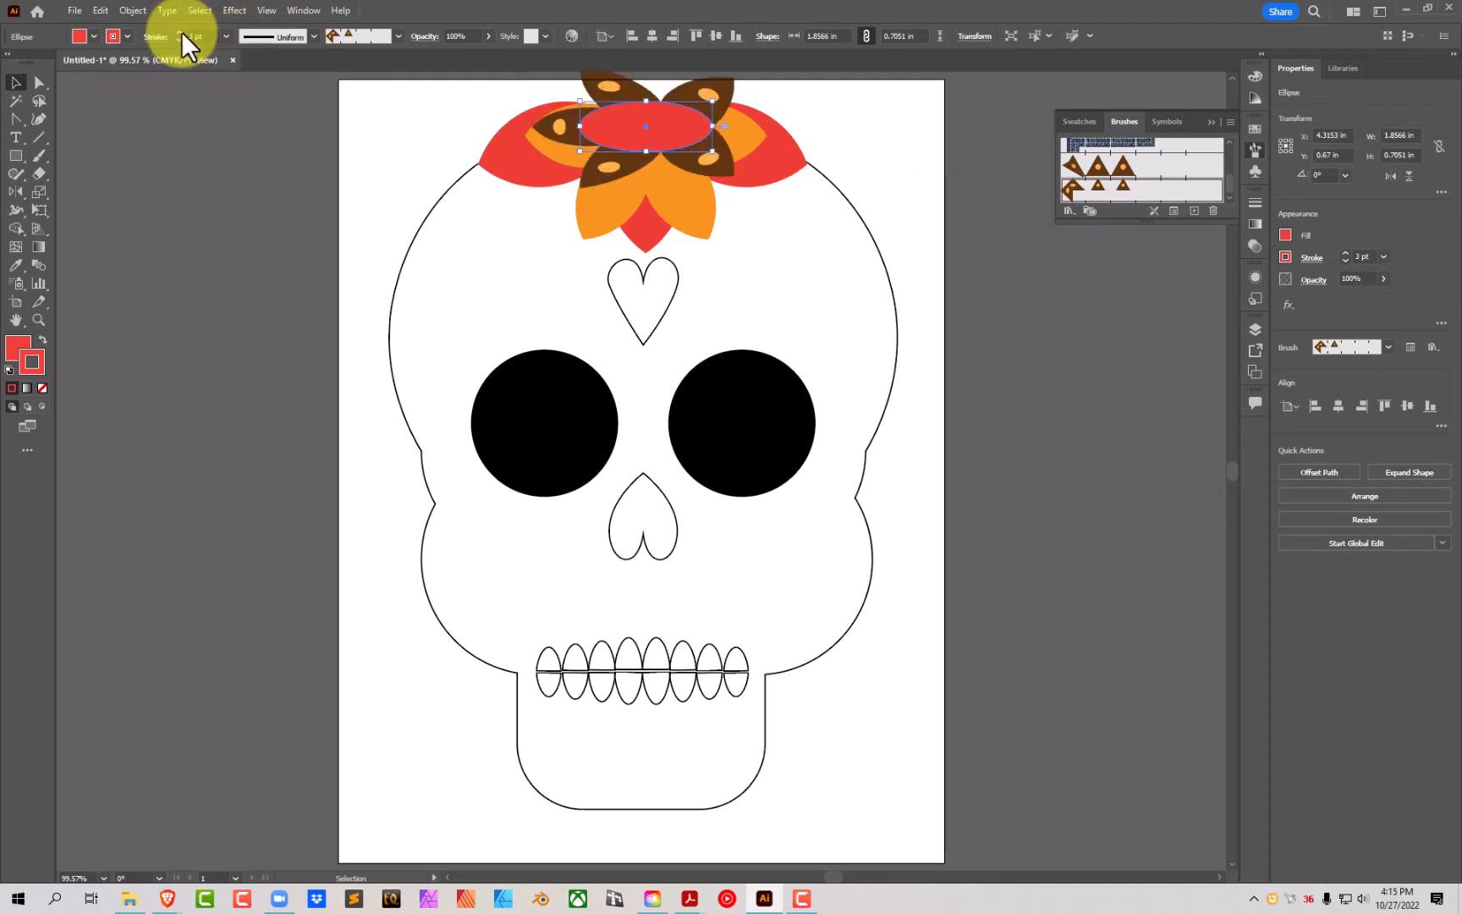
{"action": "left_click", "coordinate": [179, 31]}
{"action": "left_click", "coordinate": [179, 31]}
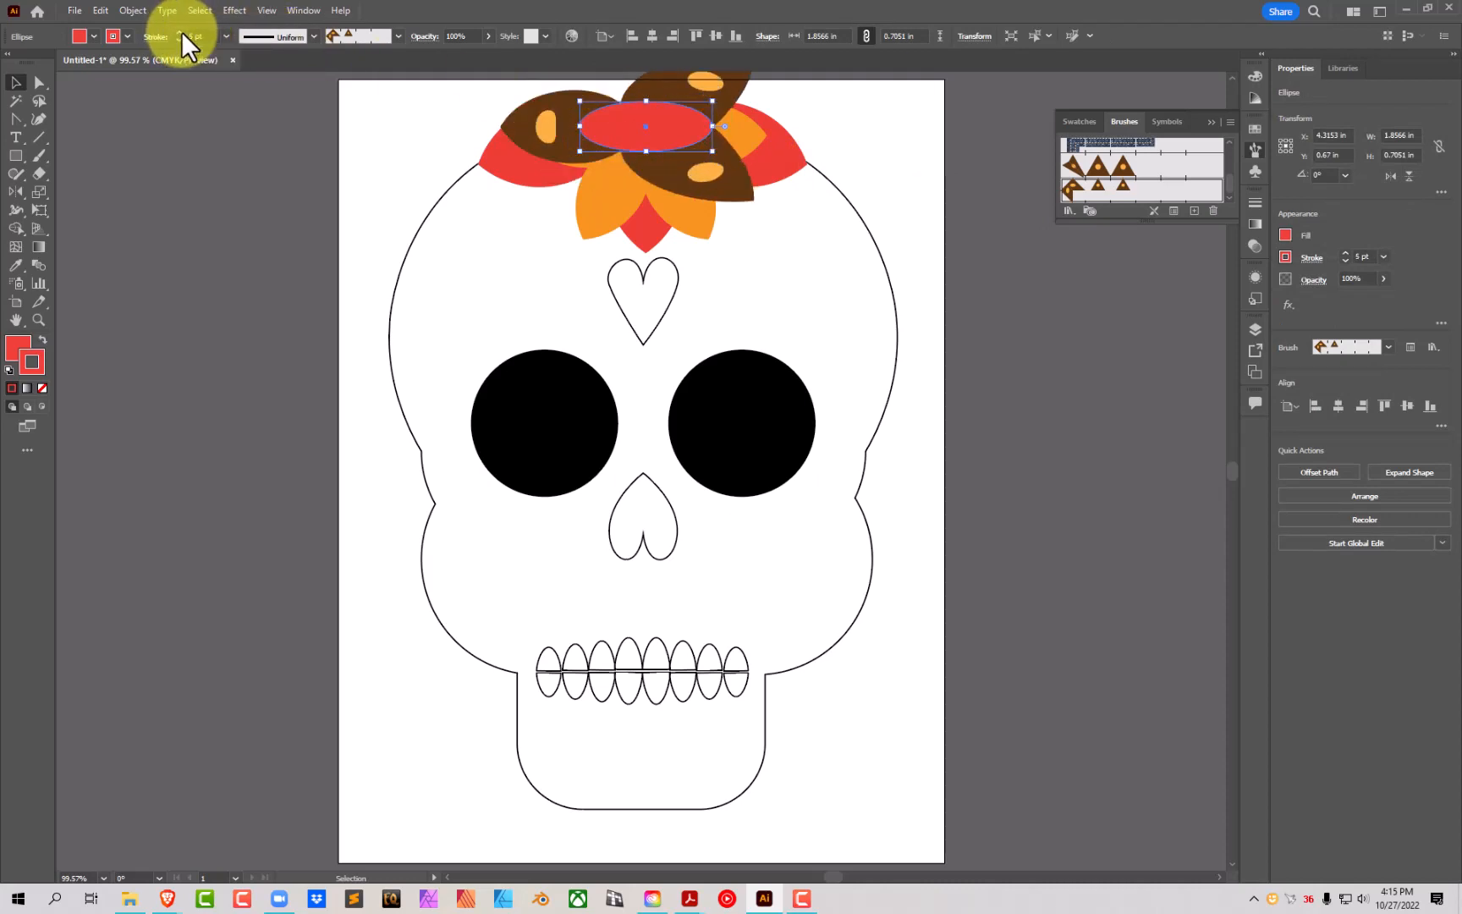
{"action": "left_click", "coordinate": [180, 41]}
{"action": "left_click", "coordinate": [180, 42]}
{"action": "left_click", "coordinate": [180, 42]}
{"action": "left_click", "coordinate": [180, 41]}
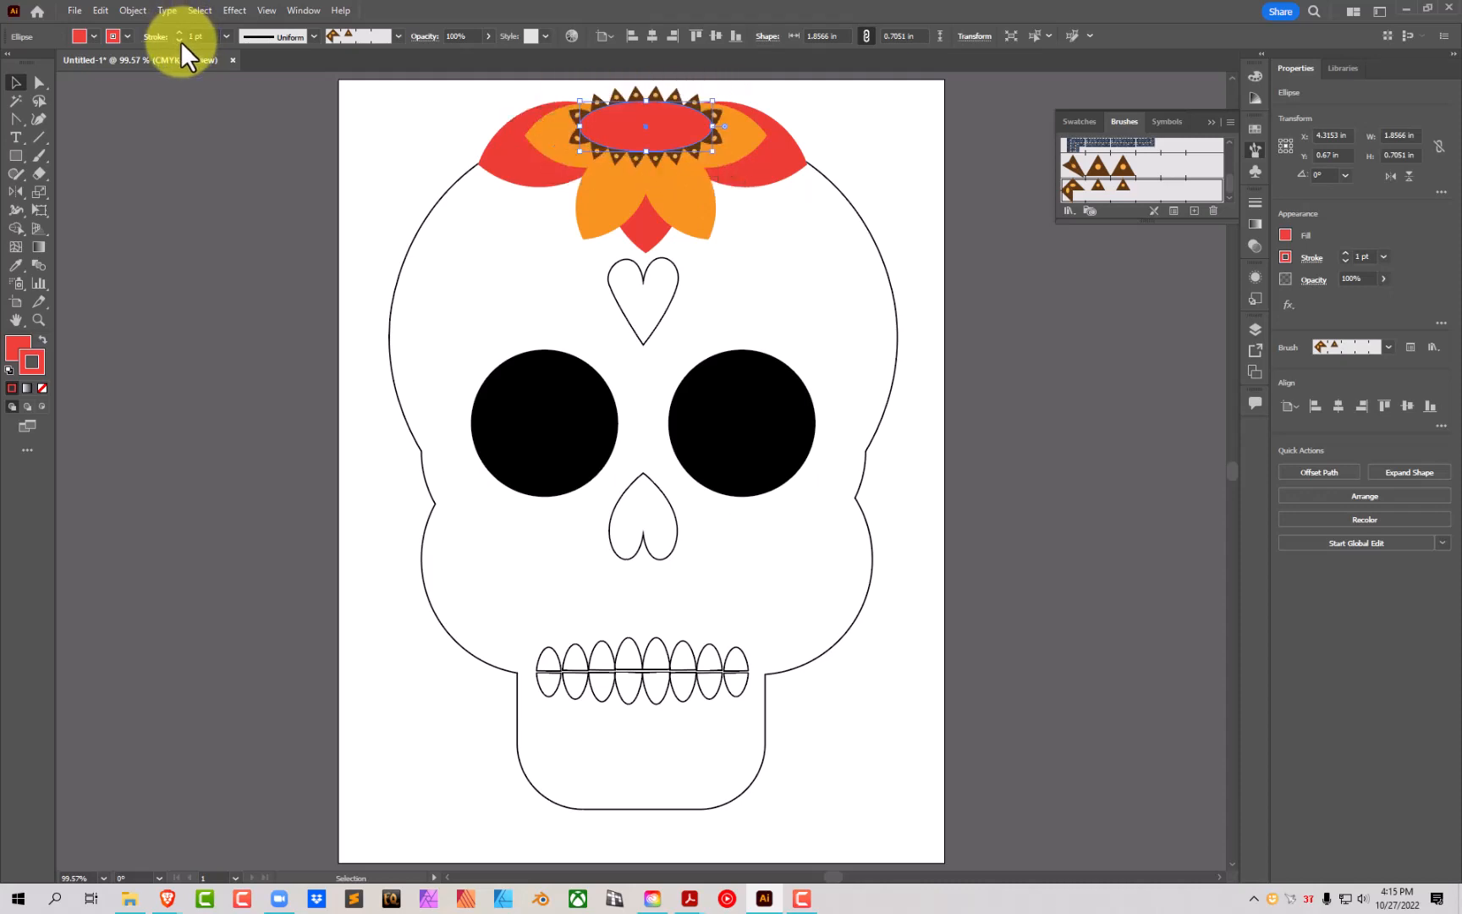
Step: Set the patterned stroke weight of the flower's red ellipse to 1.5 pt and deselect it
{"action": "left_click_drag", "start_coordinate": [221, 36], "coordinate": [187, 37]}
{"action": "type", "text": "1.5"}
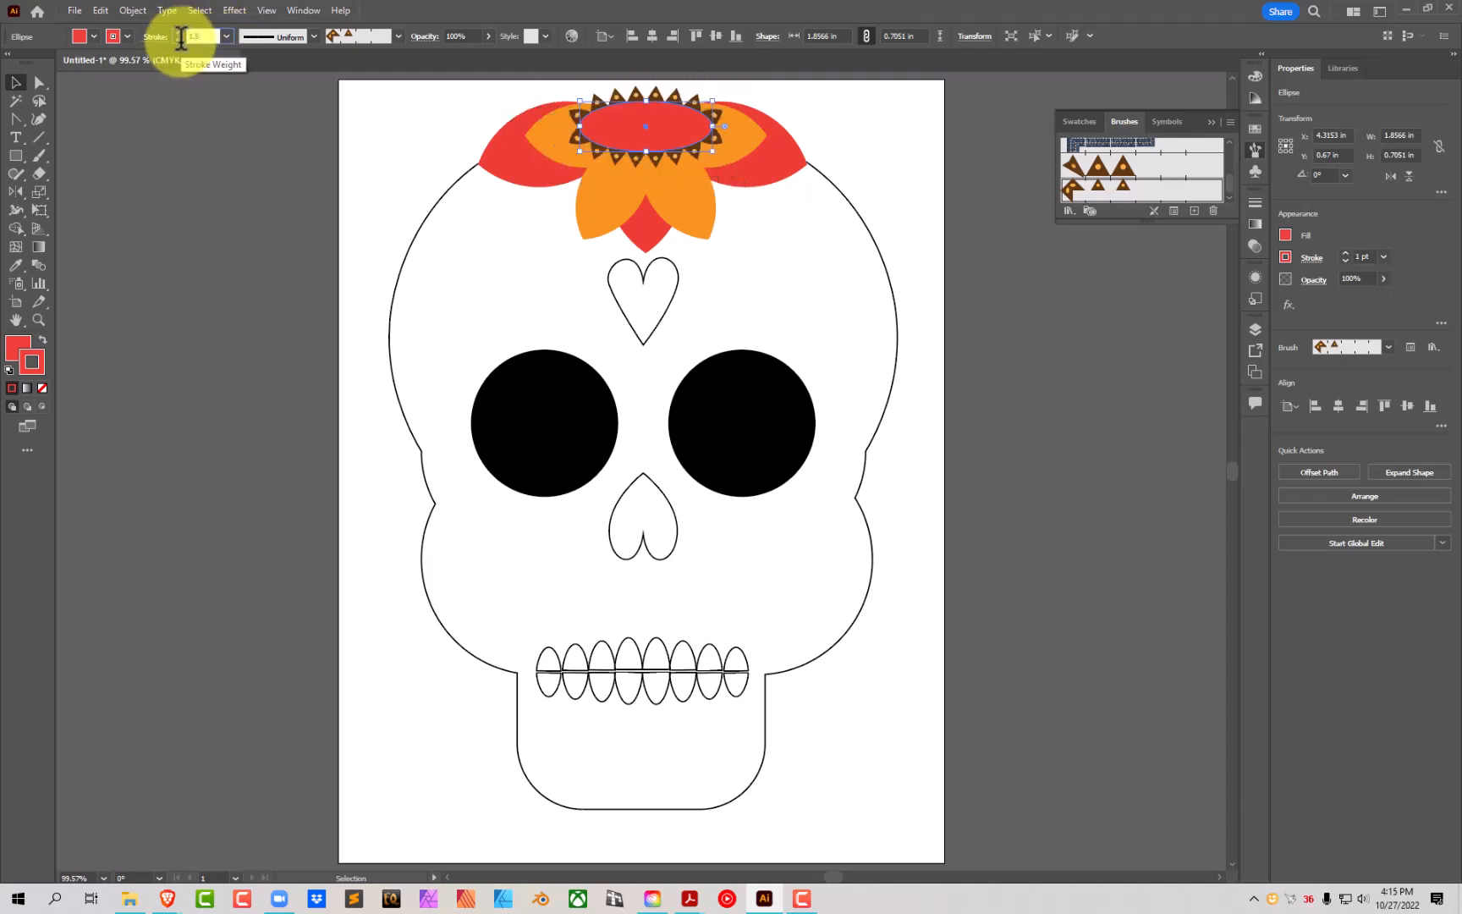
{"action": "left_click", "coordinate": [471, 36]}
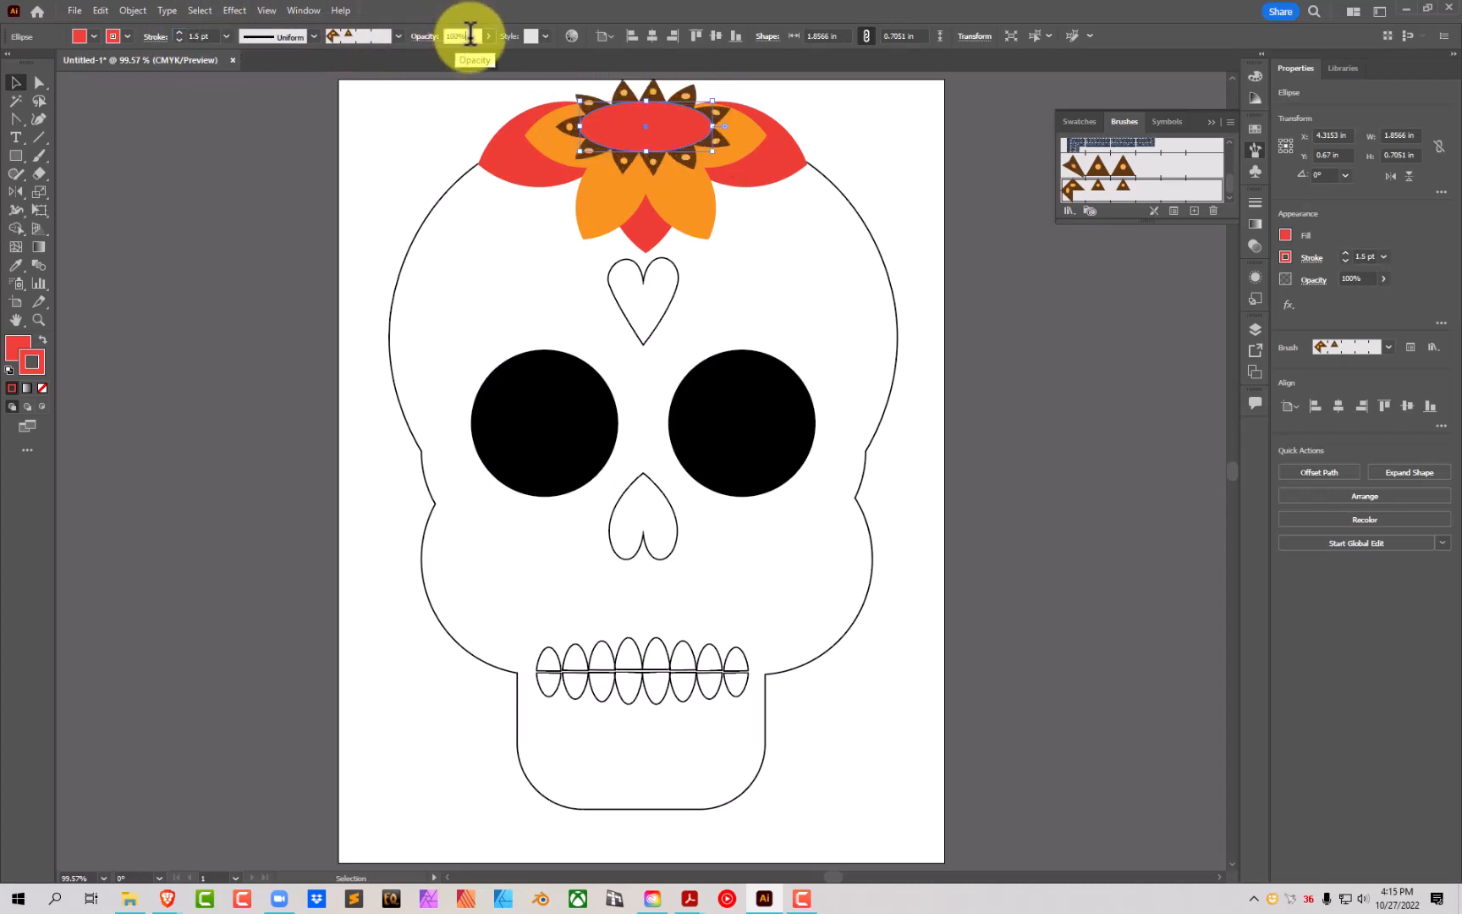
{"action": "left_click", "coordinate": [1005, 188]}
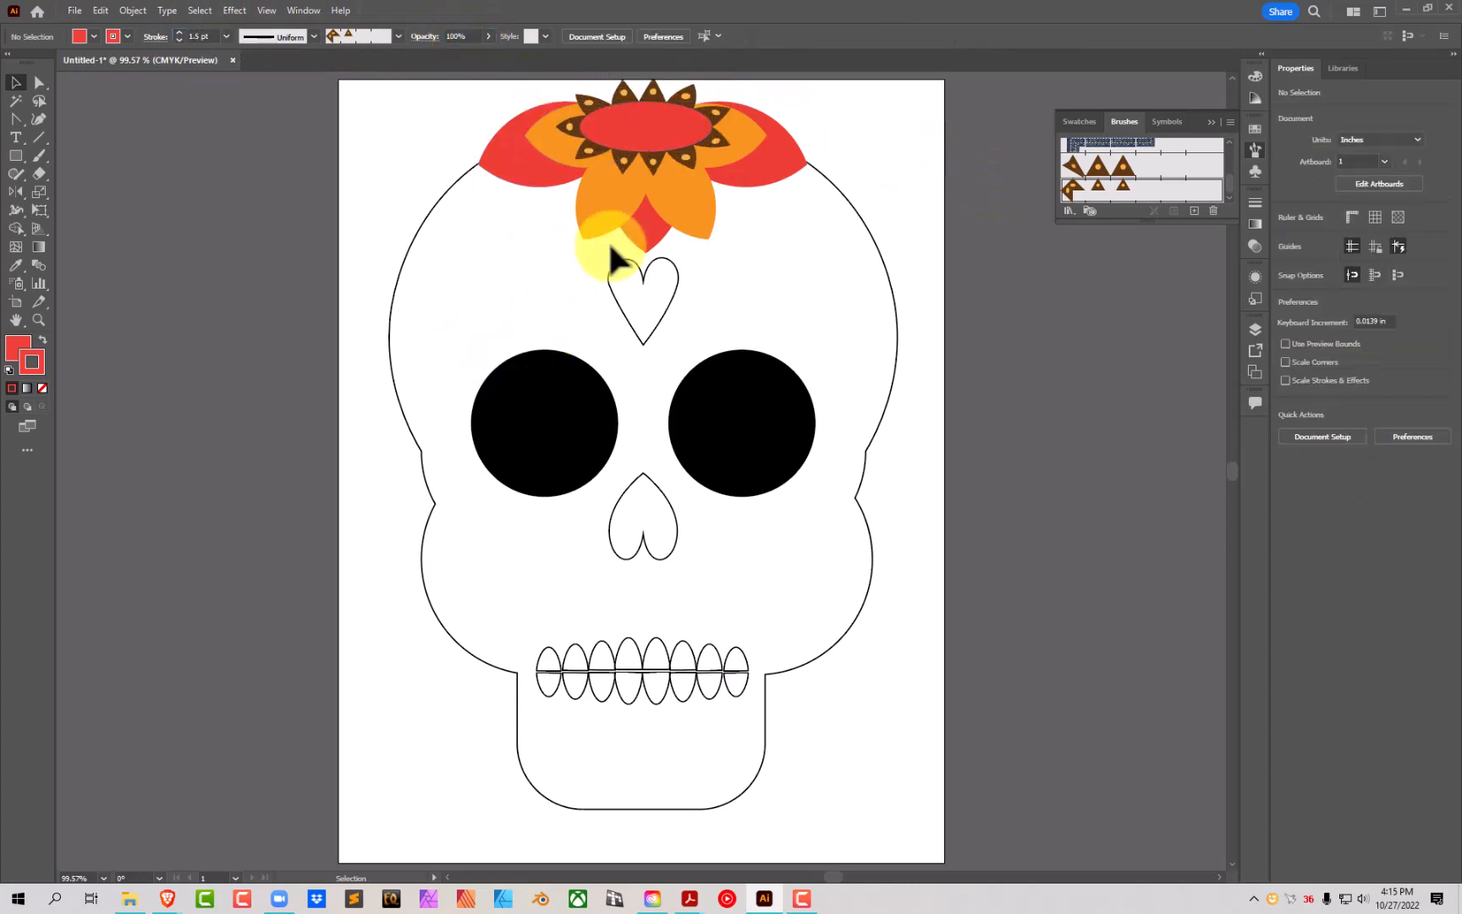
Step: Fill the heart on the skull's forehead with dark red and remove its outline
{"action": "left_click", "coordinate": [674, 286]}
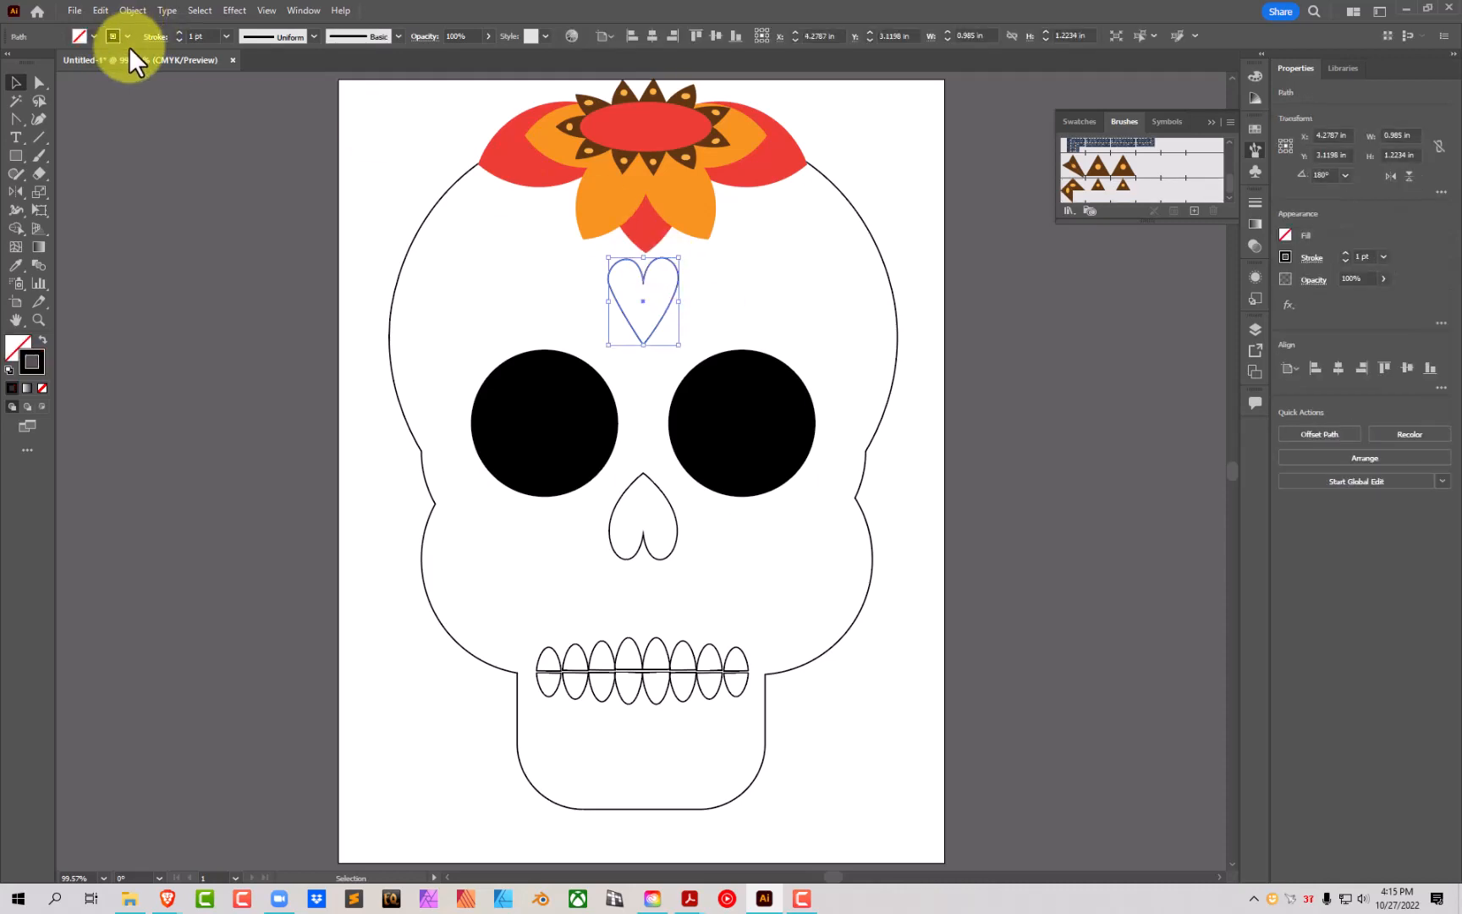
{"action": "left_click", "coordinate": [93, 35]}
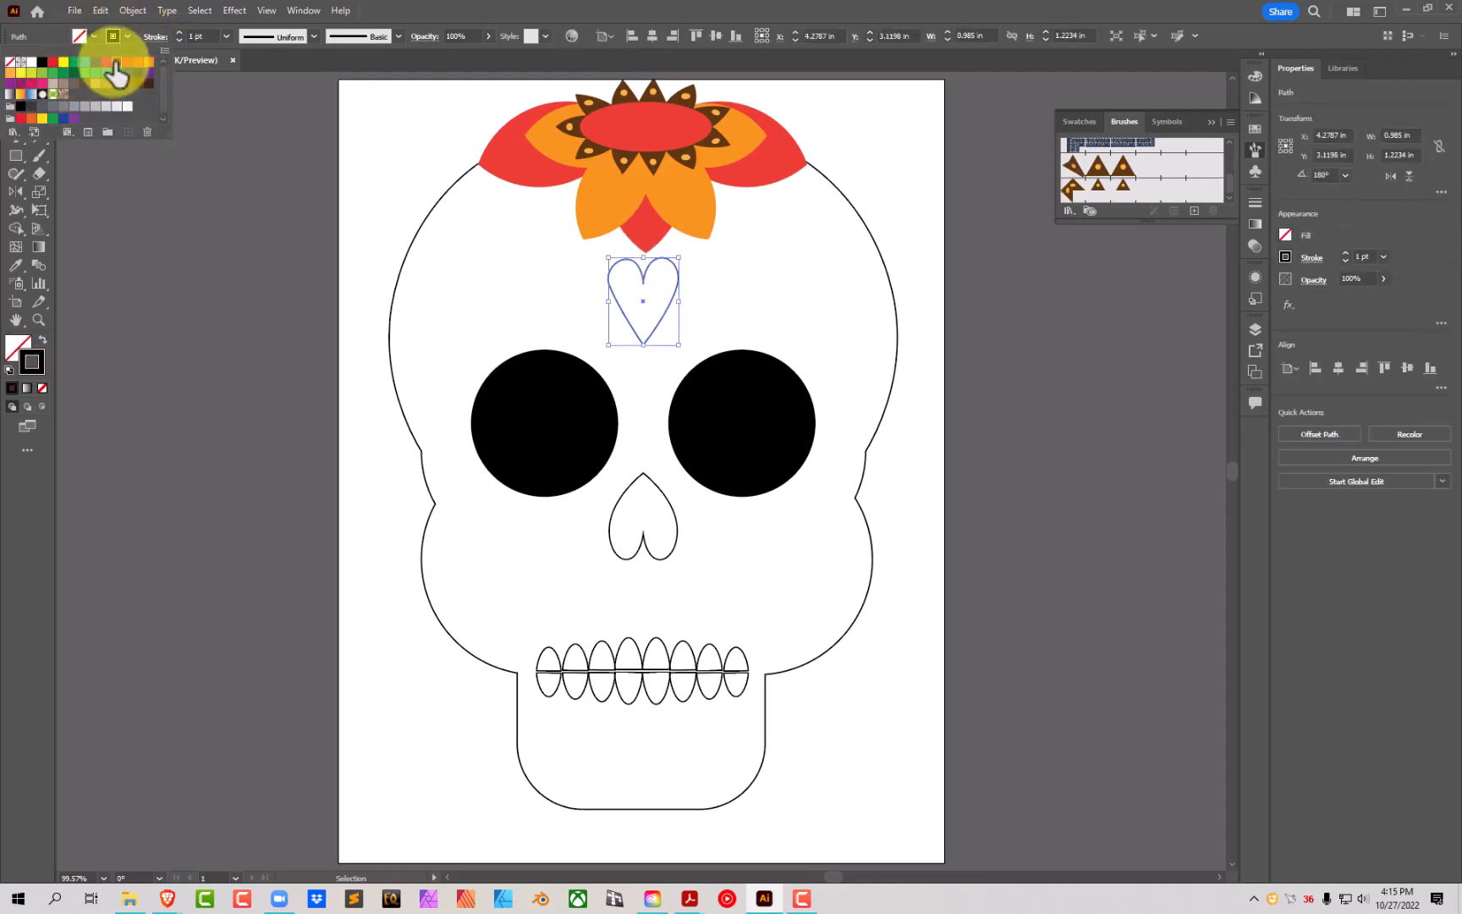
{"action": "left_click", "coordinate": [115, 64]}
{"action": "left_click", "coordinate": [127, 36]}
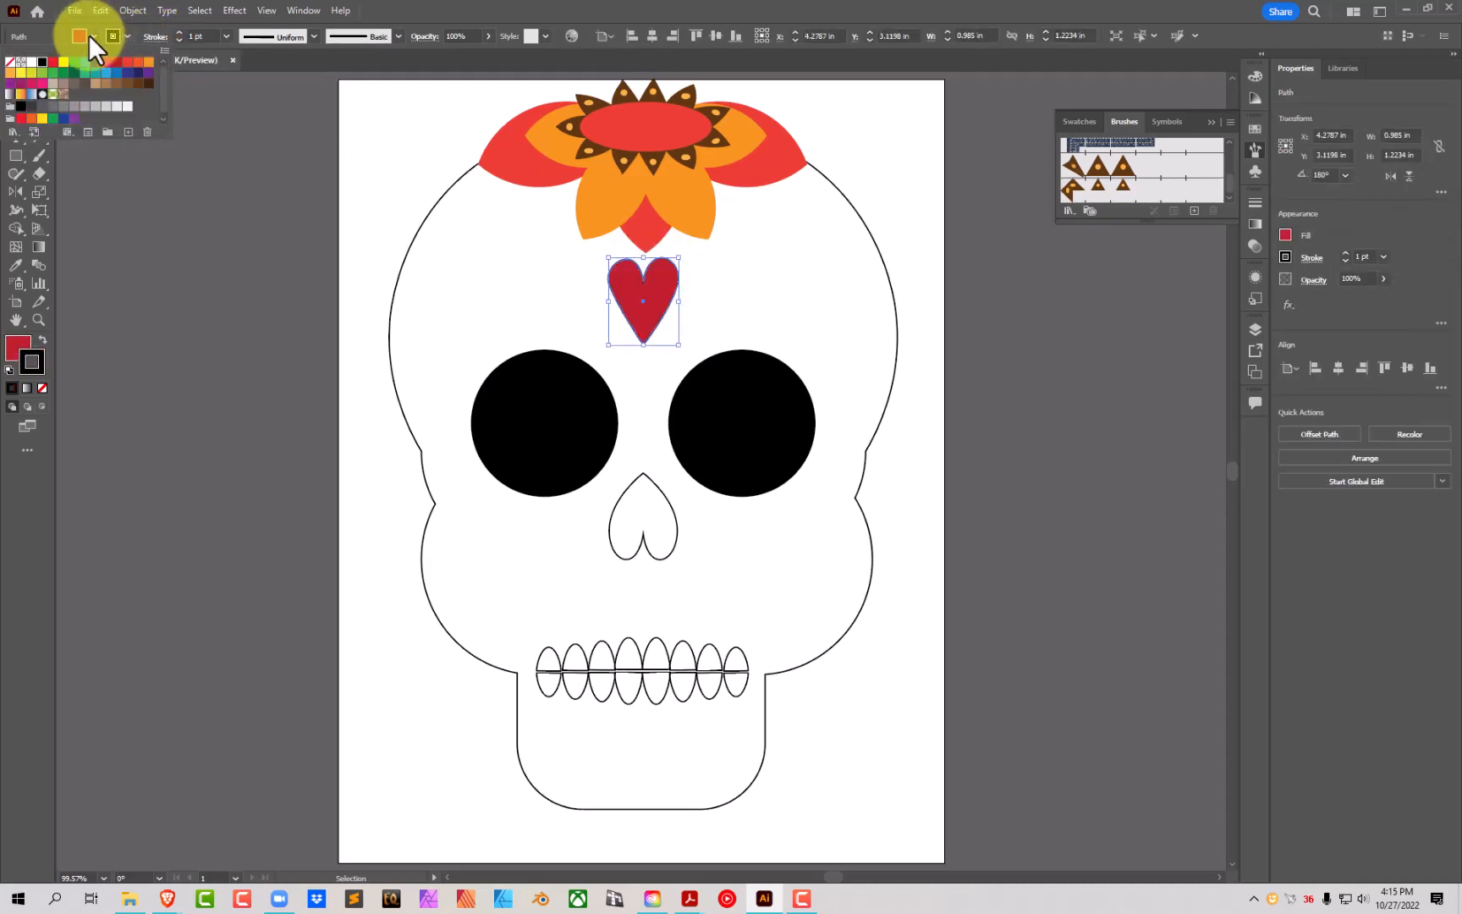
{"action": "left_click", "coordinate": [9, 61]}
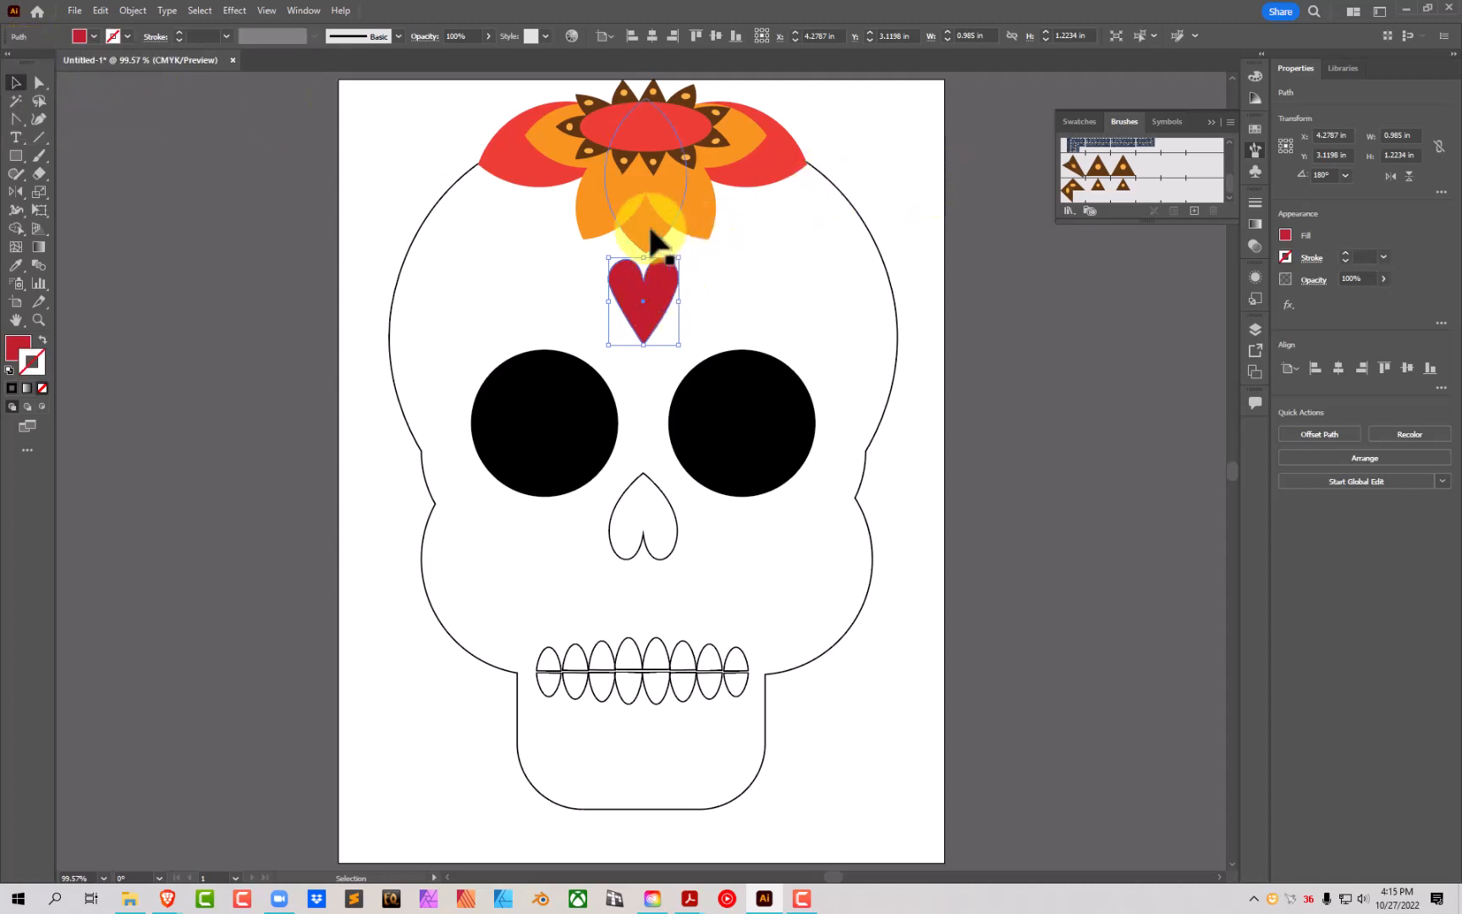
Step: Select all the red and orange petals and scale them down about their centre to about 3.95 by 1.59 in
{"action": "left_click", "coordinate": [677, 205]}
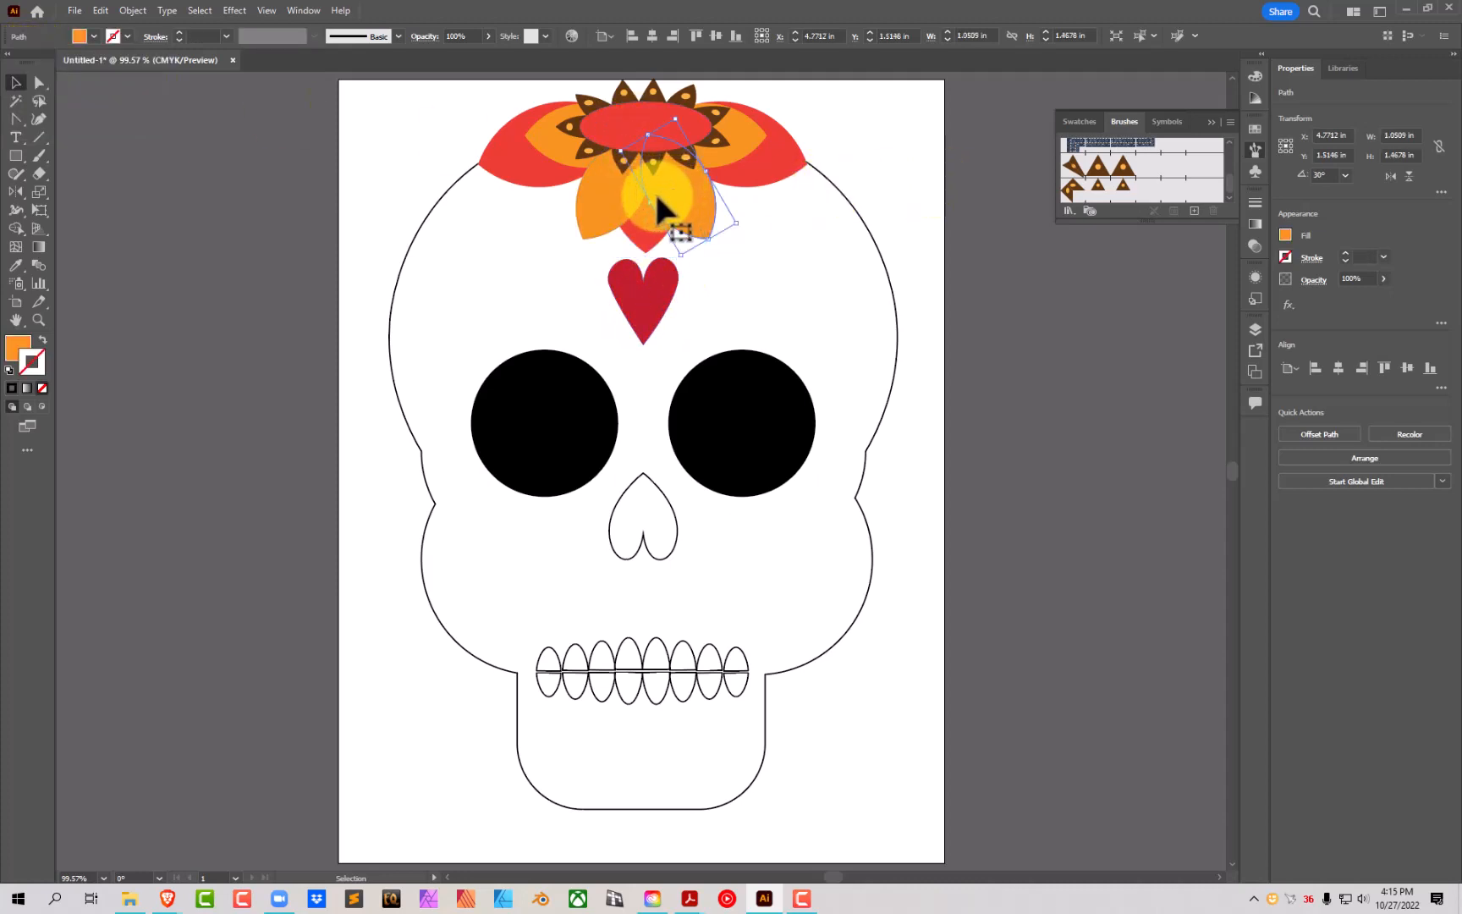
{"action": "left_click", "coordinate": [602, 205], "text": "shift"}
{"action": "left_click", "coordinate": [744, 157], "text": "shift"}
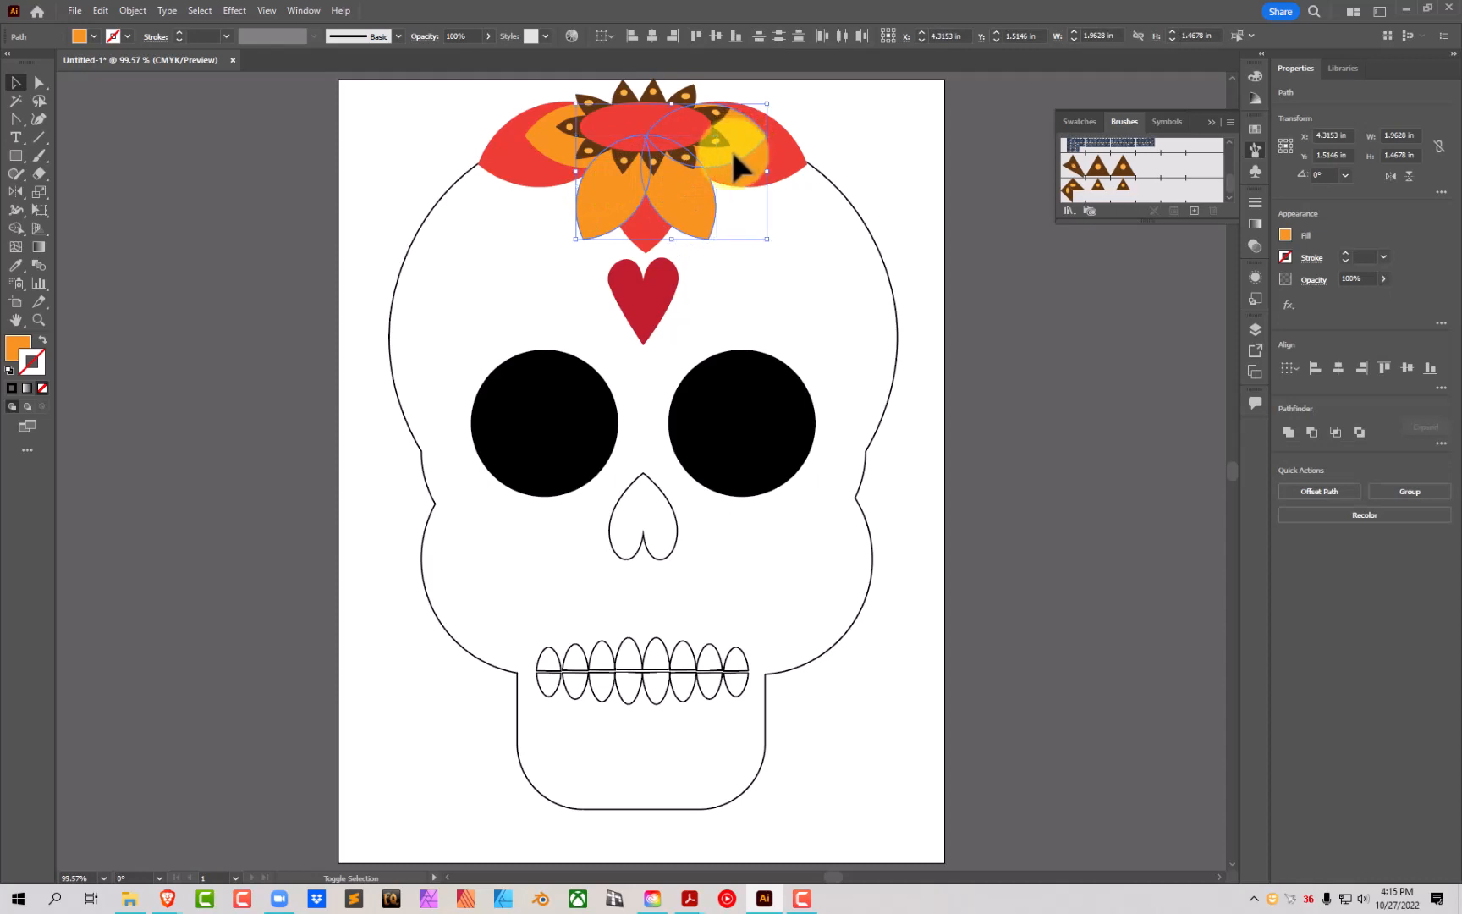
{"action": "left_click", "coordinate": [517, 174], "text": "shift"}
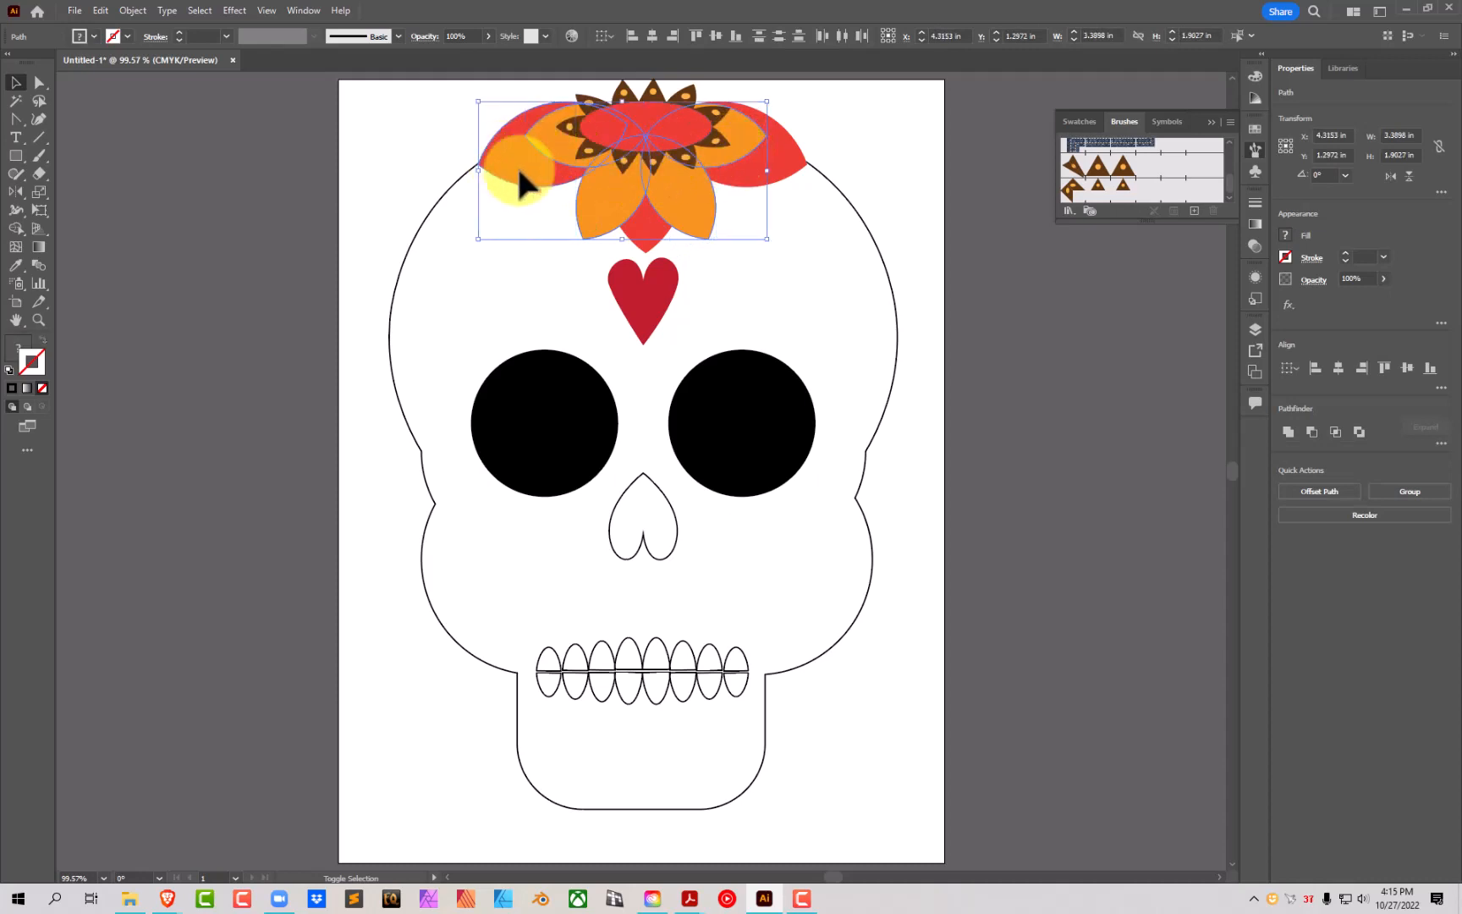
{"action": "left_click", "coordinate": [652, 237], "text": "shift"}
{"action": "left_click", "coordinate": [796, 176], "text": "shift"}
{"action": "left_click", "coordinate": [799, 179], "text": "shift"}
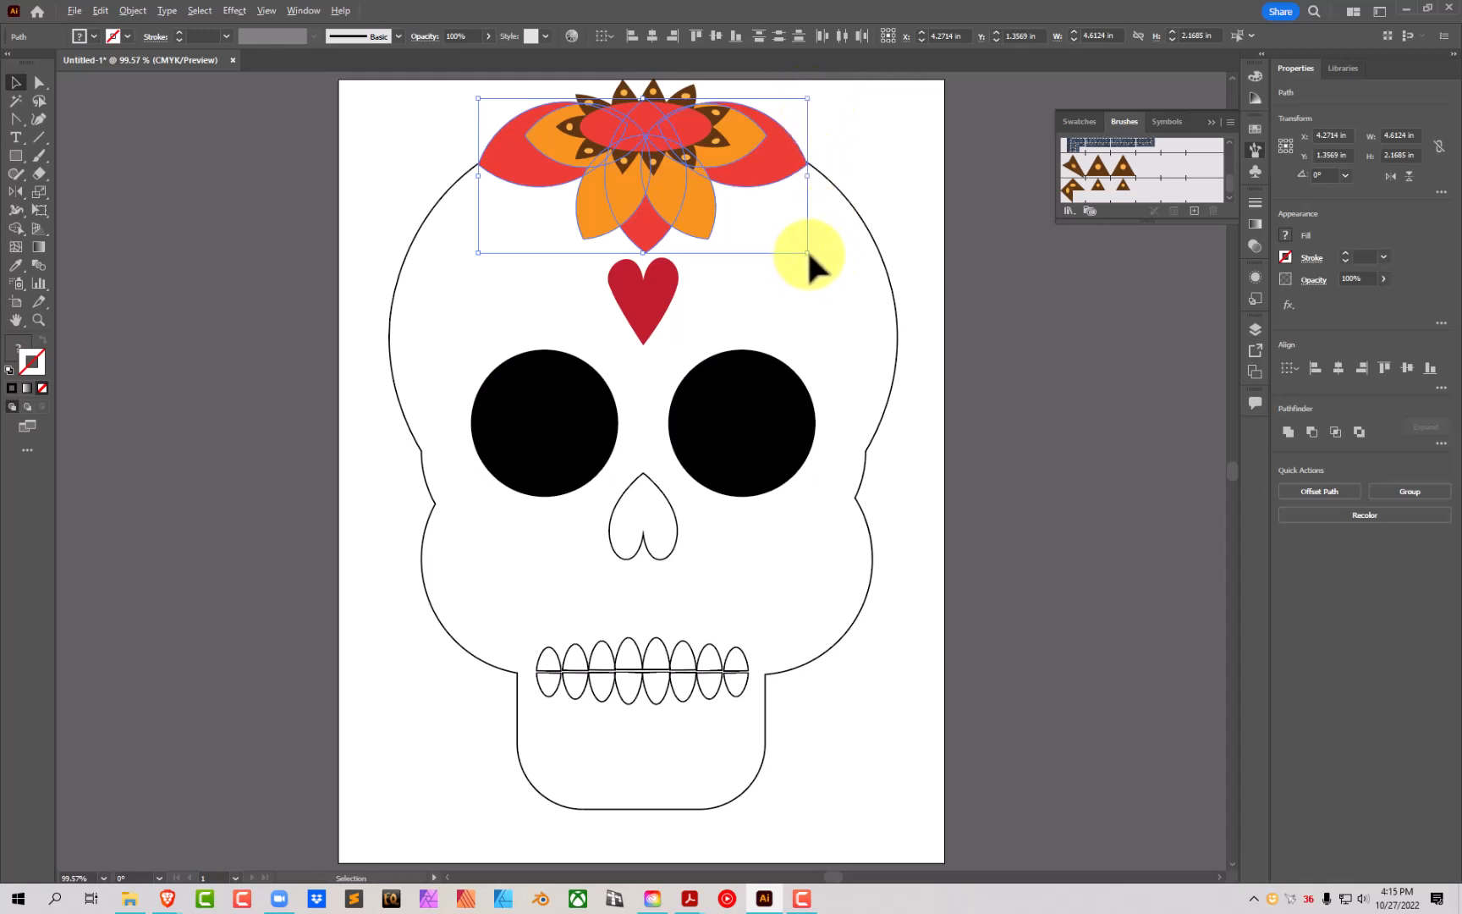
{"action": "left_click_drag", "start_coordinate": [808, 252], "coordinate": [783, 235]}
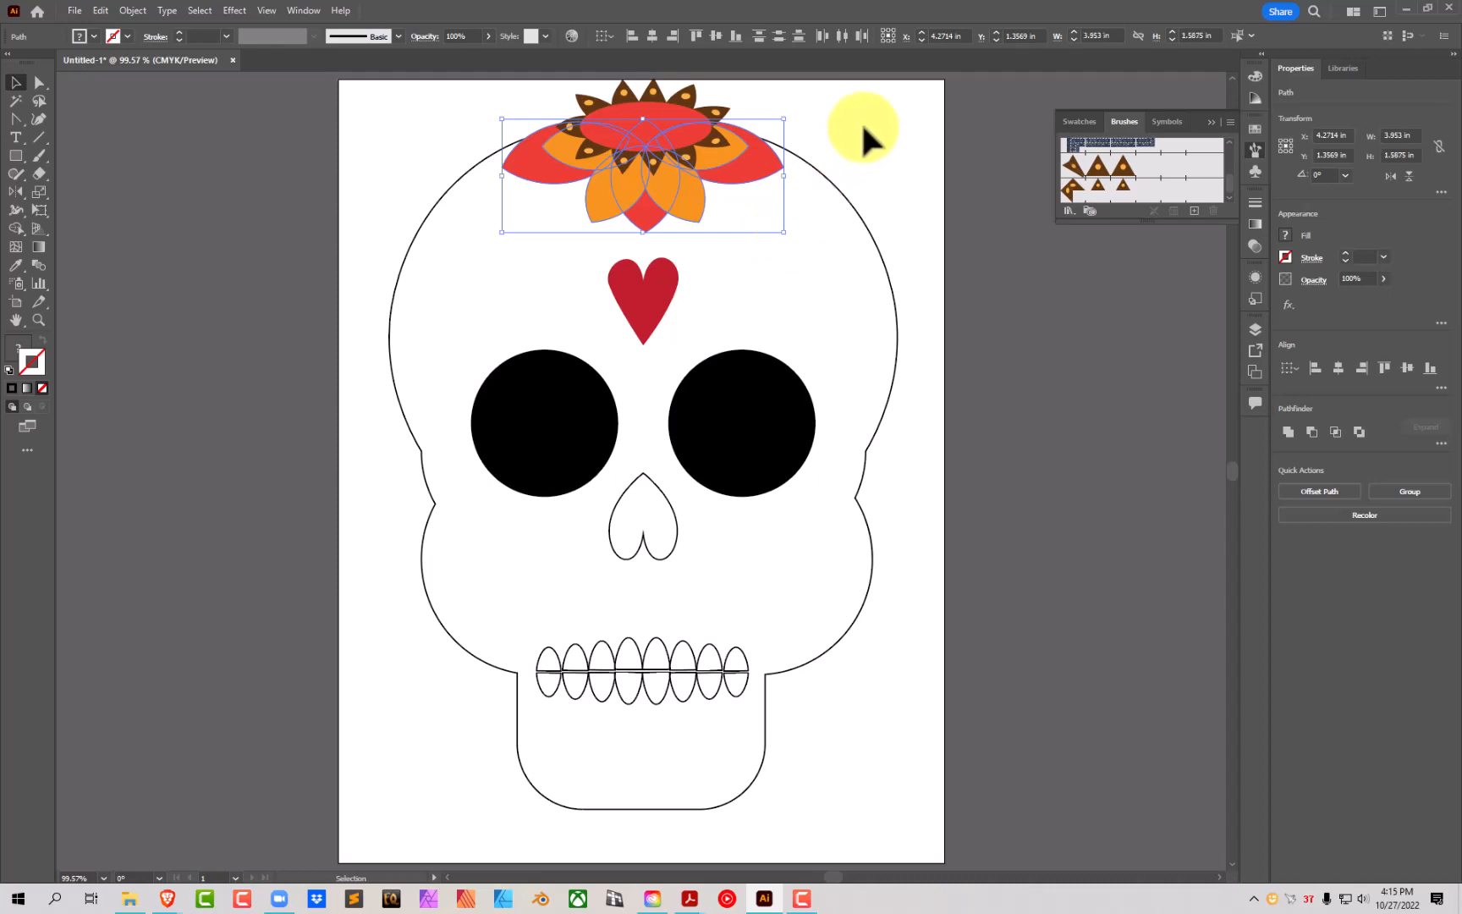
{"action": "left_click", "coordinate": [946, 97]}
Step: Move the two lower orange petals slightly up and the two side orange petals slightly outward and up within the flower
{"action": "left_click_drag", "start_coordinate": [669, 180], "coordinate": [613, 171]}
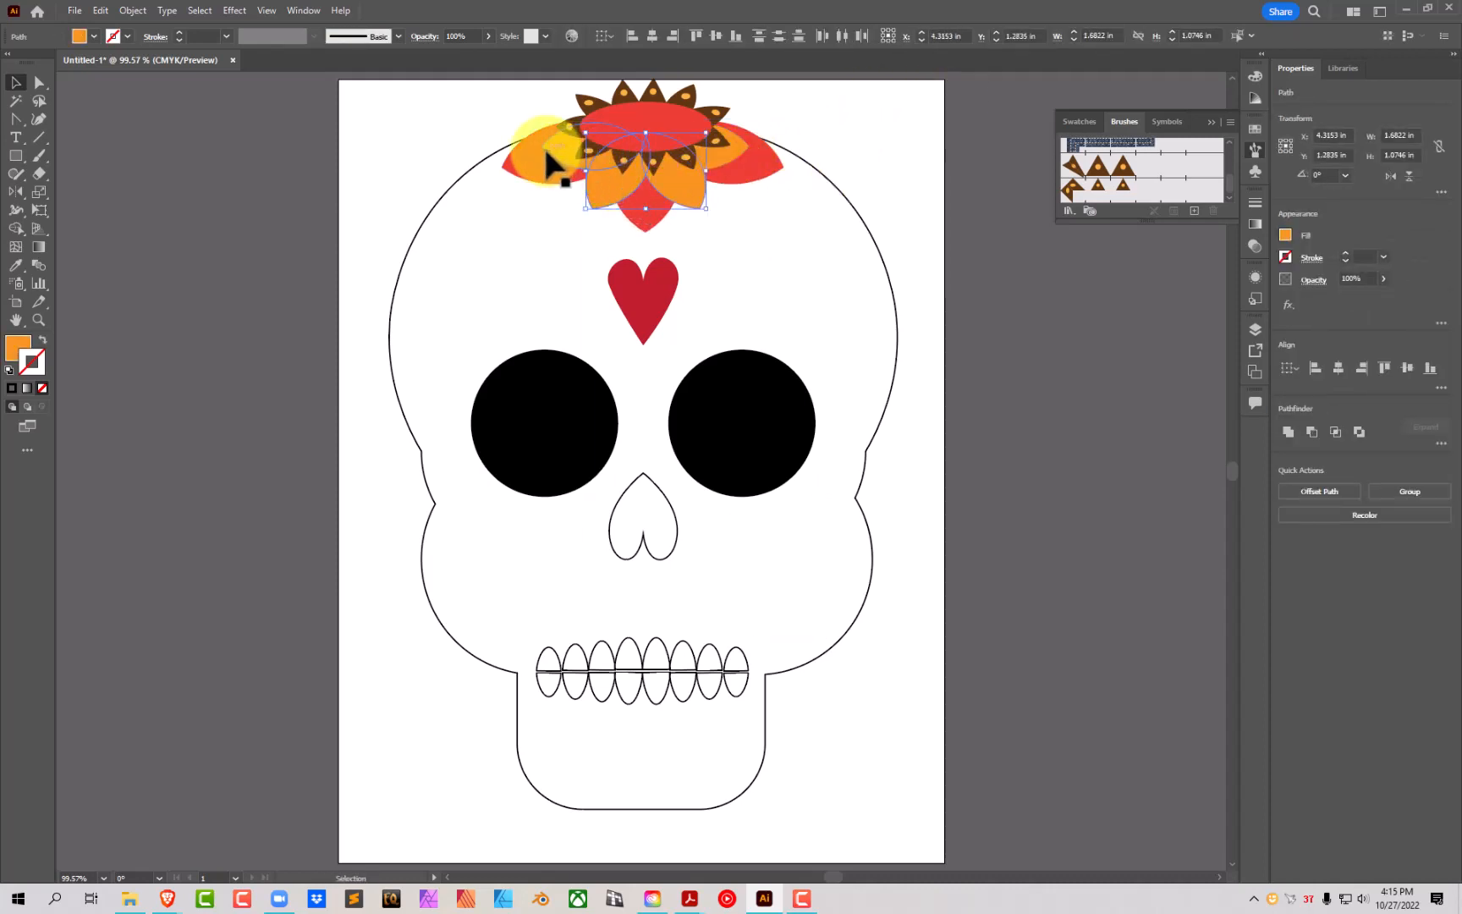
{"action": "double_click", "coordinate": [548, 138]}
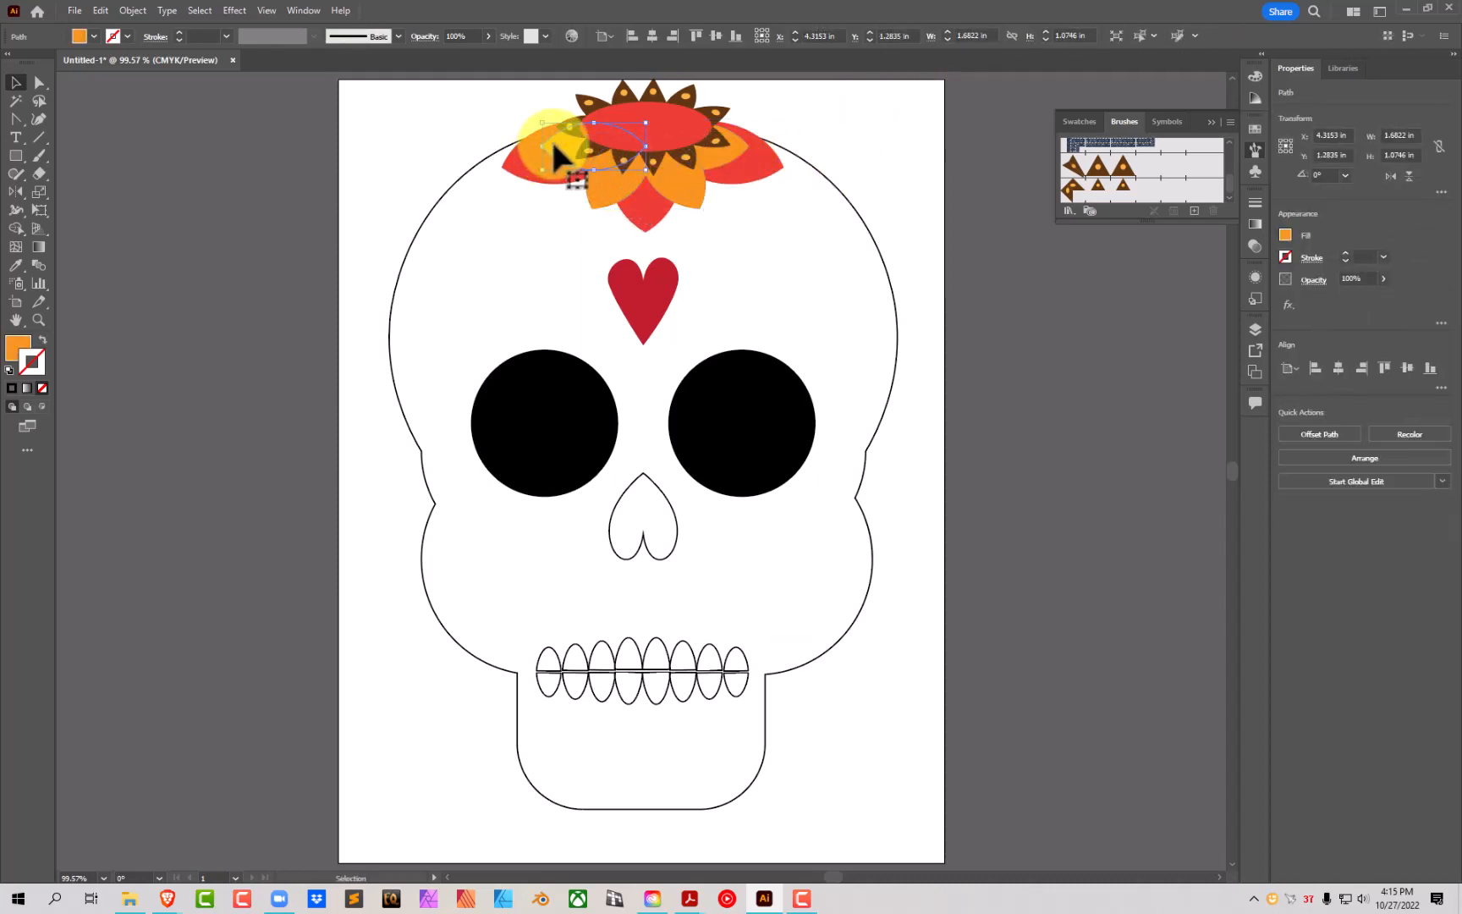
{"action": "left_click", "coordinate": [407, 130]}
{"action": "double_click", "coordinate": [388, 124]}
{"action": "left_click_drag", "start_coordinate": [561, 157], "coordinate": [546, 160]}
{"action": "left_click_drag", "start_coordinate": [719, 153], "coordinate": [727, 143]}
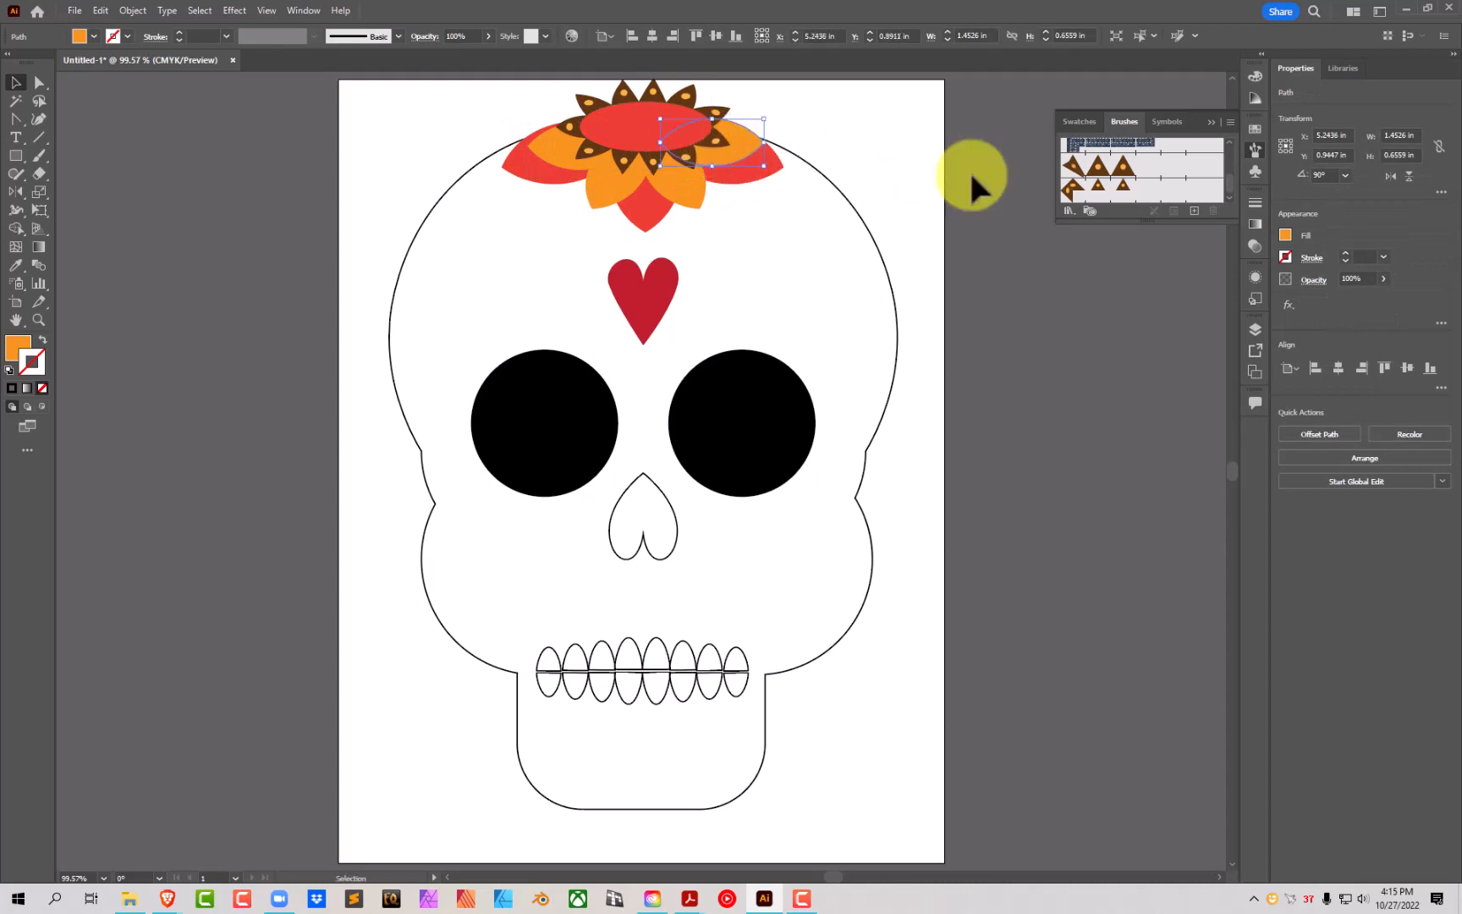
{"action": "left_click", "coordinate": [1026, 318]}
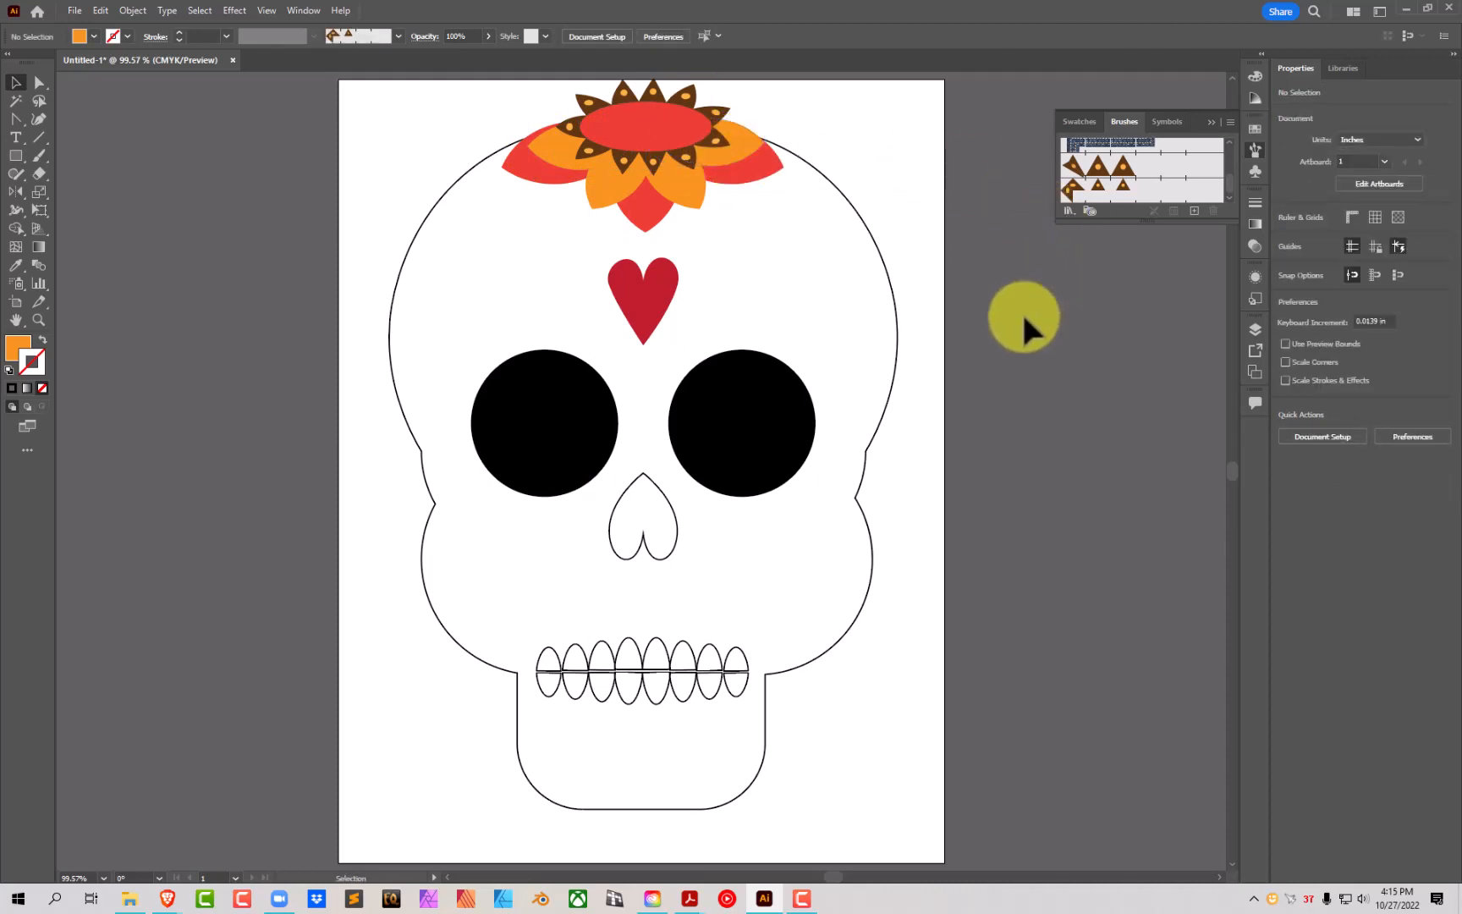
Step: Fill the skull's inverted-heart nose with black and no outline, and move the red forehead heart slightly down between the eyes
{"action": "left_click", "coordinate": [613, 522]}
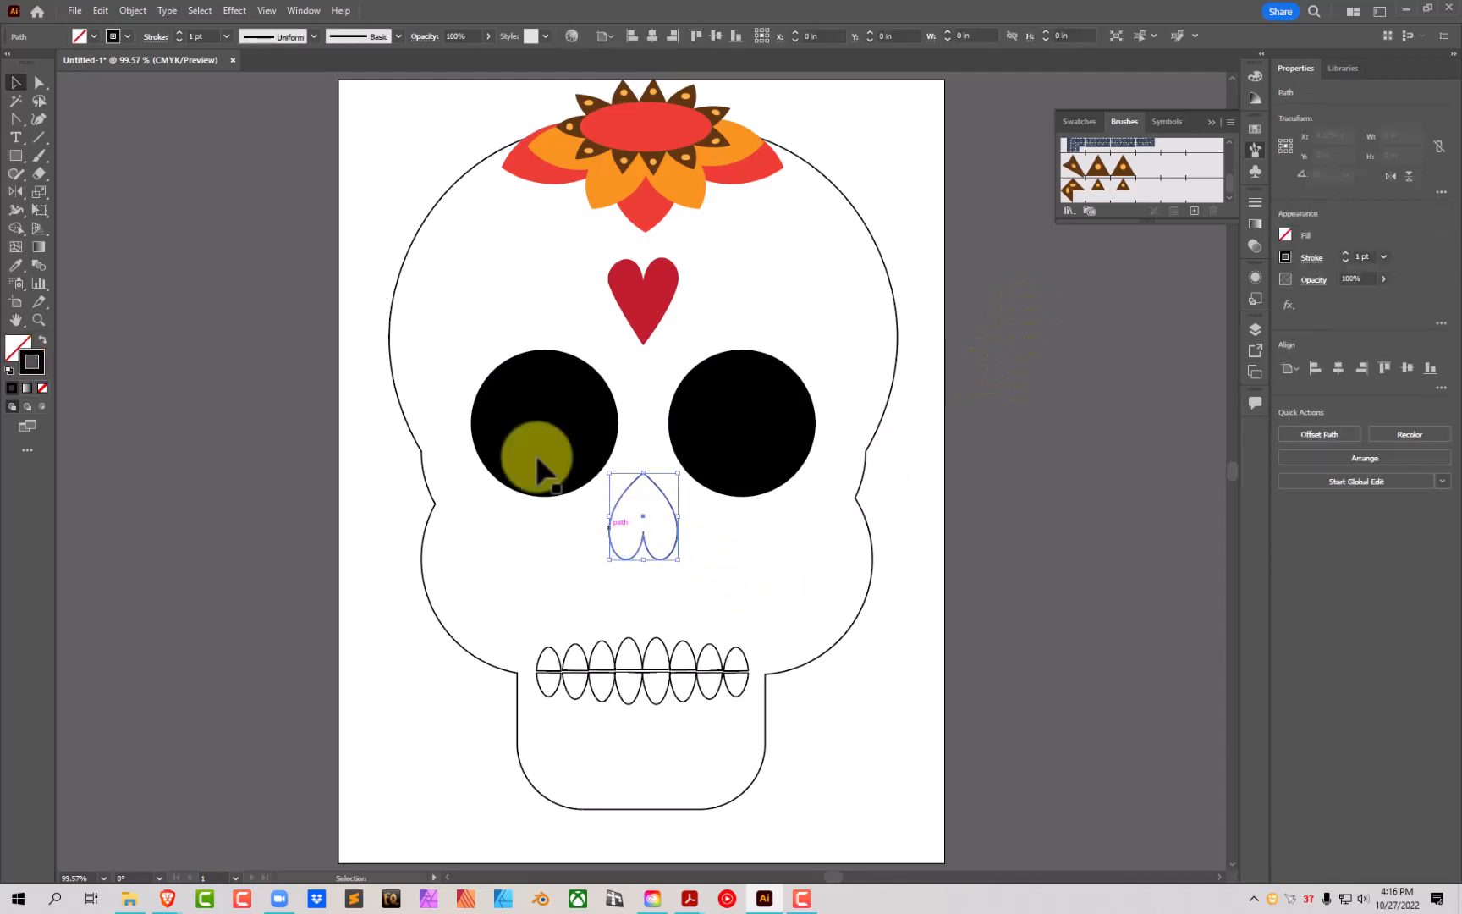
{"action": "left_click", "coordinate": [41, 339]}
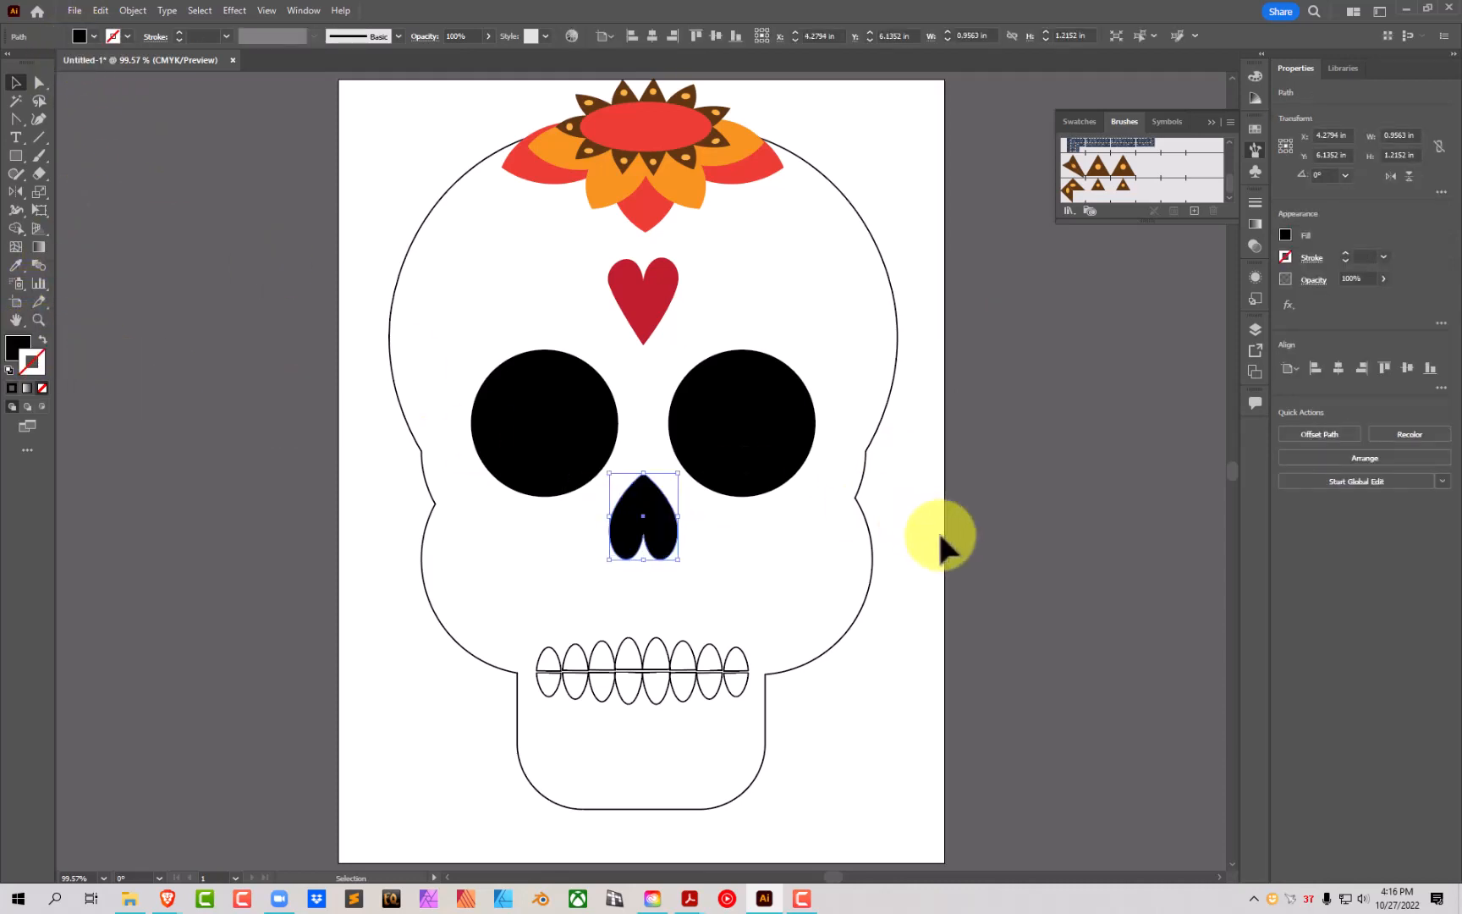
{"action": "left_click", "coordinate": [1001, 563]}
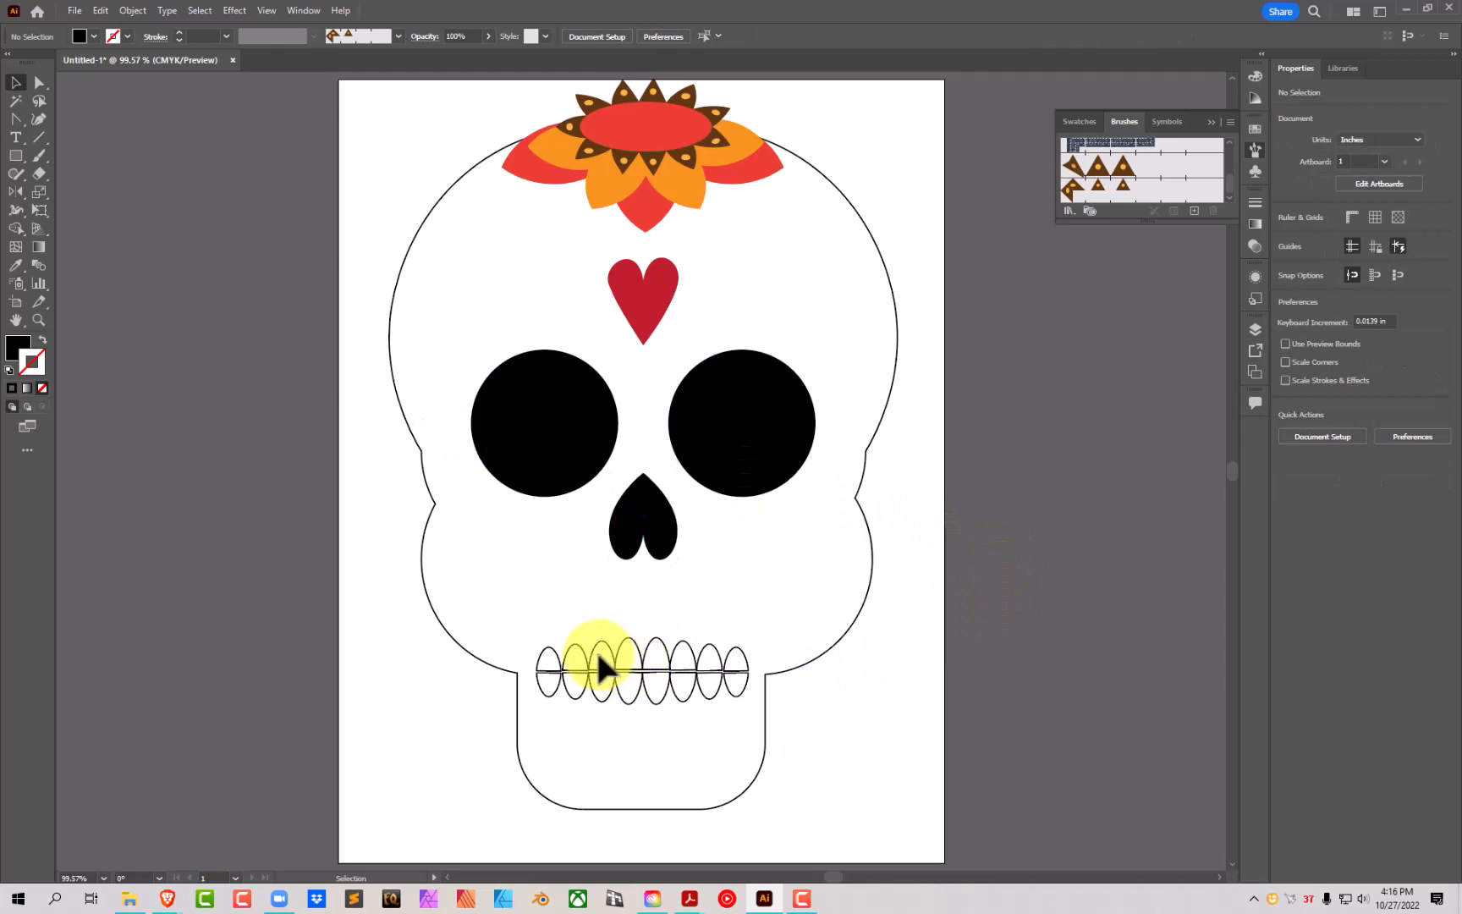
{"action": "mouse_move", "coordinate": [643, 311]}
{"action": "left_mouse_down"}
{"action": "mouse_move", "coordinate": [641, 338]}
{"action": "mouse_move", "coordinate": [650, 301]}
{"action": "left_mouse_up"}
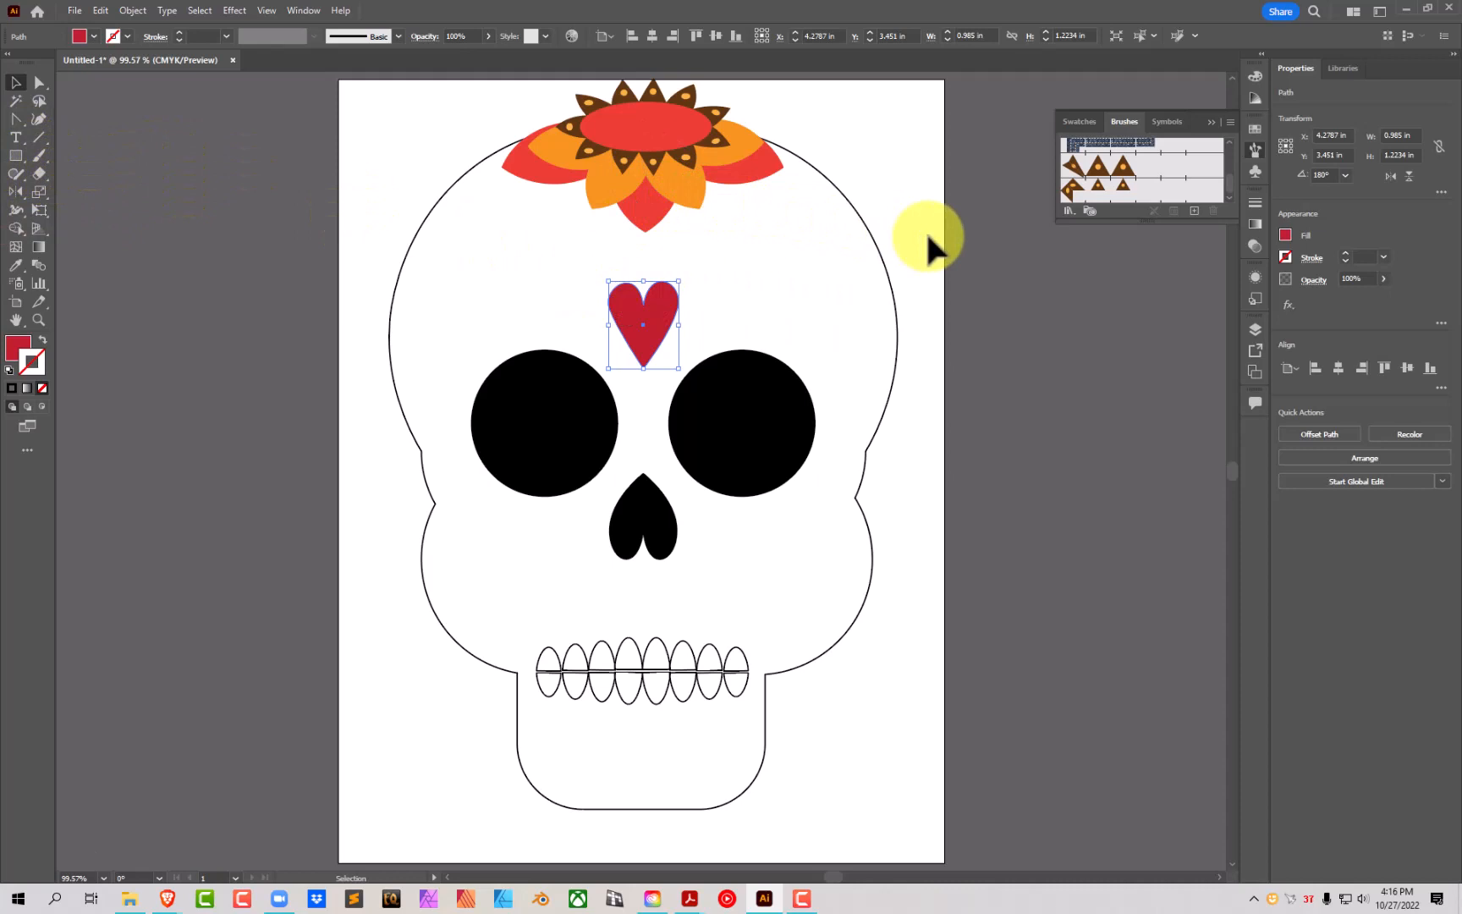
Step: Draw a vertical line about 0.53 in long in the artboard's upper-left corner and give it a black stroke
{"action": "left_click", "coordinate": [34, 136]}
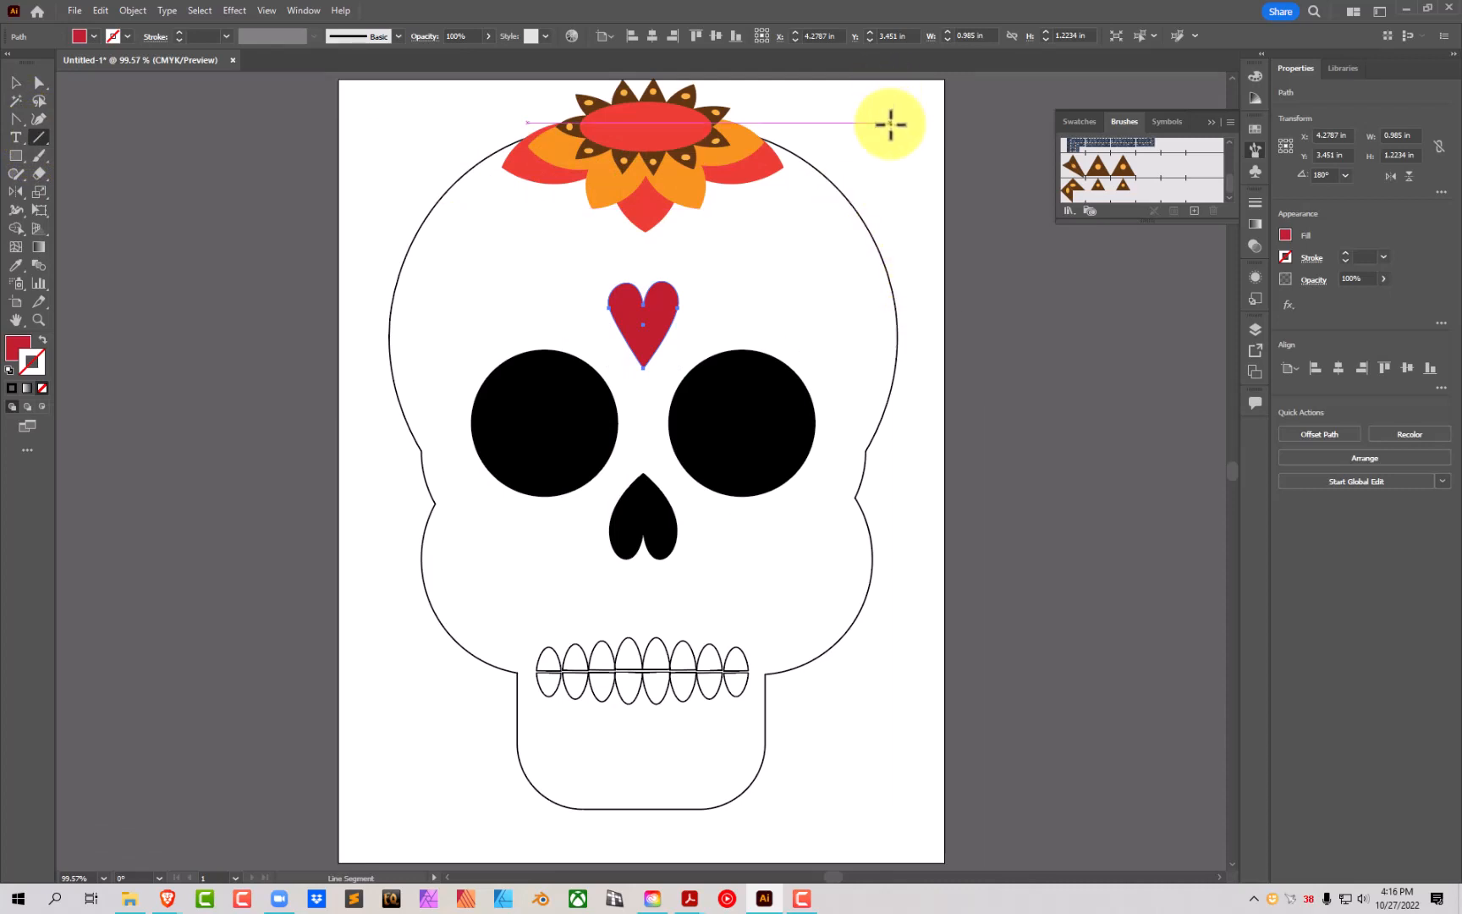
{"action": "left_click_drag", "start_coordinate": [373, 119], "coordinate": [373, 152]}
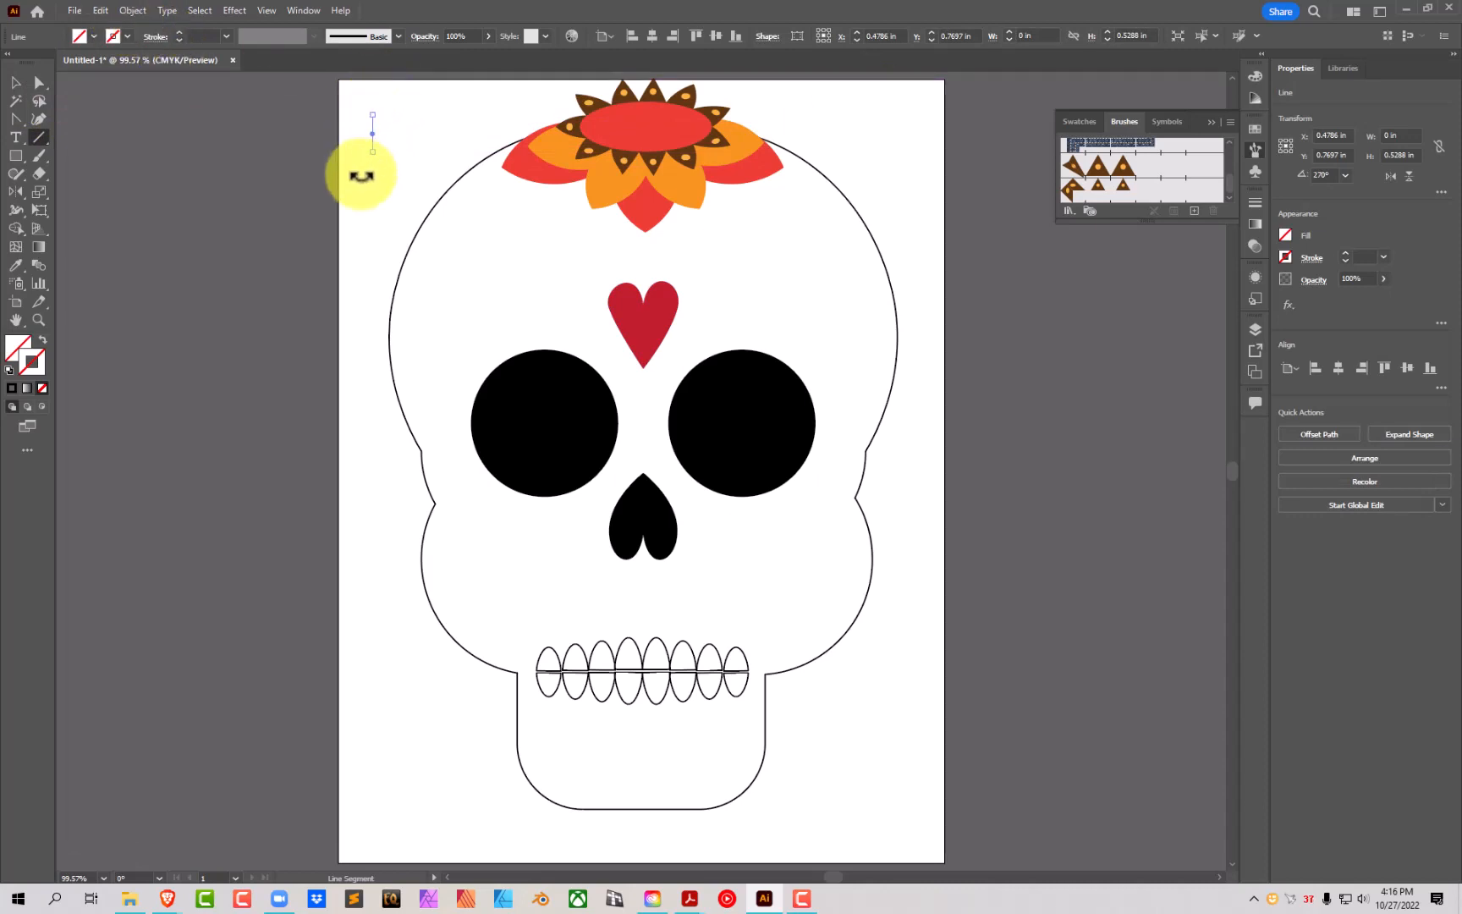
{"action": "left_click", "coordinate": [124, 33]}
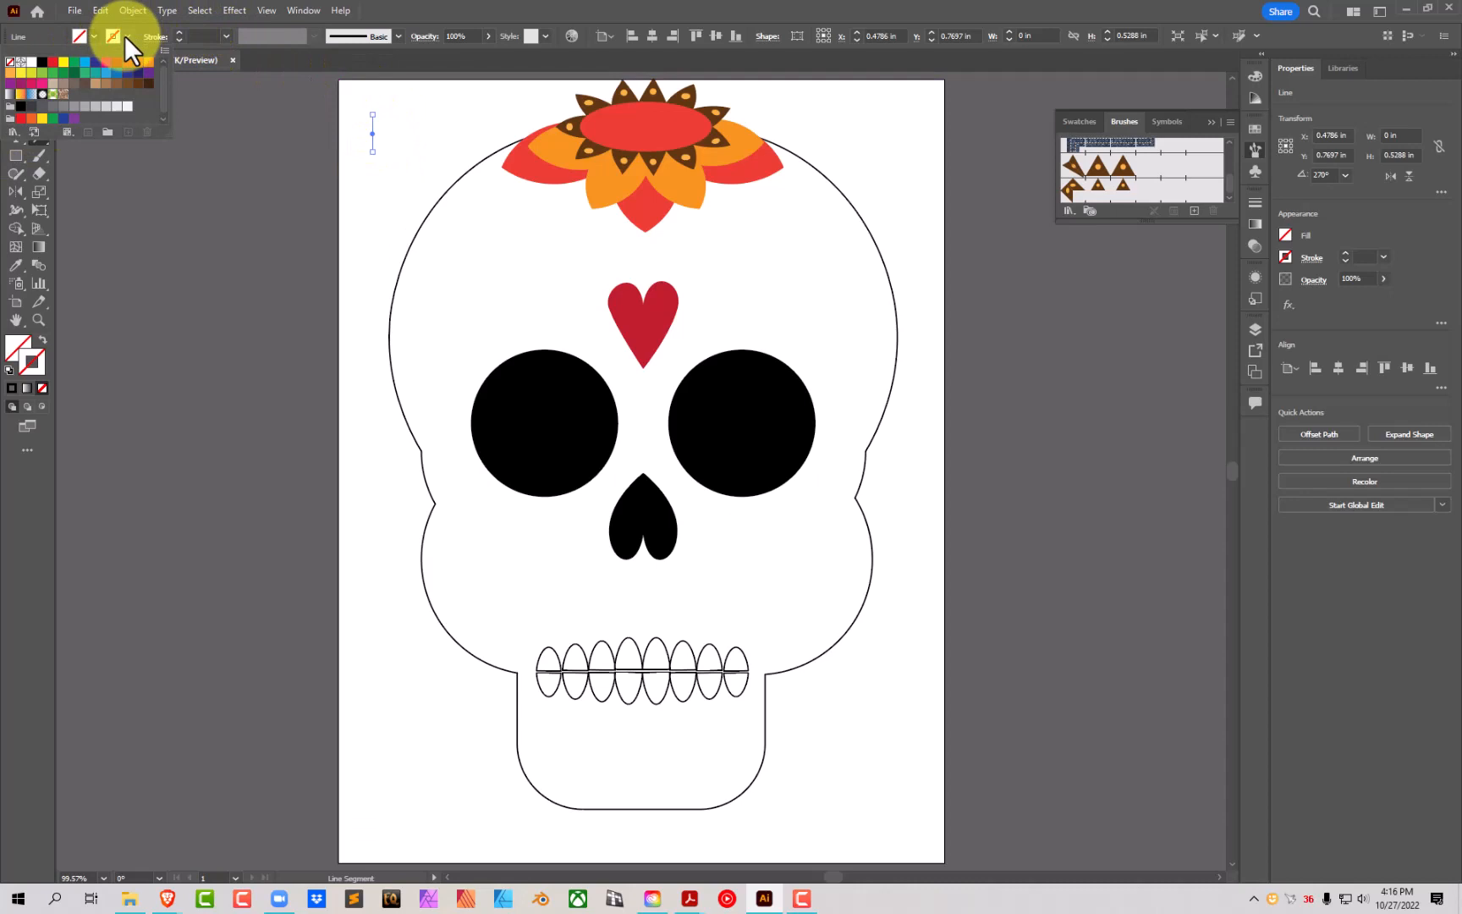
{"action": "left_click", "coordinate": [41, 62]}
Step: Set the vertical line's stroke weight to 5 pt and apply the asymmetric width profile with one long tapered end
{"action": "left_click", "coordinate": [178, 32]}
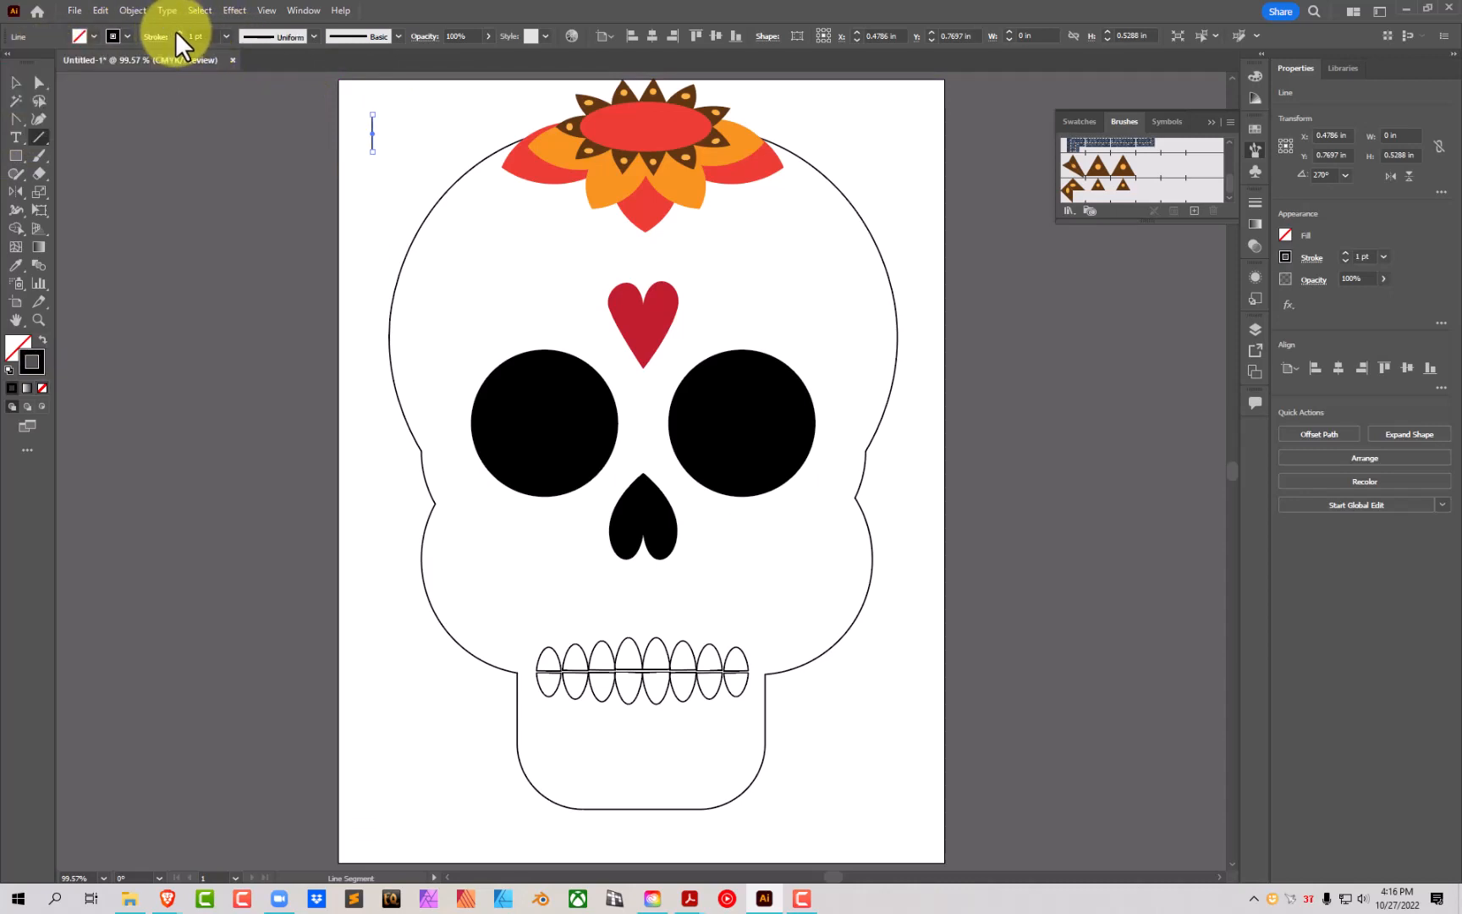
{"action": "left_click", "coordinate": [178, 32]}
{"action": "left_click", "coordinate": [178, 32]}
{"action": "left_click", "coordinate": [179, 32]}
{"action": "left_click", "coordinate": [179, 33]}
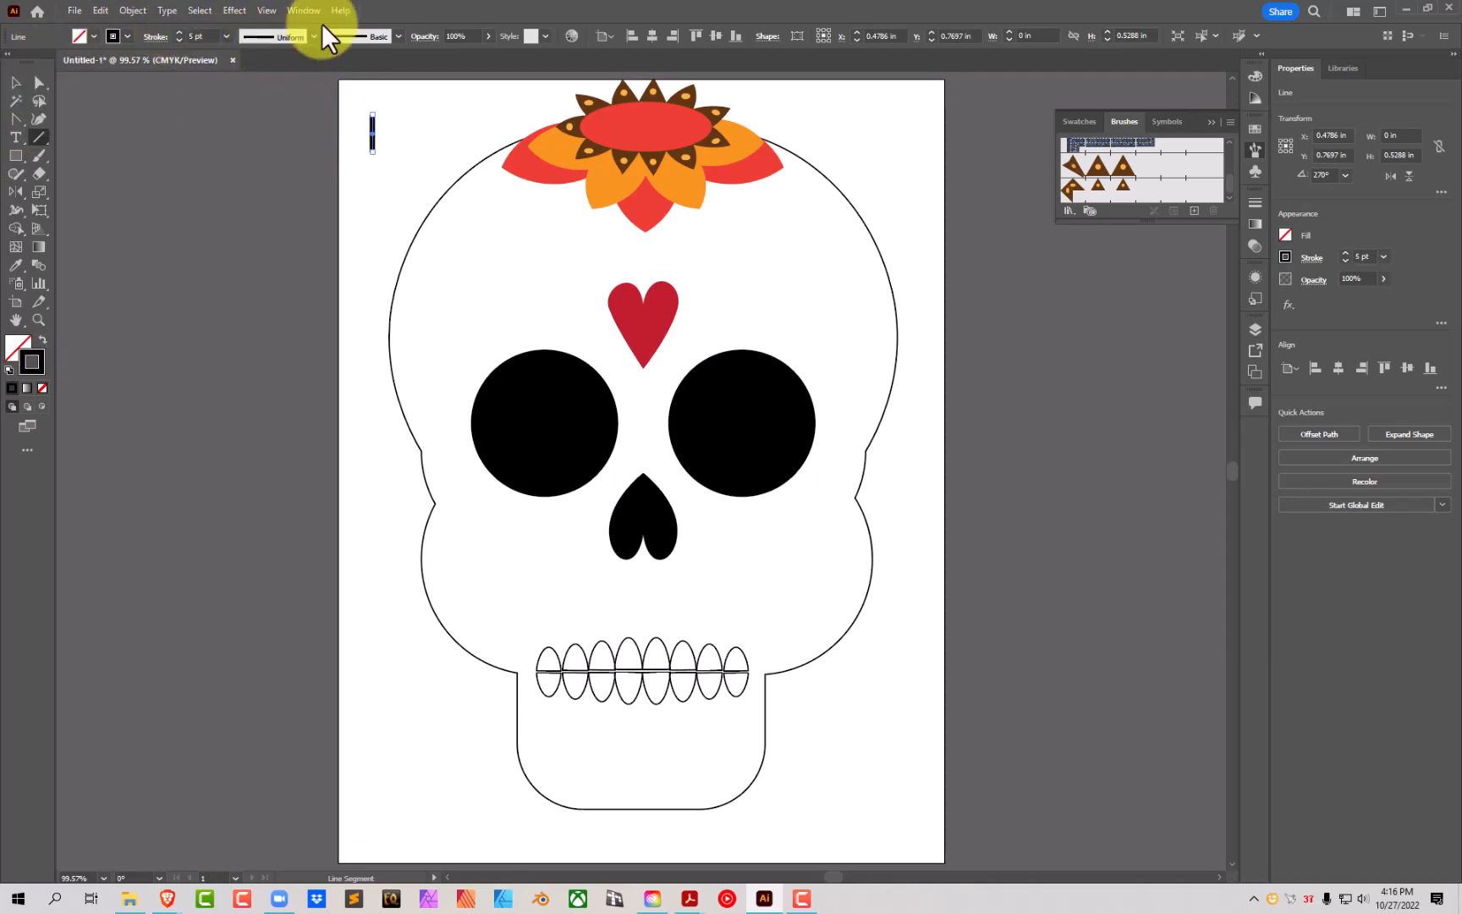
{"action": "left_click", "coordinate": [396, 32]}
{"action": "left_click", "coordinate": [396, 32]}
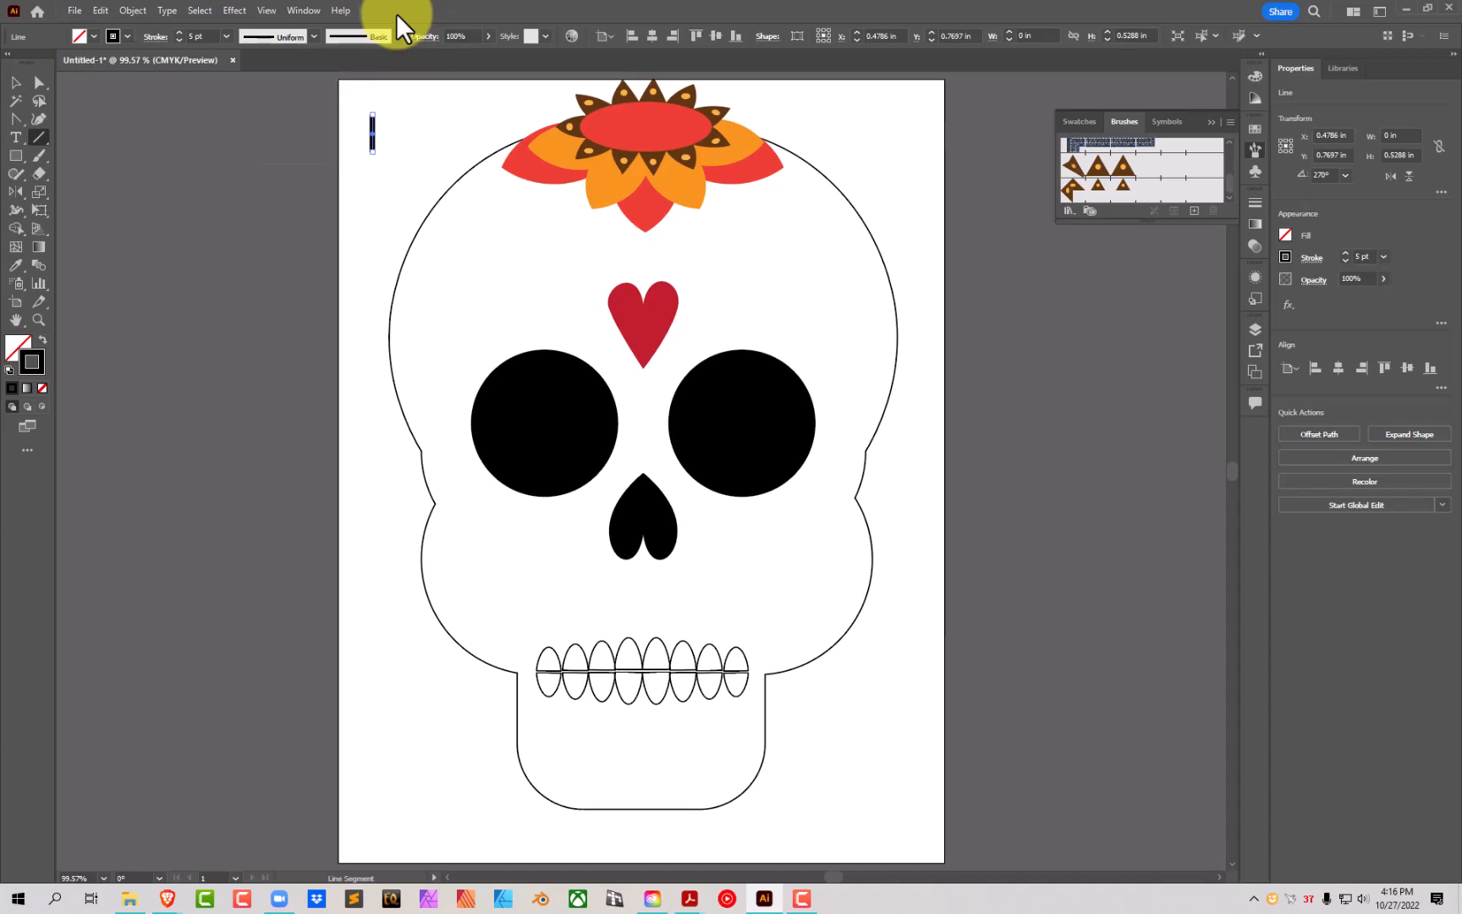
{"action": "left_click", "coordinate": [316, 39]}
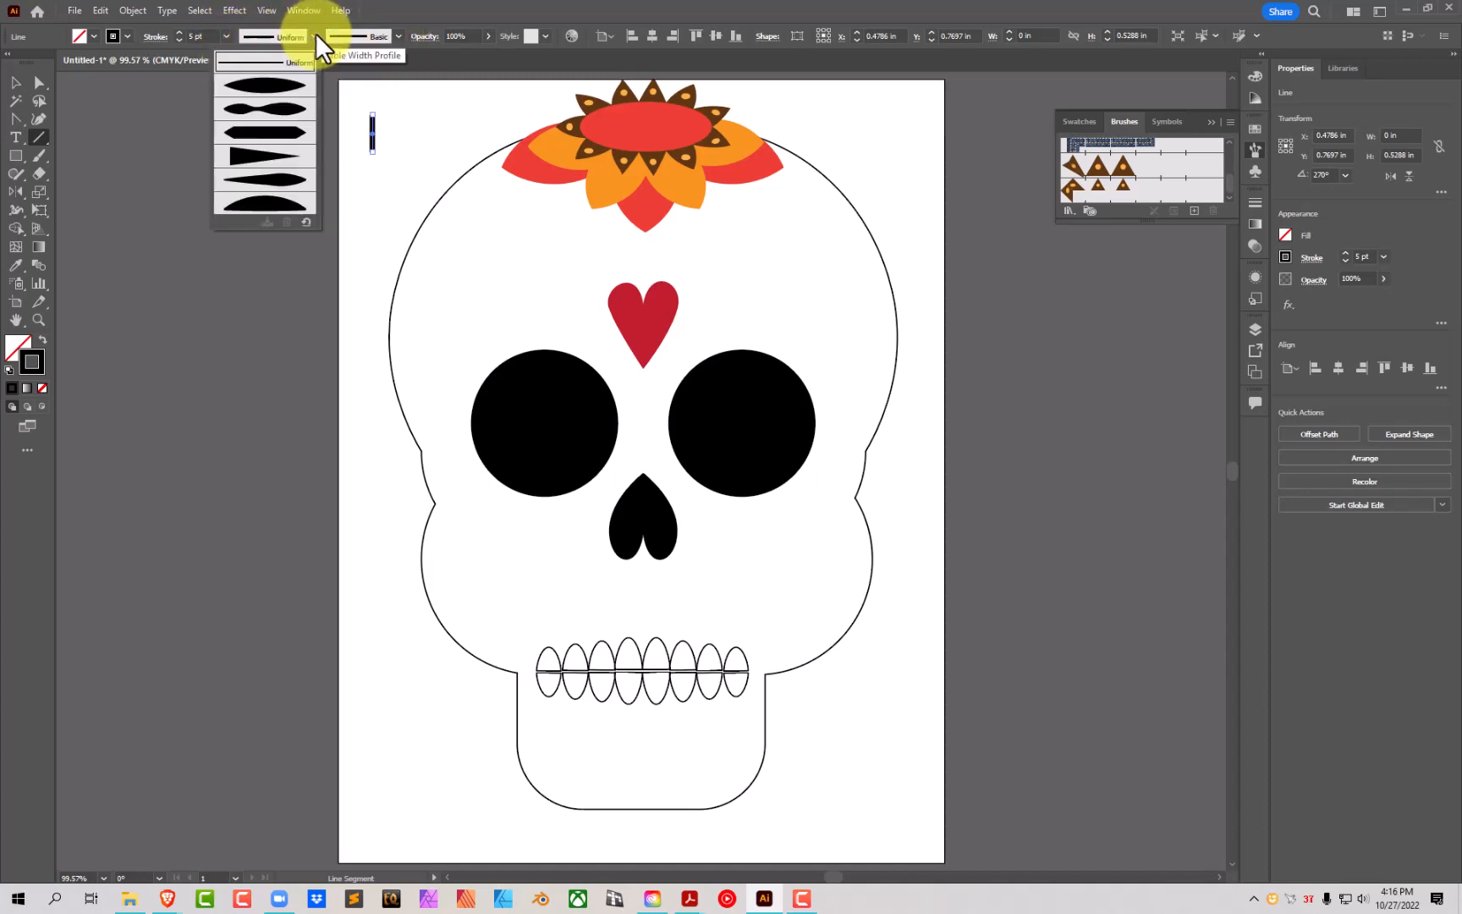
{"action": "left_click", "coordinate": [280, 180]}
Step: Rotate the tapered line to horizontal, with its long thin end pointing left, and deselect it
{"action": "left_click", "coordinate": [15, 82]}
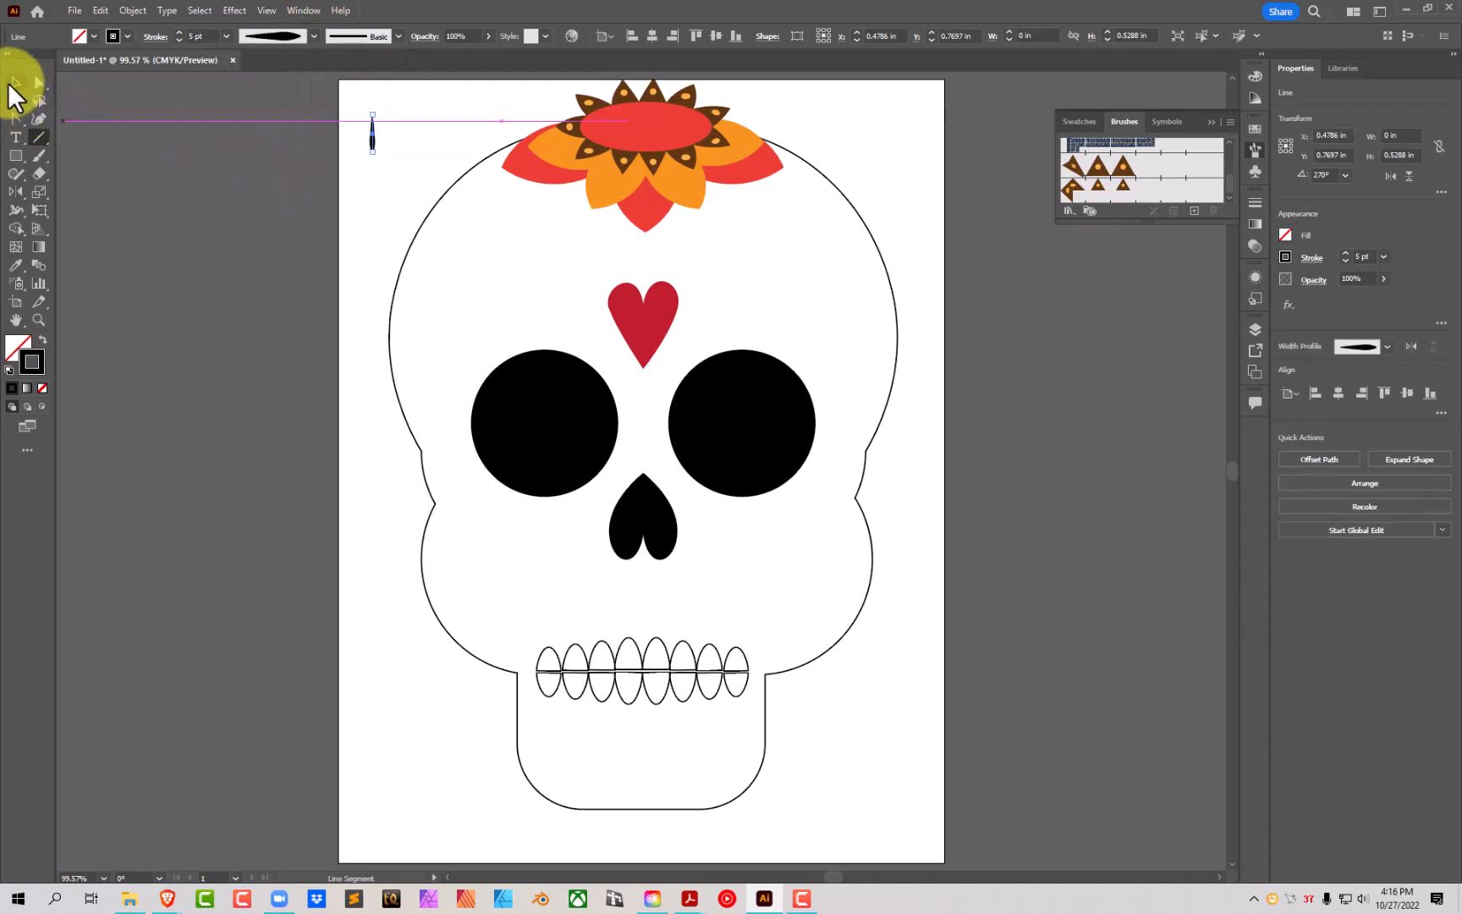
{"action": "left_click", "coordinate": [374, 149]}
{"action": "left_click_drag", "start_coordinate": [375, 158], "coordinate": [434, 132]}
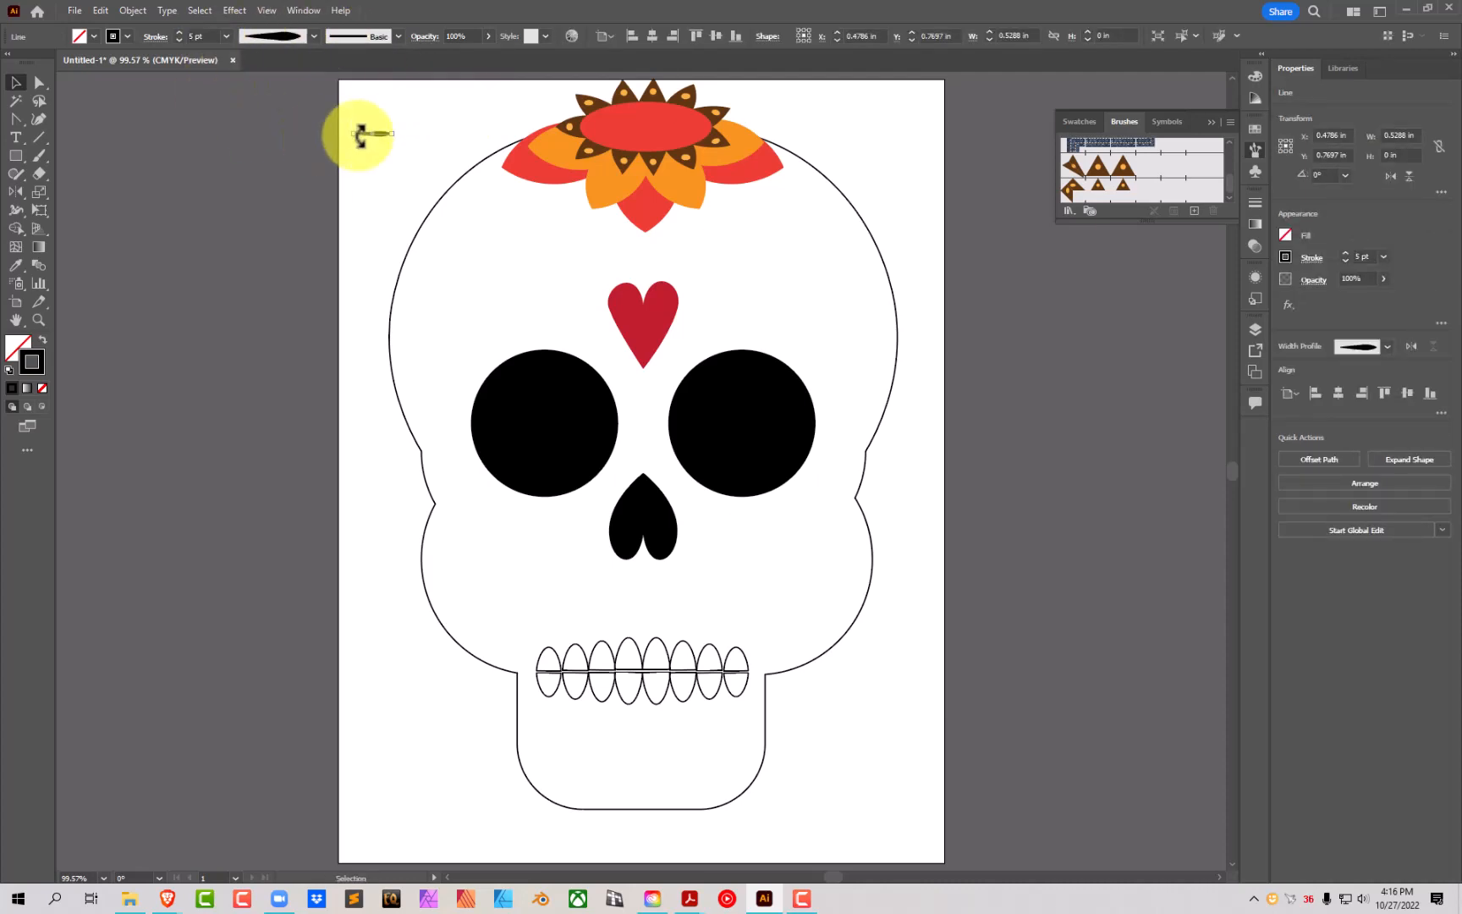
{"action": "left_click", "coordinate": [390, 151]}
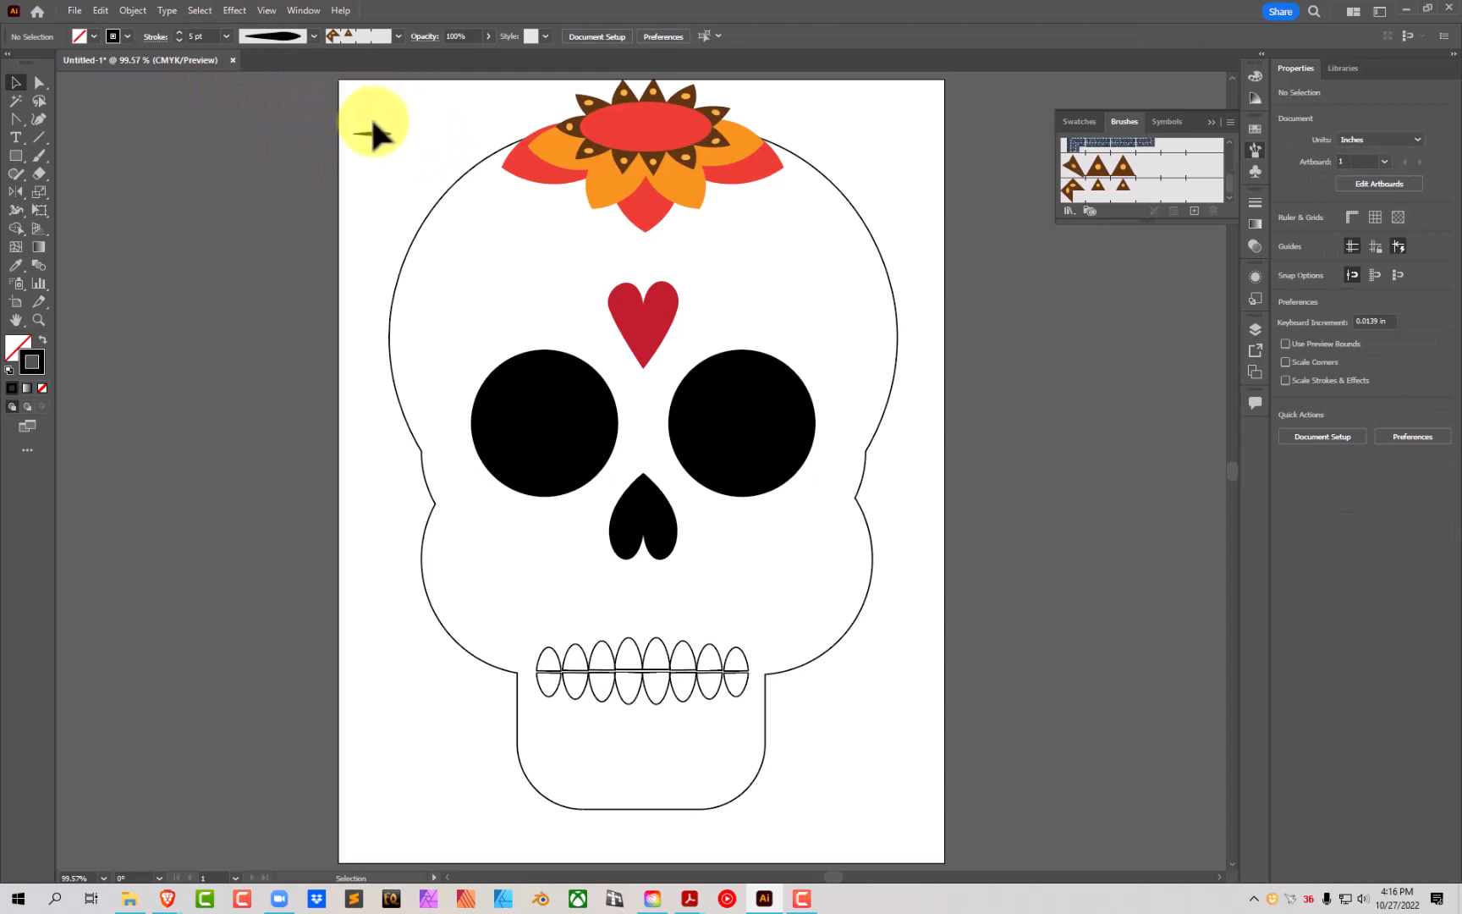
Step: Increase the stroke weight of the horizontal tapered line to 10 pt and deselect it
{"action": "left_click", "coordinate": [376, 133]}
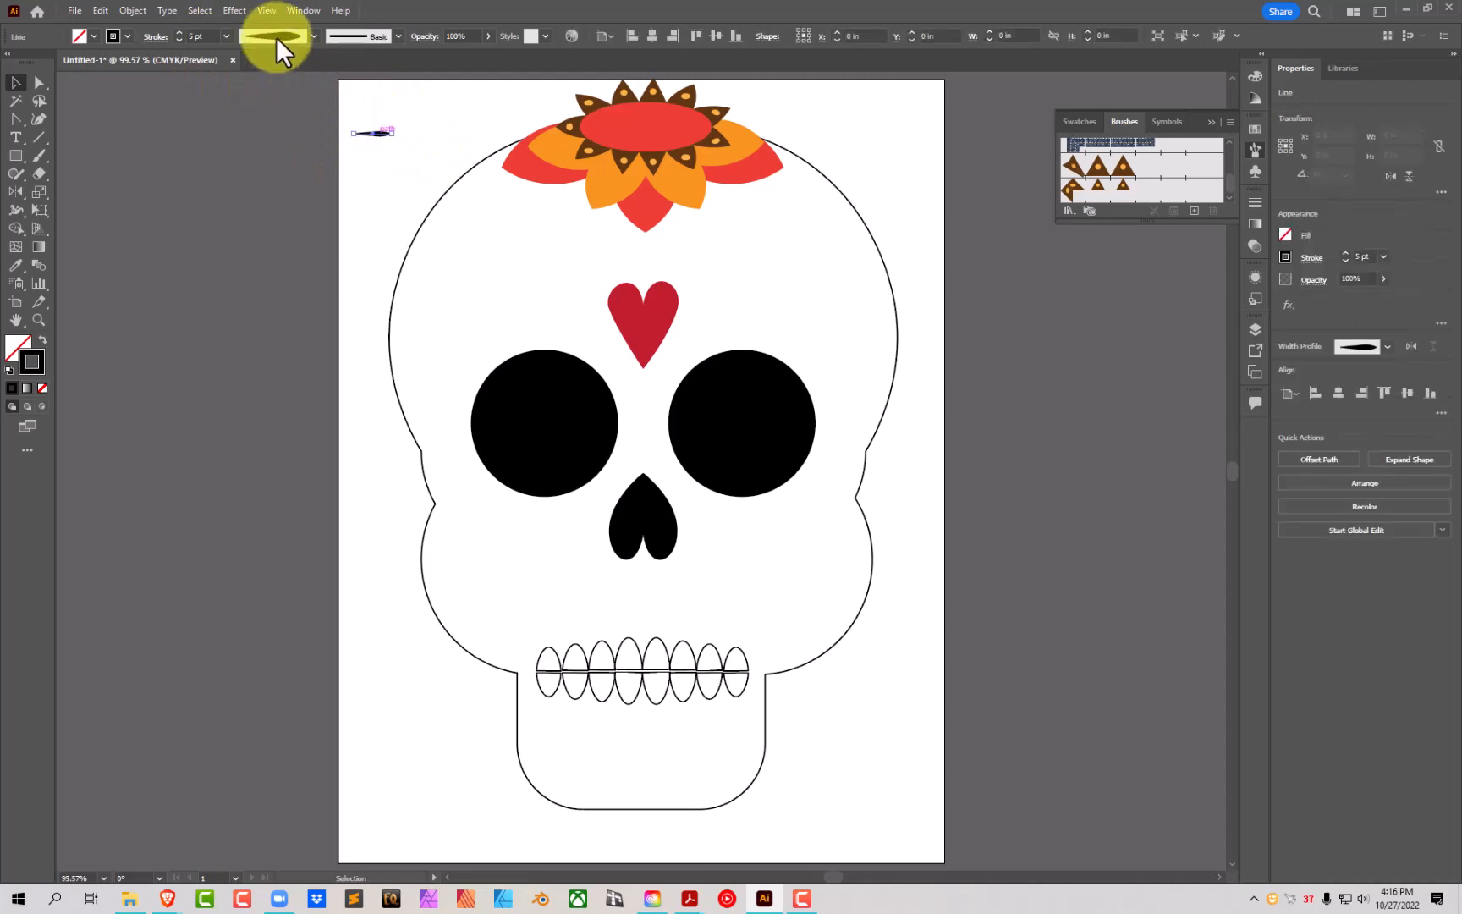
{"action": "left_click", "coordinate": [178, 32]}
{"action": "left_click", "coordinate": [179, 32]}
{"action": "left_click", "coordinate": [179, 32]}
{"action": "left_click", "coordinate": [179, 33]}
{"action": "left_click", "coordinate": [178, 32]}
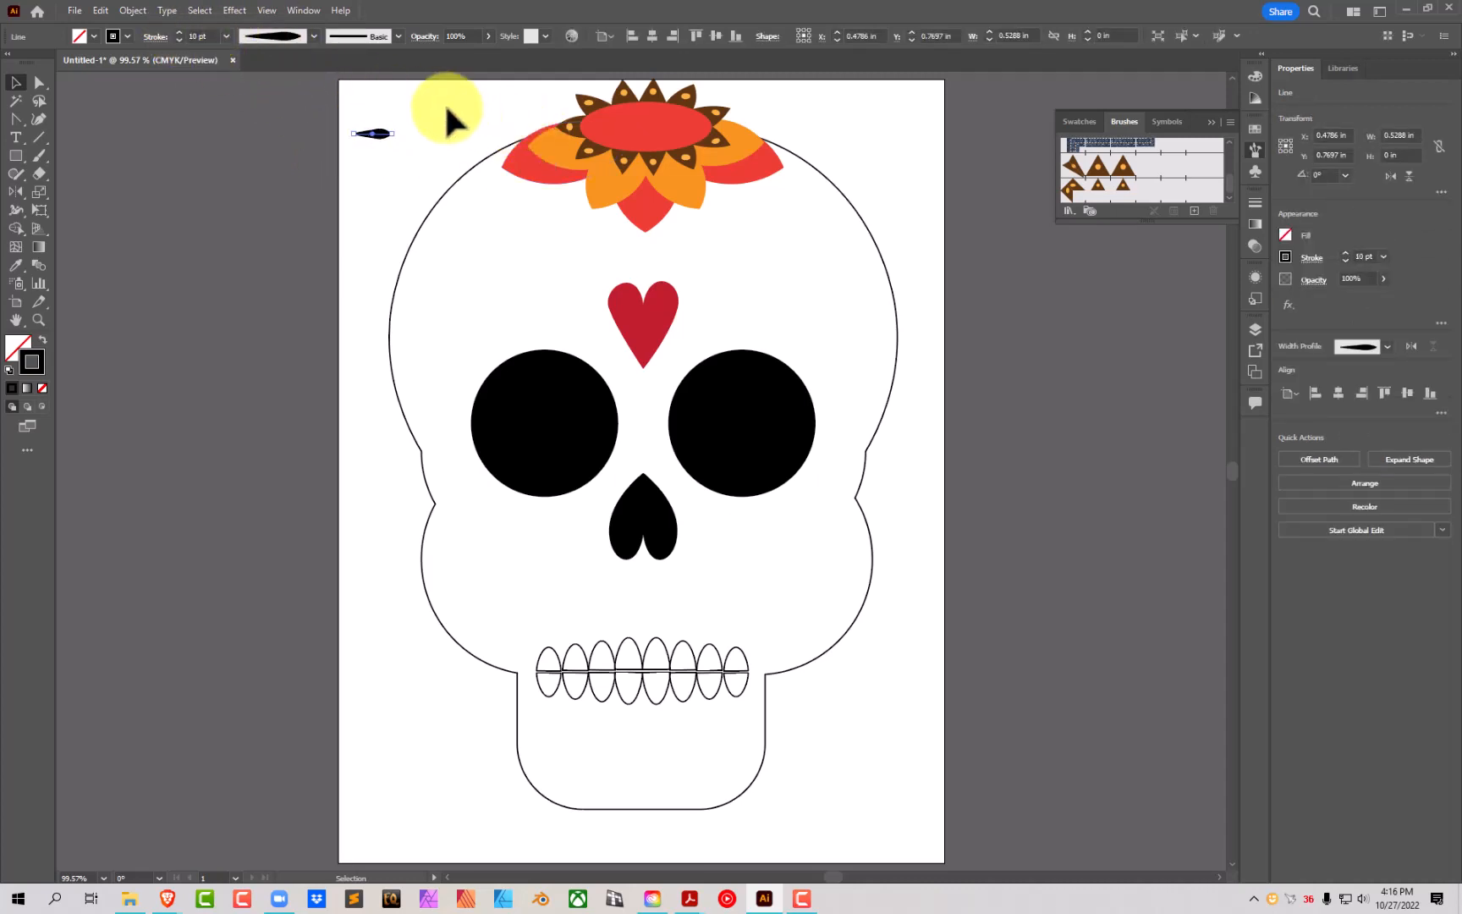
{"action": "left_click", "coordinate": [360, 150]}
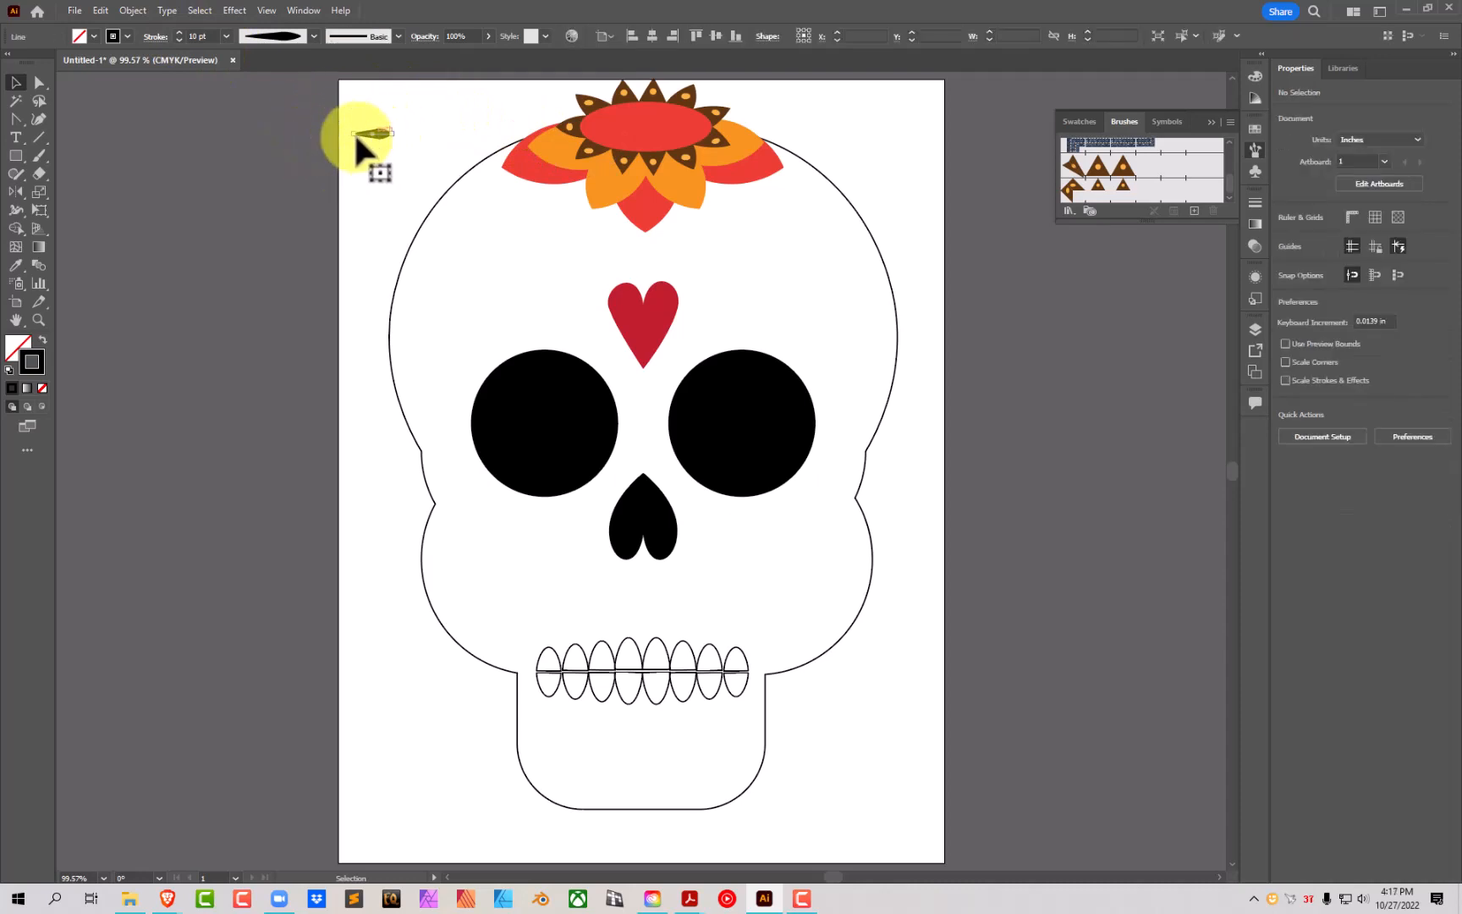
Step: Create an art brush from the tapered line with left-to-right direction and Tints colorization, and move the line off the artboard to the left
{"action": "left_click", "coordinate": [358, 135]}
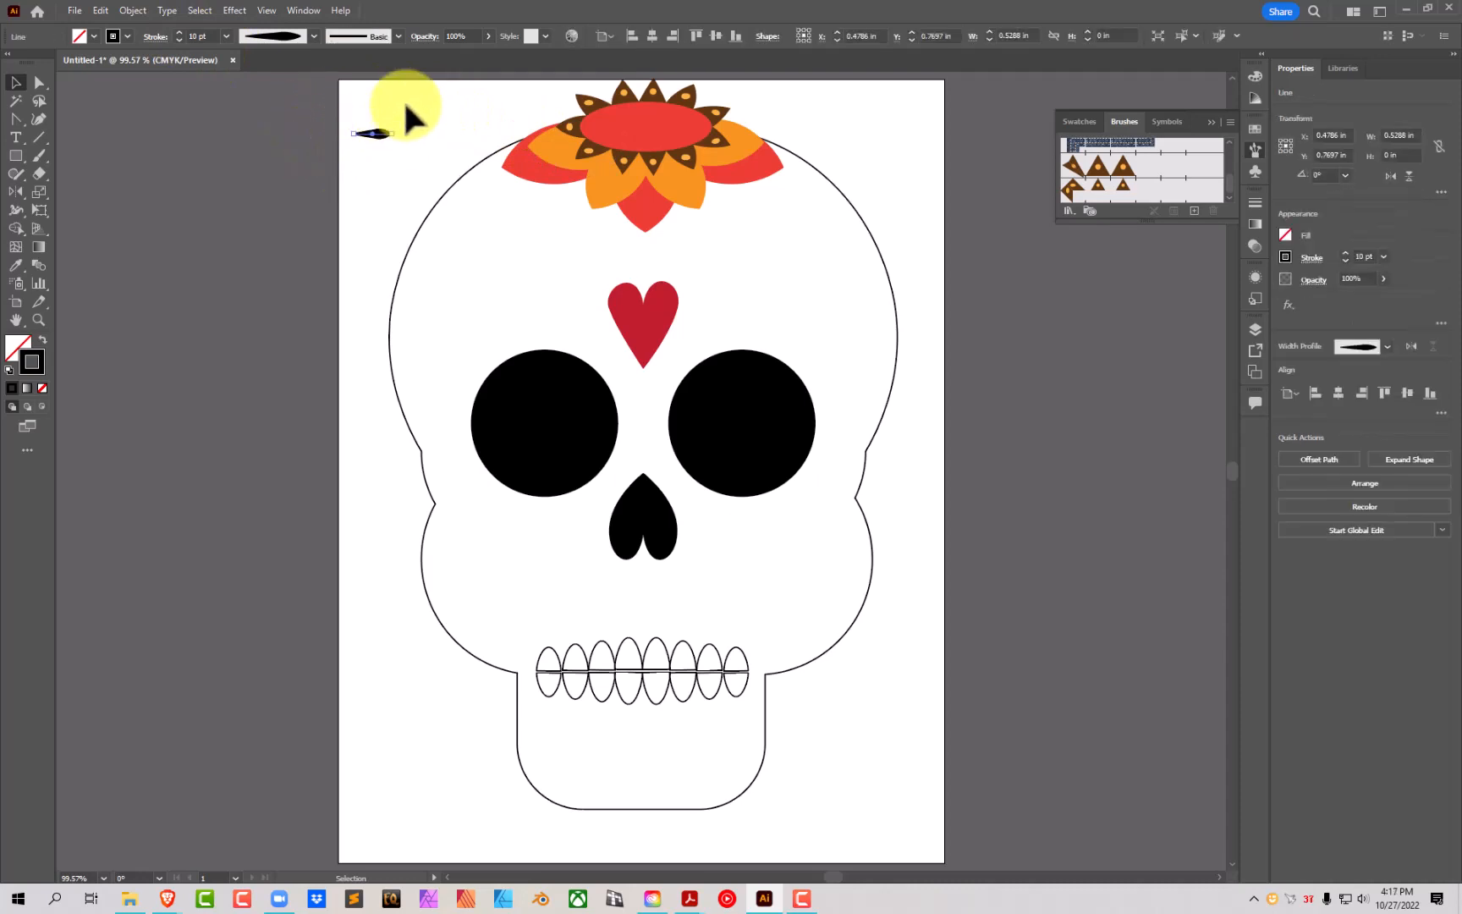
{"action": "left_click", "coordinate": [1193, 208]}
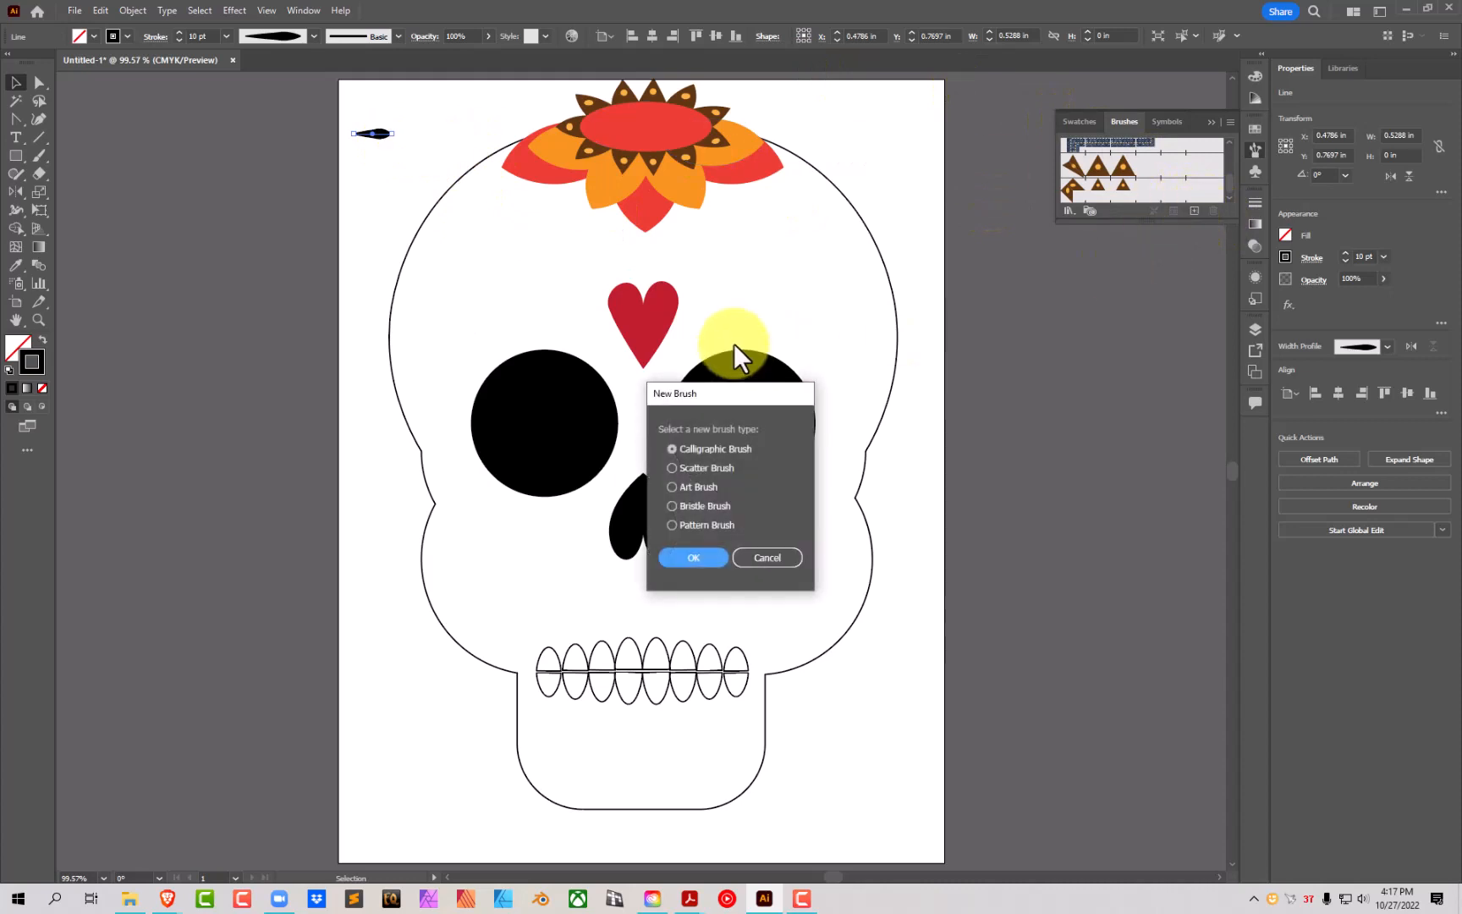
{"action": "left_click", "coordinate": [693, 487]}
{"action": "left_click", "coordinate": [695, 558]}
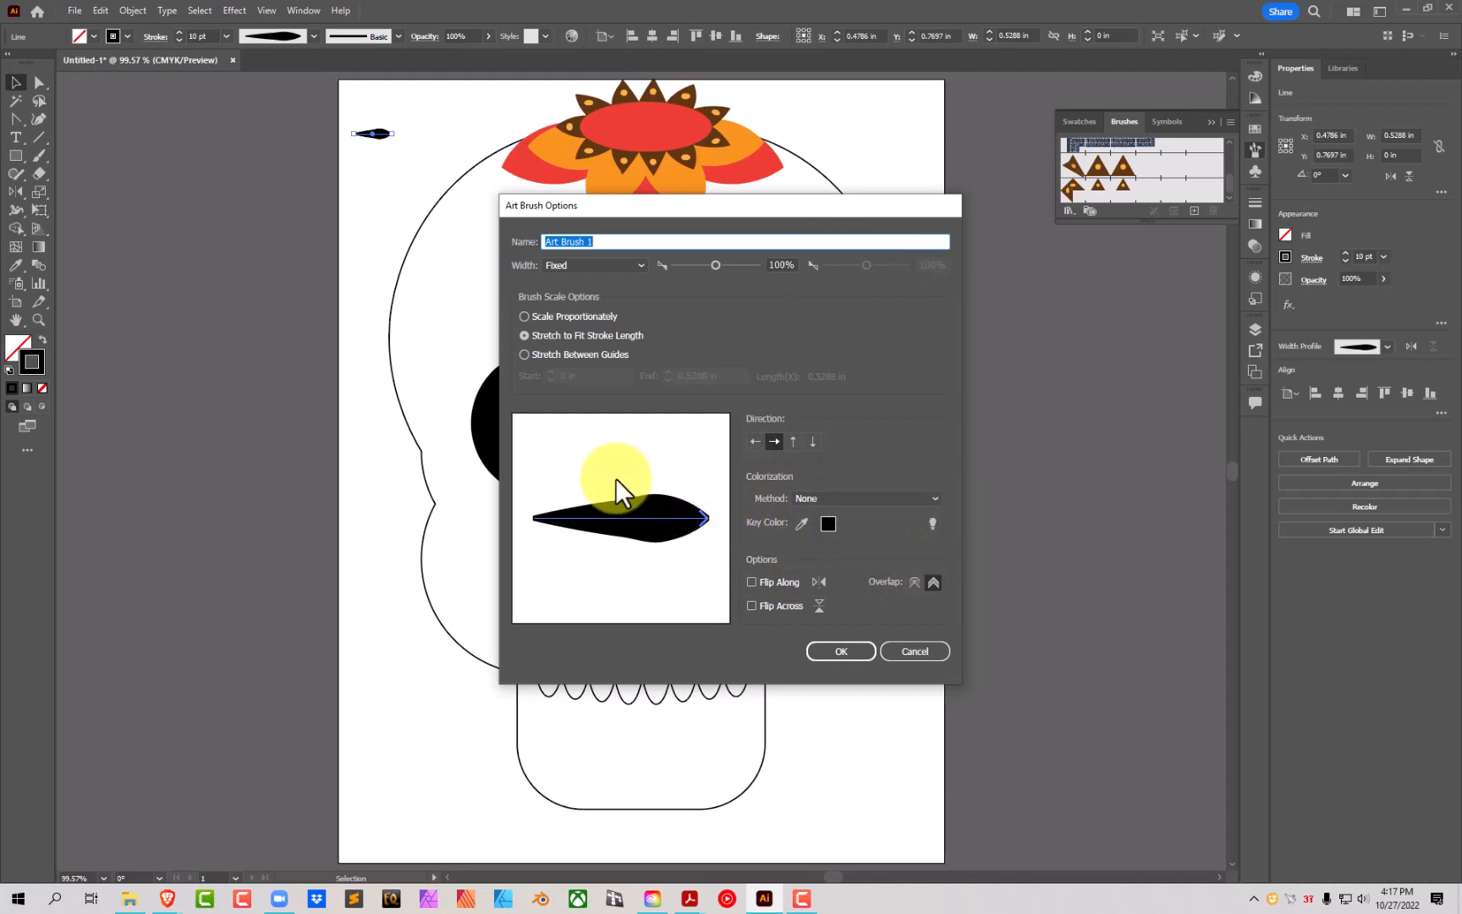
{"action": "left_click", "coordinate": [755, 441]}
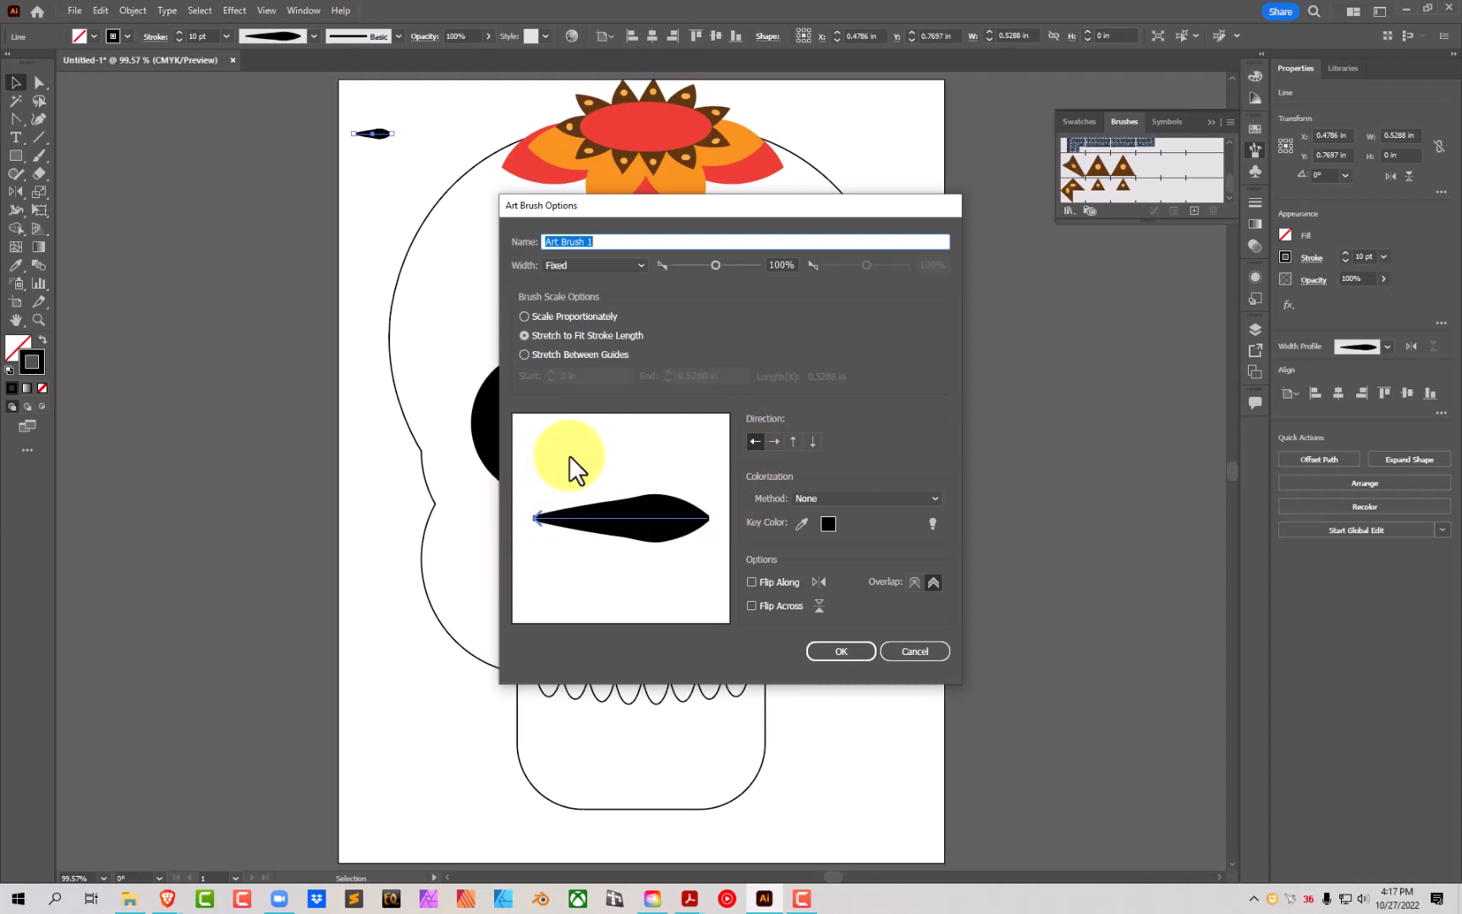
{"action": "left_click", "coordinate": [774, 442]}
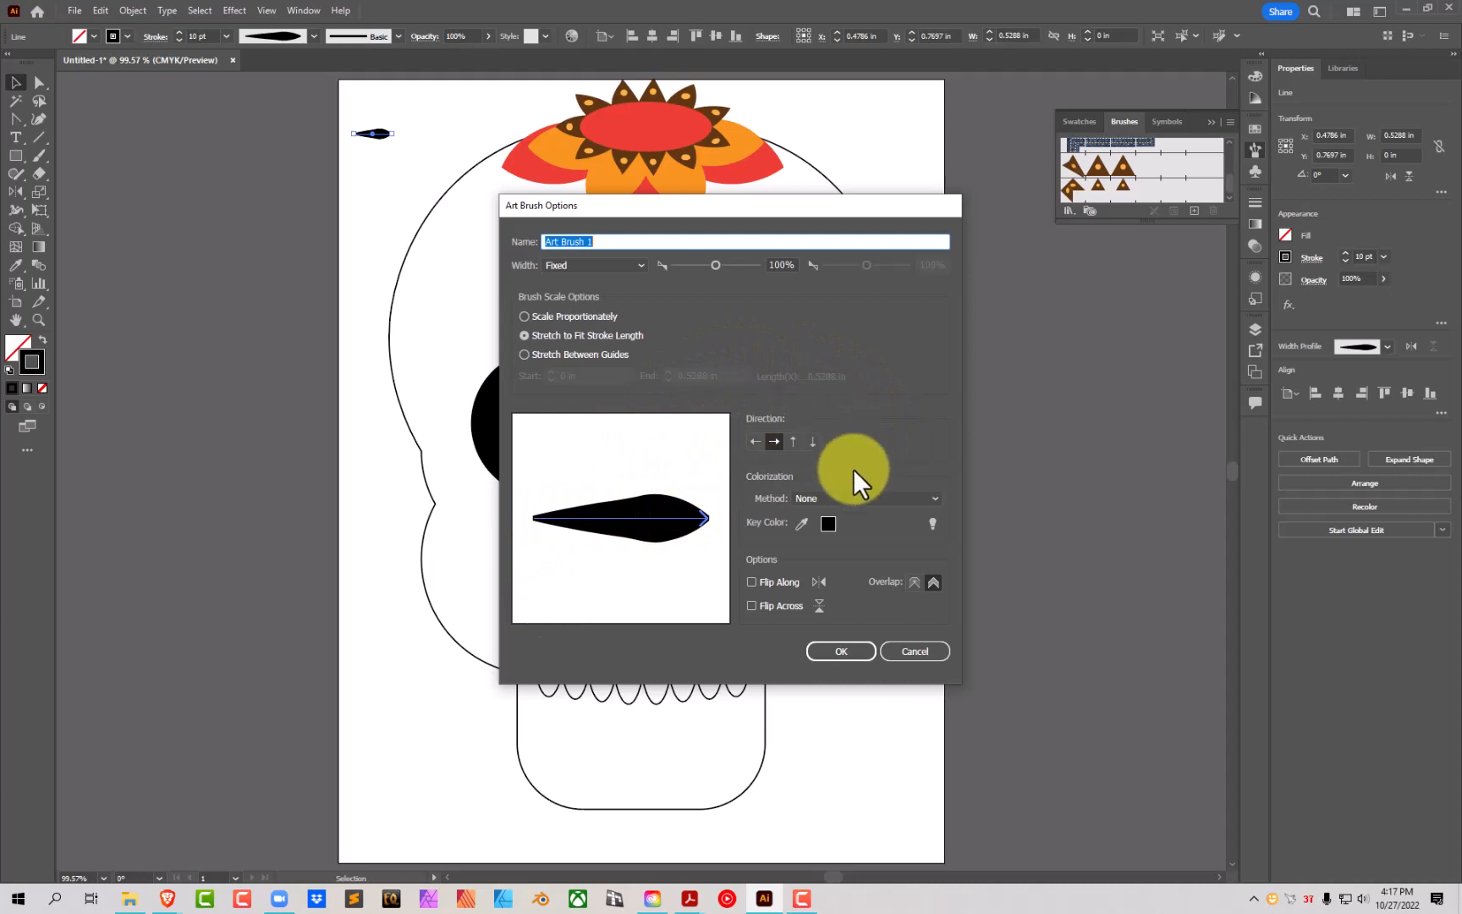
{"action": "left_click", "coordinate": [857, 498]}
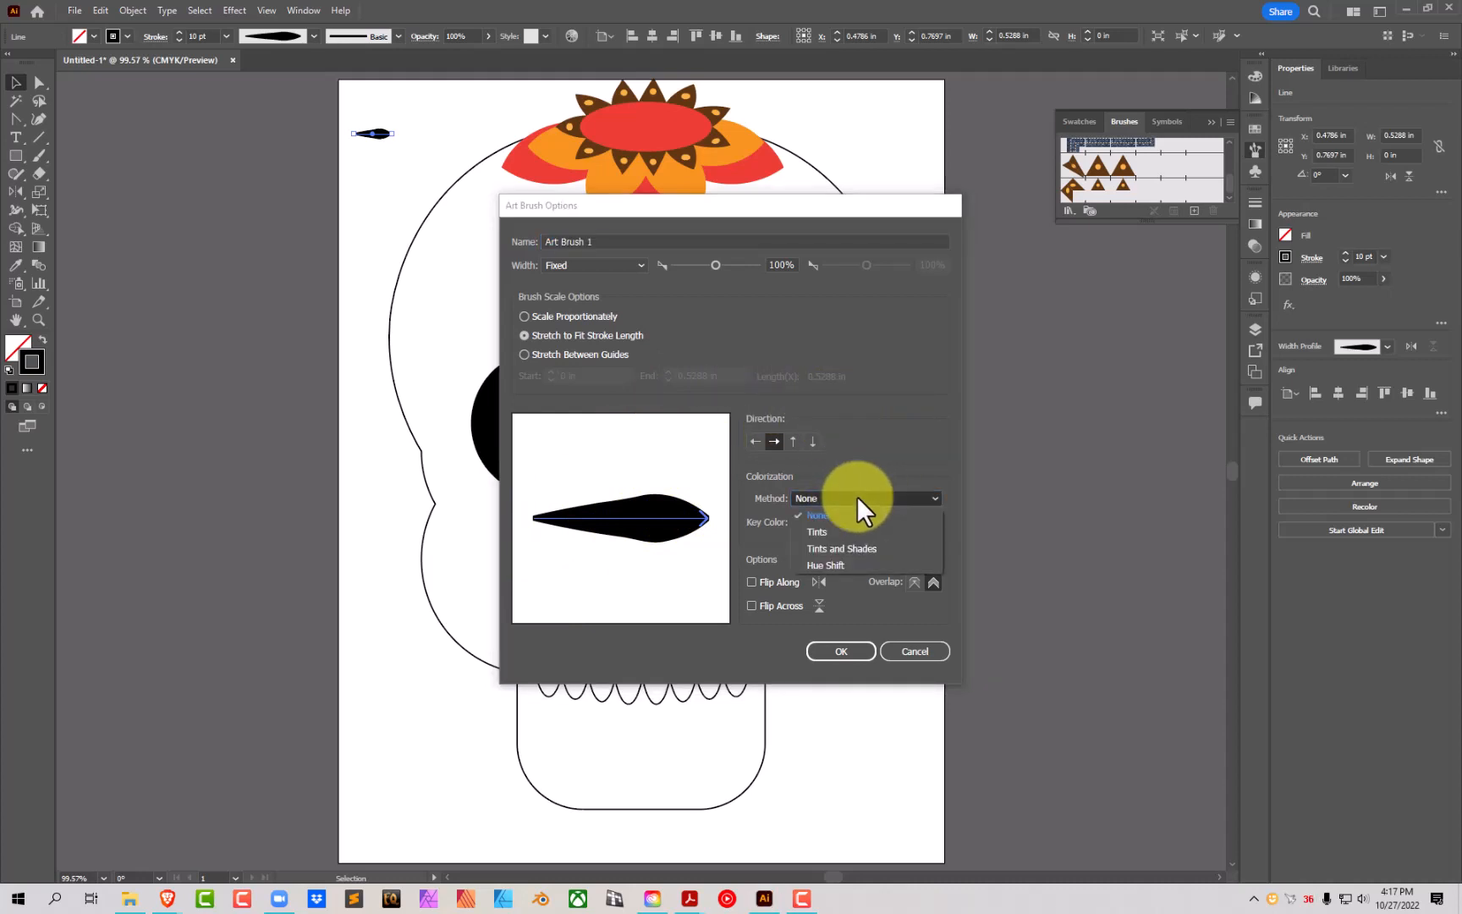
{"action": "left_click", "coordinate": [826, 533]}
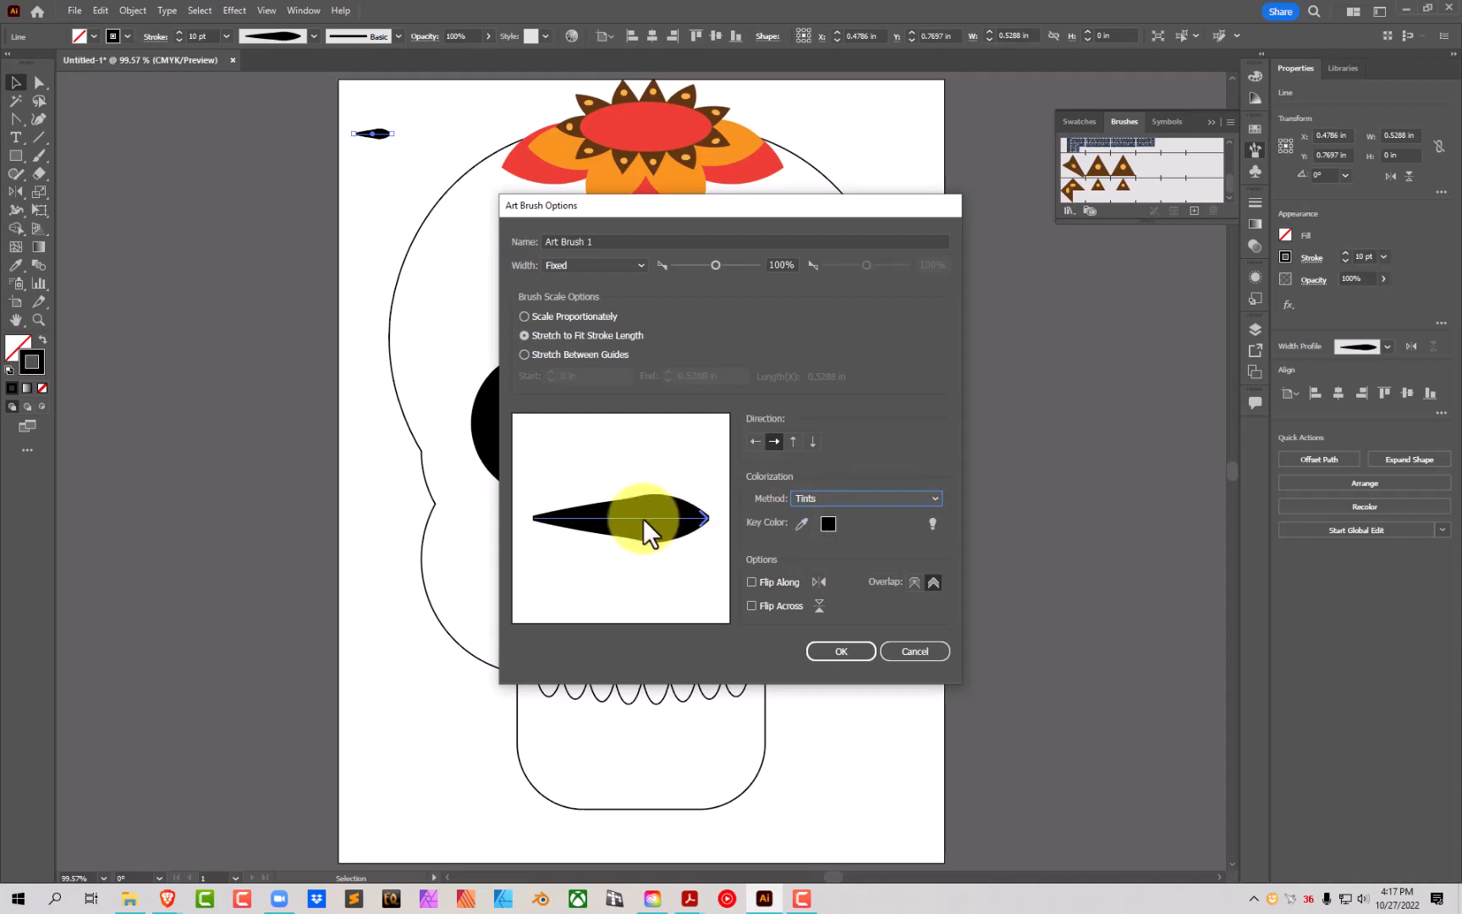
{"action": "left_click", "coordinate": [841, 652]}
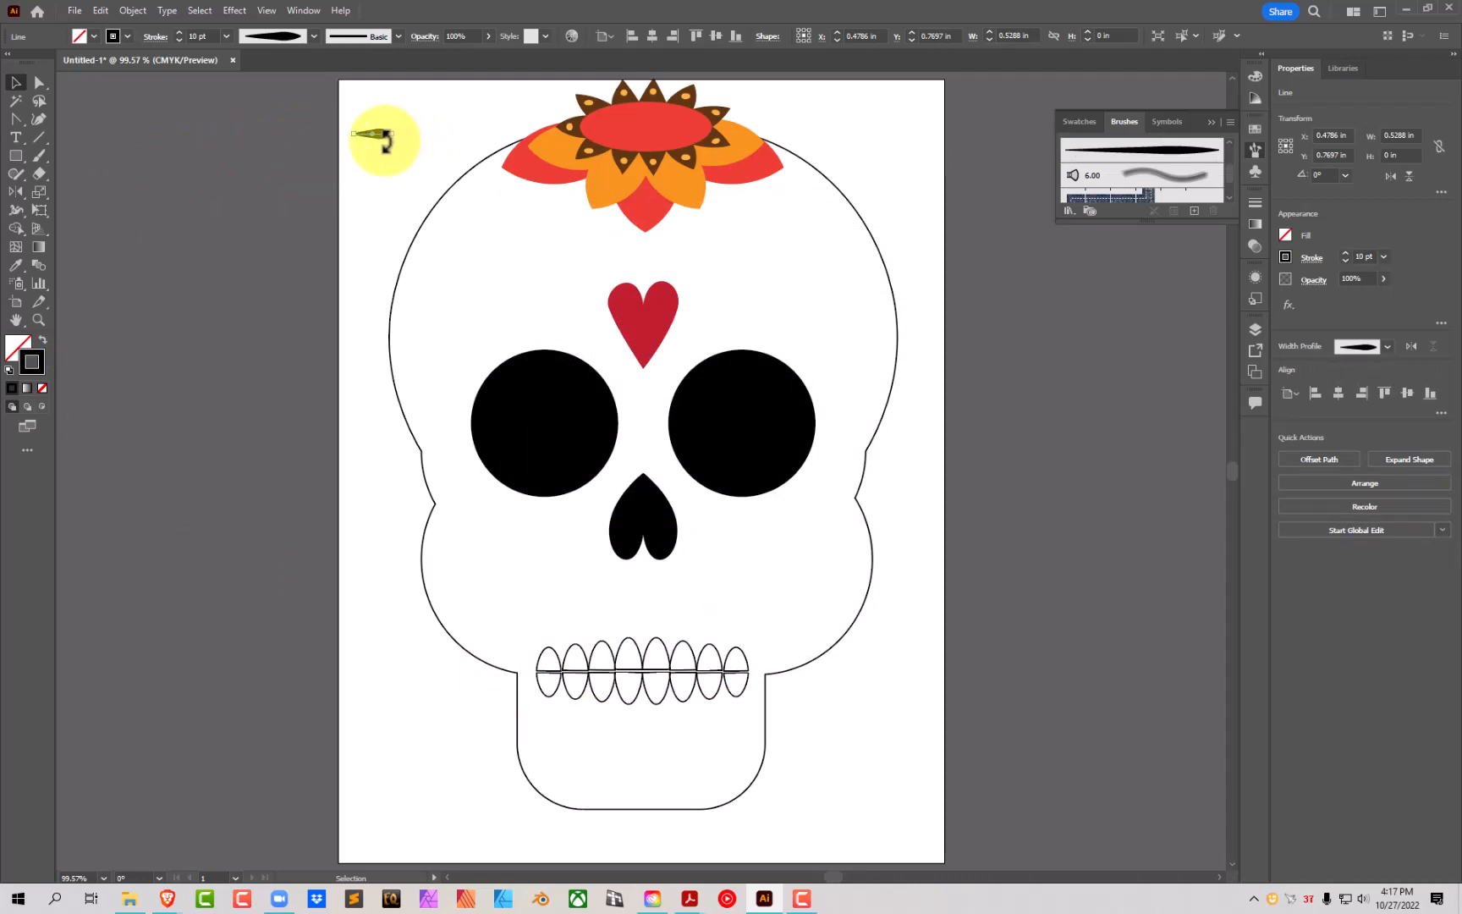
{"action": "left_click_drag", "start_coordinate": [379, 124], "coordinate": [110, 127]}
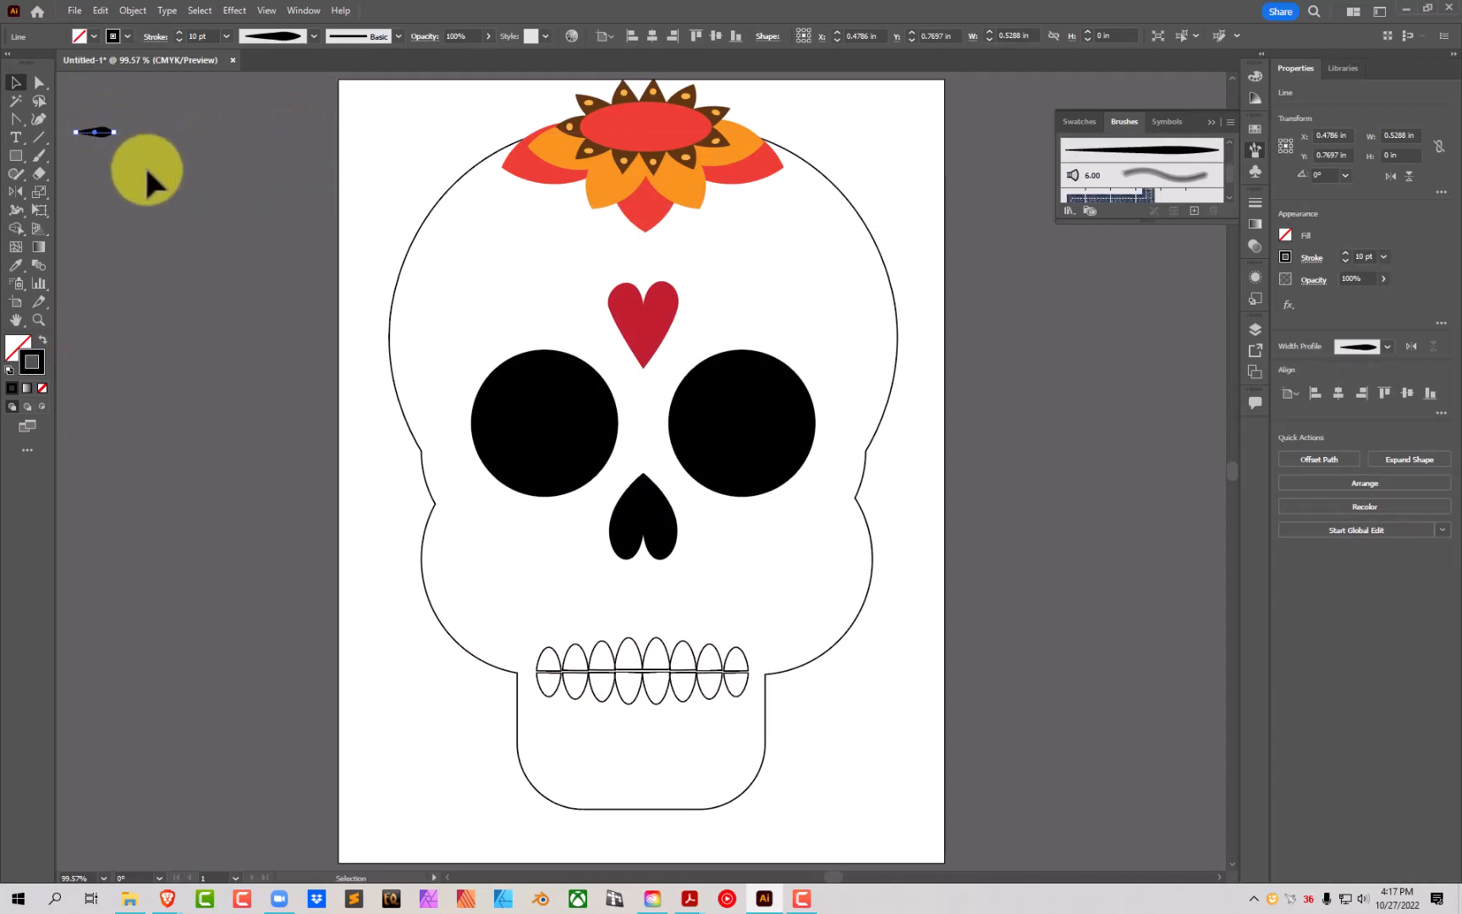
{"action": "left_click", "coordinate": [144, 163]}
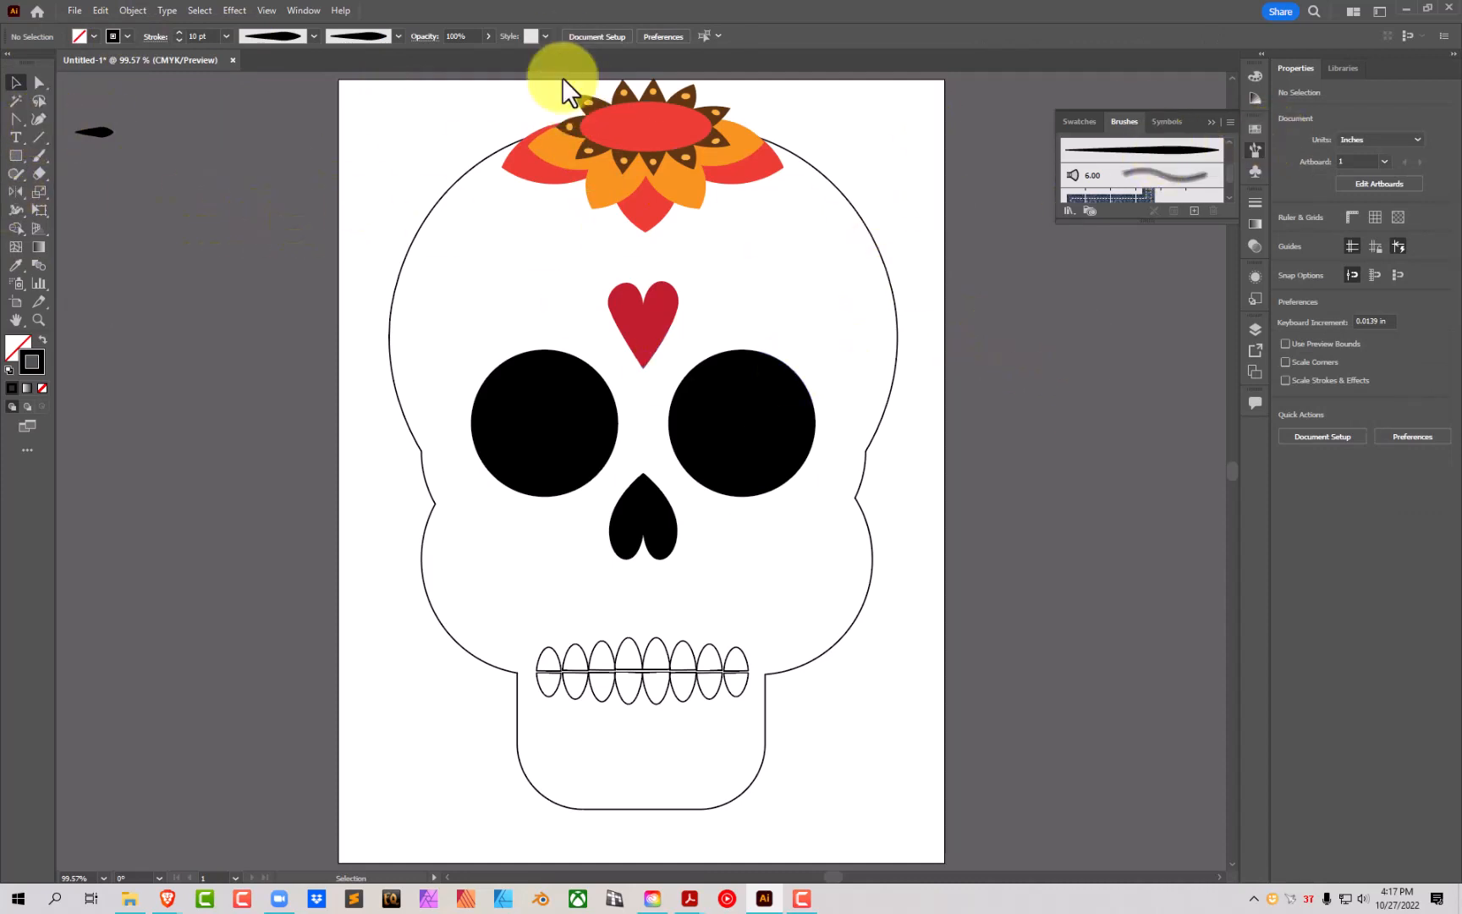
Step: Draw a short vertical line between the flower's tip and the heart, plus a slanted line about 0.11 by 0.36 in to its left
{"action": "left_click", "coordinate": [15, 119]}
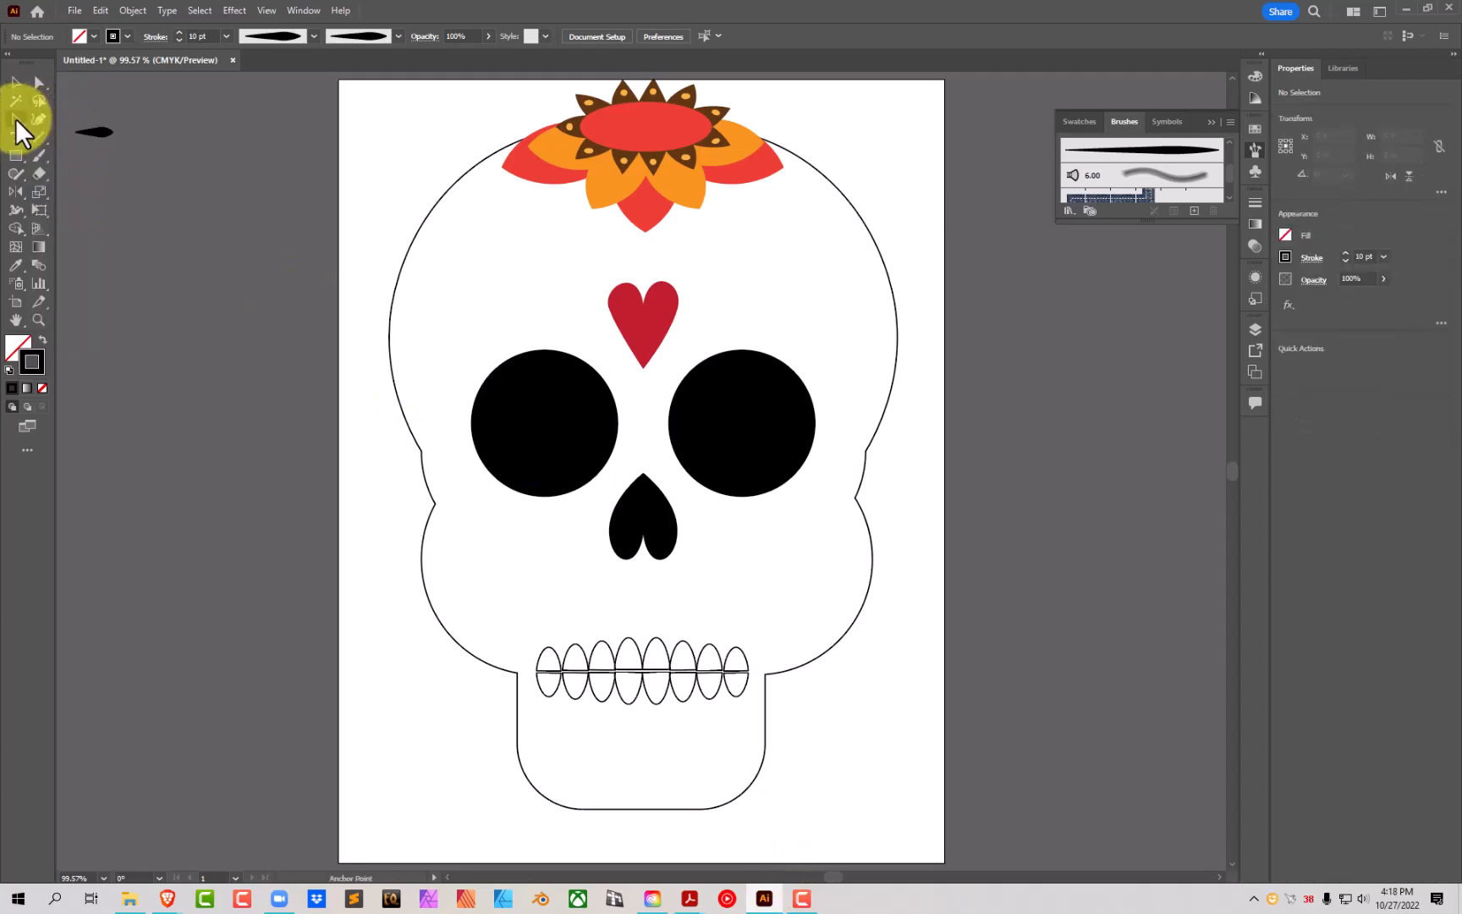
{"action": "left_click", "coordinate": [79, 120]}
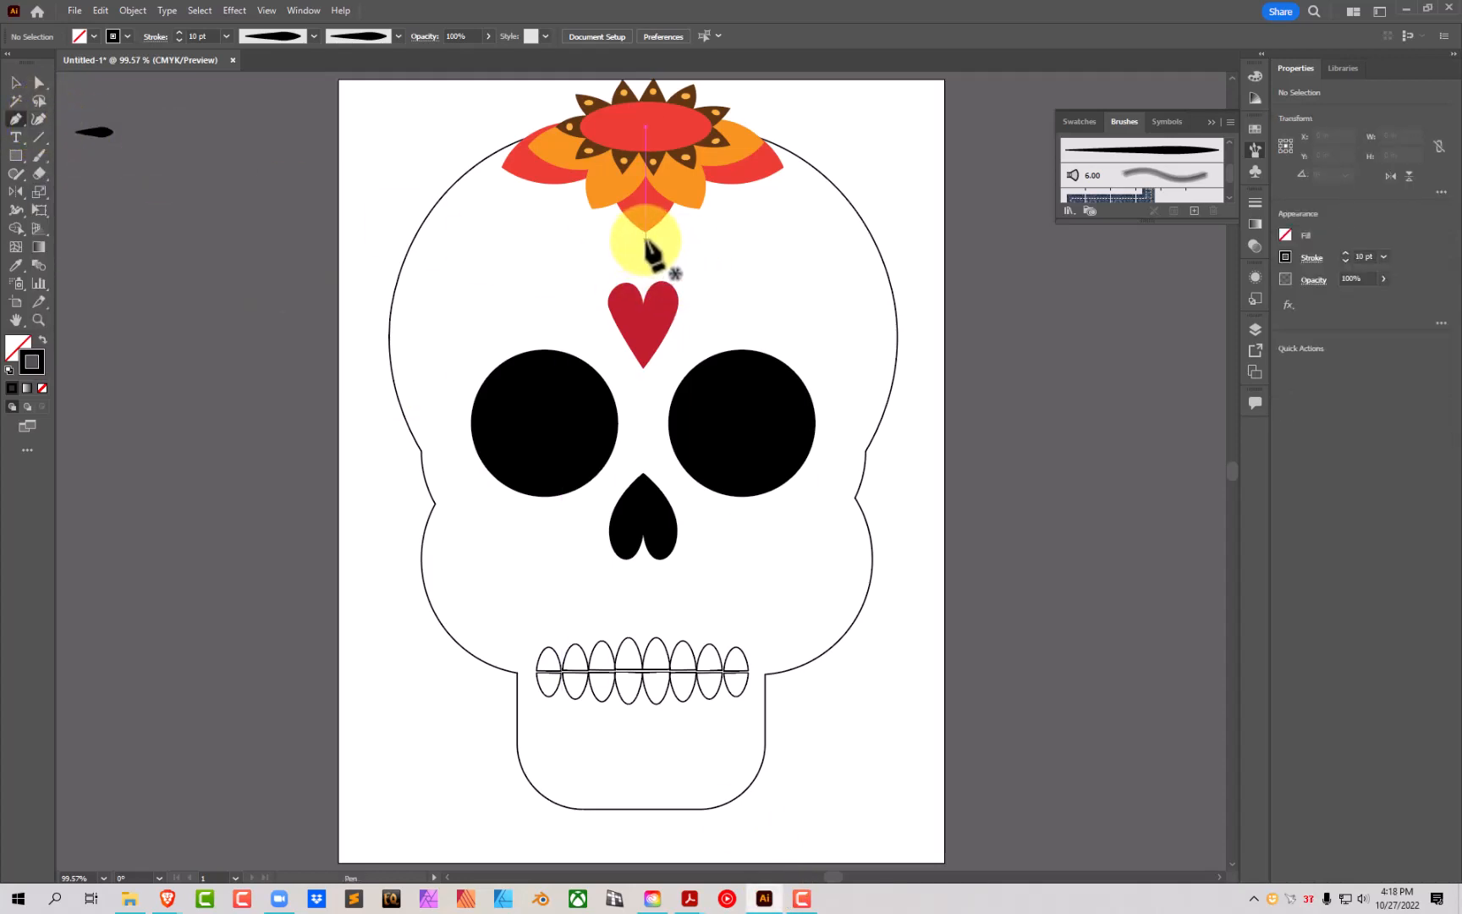
{"action": "left_click_drag", "start_coordinate": [644, 241], "coordinate": [645, 280]}
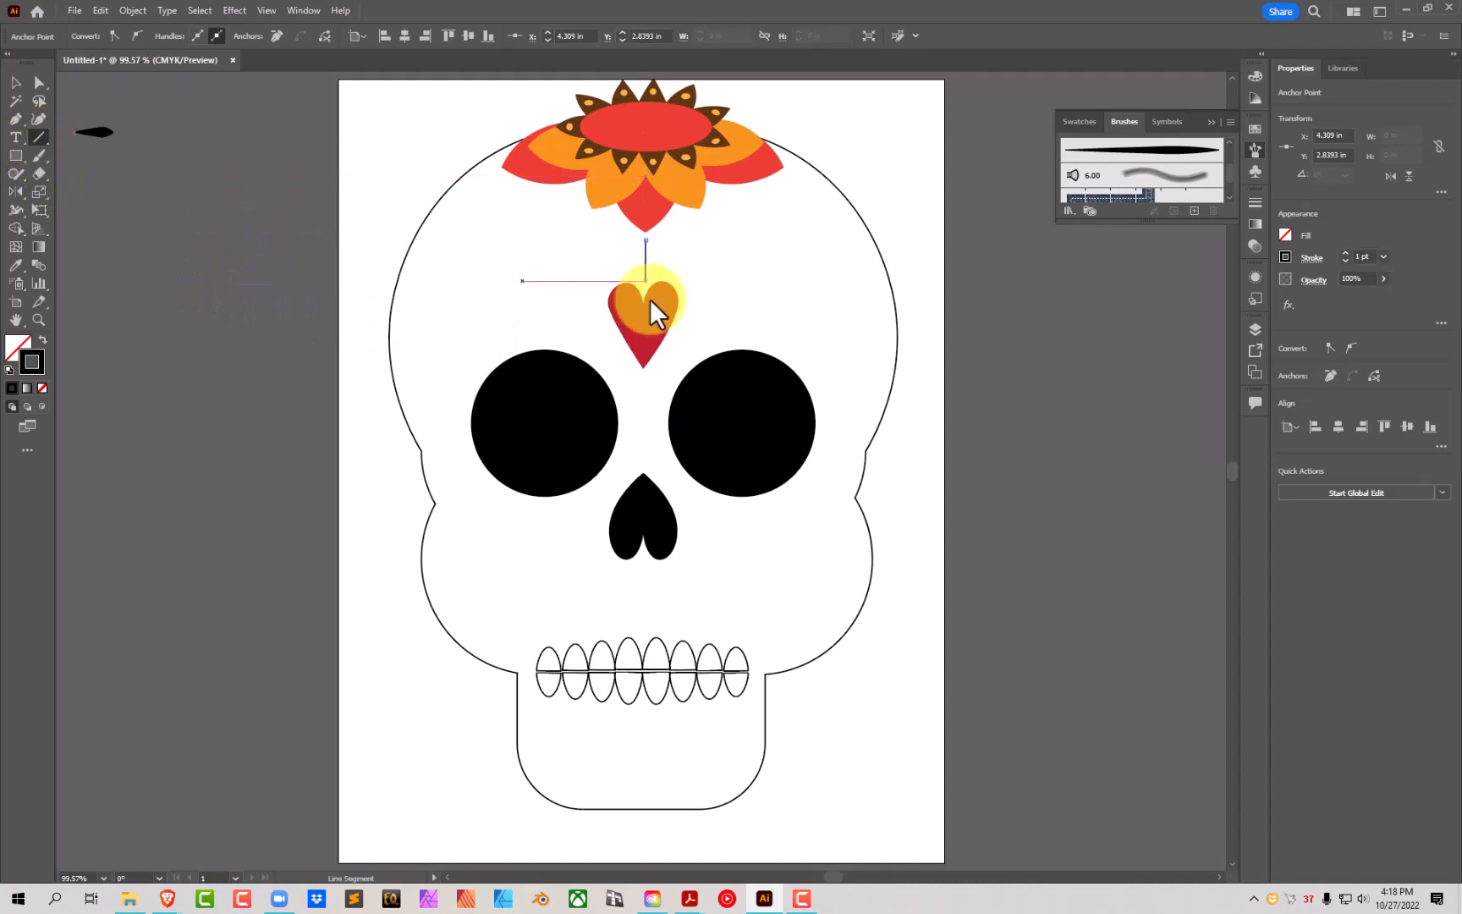
{"action": "left_click_drag", "start_coordinate": [612, 244], "coordinate": [621, 269]}
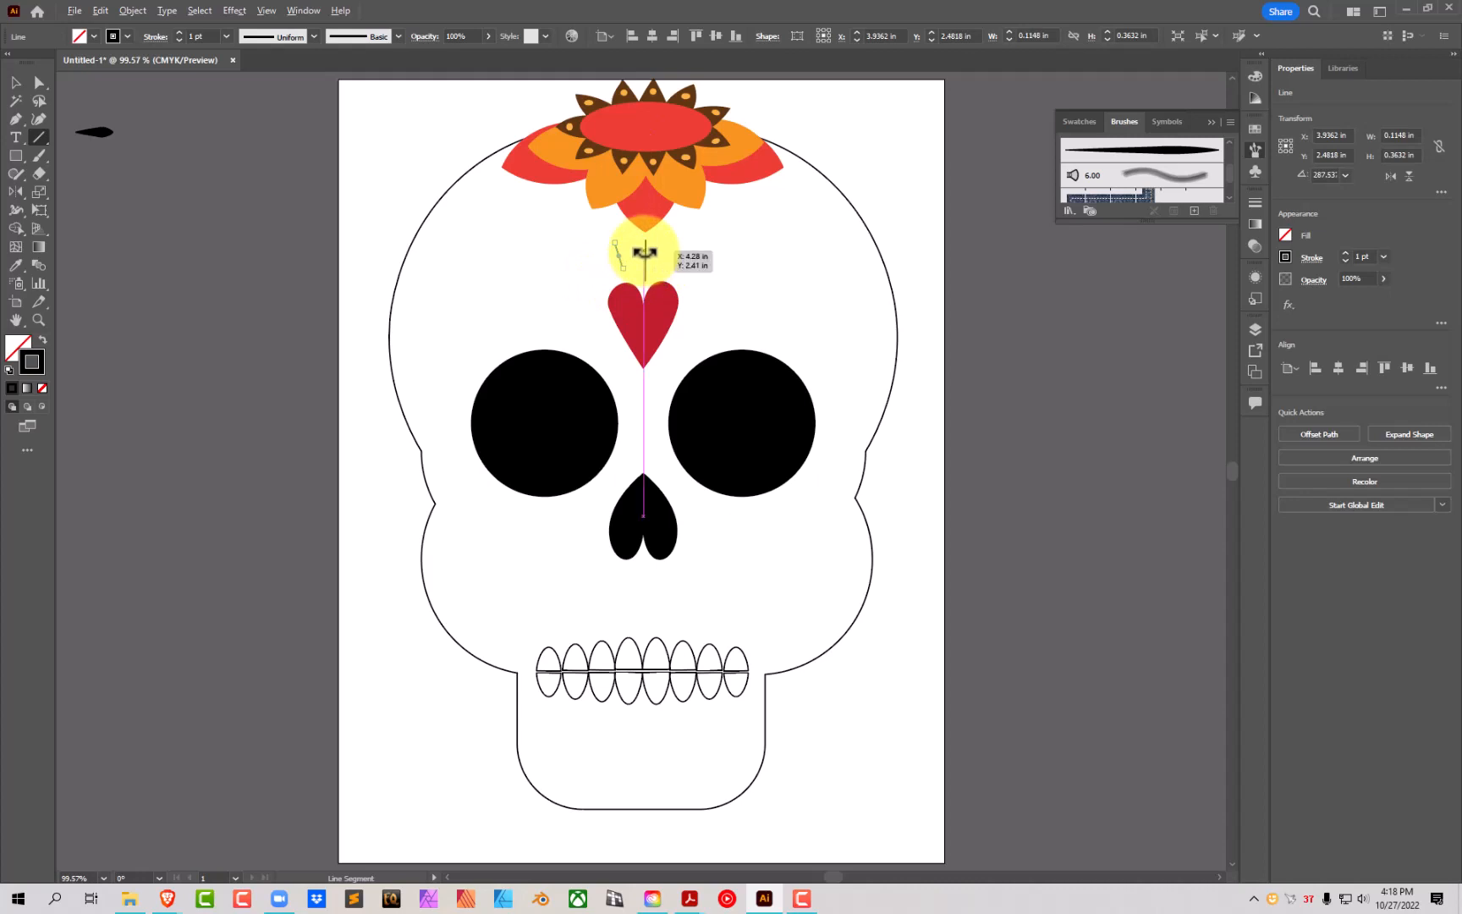
Step: Undo the misplaced line segments and draw short lines radiating around the right half of the heart, from above its notch to below its tip
{"action": "key", "text": "ctrl+z"}
{"action": "key", "text": "ctrl+z"}
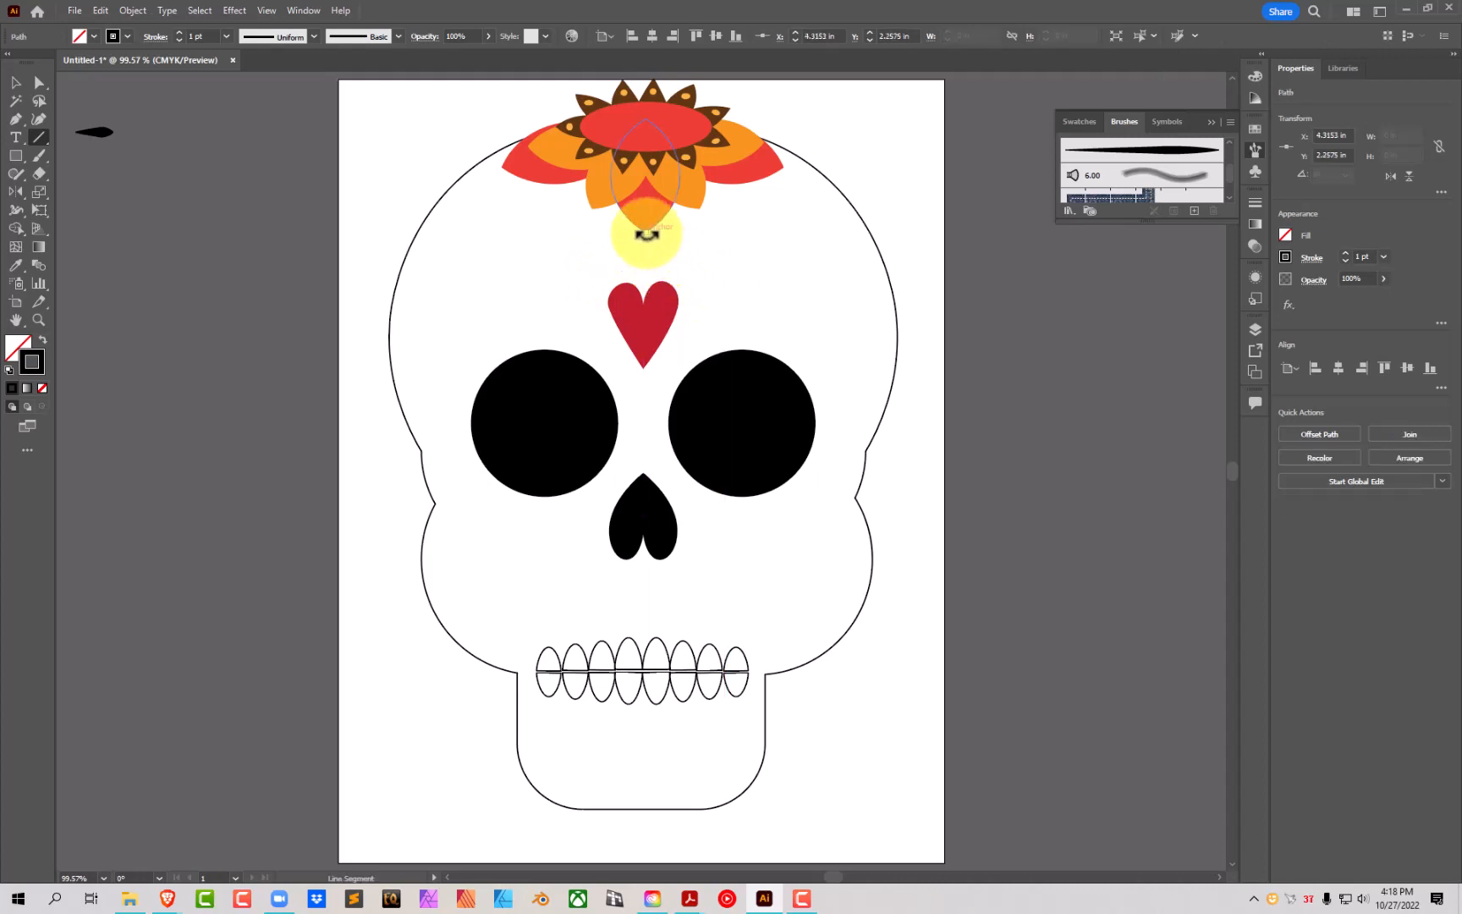
{"action": "key", "text": "ctrl+z"}
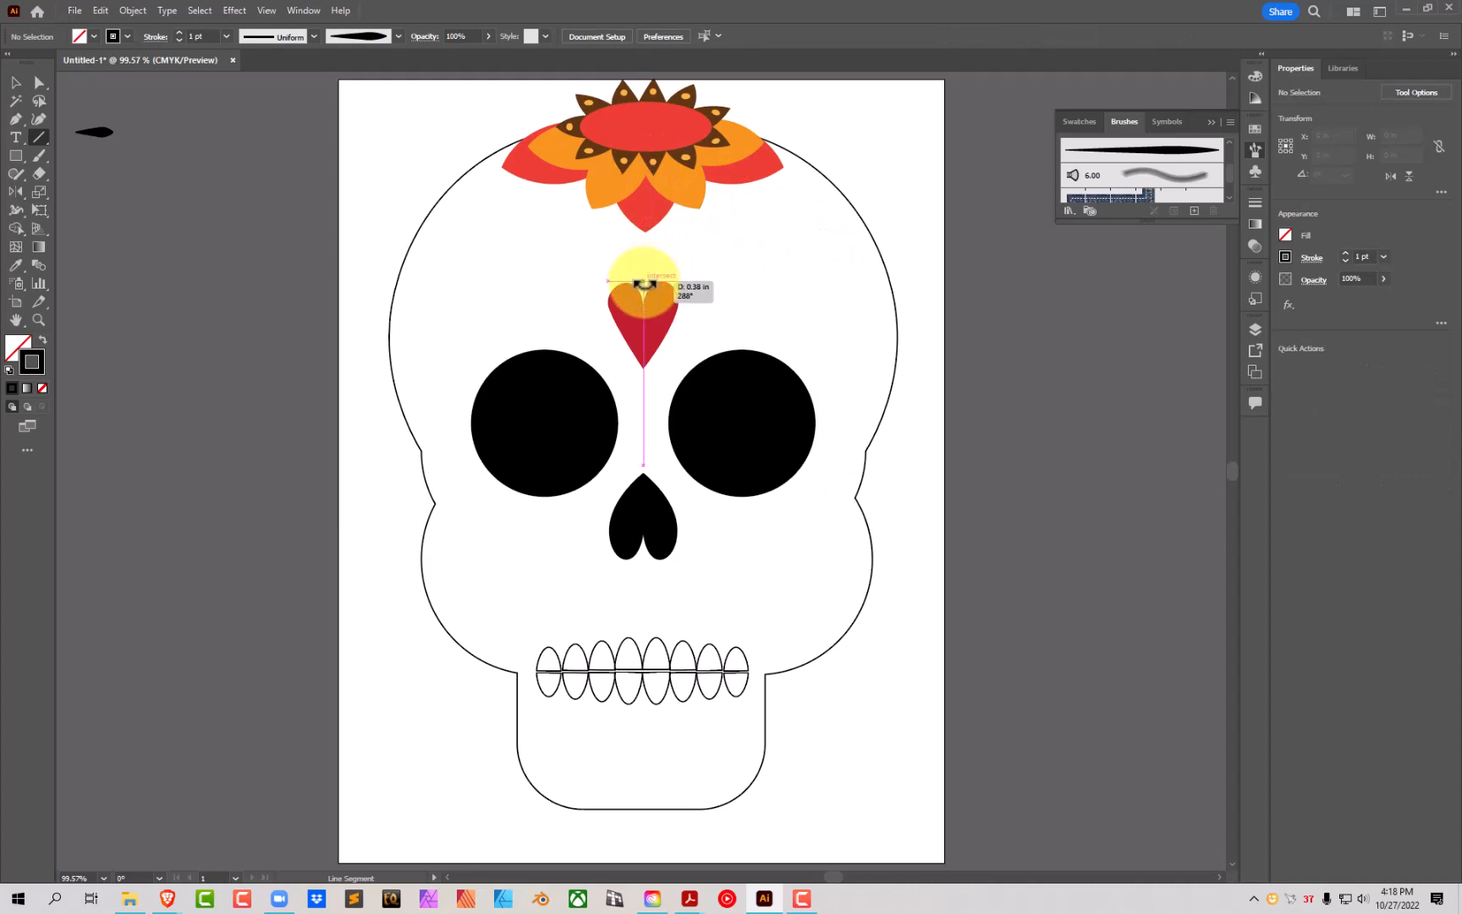
{"action": "mouse_move", "coordinate": [644, 285]}
{"action": "left_mouse_down"}
{"action": "mouse_move", "coordinate": [643, 239]}
{"action": "mouse_move", "coordinate": [670, 252]}
{"action": "mouse_move", "coordinate": [674, 240]}
{"action": "mouse_move", "coordinate": [696, 256]}
{"action": "mouse_move", "coordinate": [690, 293]}
{"action": "mouse_move", "coordinate": [711, 288]}
{"action": "left_mouse_up"}
{"action": "mouse_move", "coordinate": [683, 314]}
{"action": "left_mouse_down"}
{"action": "mouse_move", "coordinate": [707, 320]}
{"action": "mouse_move", "coordinate": [643, 436]}
{"action": "left_mouse_up"}
Step: Apply the custom teardrop art brush to all the short lines around the heart and deselect them
{"action": "left_click", "coordinate": [15, 82]}
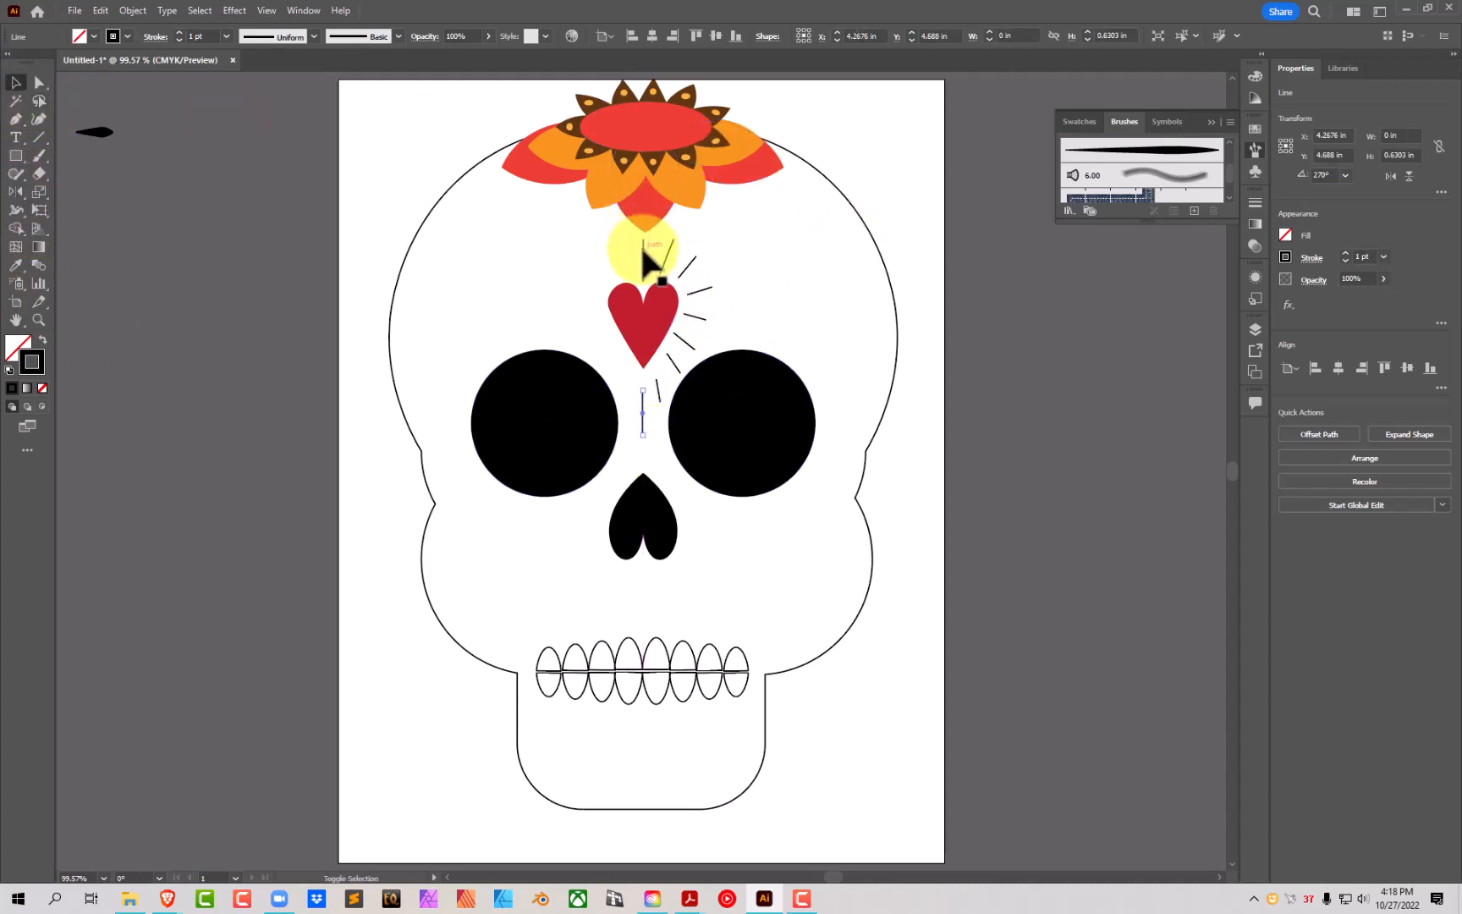
{"action": "left_click", "coordinate": [668, 254], "text": "shift"}
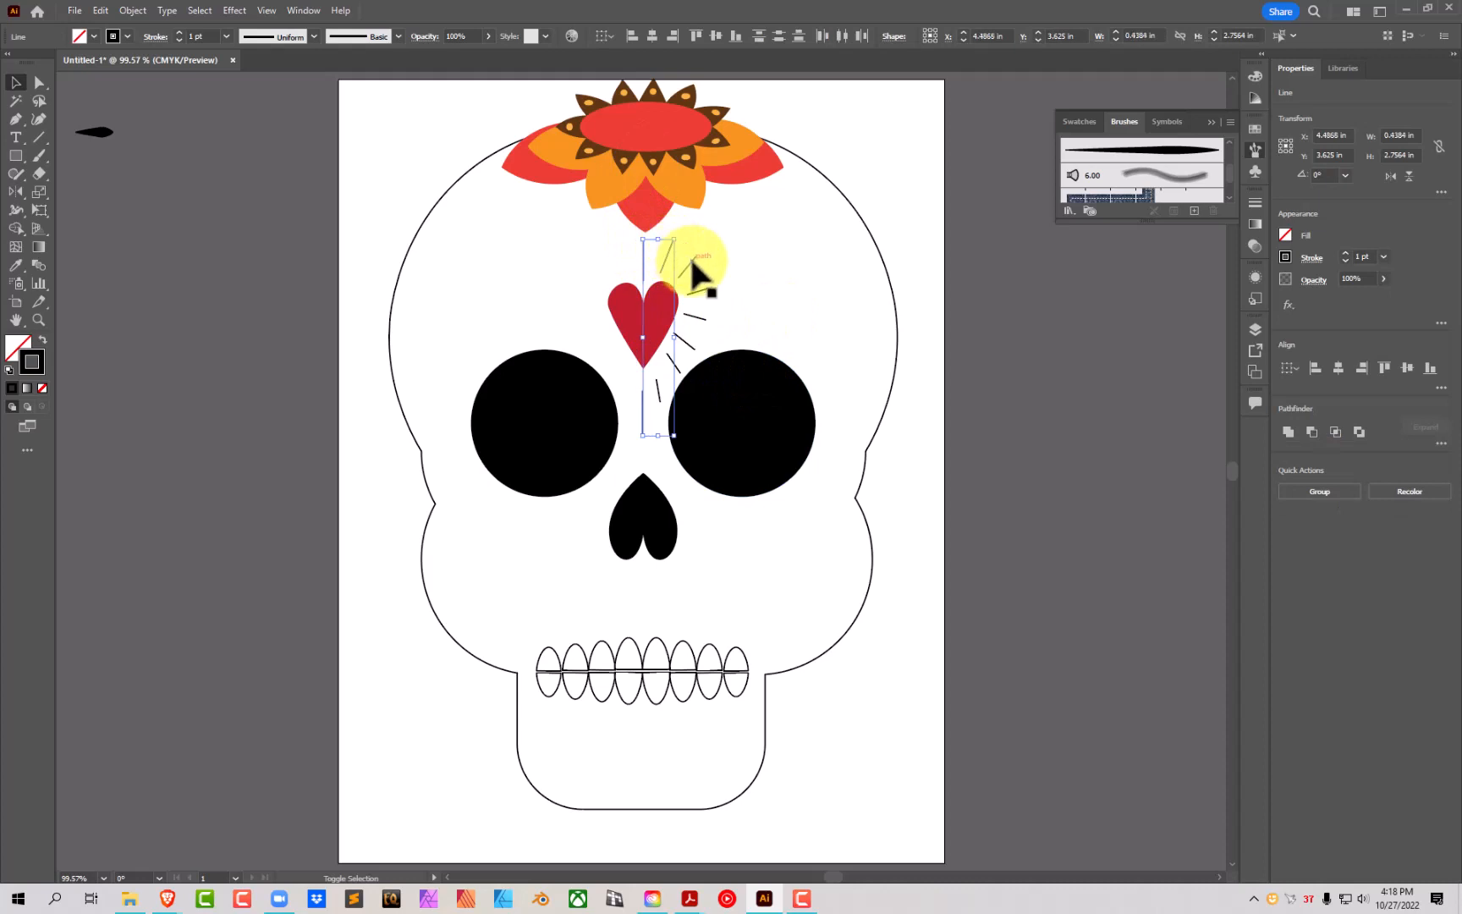
{"action": "left_click", "coordinate": [710, 292], "text": "shift"}
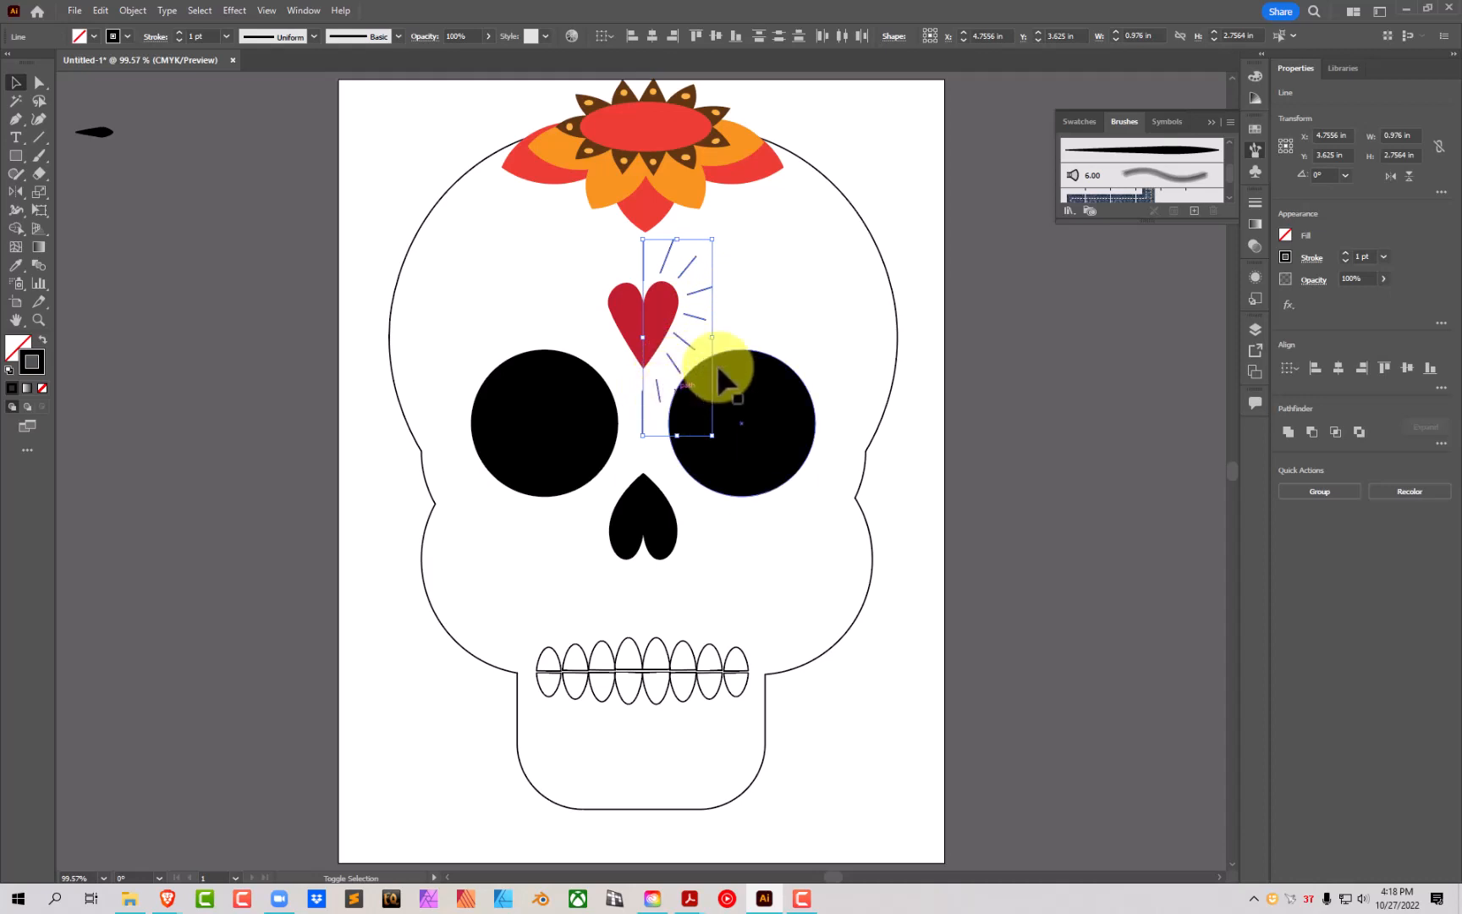
{"action": "left_click", "coordinate": [1154, 150]}
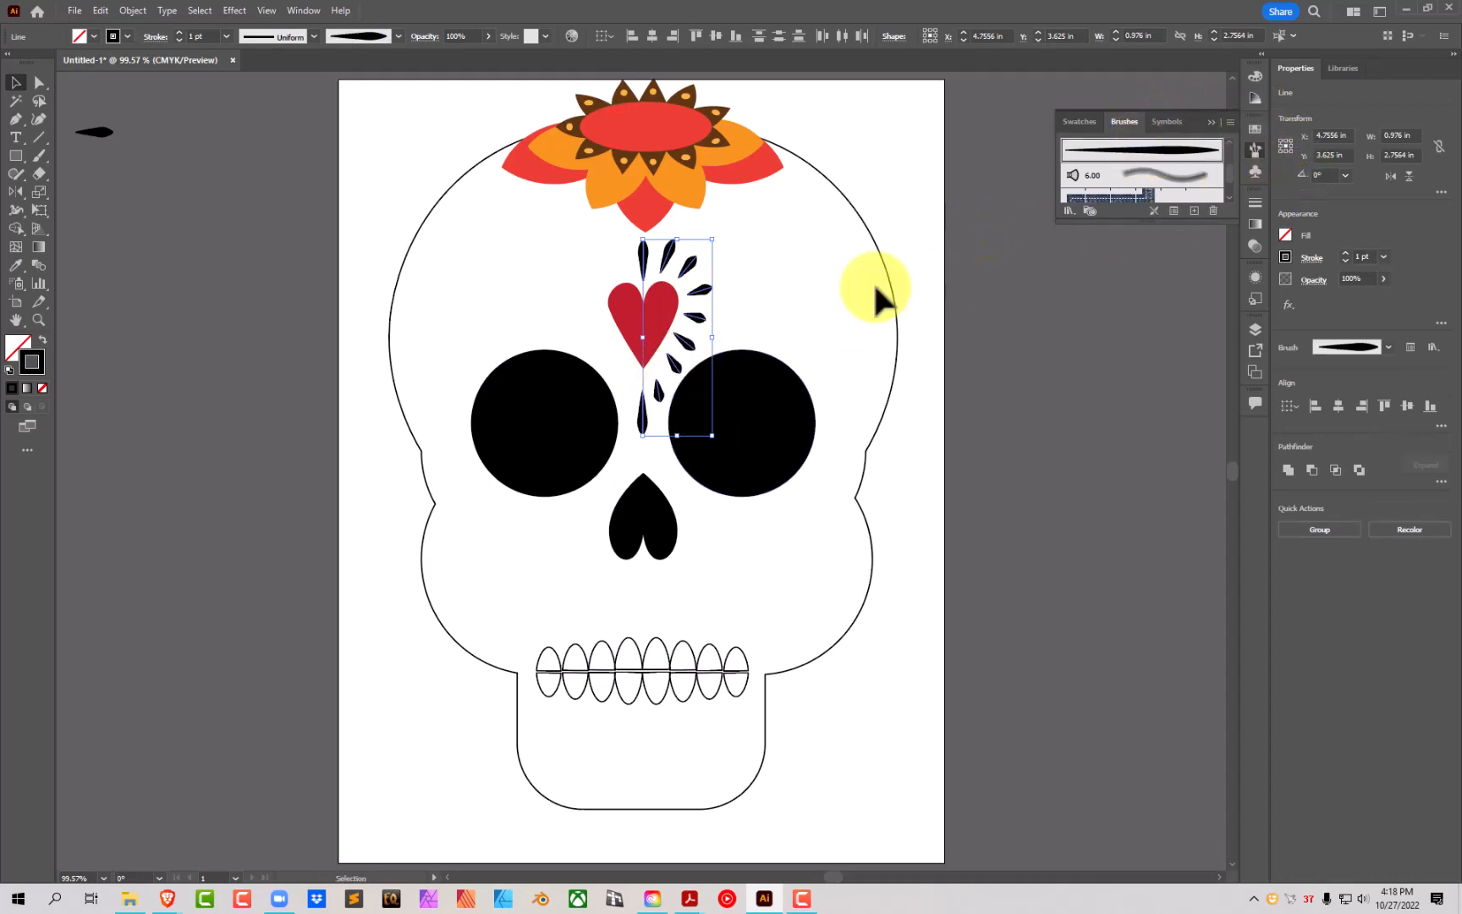
{"action": "left_click", "coordinate": [1007, 362]}
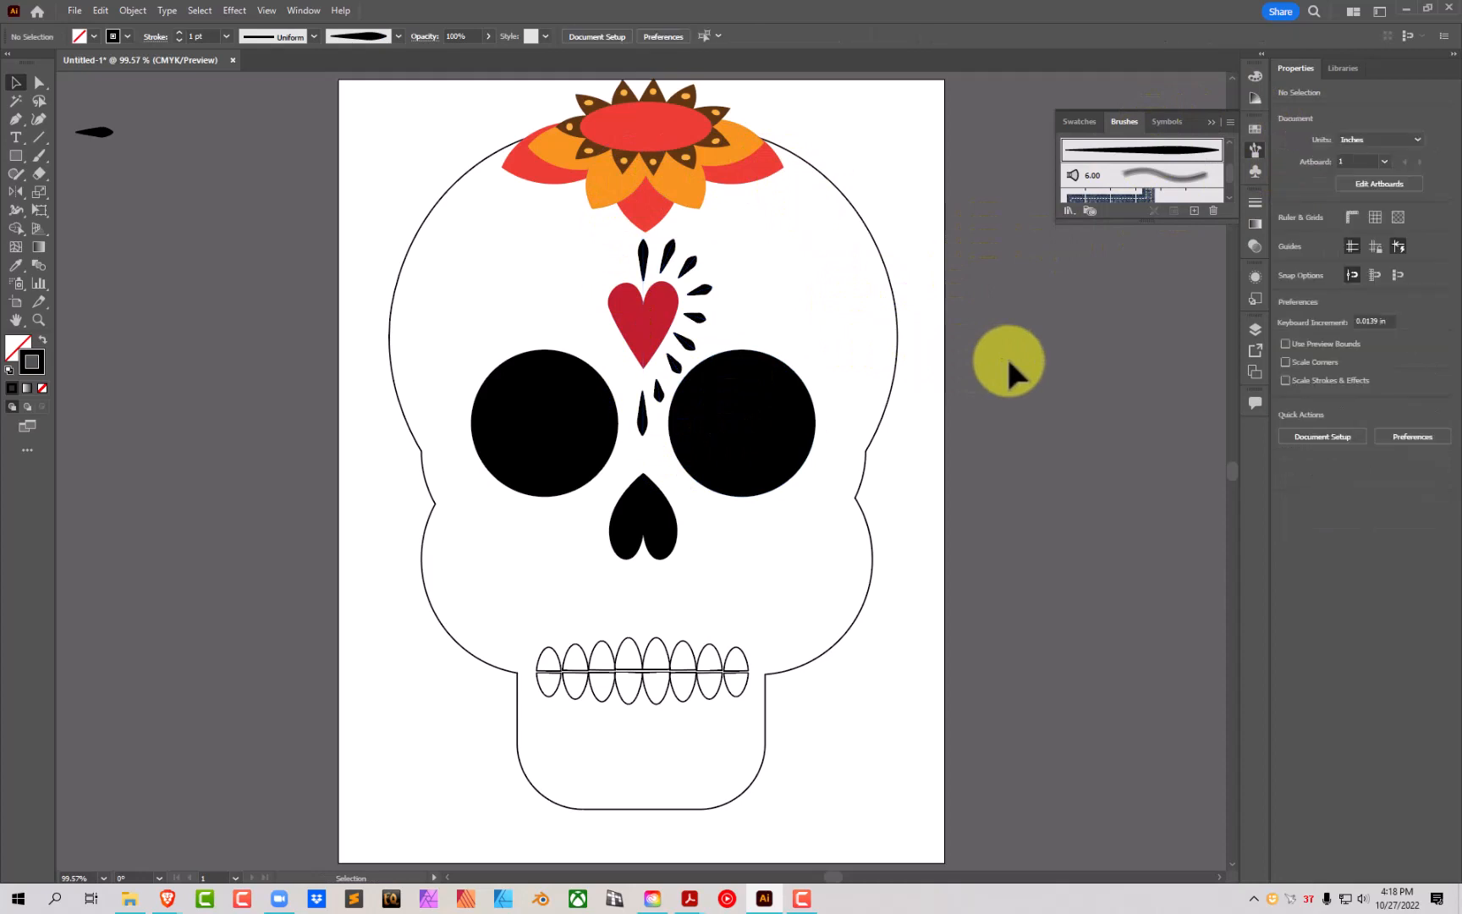
Step: Reflect a copy of the seven teardrops right of the heart across a vertical axis through the heart's centre
{"action": "left_click", "coordinate": [671, 257]}
{"action": "left_click", "coordinate": [691, 267], "text": "shift"}
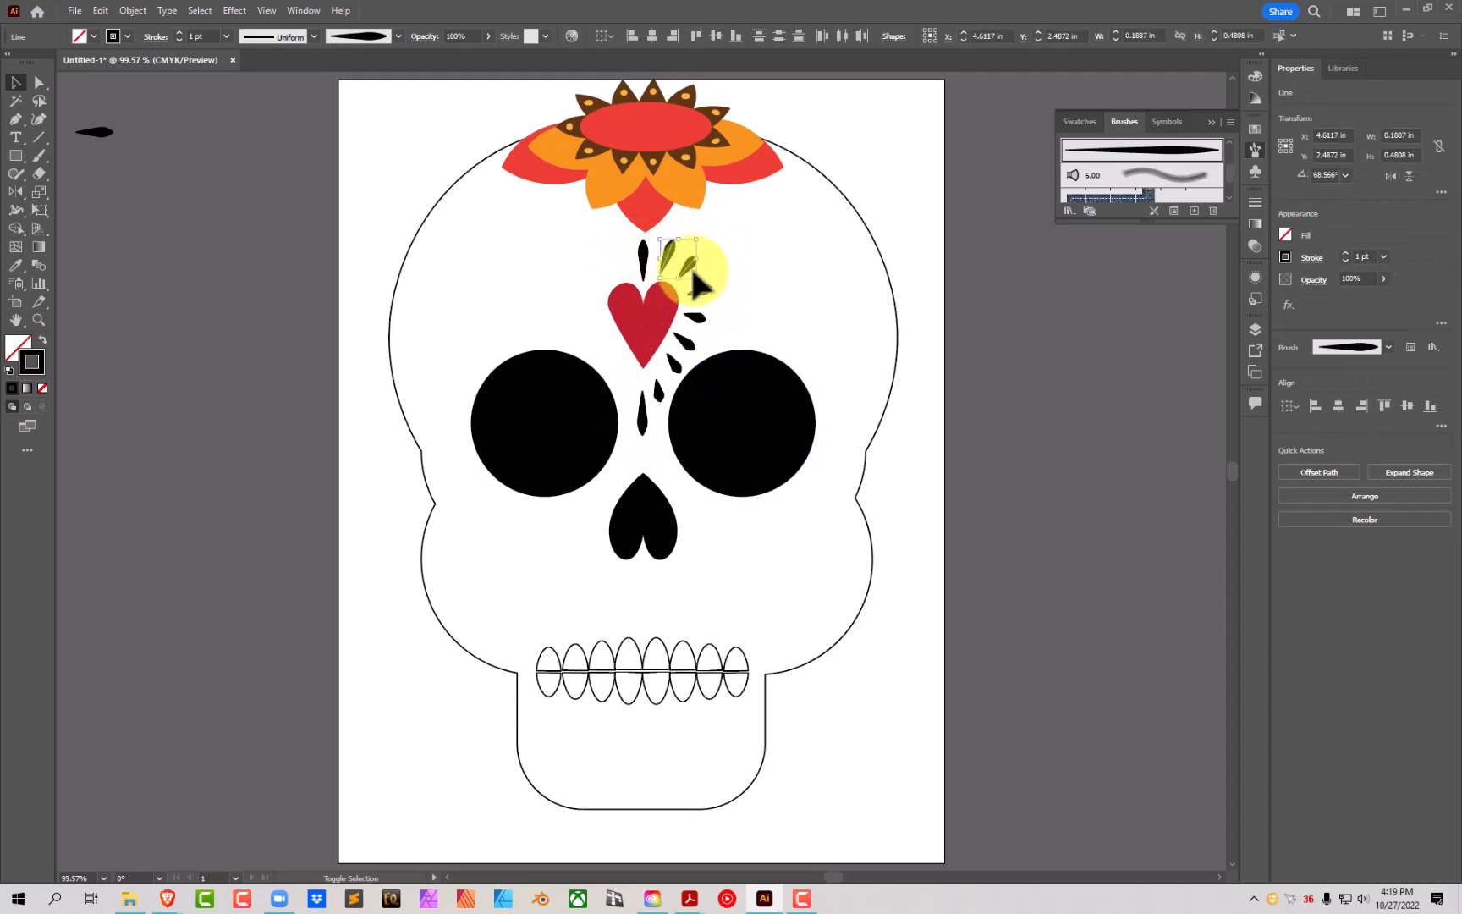
{"action": "left_click", "coordinate": [696, 319], "text": "shift"}
{"action": "left_click", "coordinate": [683, 343], "text": "shift"}
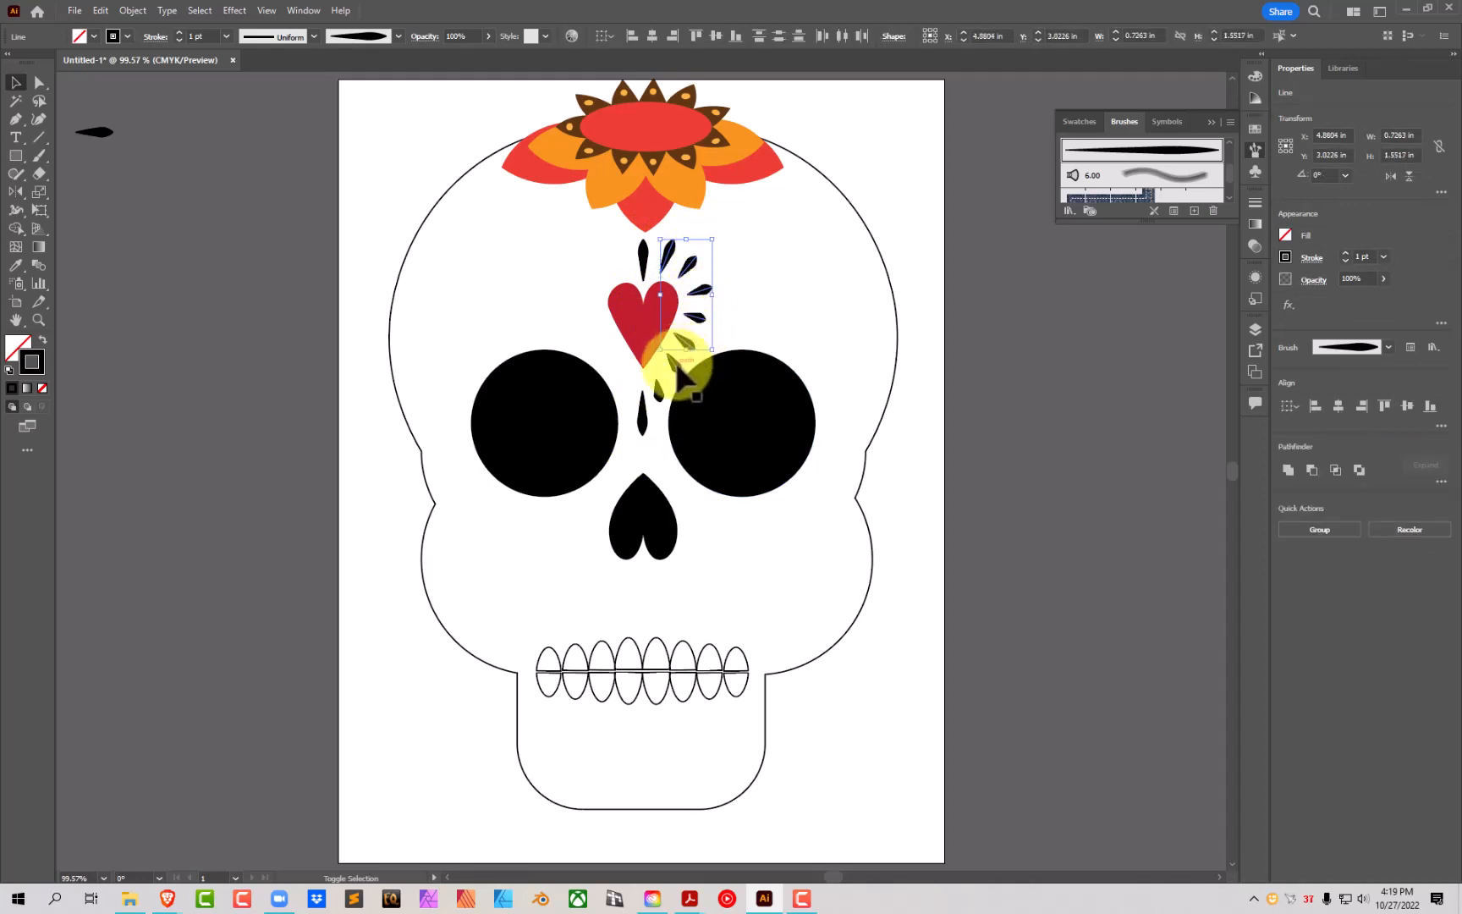
{"action": "left_click", "coordinate": [674, 364], "text": "shift"}
{"action": "left_click", "coordinate": [659, 391], "text": "shift"}
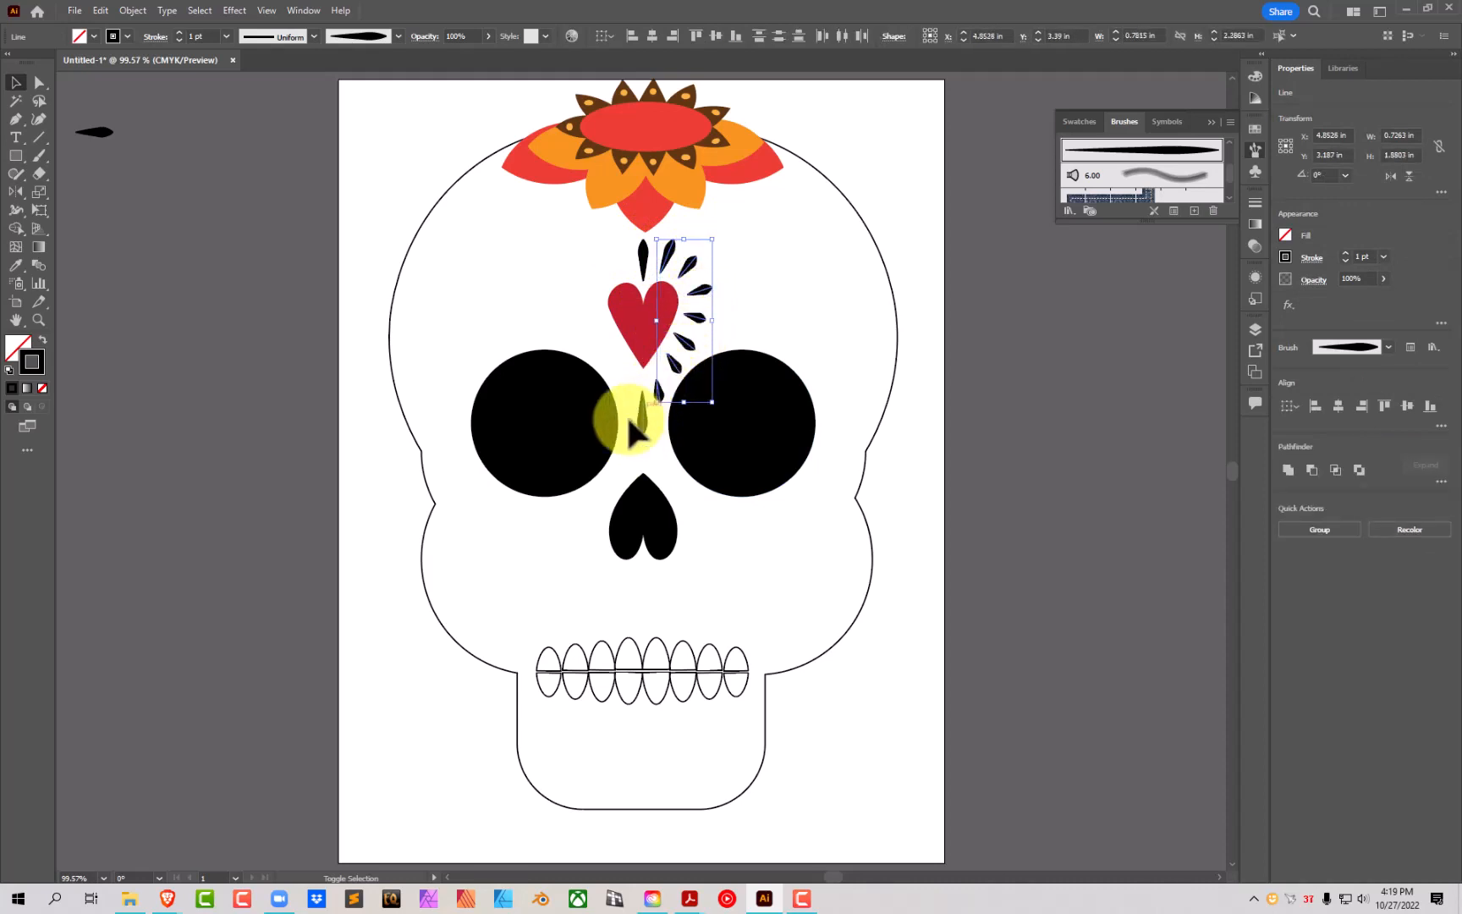
{"action": "left_click", "coordinate": [15, 191]}
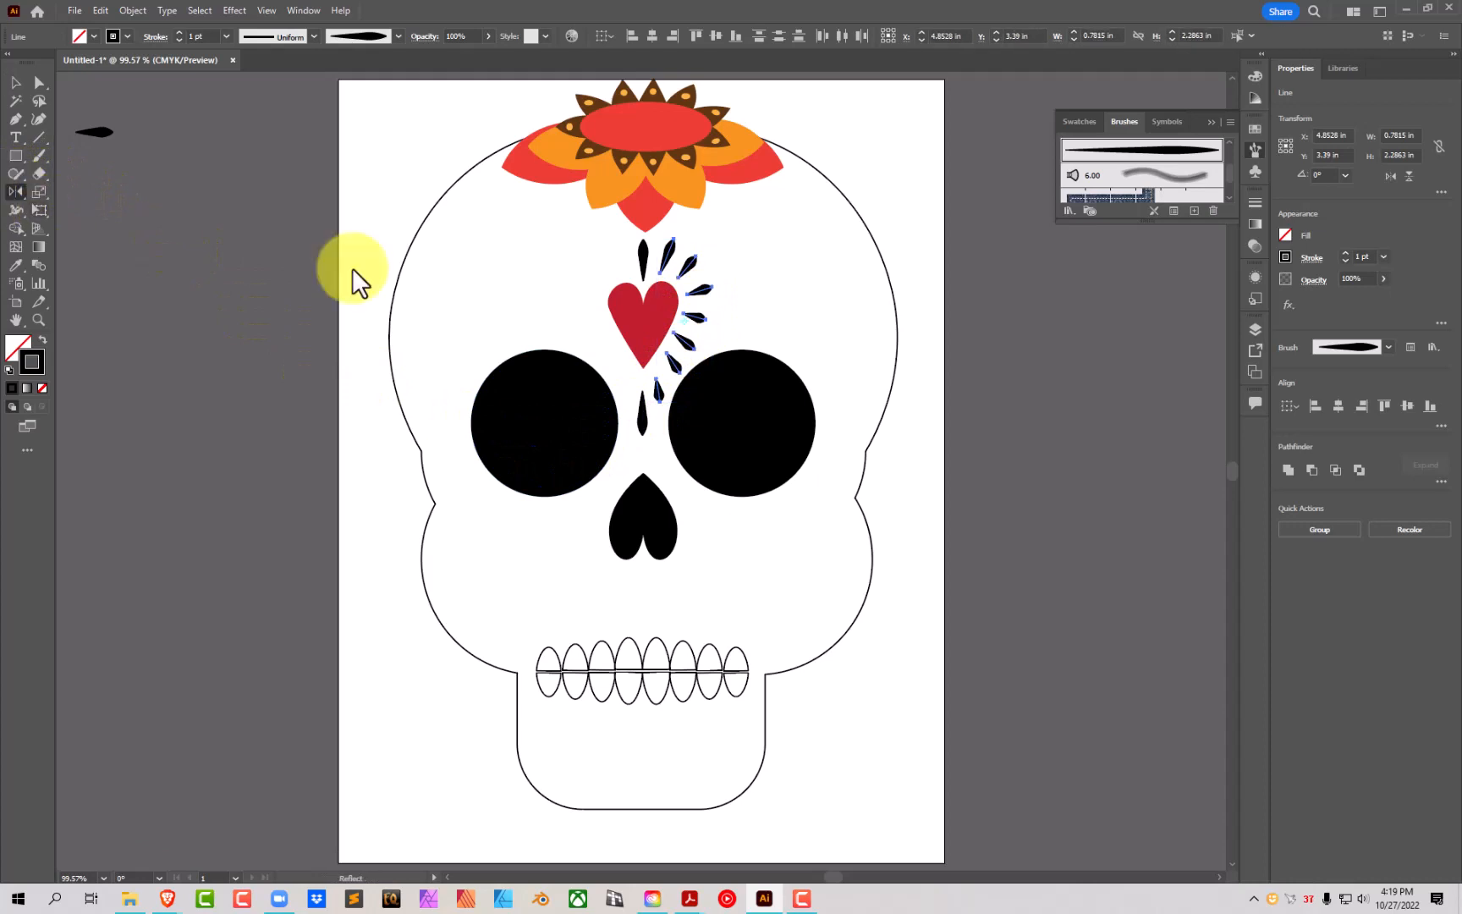
{"action": "left_click", "coordinate": [643, 319], "text": "alt"}
{"action": "left_click_drag", "start_coordinate": [722, 313], "coordinate": [853, 229]}
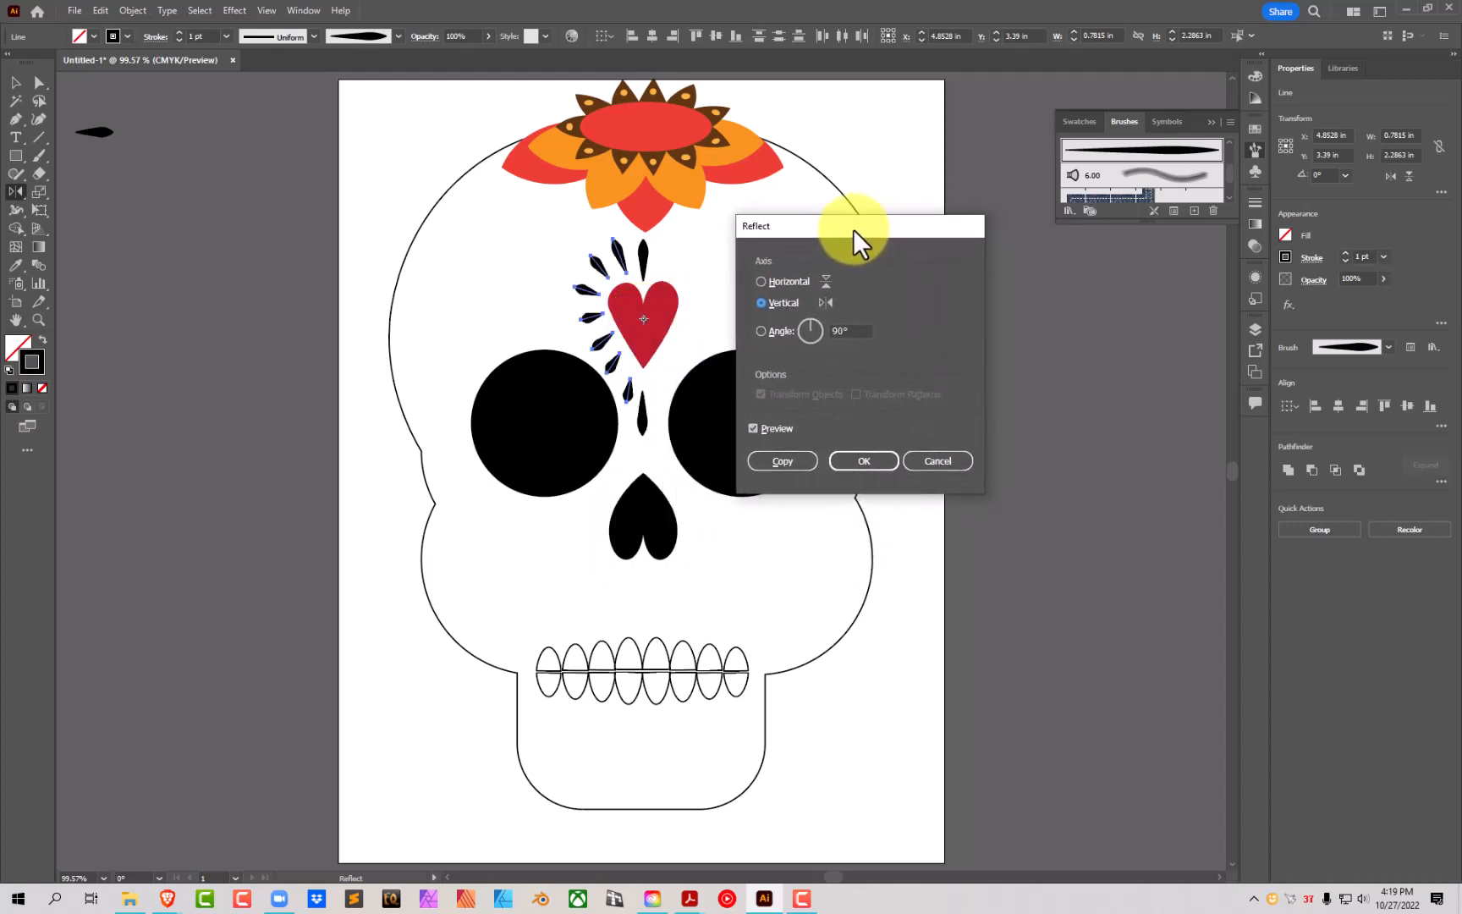
{"action": "left_click", "coordinate": [785, 461]}
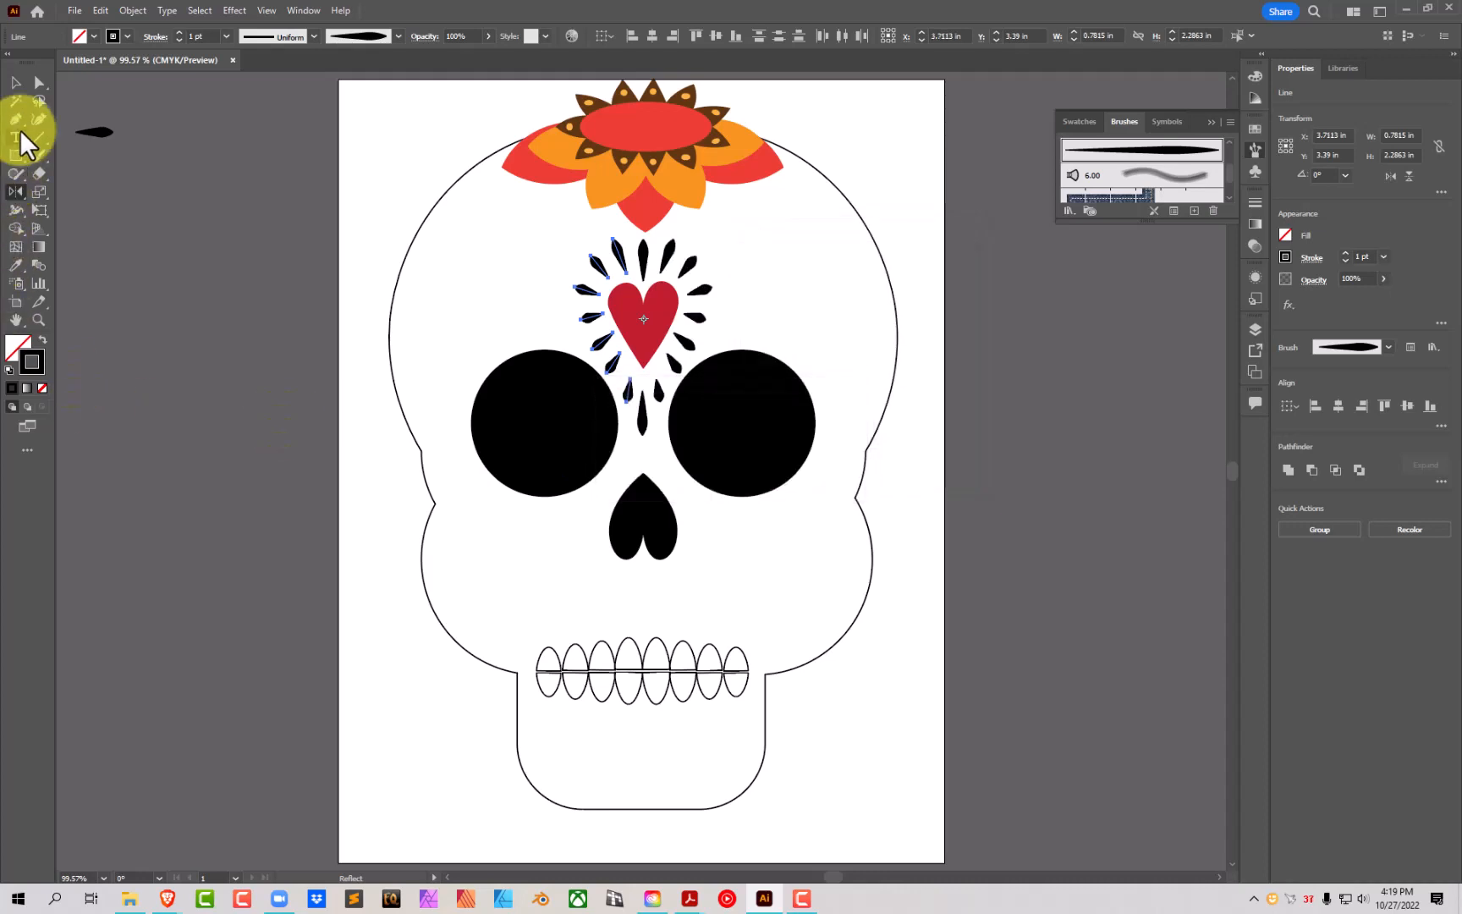
{"action": "left_click", "coordinate": [15, 83]}
{"action": "left_click", "coordinate": [1021, 375]}
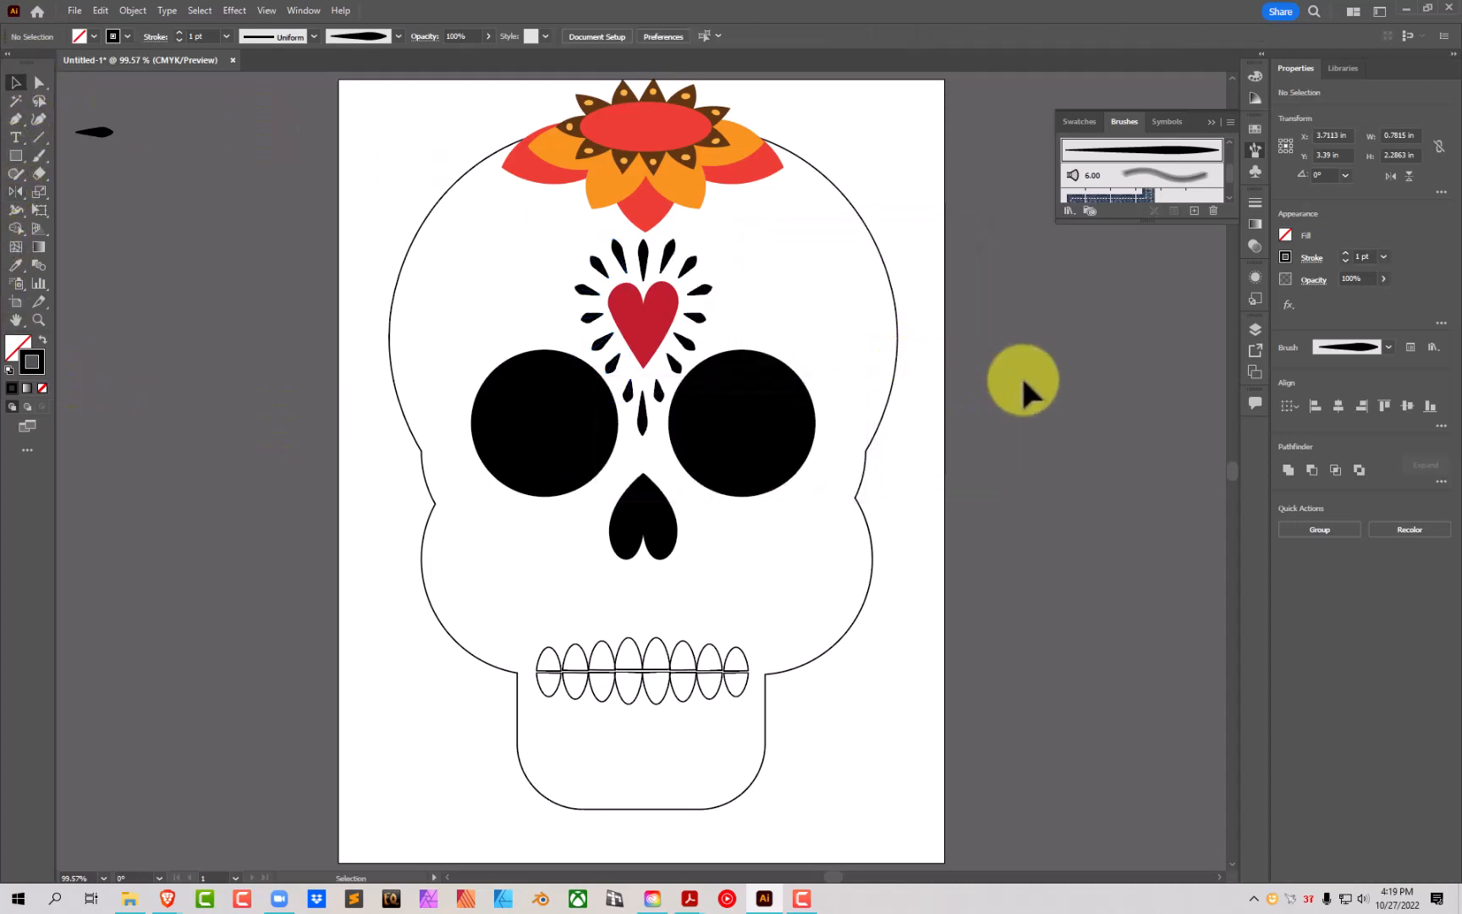
Step: Set the stroke colour of all the teardrops around the heart to light blue
{"action": "left_click", "coordinate": [667, 254]}
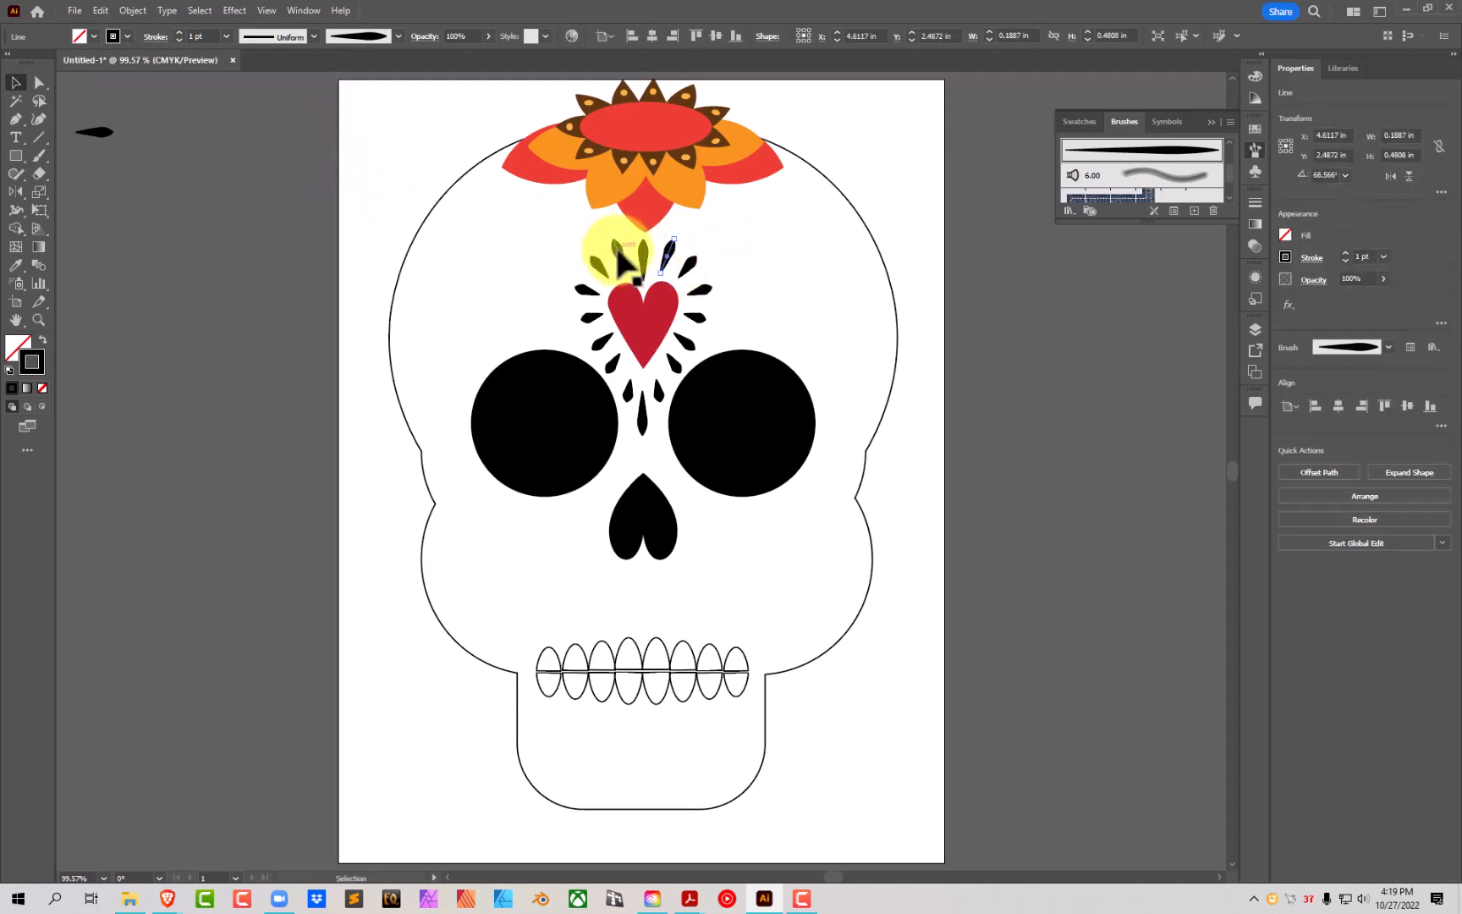
{"action": "left_click", "coordinate": [689, 264], "text": "shift"}
{"action": "left_click", "coordinate": [700, 292], "text": "shift"}
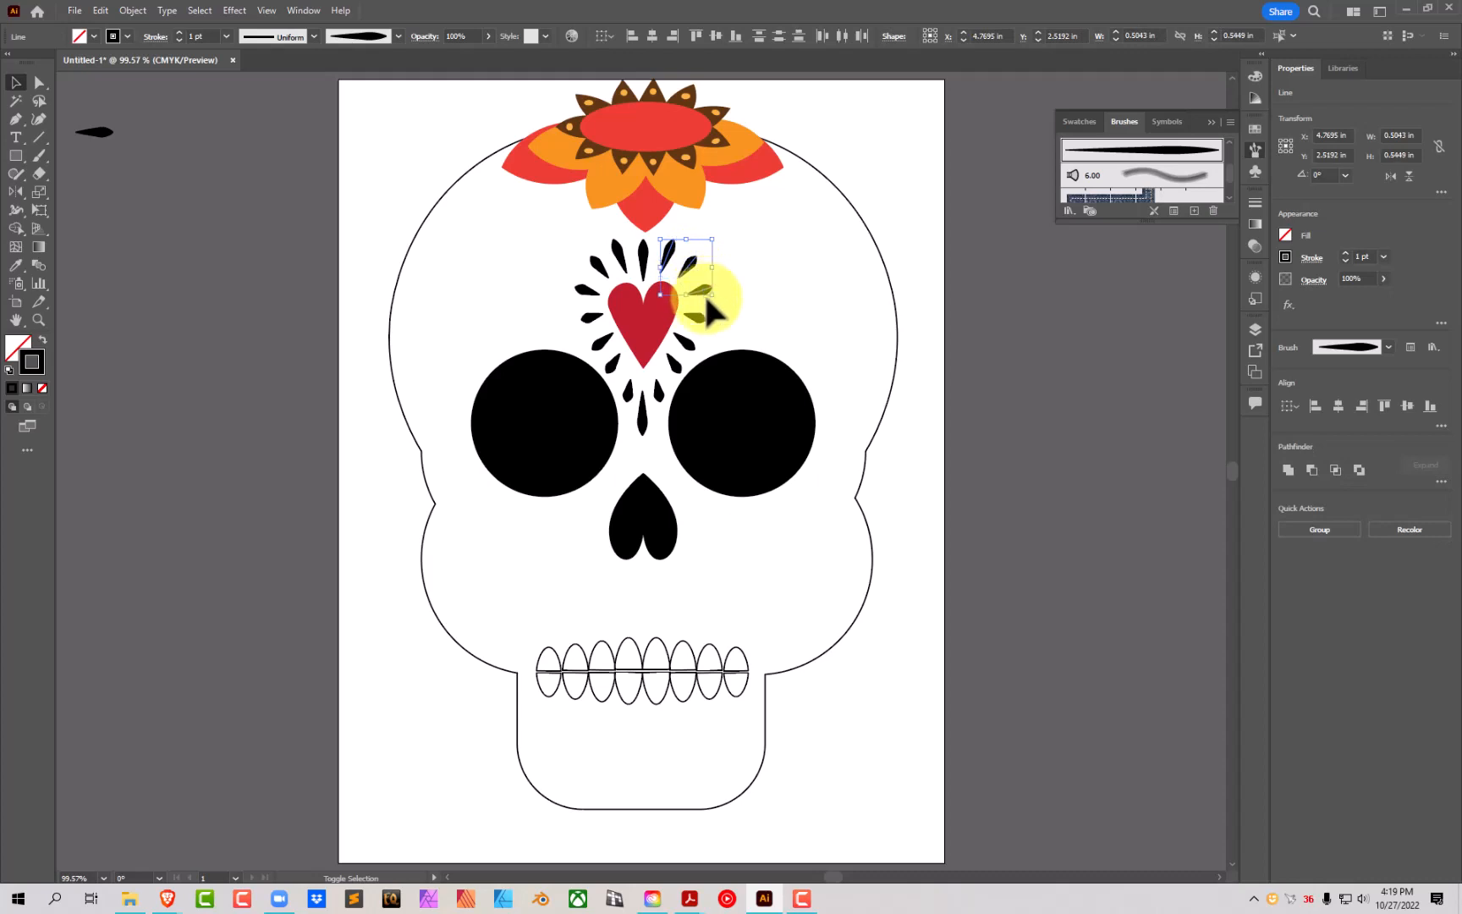
{"action": "left_click", "coordinate": [643, 254], "text": "shift"}
{"action": "left_click", "coordinate": [696, 317], "text": "shift"}
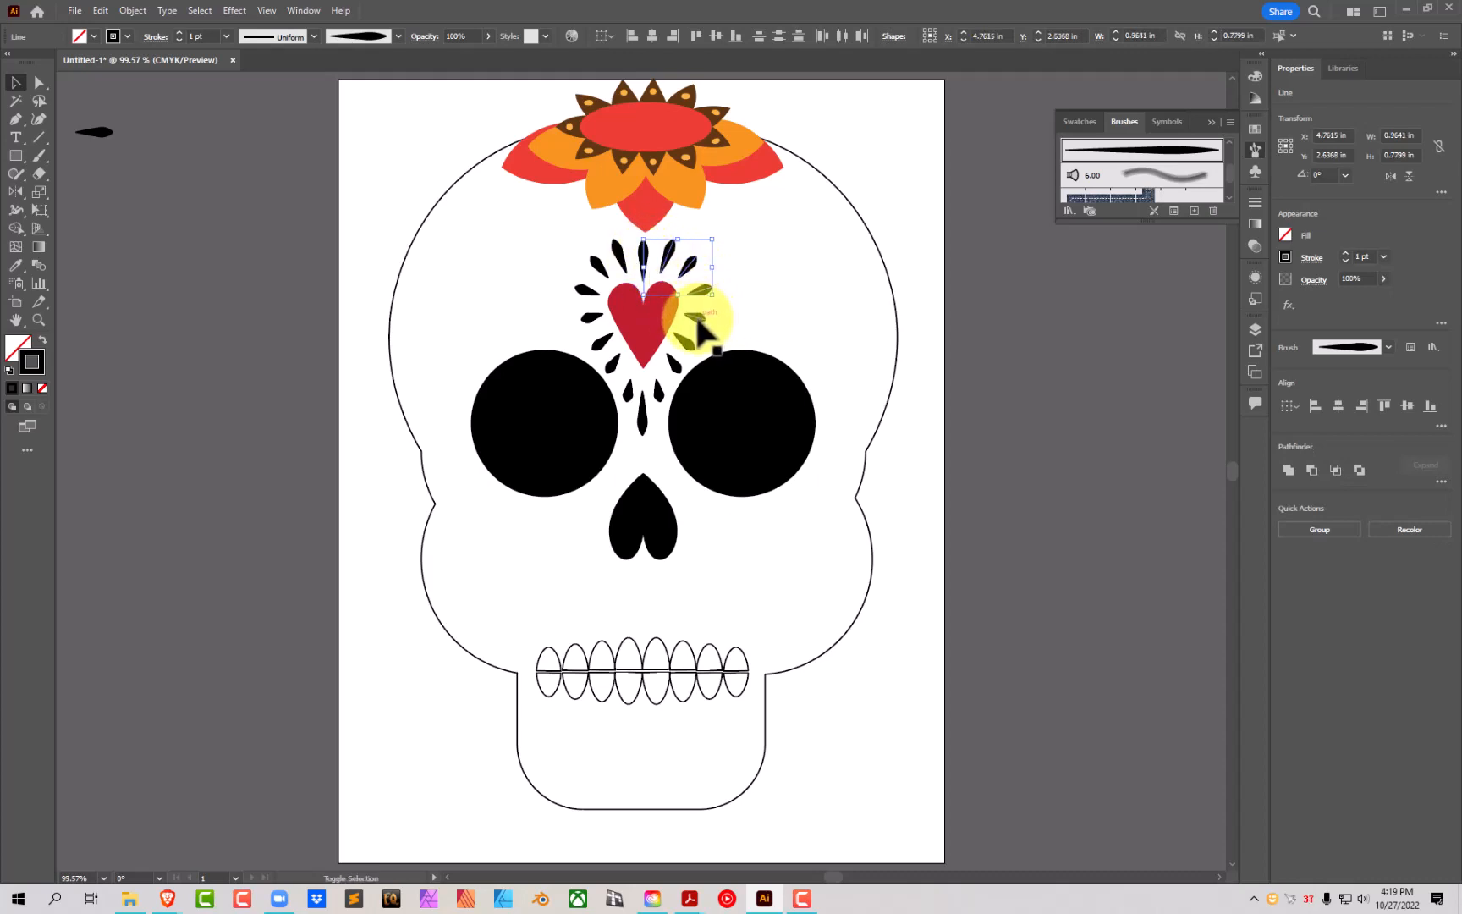
{"action": "left_click", "coordinate": [696, 320], "text": "shift"}
{"action": "left_click", "coordinate": [685, 342], "text": "shift"}
{"action": "left_click", "coordinate": [674, 364], "text": "shift"}
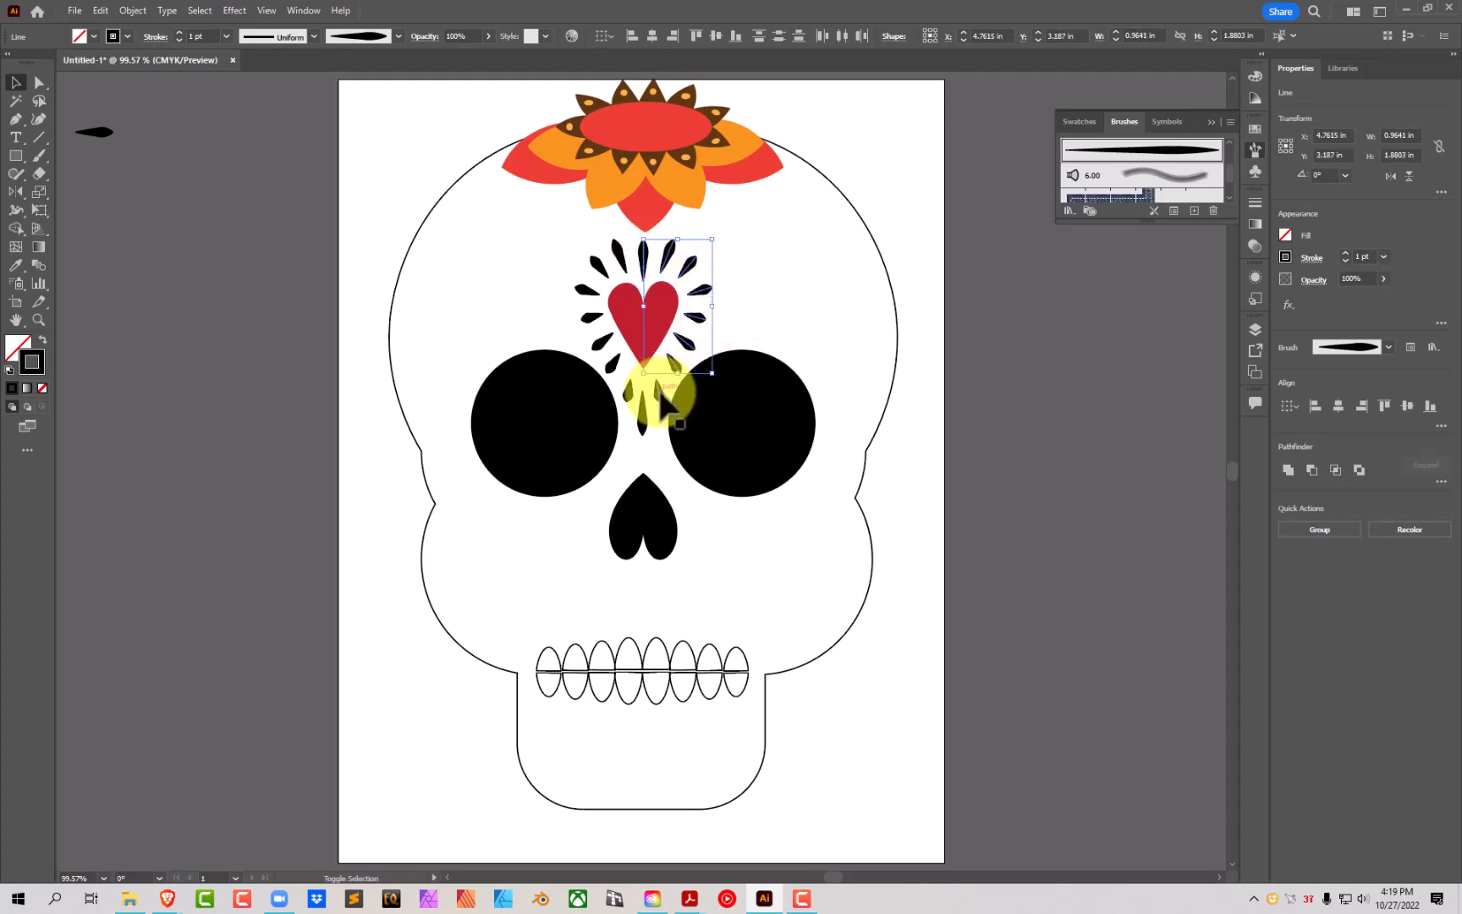
{"action": "left_click", "coordinate": [658, 393], "text": "shift"}
{"action": "left_click", "coordinate": [641, 416], "text": "shift"}
{"action": "left_click", "coordinate": [630, 391], "text": "shift"}
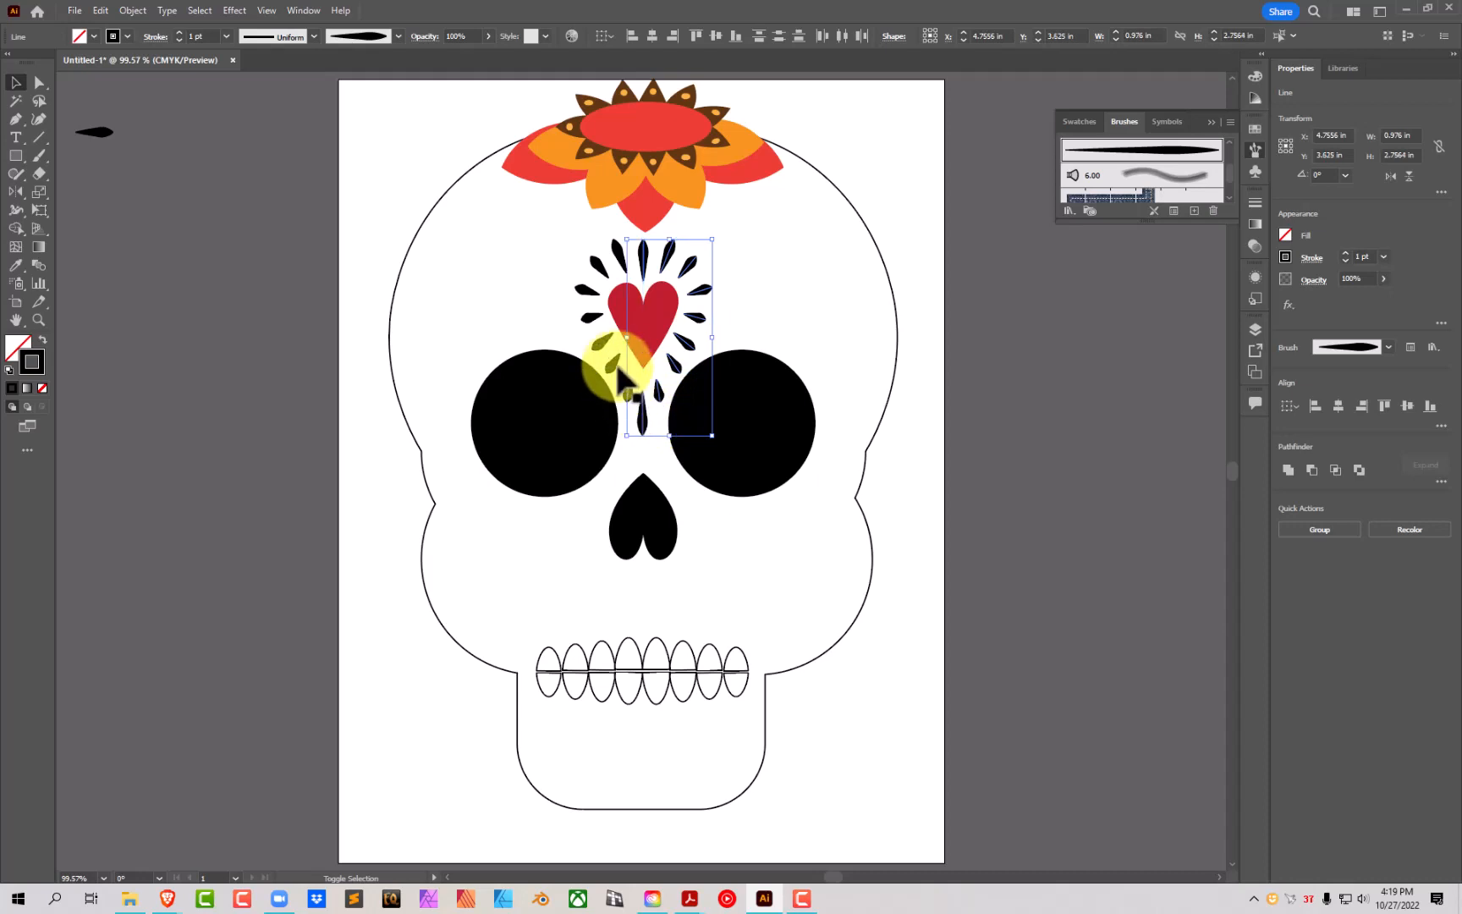
{"action": "left_click", "coordinate": [613, 366], "text": "shift"}
{"action": "left_click", "coordinate": [599, 342], "text": "shift"}
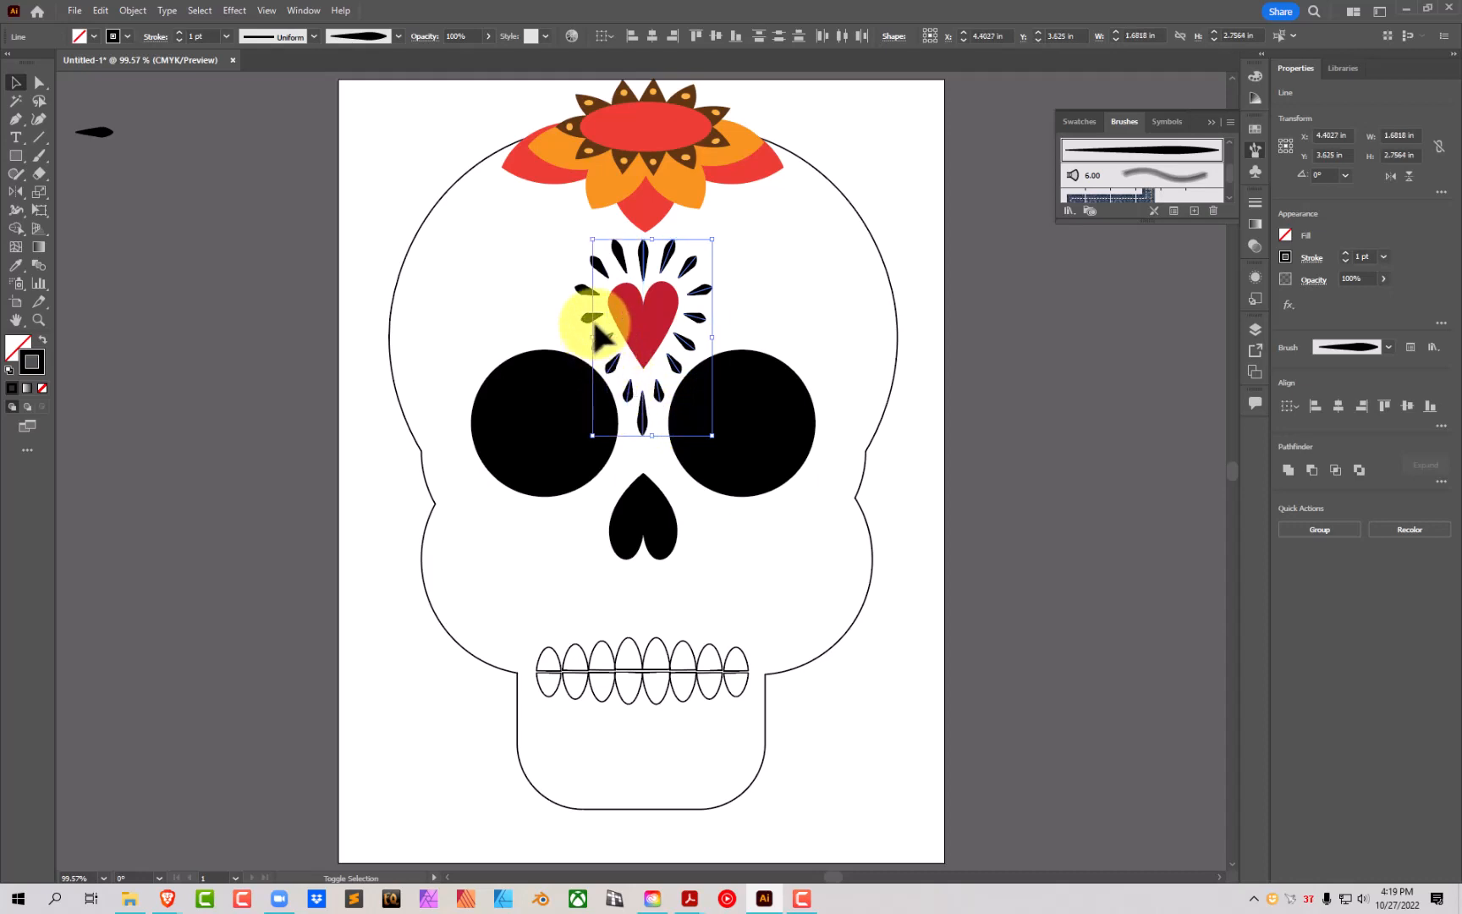
{"action": "left_click", "coordinate": [588, 316], "text": "shift"}
{"action": "left_click", "coordinate": [590, 290], "text": "shift"}
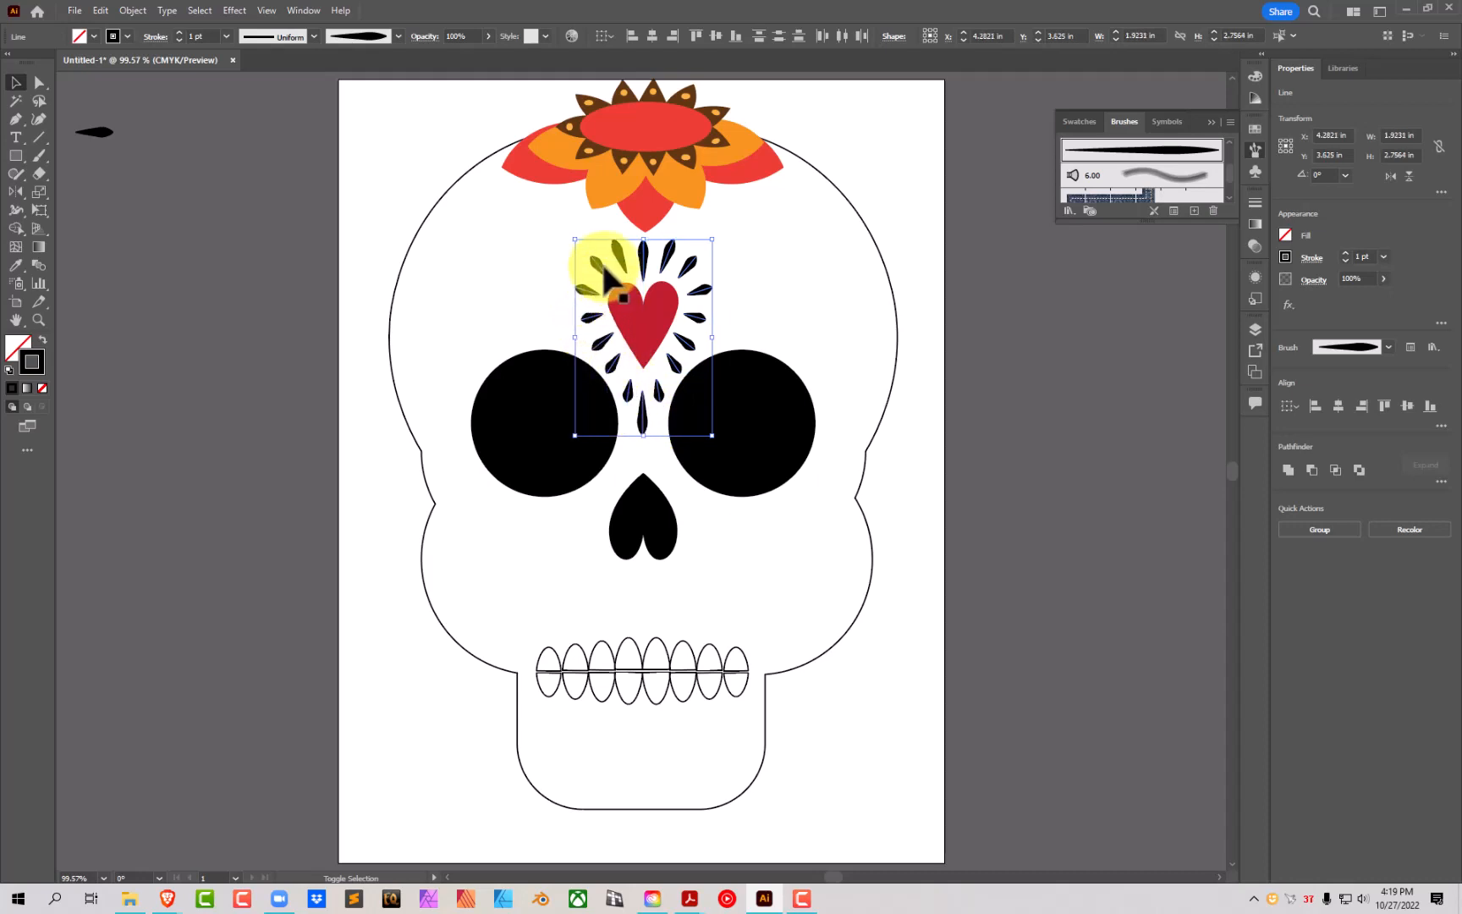
{"action": "left_click", "coordinate": [127, 36]}
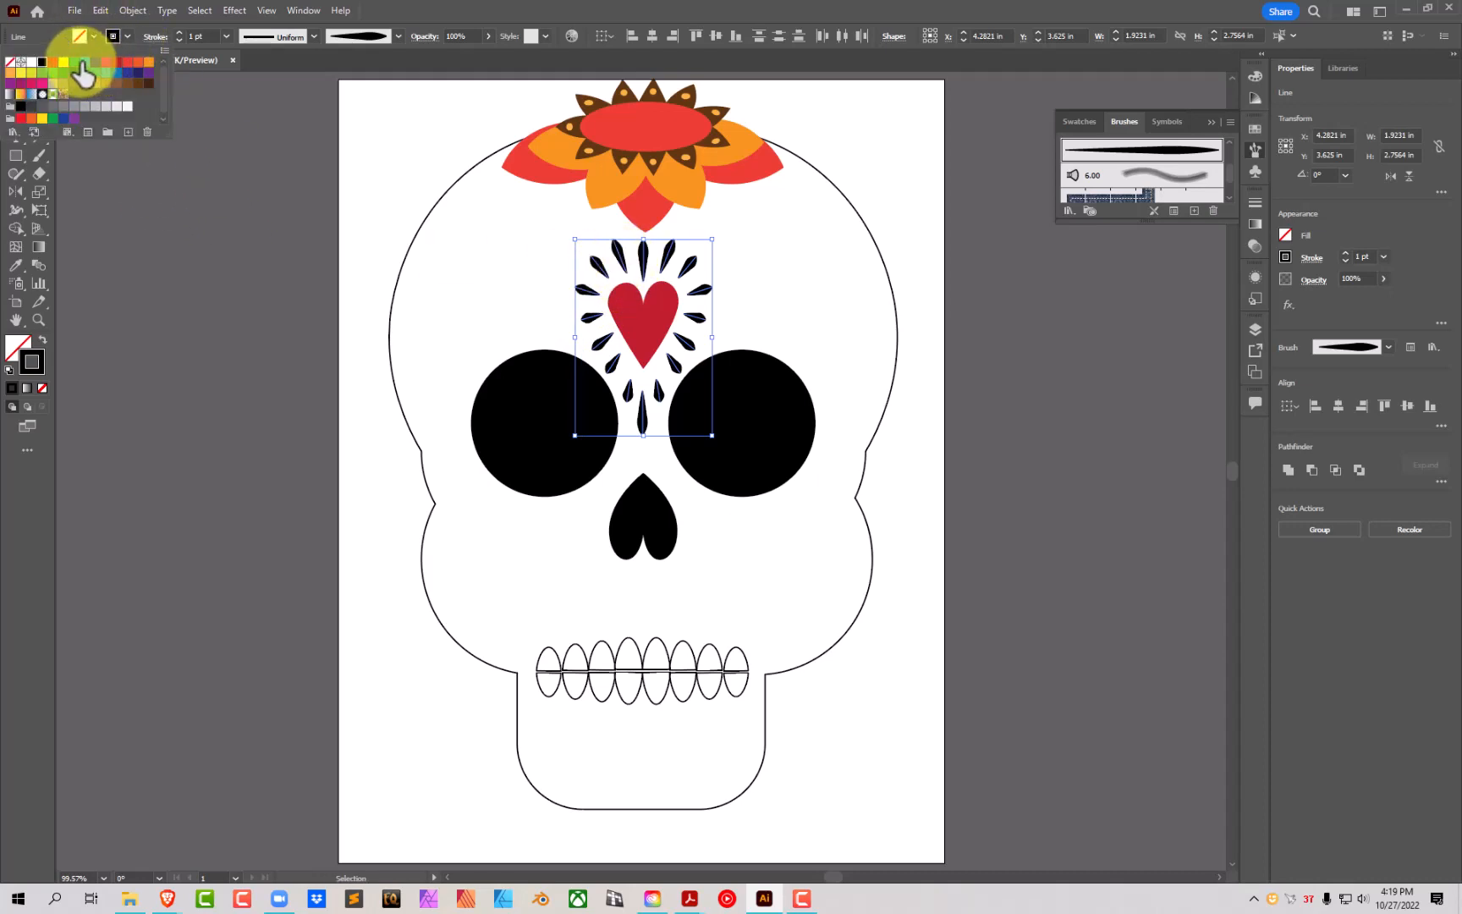
{"action": "left_click", "coordinate": [84, 64]}
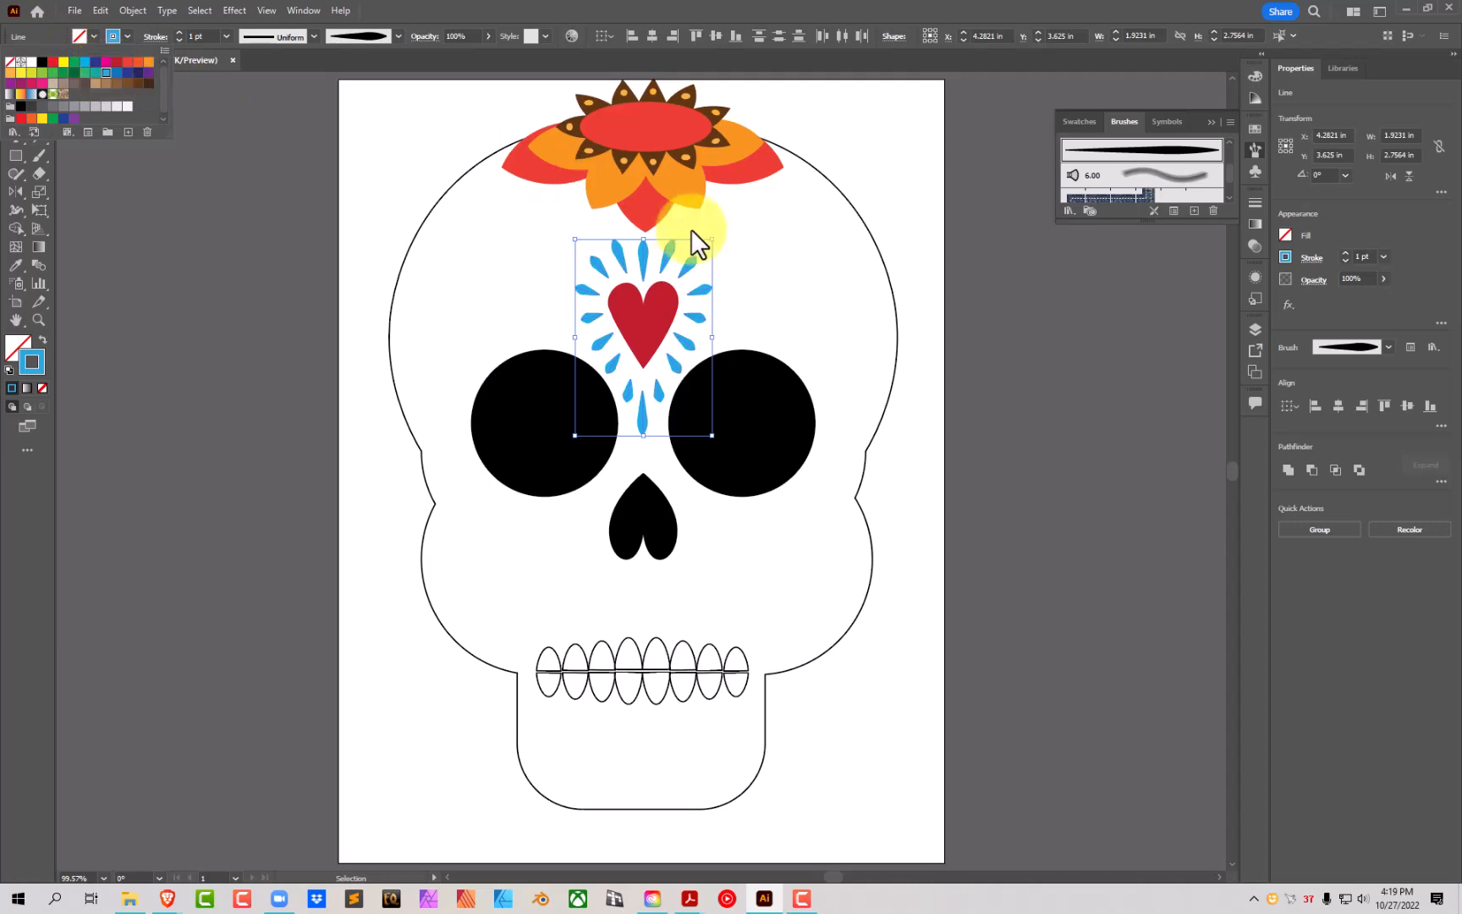
{"action": "left_click", "coordinate": [987, 308]}
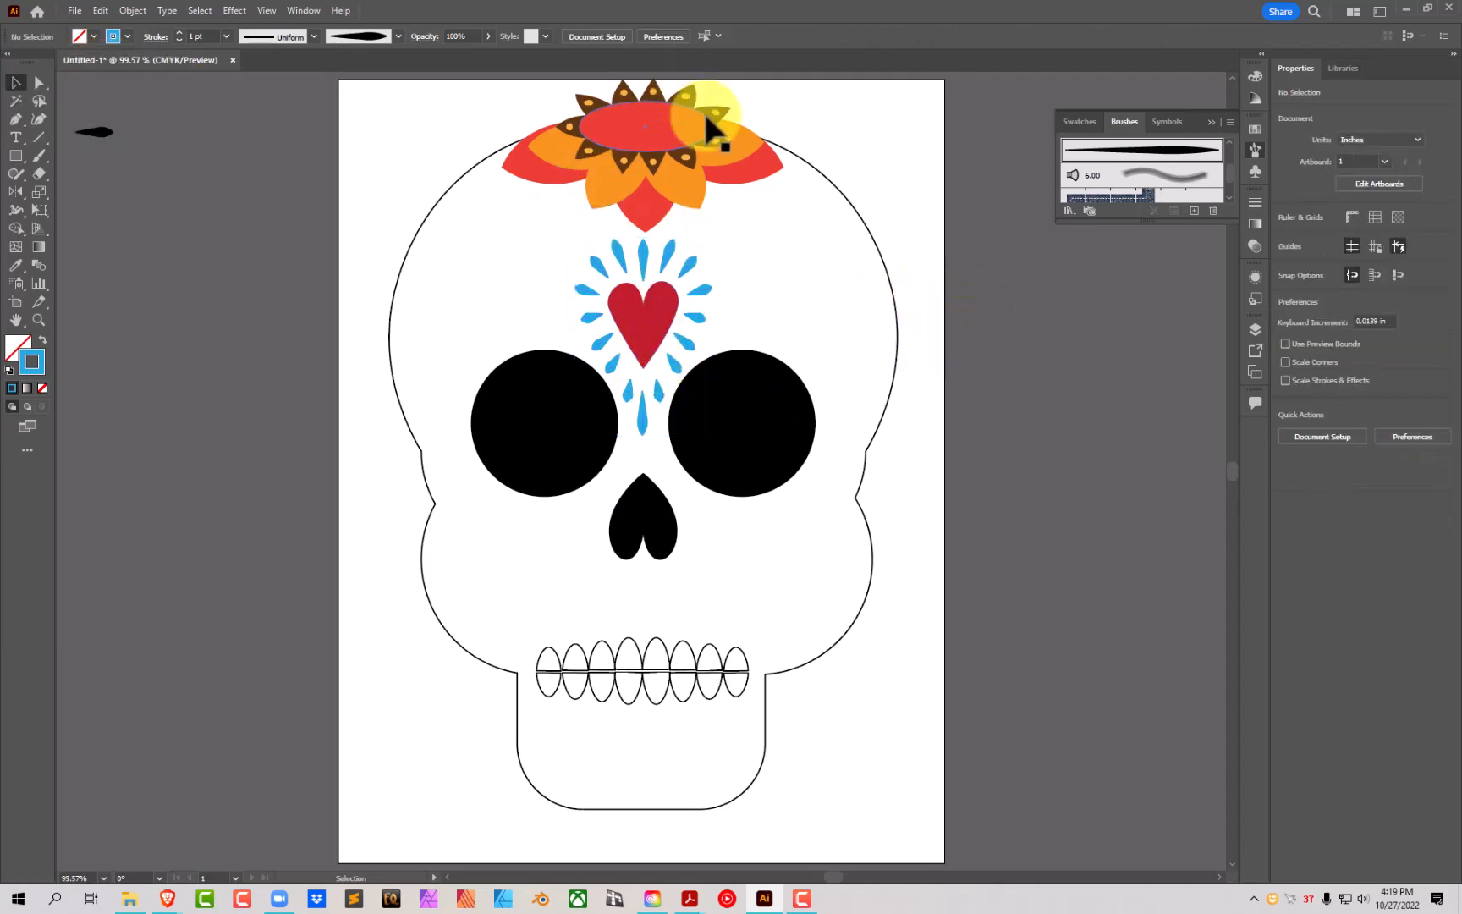
Step: Shrink the left eye circle to about 1.68 in, centre it around X 2.55 in, Y 5.00 in, and delete the right eye circle
{"action": "left_click", "coordinate": [581, 424]}
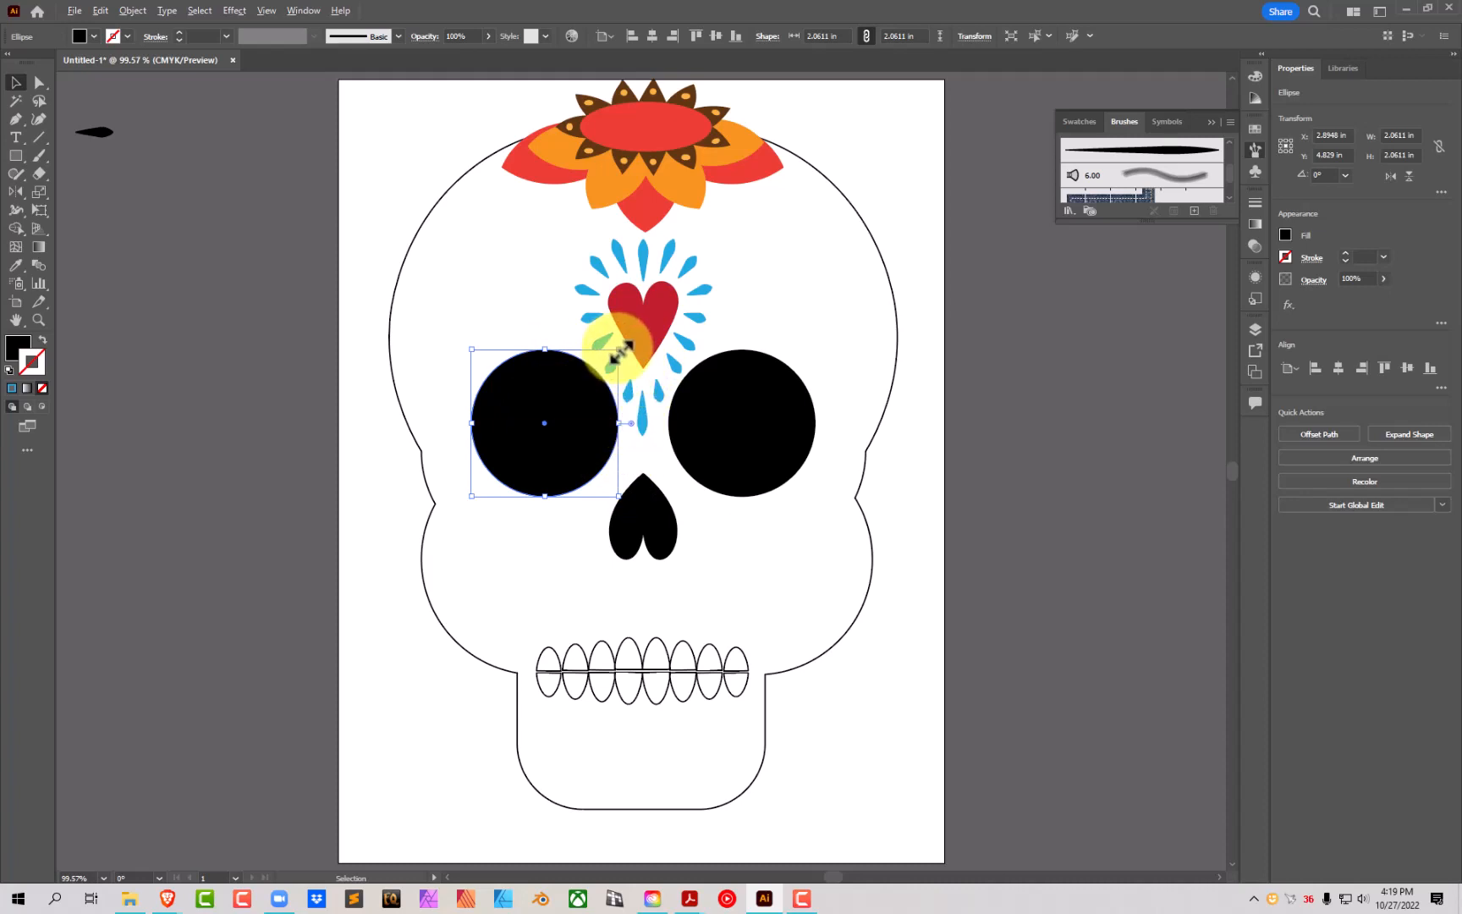
{"action": "mouse_move", "coordinate": [620, 350]}
{"action": "left_mouse_down"}
{"action": "mouse_move", "coordinate": [610, 342]}
{"action": "mouse_move", "coordinate": [605, 364]}
{"action": "left_mouse_up"}
{"action": "left_click_drag", "start_coordinate": [571, 415], "coordinate": [558, 446]}
{"action": "left_click", "coordinate": [773, 418]}
{"action": "key", "text": "Delete"}
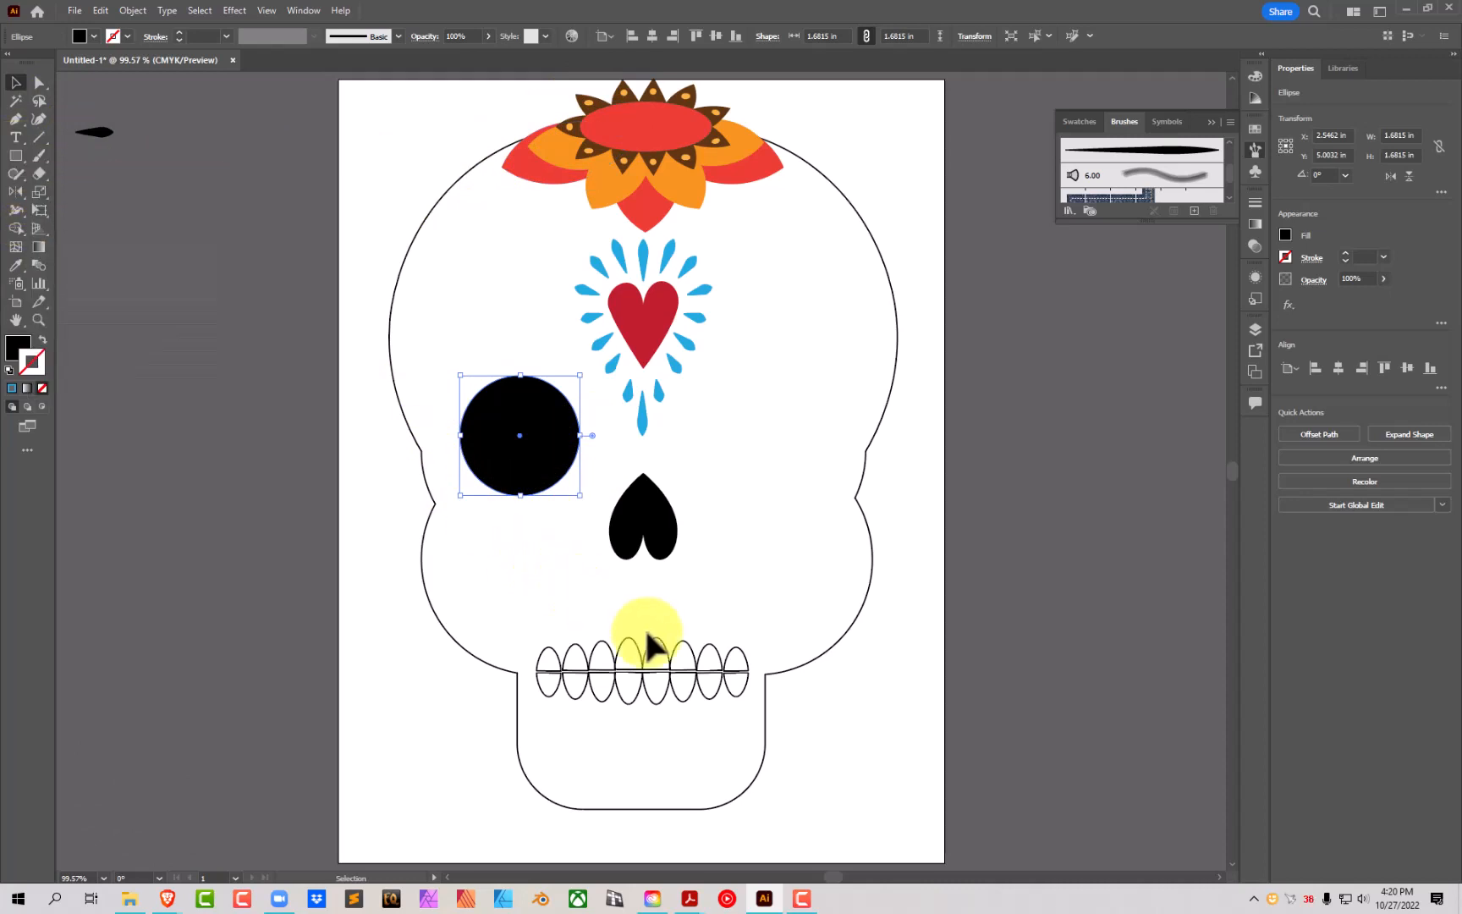
Step: Draw a black circle about 0.42 in wide on the pasteboard left of the artboard, level with the heart
{"action": "left_click", "coordinate": [15, 155]}
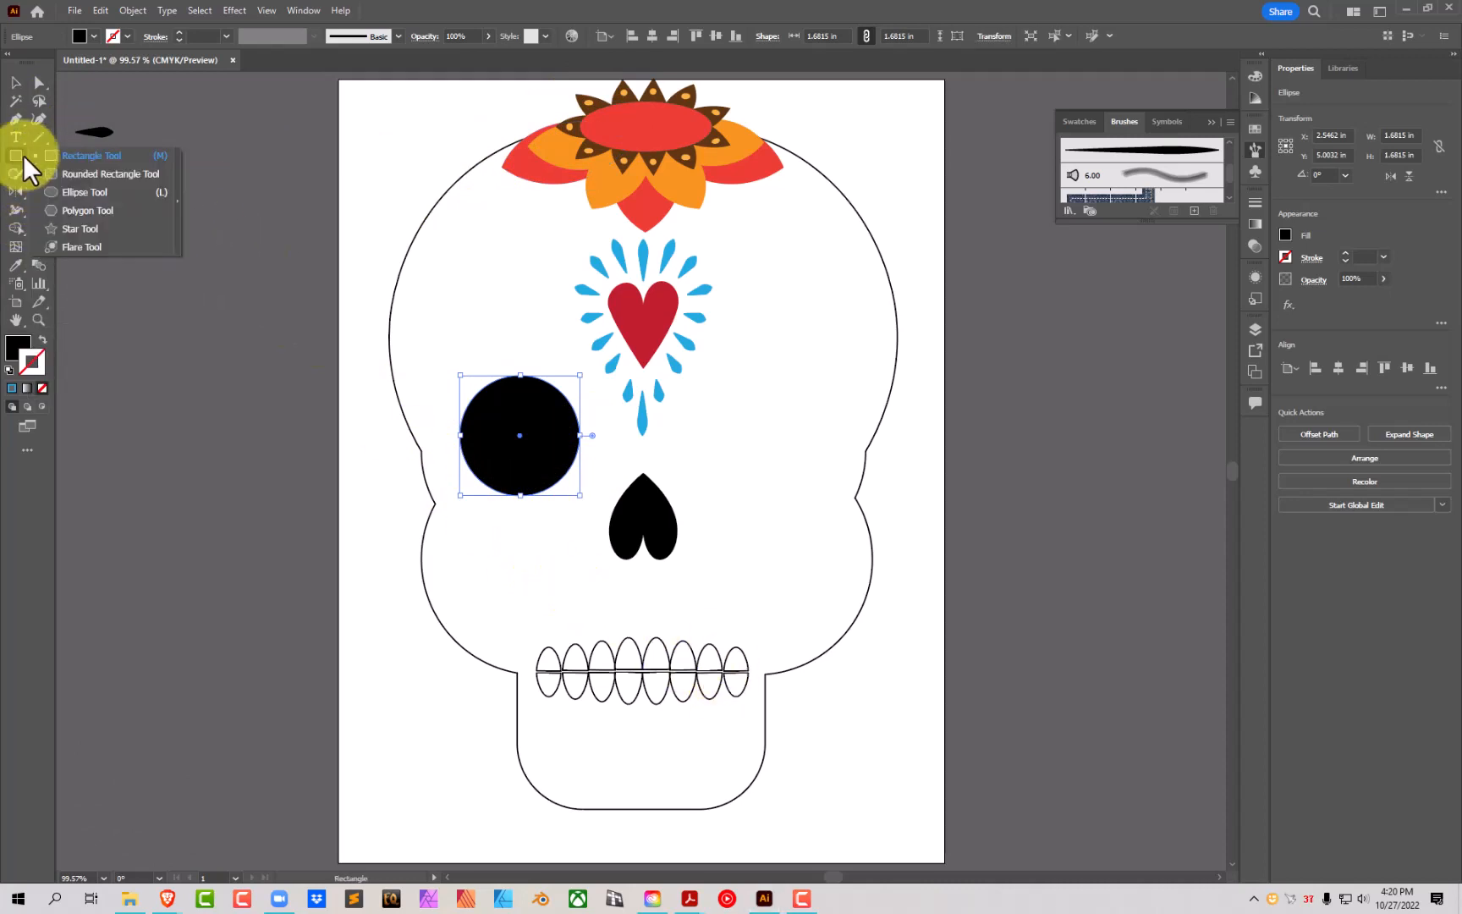
{"action": "left_click", "coordinate": [83, 194]}
{"action": "left_click_drag", "start_coordinate": [209, 377], "coordinate": [225, 394]}
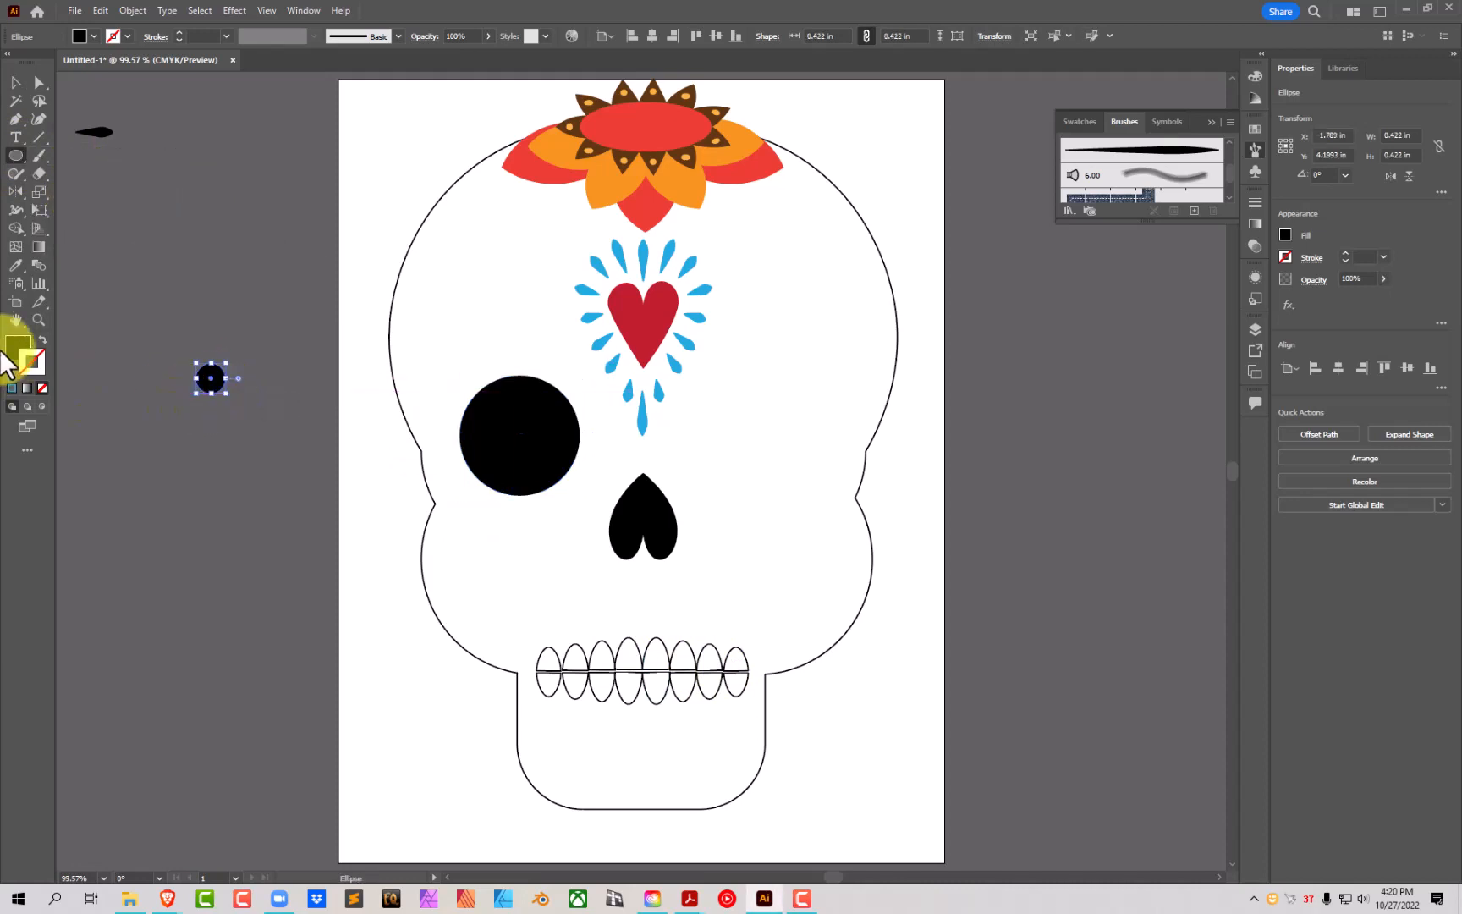
Step: Turn the small pasteboard circle into an upper half circle by adjusting its pie angle to about 180°
{"action": "left_click", "coordinate": [39, 321]}
{"action": "left_click_drag", "start_coordinate": [173, 341], "coordinate": [369, 381]}
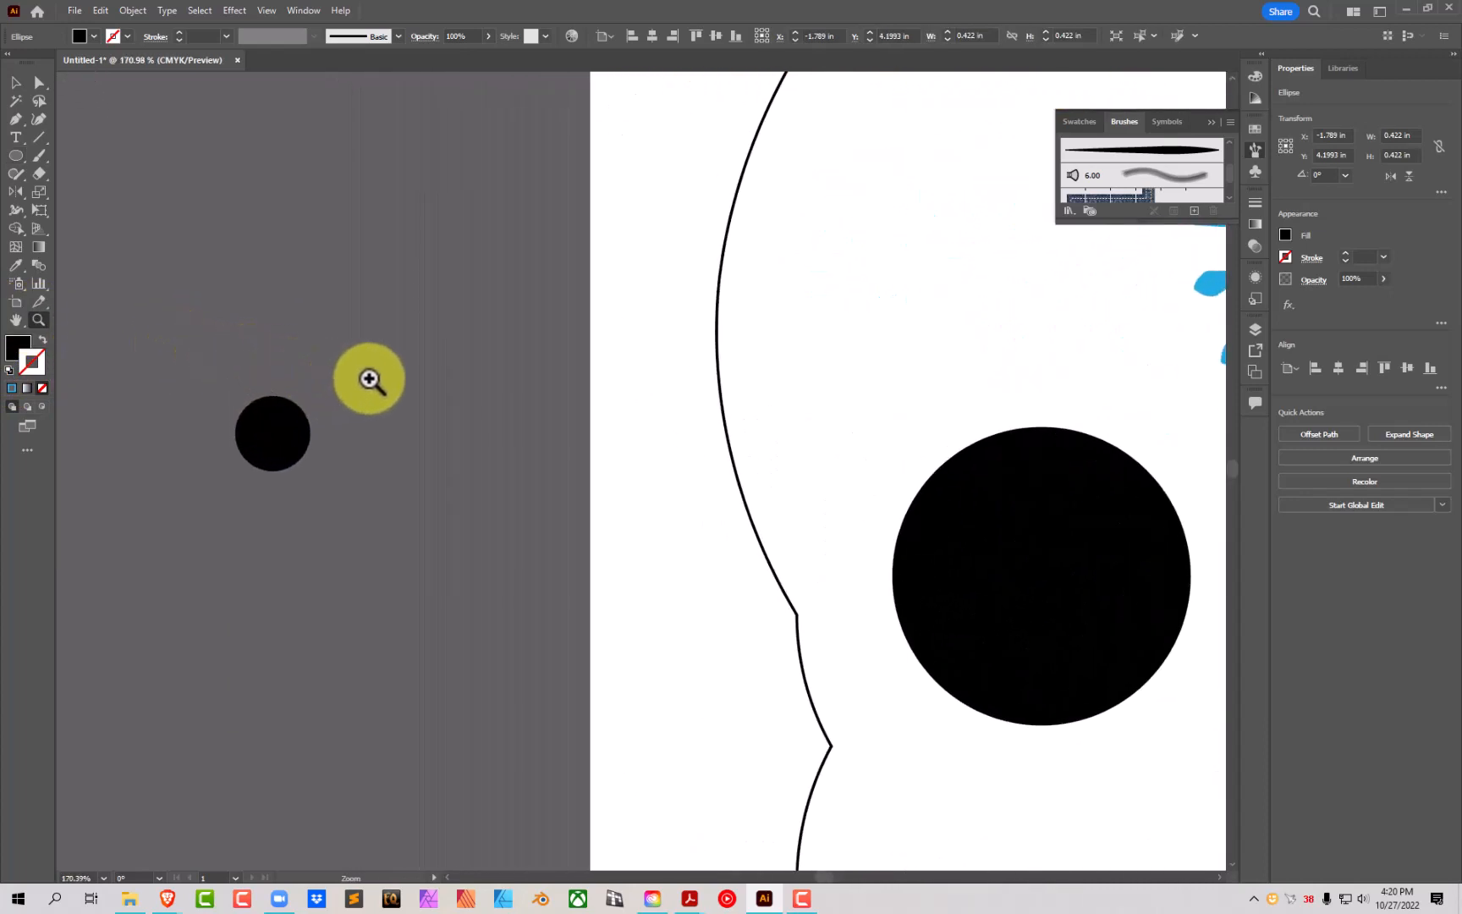
{"action": "left_click", "coordinate": [16, 83]}
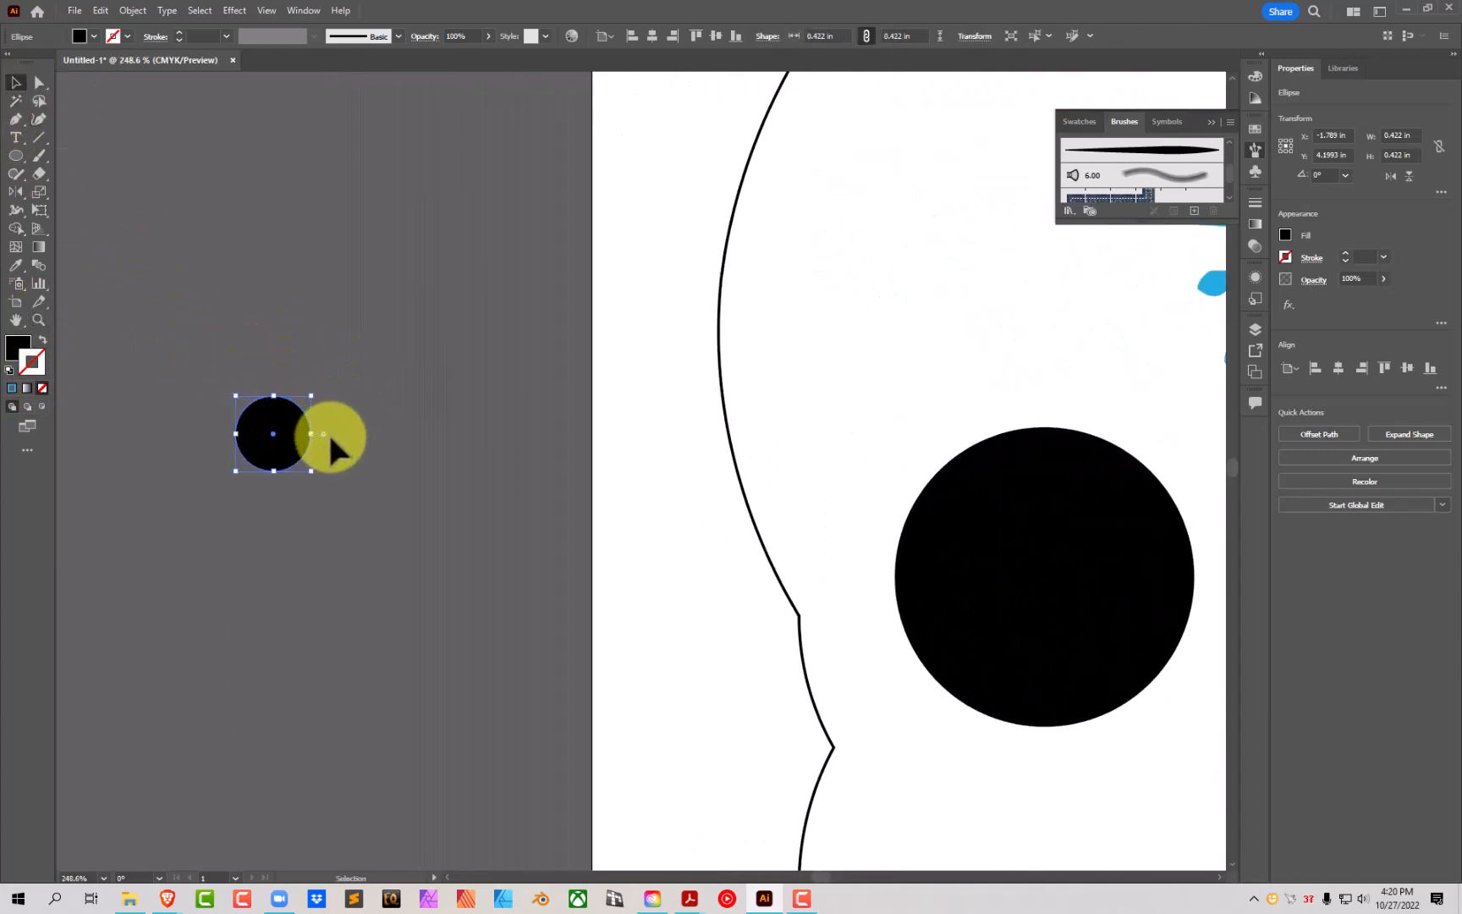
{"action": "left_click_drag", "start_coordinate": [325, 434], "coordinate": [226, 450]}
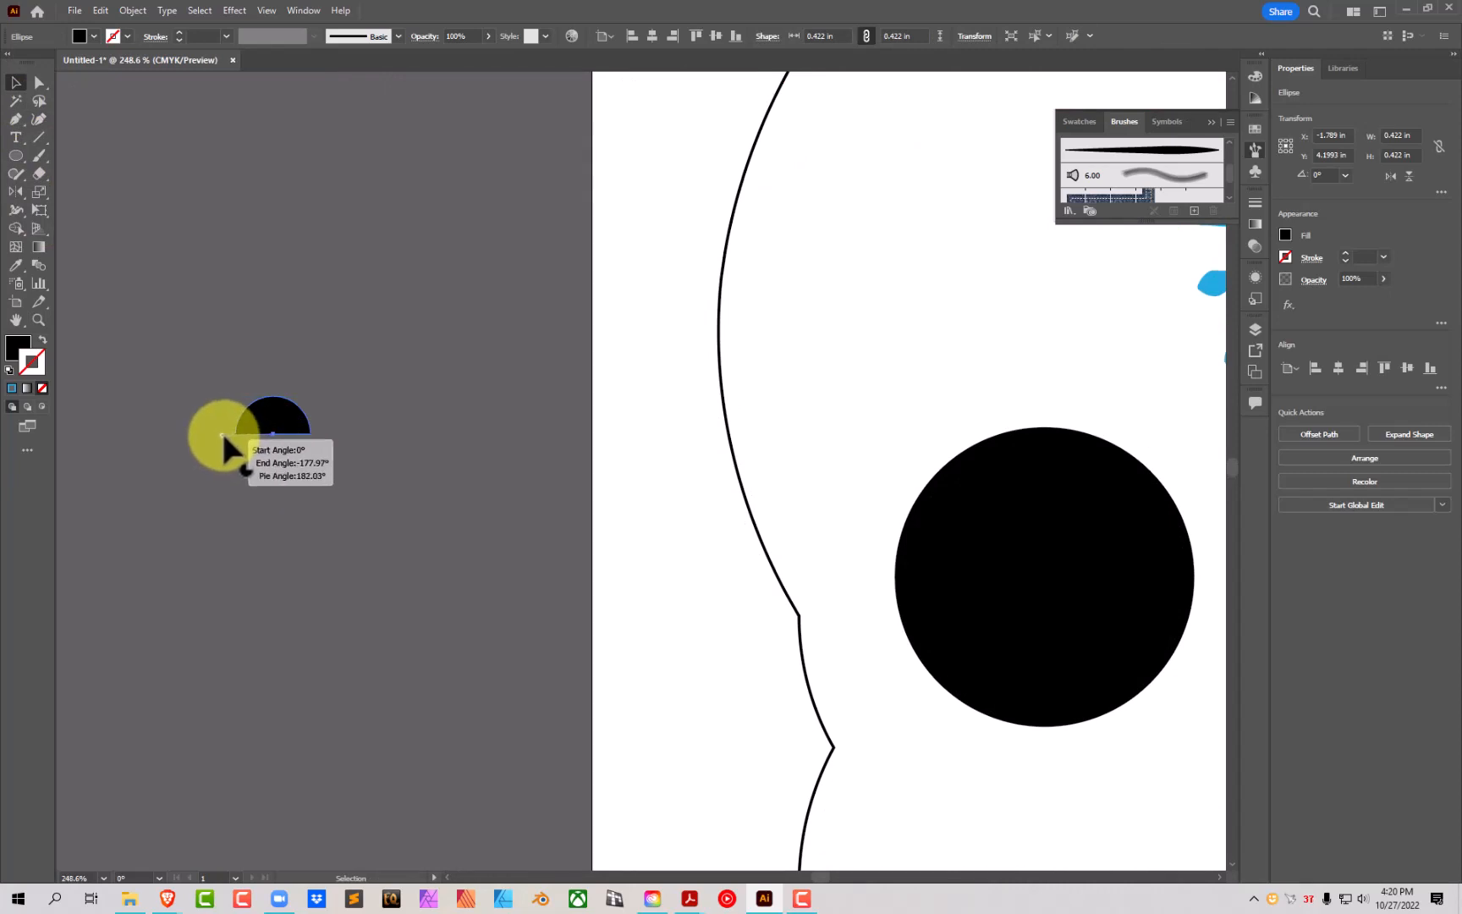
{"action": "left_click_drag", "start_coordinate": [225, 437], "coordinate": [225, 439]}
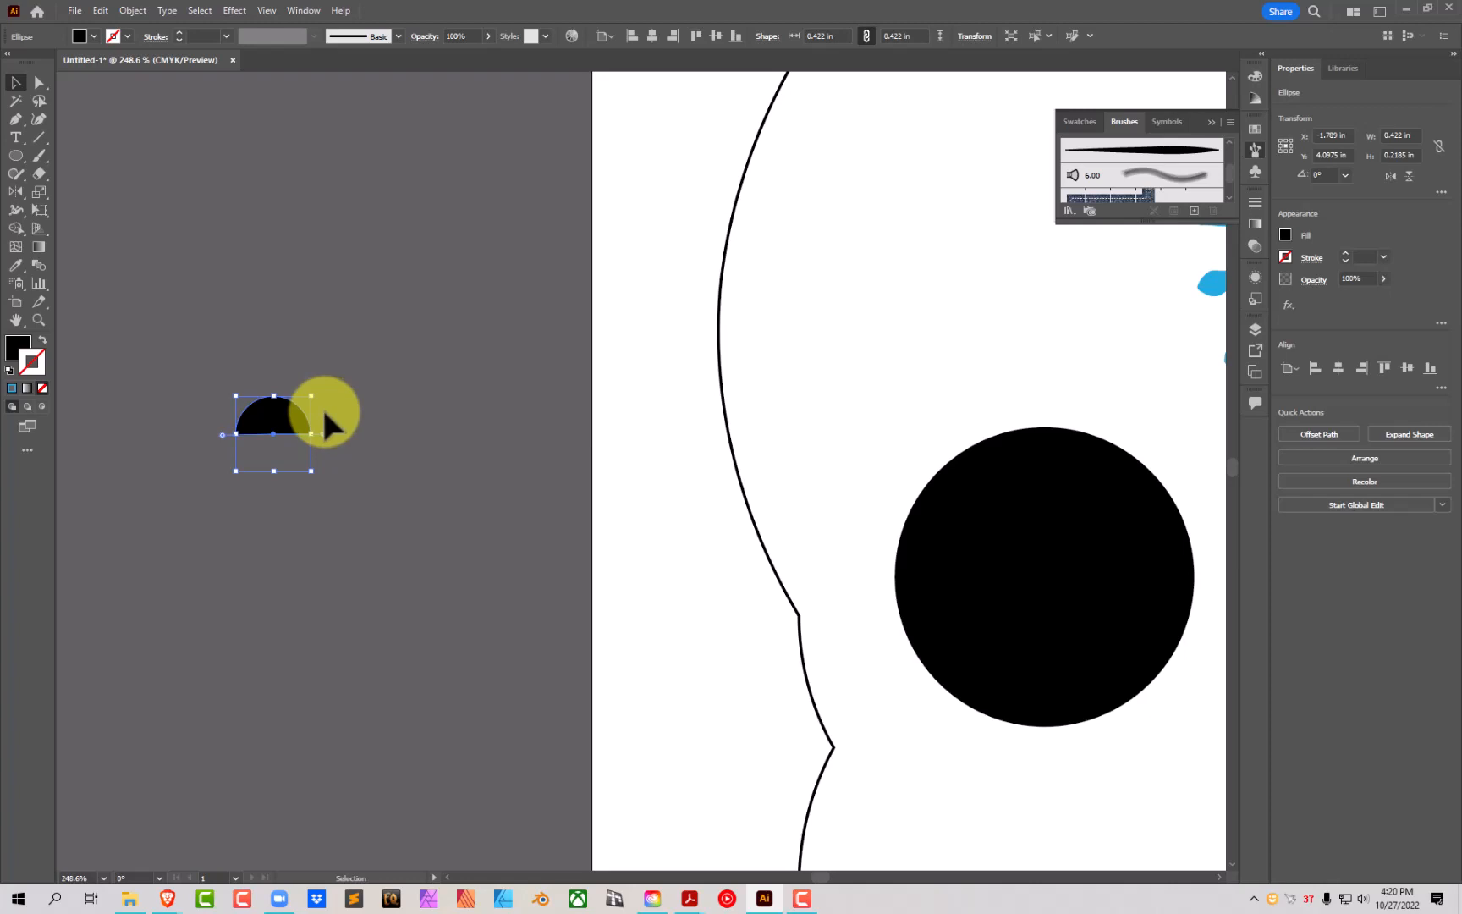
Step: Draw a rounded rectangle about 0.17 in wide and high, centred just below the half circle, and select the half circle
{"action": "left_click_drag", "start_coordinate": [17, 152], "coordinate": [67, 174]}
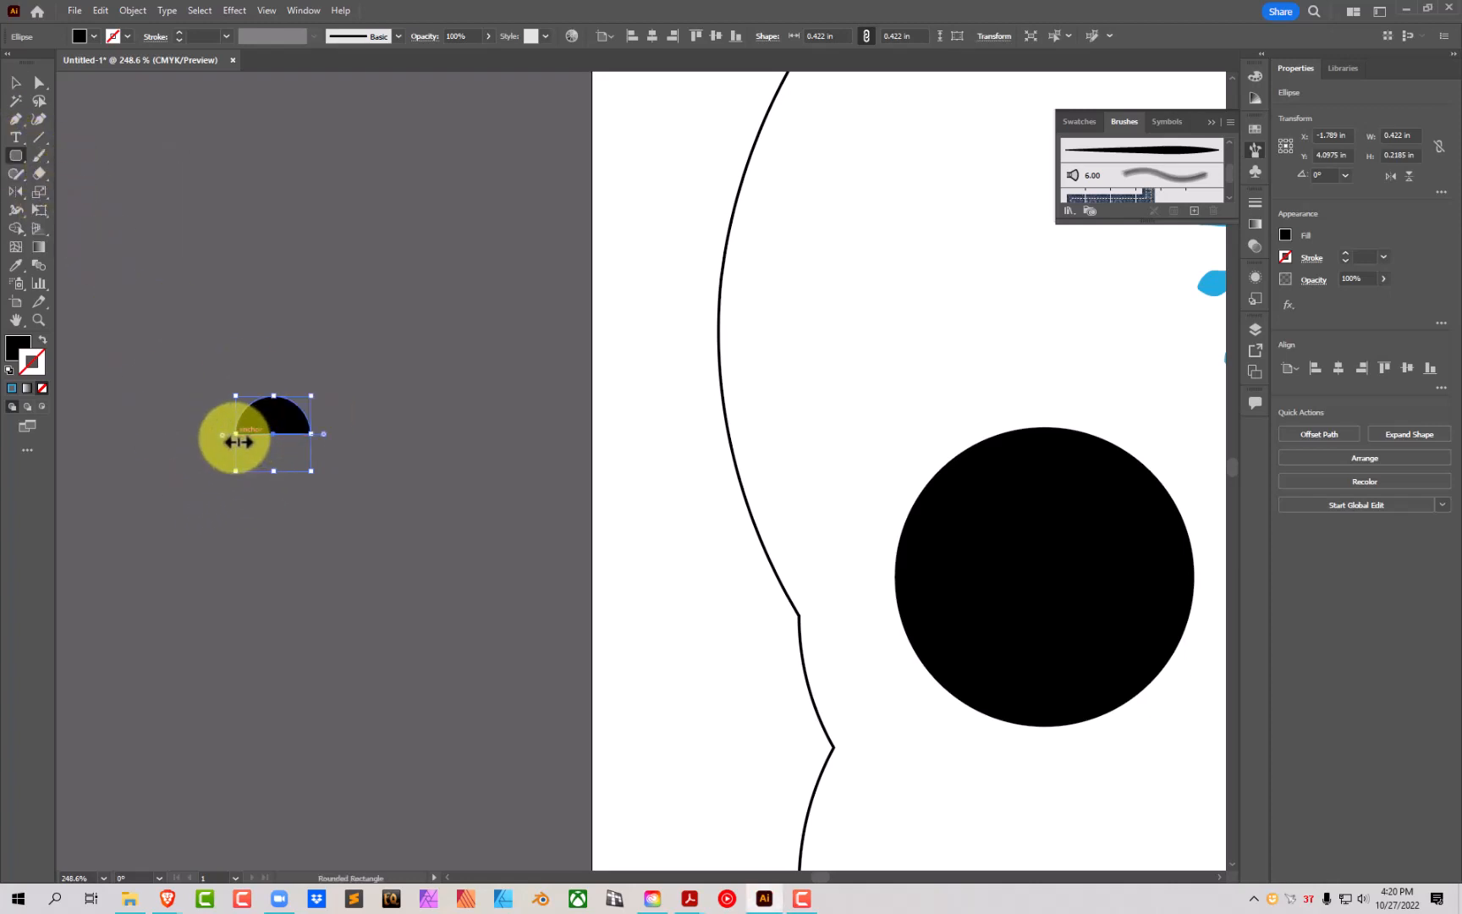
{"action": "mouse_move", "coordinate": [259, 440]}
{"action": "left_mouse_down"}
{"action": "mouse_move", "coordinate": [301, 470]}
{"action": "mouse_move", "coordinate": [289, 471]}
{"action": "left_mouse_up"}
{"action": "left_click", "coordinate": [15, 82]}
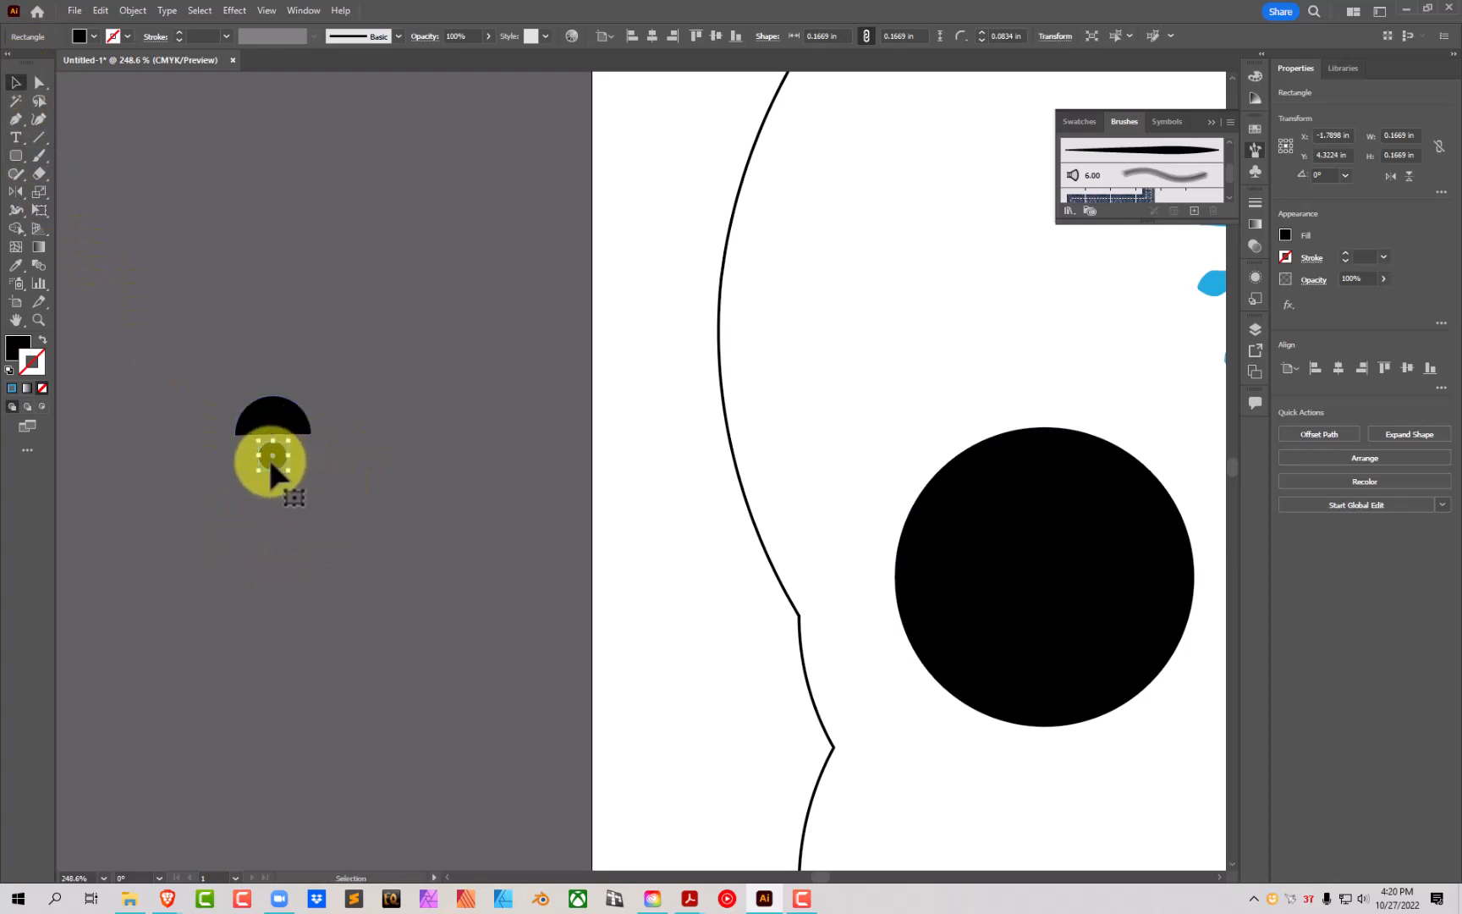
{"action": "left_click", "coordinate": [281, 413]}
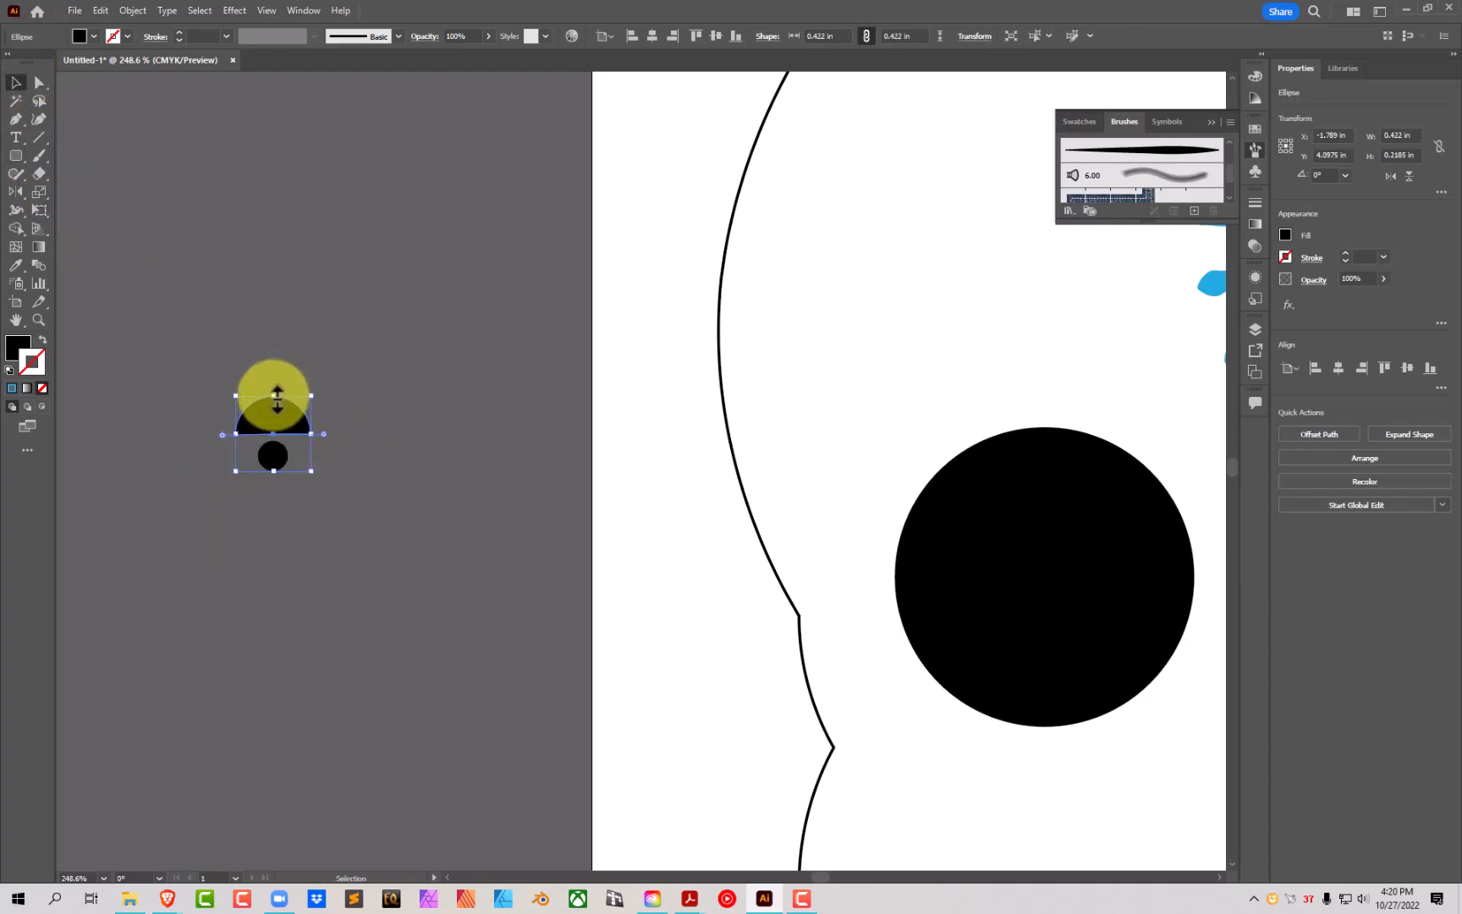
Step: Stretch the pasteboard half circle to about 0.30 in tall and fill it with orange-red
{"action": "left_click_drag", "start_coordinate": [277, 395], "coordinate": [278, 369]}
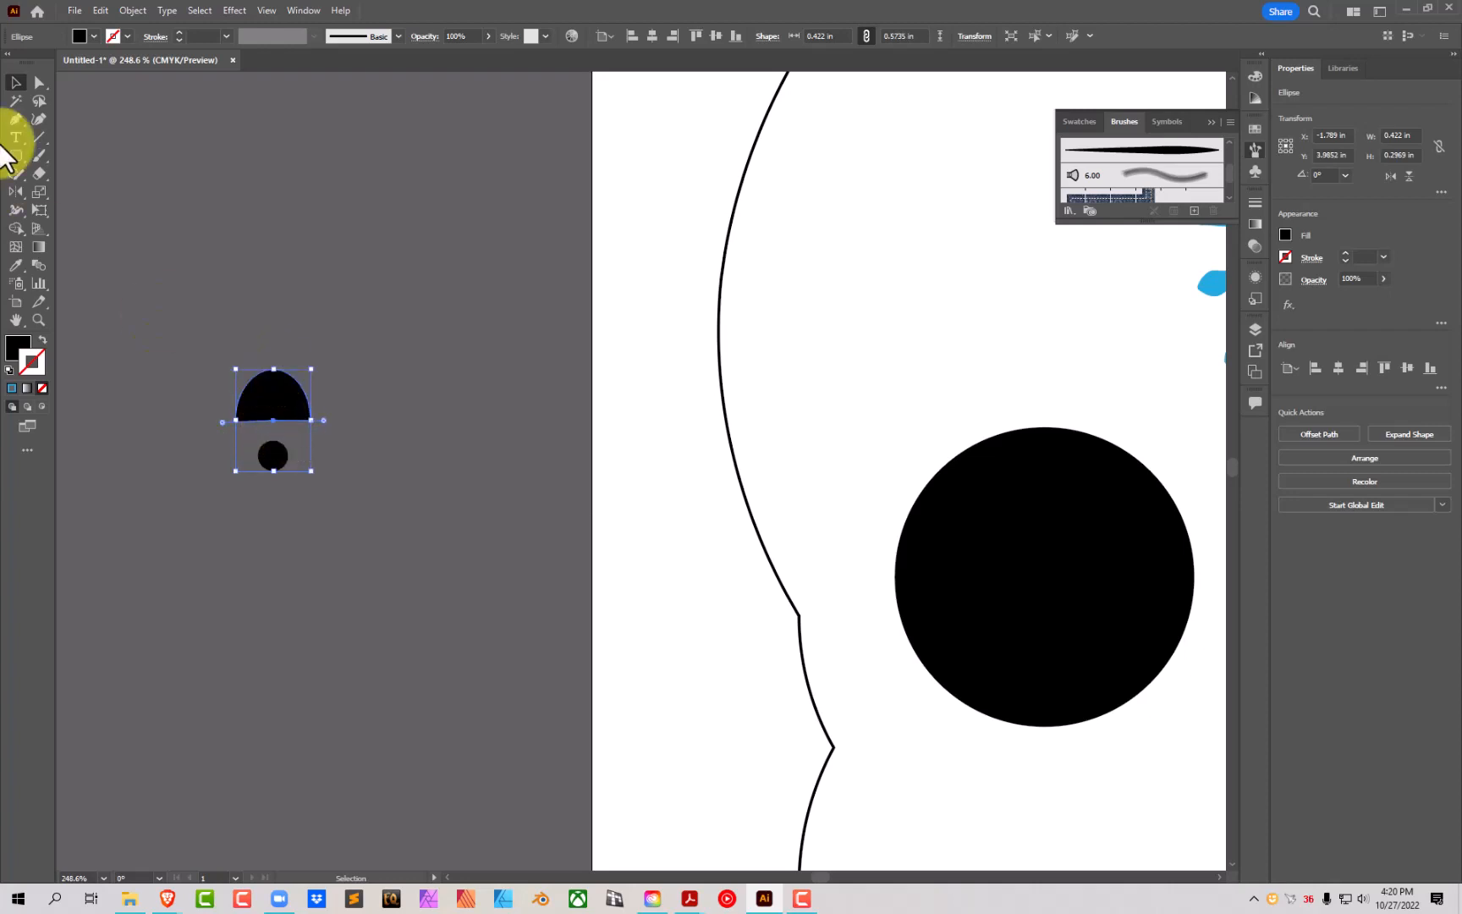
{"action": "left_click", "coordinate": [94, 35]}
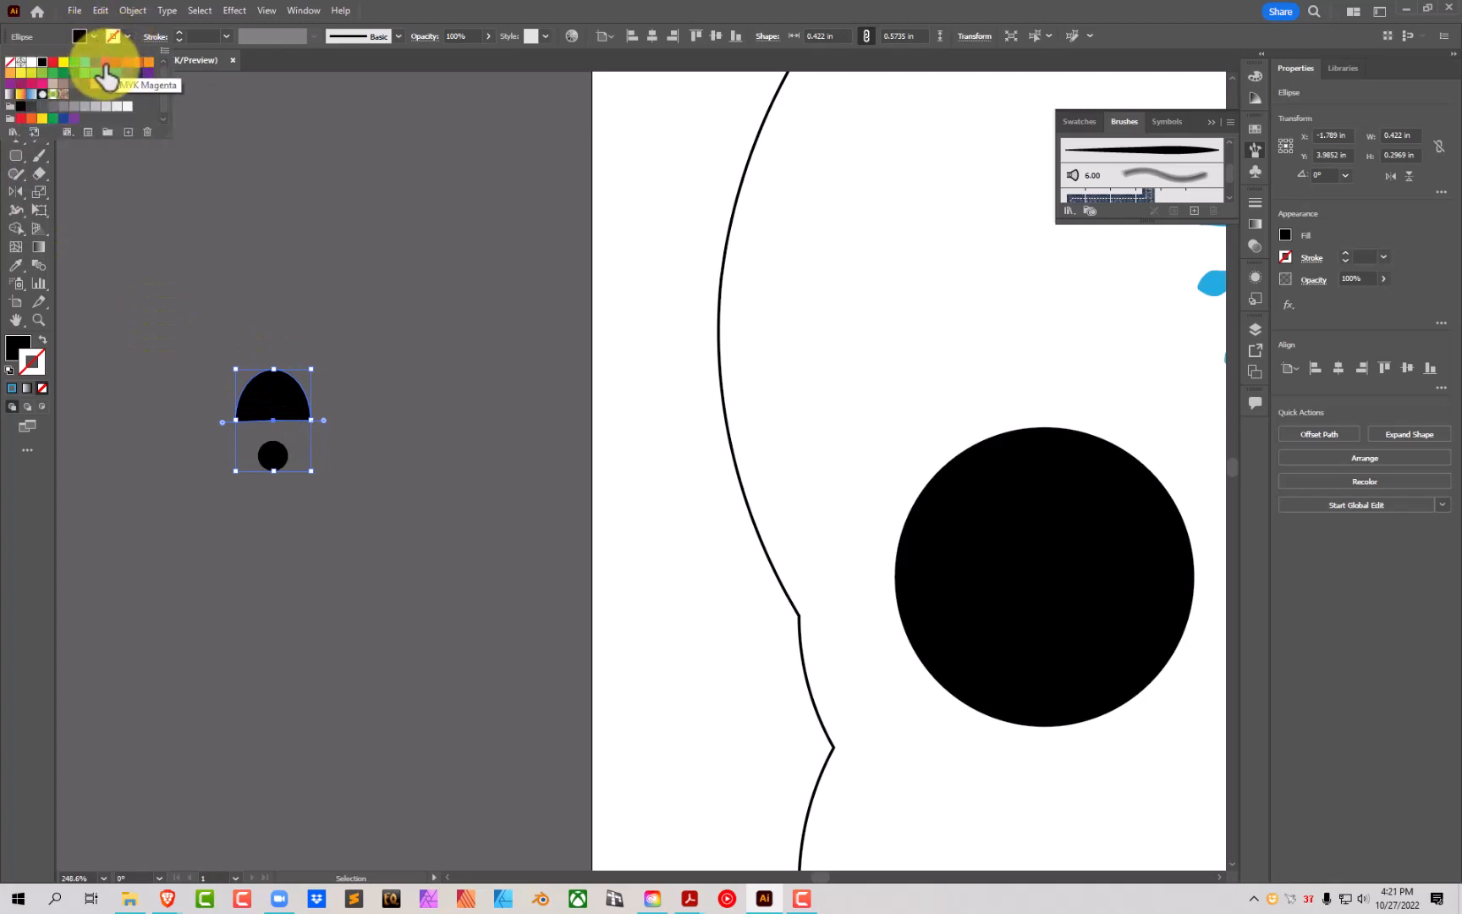
{"action": "left_click", "coordinate": [138, 62]}
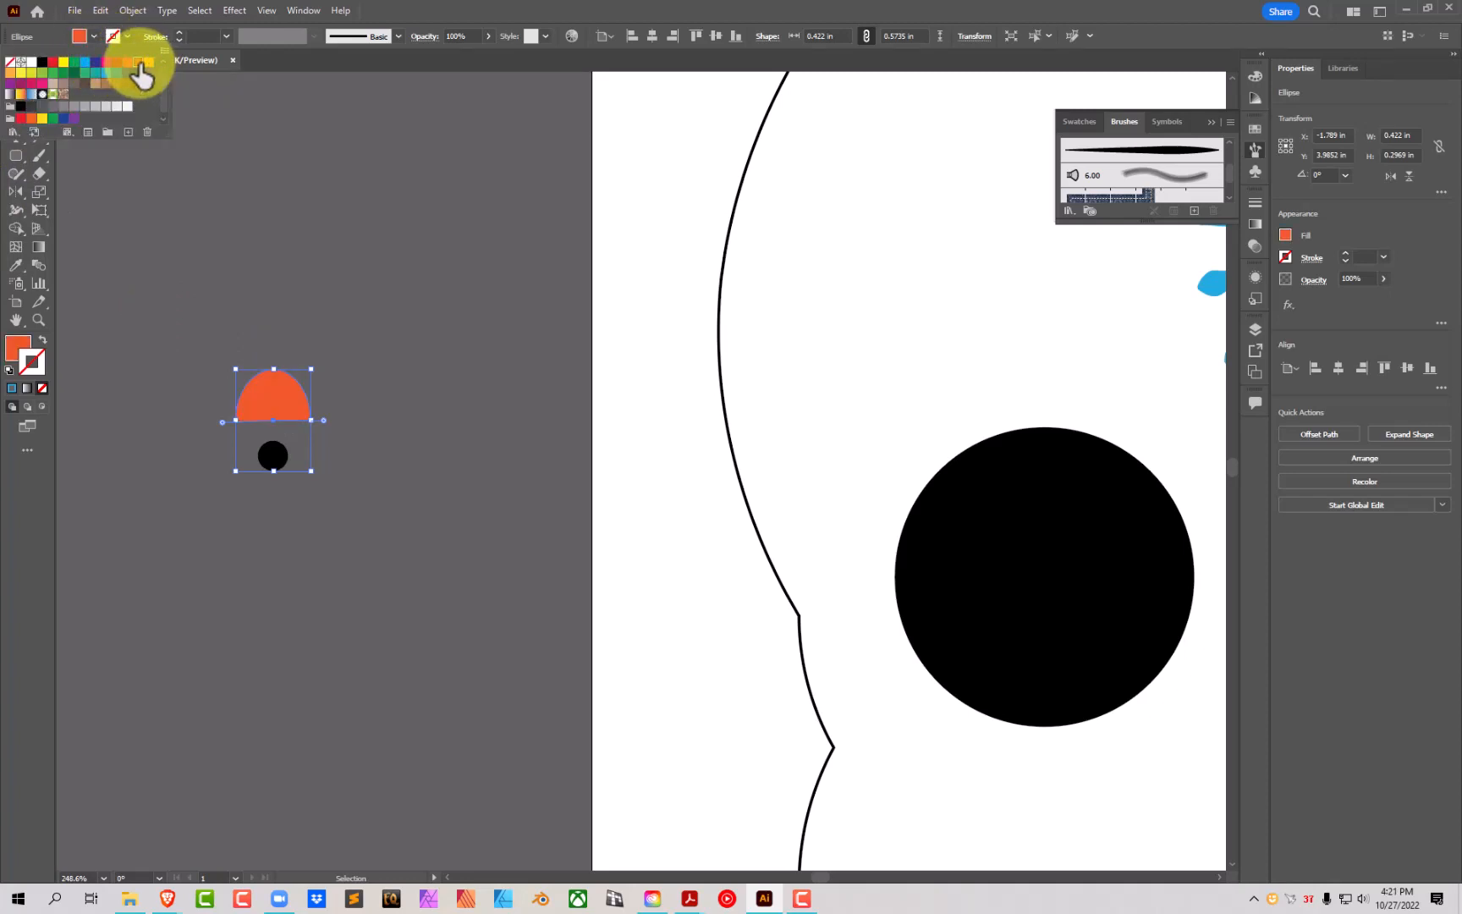
{"action": "left_click", "coordinate": [339, 233]}
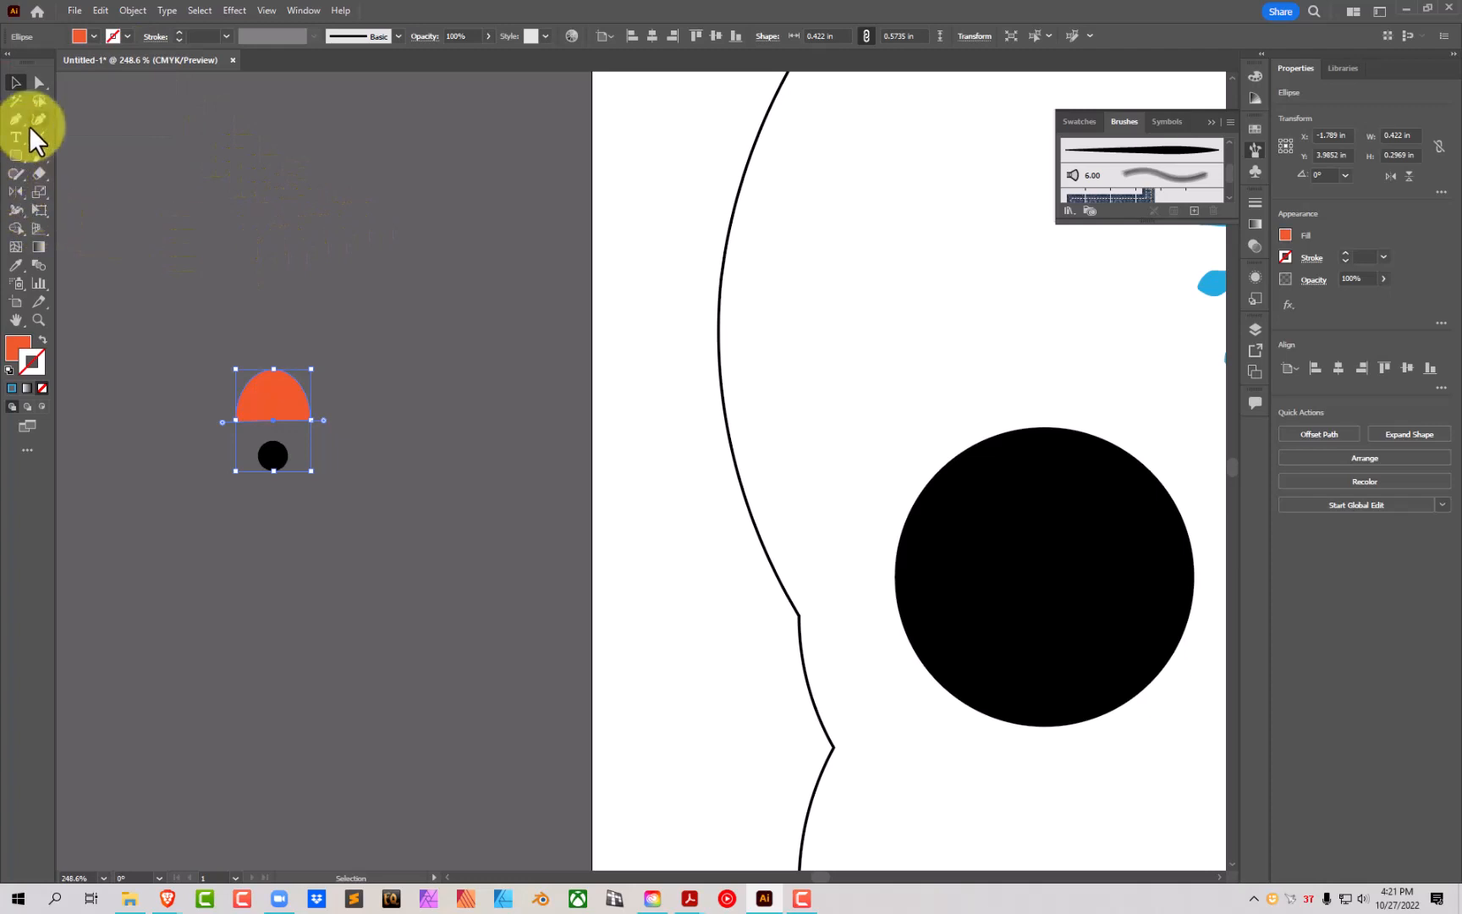
Step: Draw a short diagonal line about 0.08 in wide and 0.05 in high in the half circle's lower left, with a black stroke
{"action": "left_click_drag", "start_coordinate": [18, 156], "coordinate": [64, 196]}
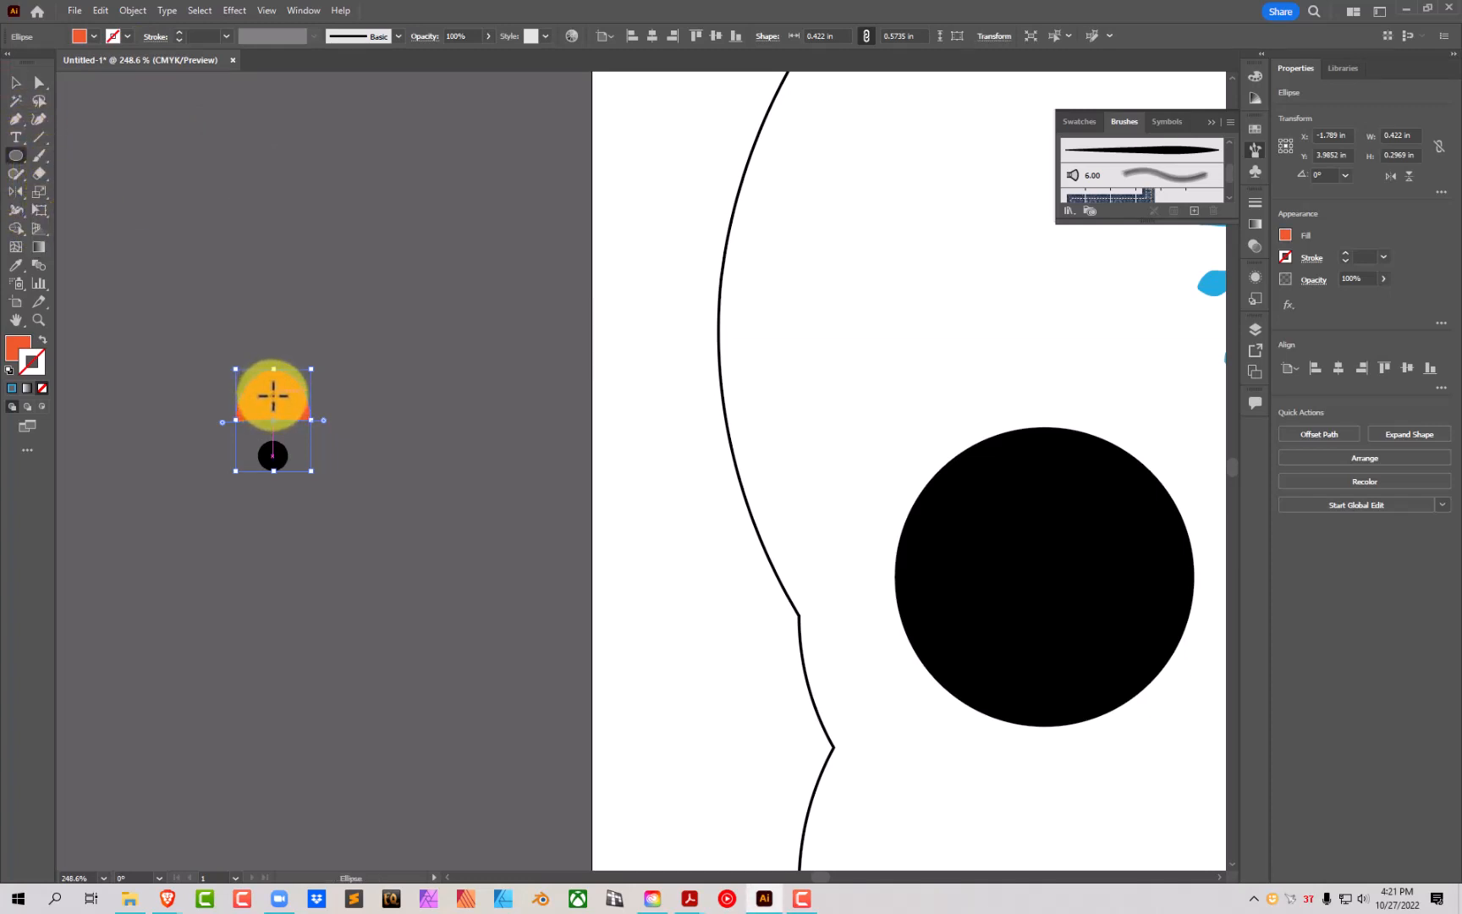
{"action": "left_click", "coordinate": [38, 138]}
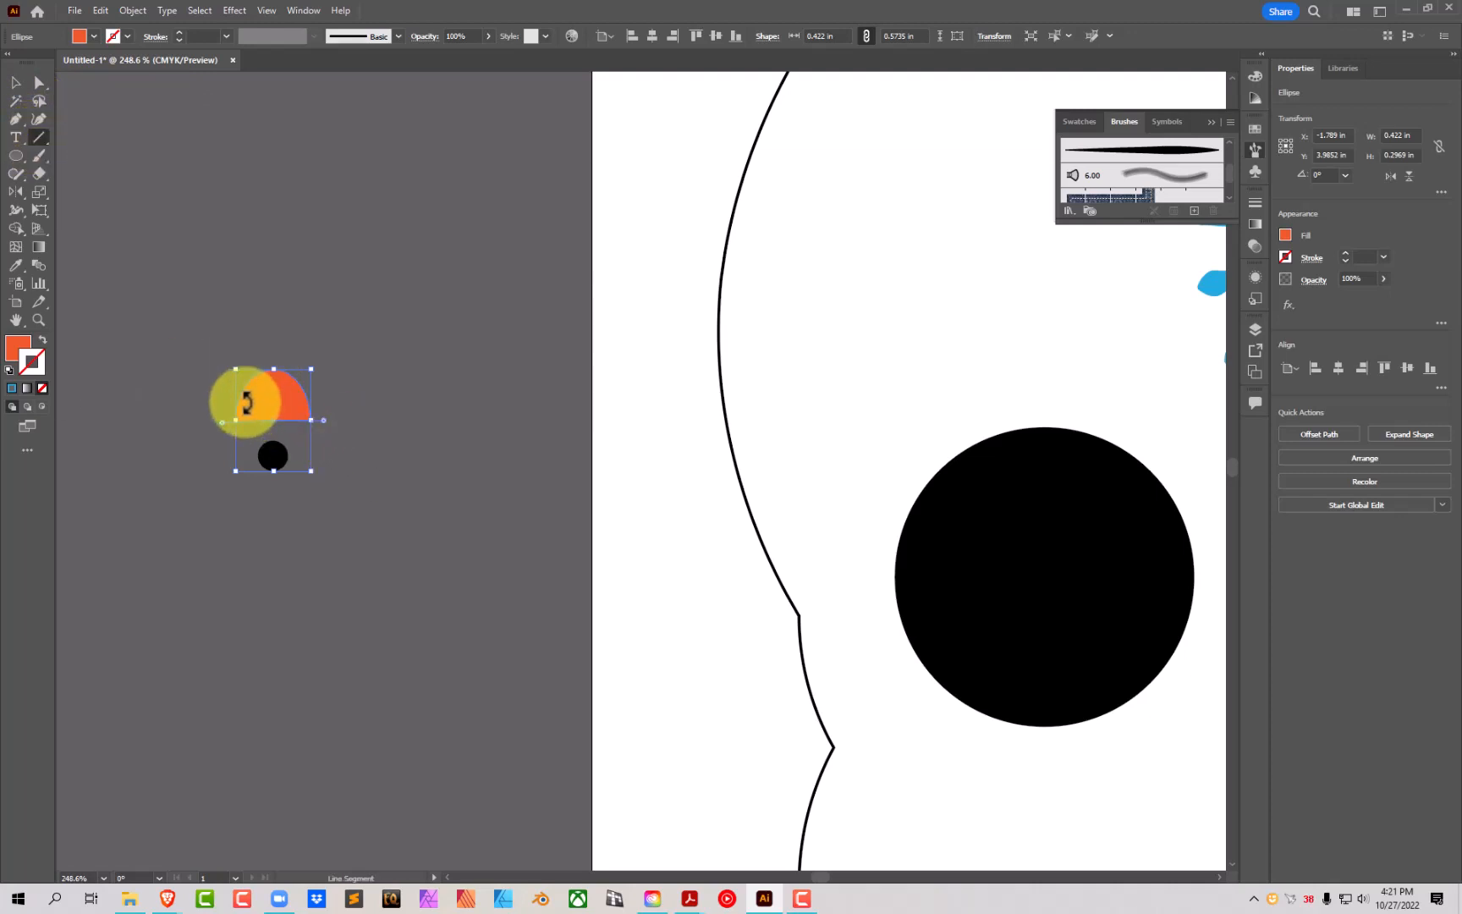
{"action": "left_click_drag", "start_coordinate": [265, 415], "coordinate": [250, 406]}
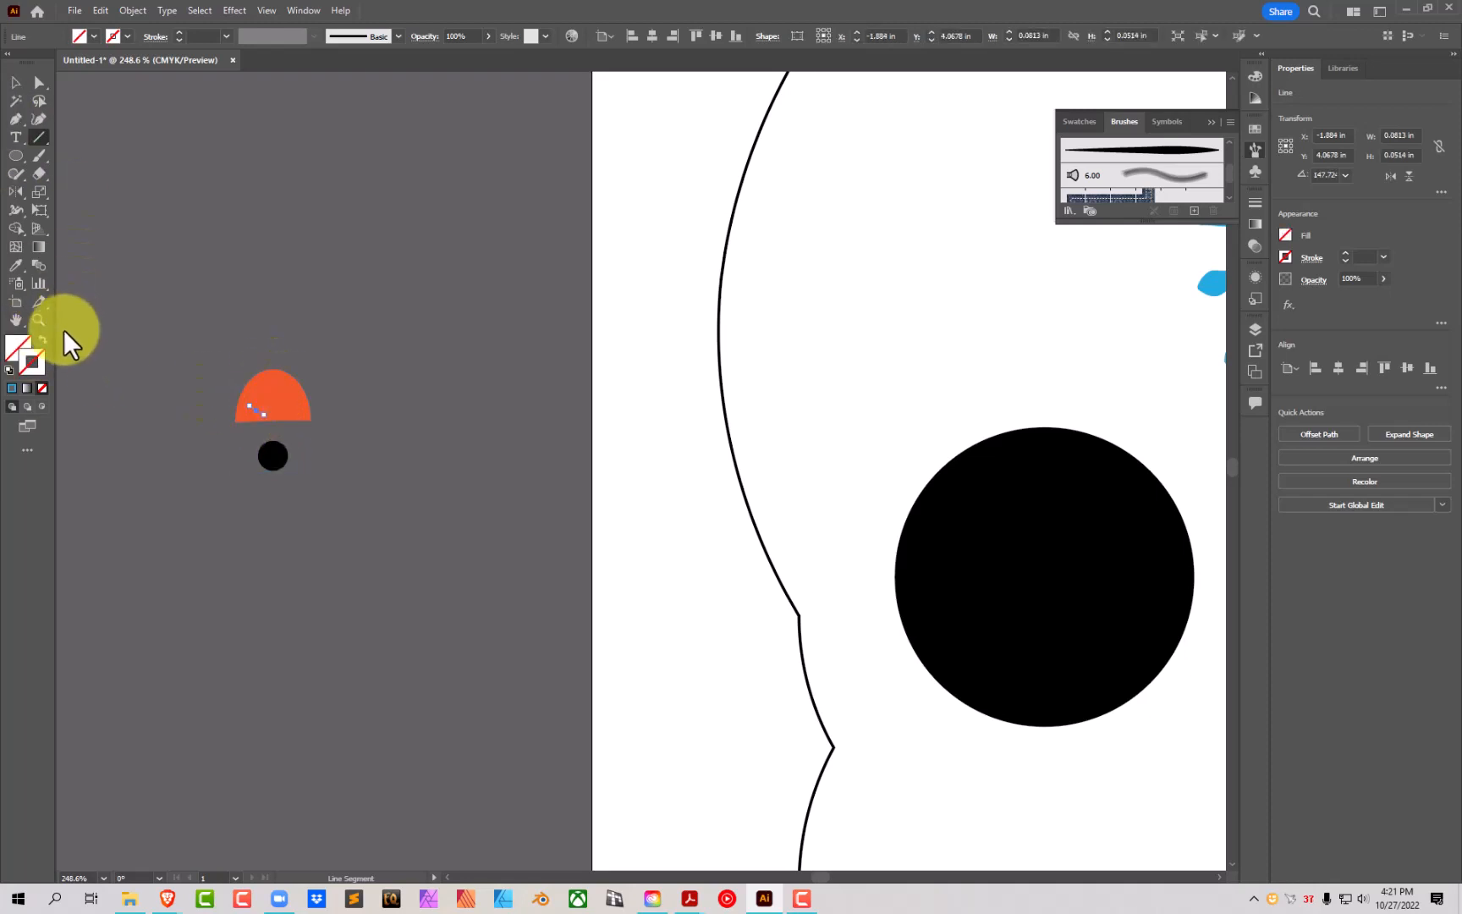
{"action": "left_click", "coordinate": [38, 320]}
{"action": "left_click_drag", "start_coordinate": [141, 338], "coordinate": [424, 401]}
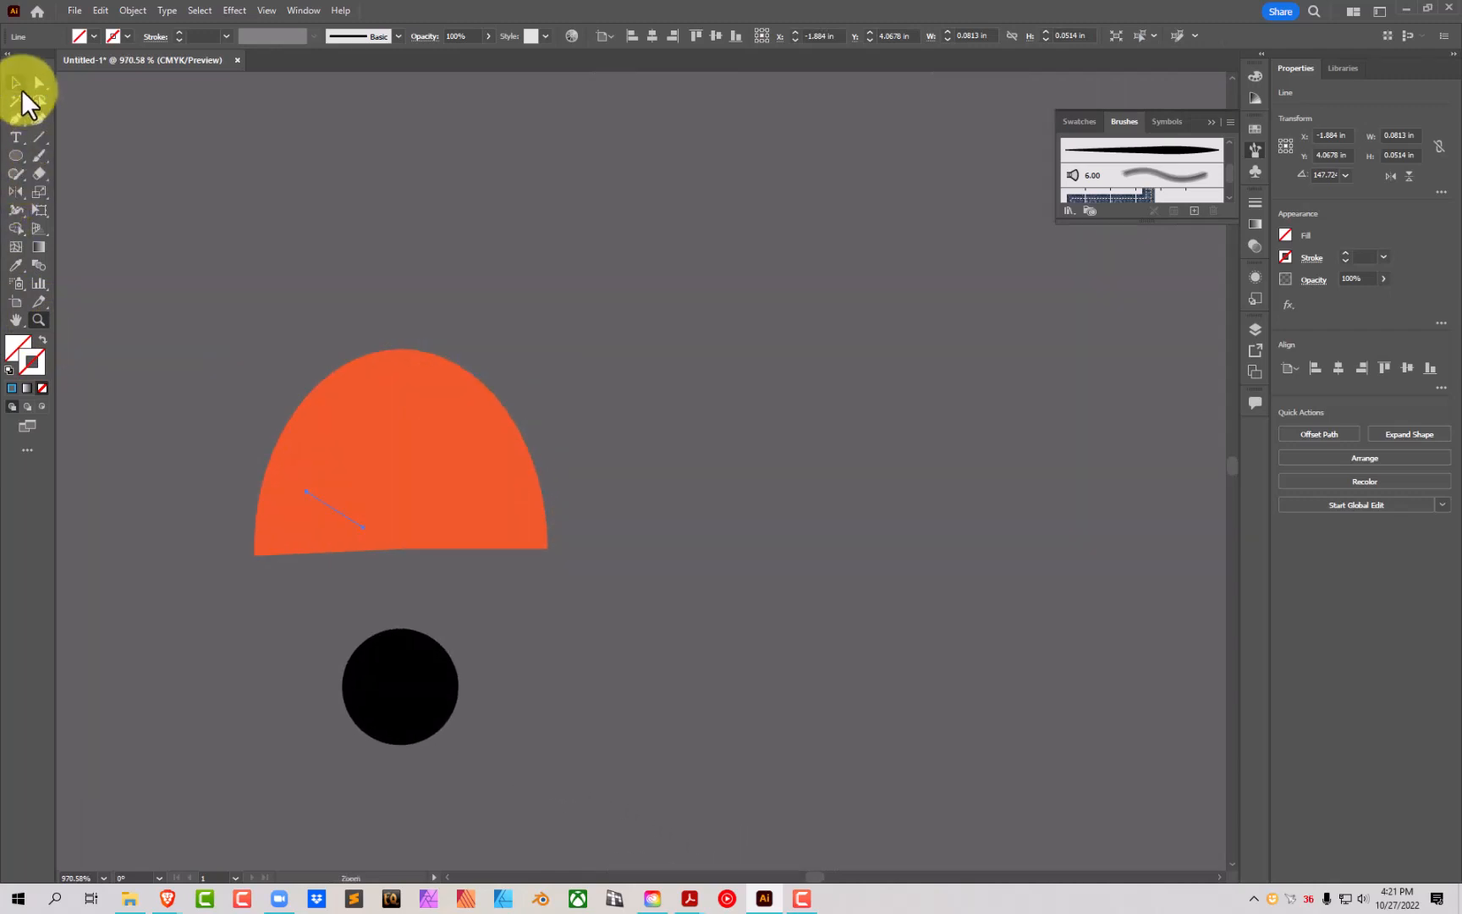
{"action": "left_click", "coordinate": [18, 86]}
{"action": "left_click", "coordinate": [126, 36]}
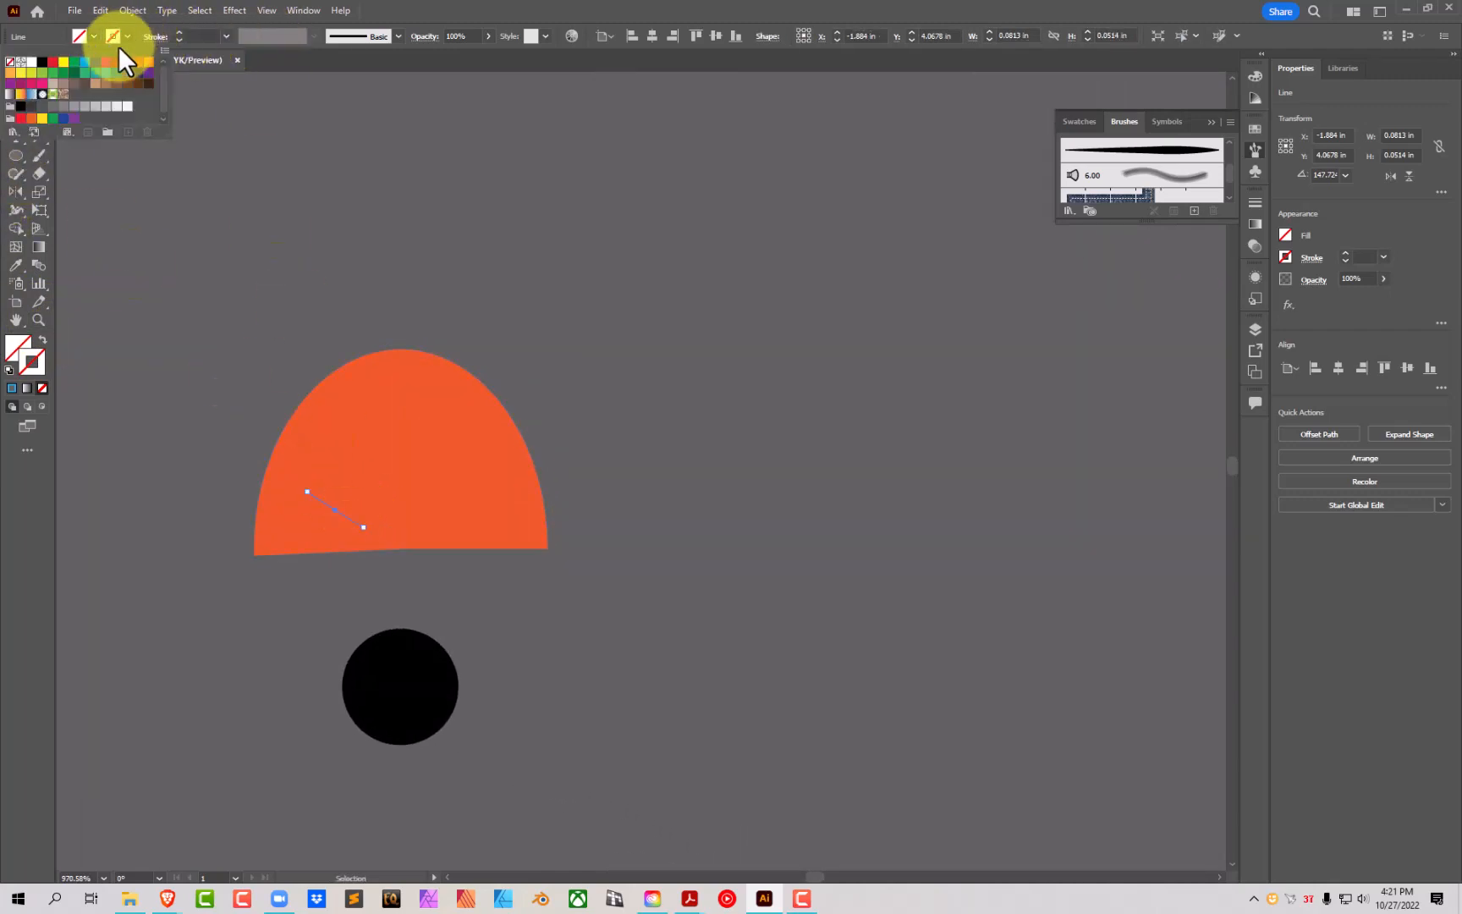
{"action": "left_click", "coordinate": [37, 54]}
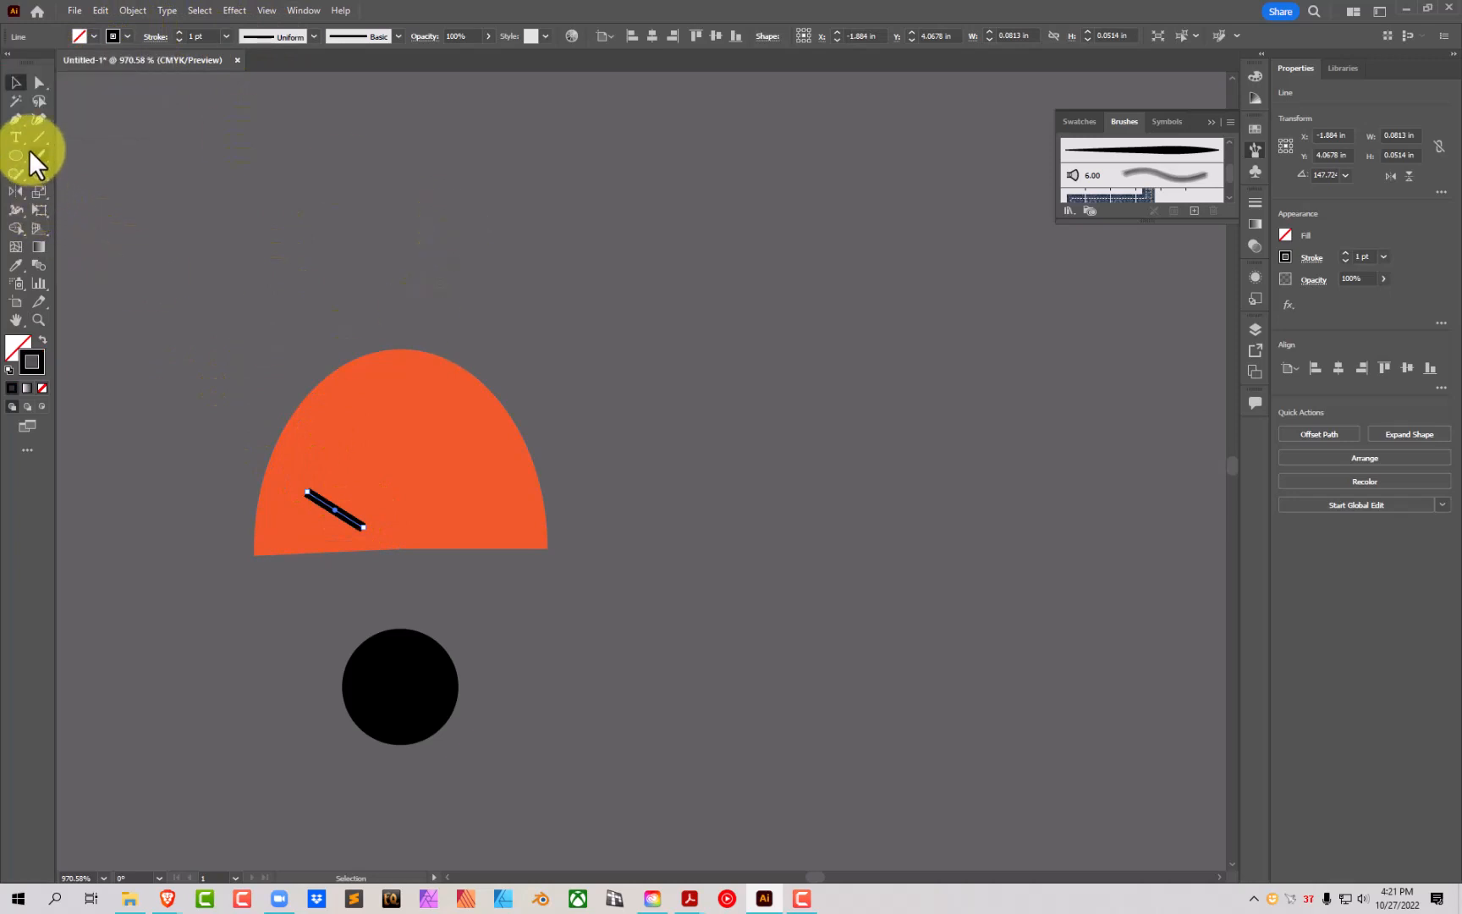
Step: Draw a vertical black line about 0.23 in long up the middle of the half circle
{"action": "left_click", "coordinate": [40, 138]}
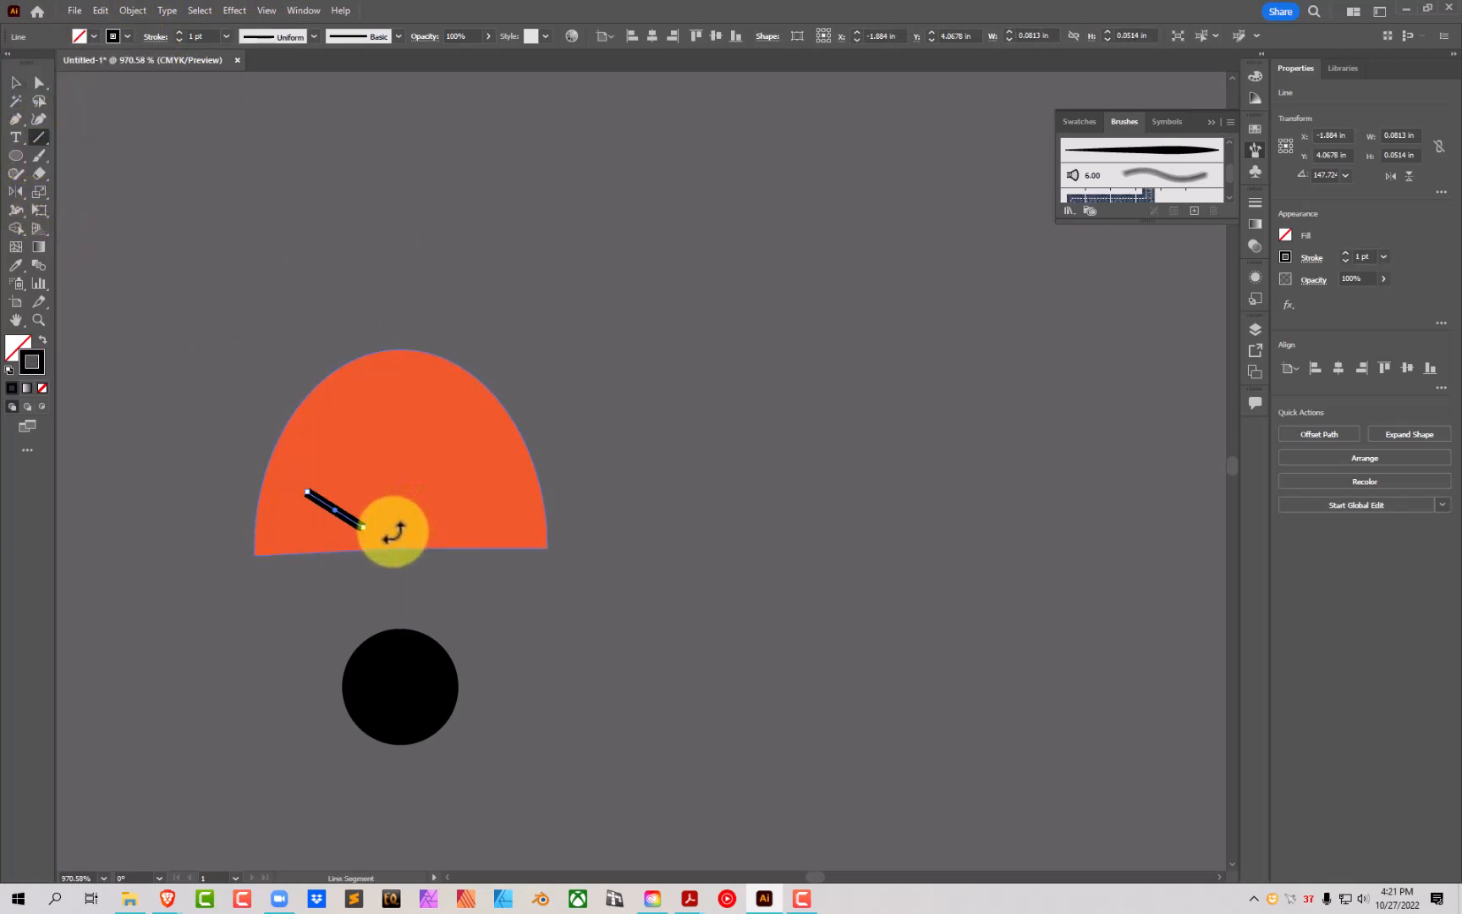
{"action": "left_click_drag", "start_coordinate": [392, 529], "coordinate": [393, 375]}
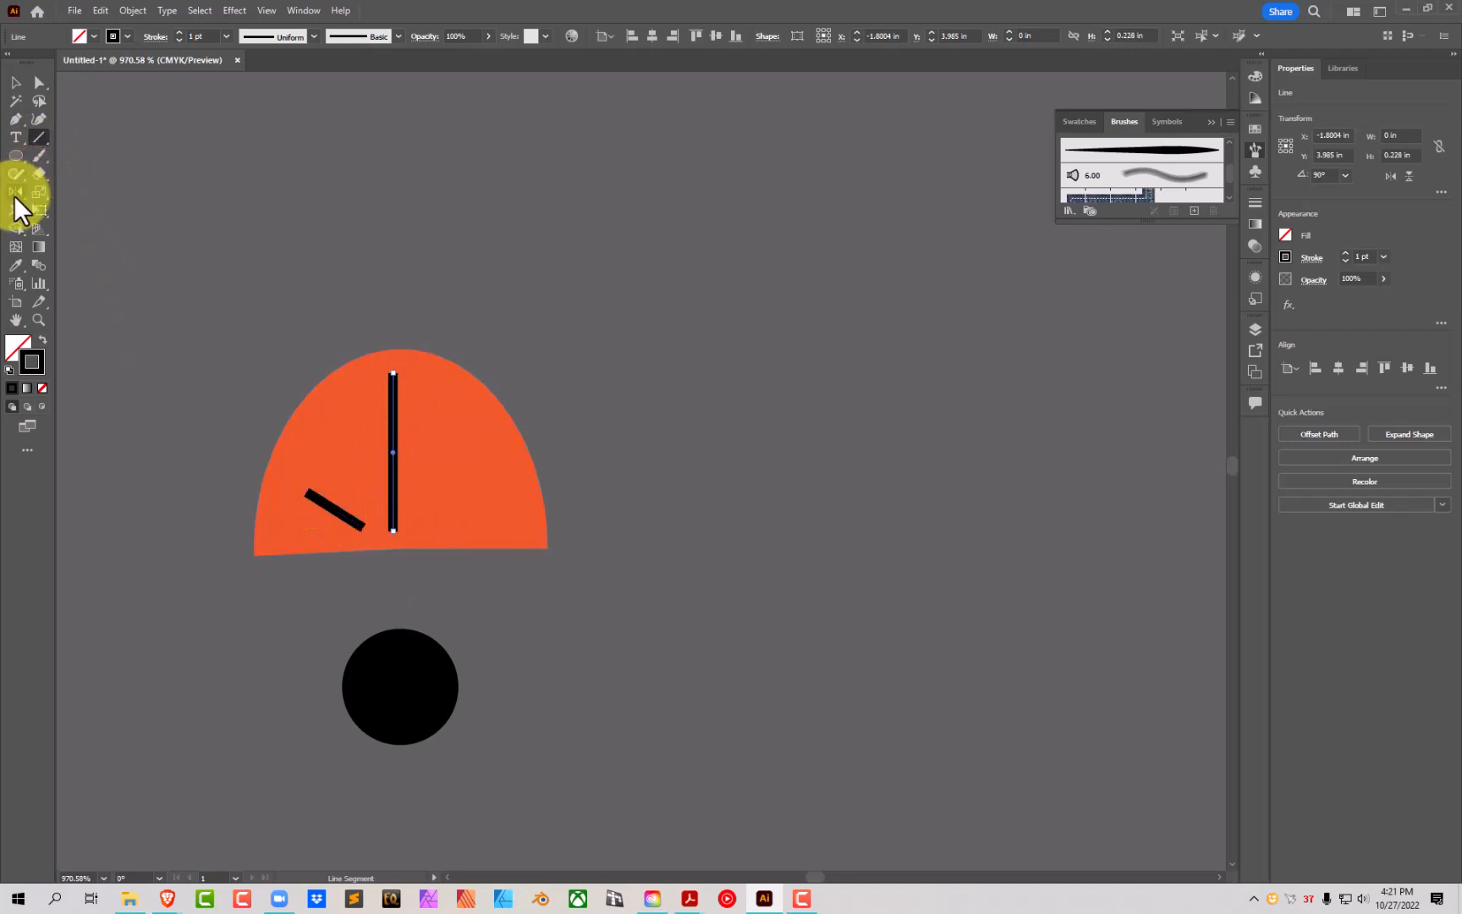
{"action": "left_click", "coordinate": [16, 99]}
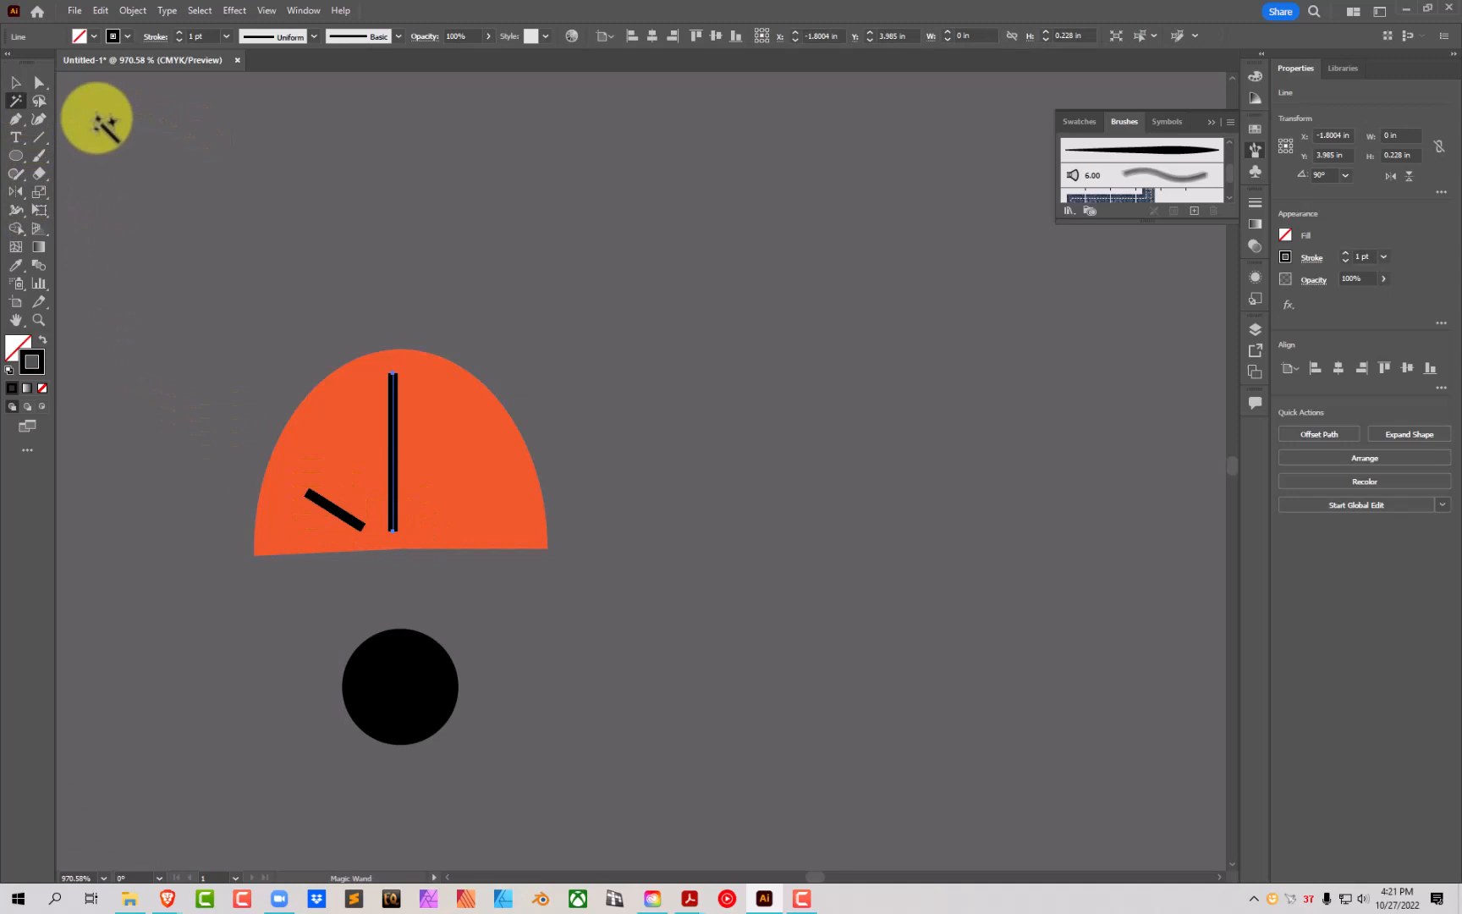
Step: Reflect a copy of the short diagonal line across the vertical centre line
{"action": "left_click", "coordinate": [16, 82]}
{"action": "left_click", "coordinate": [347, 531]}
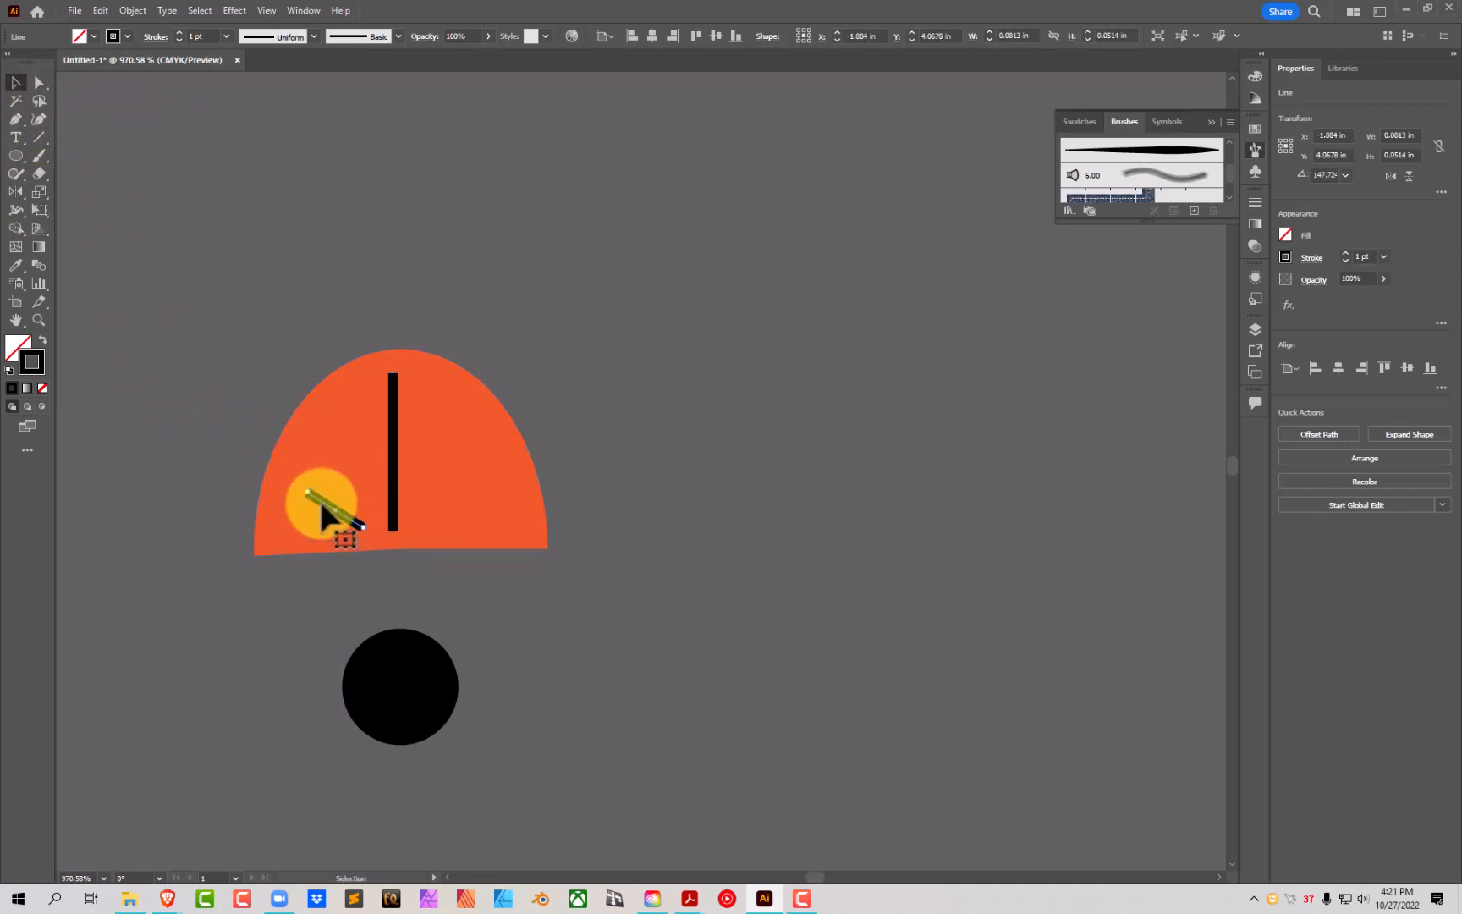
{"action": "left_click", "coordinate": [15, 189]}
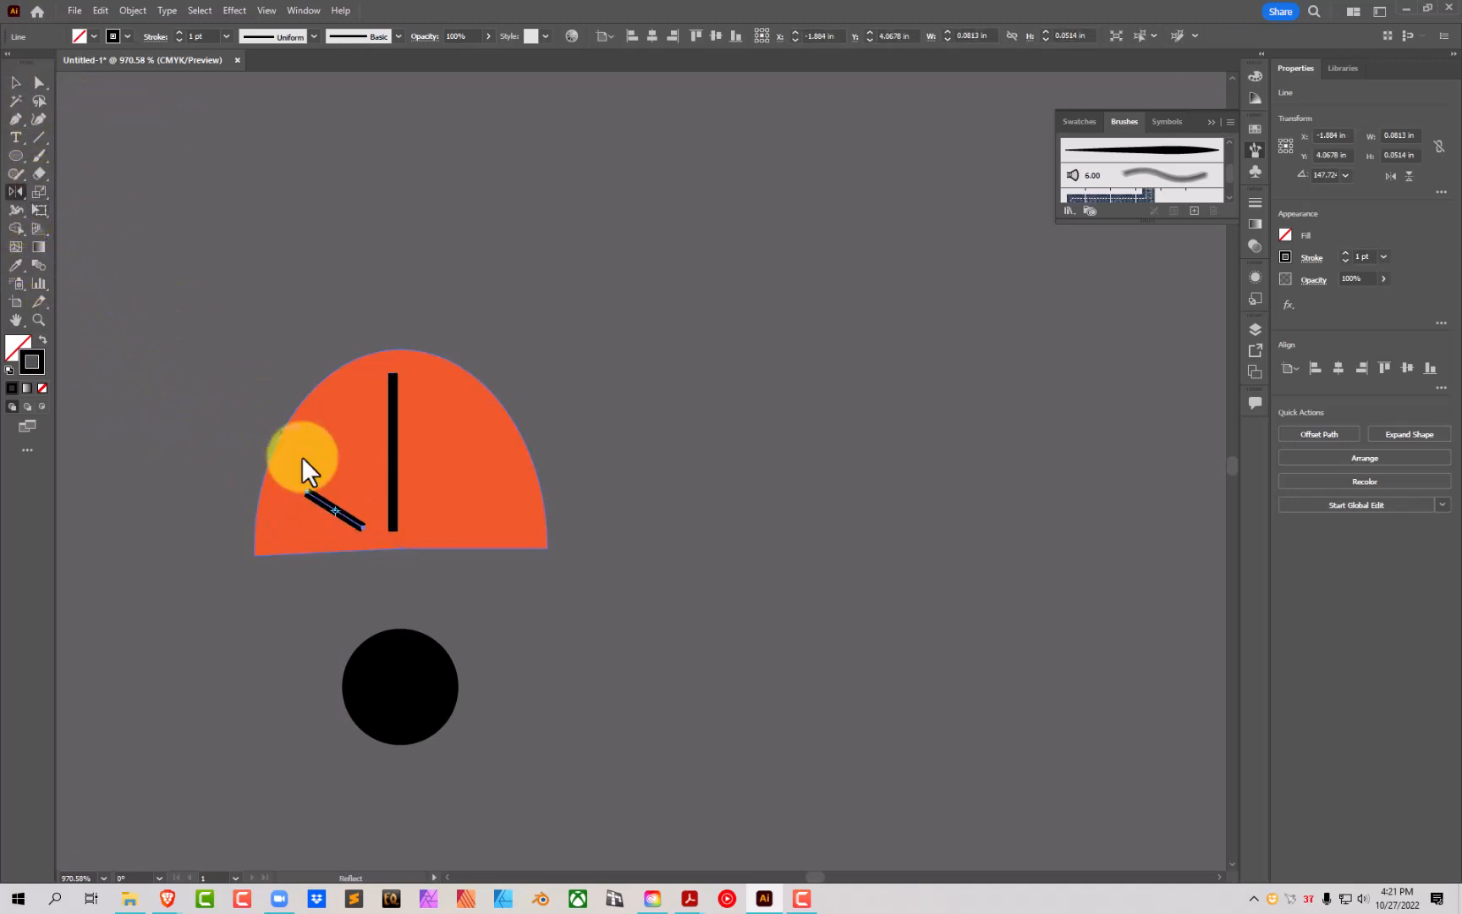
{"action": "left_click", "coordinate": [392, 507], "text": "alt"}
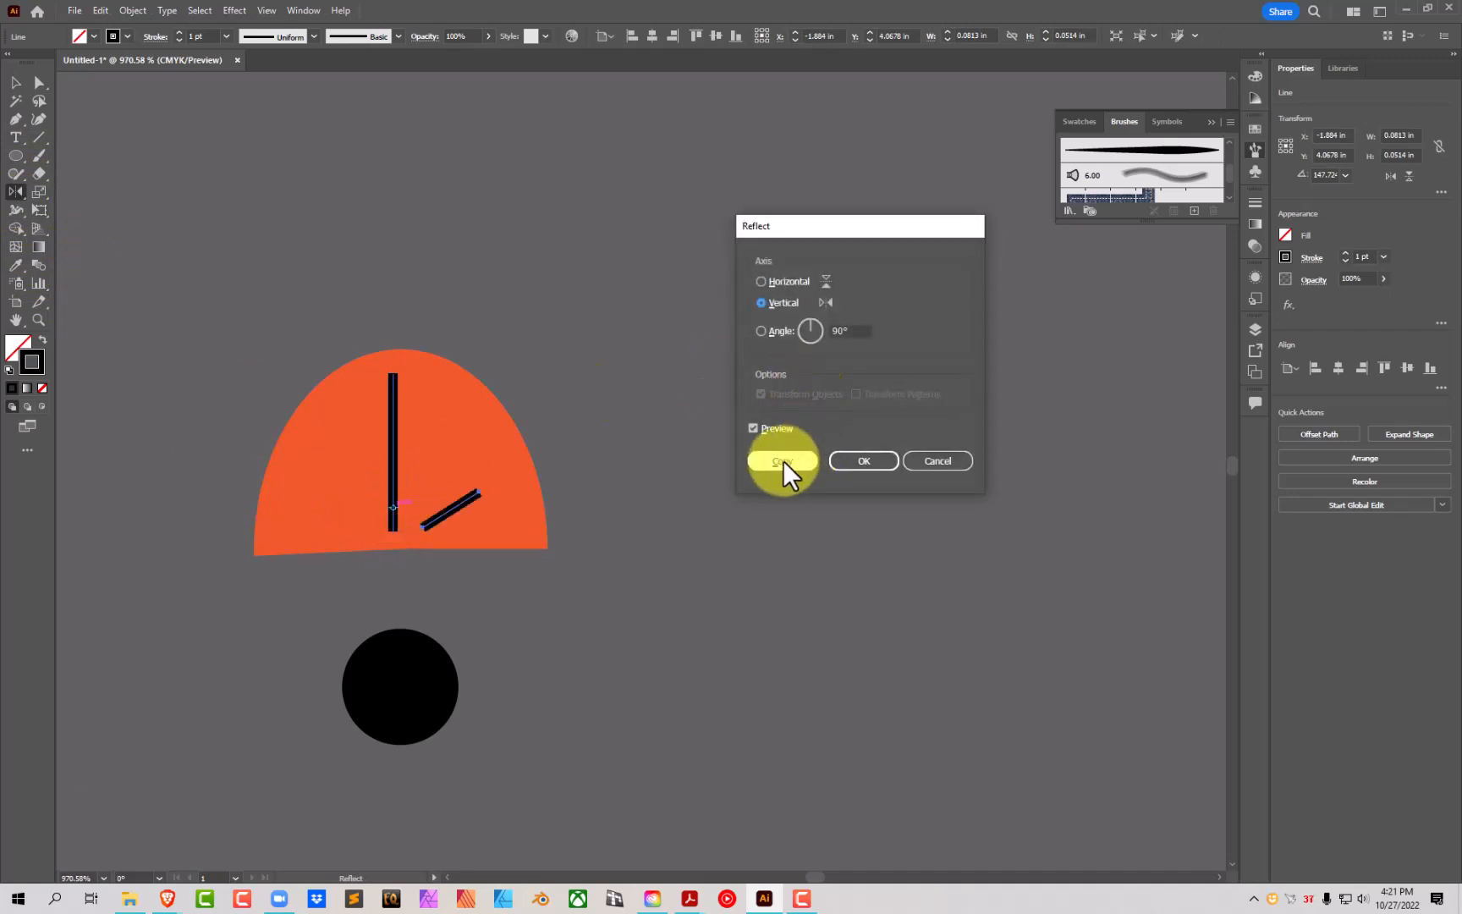
{"action": "left_click", "coordinate": [783, 460]}
Step: Select the two diagonal lines and the vertical line and apply the tapered black brush to them
{"action": "left_click", "coordinate": [15, 82]}
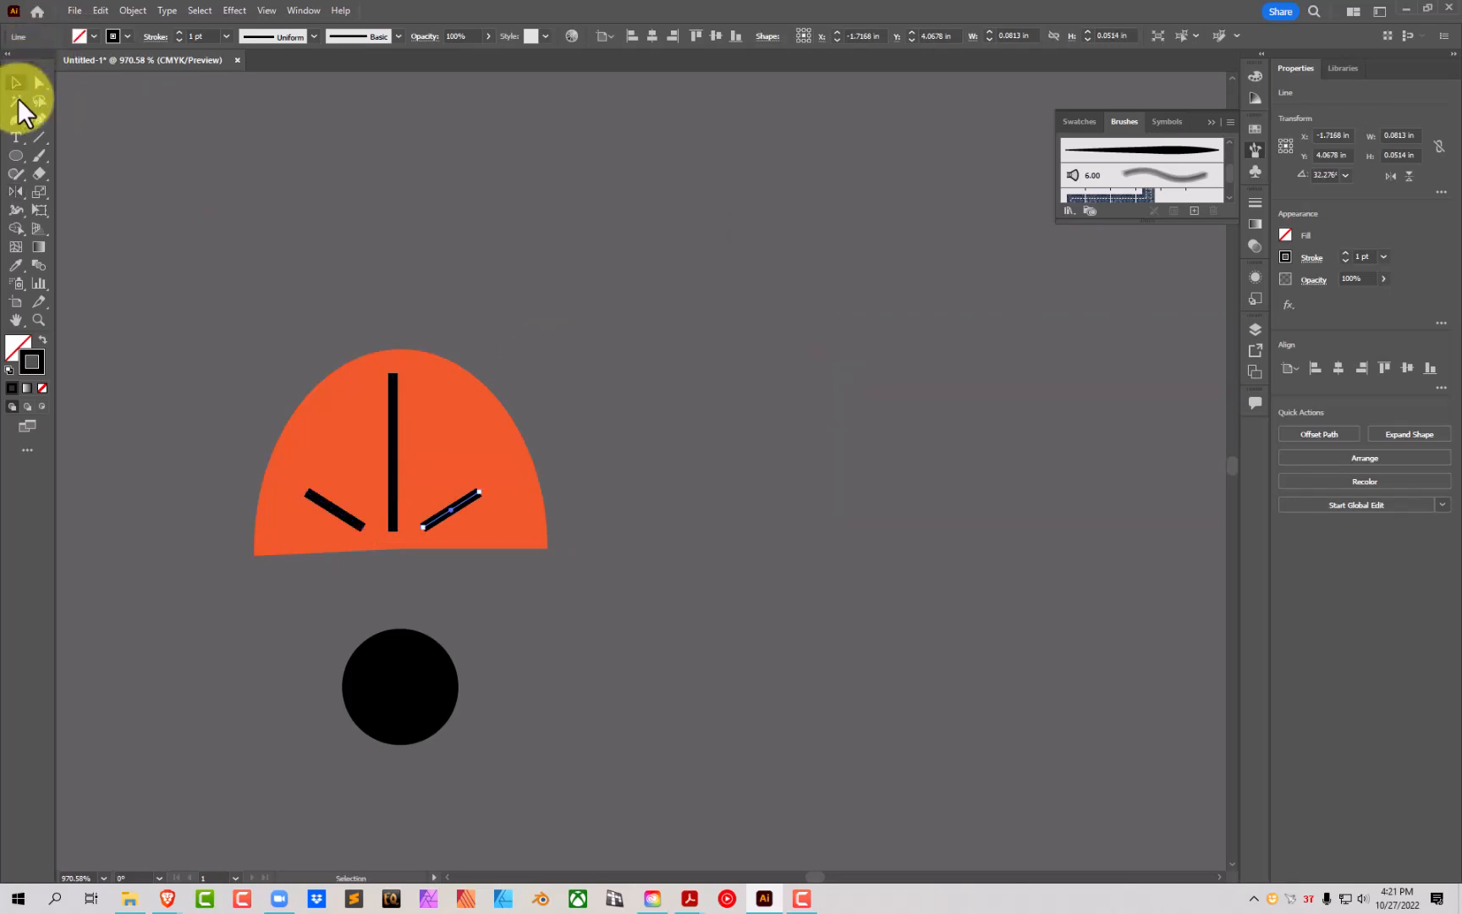
{"action": "left_click", "coordinate": [359, 530], "text": "shift"}
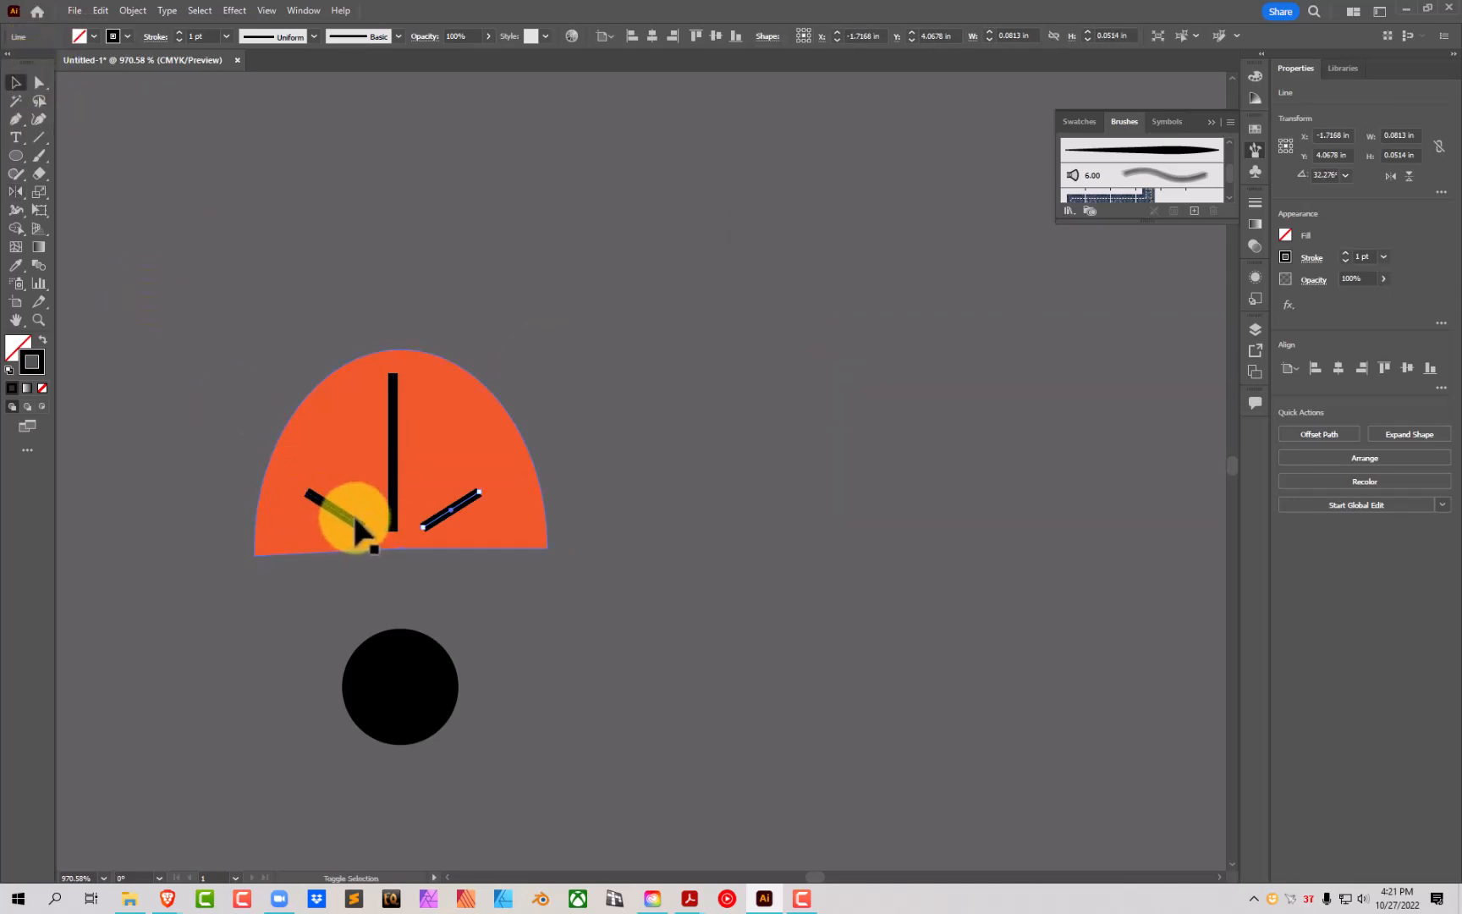
{"action": "left_click", "coordinate": [394, 393], "text": "shift"}
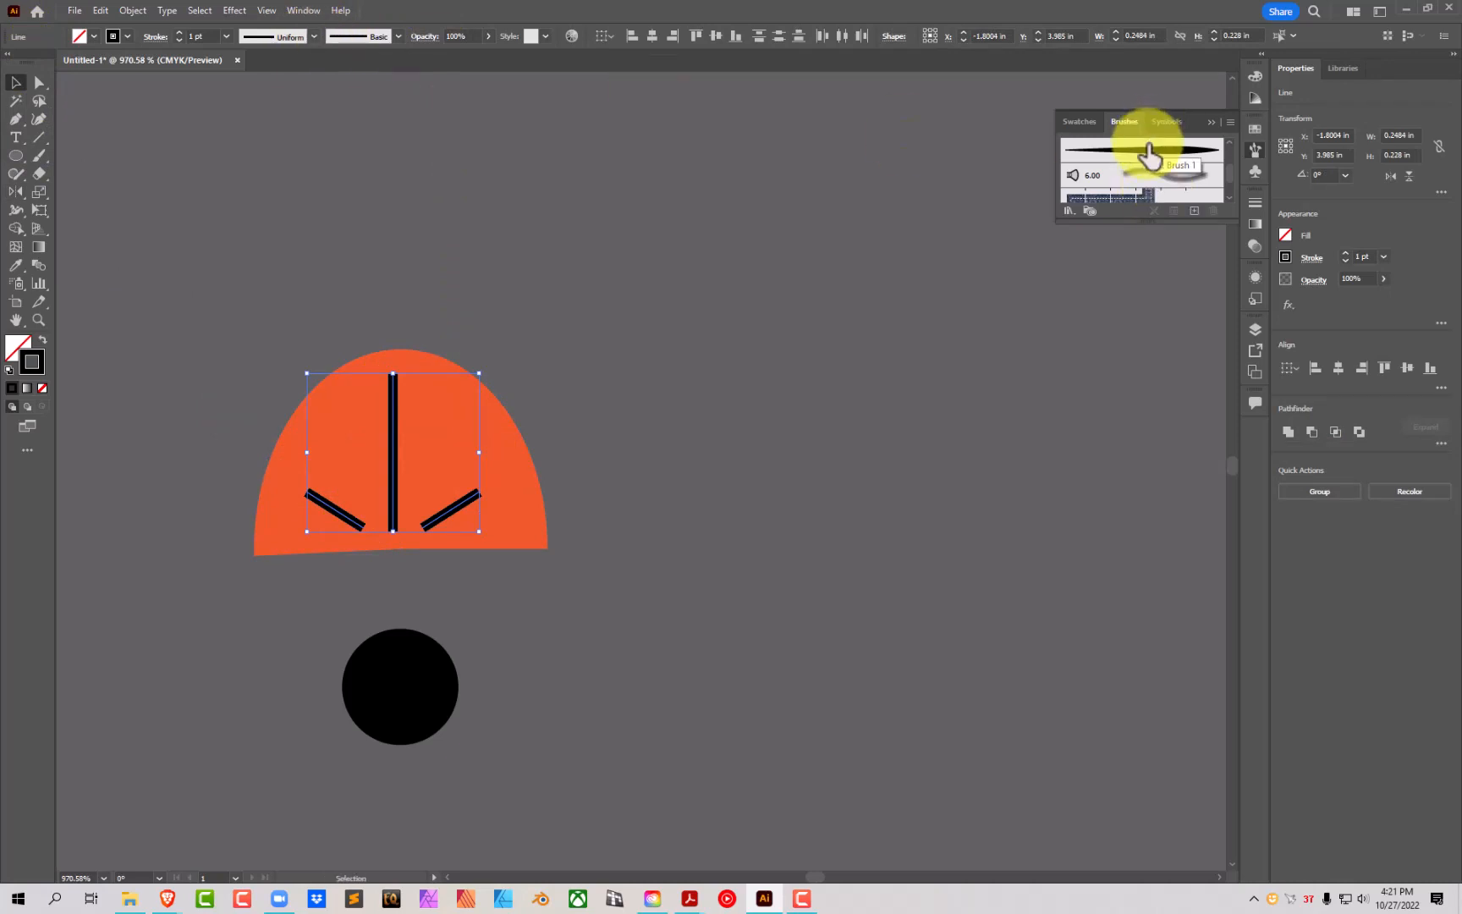
{"action": "left_click", "coordinate": [1149, 149]}
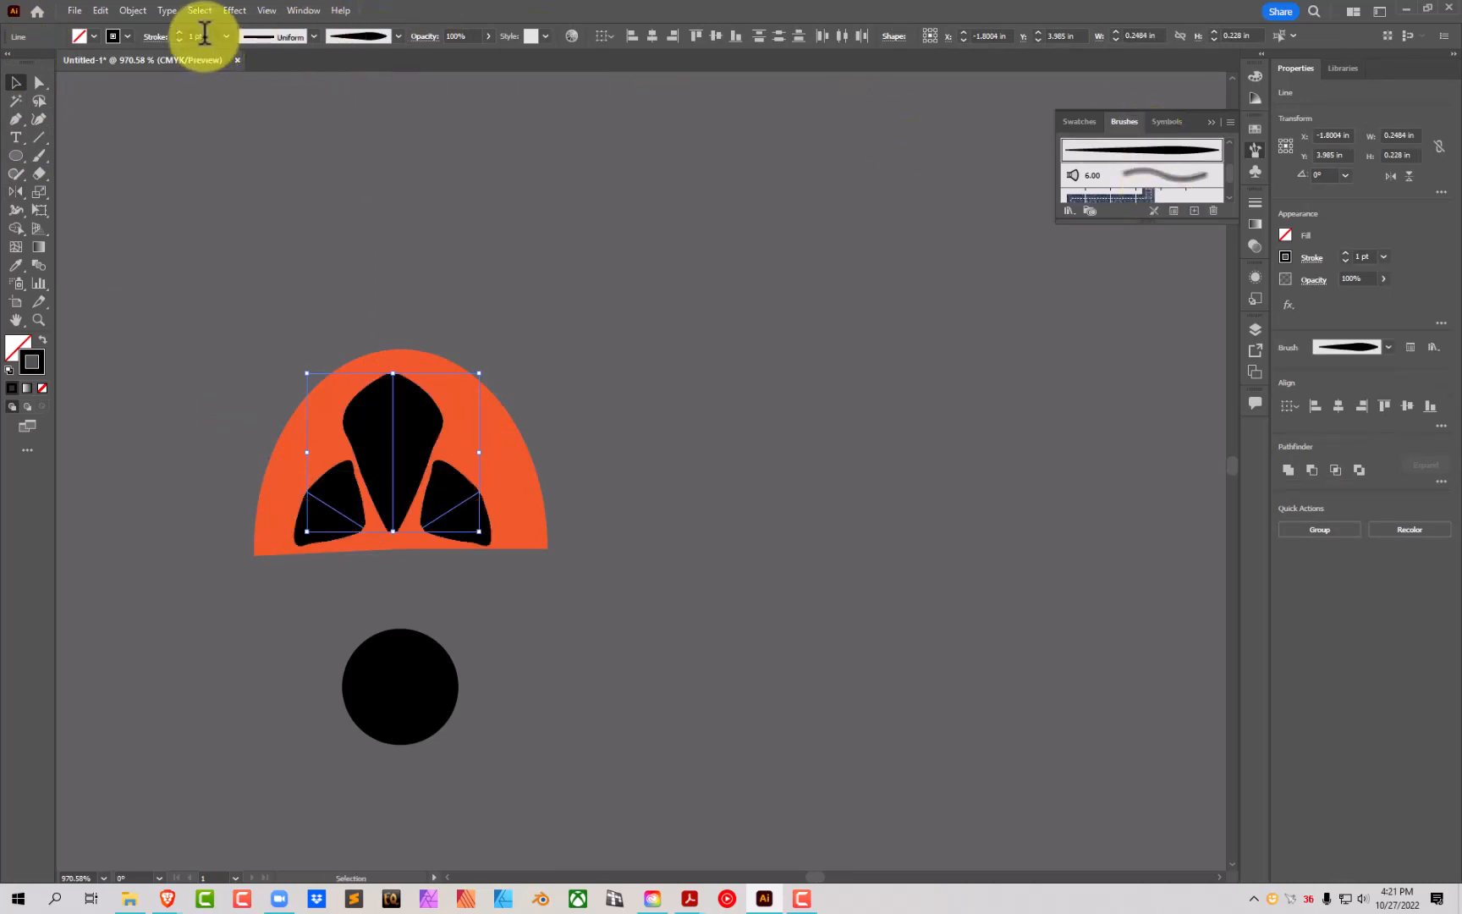
Step: Reduce the three brushed lines' stroke weight to 0.25 pt
{"action": "left_click_drag", "start_coordinate": [208, 34], "coordinate": [186, 35]}
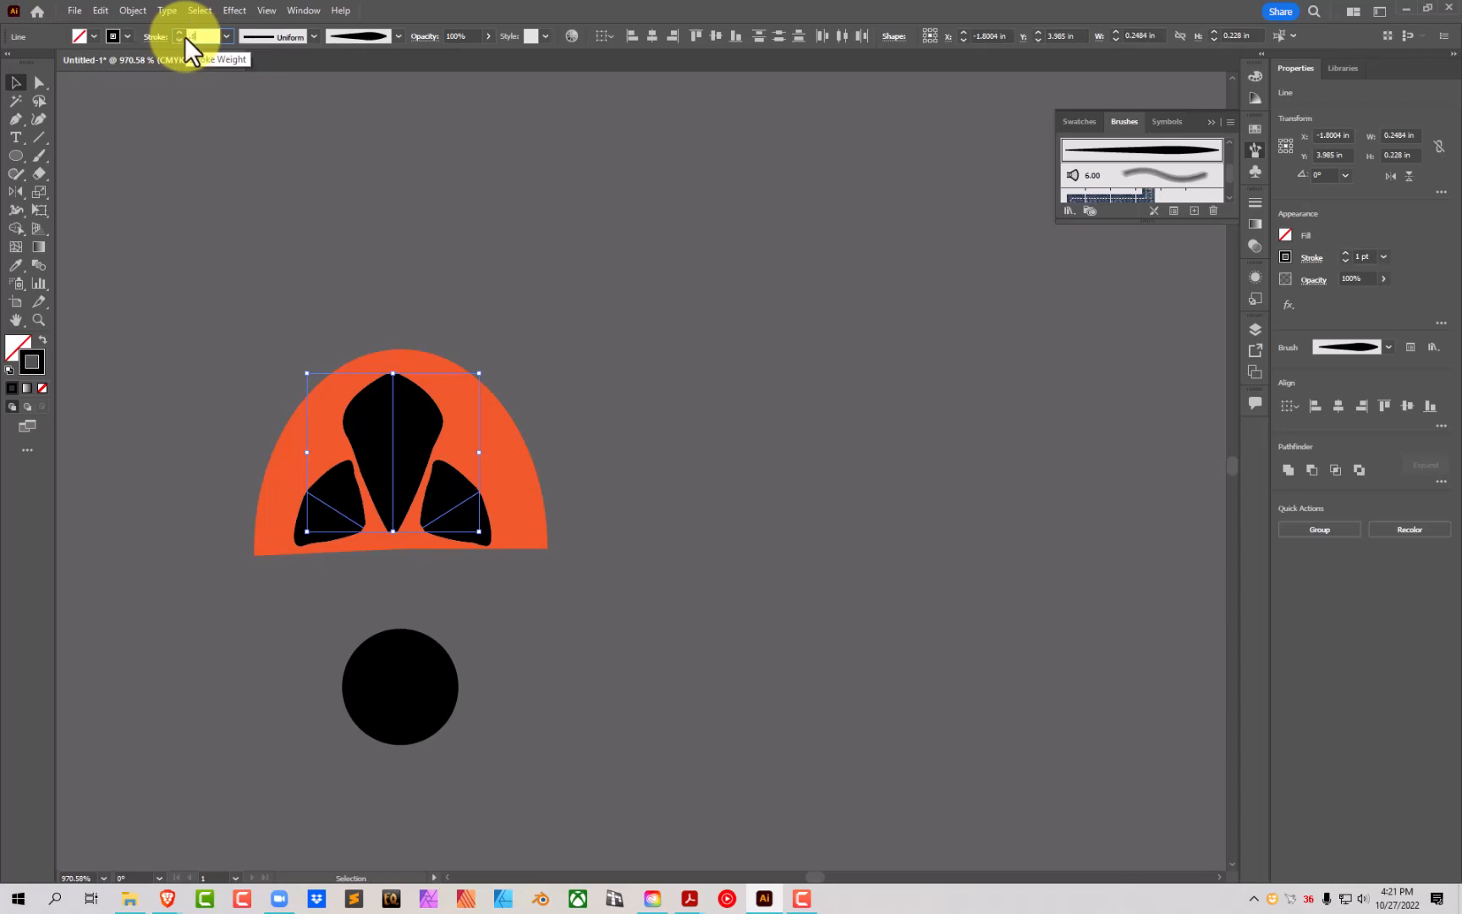
{"action": "type", "text": "5"}
{"action": "key", "text": "Return"}
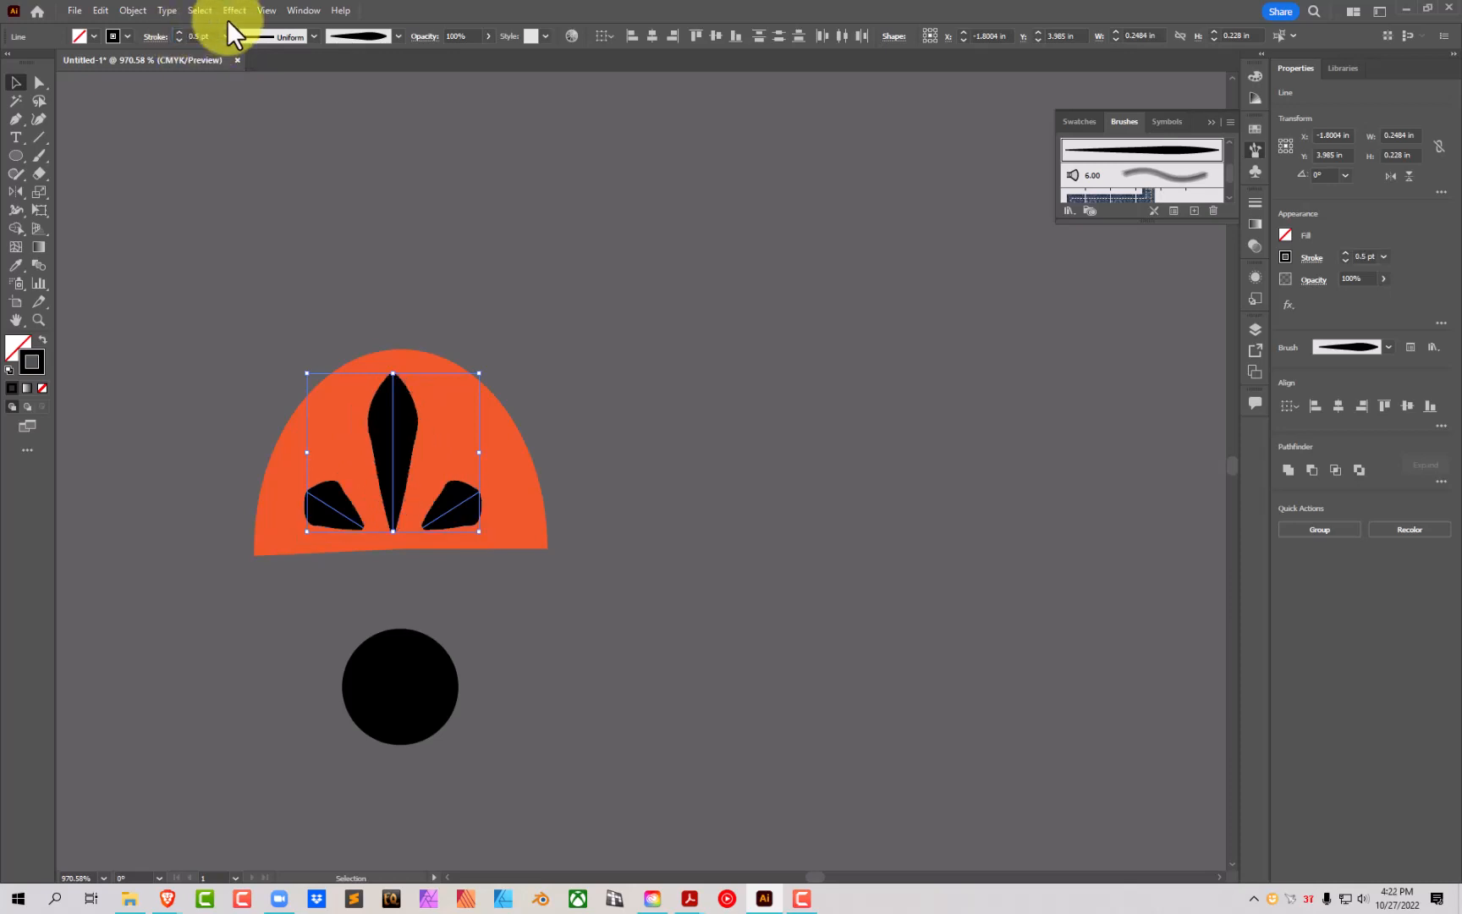
{"action": "left_click", "coordinate": [179, 39]}
{"action": "left_click", "coordinate": [564, 260]}
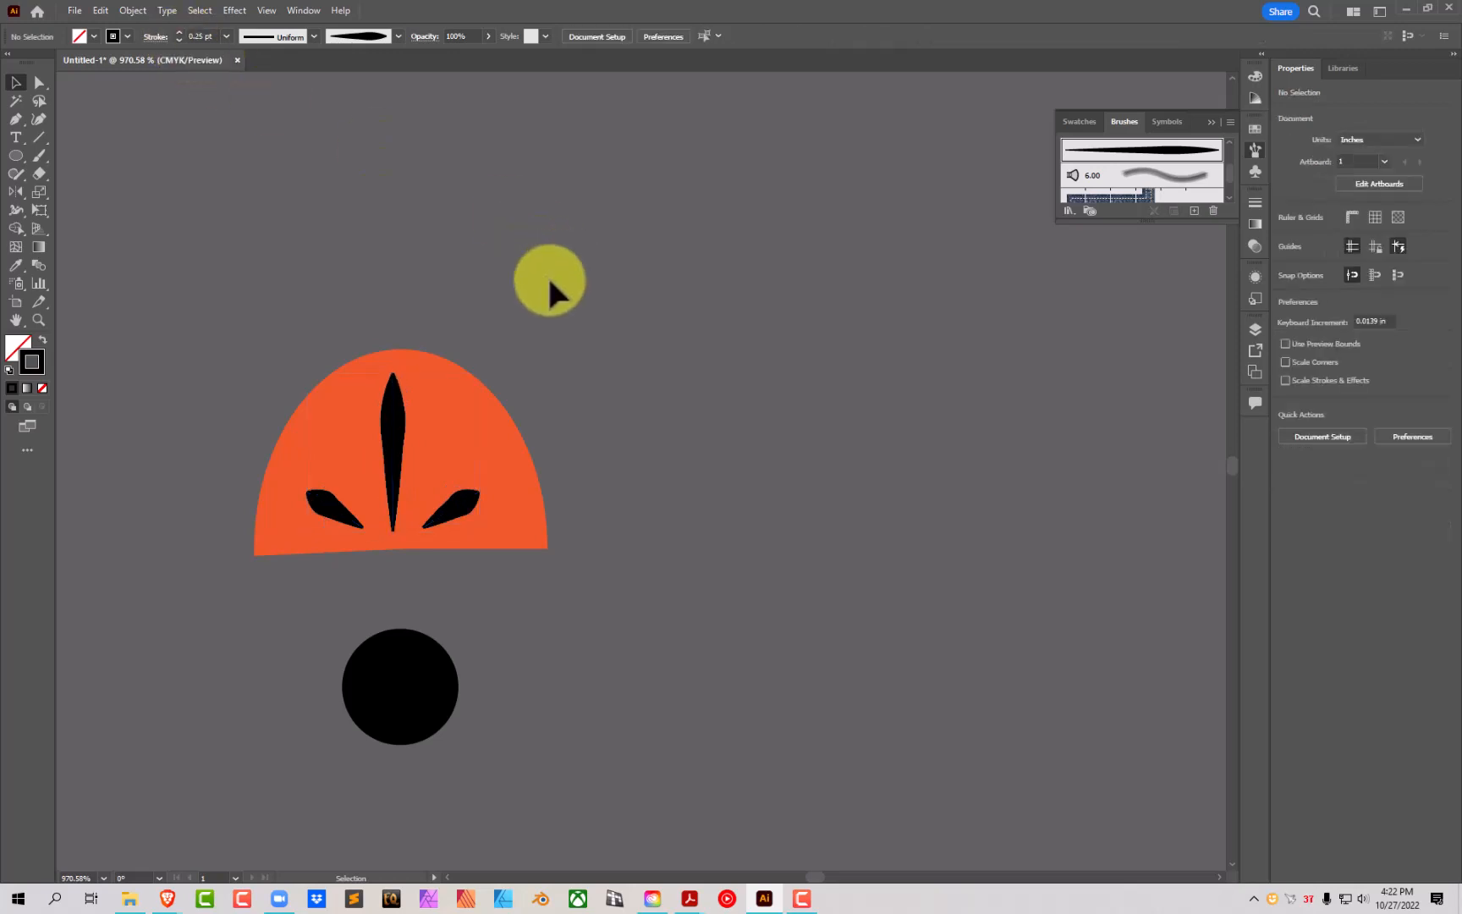
Step: Fill the small black circle below the half circle with light orange and deselect it
{"action": "scroll", "coordinate": [609, 757], "scroll_direction": "down", "scroll_amount": 3}
{"action": "key", "text": "ctrl+a"}
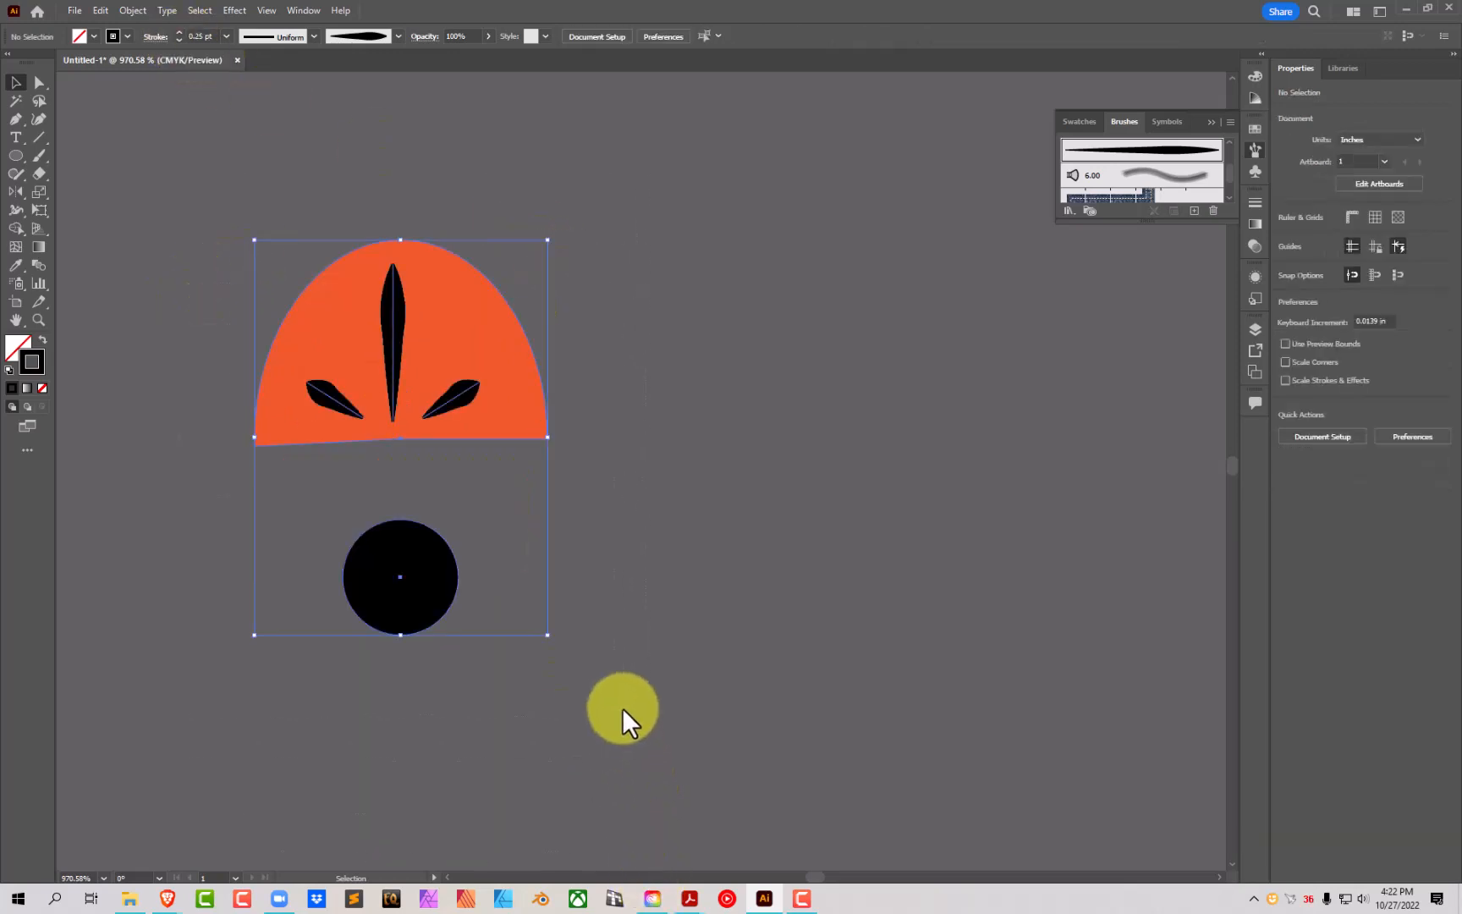
{"action": "left_click", "coordinate": [658, 597]}
{"action": "left_click", "coordinate": [418, 587]}
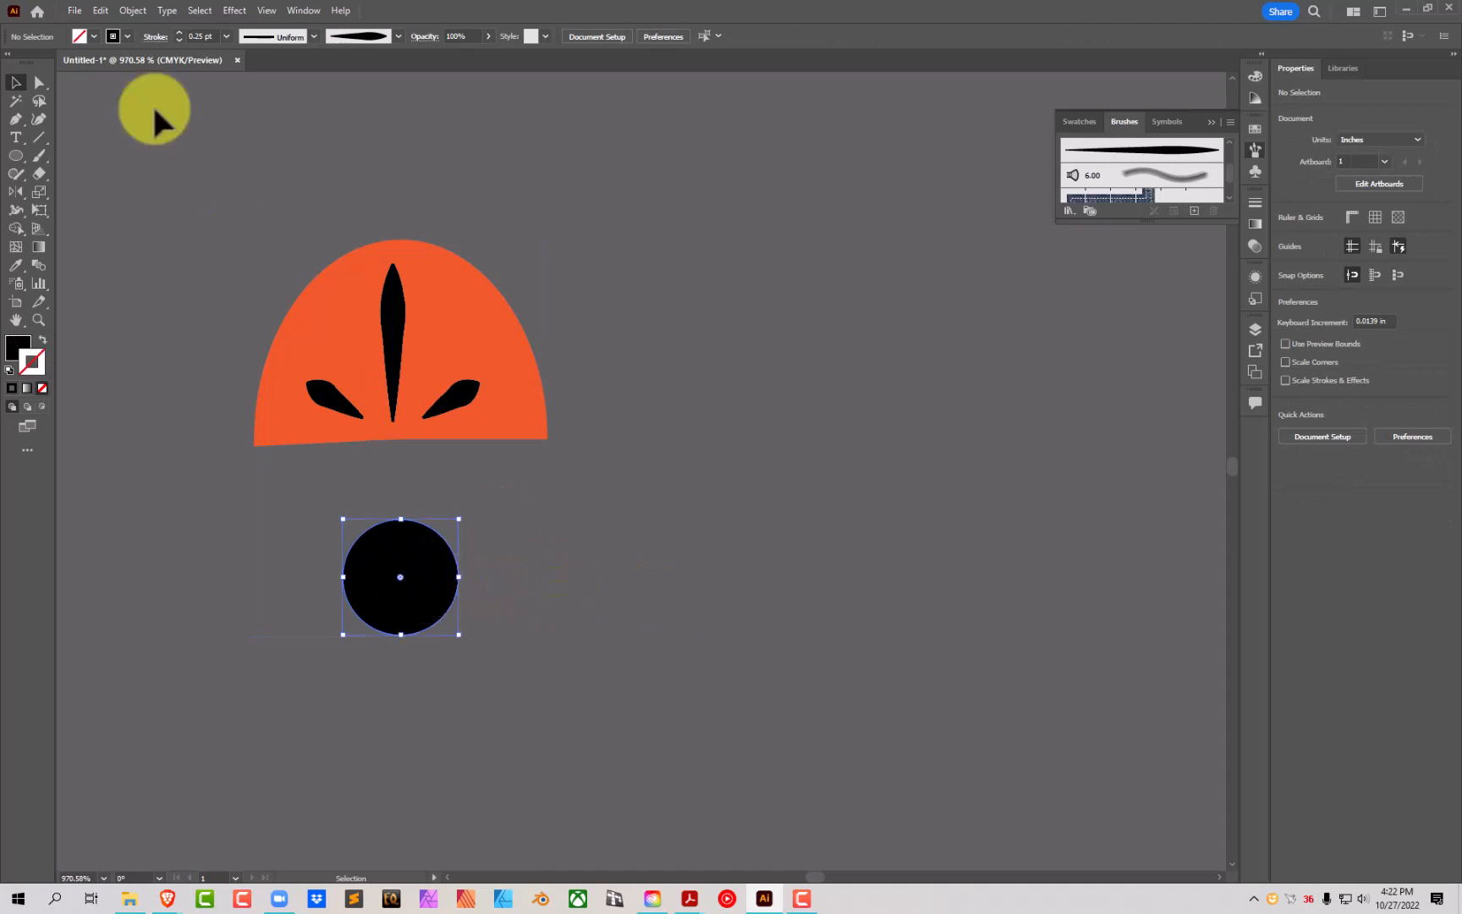
{"action": "left_click", "coordinate": [92, 34]}
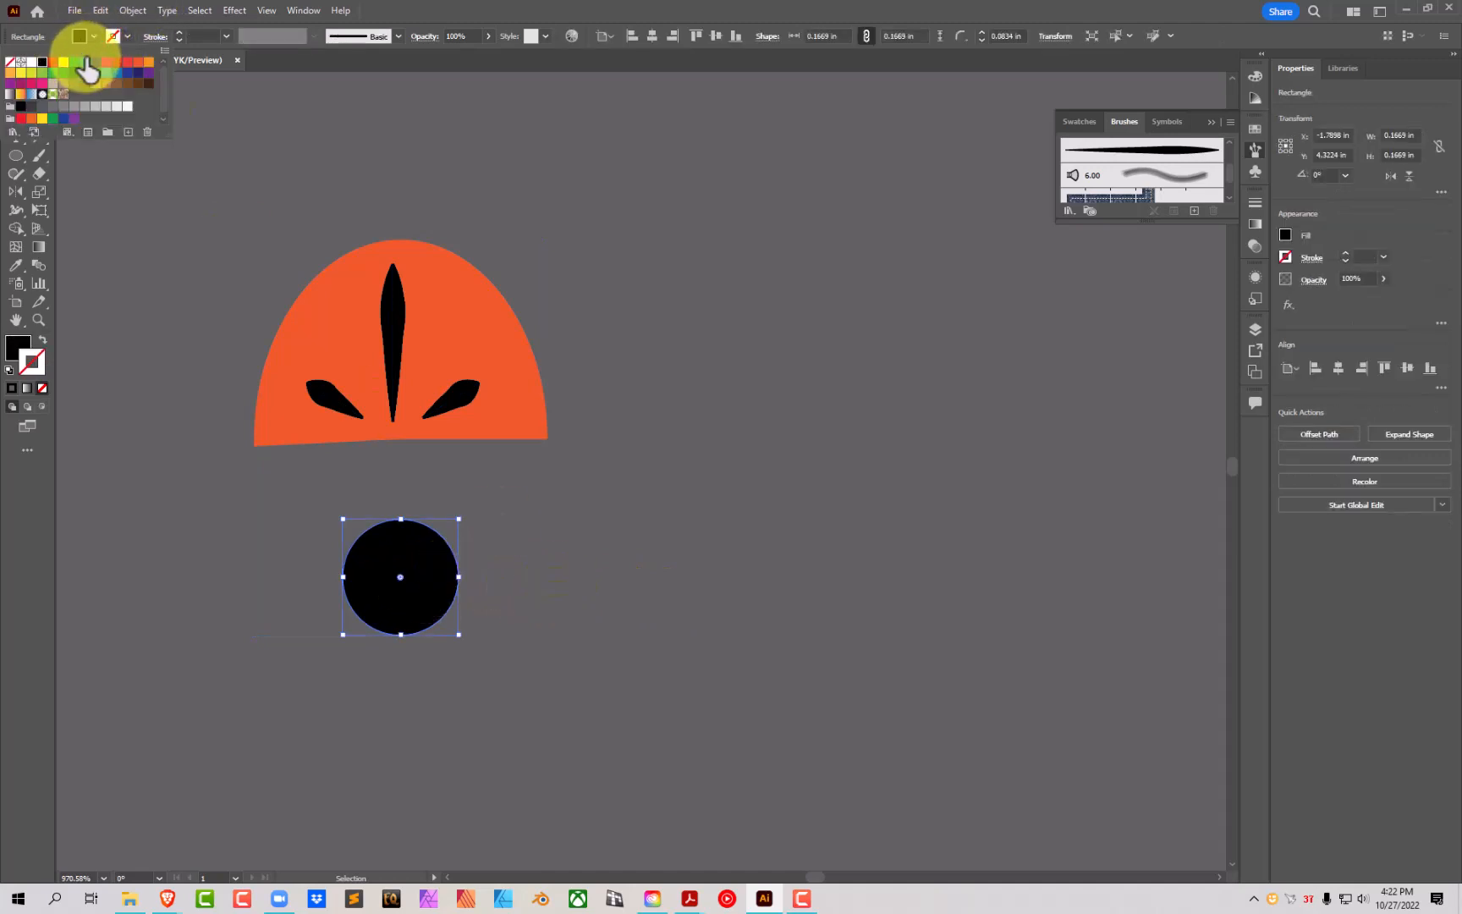
{"action": "left_click", "coordinate": [149, 63]}
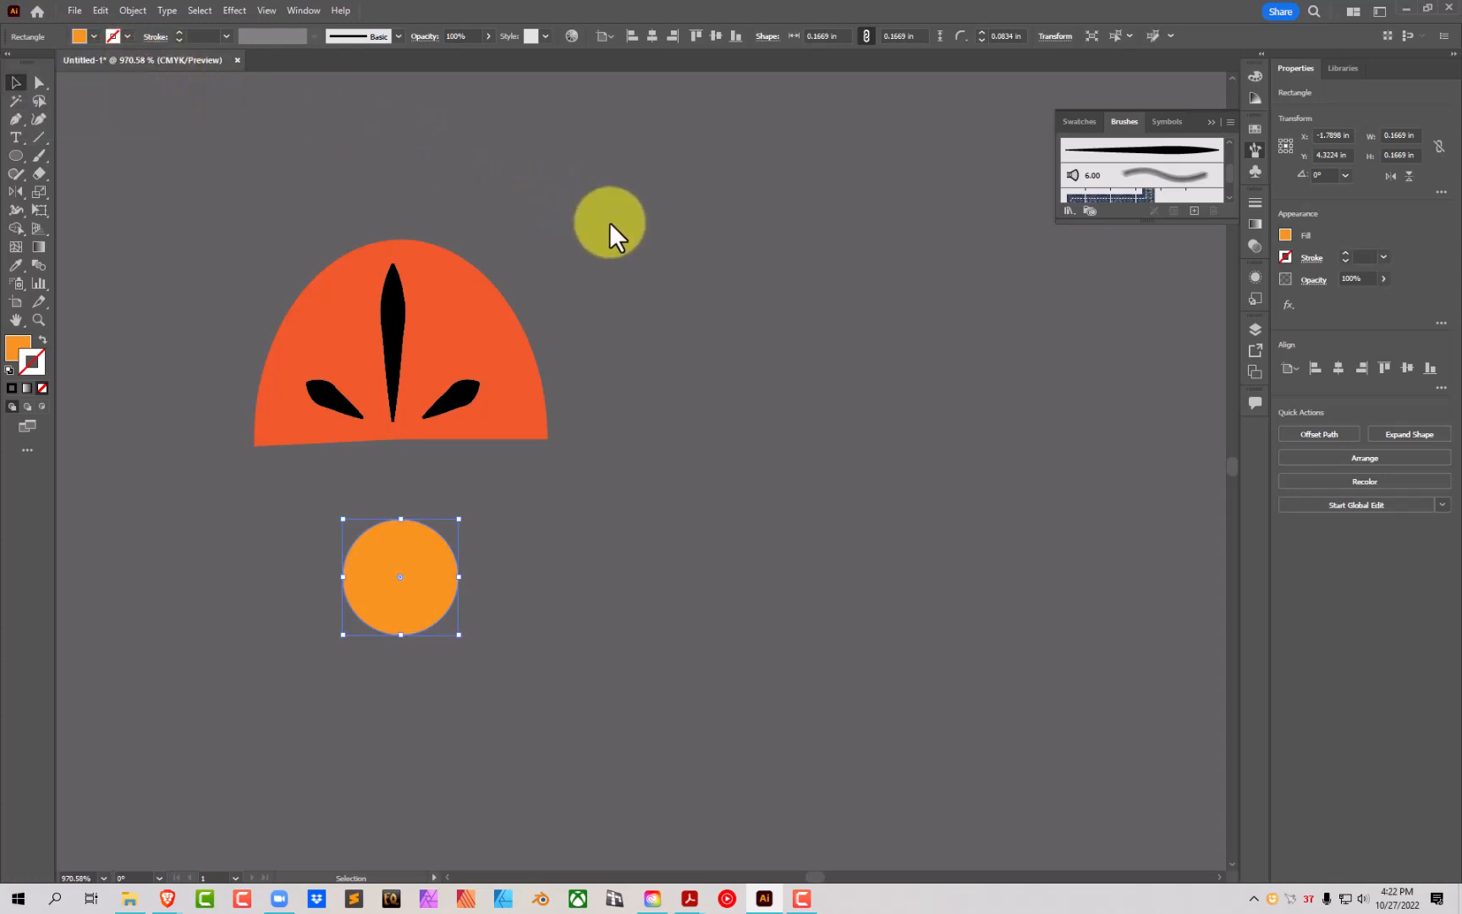
{"action": "left_click", "coordinate": [268, 12]}
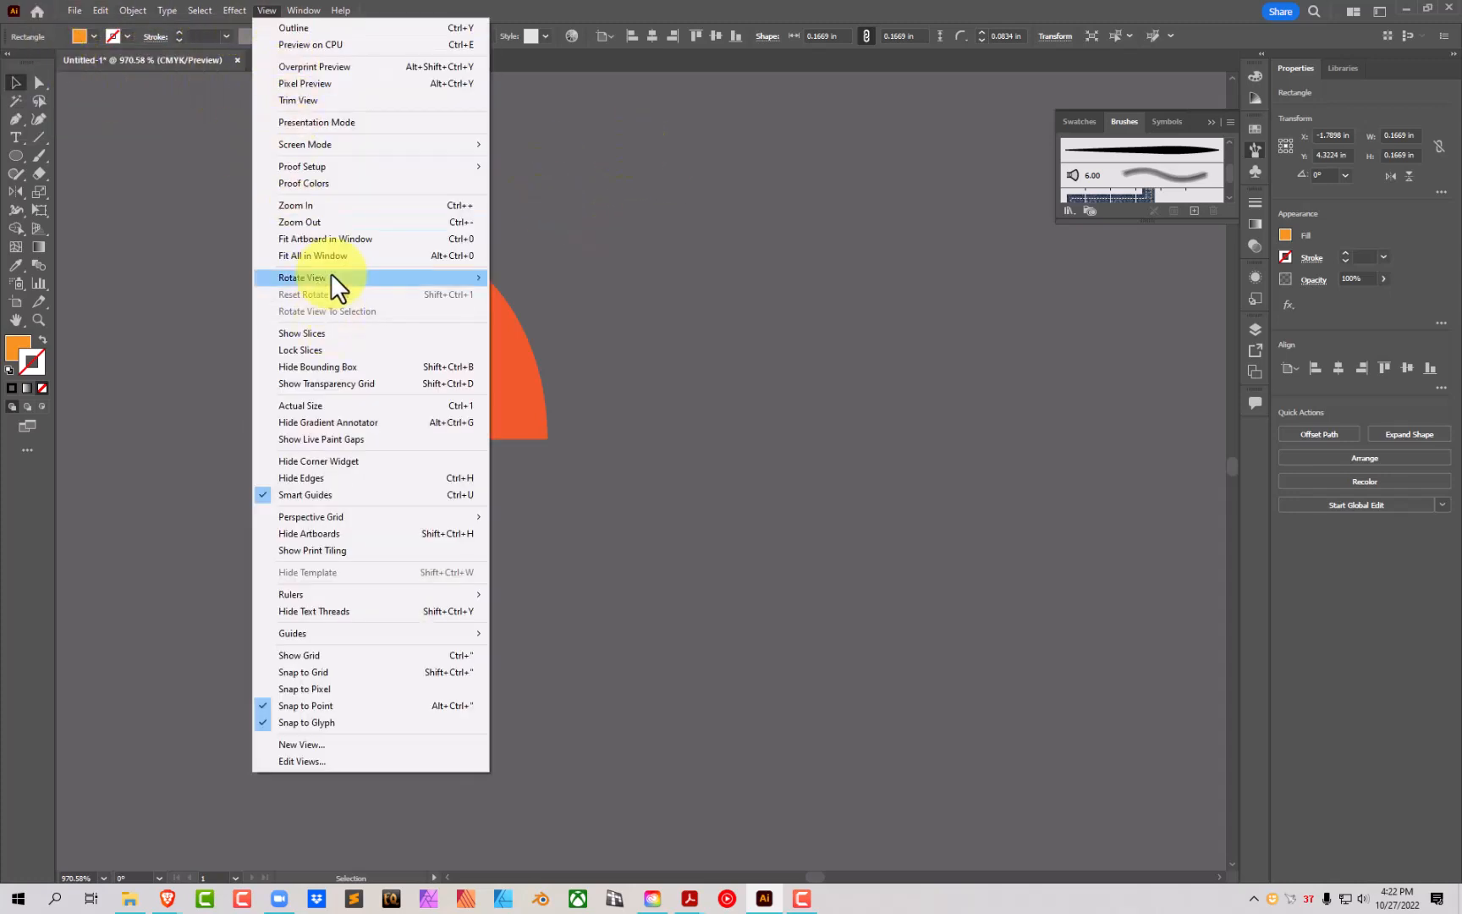
{"action": "key", "text": "Escape"}
{"action": "left_click", "coordinate": [594, 453]}
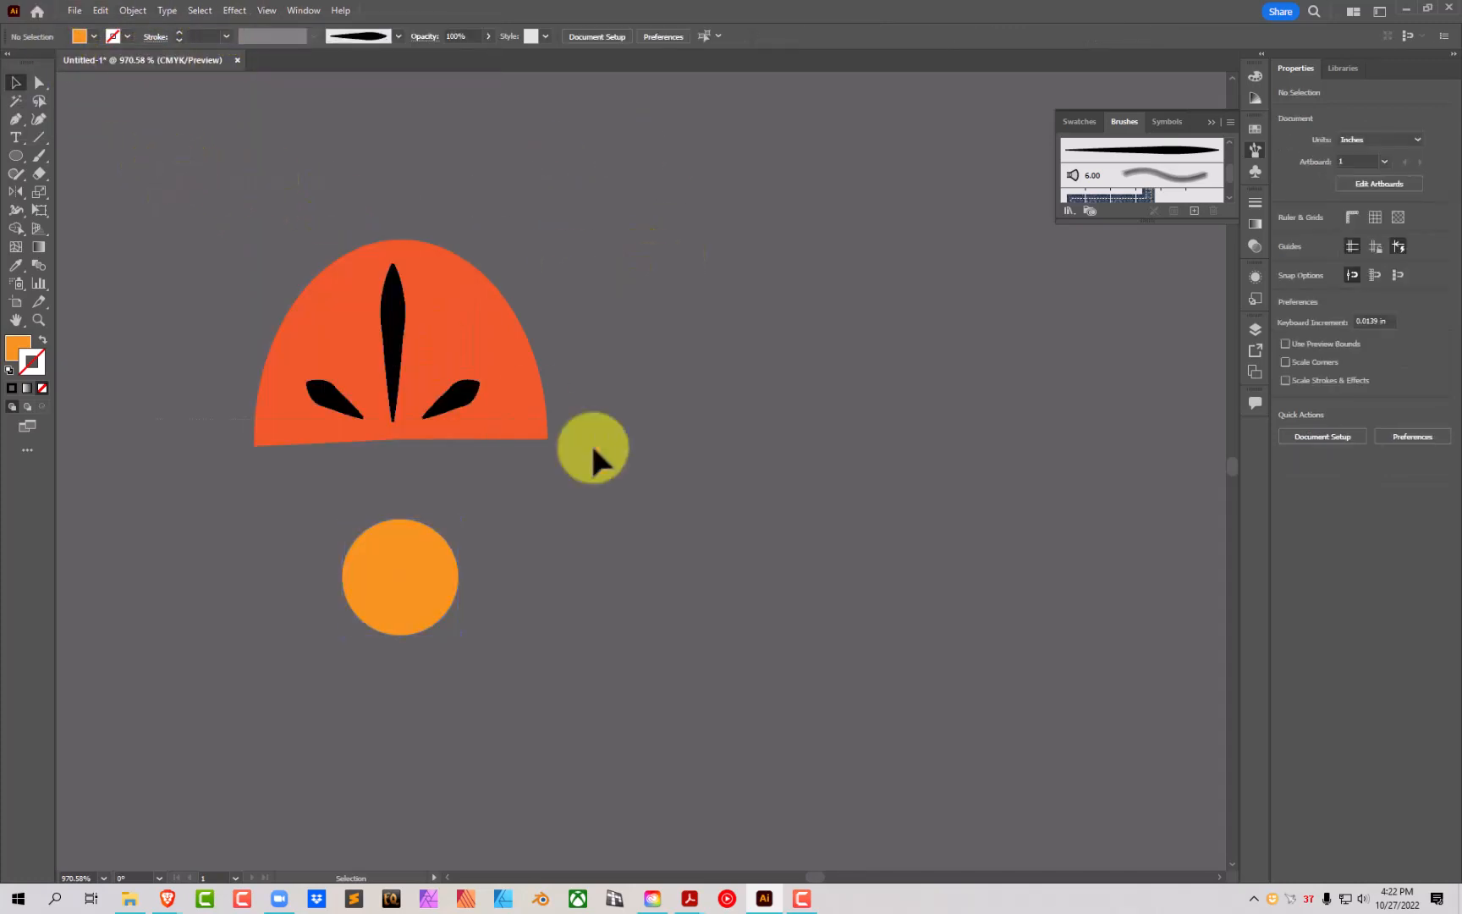
Step: Create a pattern brush with default options from the half circle, its three strokes and the small orange circle
{"action": "key", "text": "ctrl+a"}
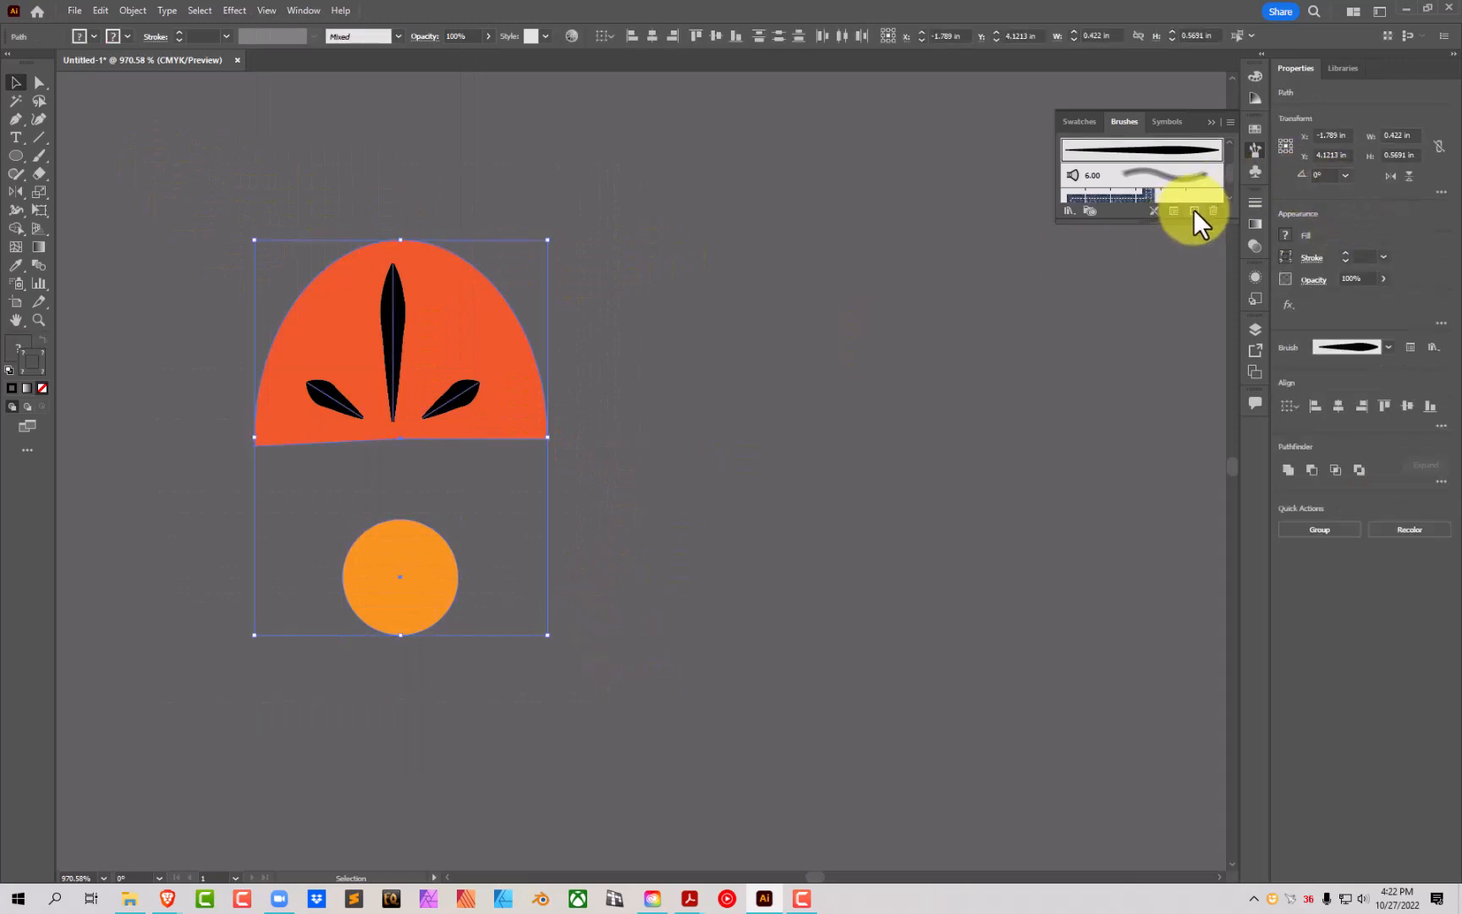
{"action": "left_click", "coordinate": [1194, 211]}
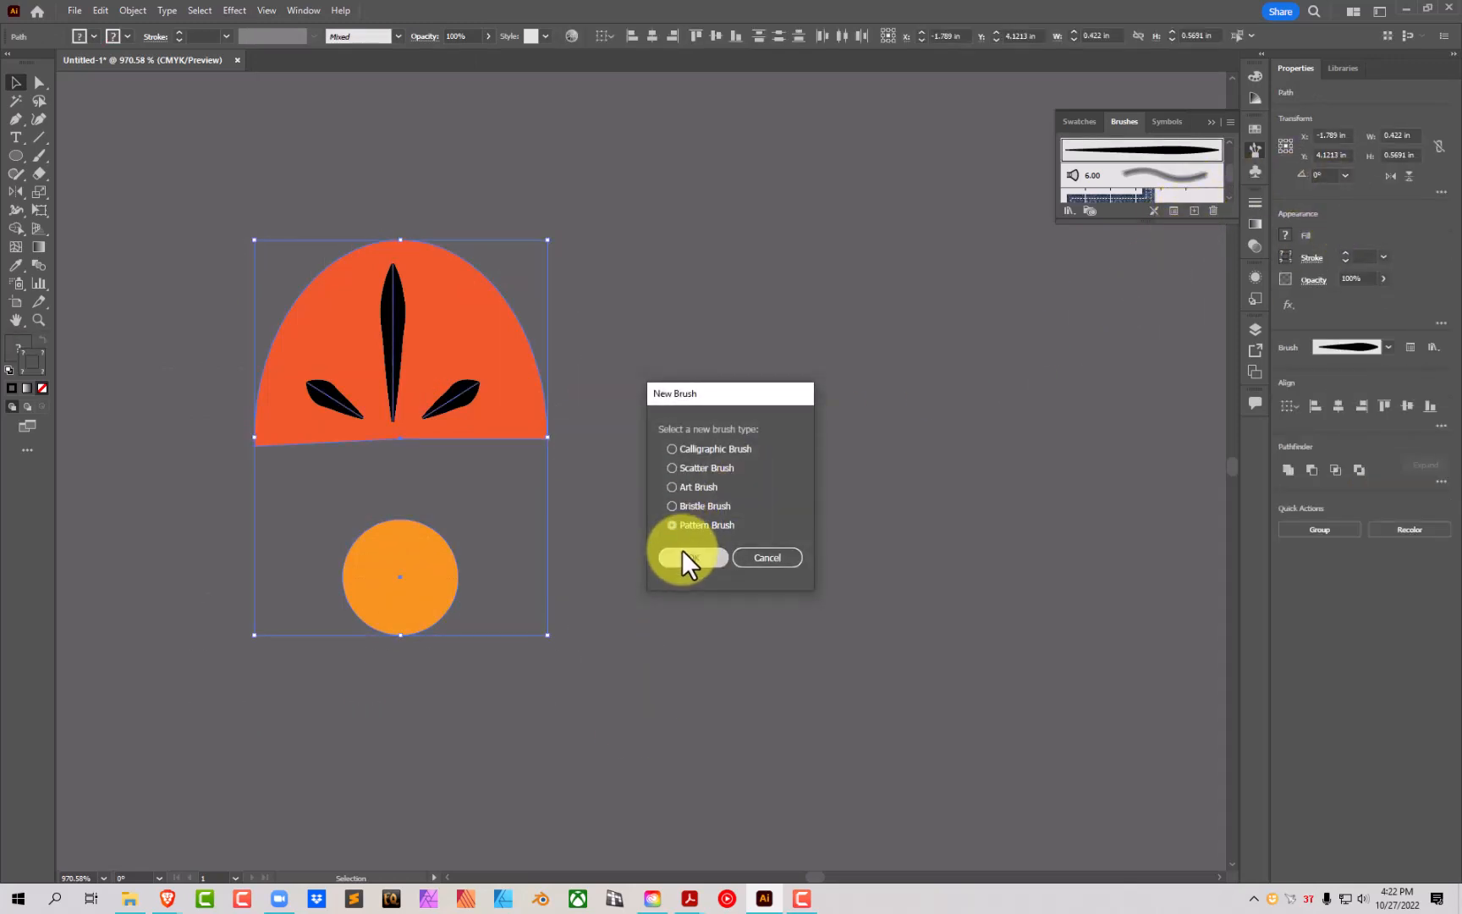
{"action": "left_click", "coordinate": [682, 549]}
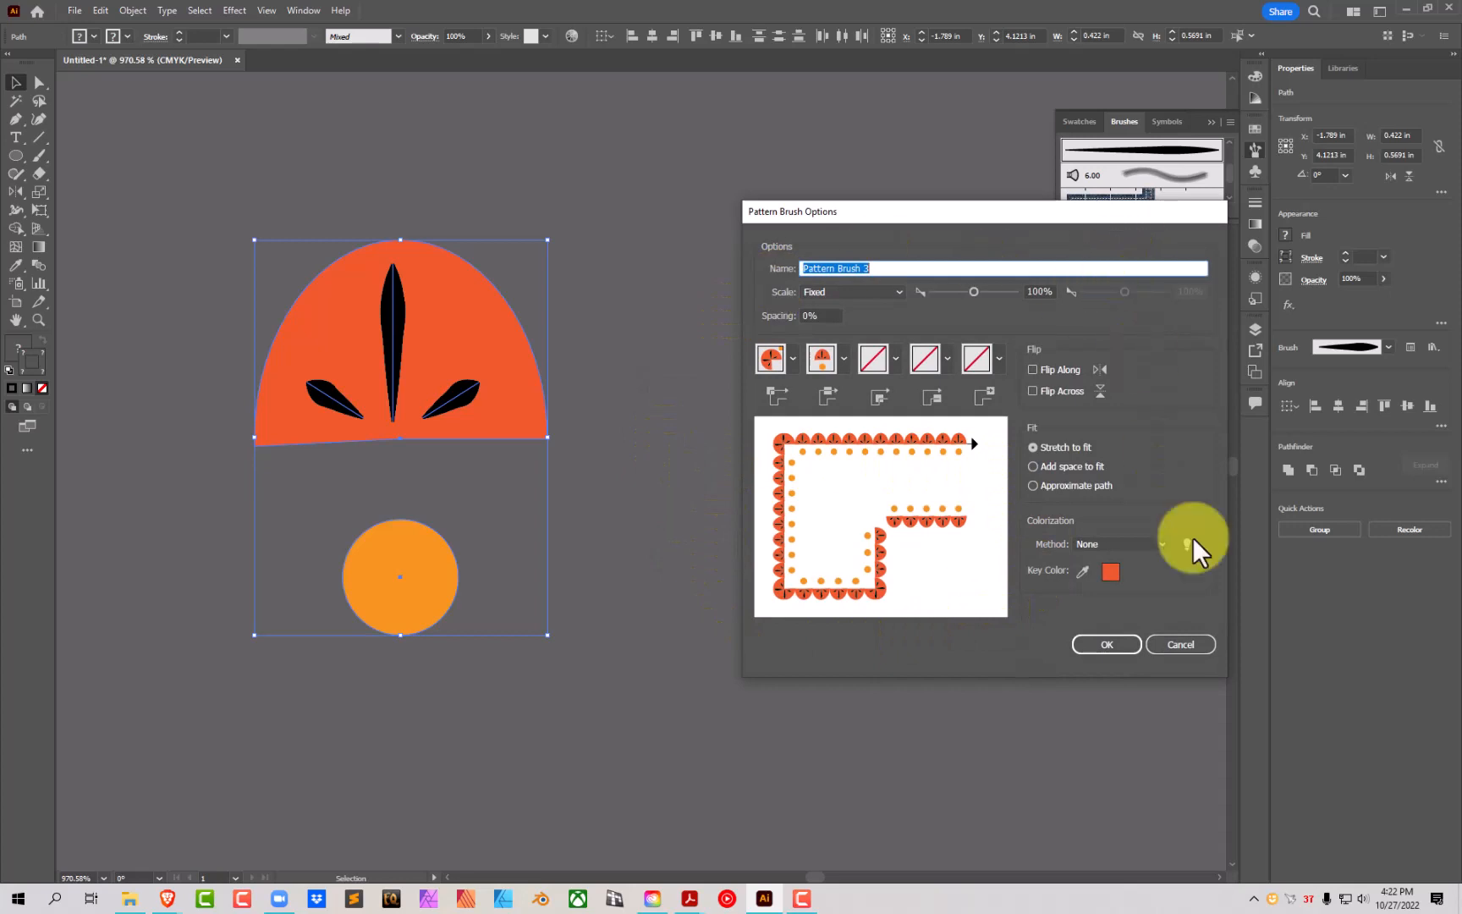
{"action": "left_click", "coordinate": [1108, 644]}
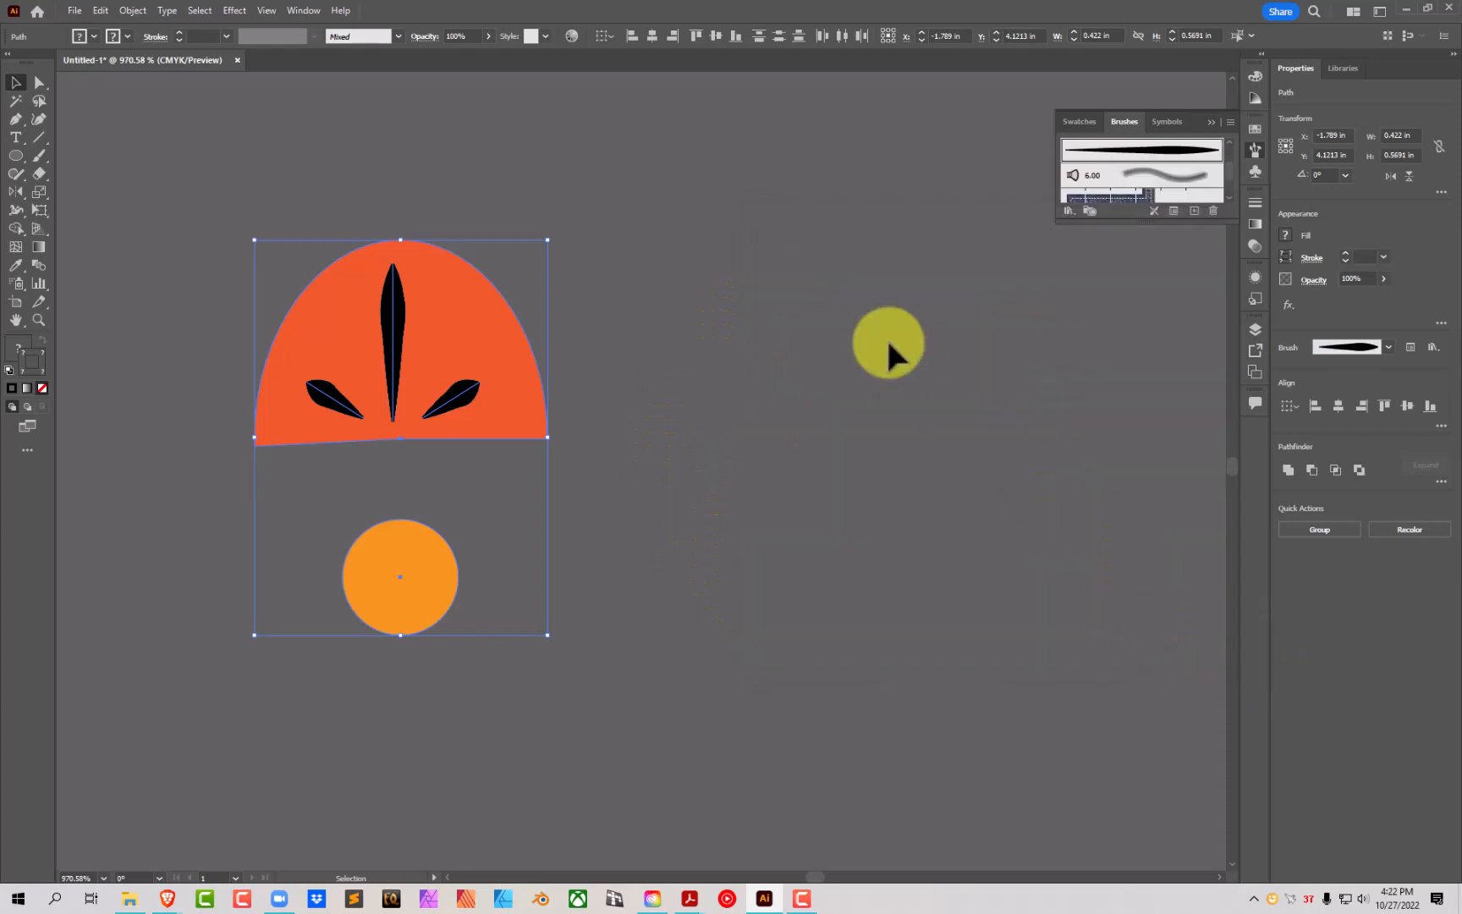
Step: Apply the new orange scallop pattern brush to the outline of the black eye circle and deselect it
{"action": "key", "text": "ctrl+0"}
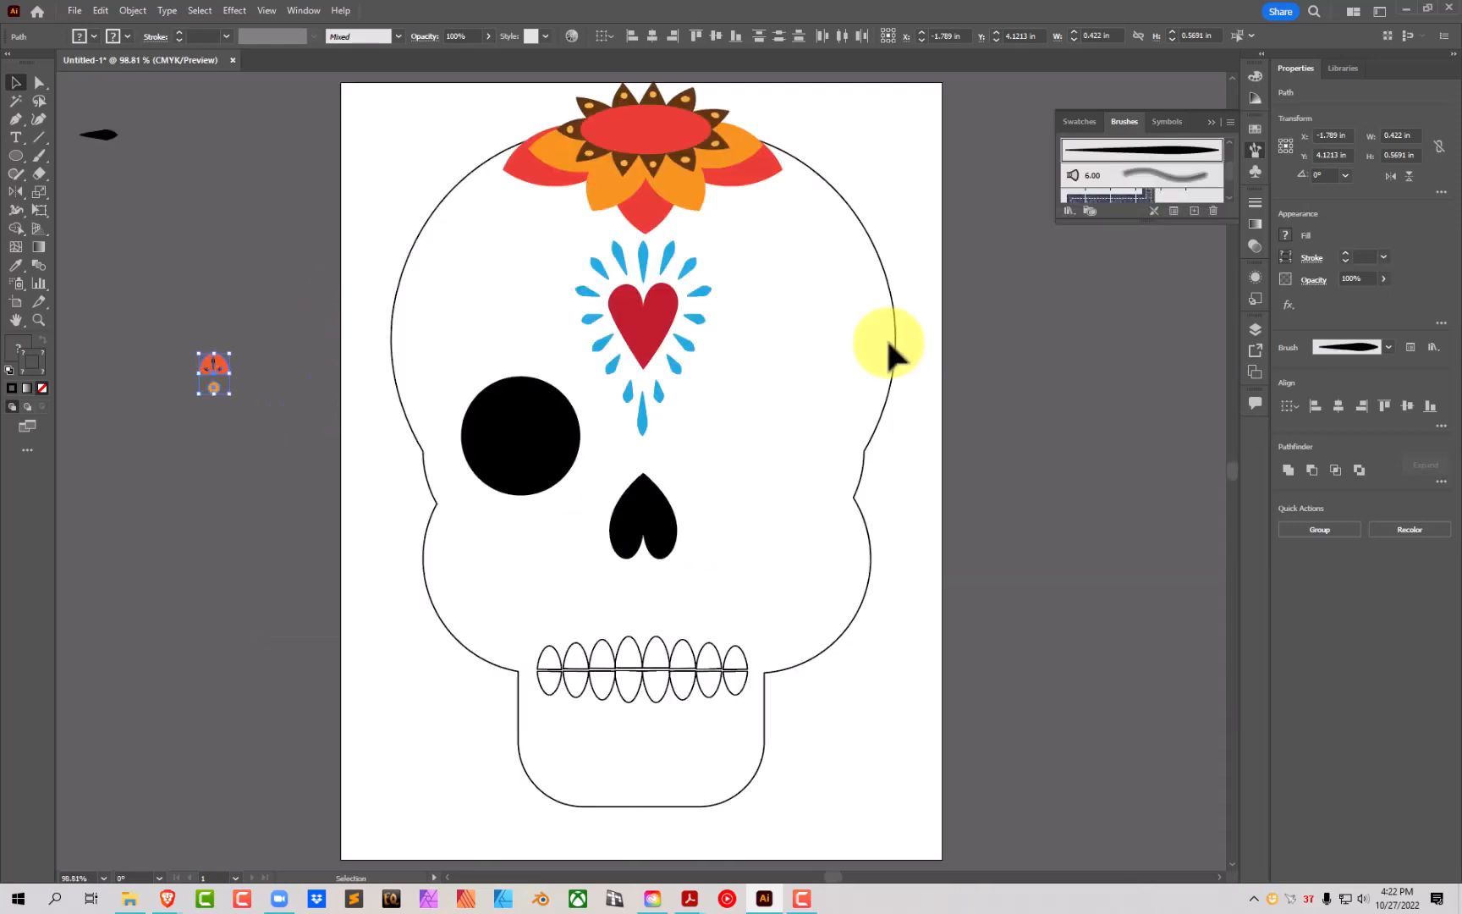
{"action": "left_click", "coordinate": [470, 442]}
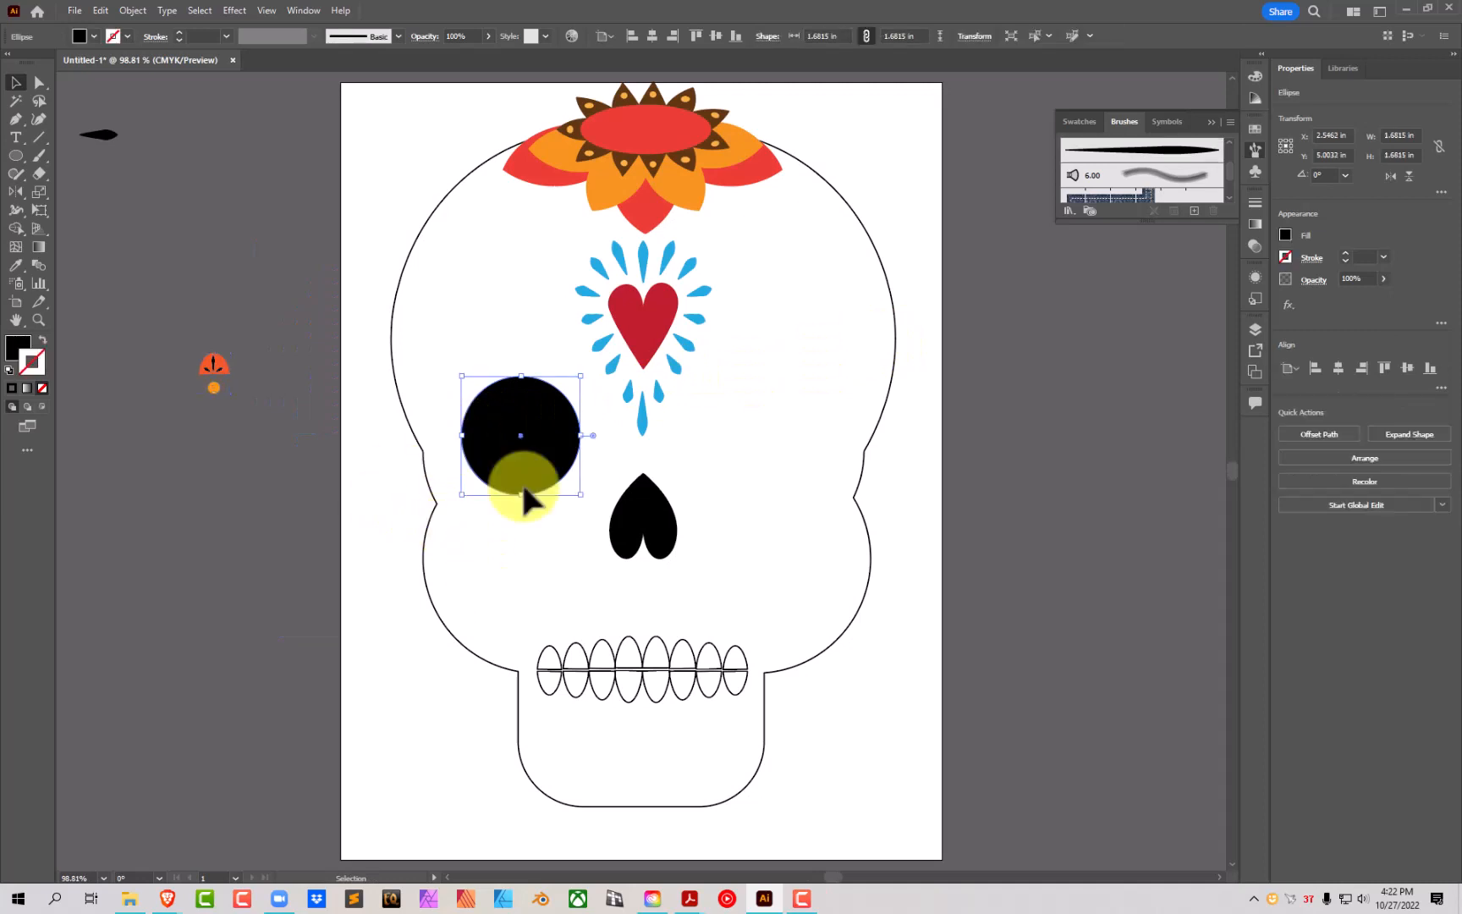
{"action": "left_click_drag", "start_coordinate": [1149, 218], "coordinate": [1166, 382]}
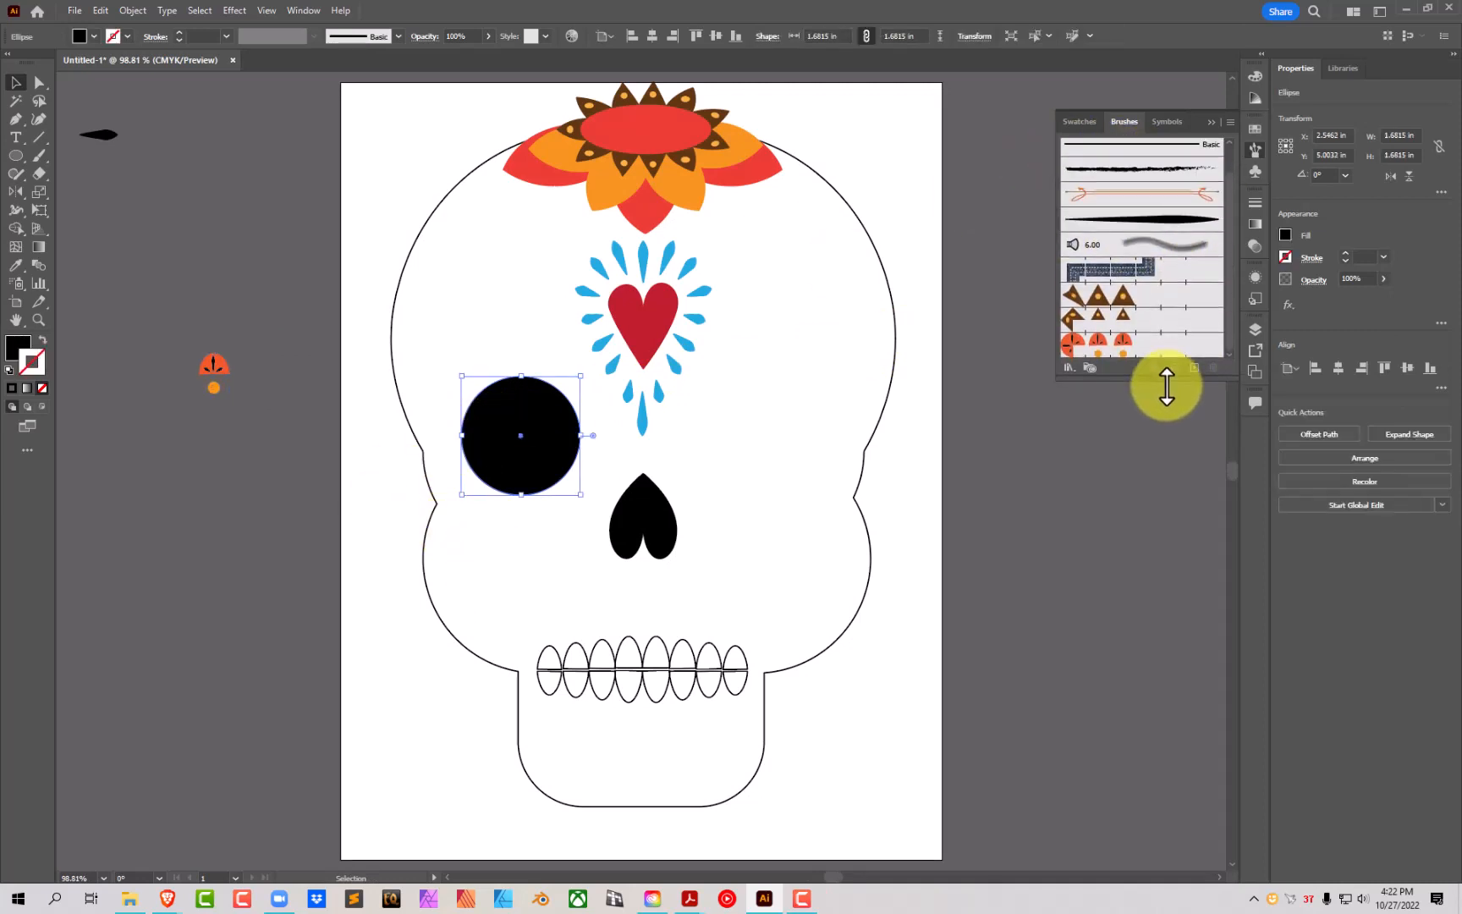
{"action": "left_click", "coordinate": [1126, 358]}
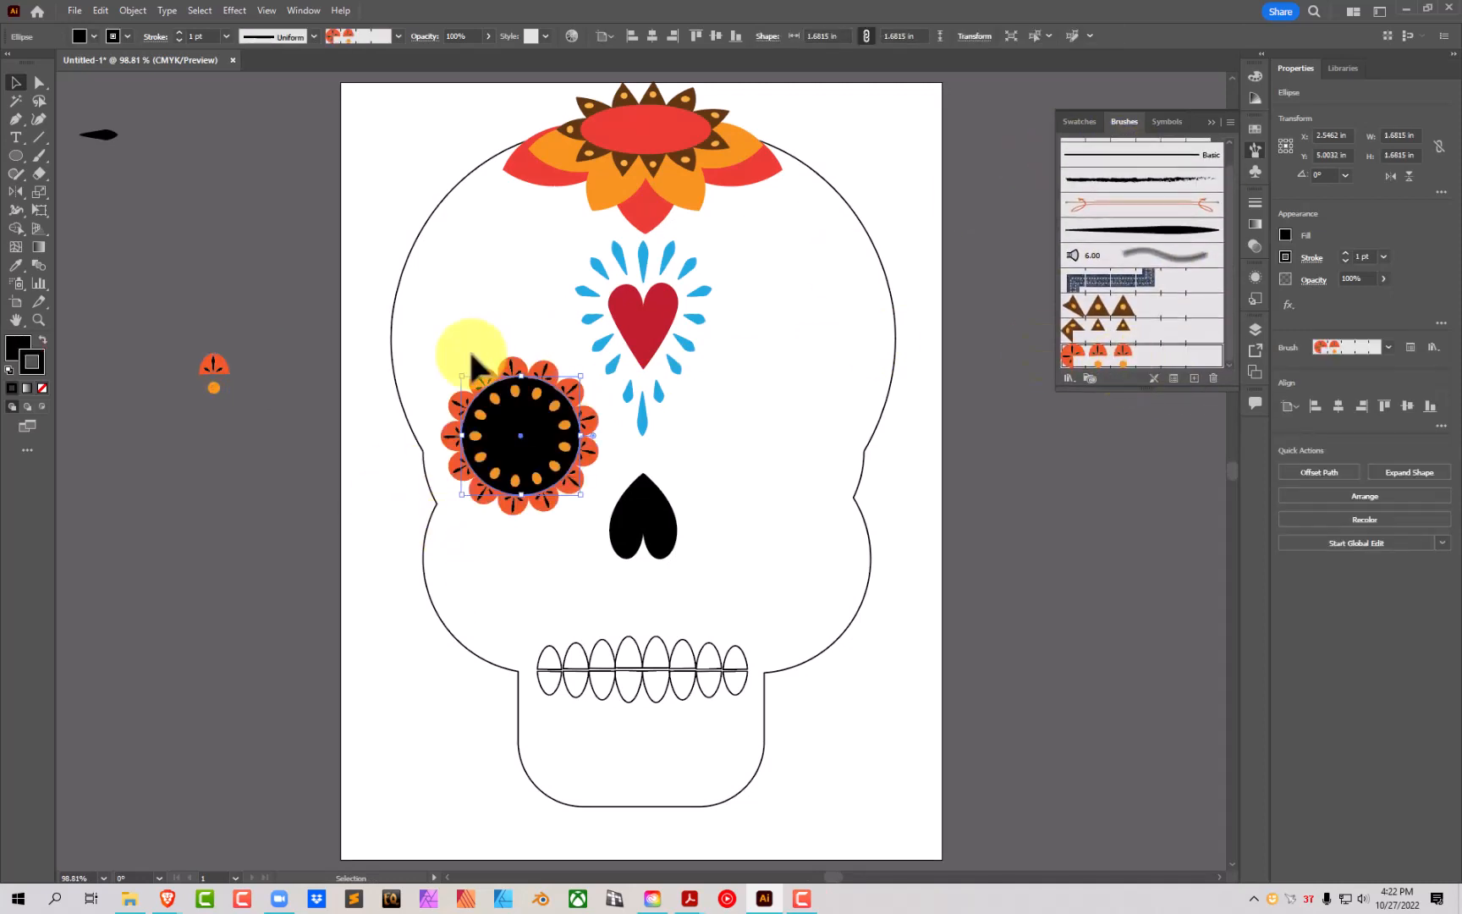
{"action": "left_click", "coordinate": [307, 251]}
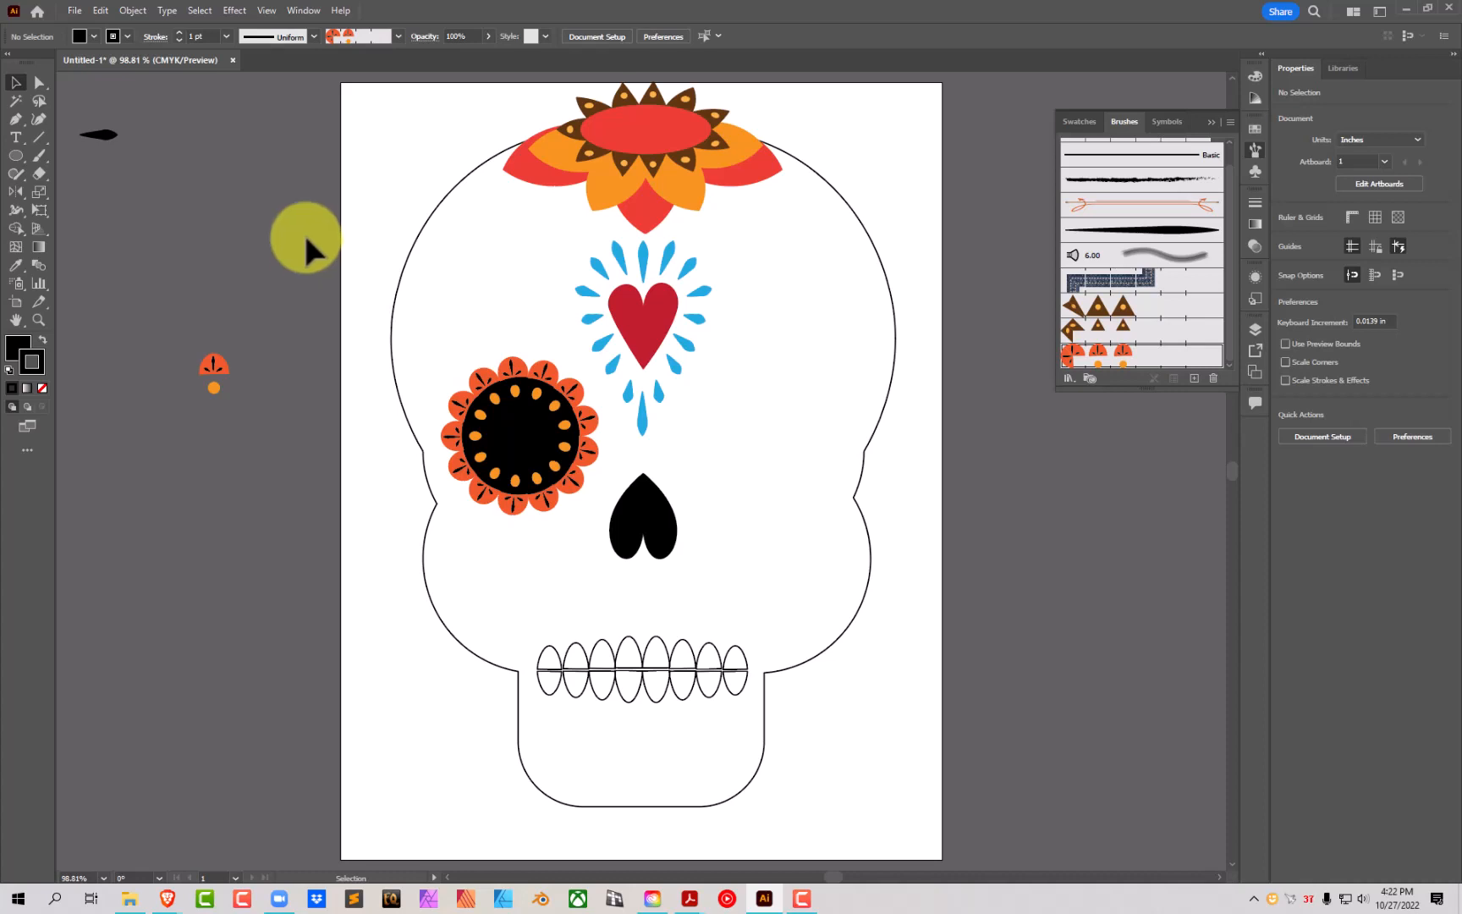
Step: Draw a narrow upright ellipse about 0.14 in wide and 0.58 in tall inside the upper part of the black eye circle
{"action": "left_click", "coordinate": [38, 321]}
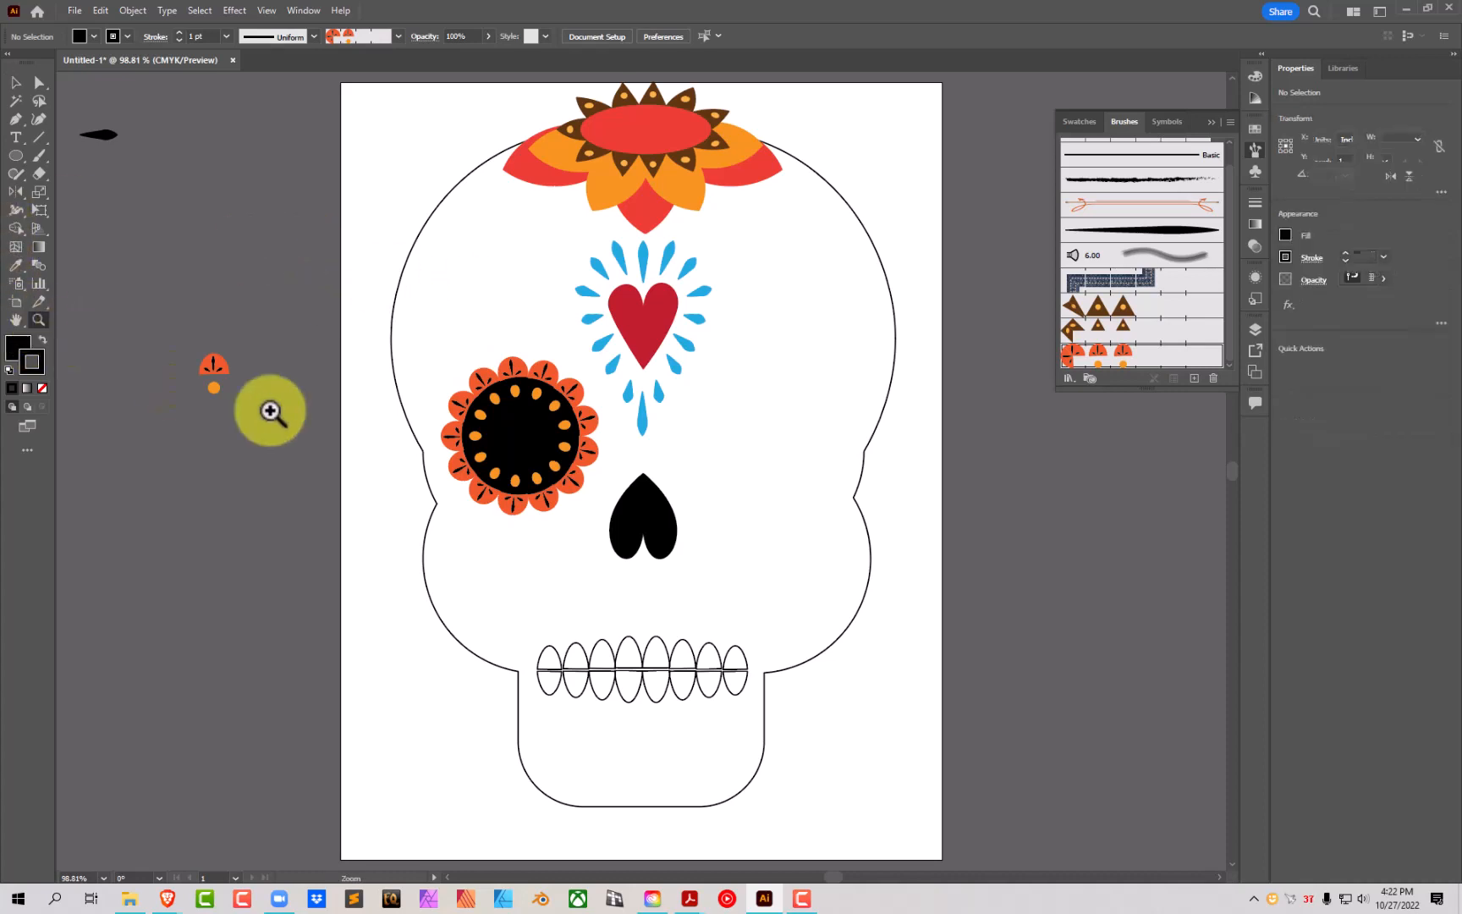
{"action": "left_click_drag", "start_coordinate": [523, 404], "coordinate": [736, 471]}
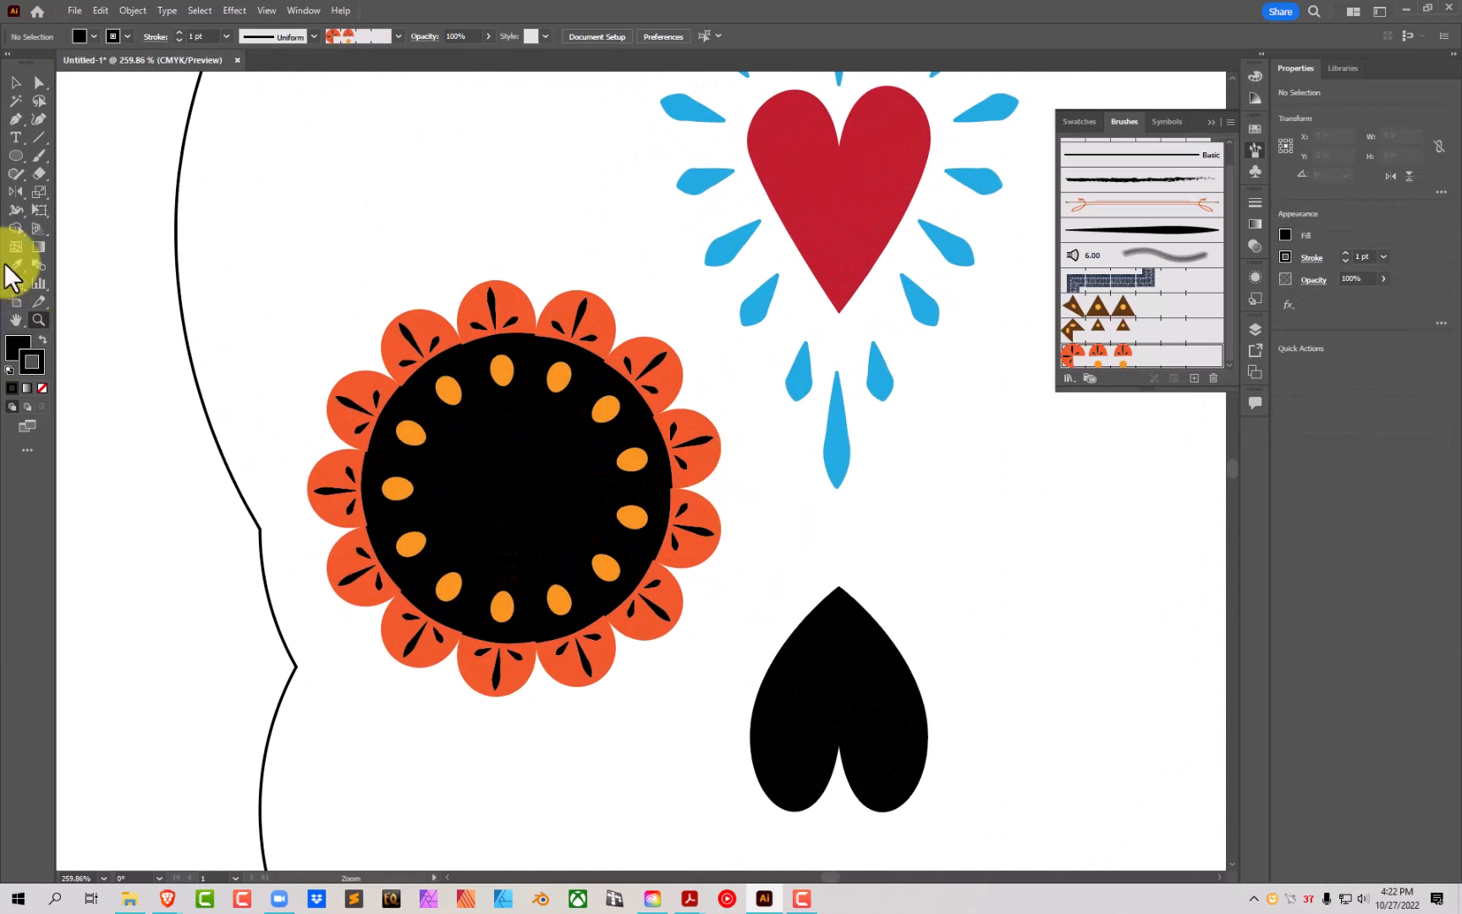
{"action": "left_click", "coordinate": [15, 152]}
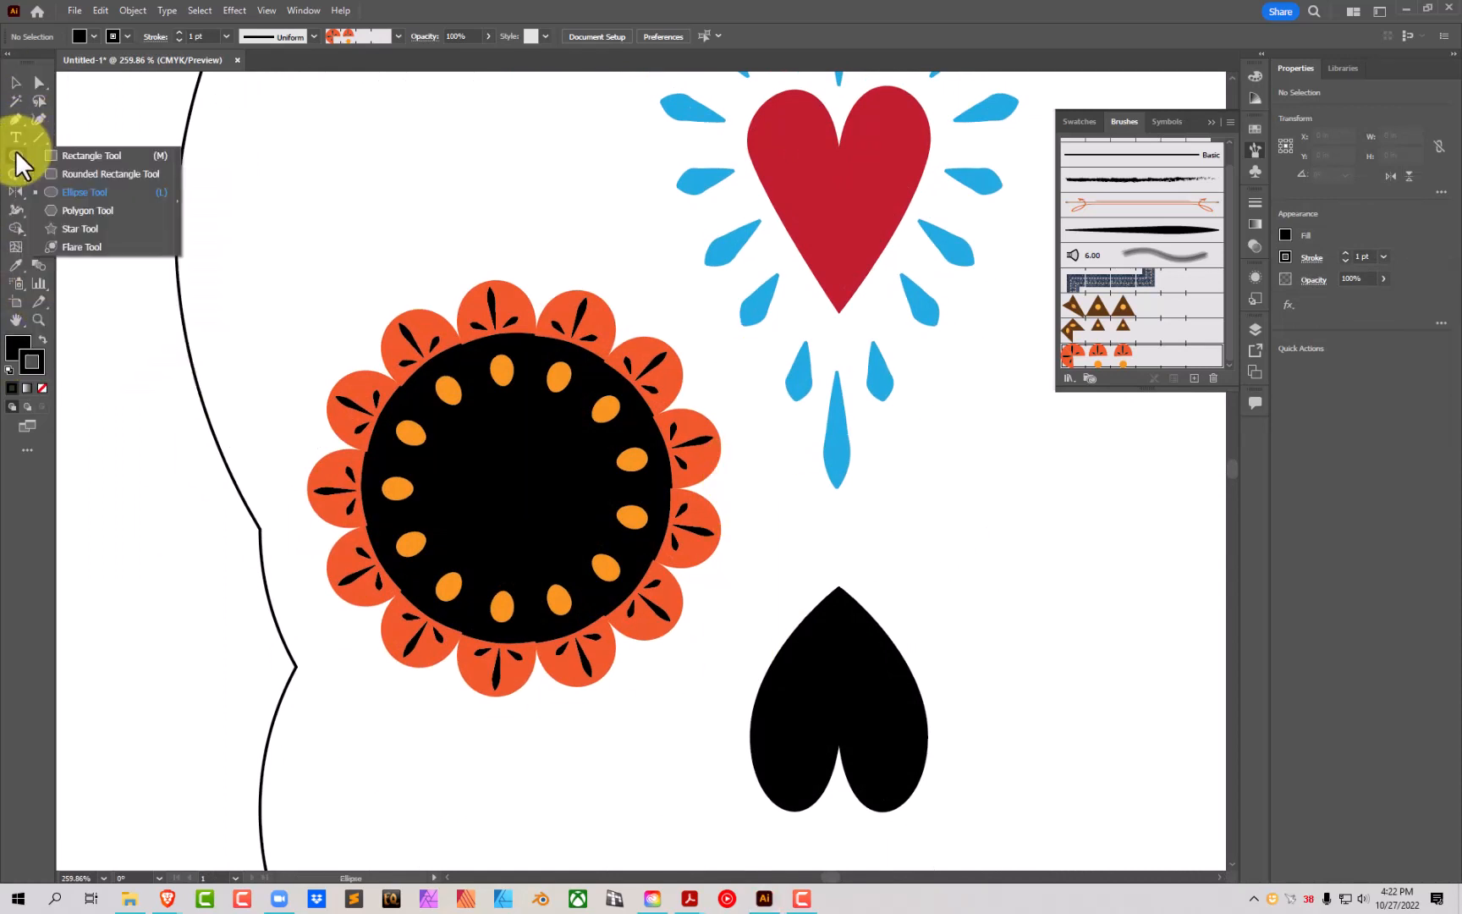
{"action": "left_click", "coordinate": [59, 192]}
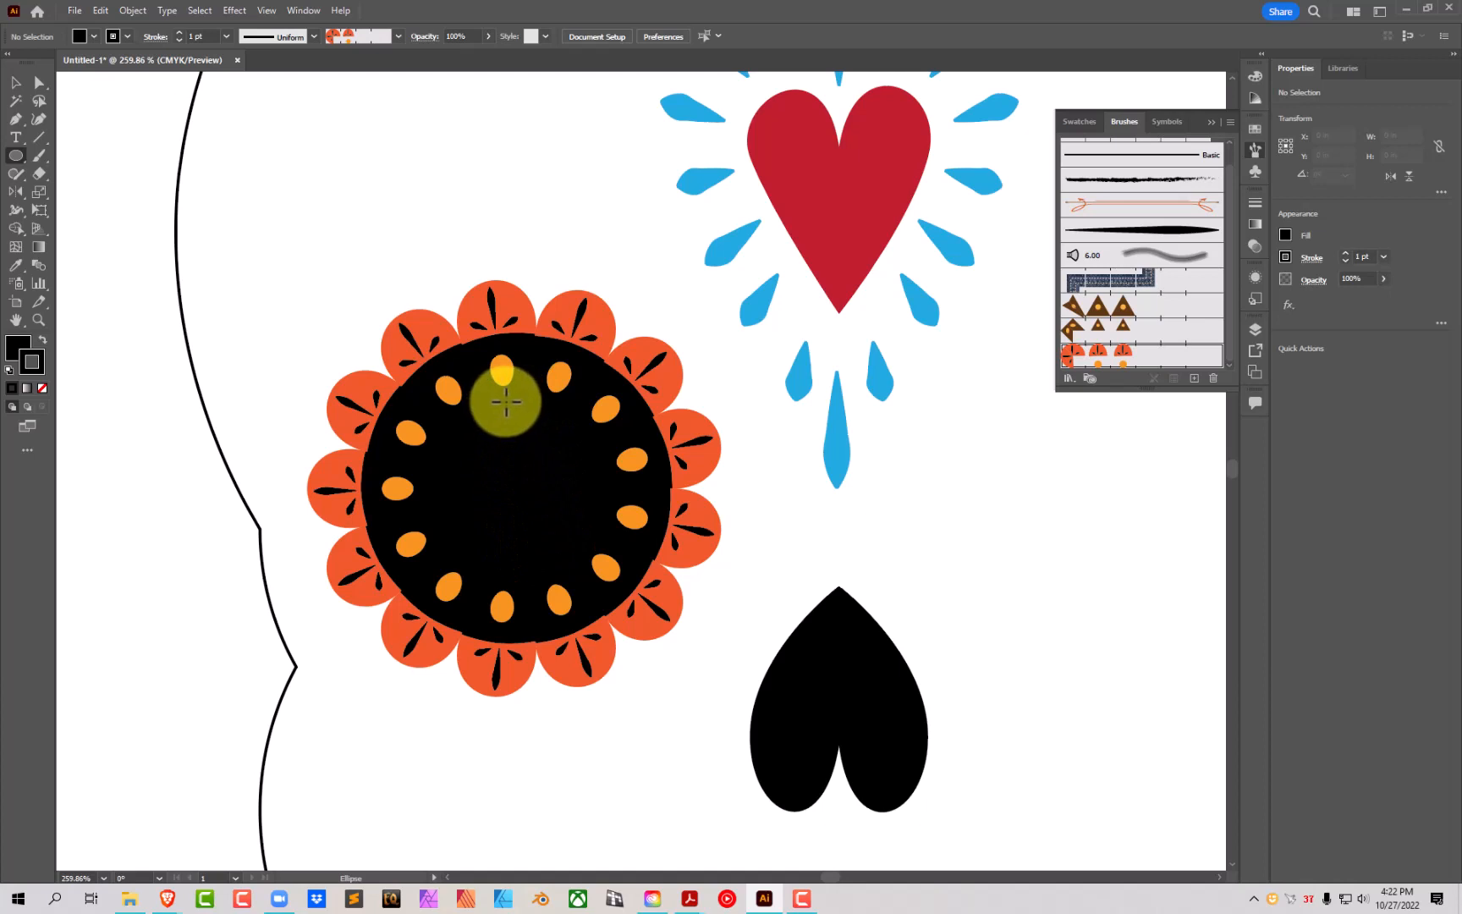
{"action": "left_click_drag", "start_coordinate": [510, 403], "coordinate": [536, 510]}
{"action": "left_click", "coordinate": [15, 82]}
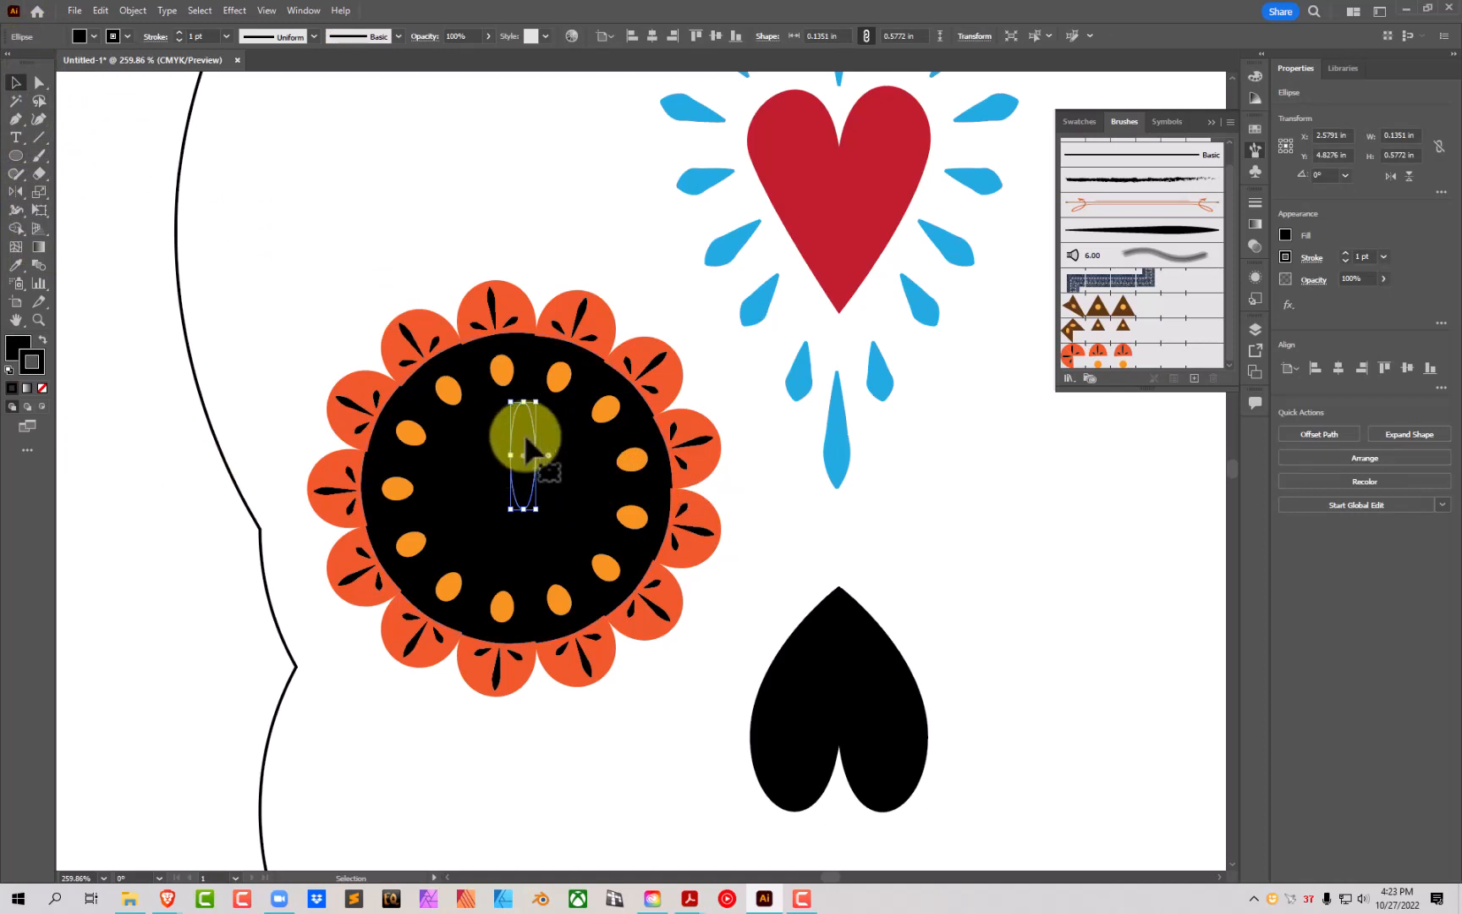
{"action": "left_click_drag", "start_coordinate": [531, 423], "coordinate": [520, 423]}
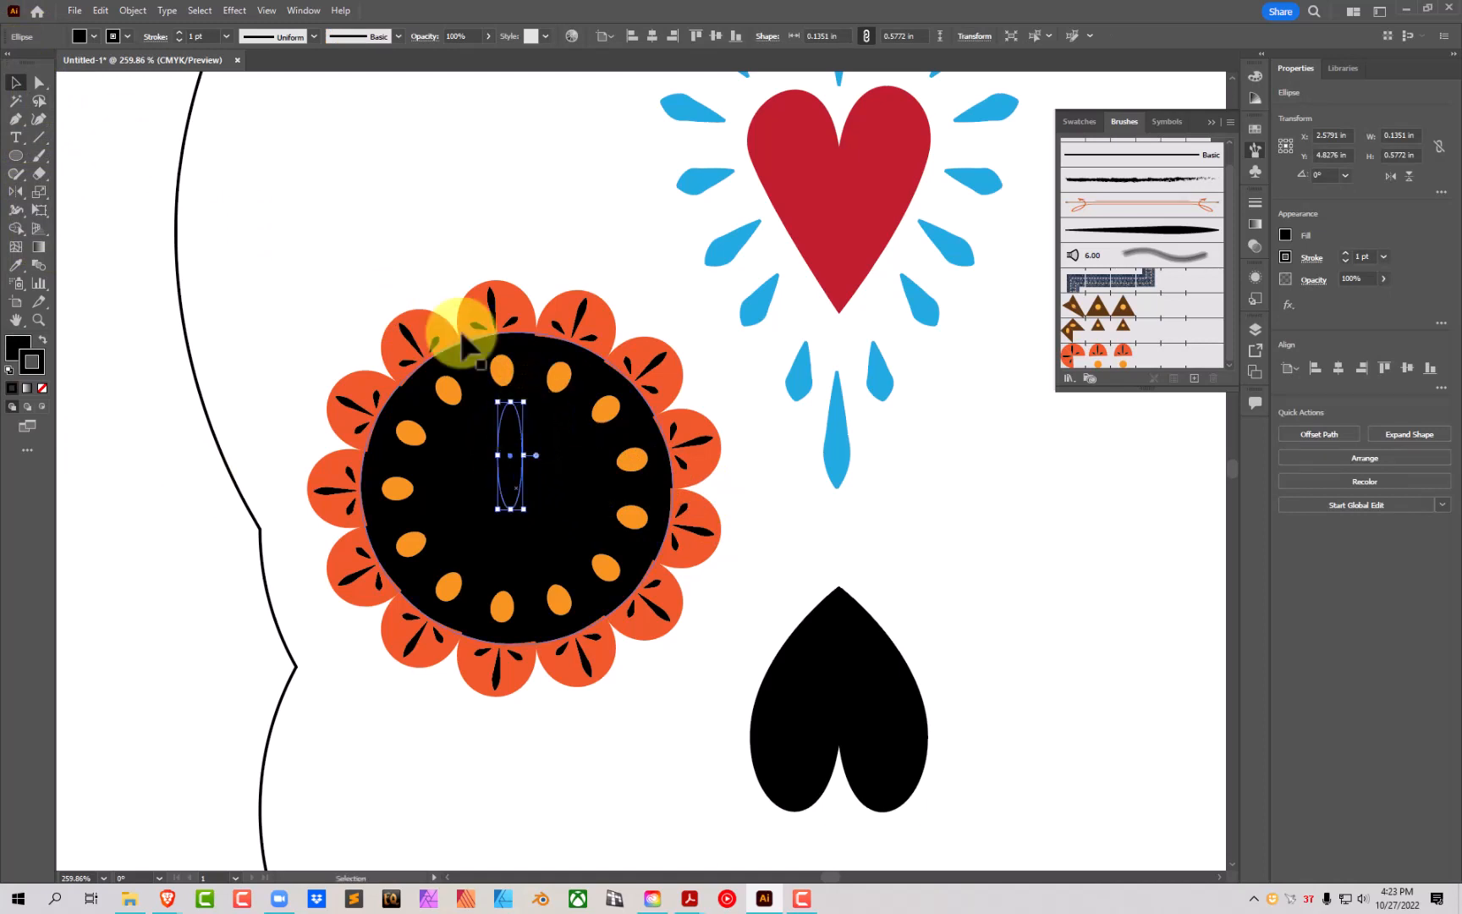
Step: Fill the narrow ellipse with magenta and no stroke, and shorten it to about 0.44 in on the eye circle's vertical centre line
{"action": "left_click", "coordinate": [93, 35]}
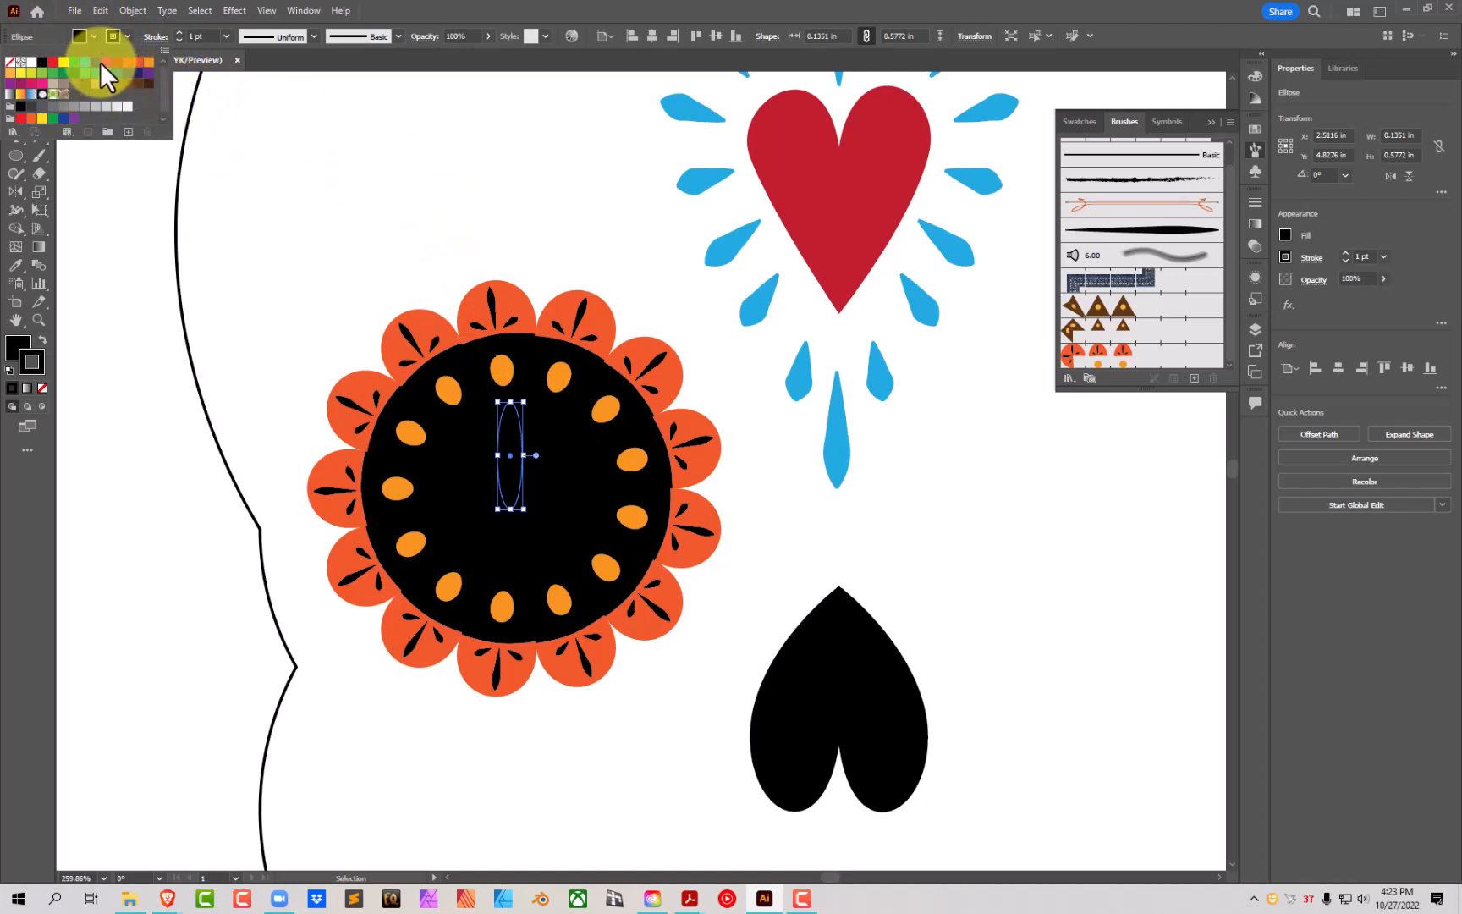
{"action": "left_click", "coordinate": [101, 62]}
{"action": "left_click", "coordinate": [128, 35]}
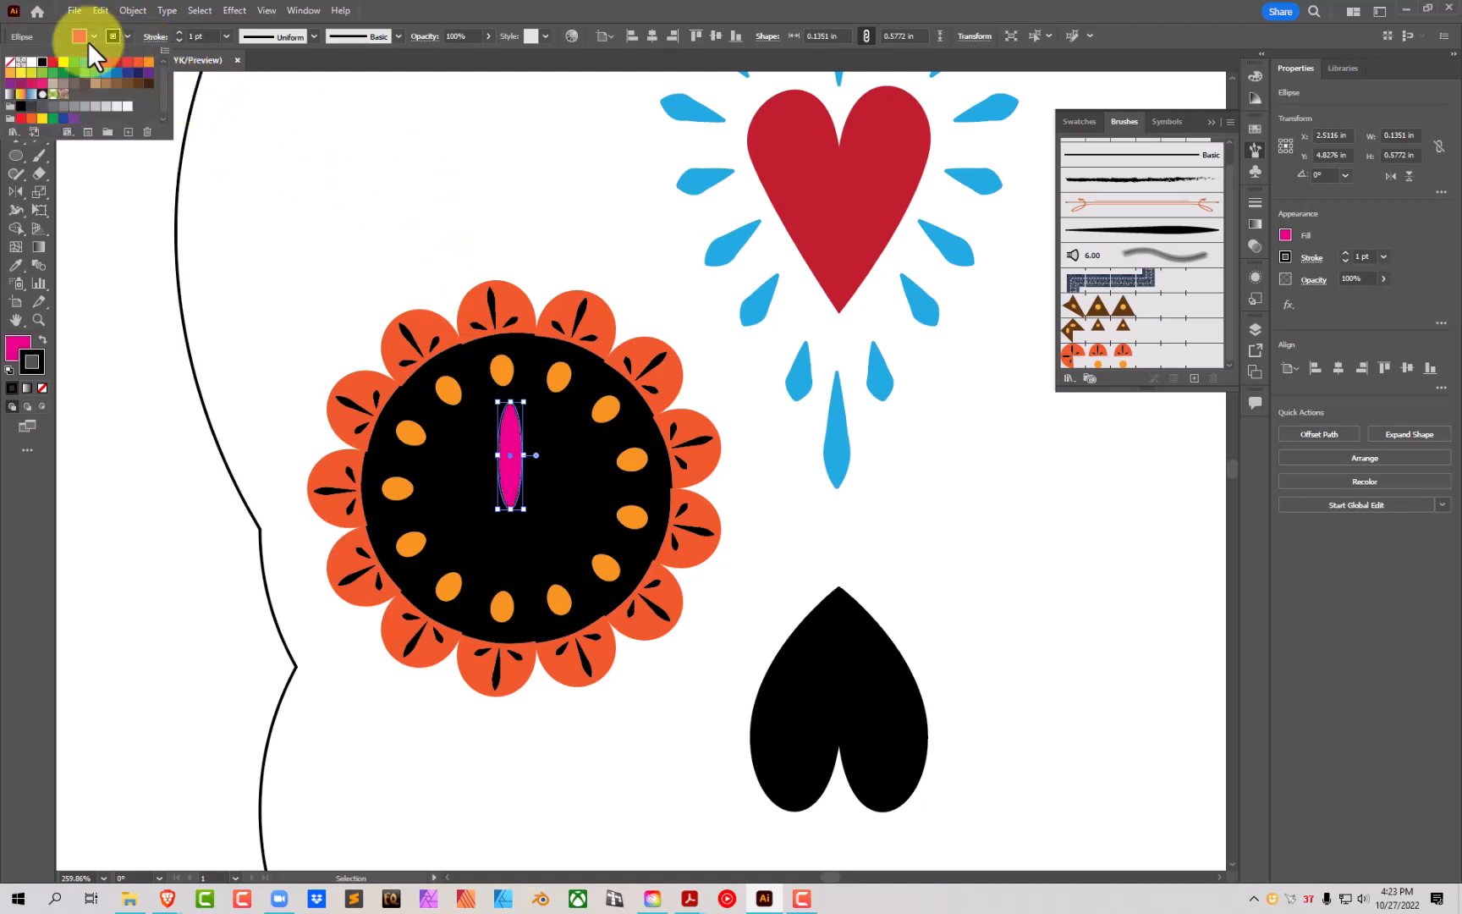
{"action": "left_click", "coordinate": [12, 51]}
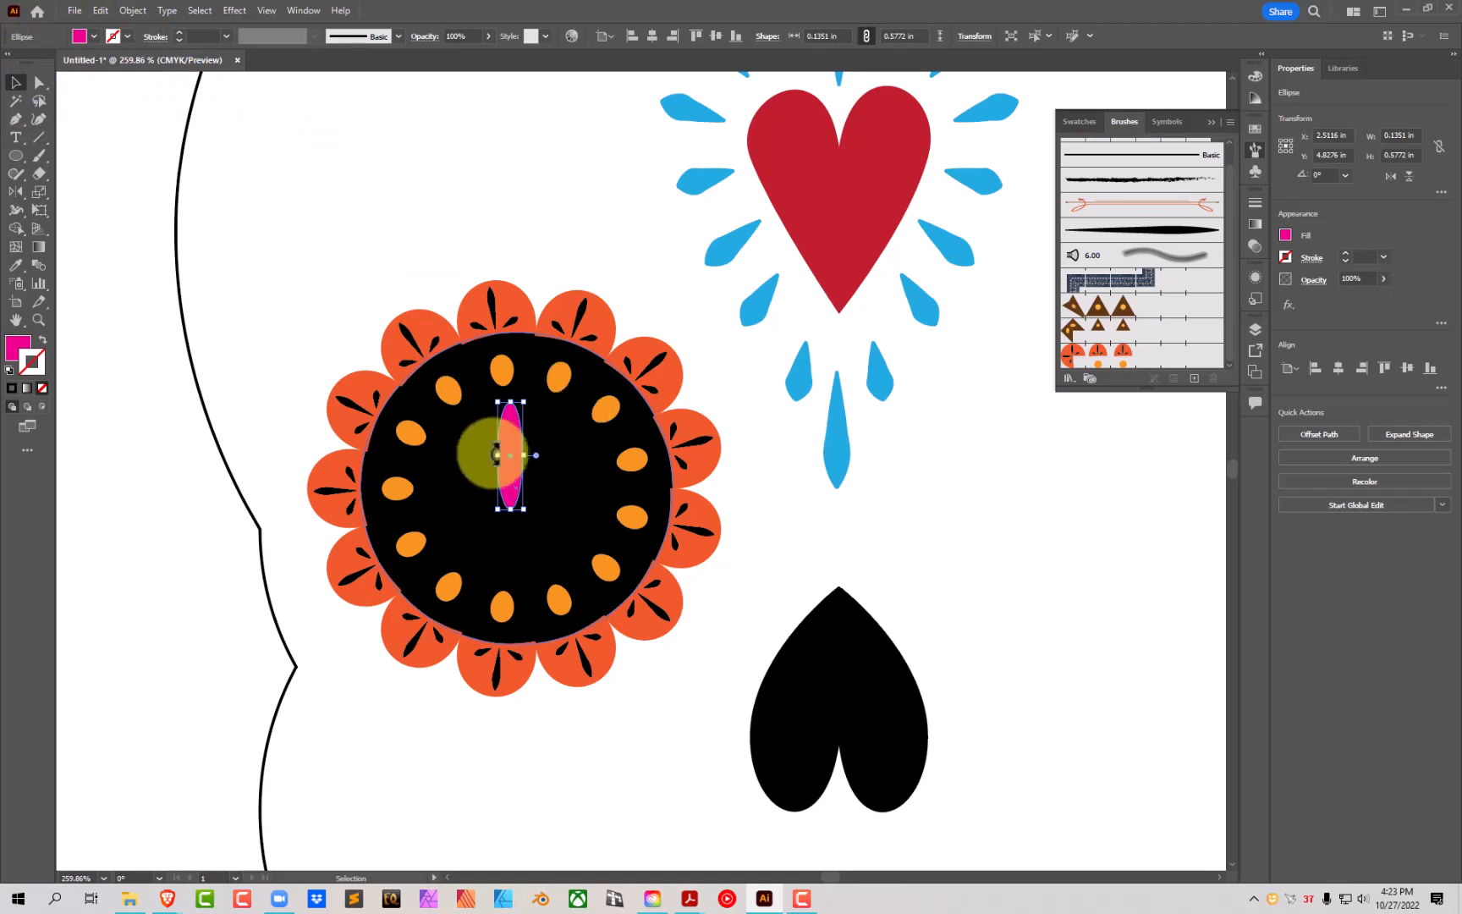
{"action": "left_click_drag", "start_coordinate": [512, 461], "coordinate": [525, 441]}
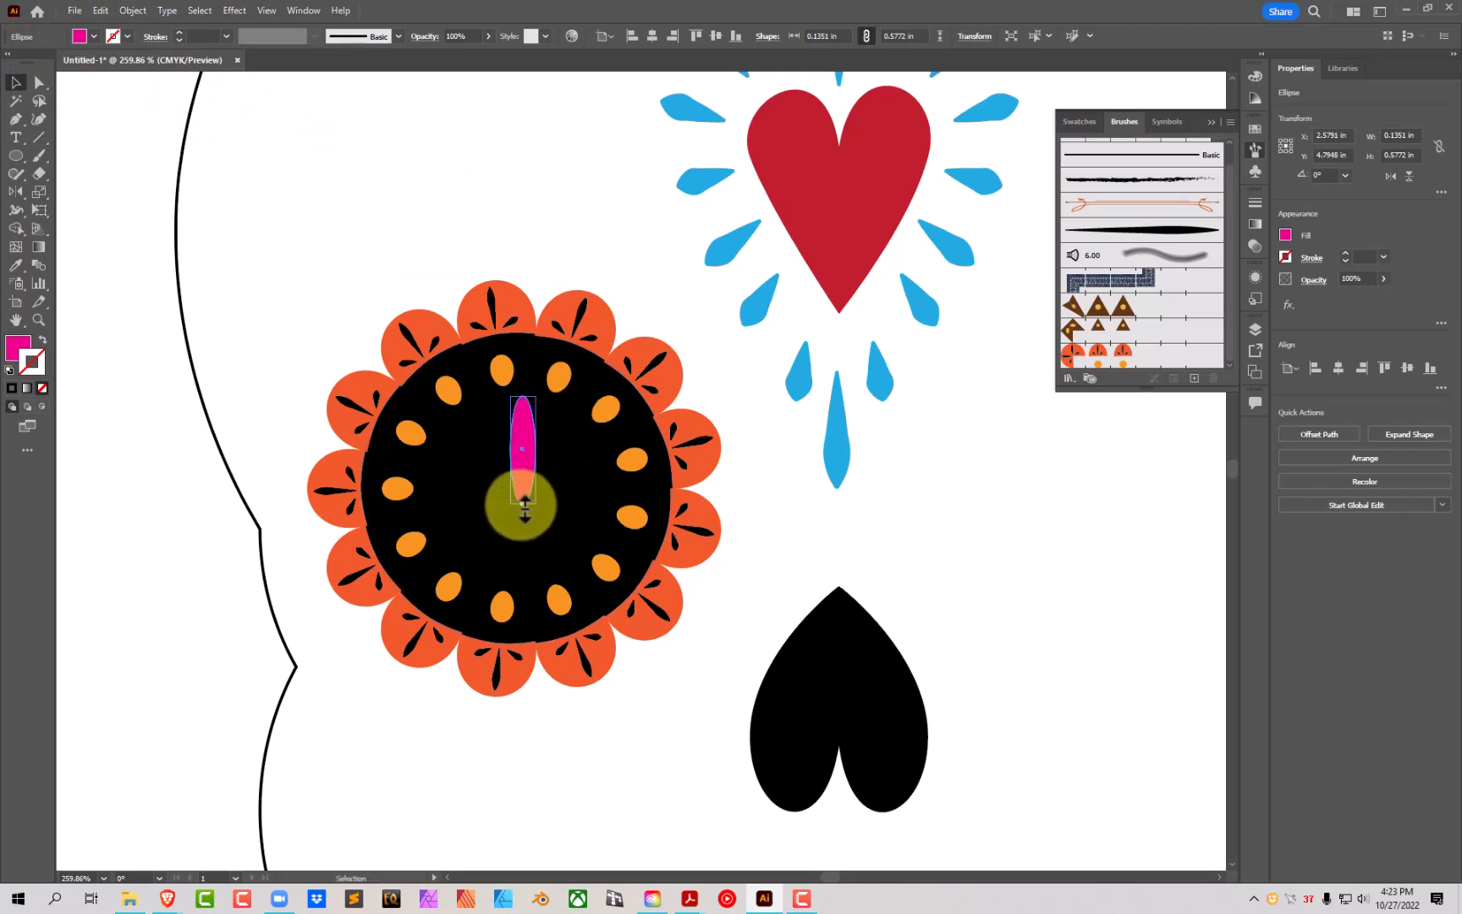
{"action": "left_click_drag", "start_coordinate": [525, 506], "coordinate": [519, 439]}
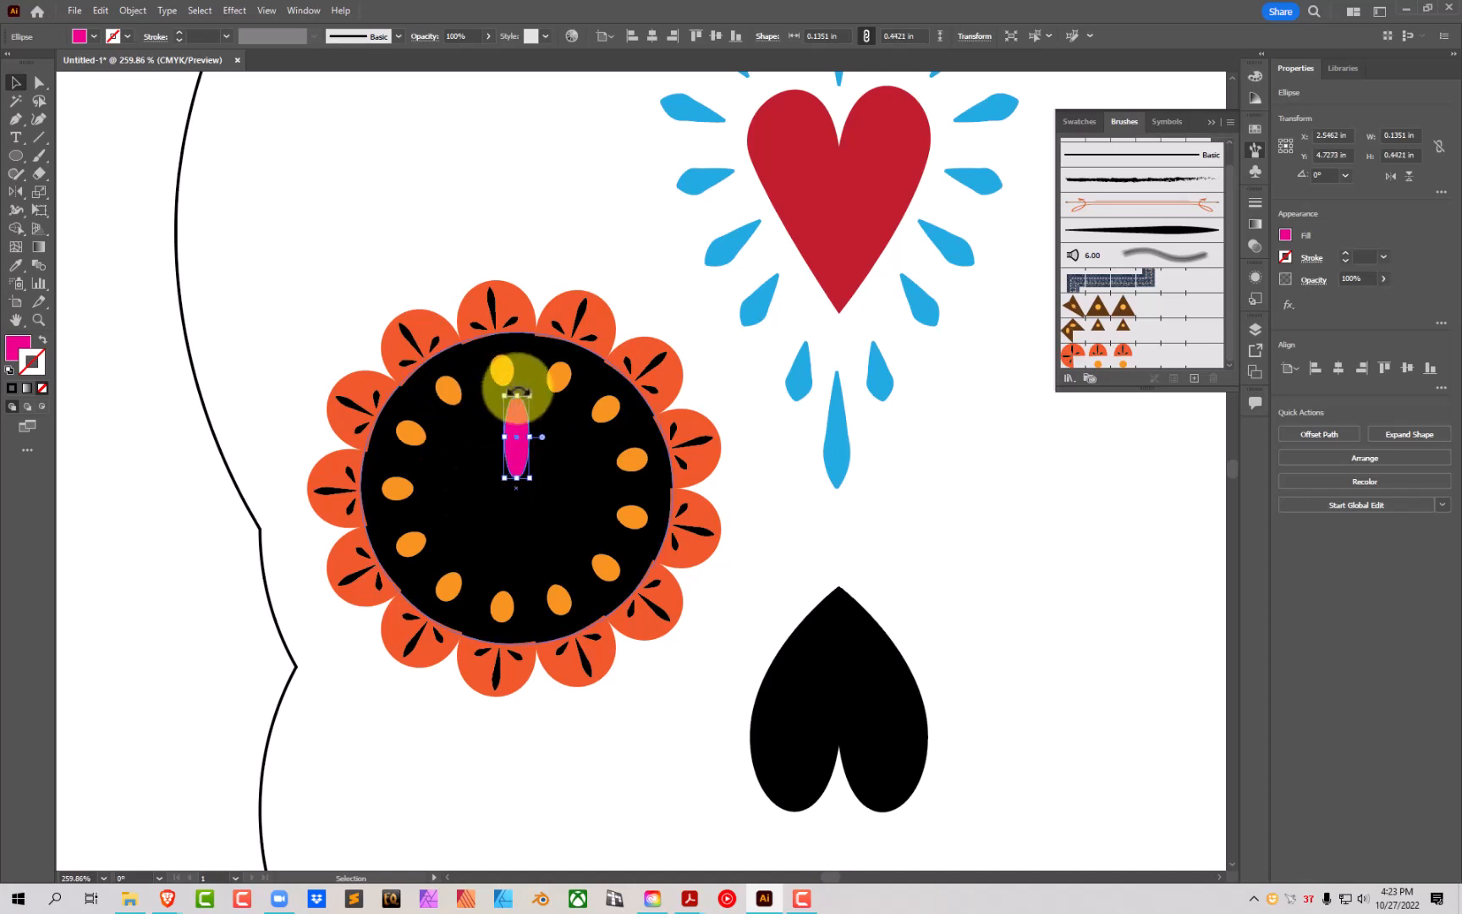
Step: Create a copy of the magenta ellipse rotated 36° around its bottom anchor point
{"action": "left_click", "coordinate": [16, 192]}
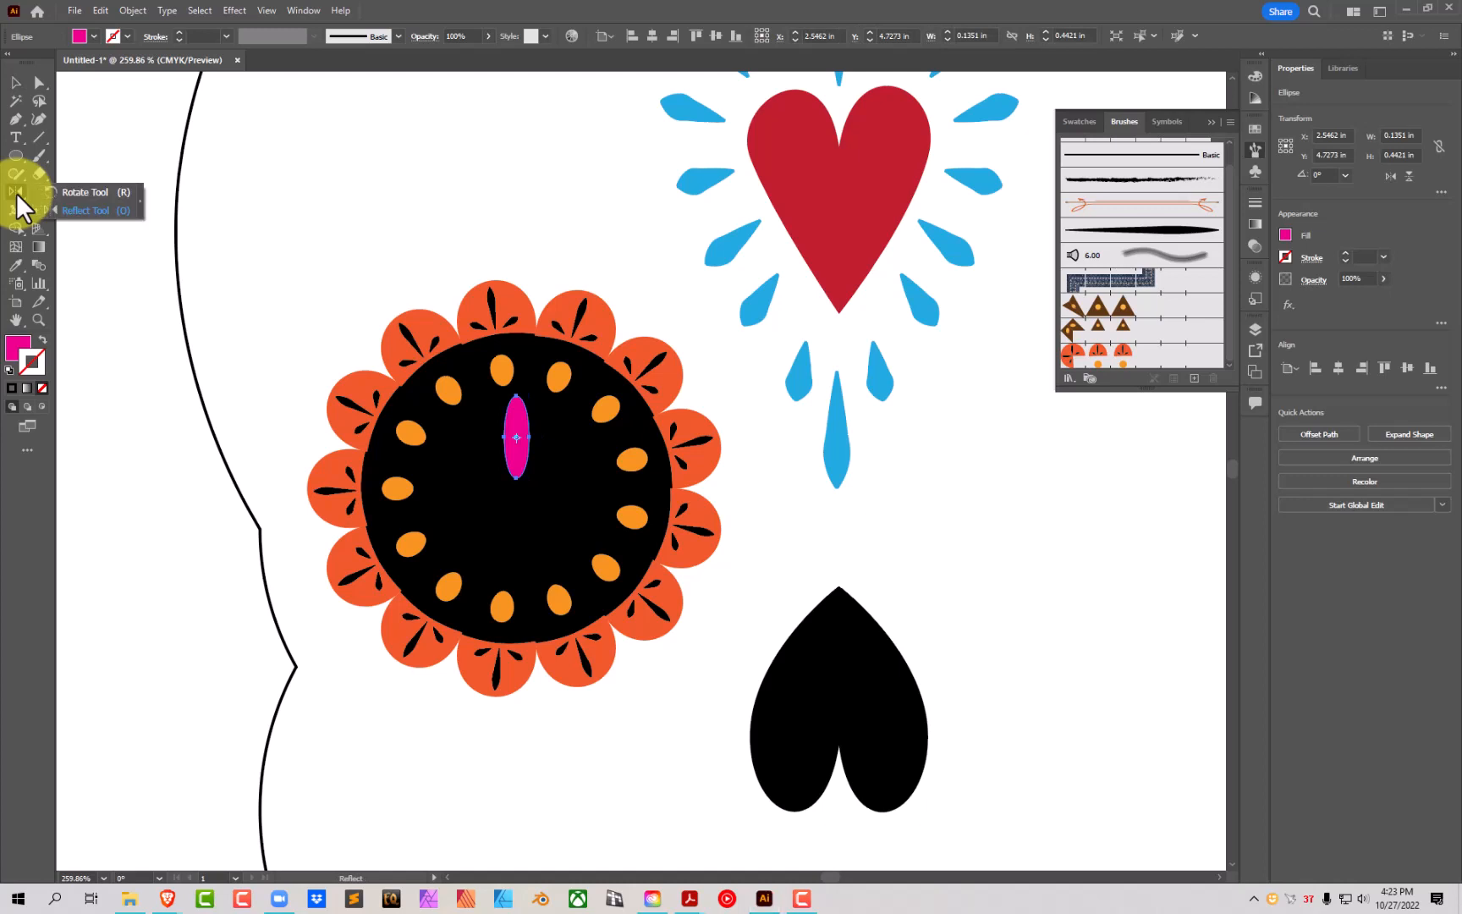
{"action": "left_click", "coordinate": [80, 192]}
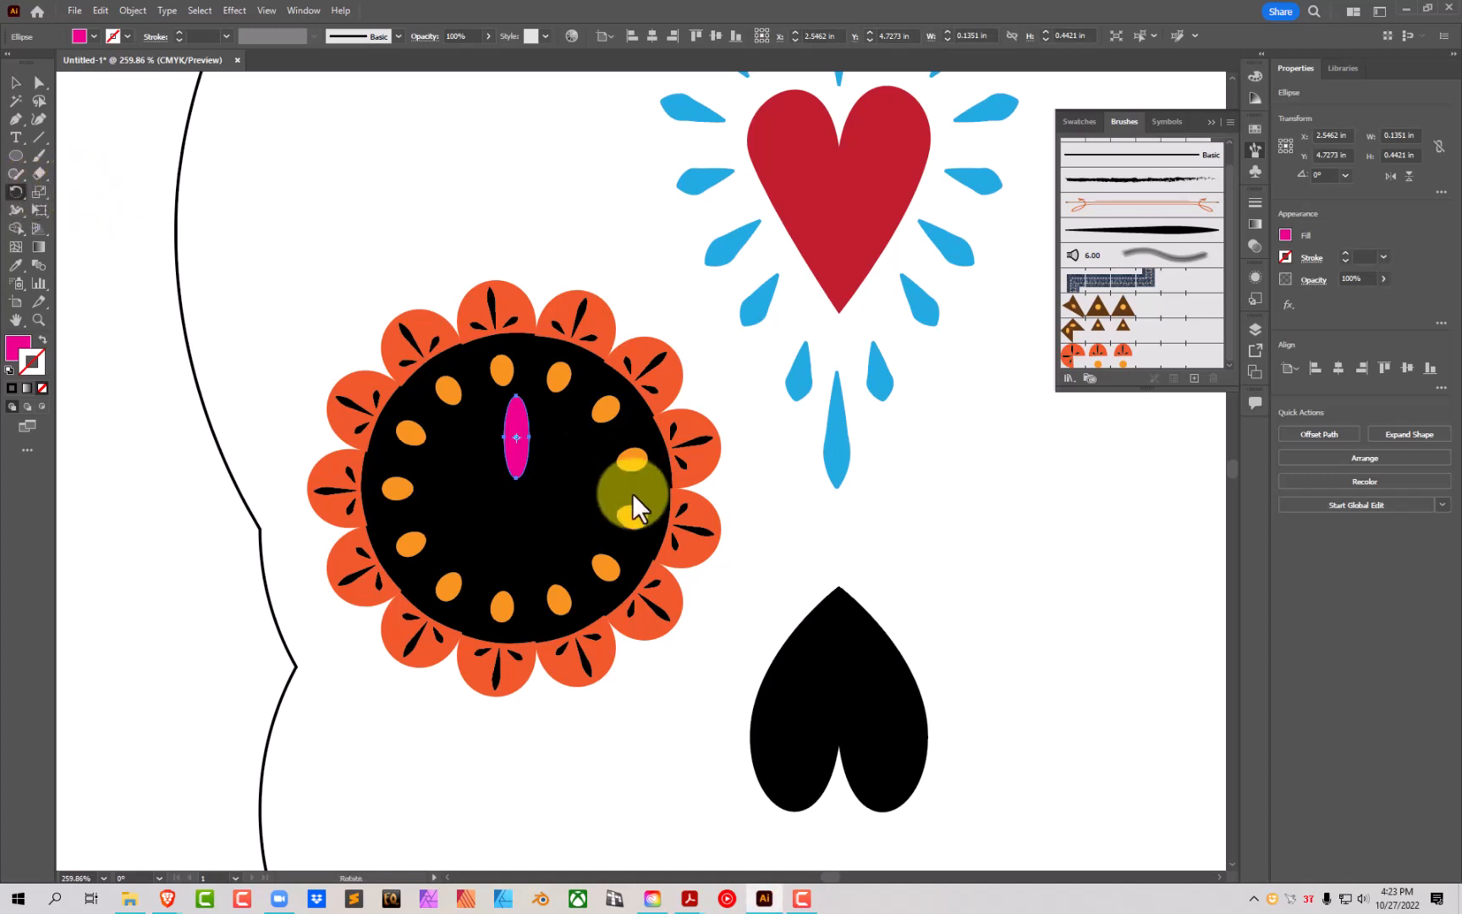
{"action": "left_click", "coordinate": [515, 477], "text": "alt"}
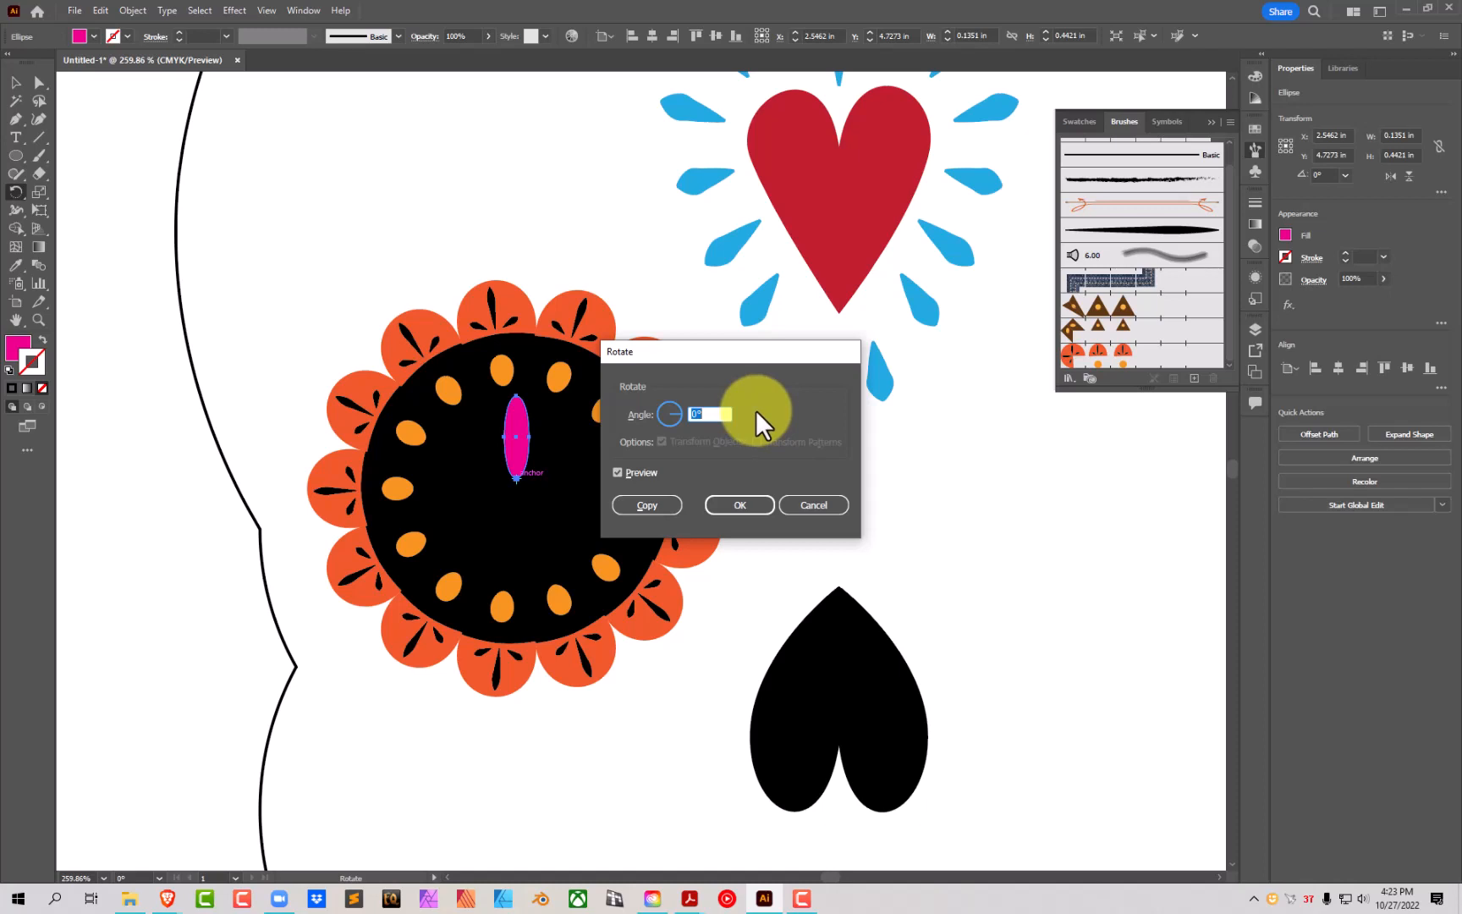
{"action": "type", "text": "36"}
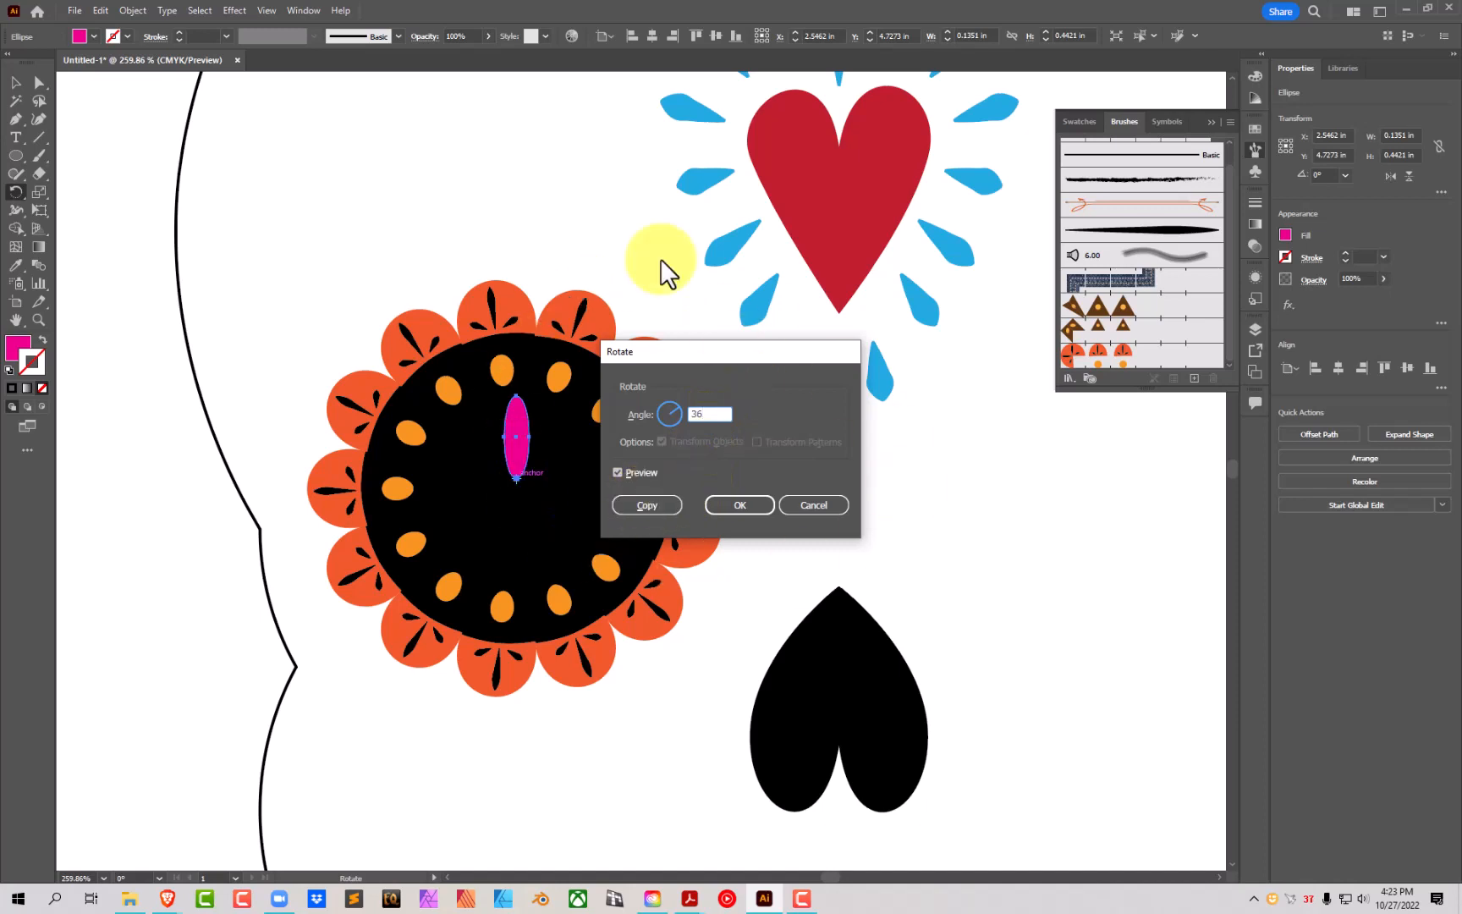
{"action": "left_click", "coordinate": [646, 505]}
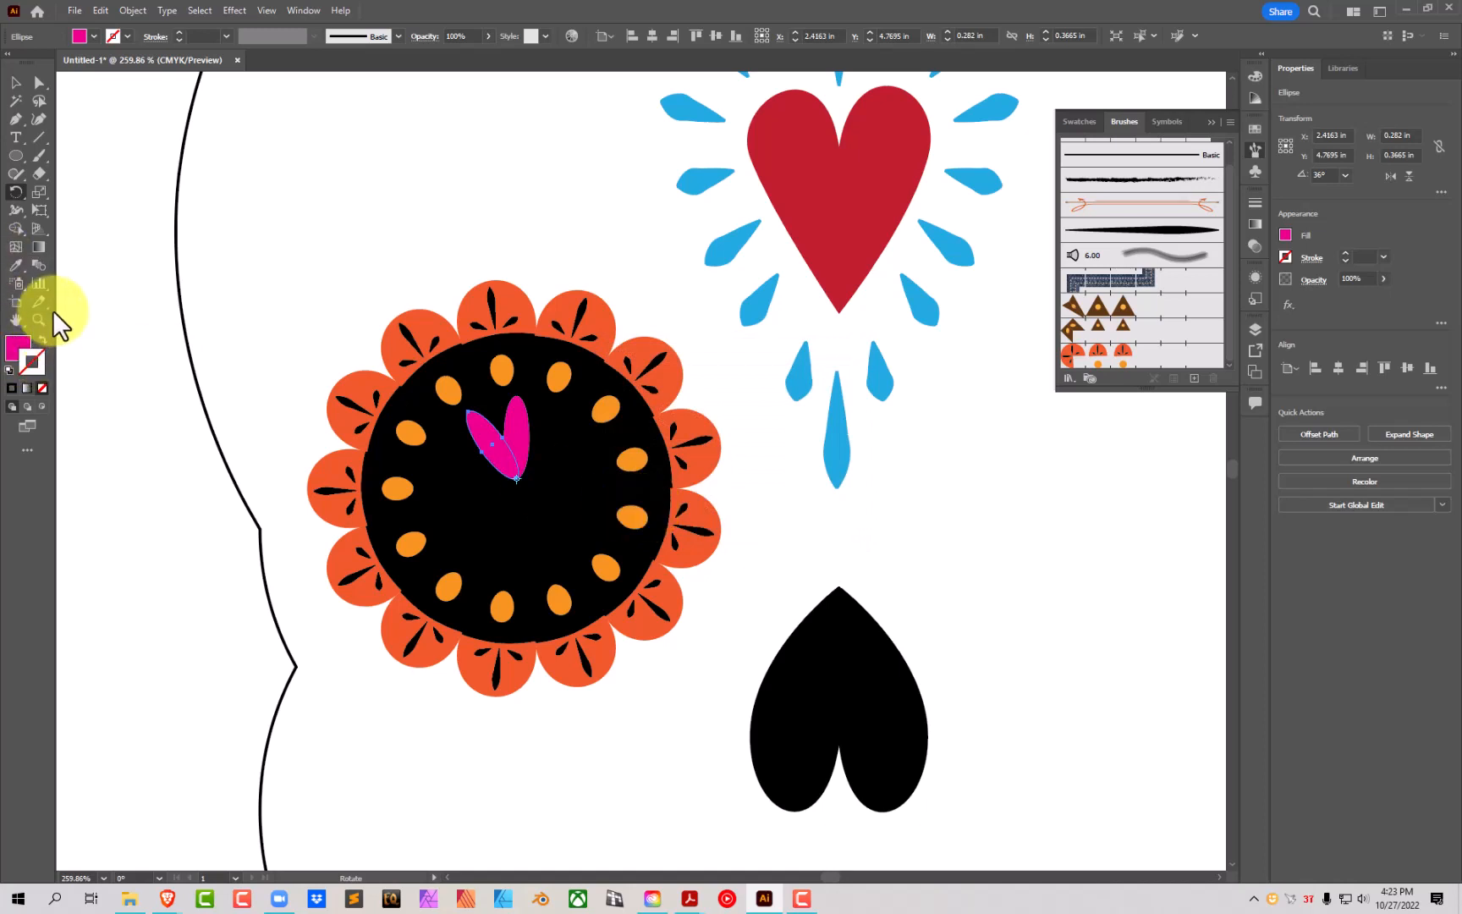
Step: Repeat the rotated copy eight more times to complete a ten-petal magenta flower, and deselect it
{"action": "key", "text": "v"}
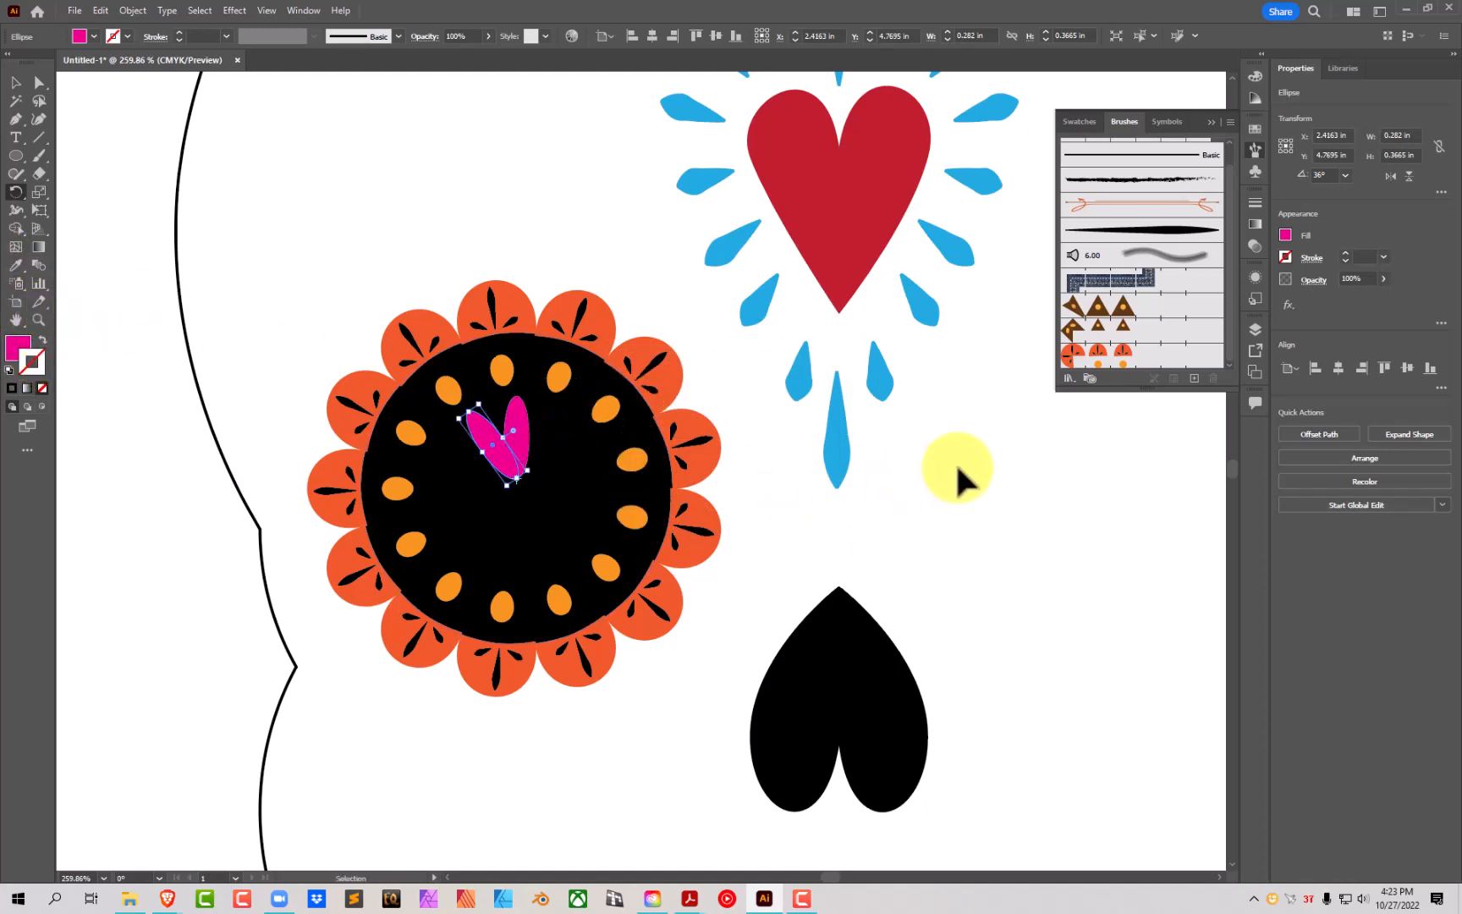
{"action": "key", "text": "ctrl+d"}
{"action": "key", "text": "ctrl+d"}
{"action": "key", "text": "ctrl+d"}
{"action": "key", "text": "ctrl+d"}
{"action": "key", "text": "ctrl+d"}
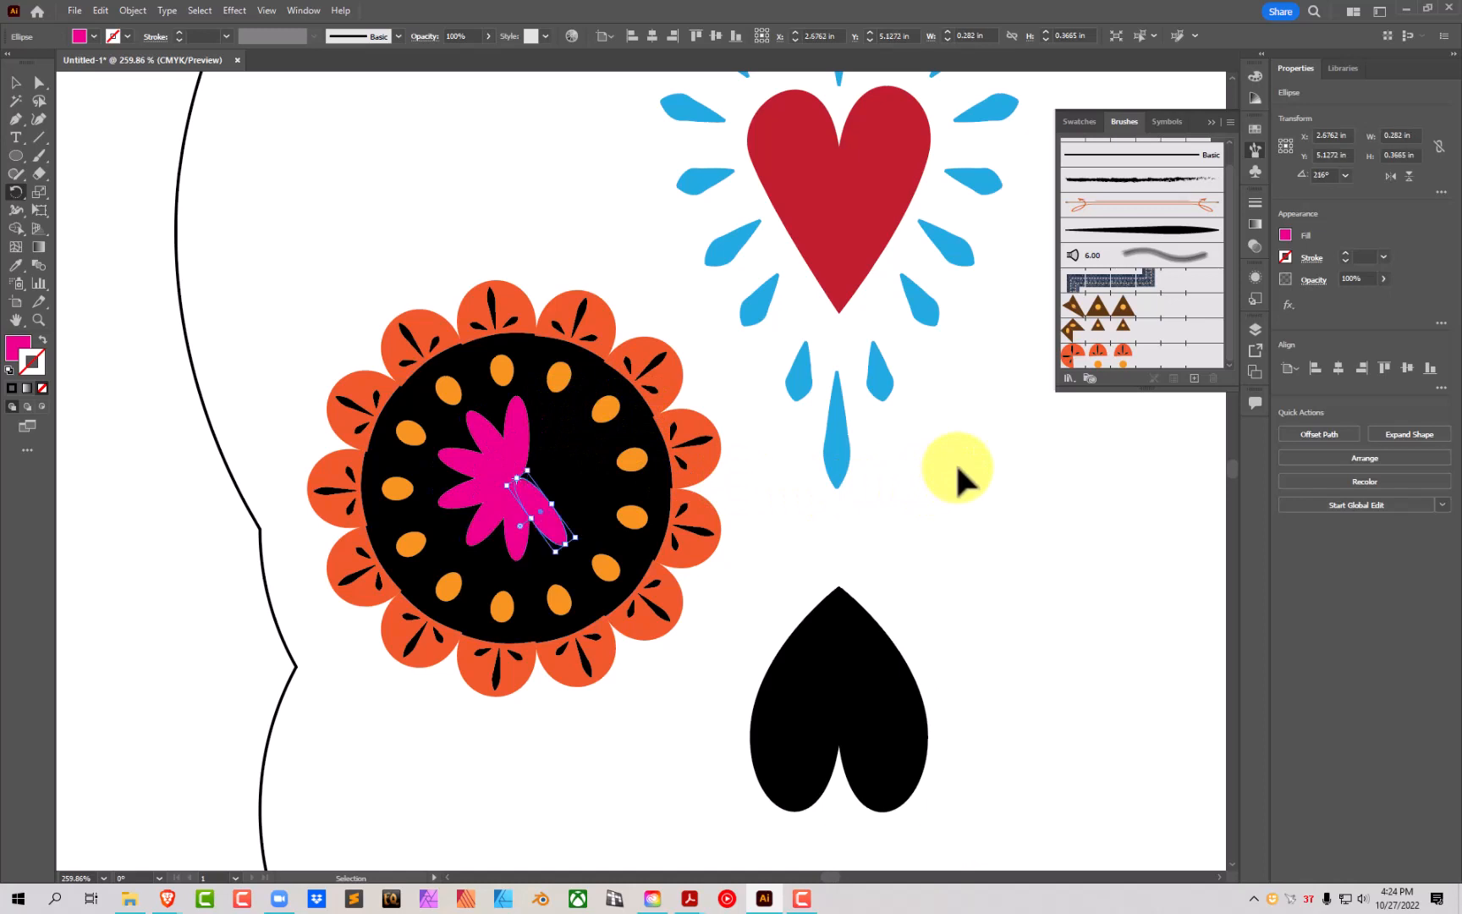
{"action": "key", "text": "ctrl+d"}
{"action": "key", "text": "ctrl+d"}
{"action": "key", "text": "ctrl+d"}
{"action": "key", "text": "r"}
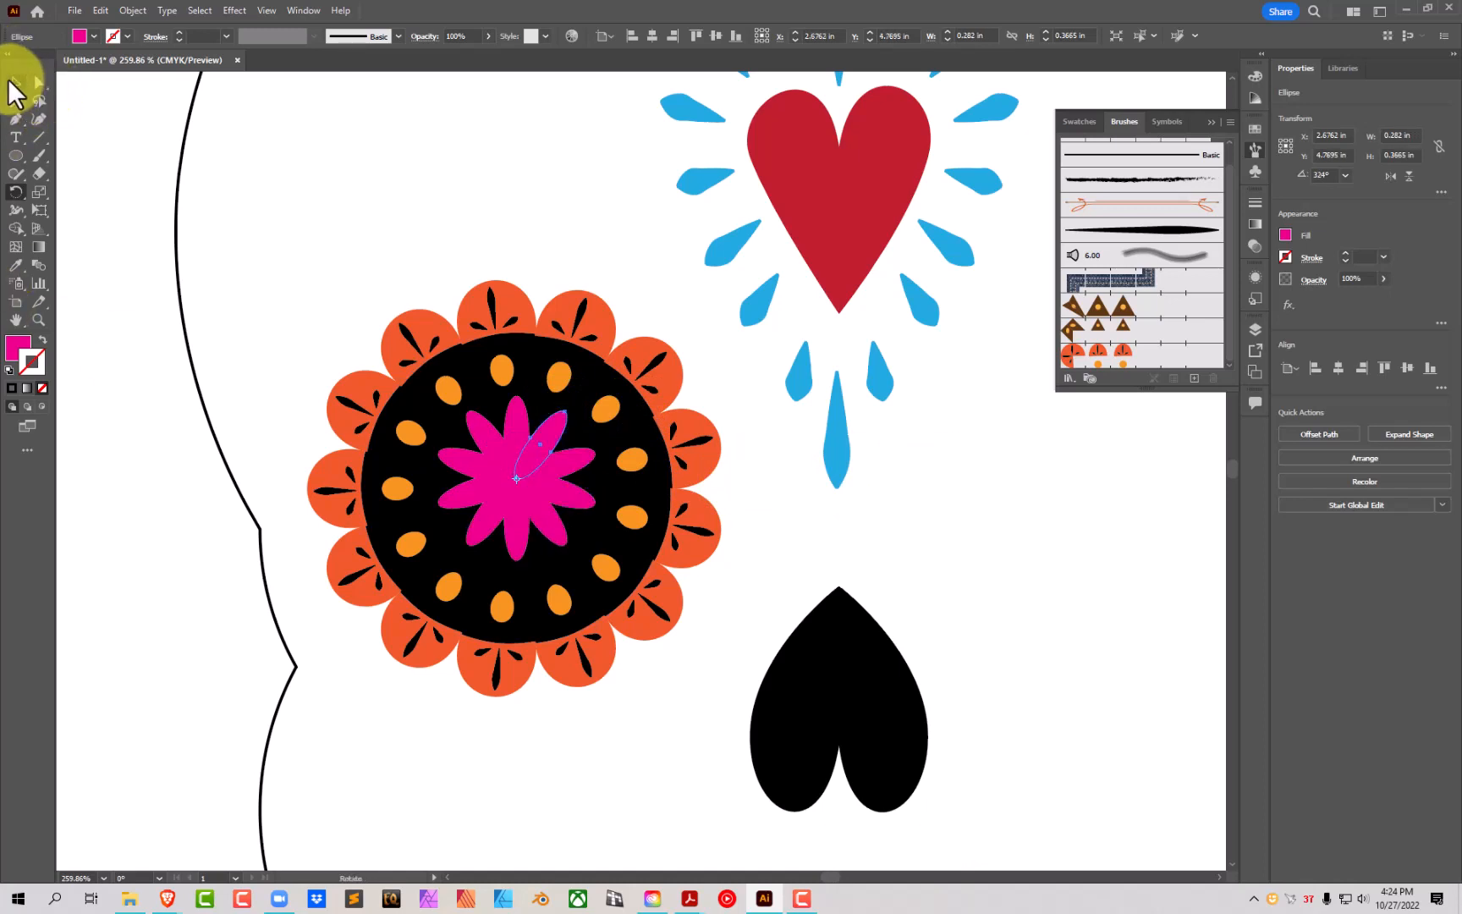
{"action": "left_click", "coordinate": [13, 82]}
{"action": "left_click", "coordinate": [294, 169]}
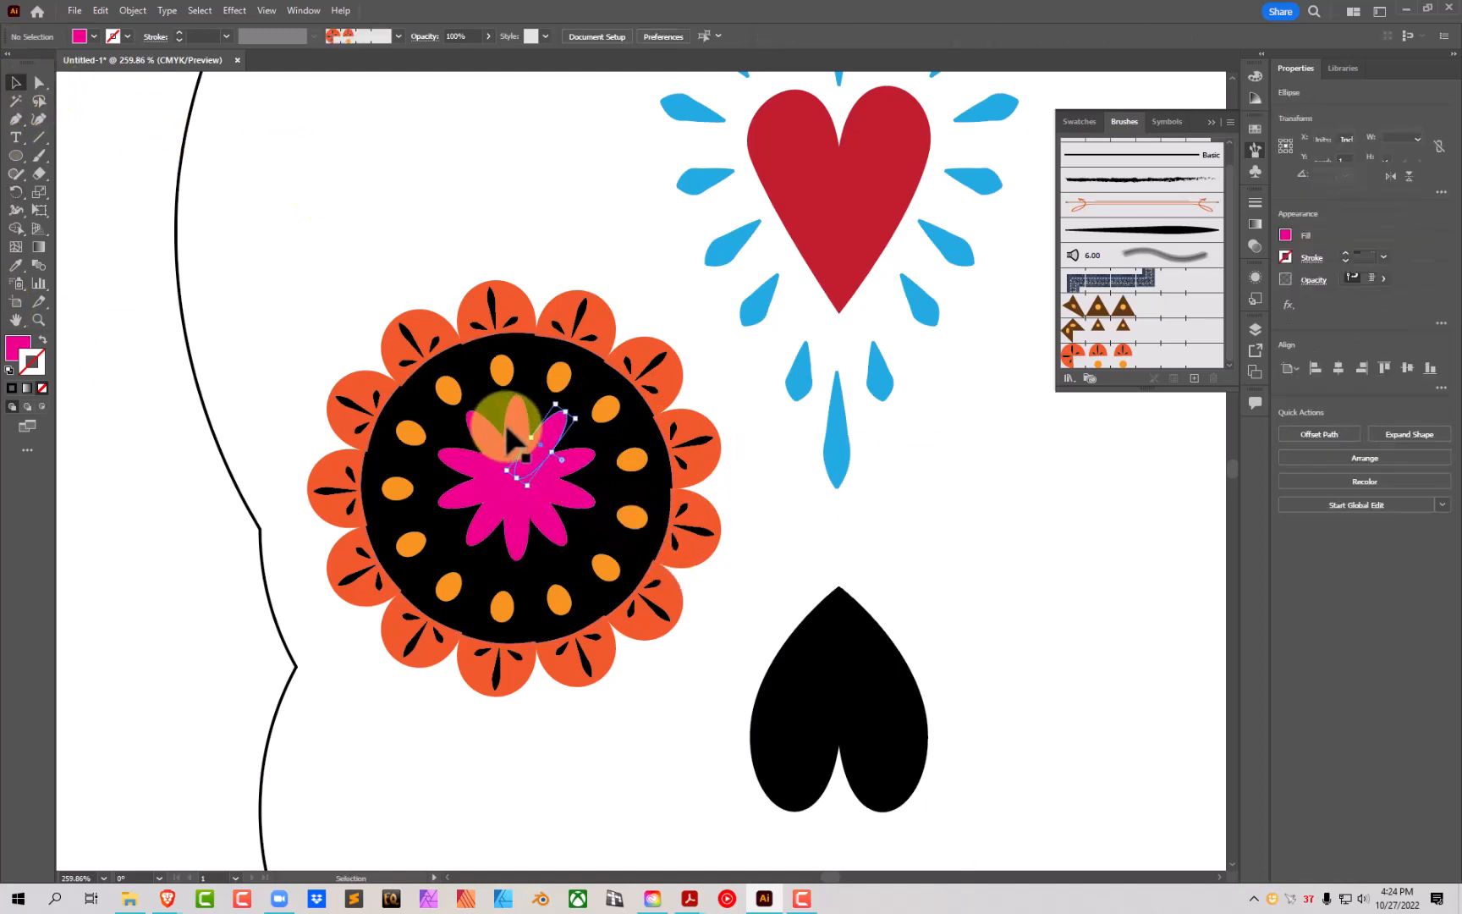
{"action": "left_click", "coordinate": [508, 436]}
{"action": "left_click", "coordinate": [491, 441], "text": "shift"}
{"action": "left_click", "coordinate": [475, 457], "text": "shift"}
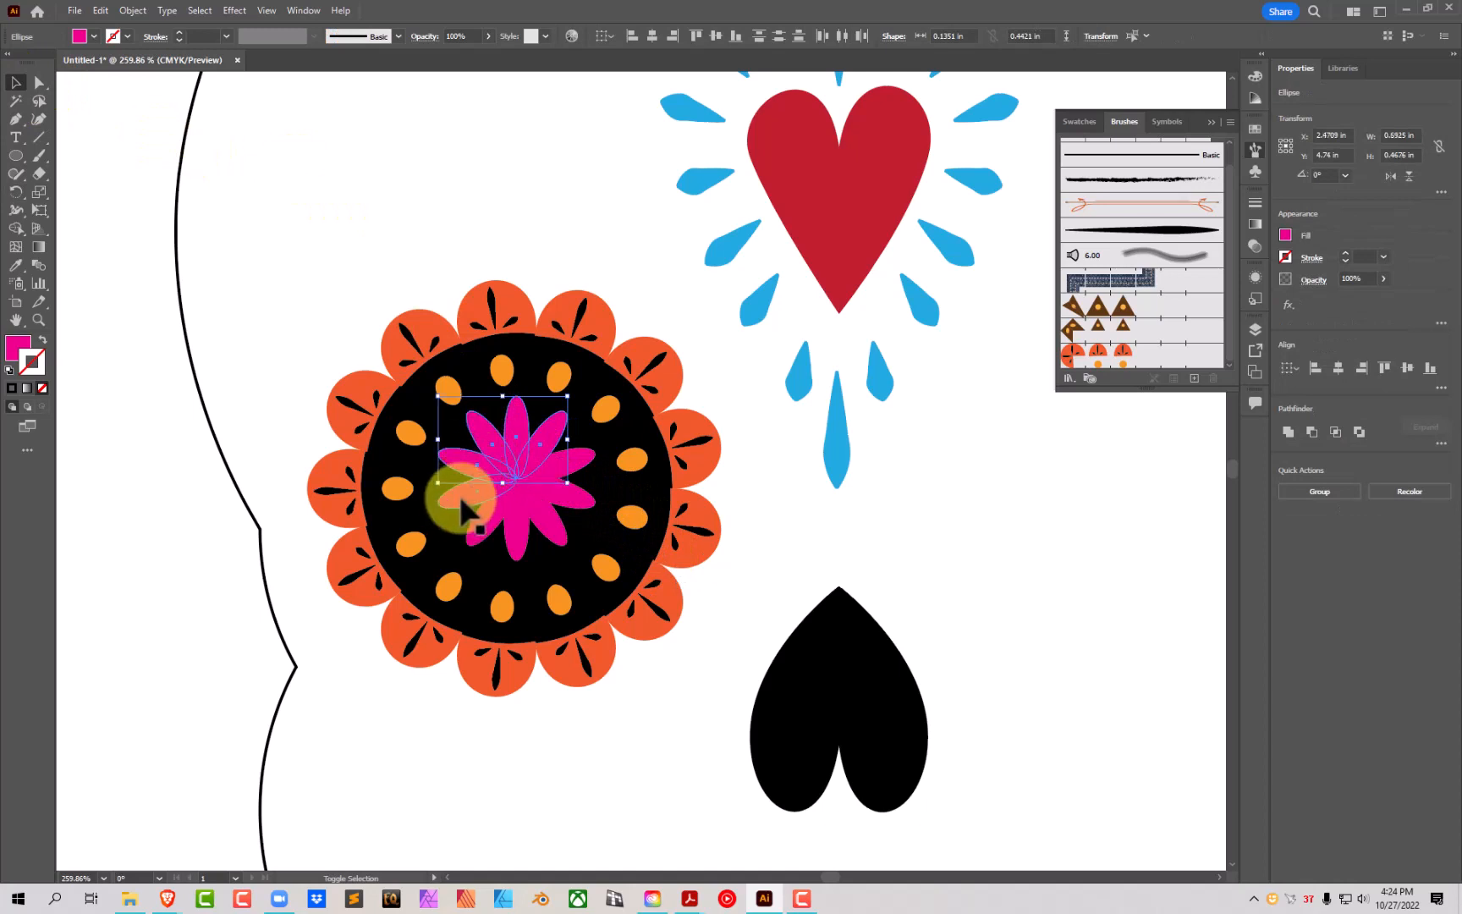
{"action": "left_click", "coordinate": [468, 506], "text": "shift"}
{"action": "left_click", "coordinate": [483, 522], "text": "shift"}
{"action": "left_click", "coordinate": [512, 522], "text": "shift"}
{"action": "left_click", "coordinate": [542, 542], "text": "shift"}
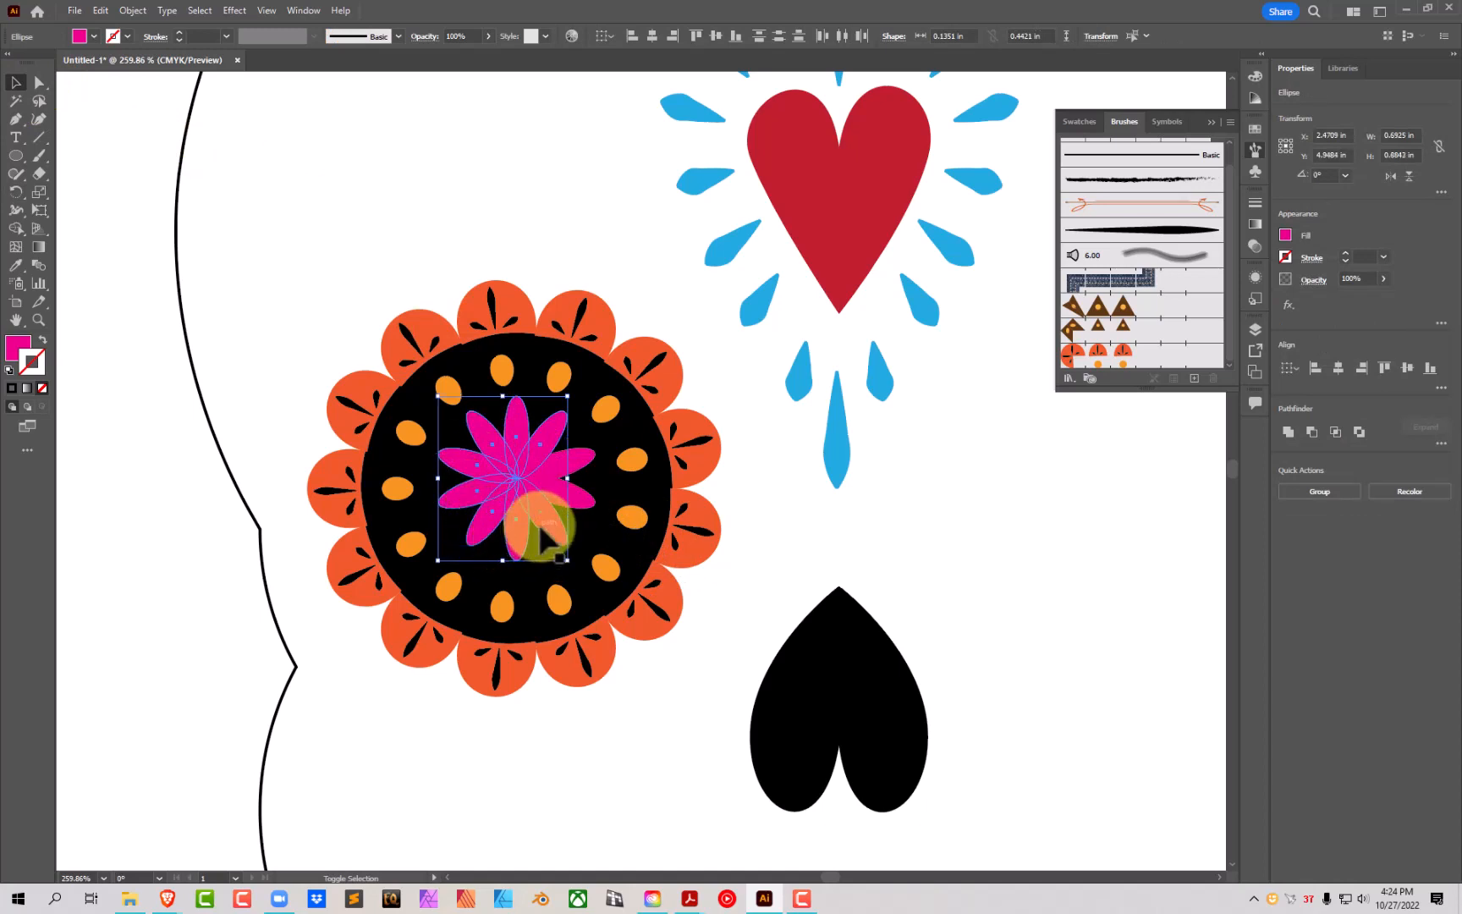
{"action": "left_click", "coordinate": [561, 496], "text": "shift"}
{"action": "left_click", "coordinate": [571, 479], "text": "shift"}
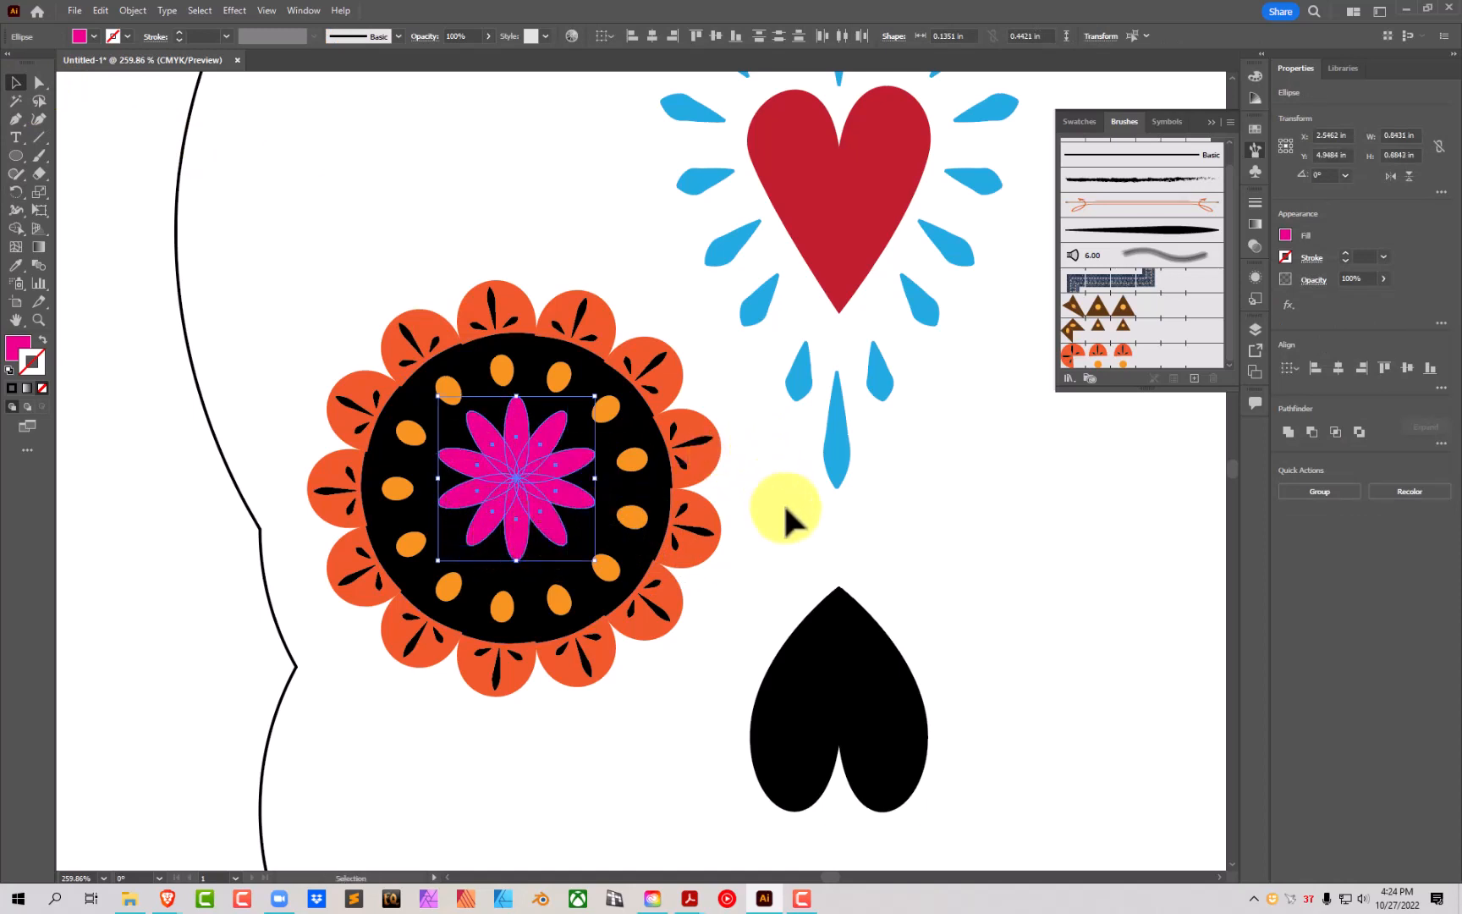
{"action": "left_click", "coordinate": [559, 487]}
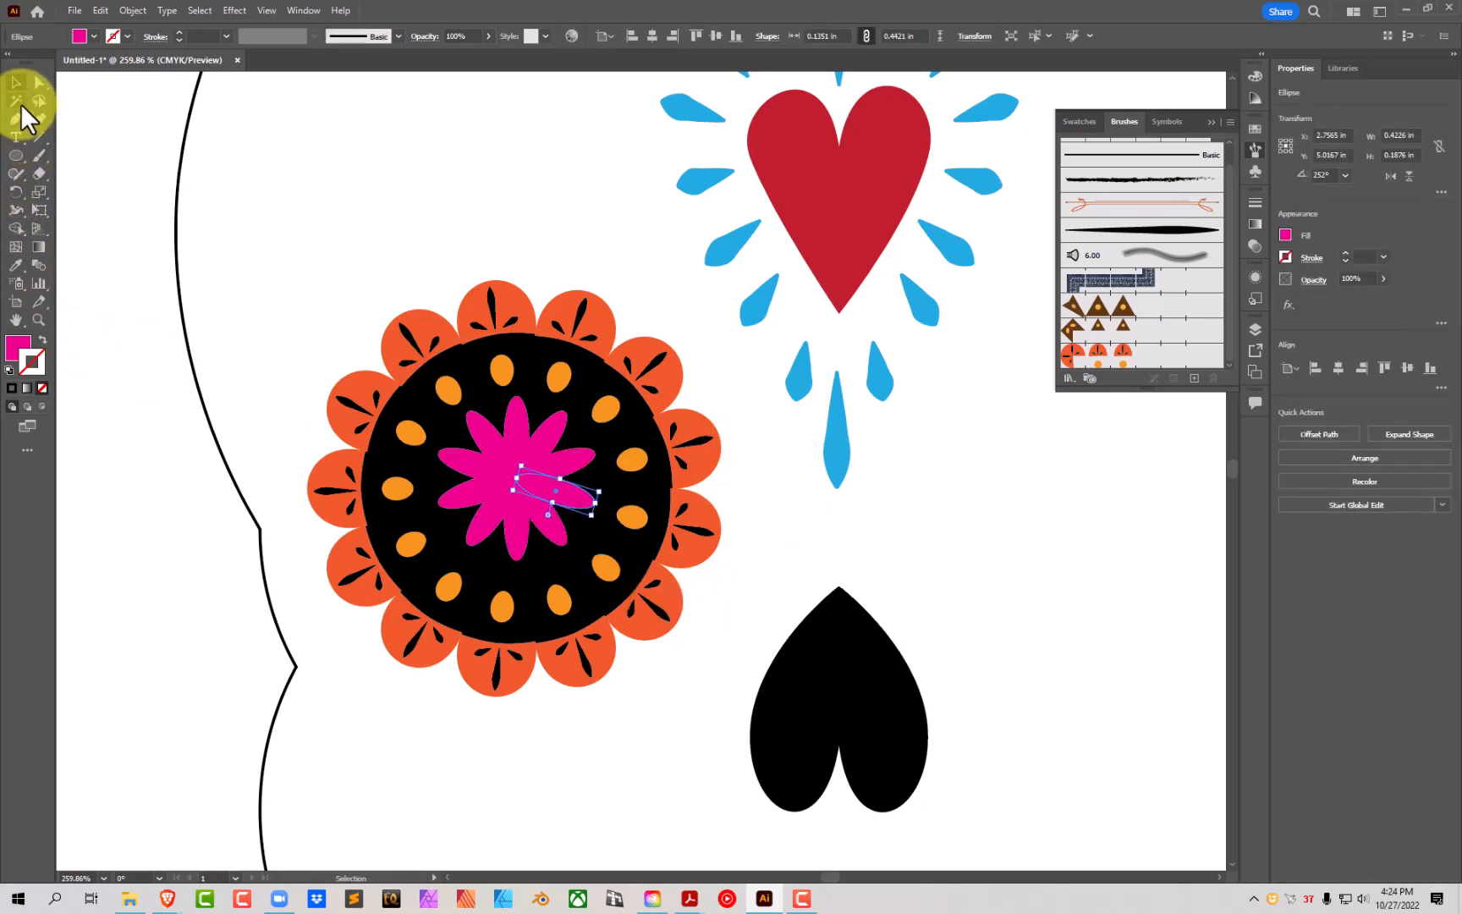
Step: Group all the magenta petals using a Magic Wand selection and centre the flower in the black eye circle
{"action": "left_click", "coordinate": [15, 100]}
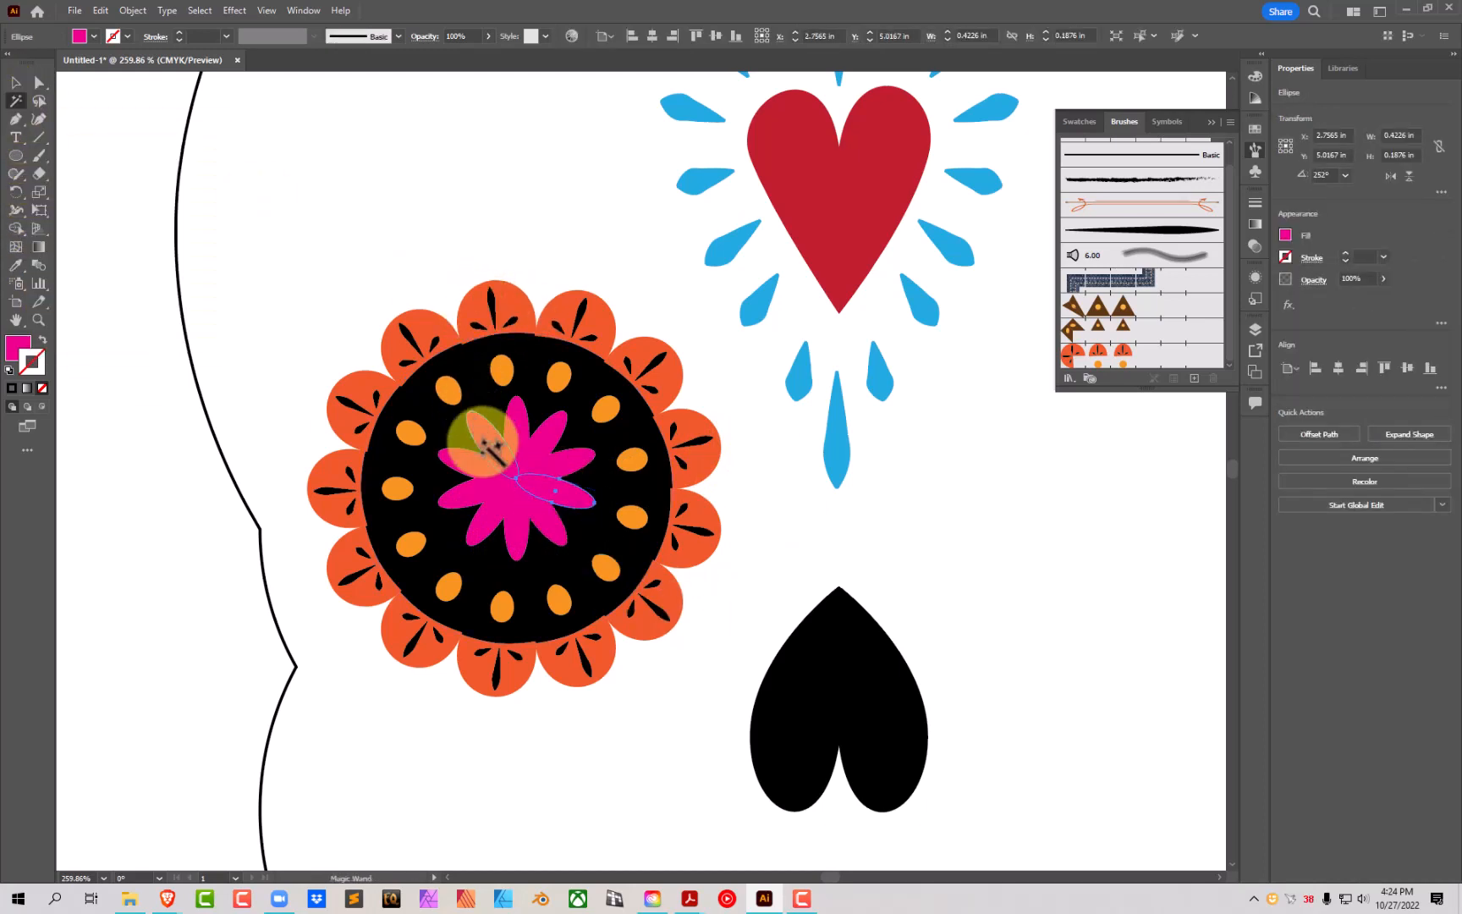
{"action": "left_click", "coordinate": [552, 492]}
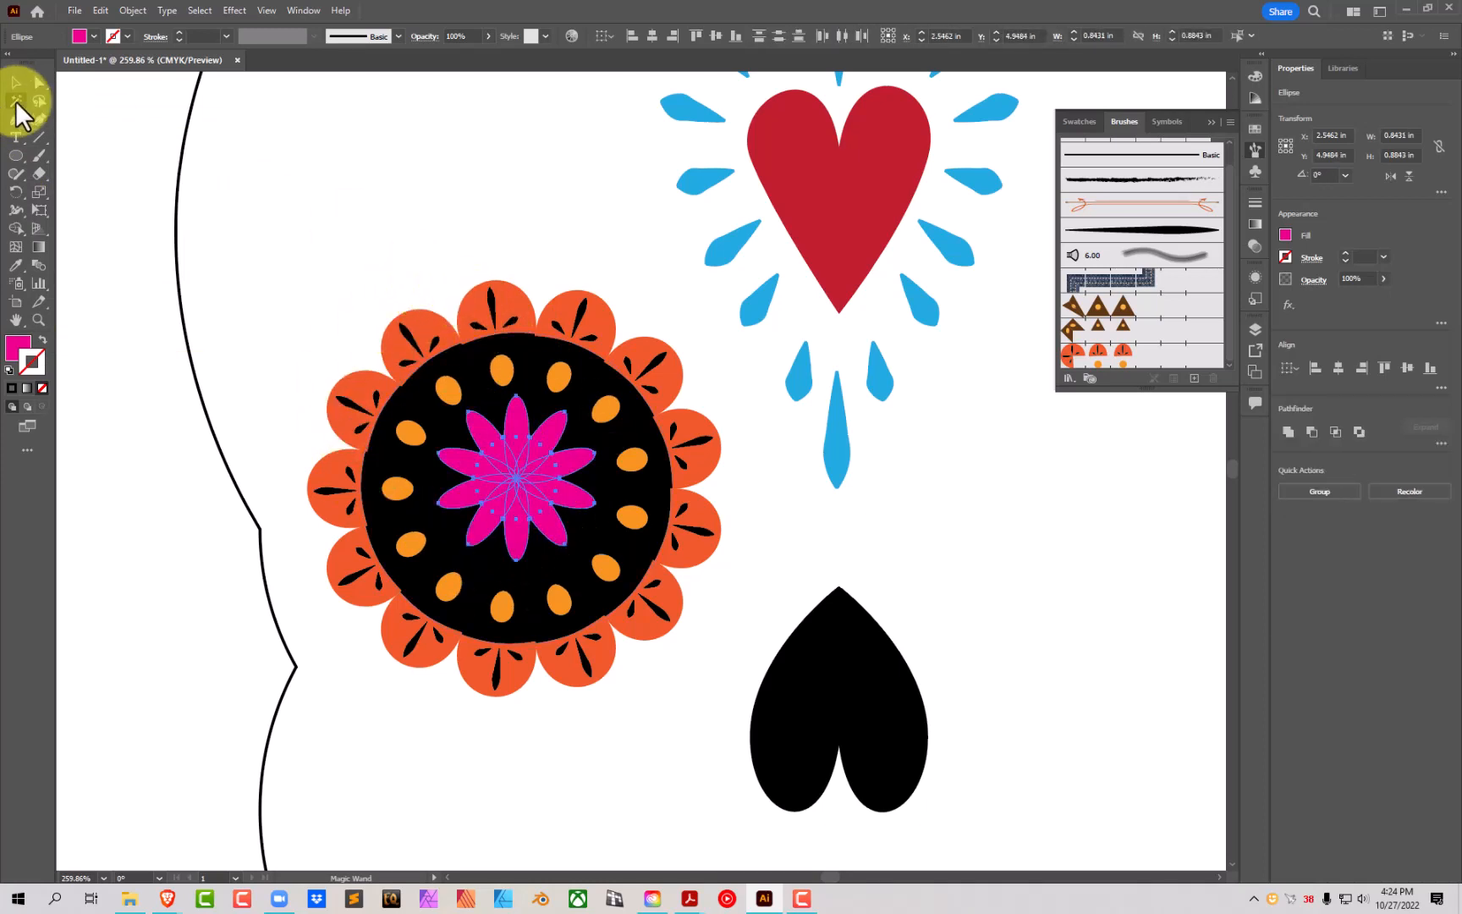
{"action": "left_click", "coordinate": [15, 82]}
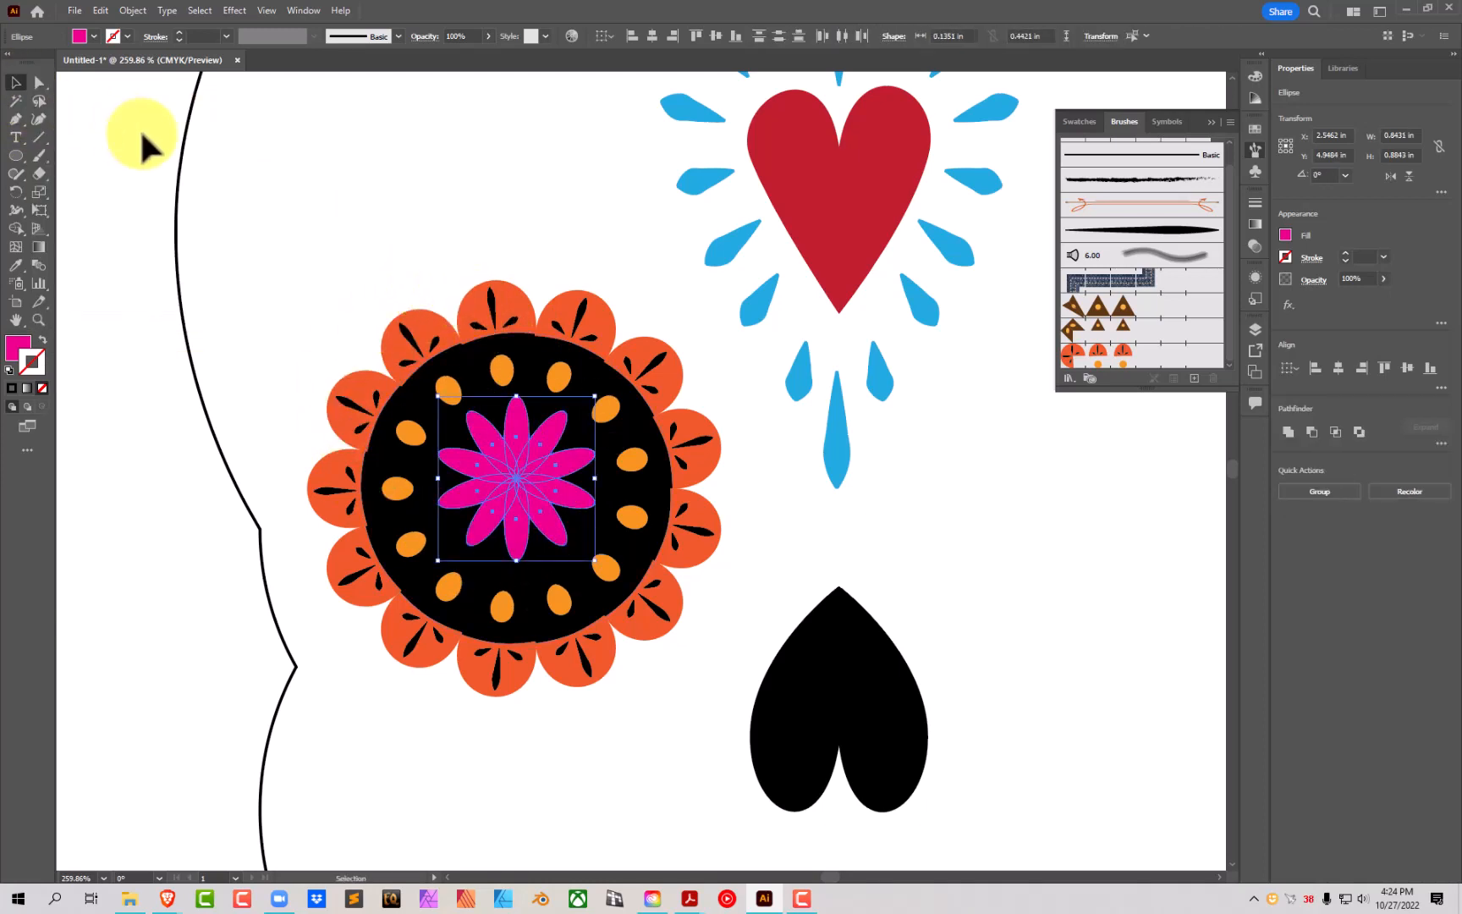
{"action": "left_click", "coordinate": [133, 11]}
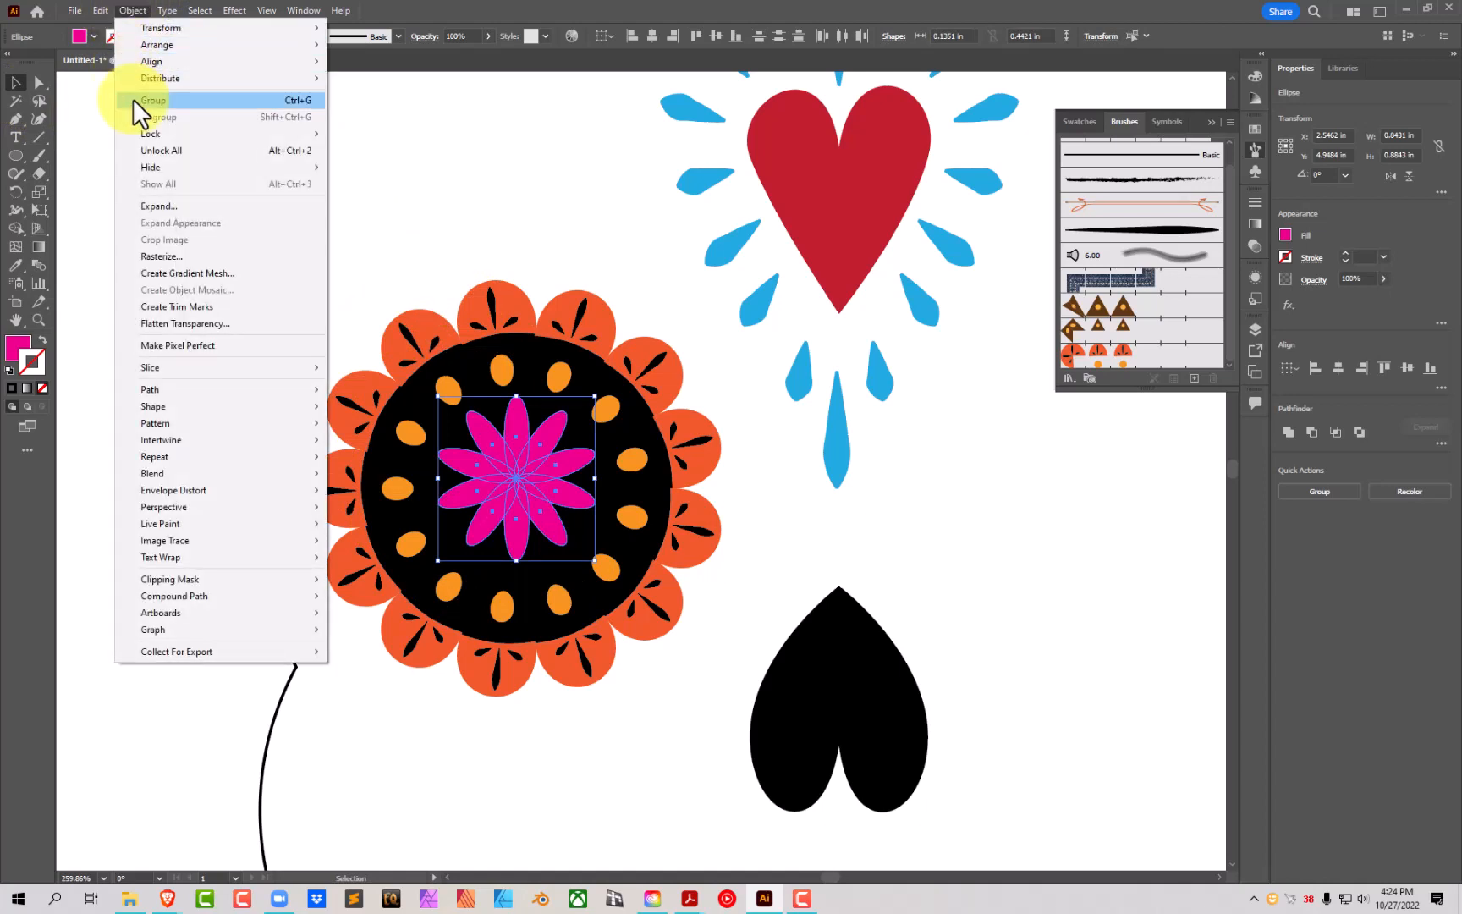
{"action": "left_click", "coordinate": [133, 98]}
{"action": "mouse_move", "coordinate": [547, 465]}
{"action": "left_mouse_down"}
{"action": "mouse_move", "coordinate": [539, 486]}
{"action": "mouse_move", "coordinate": [547, 476]}
{"action": "left_mouse_up"}
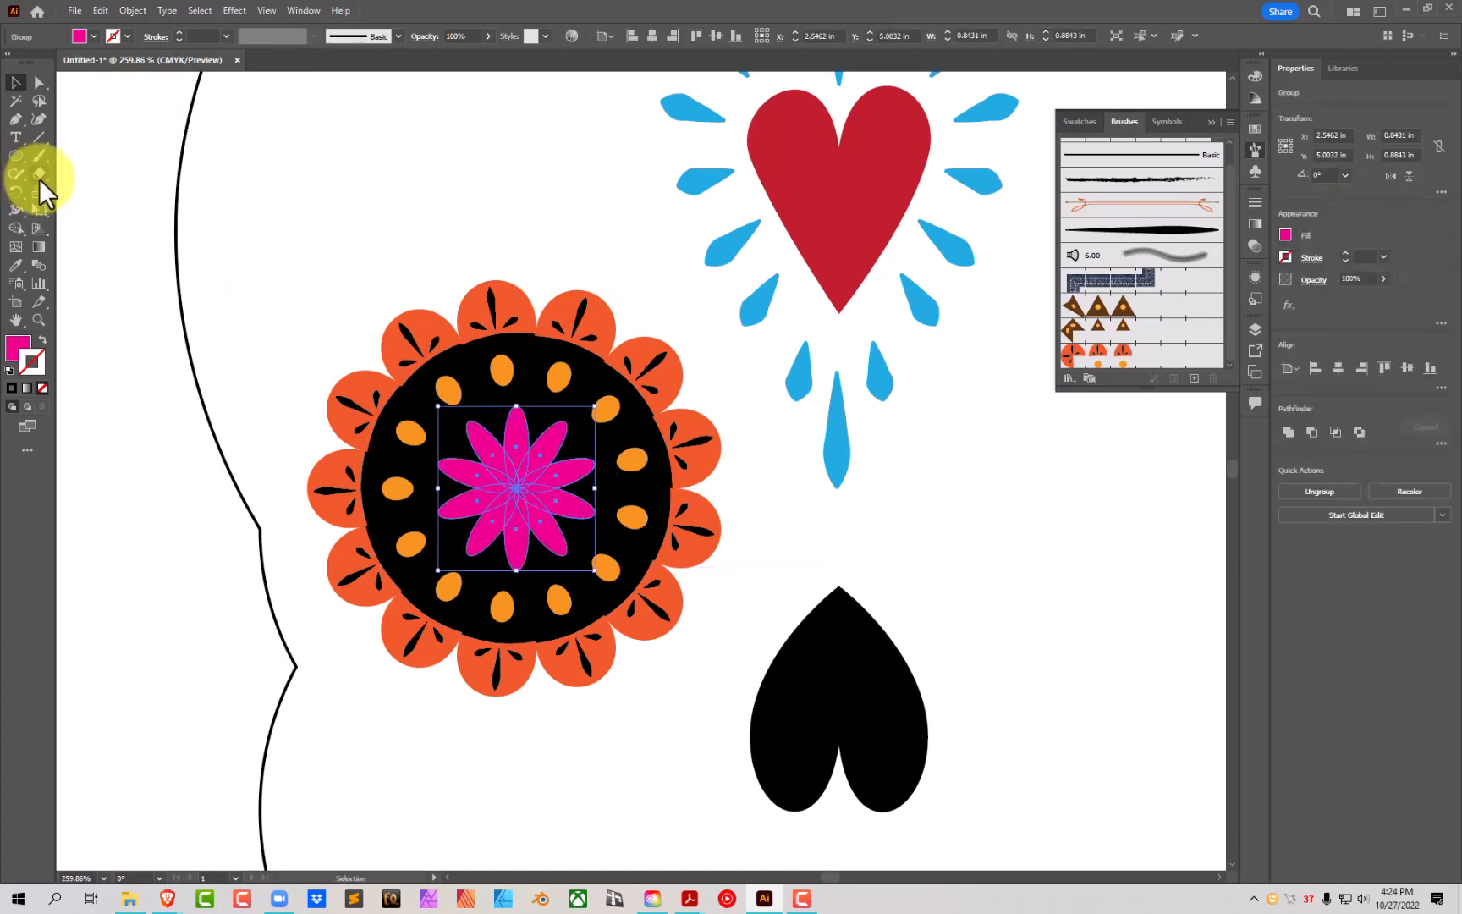
{"action": "left_click", "coordinate": [15, 159]}
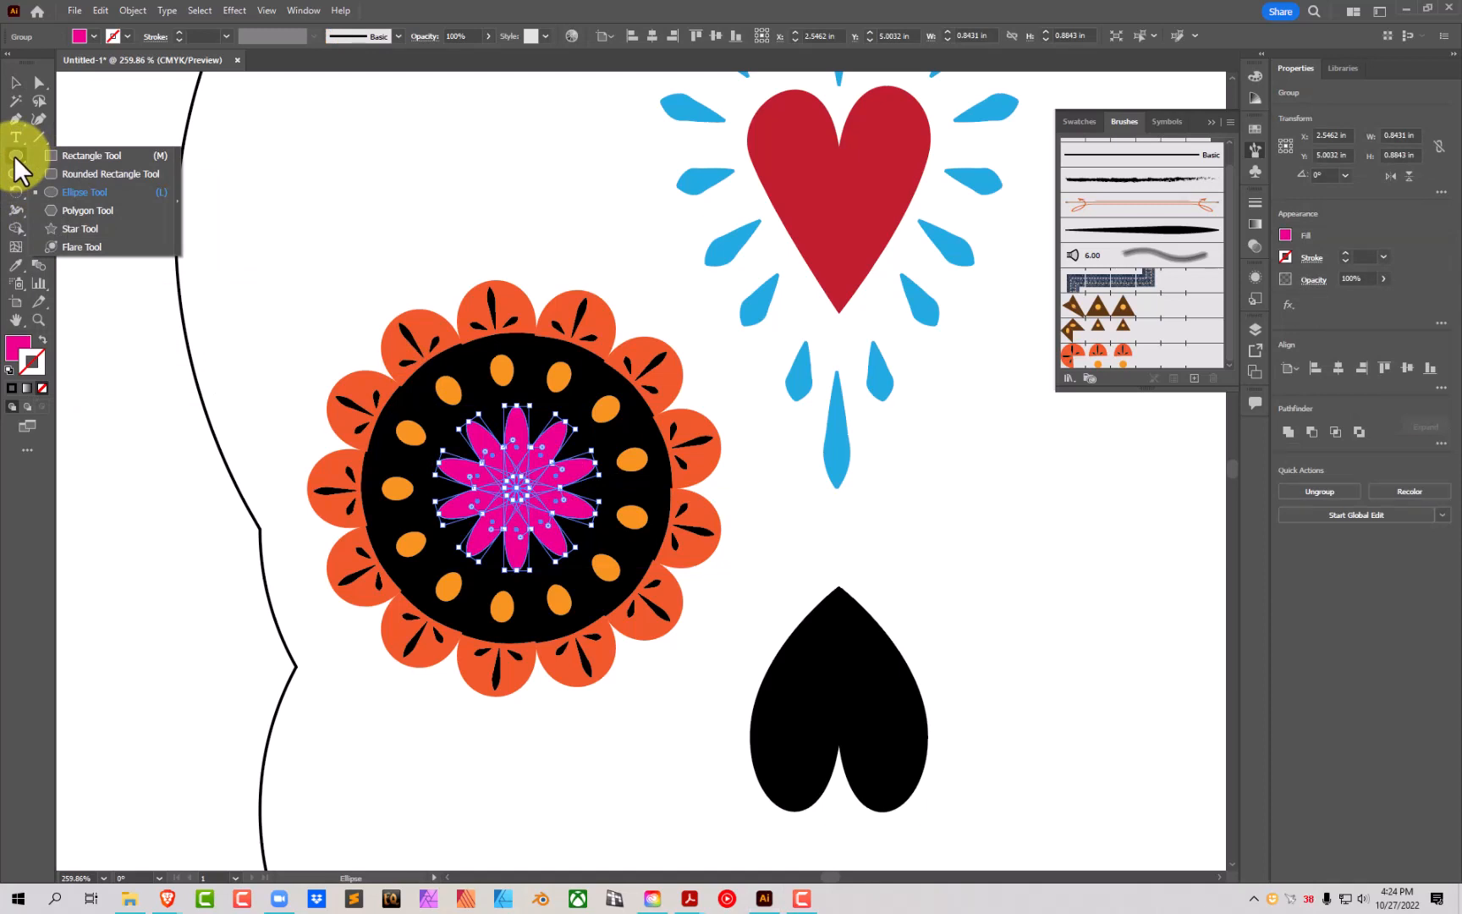
{"action": "left_click", "coordinate": [87, 228]}
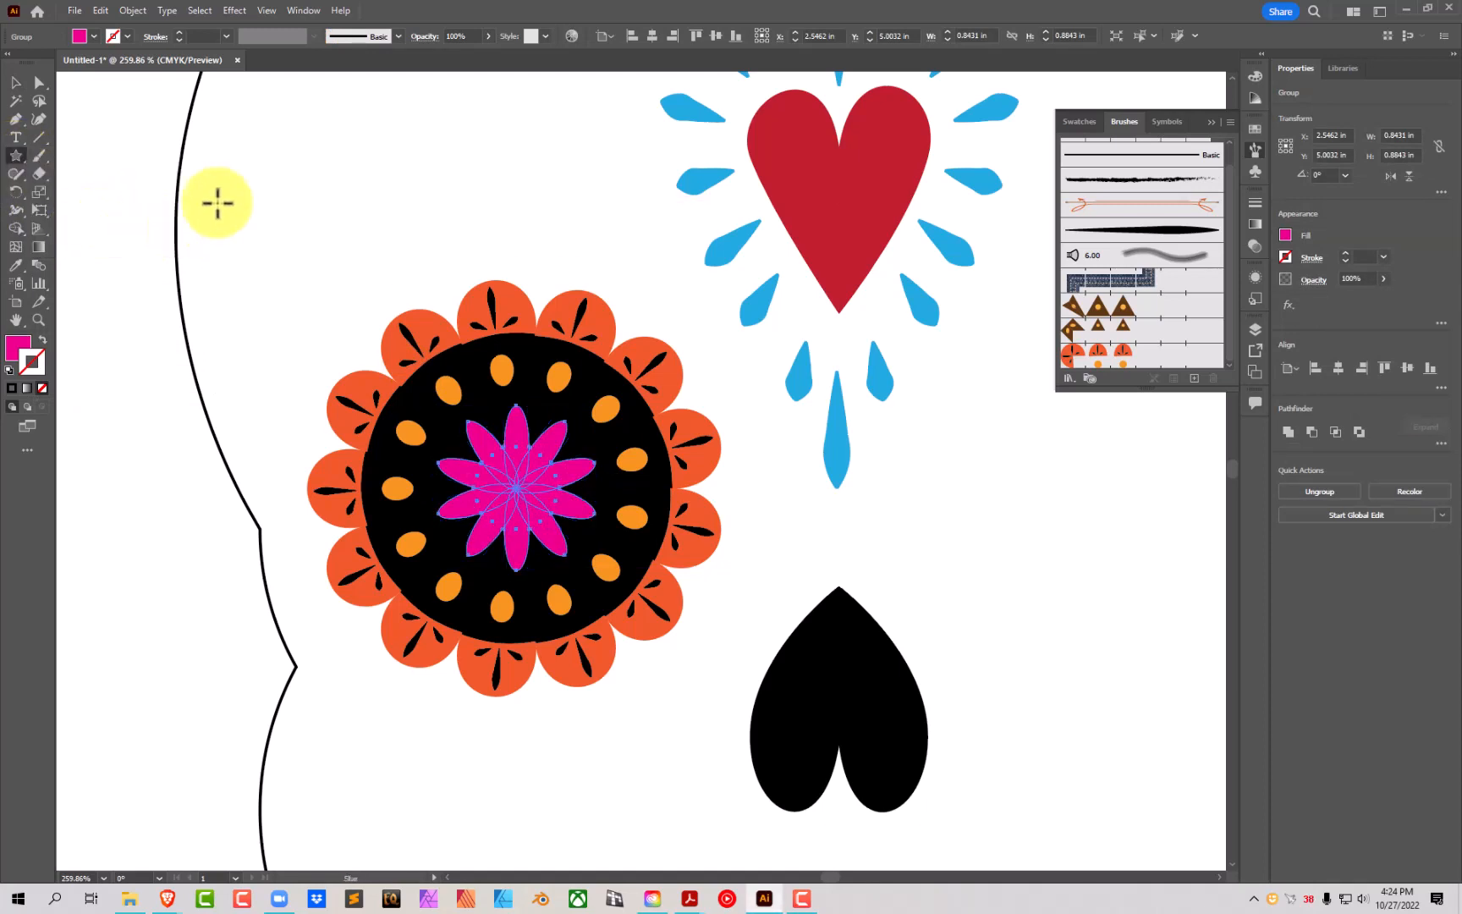
{"action": "left_click_drag", "start_coordinate": [246, 187], "coordinate": [273, 200]}
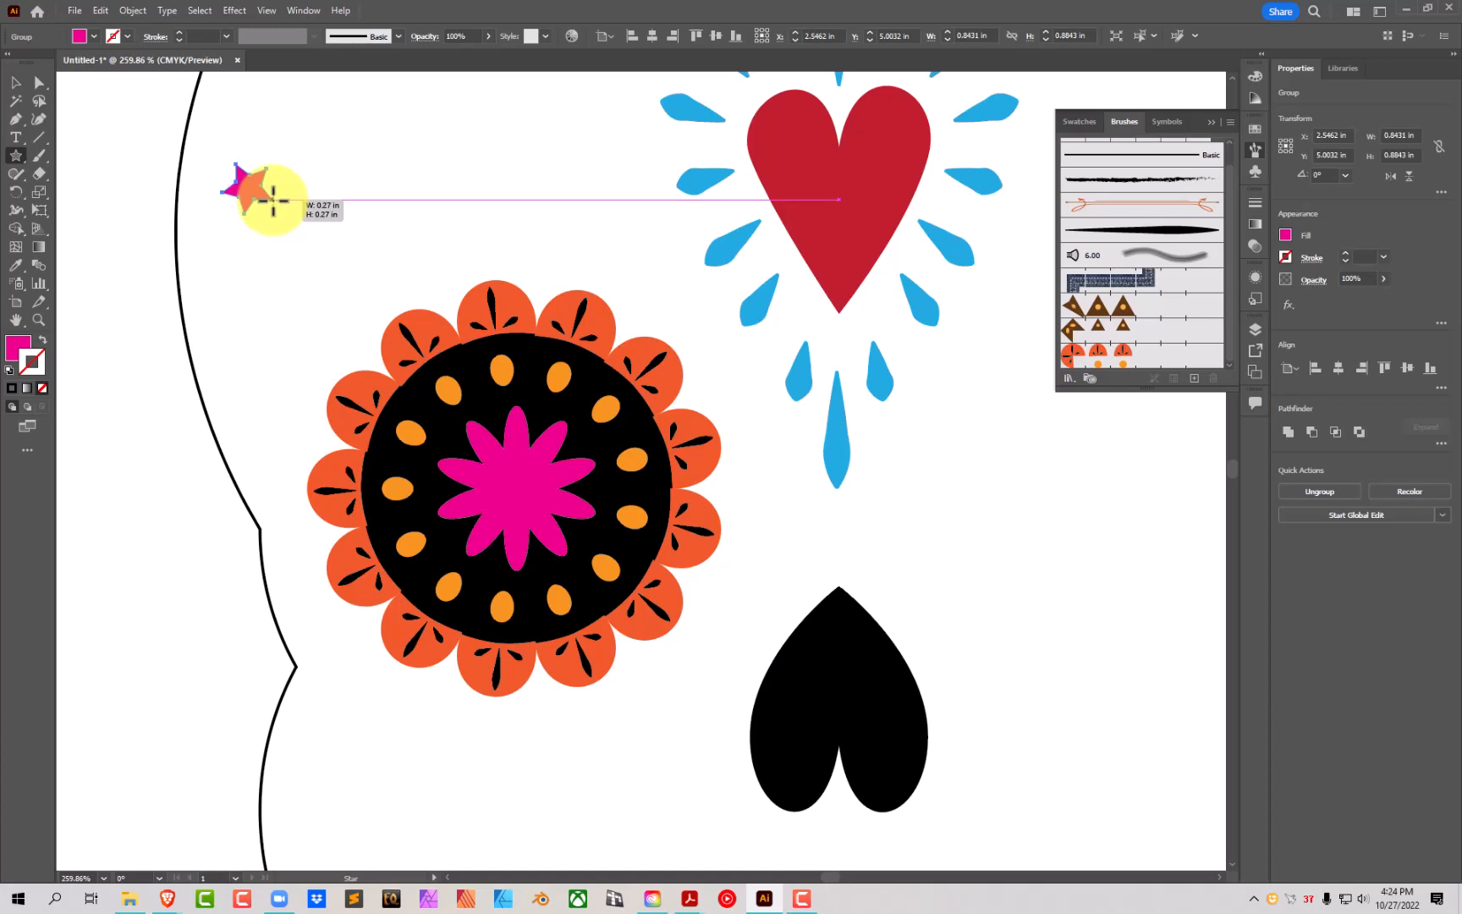
{"action": "left_click_drag", "start_coordinate": [272, 200], "coordinate": [249, 199]}
{"action": "key", "text": "Delete"}
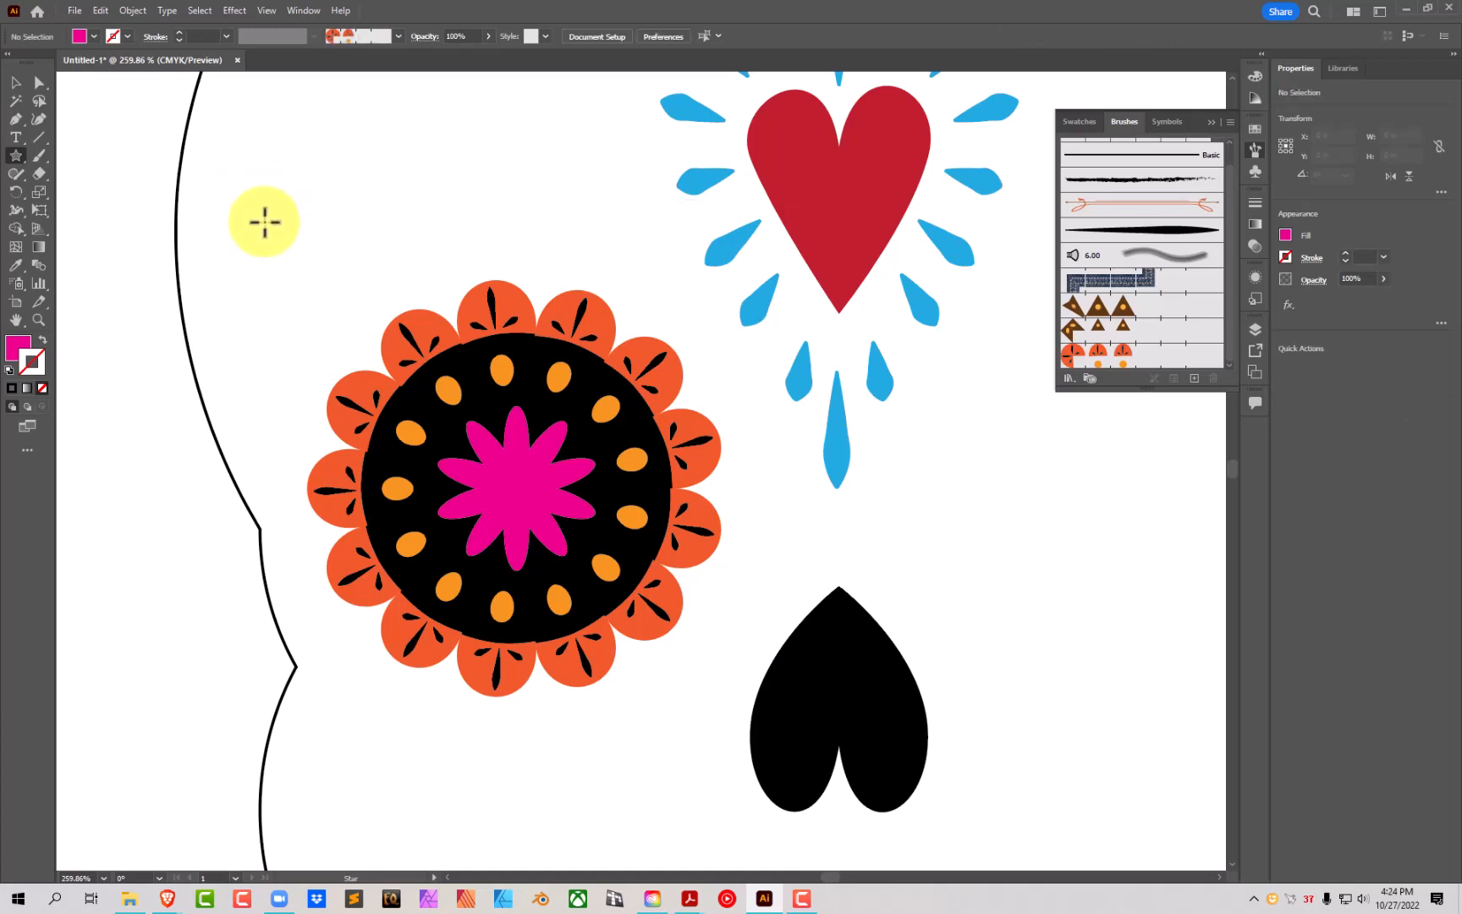
Step: Create a 10-point star beside the eye with Radius 1 of 0.06 in and Radius 2 of 0.05 in
{"action": "left_click", "coordinate": [264, 222]}
{"action": "left_click_drag", "start_coordinate": [742, 370], "coordinate": [355, 141]}
{"action": "type", "text": "10"}
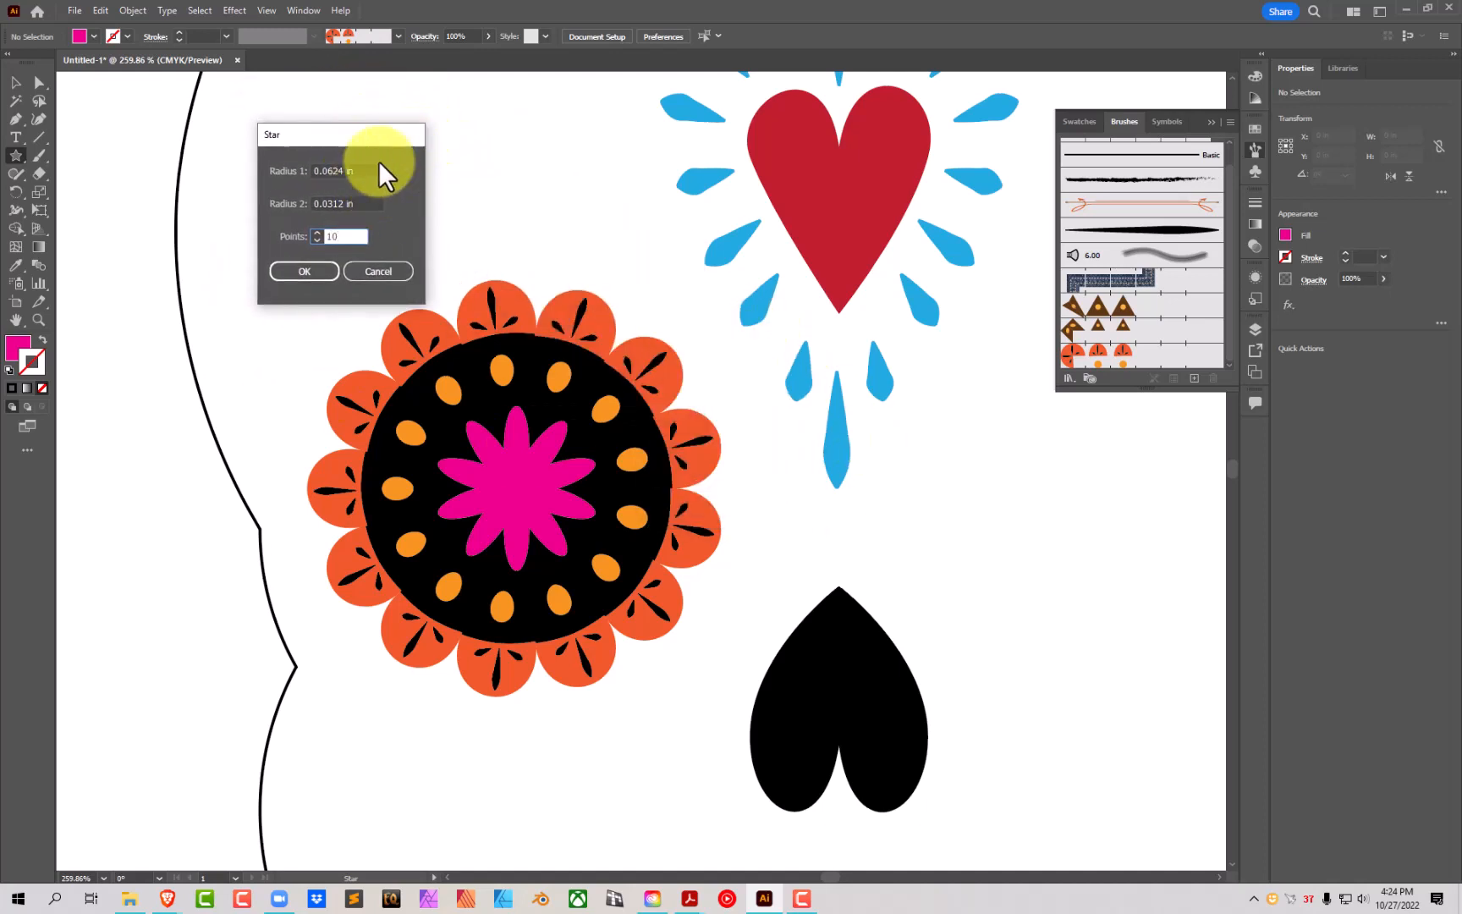
{"action": "left_click_drag", "start_coordinate": [366, 170], "coordinate": [342, 204]}
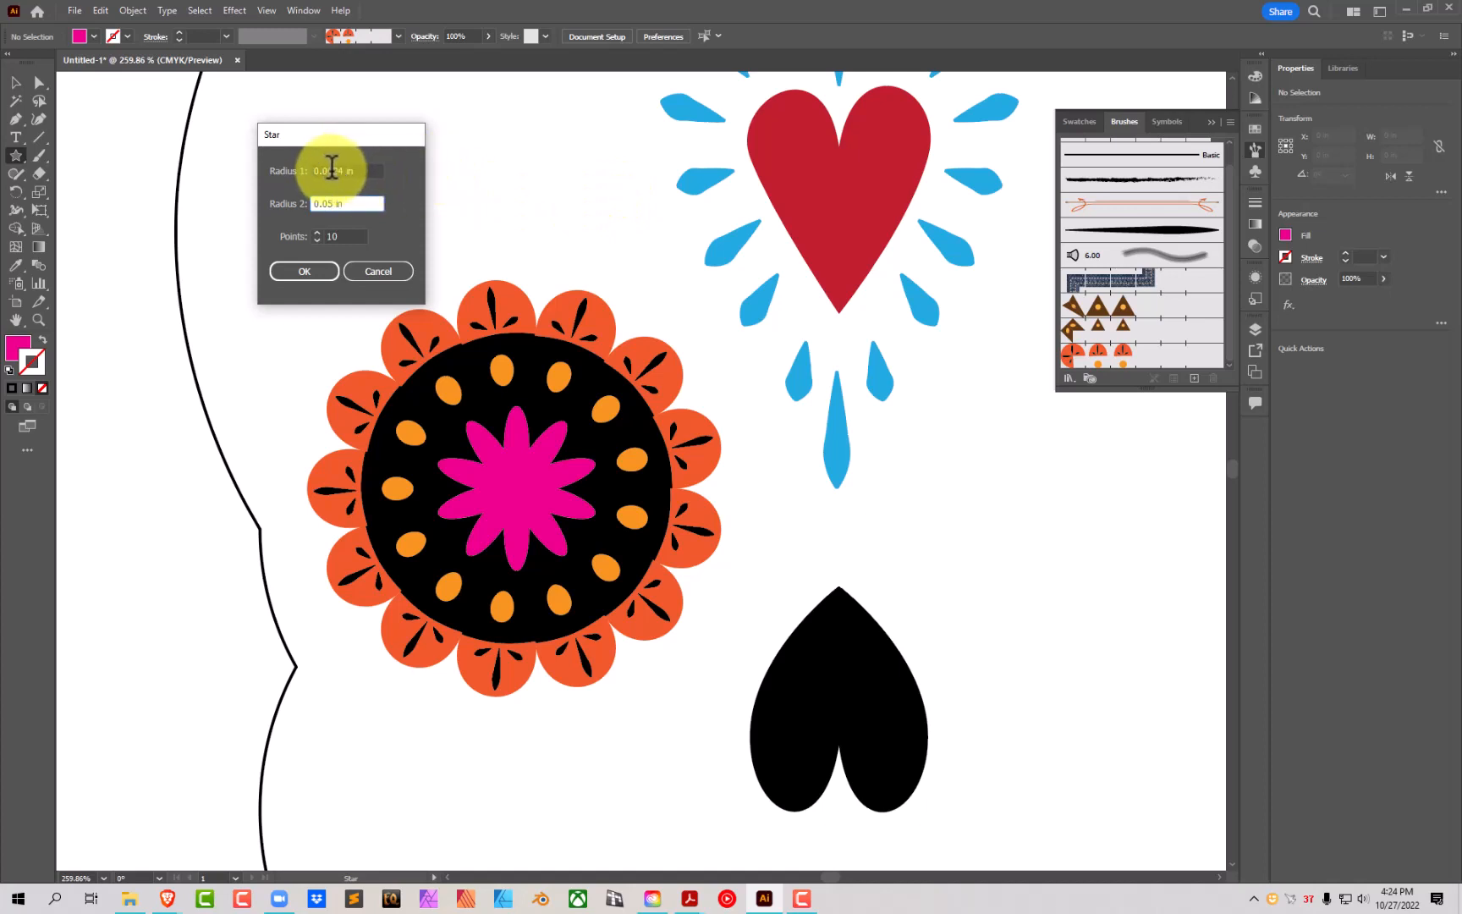
{"action": "left_click_drag", "start_coordinate": [330, 169], "coordinate": [341, 167]}
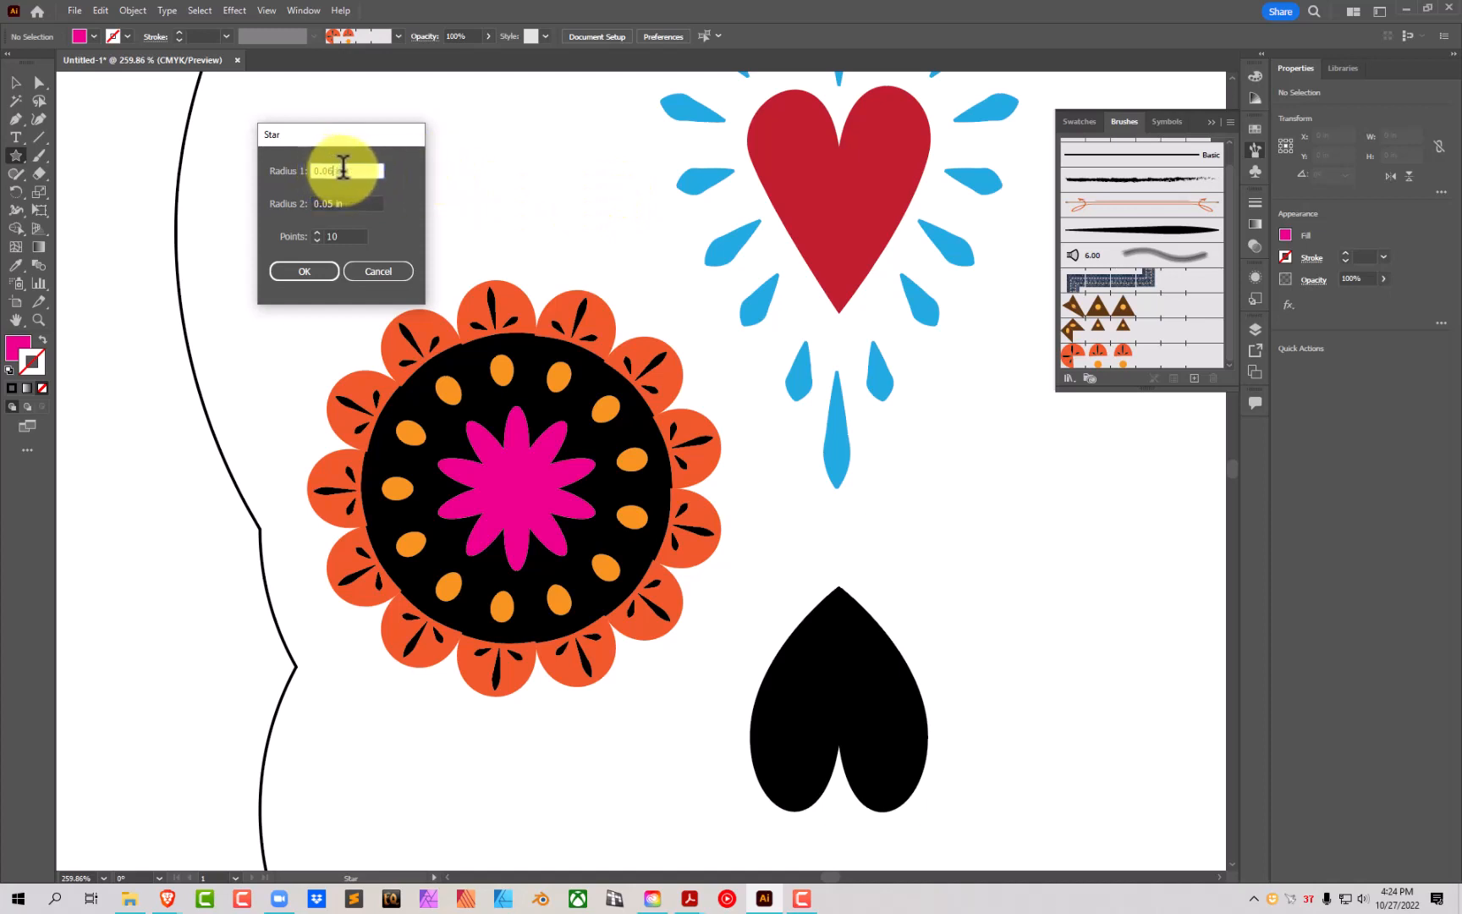
{"action": "left_click", "coordinate": [315, 271]}
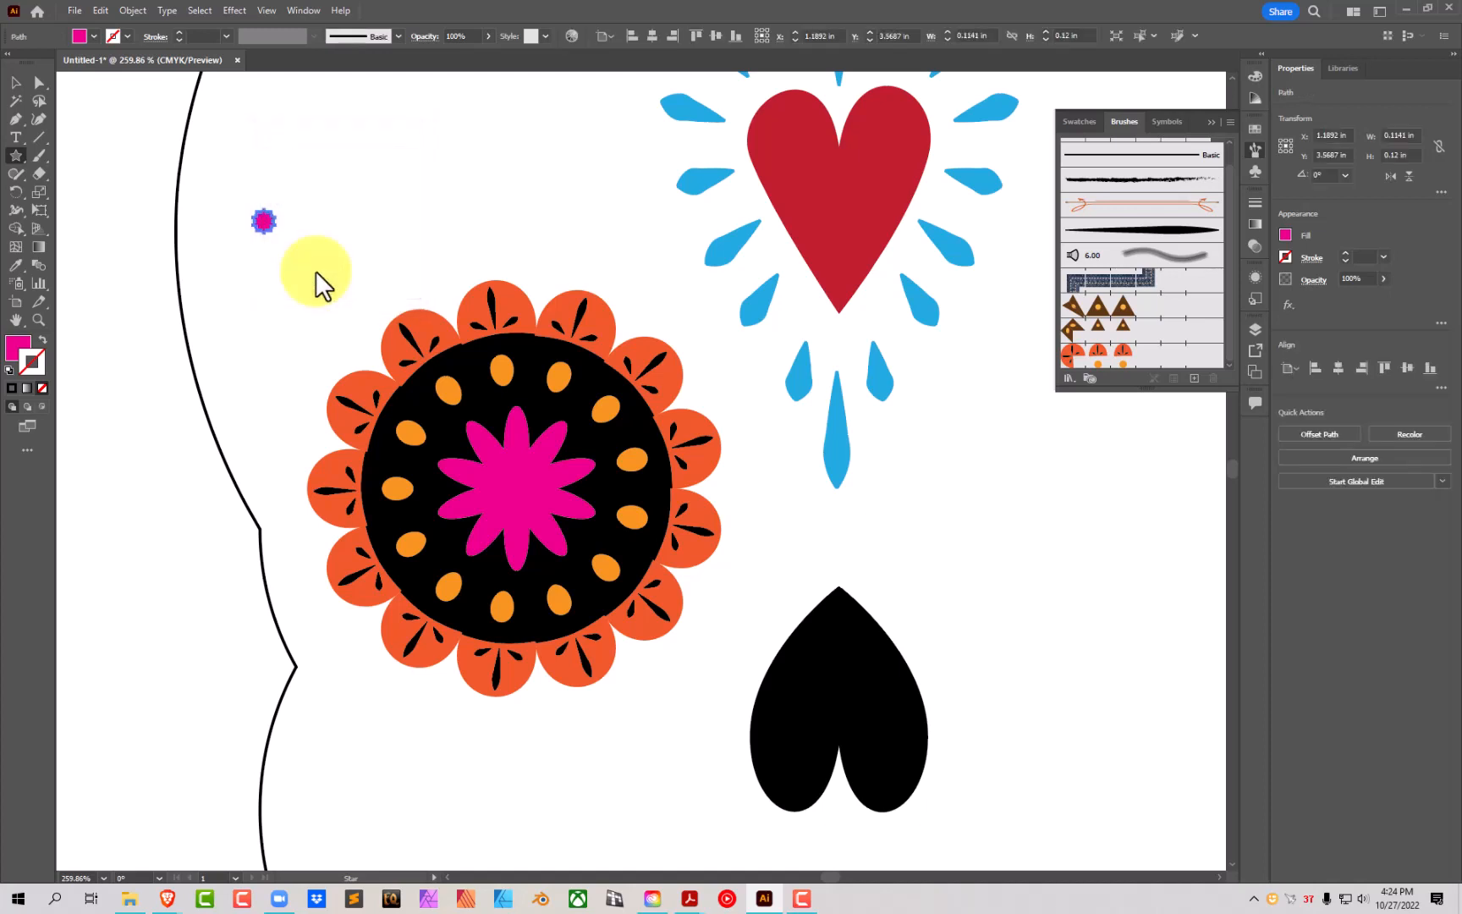
Step: Fill the small star with CMYK Cyan and deselect it
{"action": "left_click", "coordinate": [24, 85]}
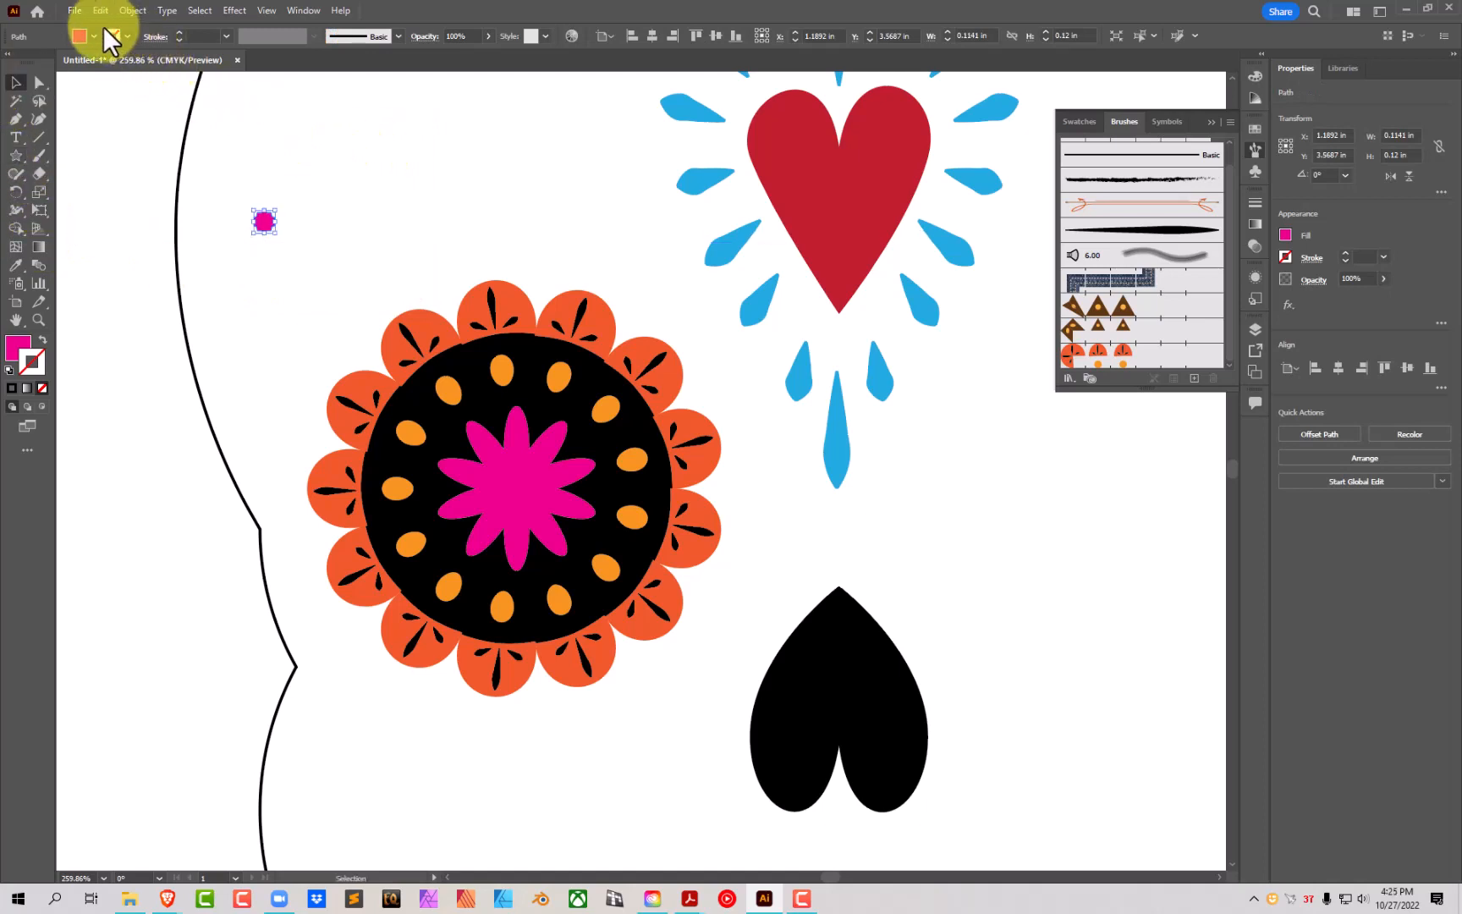
{"action": "left_click", "coordinate": [292, 224]}
{"action": "left_click", "coordinate": [264, 221]}
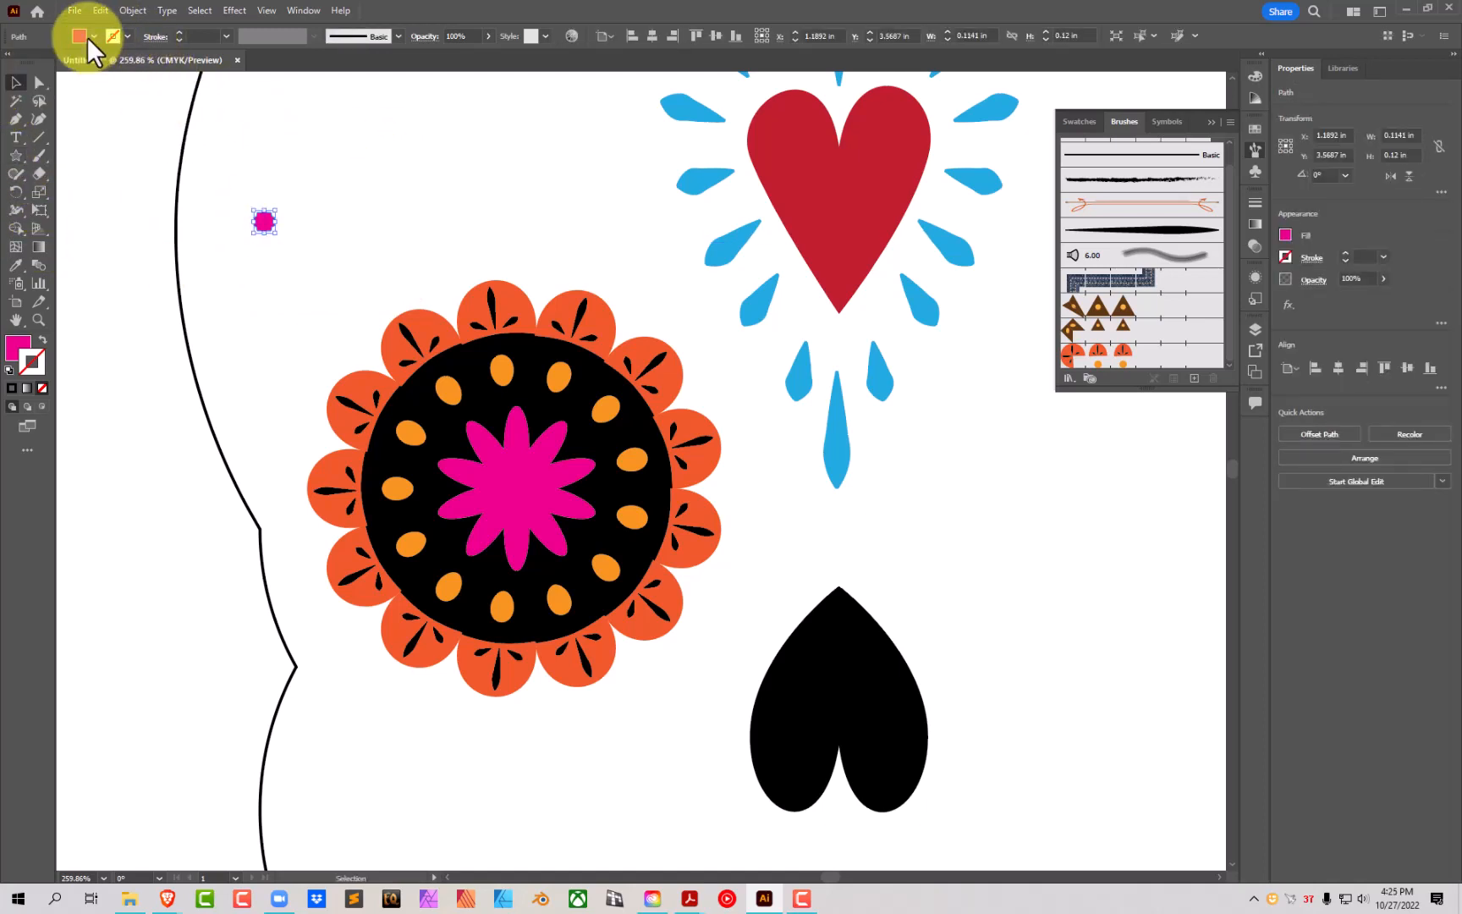
{"action": "left_click", "coordinate": [93, 34]}
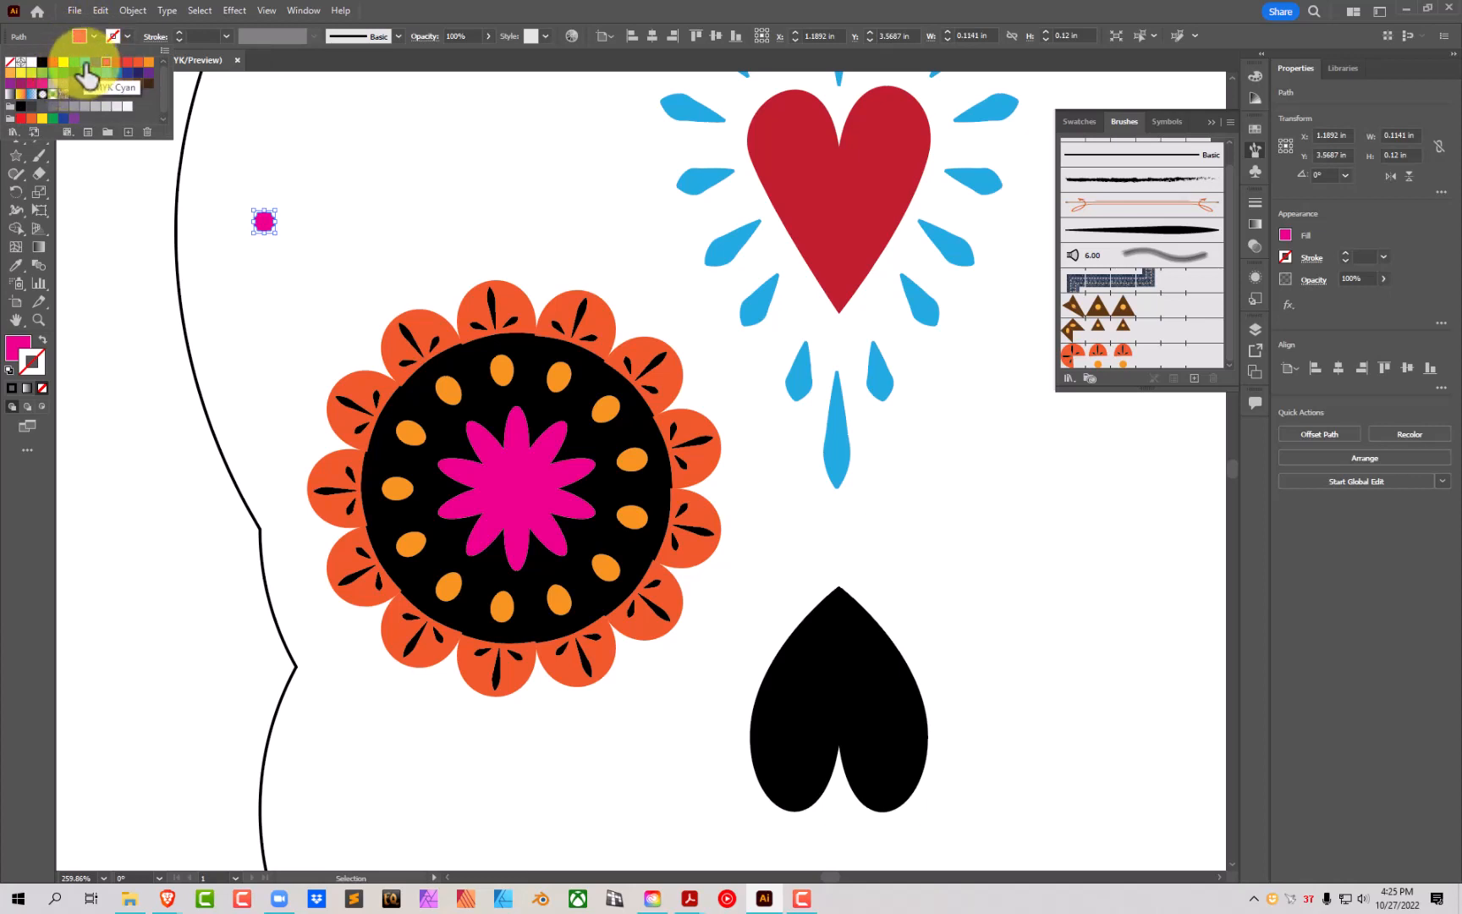
{"action": "left_click", "coordinate": [87, 76]}
{"action": "left_click", "coordinate": [343, 138]}
{"action": "left_click", "coordinate": [327, 227]}
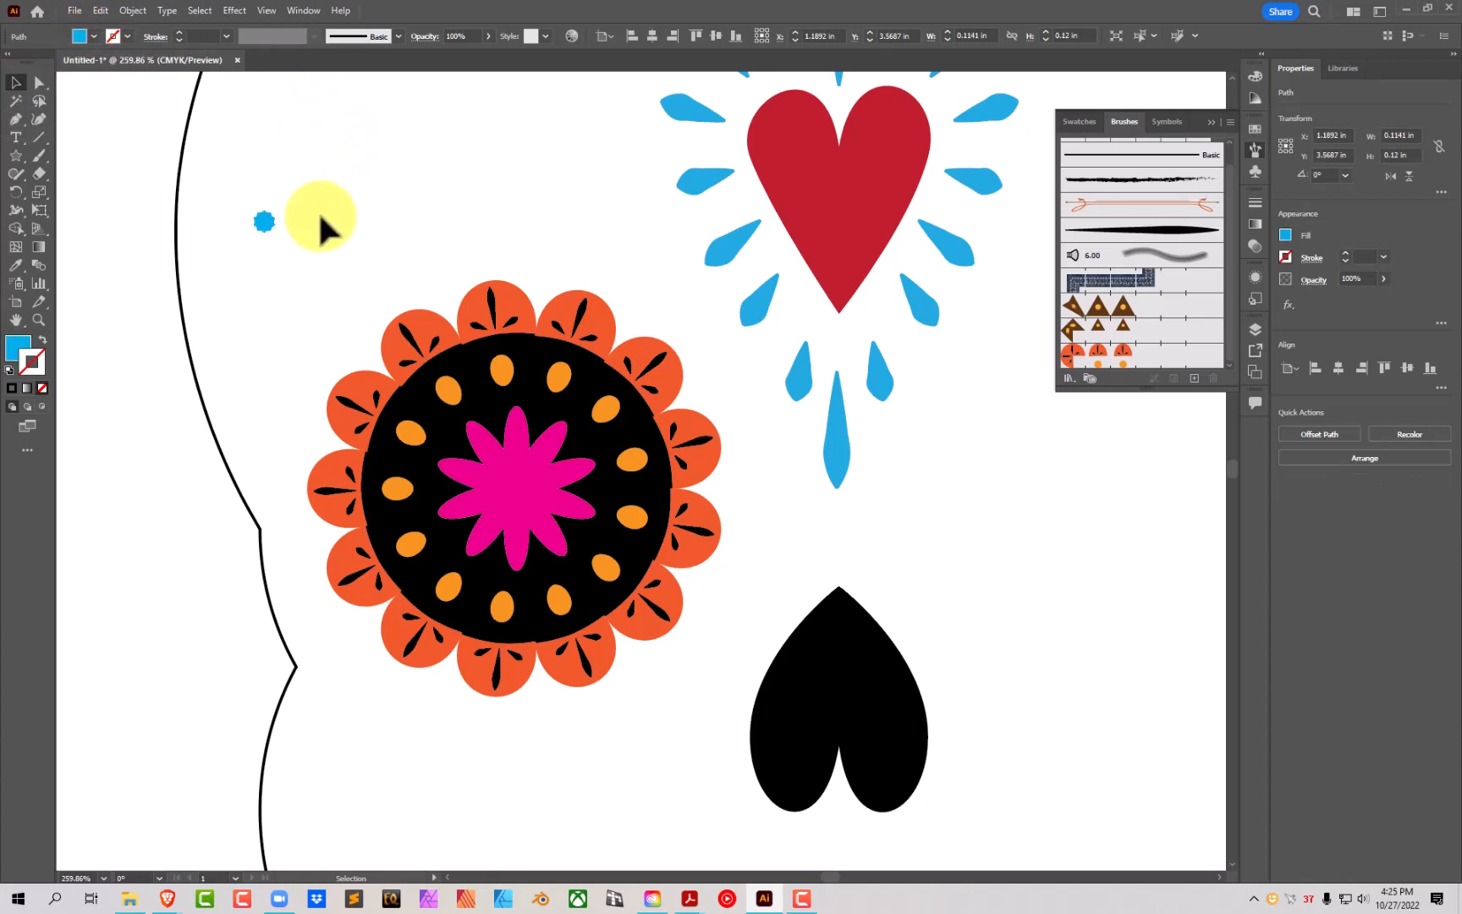
Step: Move the cyan star onto the magenta flower, enlarge it to about 0.26 × 0.28 in, and centre it with the flower and eye circle
{"action": "left_click", "coordinate": [263, 222]}
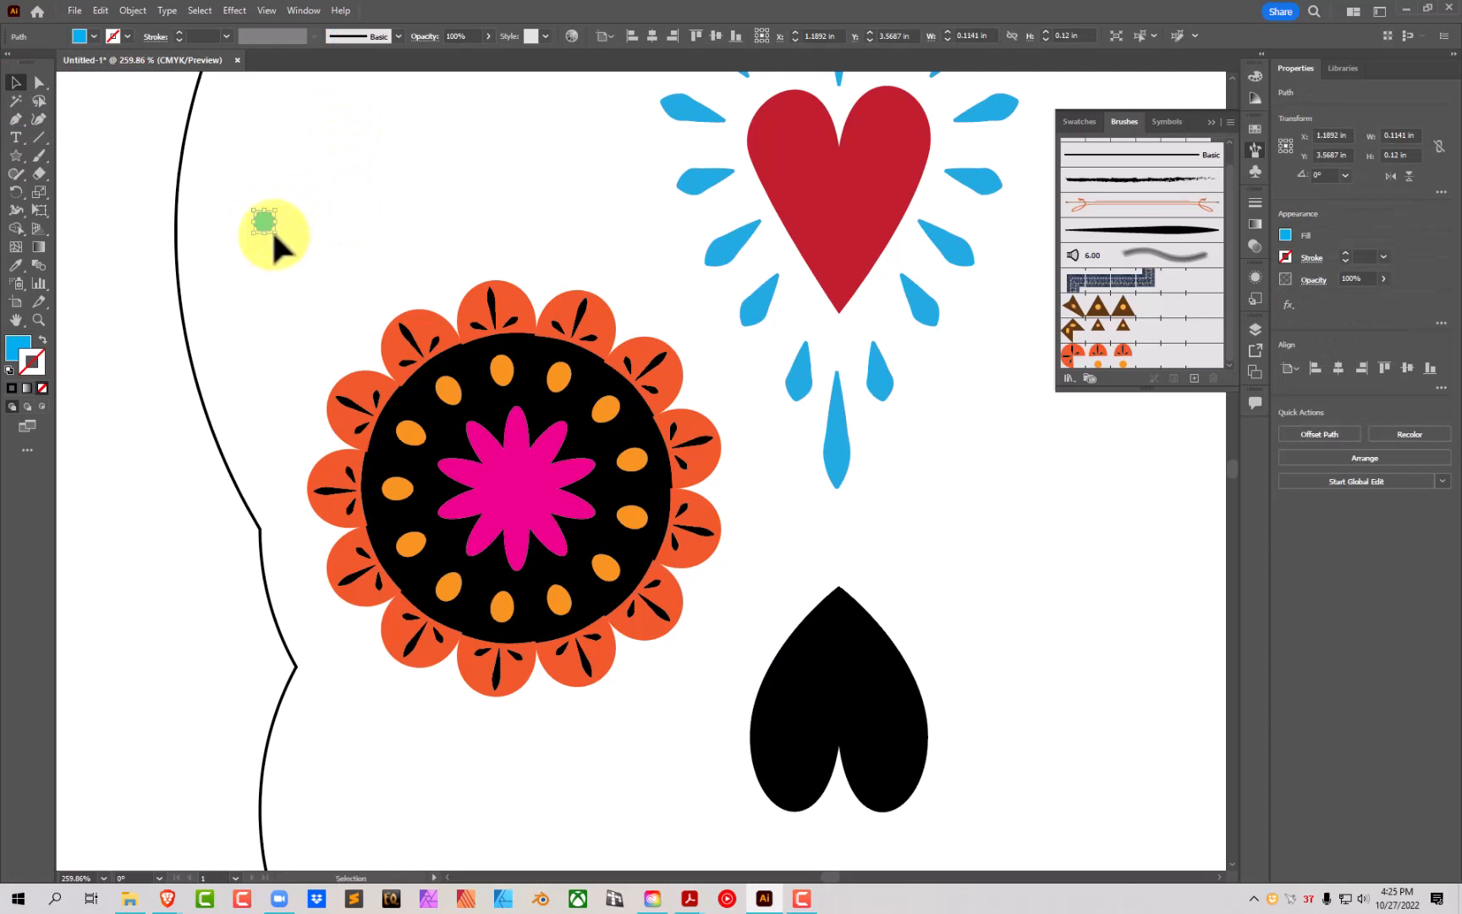
{"action": "left_click_drag", "start_coordinate": [271, 228], "coordinate": [519, 484]}
{"action": "left_click", "coordinate": [512, 438], "text": "shift"}
{"action": "left_click", "coordinate": [519, 359], "text": "shift"}
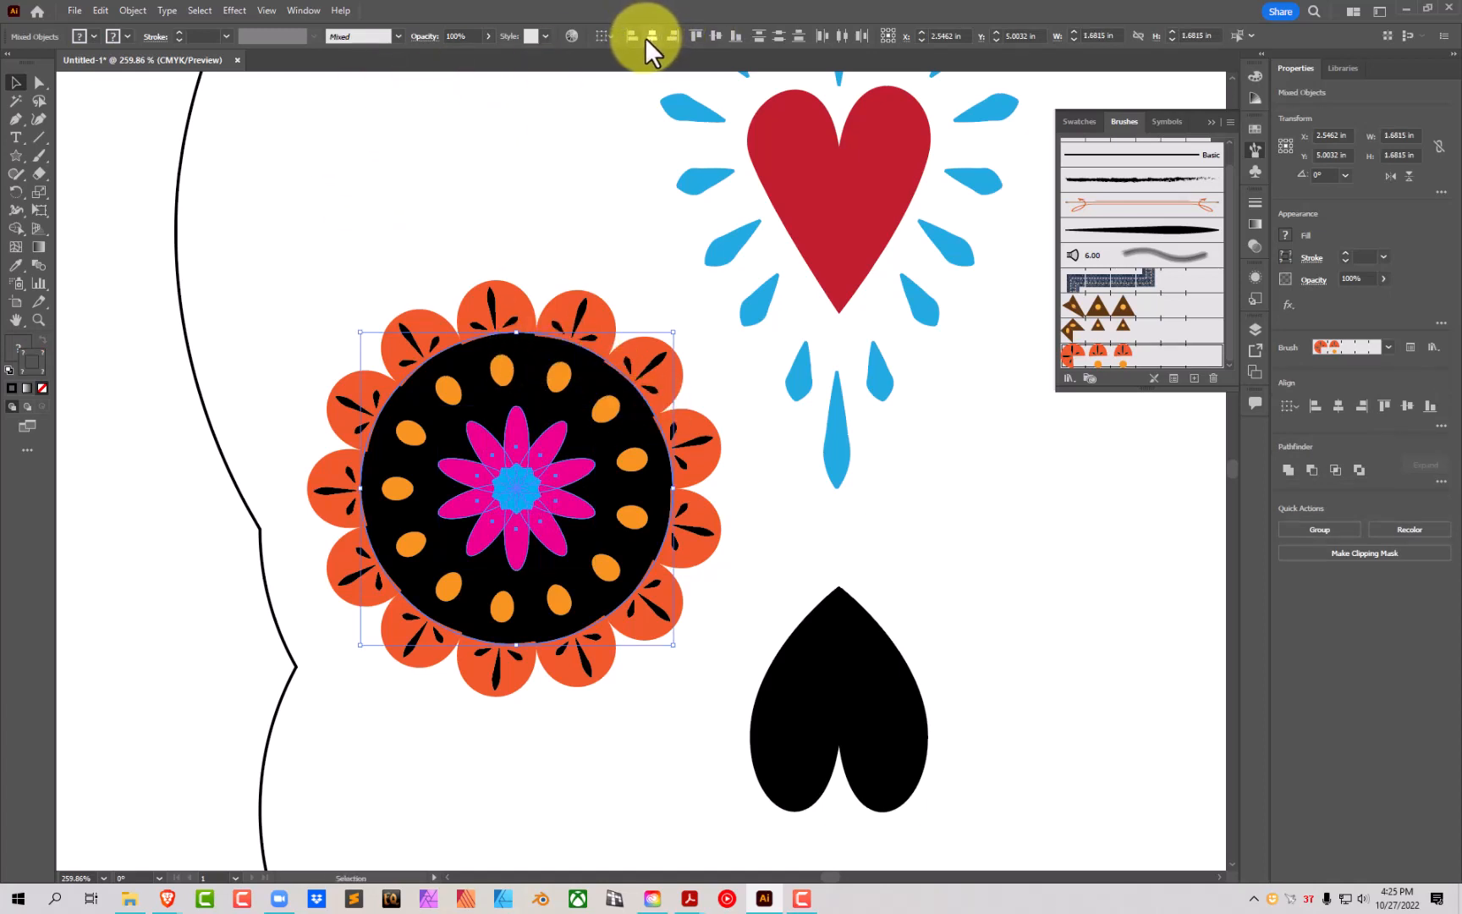
{"action": "left_click", "coordinate": [714, 36]}
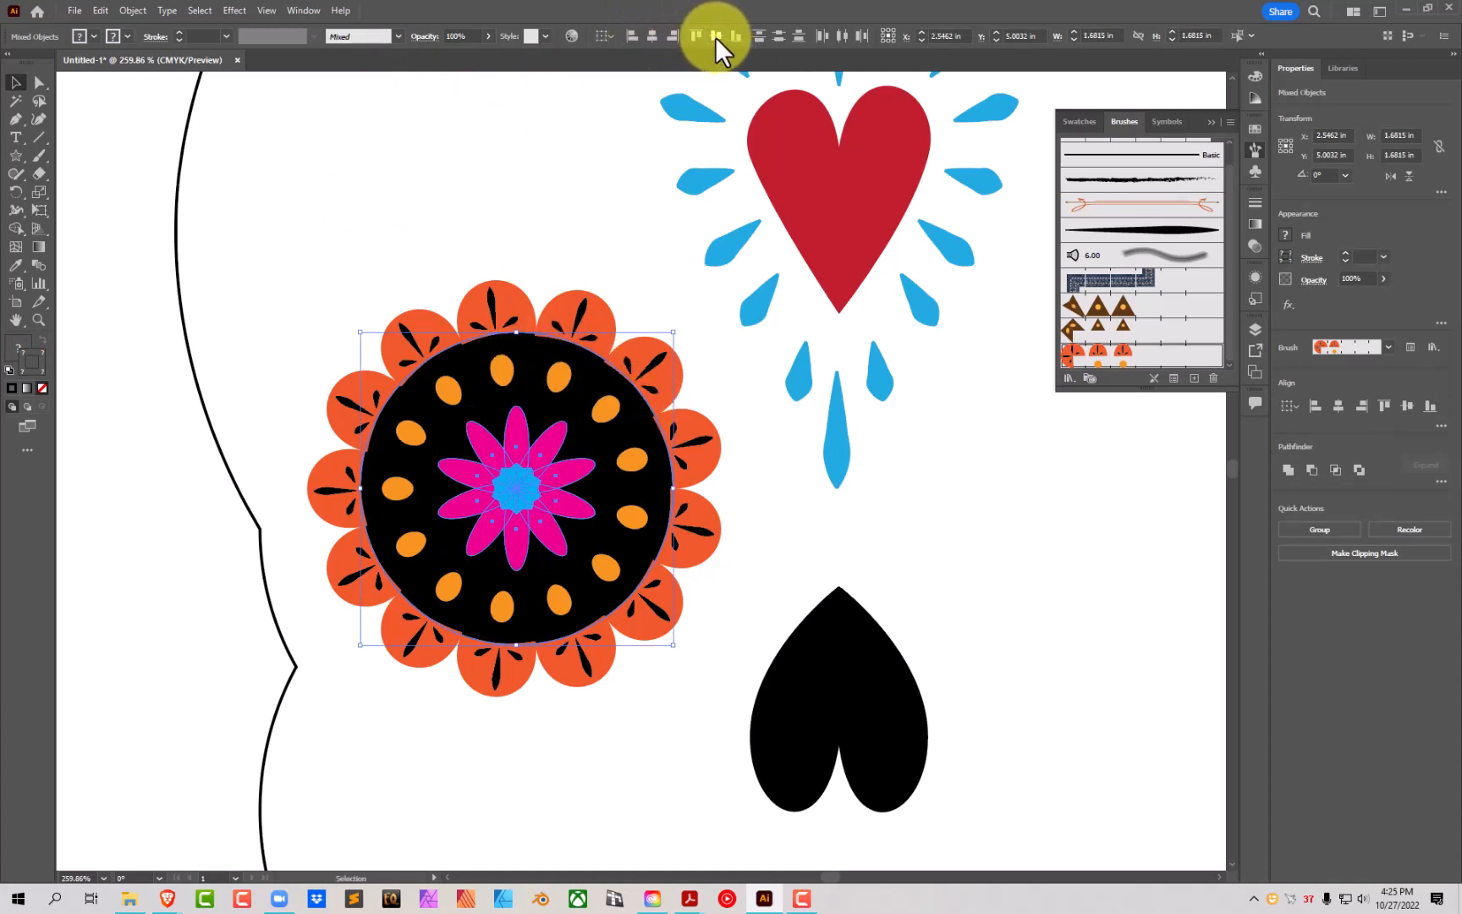
Step: Group the cyan star, the magenta flower and the black eye circle into one eye
{"action": "key", "text": "ctrl+0"}
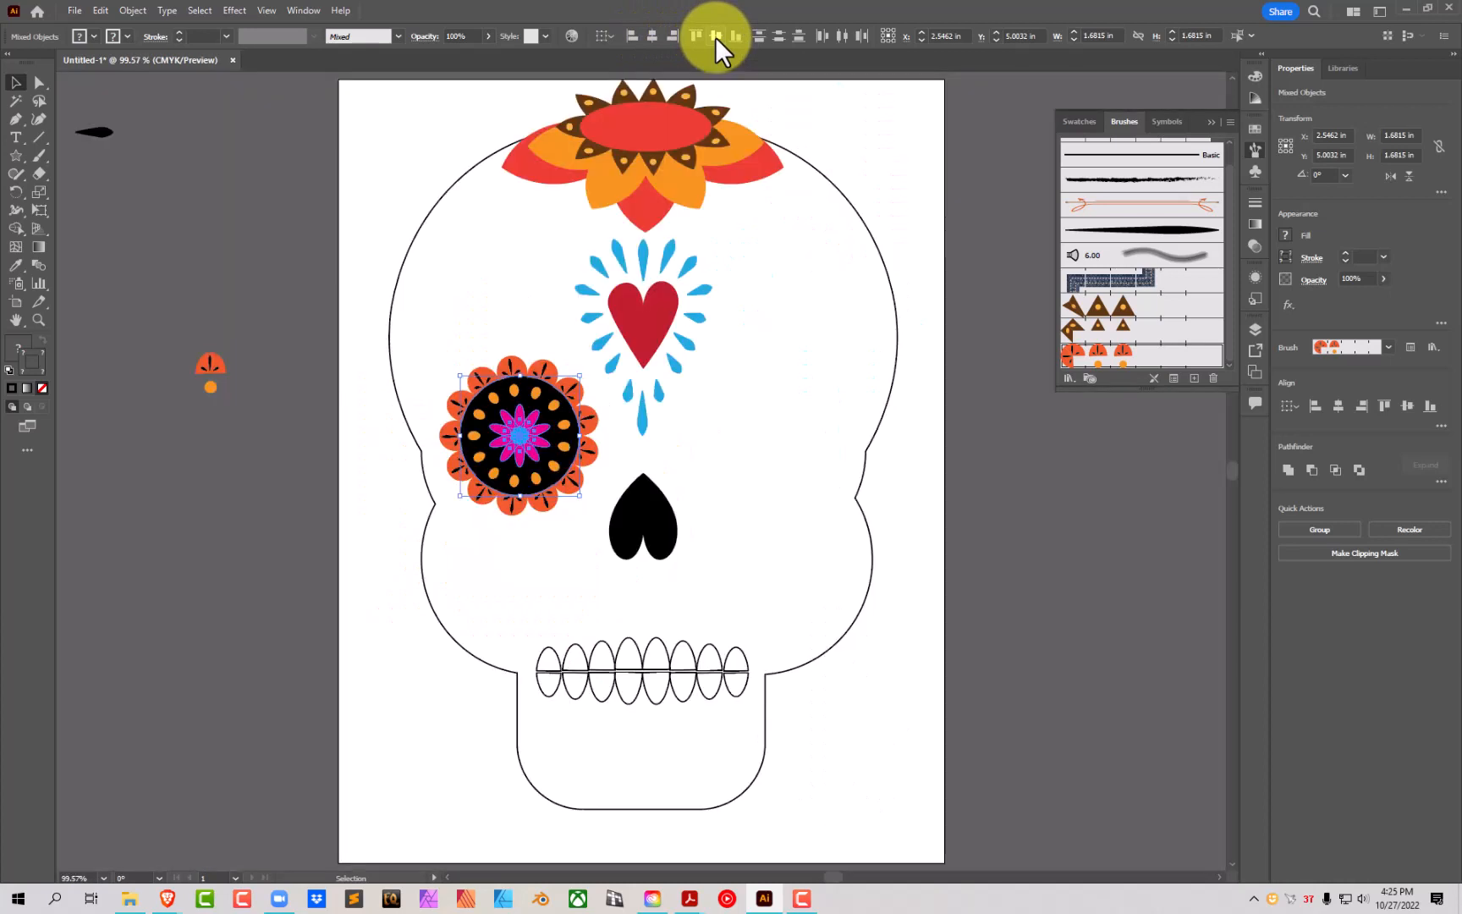
{"action": "left_click", "coordinate": [185, 252]}
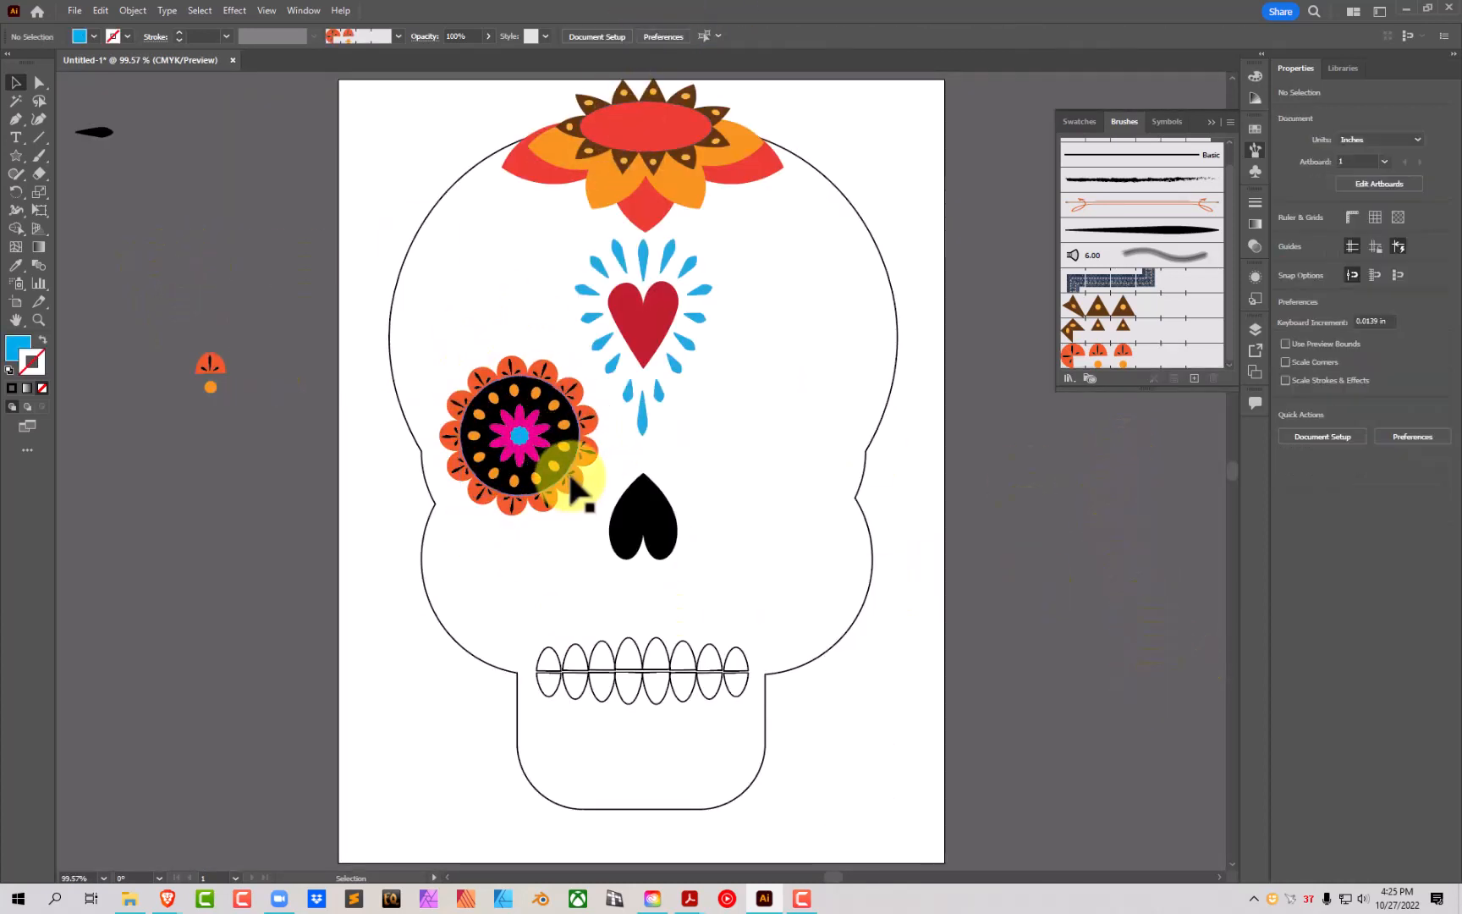
{"action": "left_click", "coordinate": [523, 431]}
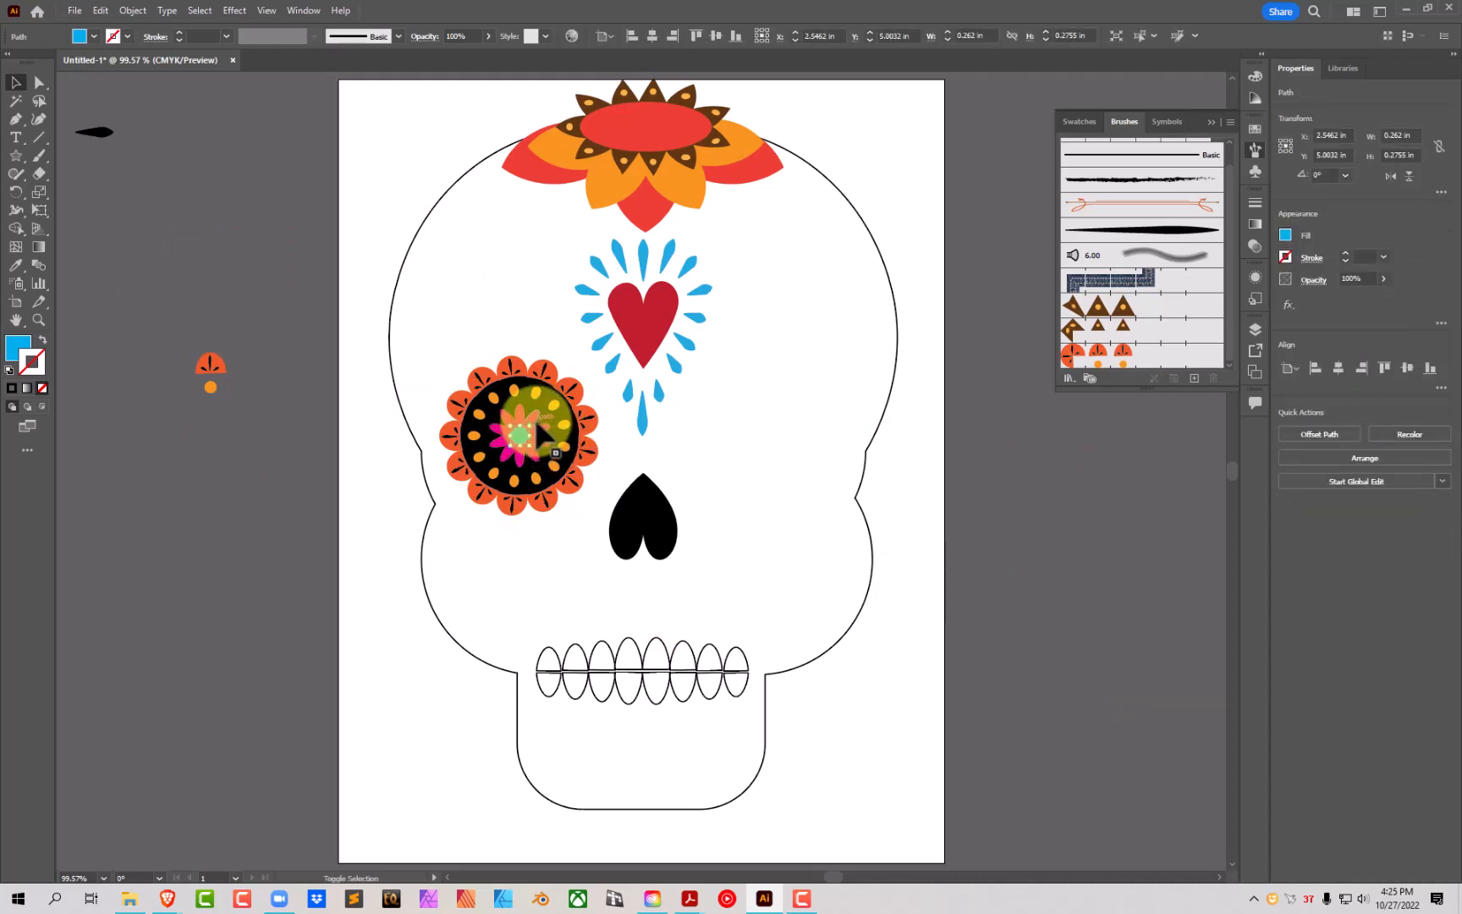
{"action": "left_click", "coordinate": [275, 292]}
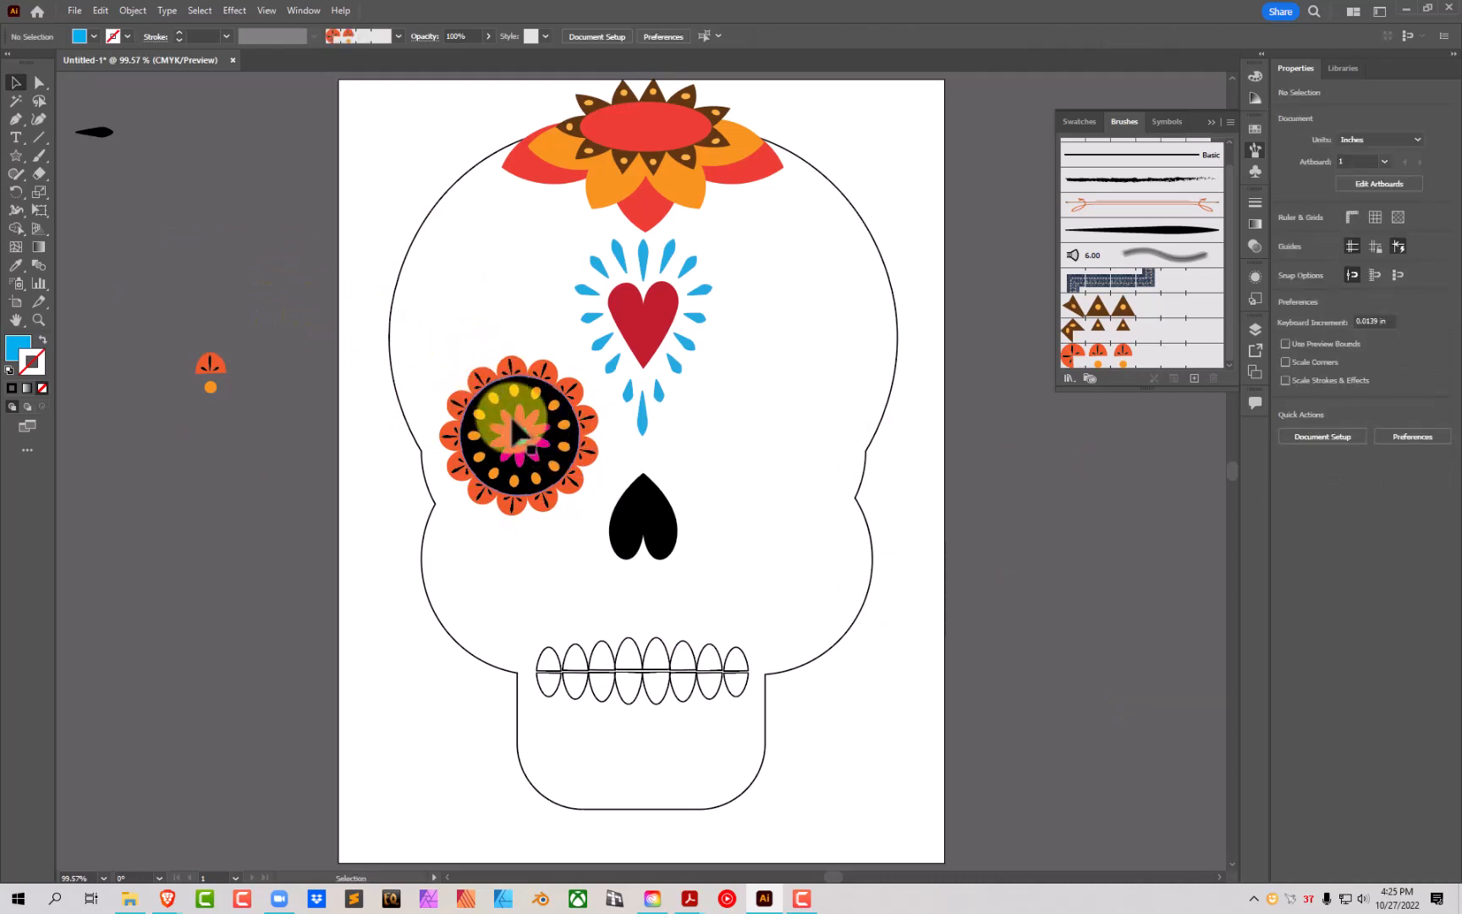
{"action": "left_click", "coordinate": [516, 427]}
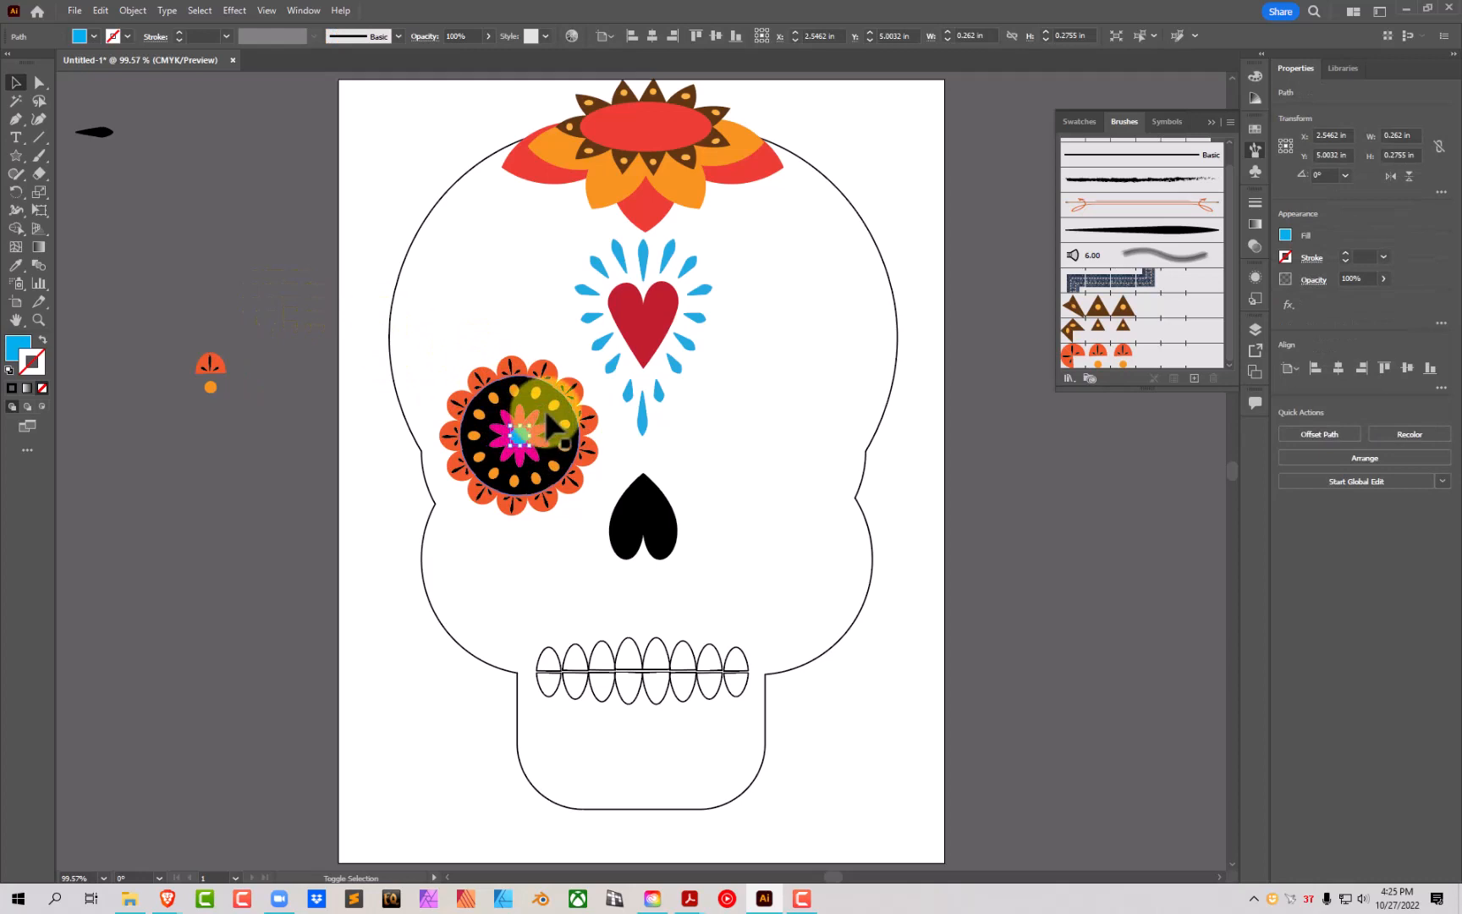
{"action": "left_click", "coordinate": [554, 423], "text": "shift"}
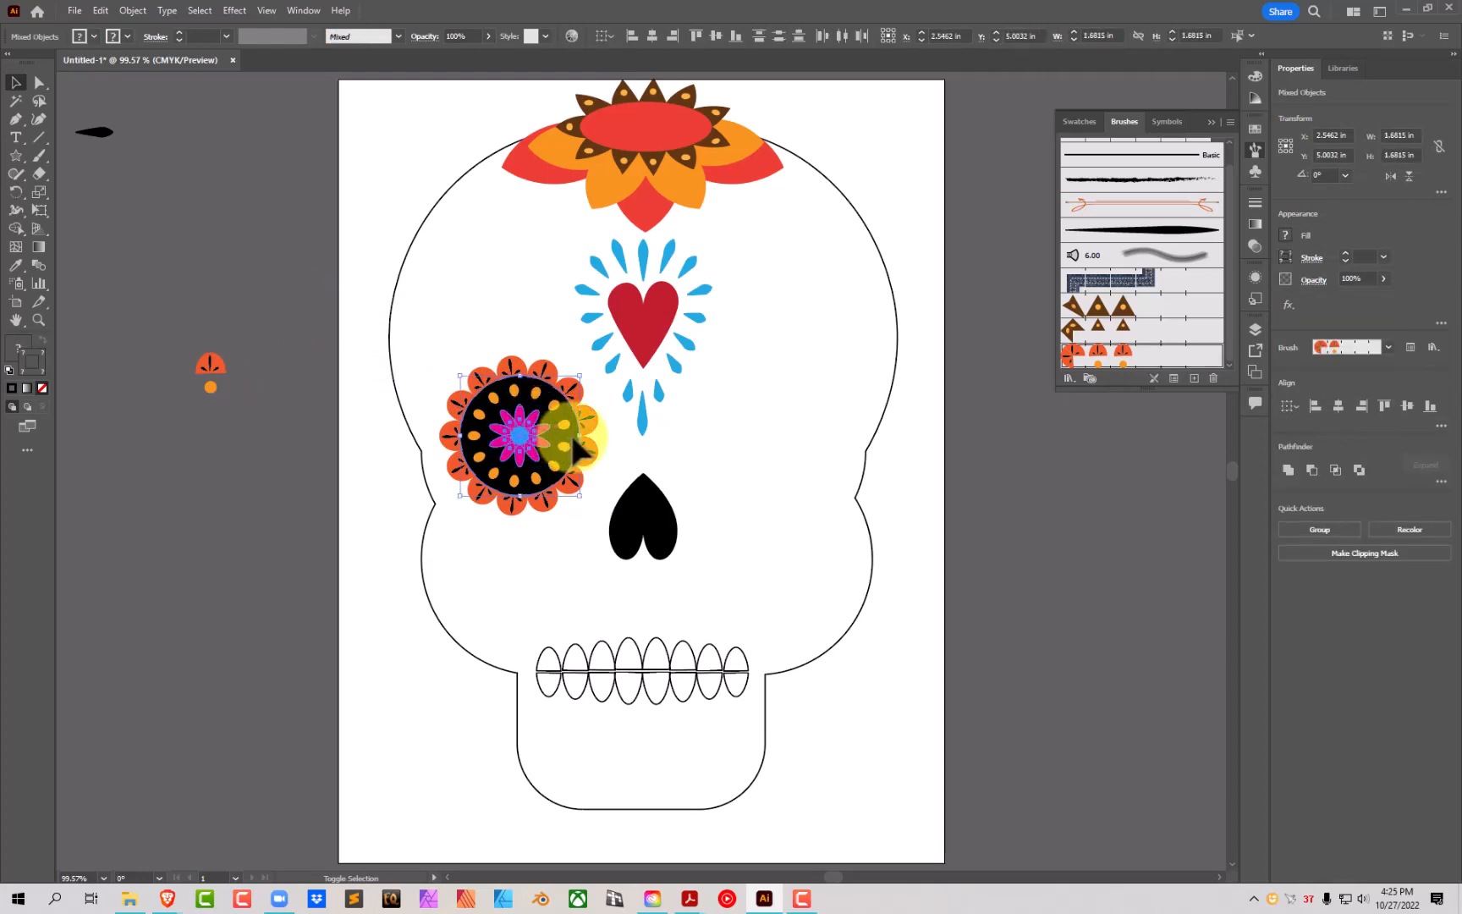
{"action": "key", "text": "ctrl+g"}
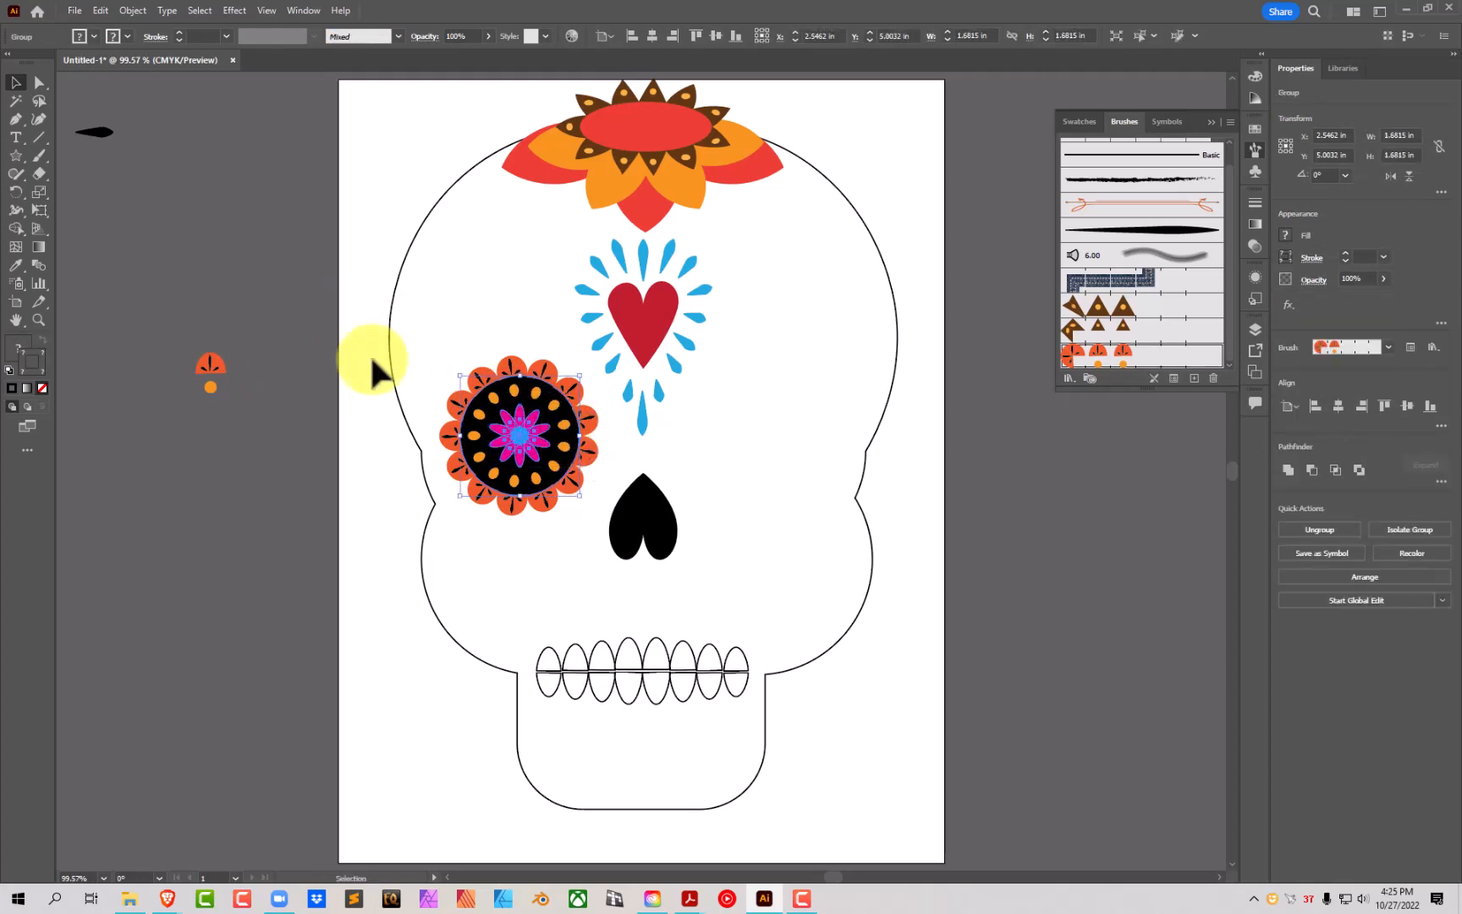
Step: Reflect a copy of the eye across the skull's vertical centre line to make the second eye, and deselect it
{"action": "left_click", "coordinate": [17, 205]}
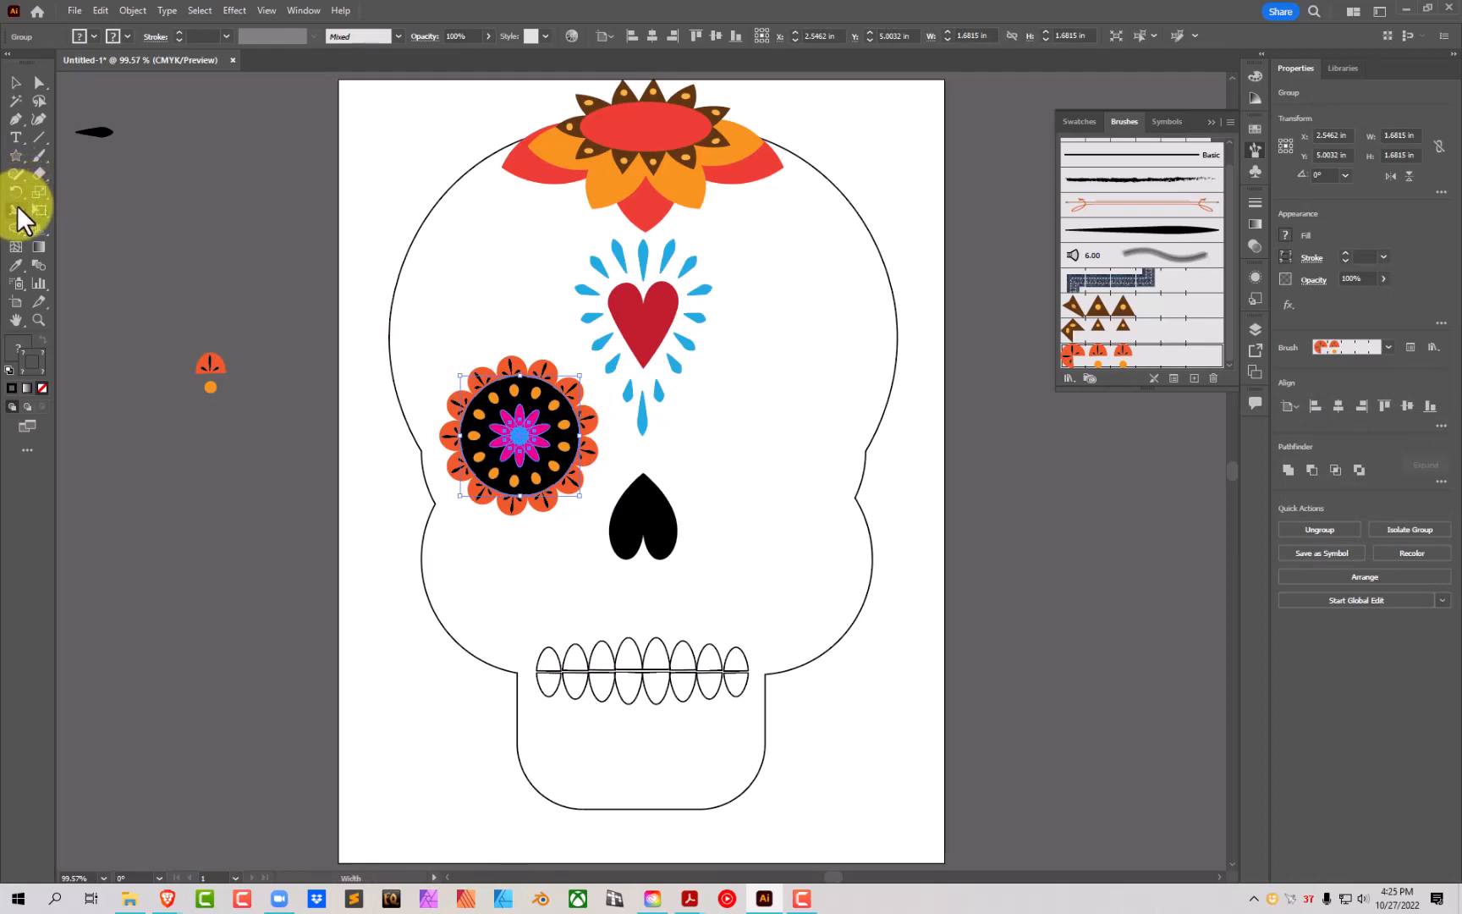
{"action": "left_click_drag", "start_coordinate": [17, 193], "coordinate": [80, 212]}
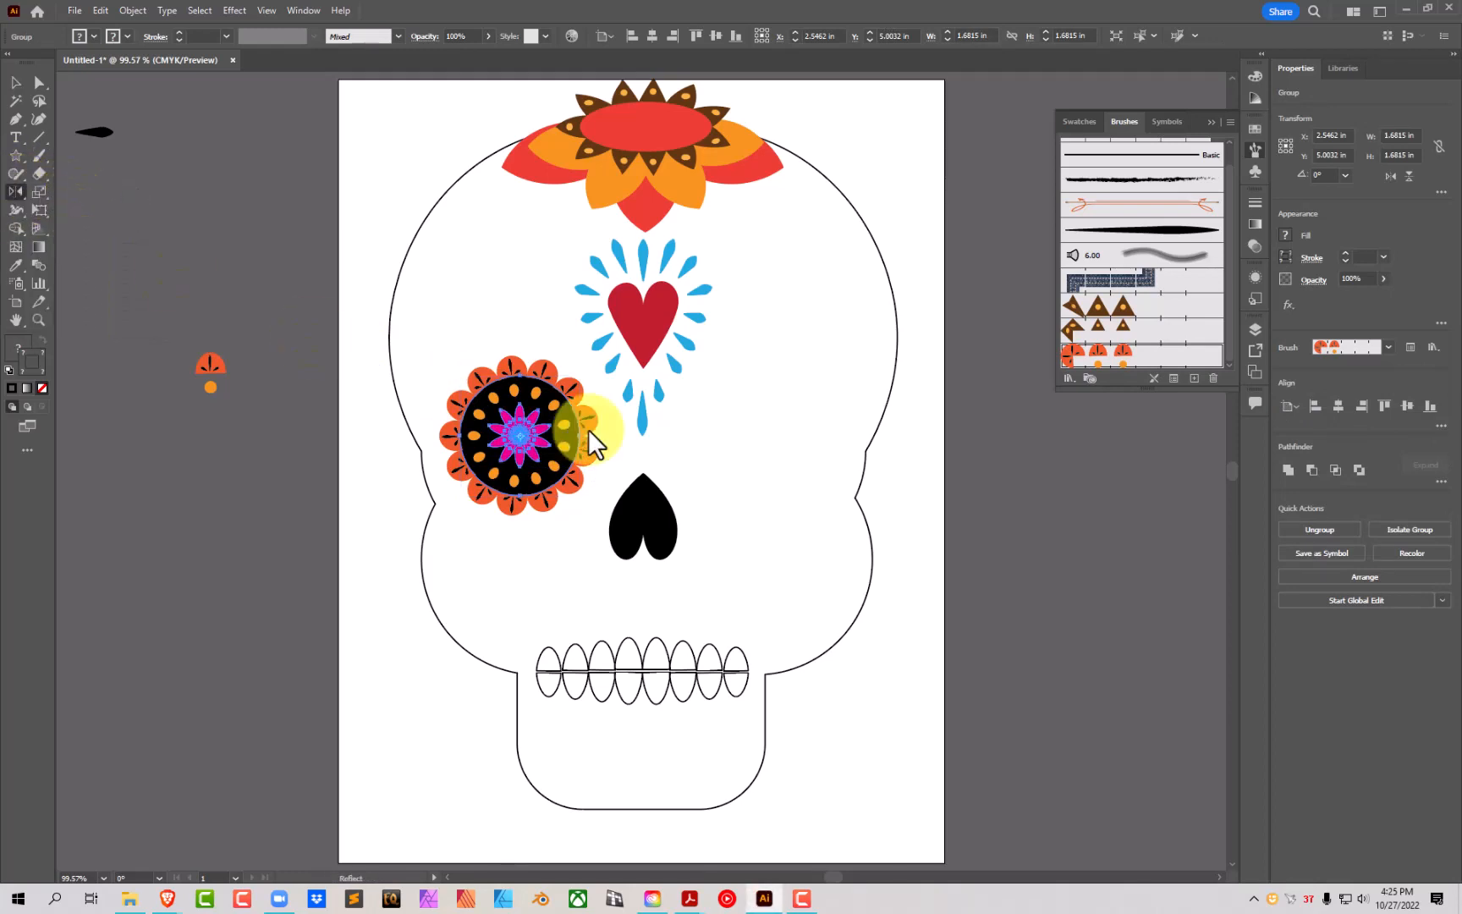
{"action": "left_click", "coordinate": [640, 435], "text": "alt"}
{"action": "left_click", "coordinate": [774, 462]}
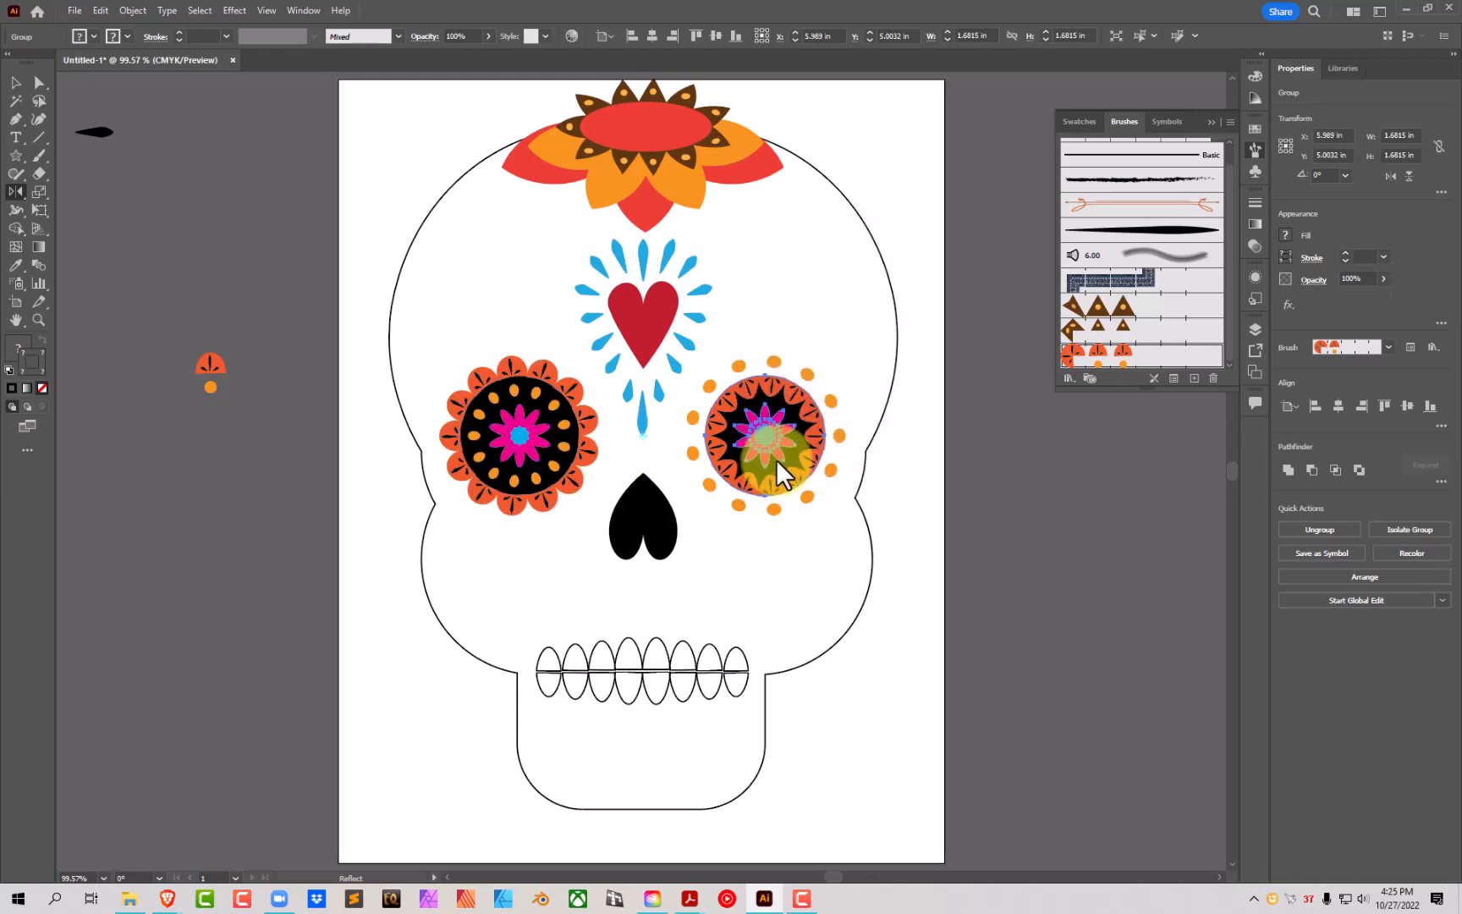
{"action": "left_click", "coordinate": [15, 82]}
{"action": "left_click", "coordinate": [260, 169]}
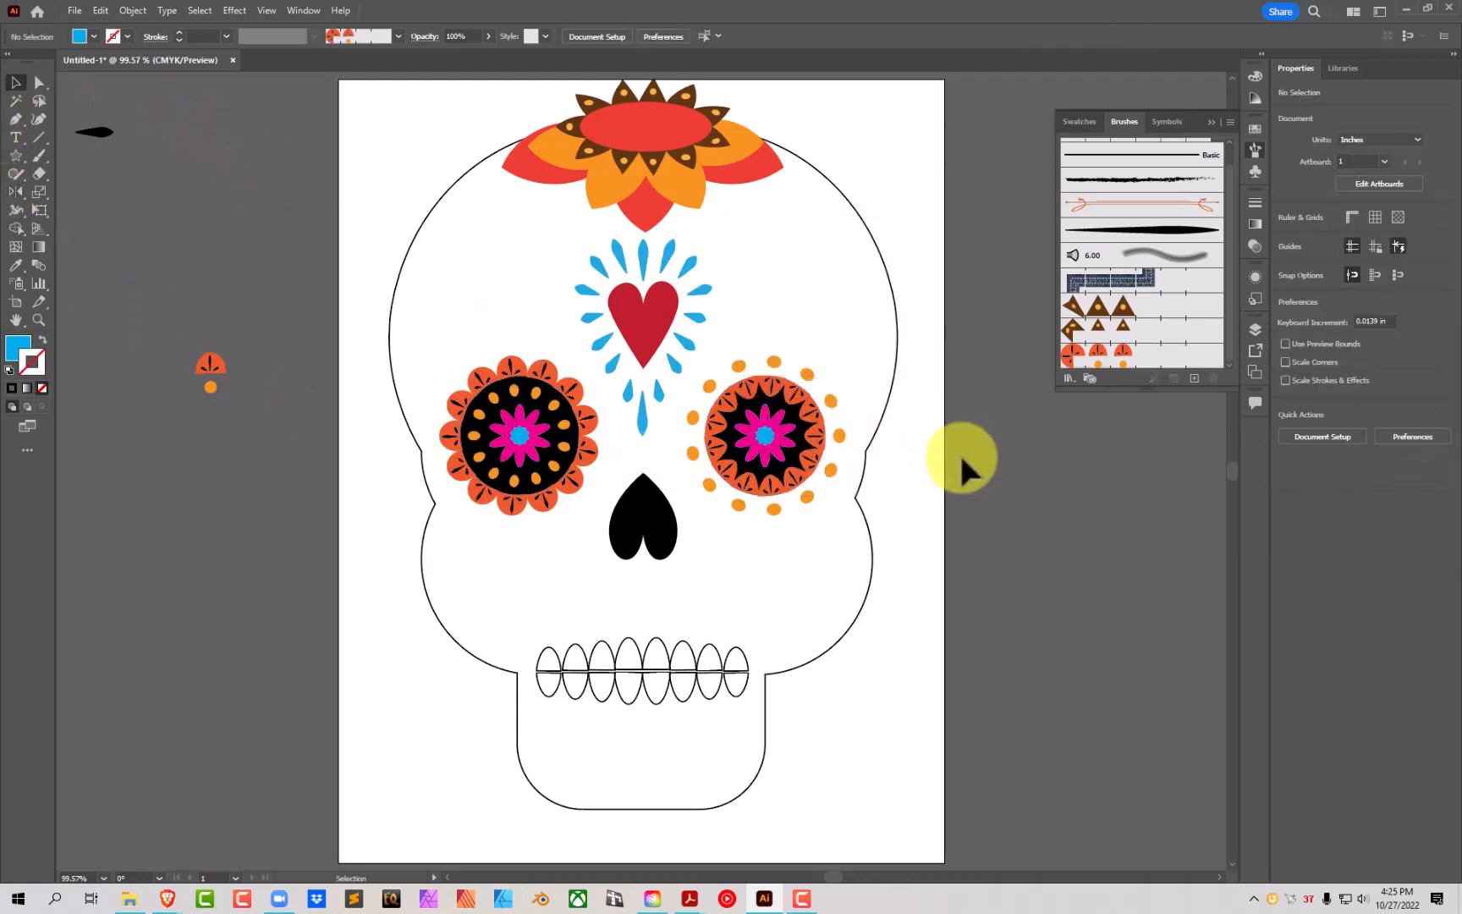
Step: Select only the black circle inside the mirrored eye group with the Group Selection tool
{"action": "left_click", "coordinate": [808, 444]}
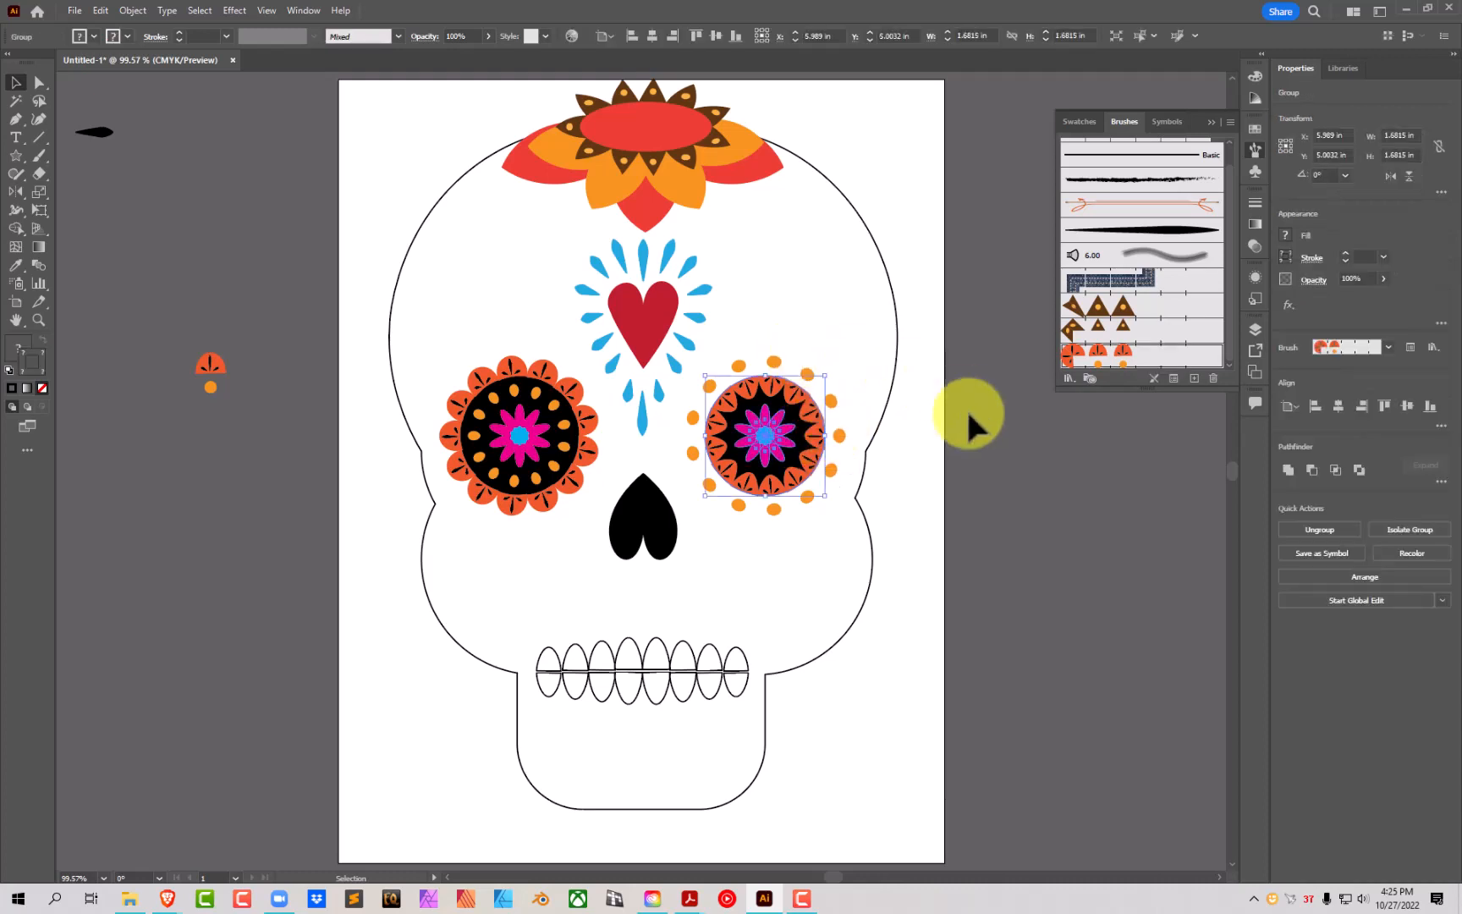
{"action": "left_click_drag", "start_coordinate": [38, 86], "coordinate": [139, 106]}
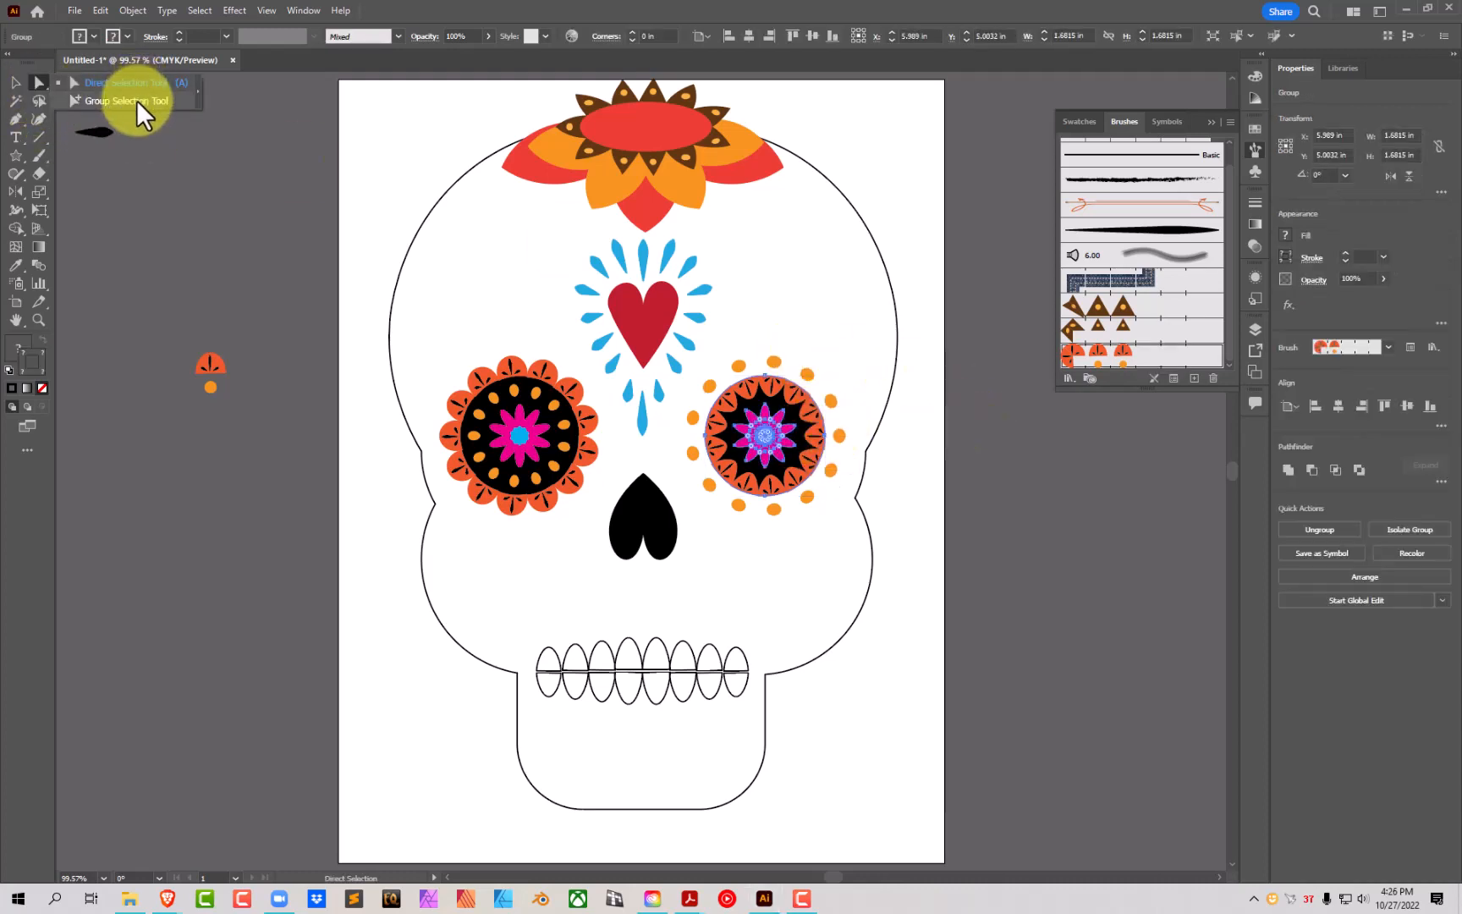
{"action": "left_click", "coordinate": [484, 304]}
{"action": "left_click", "coordinate": [785, 403]}
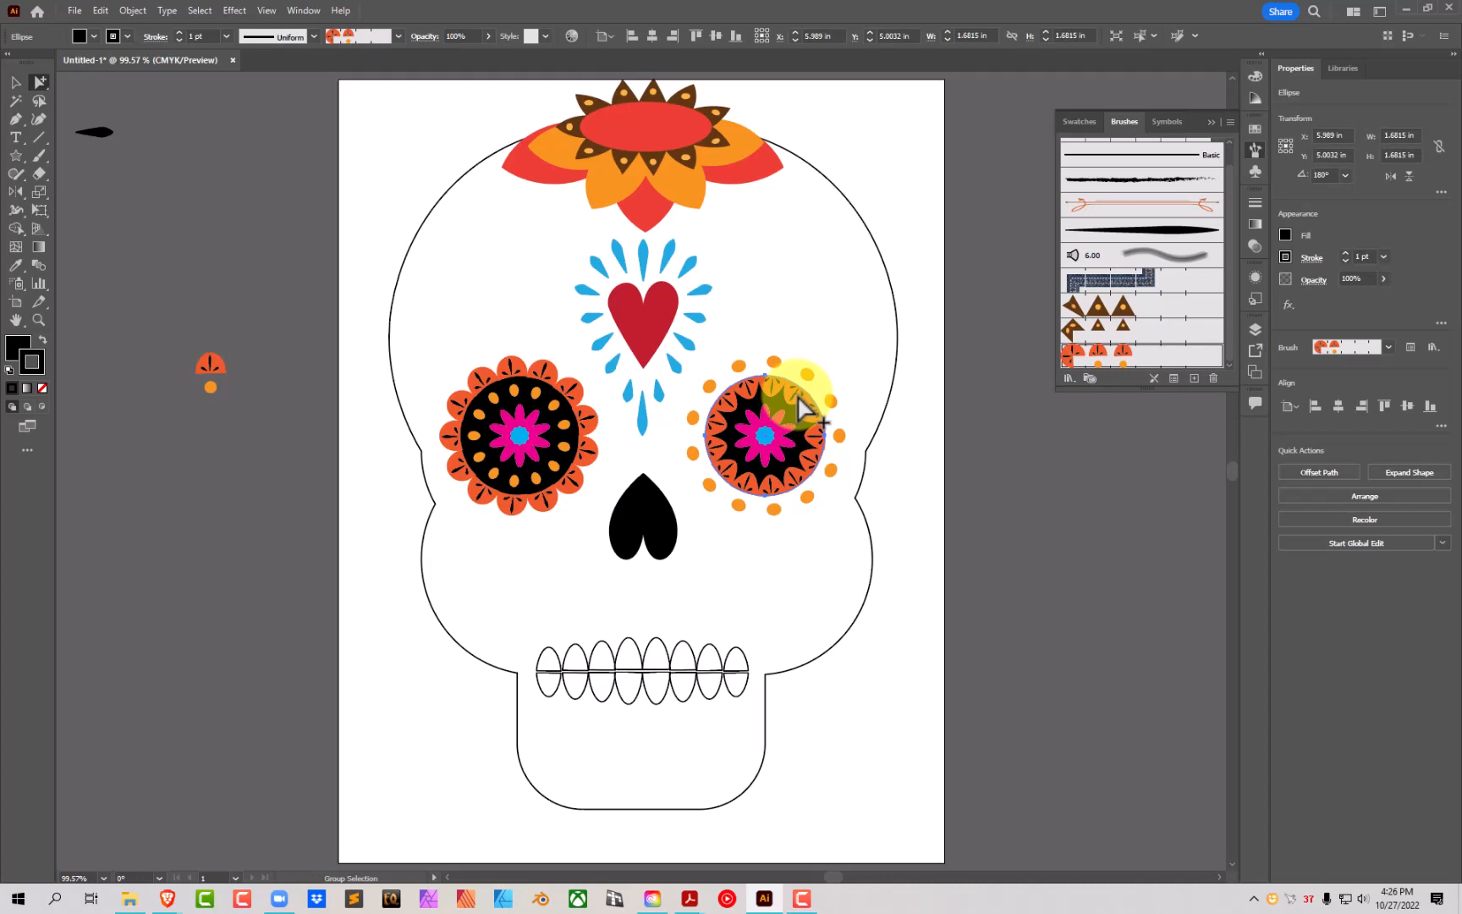
Step: Examine the stroke and appearance settings of the mirrored eye's black circle for an option to flip its pattern brush
{"action": "left_click", "coordinate": [1257, 202]}
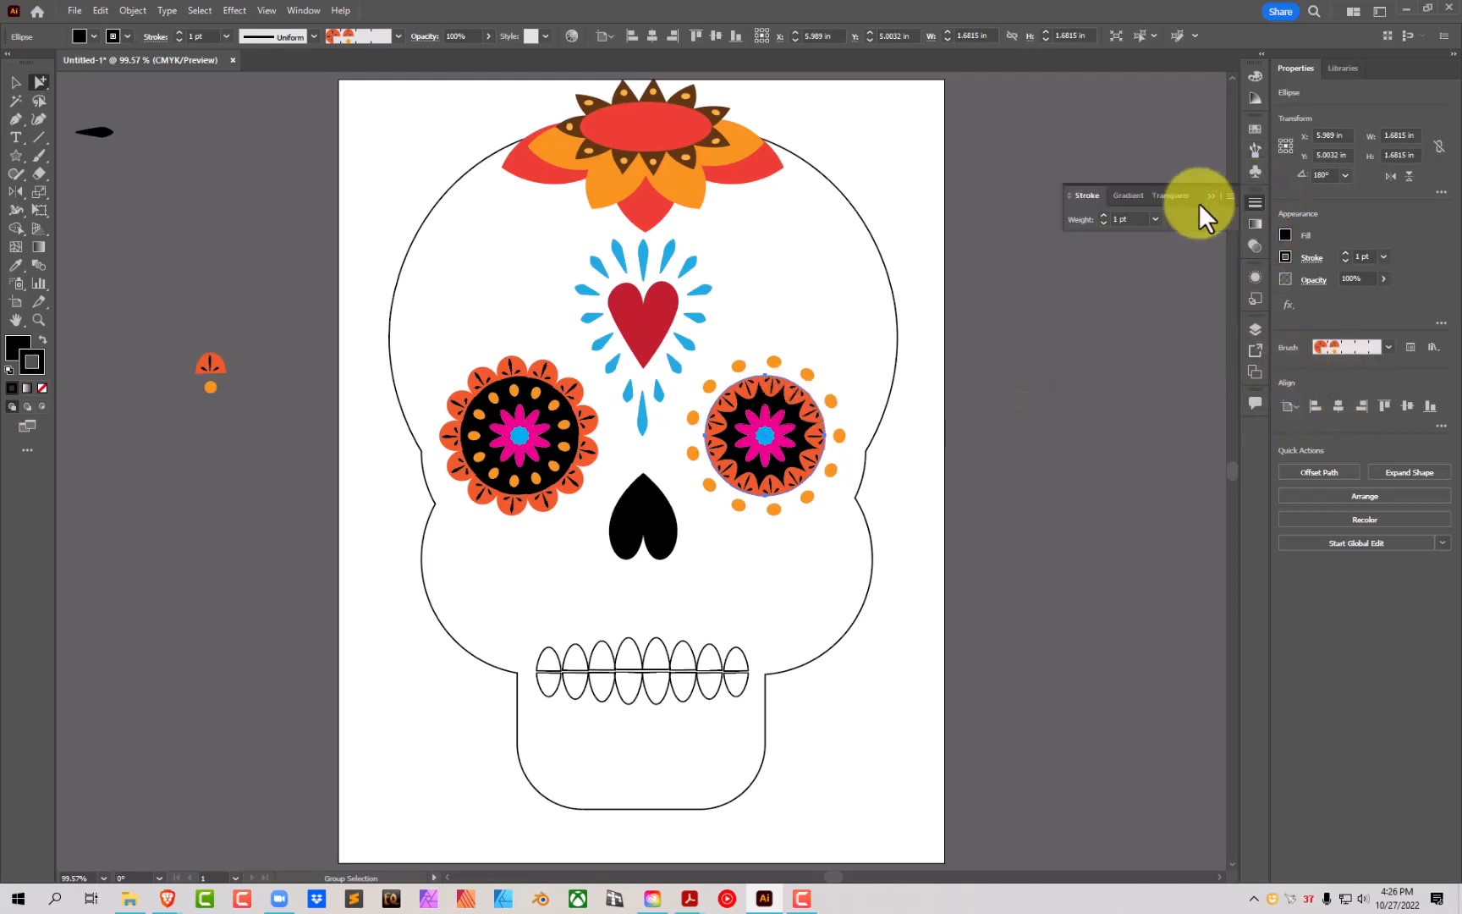
{"action": "left_click", "coordinate": [1256, 203]}
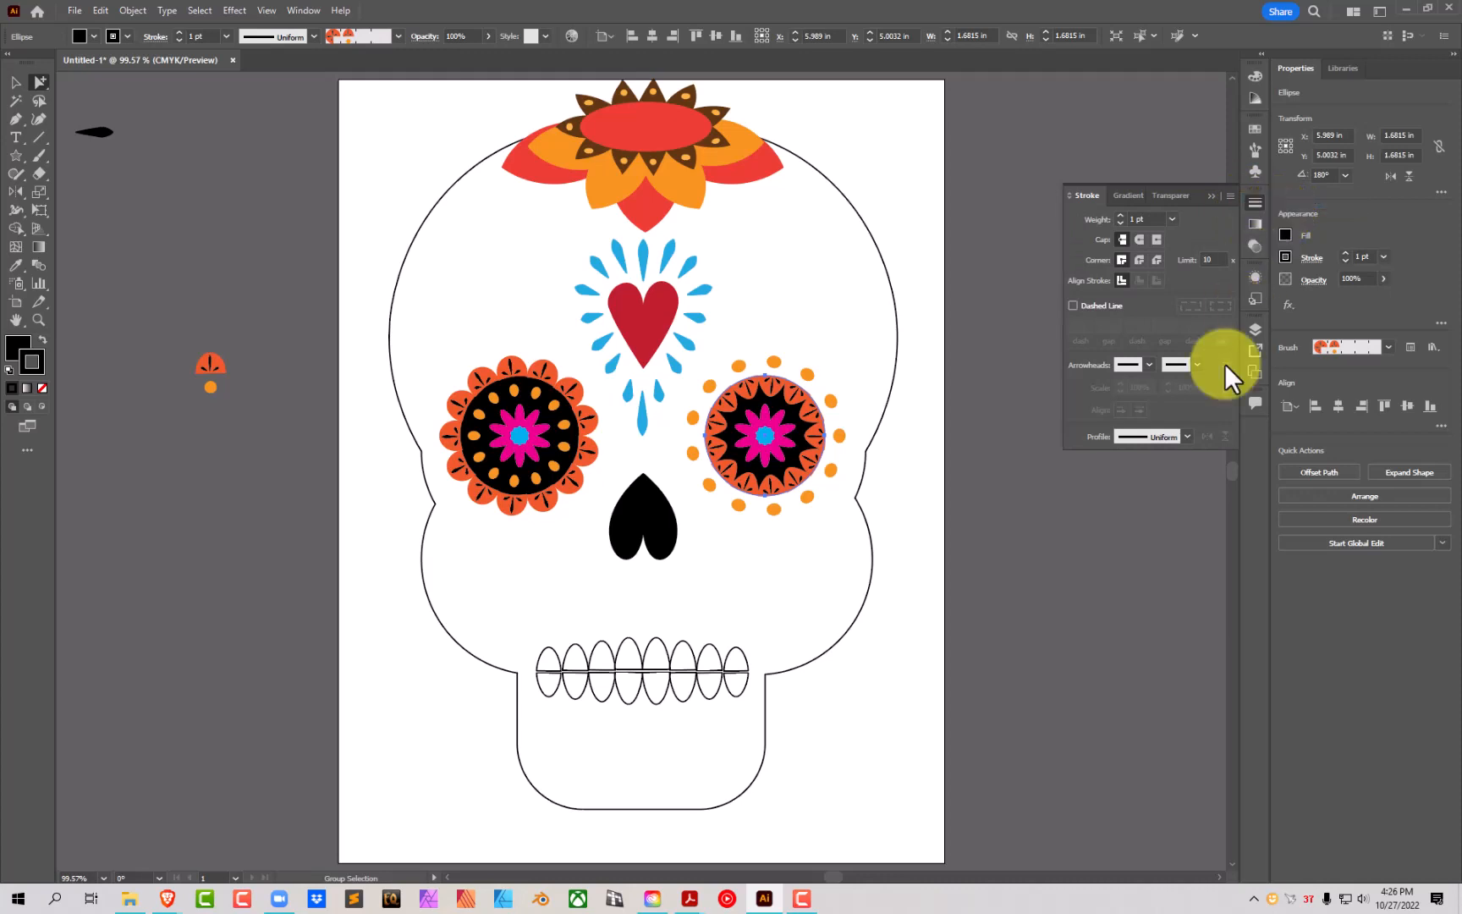
{"action": "left_click", "coordinate": [775, 391]}
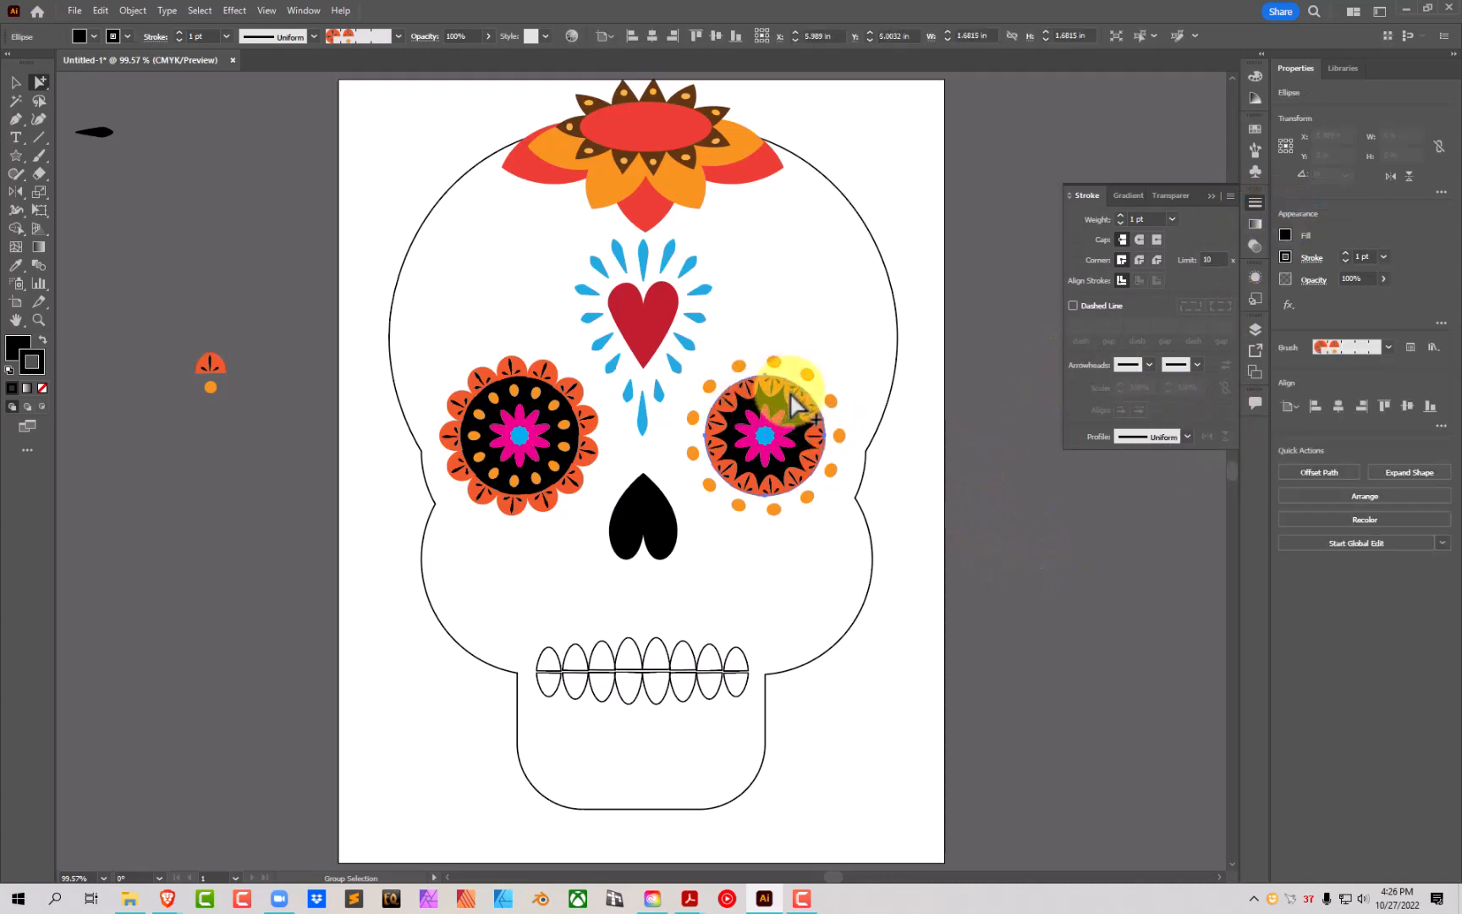
{"action": "left_click", "coordinate": [1256, 277]}
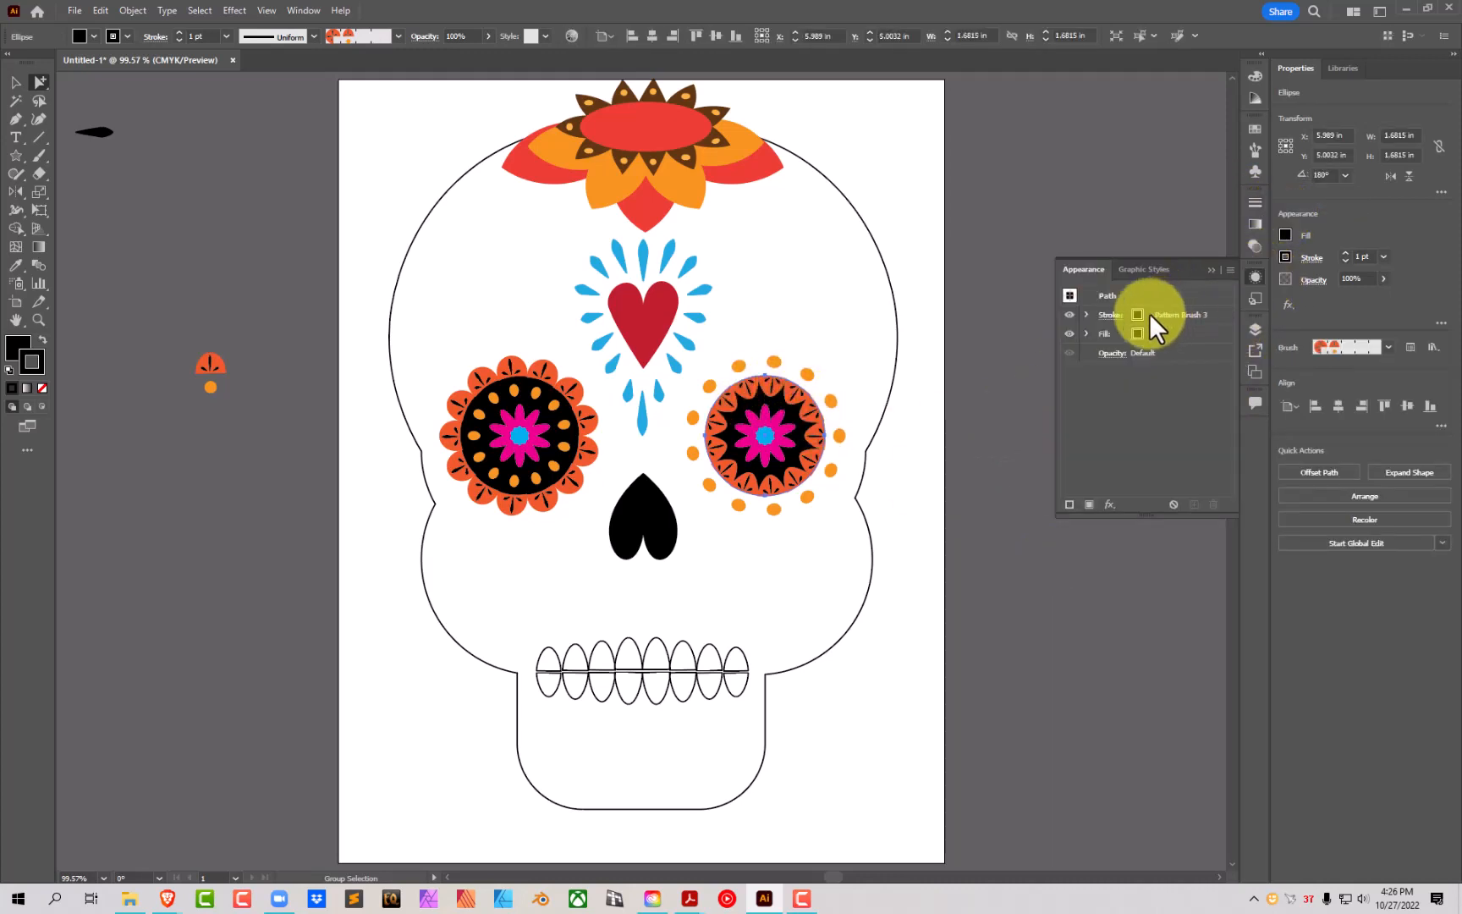
{"action": "left_click", "coordinate": [1088, 314]}
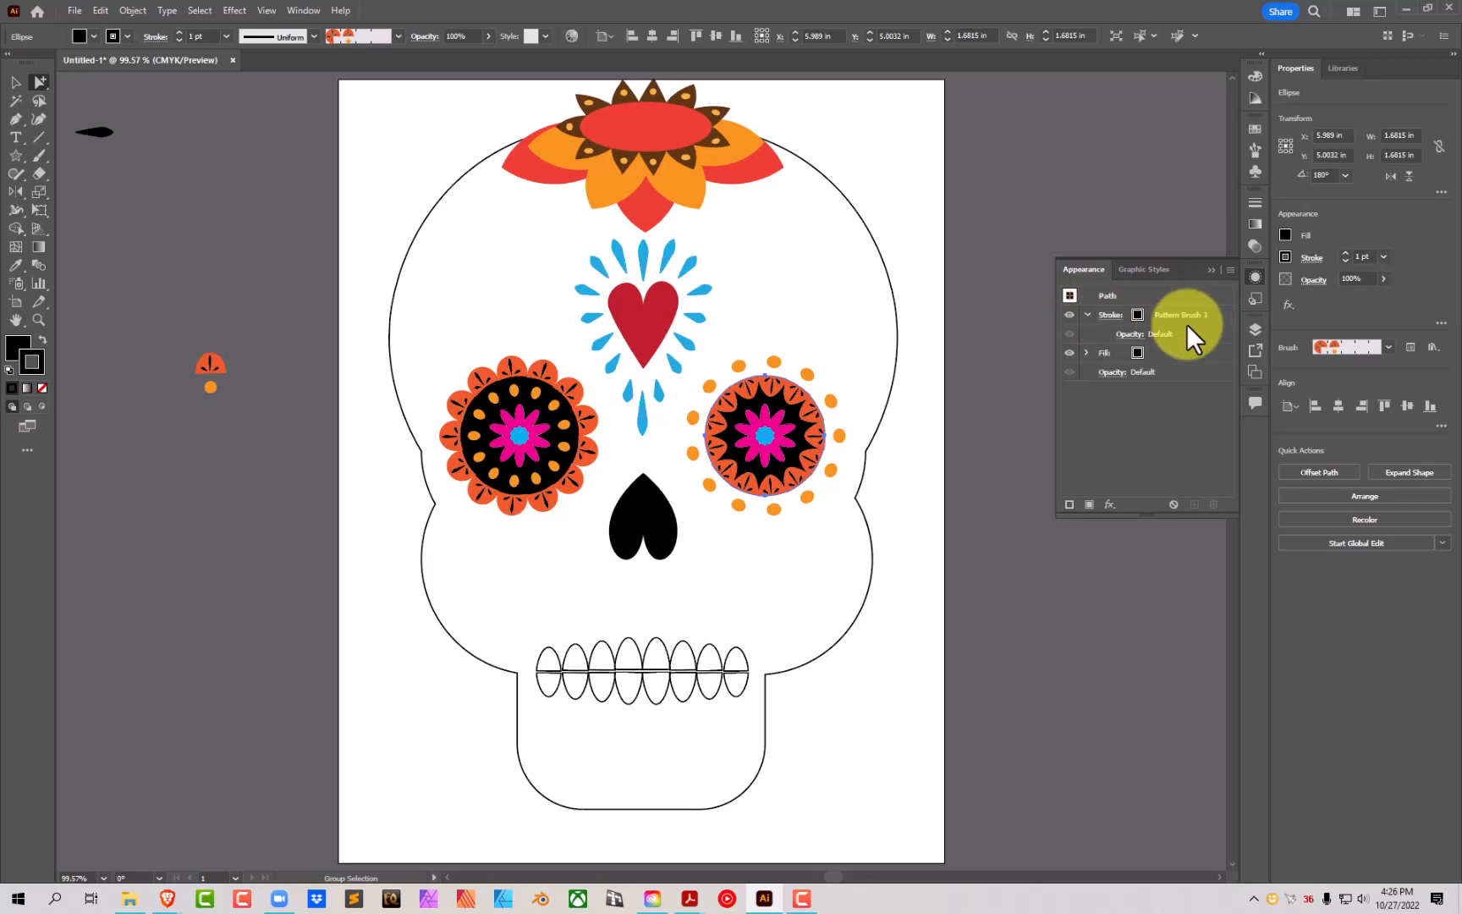
{"action": "left_click", "coordinate": [1115, 314]}
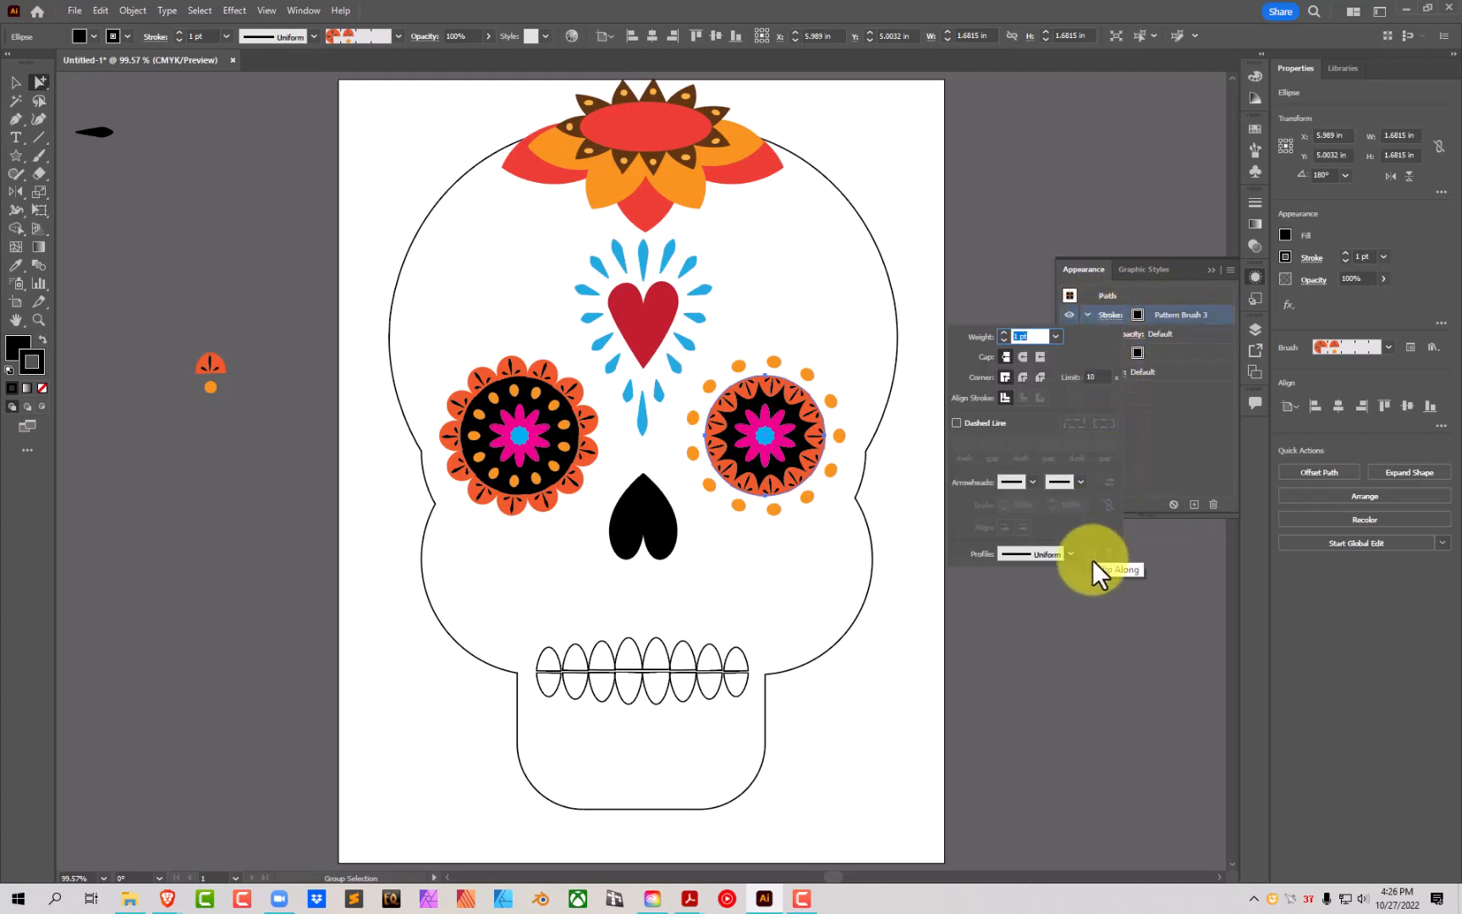
{"action": "left_click", "coordinate": [1161, 445]}
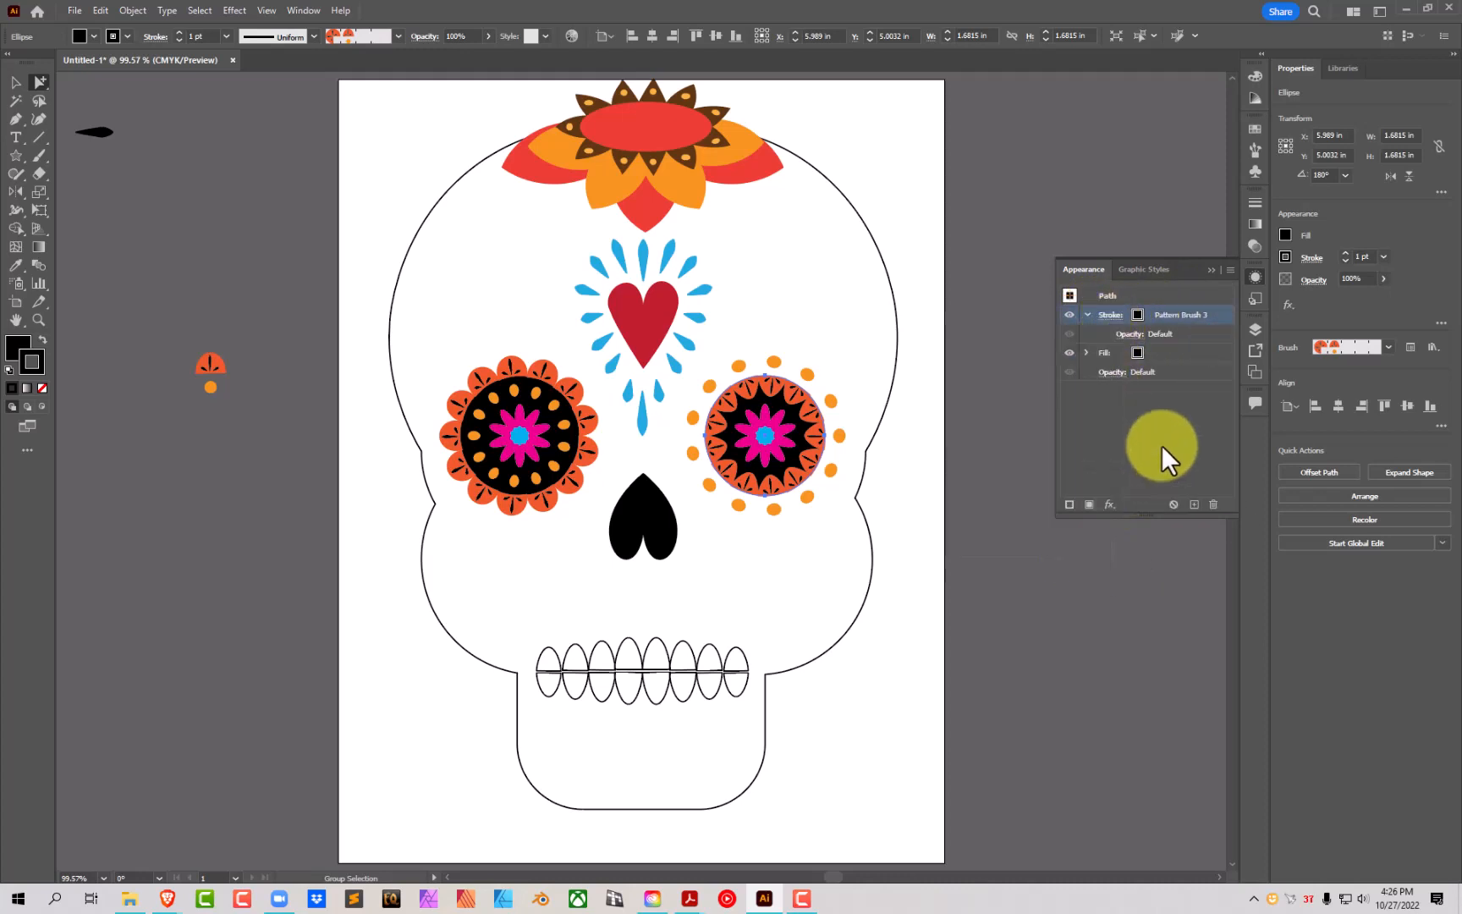
Step: Select the orange scallop and dot motif beside the artboard and rotate it 180° so the dot sits above the scallop
{"action": "left_click", "coordinate": [15, 82]}
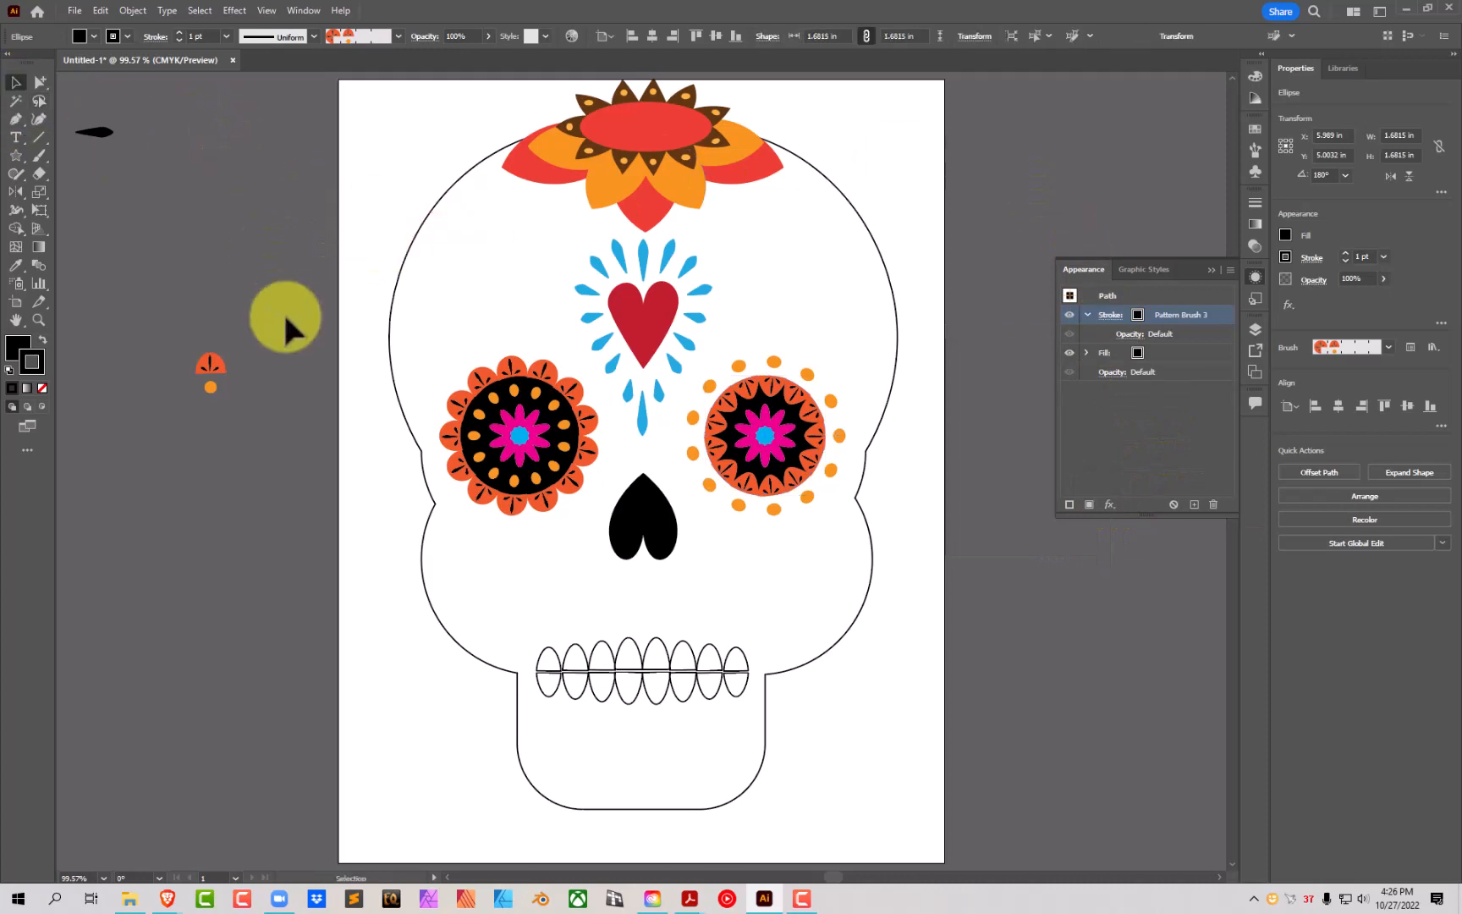
{"action": "left_click_drag", "start_coordinate": [191, 343], "coordinate": [290, 434]}
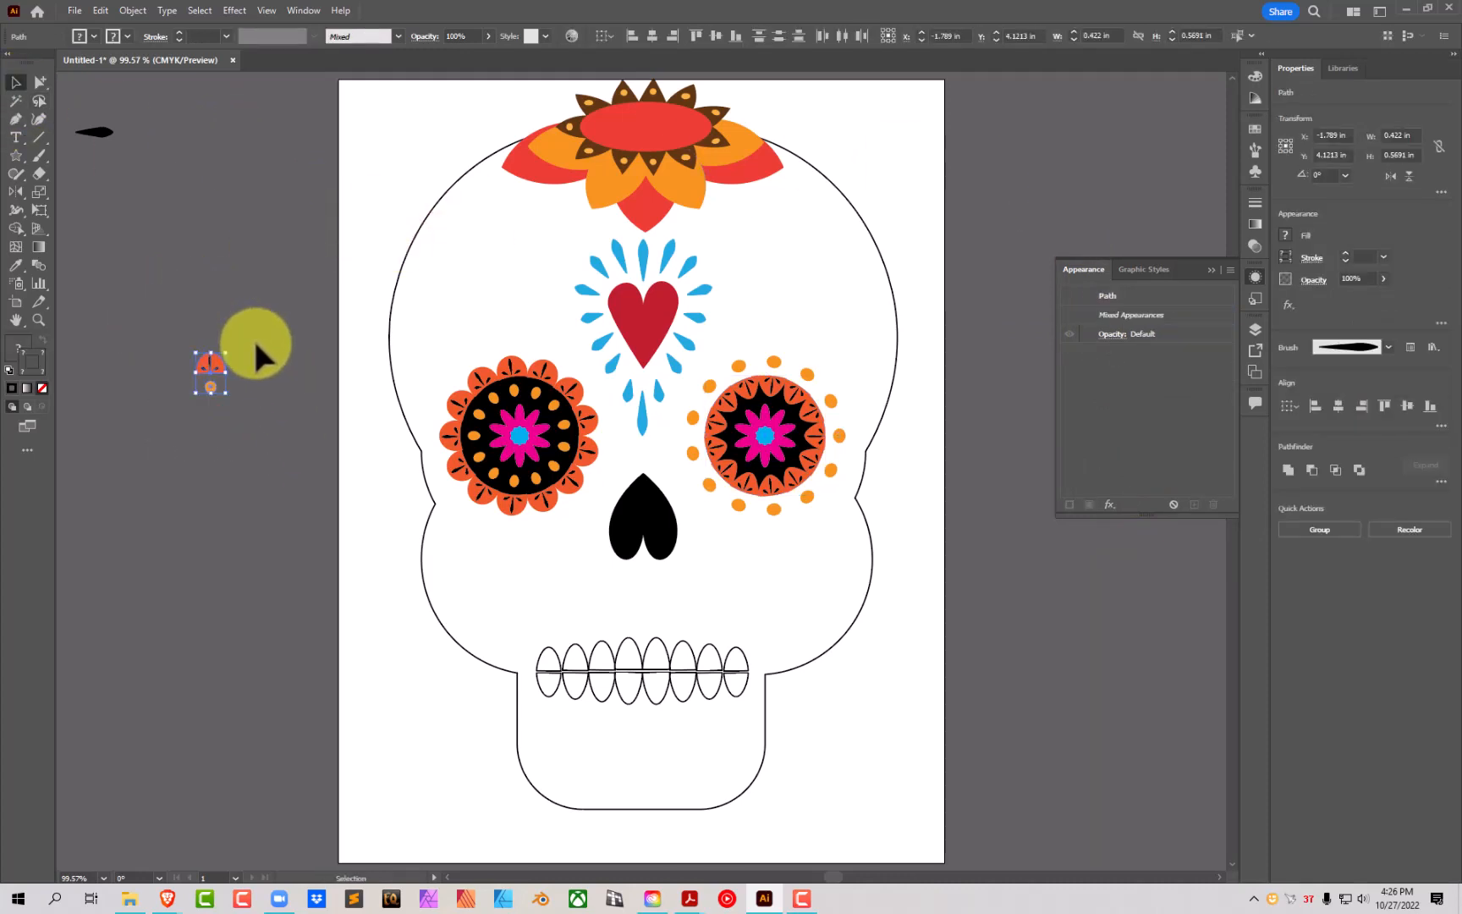
{"action": "left_click_drag", "start_coordinate": [231, 346], "coordinate": [176, 461]}
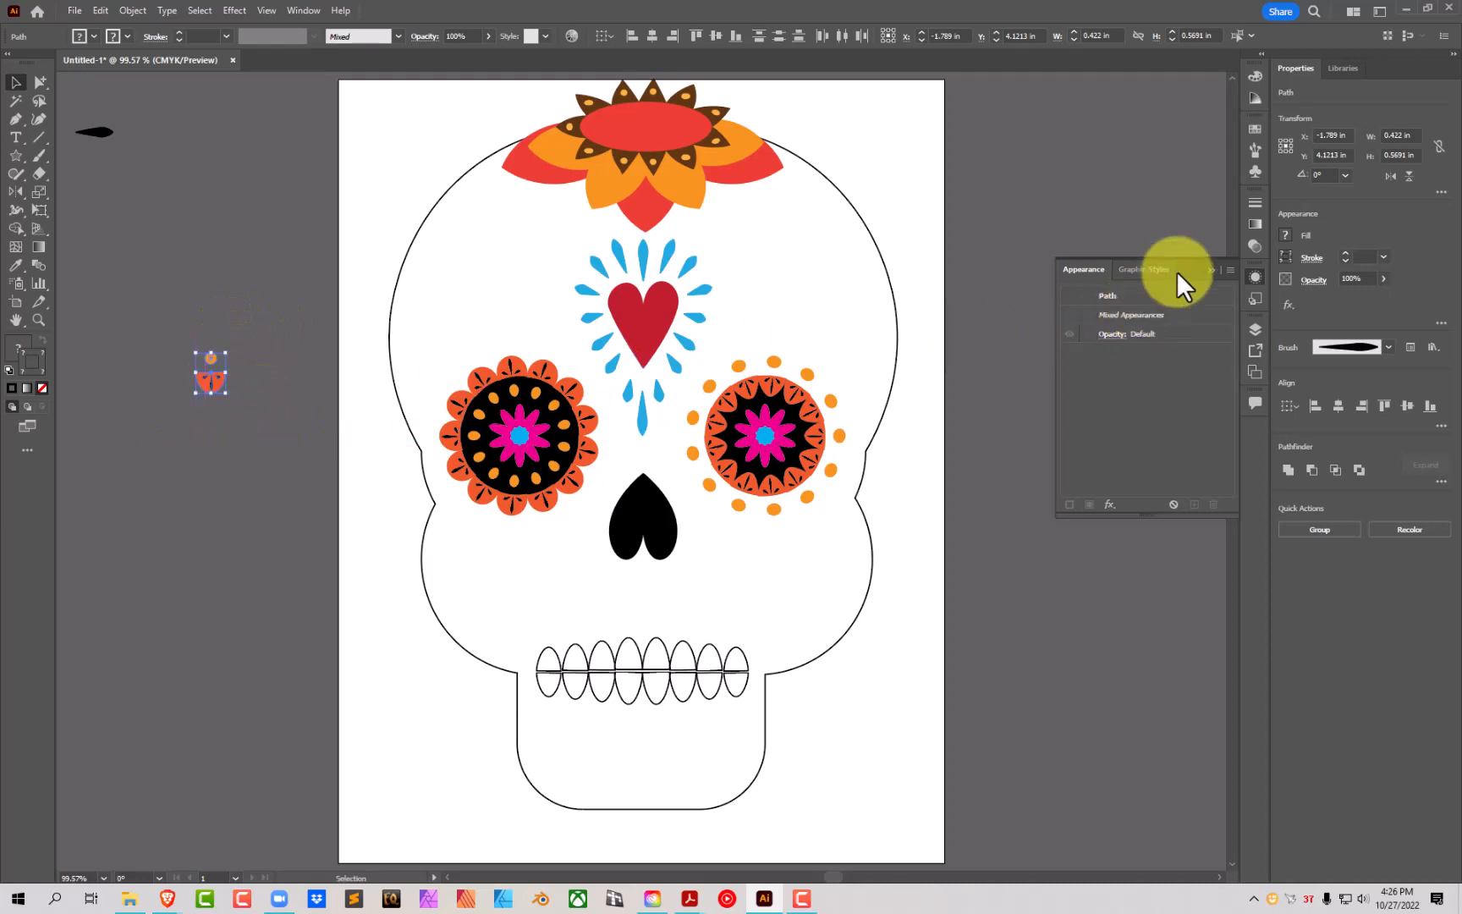
Step: Create a new pattern brush named Pattern Brush 4 from the upside-down scallop and dot motif, keeping the default options
{"action": "left_click", "coordinate": [1256, 157]}
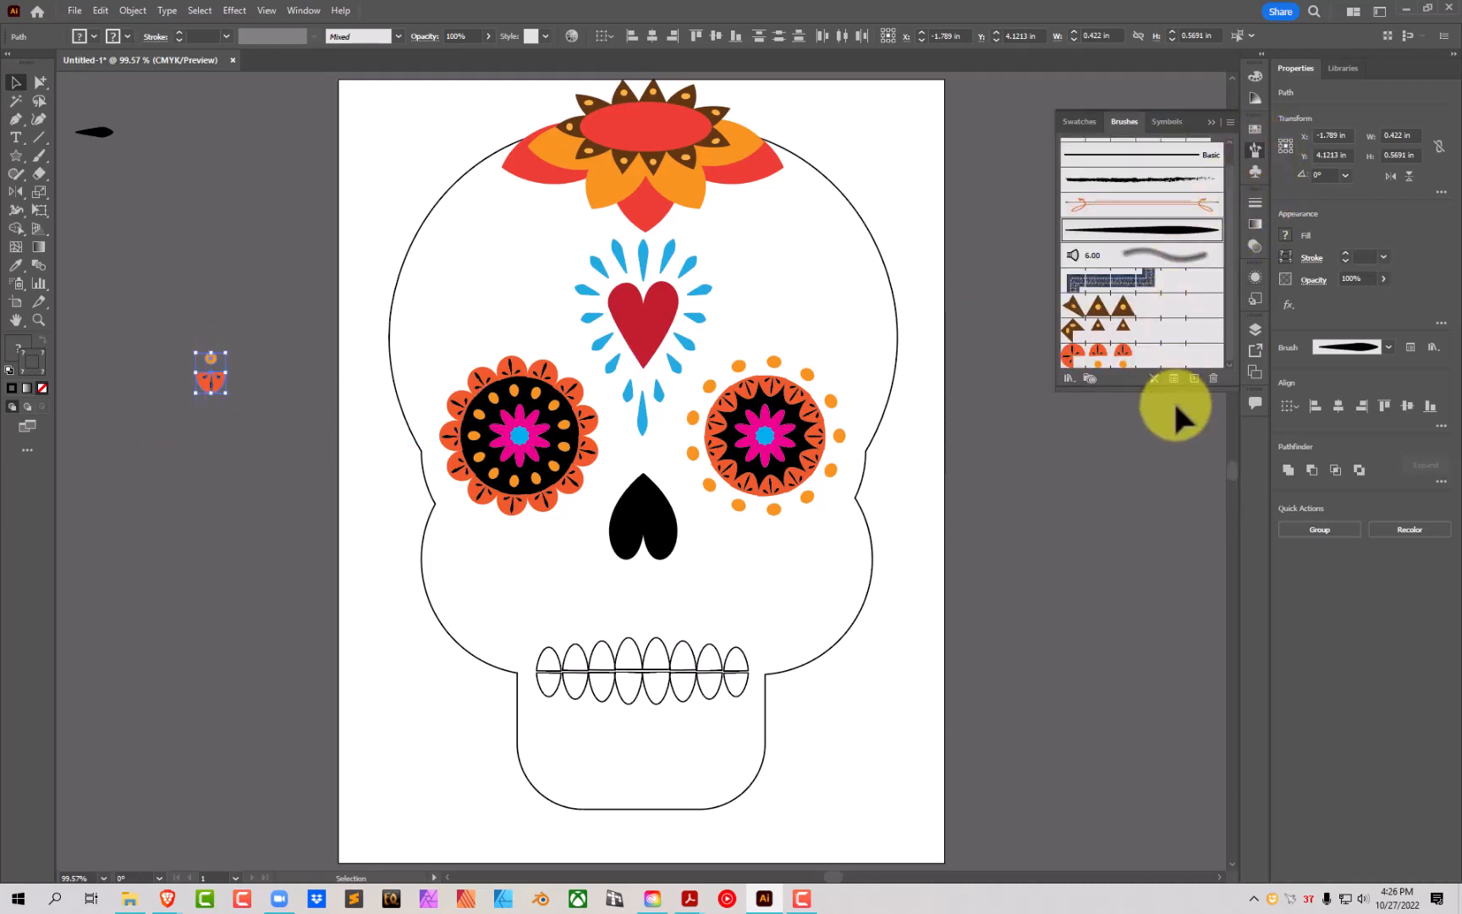
{"action": "left_click", "coordinate": [1193, 379]}
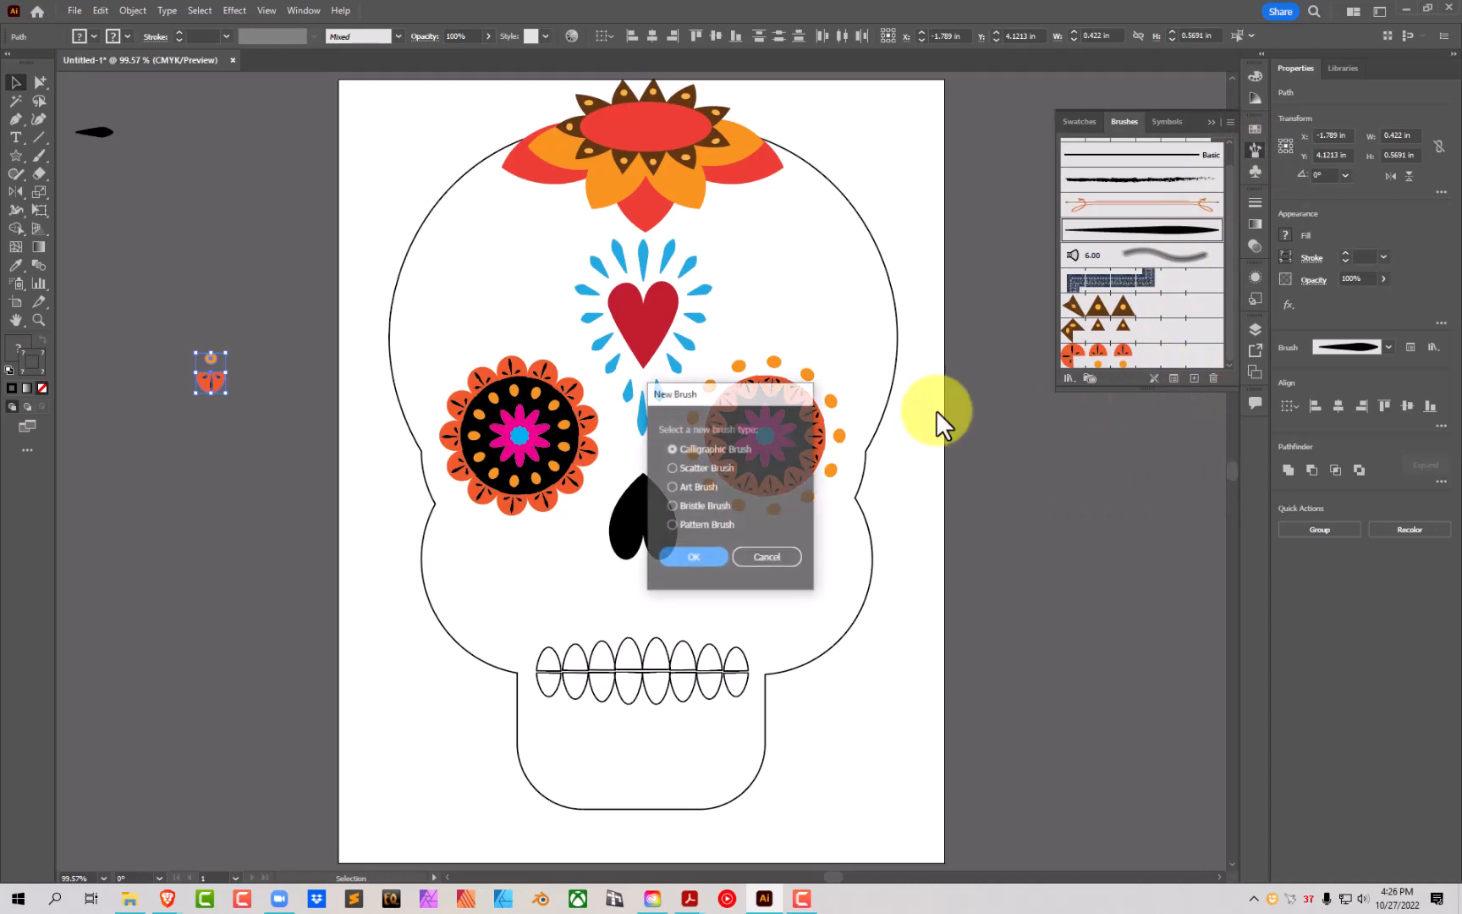
{"action": "left_click", "coordinate": [716, 526]}
{"action": "left_click", "coordinate": [690, 555]}
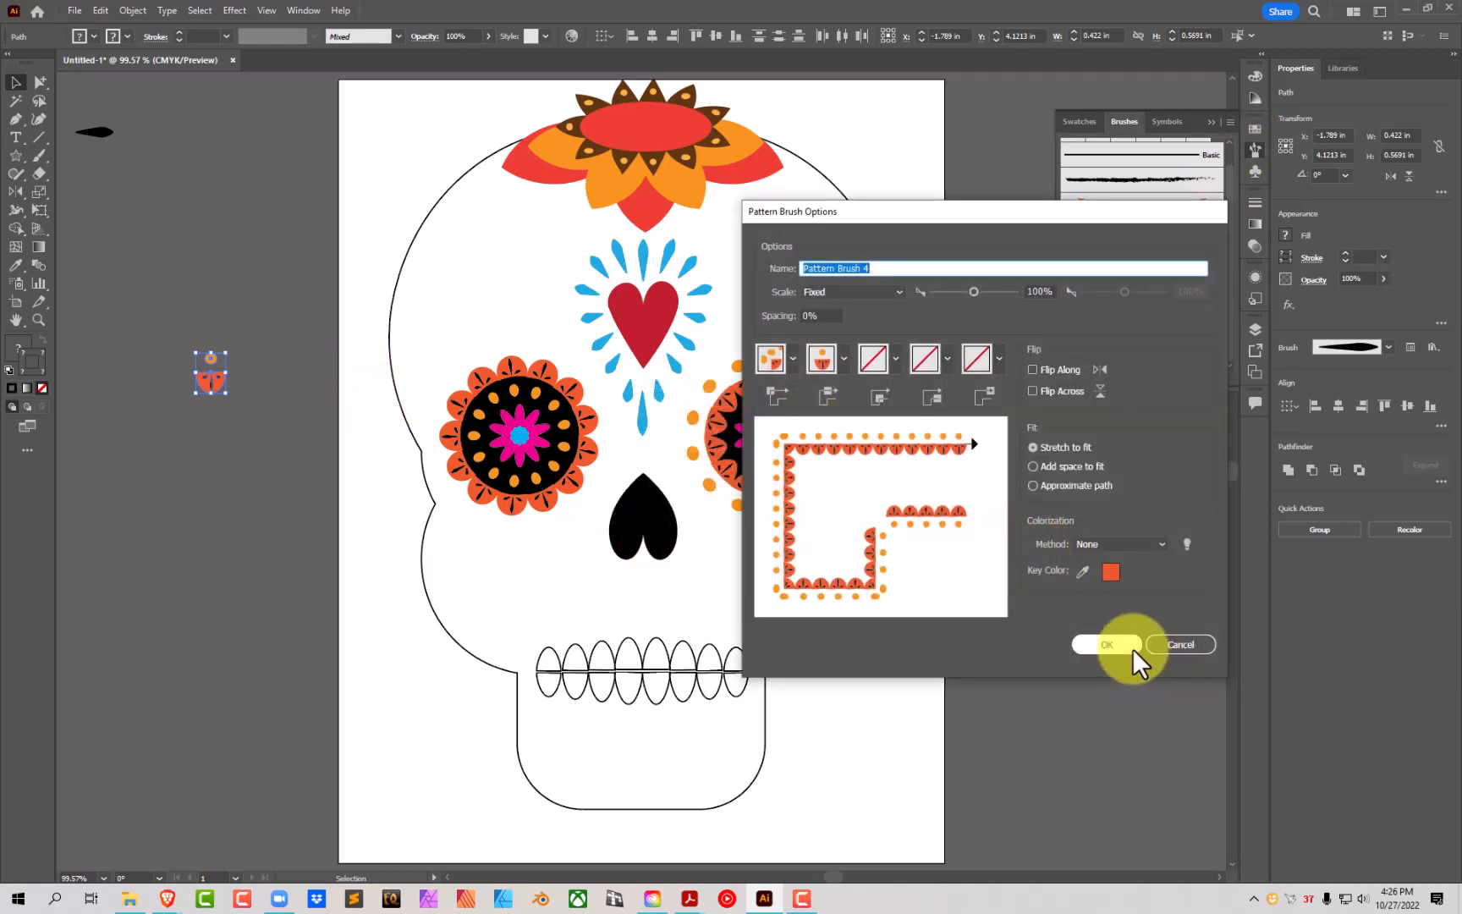
{"action": "left_click", "coordinate": [1132, 648]}
Step: Try applying Pattern Brush 4 to the whole mirrored eye group, and undo the change
{"action": "left_click", "coordinate": [711, 446]}
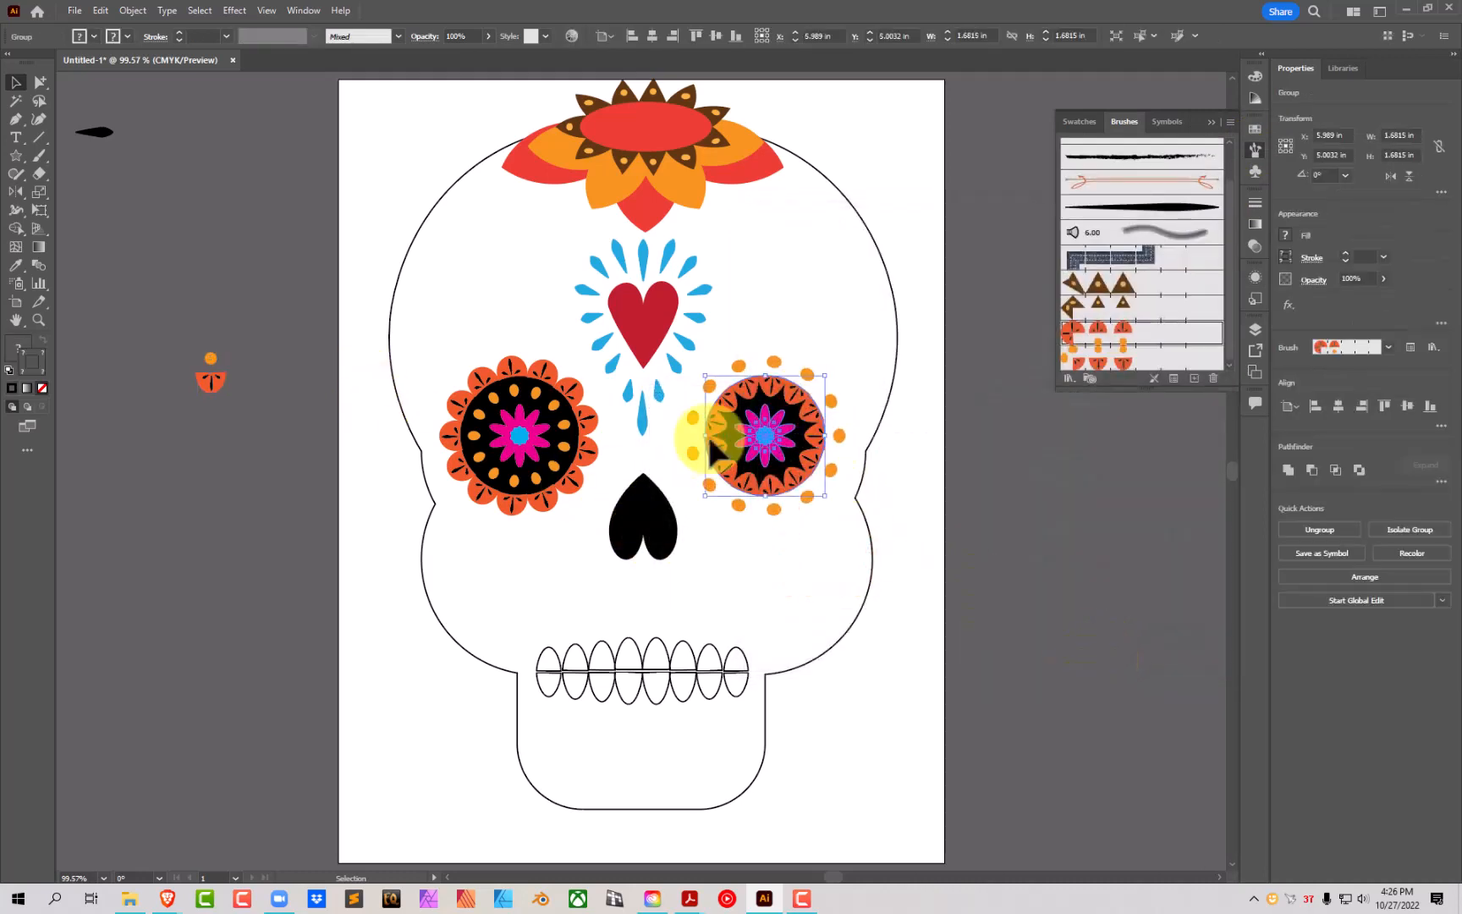
{"action": "left_click", "coordinate": [1096, 357]}
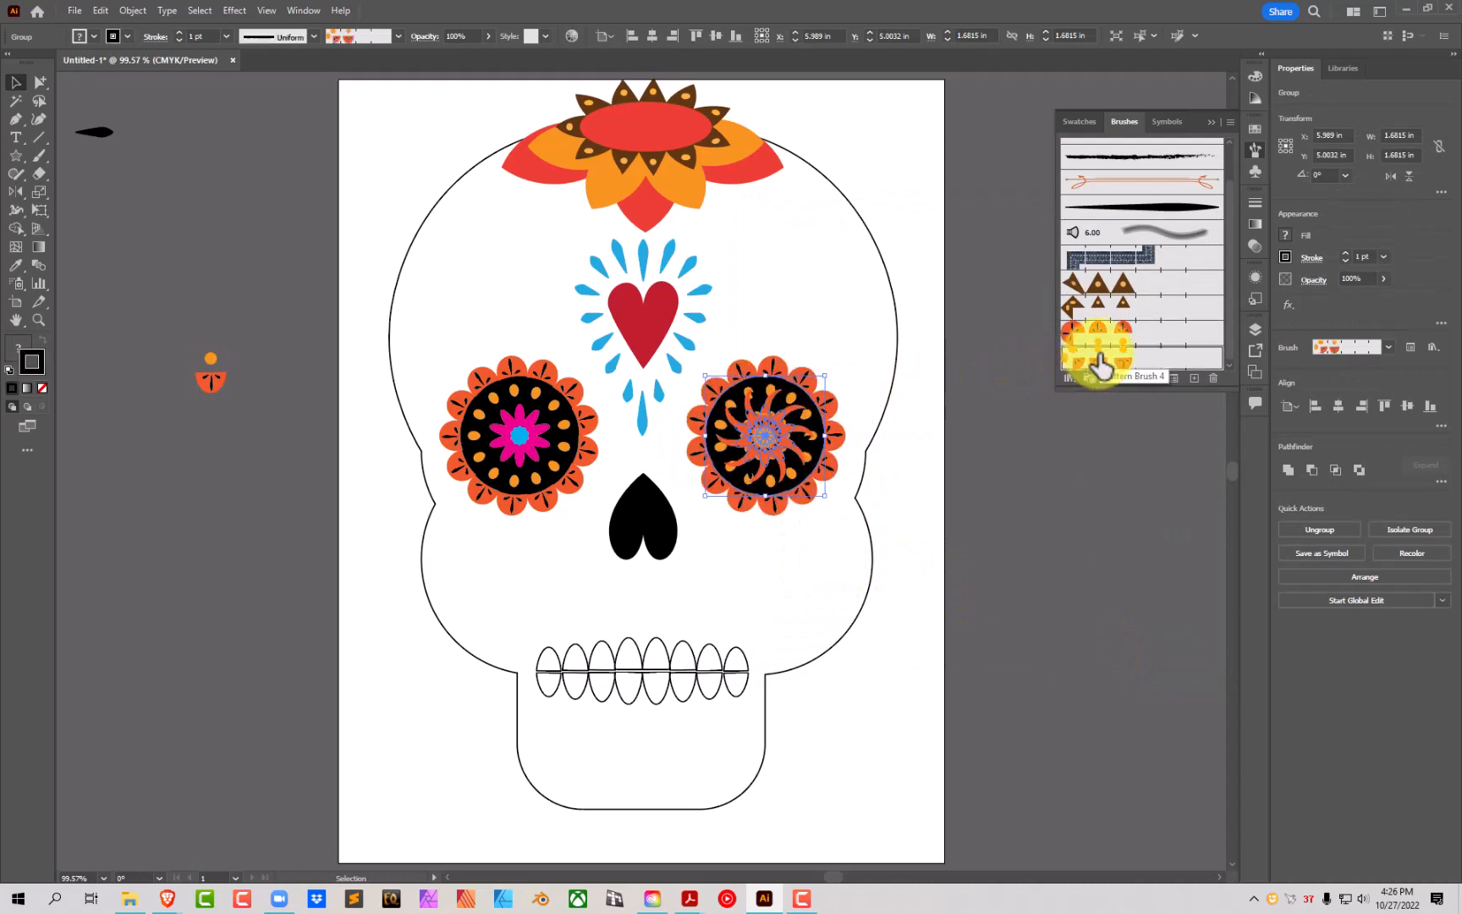
{"action": "left_click", "coordinate": [1061, 506]}
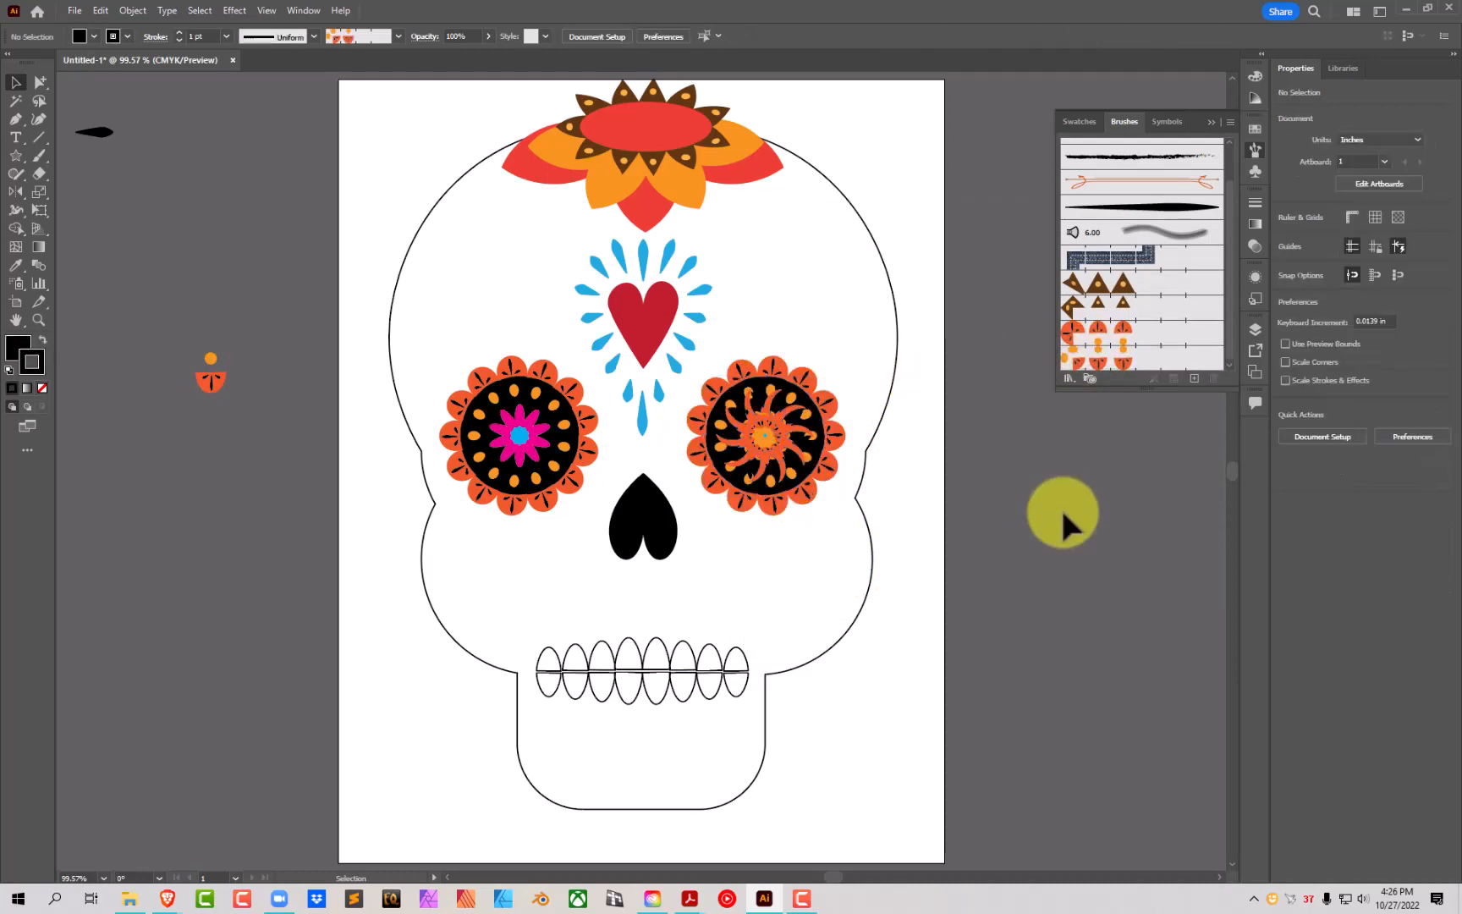
{"action": "key", "text": "ctrl+z"}
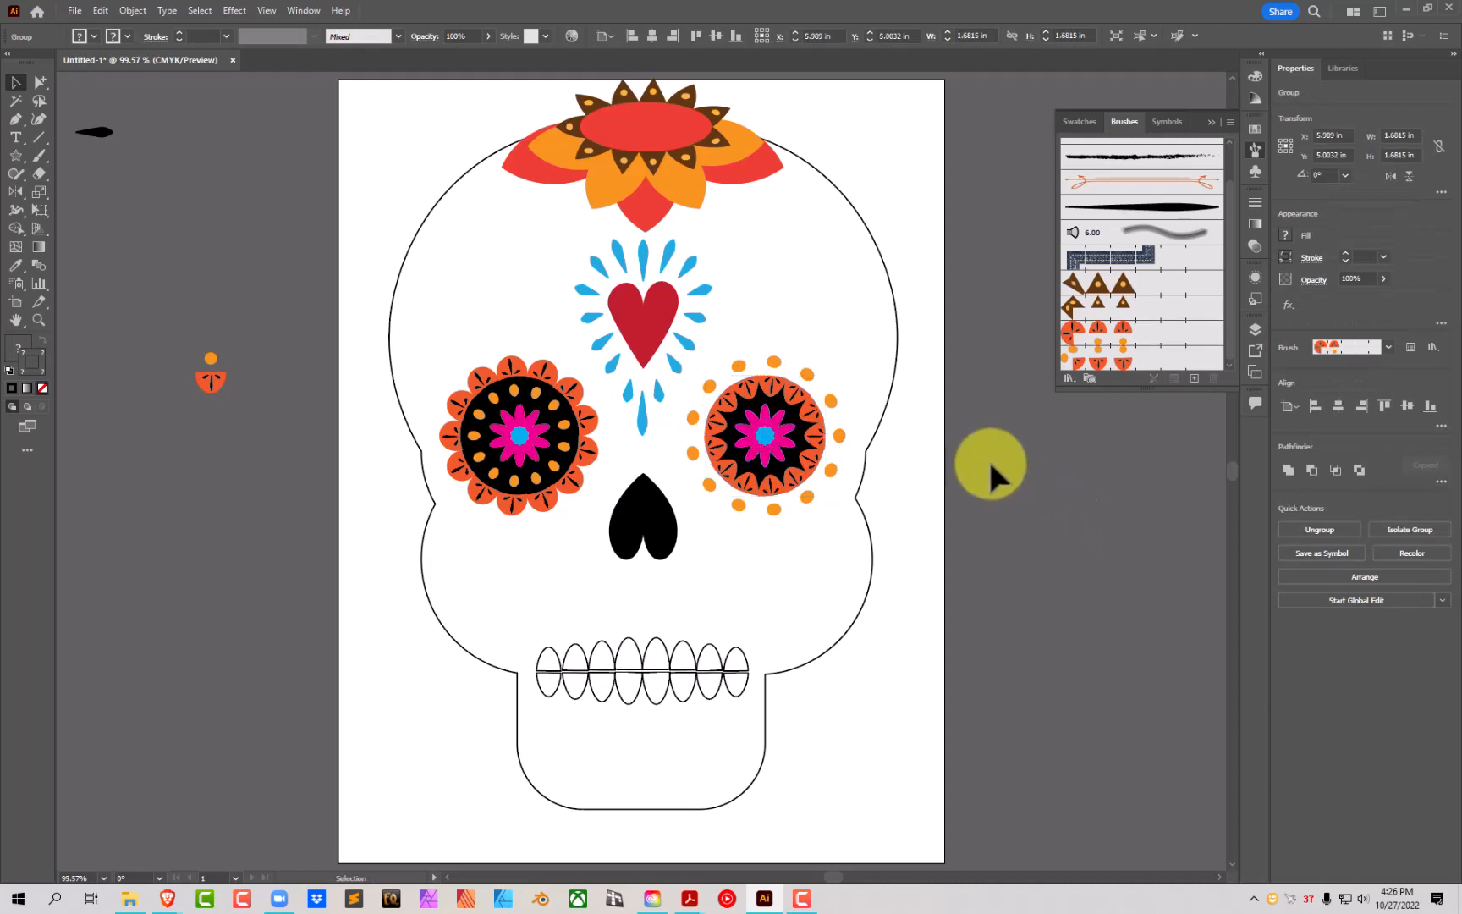
Step: Select only the black circle inside the mirrored eye group, apply Pattern Brush 4 to it, and deselect it
{"action": "left_click", "coordinate": [987, 461]}
{"action": "left_click", "coordinate": [39, 82]}
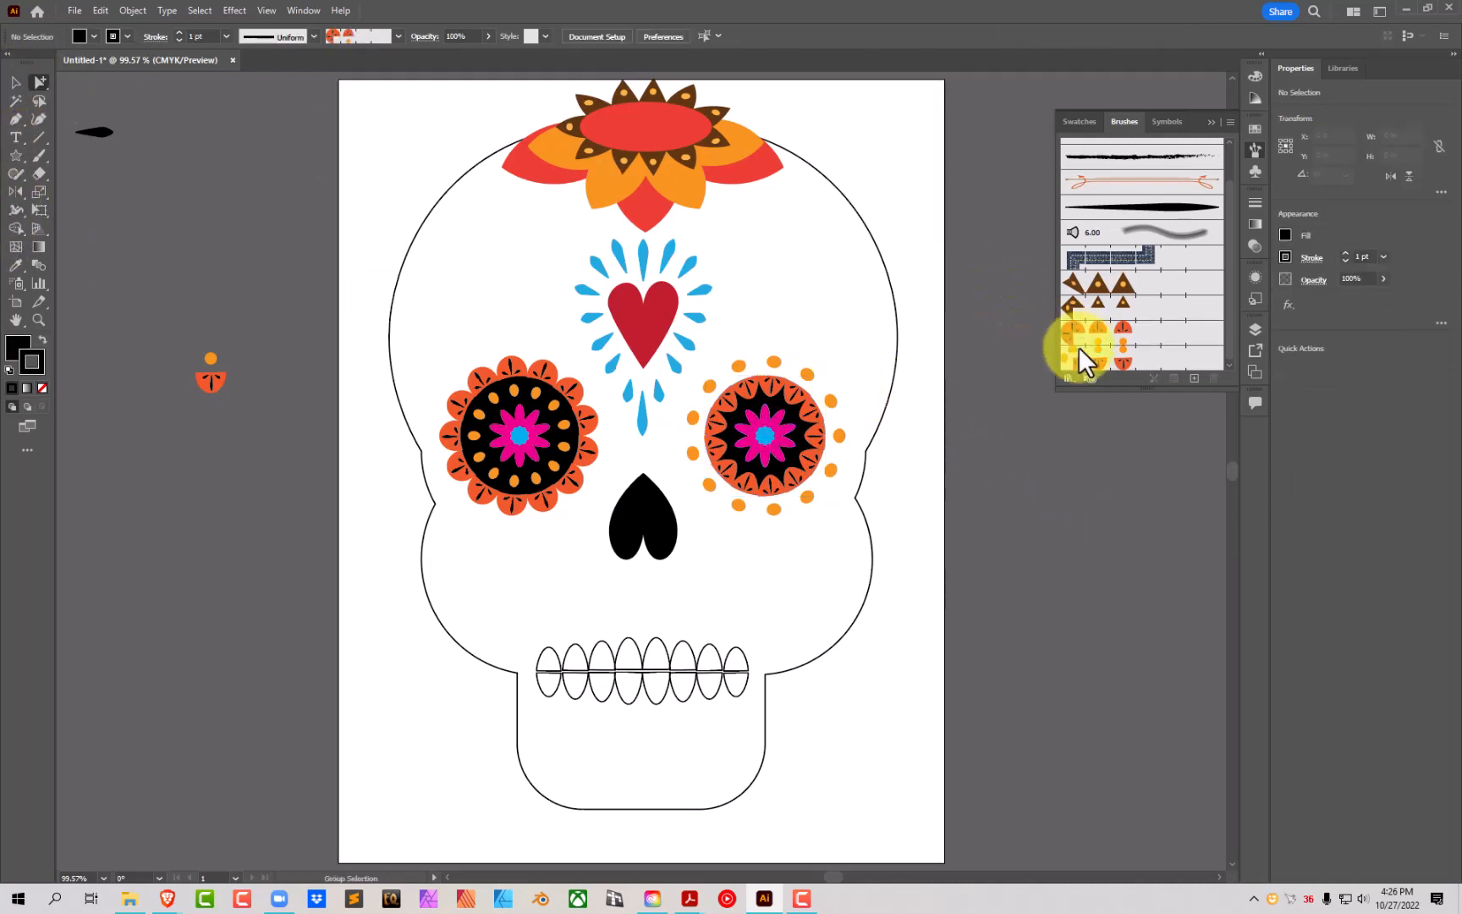
{"action": "left_click", "coordinate": [810, 407]}
{"action": "left_click", "coordinate": [1098, 358]}
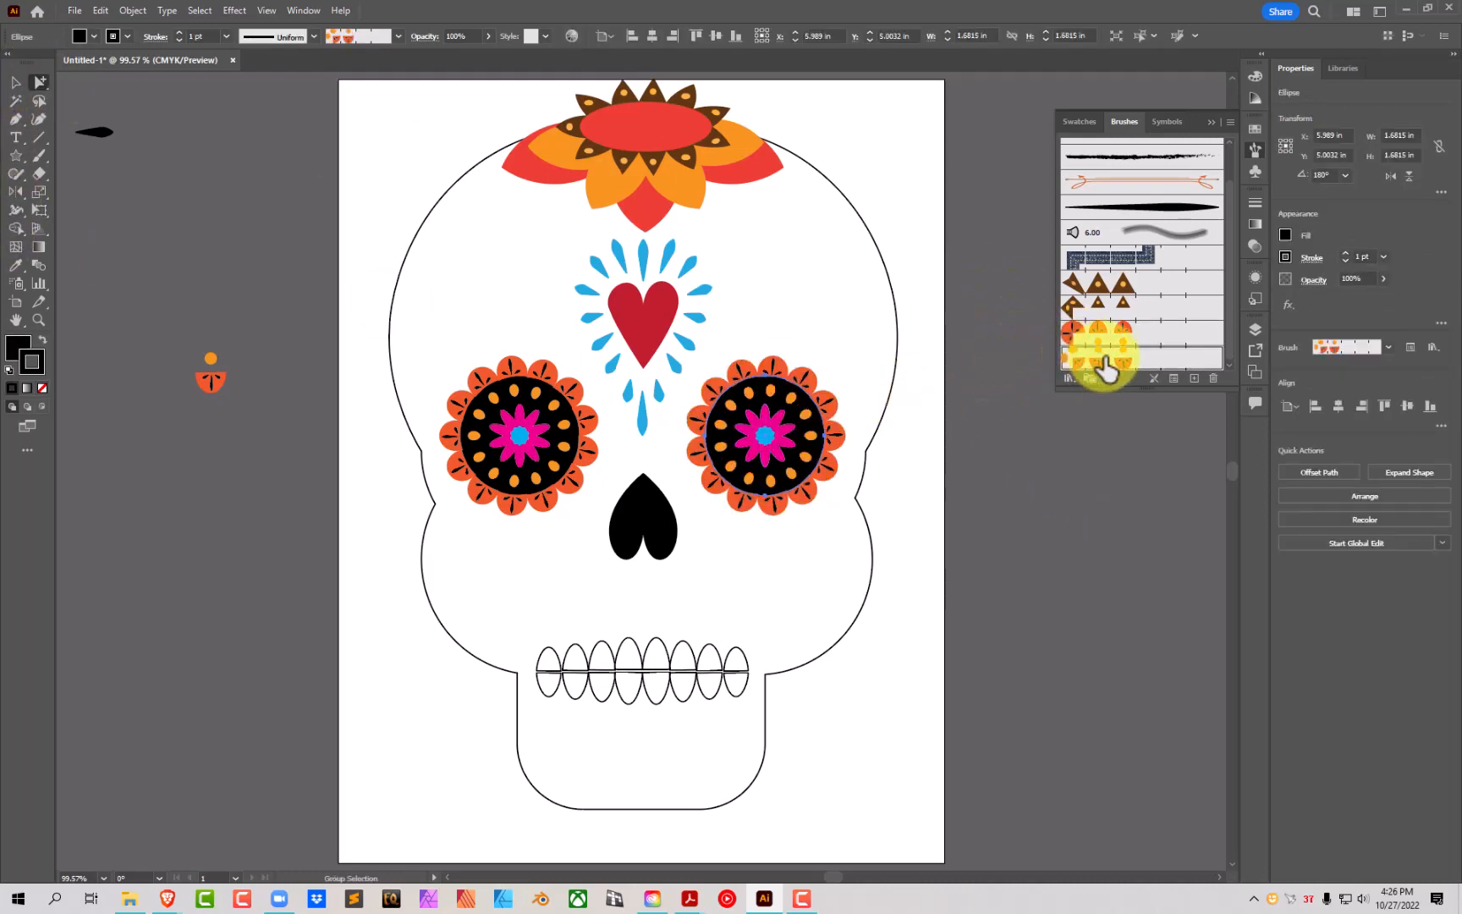
{"action": "left_click", "coordinate": [1063, 513]}
{"action": "left_click", "coordinate": [15, 82]}
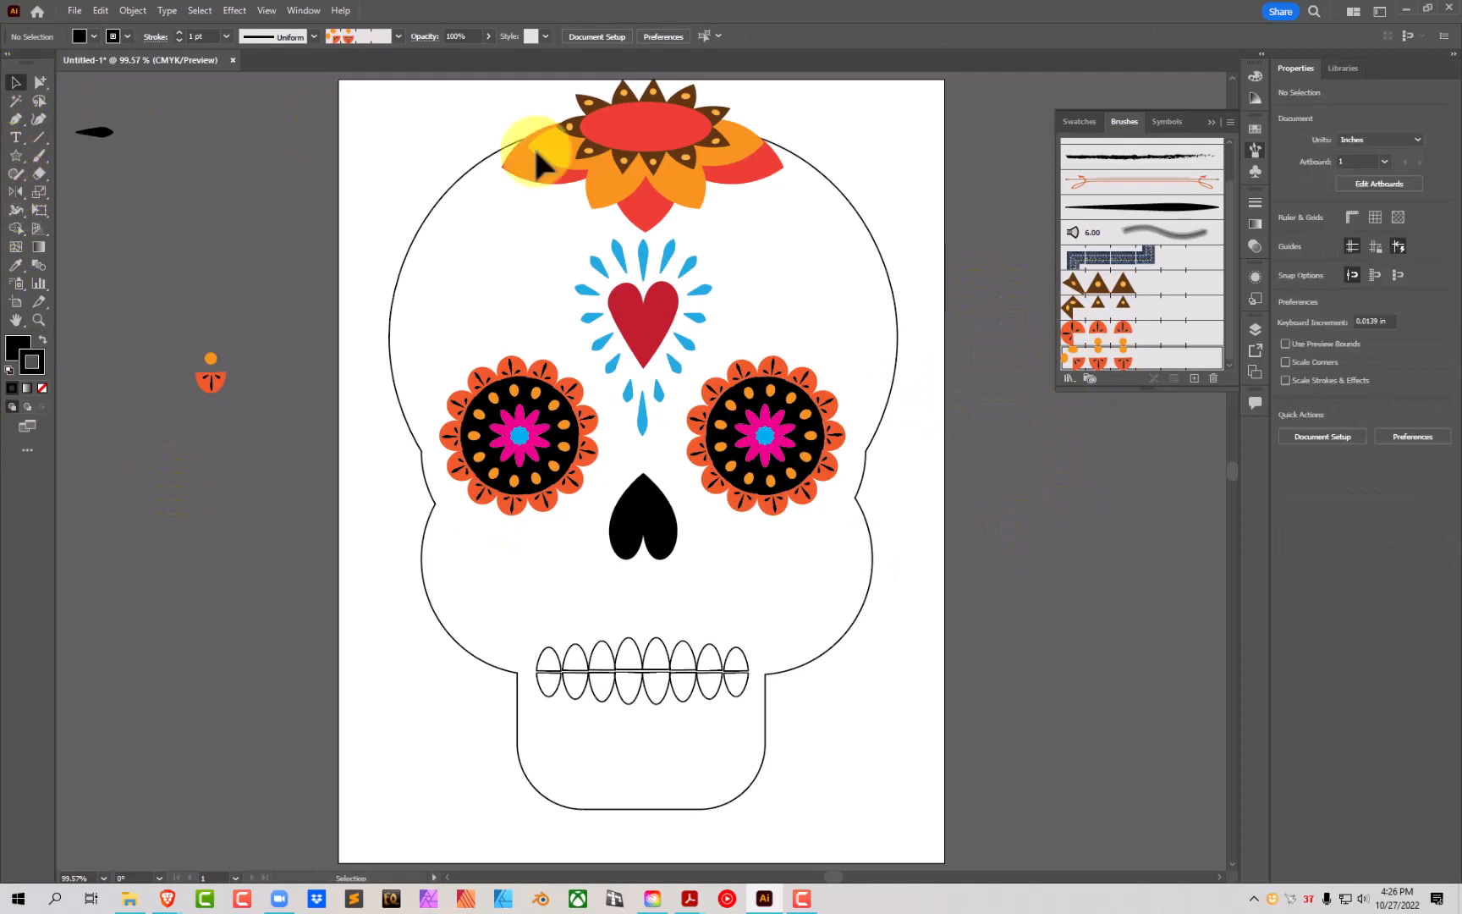
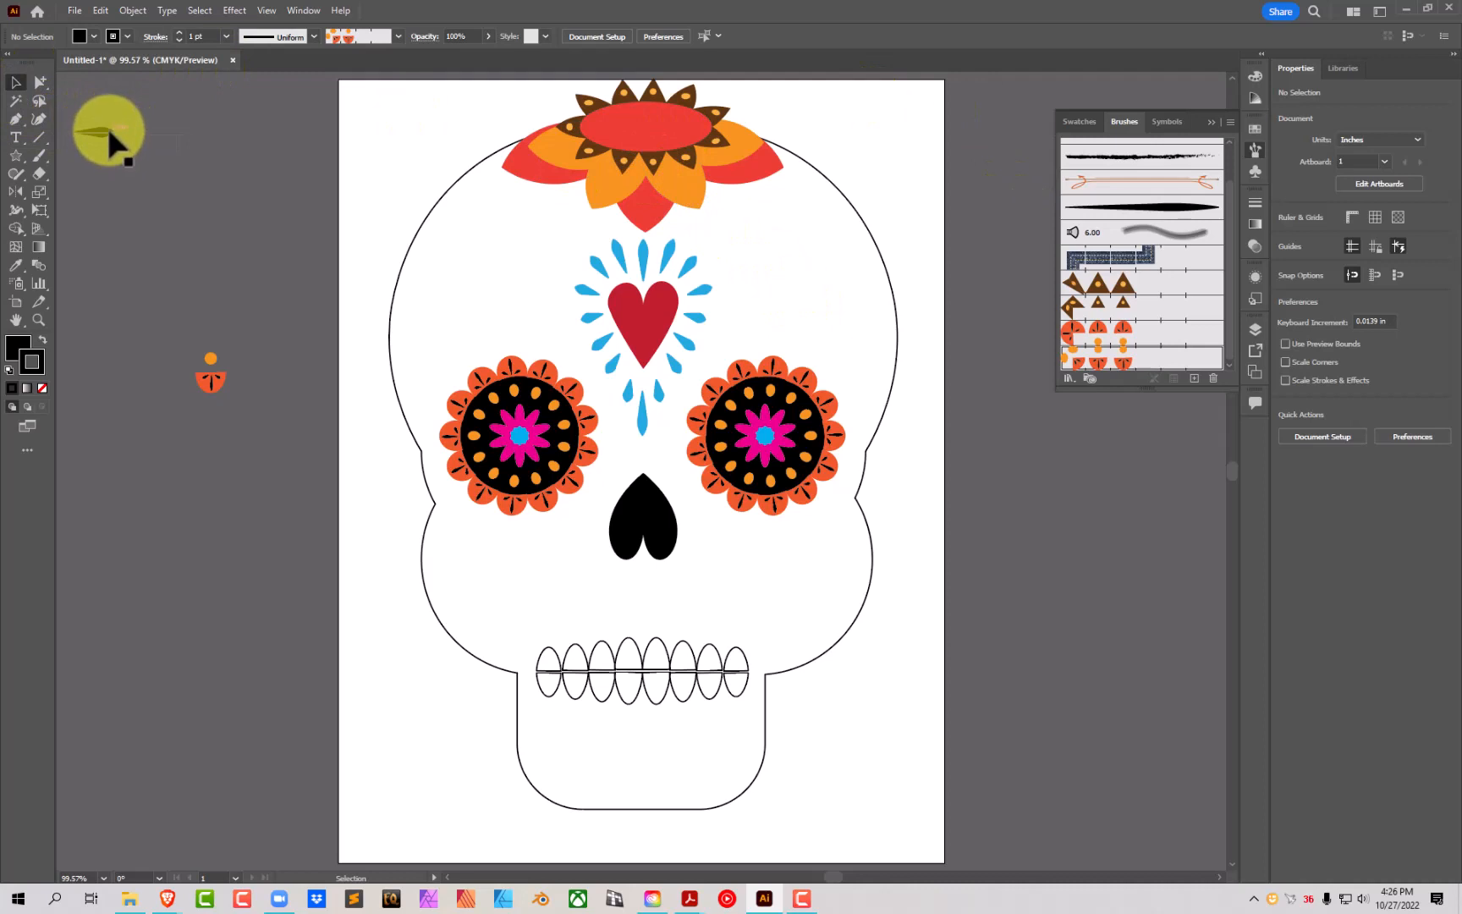
Step: Draw an arched eyebrow path about 2.21 × 0.83 in above the skull's left eye with the Curvature tool
{"action": "left_click", "coordinate": [38, 120]}
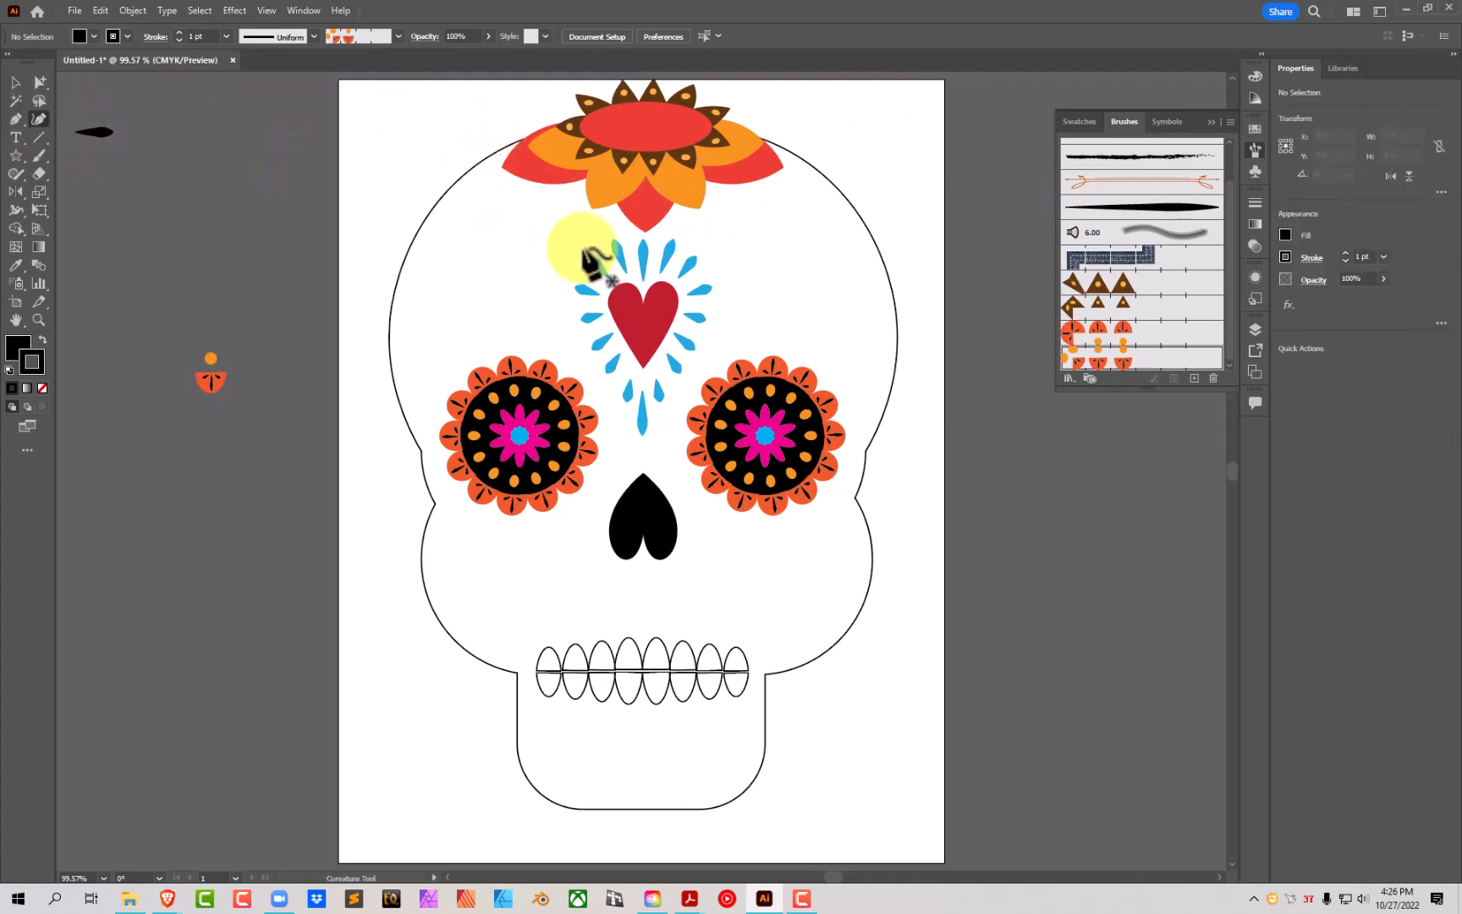
{"action": "left_click", "coordinate": [536, 253]}
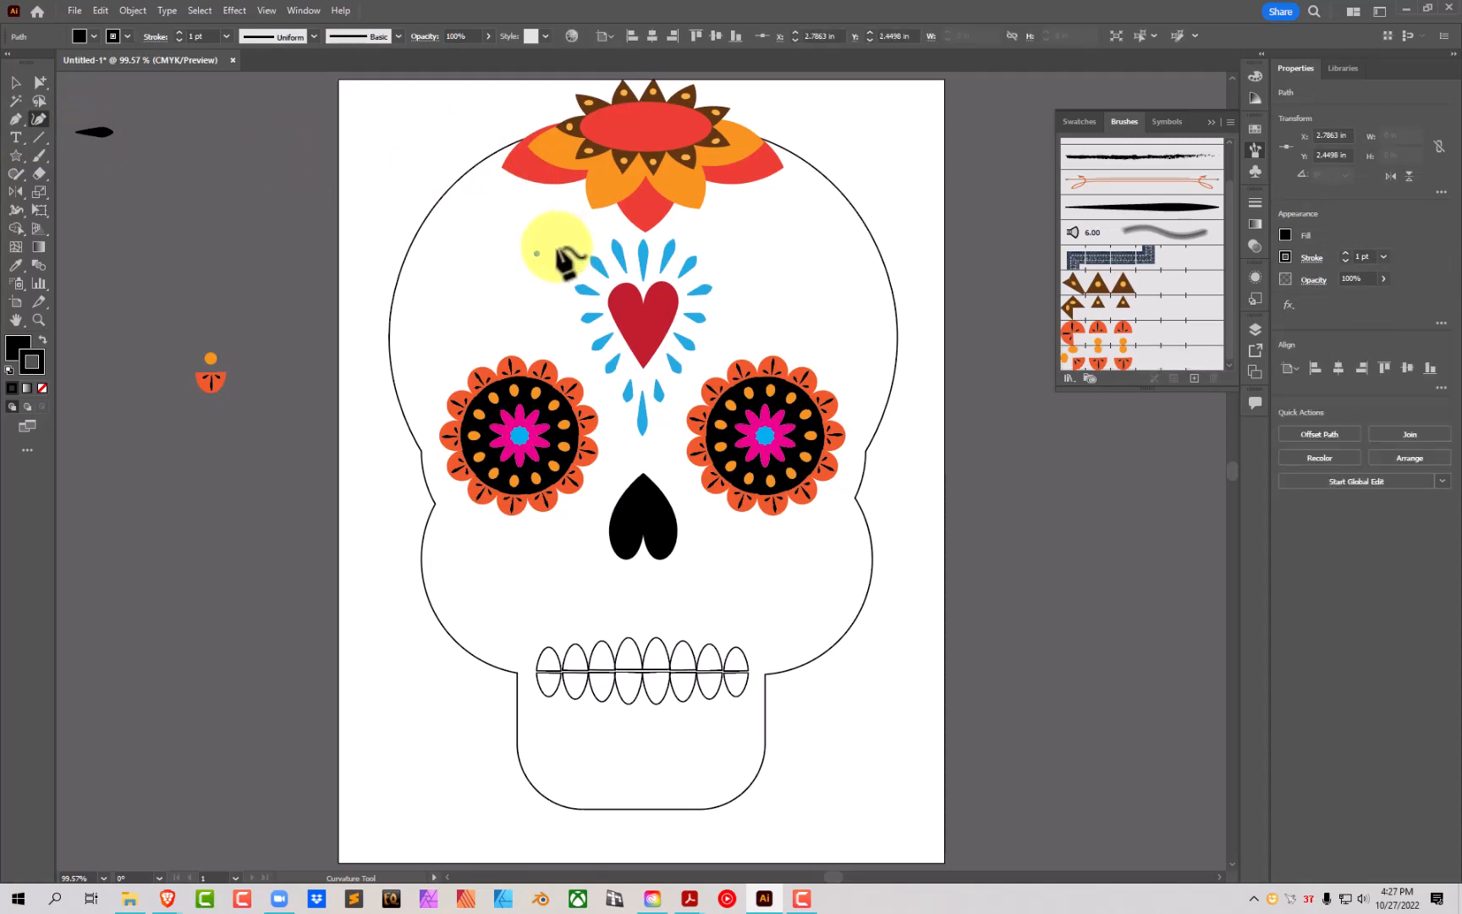
{"action": "key", "text": "Escape"}
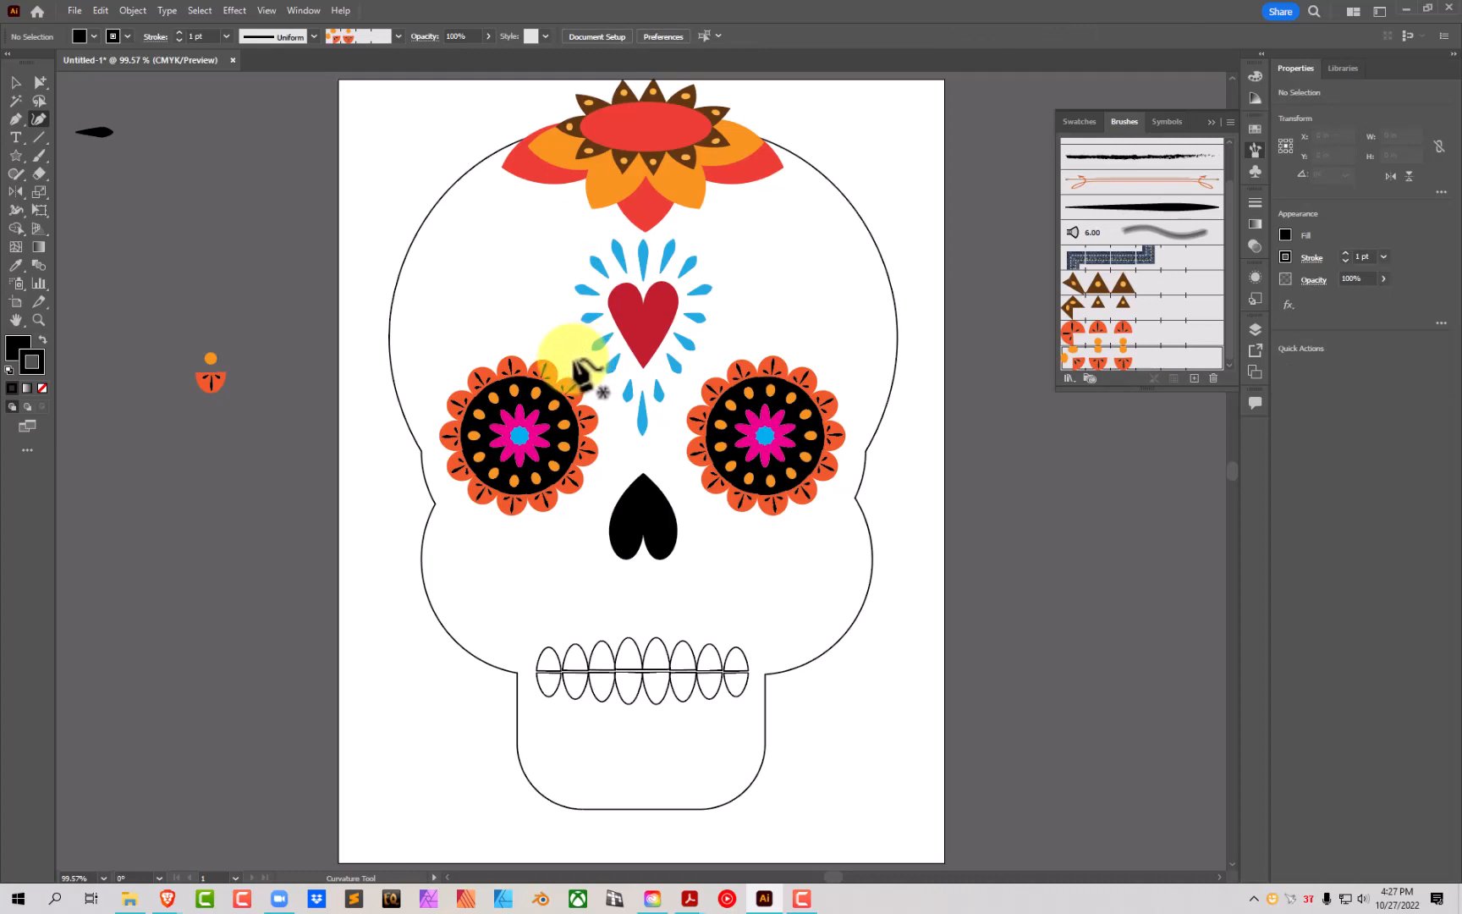
{"action": "left_click", "coordinate": [574, 359]}
{"action": "left_click", "coordinate": [494, 329]}
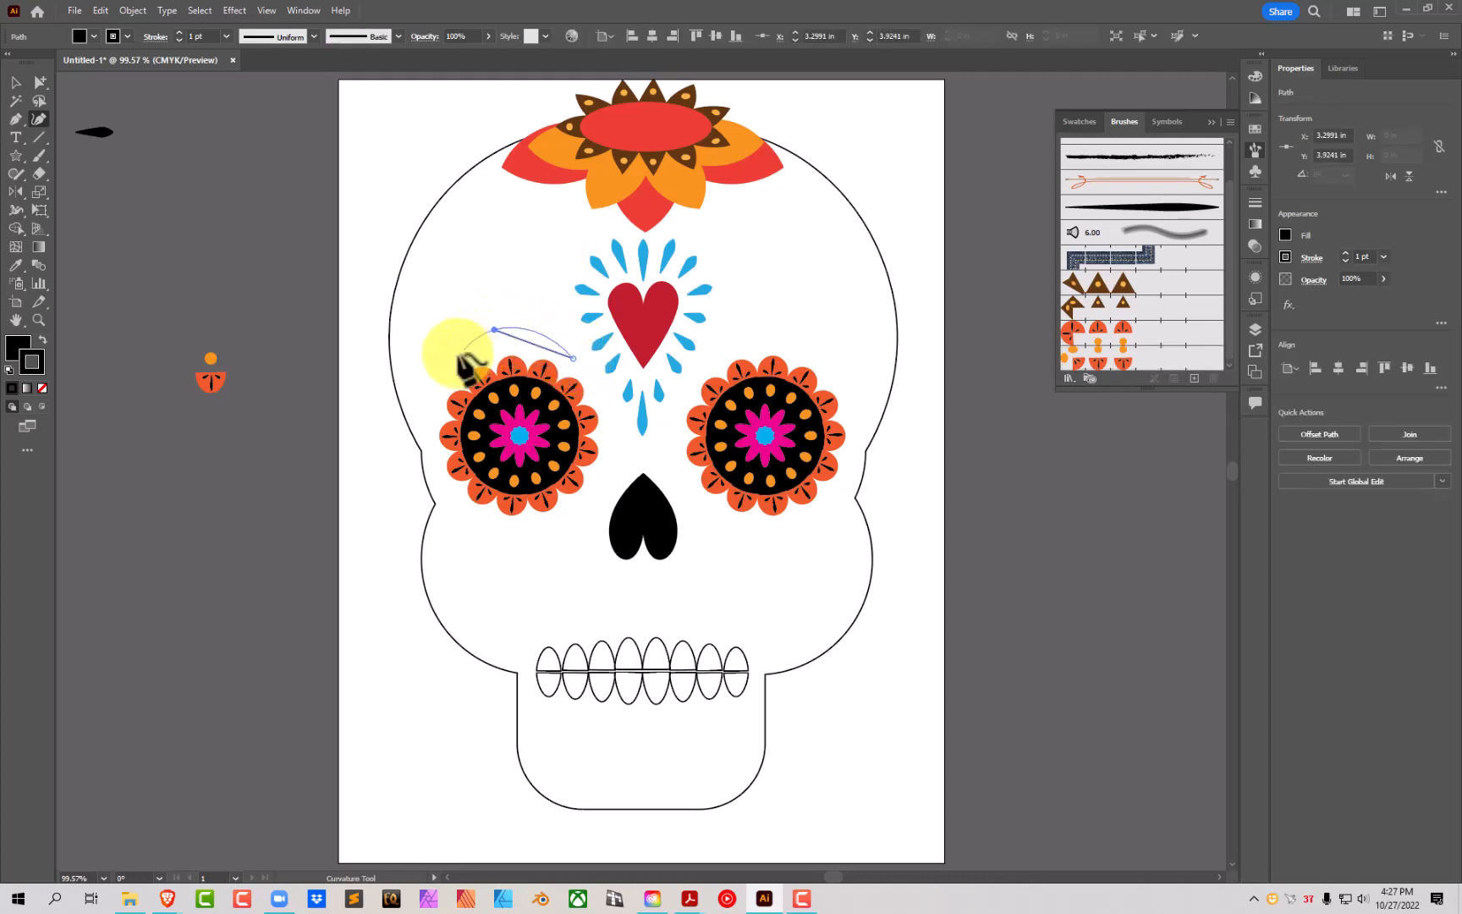
{"action": "left_click", "coordinate": [416, 389]}
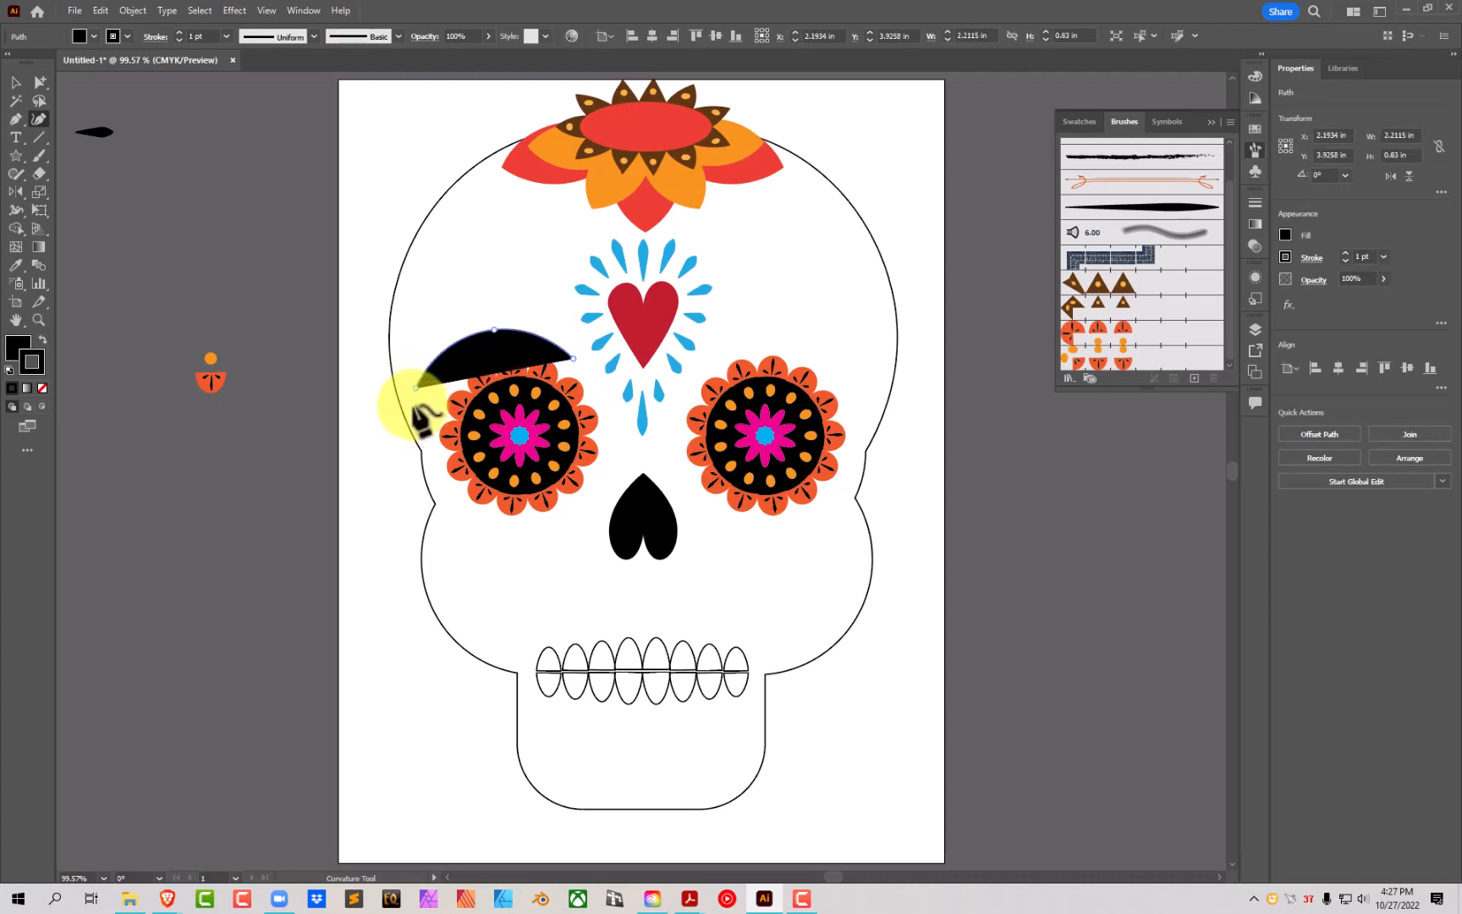
Step: Remove the eyebrow path's fill and set its stroke colour to green
{"action": "left_click", "coordinate": [92, 35]}
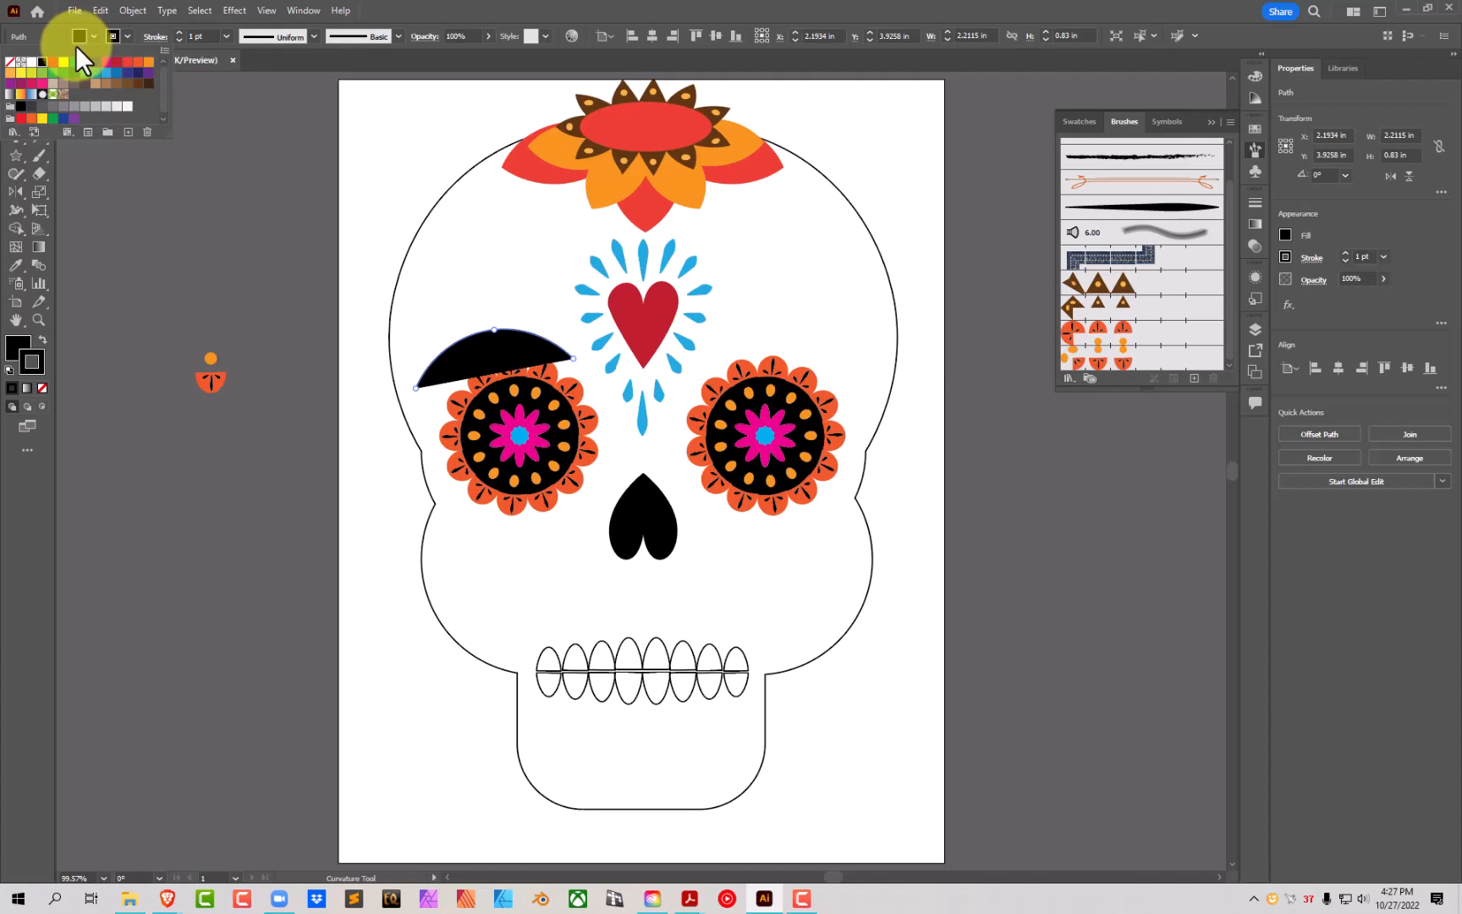
{"action": "left_click", "coordinate": [10, 62]}
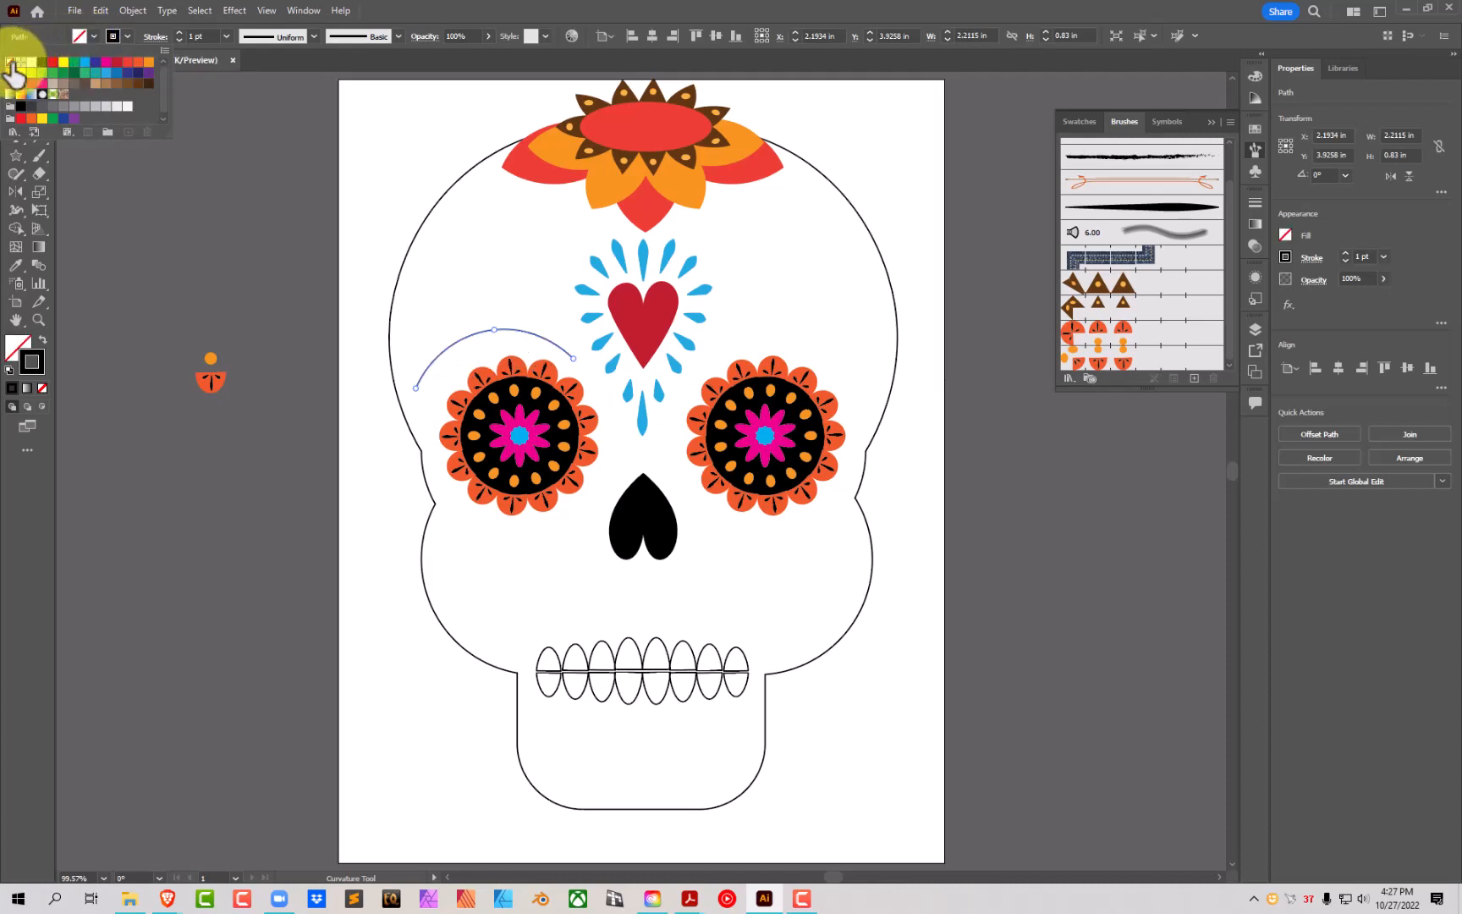
{"action": "left_click", "coordinate": [126, 36]}
{"action": "left_click", "coordinate": [74, 63]}
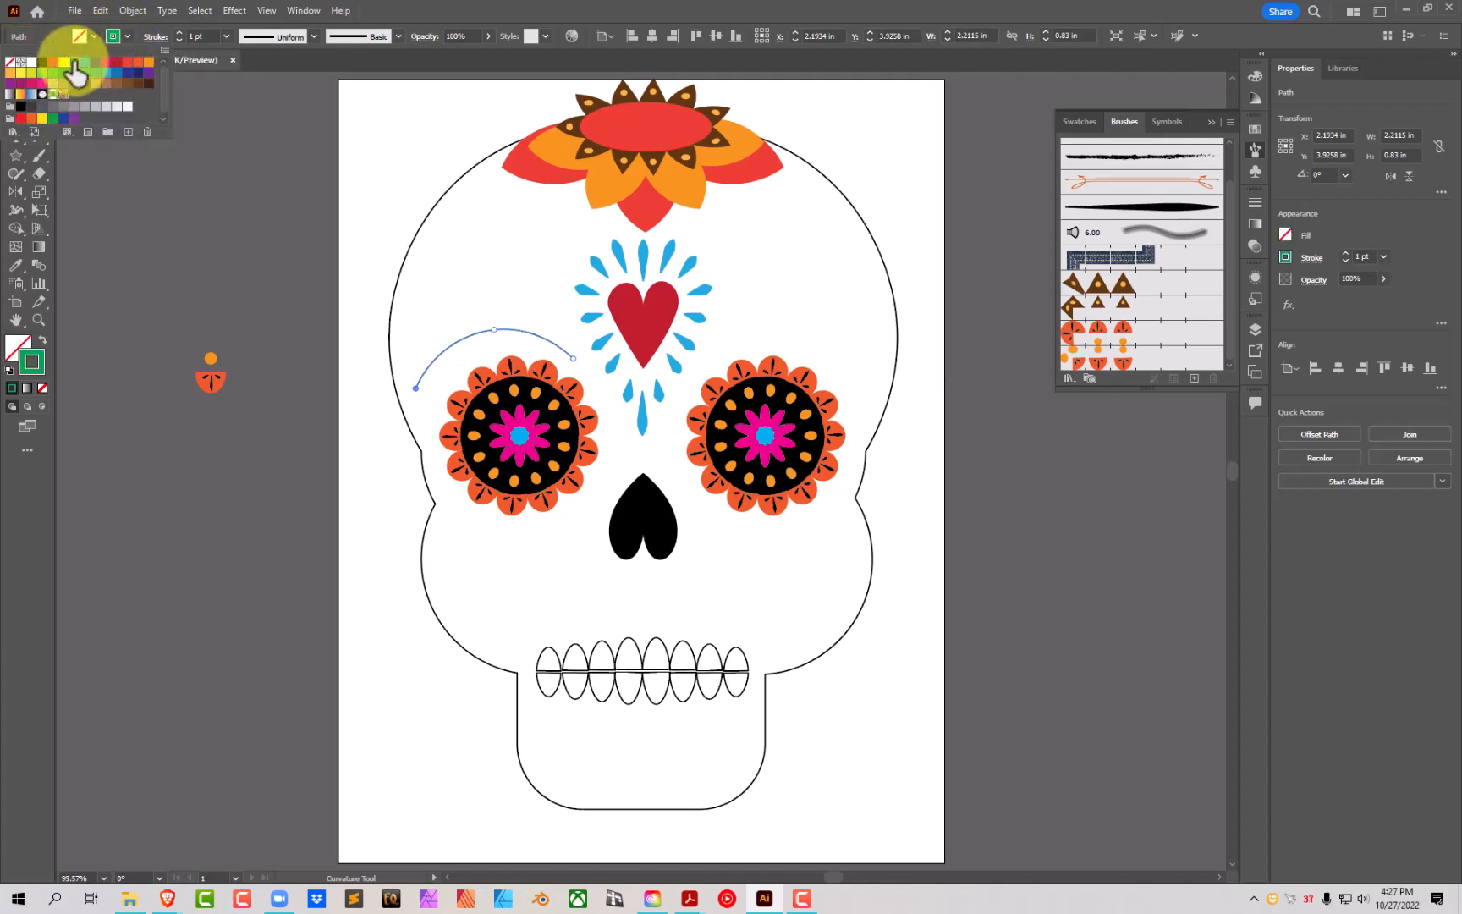
Step: Apply the black tapered art brush to the green eyebrow path and set its stroke weight to 3 pt
{"action": "left_click", "coordinate": [306, 34]}
{"action": "left_click", "coordinate": [313, 35]}
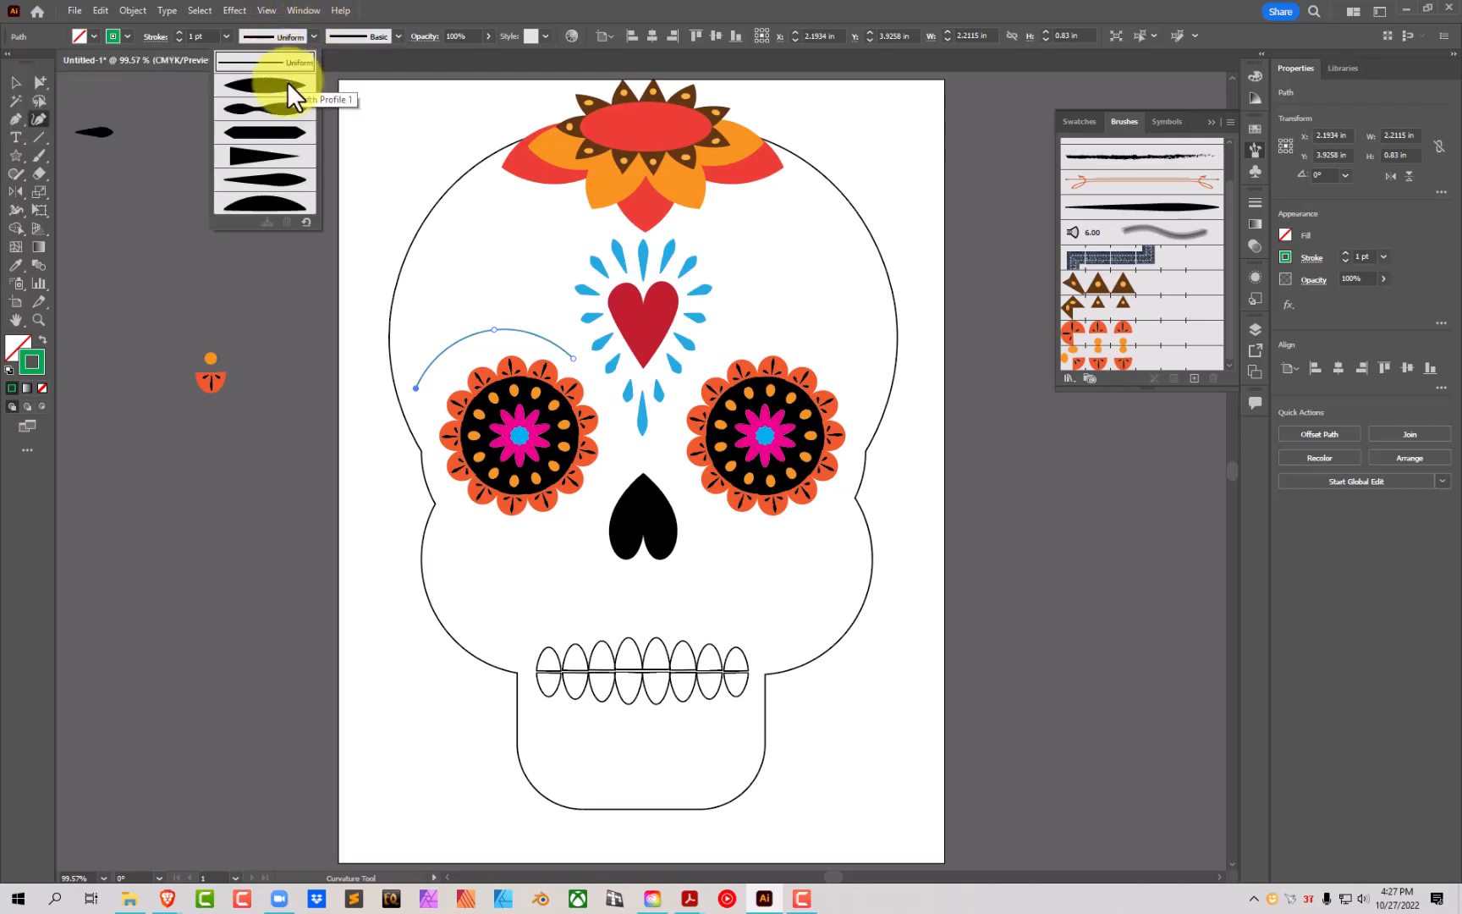
{"action": "left_click", "coordinate": [1181, 207]}
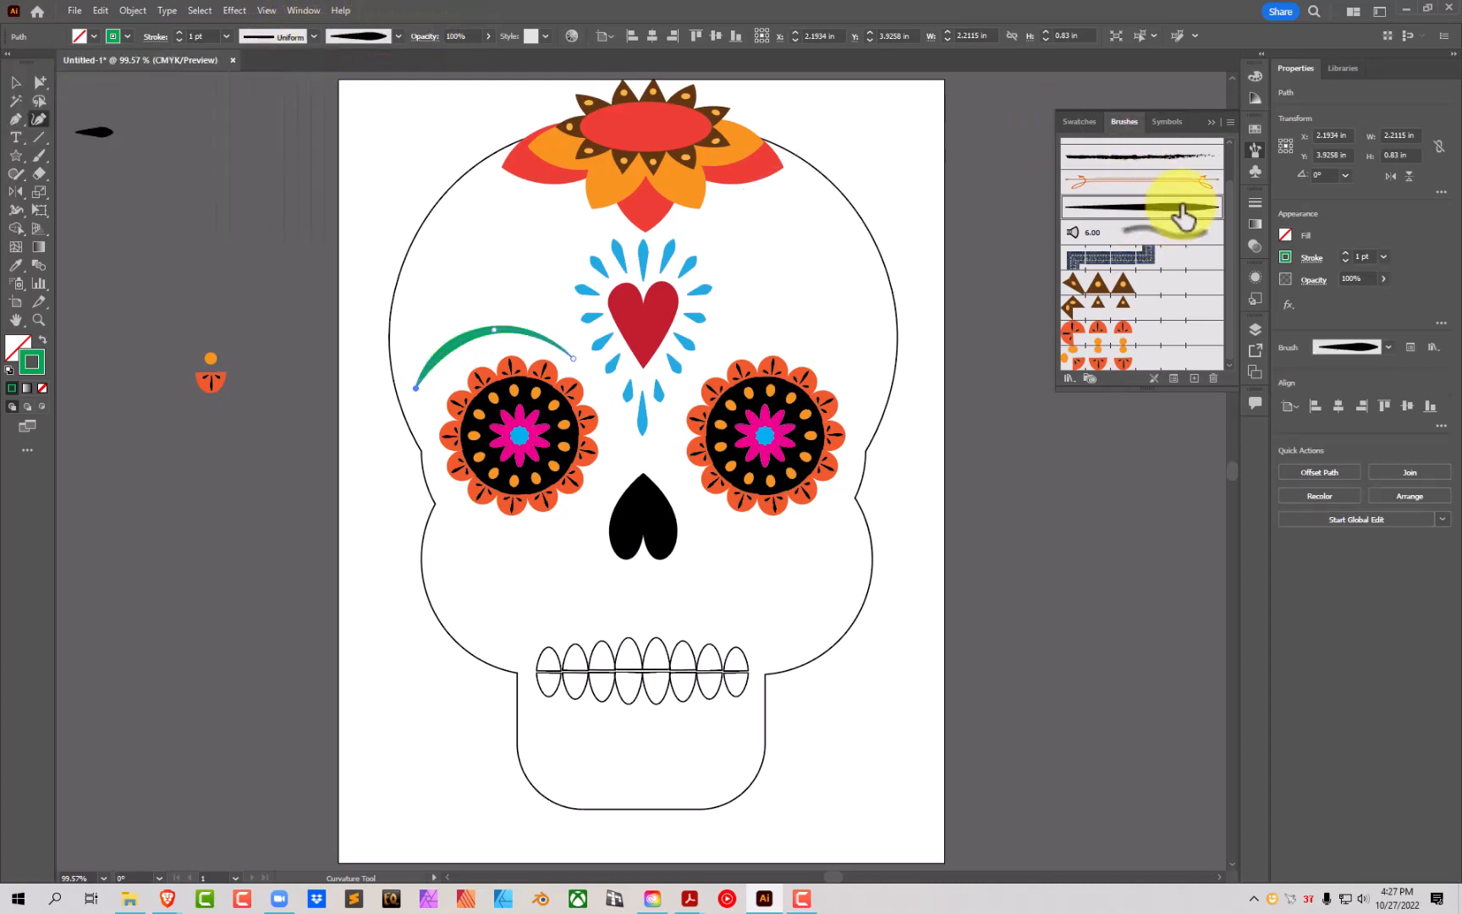
{"action": "left_click", "coordinate": [15, 81]}
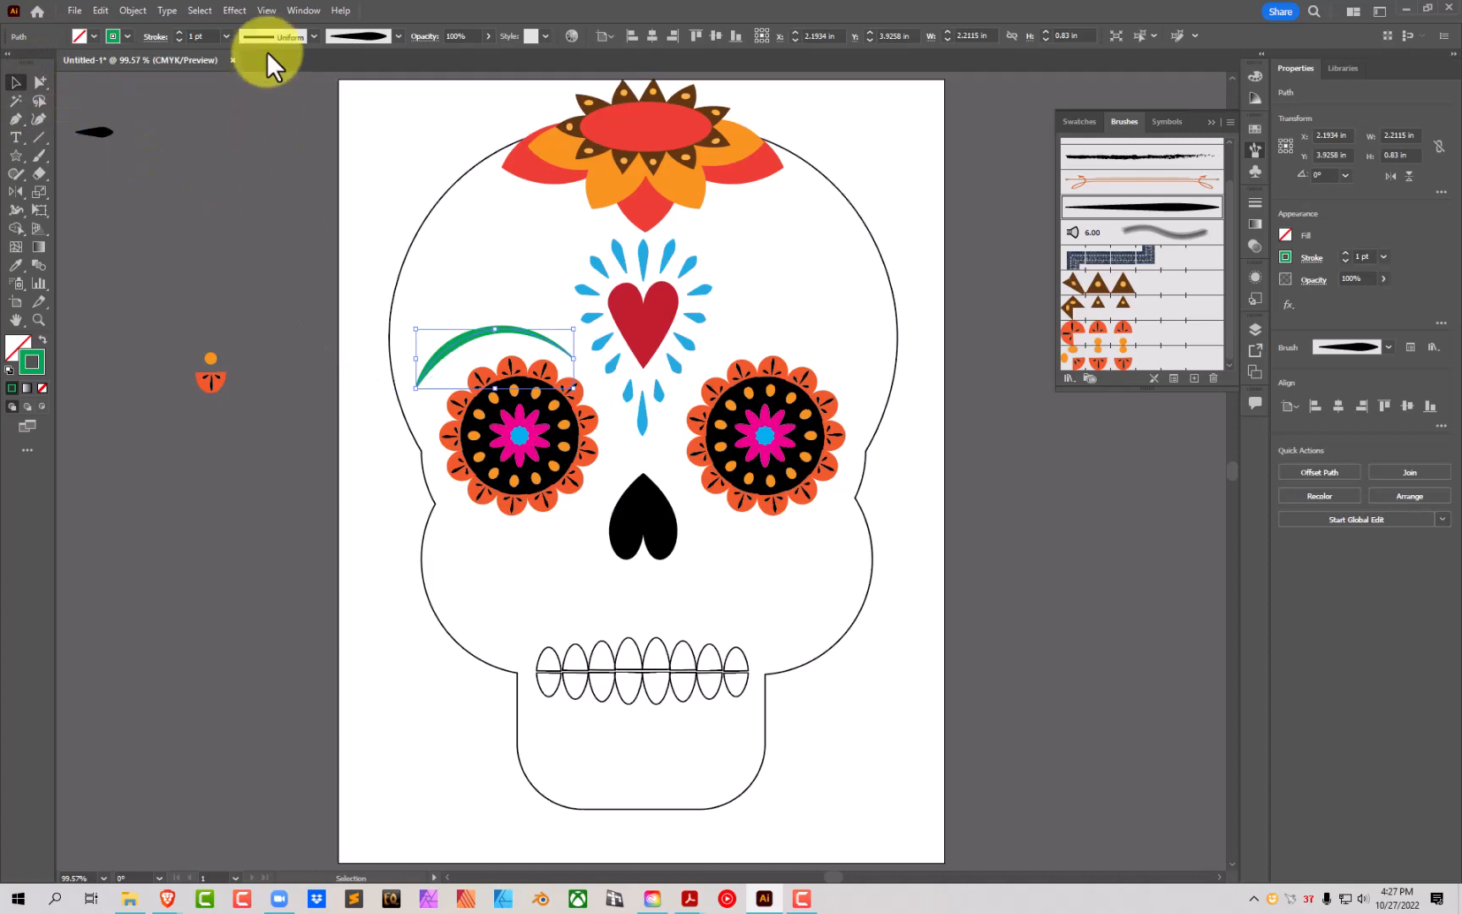
{"action": "left_click", "coordinate": [179, 31]}
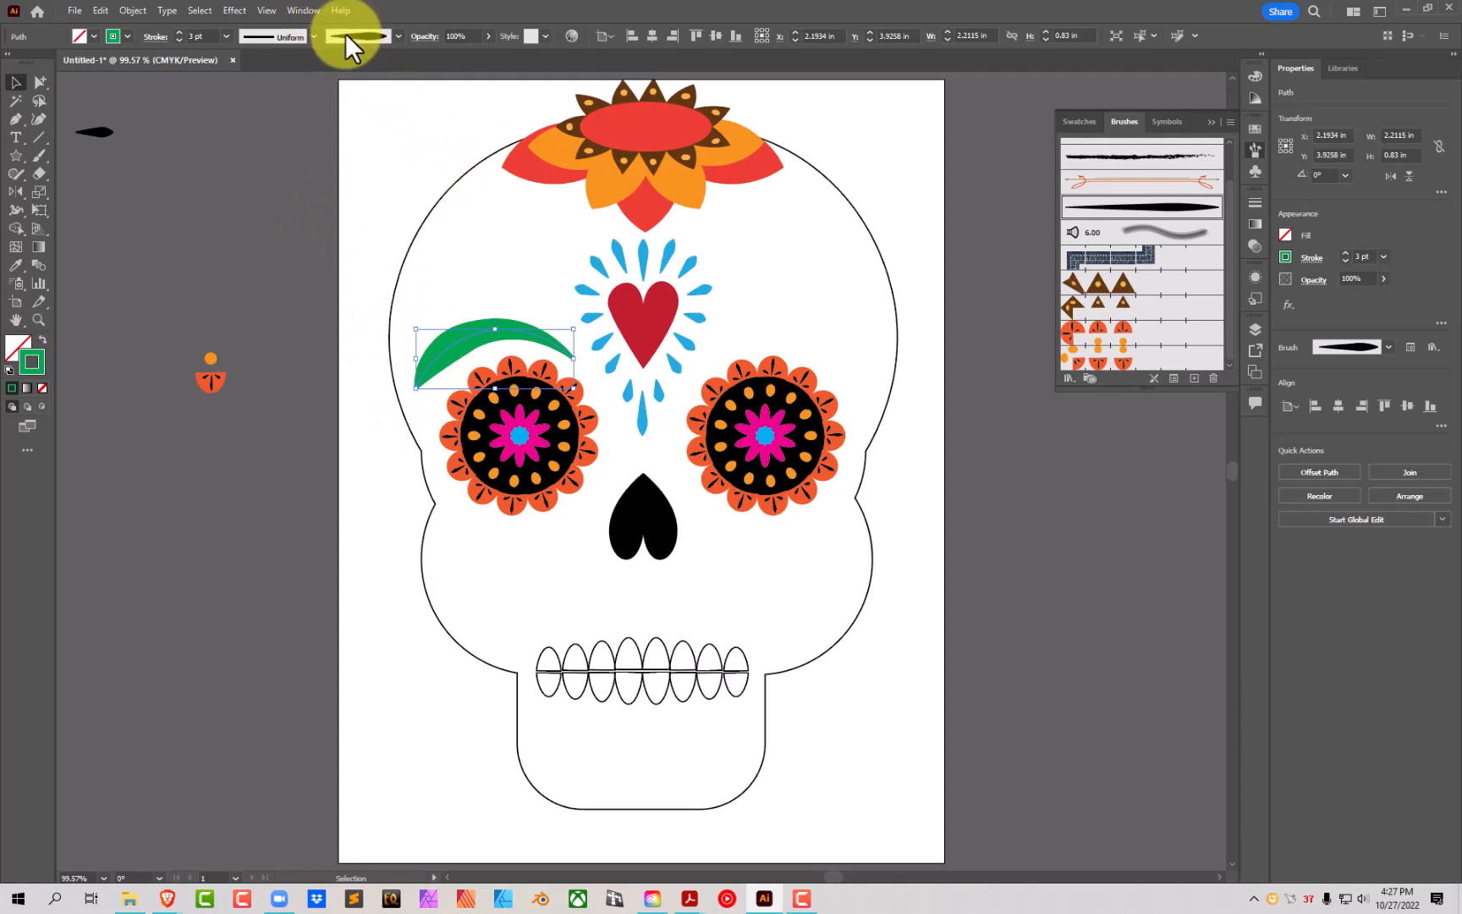
Step: Apply the lopsided tapered width profile, wide near one end, to the green eyebrow's stroke and deselect it
{"action": "left_click", "coordinate": [397, 36]}
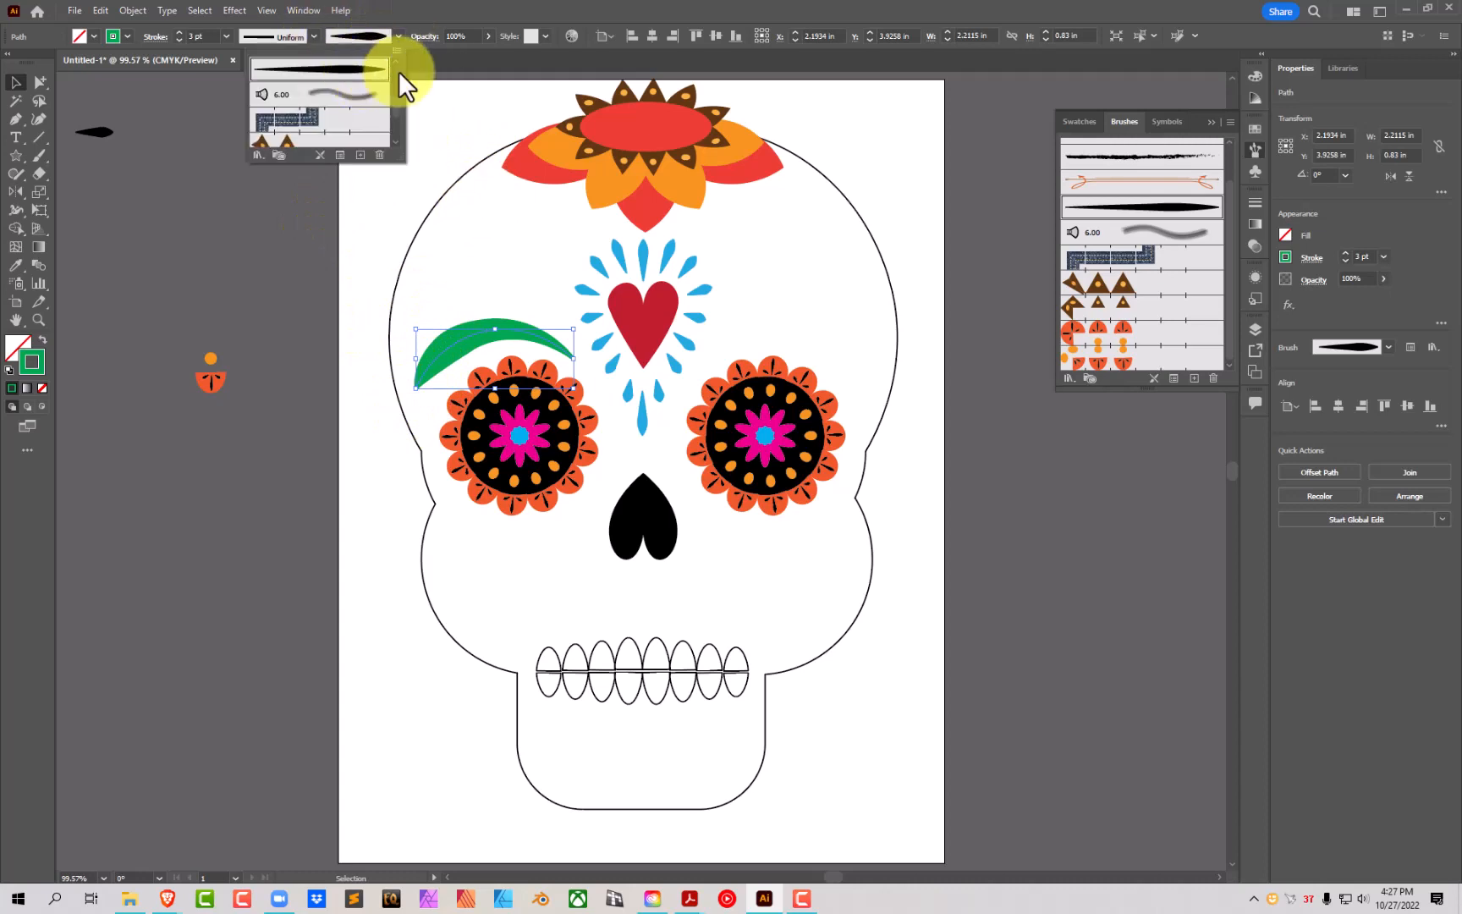
{"action": "left_click", "coordinate": [303, 35]}
{"action": "left_click", "coordinate": [311, 36]}
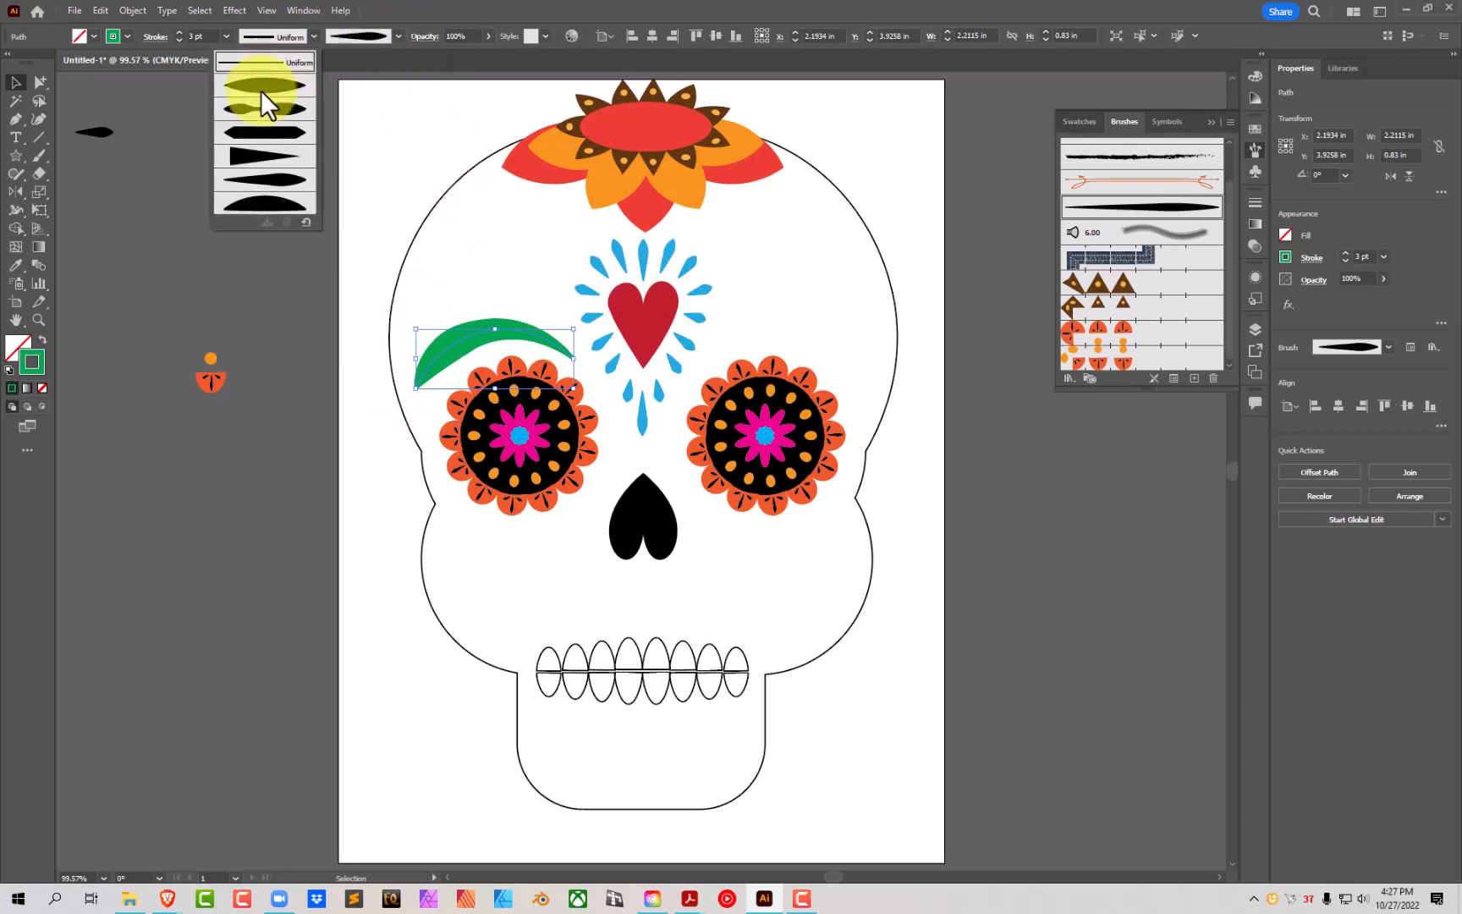
{"action": "left_click", "coordinate": [275, 111]}
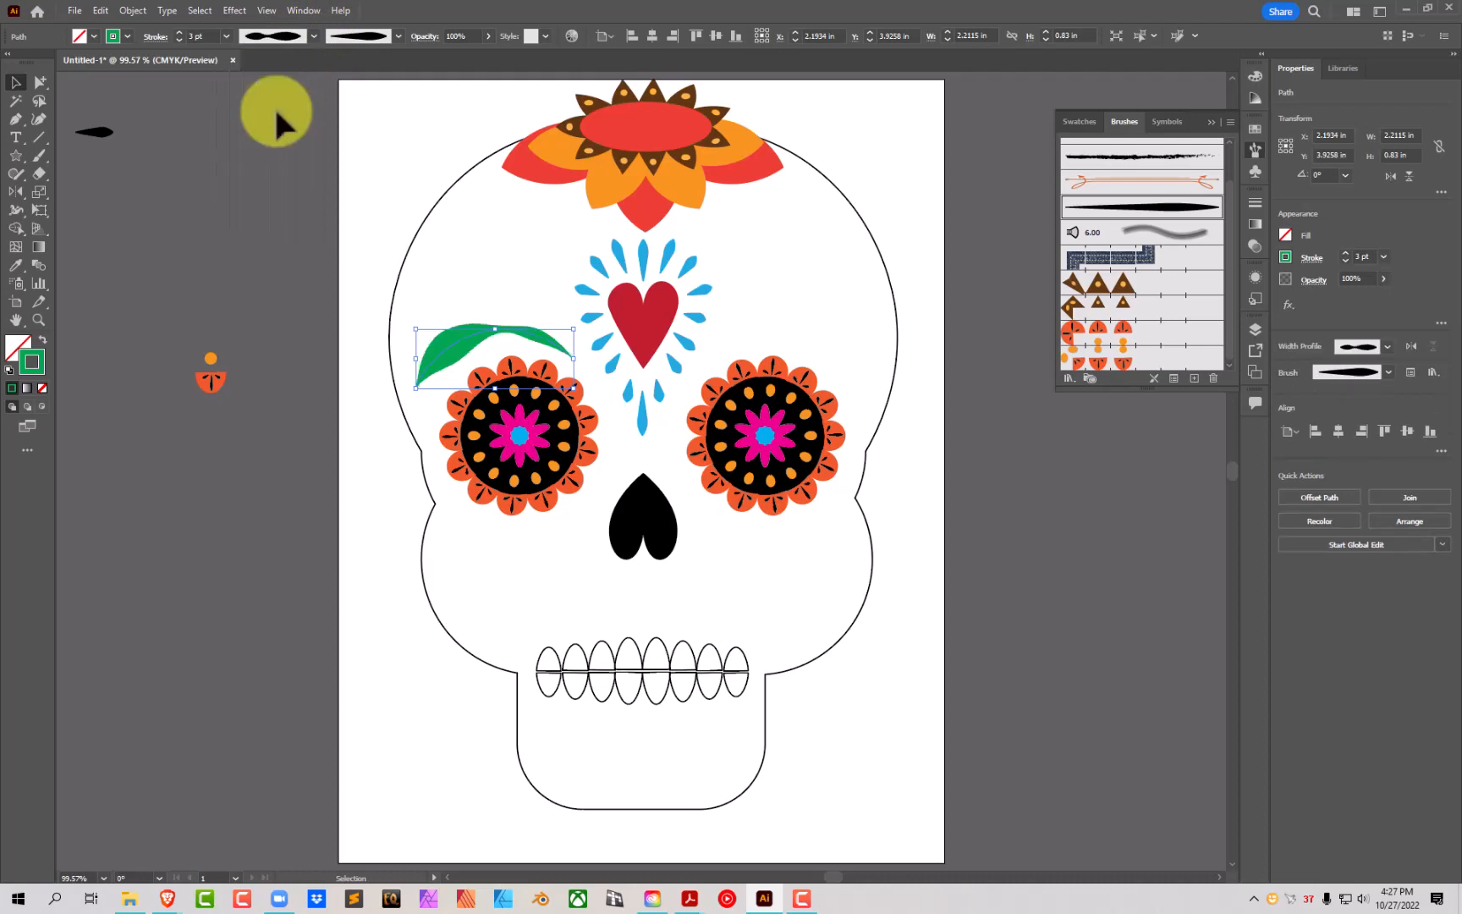
{"action": "left_click", "coordinate": [310, 34]}
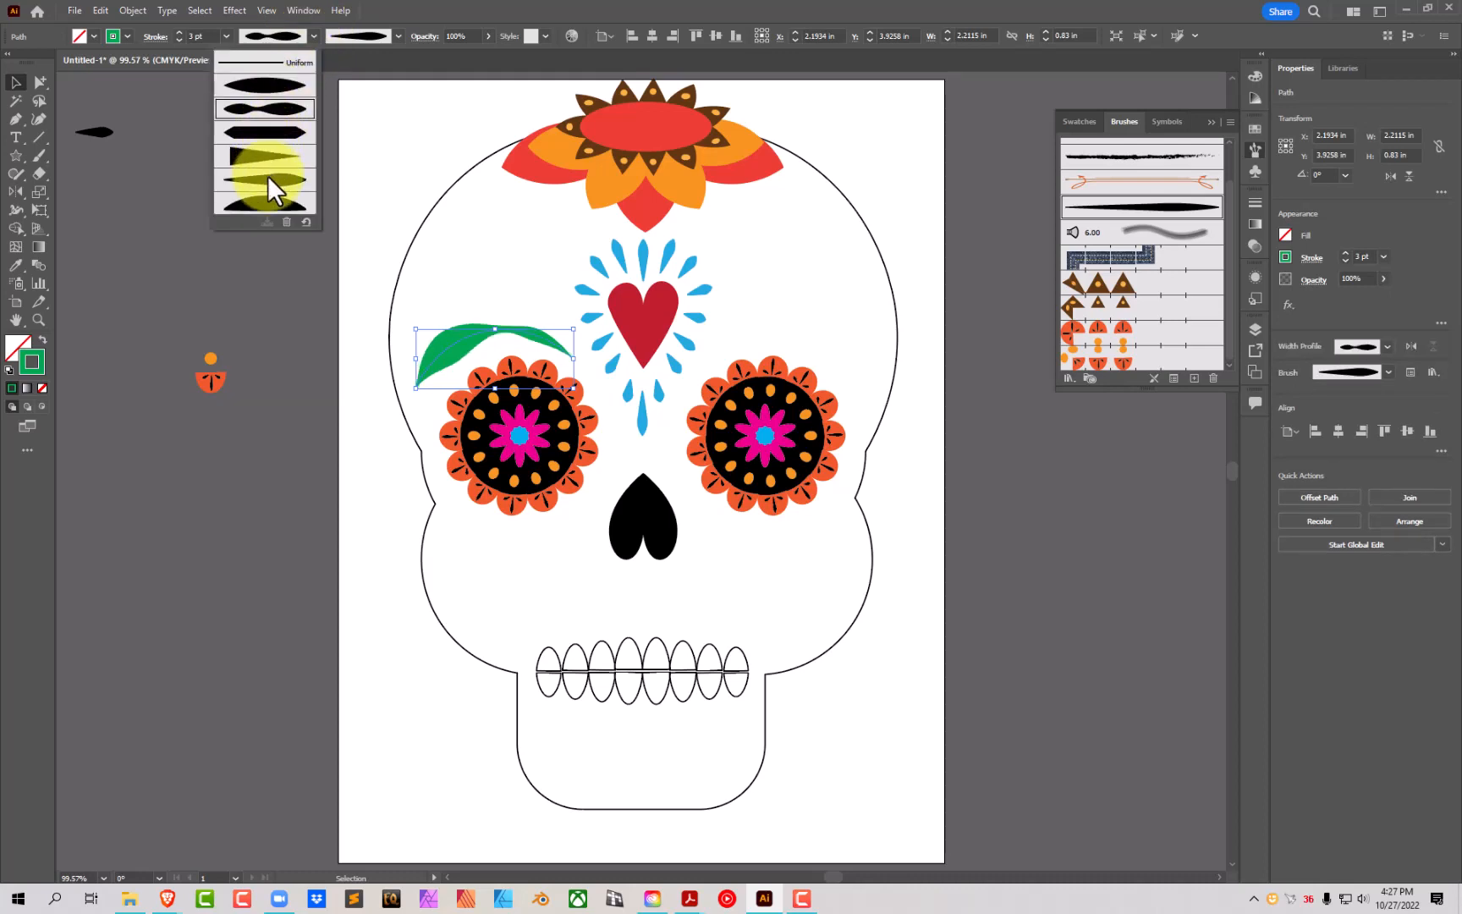
{"action": "left_click", "coordinate": [267, 175]}
{"action": "left_click", "coordinate": [374, 298]}
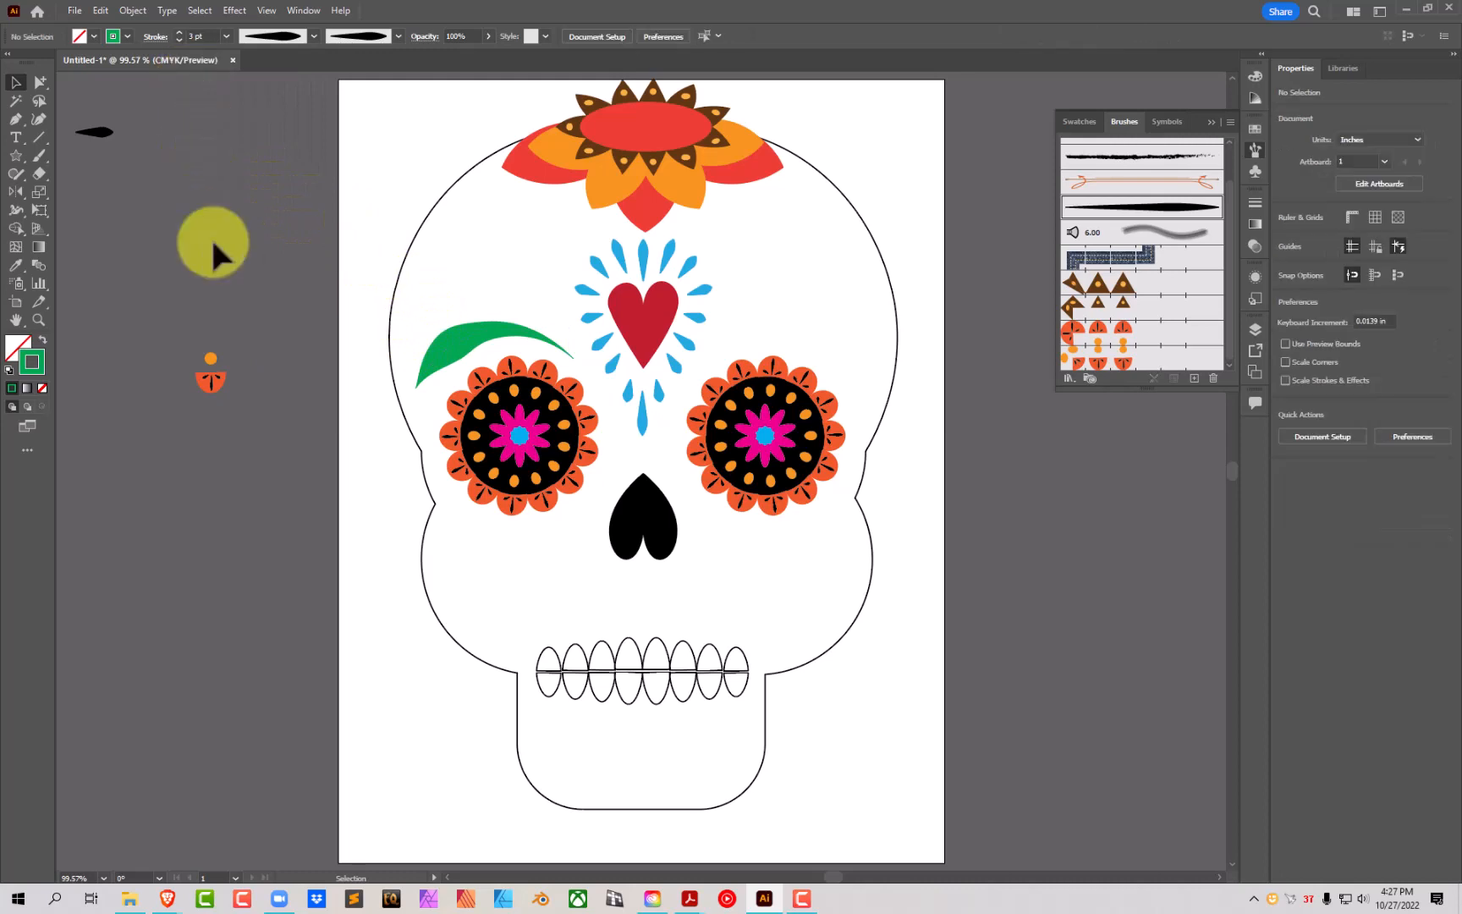
Step: Draw a curved path about 0.60 × 2.17 in with the Curvature tool, rising from the eyebrow's inner end toward the top flower
{"action": "left_click", "coordinate": [484, 337]}
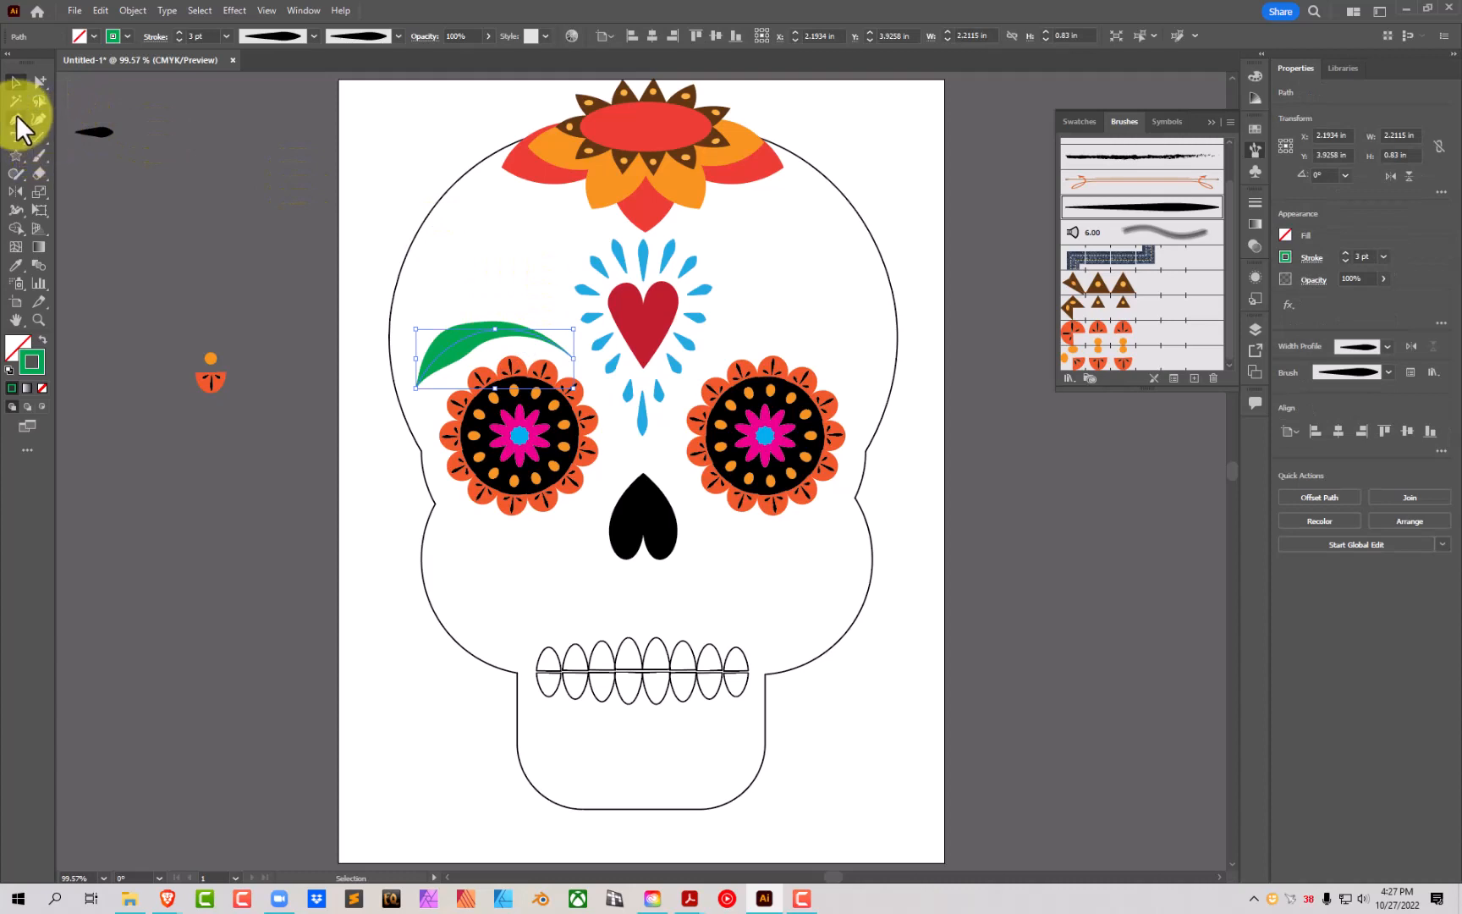
{"action": "left_click", "coordinate": [39, 119]}
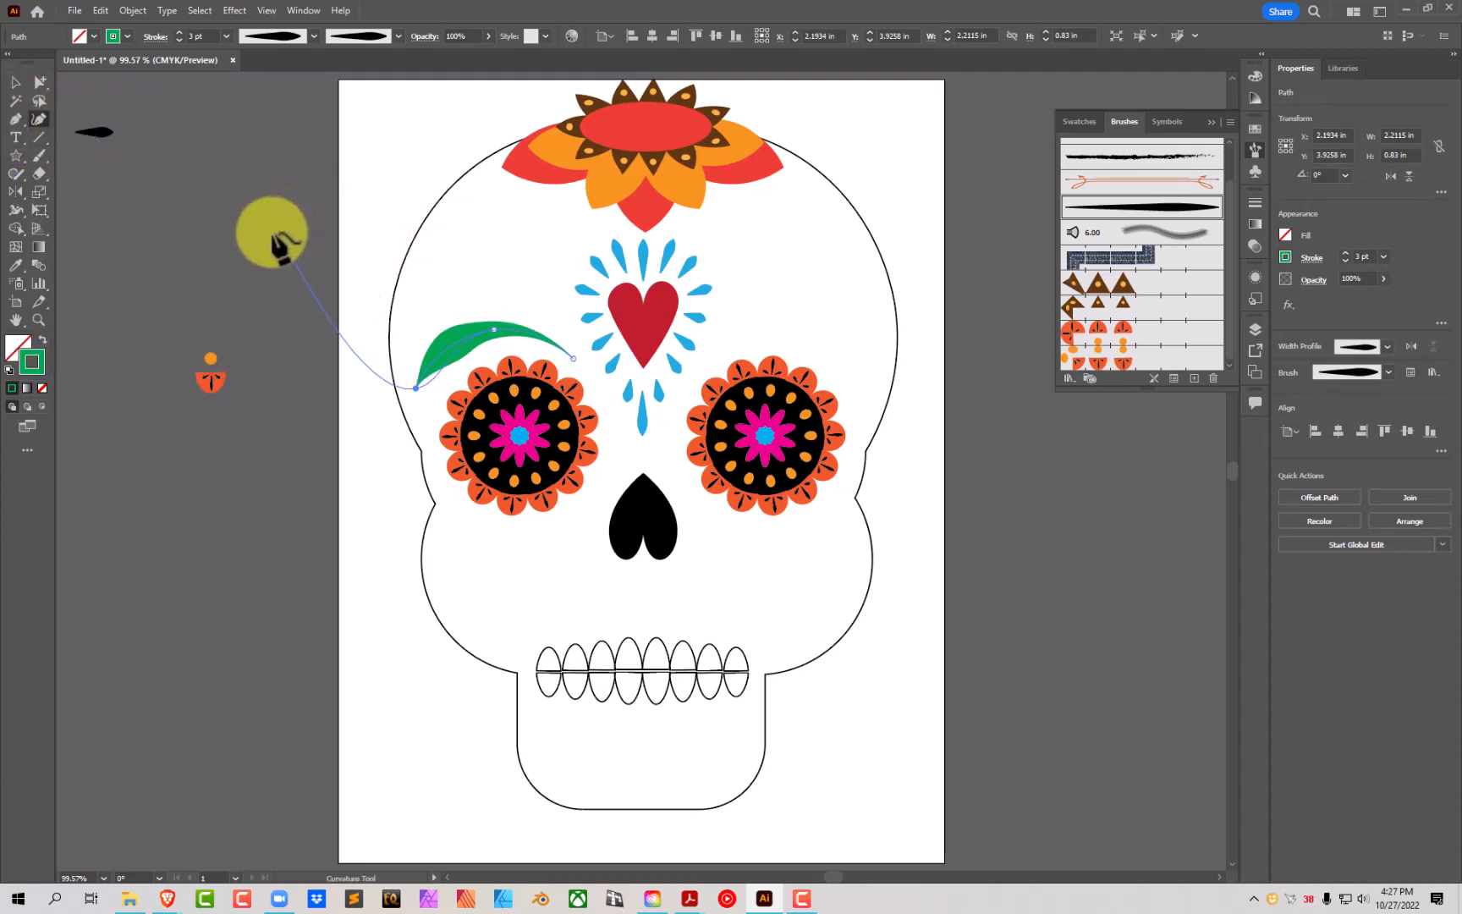
{"action": "key", "text": "Escape"}
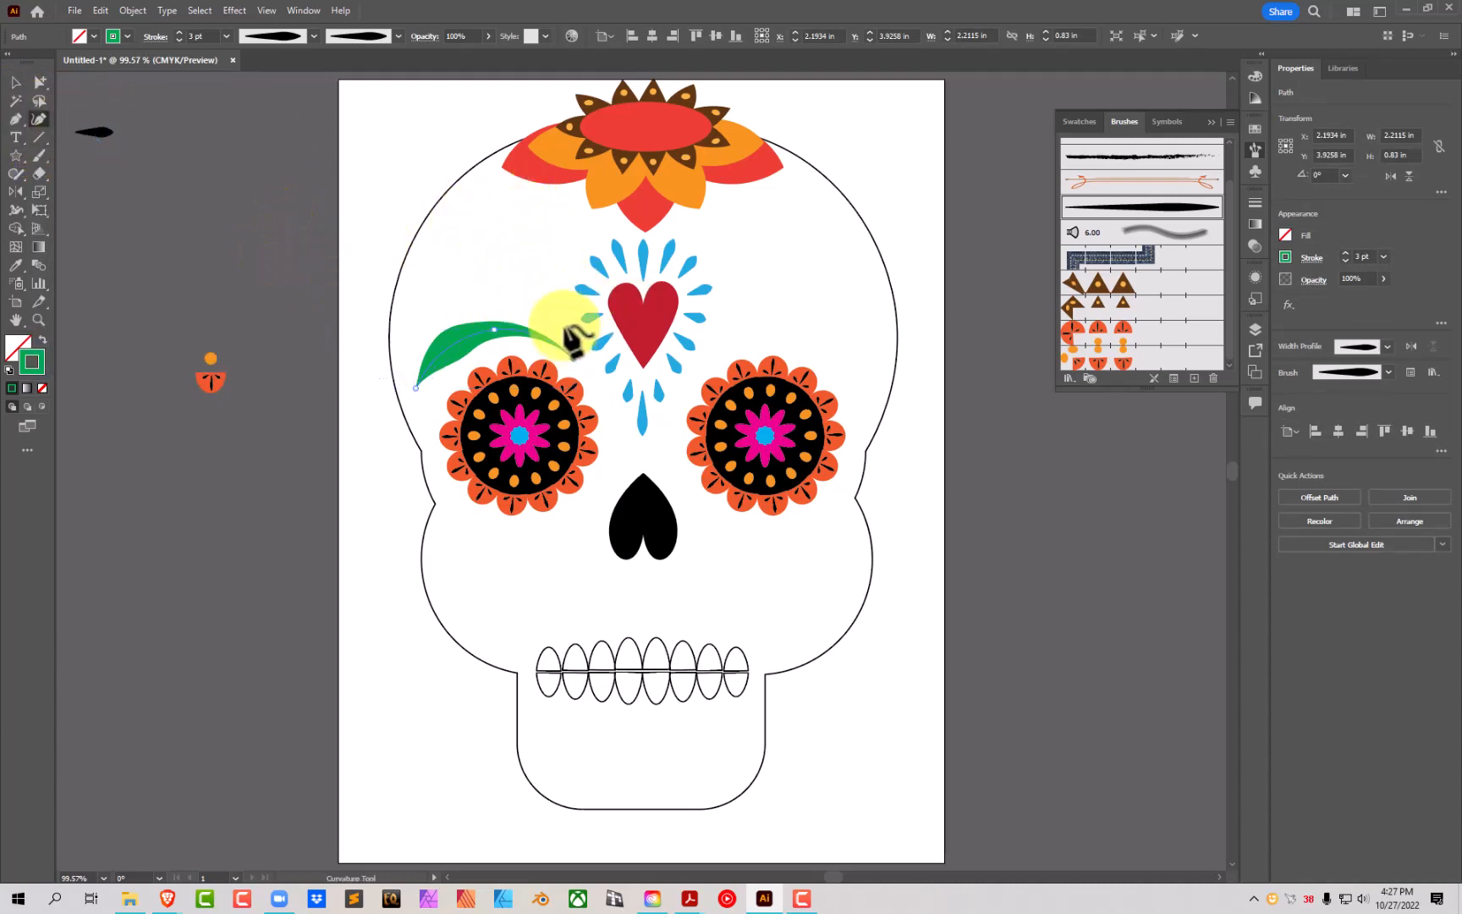
{"action": "left_click", "coordinate": [571, 345]}
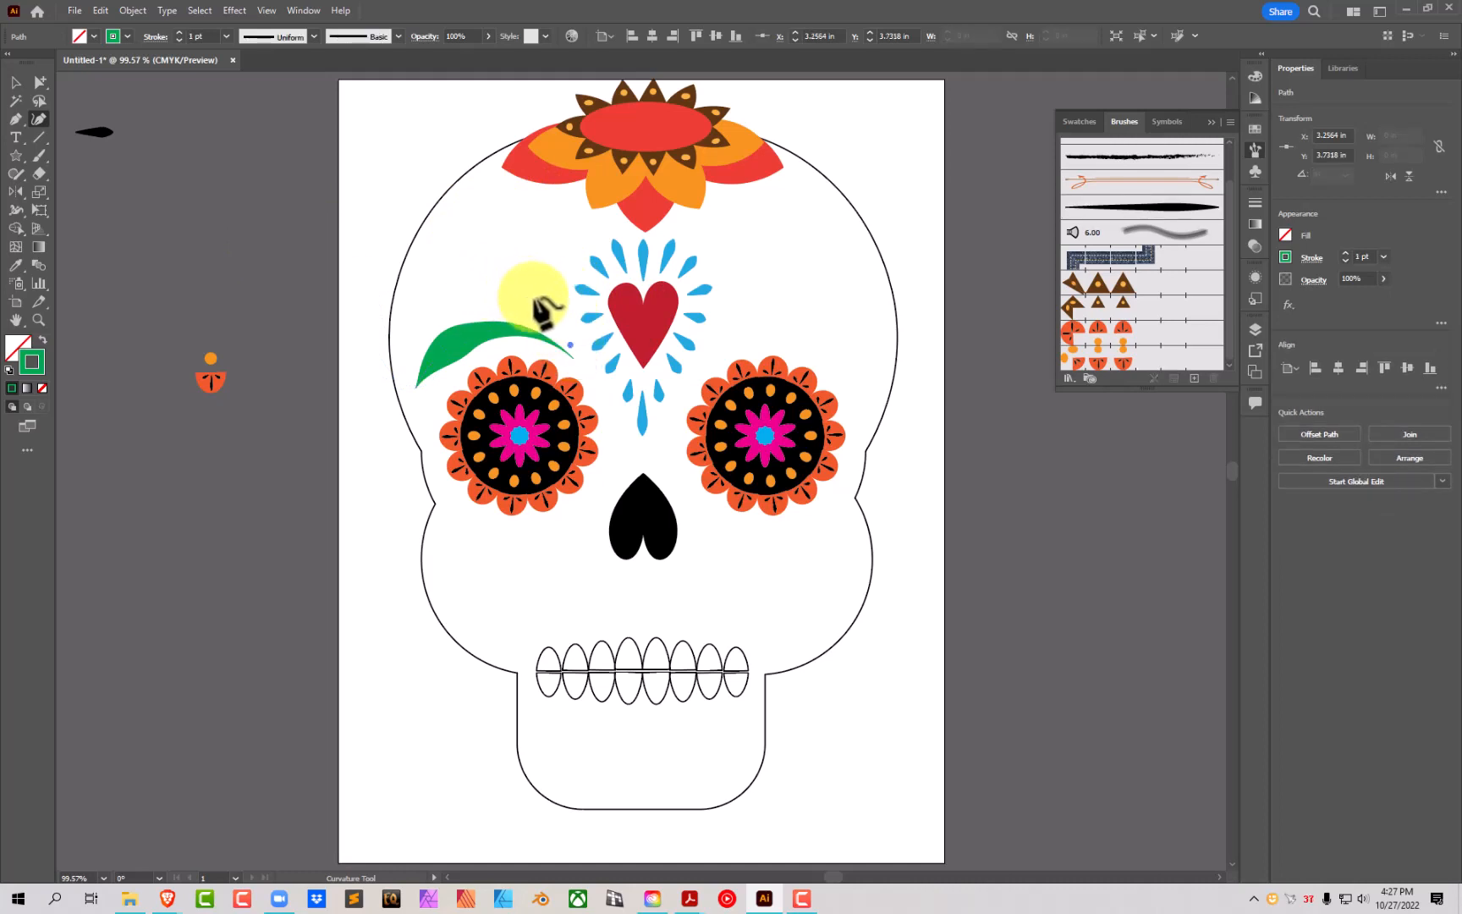
{"action": "left_click", "coordinate": [537, 298]}
{"action": "left_click", "coordinate": [579, 209]}
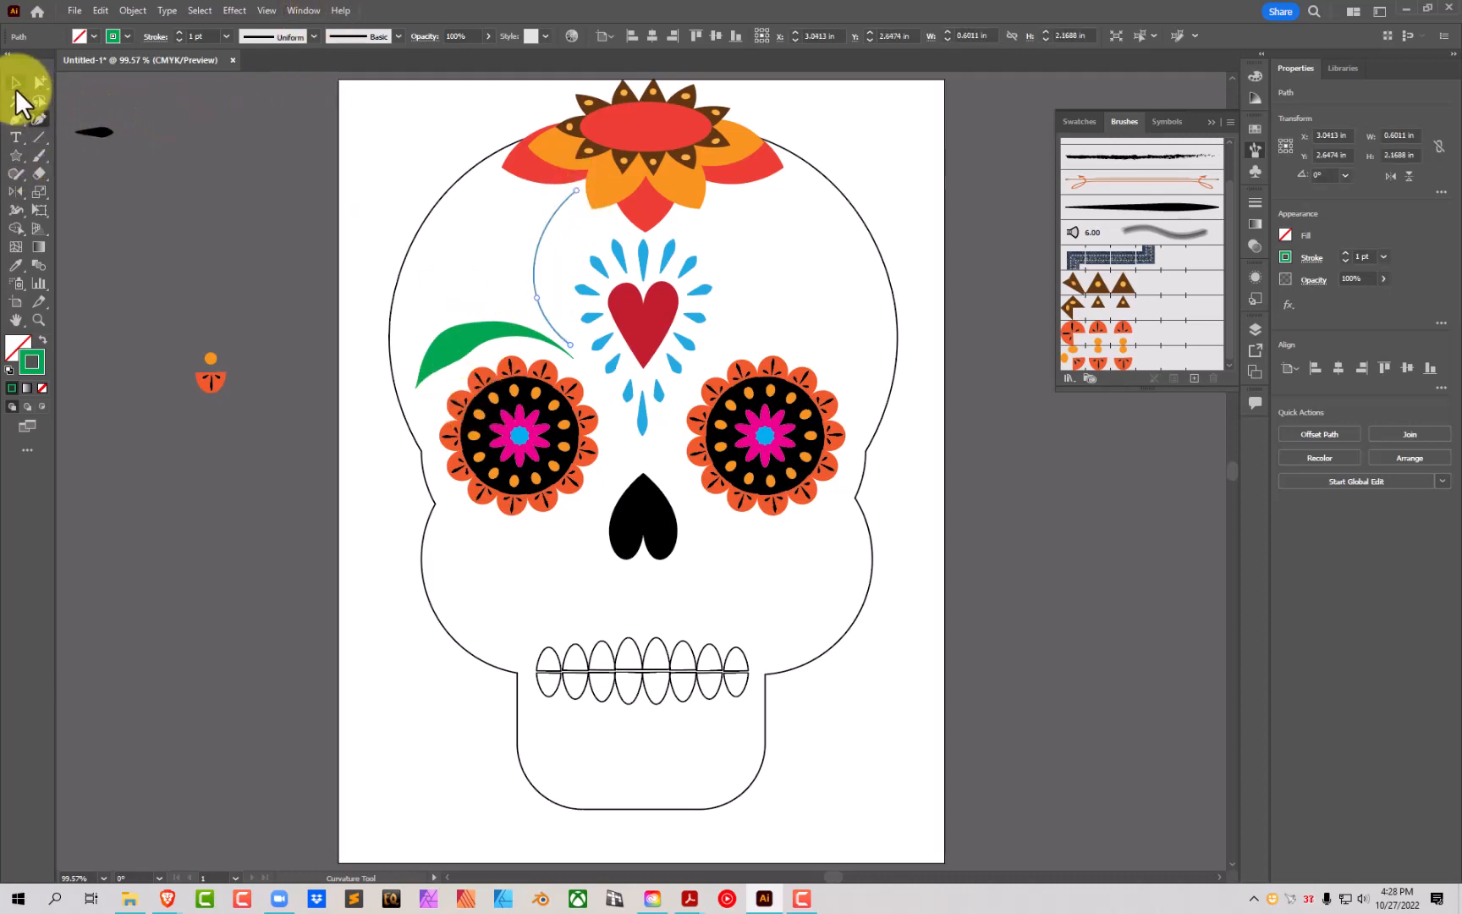
Step: Sample the eyebrow's appearance for the new upright curve with the Eyedropper and apply the black tapered art brush to the curve
{"action": "left_click", "coordinate": [17, 264]}
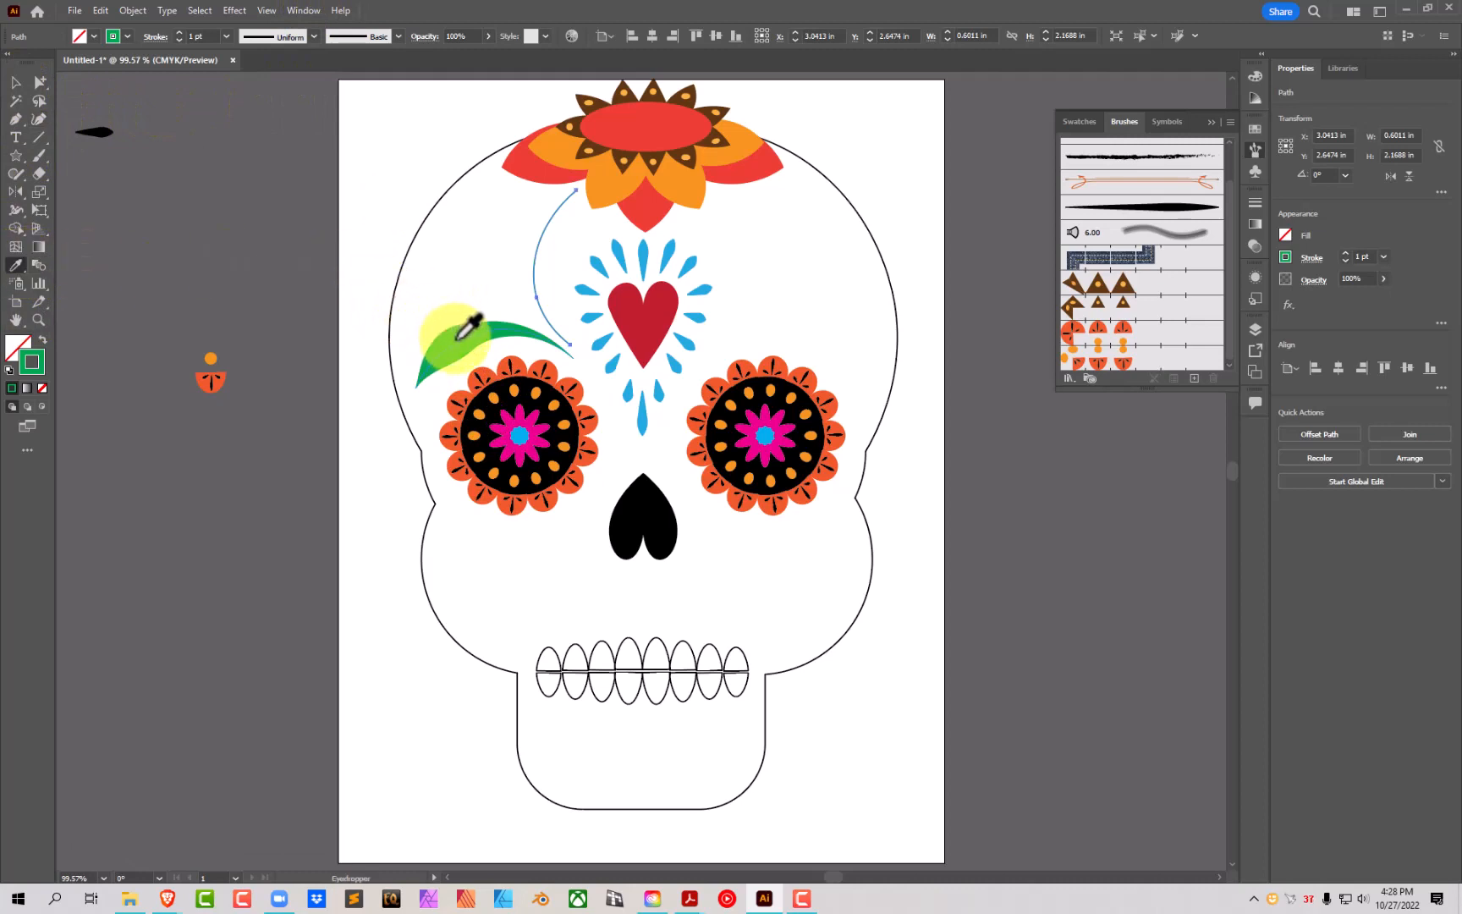
{"action": "left_click", "coordinate": [460, 335]}
{"action": "left_click", "coordinate": [17, 81]}
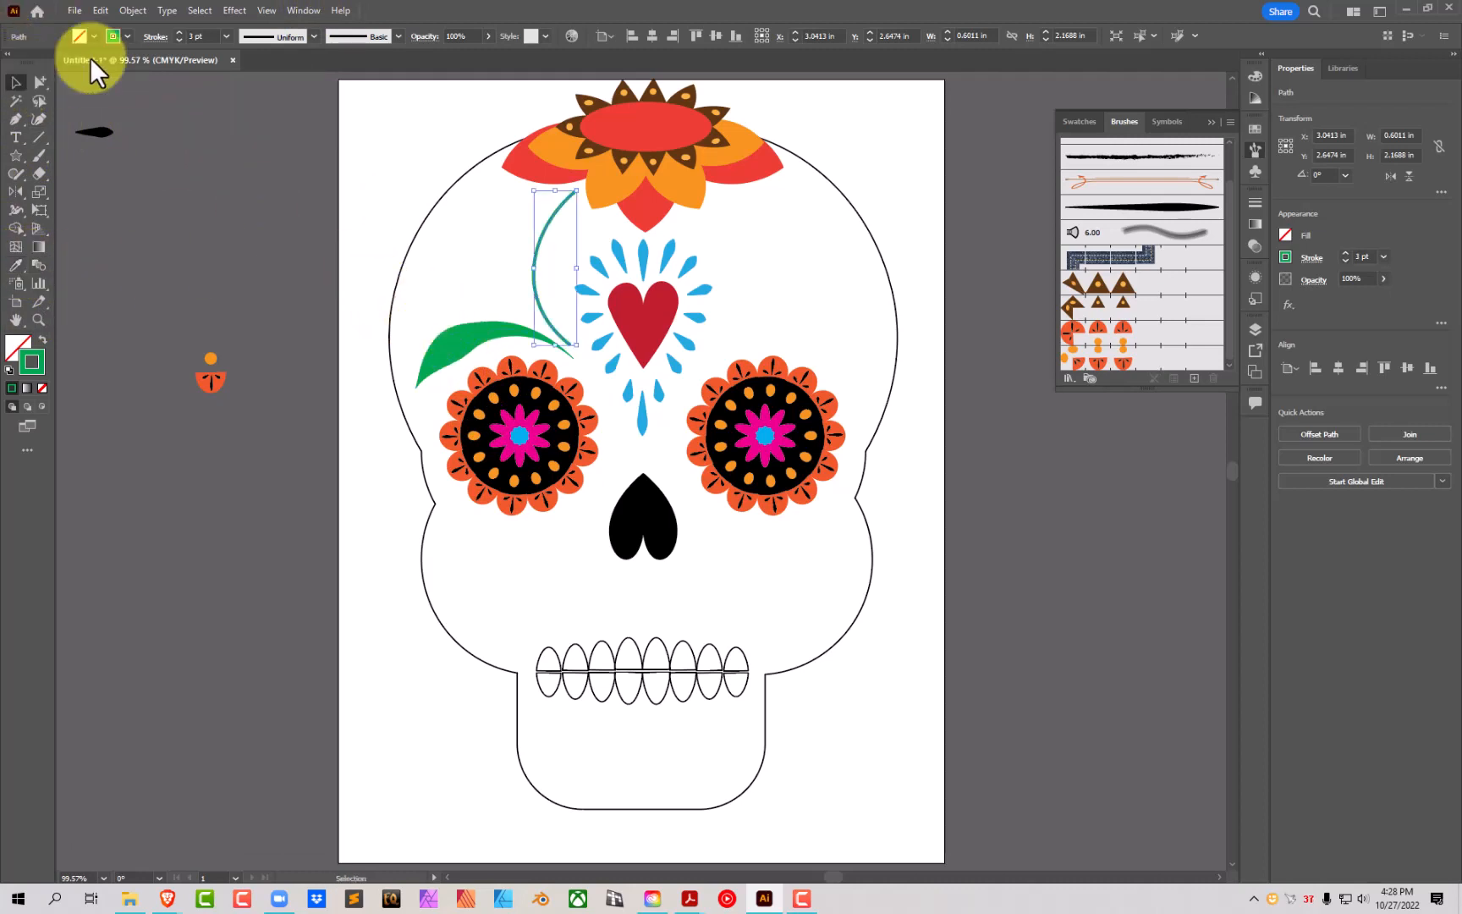
{"action": "left_click", "coordinate": [312, 36]}
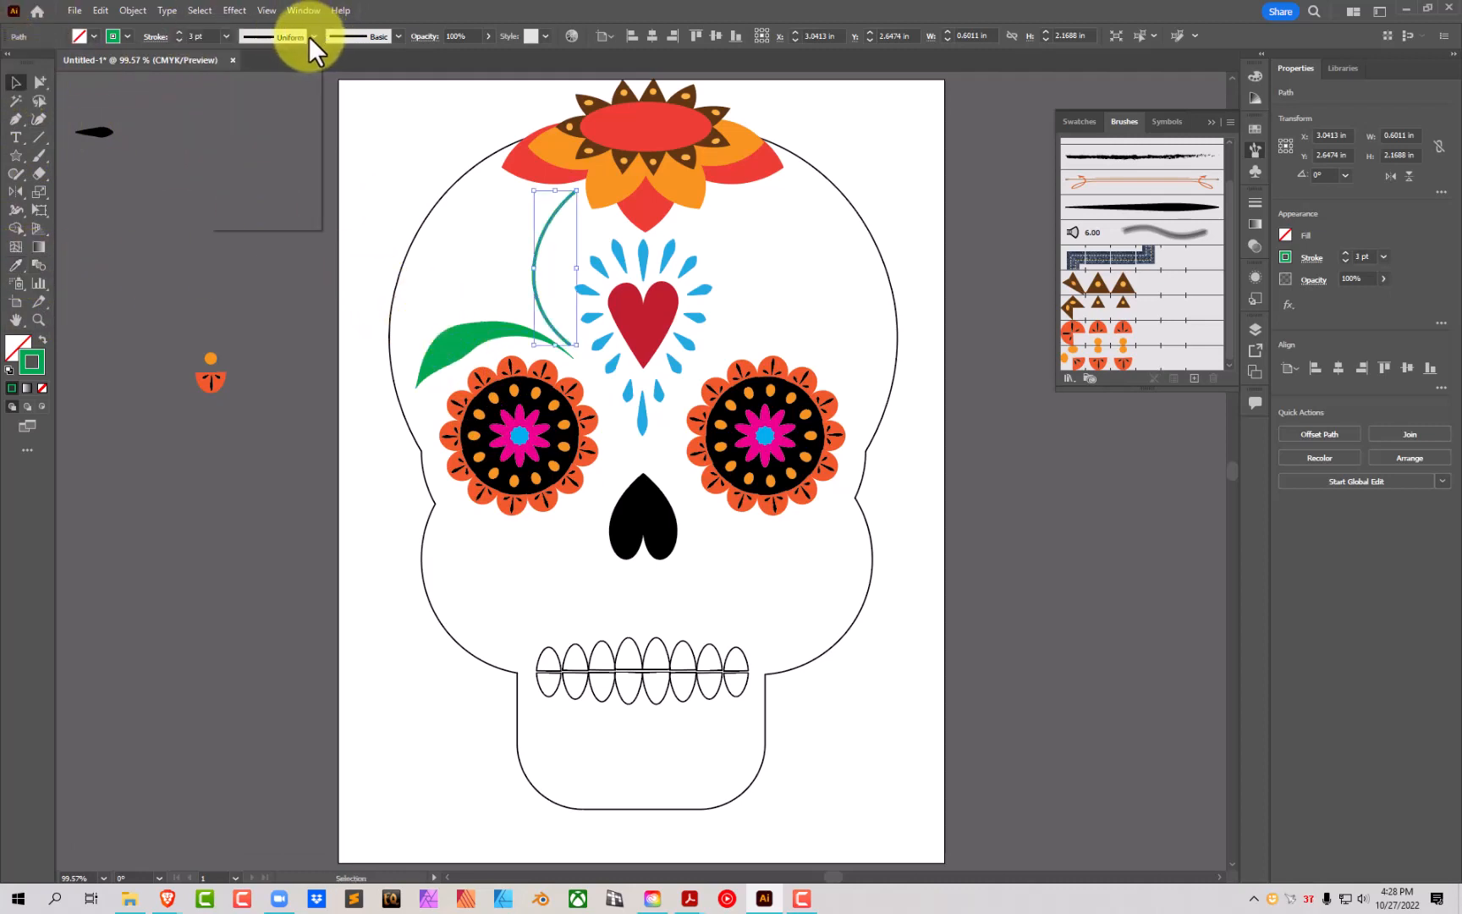
{"action": "left_click", "coordinate": [390, 38]}
{"action": "left_click", "coordinate": [355, 68]}
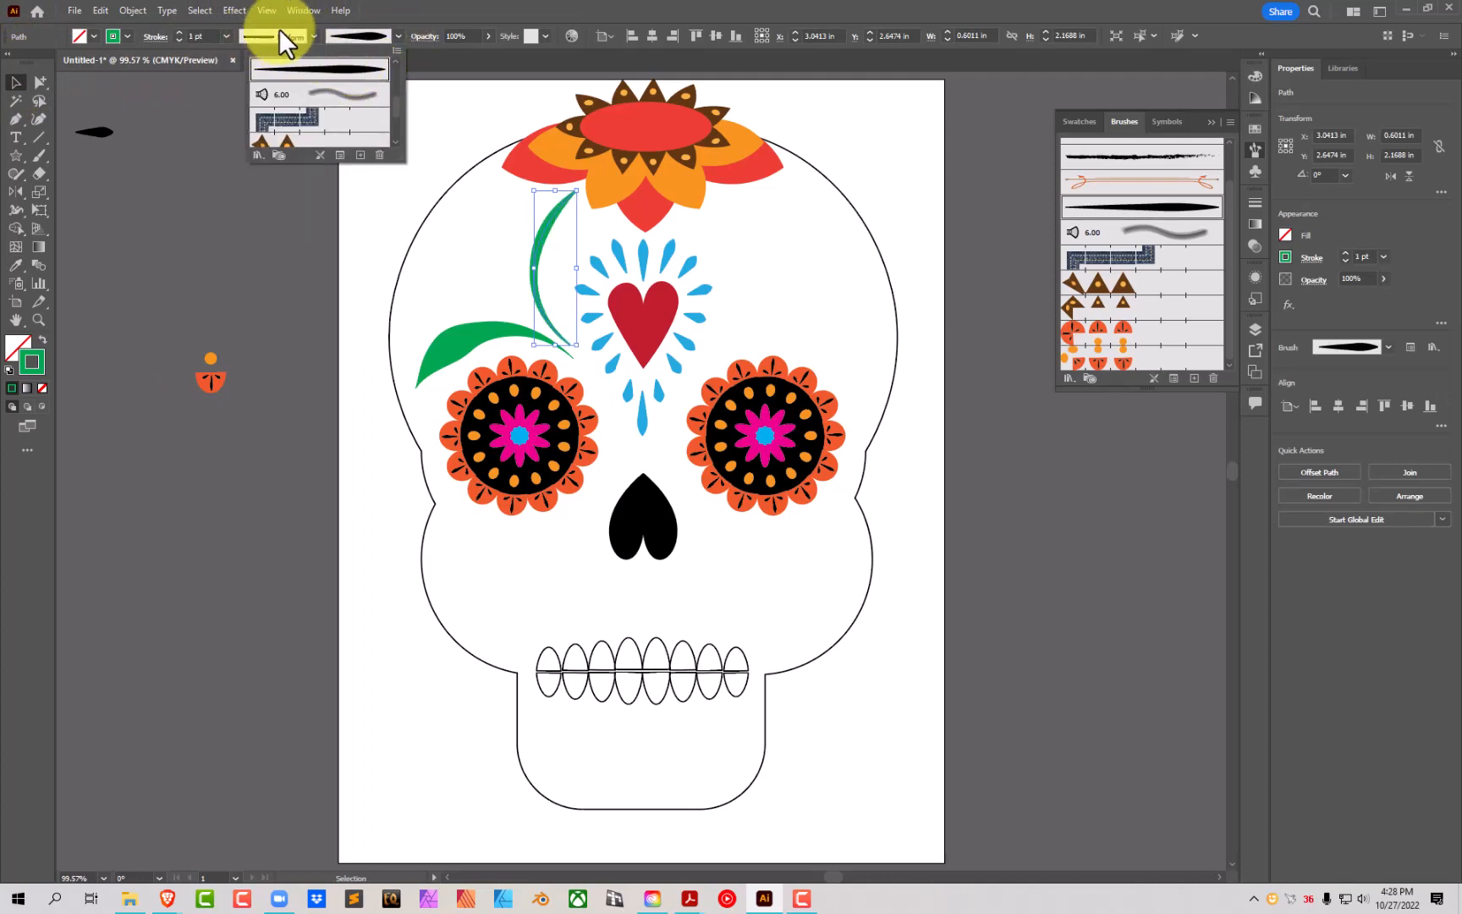
Step: Give the upright curve the eyebrow's lopsided tapered width profile, set its stroke weight to 3 pt, and deselect it
{"action": "left_click", "coordinate": [303, 35]}
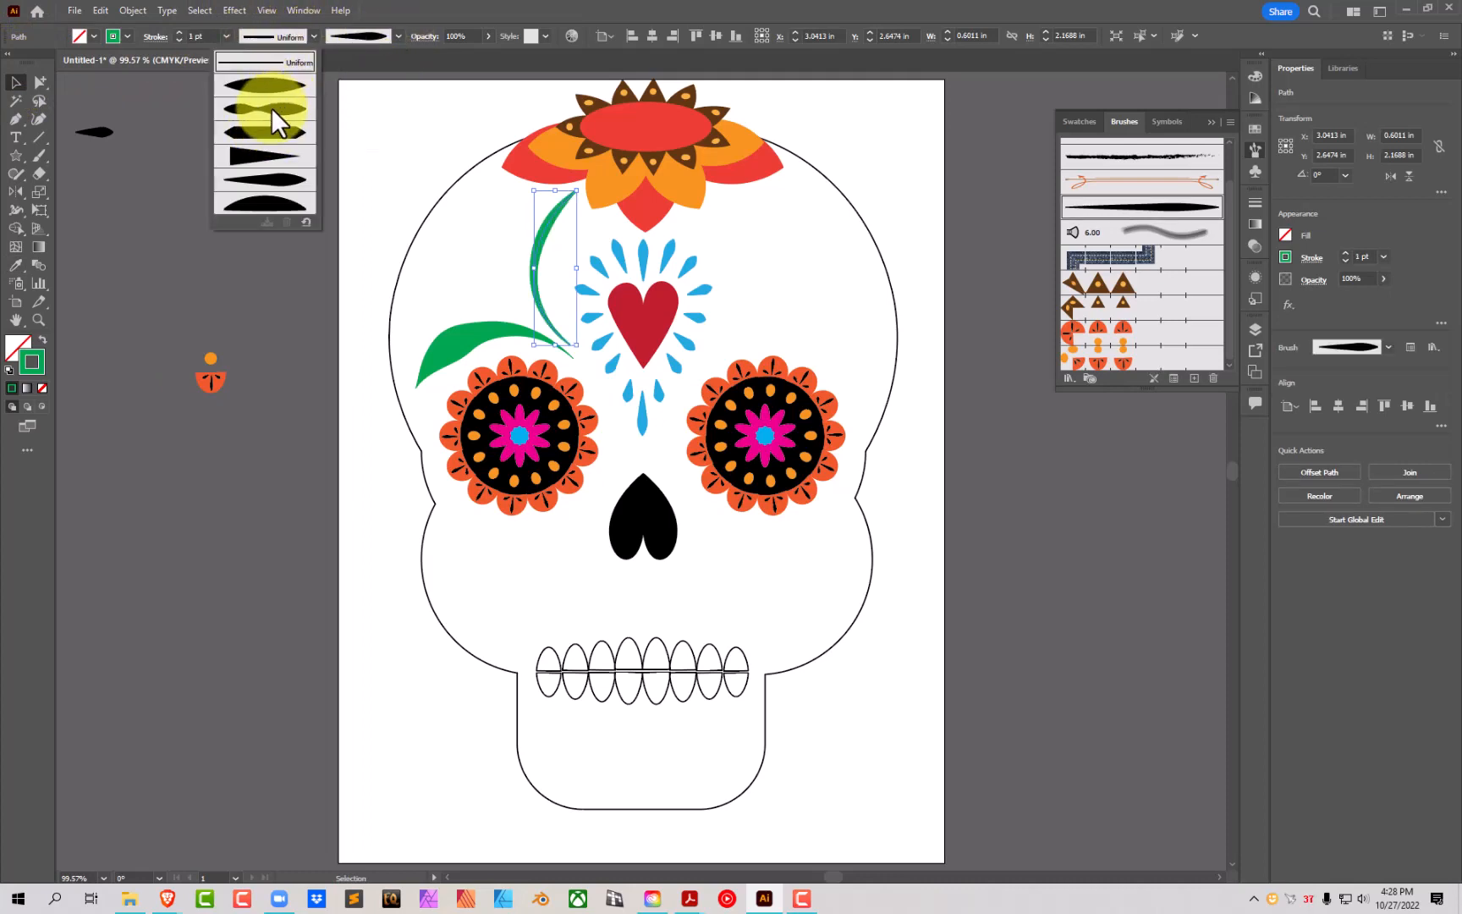
{"action": "left_click", "coordinate": [264, 179]}
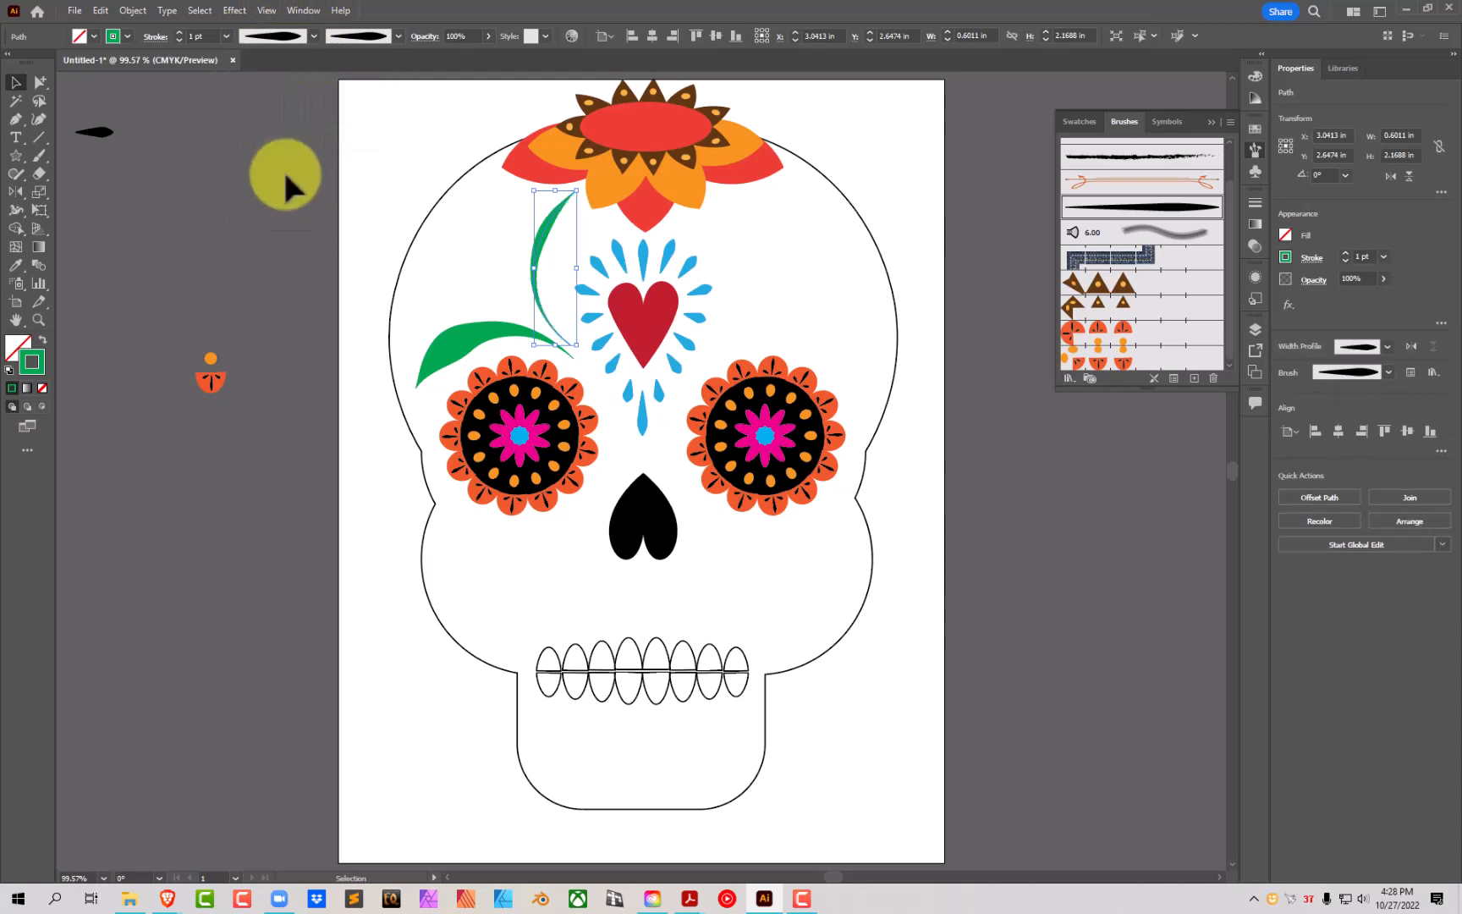
{"action": "left_click", "coordinate": [180, 35]}
{"action": "left_click", "coordinate": [179, 35]}
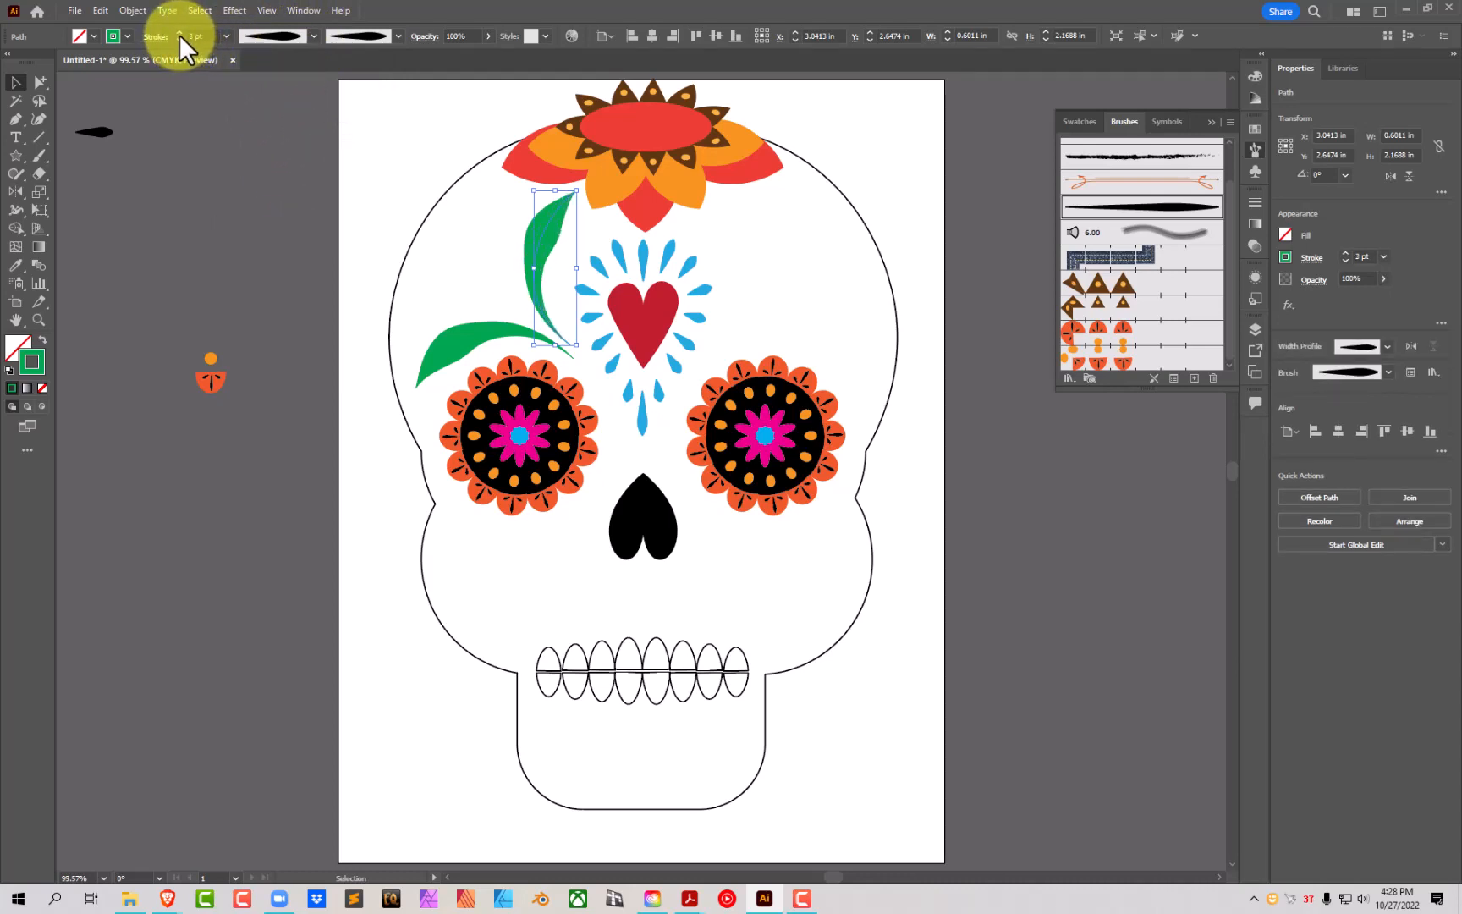
{"action": "left_click", "coordinate": [271, 140]}
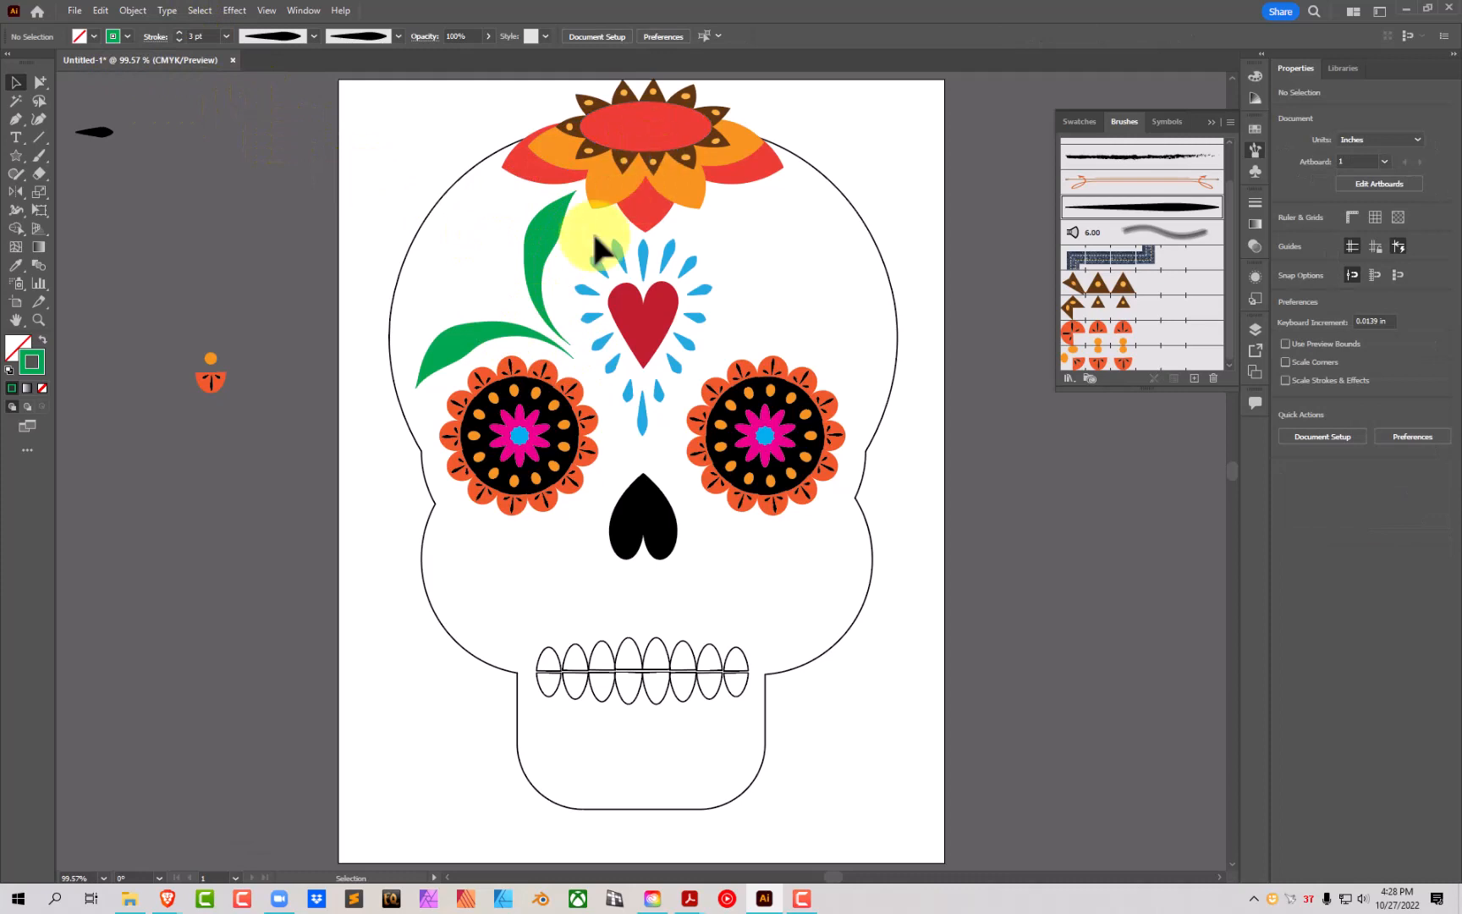
{"action": "left_click", "coordinate": [542, 243]}
{"action": "left_click", "coordinate": [319, 181]}
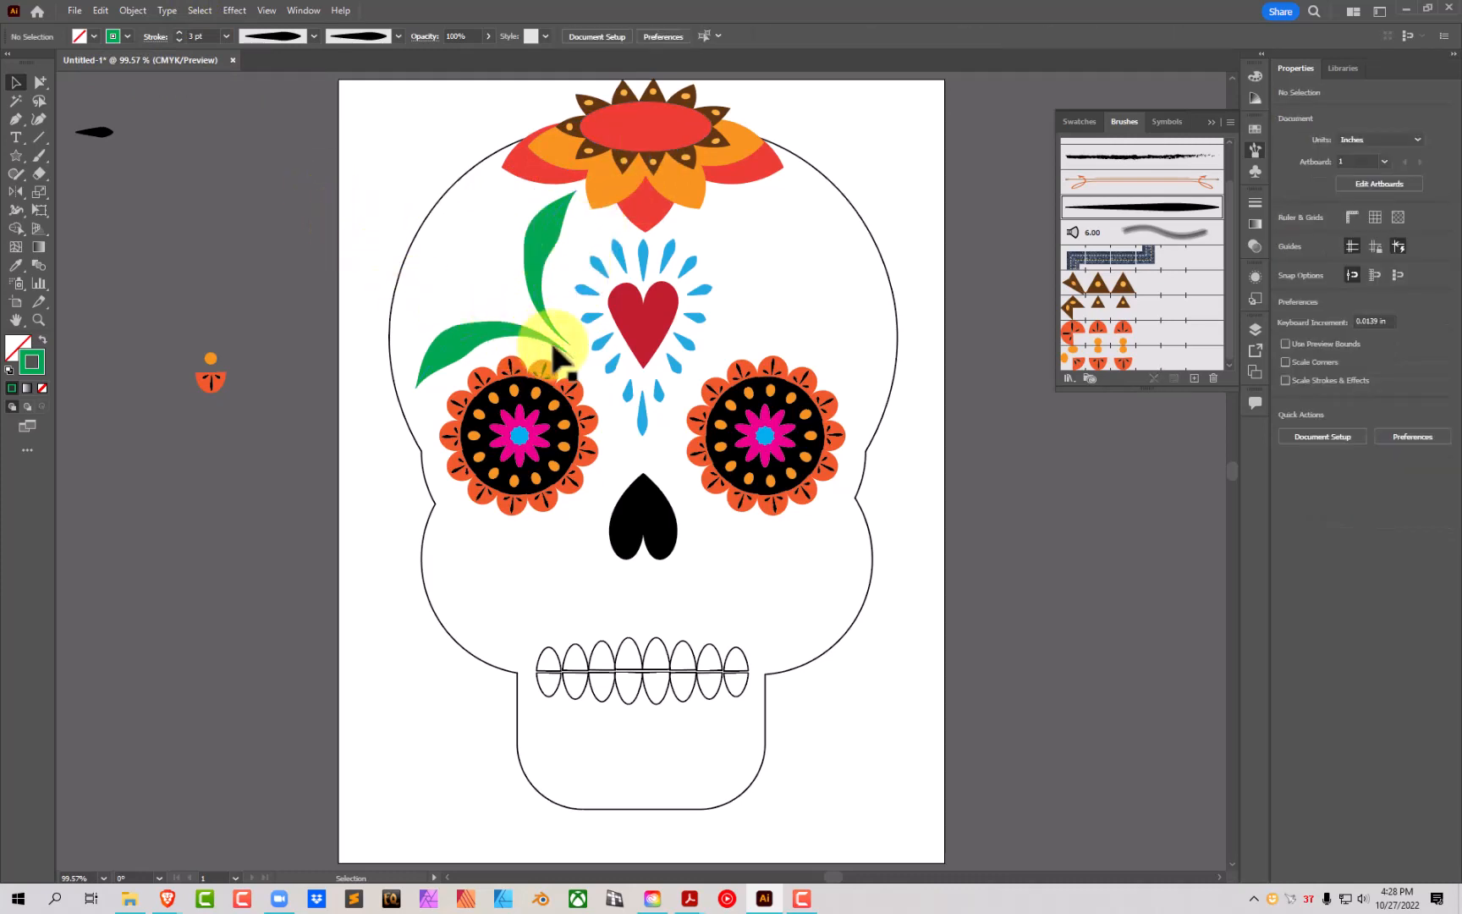
Step: Draw a curling path about 1.91 × 1.03 in with the Curvature tool, starting between the two green leaves and spiralling inward above the eyebrow
{"action": "left_click", "coordinate": [38, 118]}
{"action": "left_click", "coordinate": [531, 320]}
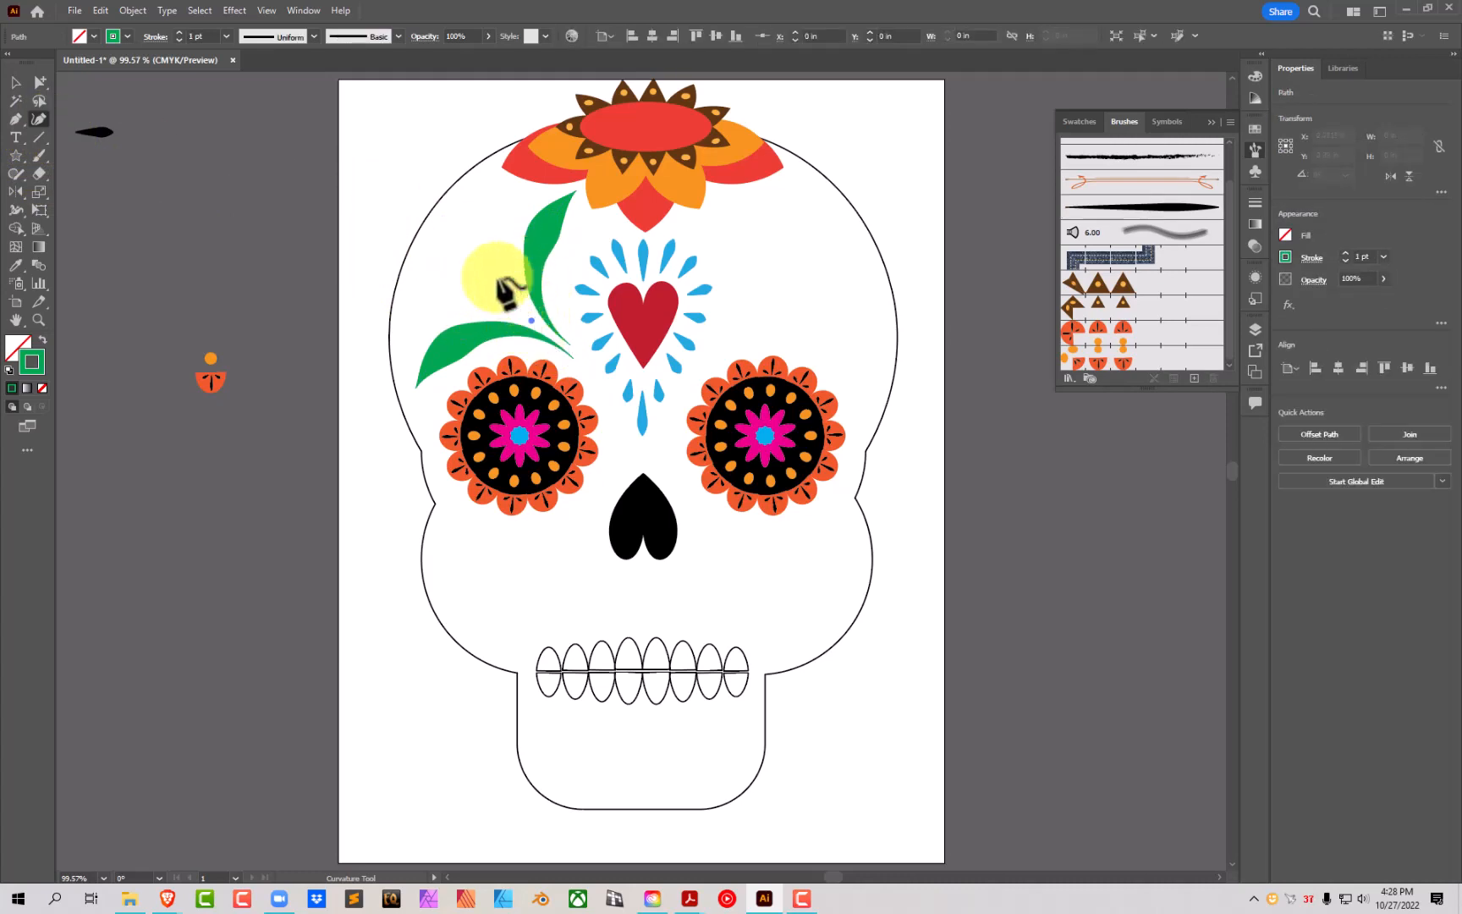
{"action": "left_click", "coordinate": [459, 265]}
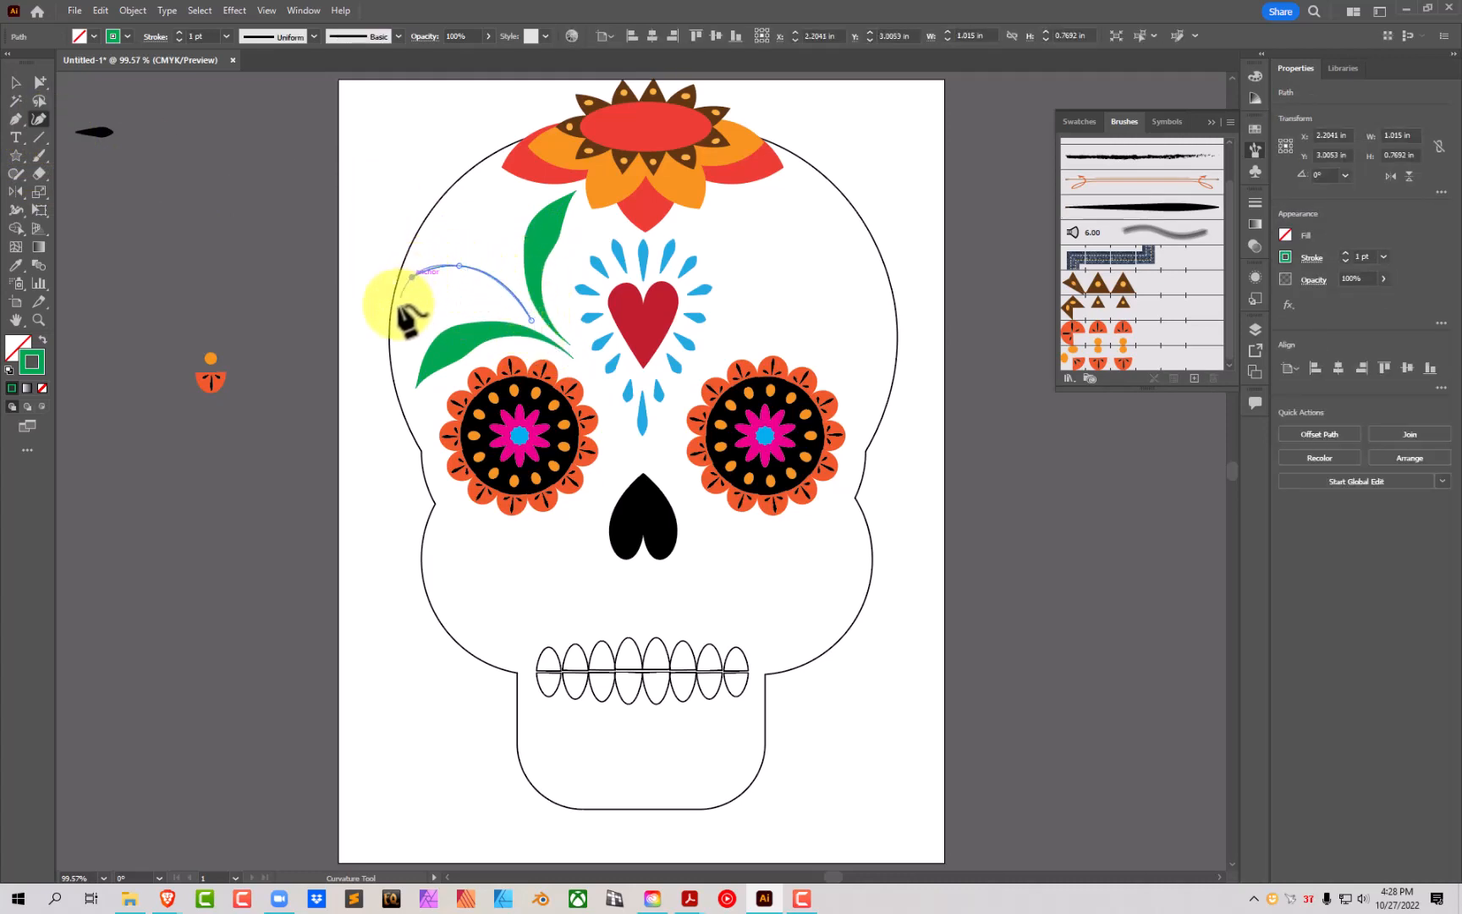
{"action": "left_click", "coordinate": [403, 336]}
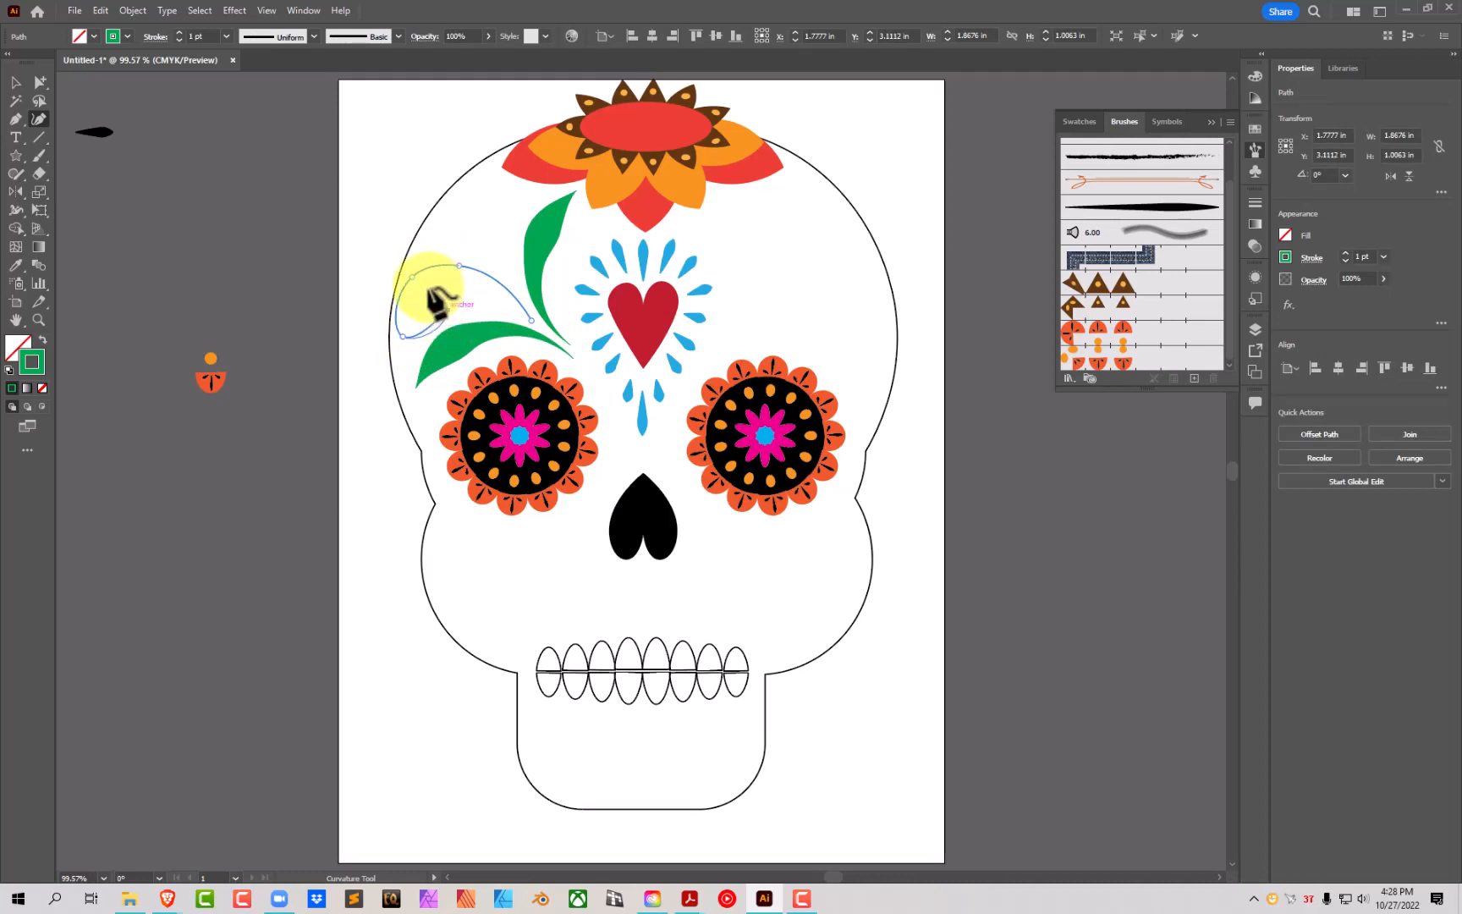
{"action": "left_click_drag", "start_coordinate": [428, 288], "coordinate": [418, 293]}
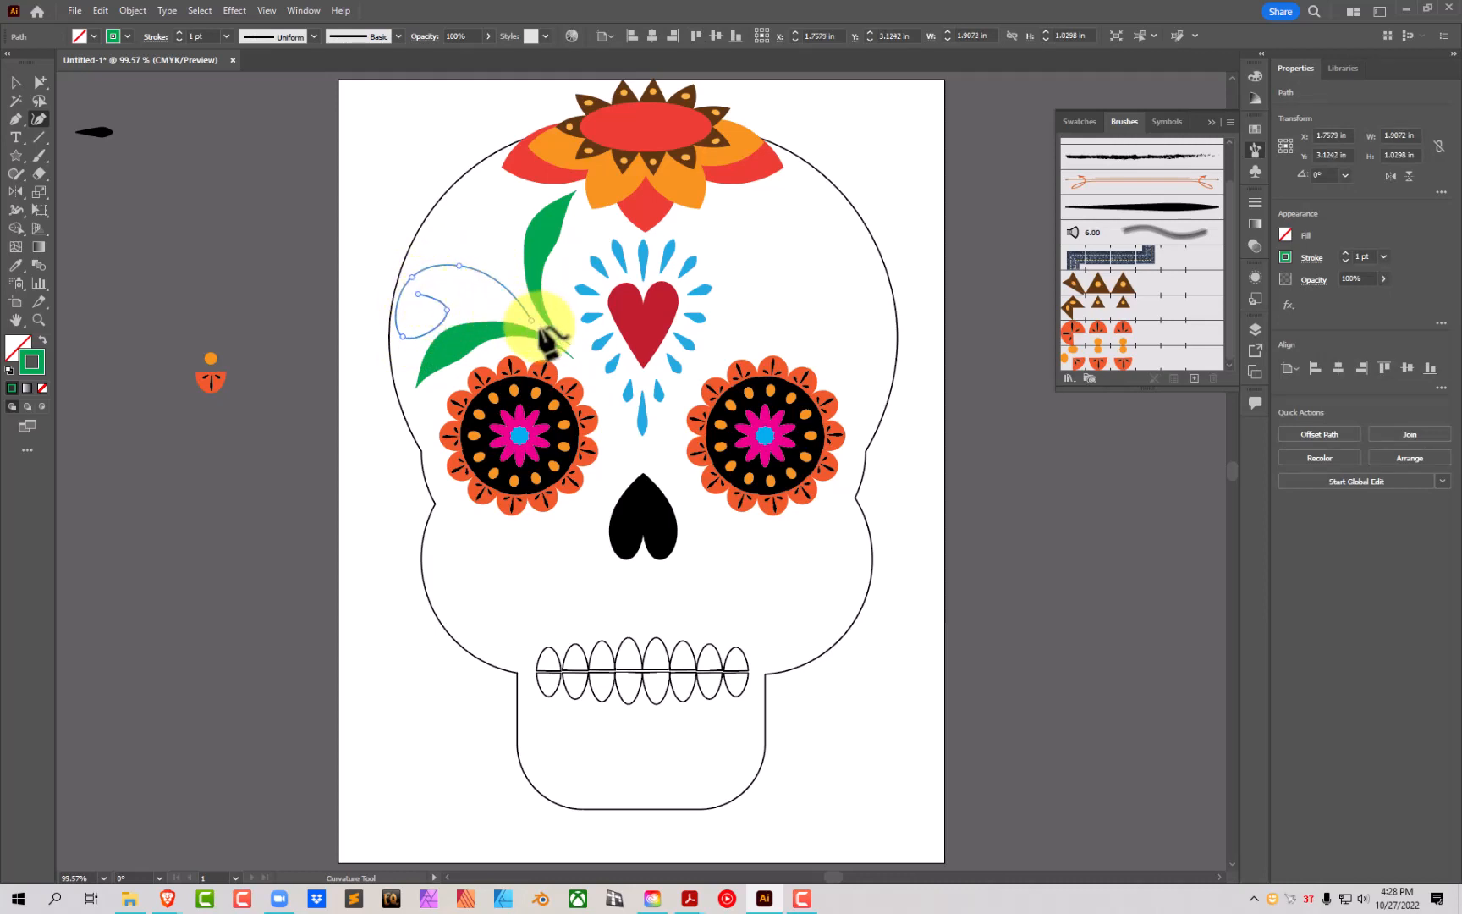
Step: Rework the curl's inner end by moving and removing anchors and adding a new end point, making the path about 1.88 × 0.88 in
{"action": "left_click", "coordinate": [418, 298]}
{"action": "left_click", "coordinate": [418, 301]}
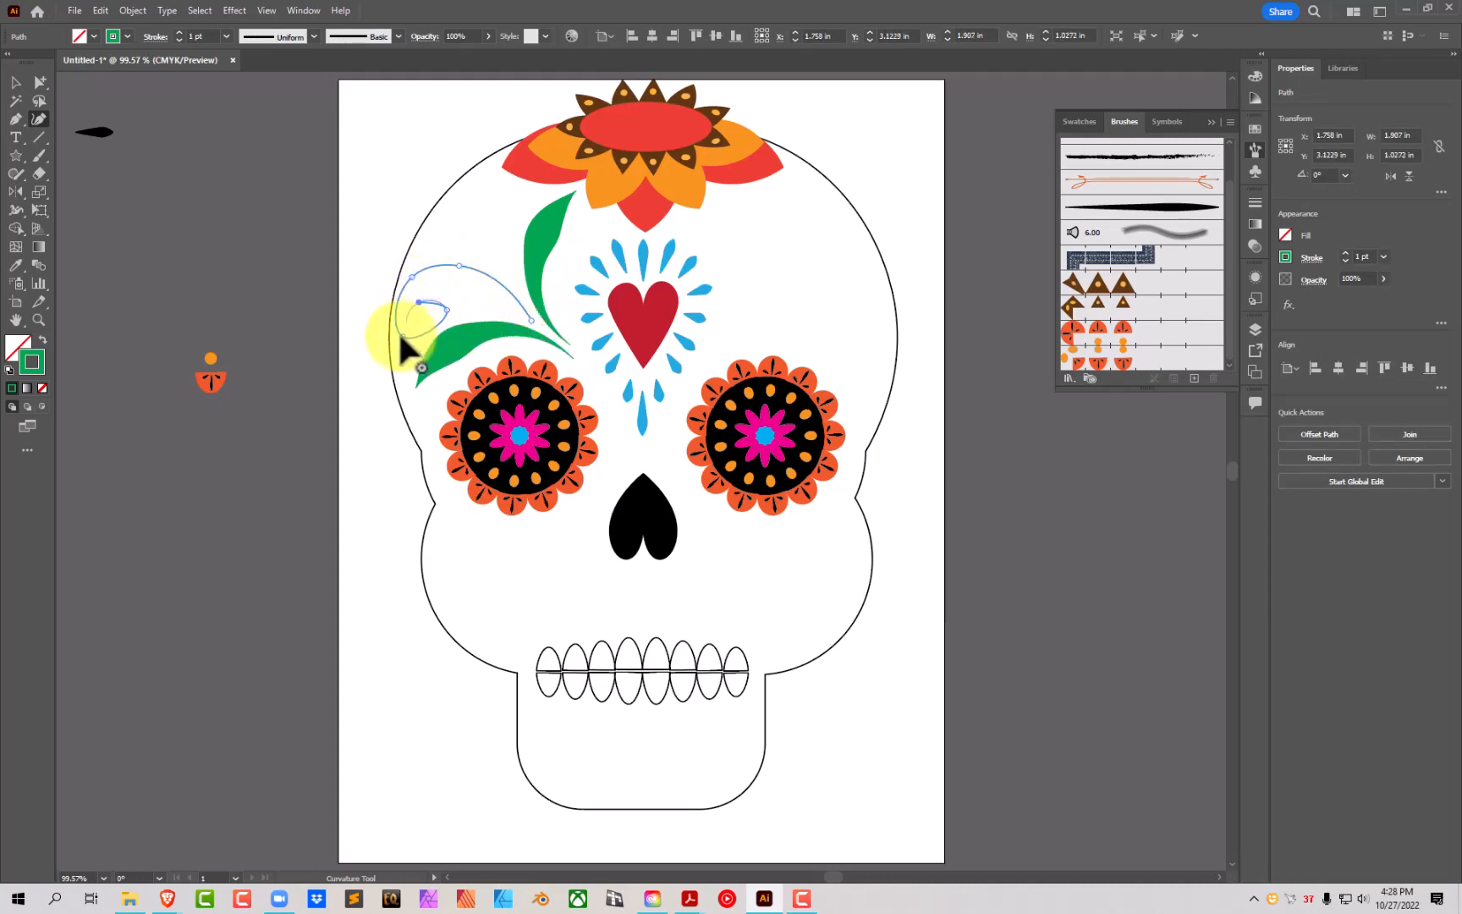
{"action": "left_click", "coordinate": [401, 327]}
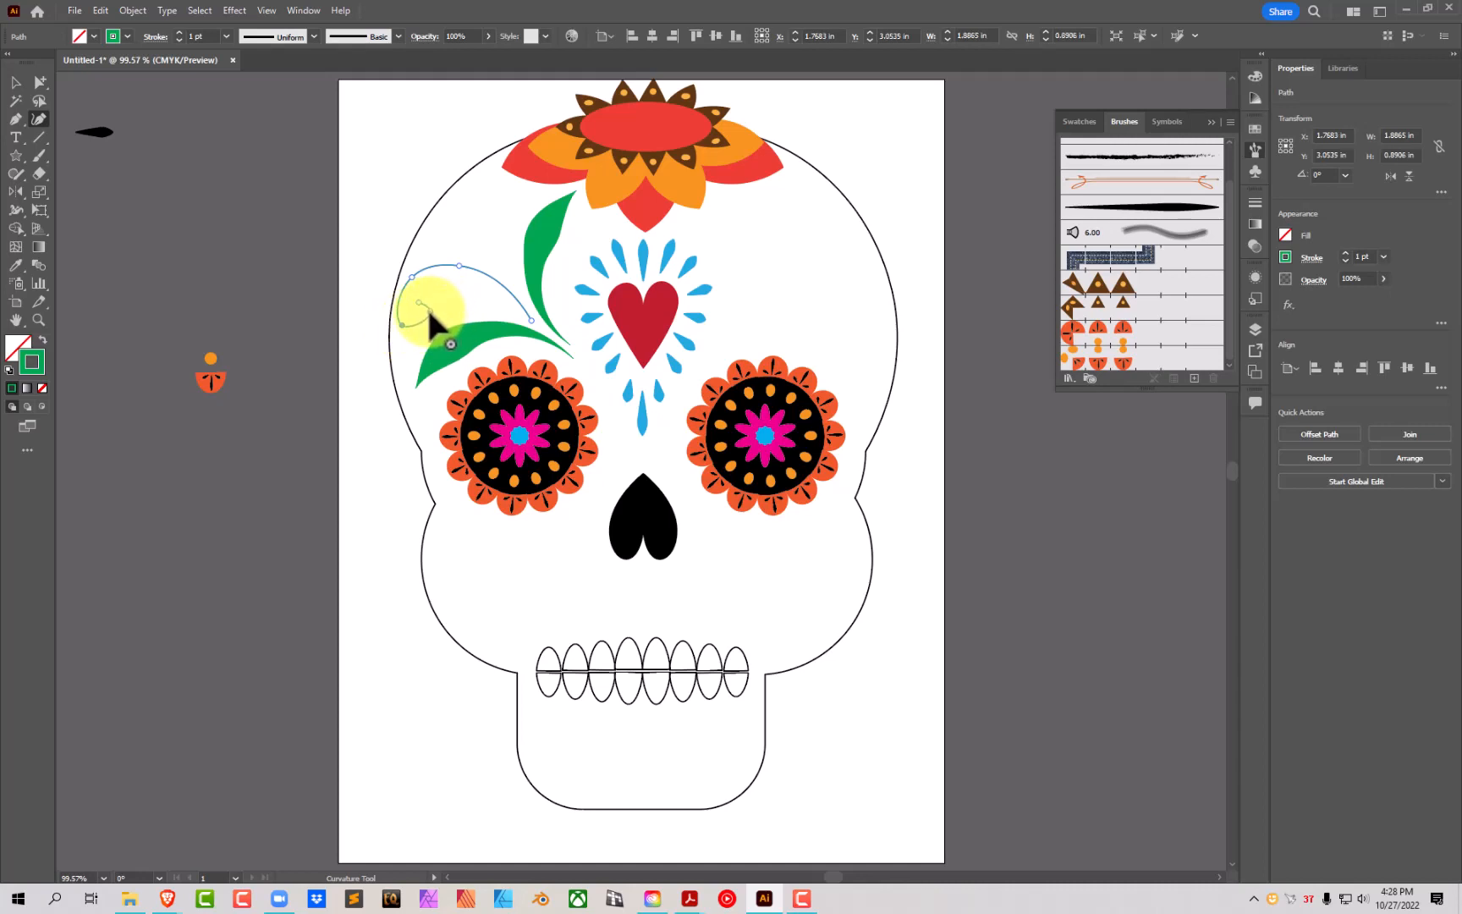
{"action": "key", "text": "Delete"}
{"action": "left_click", "coordinate": [423, 301]}
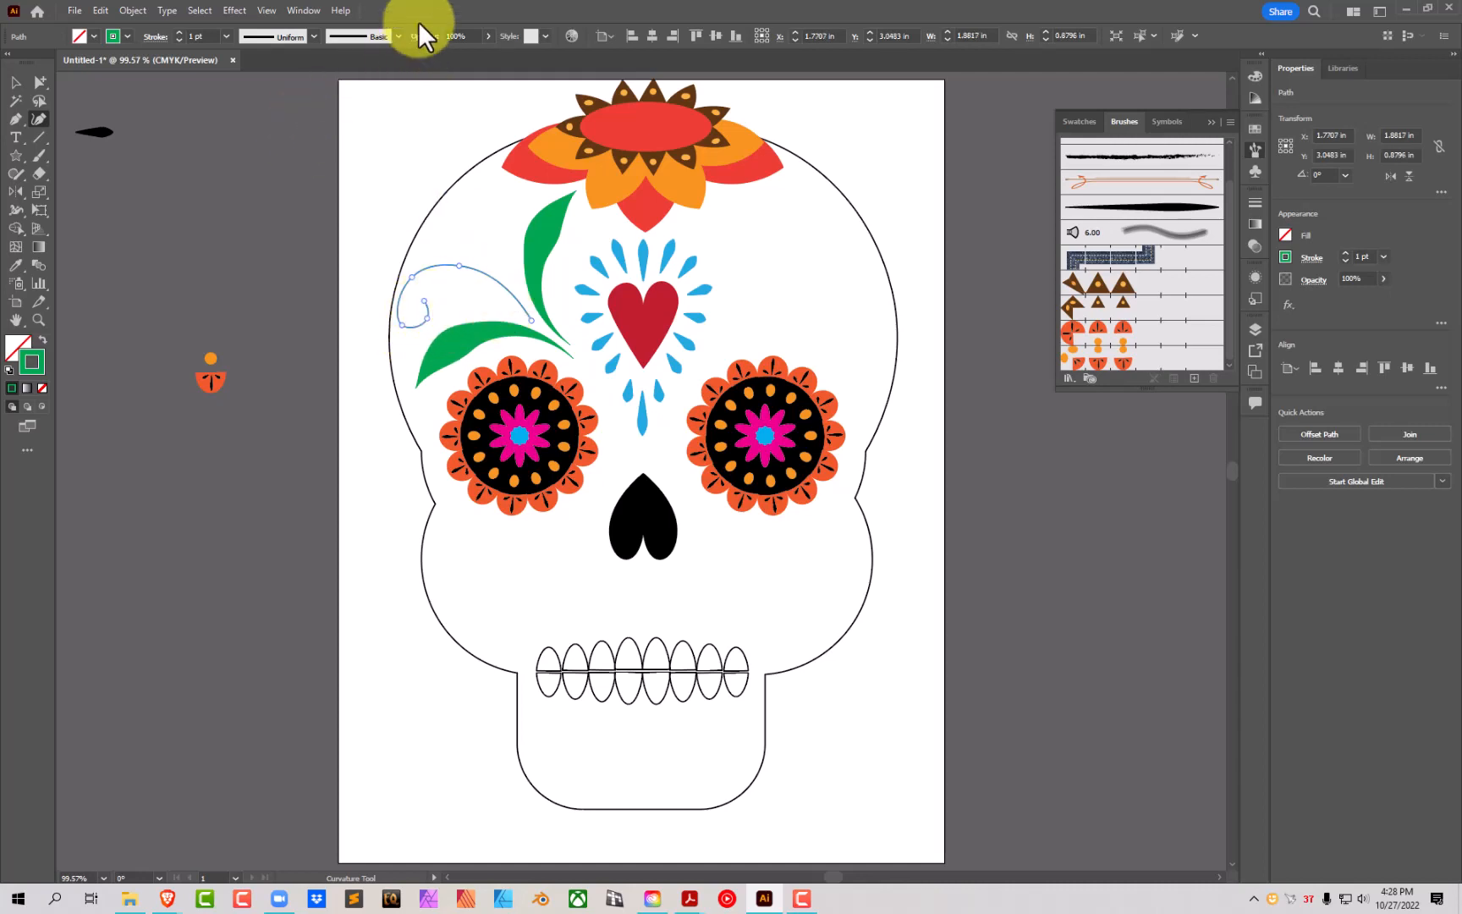
Step: Apply the black tapered art brush, Brush 1, to the curl and move its inner anchors to tighten it to about 1.80 × 0.78 in
{"action": "left_click", "coordinate": [1172, 207]}
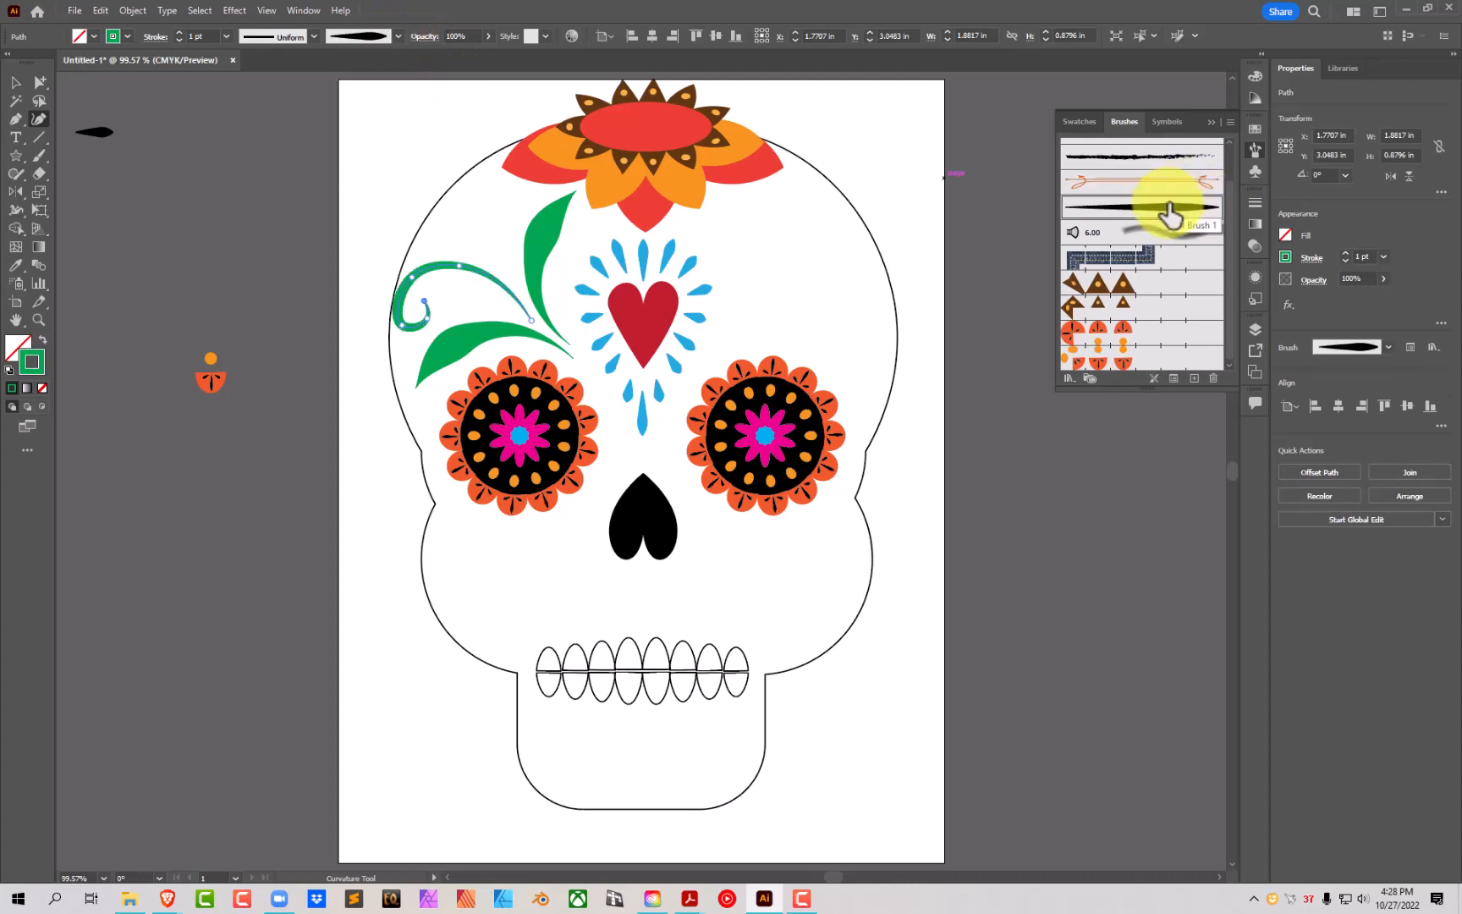
{"action": "left_click", "coordinate": [16, 81]}
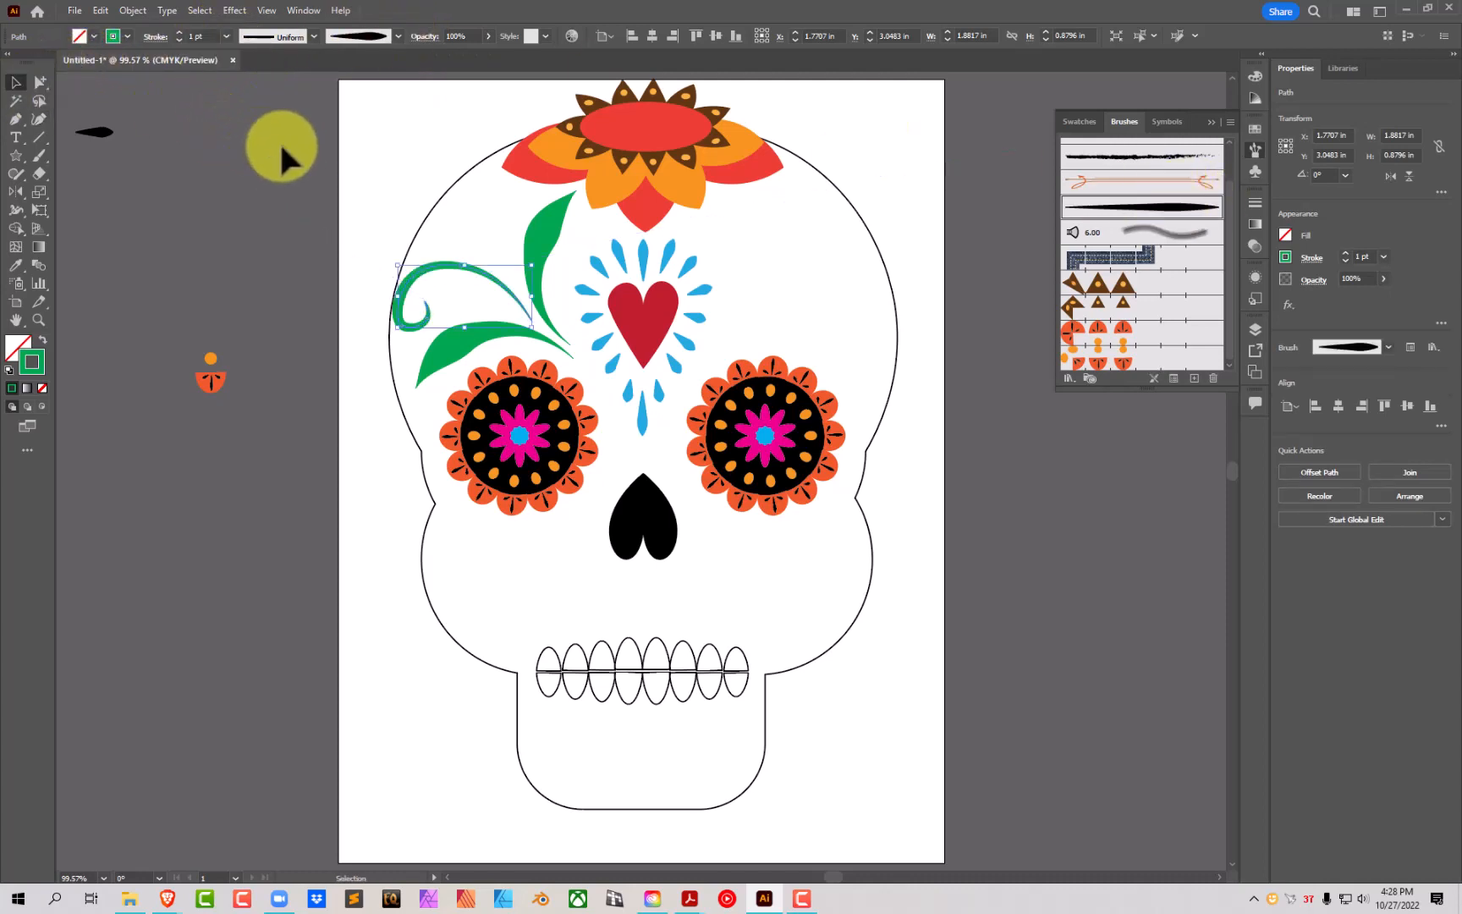
{"action": "left_click", "coordinate": [38, 119]}
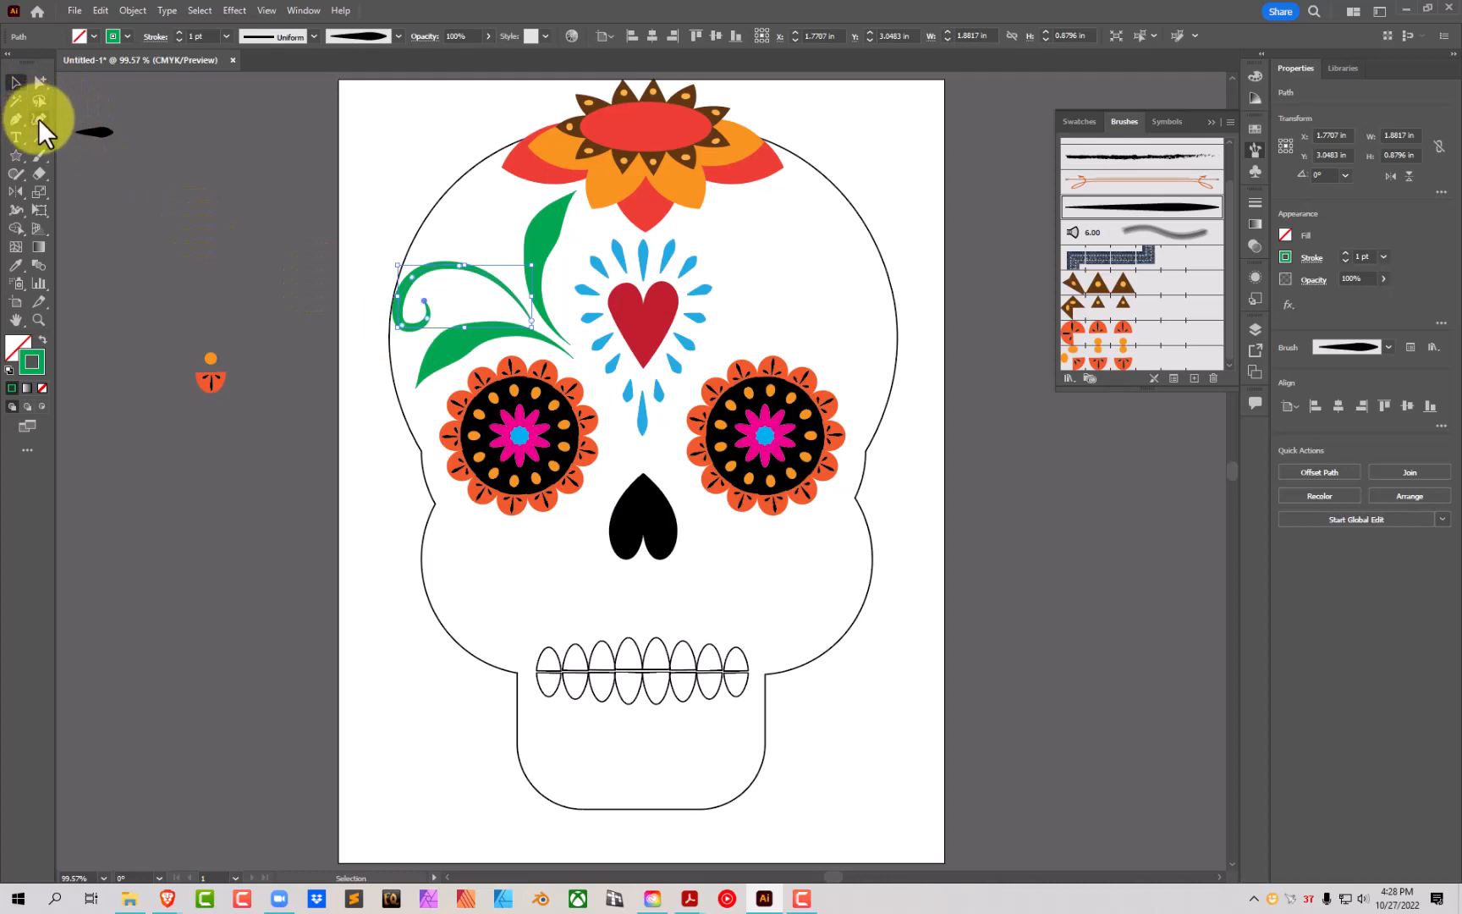
{"action": "left_click", "coordinate": [423, 302]}
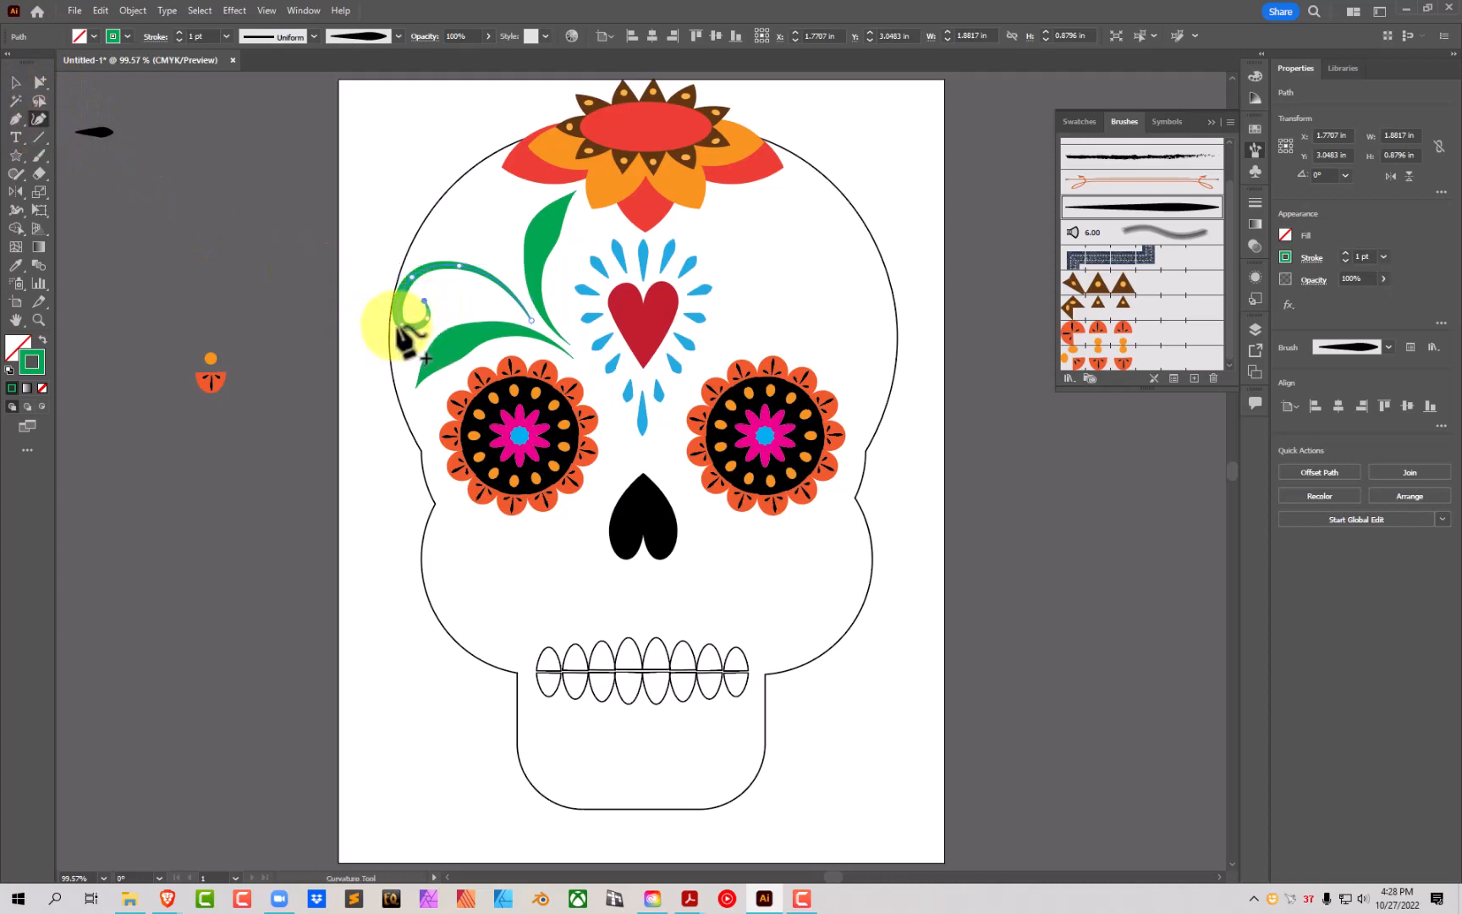
{"action": "mouse_move", "coordinate": [400, 310]}
{"action": "left_mouse_down"}
{"action": "mouse_move", "coordinate": [441, 296]}
{"action": "mouse_move", "coordinate": [424, 318]}
{"action": "mouse_move", "coordinate": [408, 310]}
{"action": "left_mouse_up"}
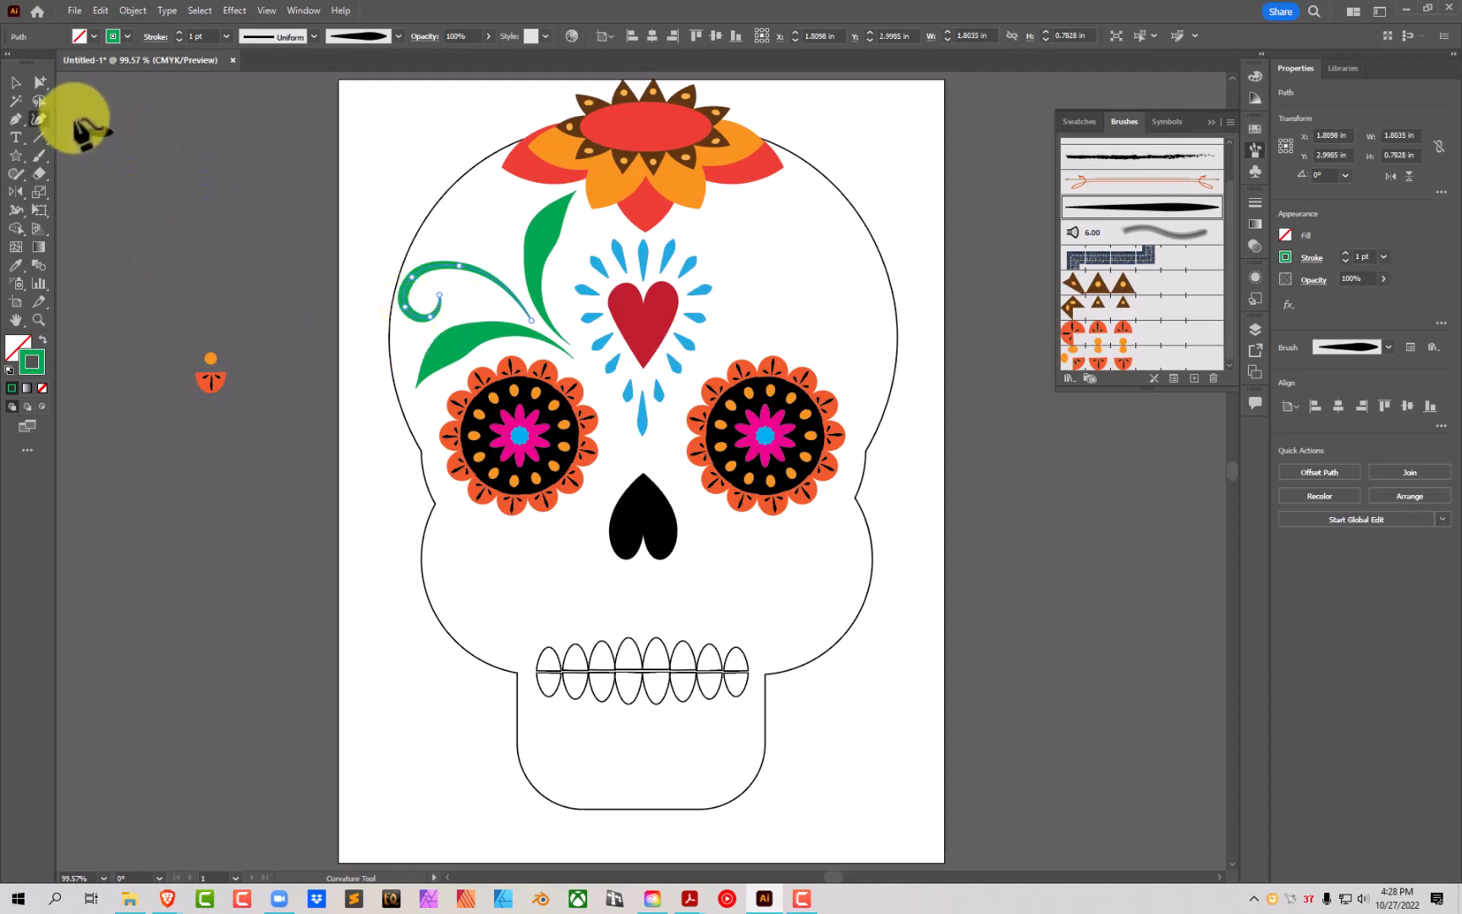
{"action": "left_click", "coordinate": [15, 82]}
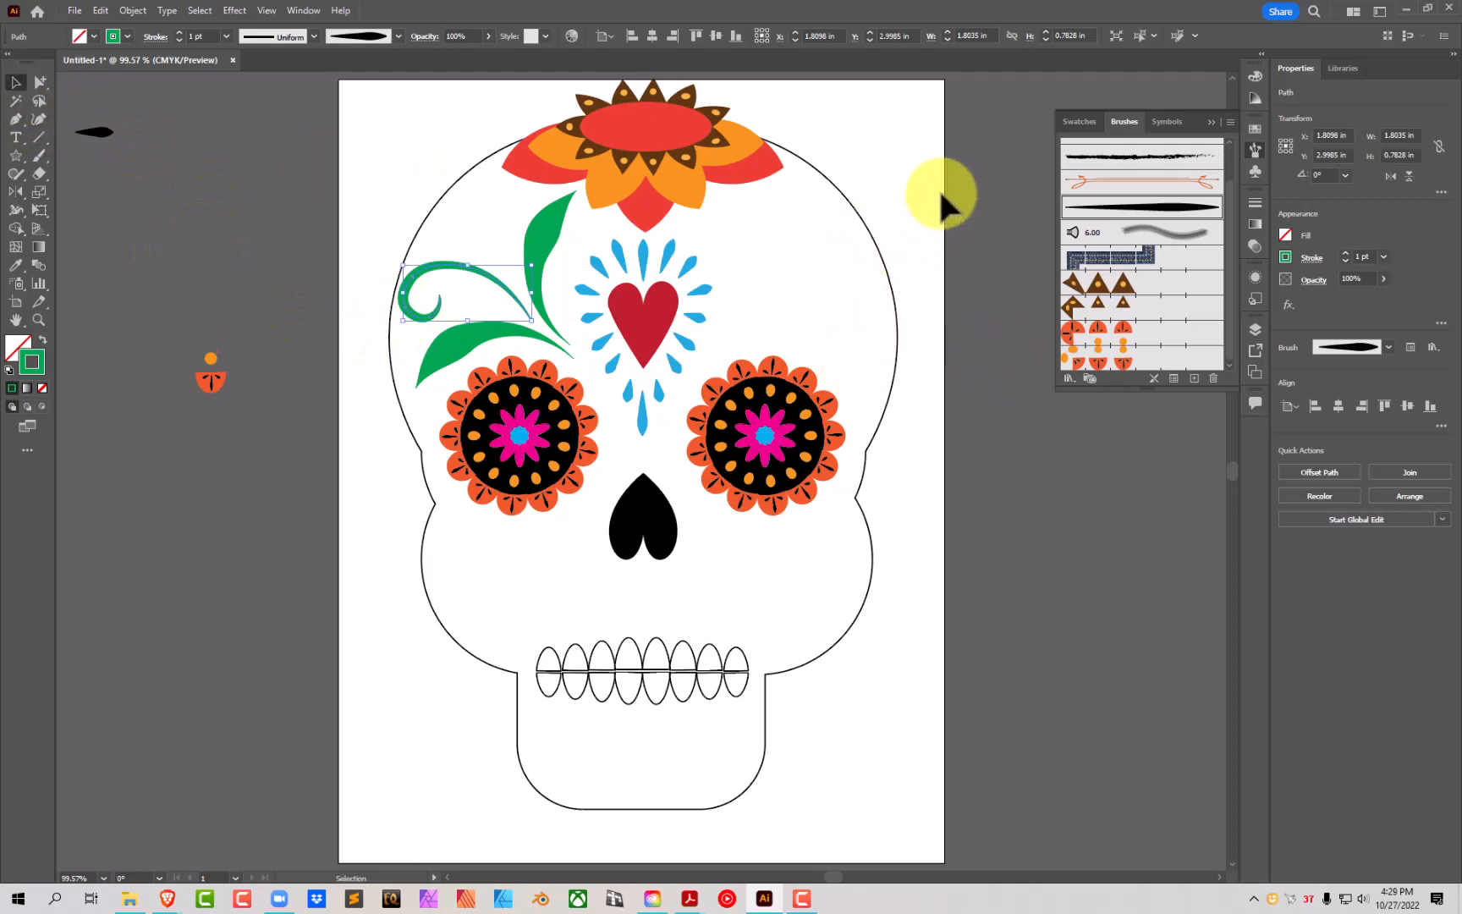
Step: Reflect a copy of the curl and both green leaves across a vertical axis through the heart's centre, and deselect it
{"action": "left_click", "coordinate": [548, 246]}
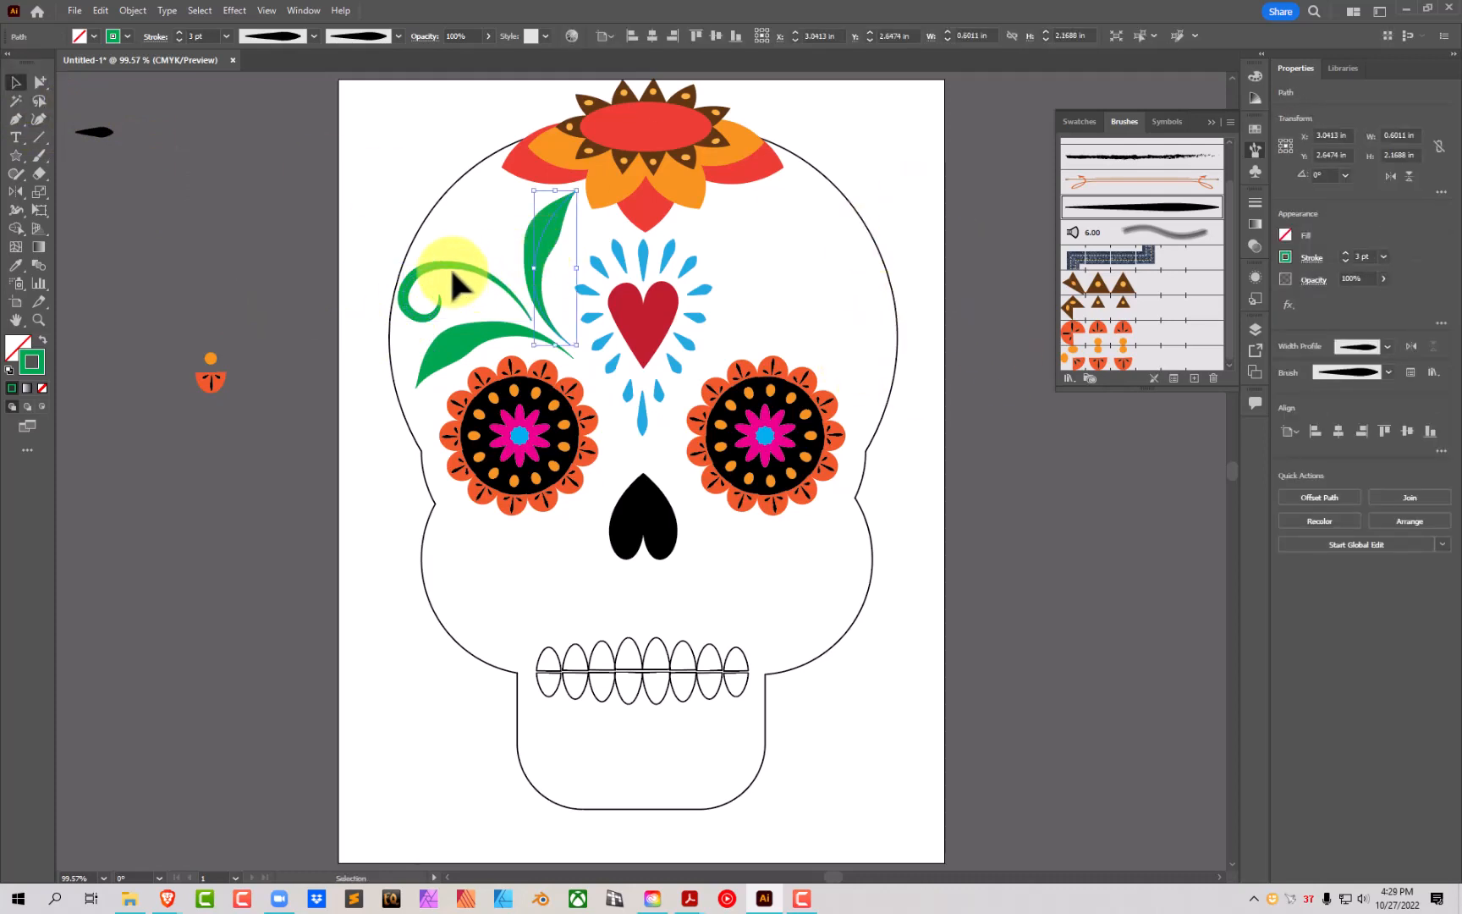
{"action": "left_click", "coordinate": [457, 283], "text": "shift"}
{"action": "left_click", "coordinate": [441, 364], "text": "shift"}
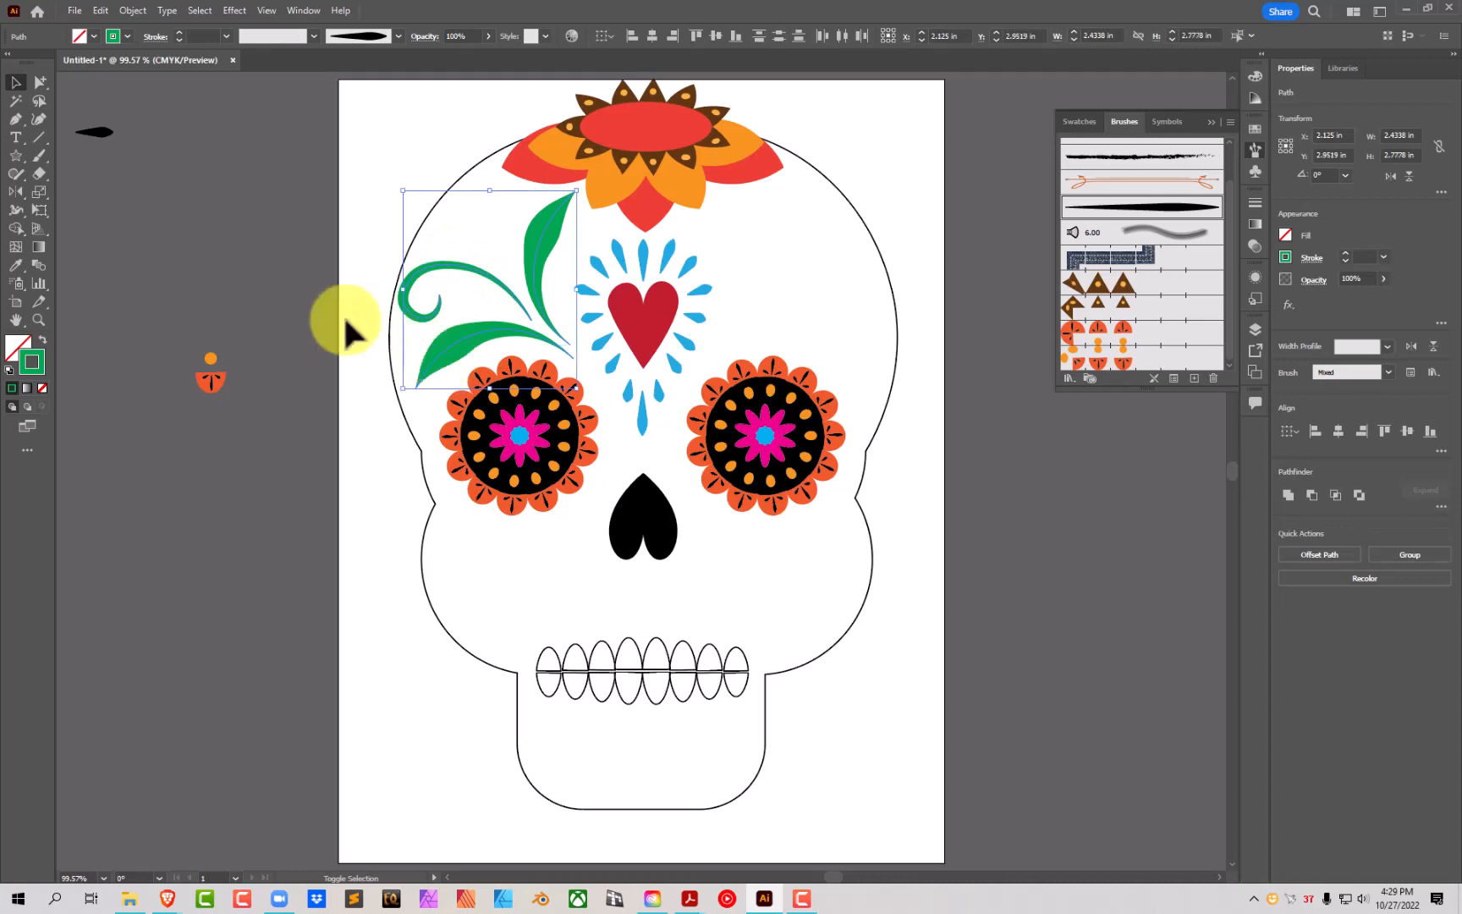
{"action": "left_click", "coordinate": [9, 191]}
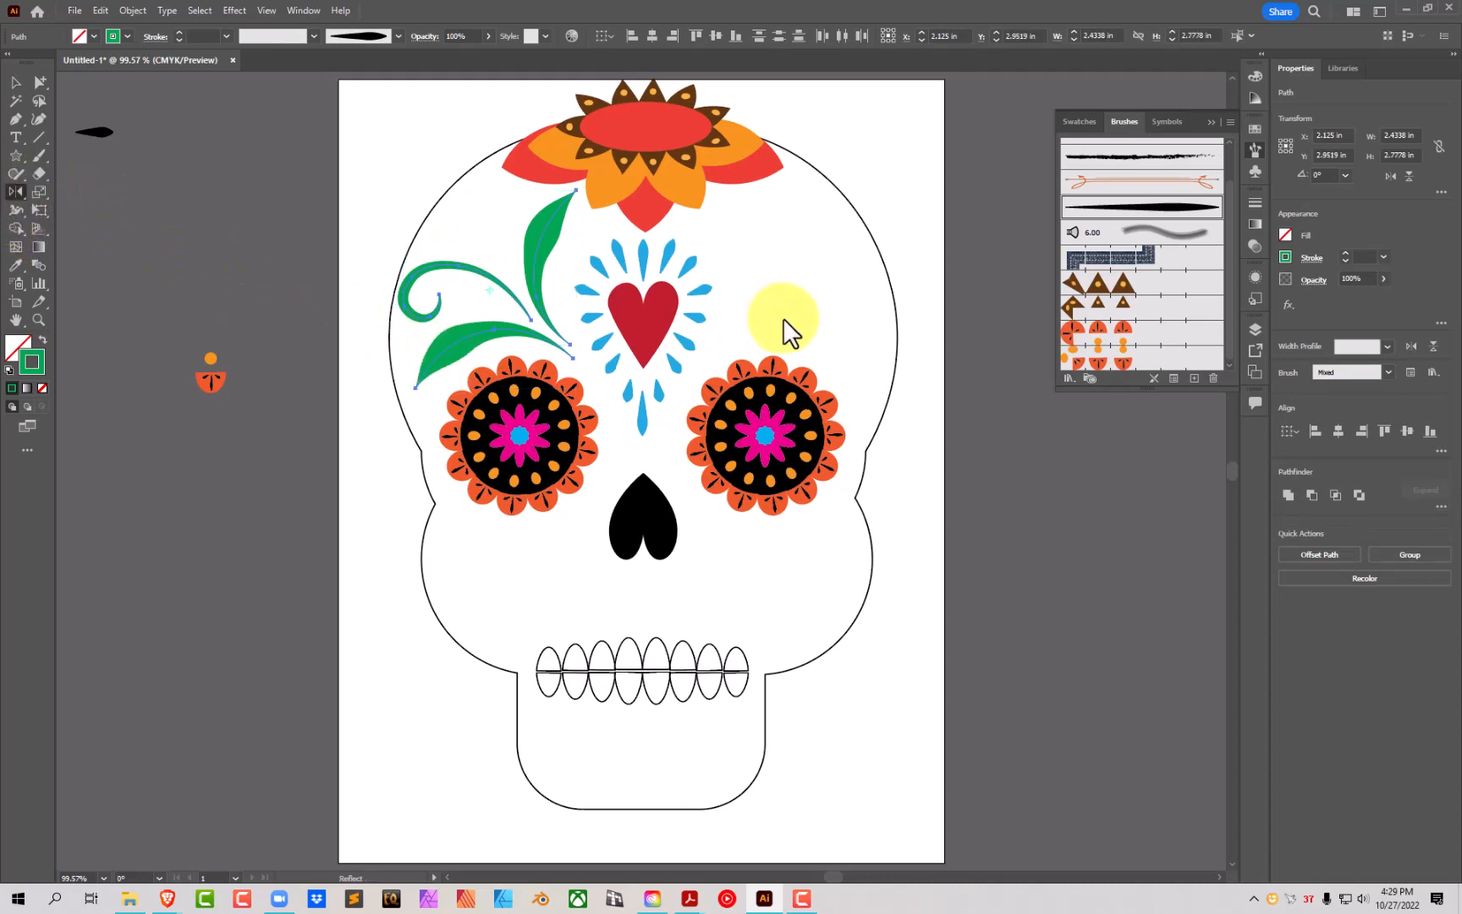
{"action": "left_click", "coordinate": [643, 321], "text": "alt"}
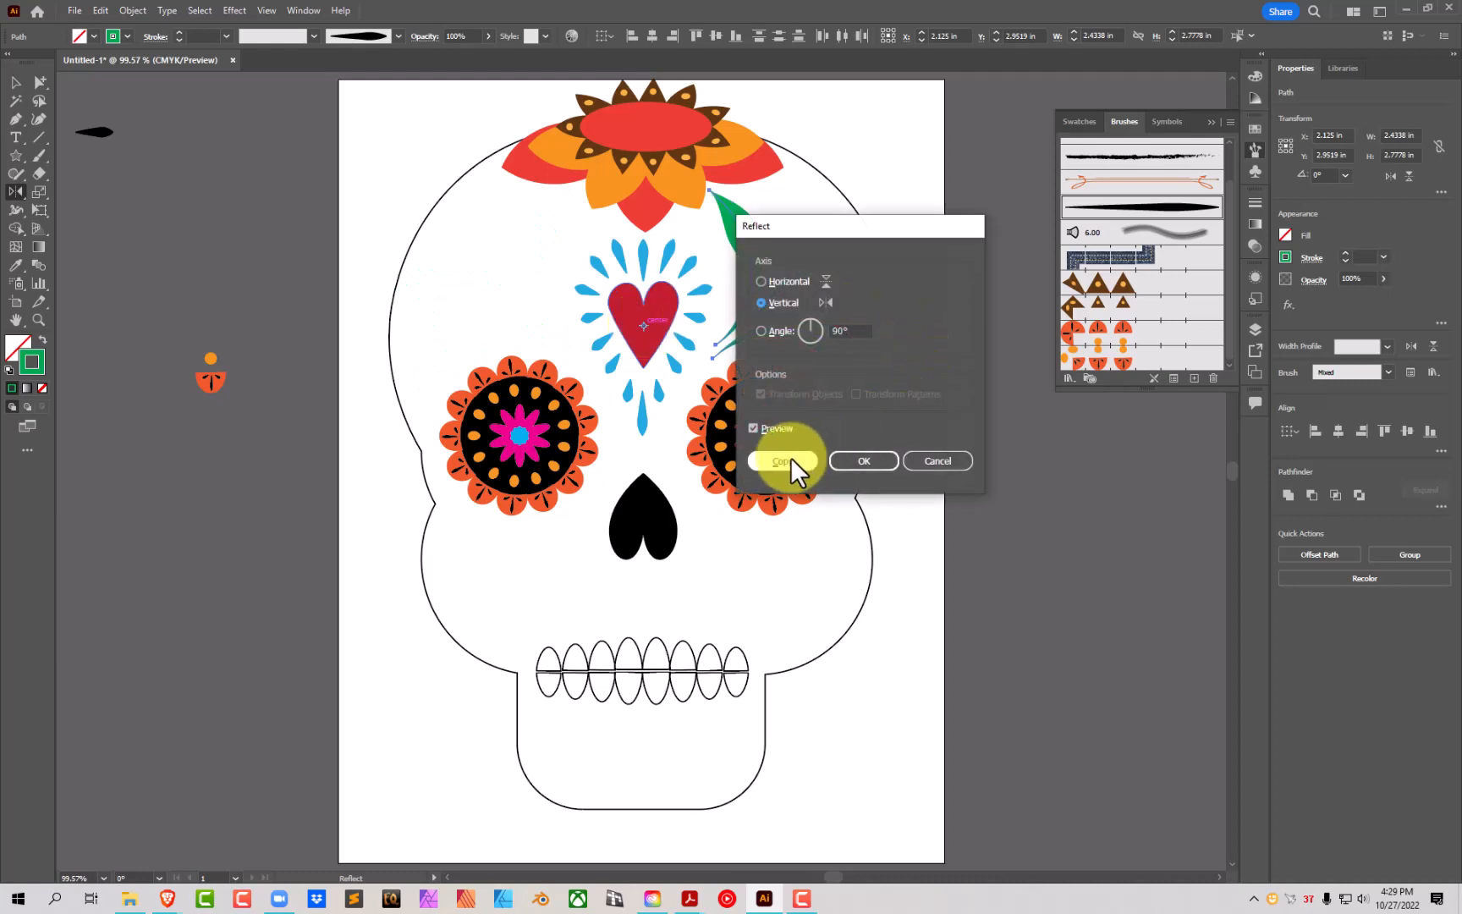
{"action": "left_click", "coordinate": [787, 460]}
{"action": "key", "text": "v"}
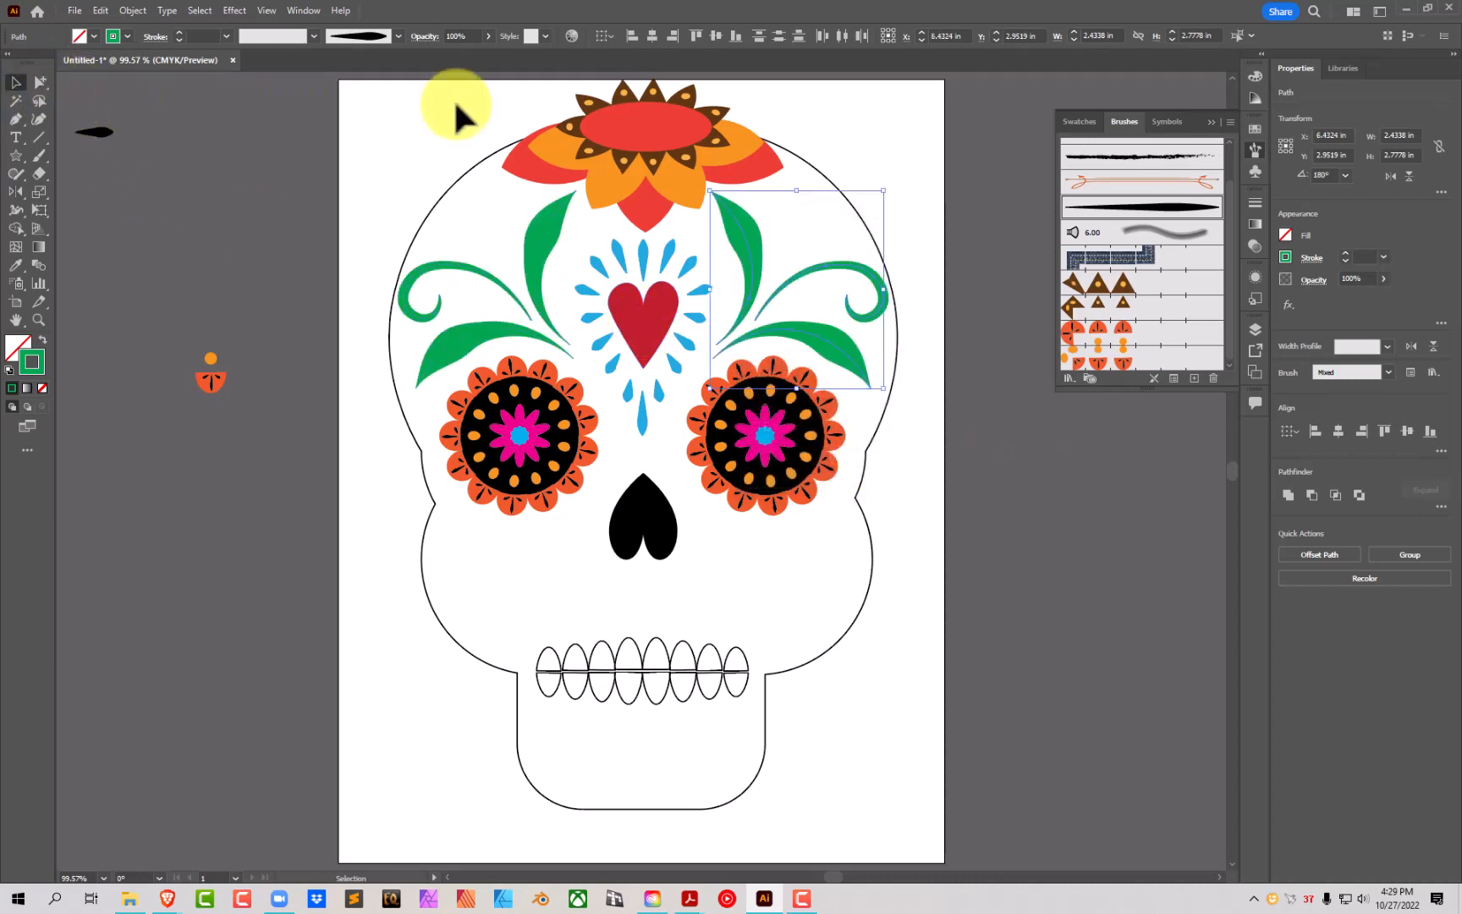
{"action": "left_click", "coordinate": [850, 108]}
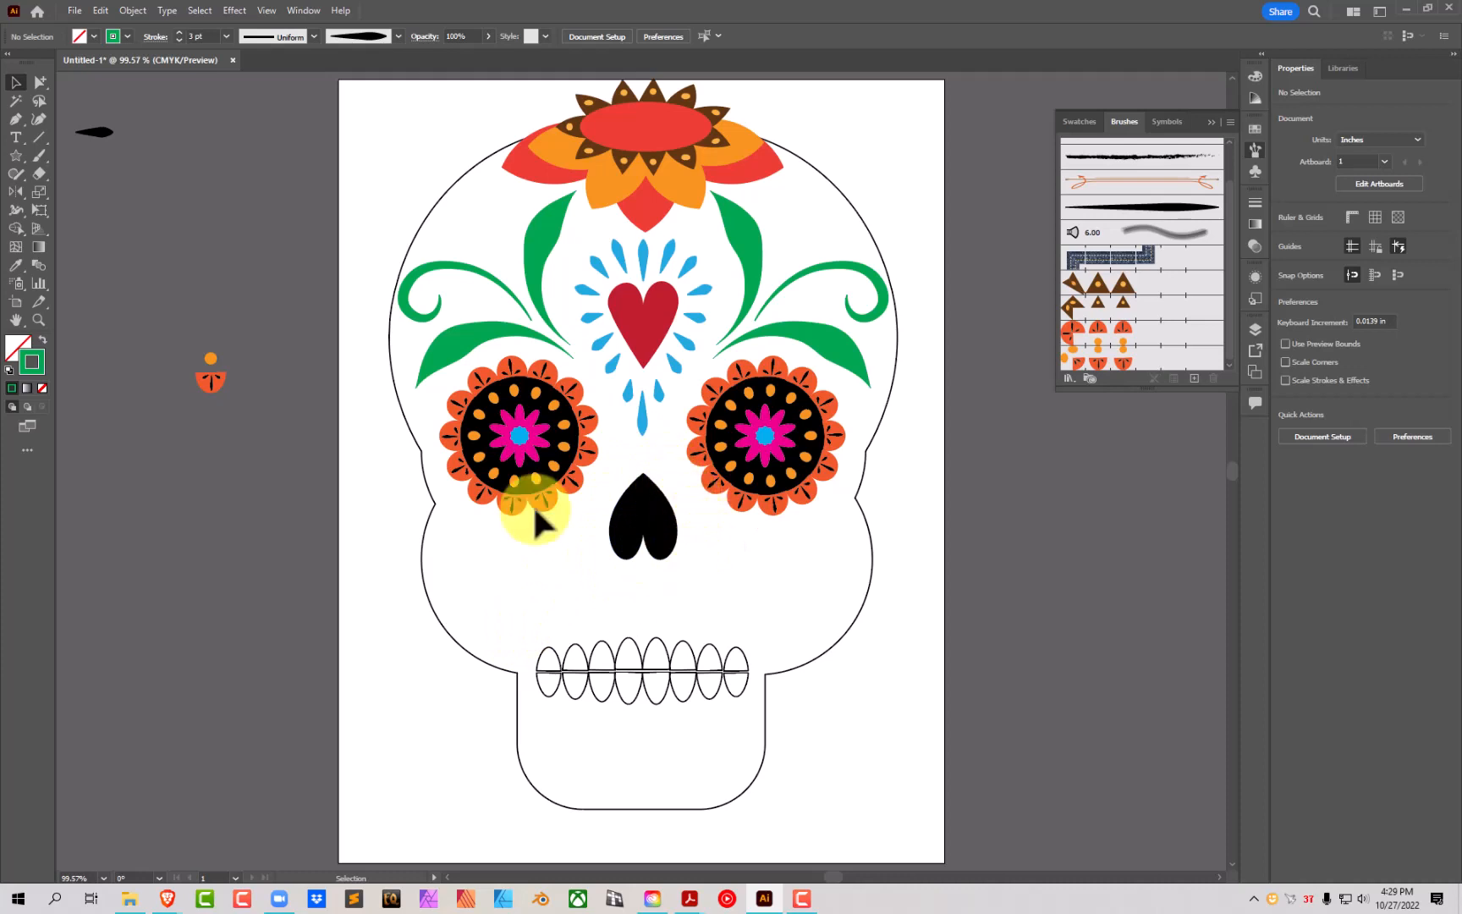
Step: Draw a circle about 0.16 in wide on the pasteboard beside the skull, with a black fill and no stroke
{"action": "left_click_drag", "start_coordinate": [17, 157], "coordinate": [62, 191]}
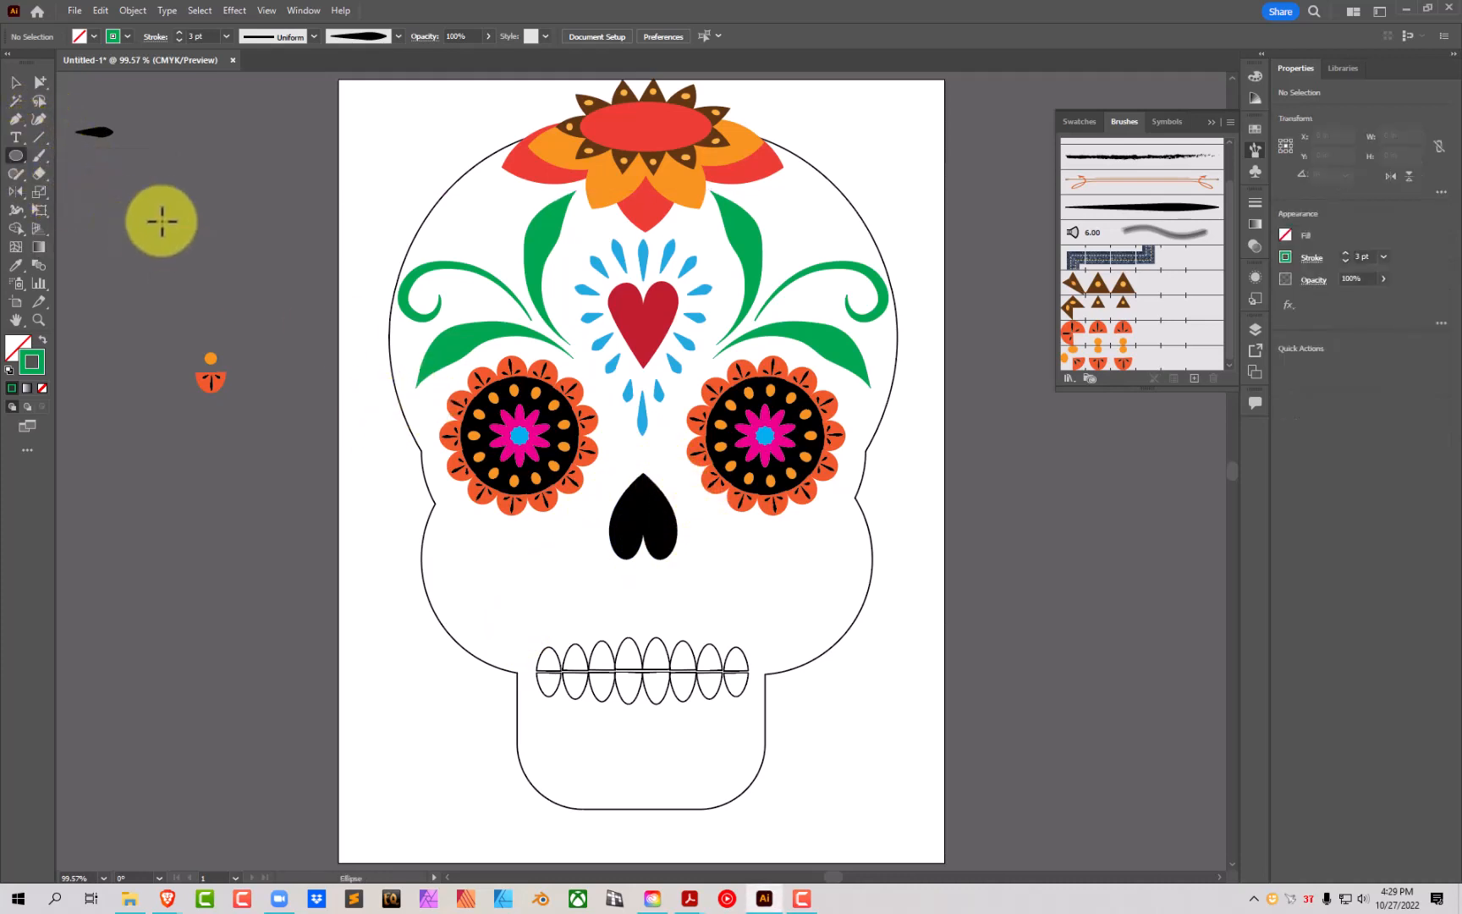
{"action": "left_click_drag", "start_coordinate": [160, 218], "coordinate": [174, 234]}
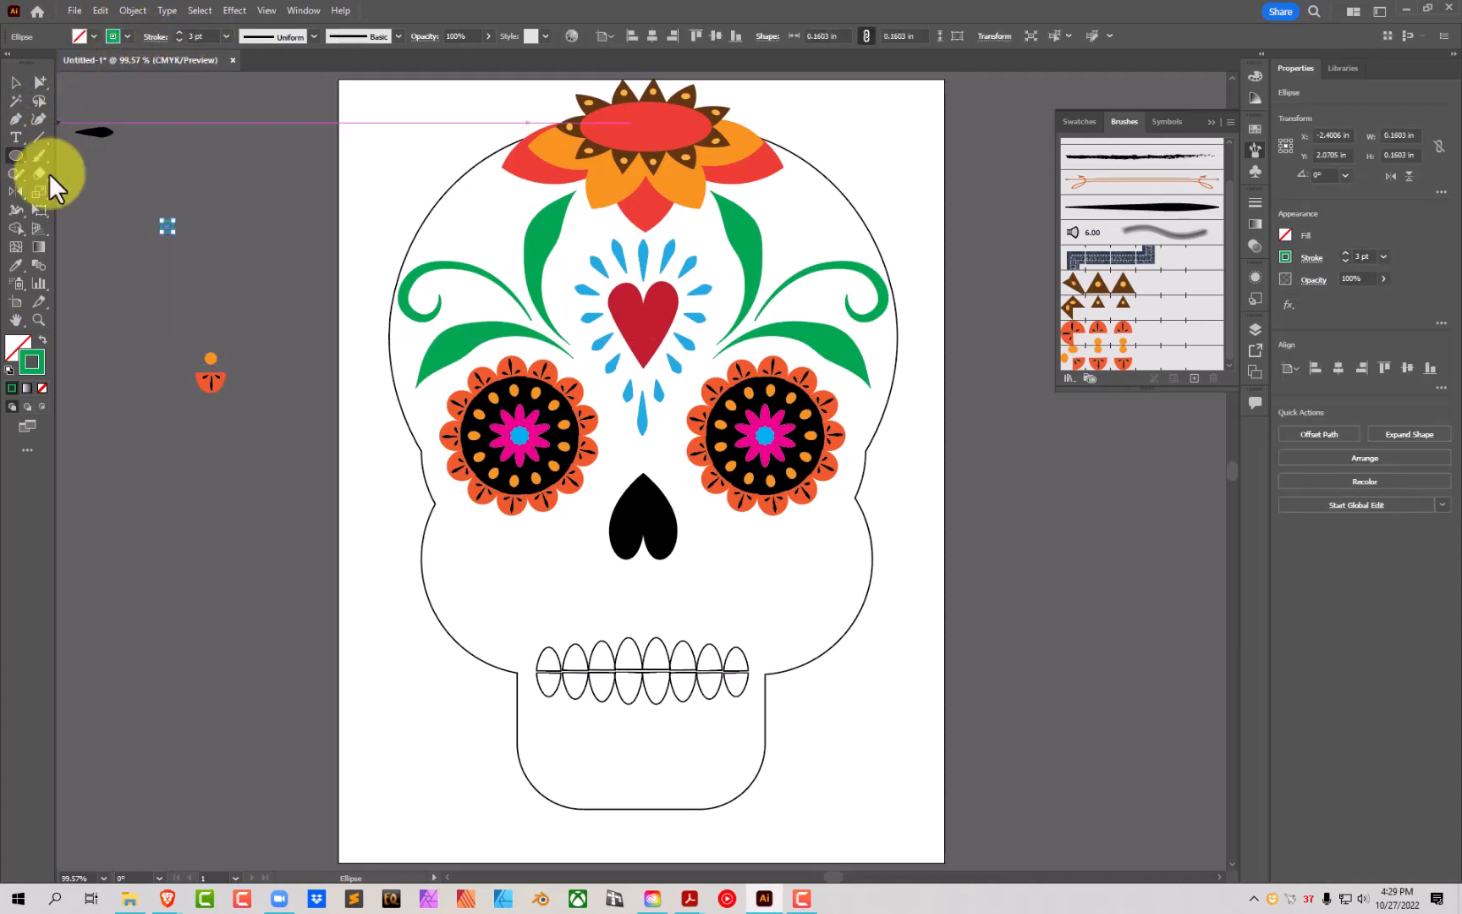
{"action": "left_click", "coordinate": [40, 337]}
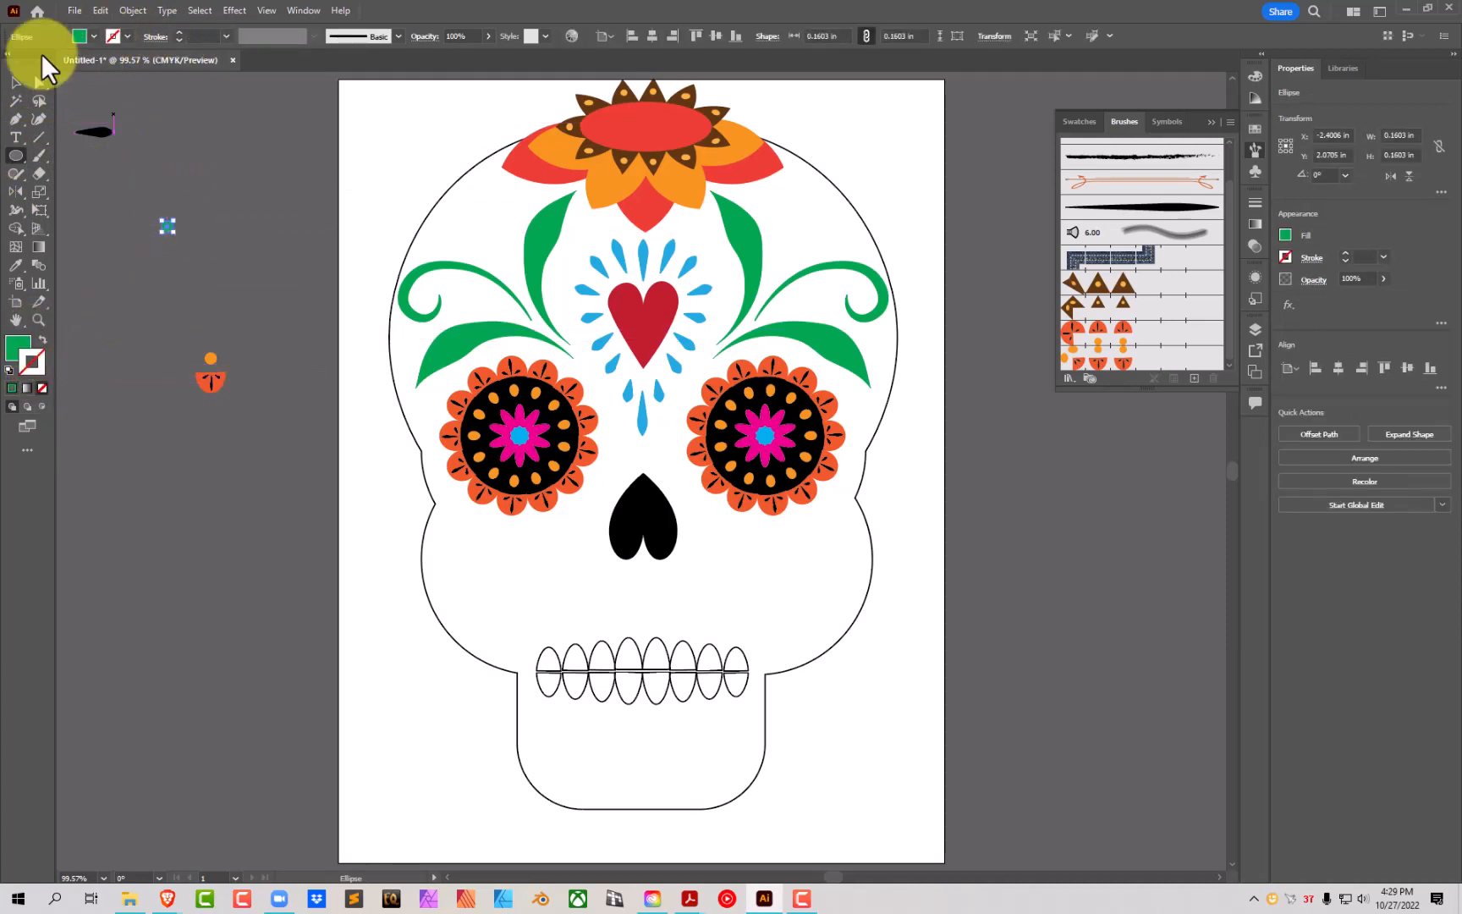
{"action": "left_click", "coordinate": [15, 82]}
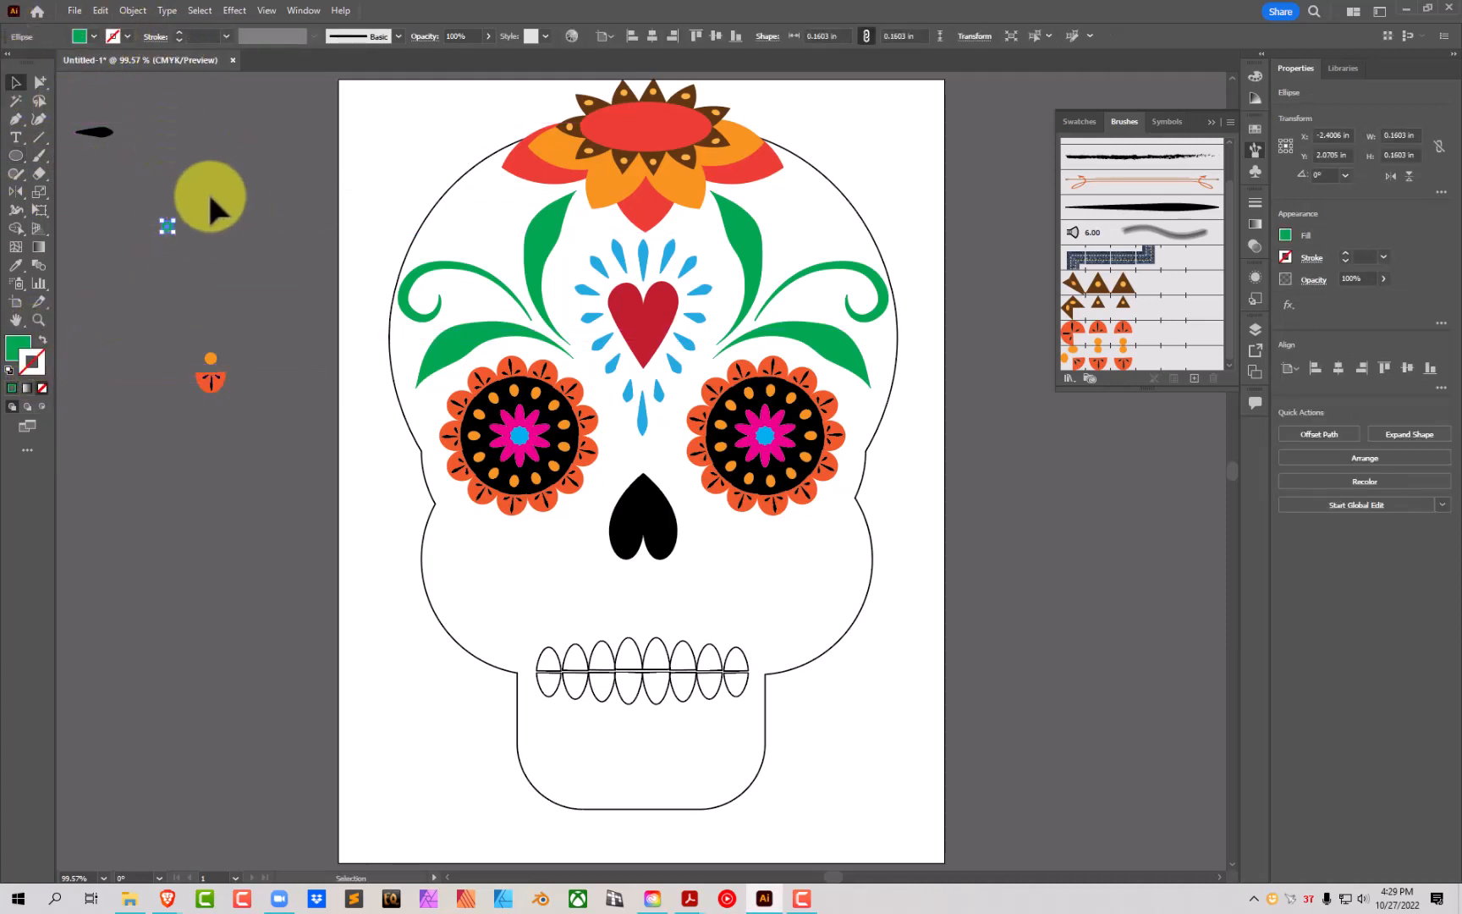
{"action": "left_click", "coordinate": [93, 36]}
{"action": "left_click", "coordinate": [42, 62]}
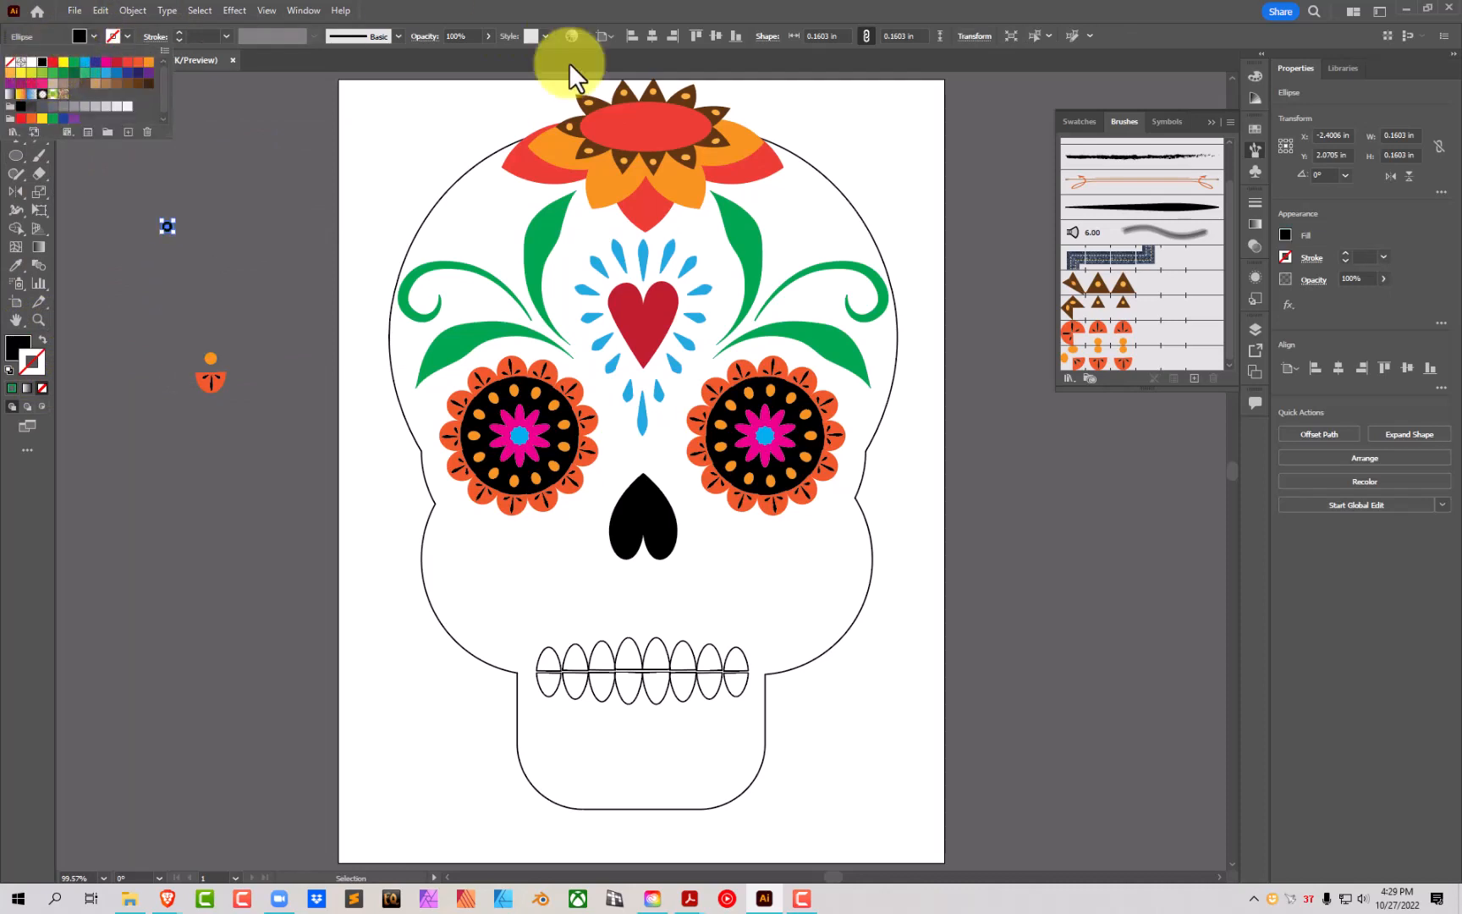
{"action": "left_click", "coordinate": [1012, 441]}
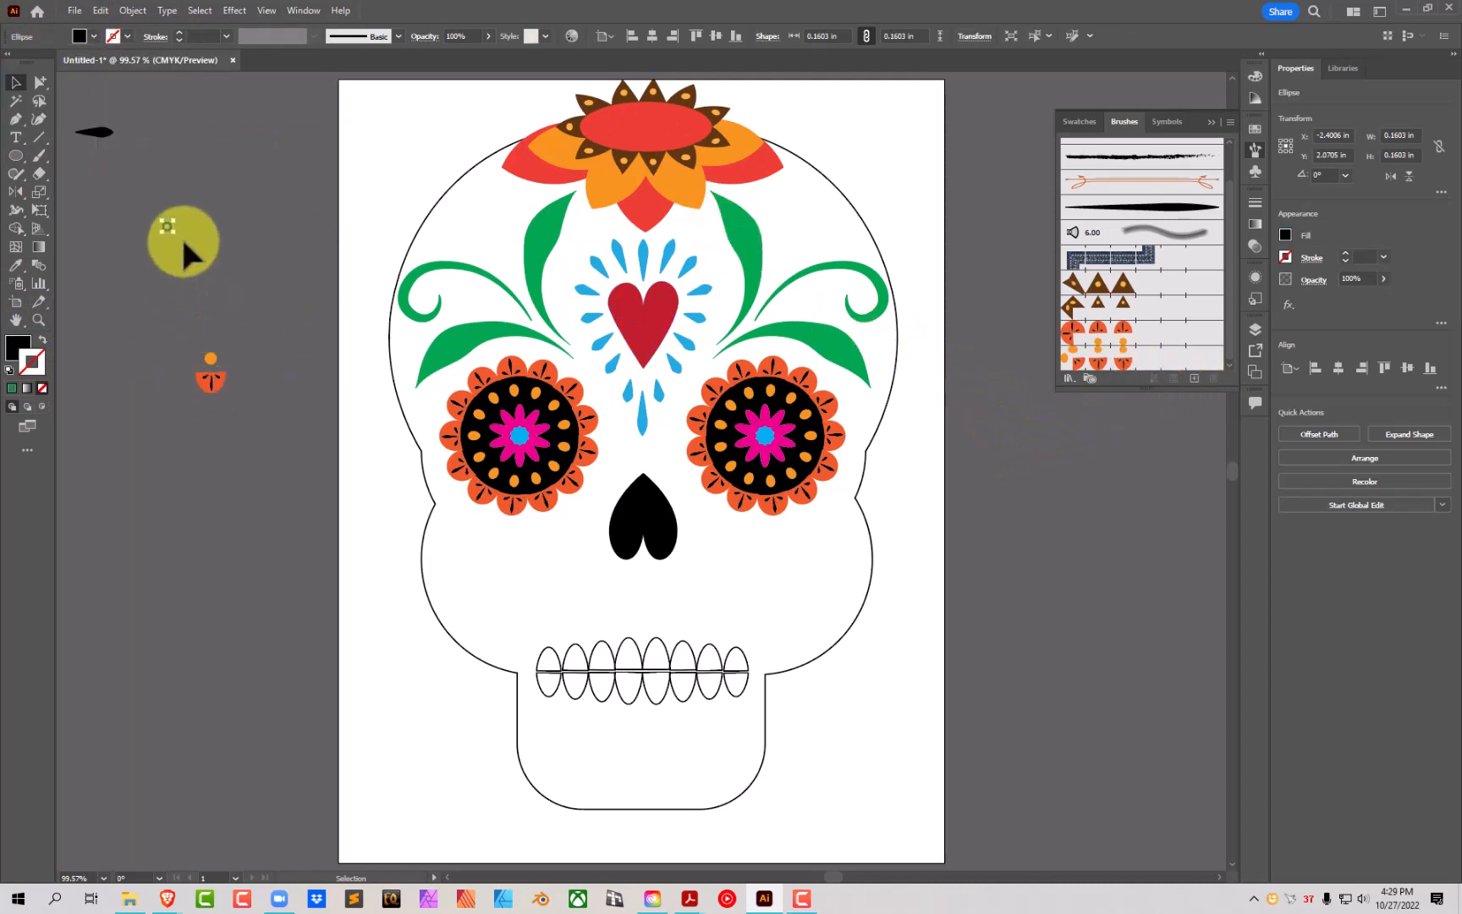
Step: Create a pattern brush from the black circle with 100% spacing, 50% scale and the Tints colorization method
{"action": "left_click", "coordinate": [1195, 377]}
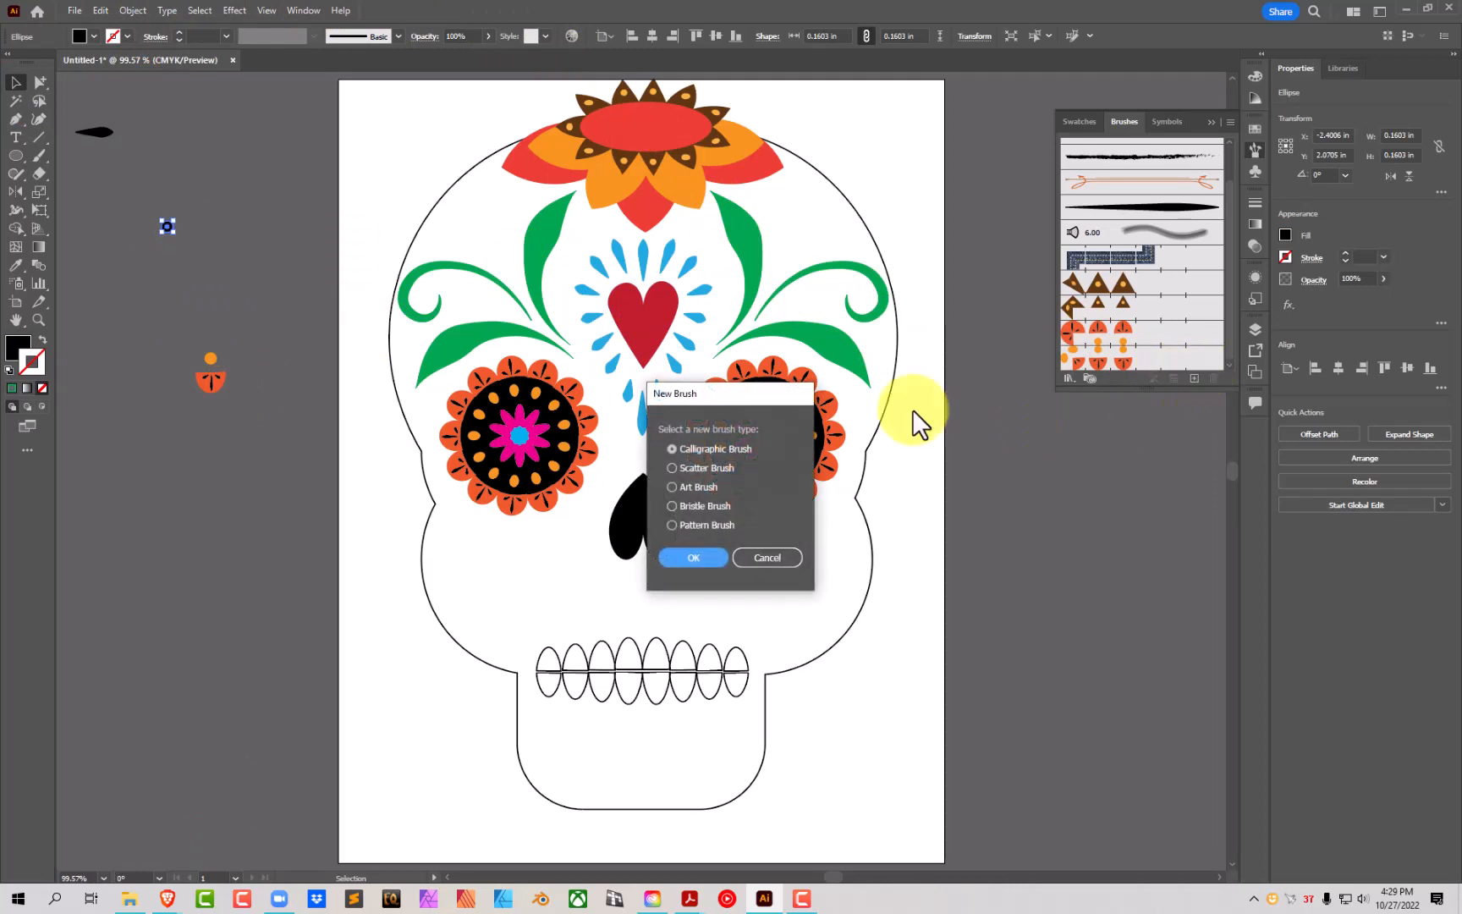
{"action": "left_click", "coordinate": [684, 563]}
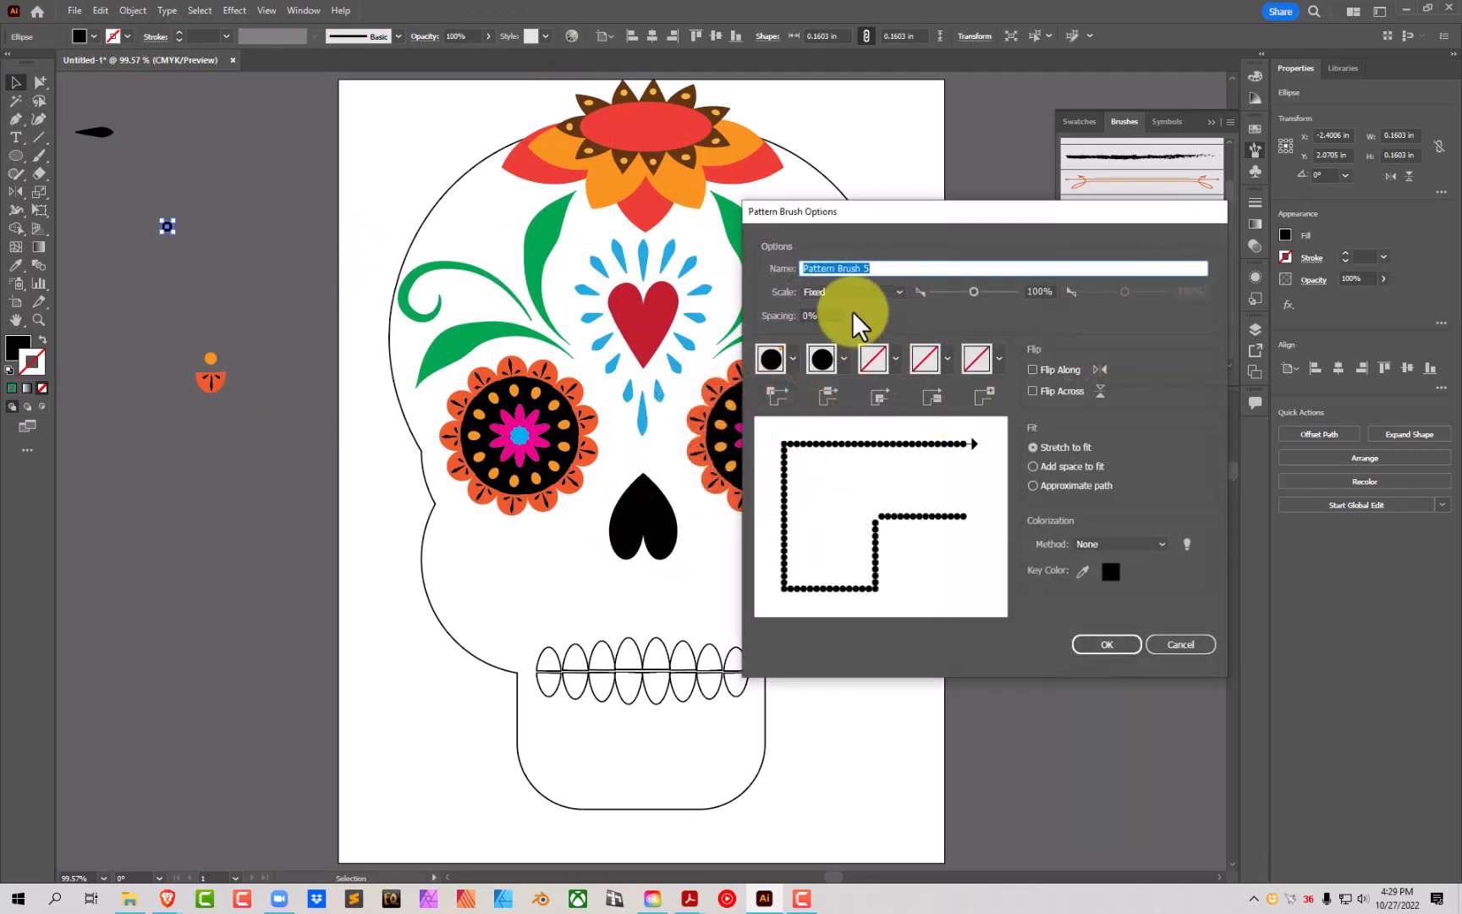
{"action": "left_click", "coordinate": [811, 315]}
{"action": "type", "text": "1"}
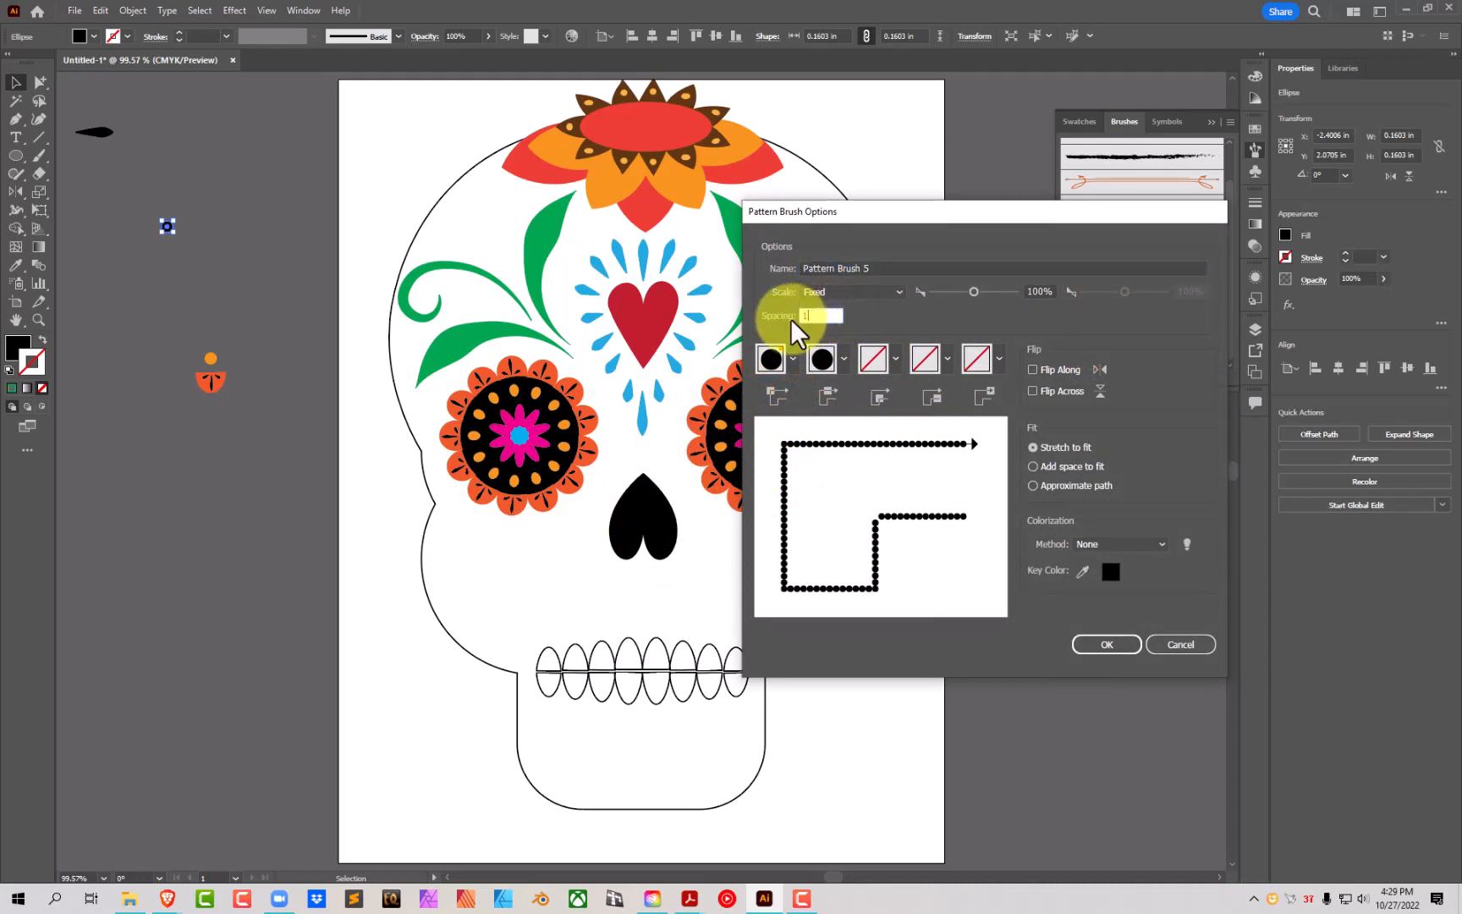
{"action": "type", "text": "00"}
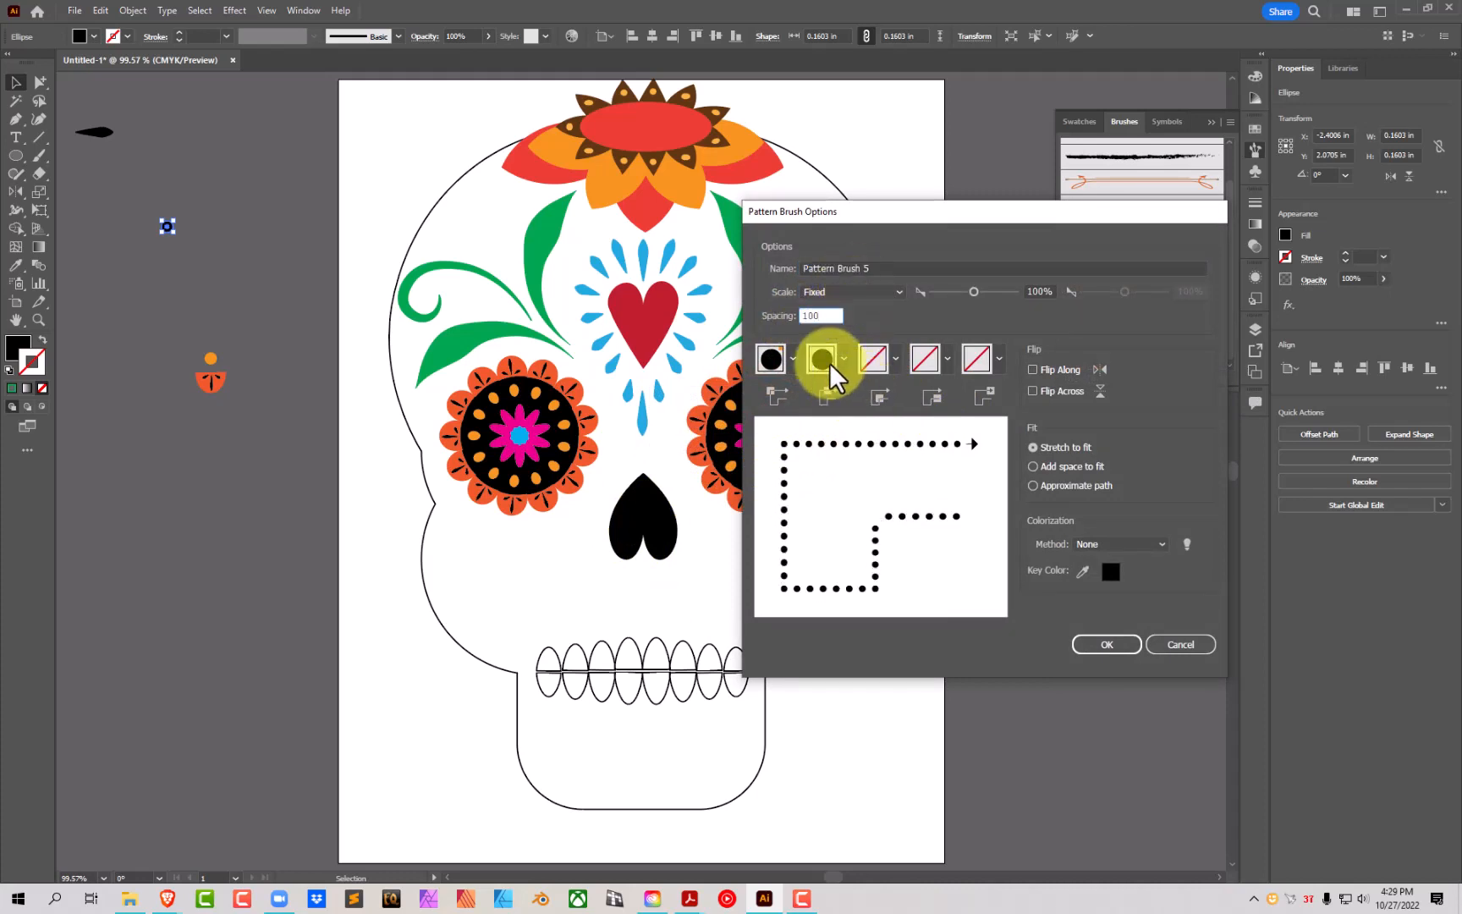
{"action": "double_click", "coordinate": [1042, 294]}
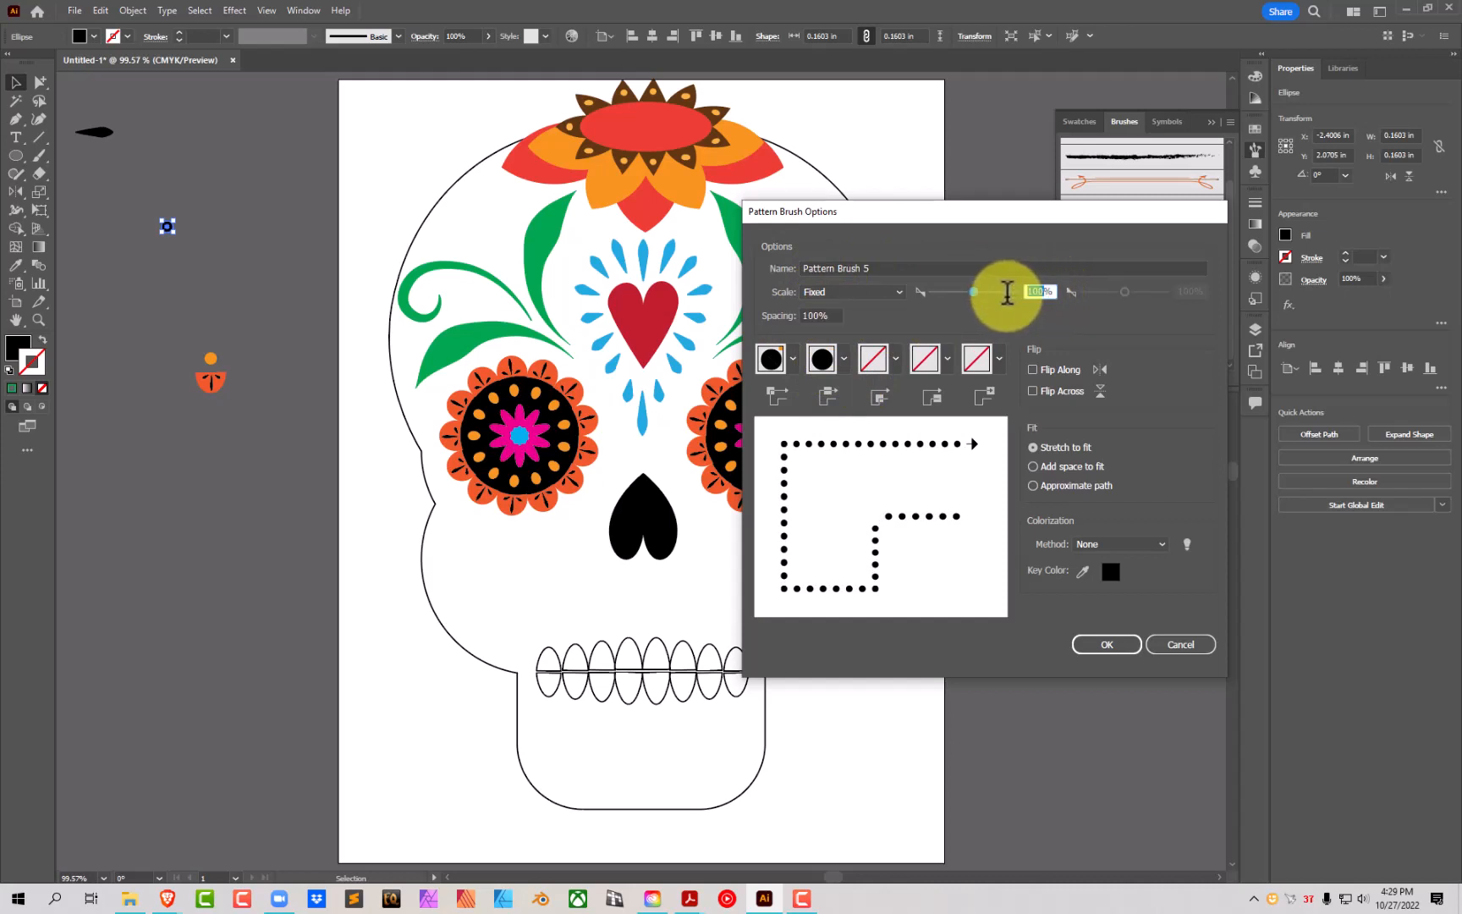
{"action": "type", "text": "50"}
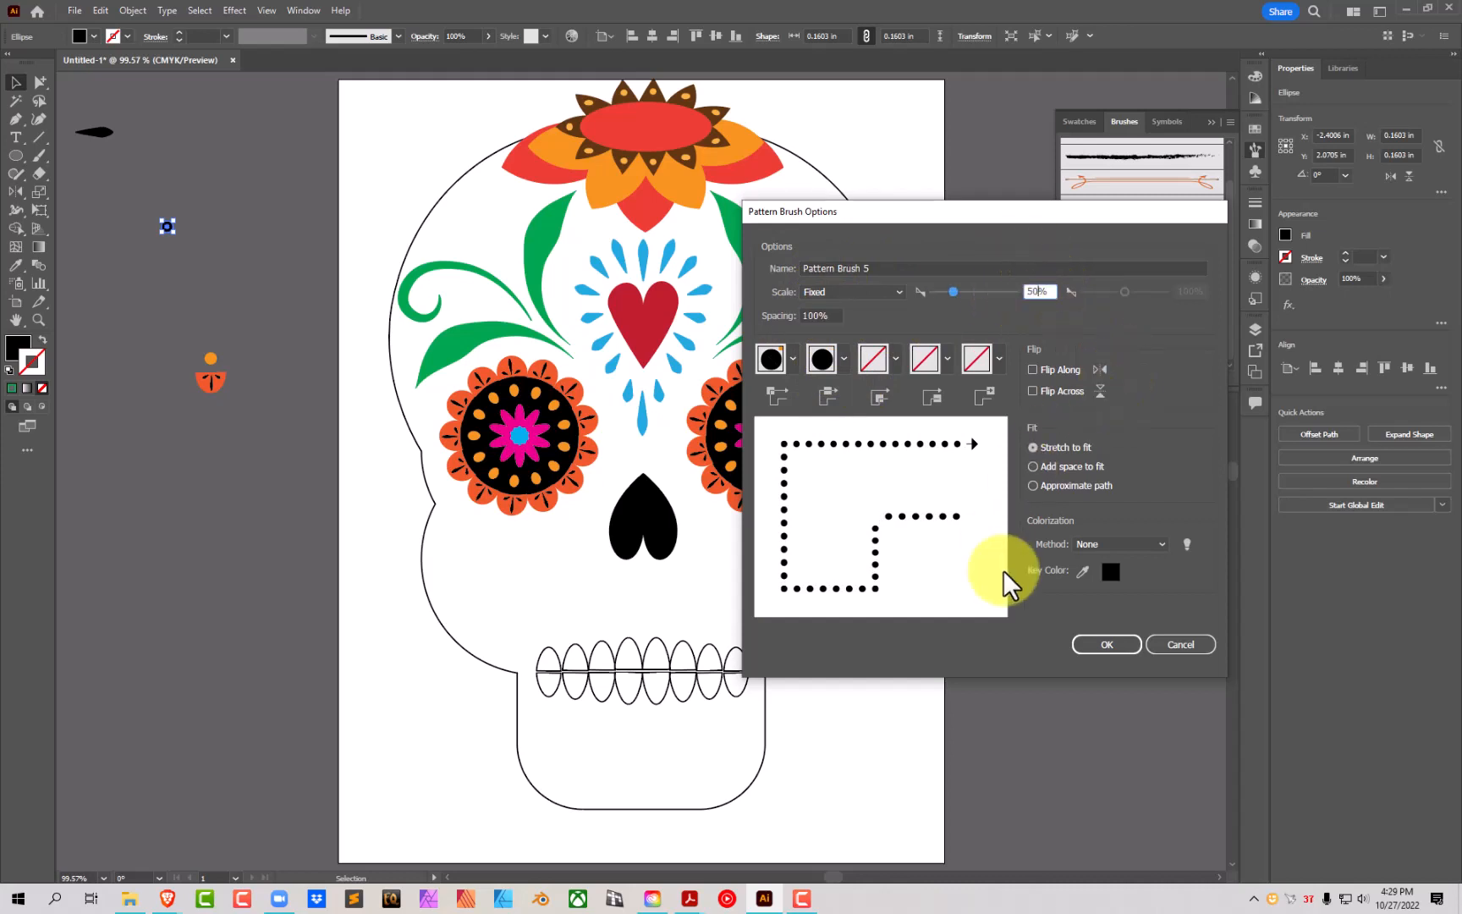
{"action": "left_click", "coordinate": [1108, 547]}
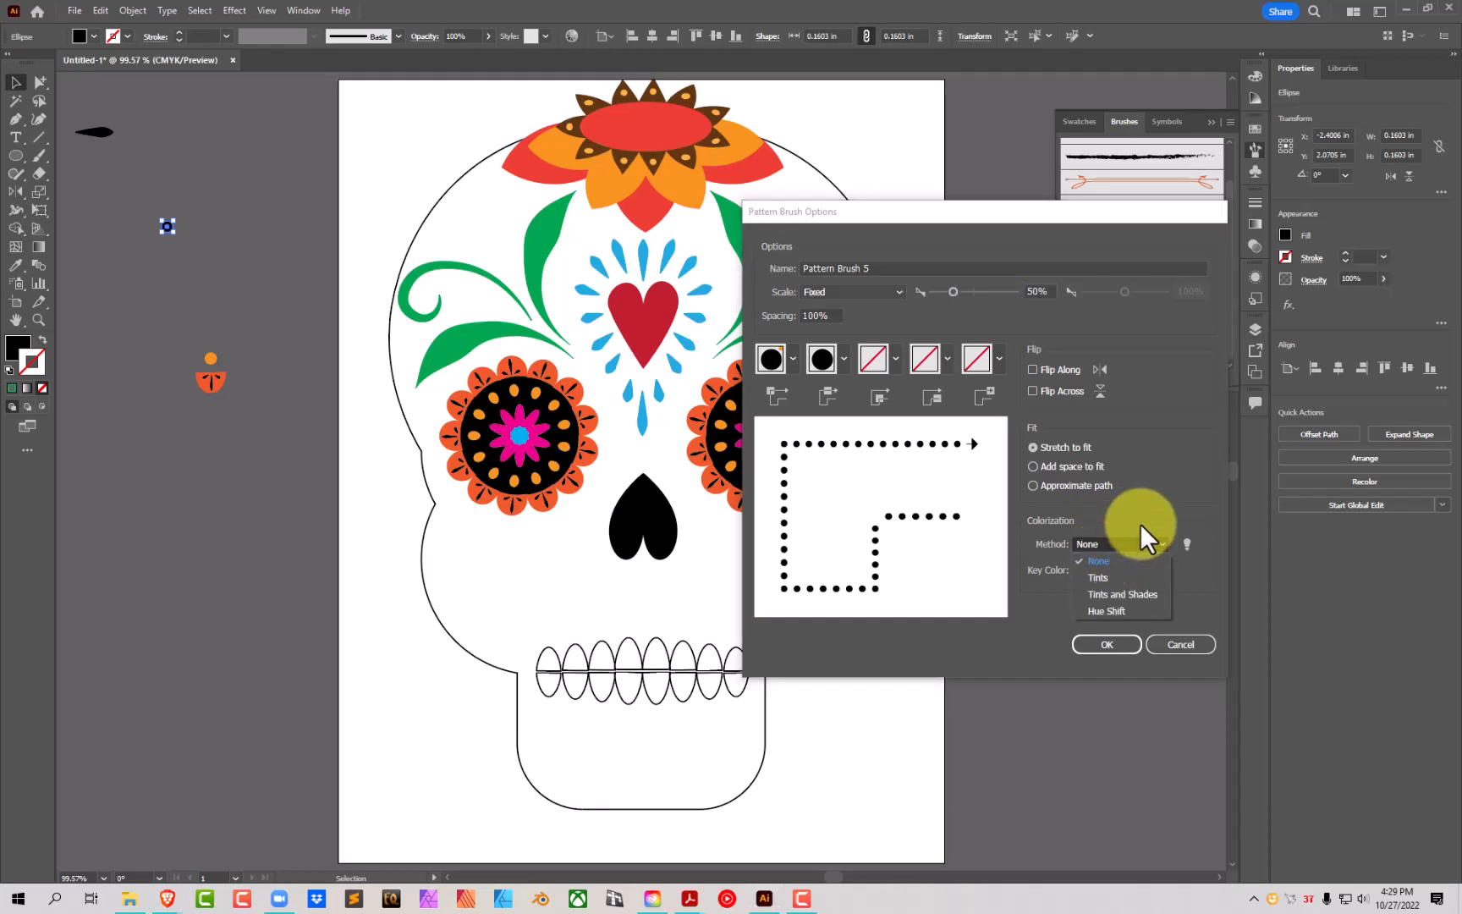
{"action": "left_click", "coordinate": [1112, 578]}
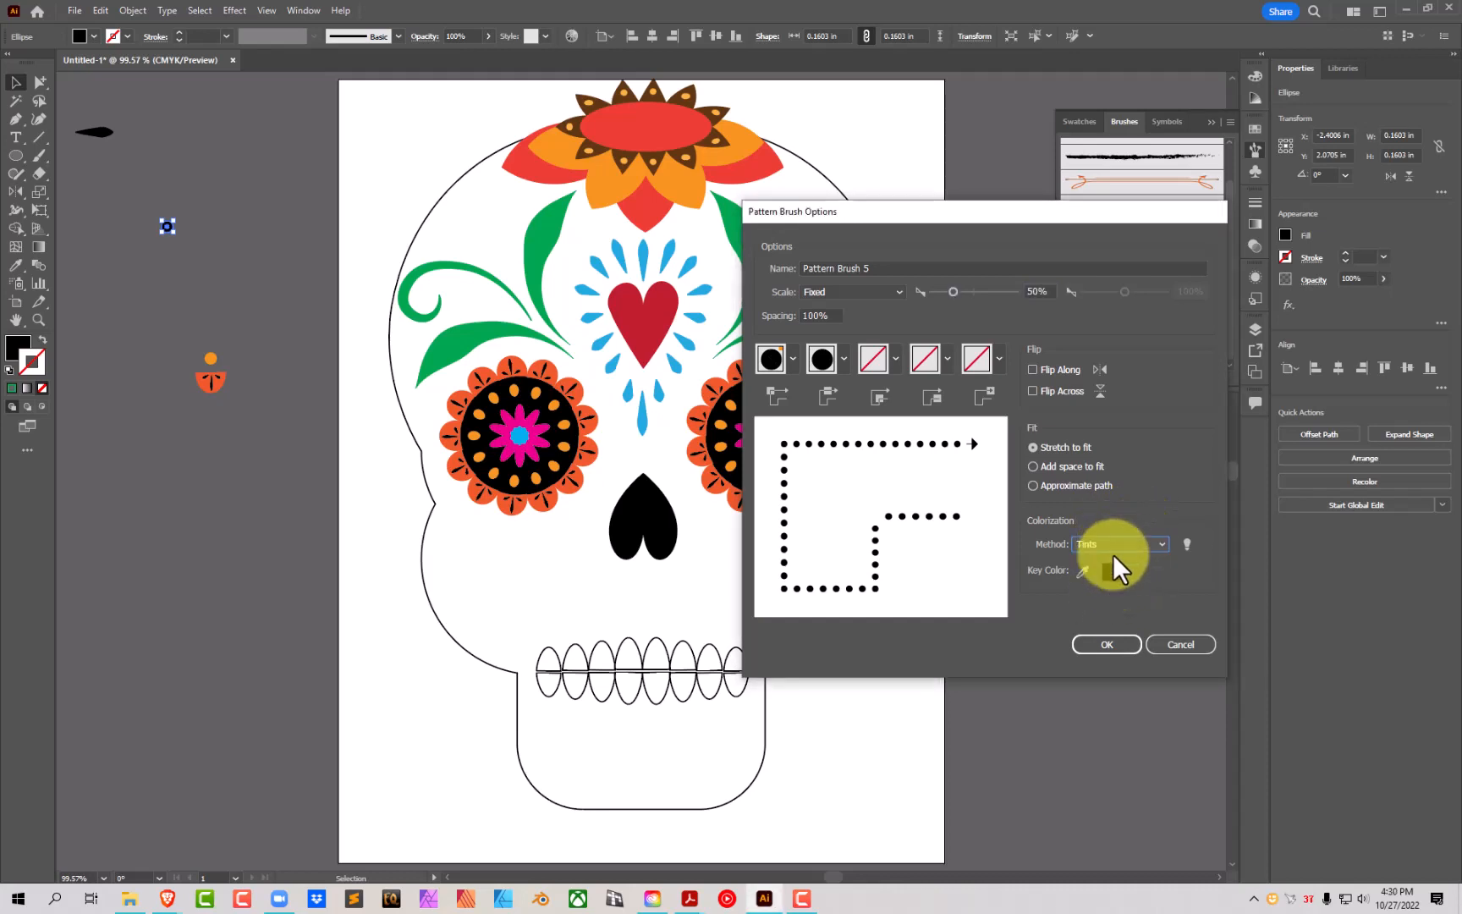
{"action": "left_click", "coordinate": [1108, 644]}
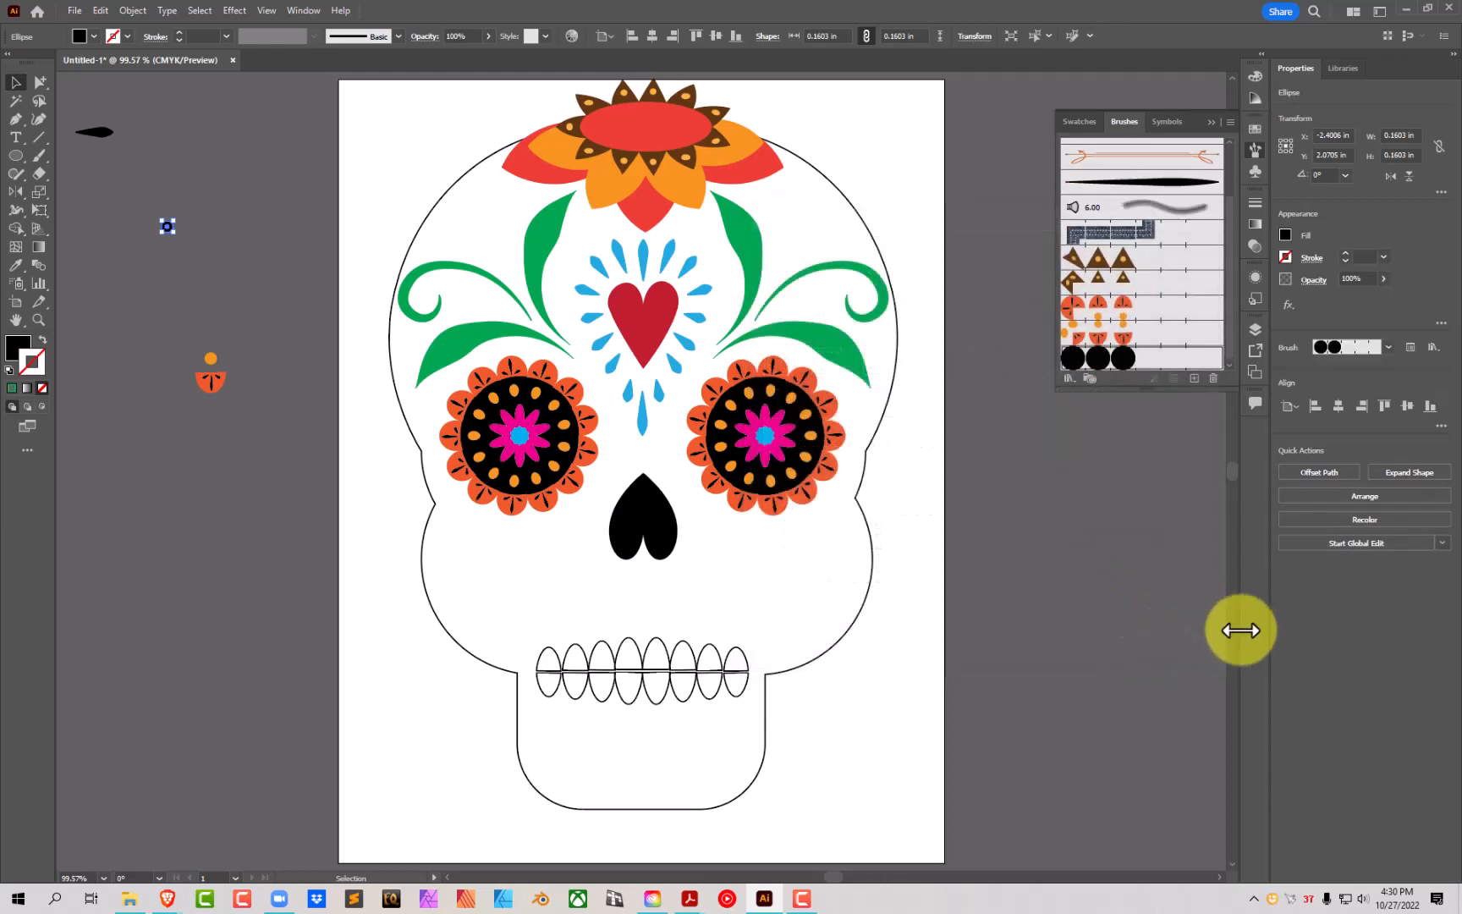
Step: Draw a three-point curve about 0.50 × 1.38 in around the nose's left side with the Curvature tool
{"action": "left_click", "coordinate": [34, 154]}
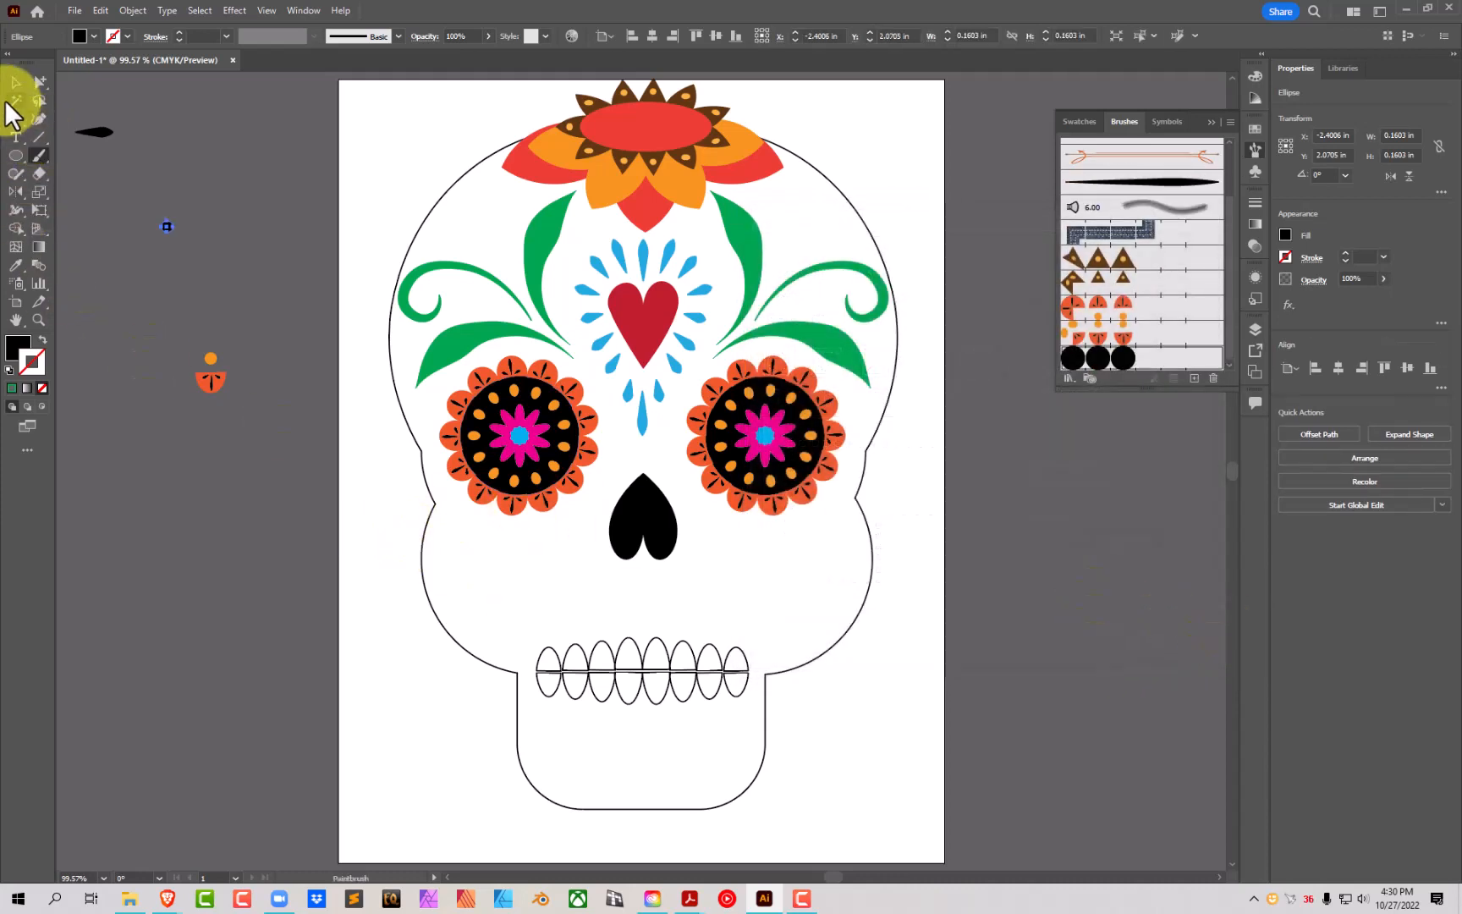
{"action": "left_click", "coordinate": [16, 81]}
{"action": "left_click", "coordinate": [39, 117]}
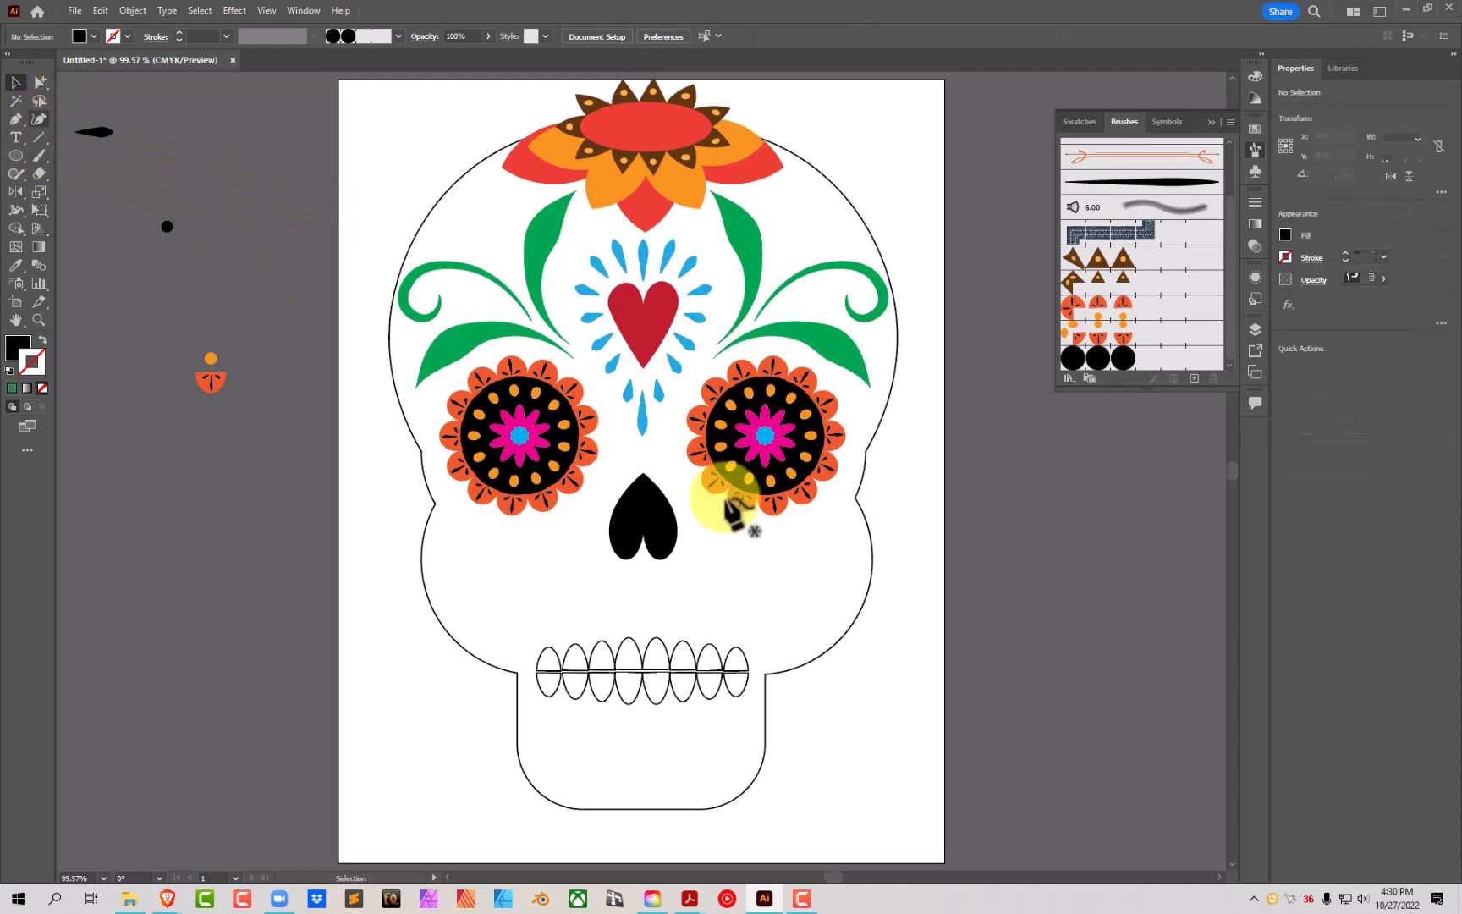
{"action": "left_click", "coordinate": [629, 468]}
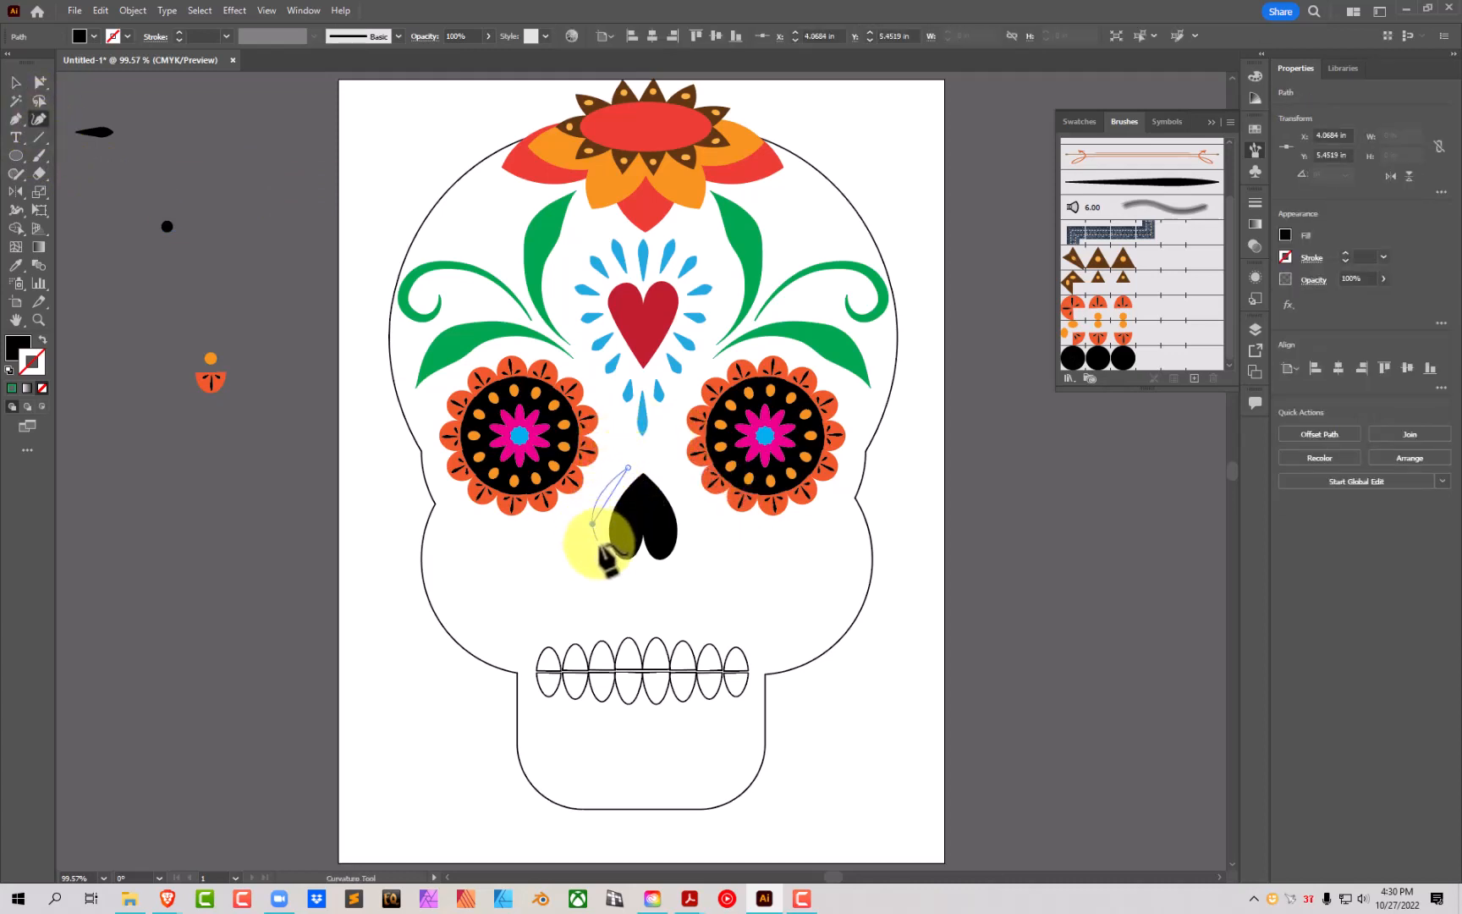
{"action": "left_click", "coordinate": [592, 523]}
{"action": "left_click", "coordinate": [608, 566]}
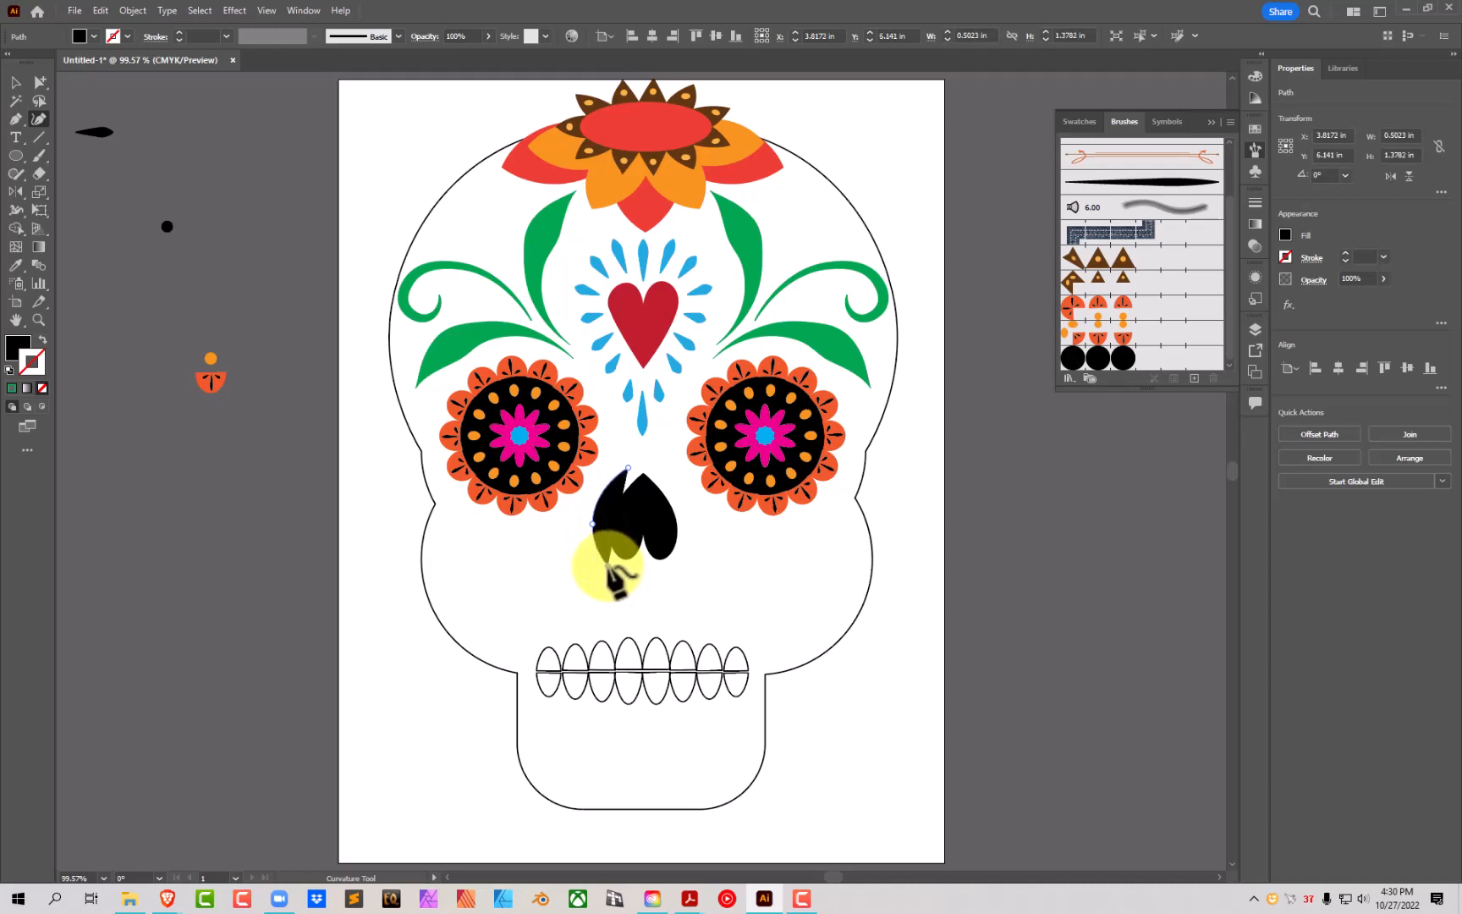
Step: Apply the black dot pattern brush to the curve beside the nose, remove its fill, and deselect it
{"action": "left_click", "coordinate": [1131, 360]}
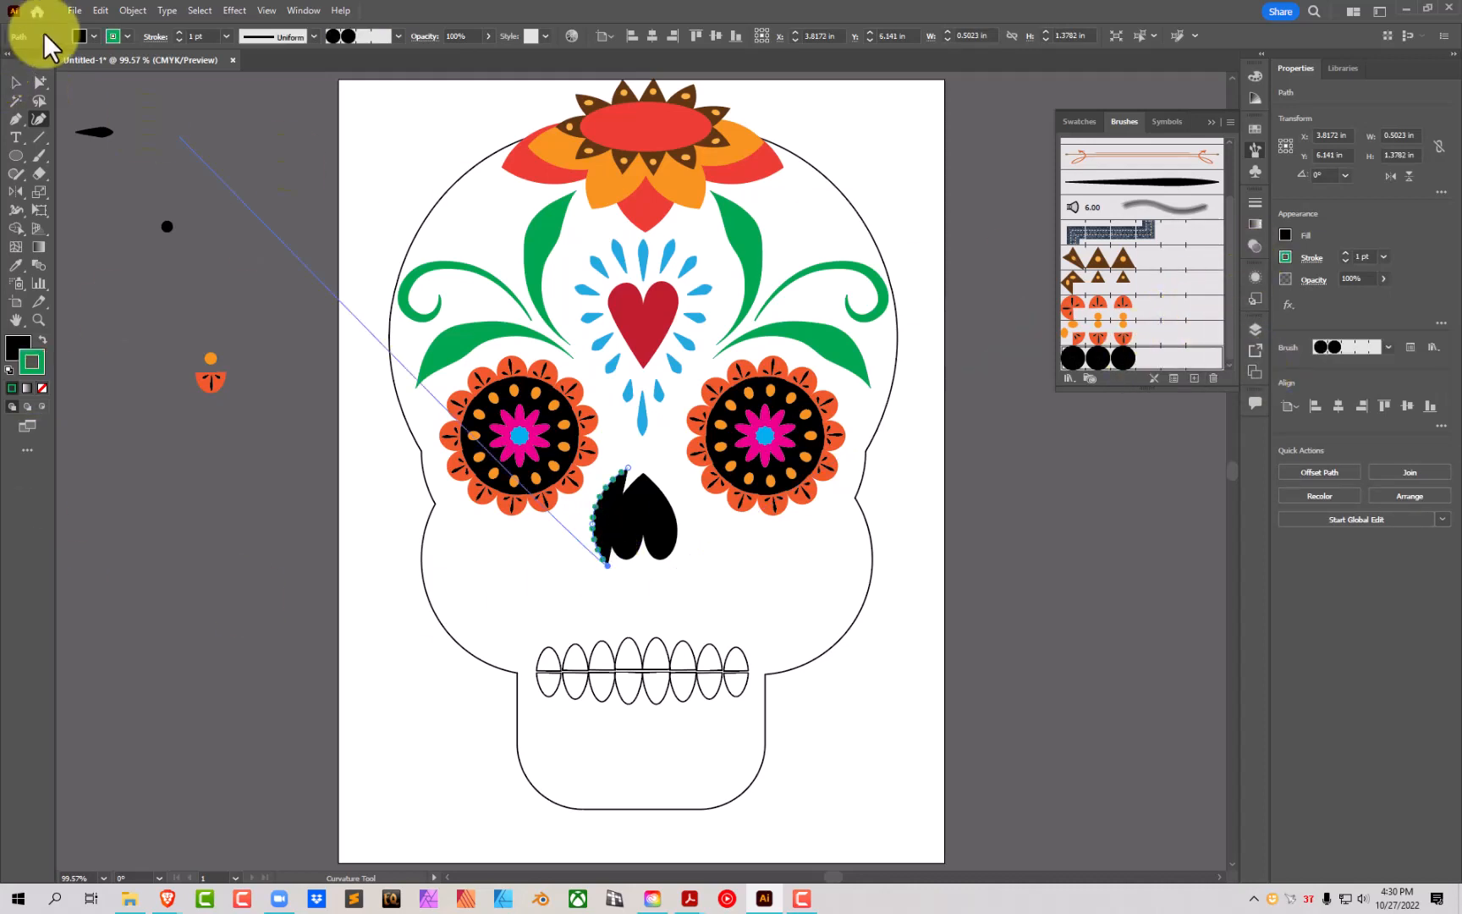
{"action": "left_click", "coordinate": [94, 37]}
{"action": "left_click", "coordinate": [12, 69]}
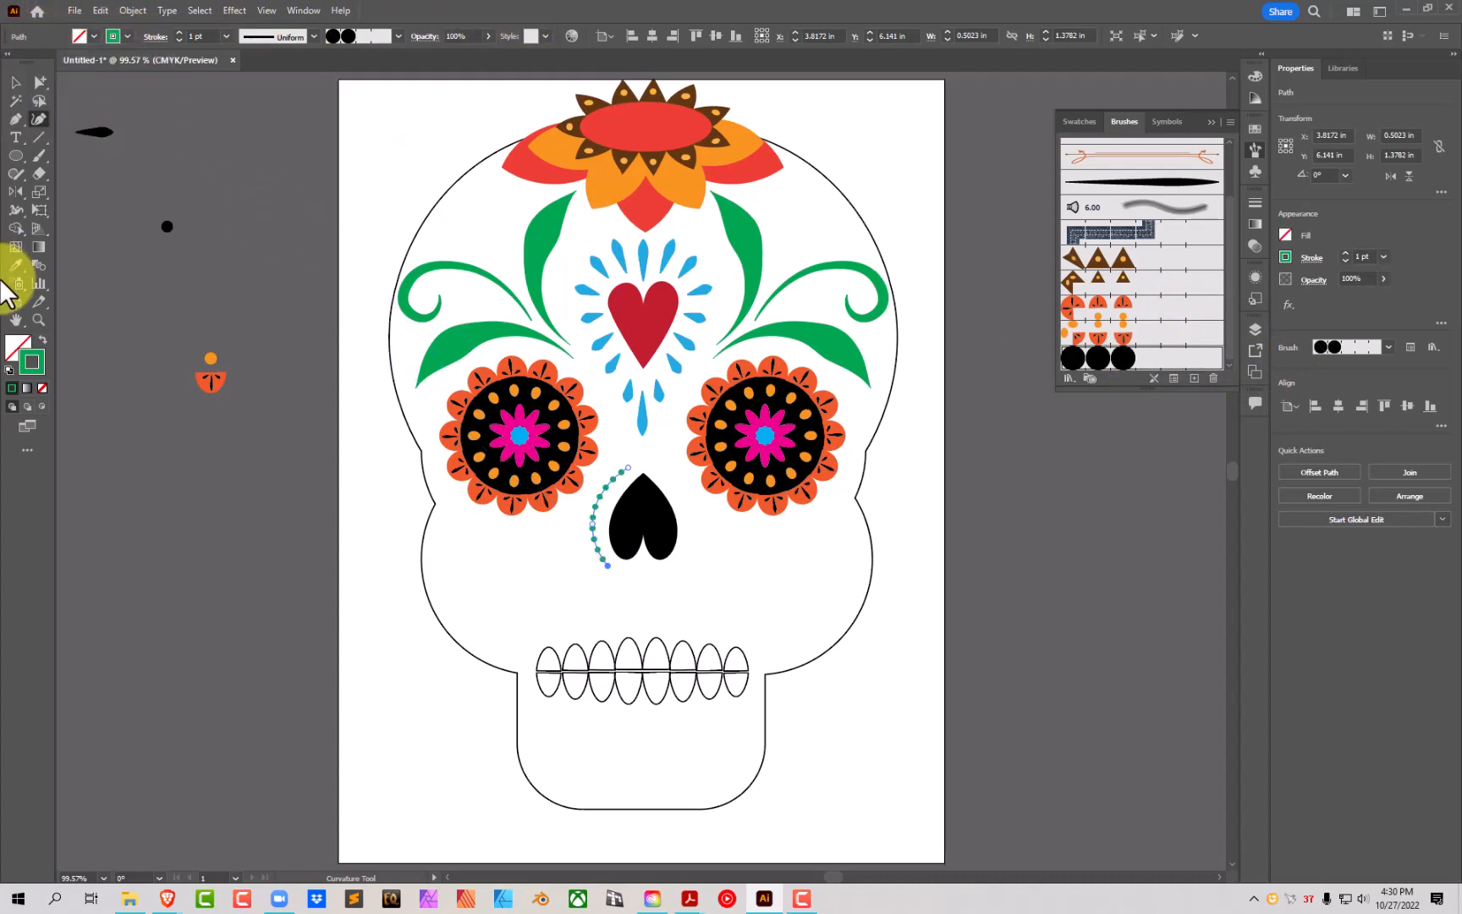
{"action": "left_click", "coordinate": [15, 82]}
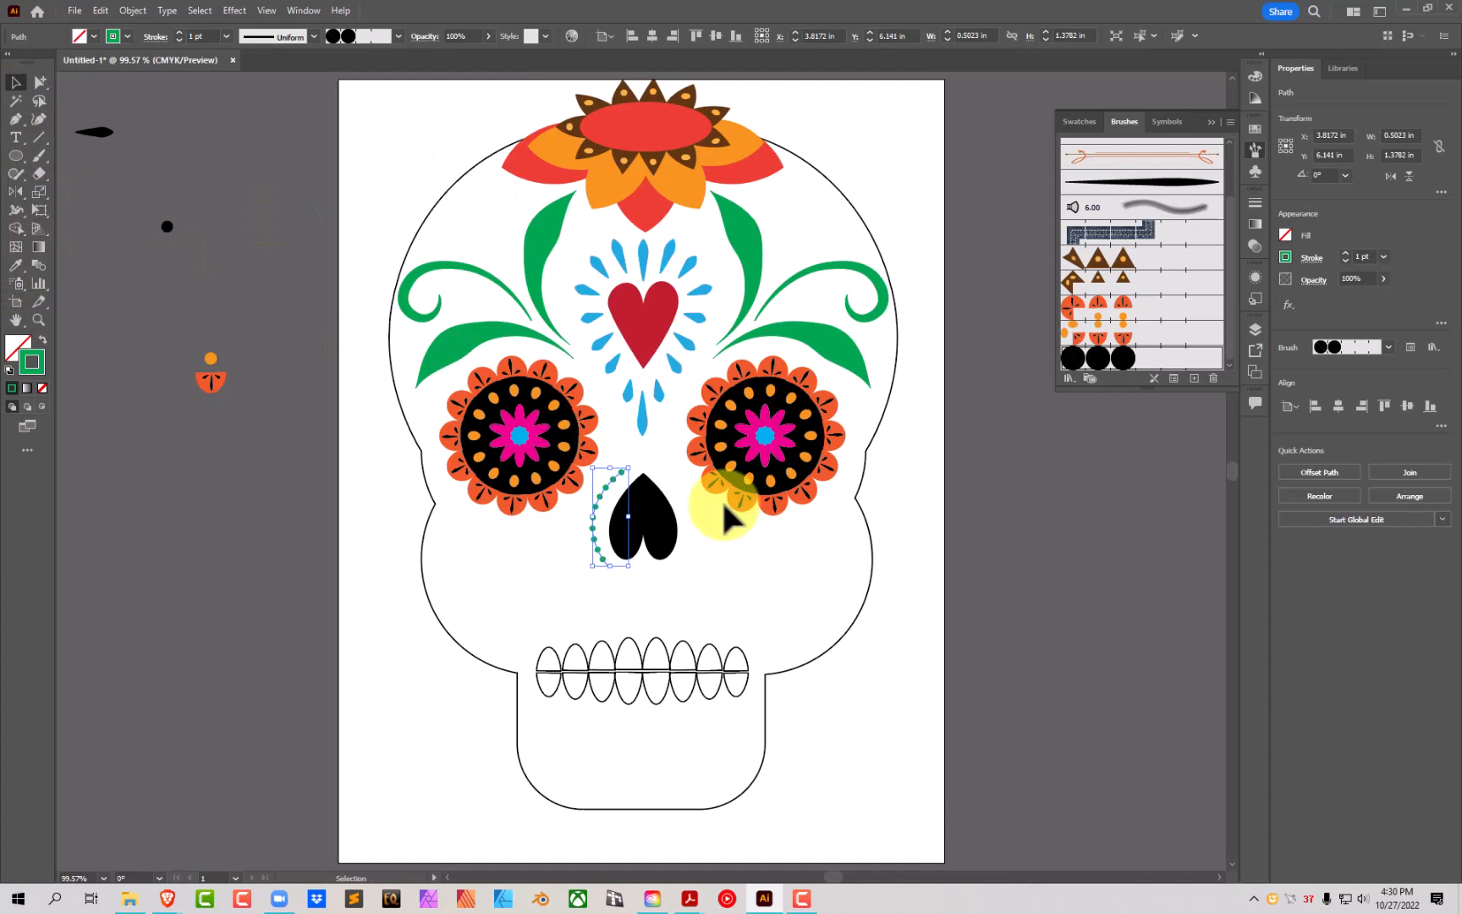
{"action": "left_click", "coordinate": [979, 561]}
Step: Recolor the dotted curve beside the nose, trying orange shades before choosing dark red for its stroke, and deselect it
{"action": "left_click", "coordinate": [597, 512]}
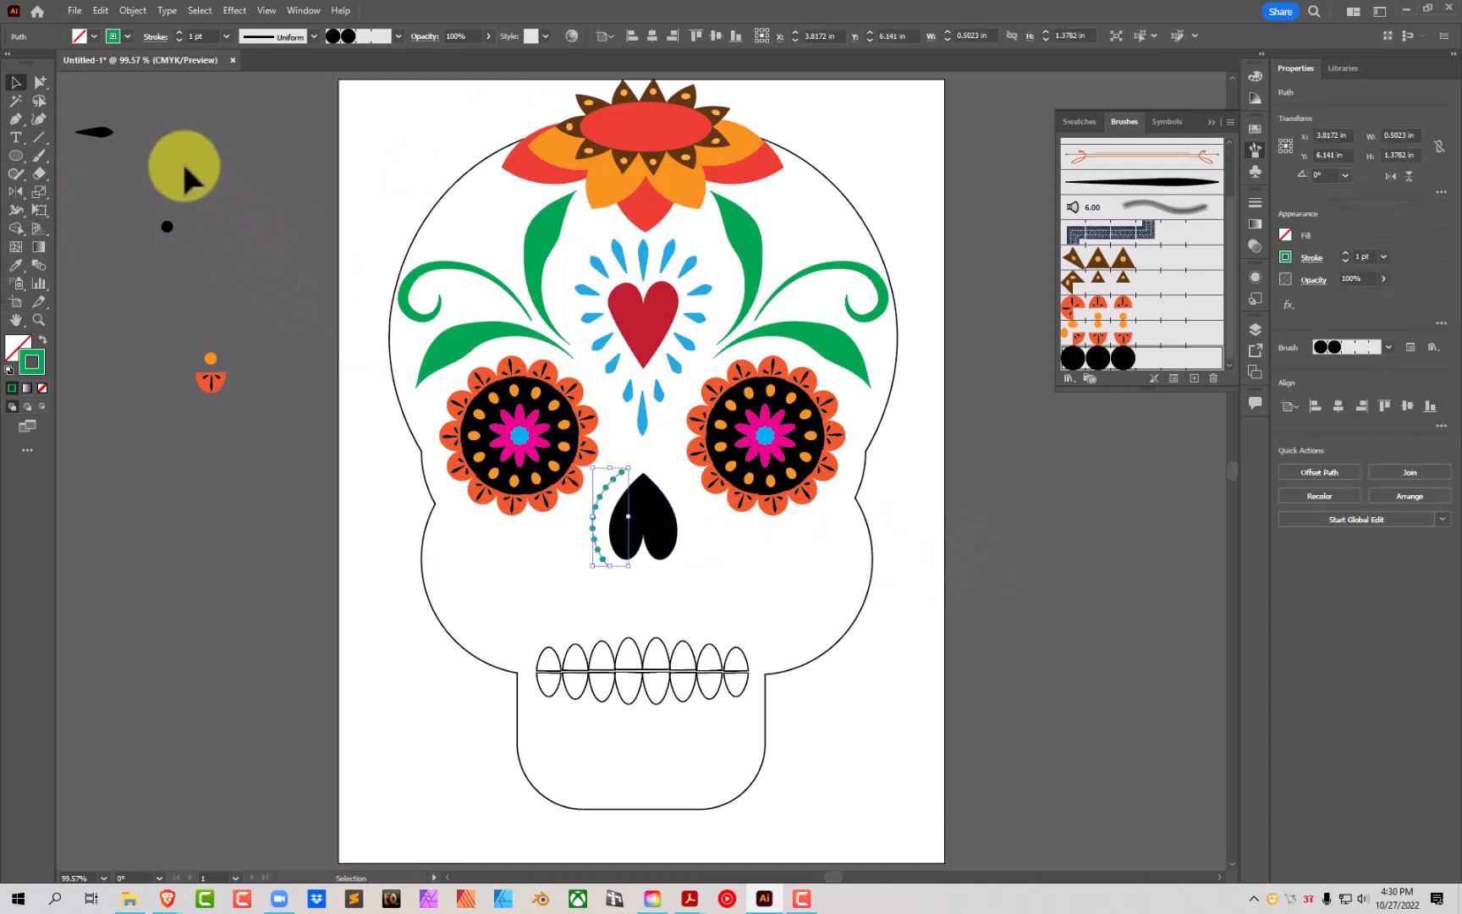
{"action": "left_click", "coordinate": [127, 35]}
{"action": "left_click", "coordinate": [137, 62]}
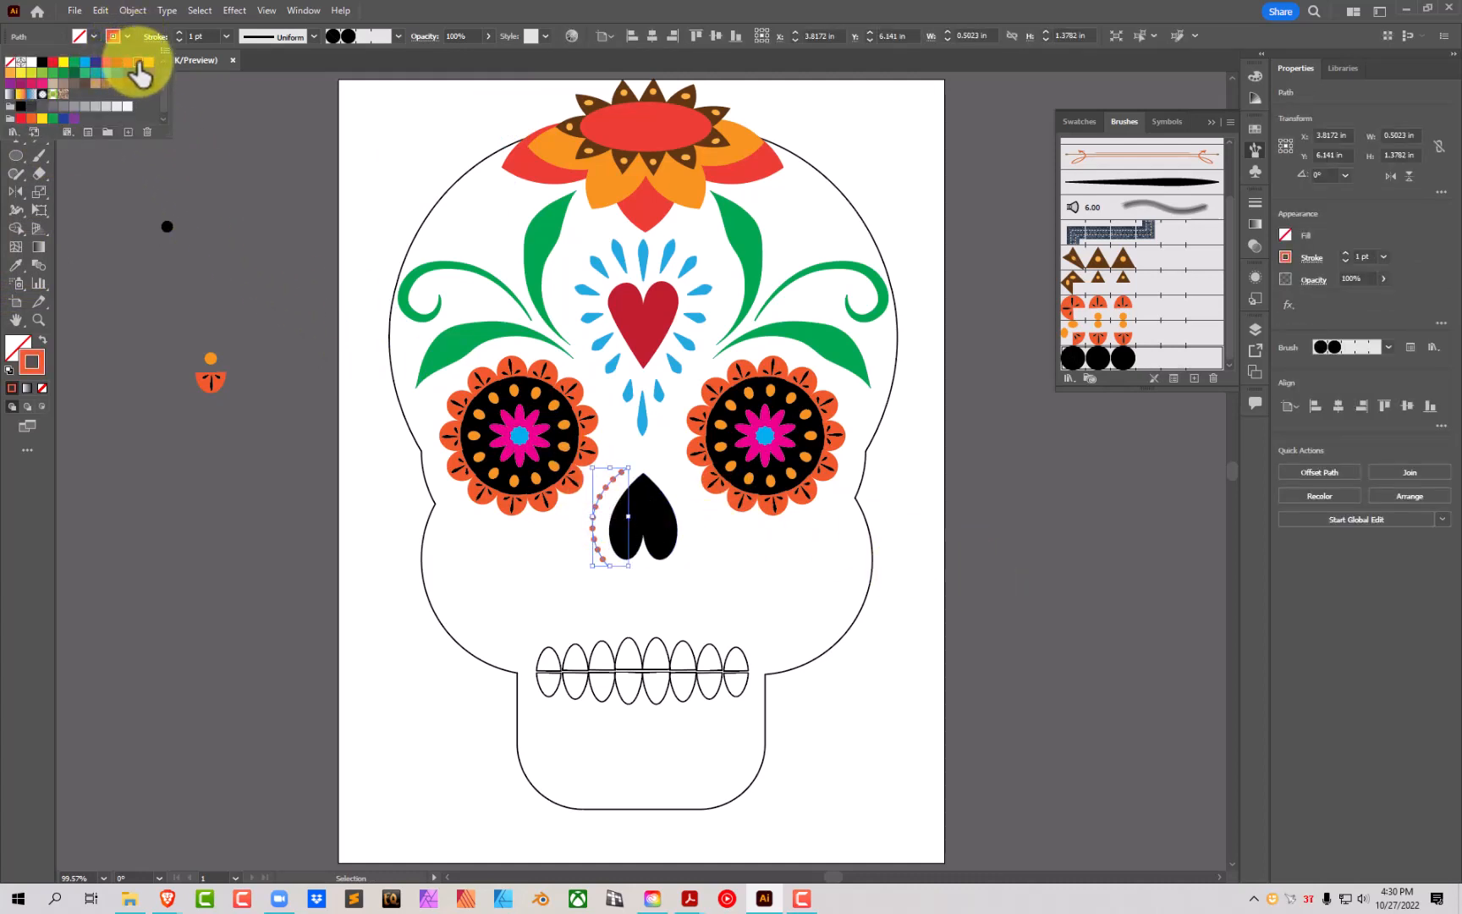
{"action": "left_click", "coordinate": [148, 63]}
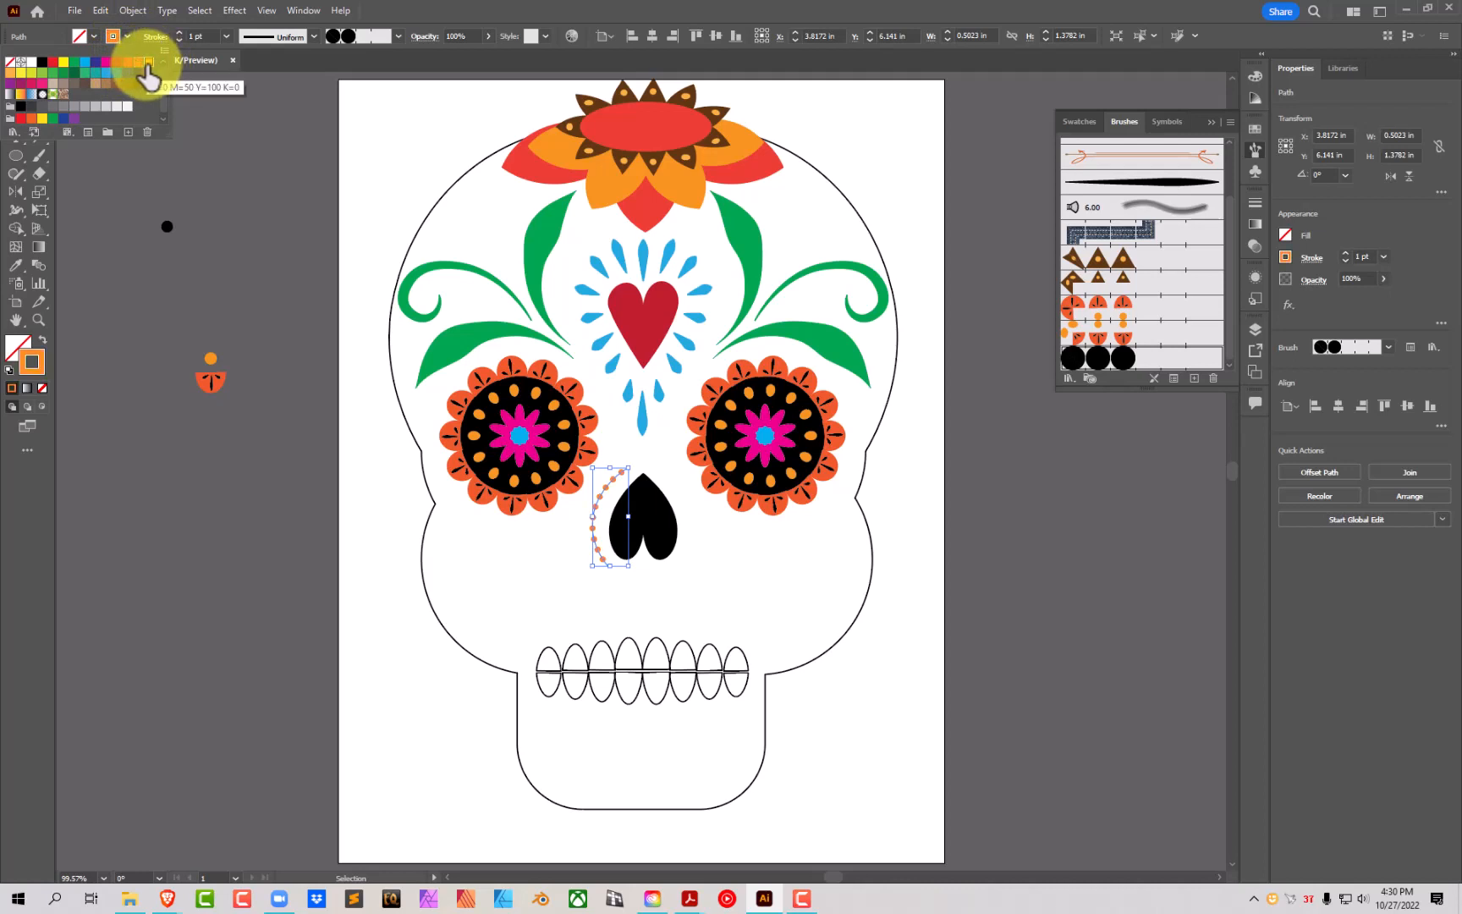
{"action": "left_click", "coordinate": [116, 62]}
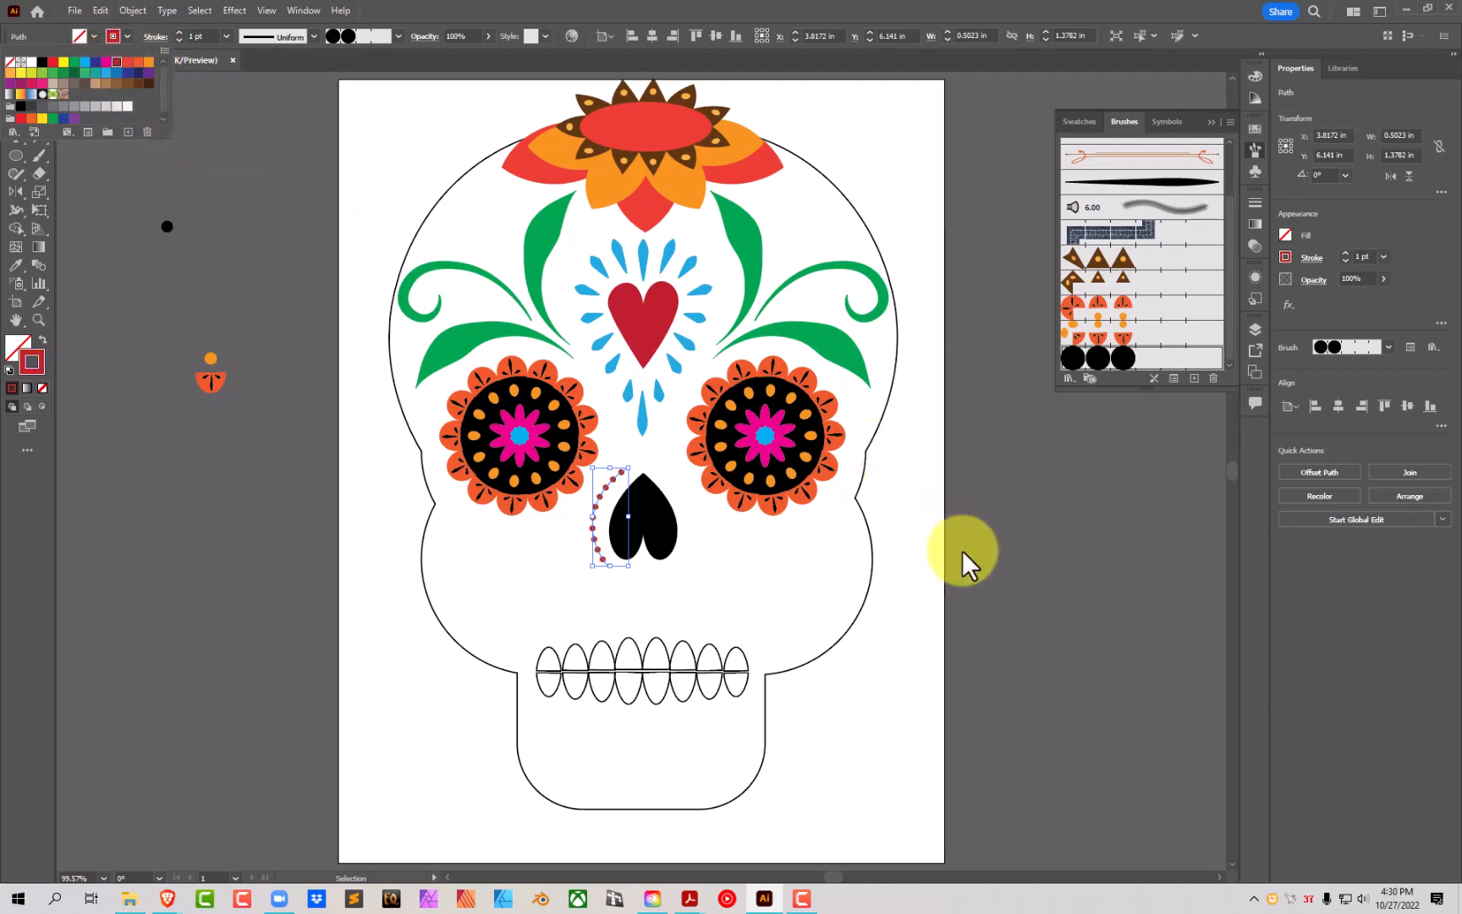
{"action": "left_click", "coordinate": [1043, 592]}
{"action": "left_click", "coordinate": [907, 560]}
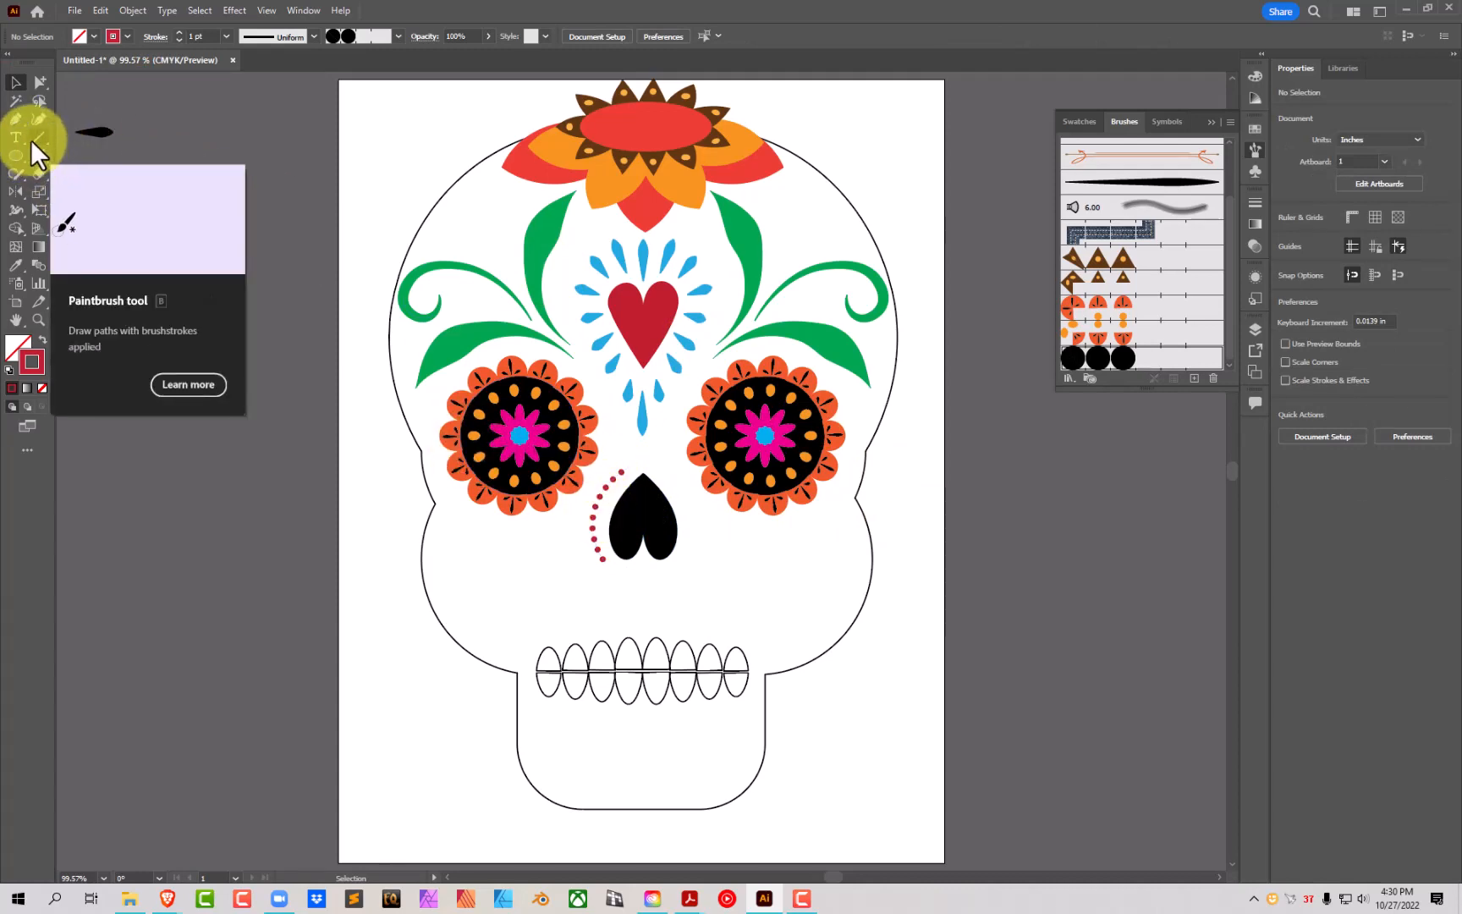
Step: Draw a three-point curve about 1.43 × 0.52 in above the left green swirl and apply the black dot pattern brush to it
{"action": "left_click", "coordinate": [34, 119]}
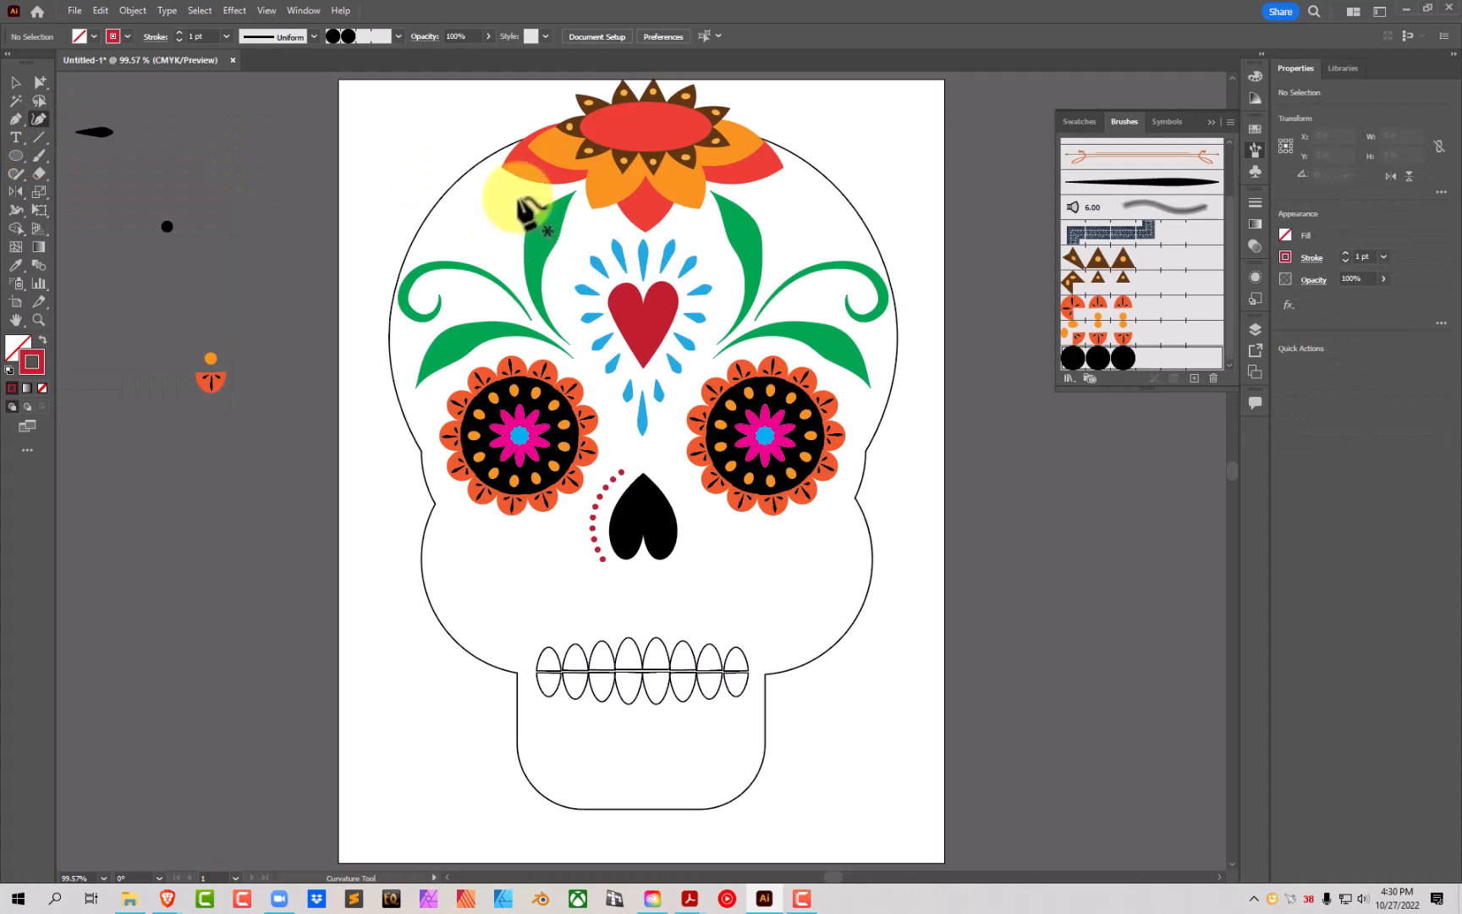
{"action": "left_click", "coordinate": [517, 286]}
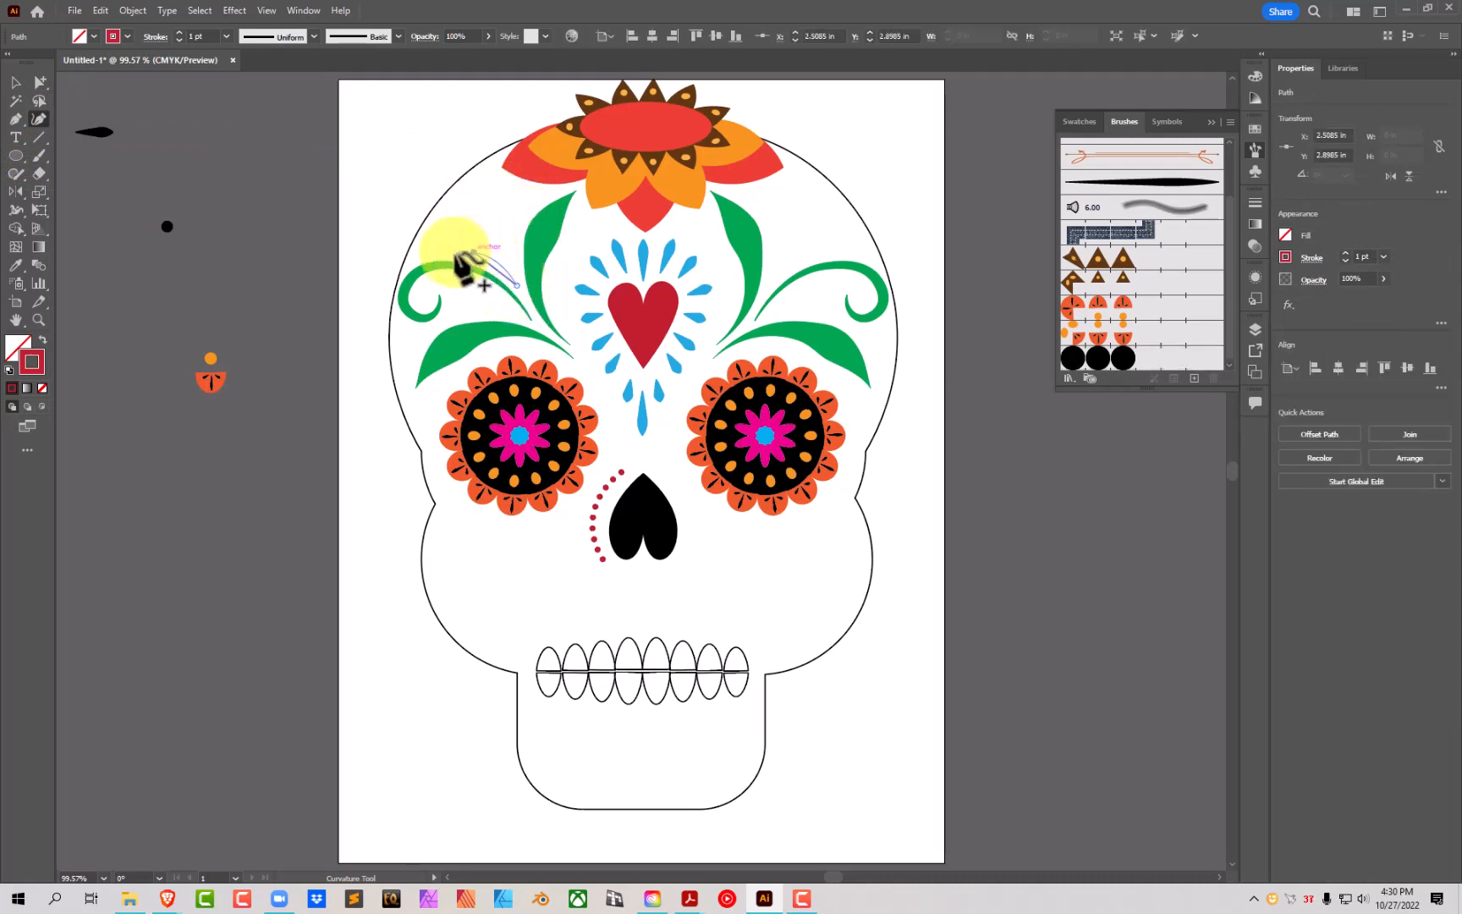
{"action": "left_click", "coordinate": [473, 252]}
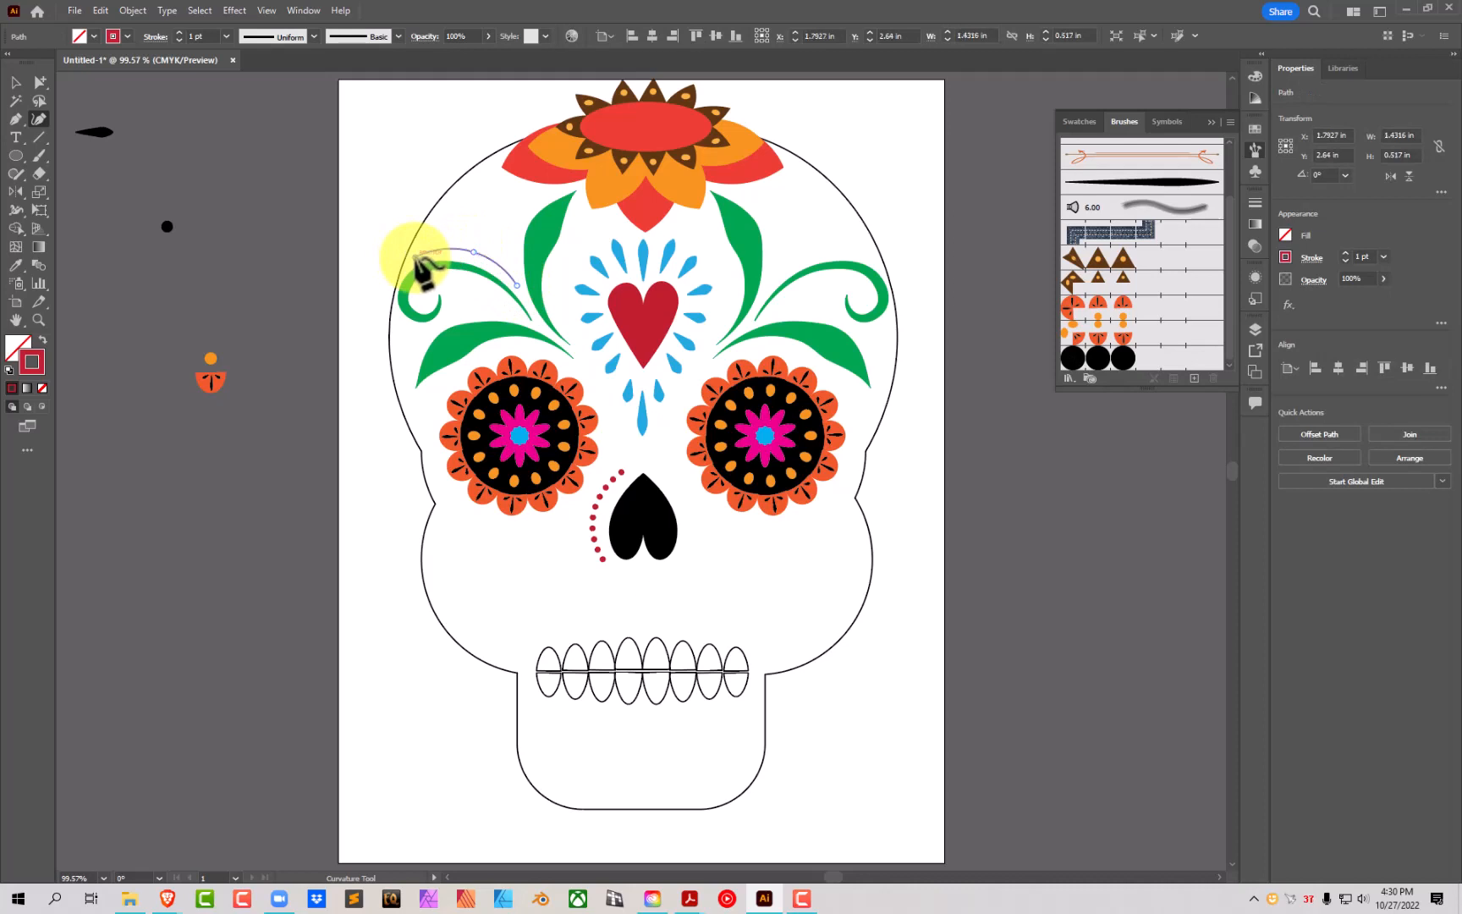
{"action": "left_click", "coordinate": [415, 255]}
{"action": "key", "text": "Escape"}
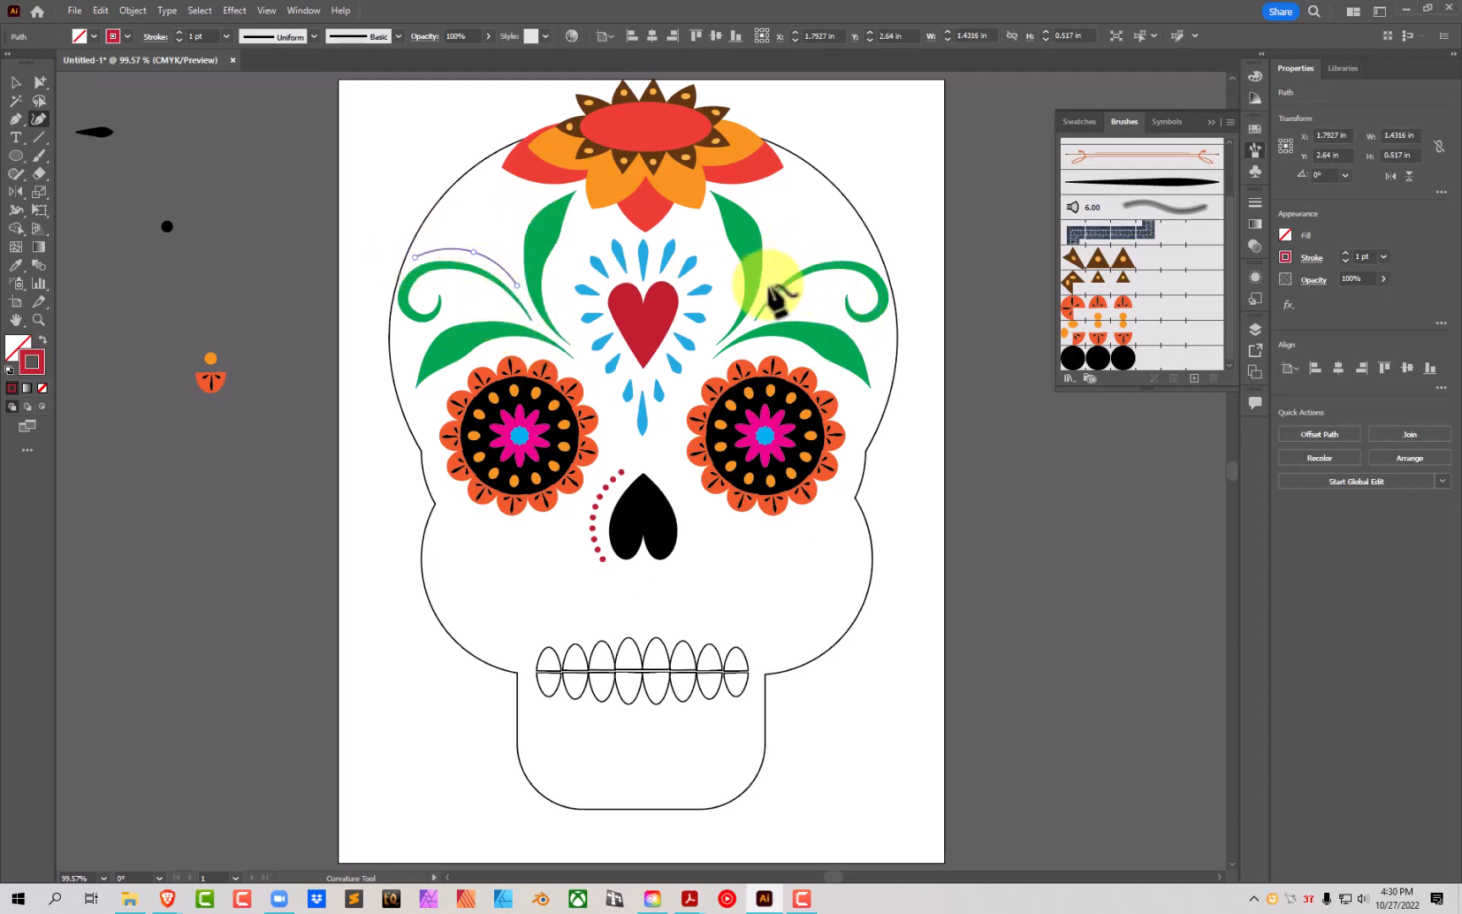
{"action": "left_click", "coordinate": [16, 82]}
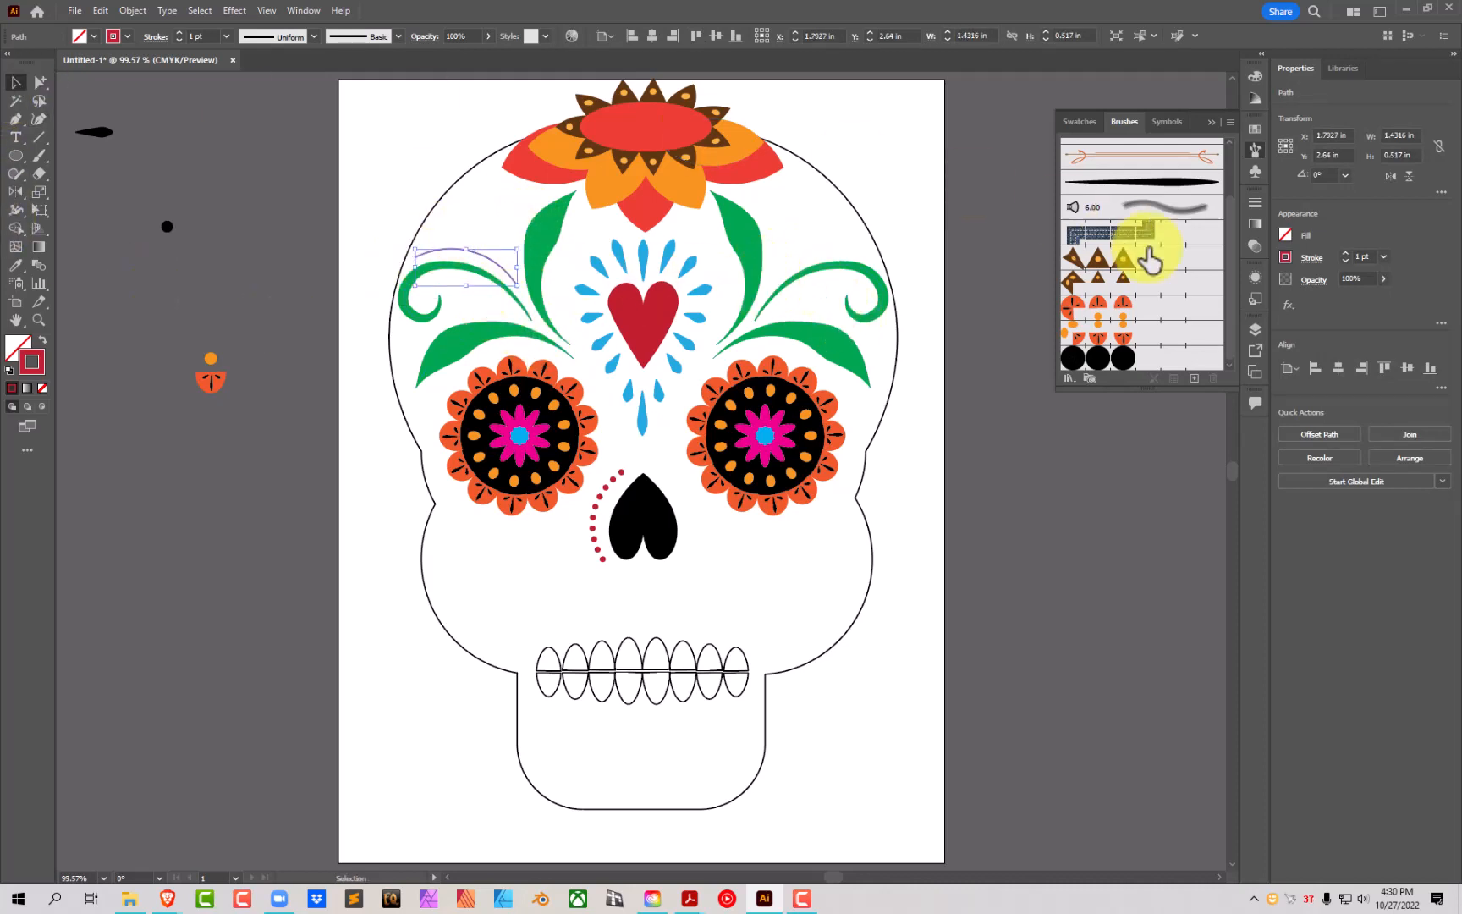
{"action": "left_click", "coordinate": [1123, 359]}
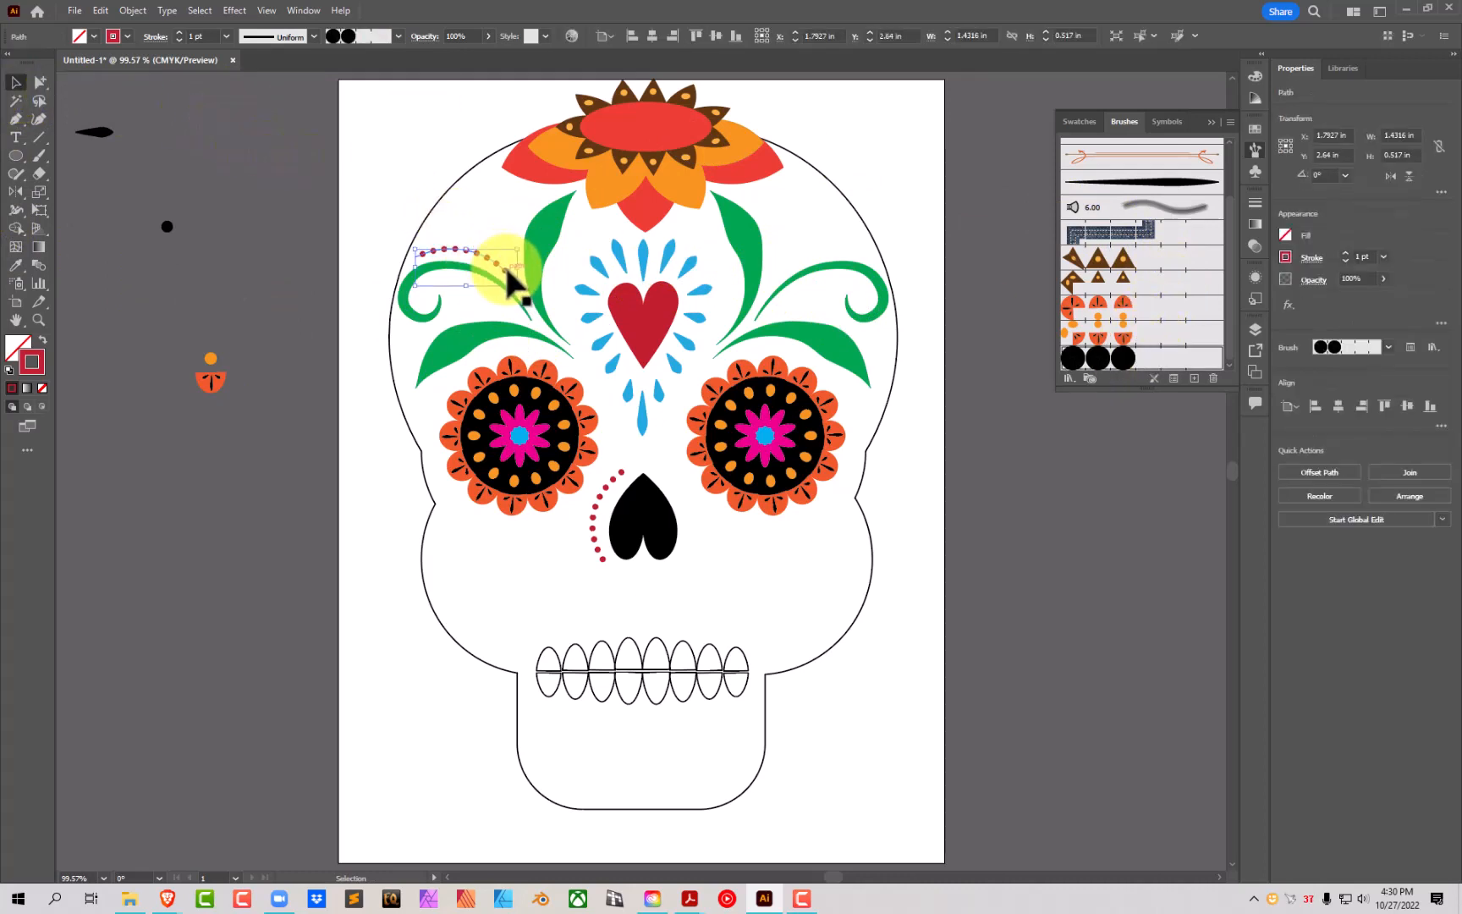
Step: Reflect a copy of the dotted curve vertically about the skull's centre line to the right green swirl, and deselect it
{"action": "left_click", "coordinate": [16, 192]}
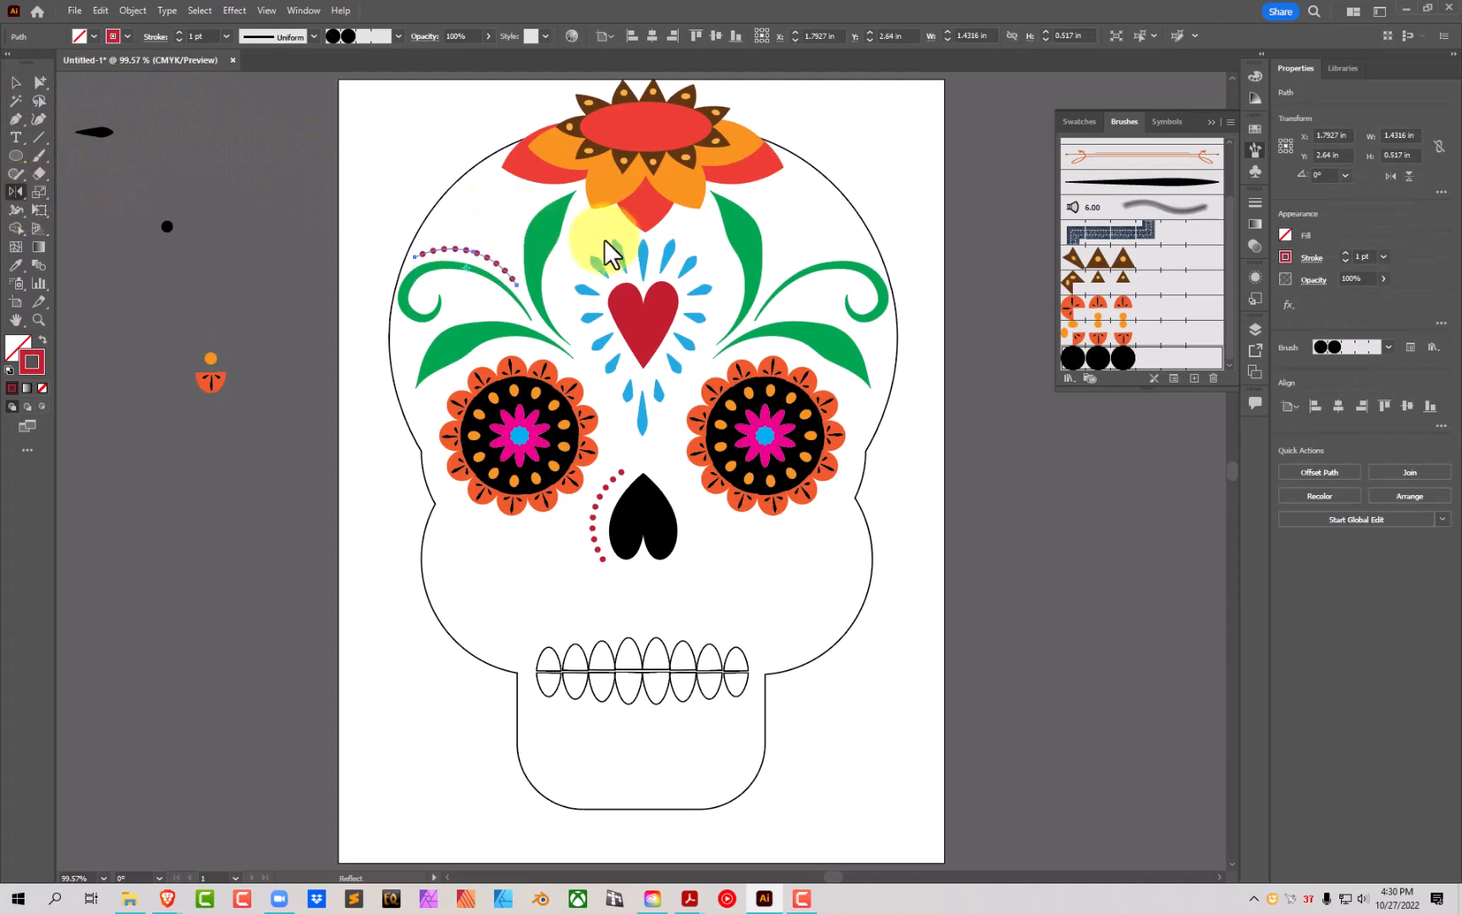
{"action": "left_click", "coordinate": [644, 271], "text": "alt"}
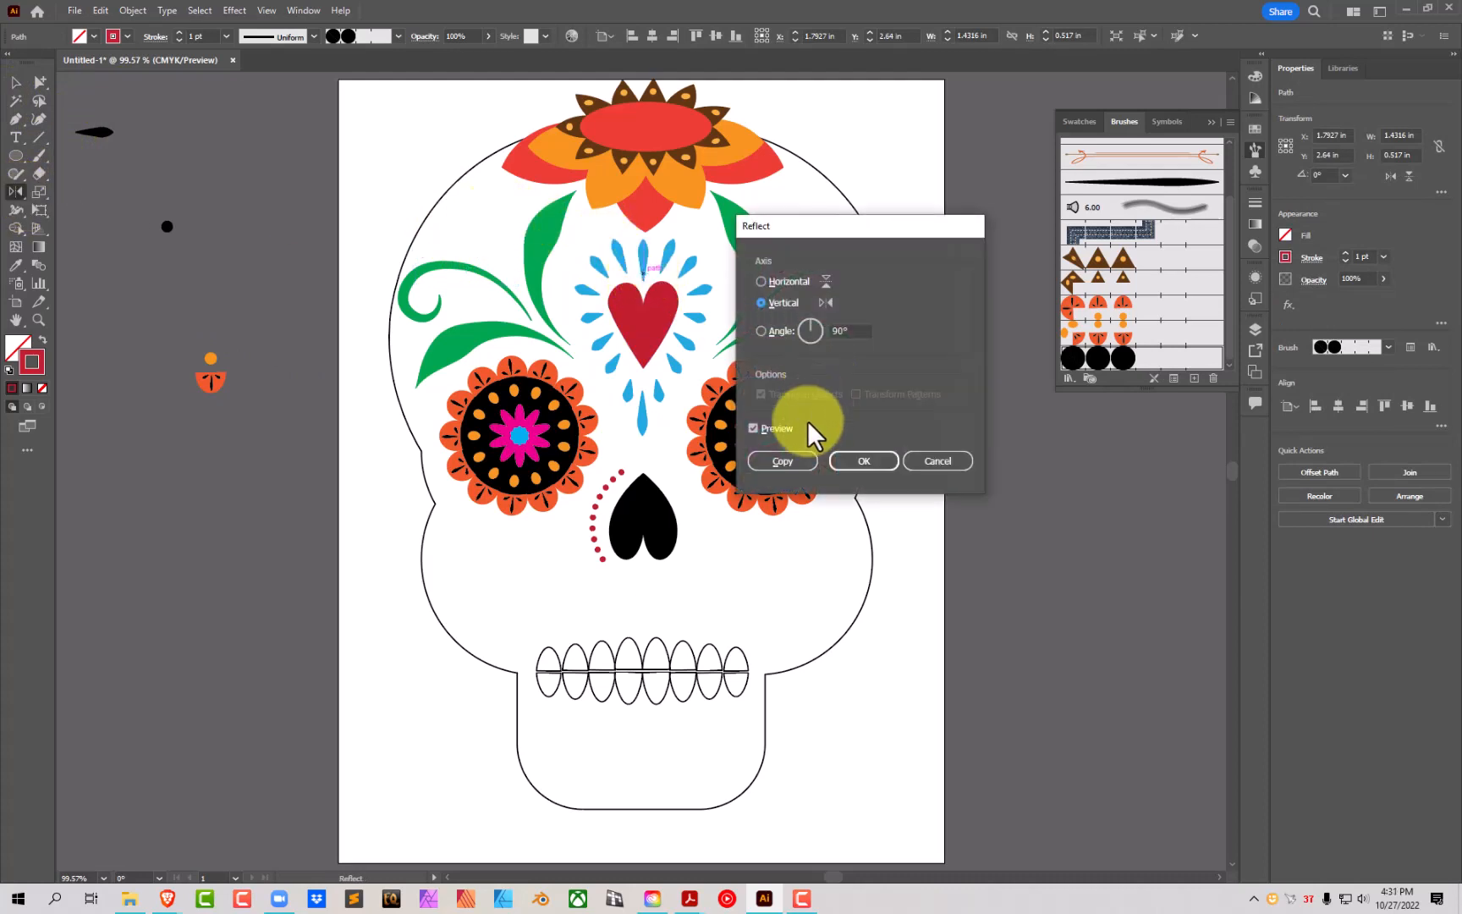
{"action": "left_click", "coordinate": [792, 457]}
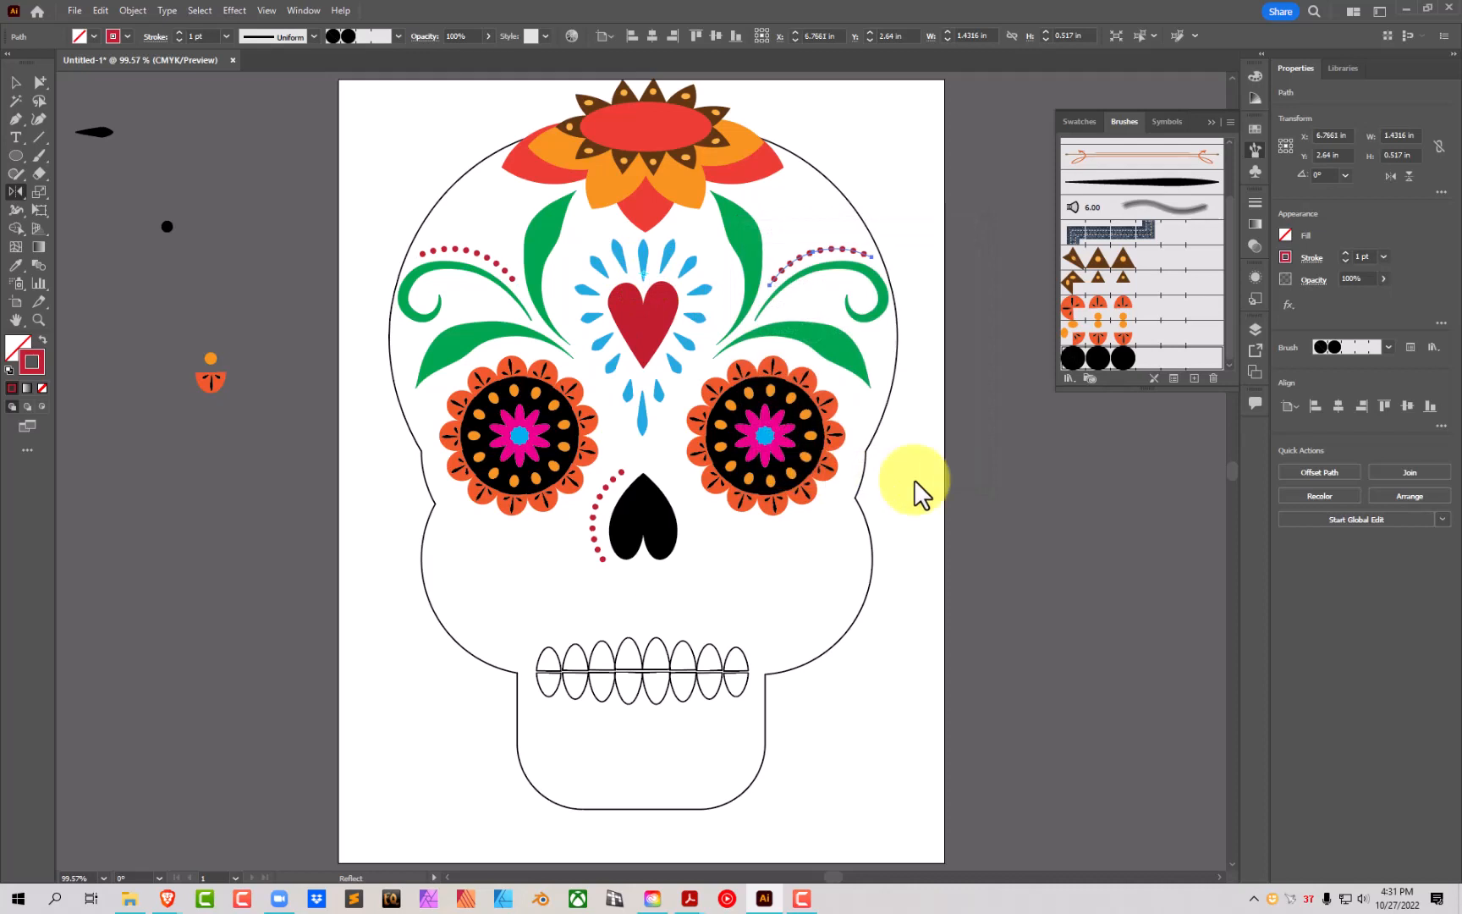
{"action": "left_click", "coordinate": [15, 82]}
{"action": "left_click", "coordinate": [982, 347]}
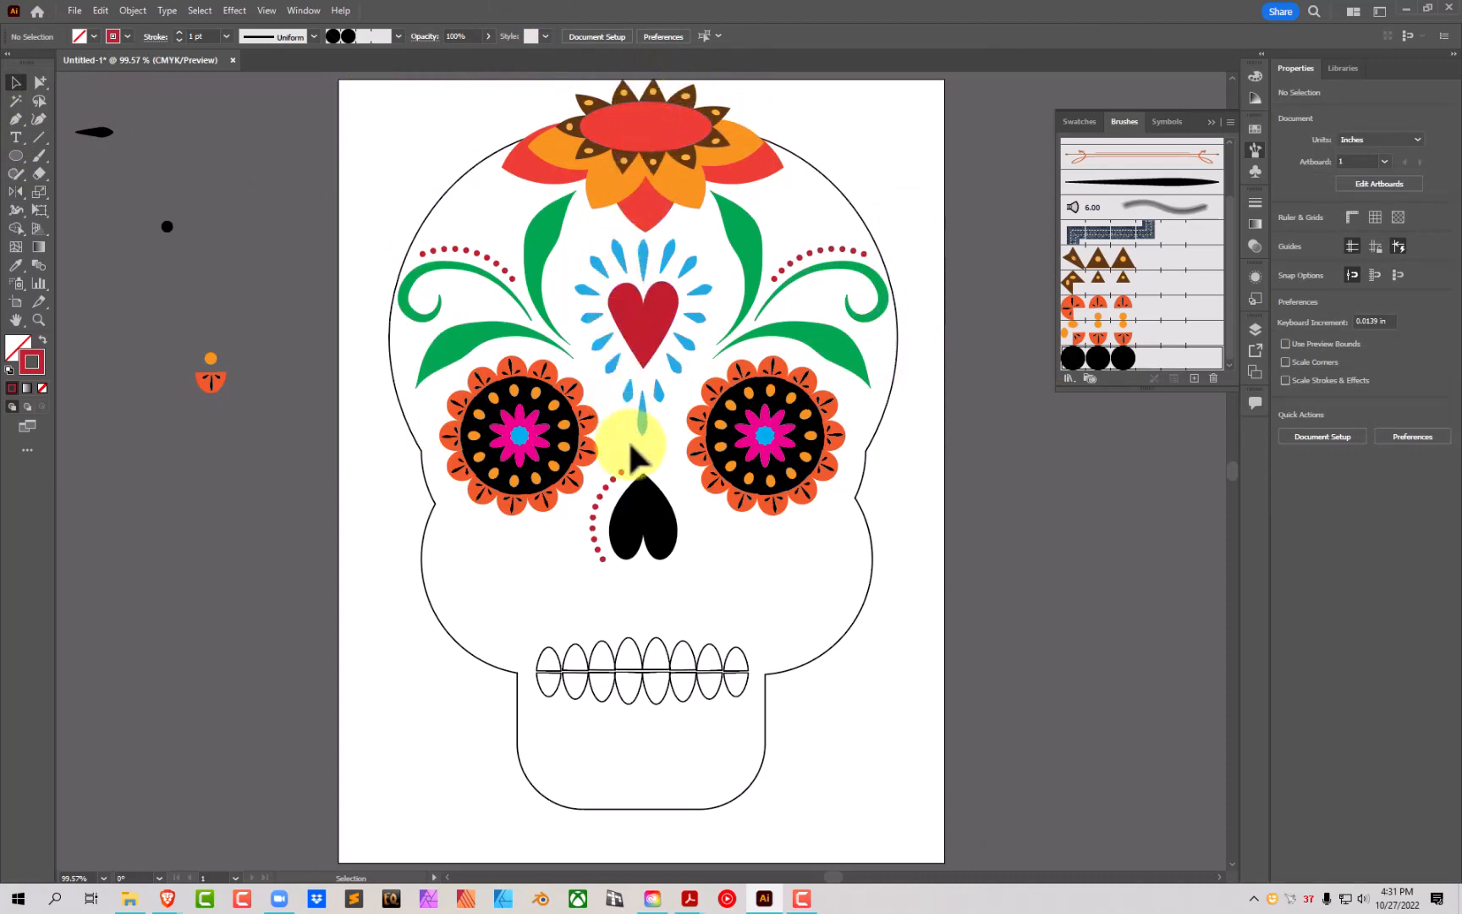
Step: Reflect a copy of the dotted curve beside the nose vertically about the nose's centre to its other side, and deselect it
{"action": "left_click", "coordinate": [593, 507]}
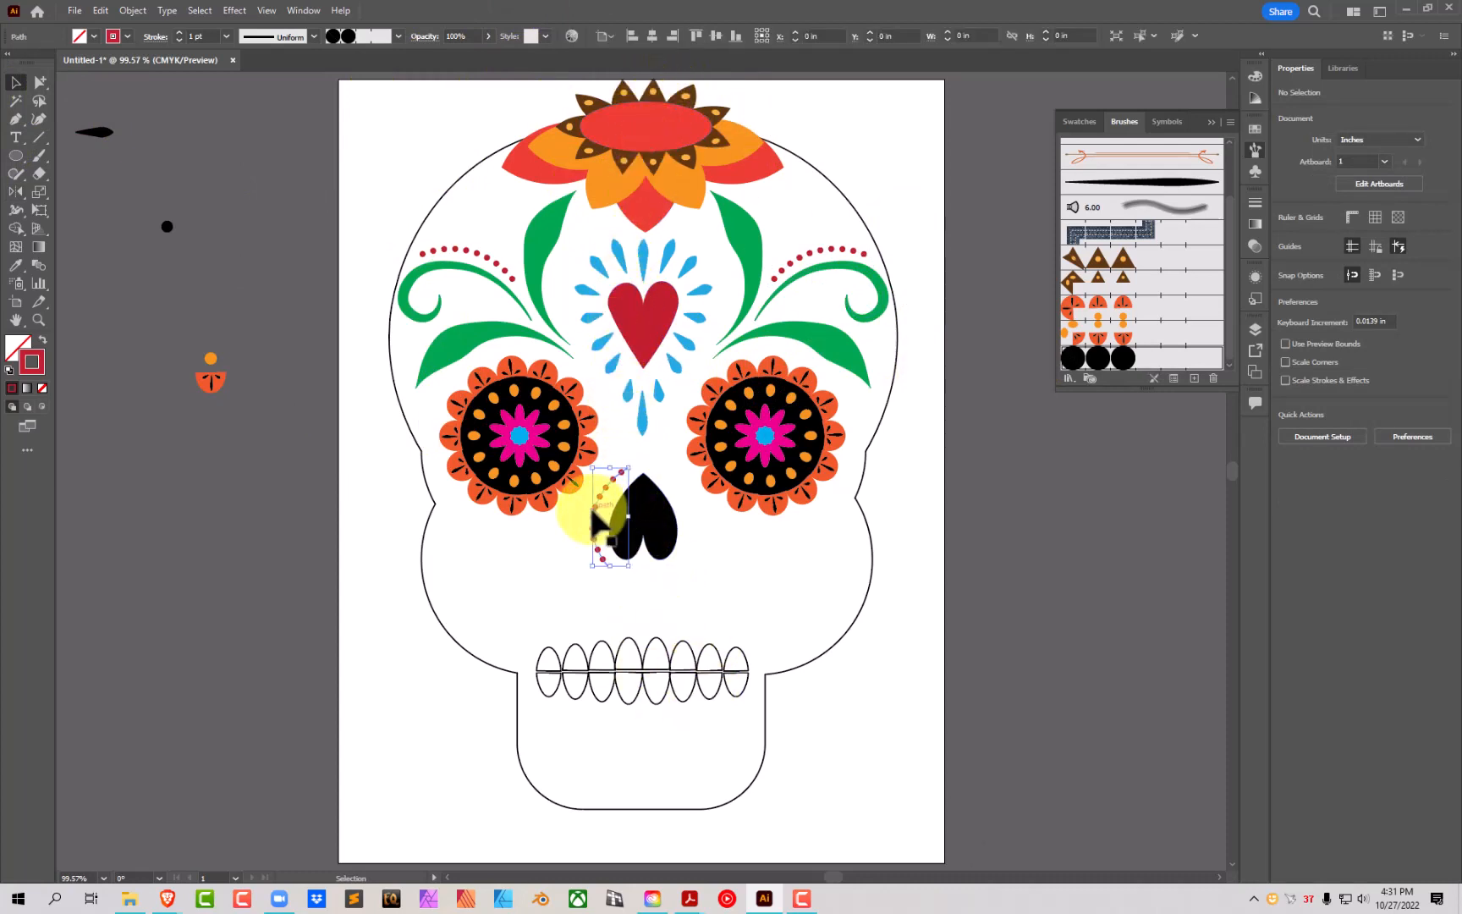
{"action": "left_click", "coordinate": [15, 191]}
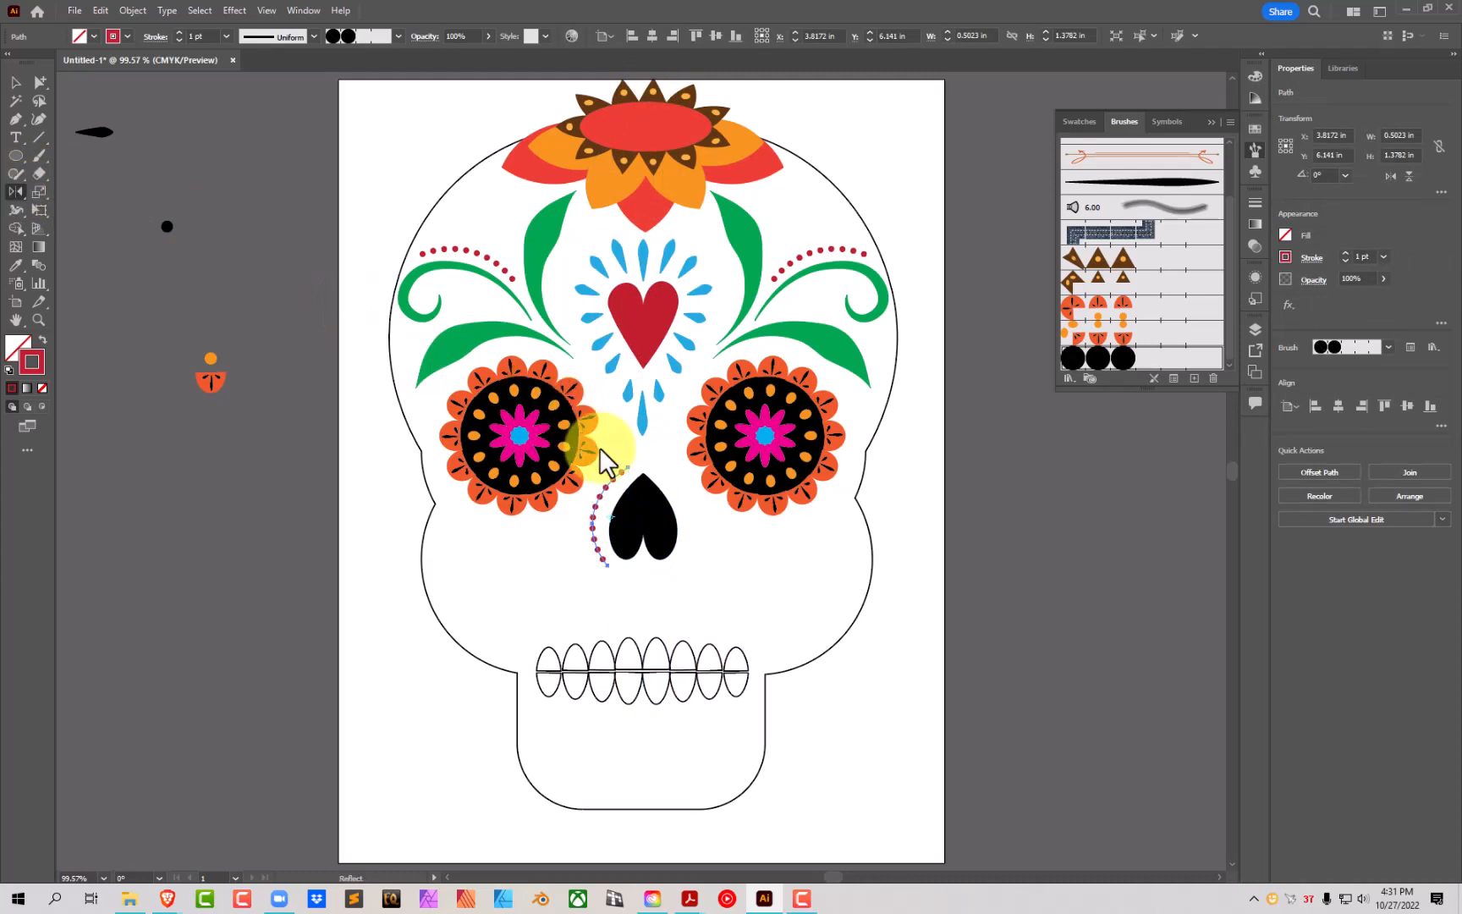
{"action": "left_click", "coordinate": [643, 518], "text": "alt"}
{"action": "left_click", "coordinate": [806, 463]}
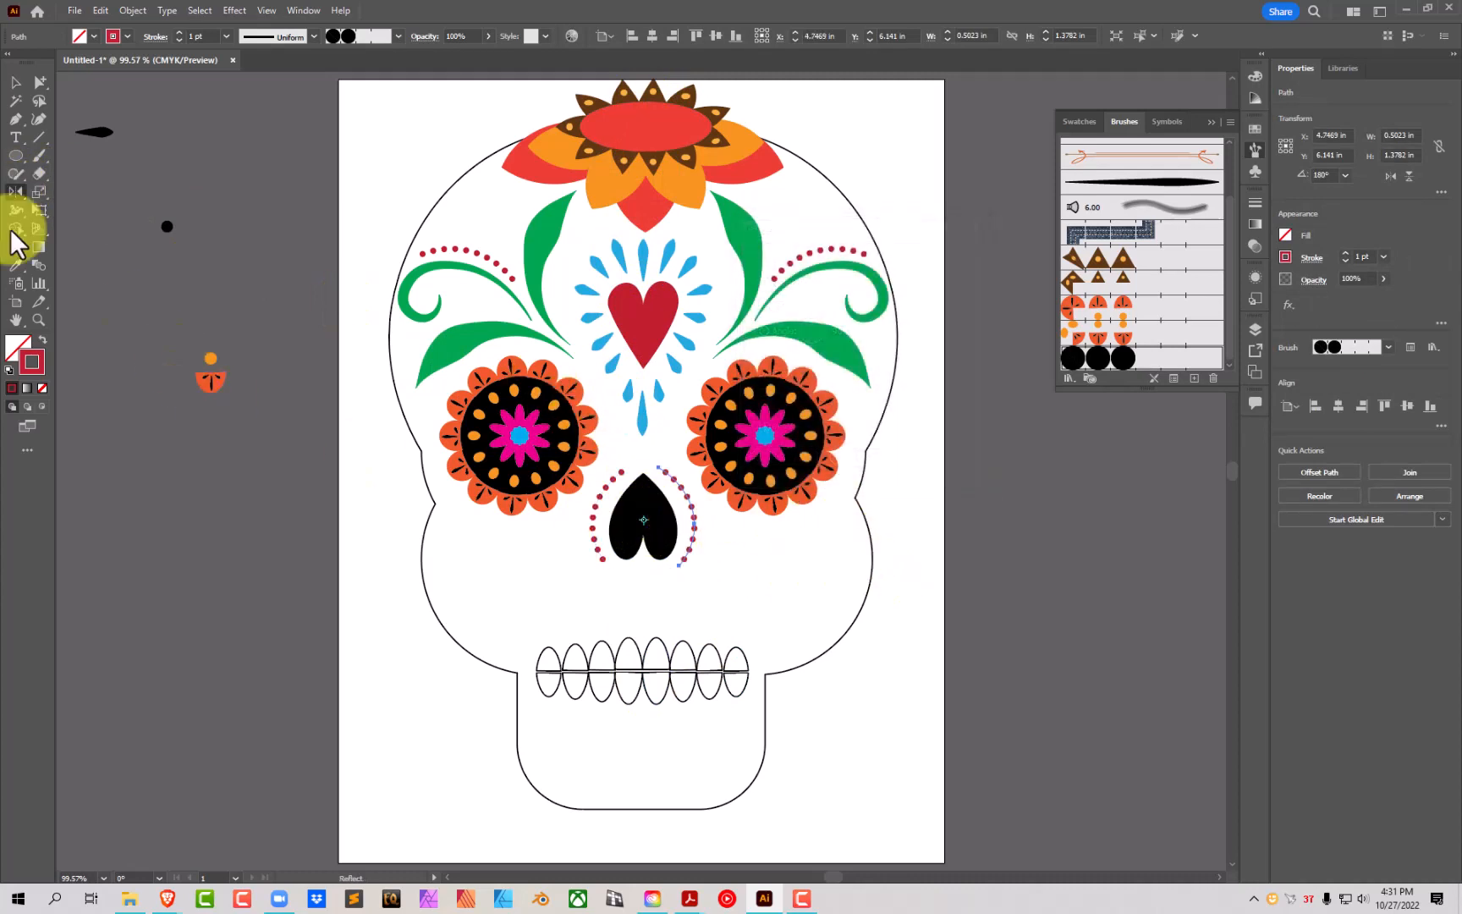
{"action": "left_click", "coordinate": [915, 449]}
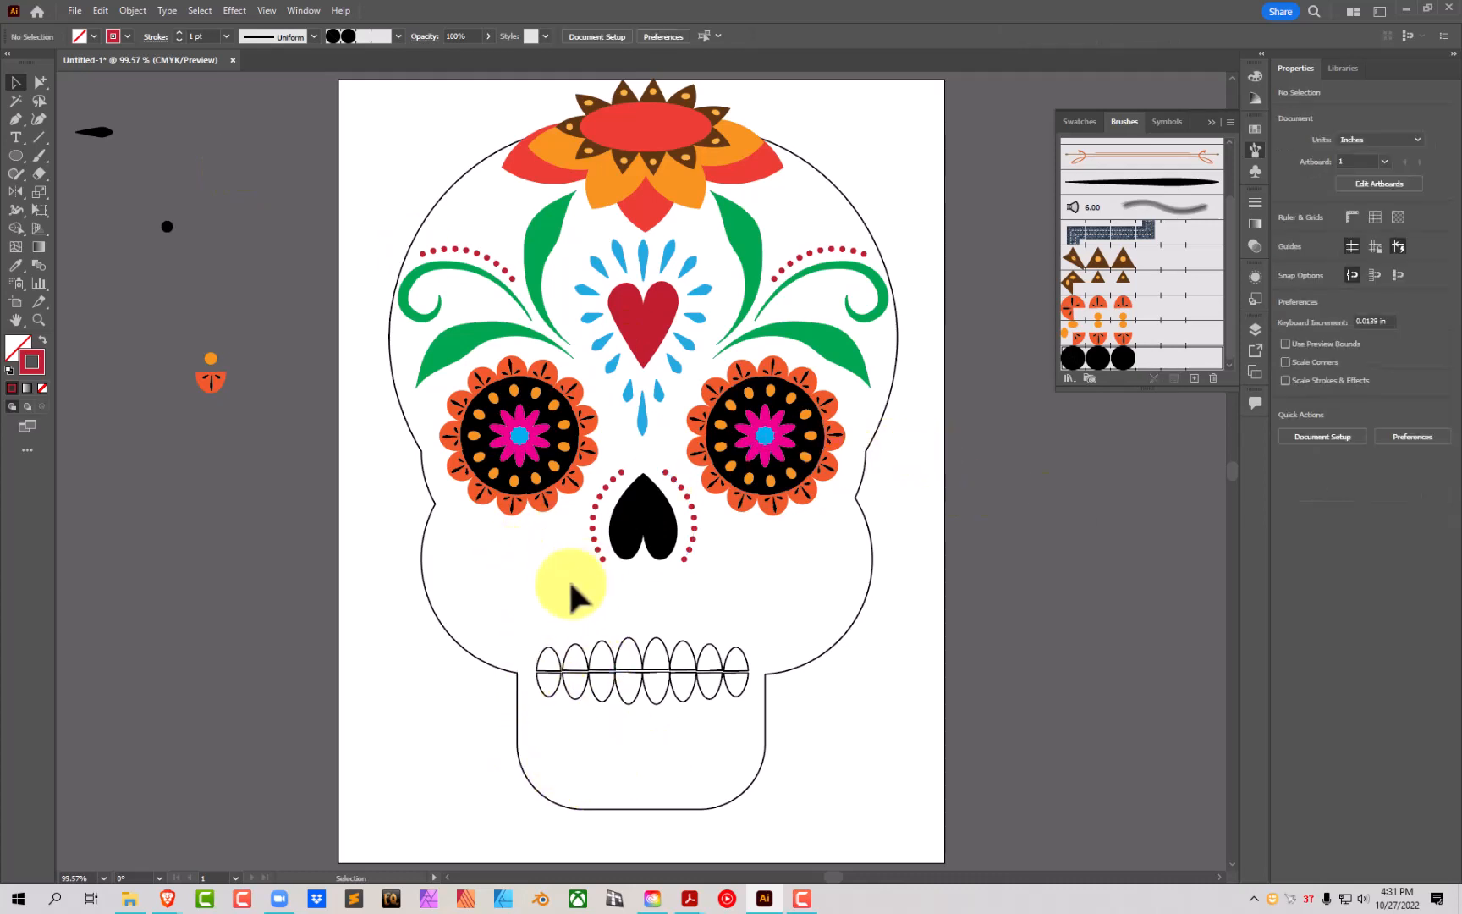
{"action": "left_click", "coordinate": [37, 120]}
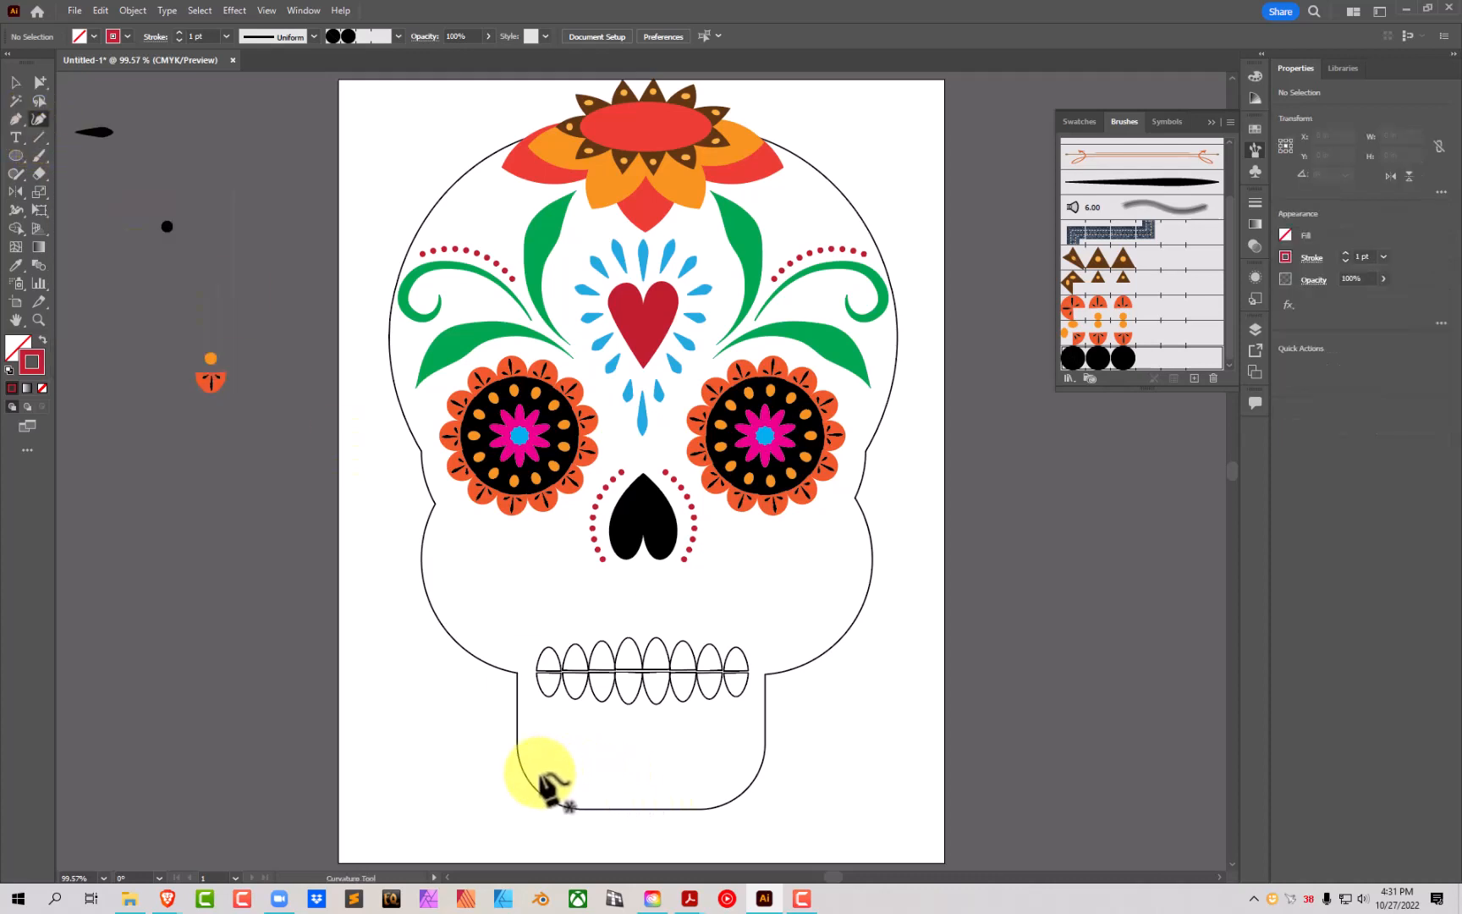
{"action": "left_click", "coordinate": [15, 81]}
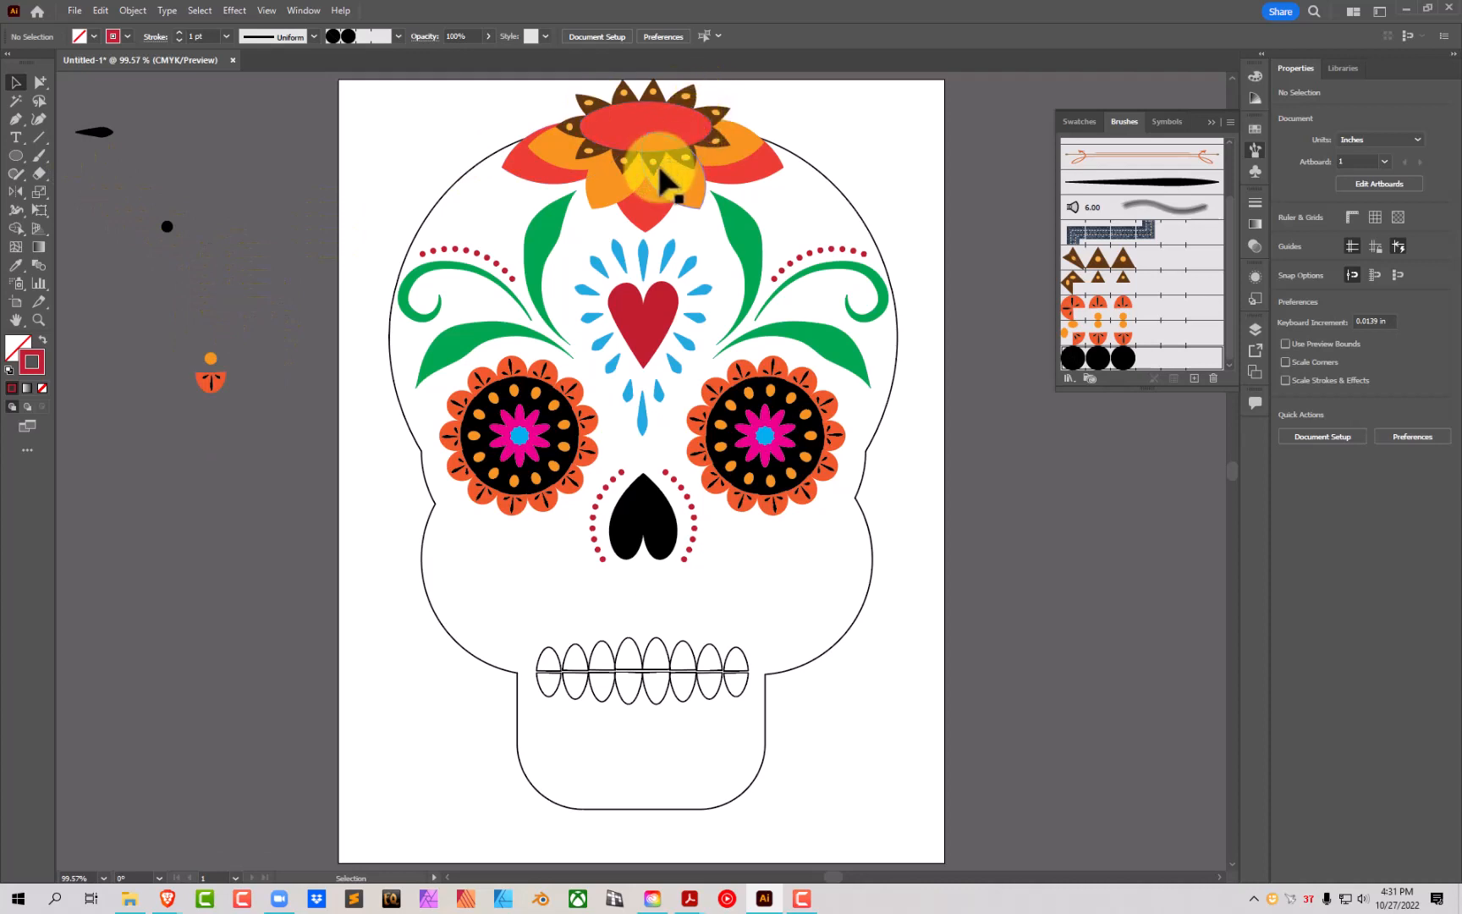
{"action": "left_click", "coordinate": [615, 195]}
{"action": "left_click_drag", "start_coordinate": [612, 185], "coordinate": [235, 596]}
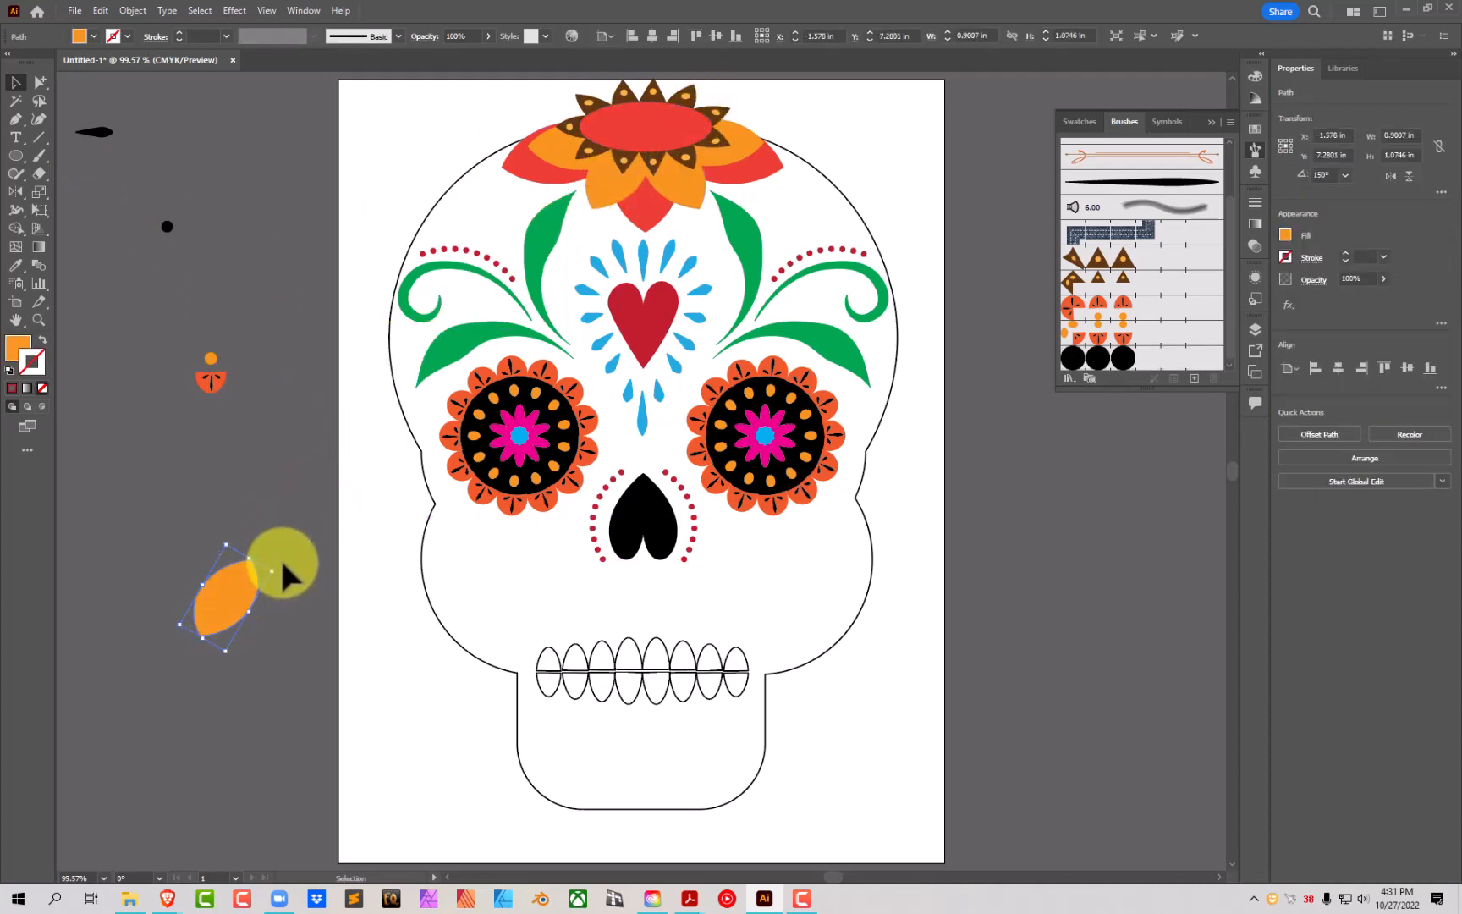
{"action": "left_click", "coordinate": [1345, 175]}
{"action": "left_click", "coordinate": [1325, 283]}
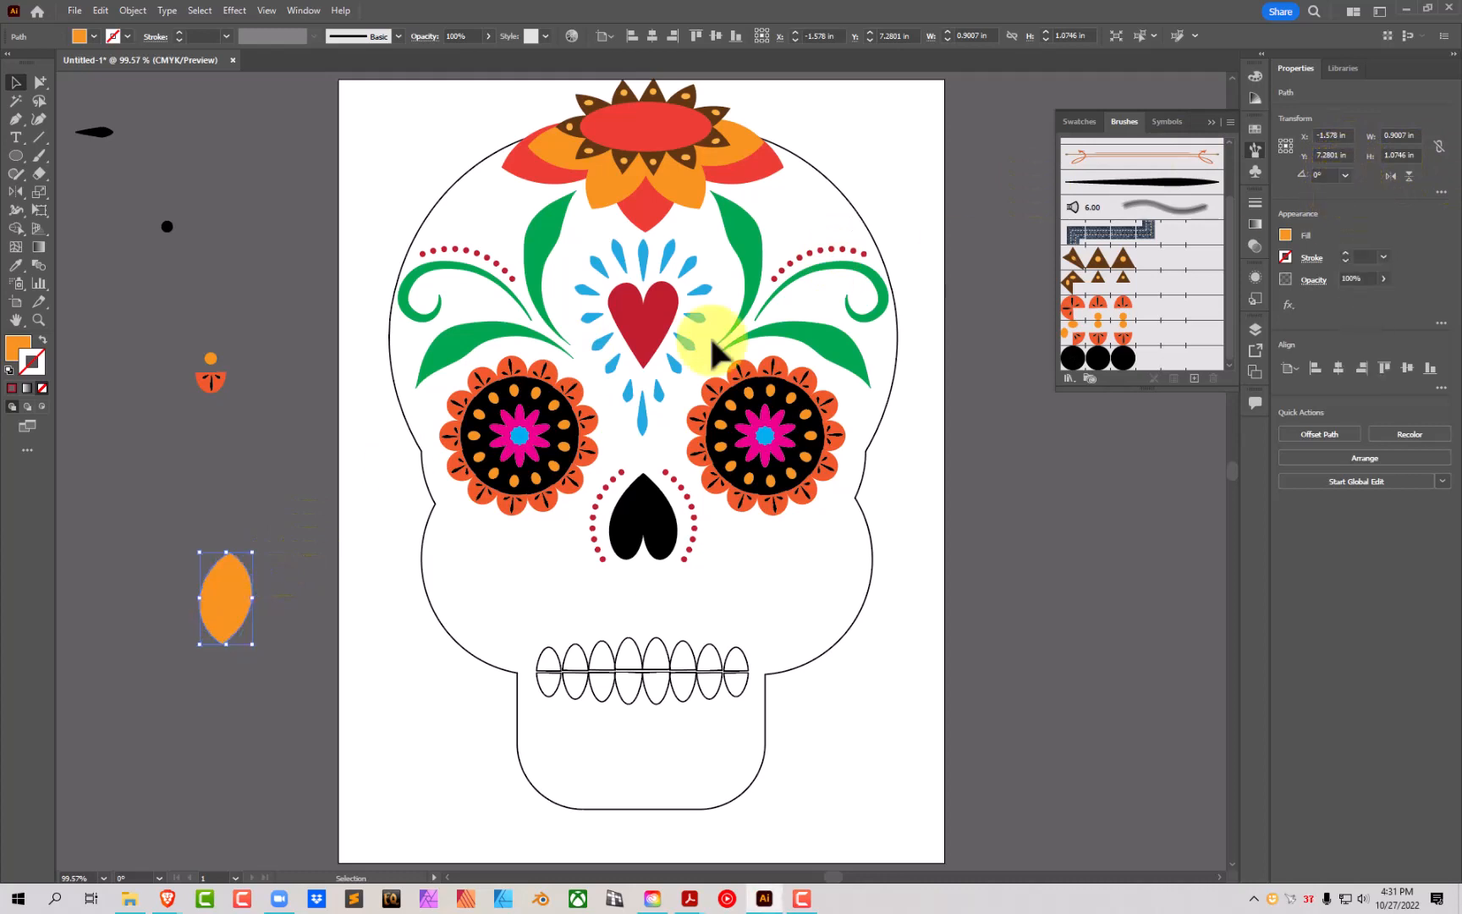
{"action": "mouse_move", "coordinate": [262, 563]}
{"action": "left_mouse_down"}
{"action": "mouse_move", "coordinate": [248, 578]}
{"action": "mouse_move", "coordinate": [251, 555]}
{"action": "left_mouse_up"}
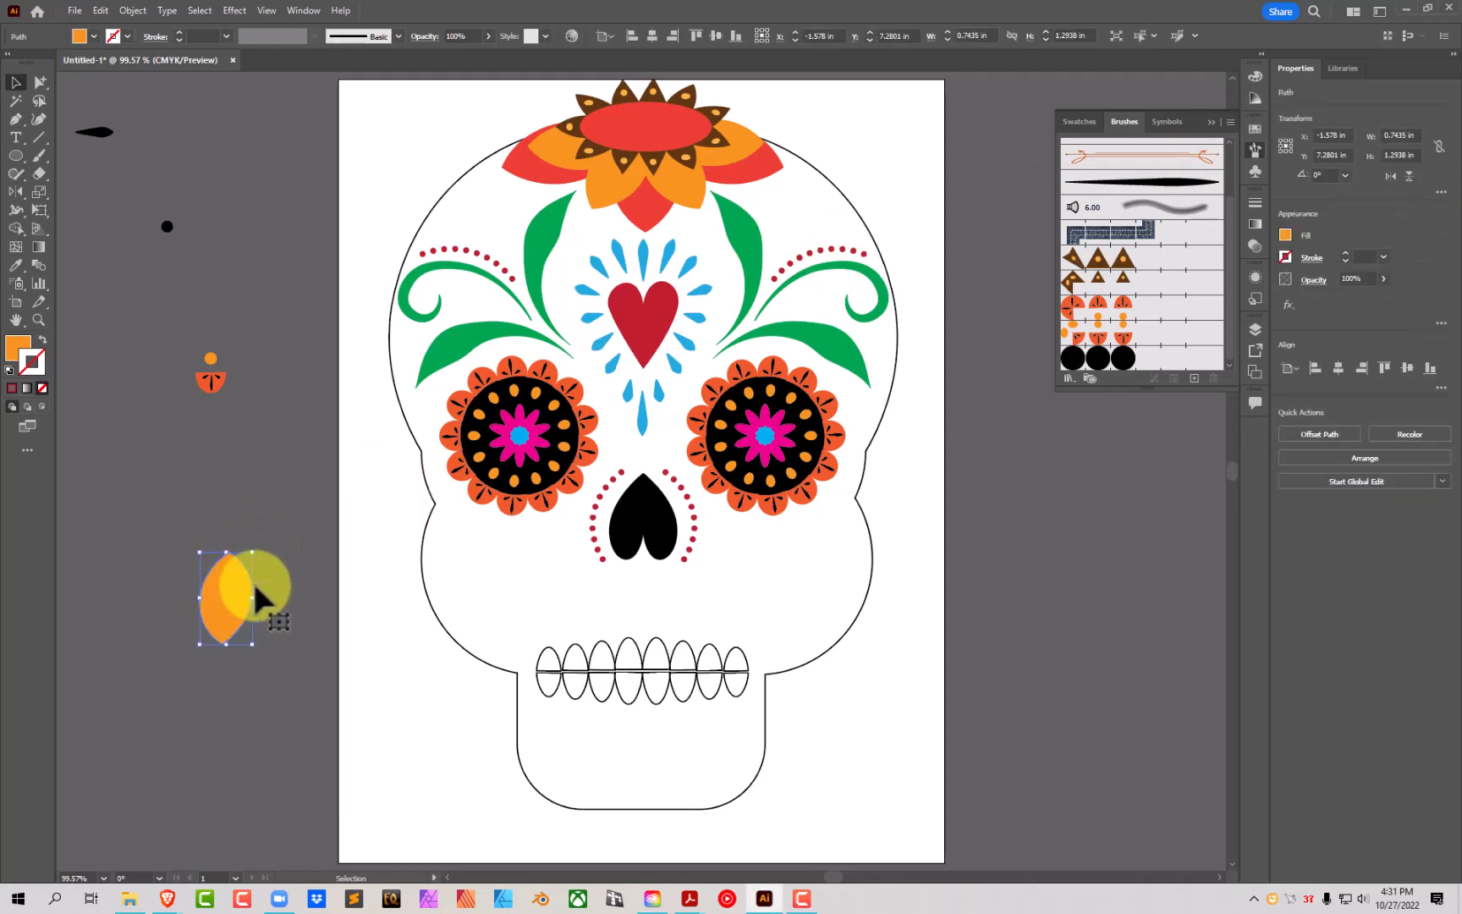
{"action": "key", "text": "Delete"}
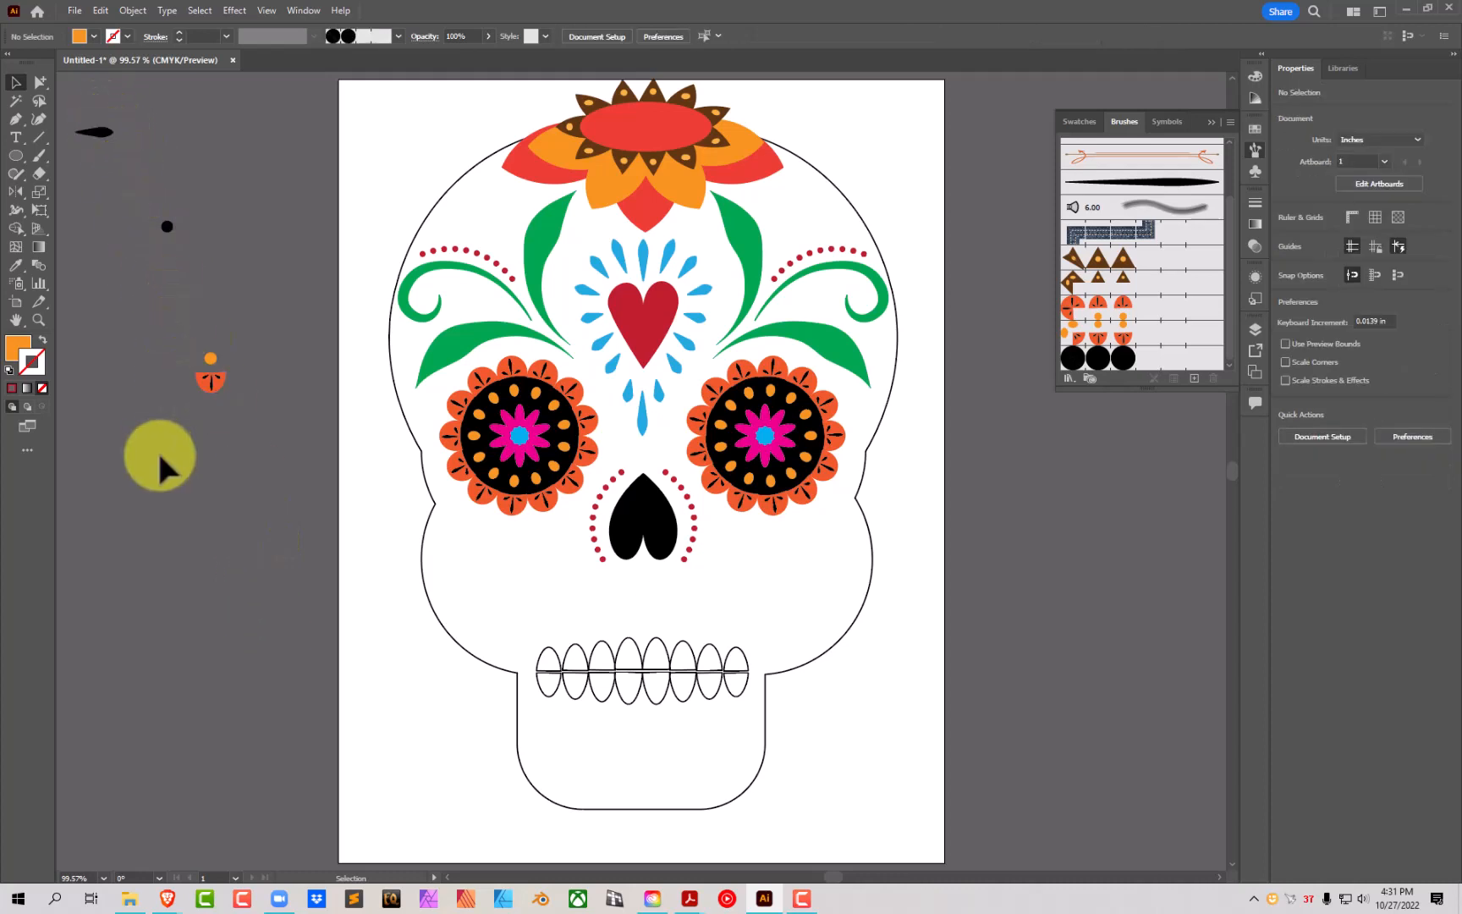
Step: Draw two overlapping orange circles about 1.12 in wide beside the artboard and intersect them into a petal about 0.45 × 0.90 in
{"action": "left_click", "coordinate": [17, 156]}
{"action": "left_click_drag", "start_coordinate": [157, 523], "coordinate": [252, 559]}
{"action": "left_click", "coordinate": [17, 84]}
{"action": "left_click_drag", "start_coordinate": [147, 483], "coordinate": [293, 620]}
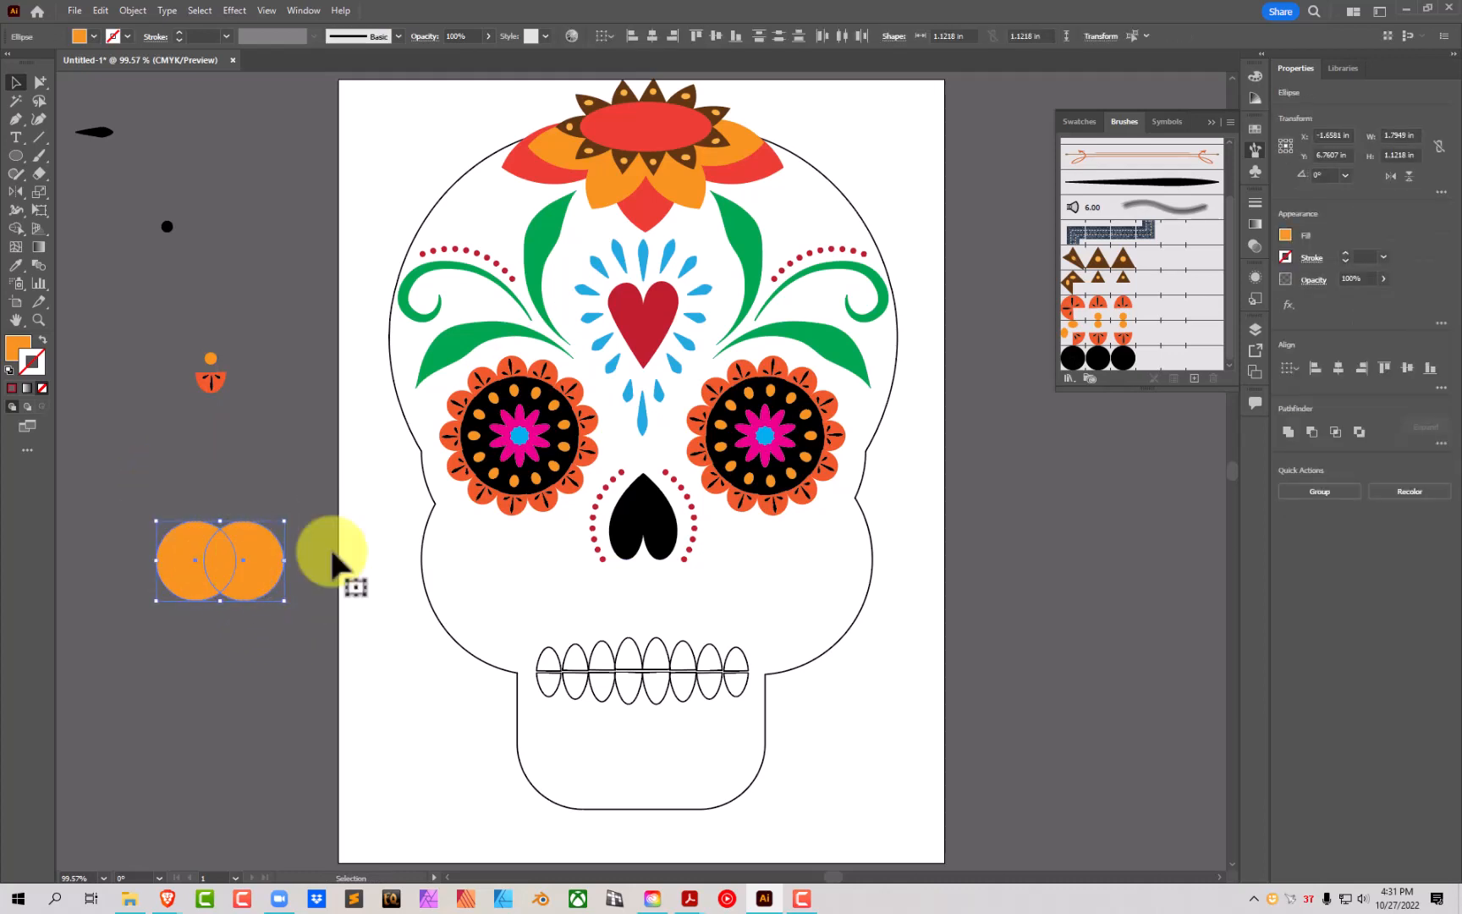
{"action": "left_click", "coordinate": [1337, 432]}
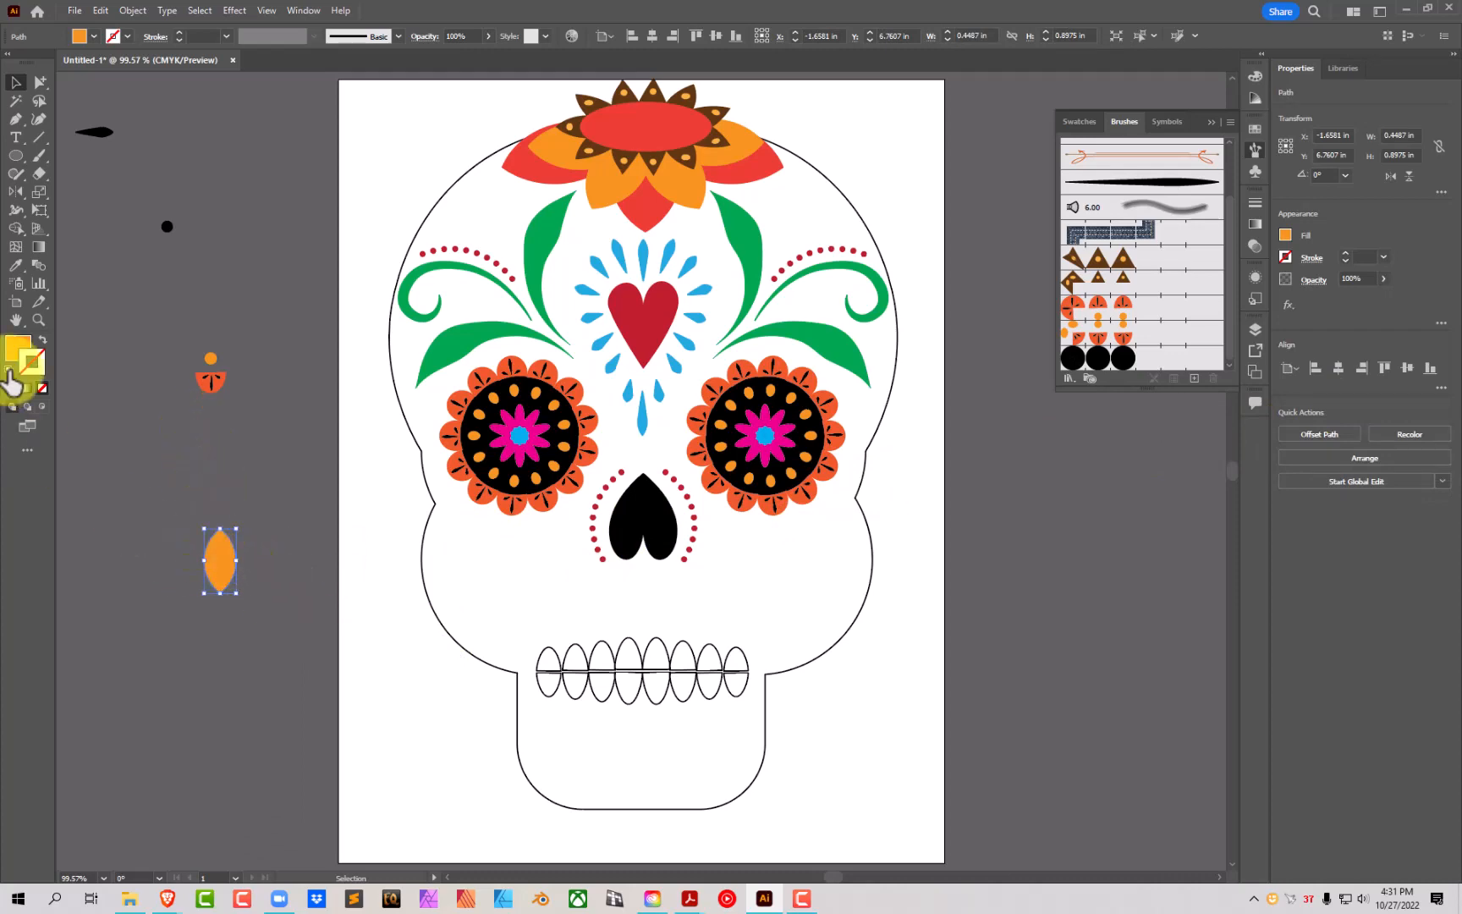
Step: Copy the orange petal beside the artboard and paste the duplicate directly in front of it
{"action": "left_click", "coordinate": [38, 319]}
{"action": "left_click_drag", "start_coordinate": [202, 532], "coordinate": [406, 520]}
{"action": "left_click", "coordinate": [15, 82]}
{"action": "left_click", "coordinate": [292, 584]}
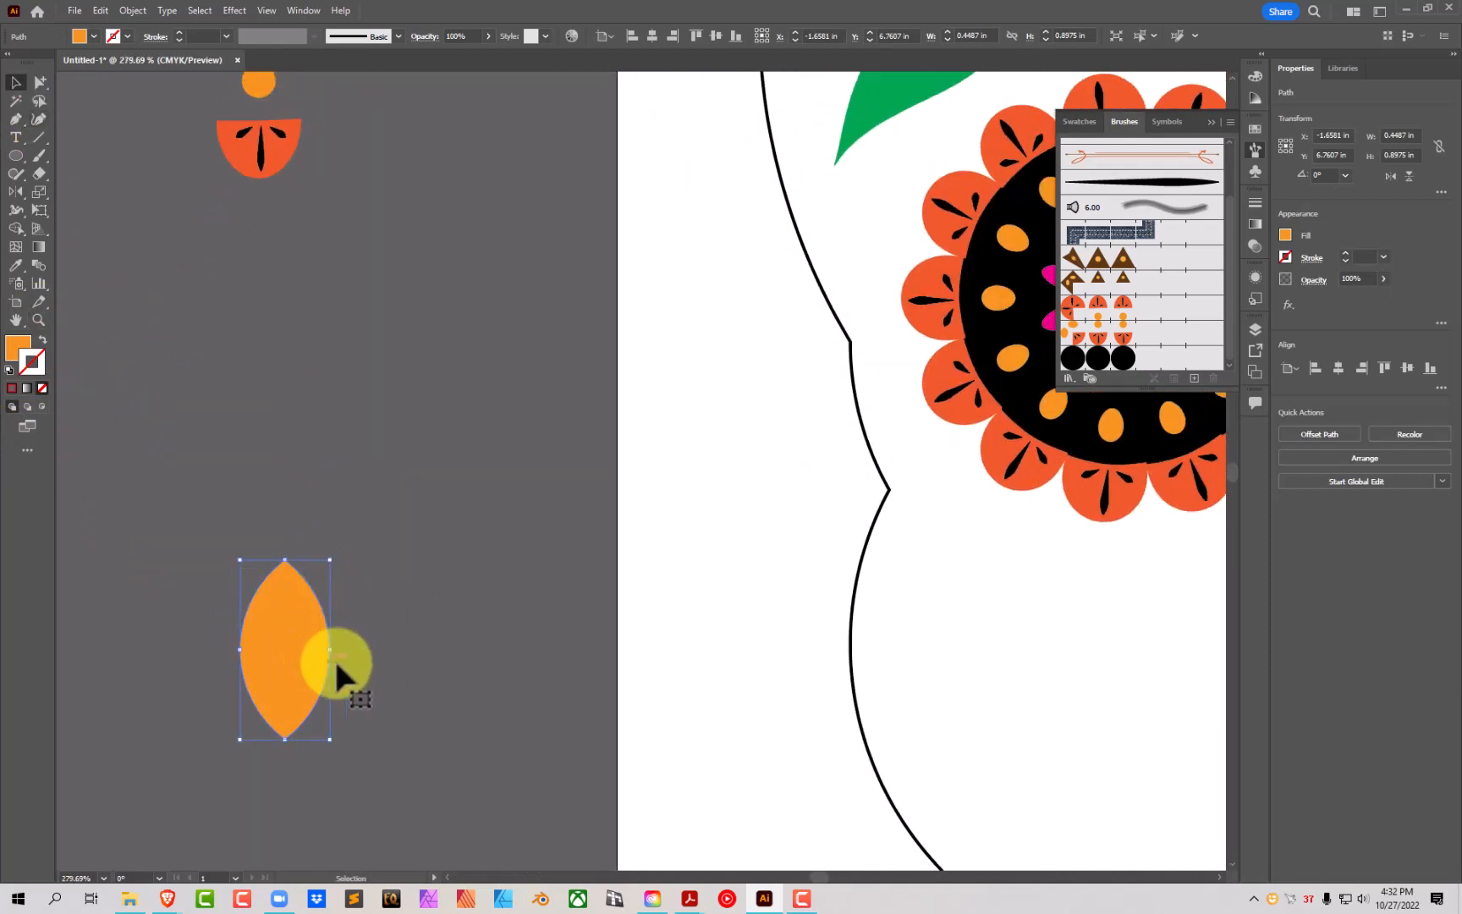
{"action": "left_click", "coordinate": [101, 11]}
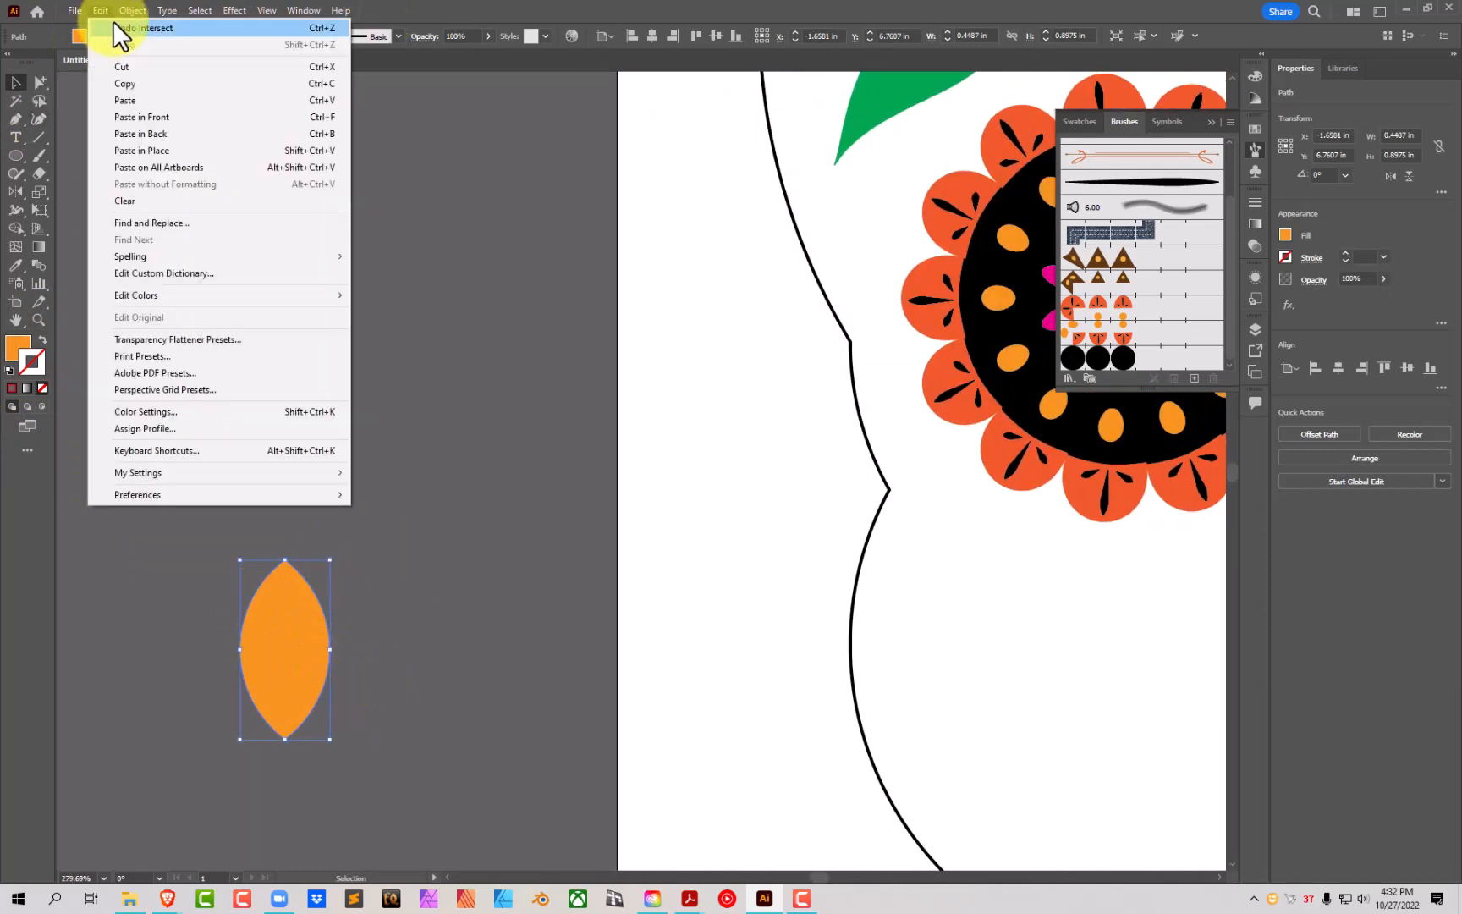
{"action": "left_click", "coordinate": [124, 82]}
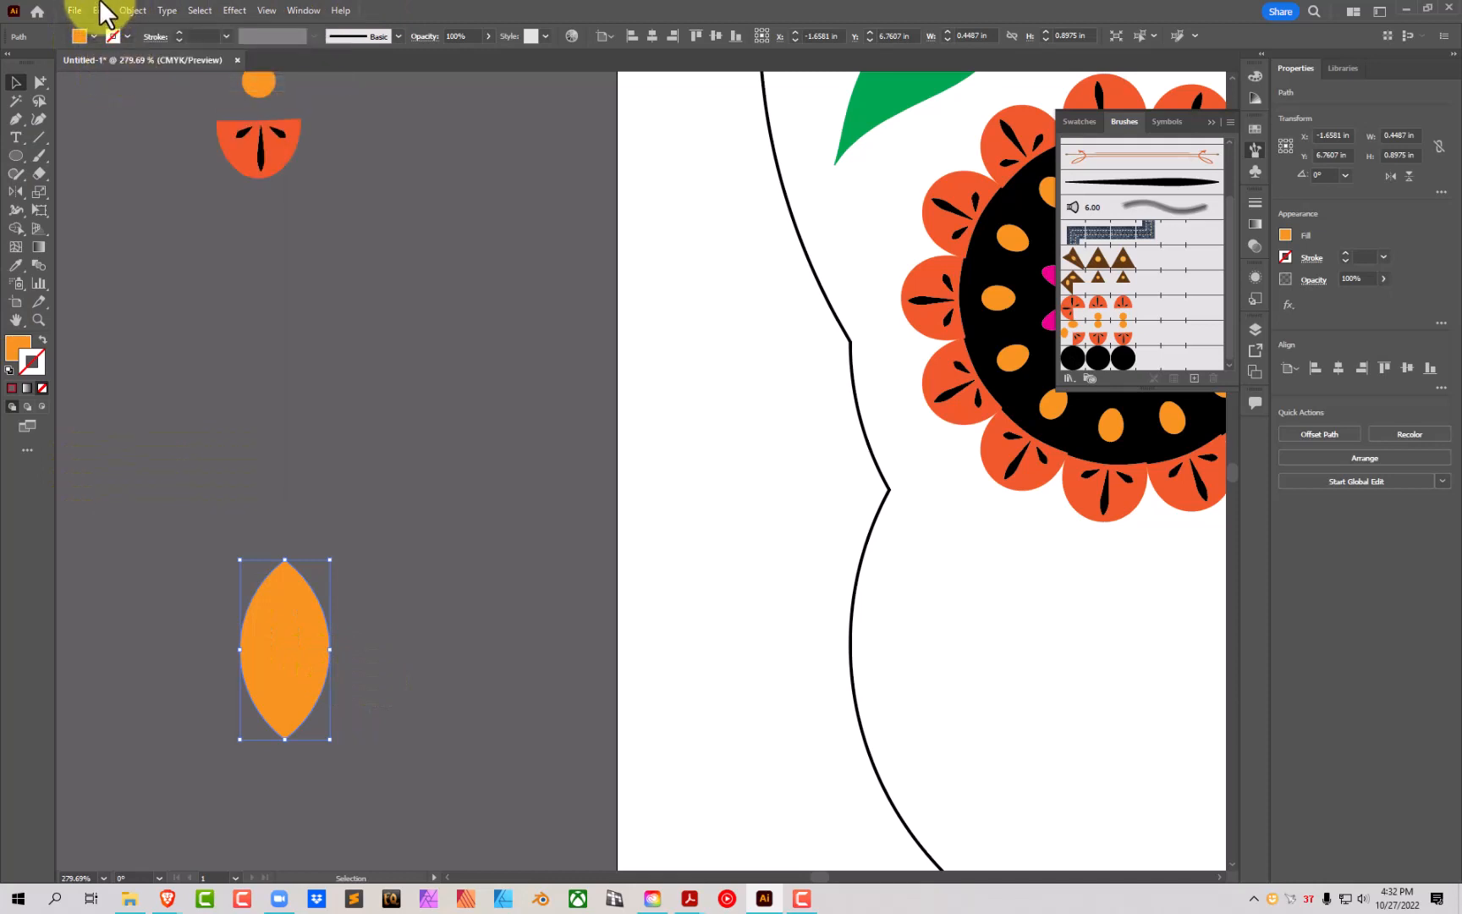
{"action": "left_click", "coordinate": [100, 11]}
{"action": "left_click", "coordinate": [159, 117]}
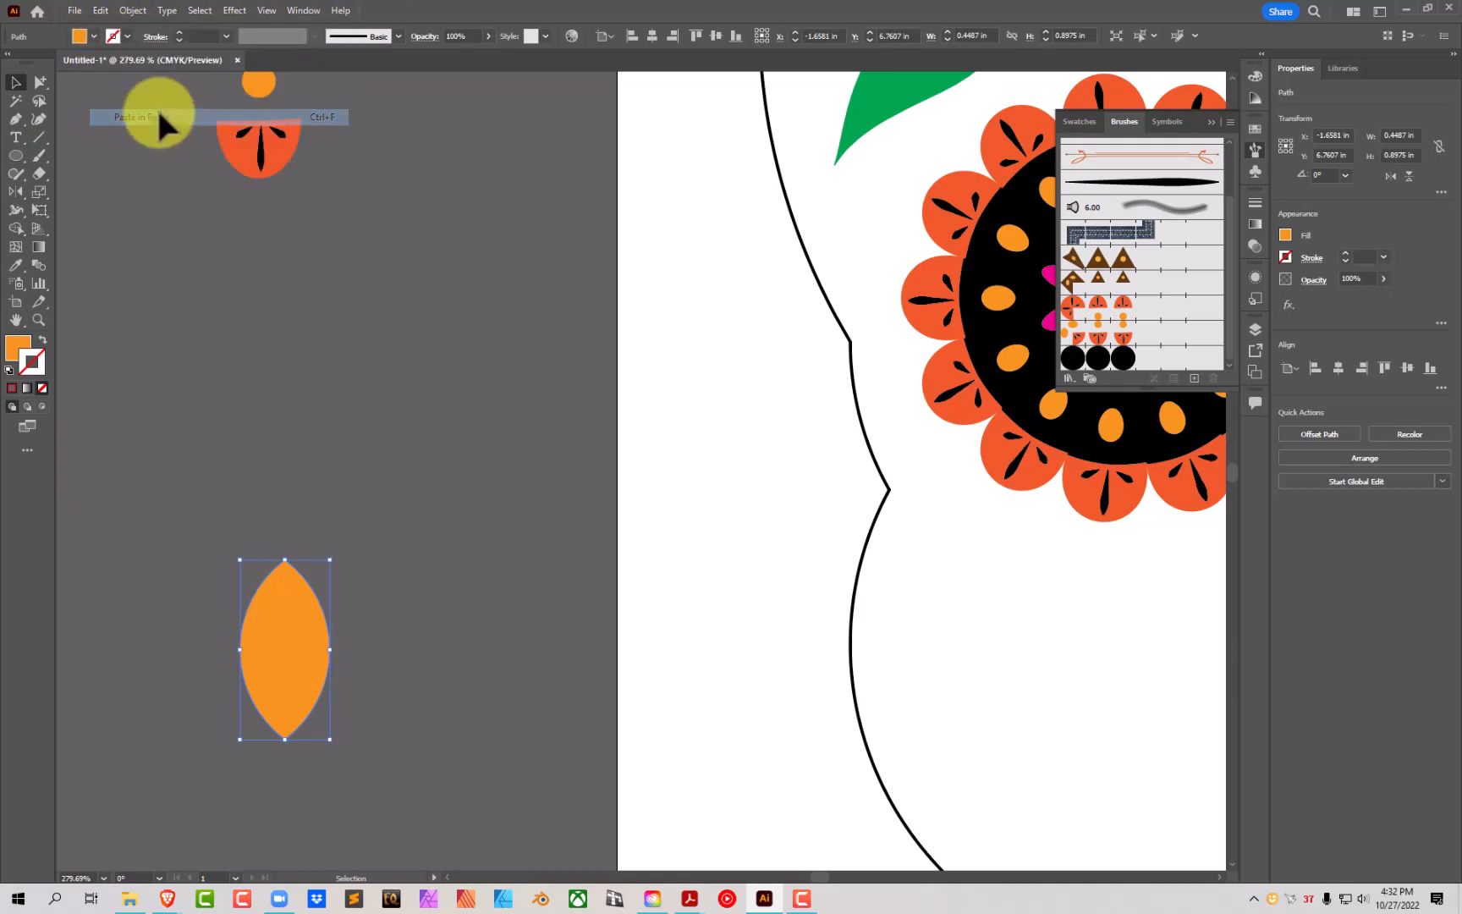
Step: Fill the front petal with yellow-green and scale it down about its centre to about 0.19 × 0.38 in
{"action": "left_click", "coordinate": [92, 34]}
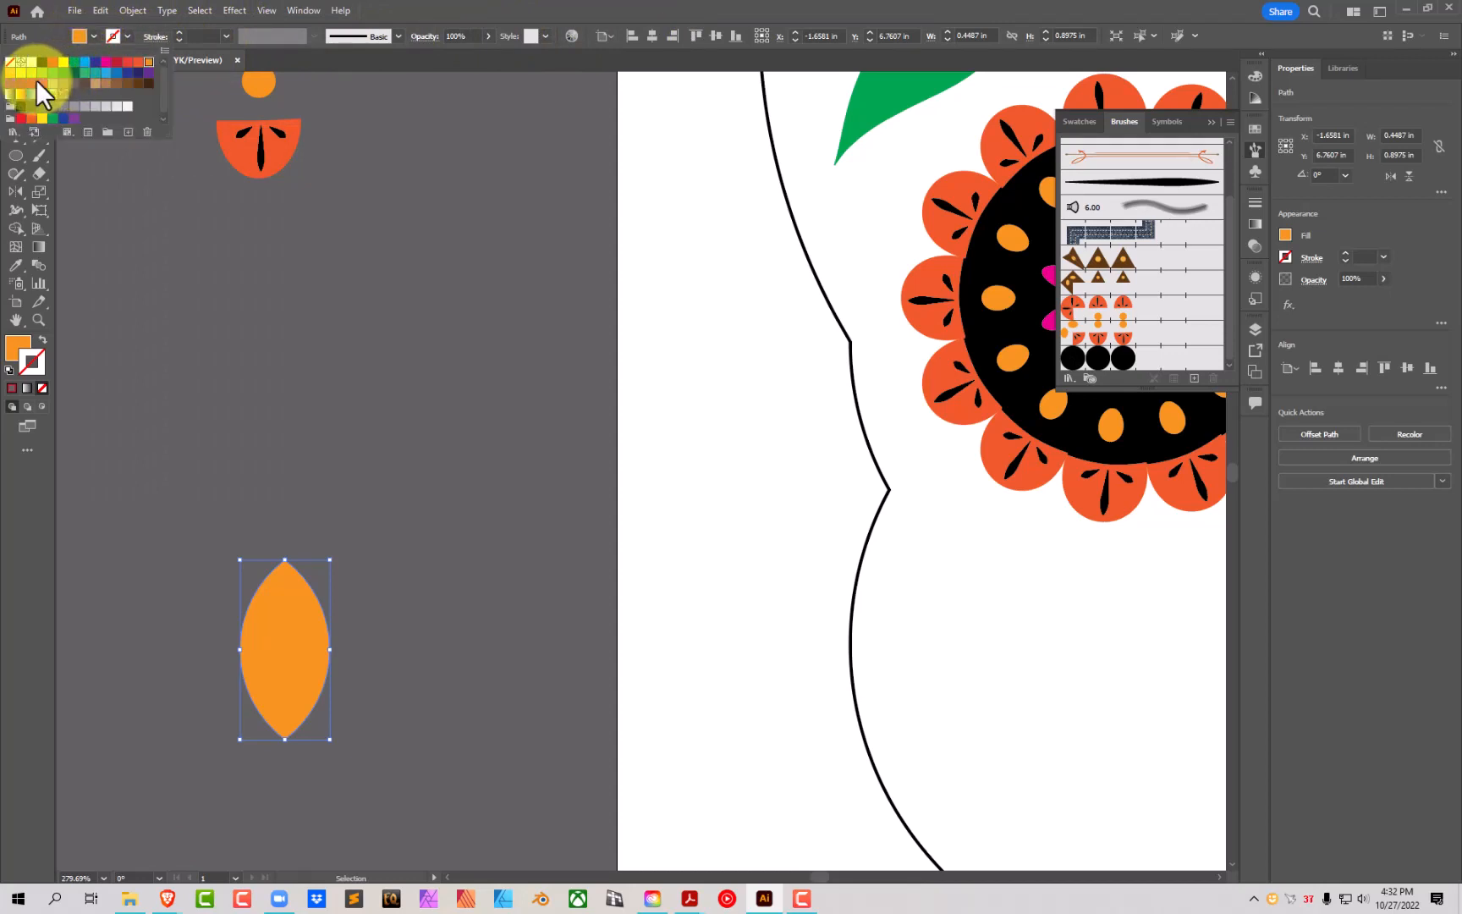
{"action": "left_click", "coordinate": [32, 75]}
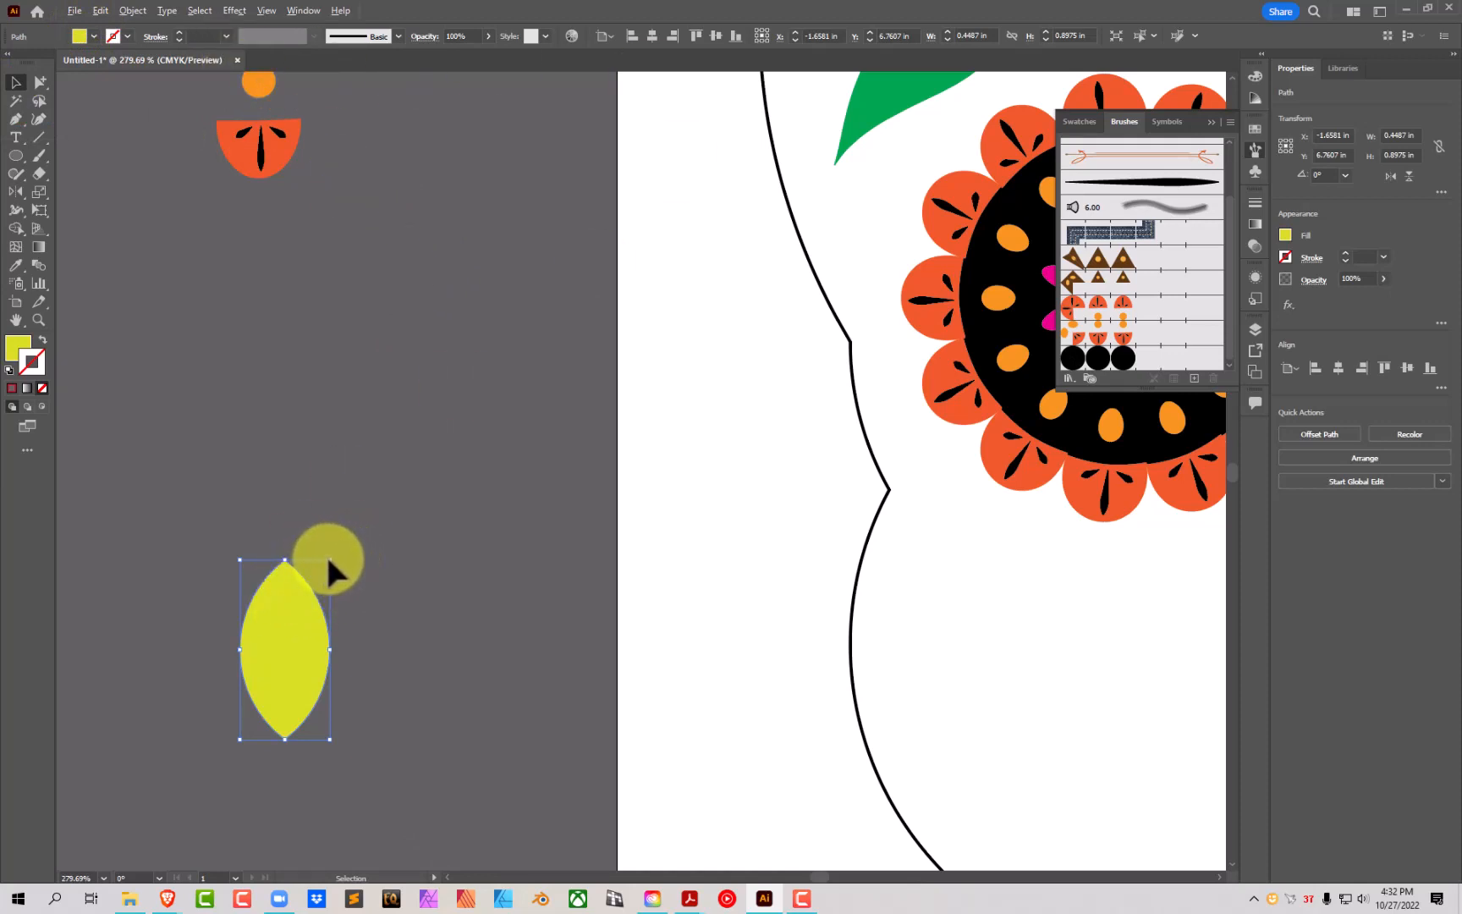
{"action": "left_click_drag", "start_coordinate": [328, 560], "coordinate": [300, 572]}
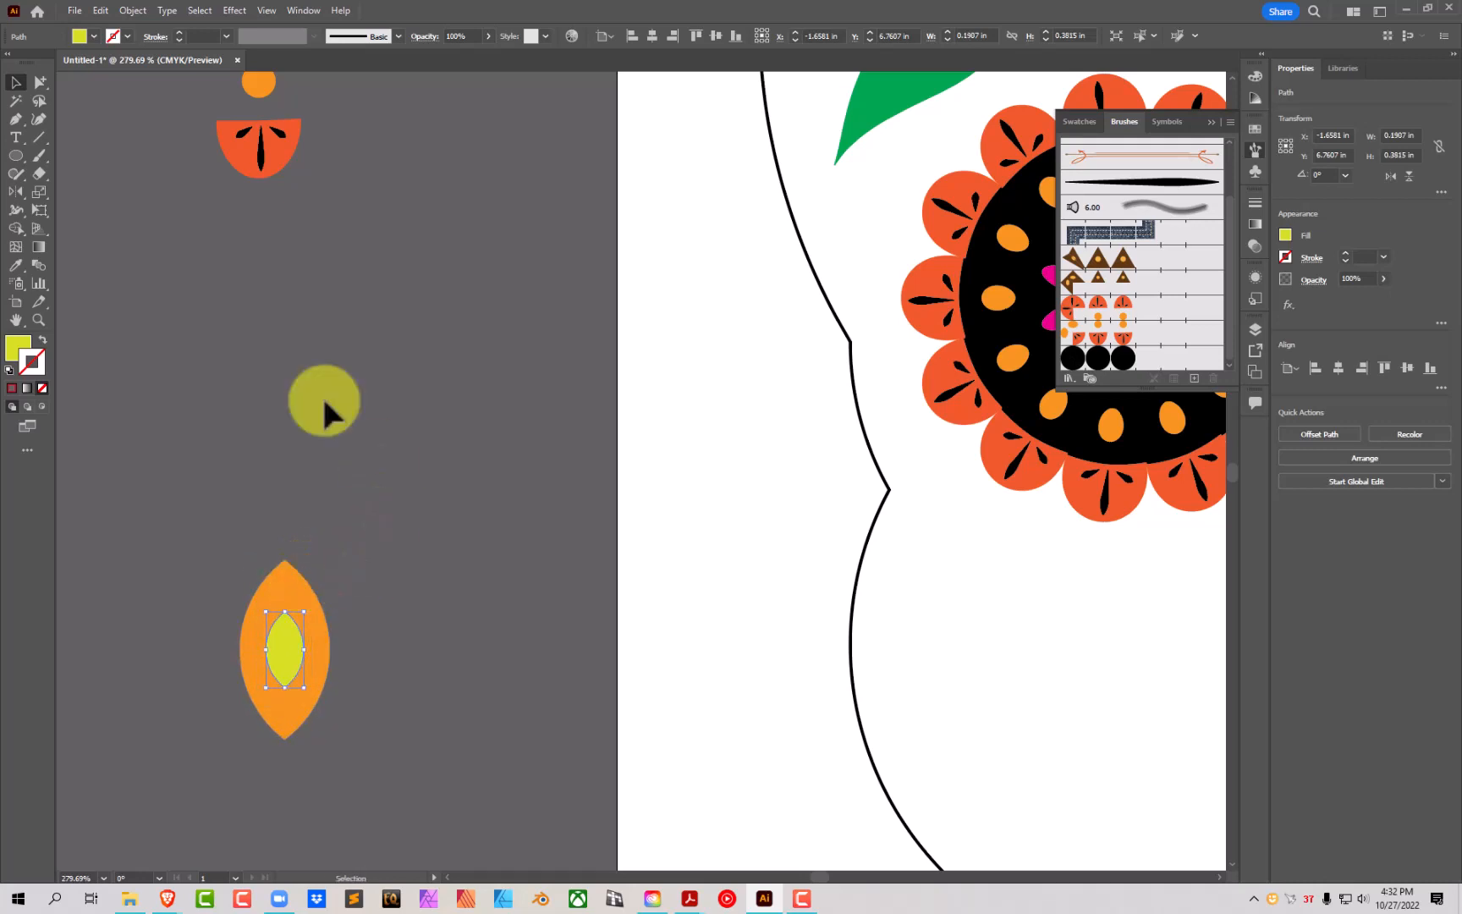
Step: Blend the inner yellow-green petal with the outer orange petal, setting the spacing to Specified Steps with 3 steps
{"action": "left_click", "coordinate": [38, 264]}
{"action": "left_click", "coordinate": [288, 651]}
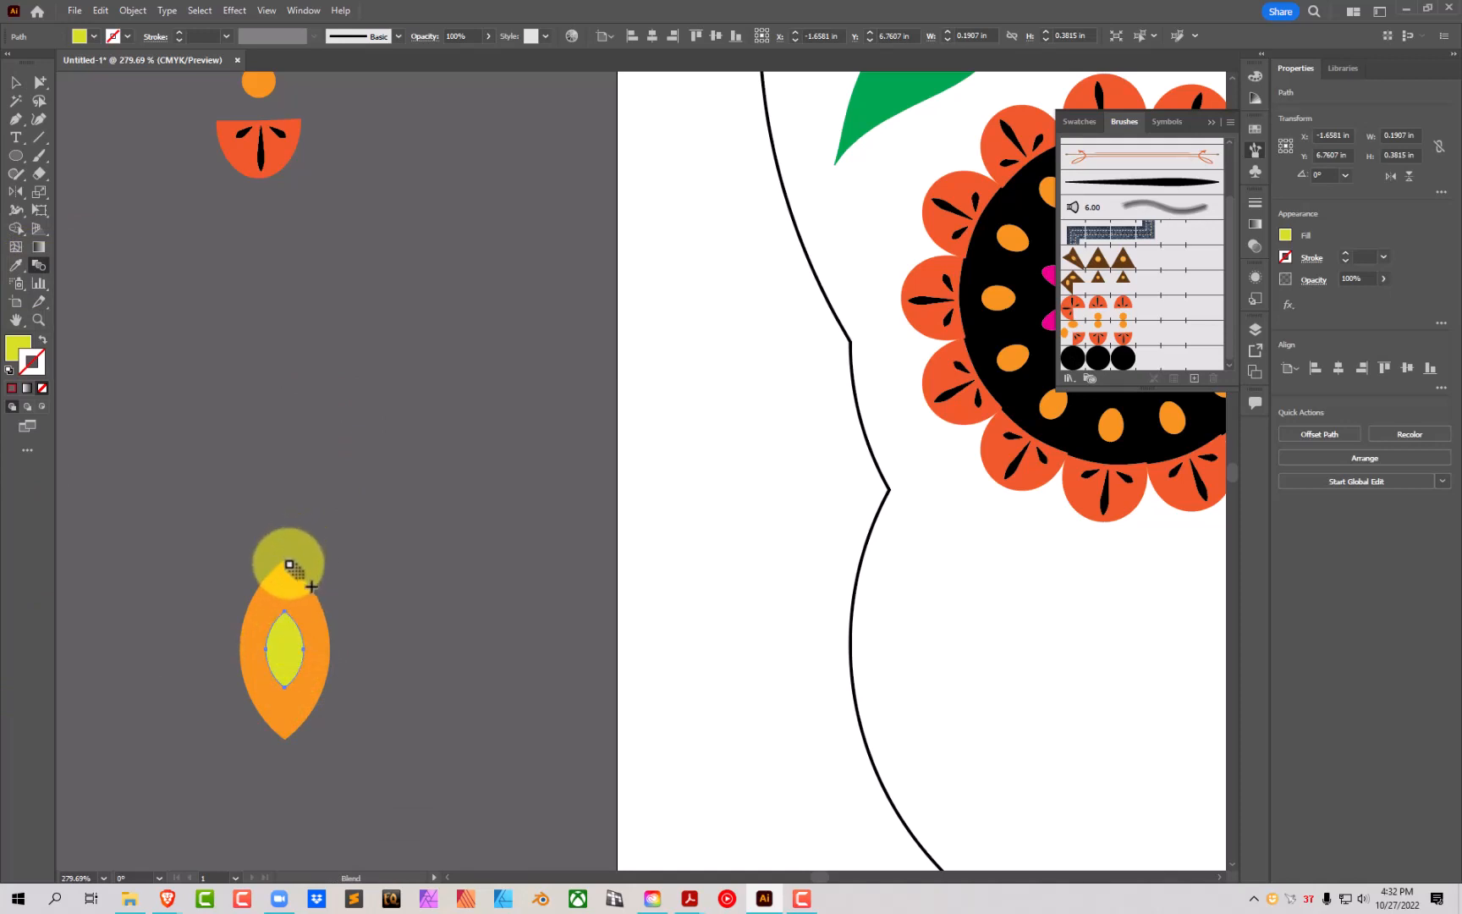
{"action": "left_click", "coordinate": [288, 567]}
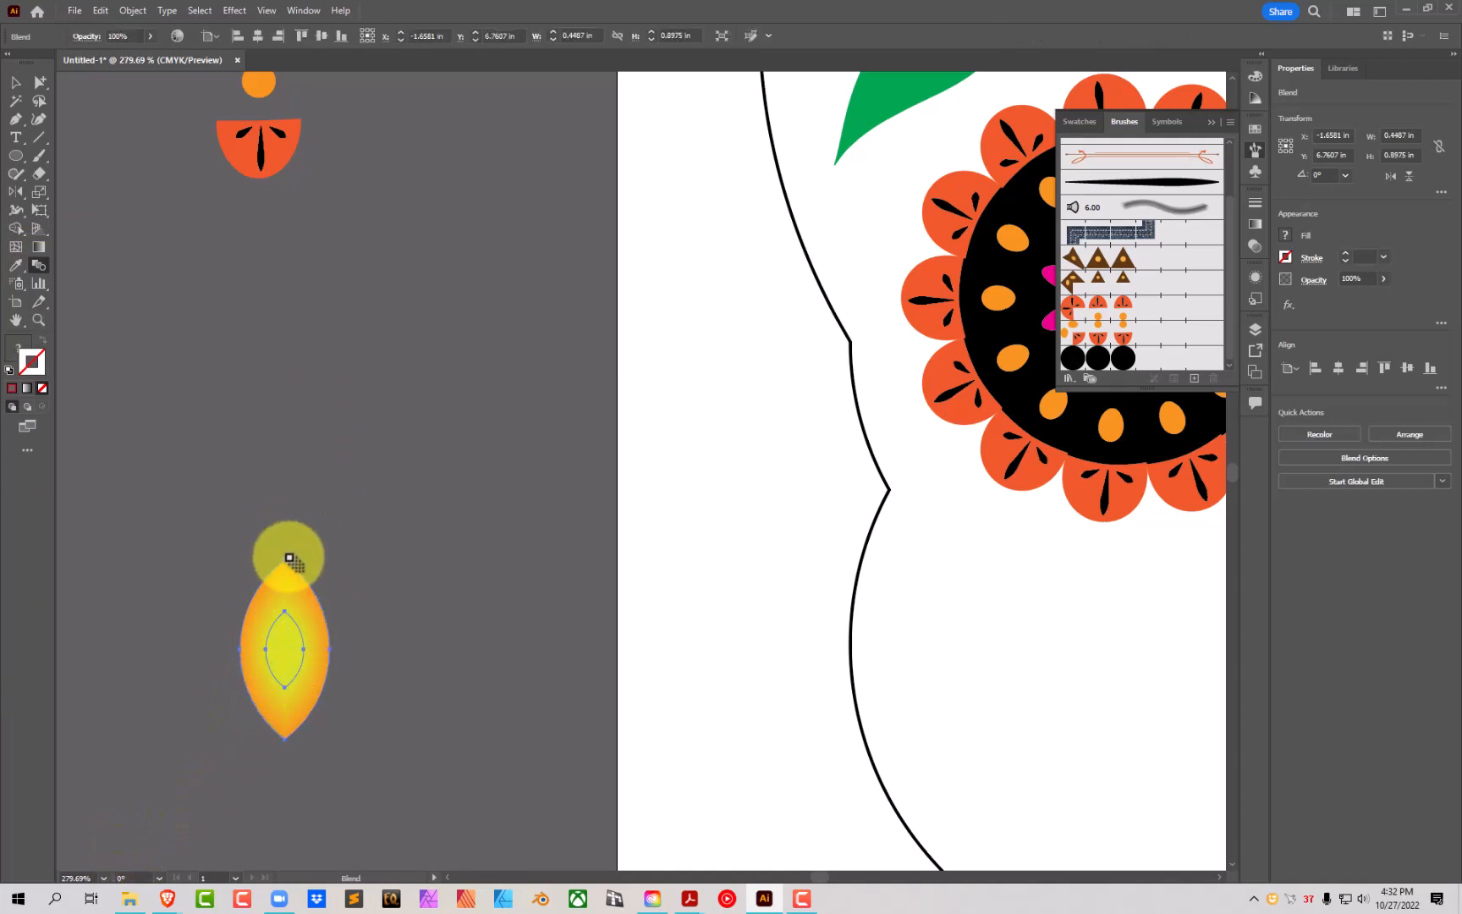
{"action": "double_click", "coordinate": [42, 267]}
{"action": "left_click", "coordinate": [746, 405]}
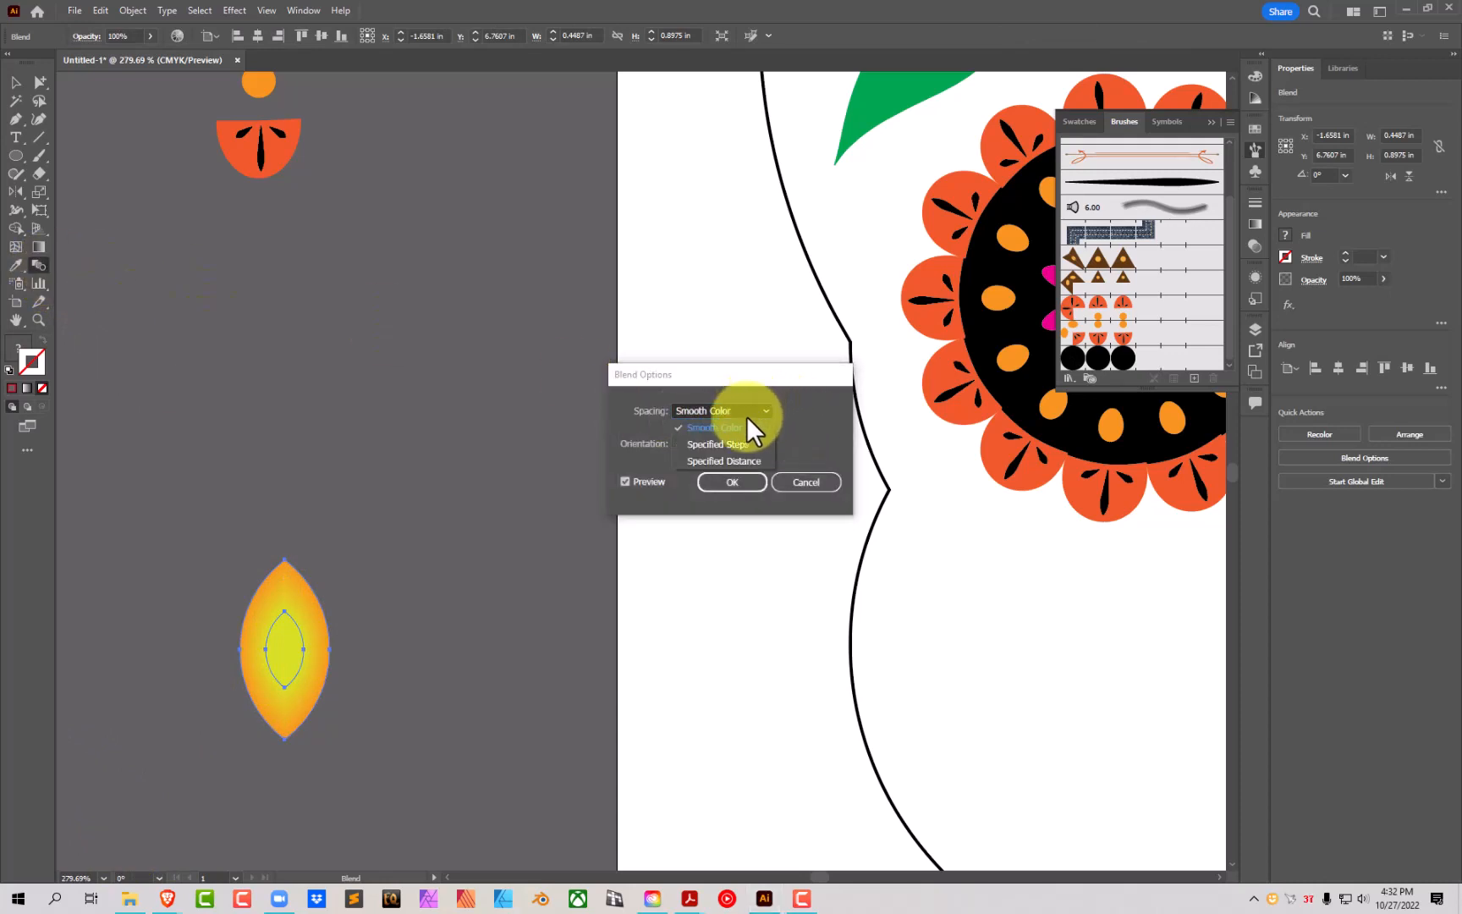
{"action": "left_click", "coordinate": [735, 440]}
{"action": "left_click_drag", "start_coordinate": [796, 411], "coordinate": [810, 406]}
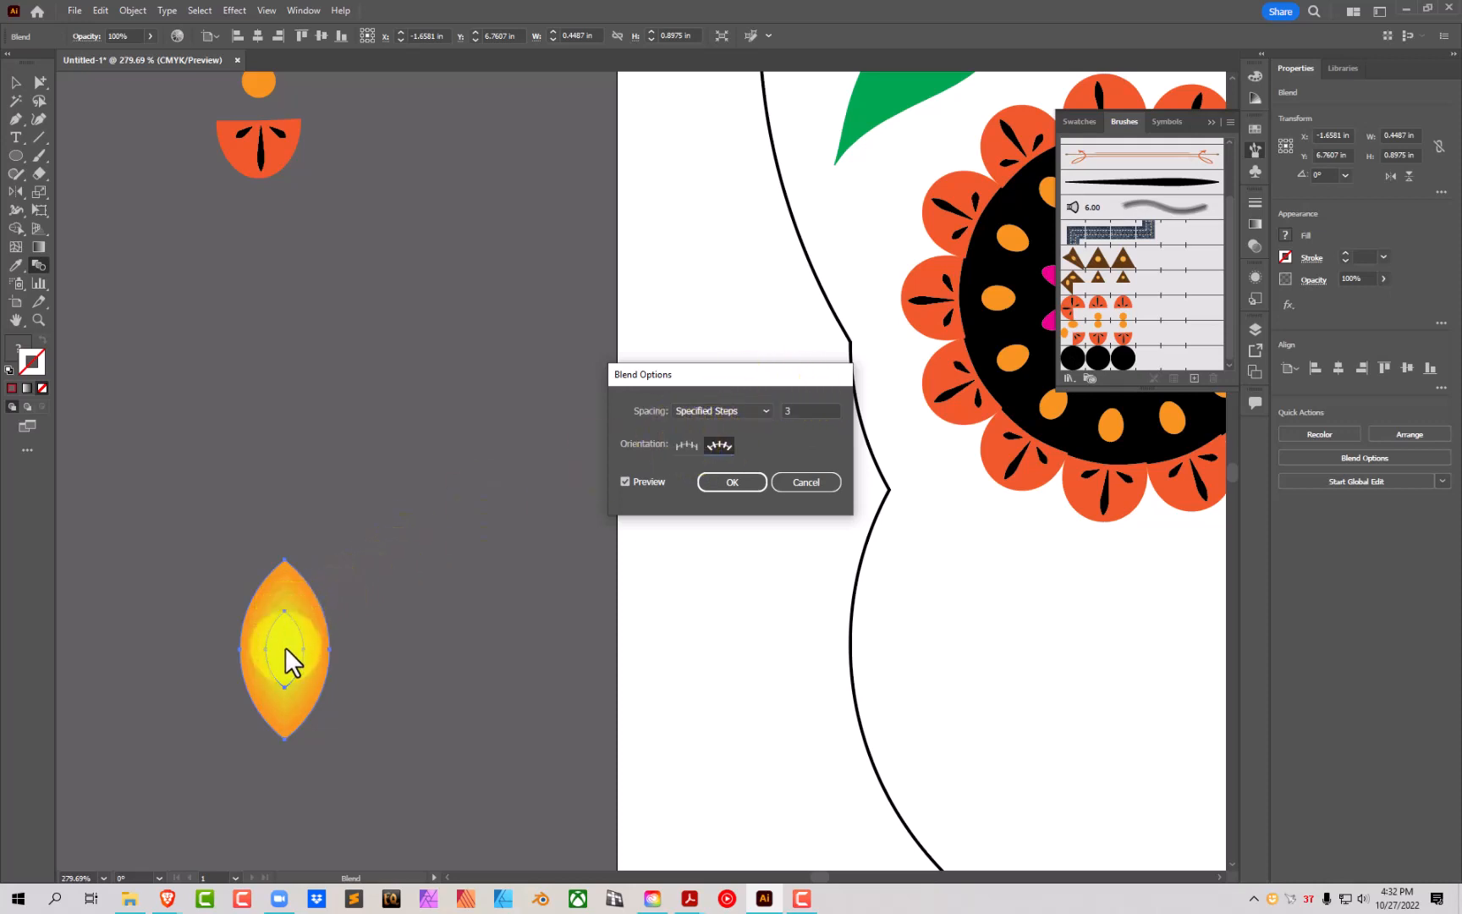
{"action": "left_click", "coordinate": [731, 482]}
Step: Narrow the inner yellow-green petal of the blend about its centre to about 0.09 in wide
{"action": "left_click", "coordinate": [47, 83]}
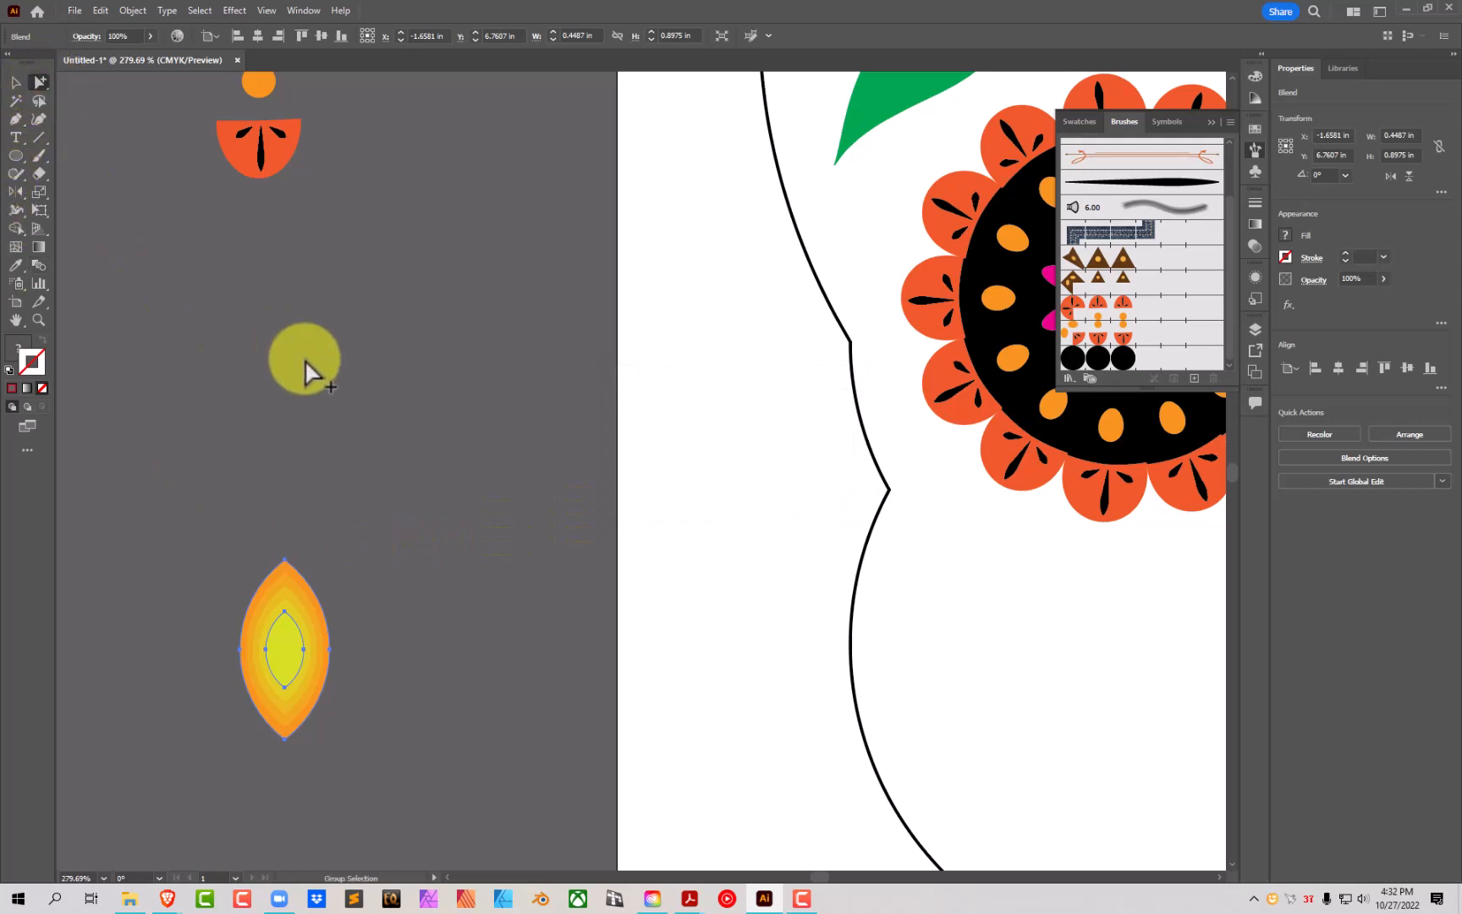
{"action": "left_click", "coordinate": [292, 650]}
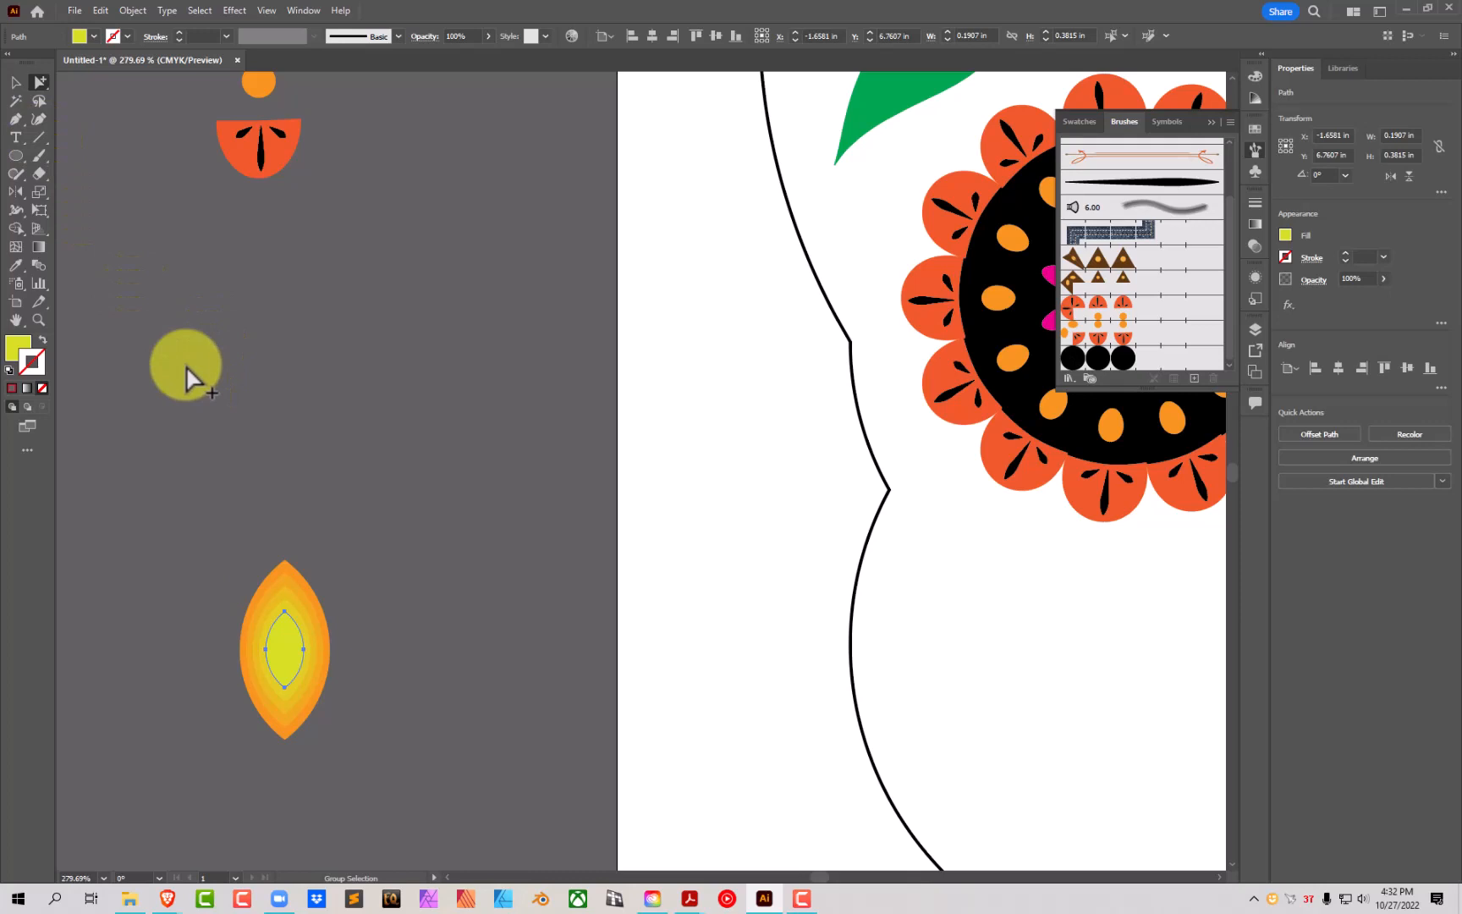
{"action": "left_click", "coordinate": [15, 82]}
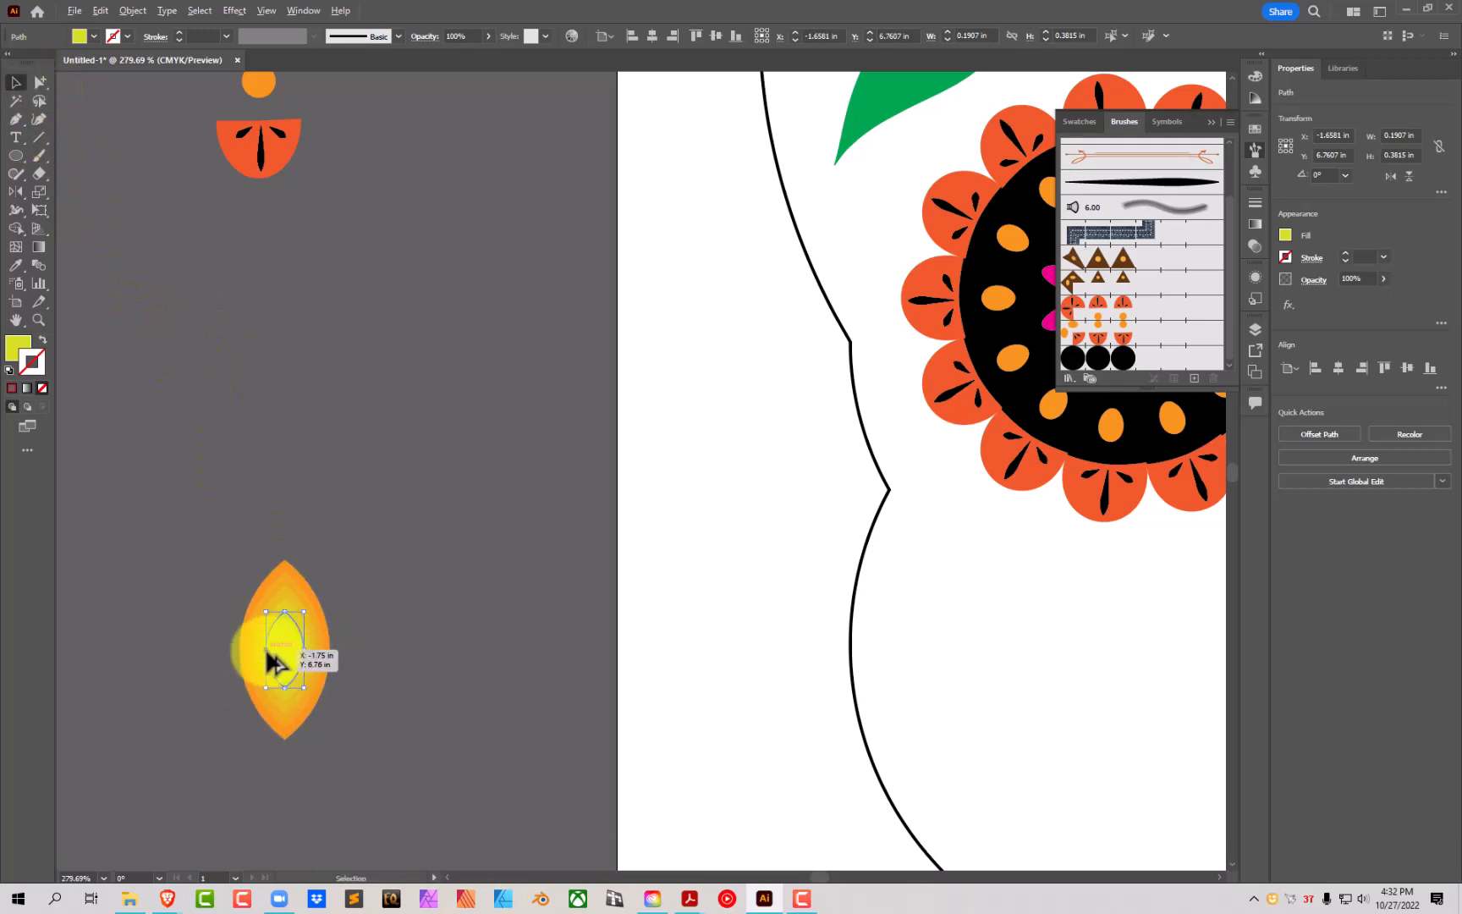
{"action": "left_click_drag", "start_coordinate": [267, 653], "coordinate": [275, 653]}
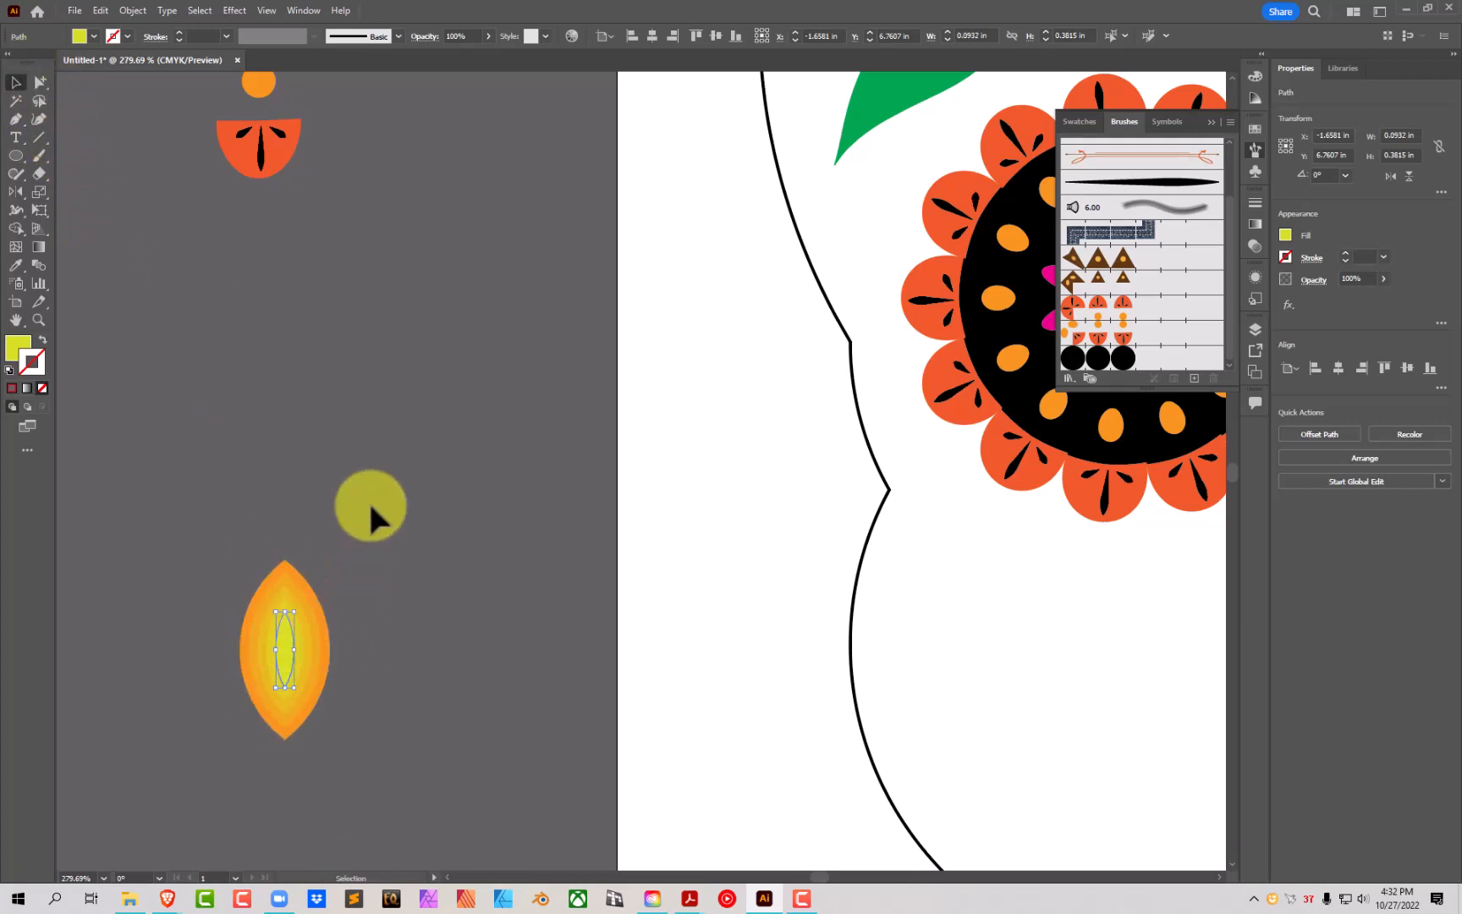
Step: Fill the inner petal of the blend with bright red (M=90 Y=85 K=0) after trying blue and dark red
{"action": "left_click", "coordinate": [92, 36]}
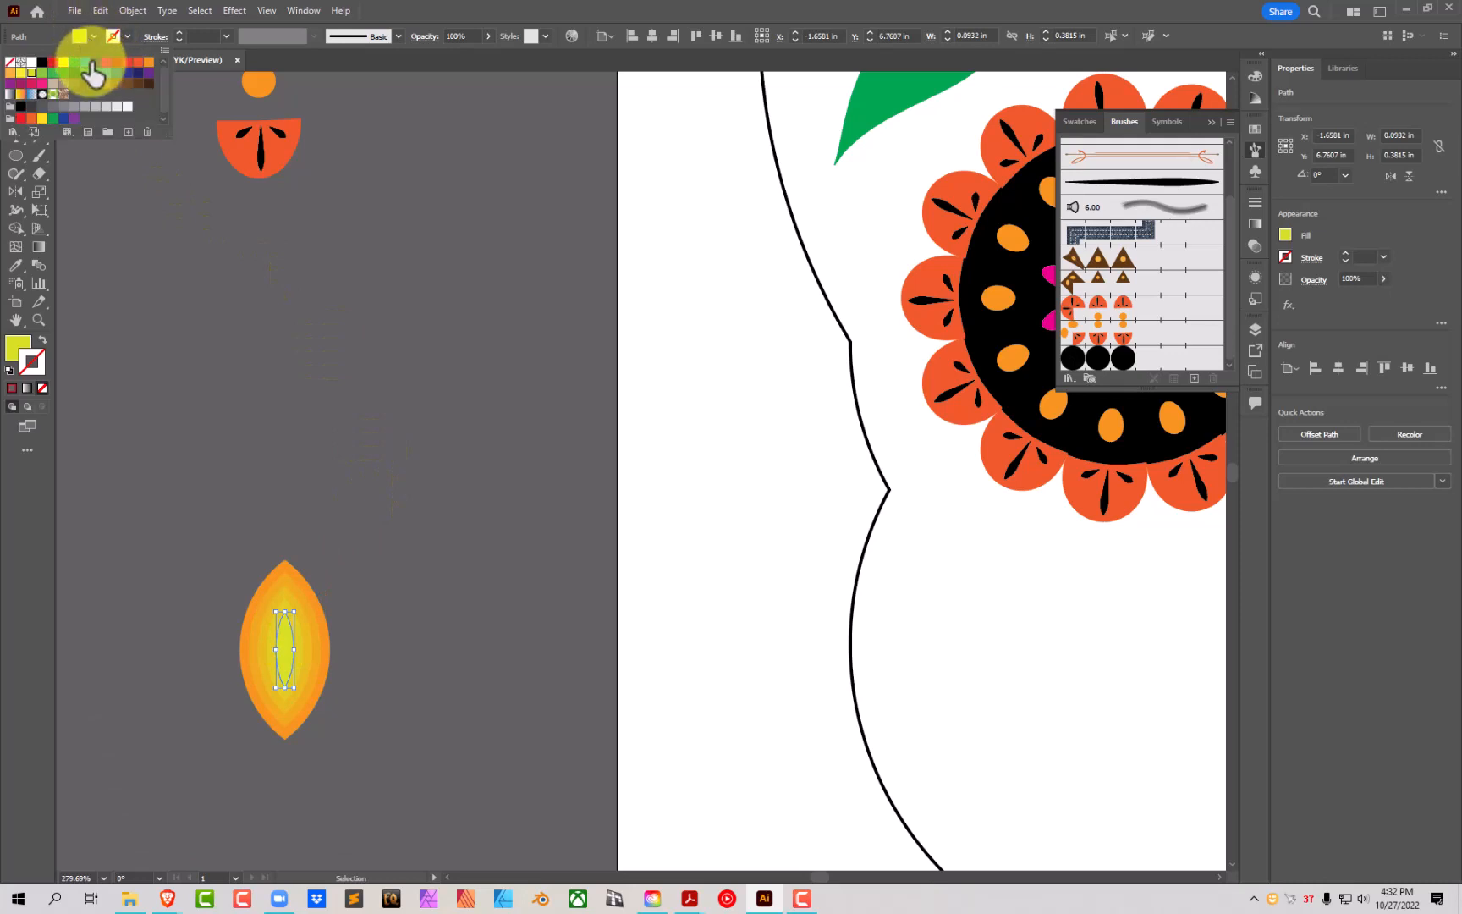
{"action": "left_click", "coordinate": [88, 74]}
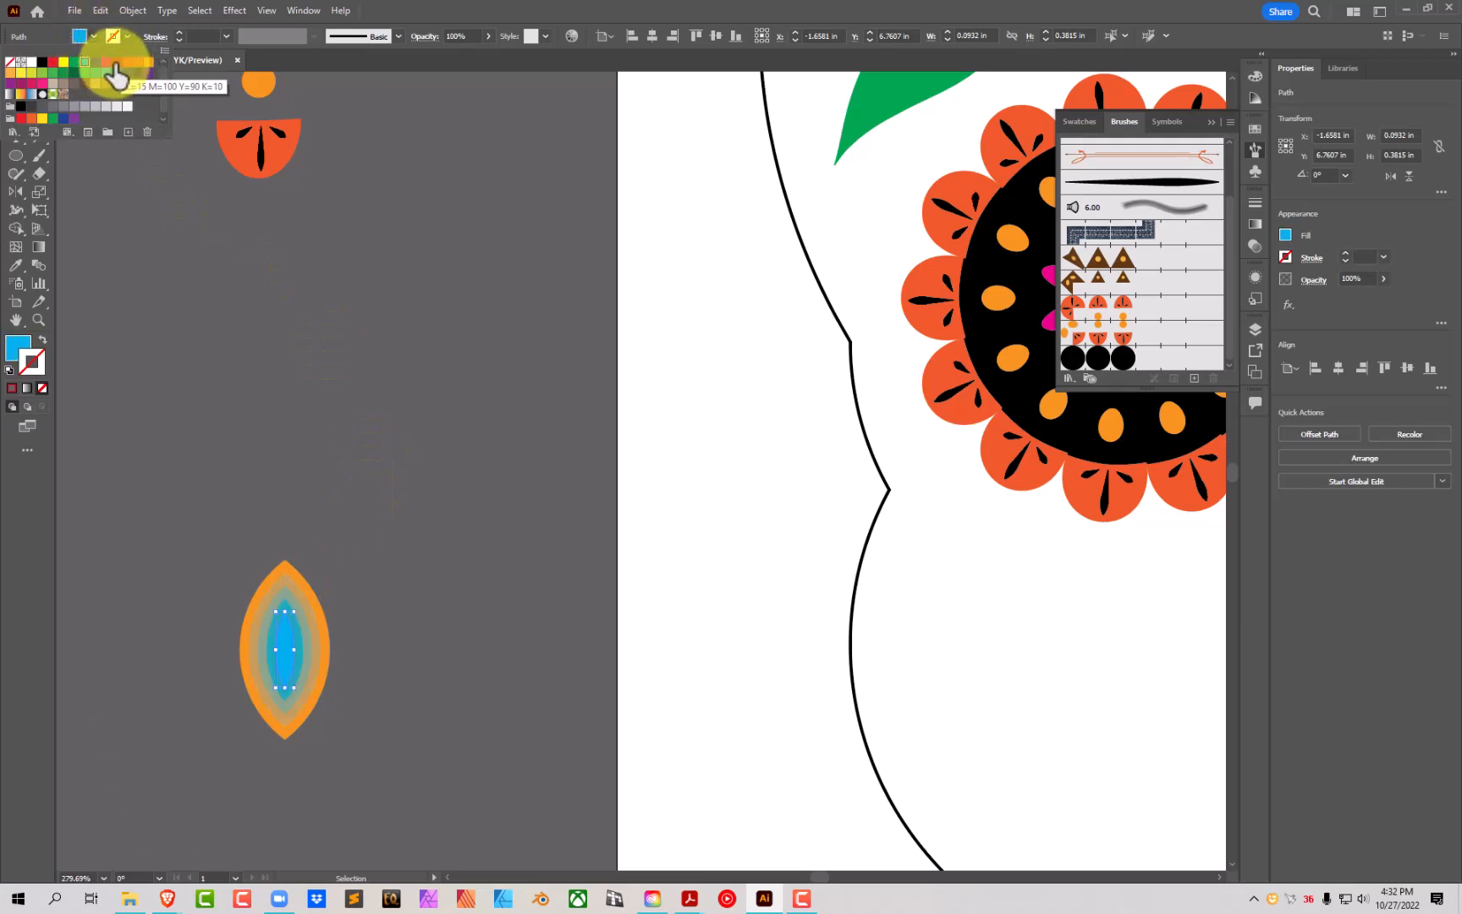
{"action": "left_click", "coordinate": [110, 73]}
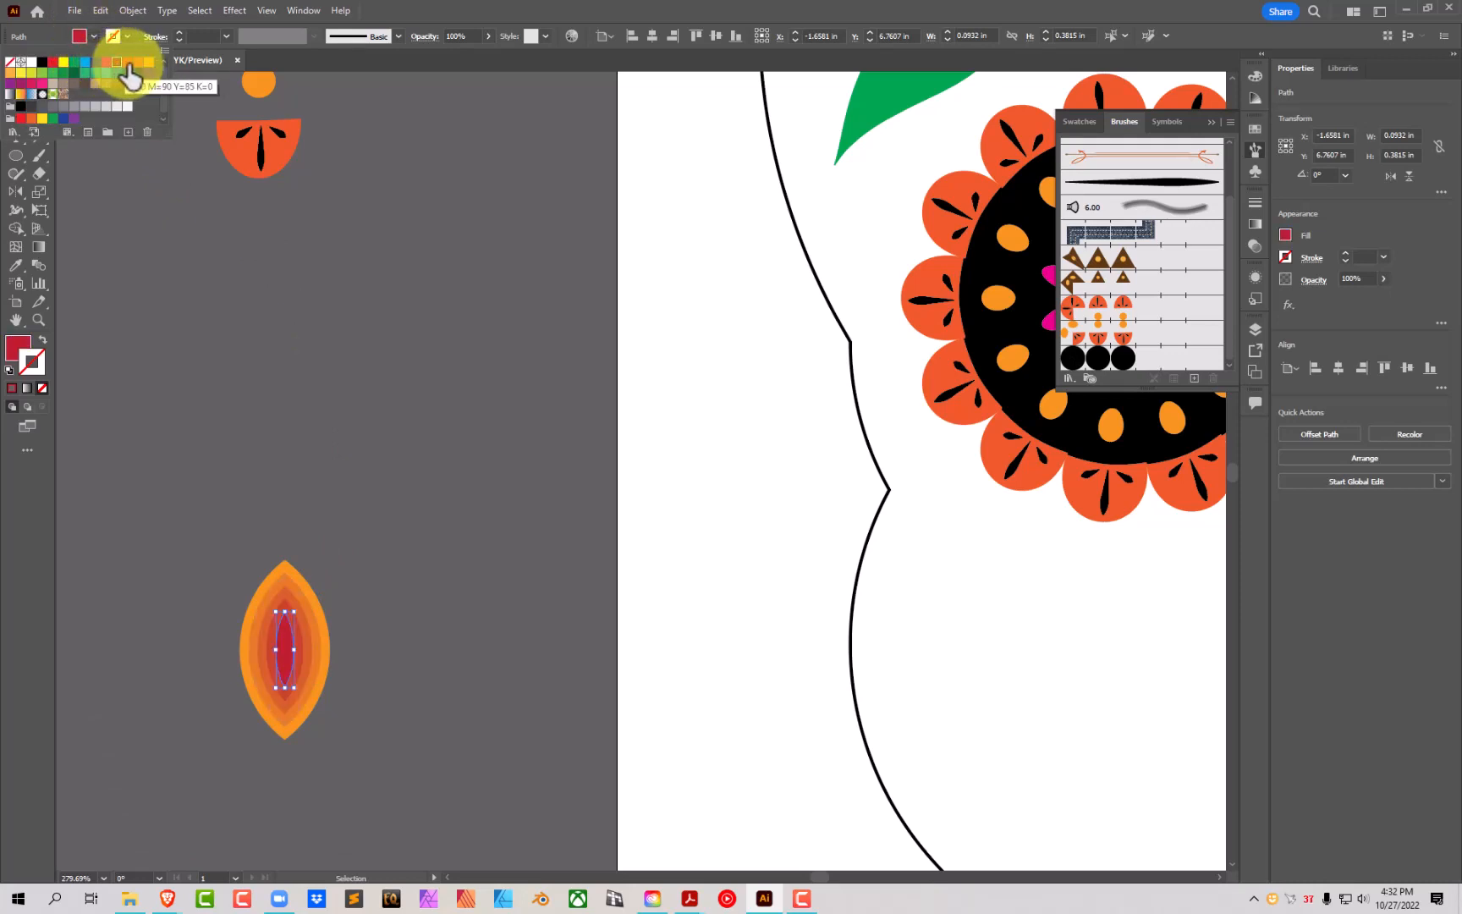
{"action": "left_click", "coordinate": [129, 73]}
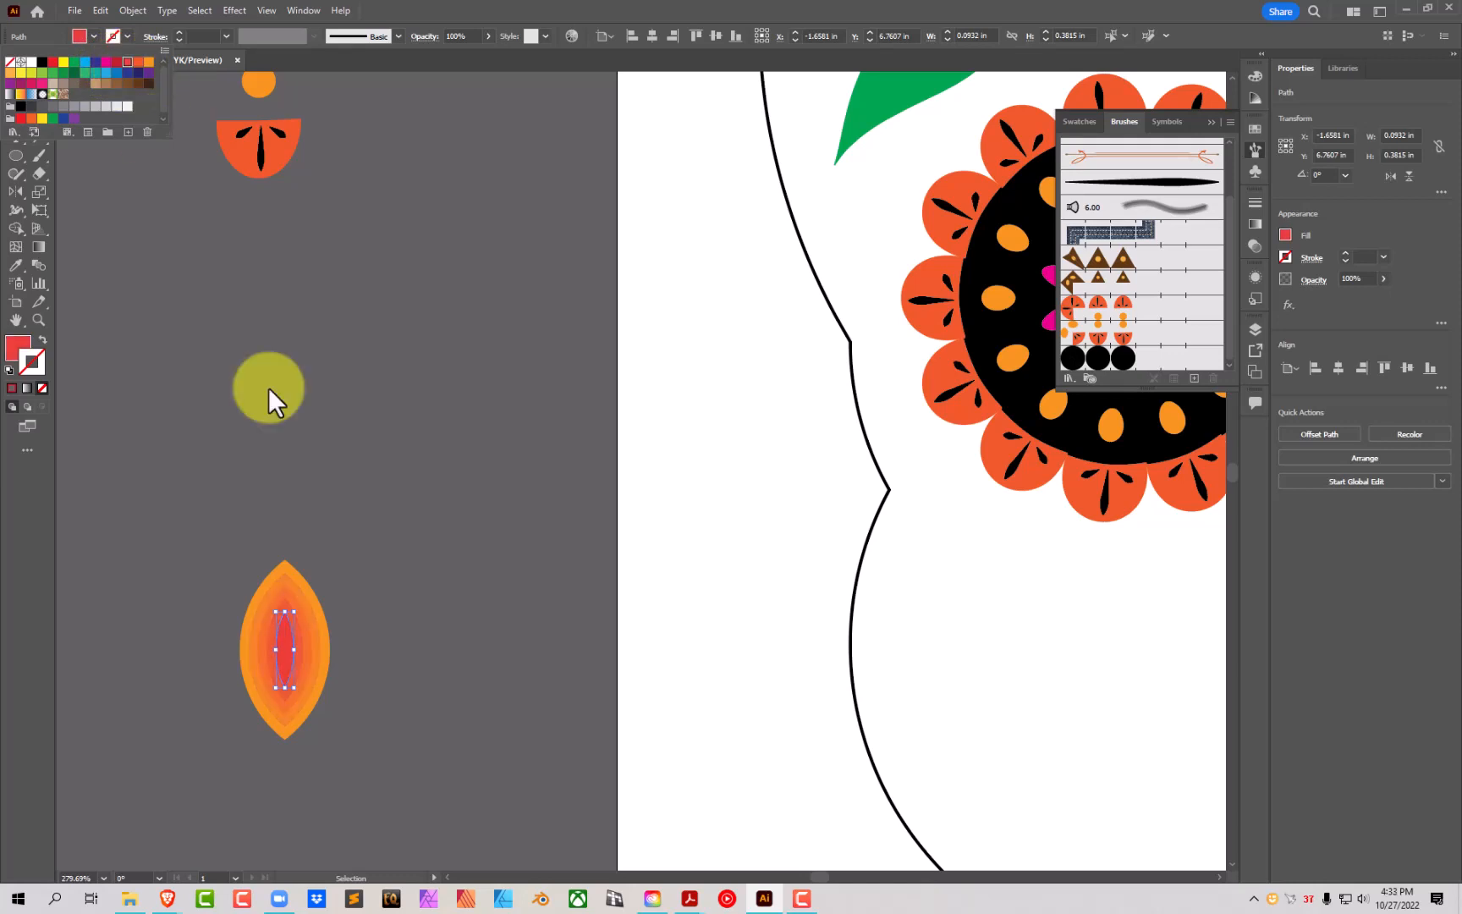
{"action": "left_click", "coordinate": [358, 610]}
Step: Select only the outer petal of the blend and fill it with a lighter yellow-orange
{"action": "left_click", "coordinate": [286, 585]}
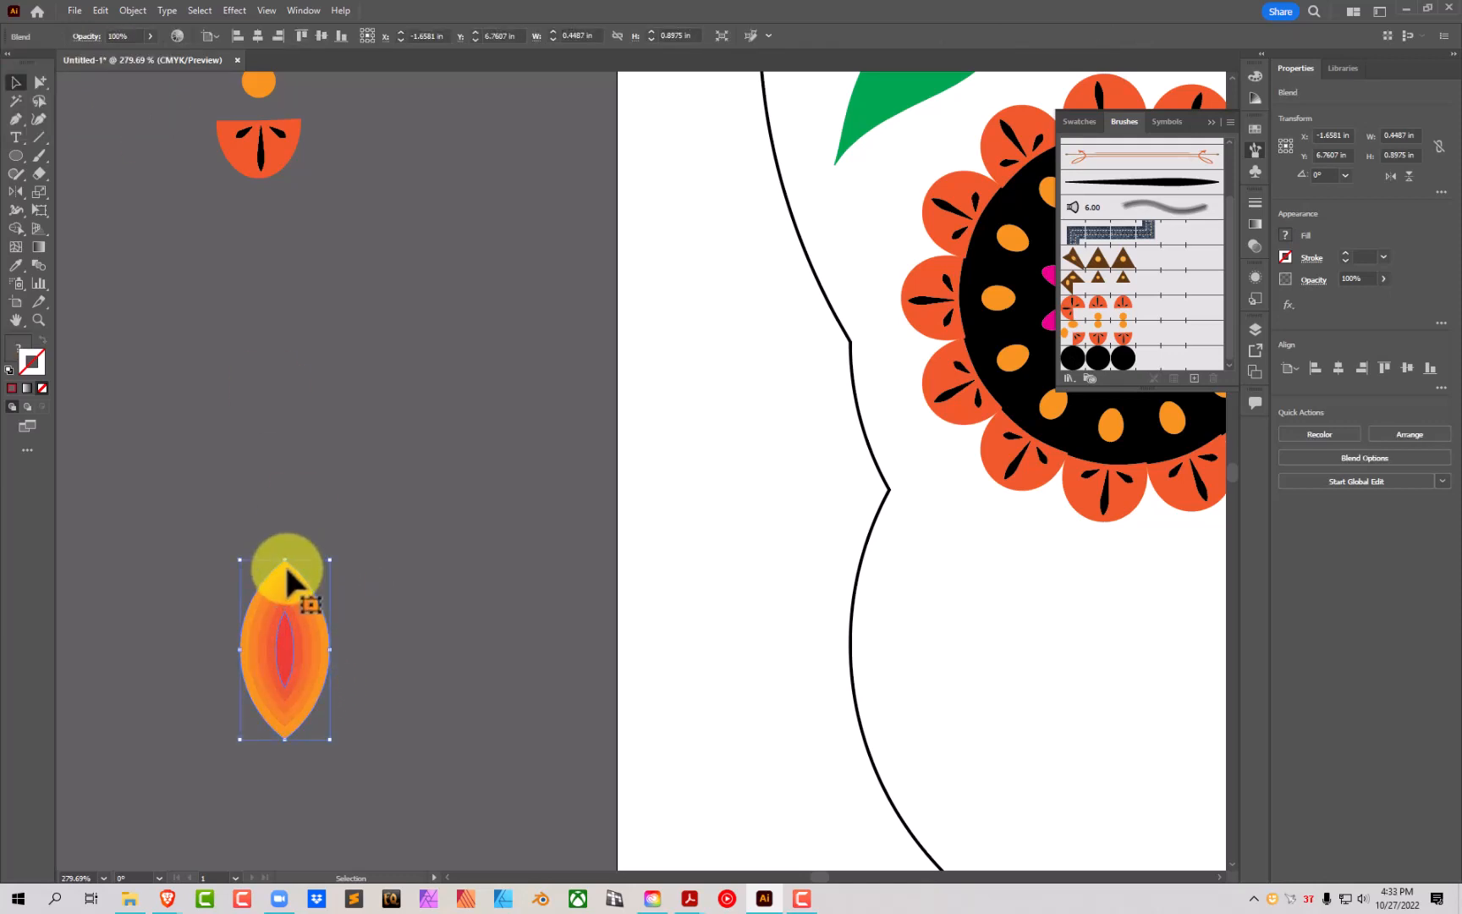
{"action": "left_click", "coordinate": [40, 81], "text": "alt"}
{"action": "left_click", "coordinate": [351, 560]}
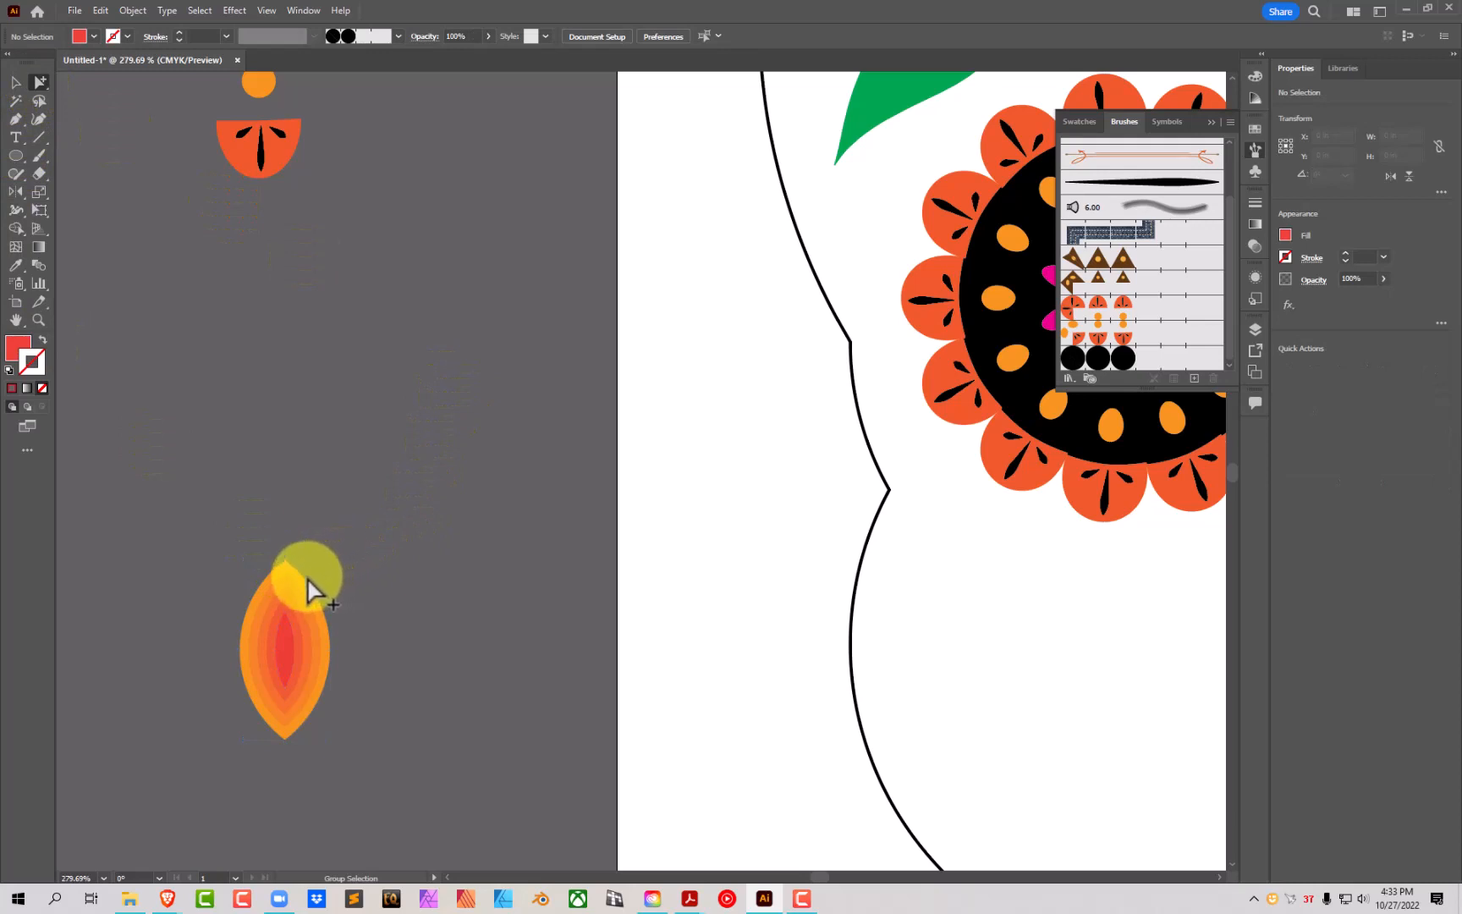
{"action": "left_click", "coordinate": [309, 588]}
{"action": "left_click", "coordinate": [99, 37]}
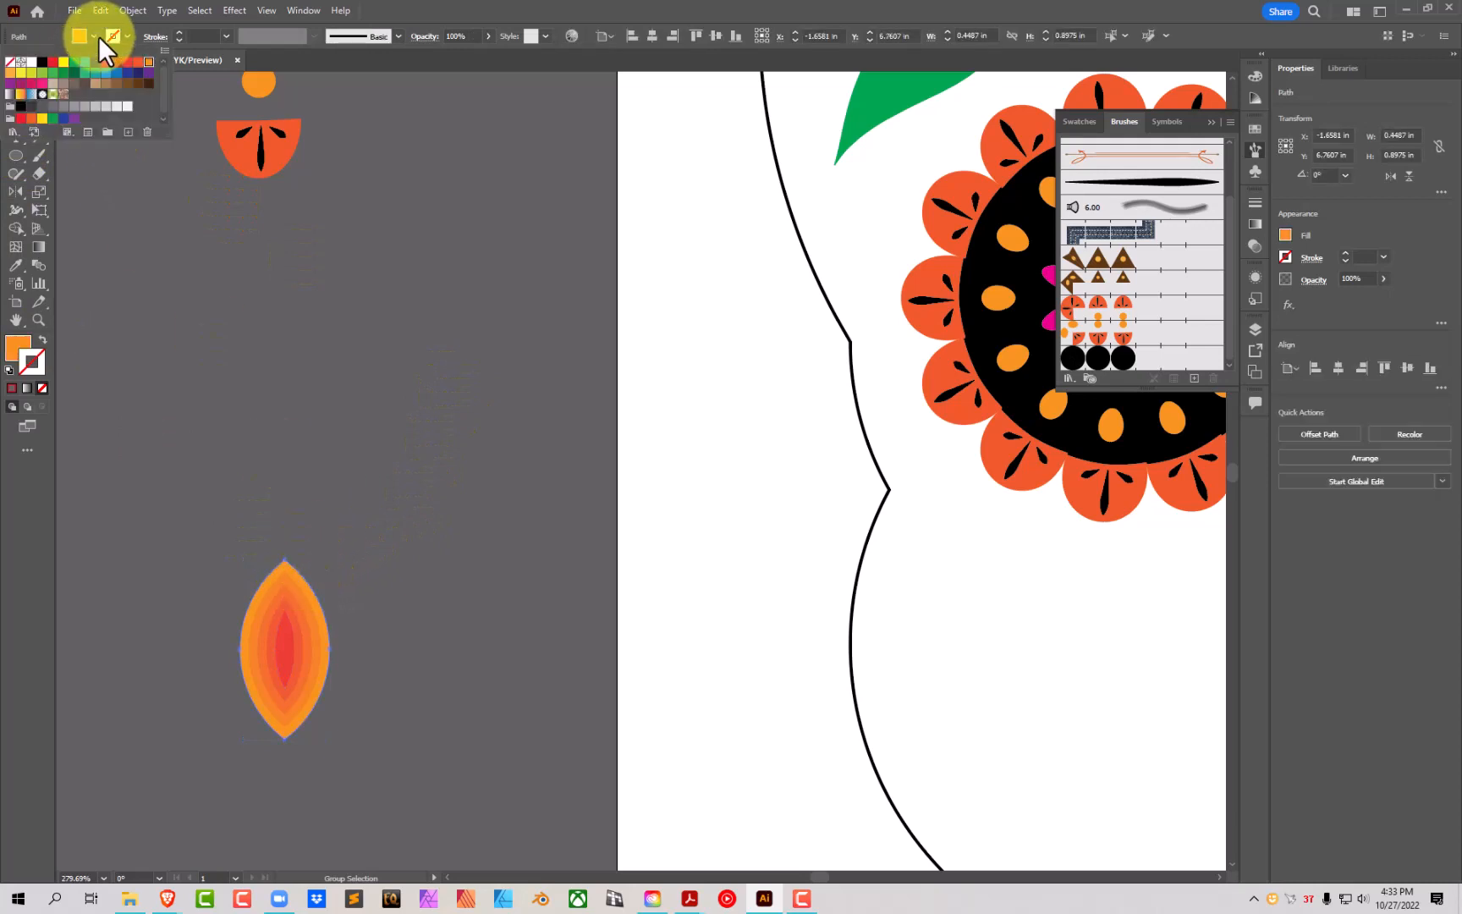
{"action": "left_click", "coordinate": [25, 73]}
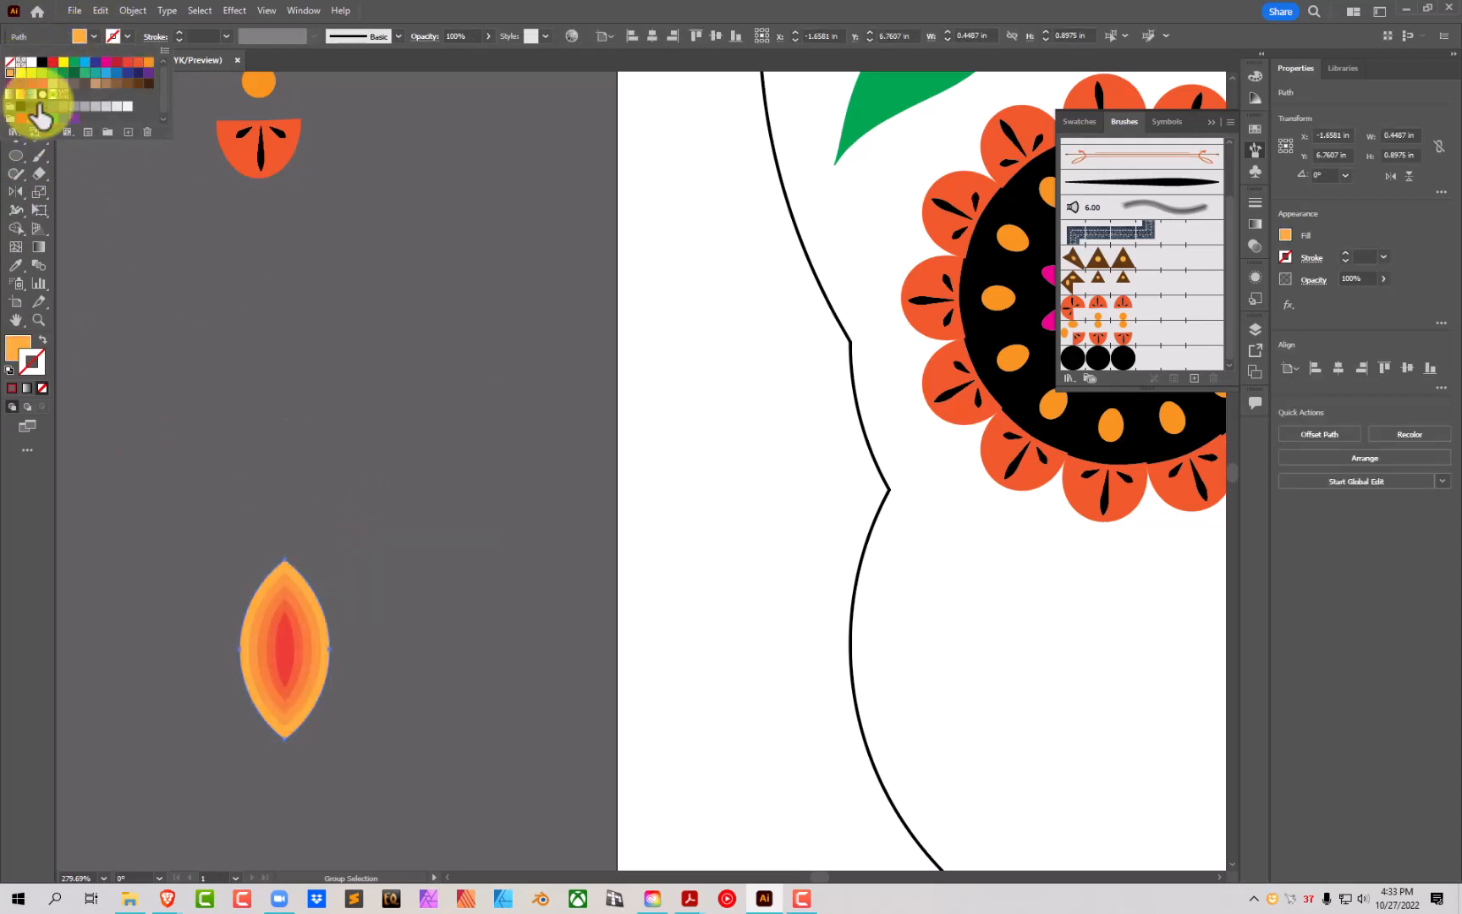
{"action": "left_click", "coordinate": [294, 379]}
{"action": "left_click", "coordinate": [355, 324]}
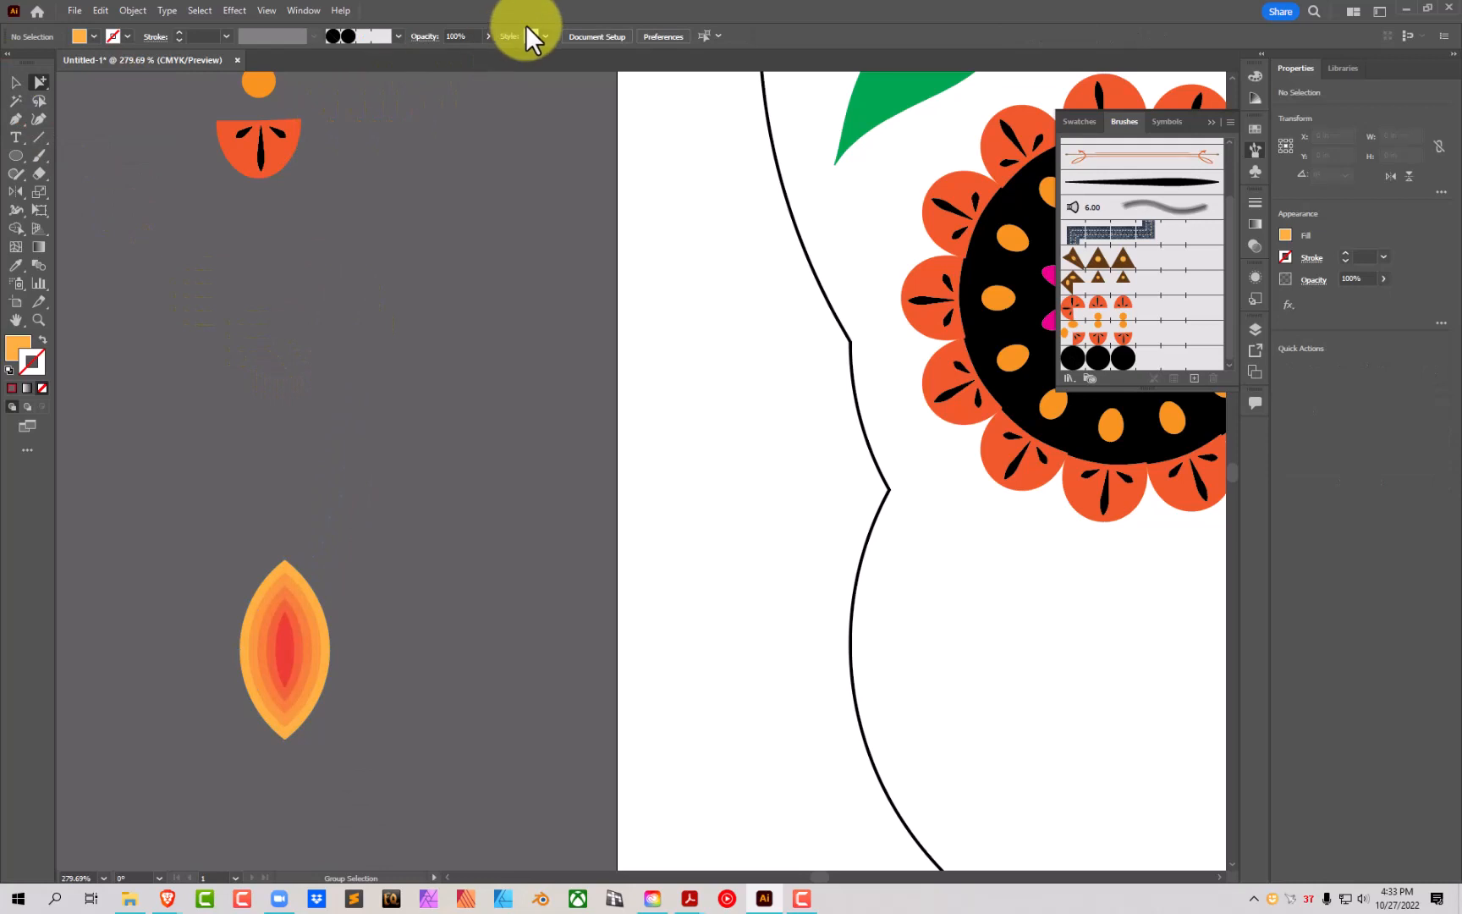
Step: Move the blended petal onto the skull's chin, centred below the teeth at about X 4.27 in, Y 9.34 in
{"action": "left_click", "coordinate": [15, 81]}
{"action": "scroll", "coordinate": [246, 347], "scroll_direction": "down", "scroll_amount": 5}
{"action": "scroll", "coordinate": [245, 346], "scroll_direction": "right", "scroll_amount": 5}
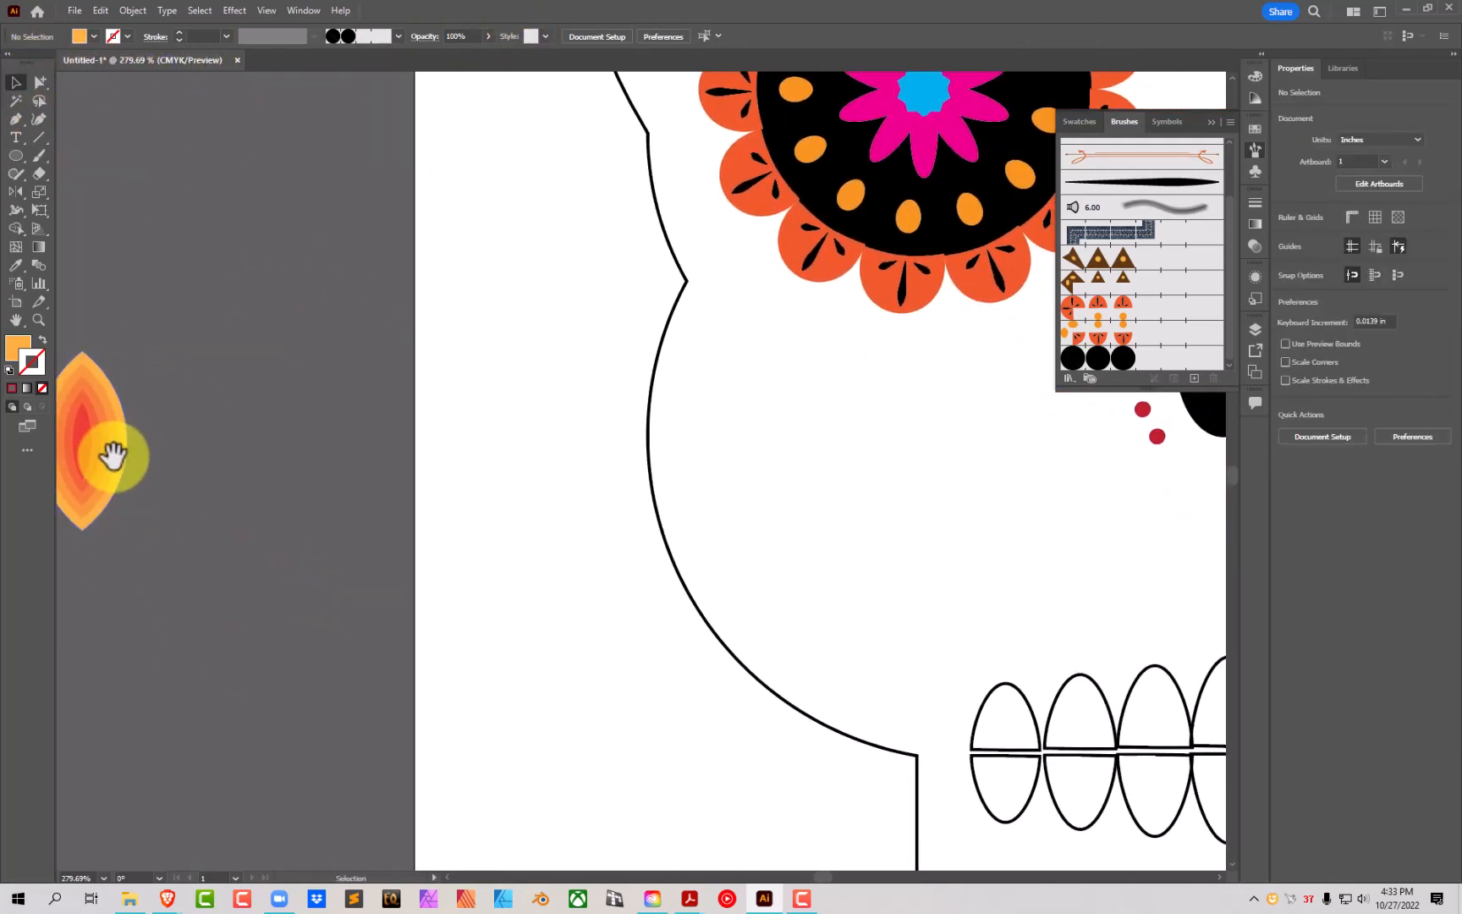
{"action": "left_click_drag", "start_coordinate": [91, 451], "coordinate": [934, 593]}
{"action": "scroll", "coordinate": [364, 495], "scroll_direction": "down", "scroll_amount": 4}
{"action": "scroll", "coordinate": [364, 495], "scroll_direction": "right", "scroll_amount": 5}
{"action": "scroll", "coordinate": [364, 495], "scroll_direction": "down", "scroll_amount": 2}
{"action": "scroll", "coordinate": [364, 495], "scroll_direction": "right", "scroll_amount": 3}
{"action": "left_click_drag", "start_coordinate": [396, 269], "coordinate": [748, 657]}
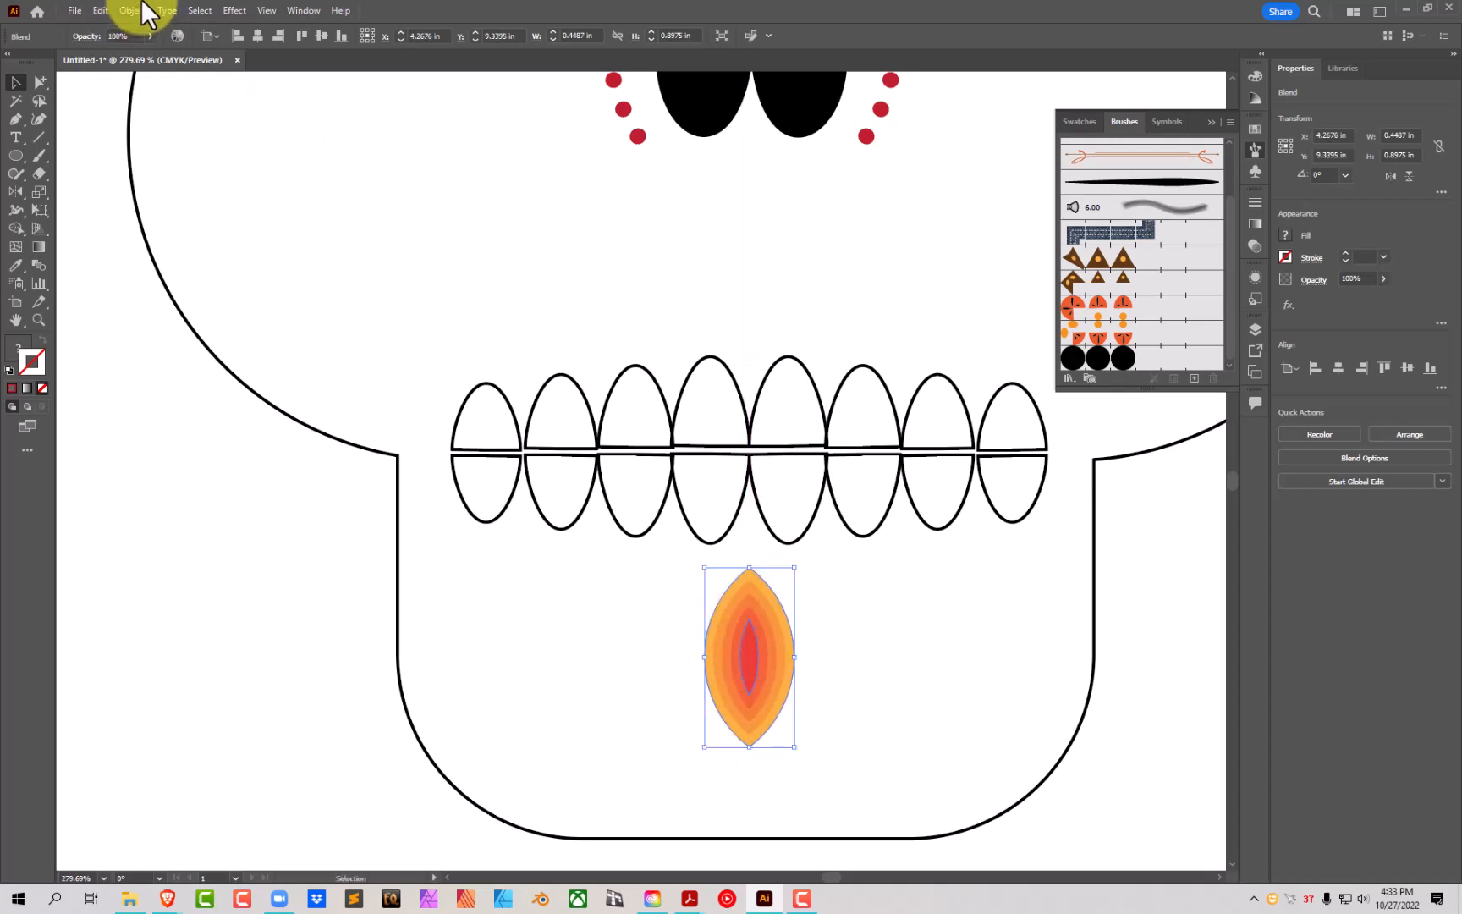
Step: Rotate a copy of the chin petal by 90° about its upper tip
{"action": "left_click", "coordinate": [15, 193]}
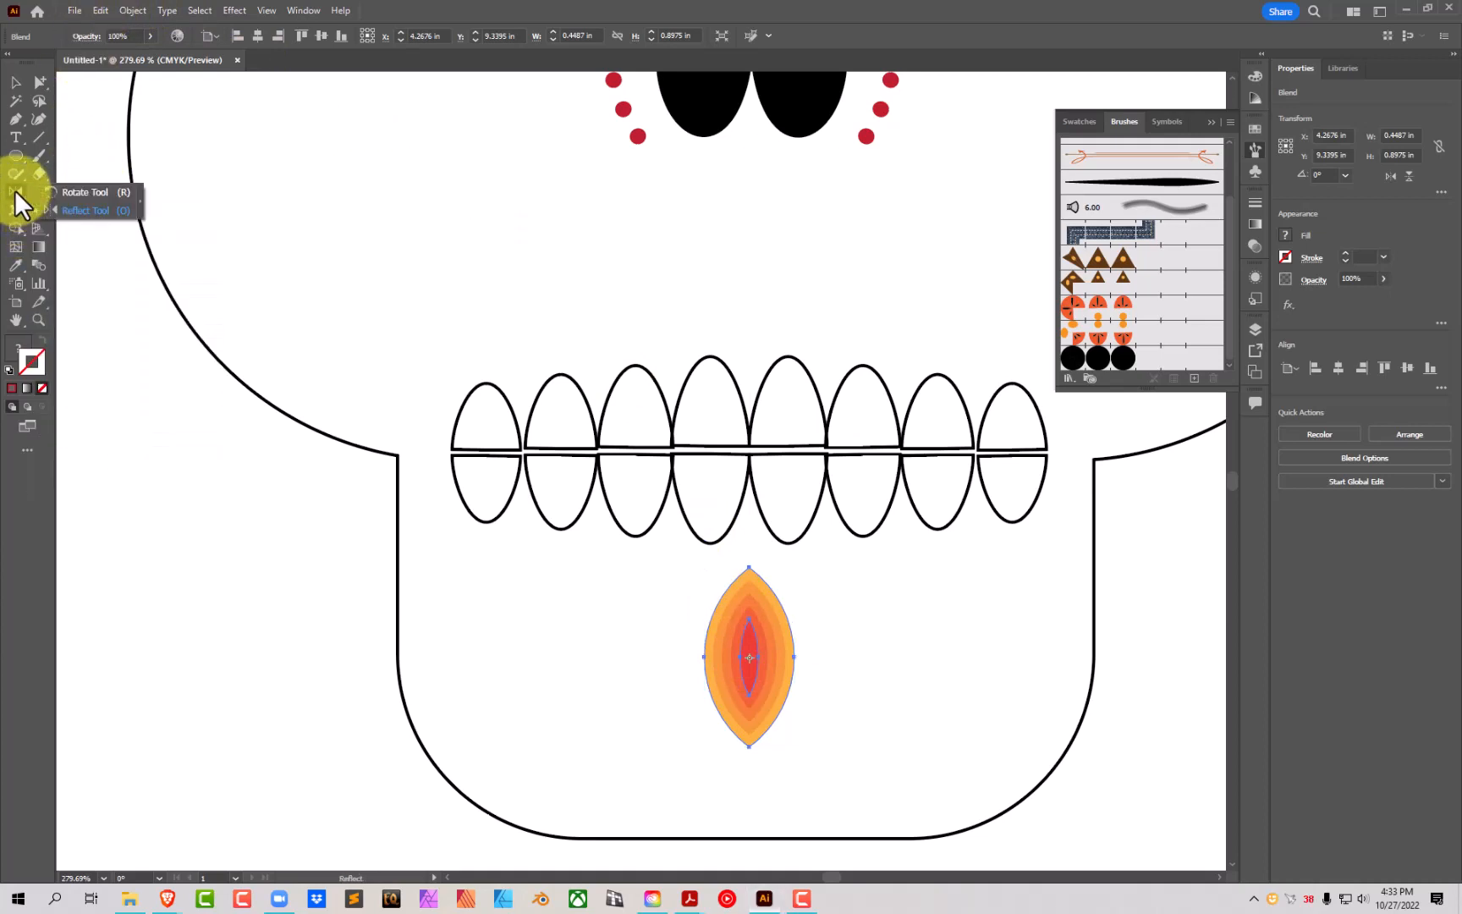
{"action": "left_click", "coordinate": [68, 192]}
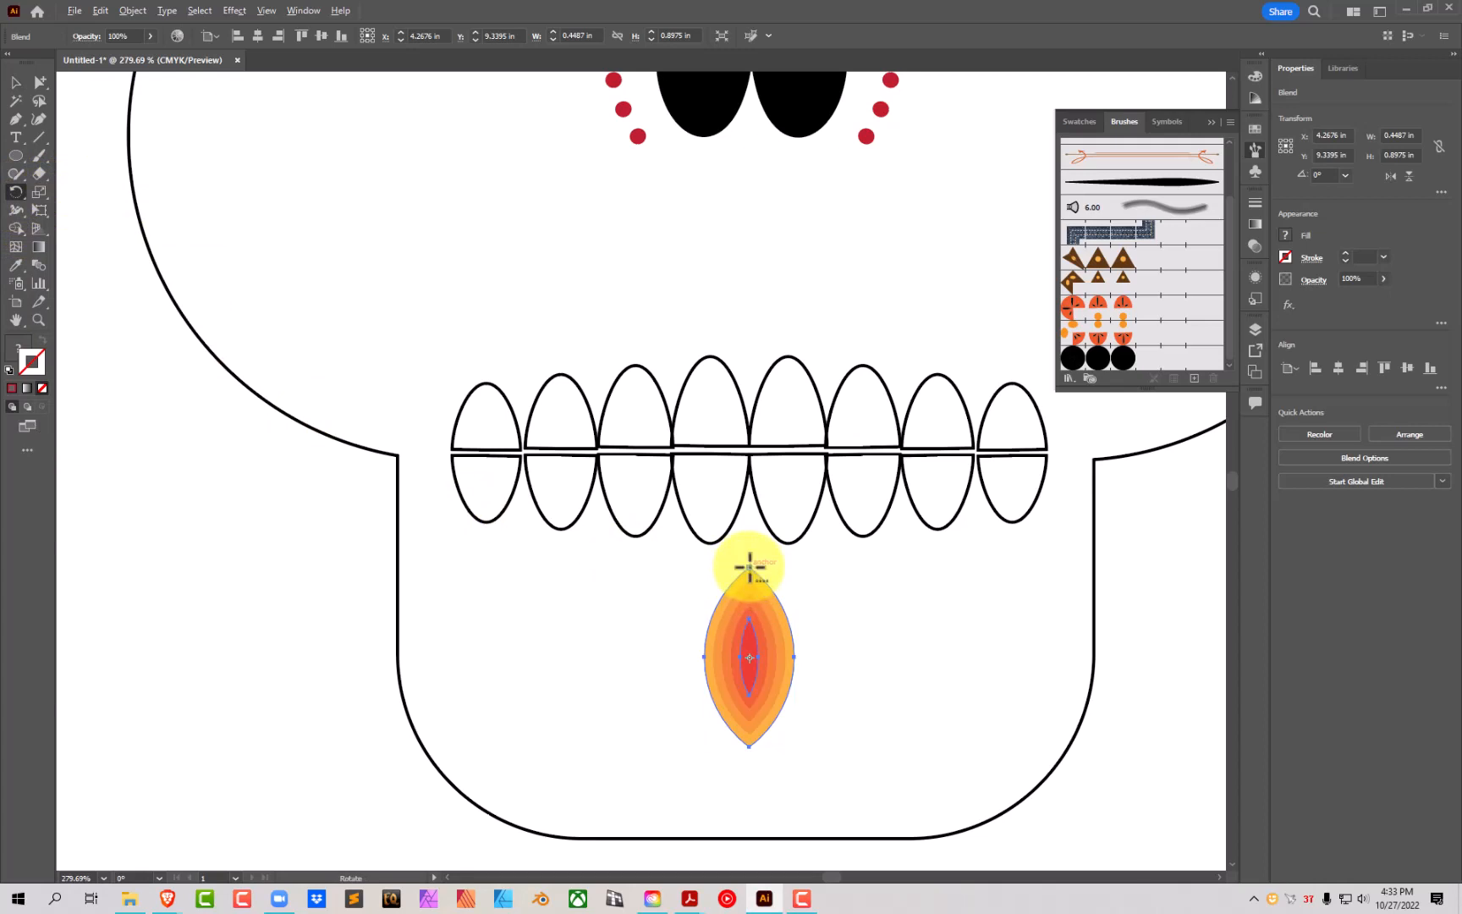
{"action": "left_click", "coordinate": [750, 567], "text": "alt"}
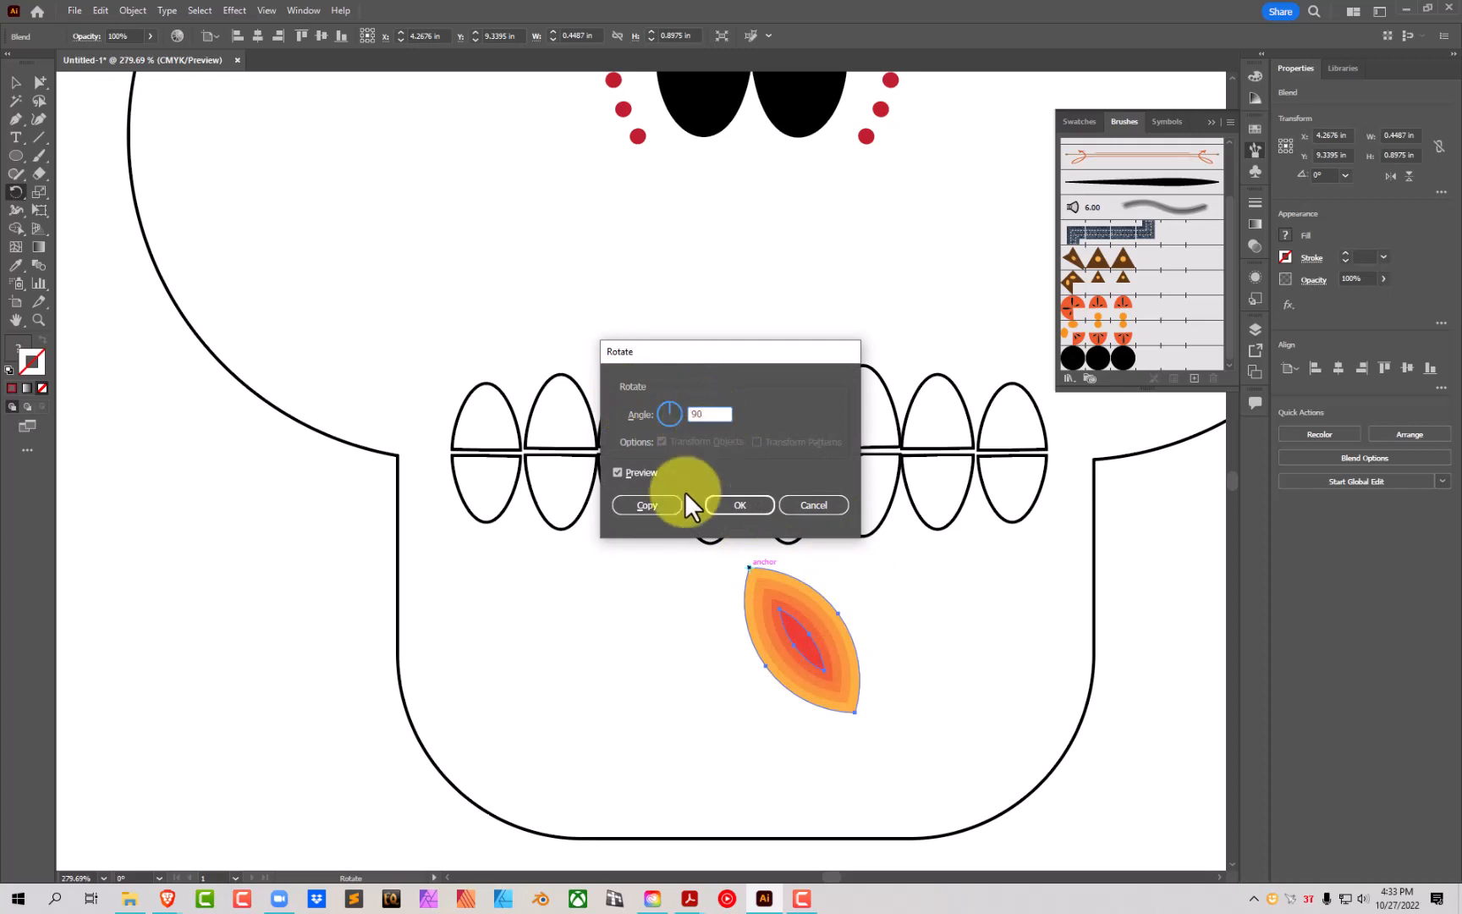
{"action": "left_click", "coordinate": [660, 506]}
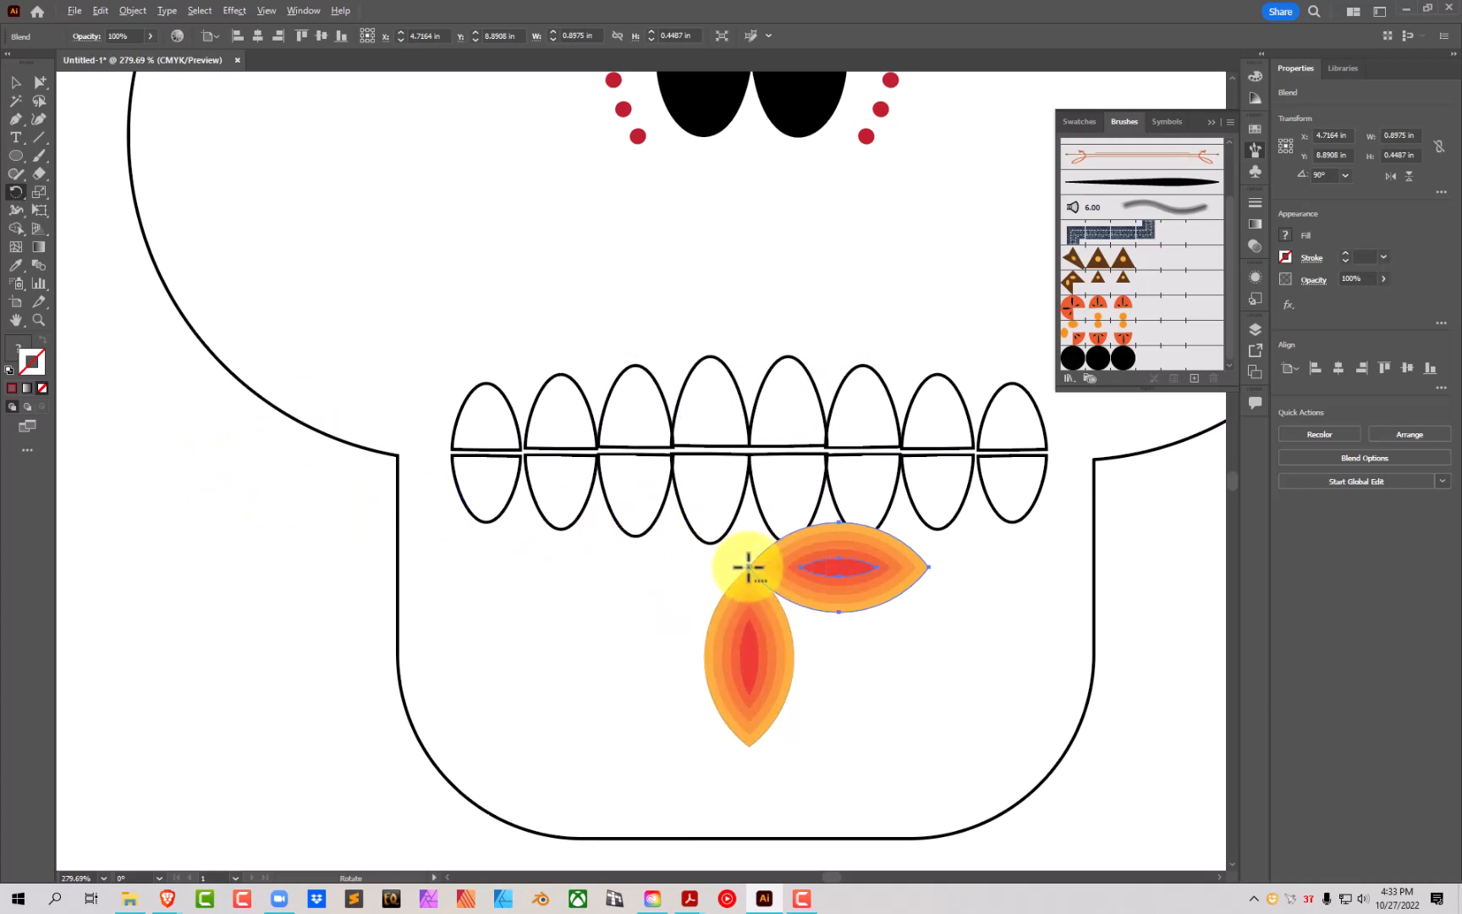
Step: Rotate a copy of the horizontal petal by 180° about the tip it shares with the vertical petal
{"action": "left_click", "coordinate": [750, 567], "text": "alt"}
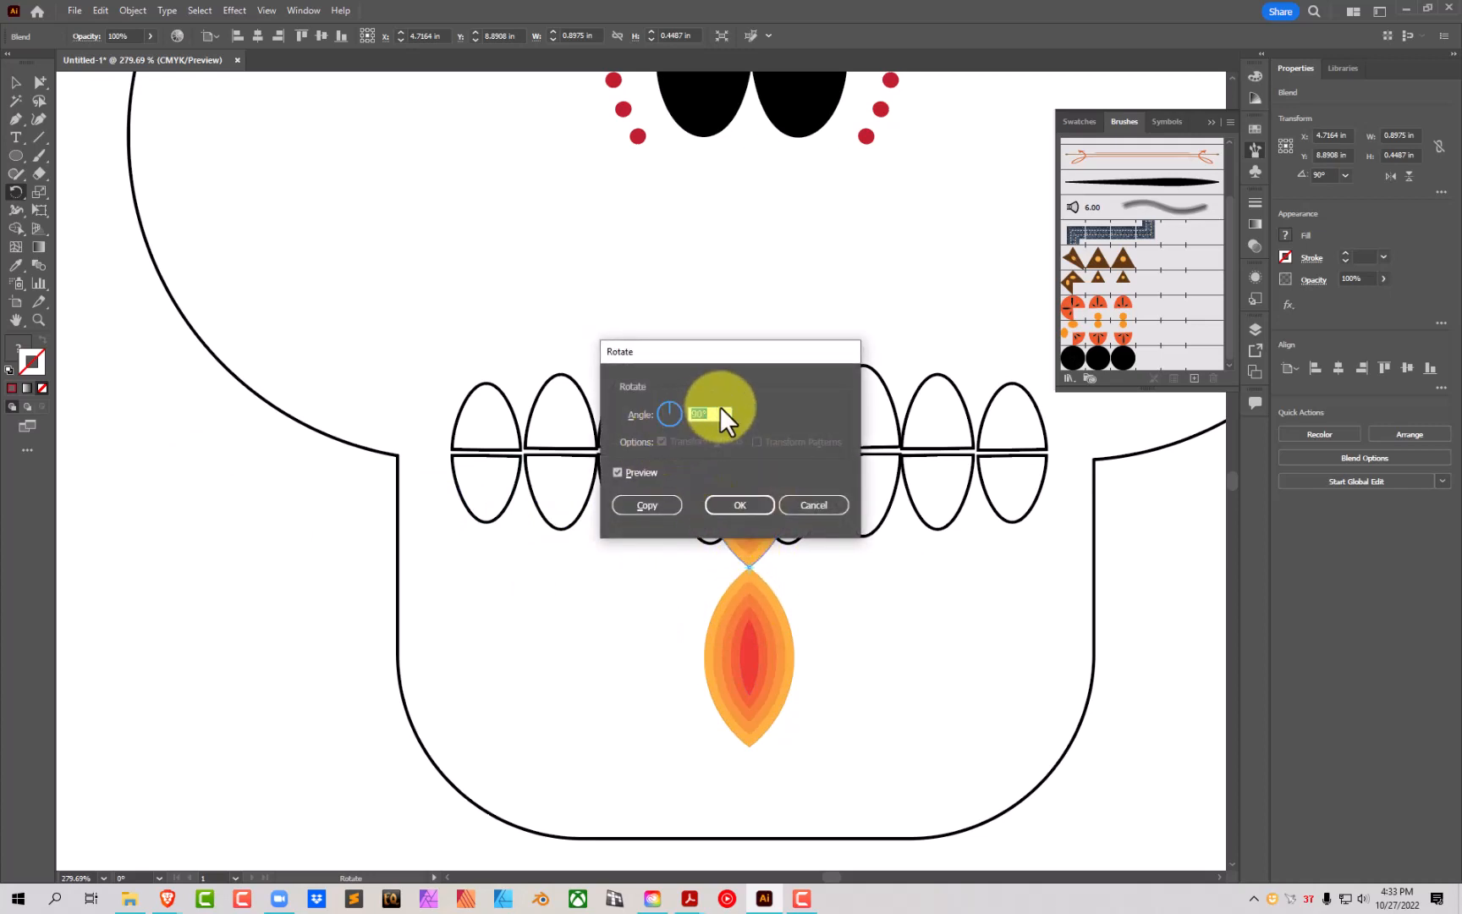
{"action": "type", "text": "180"}
{"action": "left_click_drag", "start_coordinate": [756, 347], "coordinate": [983, 342]}
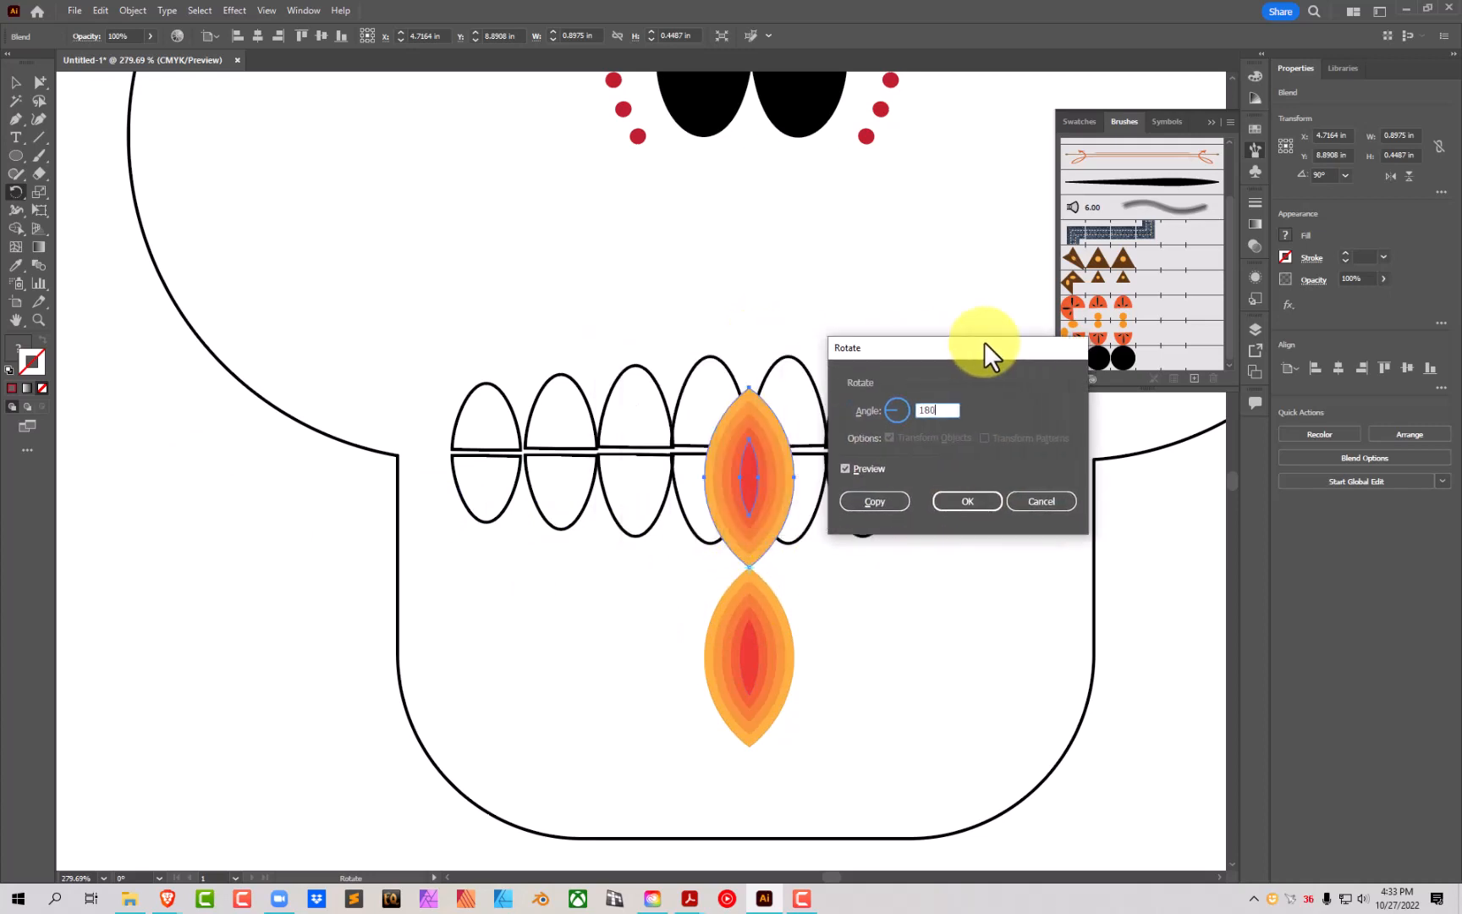
{"action": "left_click", "coordinate": [854, 466]}
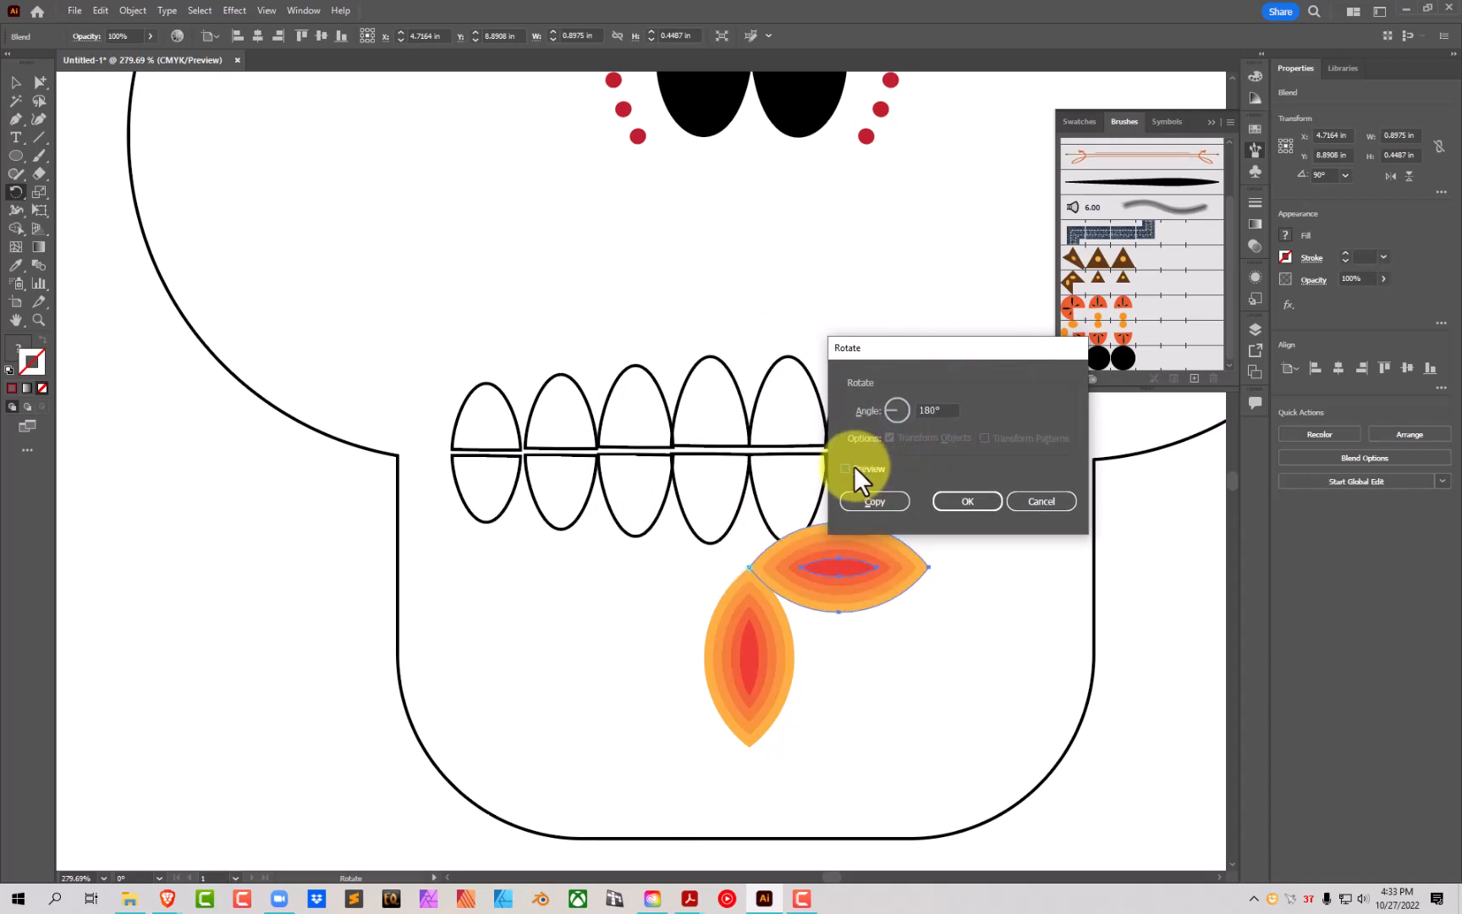
{"action": "left_click", "coordinate": [873, 501]}
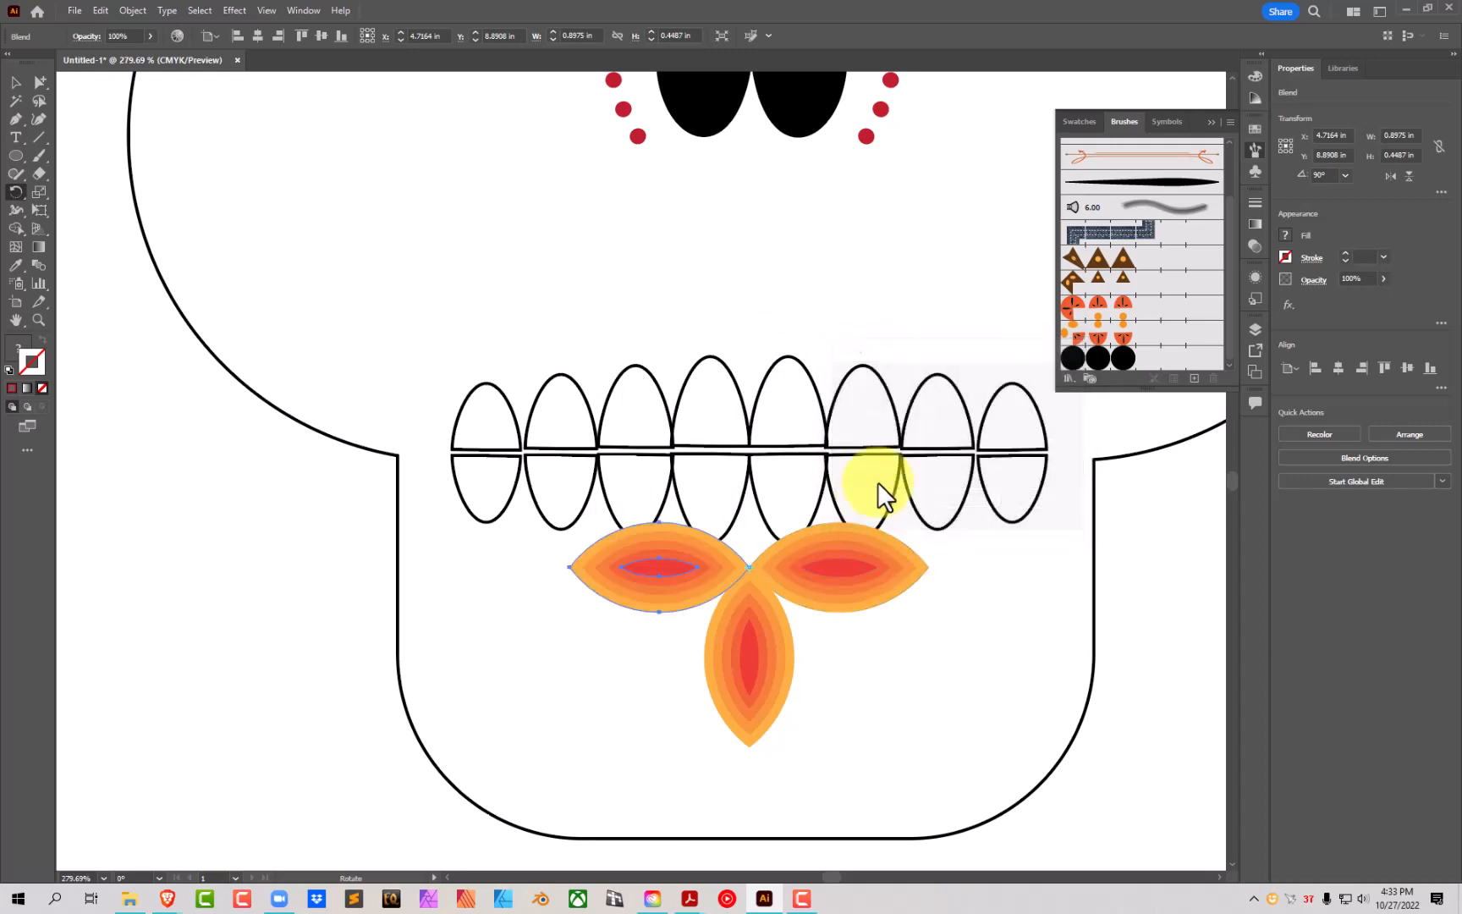
Step: Group the three chin petals and move the group down to clear the teeth, at about Y 9.53 in
{"action": "left_click", "coordinate": [17, 78]}
{"action": "left_click", "coordinate": [762, 599], "text": "shift"}
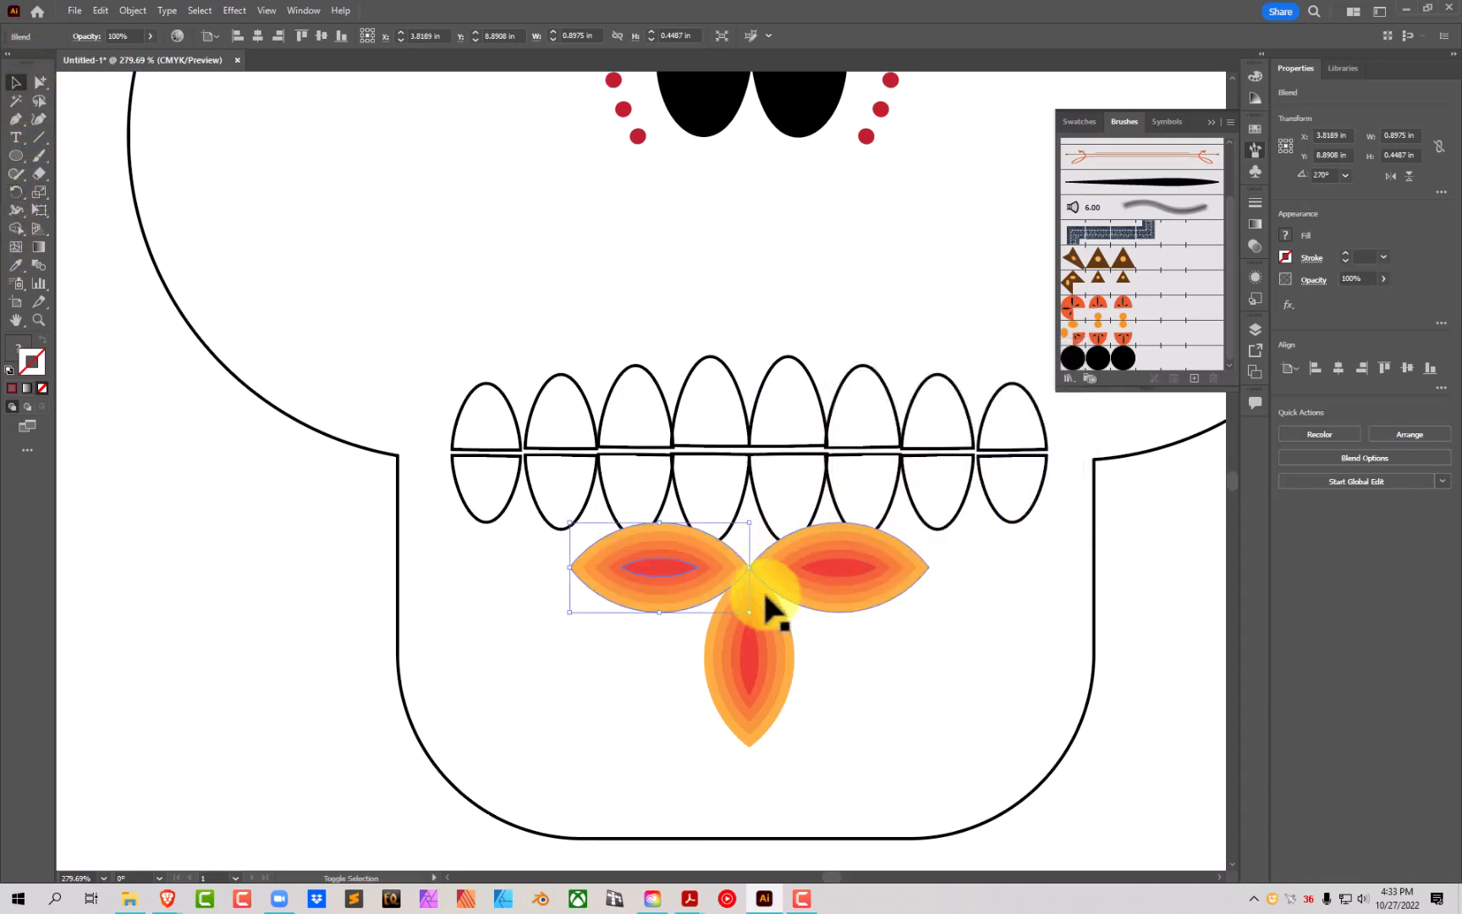
{"action": "left_click", "coordinate": [792, 587], "text": "shift"}
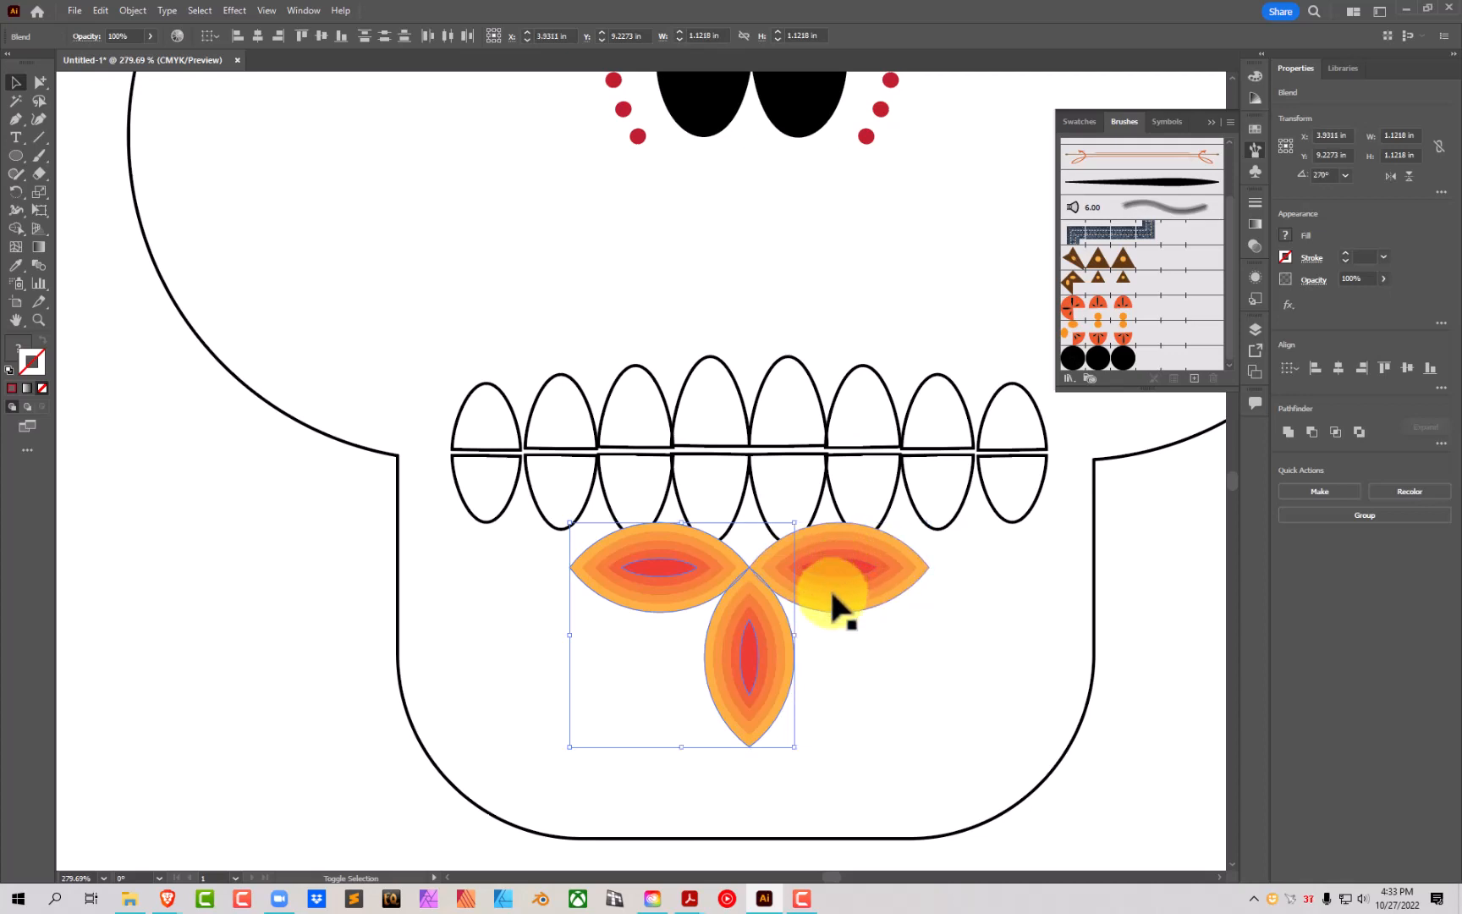
{"action": "key", "text": "ctrl+g"}
{"action": "left_click_drag", "start_coordinate": [838, 575], "coordinate": [825, 639]}
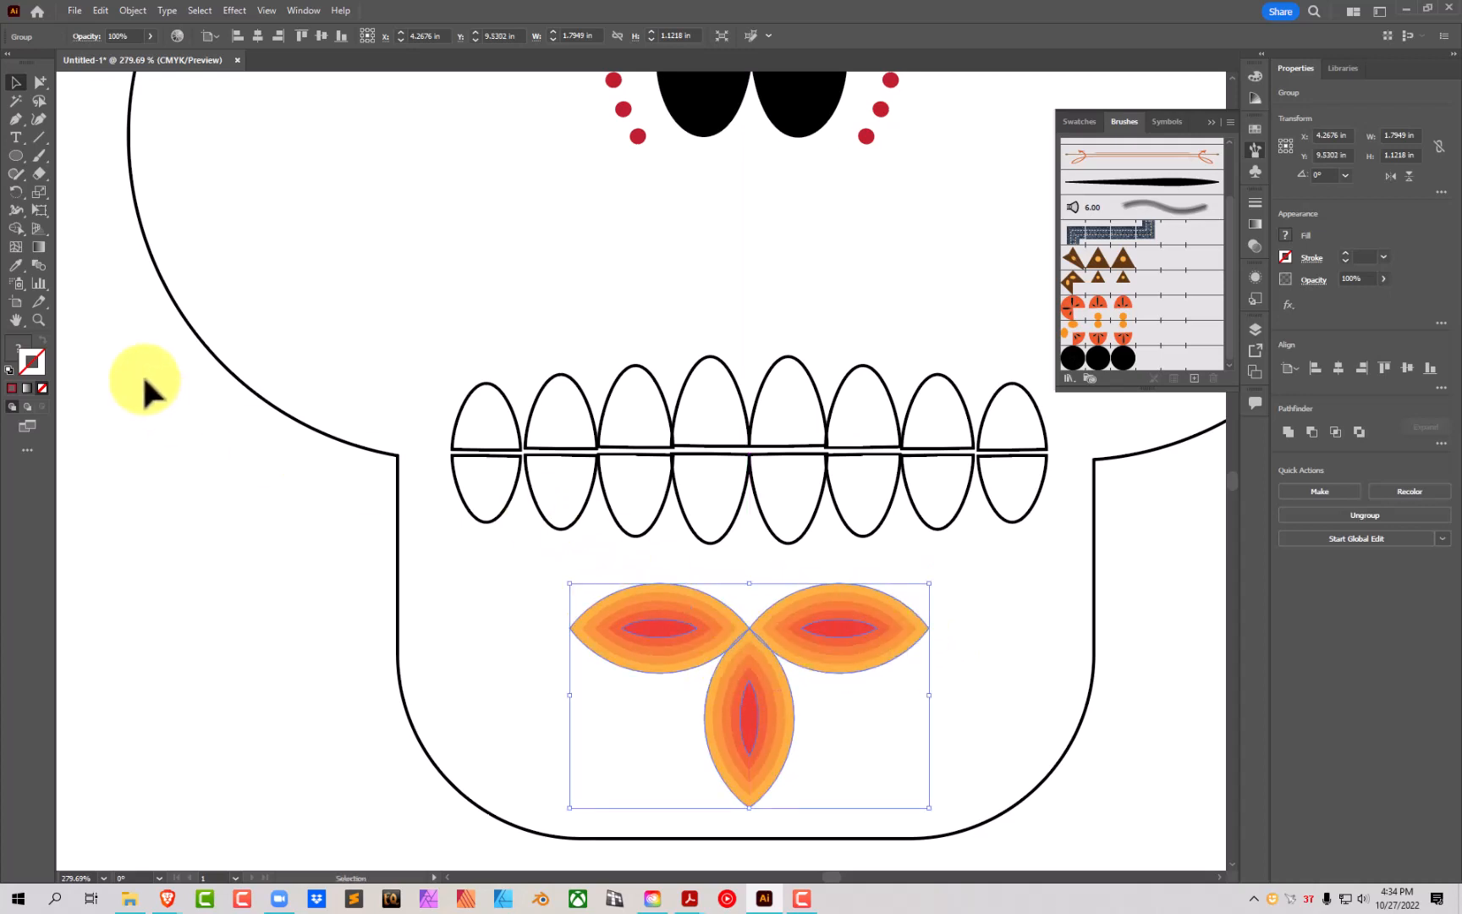
{"action": "left_click", "coordinate": [204, 515]}
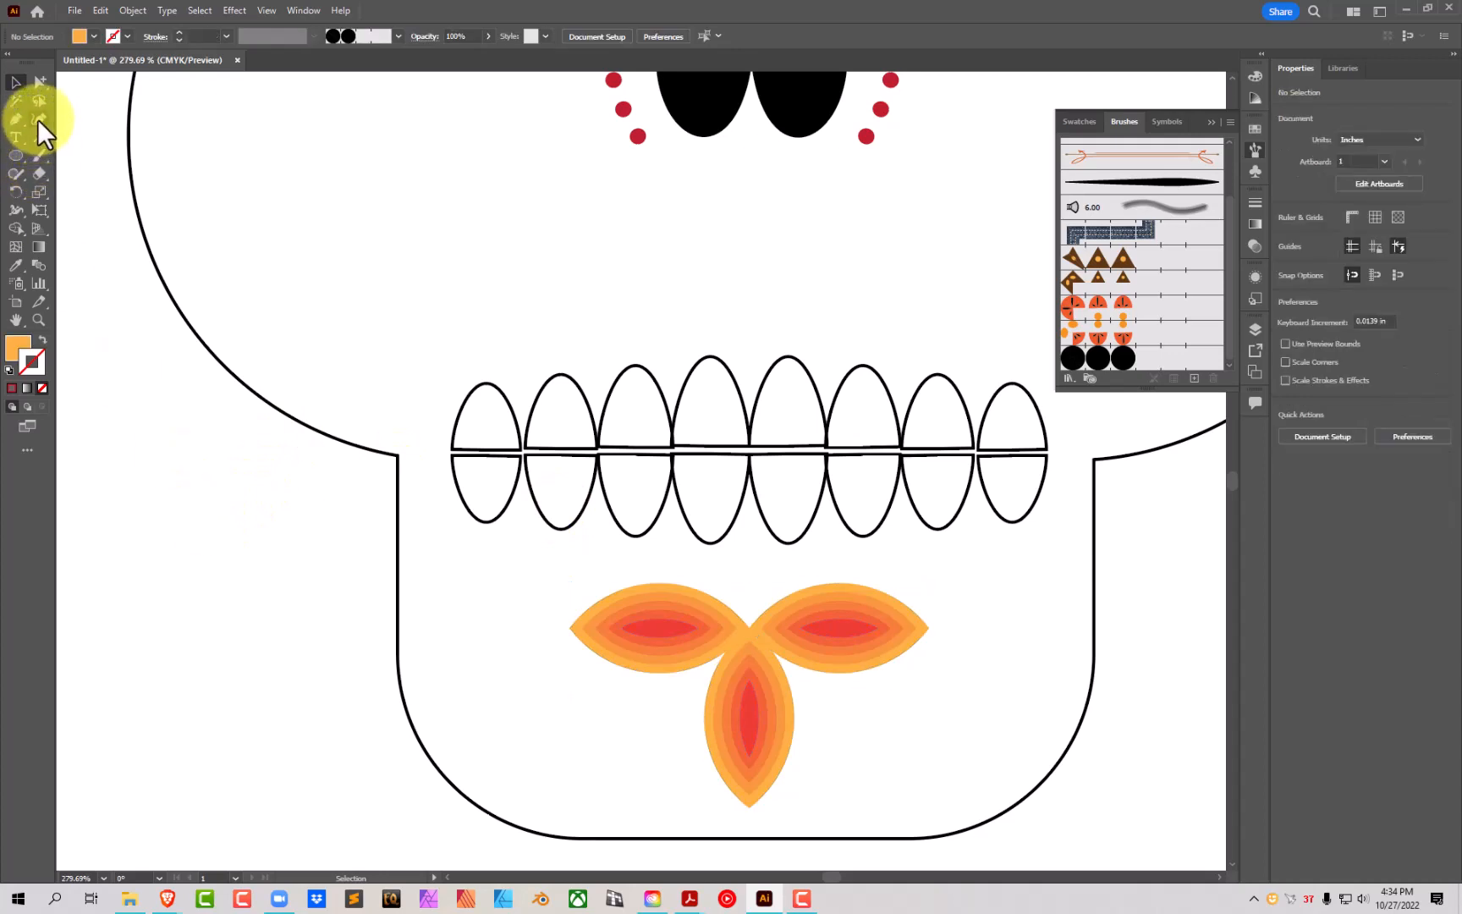
Step: Draw two lines slanting outward beside the lower petal, about 0.43 × 0.54 in on its right and 0.37 × 0.60 in on its left
{"action": "left_click", "coordinate": [38, 137]}
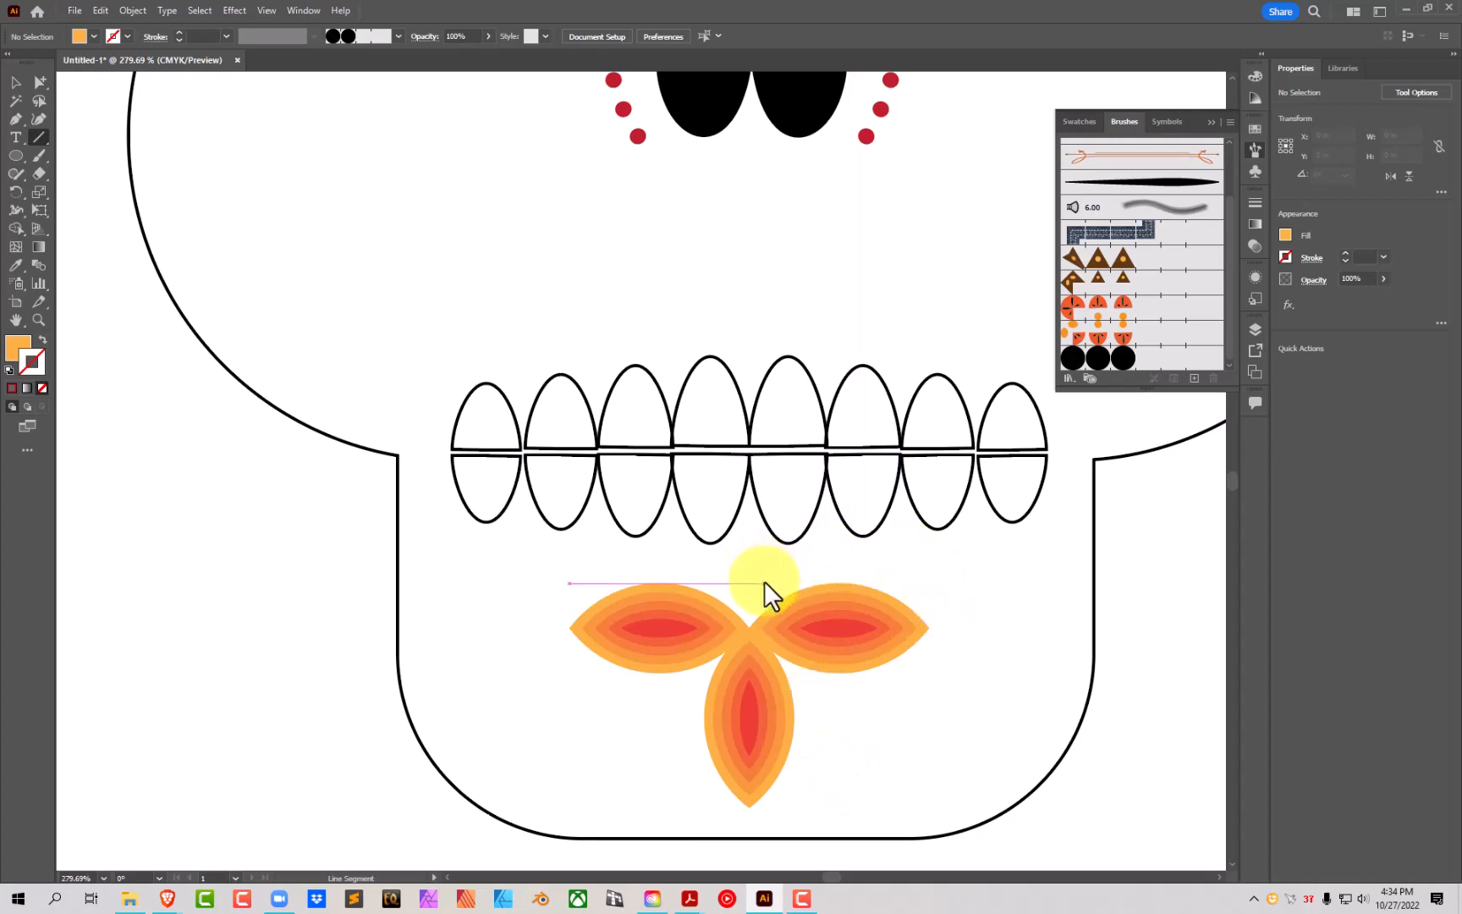
{"action": "left_click_drag", "start_coordinate": [764, 582], "coordinate": [962, 583]}
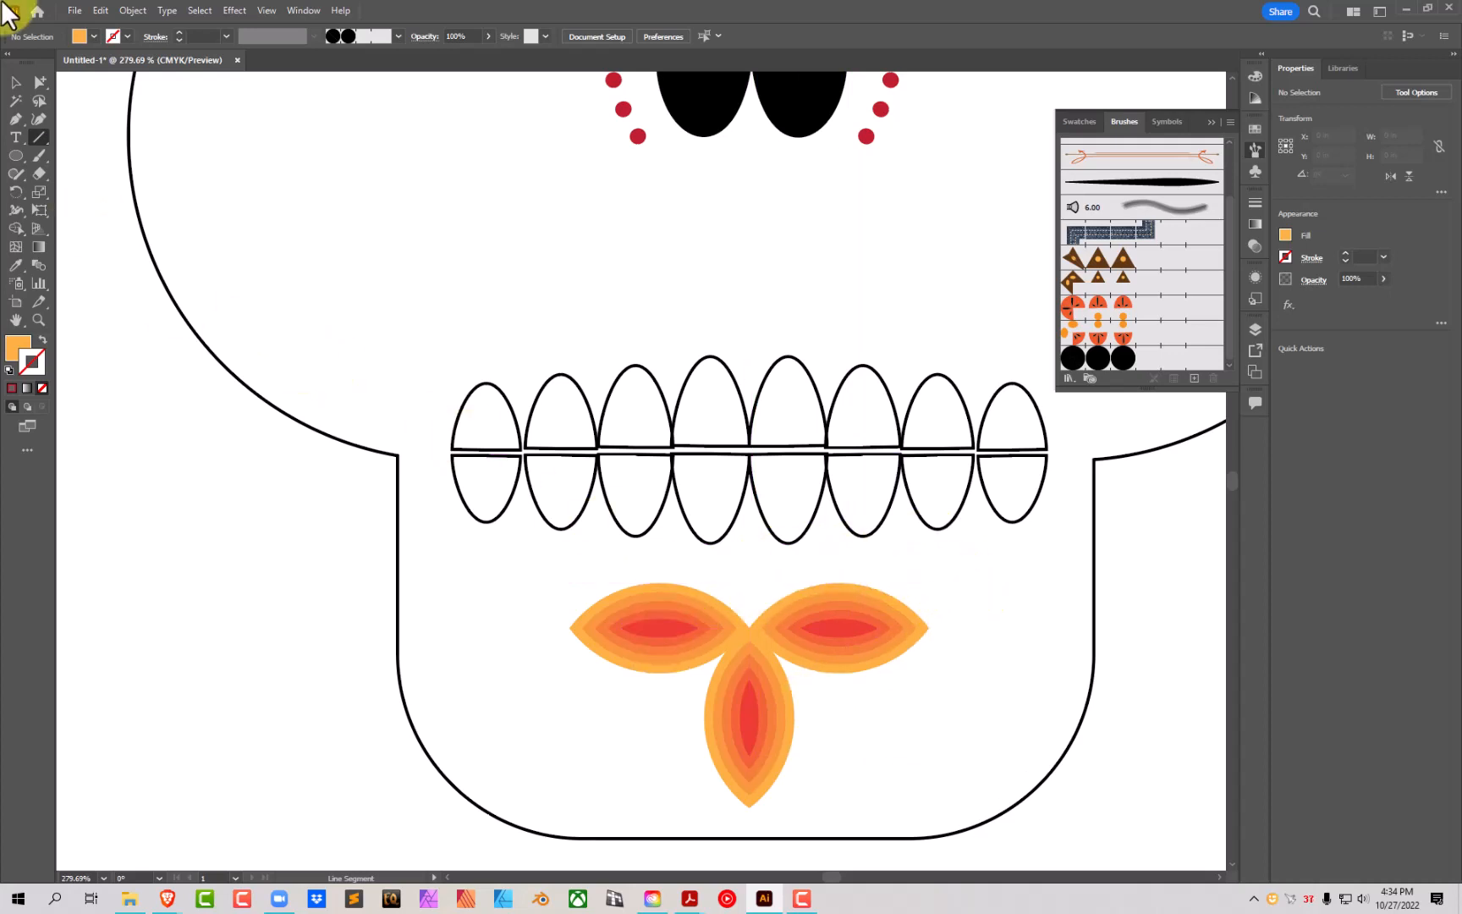
{"action": "left_click", "coordinate": [797, 674]}
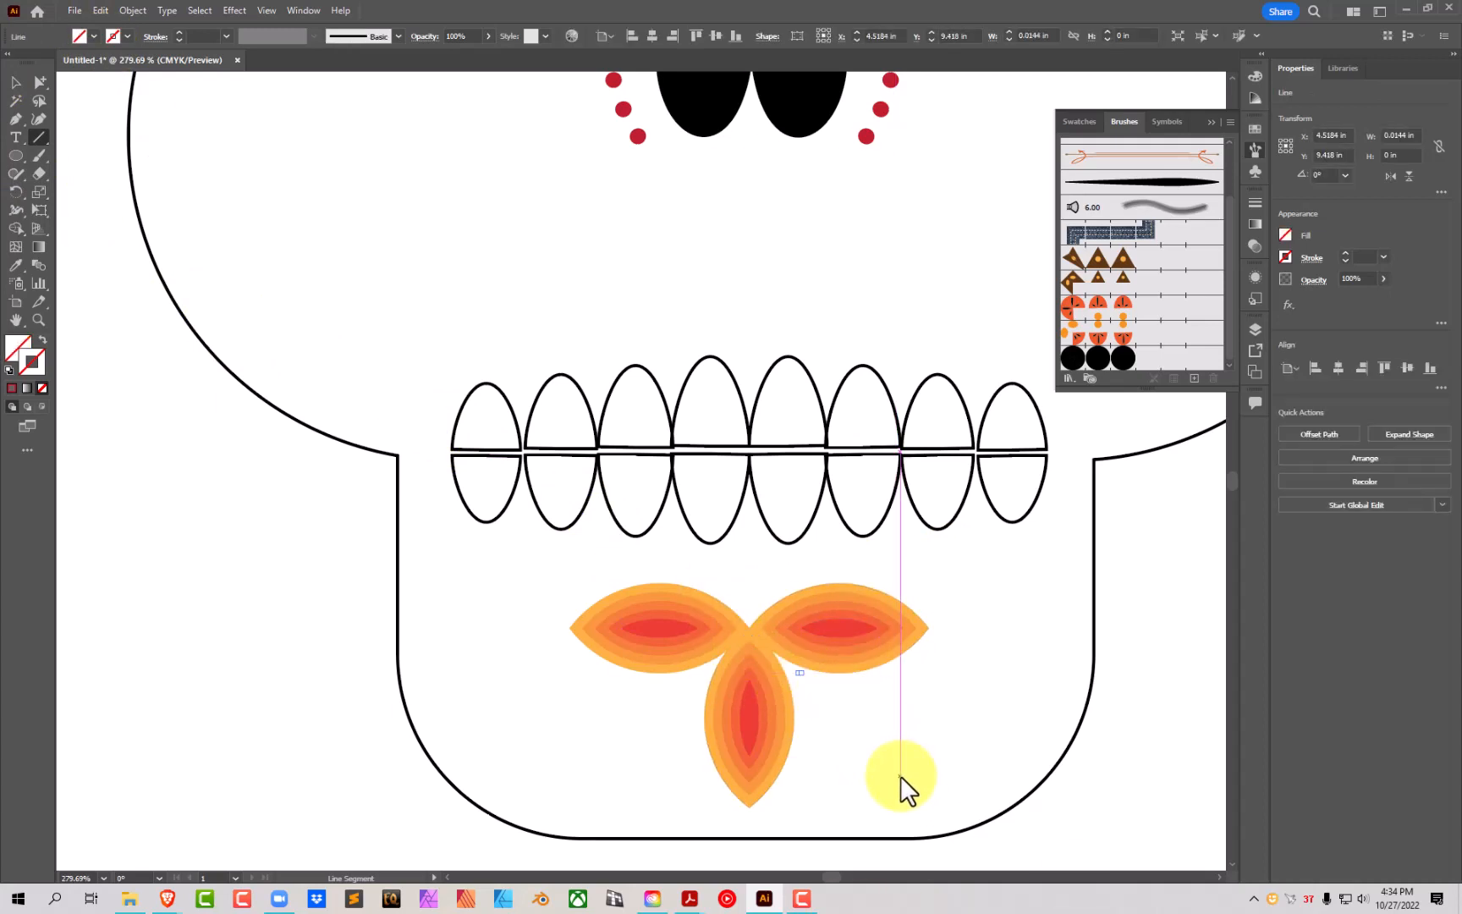
{"action": "key", "text": "ctrl+z"}
{"action": "left_click_drag", "start_coordinate": [797, 675], "coordinate": [887, 784]}
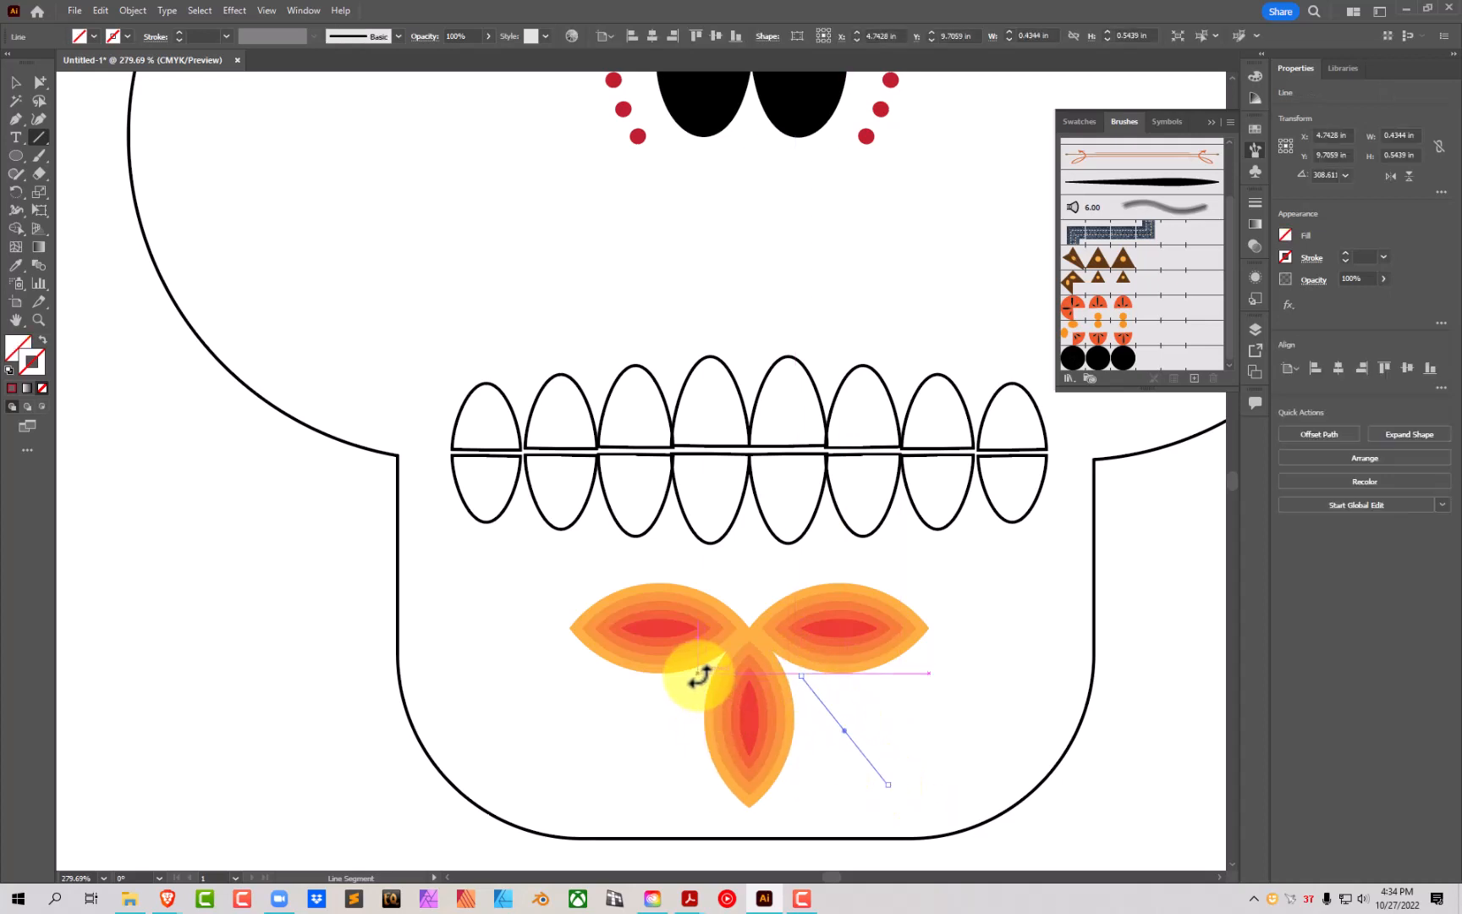
{"action": "left_click_drag", "start_coordinate": [703, 679], "coordinate": [631, 798]}
Step: Apply the tapered art brush to both slanted lines and nudge them into place around the lower petal
{"action": "left_click", "coordinate": [15, 83]}
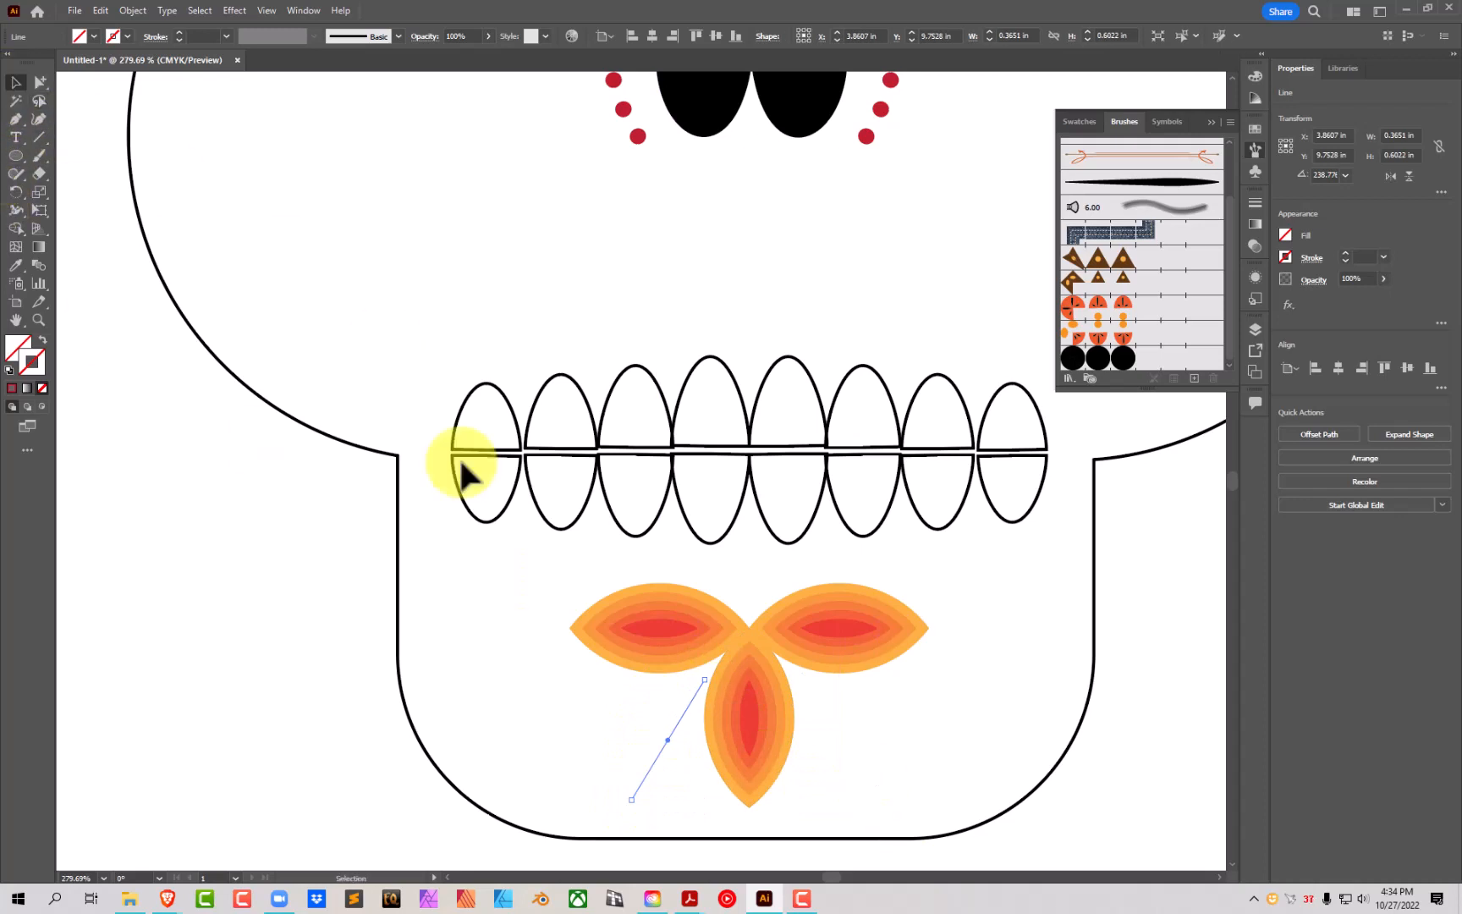
{"action": "left_click_drag", "start_coordinate": [666, 721], "coordinate": [662, 714]}
{"action": "left_click", "coordinate": [839, 724], "text": "shift"}
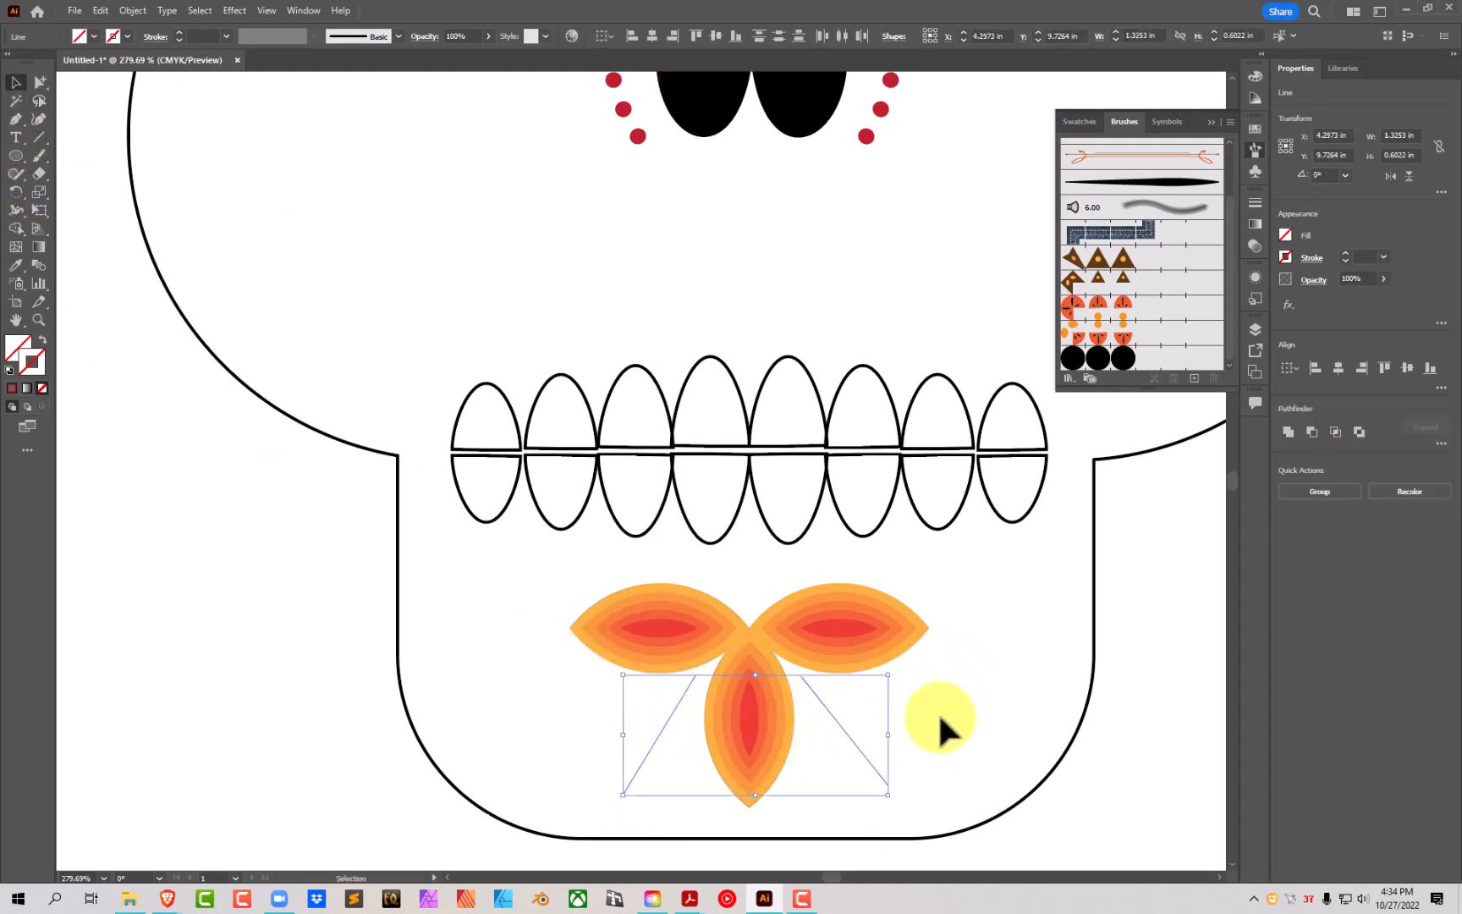
{"action": "left_click", "coordinate": [1184, 183]}
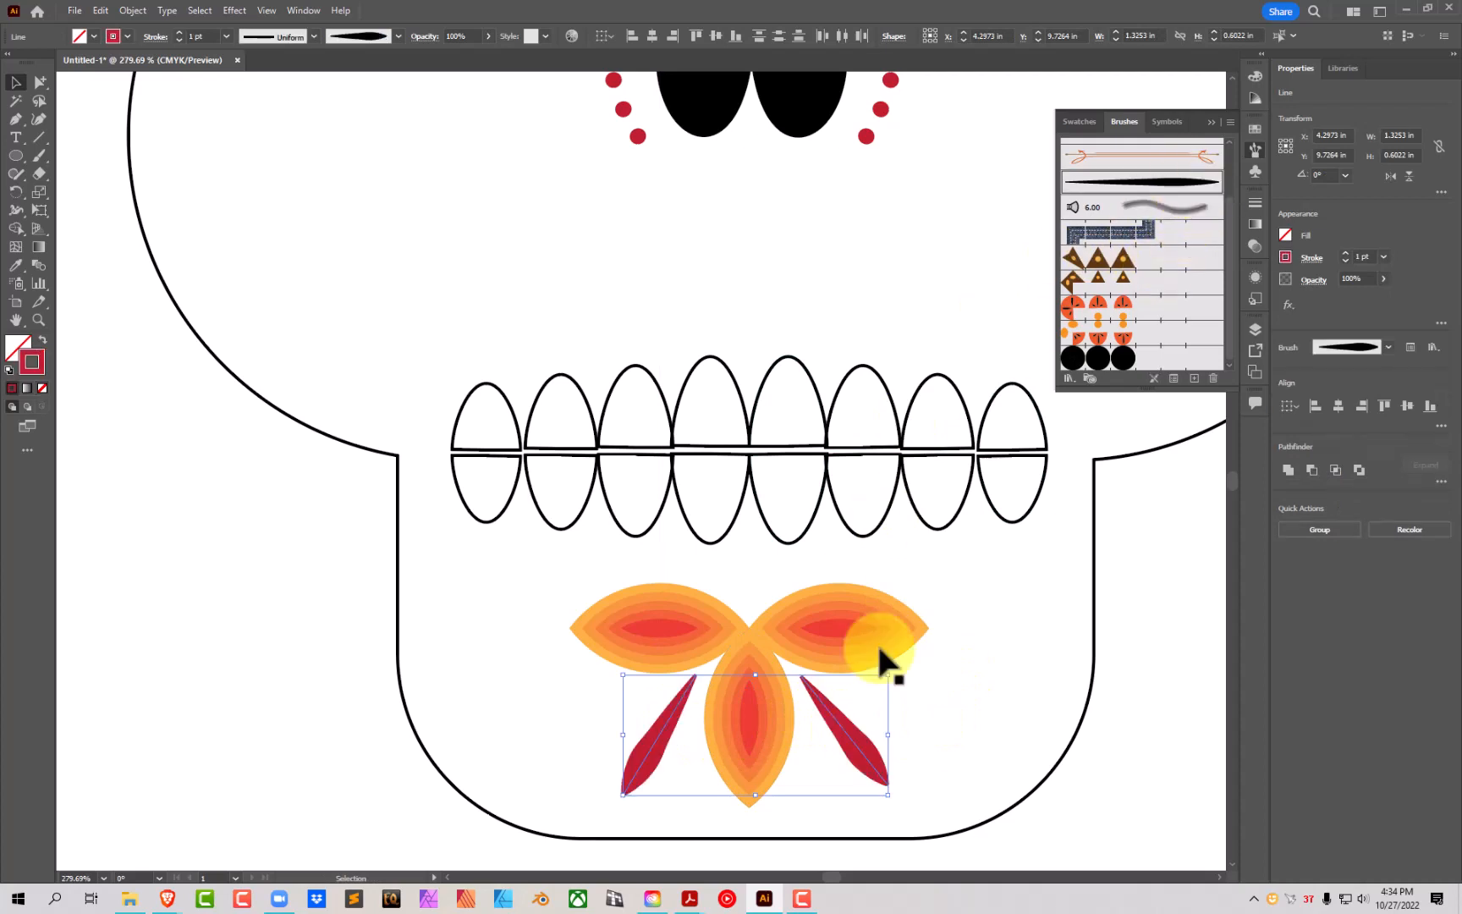
{"action": "left_click_drag", "start_coordinate": [855, 755], "coordinate": [858, 752]}
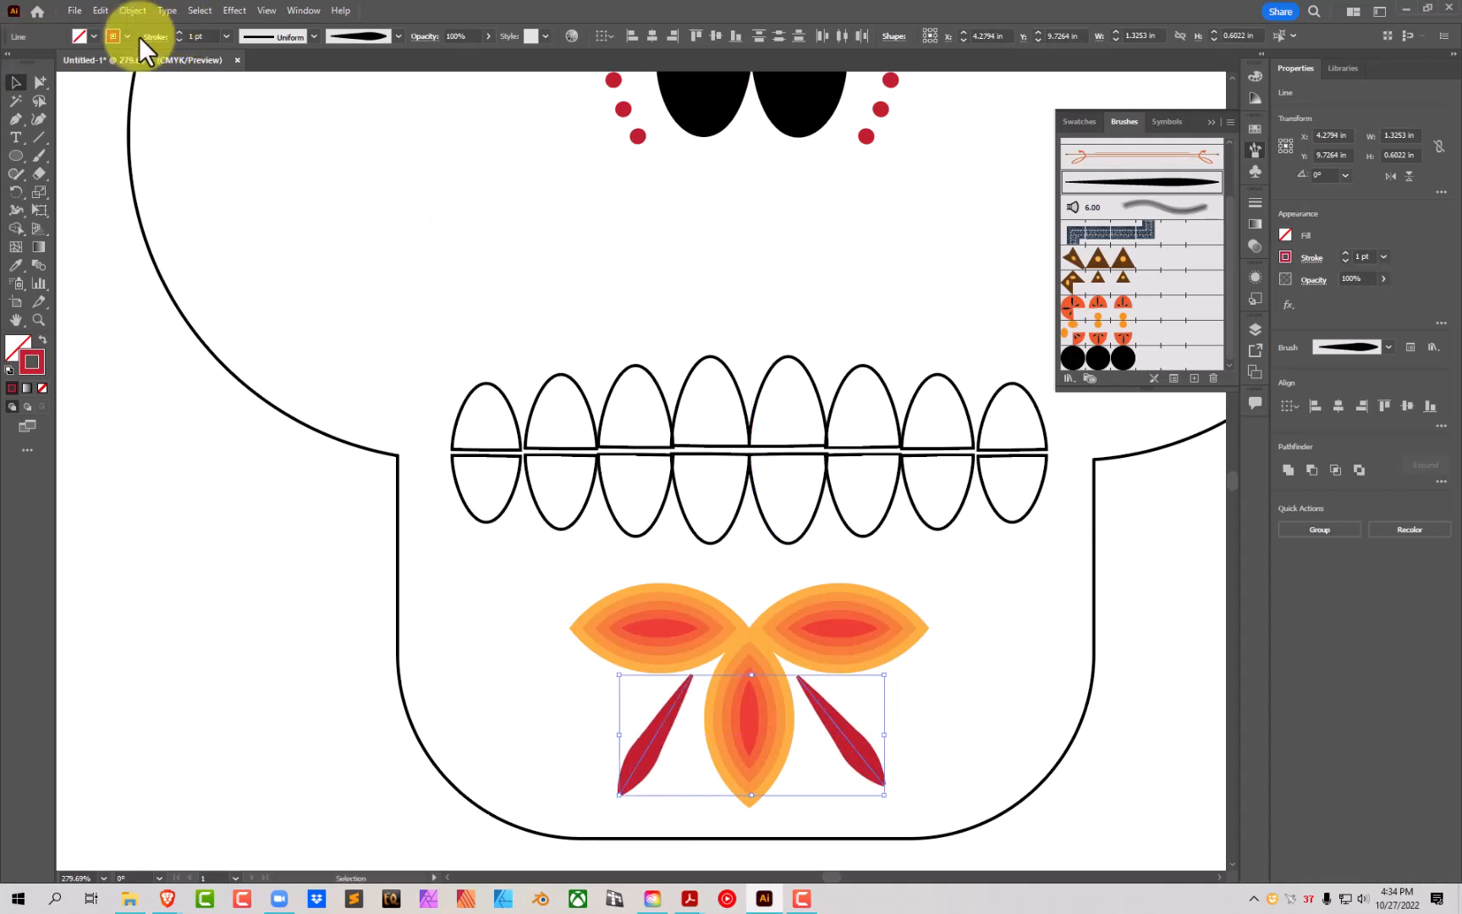
Step: Change the stroke colour of the two tapered strokes beside the lower chin petal to green
{"action": "left_click", "coordinate": [128, 36]}
{"action": "left_click", "coordinate": [52, 72]}
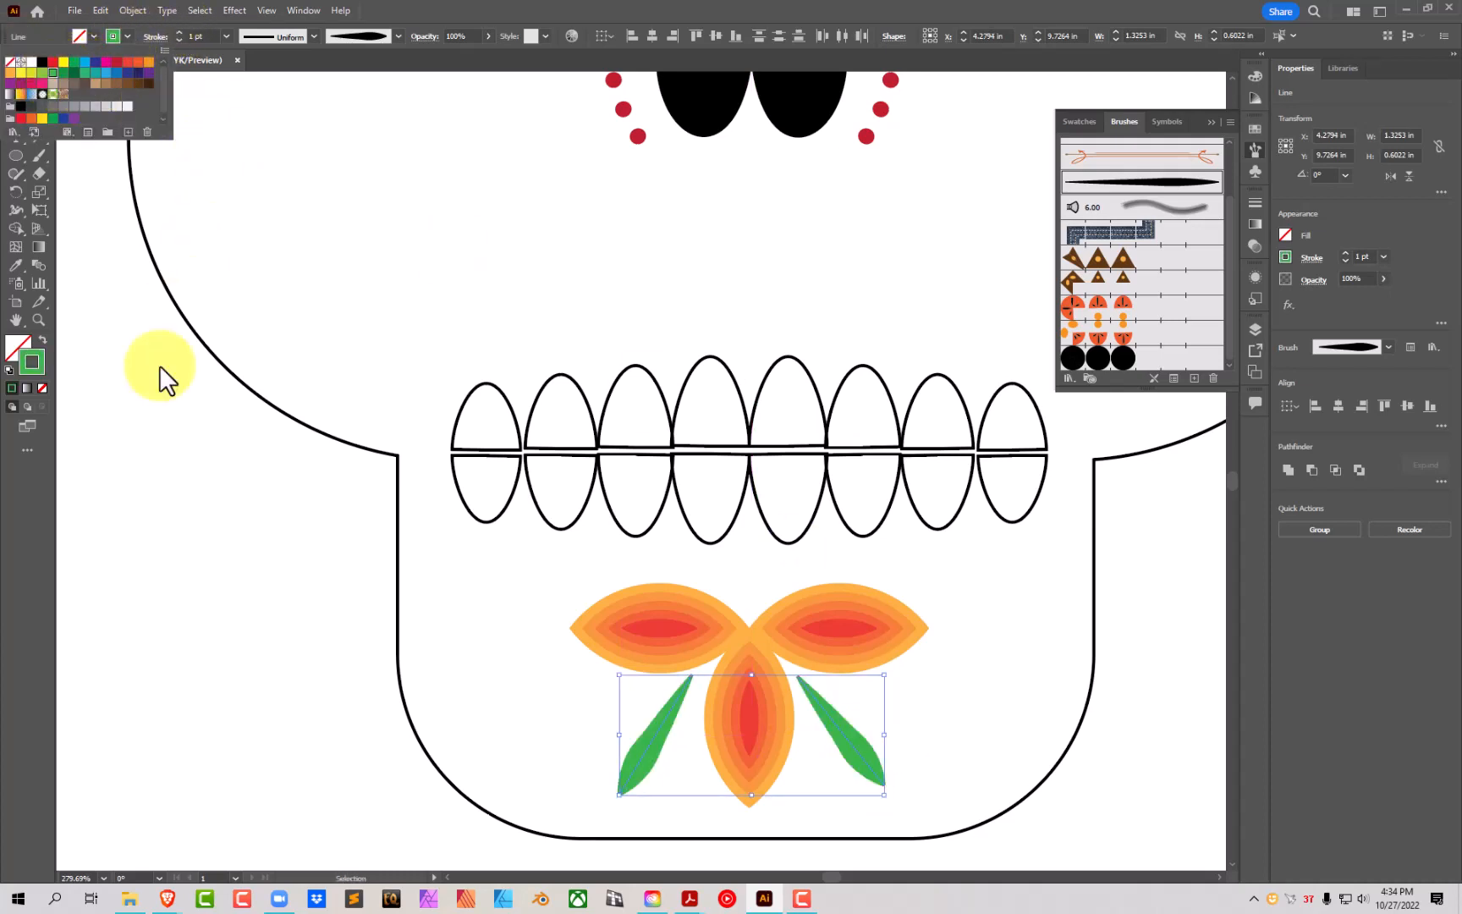
{"action": "left_click", "coordinate": [170, 489]}
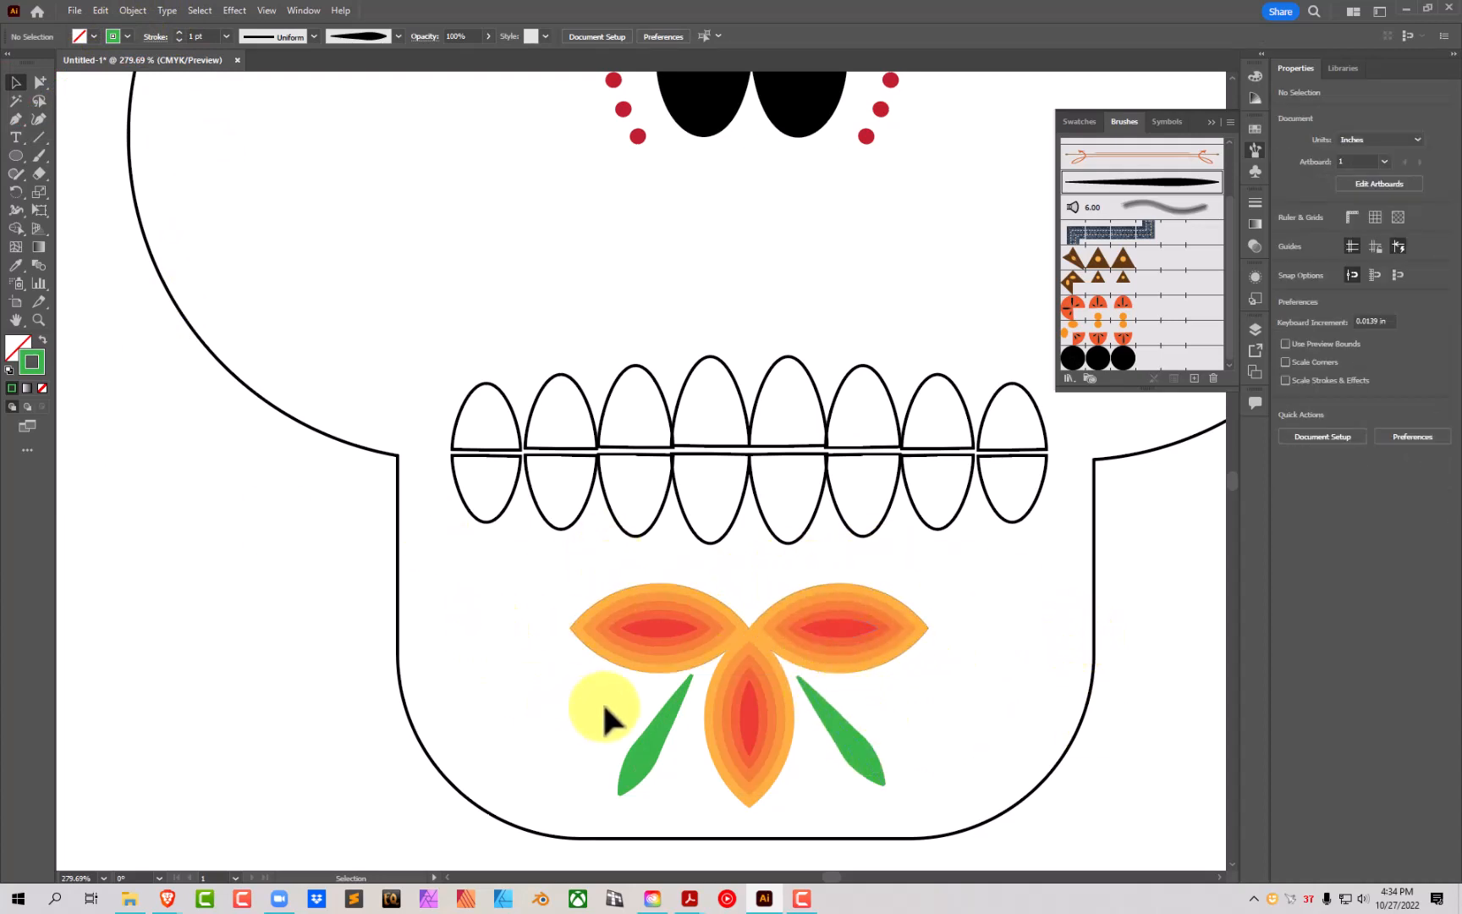
Step: Draw a sagging curve about 1.10 × 0.33 in below the chin's left petal and apply the tapered art brush to it
{"action": "left_click", "coordinate": [38, 118]}
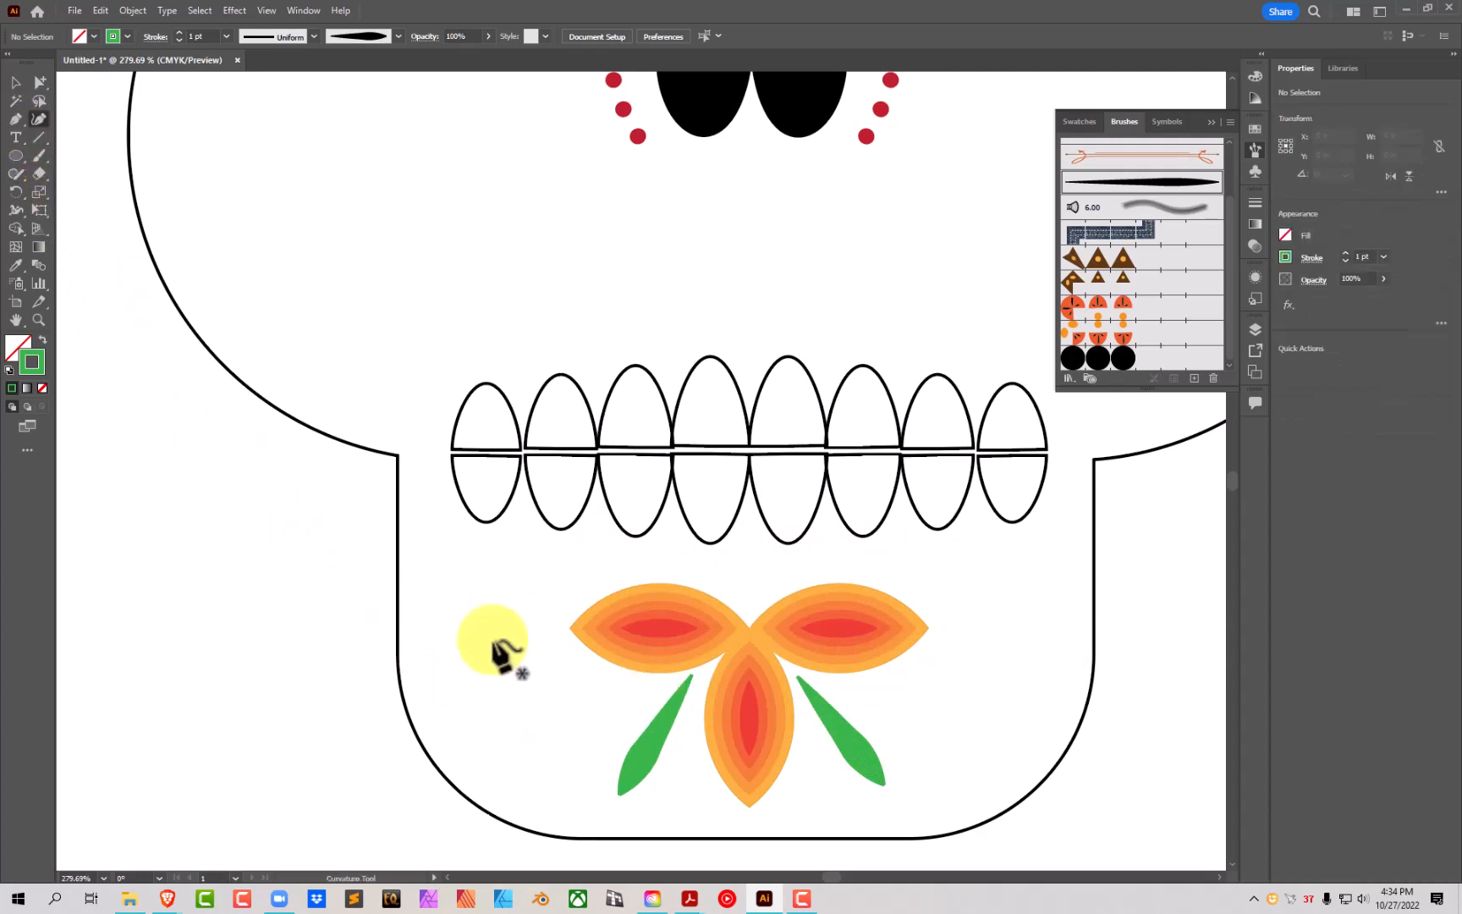
{"action": "left_click", "coordinate": [658, 684]}
{"action": "left_click", "coordinate": [580, 745]}
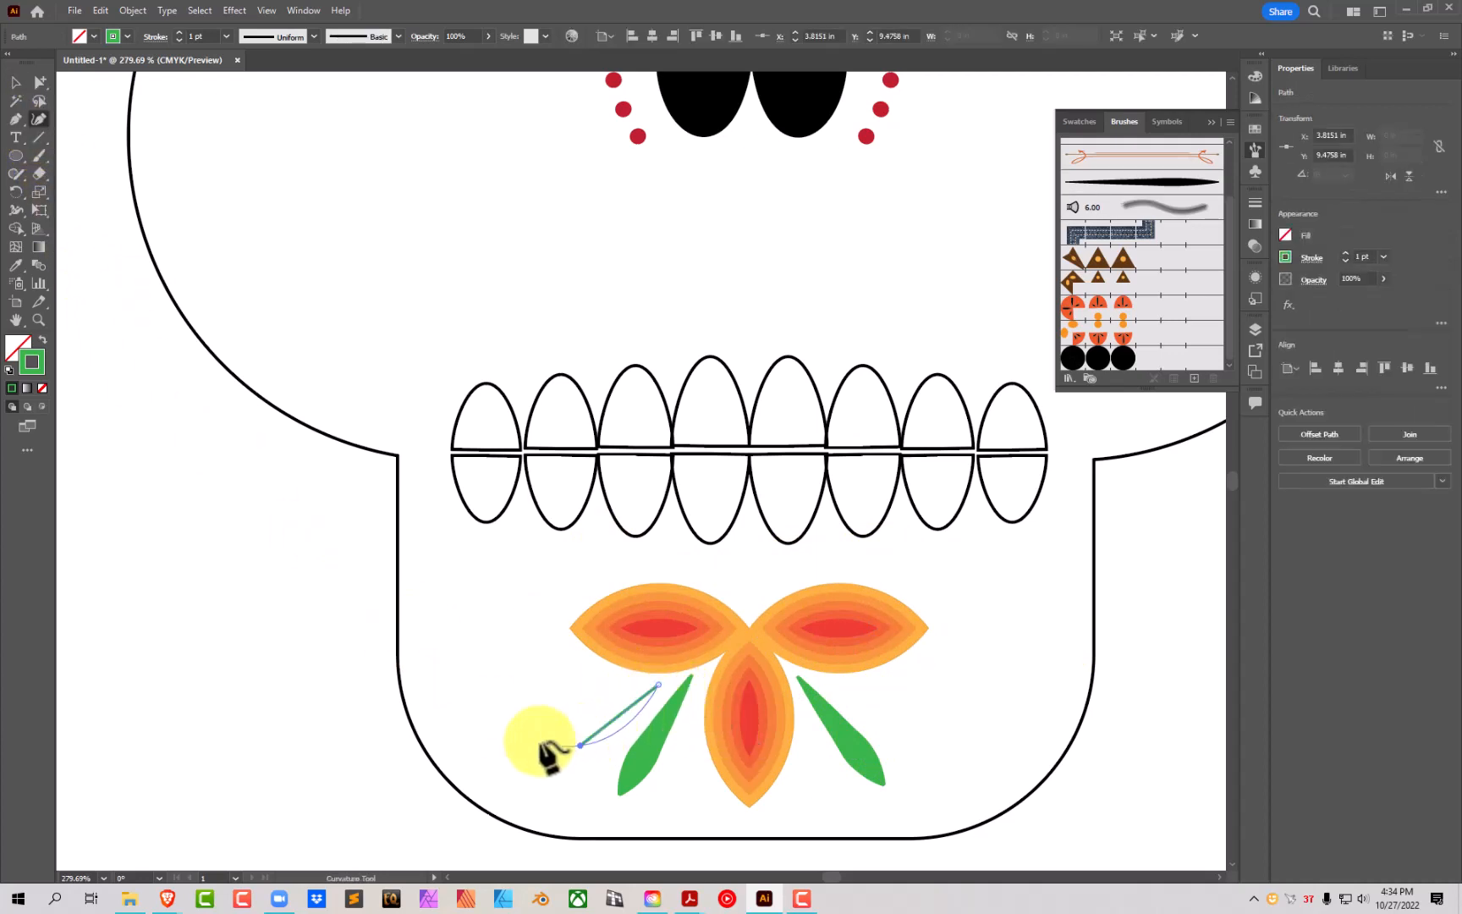
{"action": "left_click", "coordinate": [438, 656]}
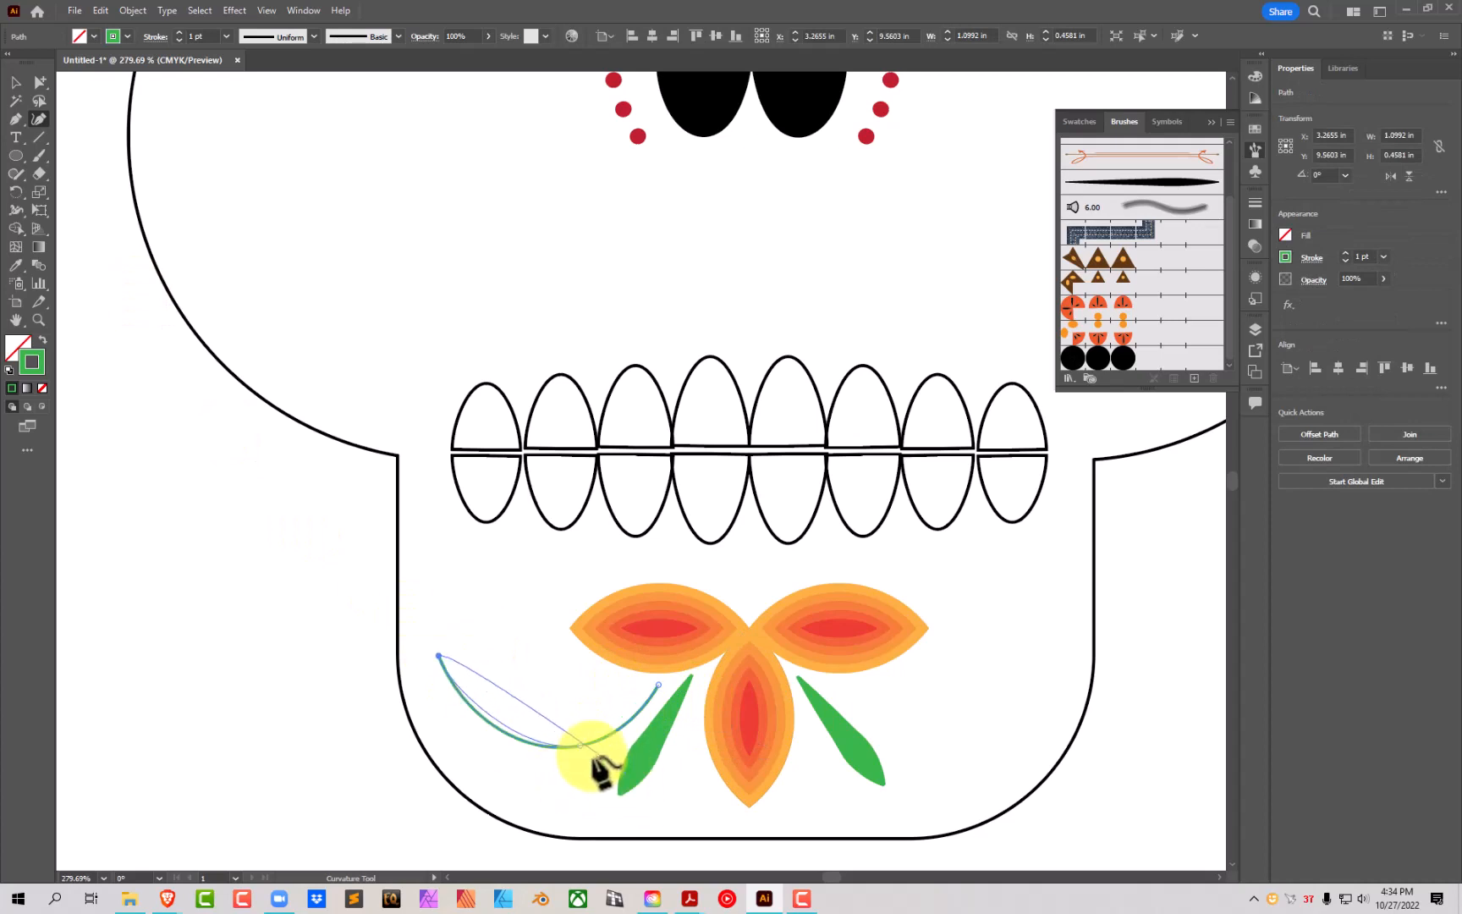
{"action": "left_click_drag", "start_coordinate": [569, 743], "coordinate": [539, 698]}
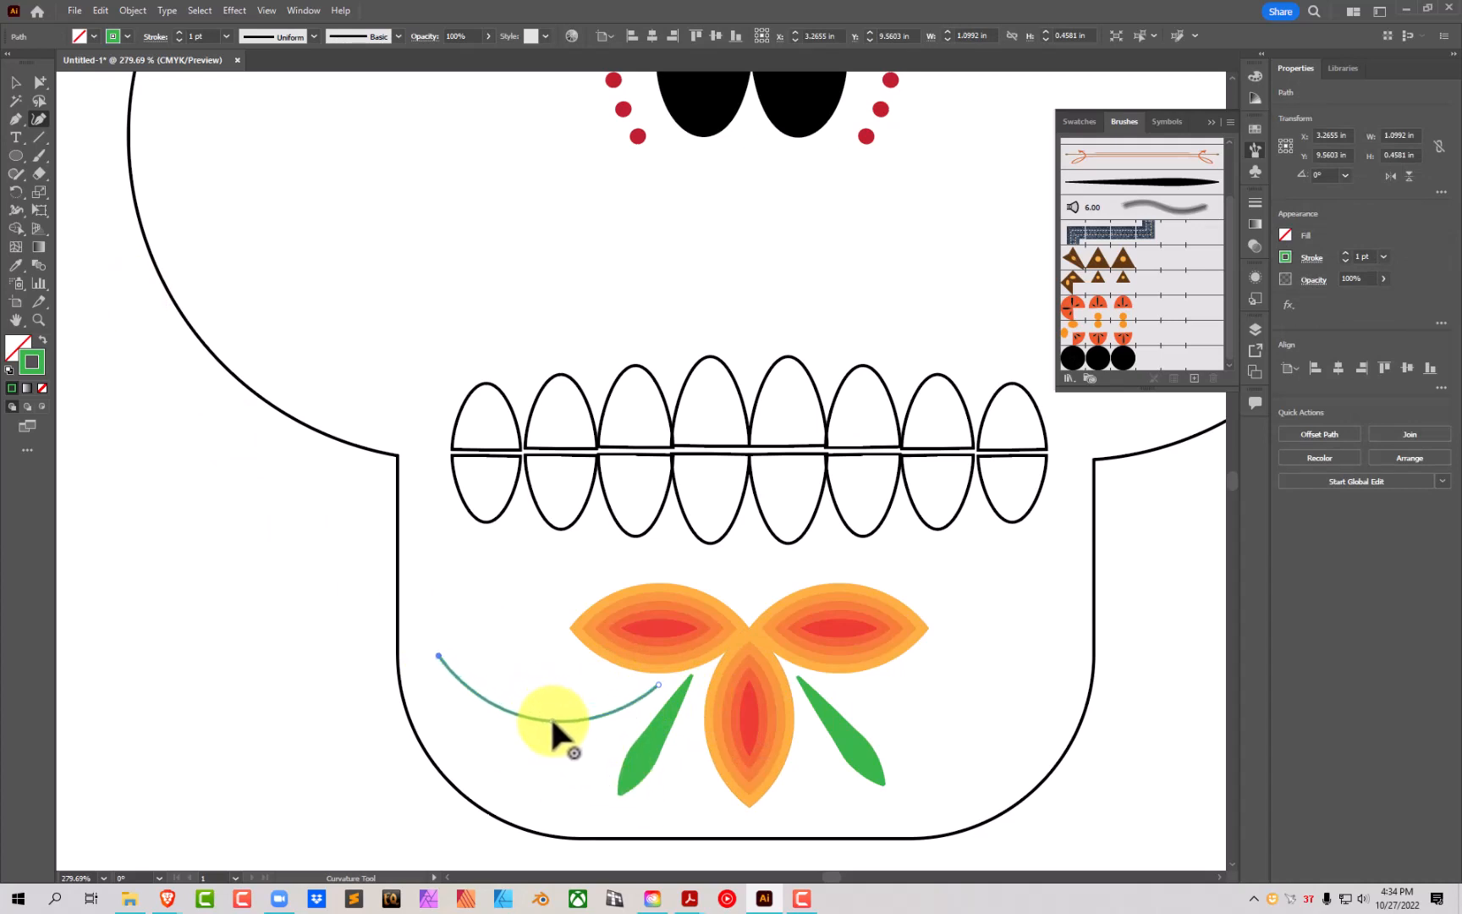
{"action": "left_click", "coordinate": [1168, 188]}
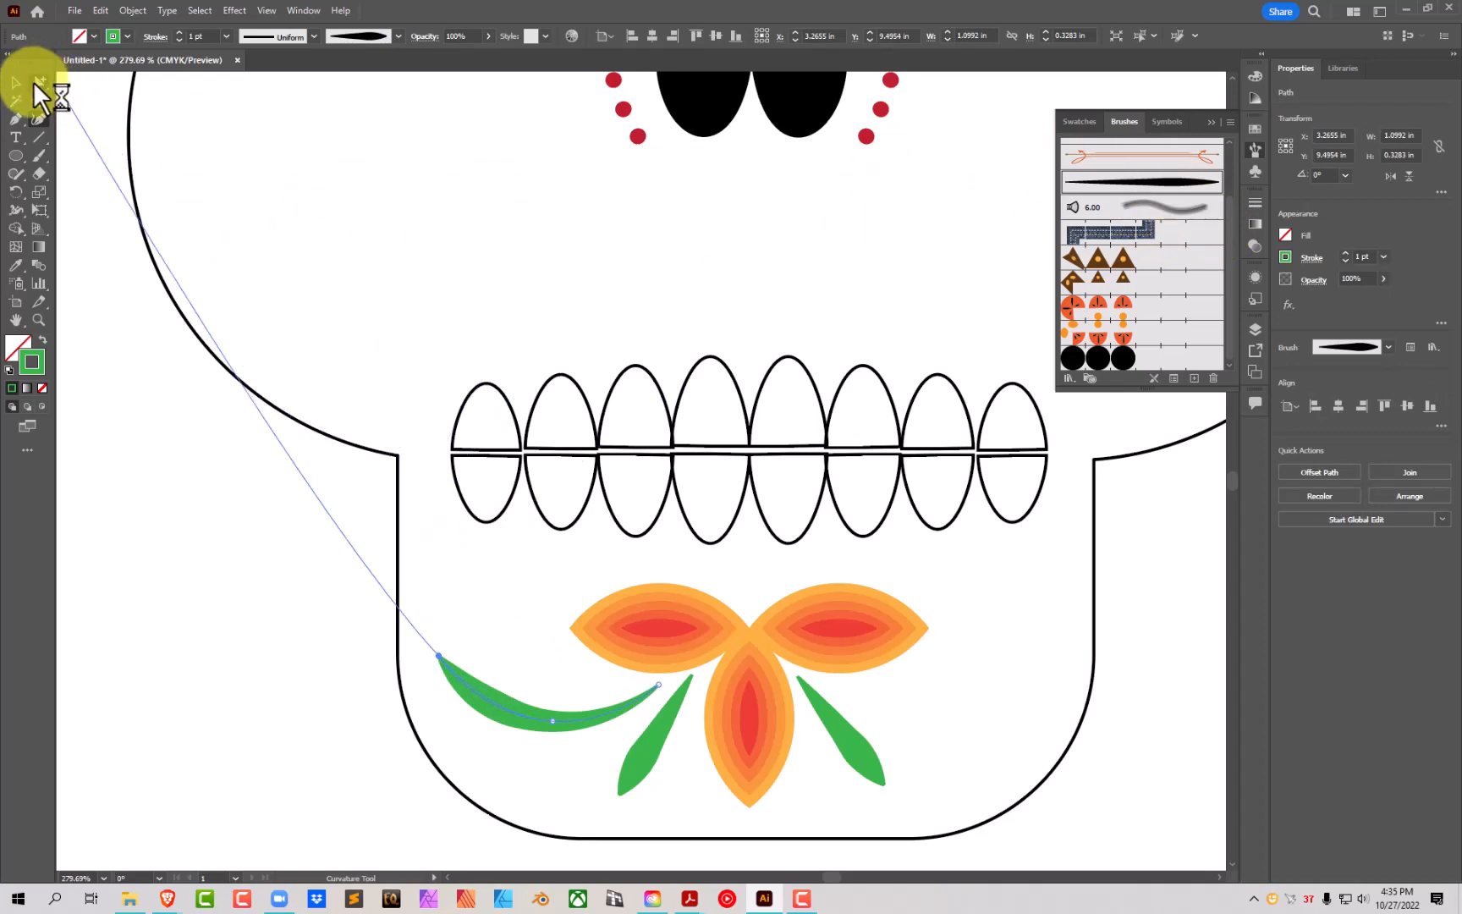
Step: Reflect a copy of the curved green stroke across a vertical axis through the centre of the lower chin petal
{"action": "left_click", "coordinate": [16, 82]}
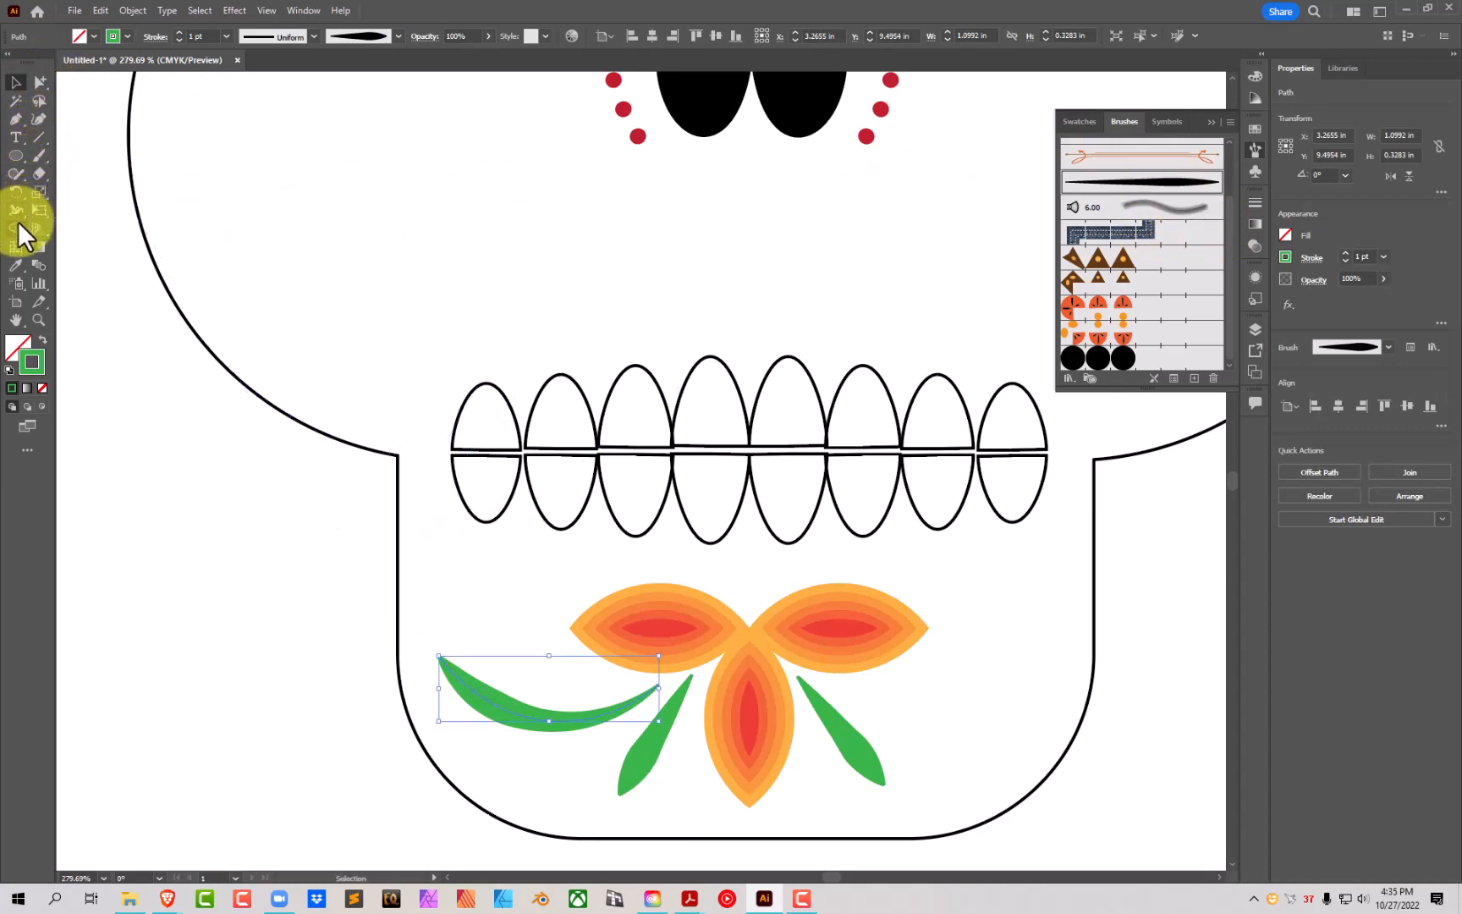
{"action": "left_click_drag", "start_coordinate": [12, 198], "coordinate": [105, 200]}
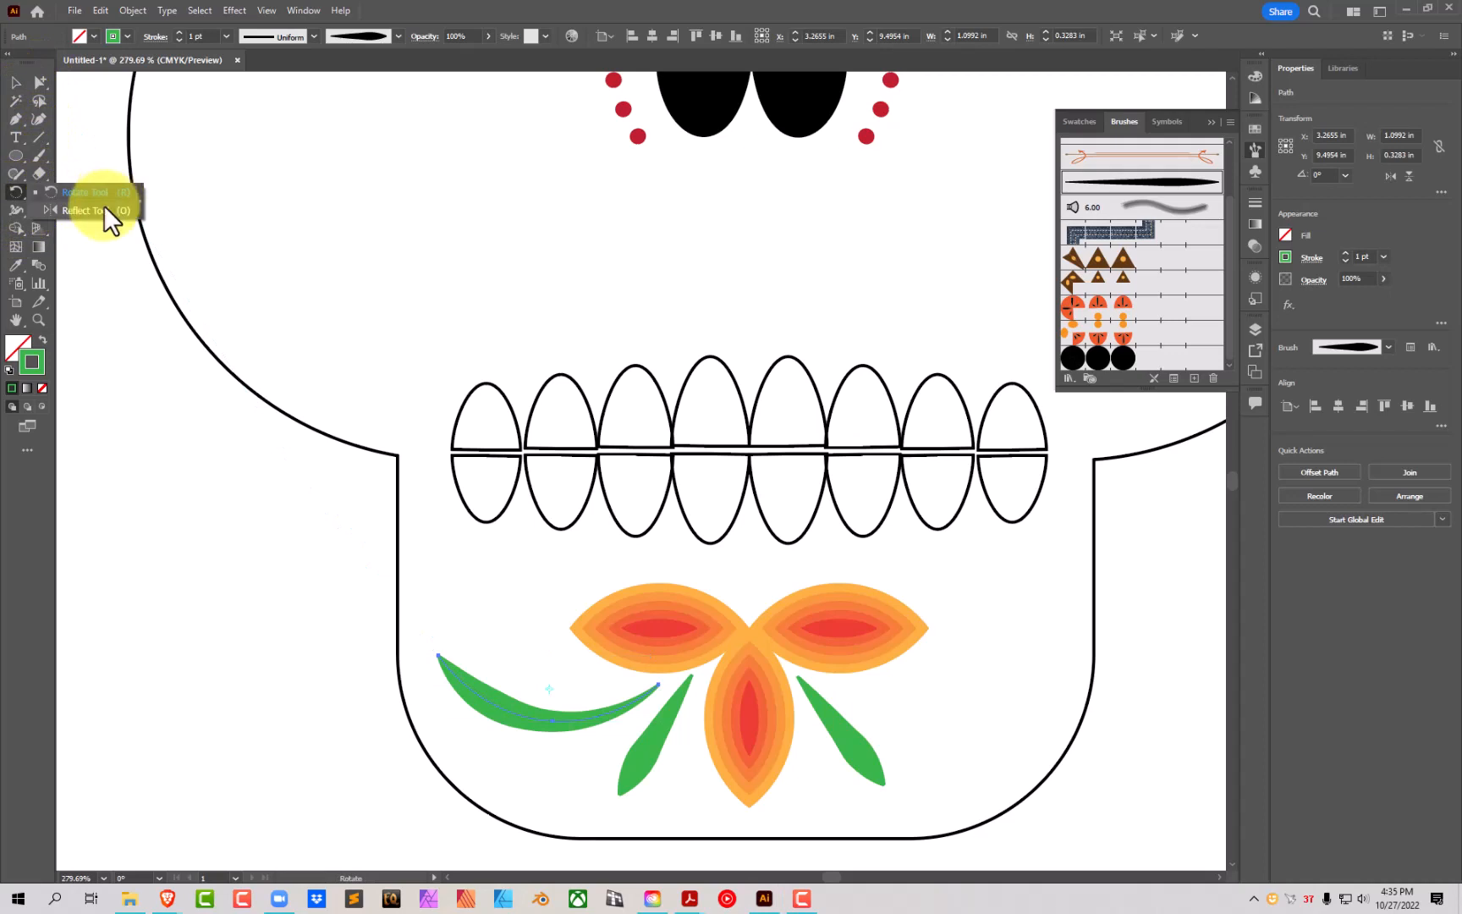
{"action": "left_click", "coordinate": [750, 682], "text": "alt"}
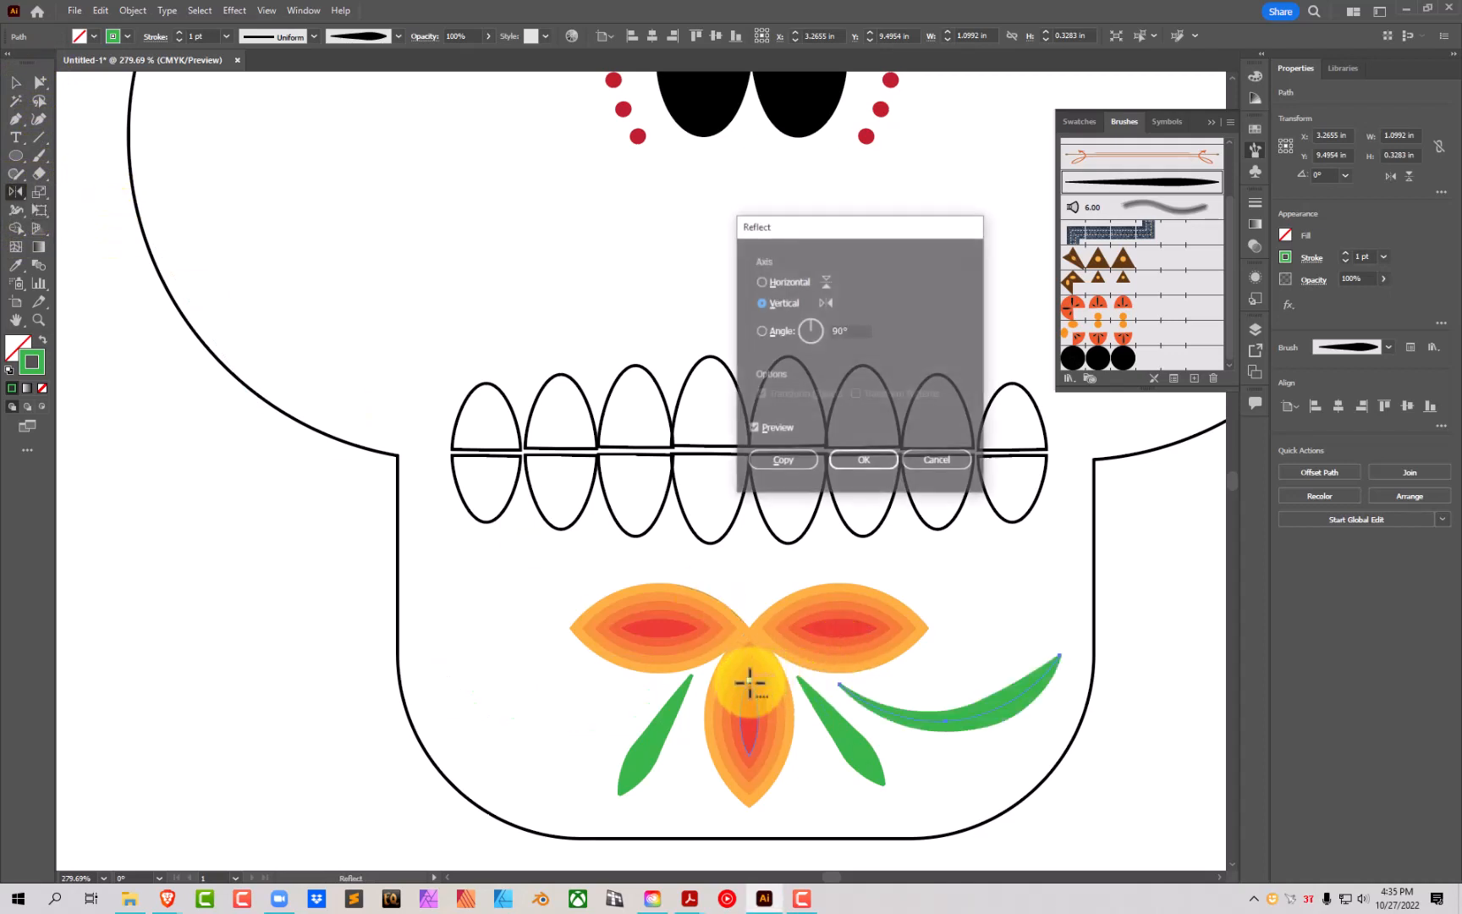
{"action": "left_click", "coordinate": [783, 460]}
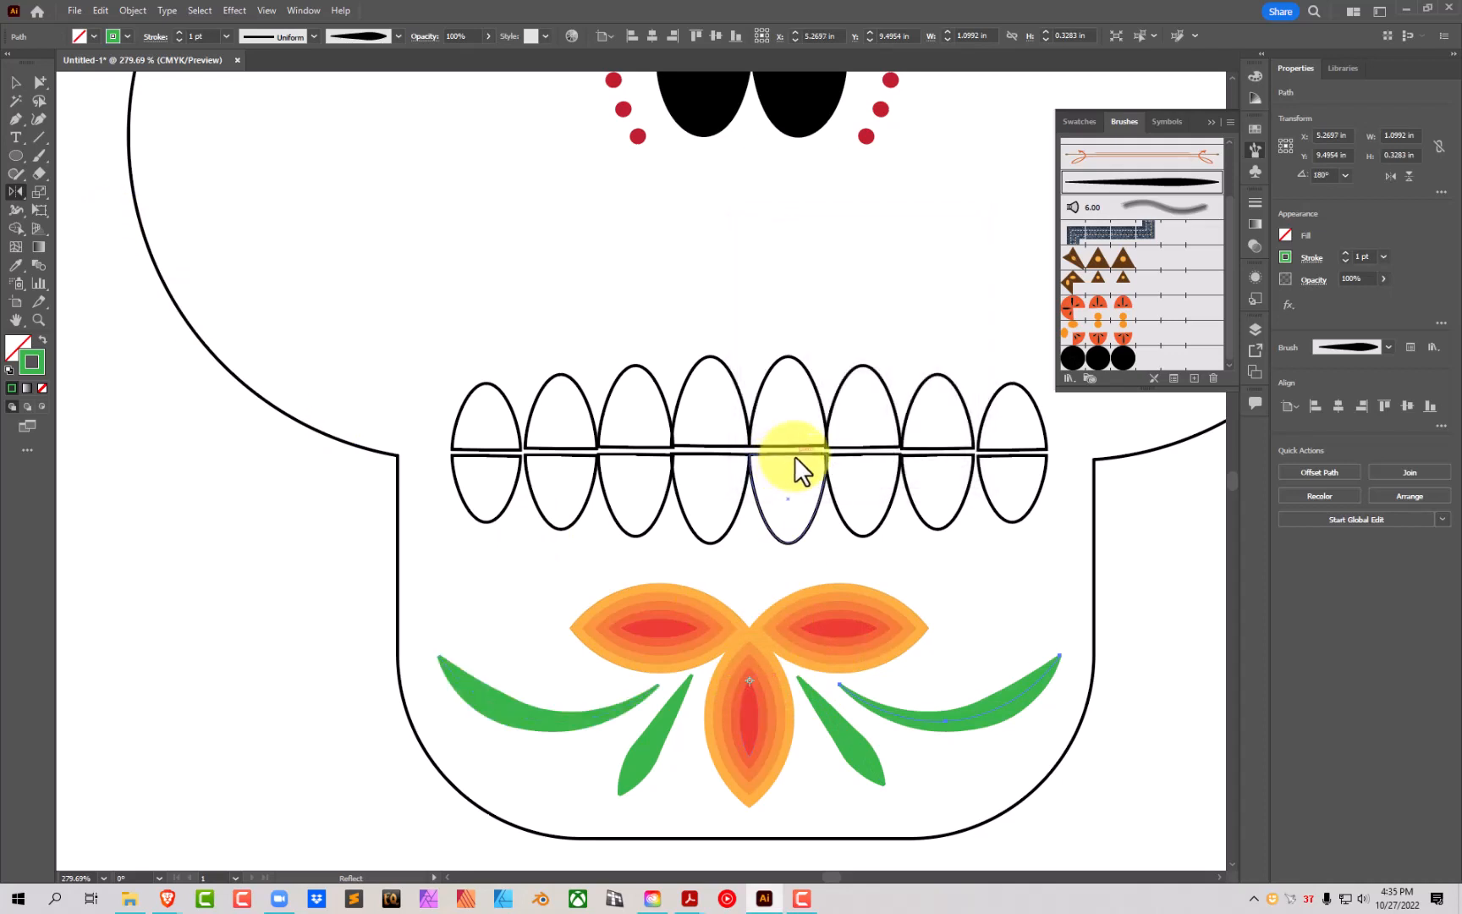
{"action": "left_click", "coordinate": [1167, 575]}
{"action": "left_click", "coordinate": [16, 82]}
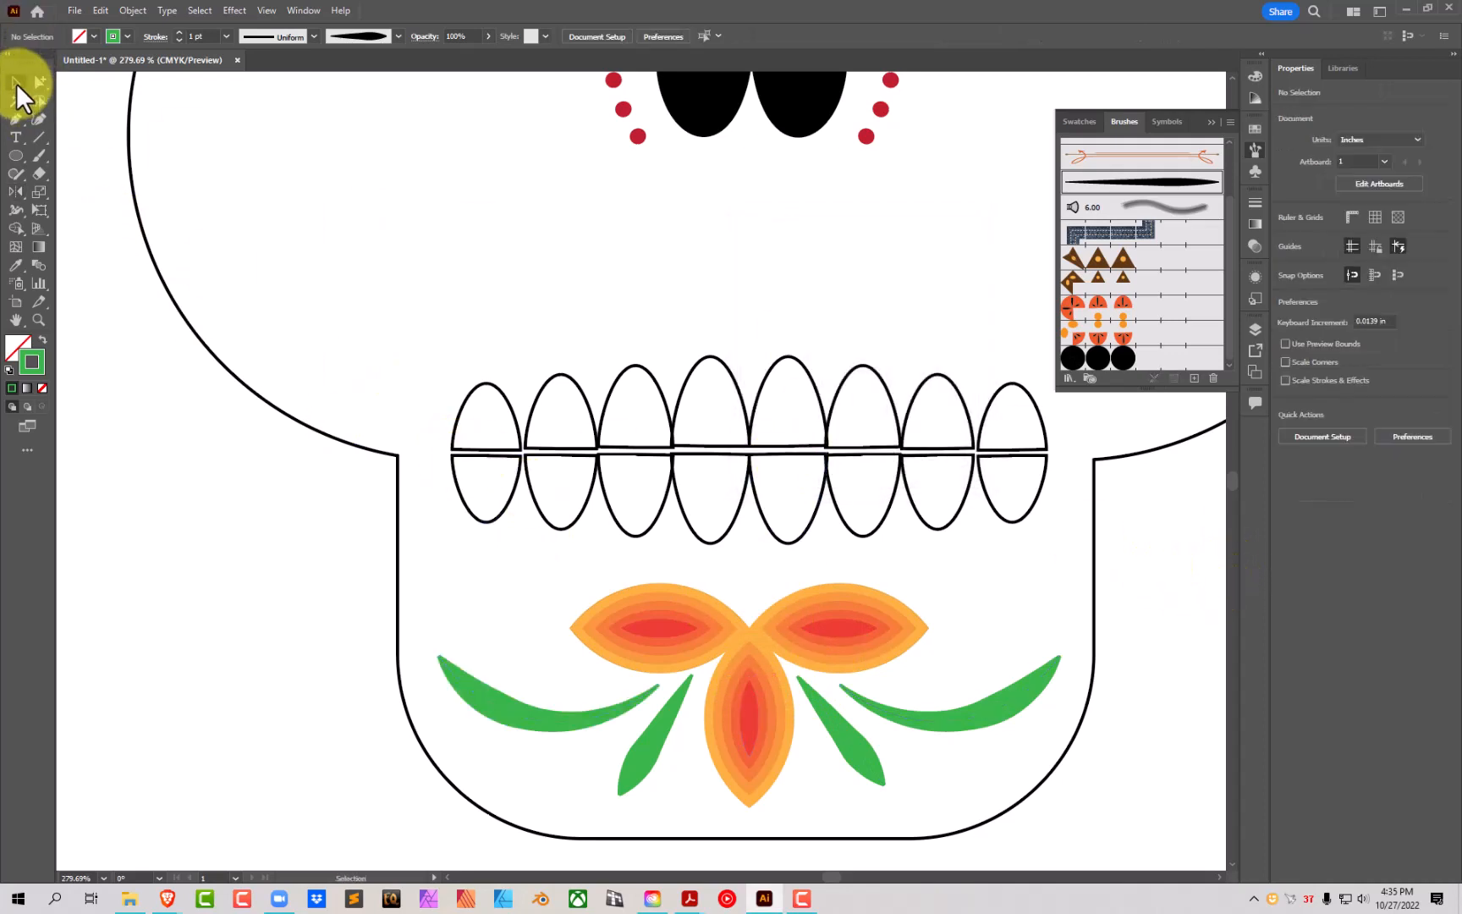
Step: Duplicate the whole forehead flower, rotate the copy about 135°, and place it over the skull's left cheek
{"action": "key", "text": "ctrl+0"}
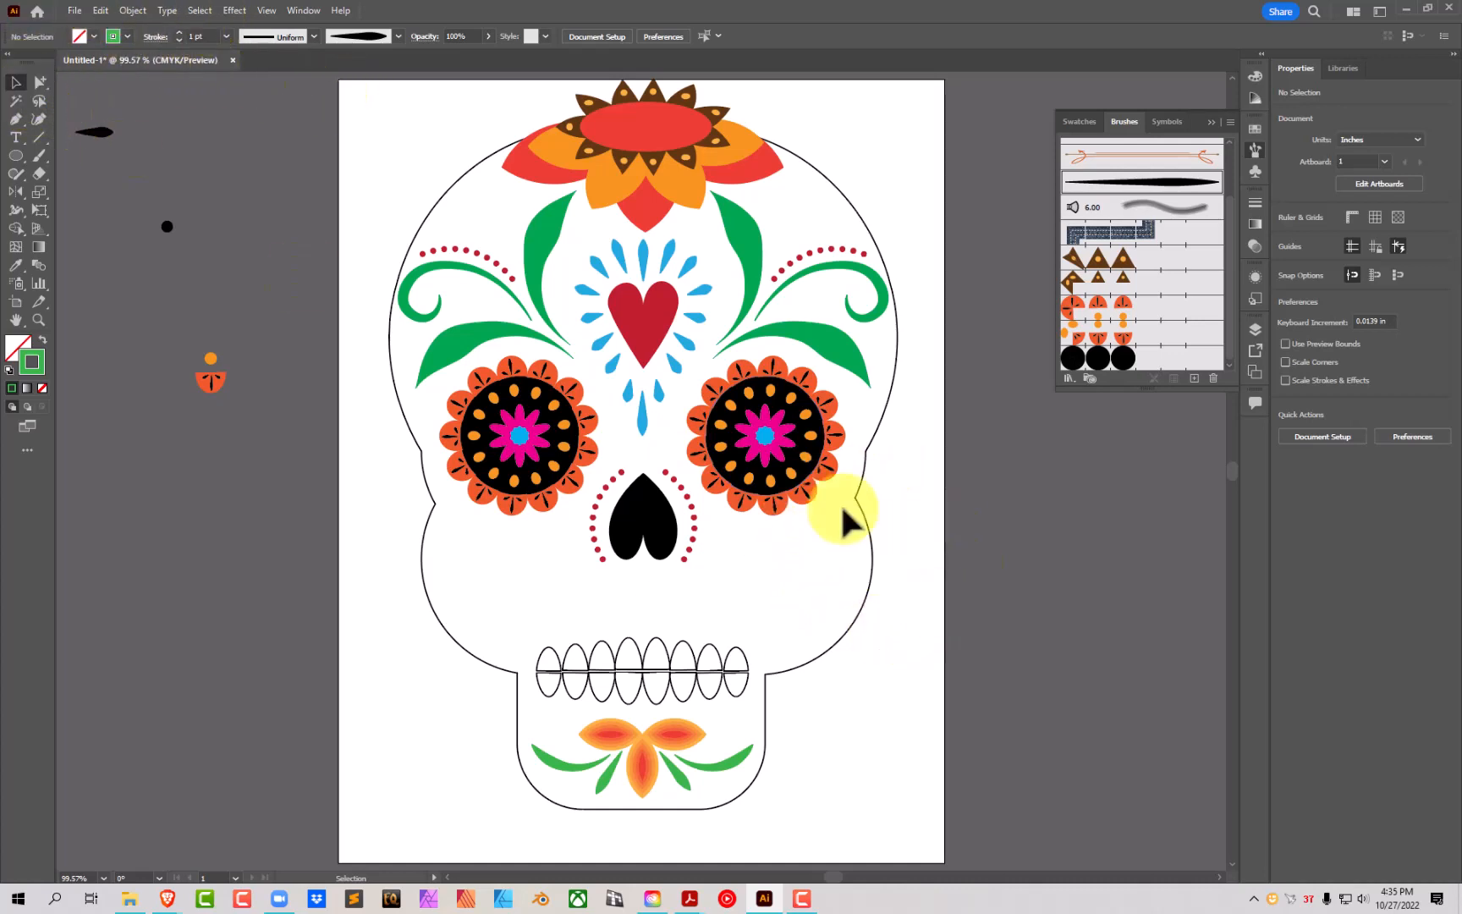
{"action": "left_click", "coordinate": [668, 138]}
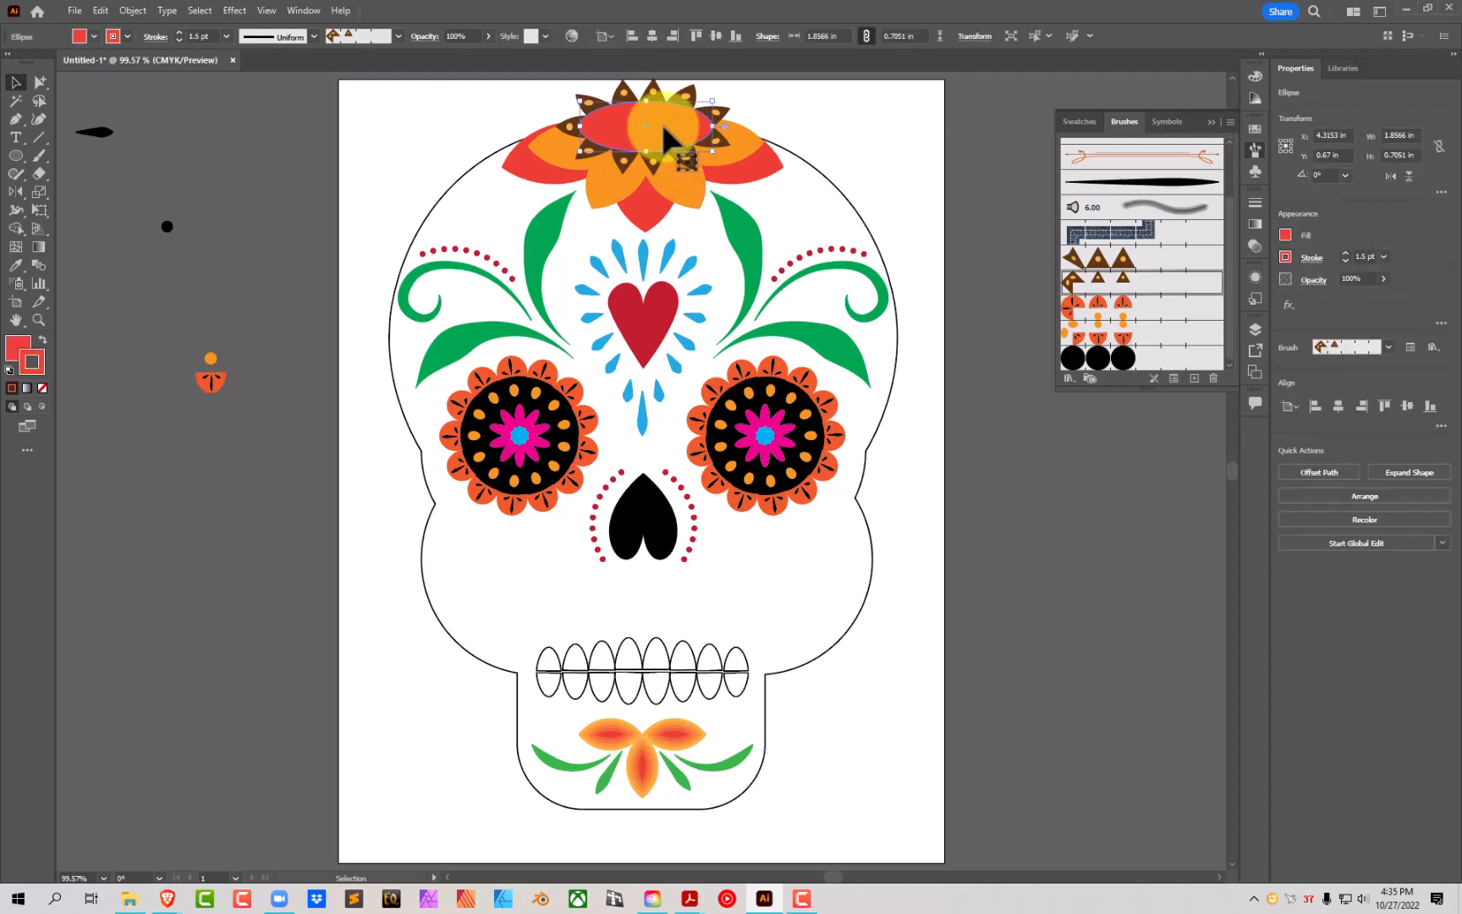
{"action": "left_click", "coordinate": [641, 200], "text": "shift"}
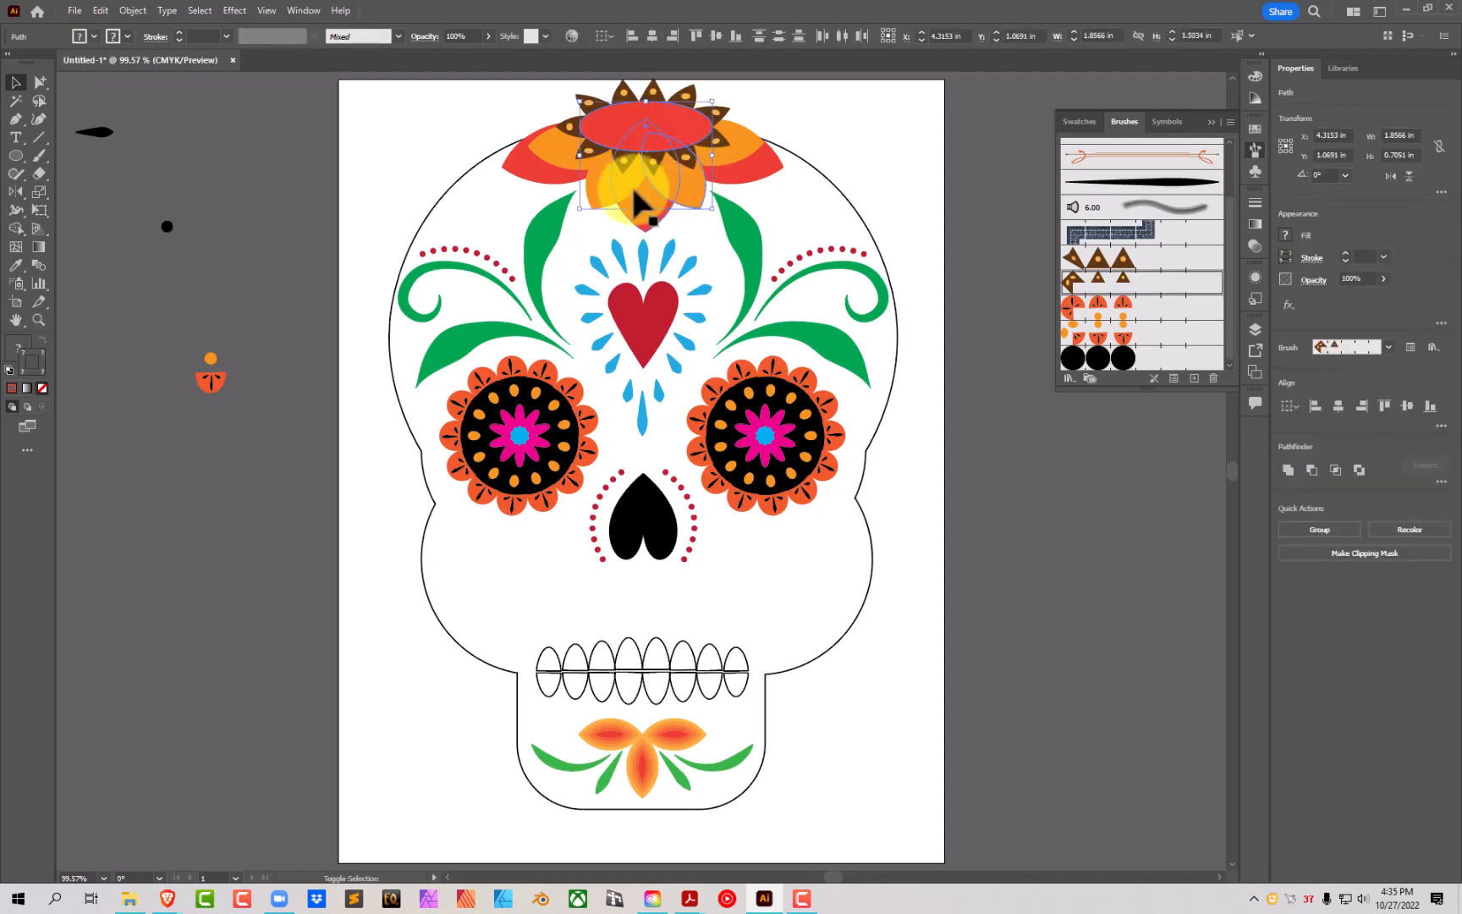
{"action": "left_click_drag", "start_coordinate": [715, 170], "coordinate": [501, 167]}
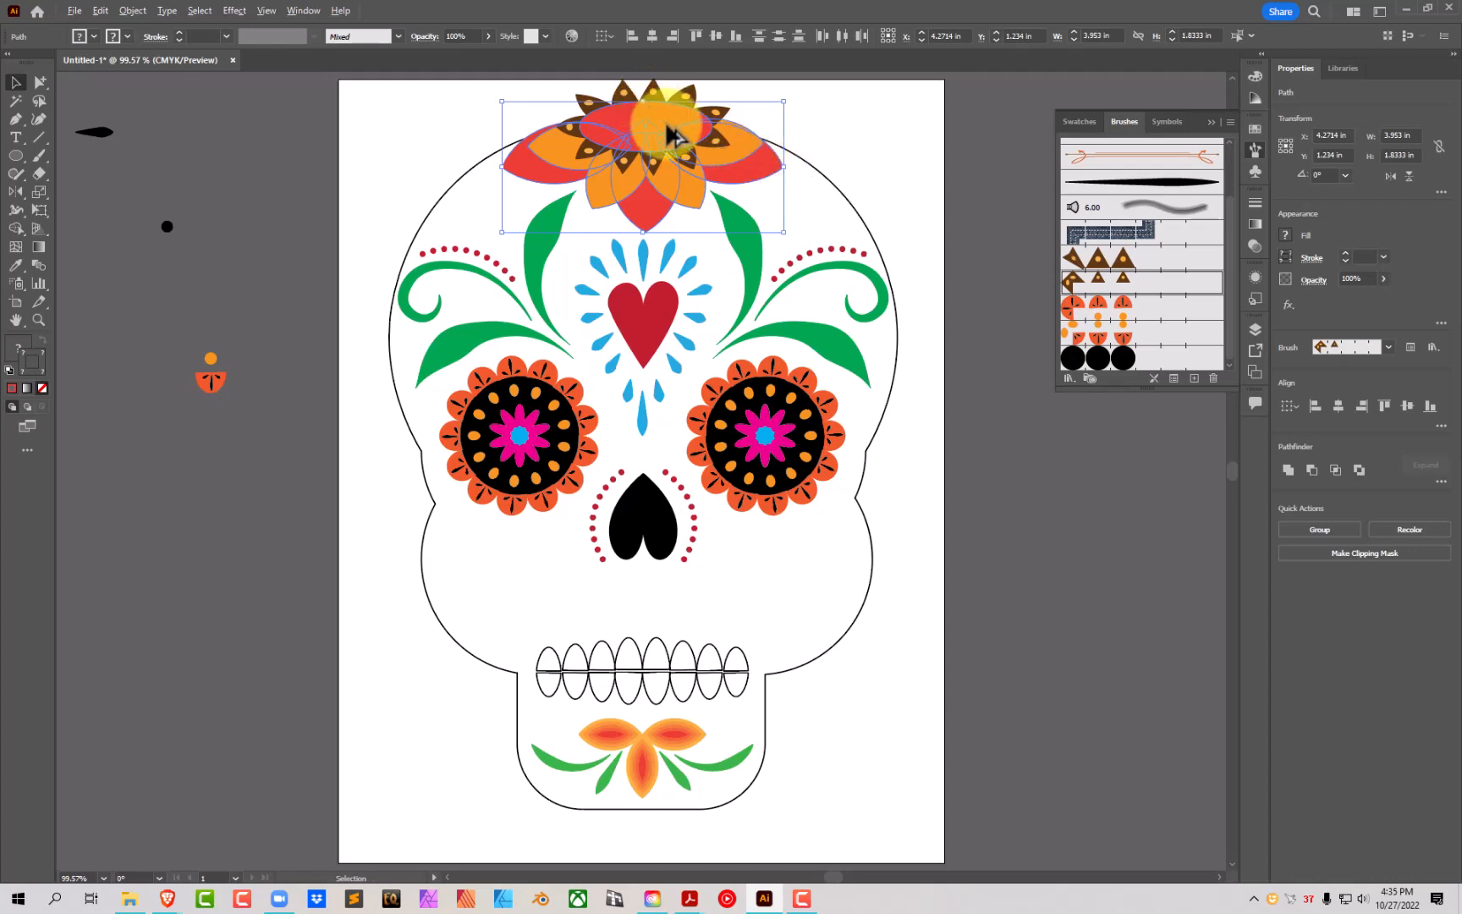
{"action": "left_click_drag", "start_coordinate": [662, 148], "coordinate": [427, 611]}
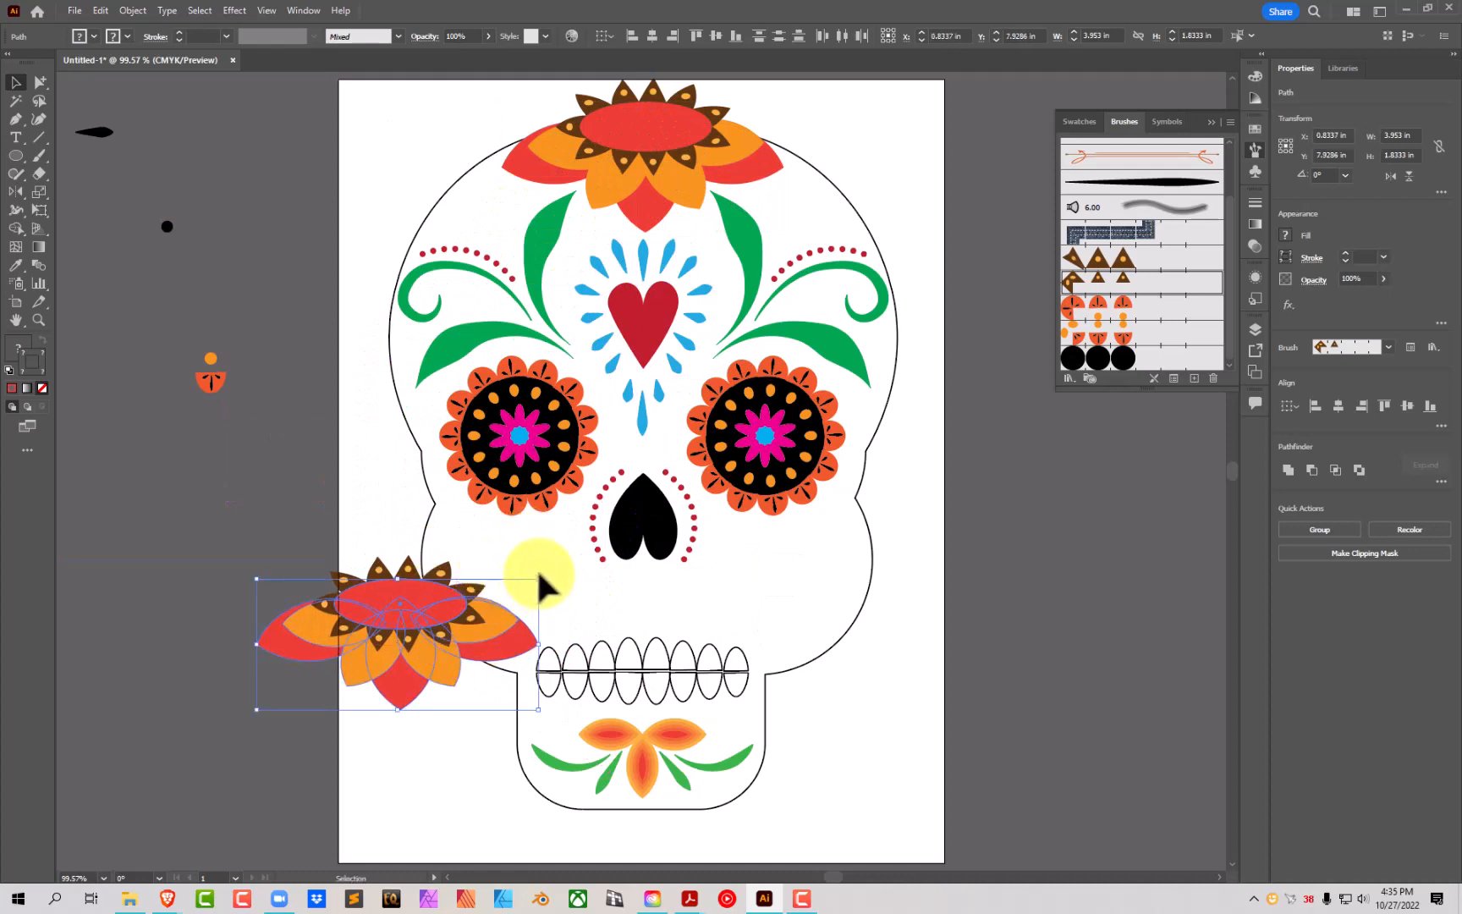
{"action": "left_click_drag", "start_coordinate": [545, 584], "coordinate": [180, 582]}
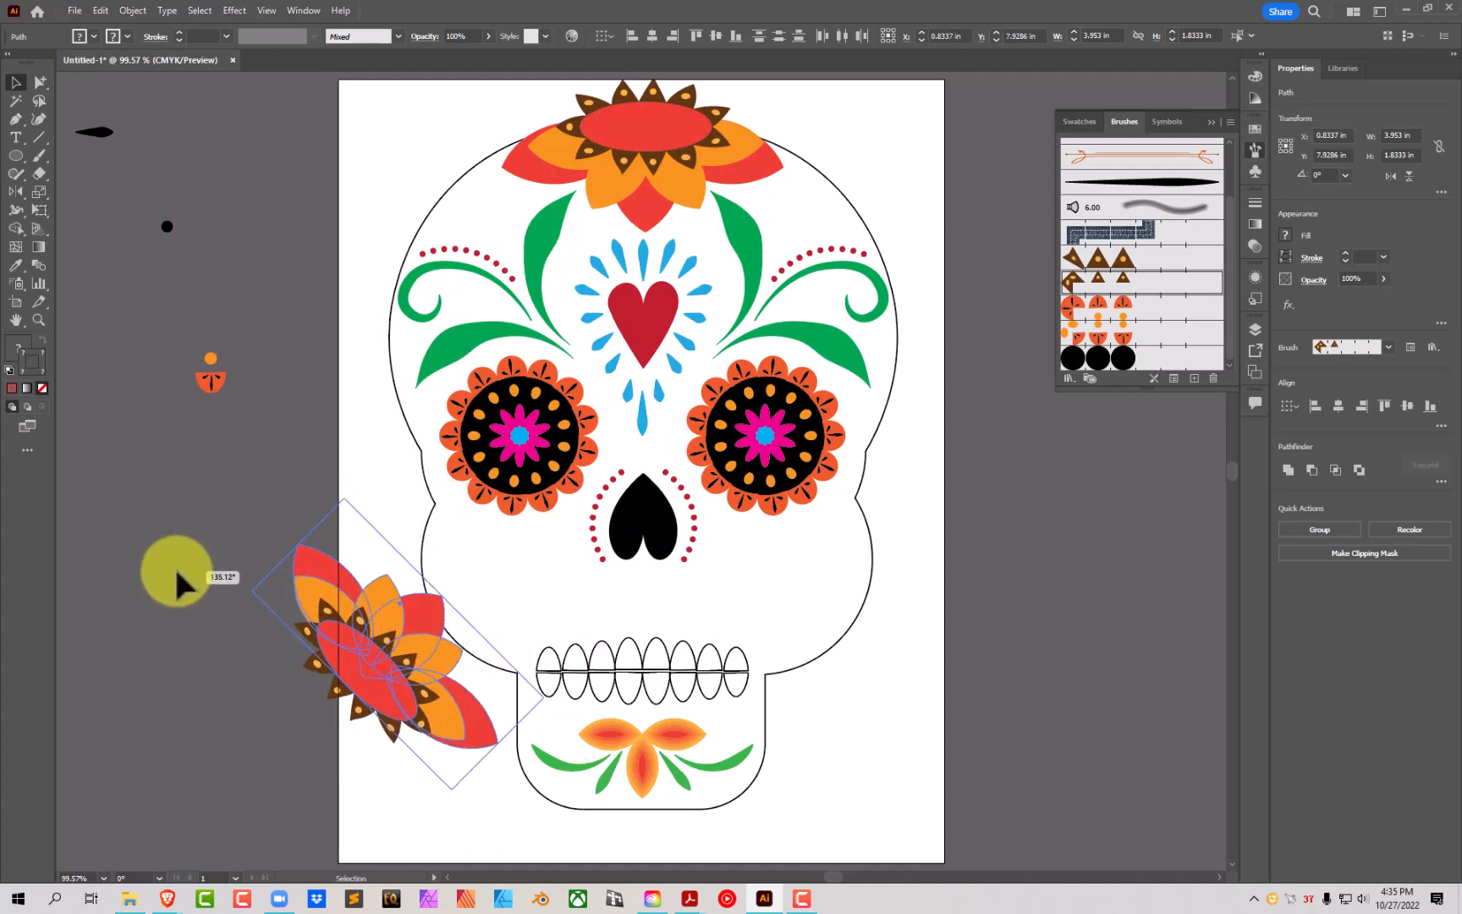
{"action": "left_click_drag", "start_coordinate": [373, 669], "coordinate": [464, 622]}
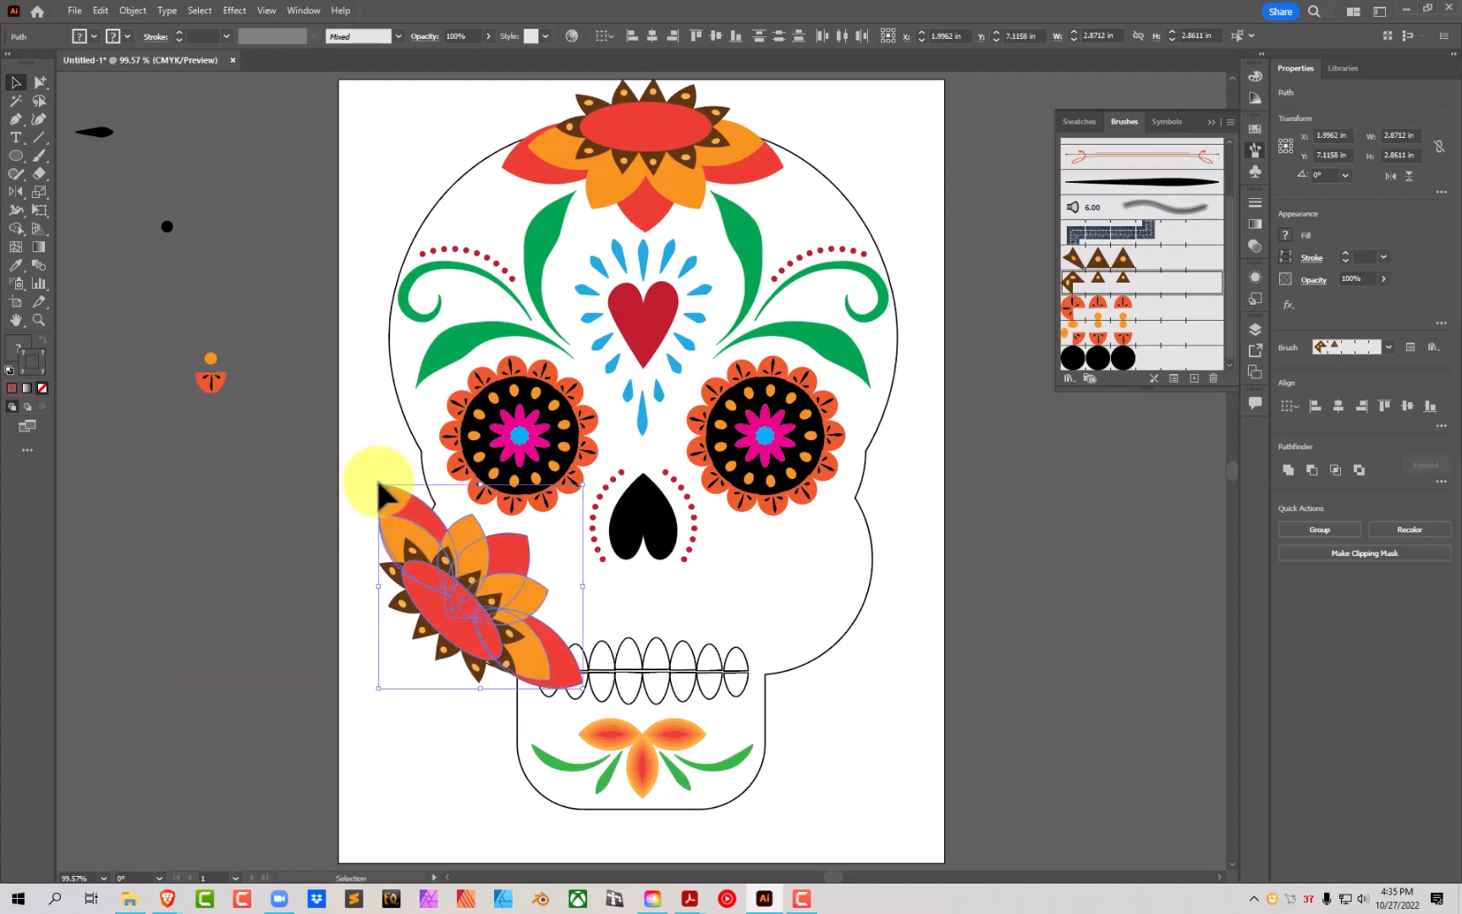
Step: Scale the cheek flower down to fit the jaw curve and set its centre ellipse's stroke weight to 1 pt
{"action": "left_click_drag", "start_coordinate": [379, 489], "coordinate": [399, 512]}
{"action": "mouse_move", "coordinate": [467, 595]}
{"action": "left_mouse_down"}
{"action": "mouse_move", "coordinate": [457, 587]}
{"action": "mouse_move", "coordinate": [464, 610]}
{"action": "left_mouse_up"}
{"action": "left_click", "coordinate": [424, 653]}
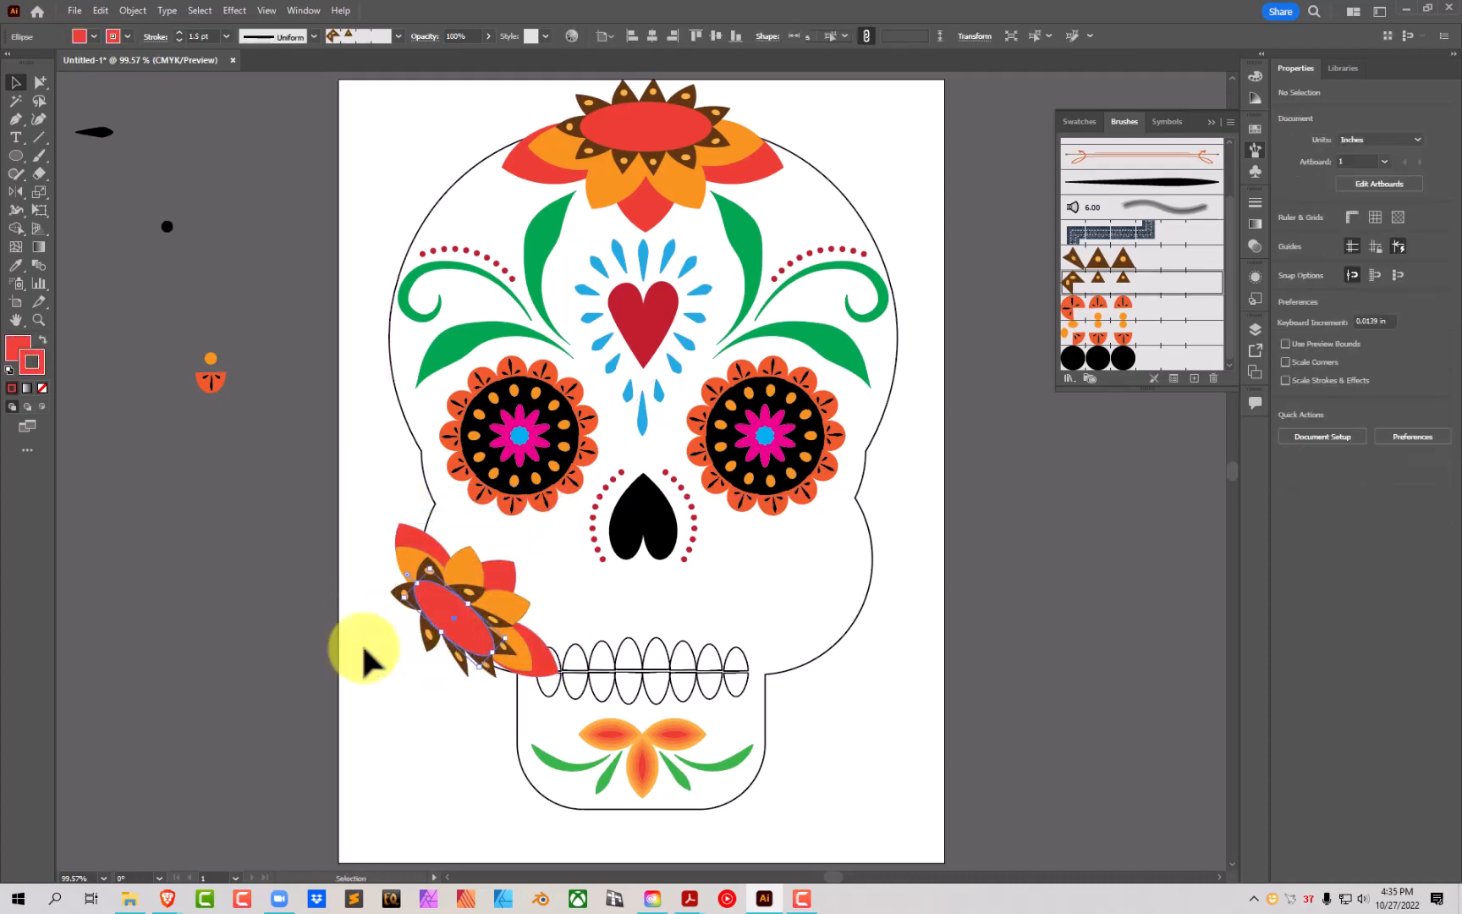
{"action": "left_click", "coordinate": [176, 39]}
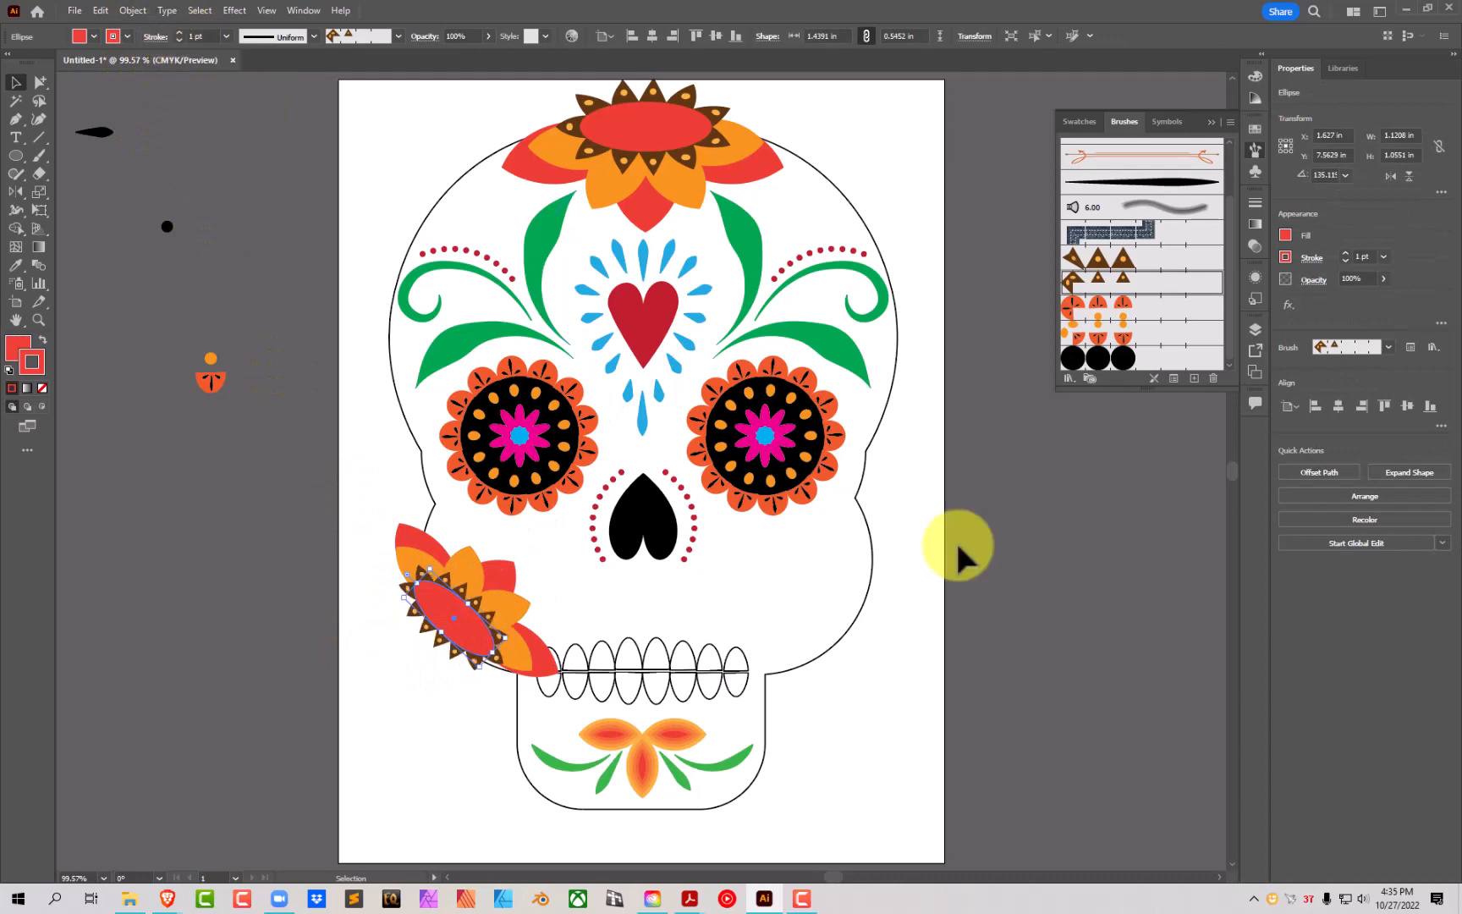
Step: Select the cheek flower's ellipse and petals together, rotate them slightly clockwise, and shift them along the jaw outline
{"action": "left_click", "coordinate": [519, 668]}
{"action": "left_click", "coordinate": [518, 655], "text": "shift"}
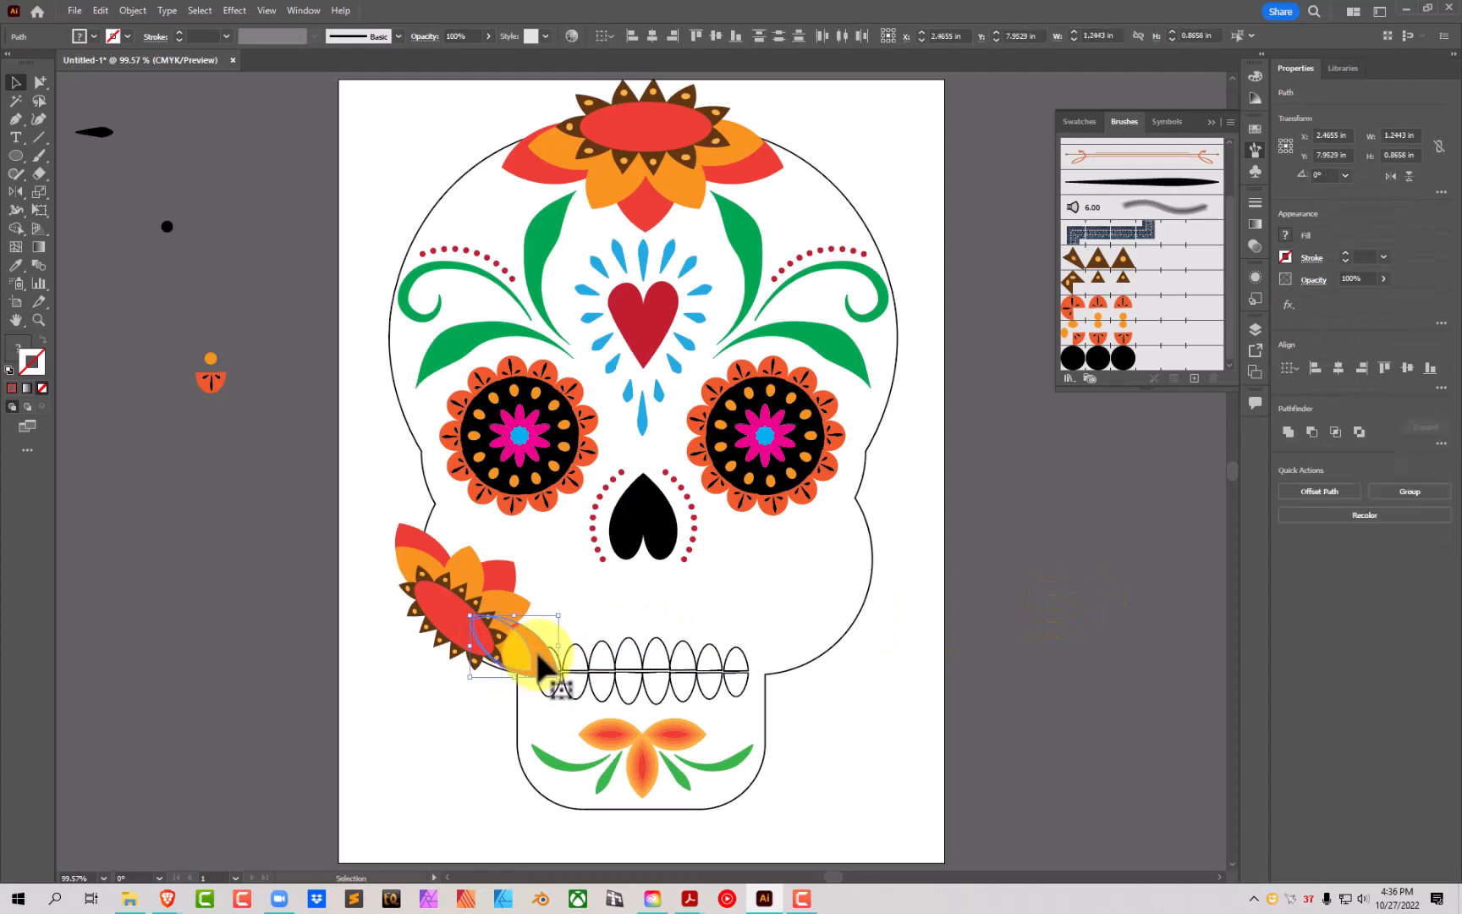
{"action": "left_click_drag", "start_coordinate": [467, 604], "coordinate": [445, 610]}
{"action": "left_click", "coordinate": [450, 616], "text": "shift"}
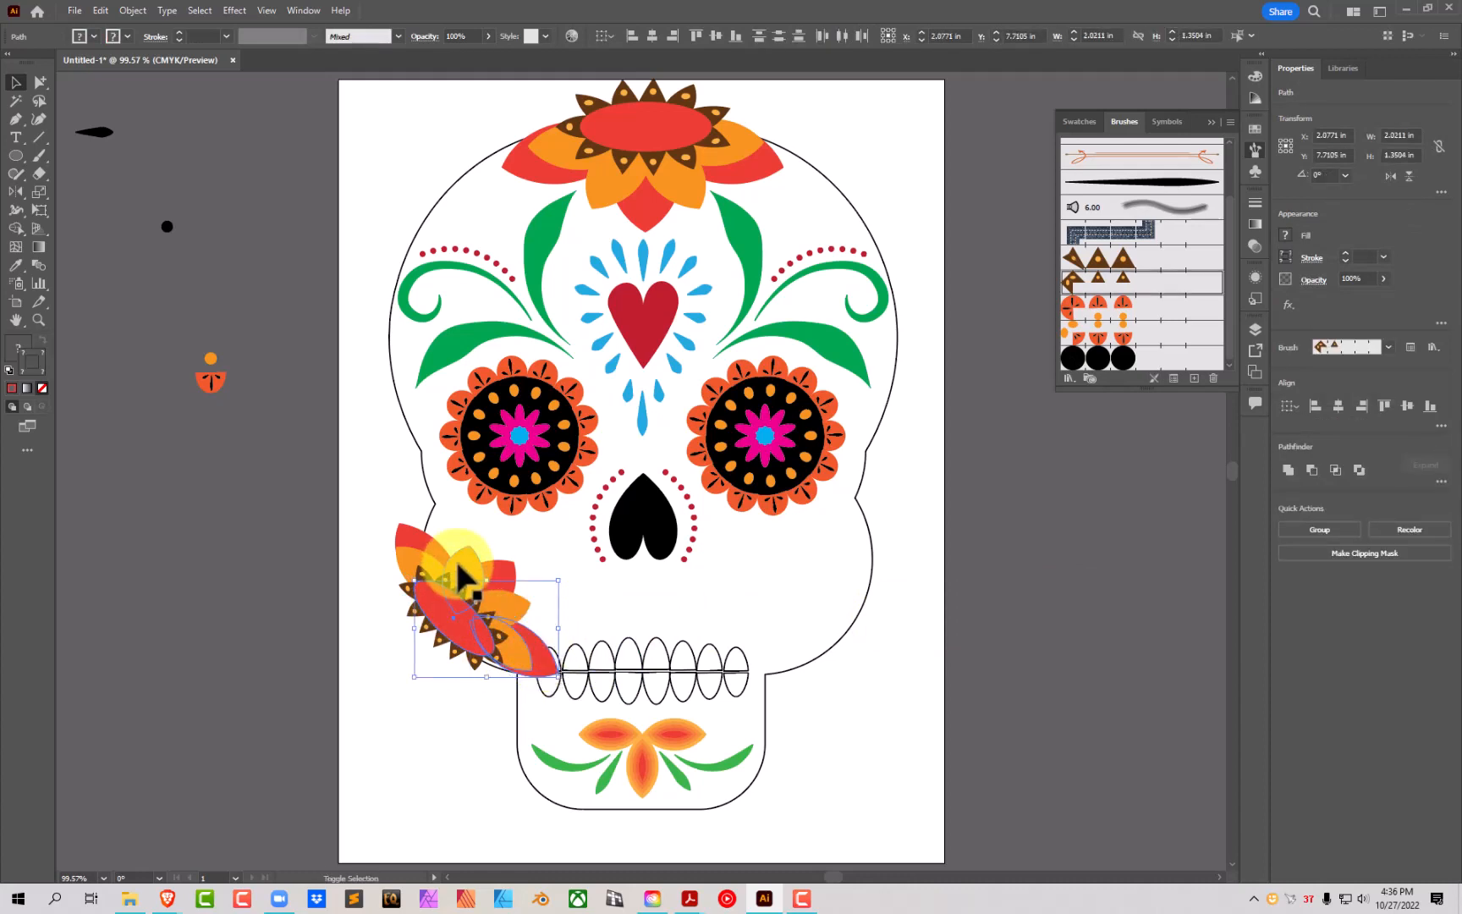
{"action": "left_click_drag", "start_coordinate": [441, 572], "coordinate": [414, 565]}
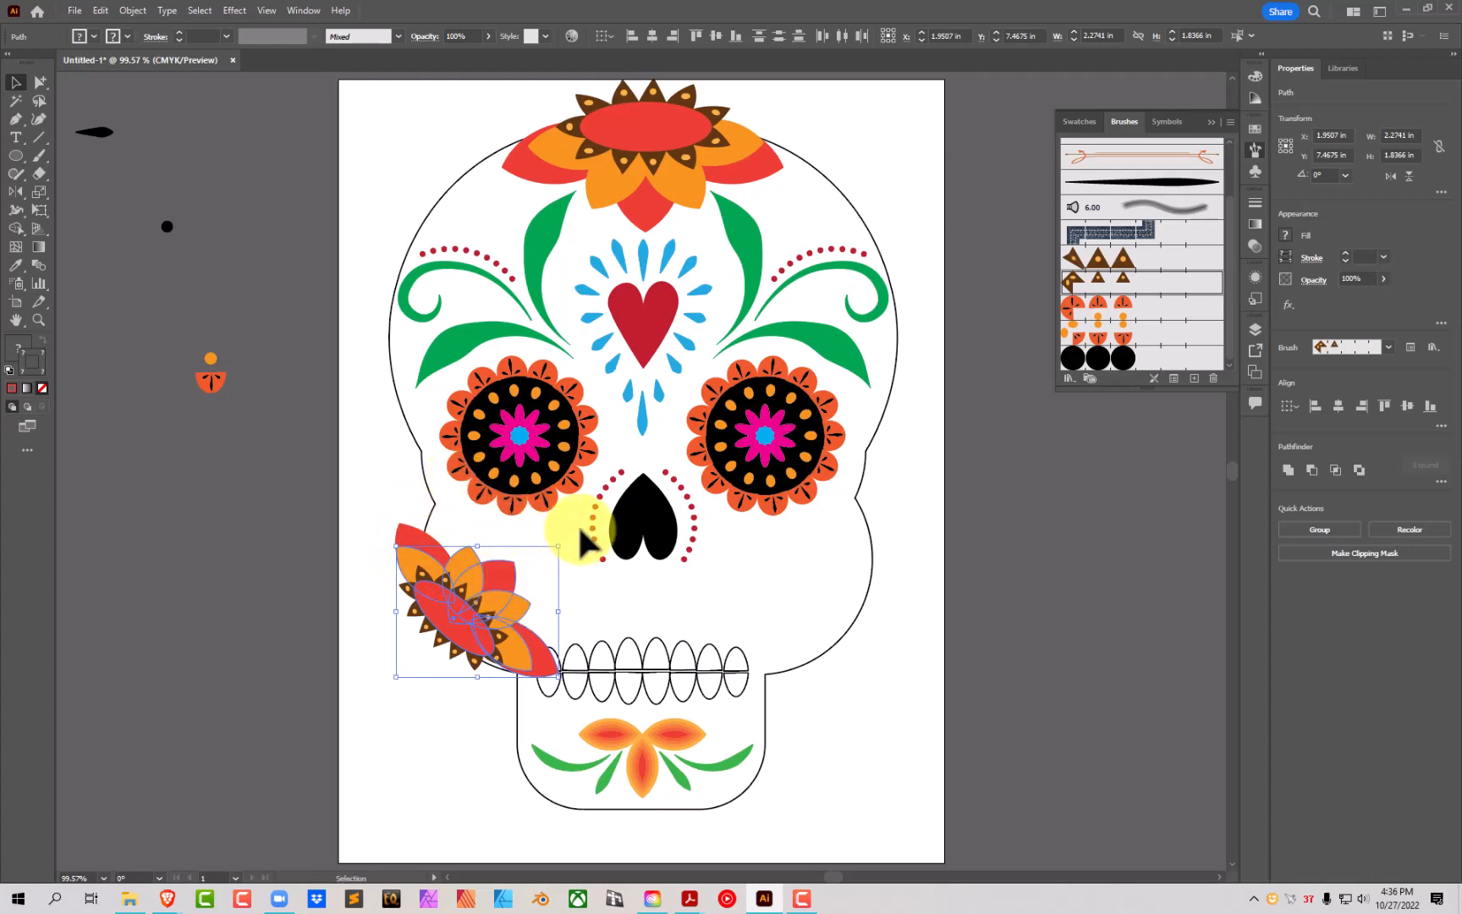
{"action": "left_click_drag", "start_coordinate": [562, 539], "coordinate": [448, 609]}
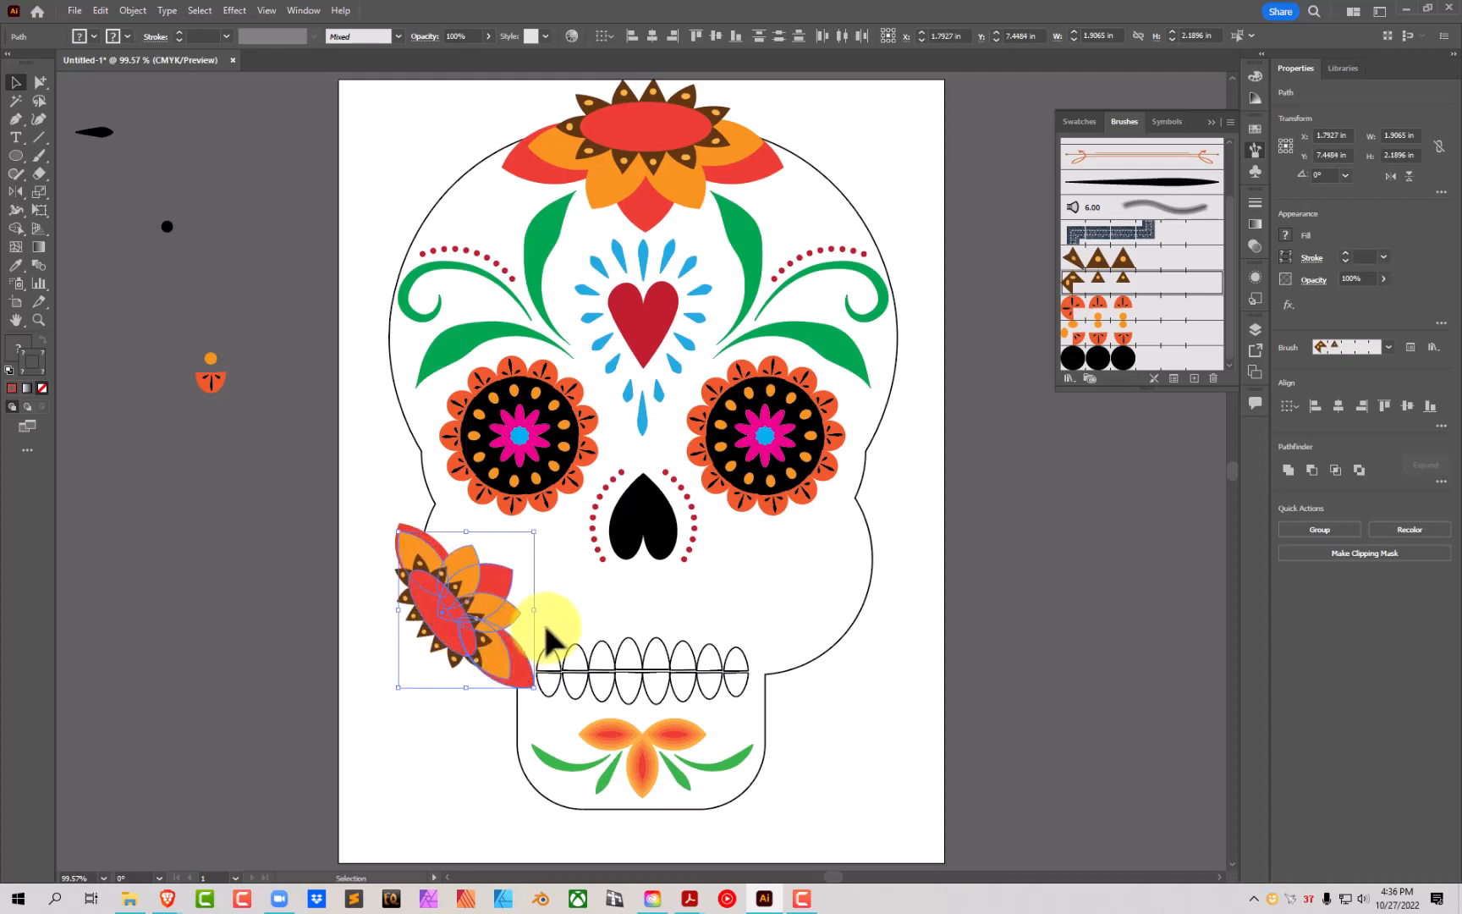
Step: Rotate the two outermost red petals of the cheek flower inward so they show between the orange petals
{"action": "left_click", "coordinate": [508, 668]}
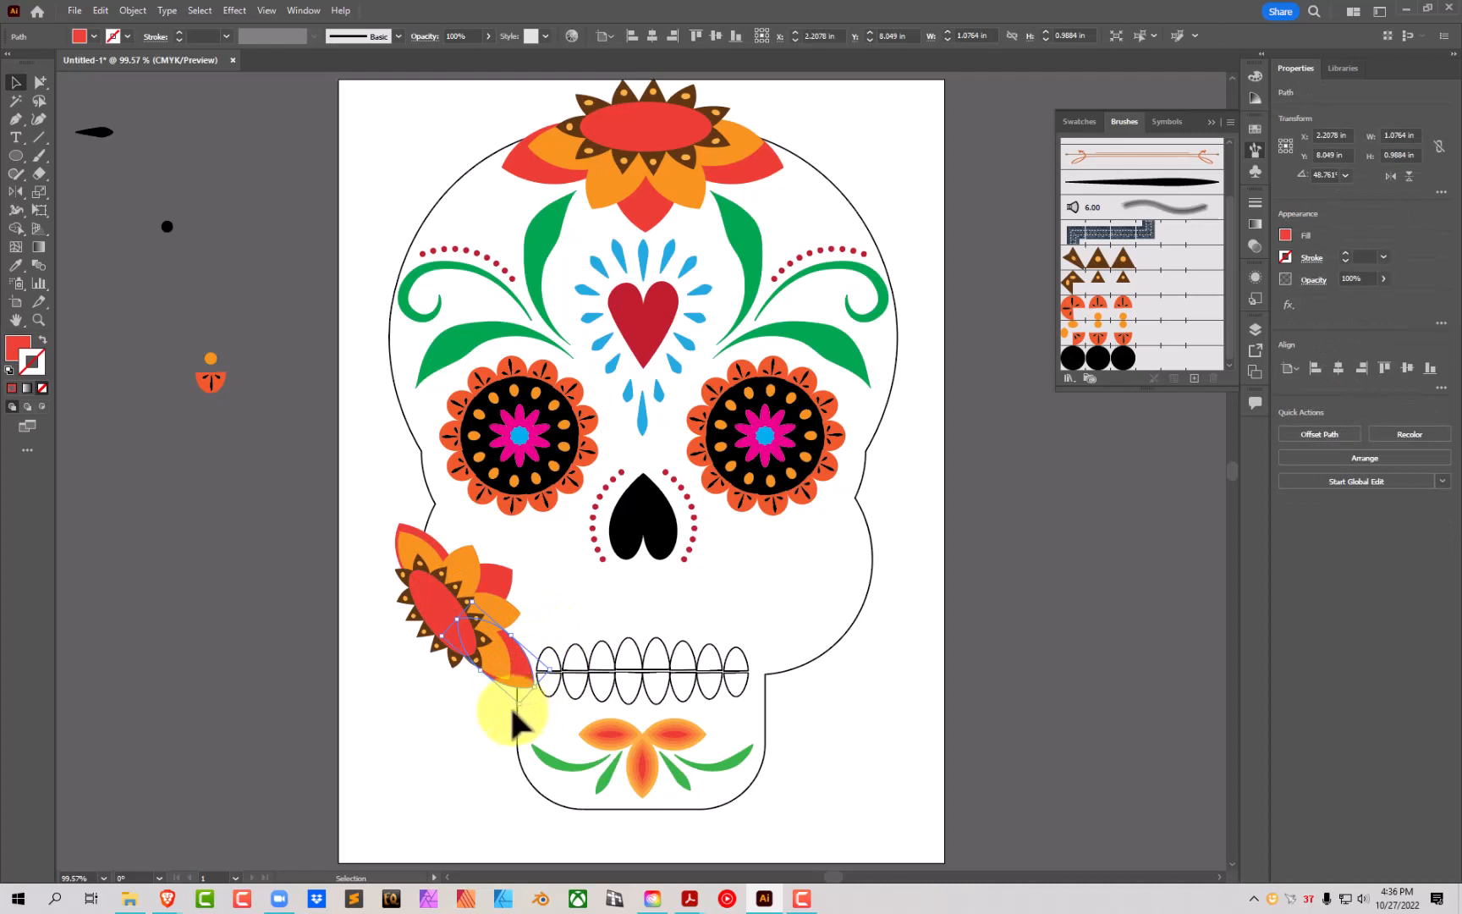
{"action": "left_click_drag", "start_coordinate": [512, 709], "coordinate": [450, 545]}
{"action": "left_click", "coordinate": [441, 555]}
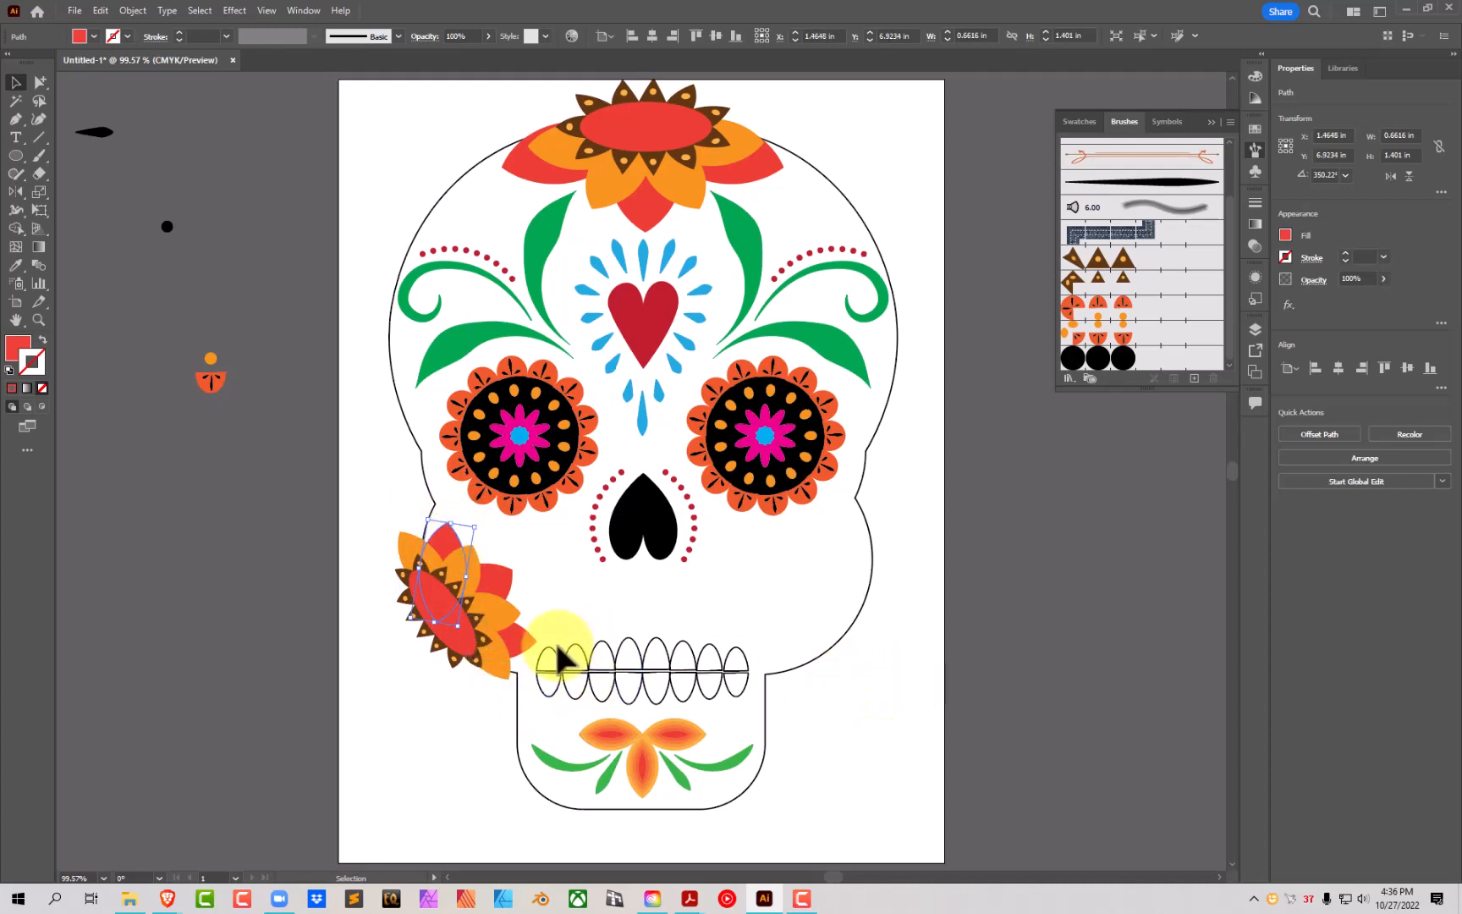
Step: Select every piece of the left cheek flower and reflect a copy across the face's vertical centreline onto the right cheek
{"action": "left_click", "coordinate": [415, 563], "text": "shift"}
{"action": "left_click", "coordinate": [506, 597], "text": "shift"}
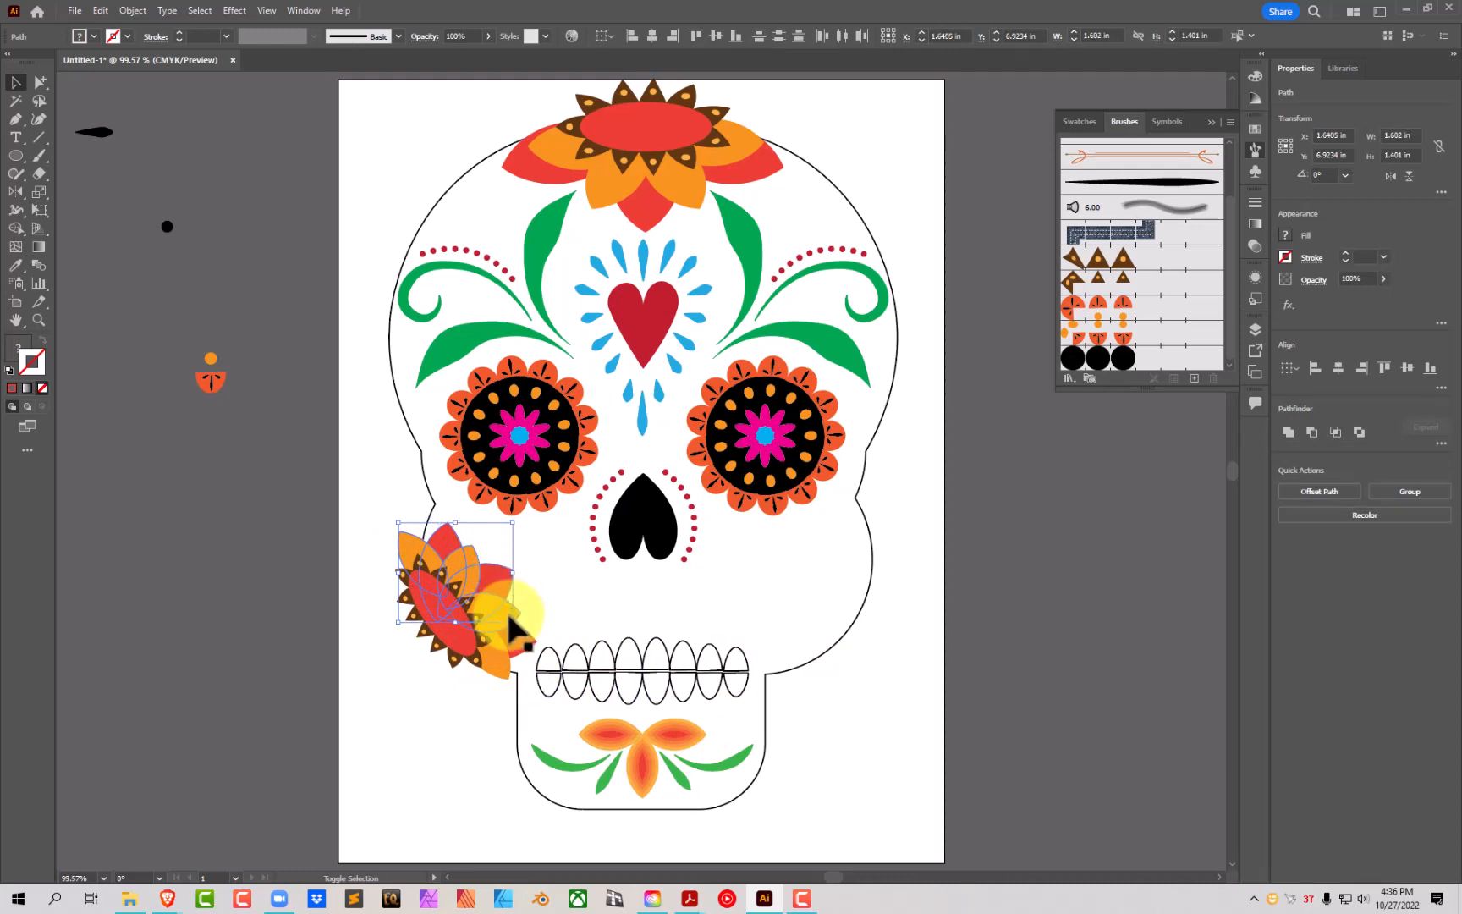
{"action": "left_click", "coordinate": [501, 674], "text": "shift"}
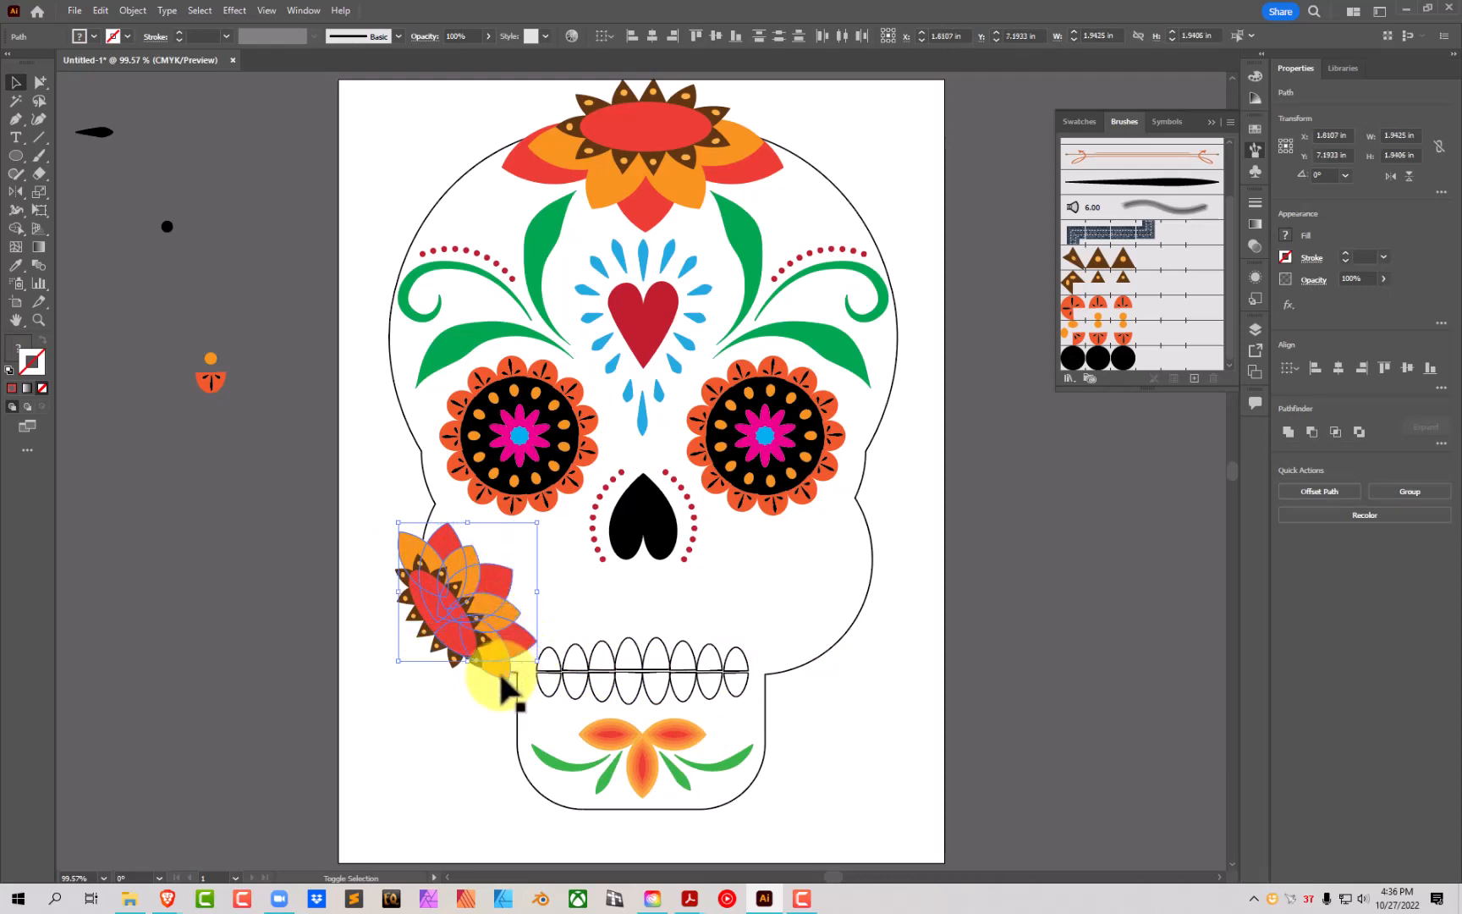
{"action": "left_click", "coordinate": [470, 645], "text": "shift"}
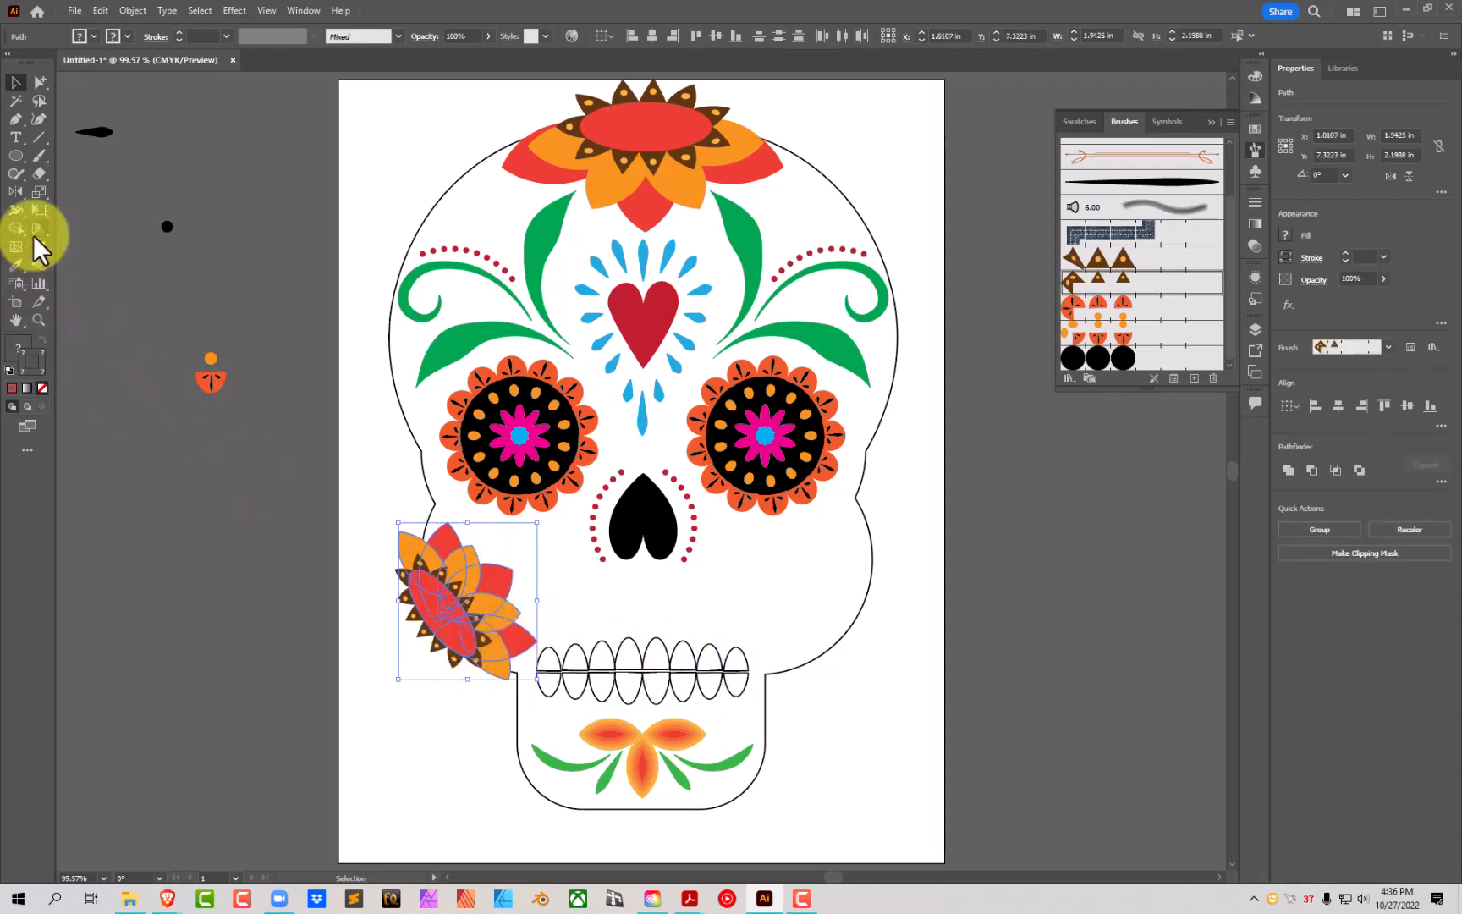
{"action": "left_click", "coordinate": [15, 192]}
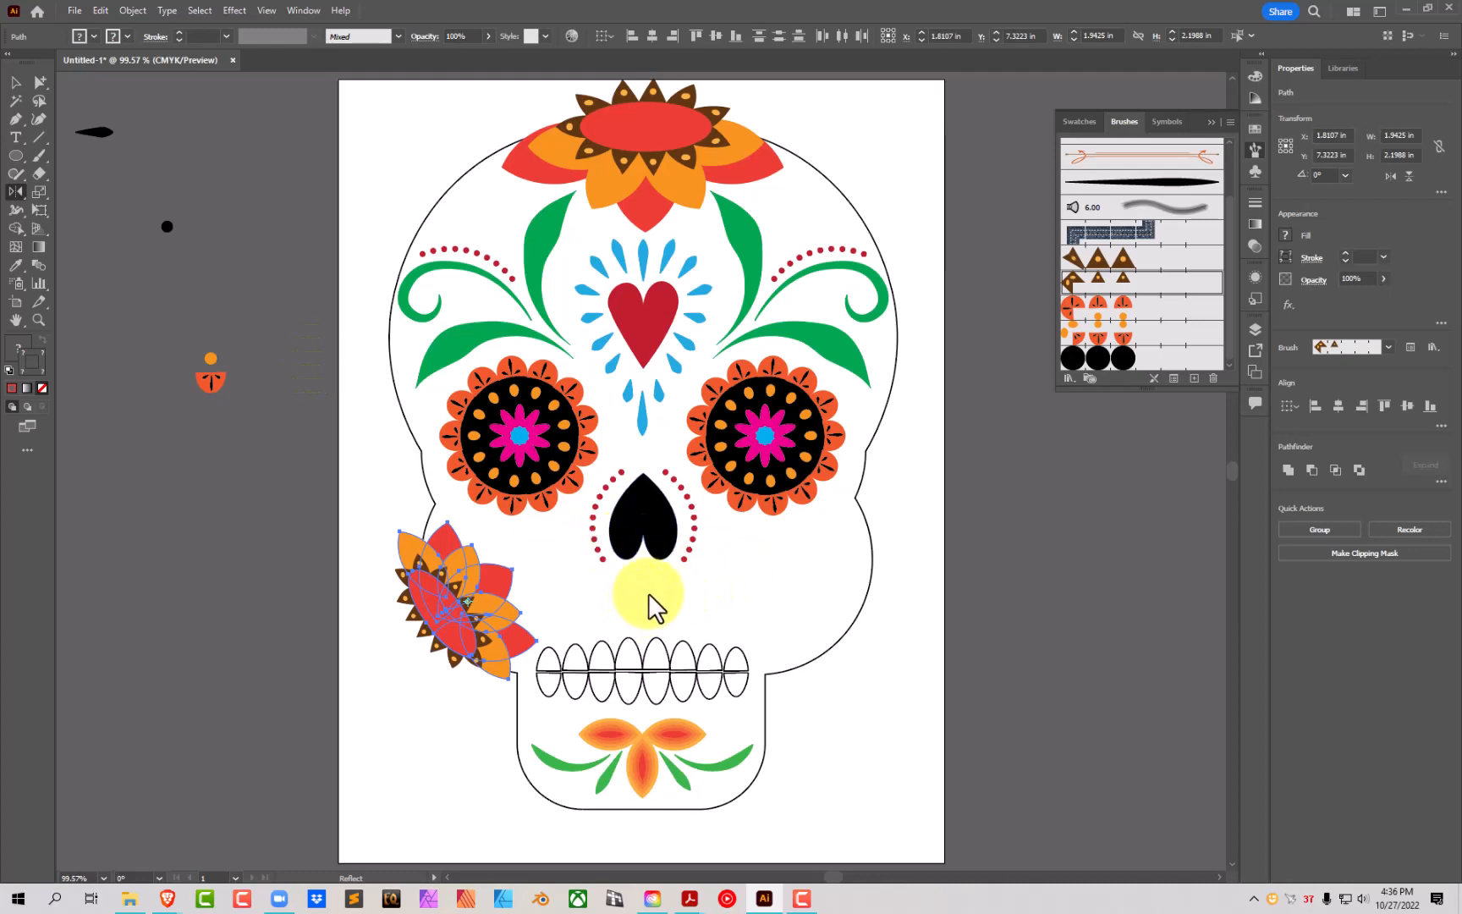
{"action": "left_click", "coordinate": [645, 594], "text": "alt"}
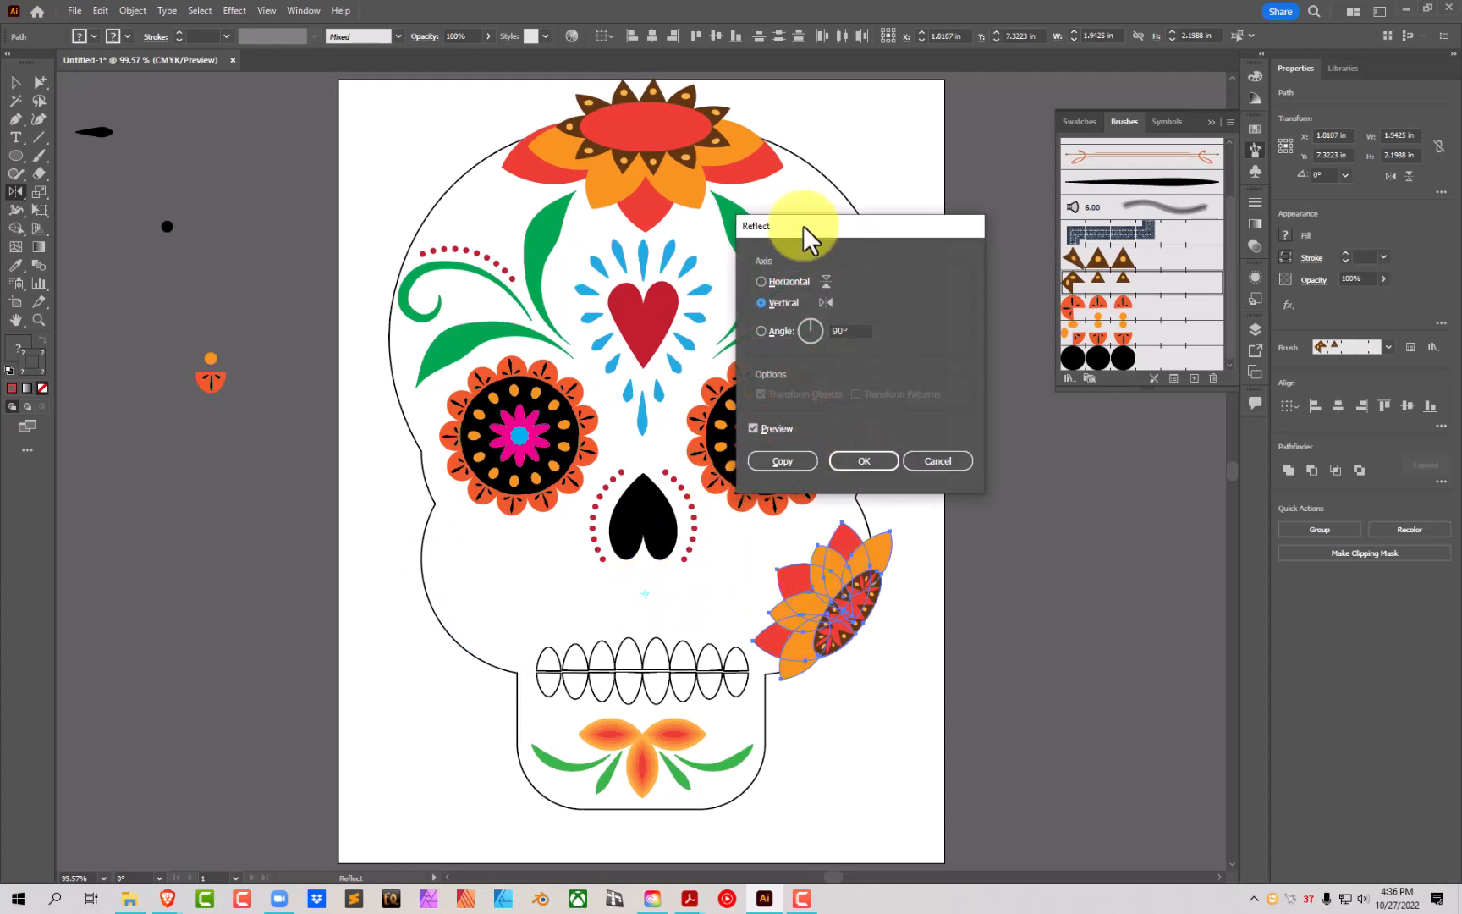
{"action": "left_click", "coordinate": [795, 461]}
{"action": "left_click", "coordinate": [15, 83]}
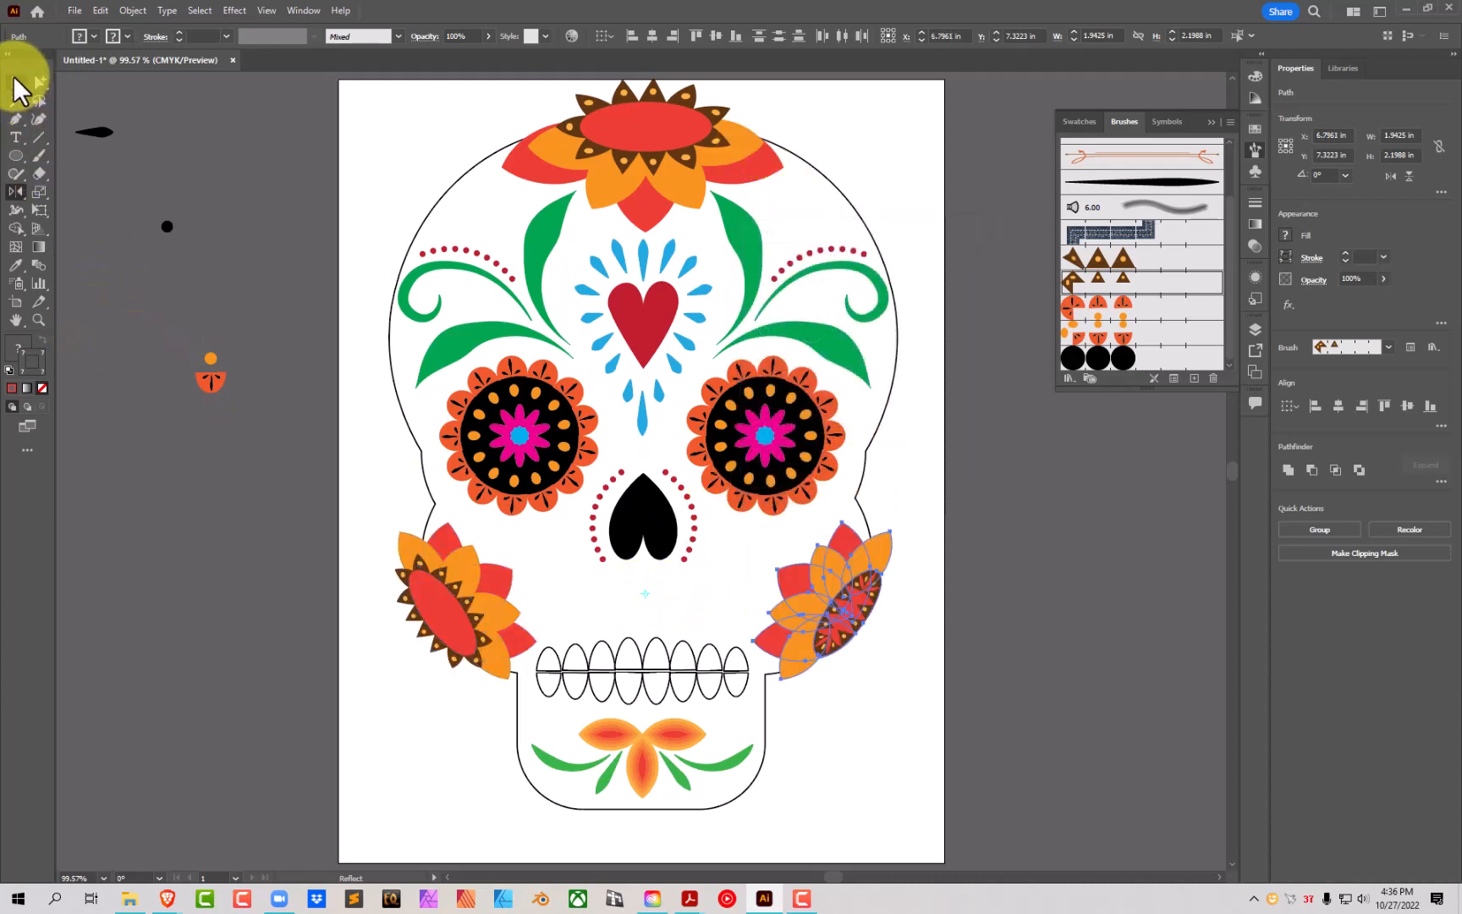
{"action": "left_click", "coordinate": [281, 318]}
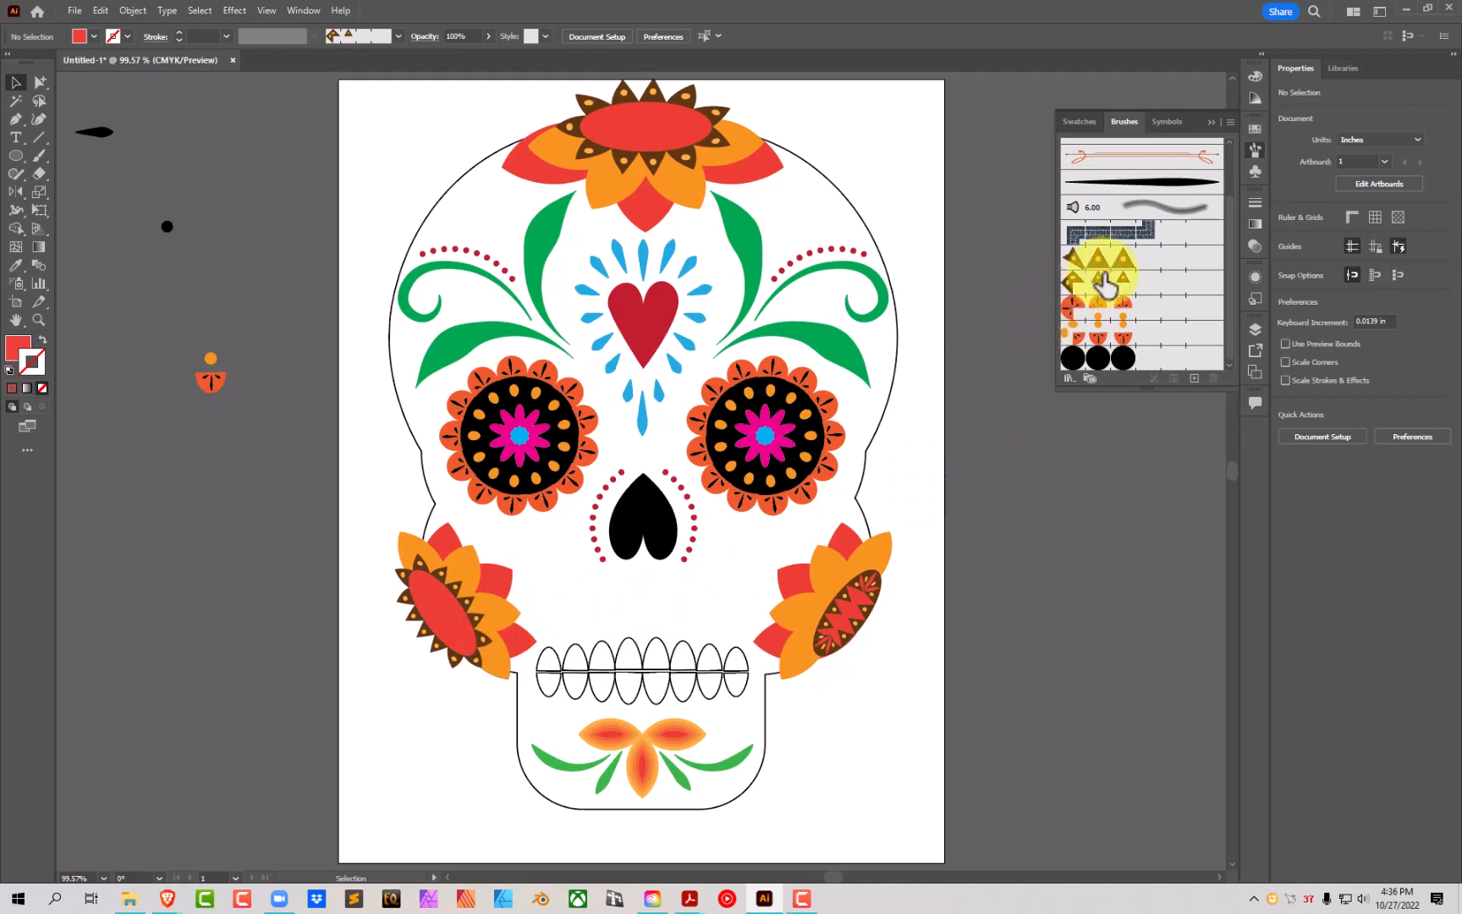
Step: Place the small brown triangle pattern brush's artwork on the pasteboard and delete its corner tile, keeping the single triangle
{"action": "mouse_move", "coordinate": [1121, 286]}
{"action": "left_mouse_down"}
{"action": "mouse_move", "coordinate": [327, 229]}
{"action": "mouse_move", "coordinate": [131, 525]}
{"action": "left_mouse_up"}
{"action": "left_click", "coordinate": [37, 82], "text": "alt"}
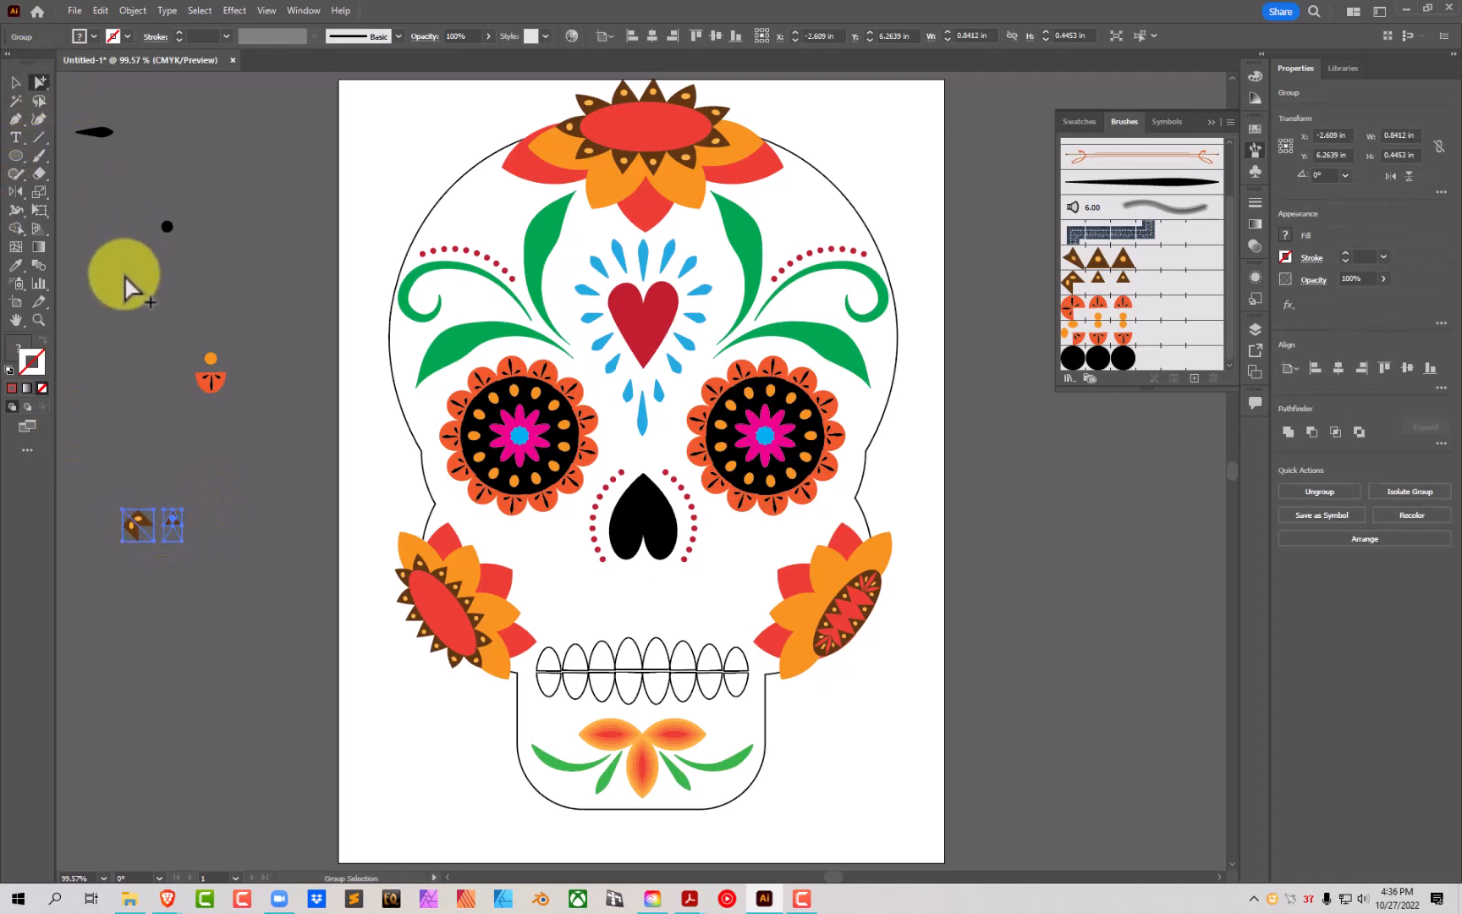
{"action": "left_click", "coordinate": [99, 469]}
{"action": "left_click_drag", "start_coordinate": [99, 469], "coordinate": [149, 565]}
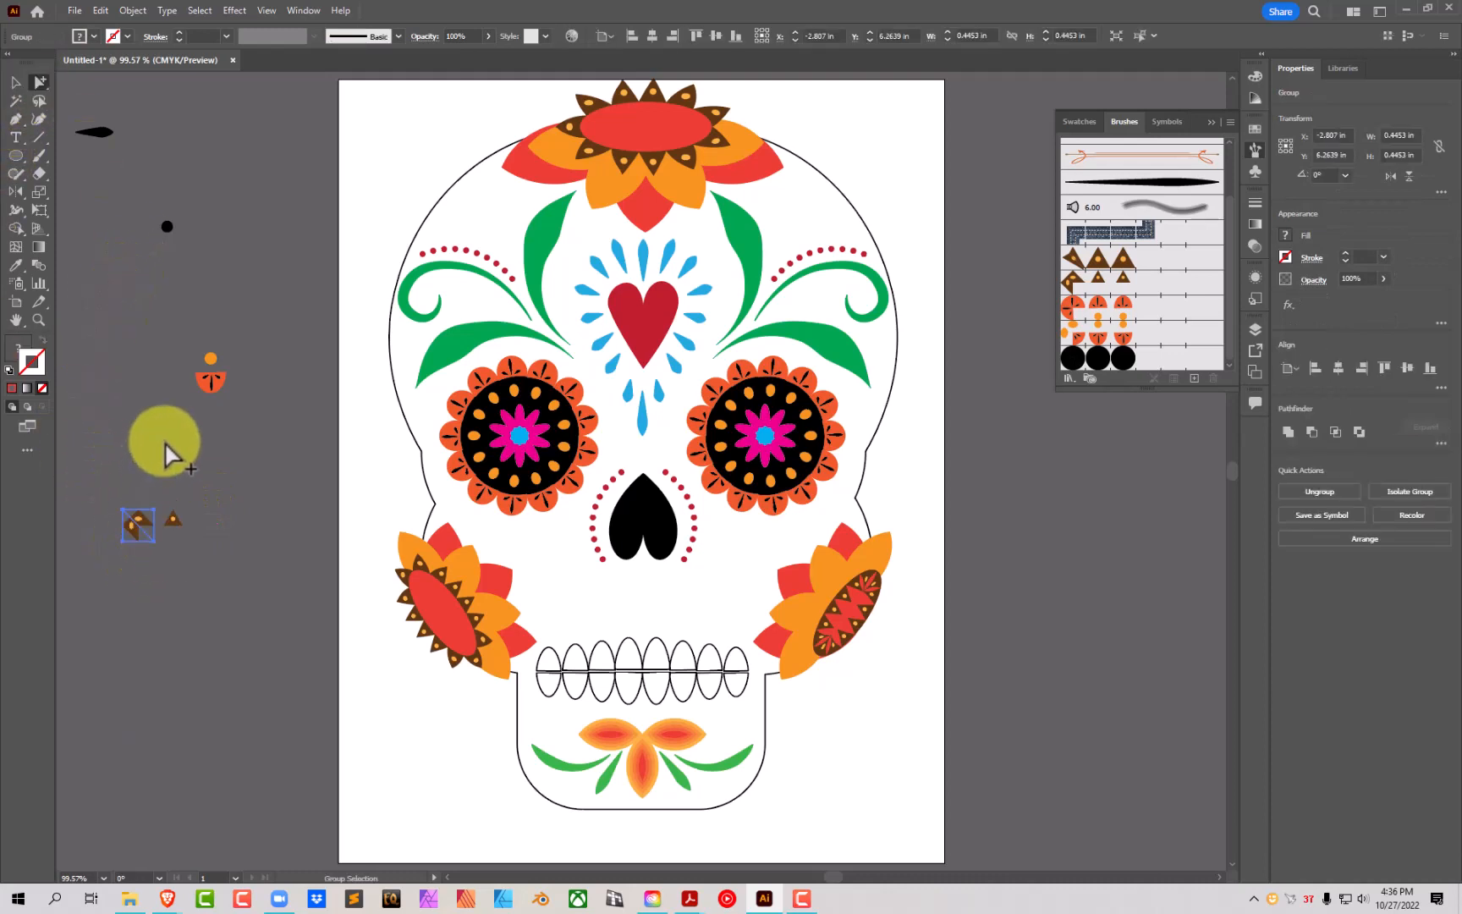
{"action": "key", "text": "Delete"}
Step: Rotate the remaining brown triangle tile on the pasteboard by 180°
{"action": "left_click", "coordinate": [179, 525]}
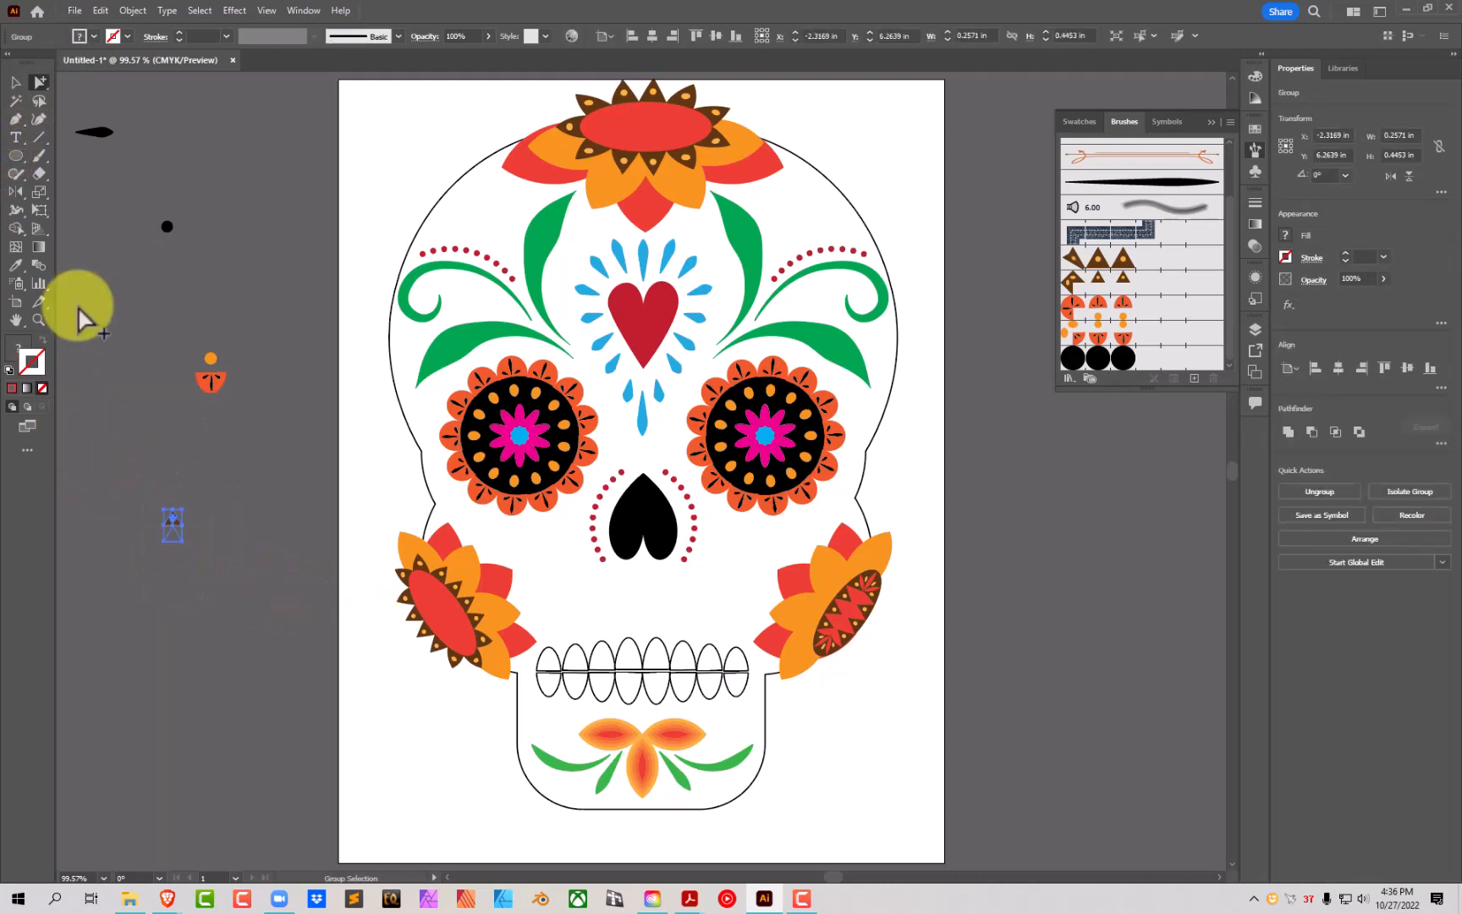
{"action": "left_click", "coordinate": [1250, 150]}
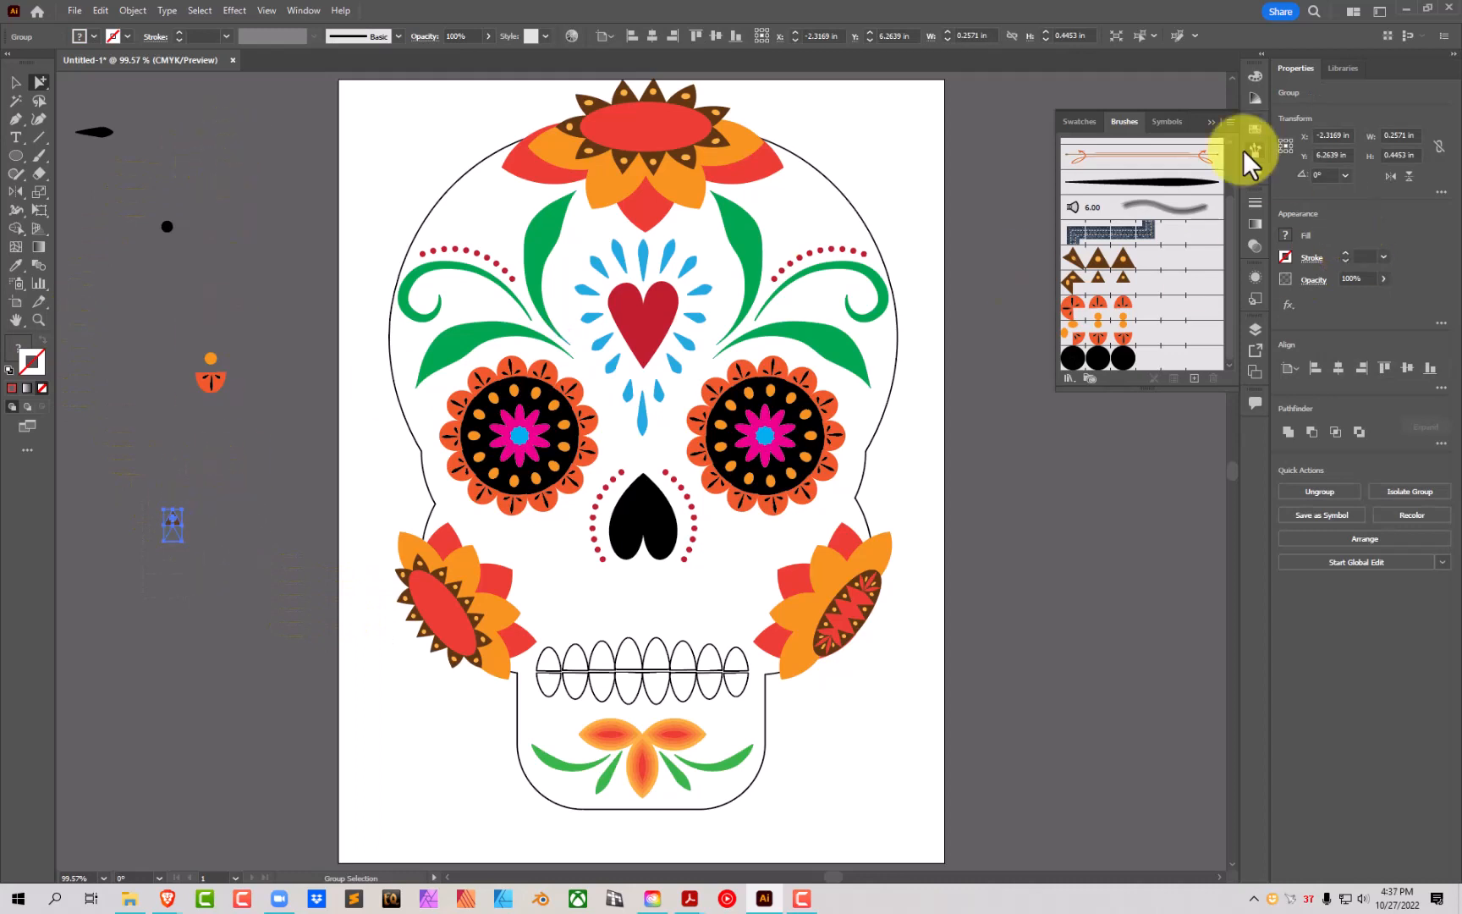
{"action": "left_click", "coordinate": [1346, 175]}
{"action": "left_click", "coordinate": [1364, 281]}
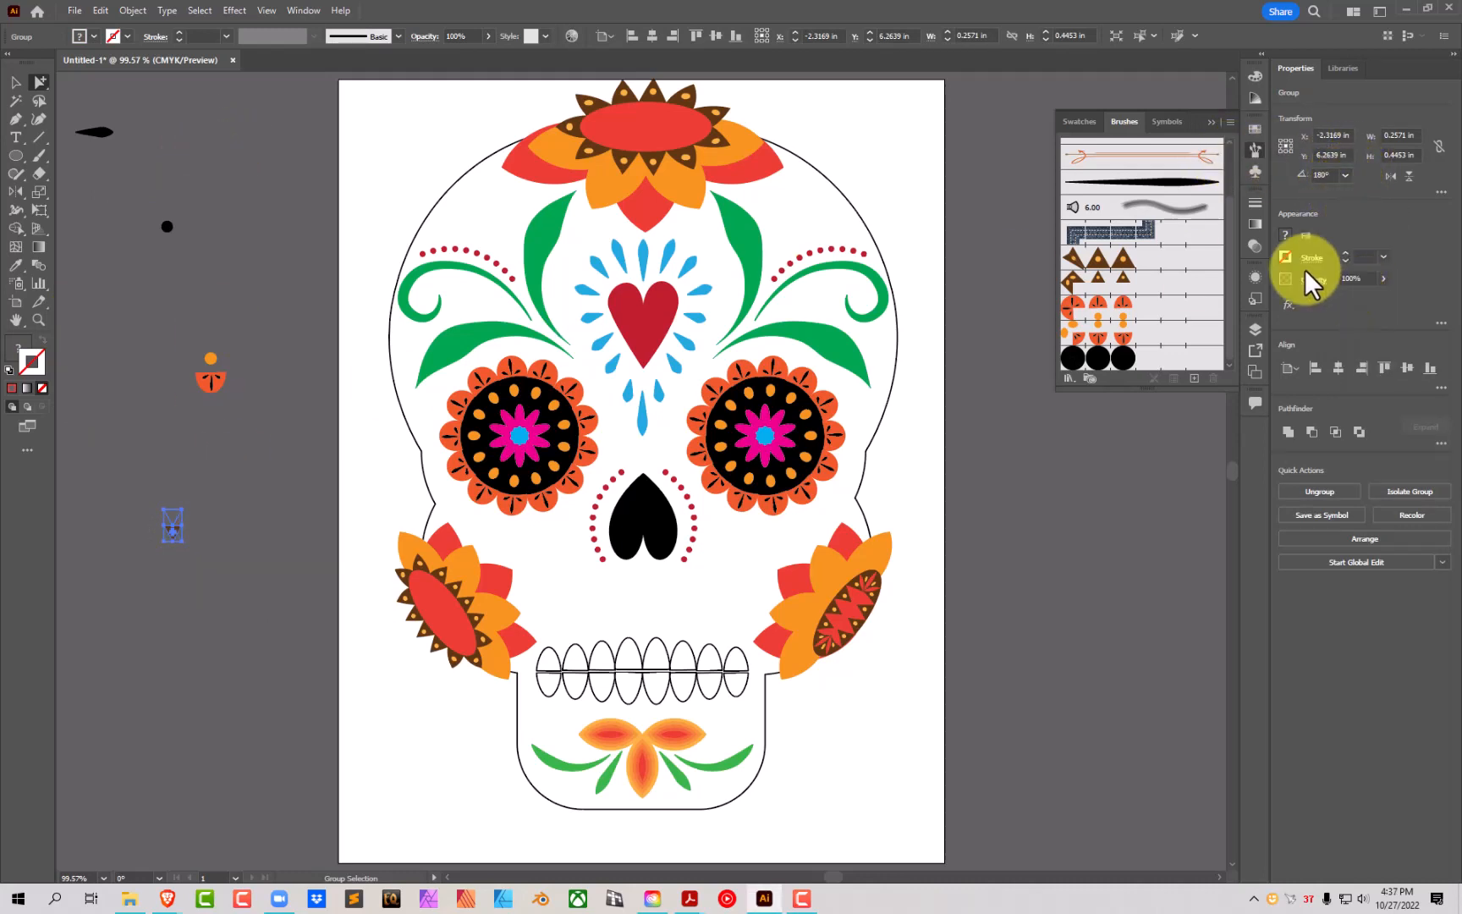
Step: Create a new pattern brush from the inverted triangle tile, keeping the default options
{"action": "left_click", "coordinate": [1193, 379]}
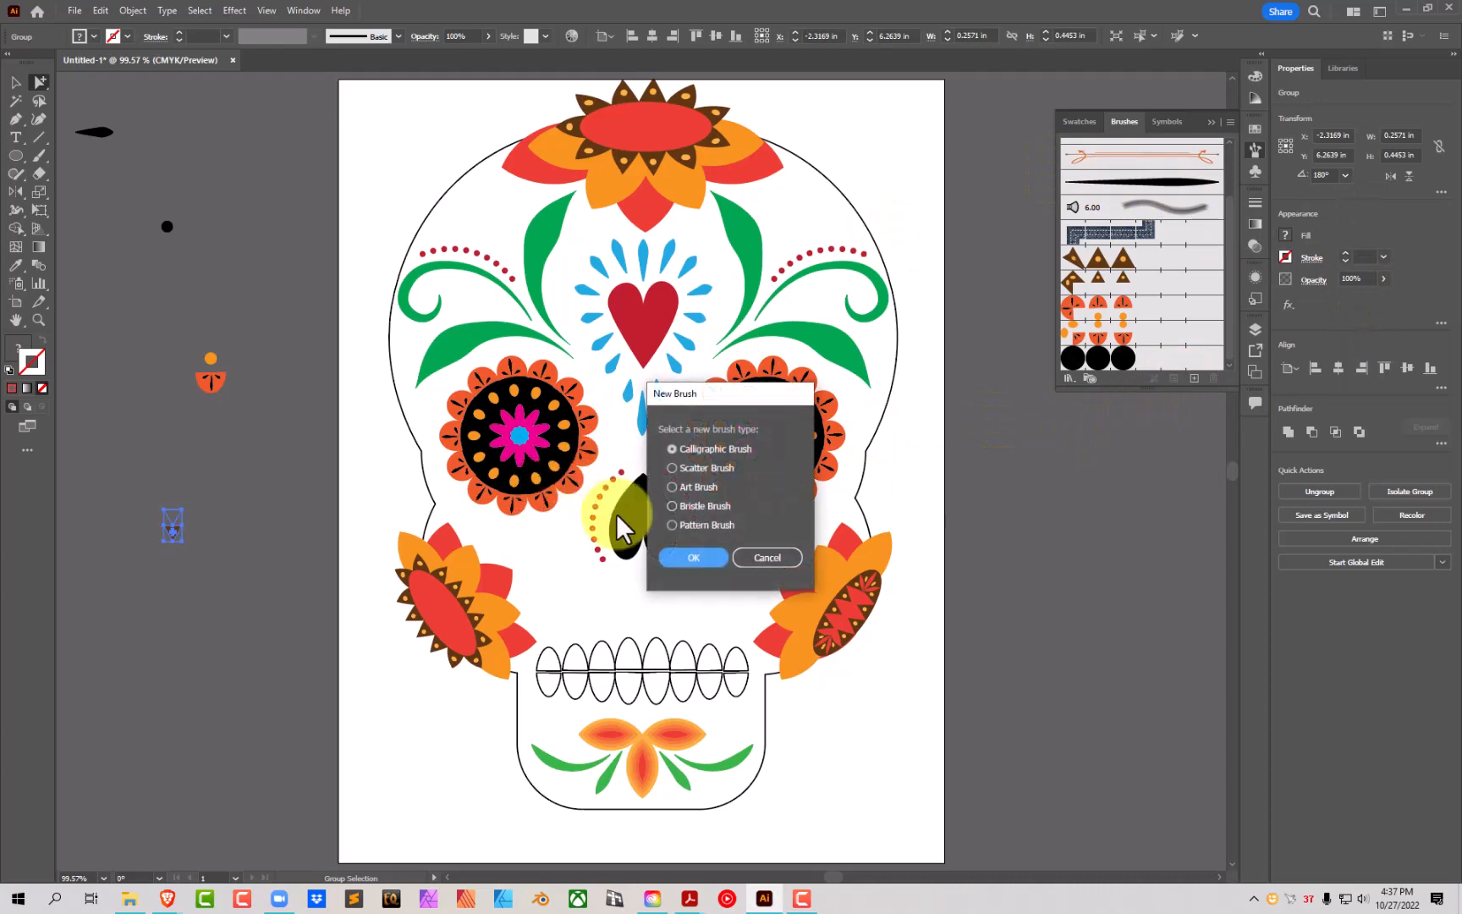
{"action": "left_click", "coordinate": [687, 525]}
{"action": "left_click", "coordinate": [691, 558]}
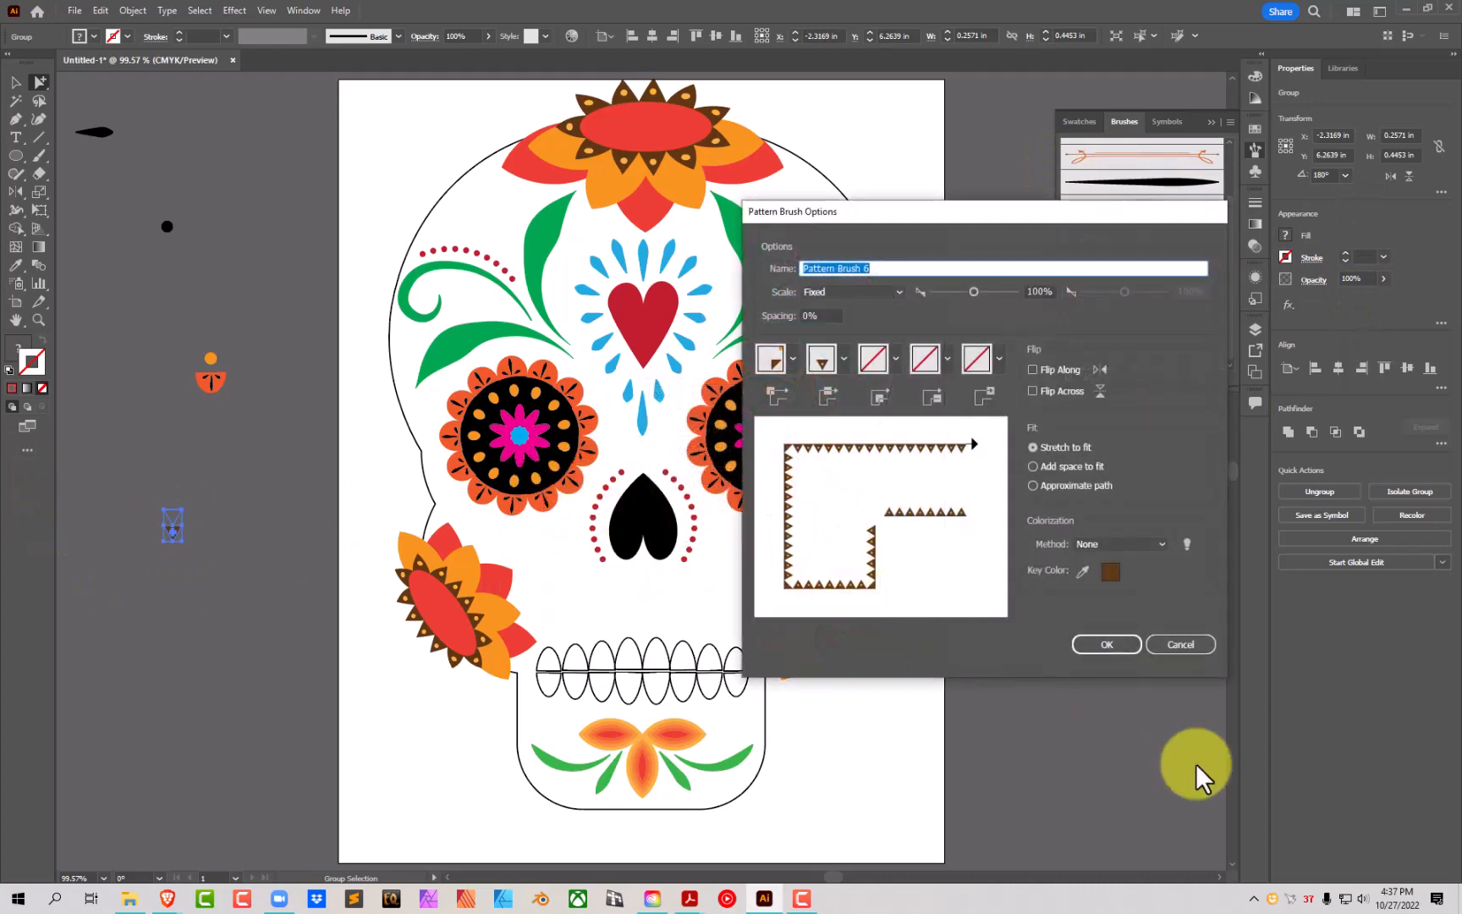
{"action": "left_click", "coordinate": [1112, 647]}
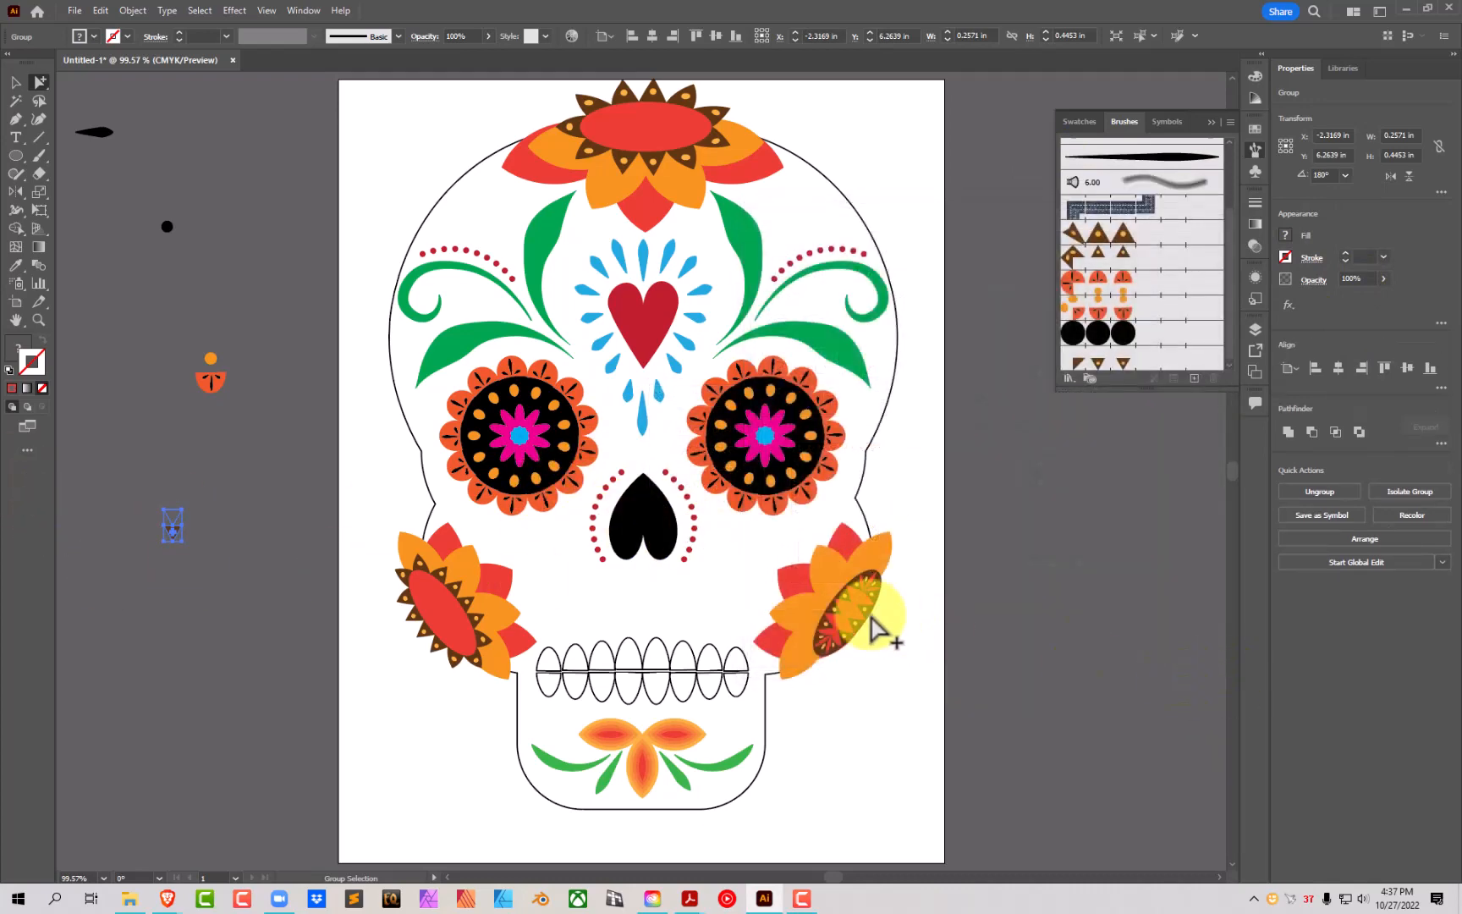
Step: Apply the new inverted-triangle pattern brush to the centre ellipse of the right cheek flower and deselect it
{"action": "left_click", "coordinate": [858, 613]}
{"action": "left_click", "coordinate": [1128, 362]}
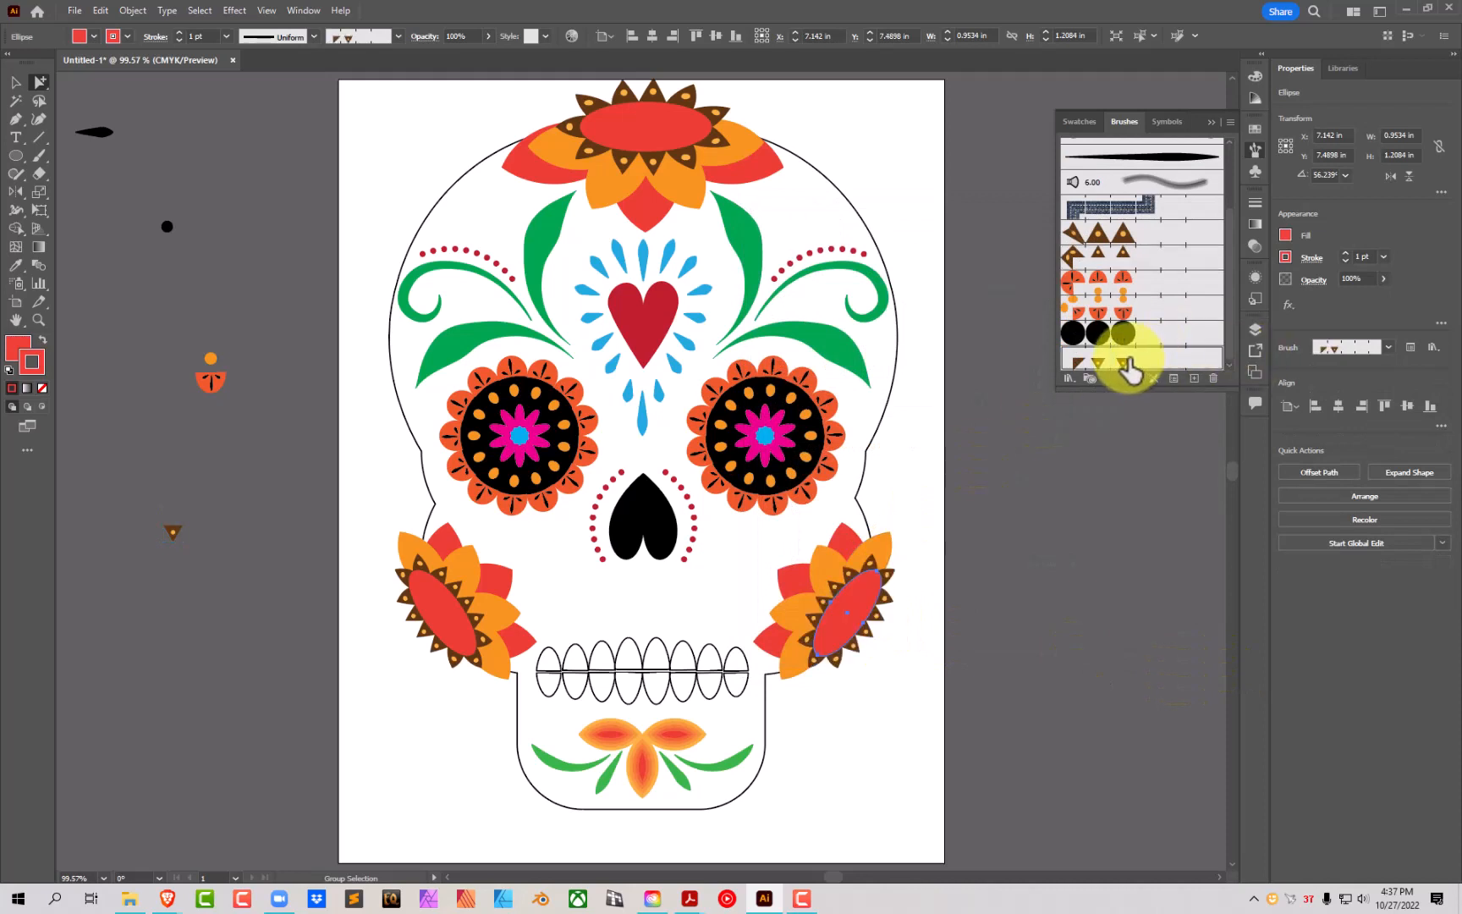
{"action": "left_click", "coordinate": [16, 81]}
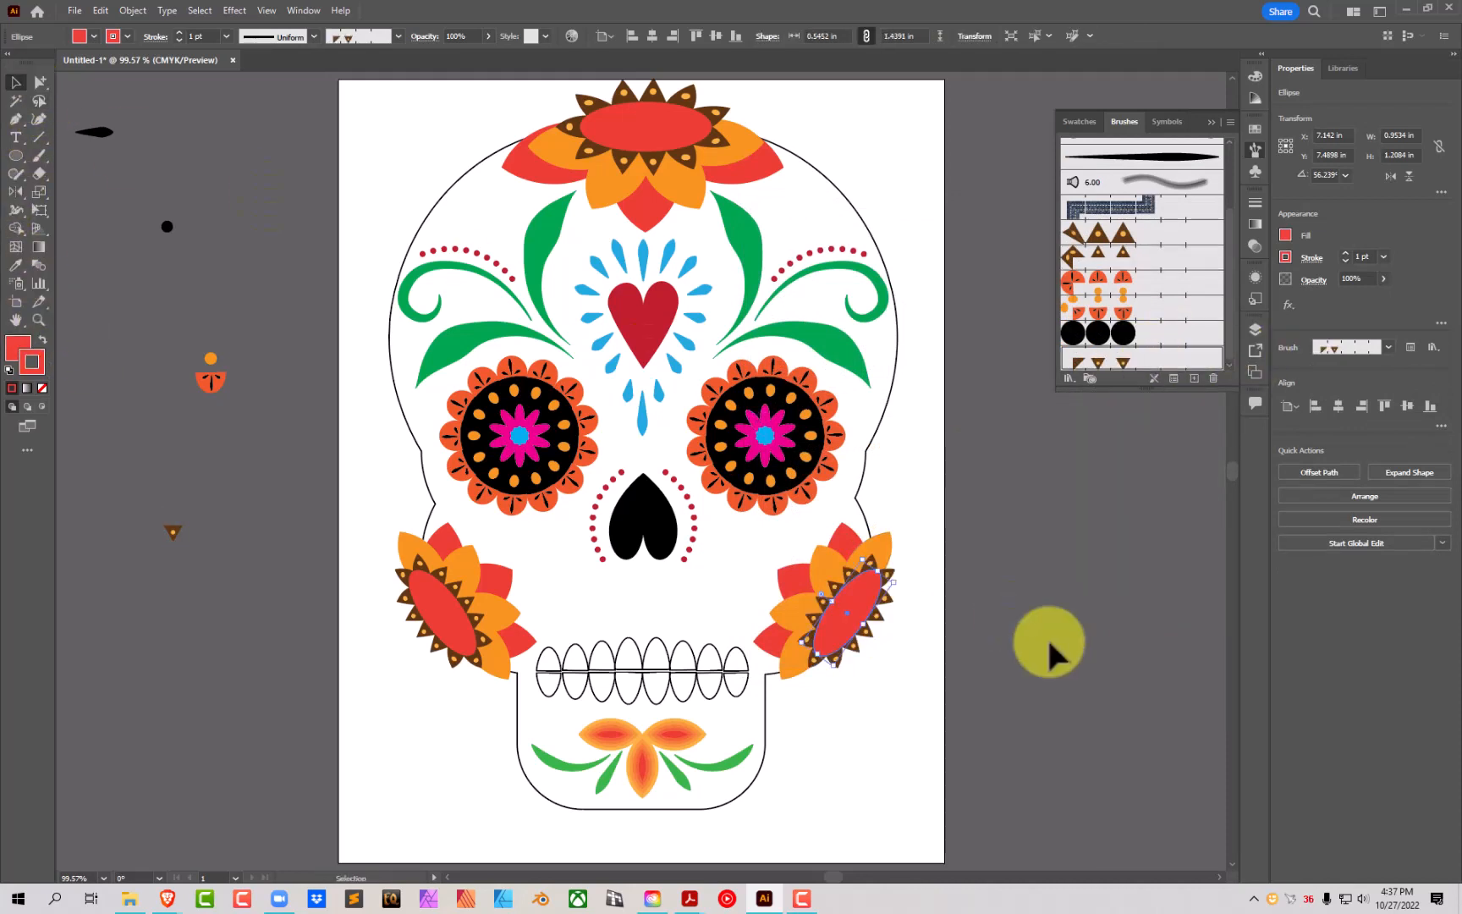
{"action": "left_click", "coordinate": [970, 535]}
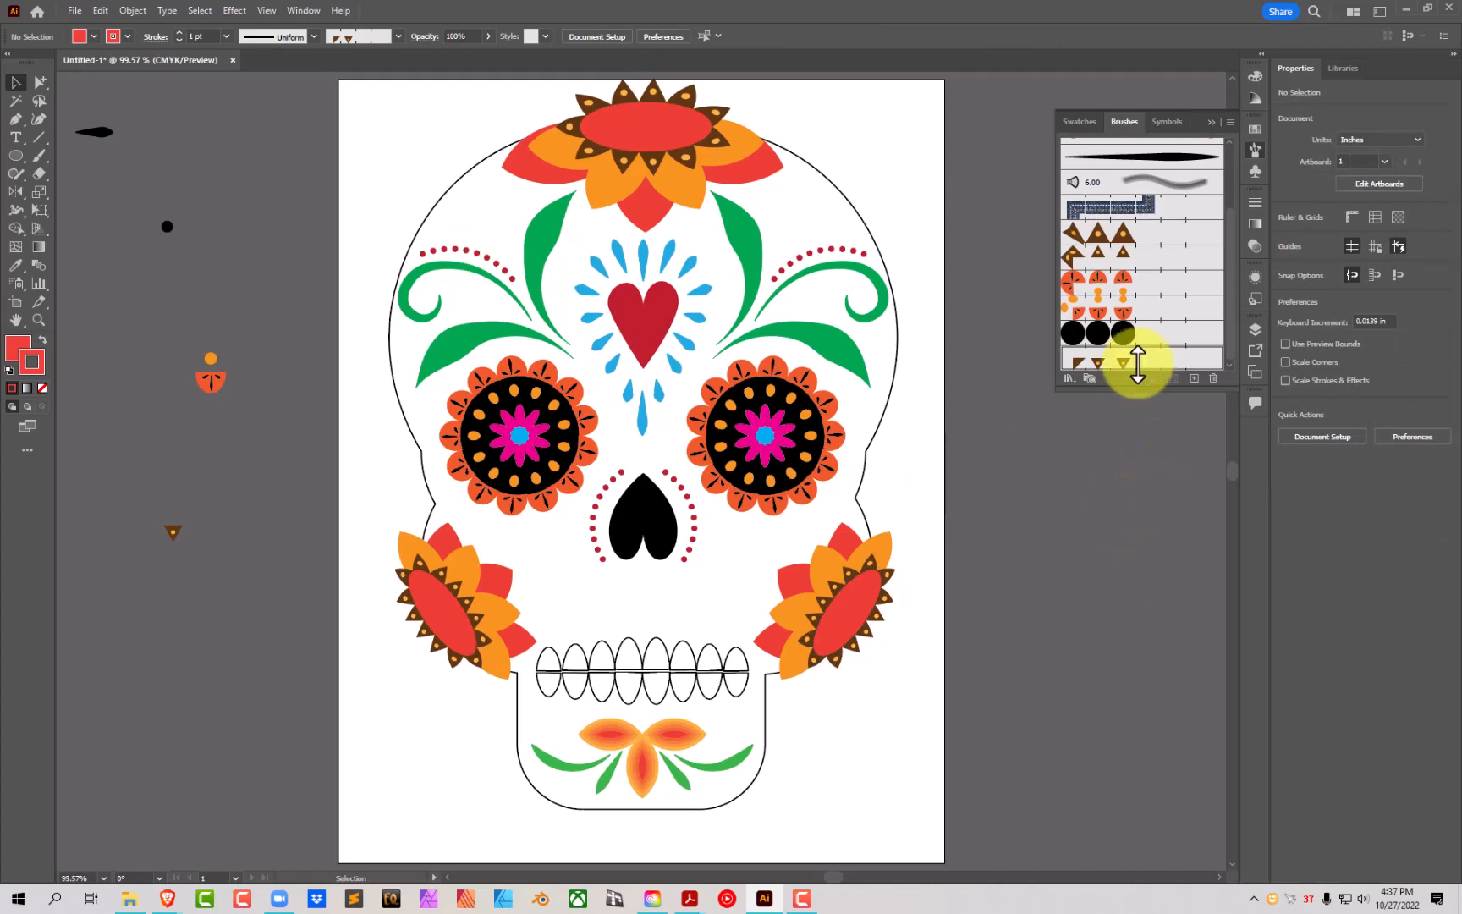
Step: Expand Layer 1 in the layer list, make it visible, and select the skull outline path inside it
{"action": "left_click", "coordinate": [1256, 329]}
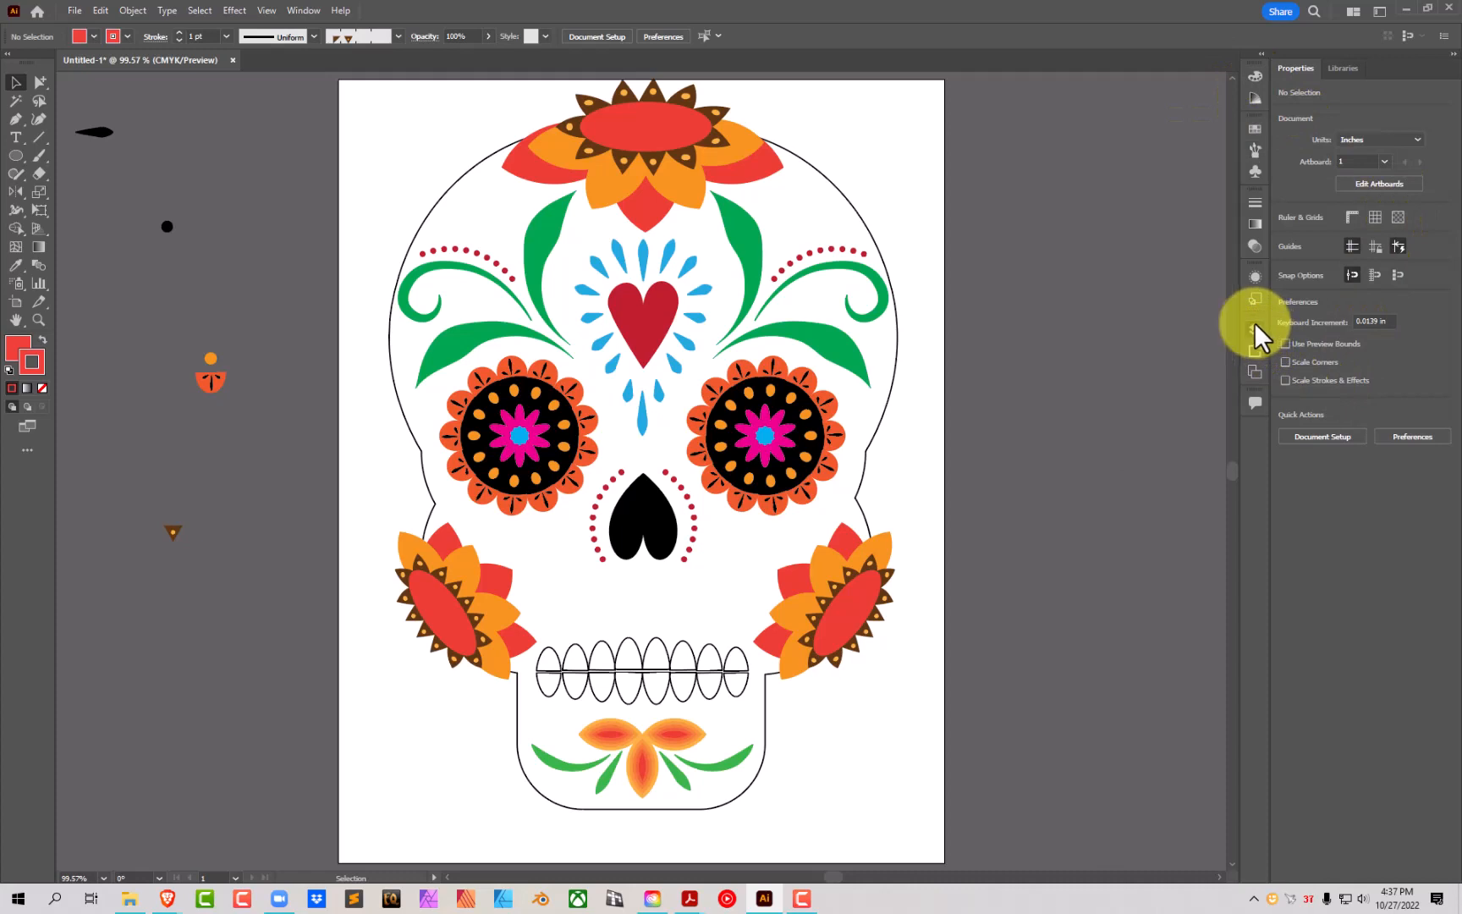
{"action": "left_click_drag", "start_coordinate": [1148, 478], "coordinate": [1185, 831]}
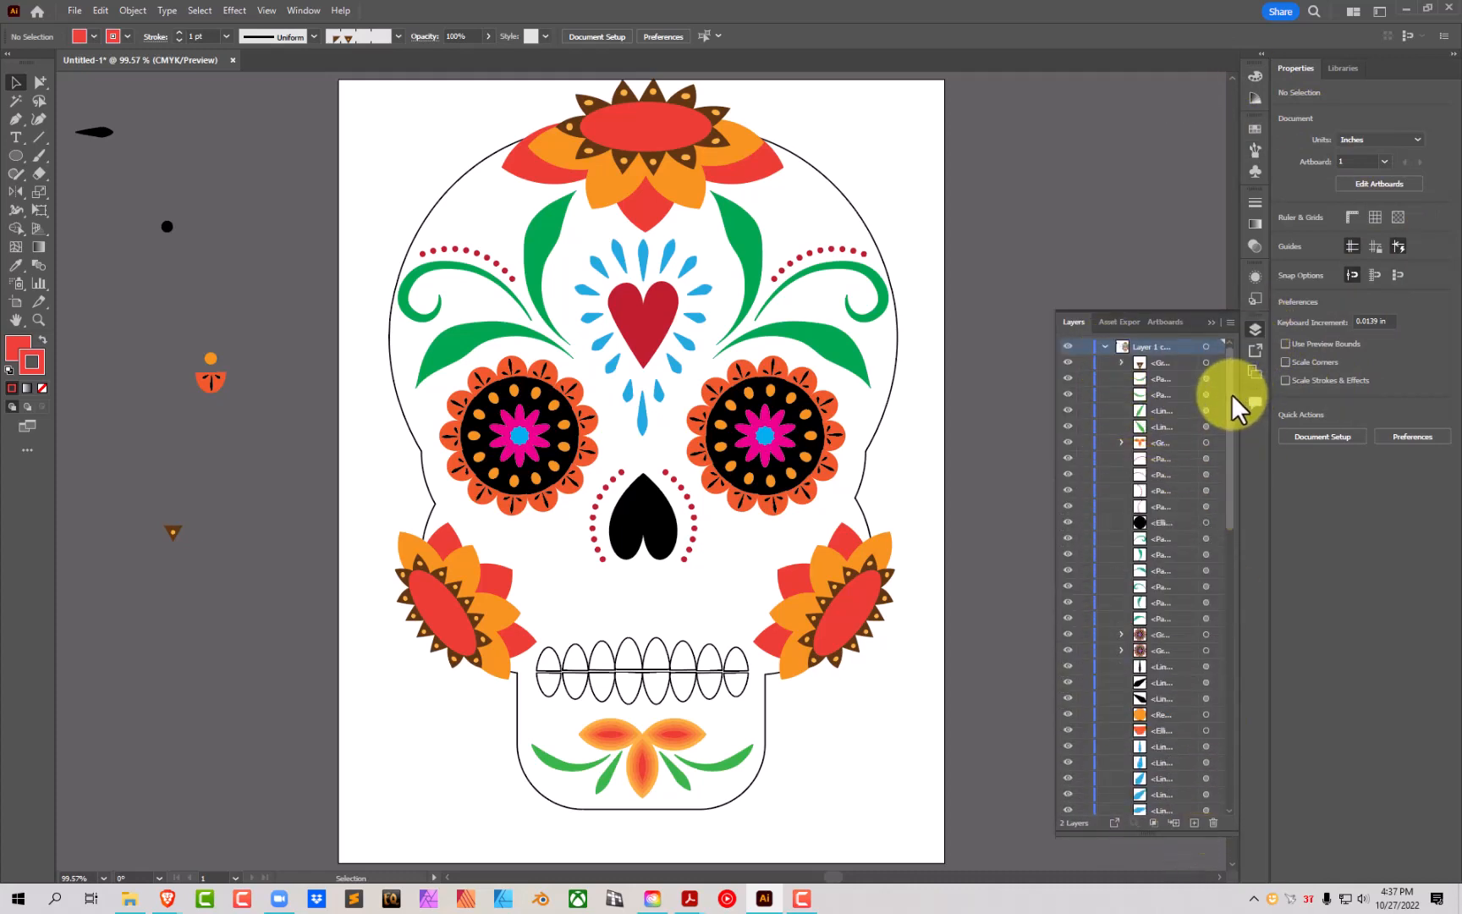
{"action": "left_click_drag", "start_coordinate": [1231, 392], "coordinate": [1159, 806]}
{"action": "left_click", "coordinate": [1159, 805]}
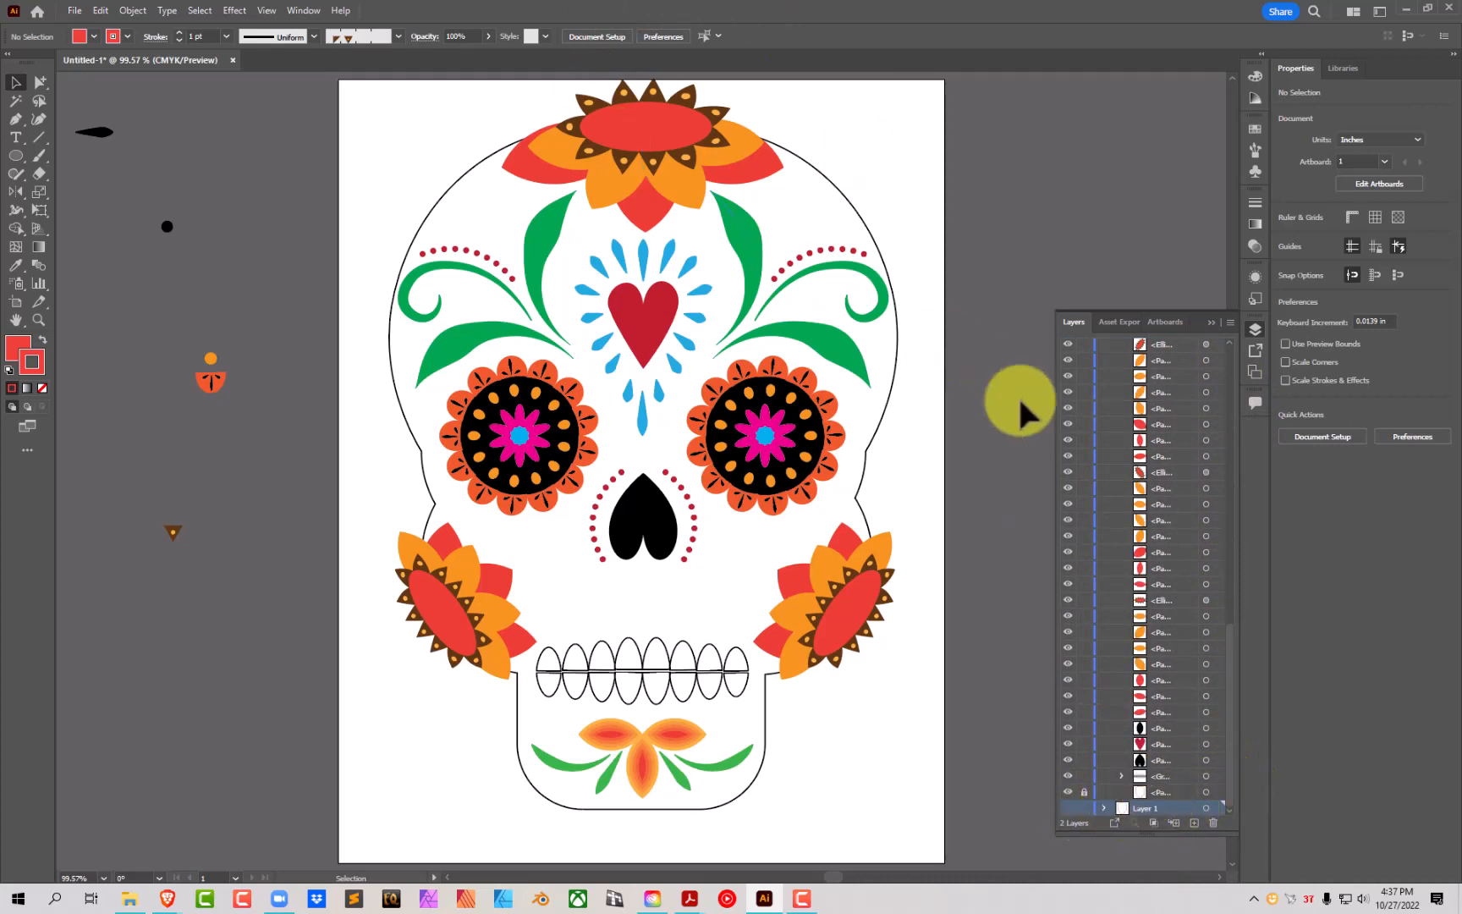
{"action": "left_click", "coordinate": [1103, 808]}
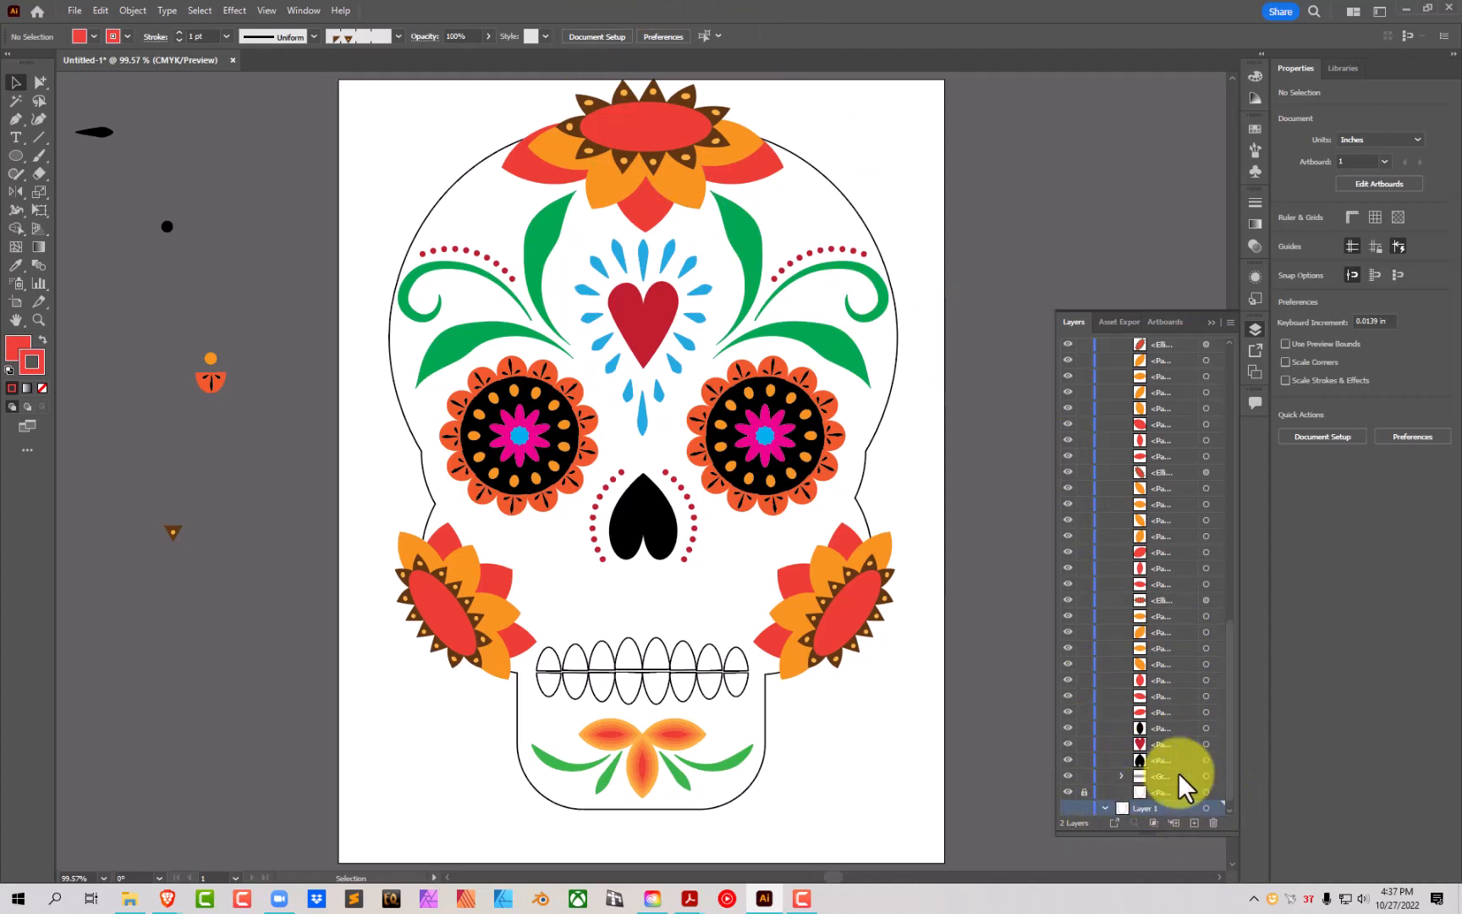
{"action": "scroll", "coordinate": [1208, 738], "scroll_direction": "down", "scroll_amount": 1}
{"action": "left_click_drag", "start_coordinate": [1157, 811], "coordinate": [1195, 356]}
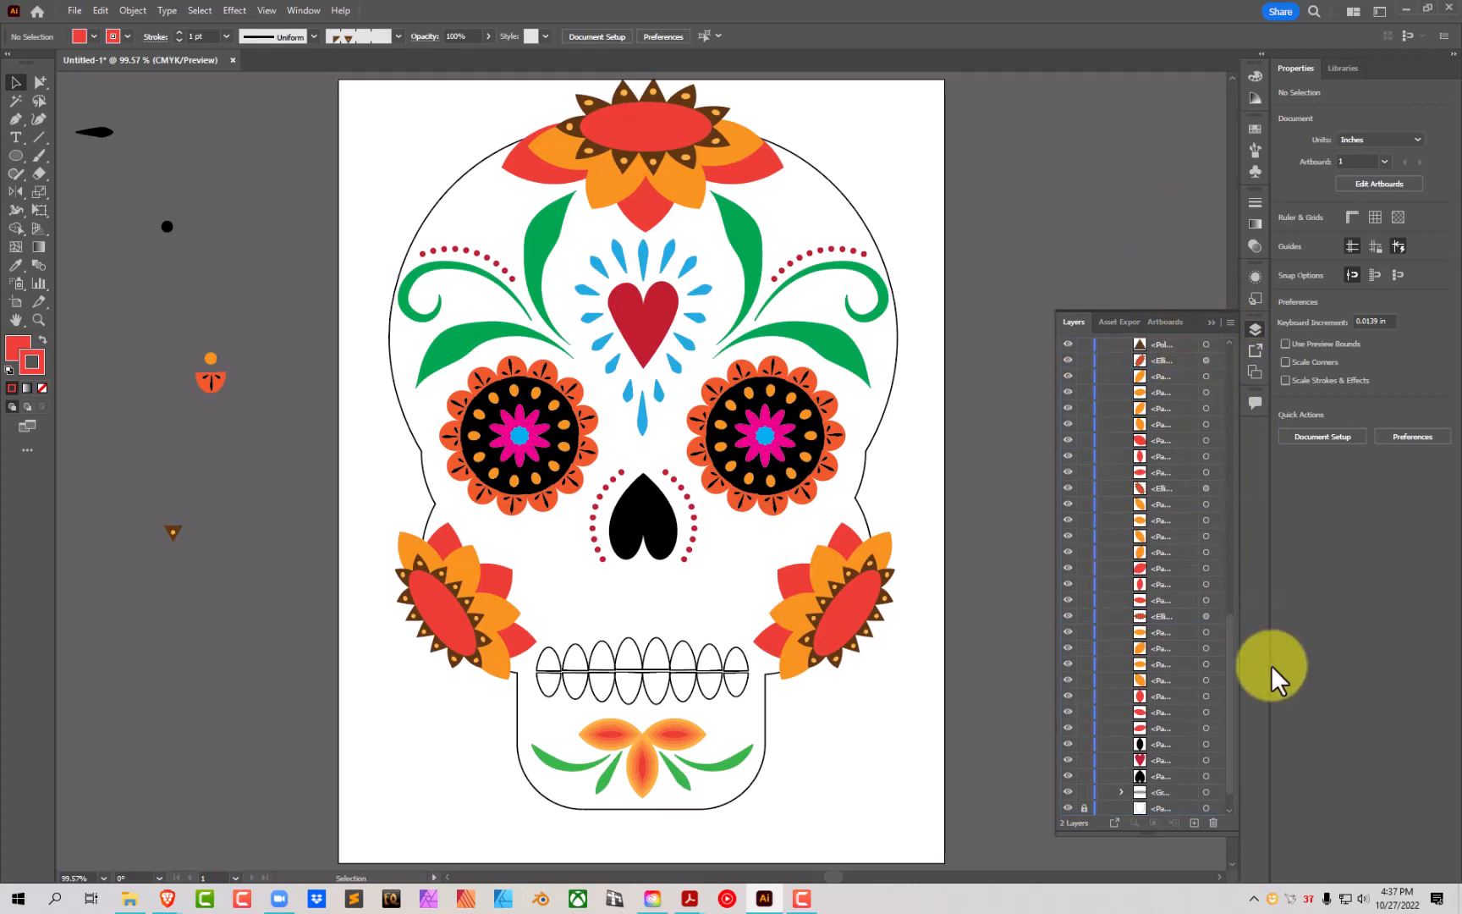
{"action": "left_click_drag", "start_coordinate": [1230, 685], "coordinate": [1229, 600]}
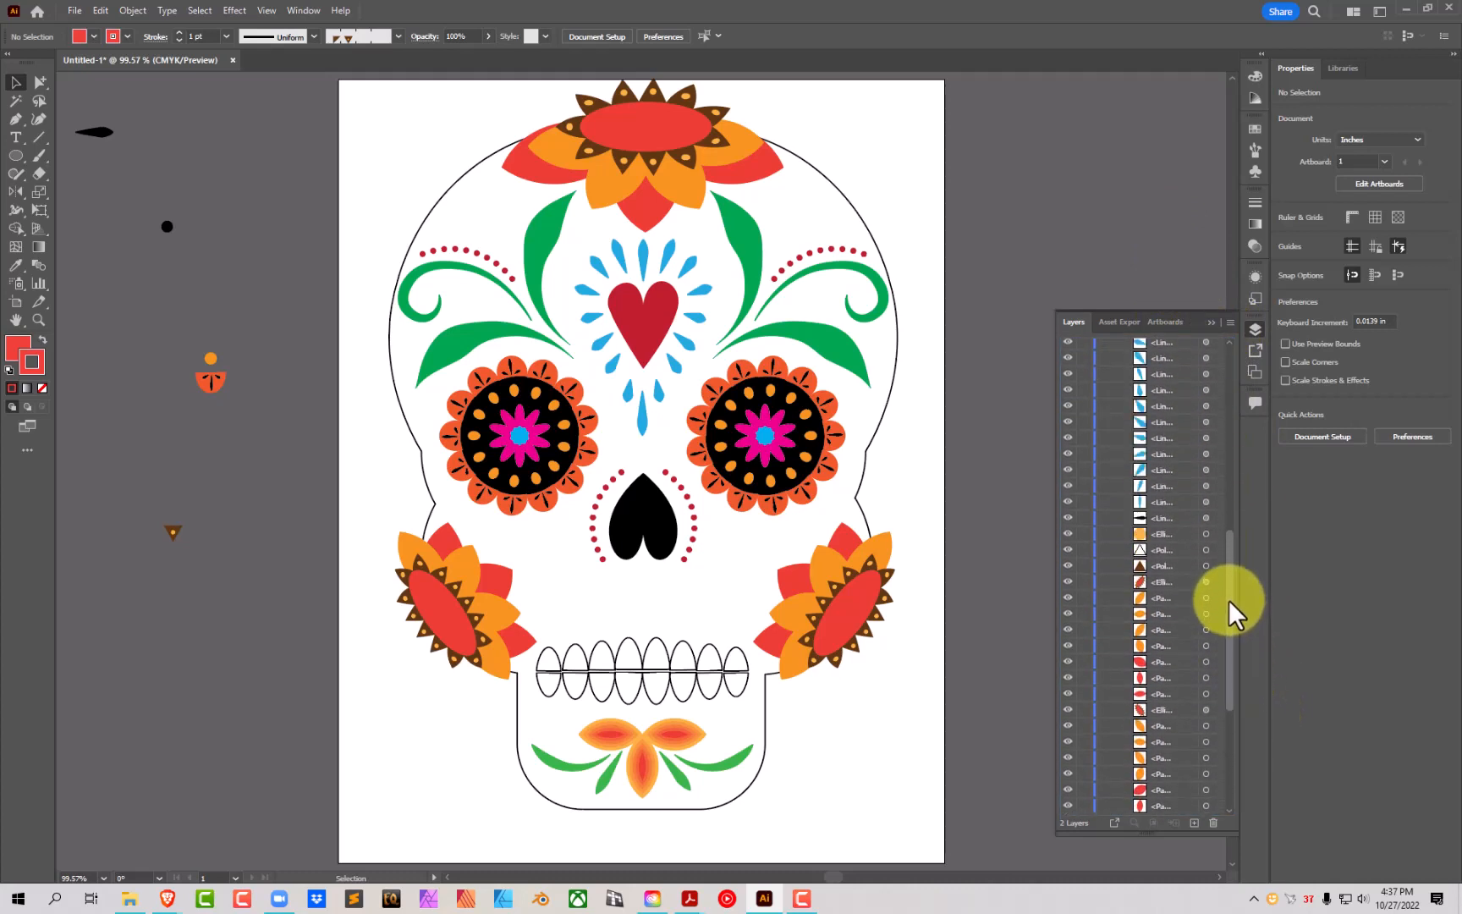
{"action": "left_click_drag", "start_coordinate": [1230, 600], "coordinate": [1214, 777]}
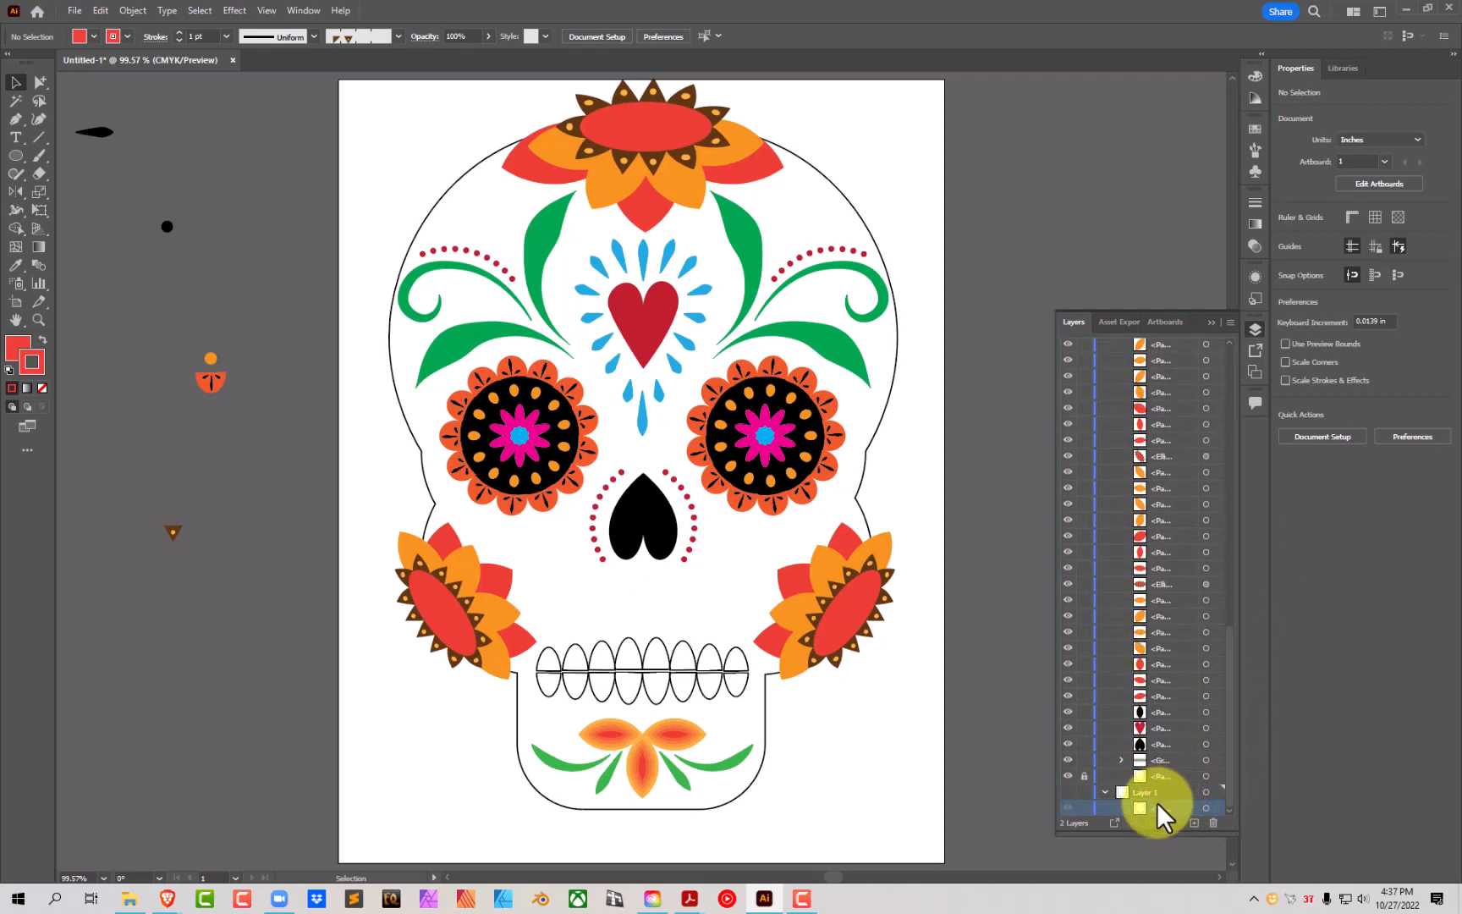
{"action": "left_click", "coordinate": [1205, 807]}
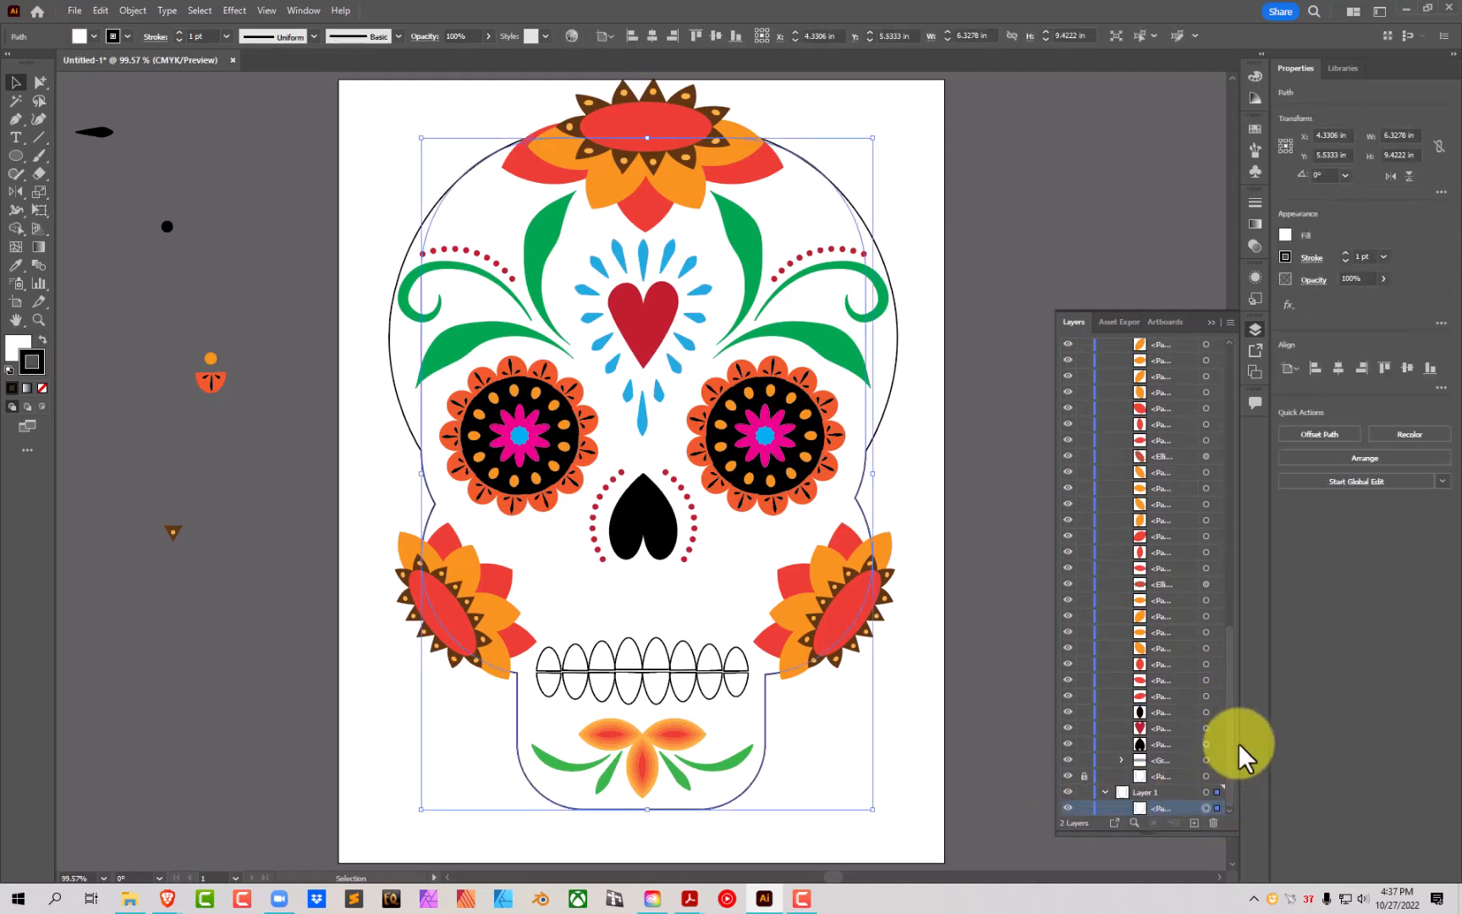
Step: Move the selected skull outline path from Layer 1 to the top of Layer 1 copy and delete it
{"action": "left_click_drag", "start_coordinate": [1233, 711], "coordinate": [1222, 584]}
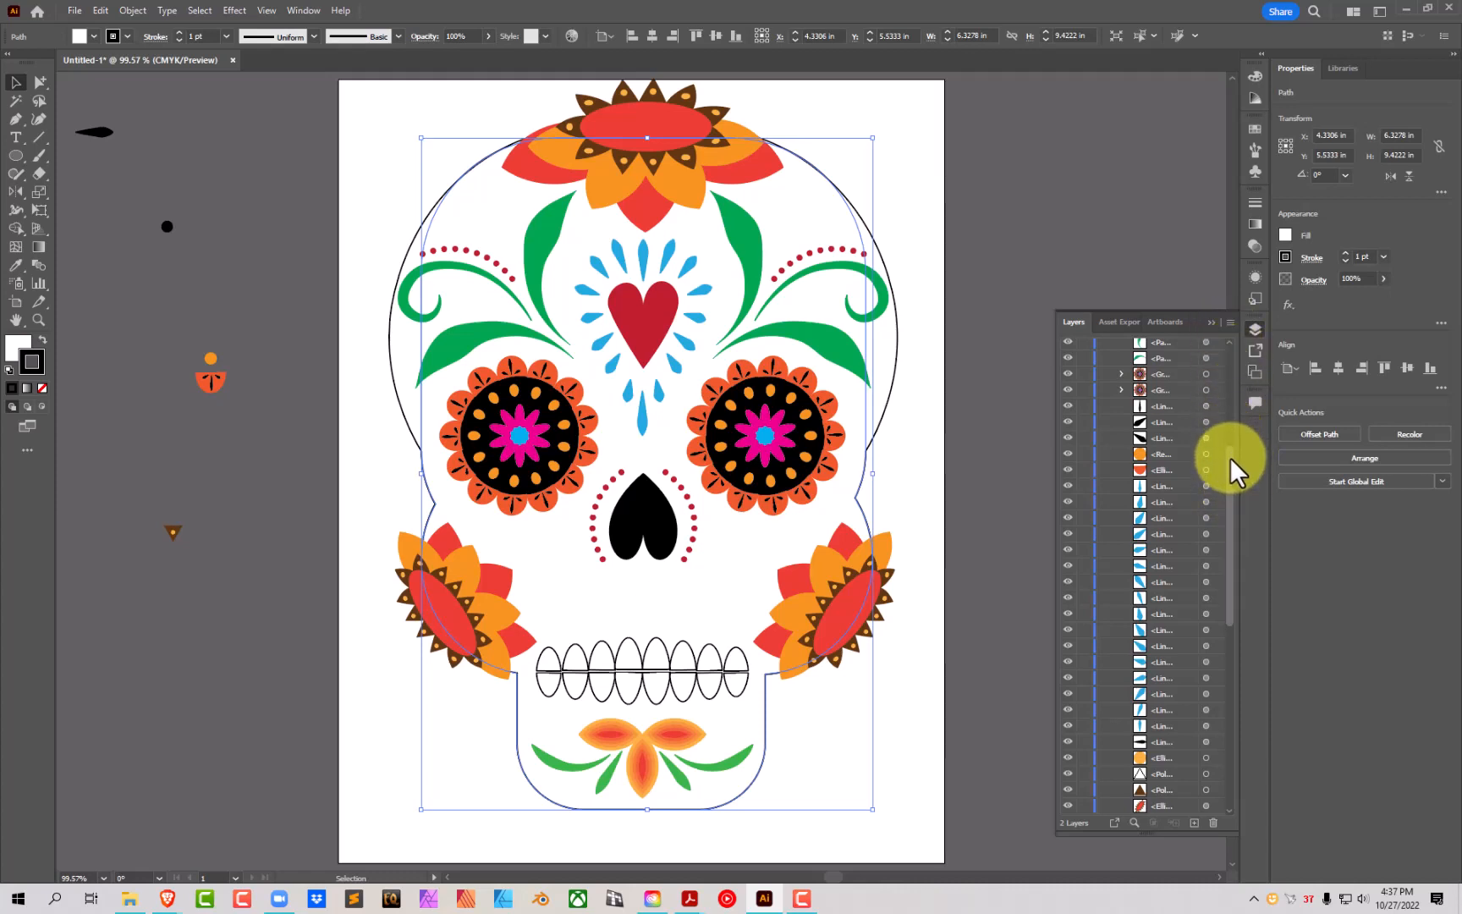
{"action": "left_click_drag", "start_coordinate": [1232, 461], "coordinate": [1240, 319]}
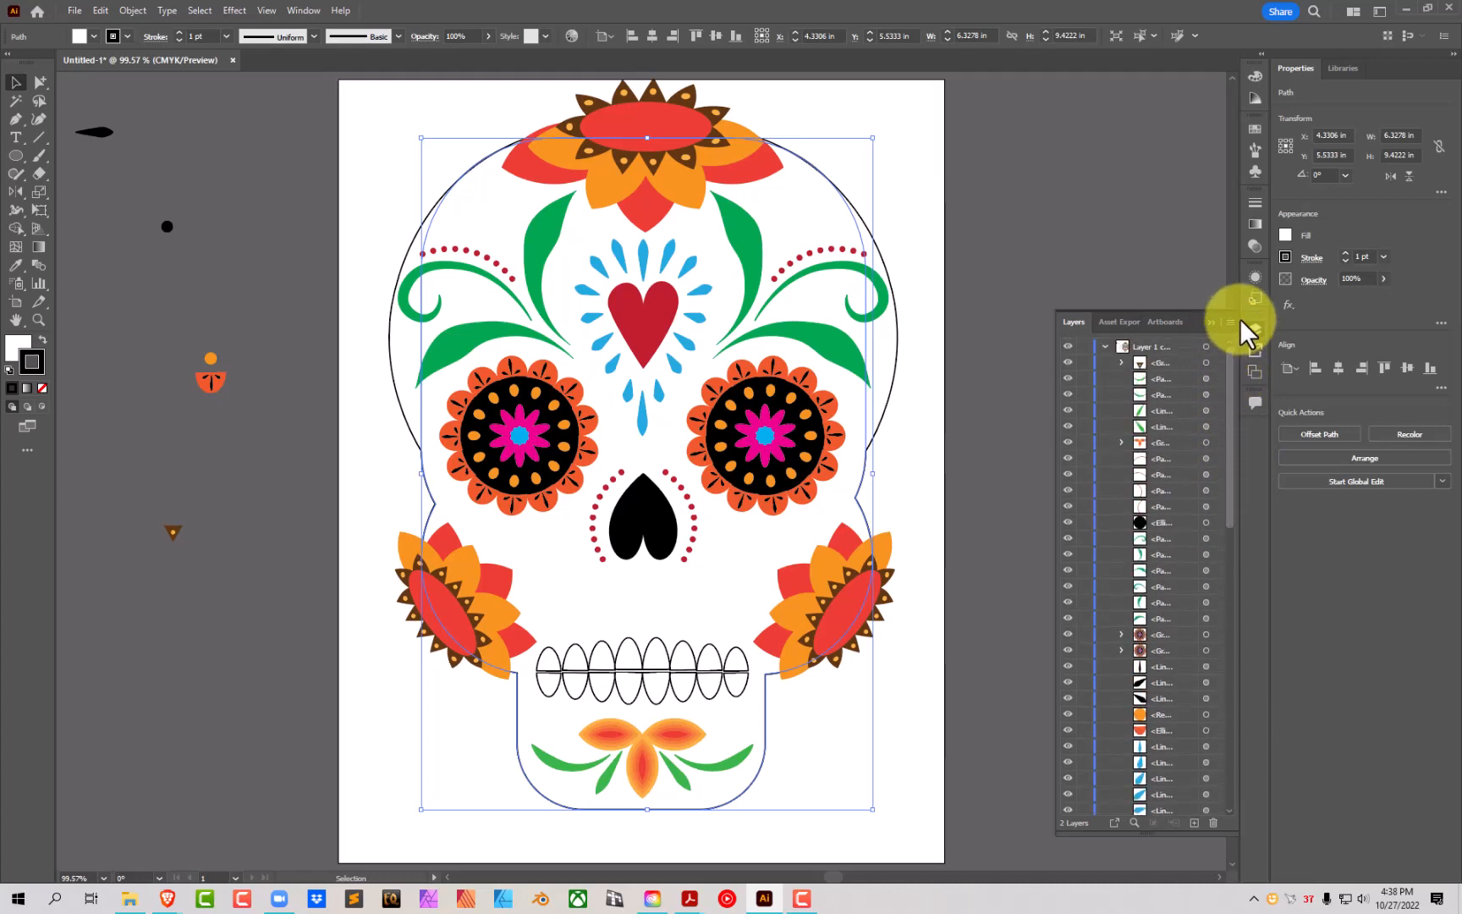
{"action": "left_click", "coordinate": [1103, 346]}
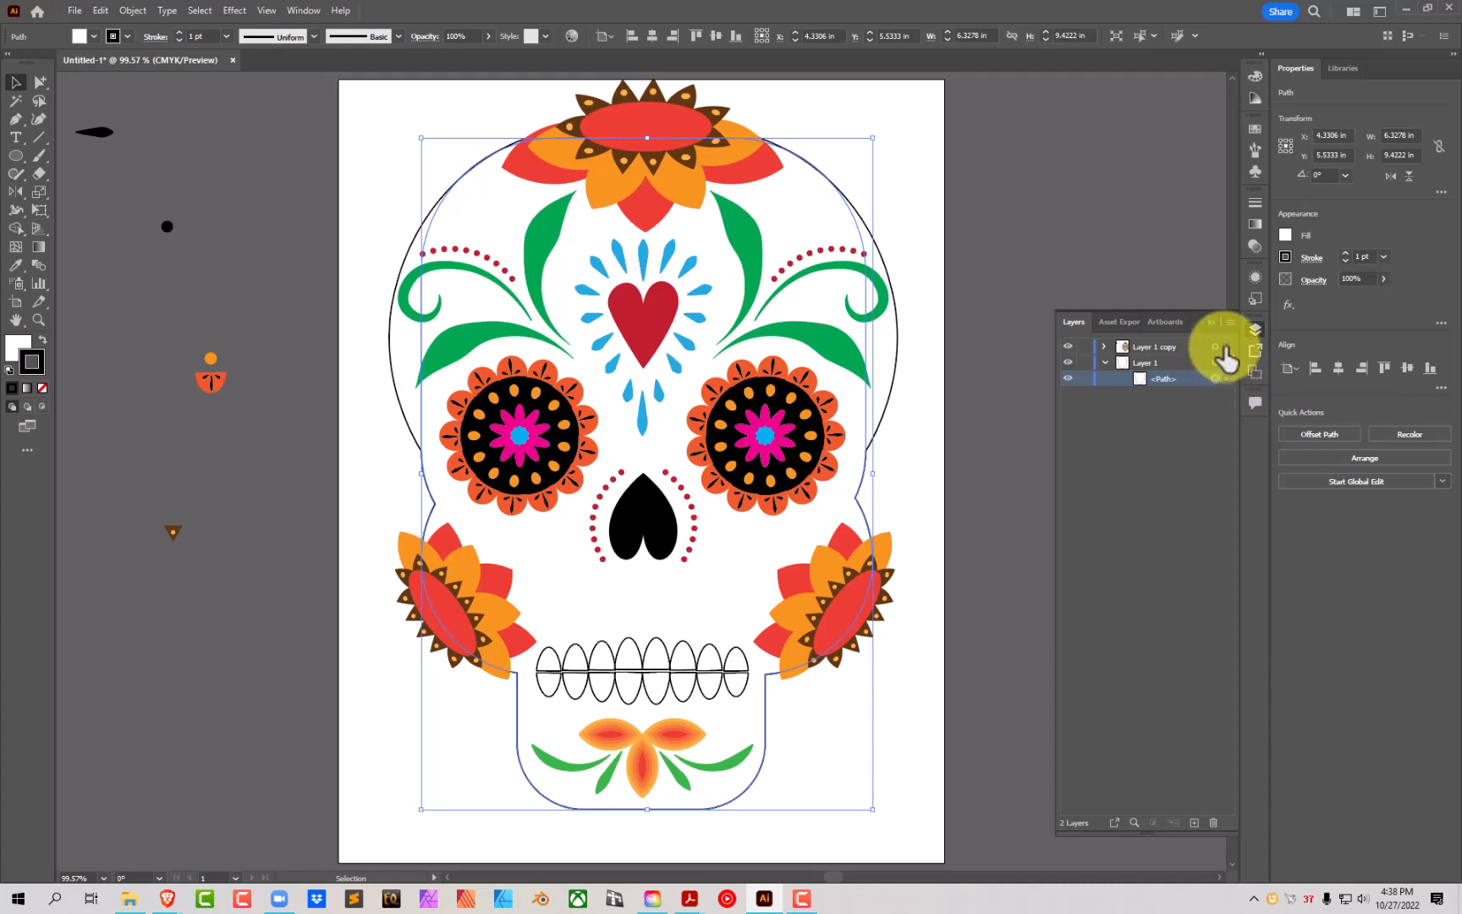
{"action": "left_click_drag", "start_coordinate": [1224, 362], "coordinate": [1224, 346]}
{"action": "left_click", "coordinate": [1104, 346]}
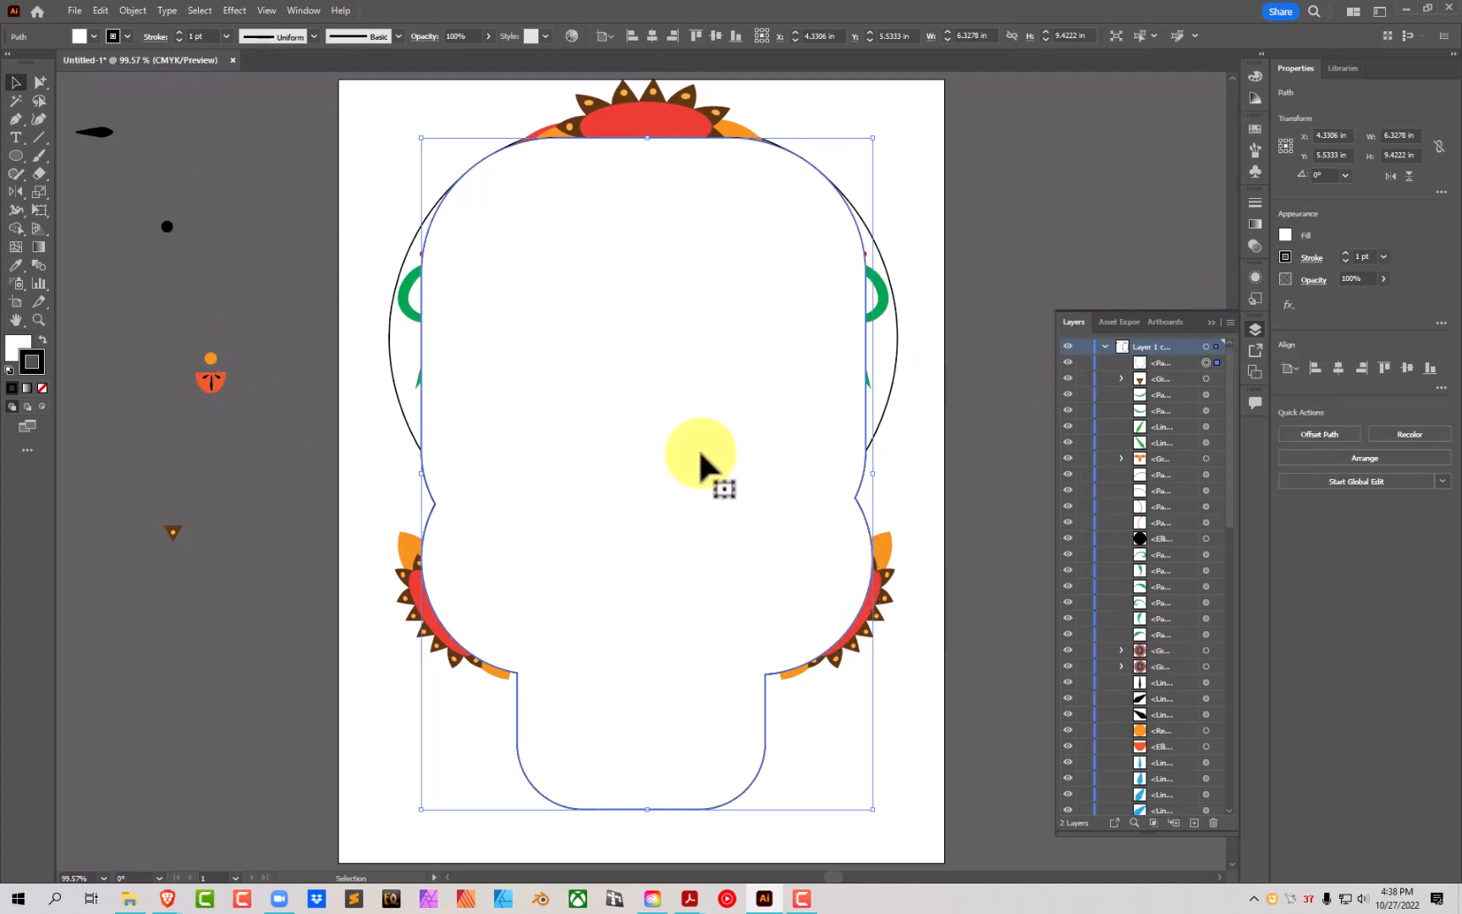
{"action": "key", "text": "Delete"}
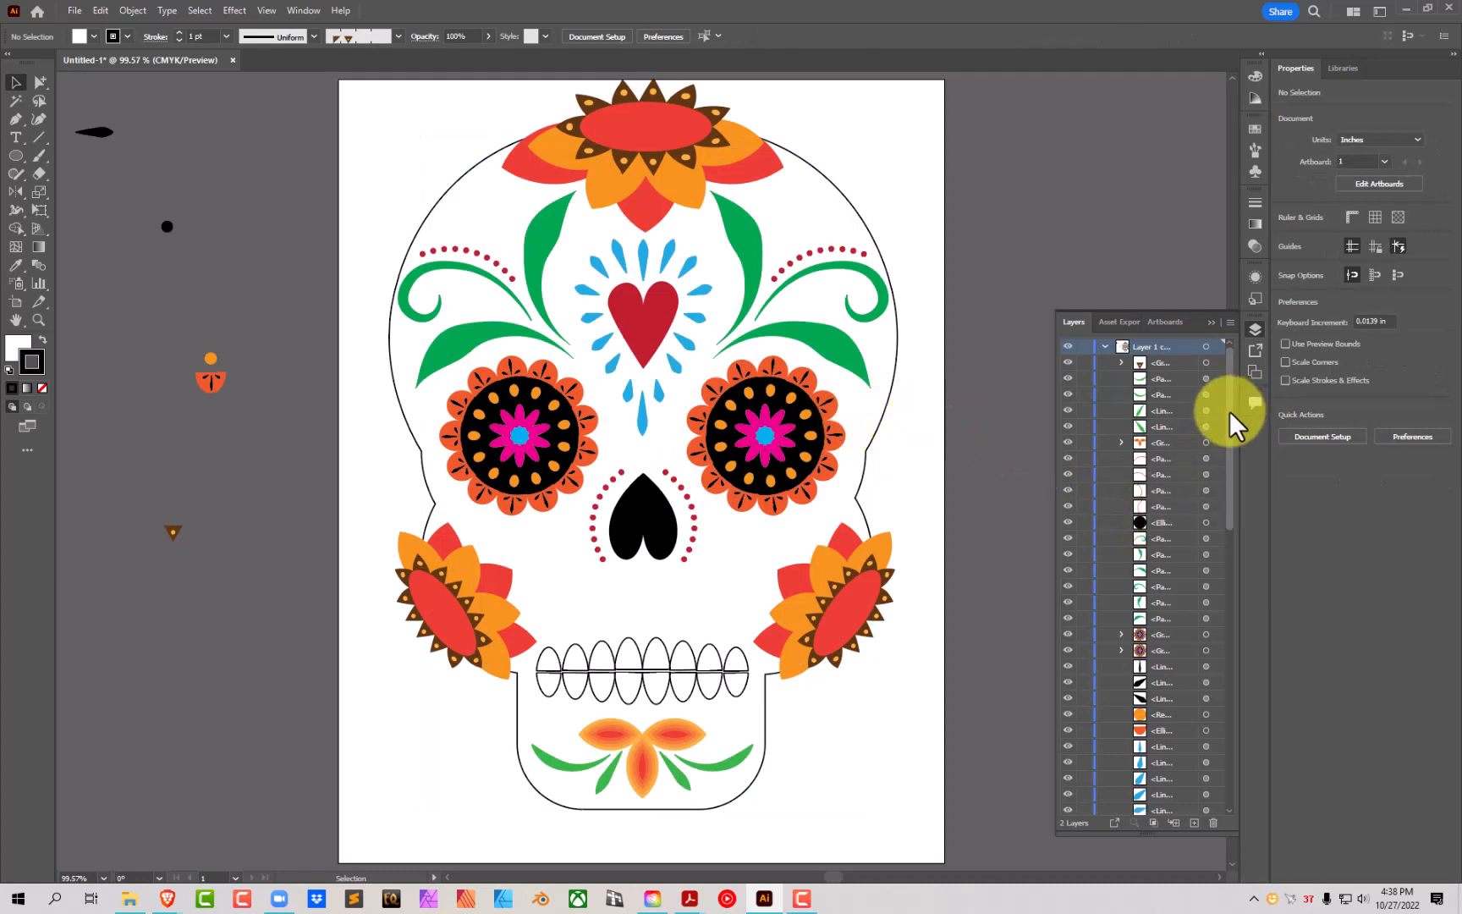
Step: Unlock the skull outline path at the bottom of Layer 1 copy, duplicate it in place, and select the upper copy
{"action": "left_click_drag", "start_coordinate": [1230, 410], "coordinate": [1166, 814]}
{"action": "left_click", "coordinate": [1140, 791]}
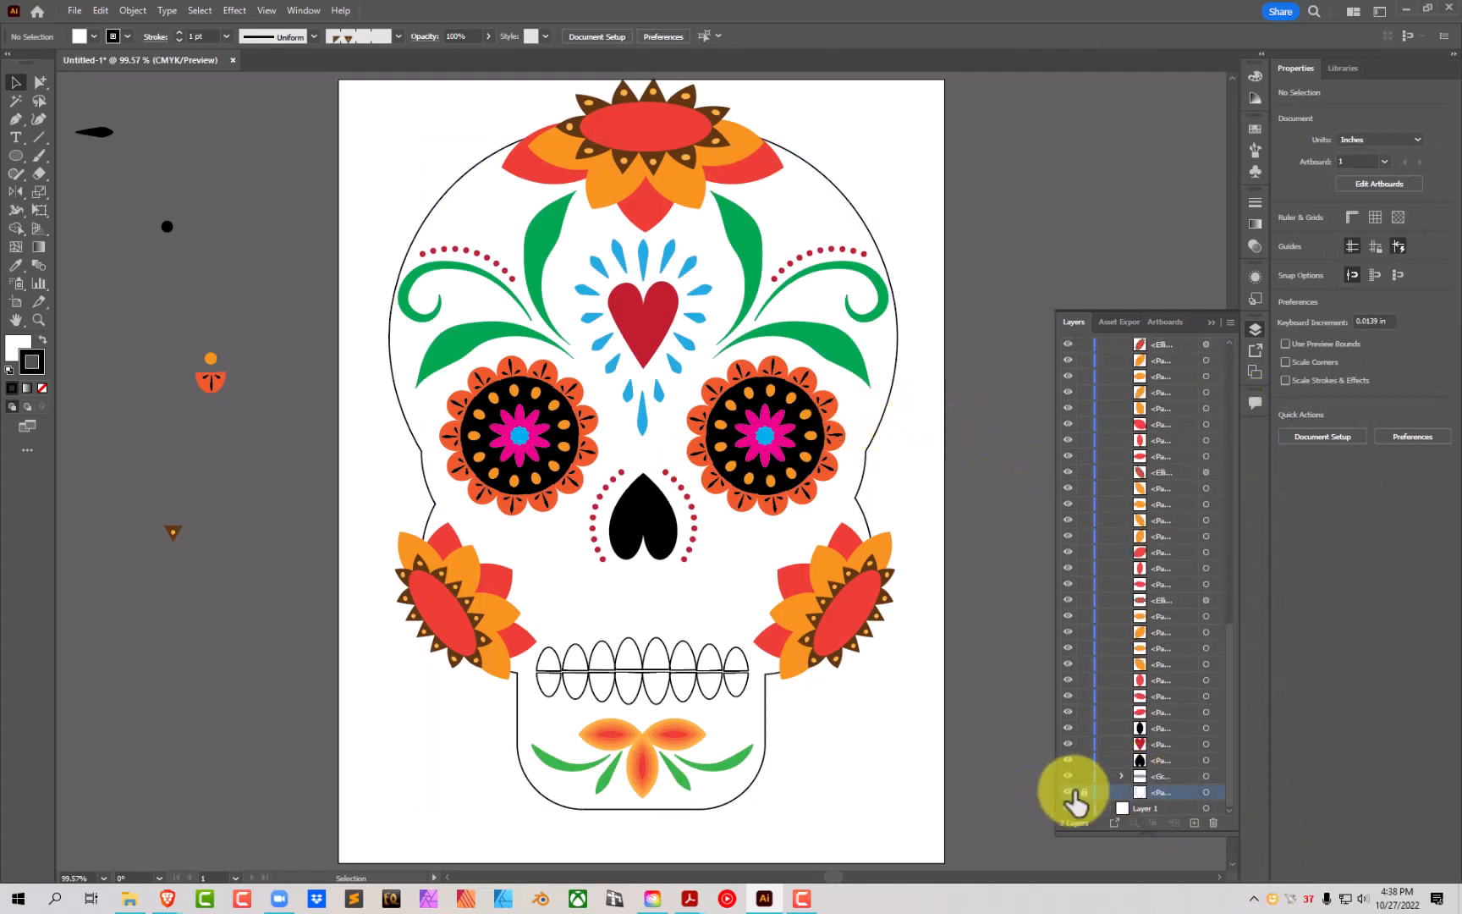
{"action": "left_click", "coordinate": [1203, 791]}
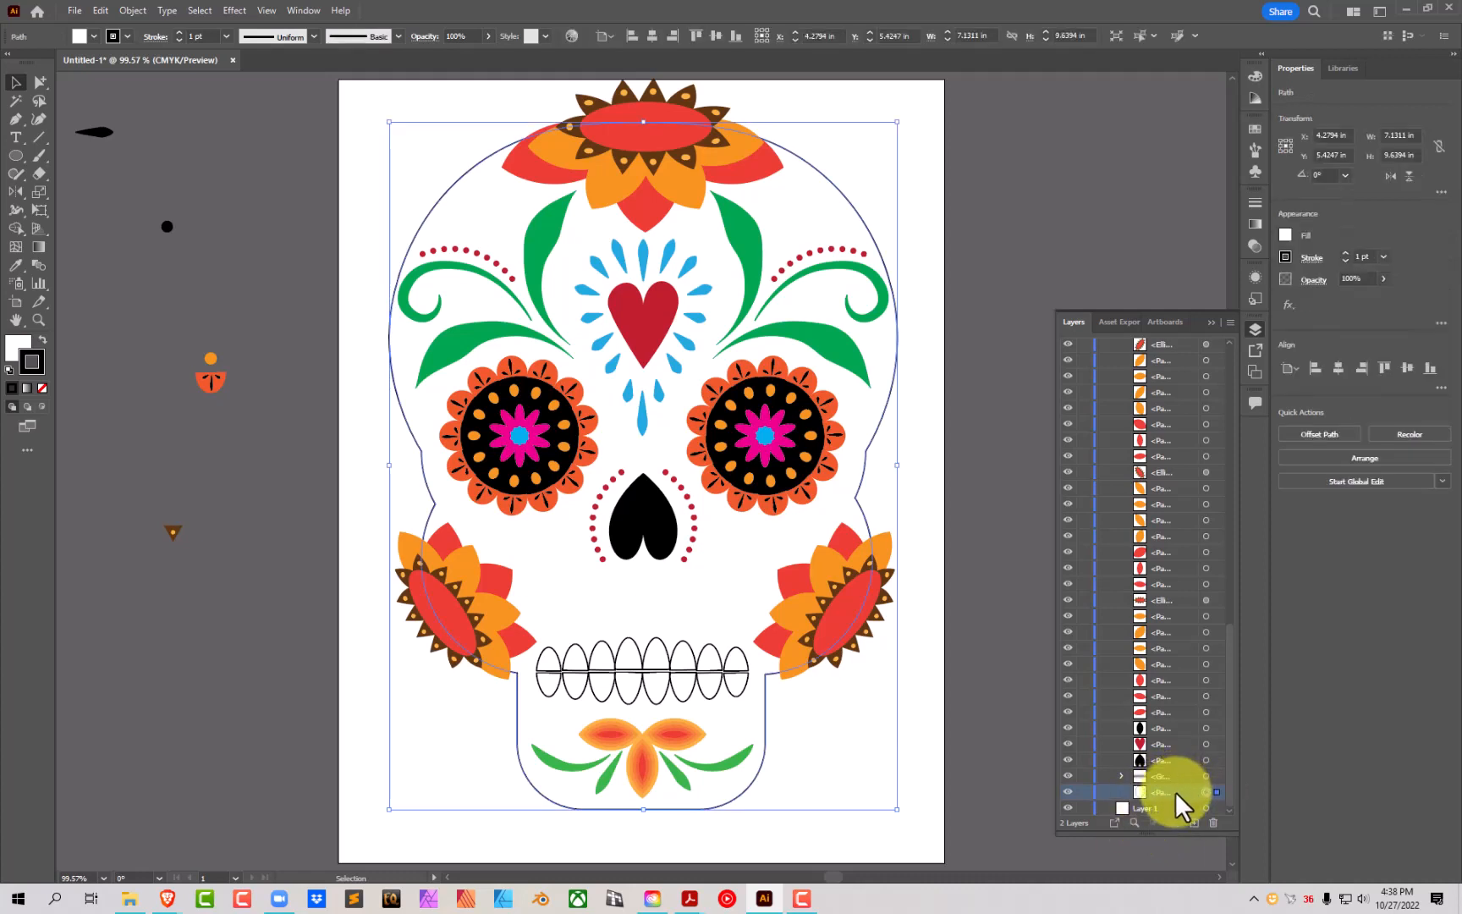
{"action": "left_click_drag", "start_coordinate": [1168, 792], "coordinate": [1211, 868]}
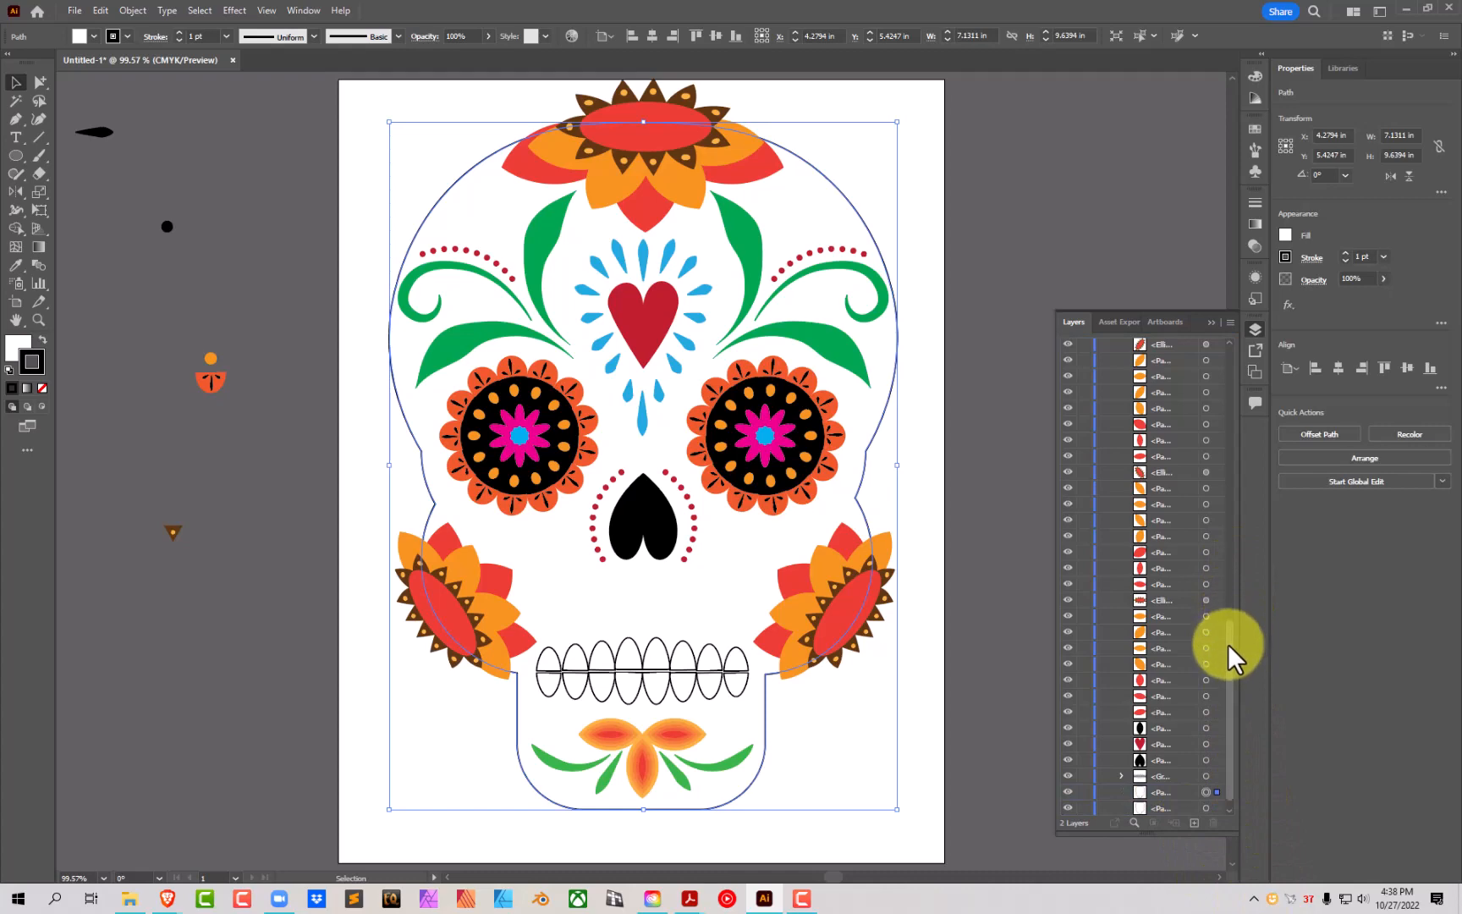
{"action": "left_click", "coordinate": [1207, 792]}
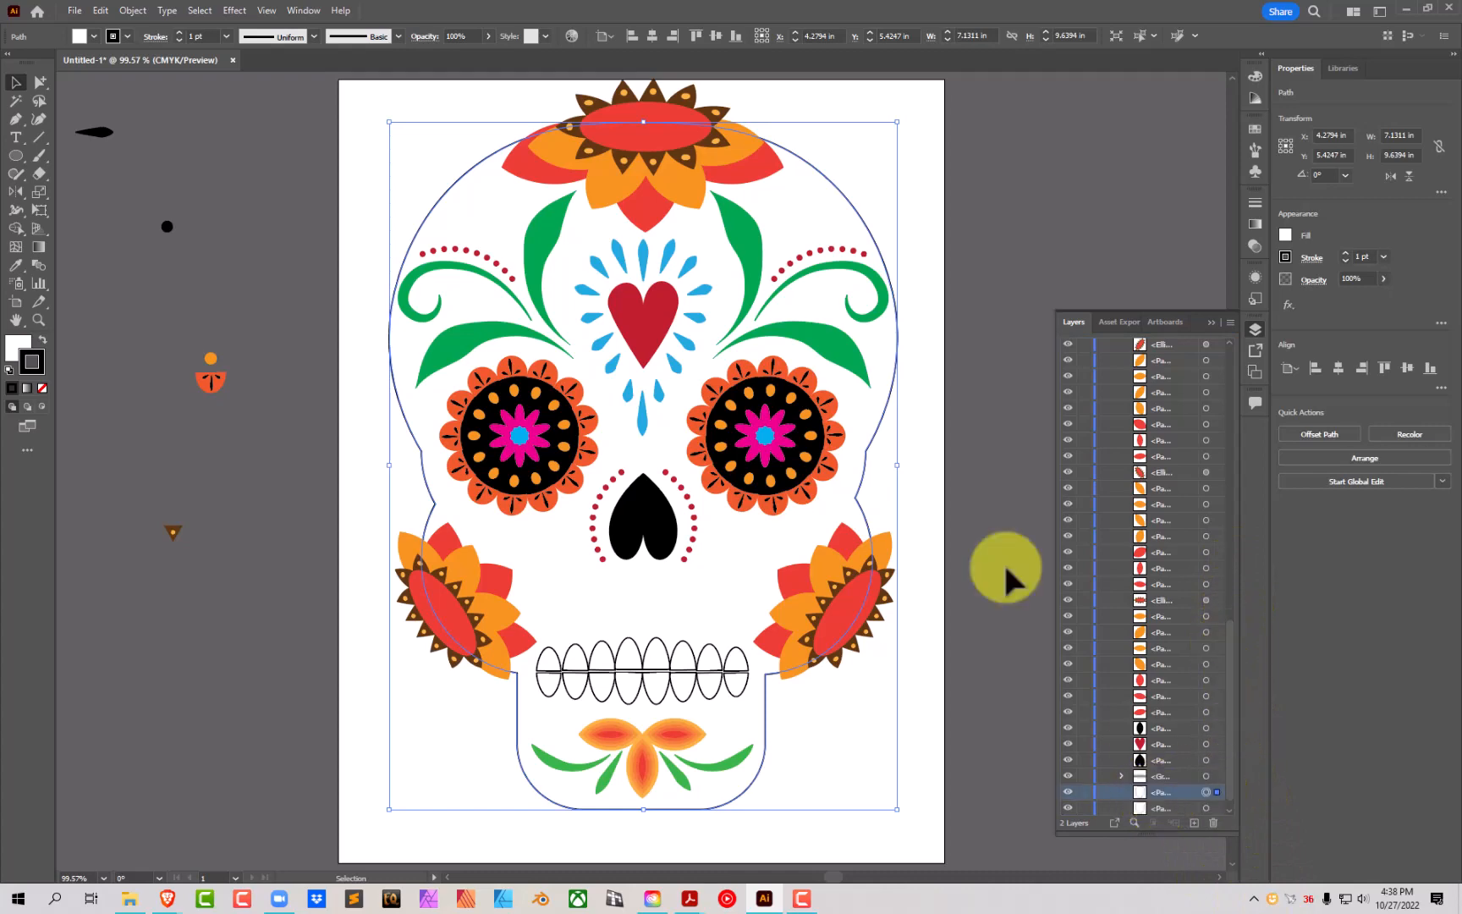
Step: Bring the duplicated skull outline to the front of all the artwork in Layer 1 copy
{"action": "left_click", "coordinate": [133, 10]}
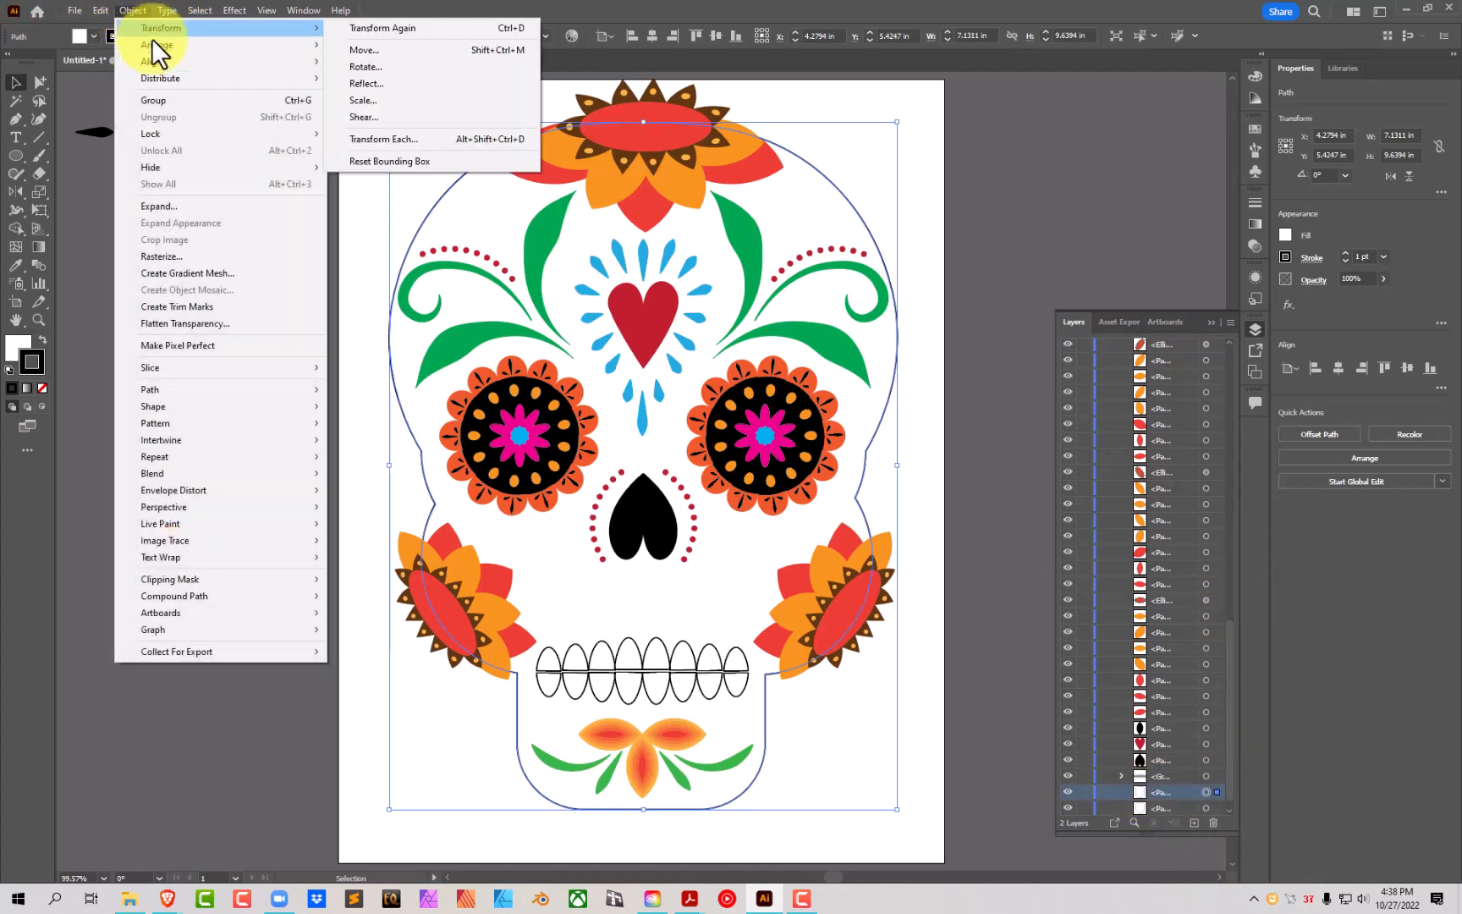
{"action": "mouse_move", "coordinate": [157, 45]}
{"action": "left_click", "coordinate": [385, 46]}
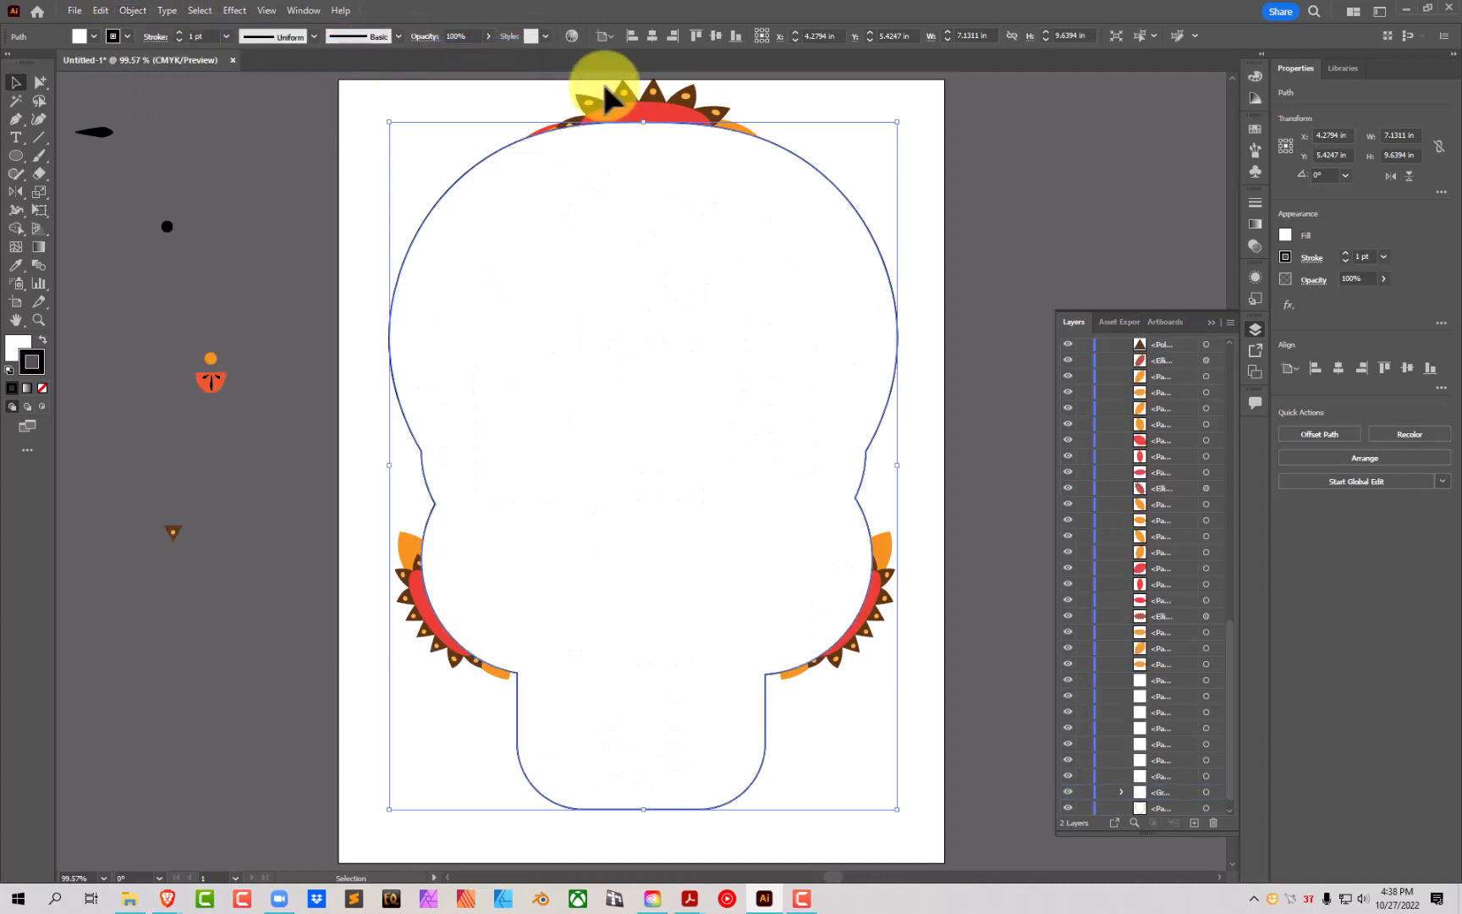
{"action": "left_click_drag", "start_coordinate": [1232, 666], "coordinate": [1233, 353]}
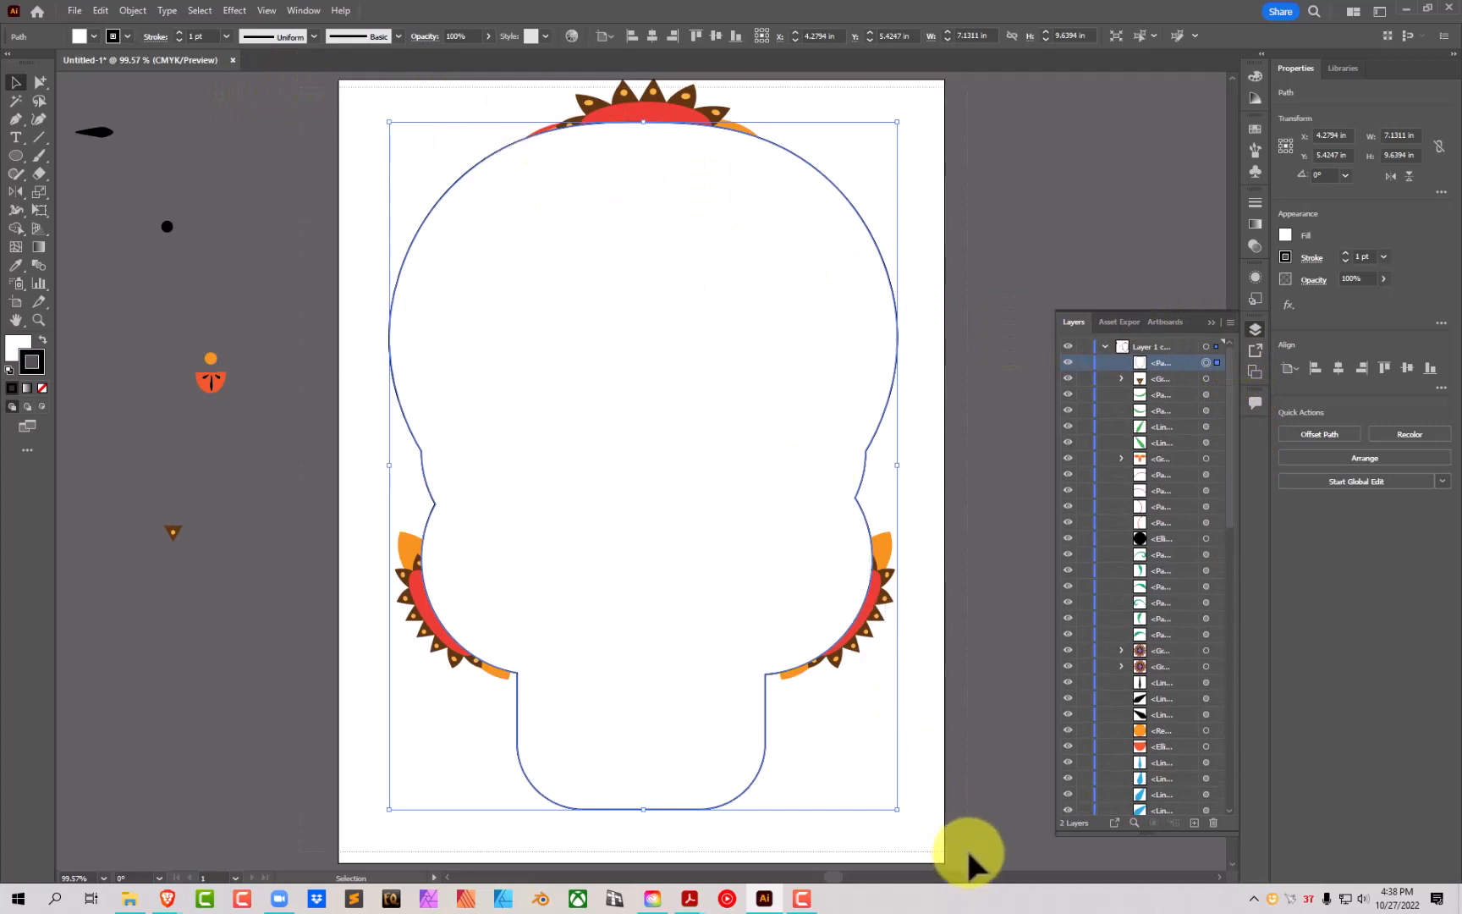
Step: Select all the skull artwork with the front outline and make a clipping mask that trims the flowers to the skull shape
{"action": "key", "text": "ctrl+a"}
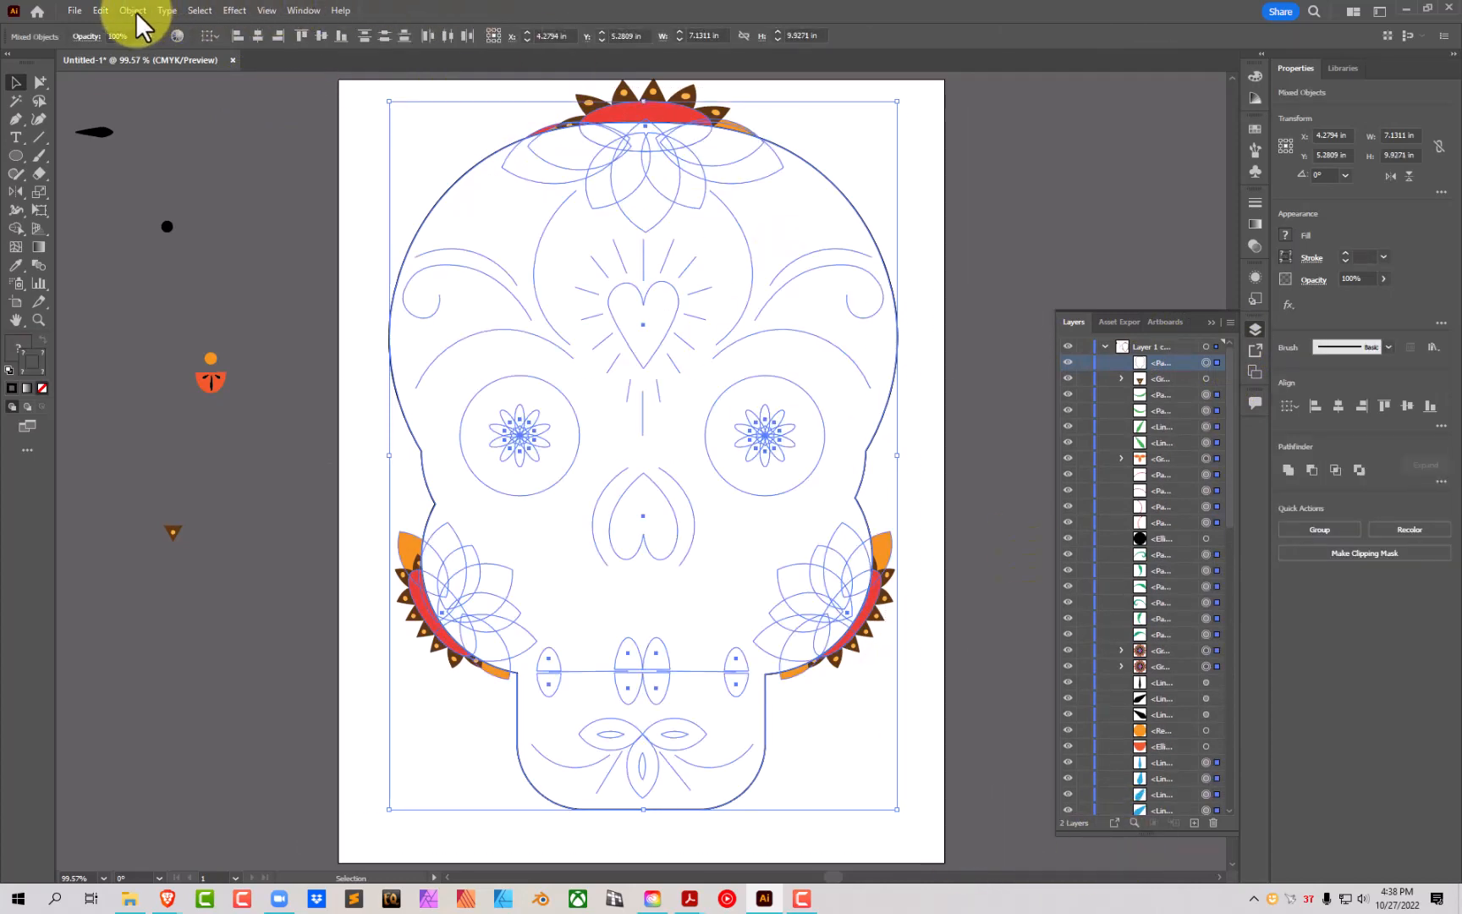
{"action": "left_click", "coordinate": [136, 12]}
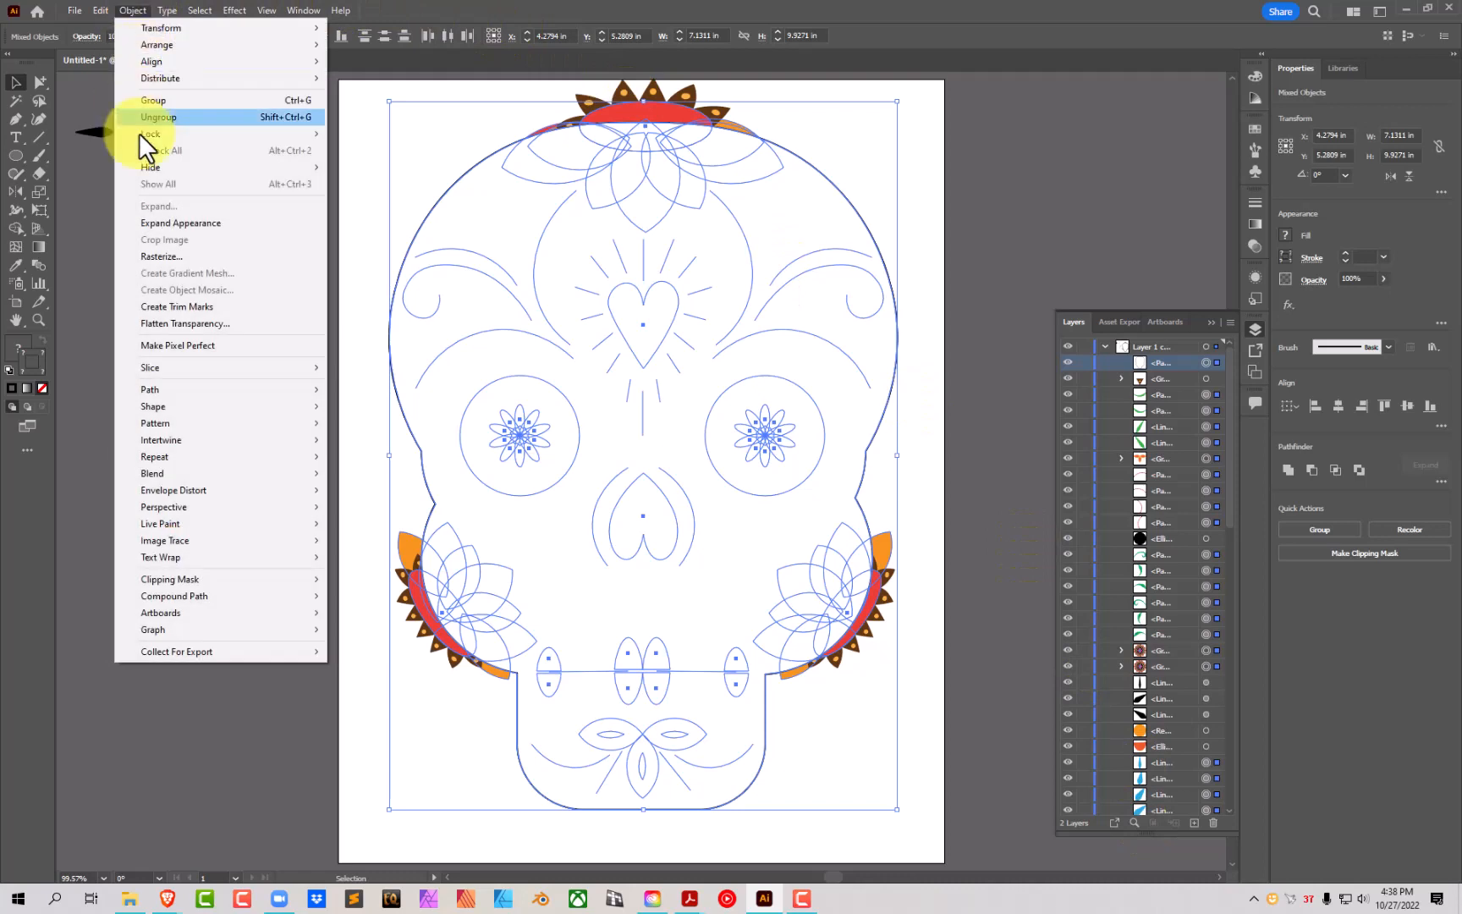
{"action": "mouse_move", "coordinate": [182, 581]}
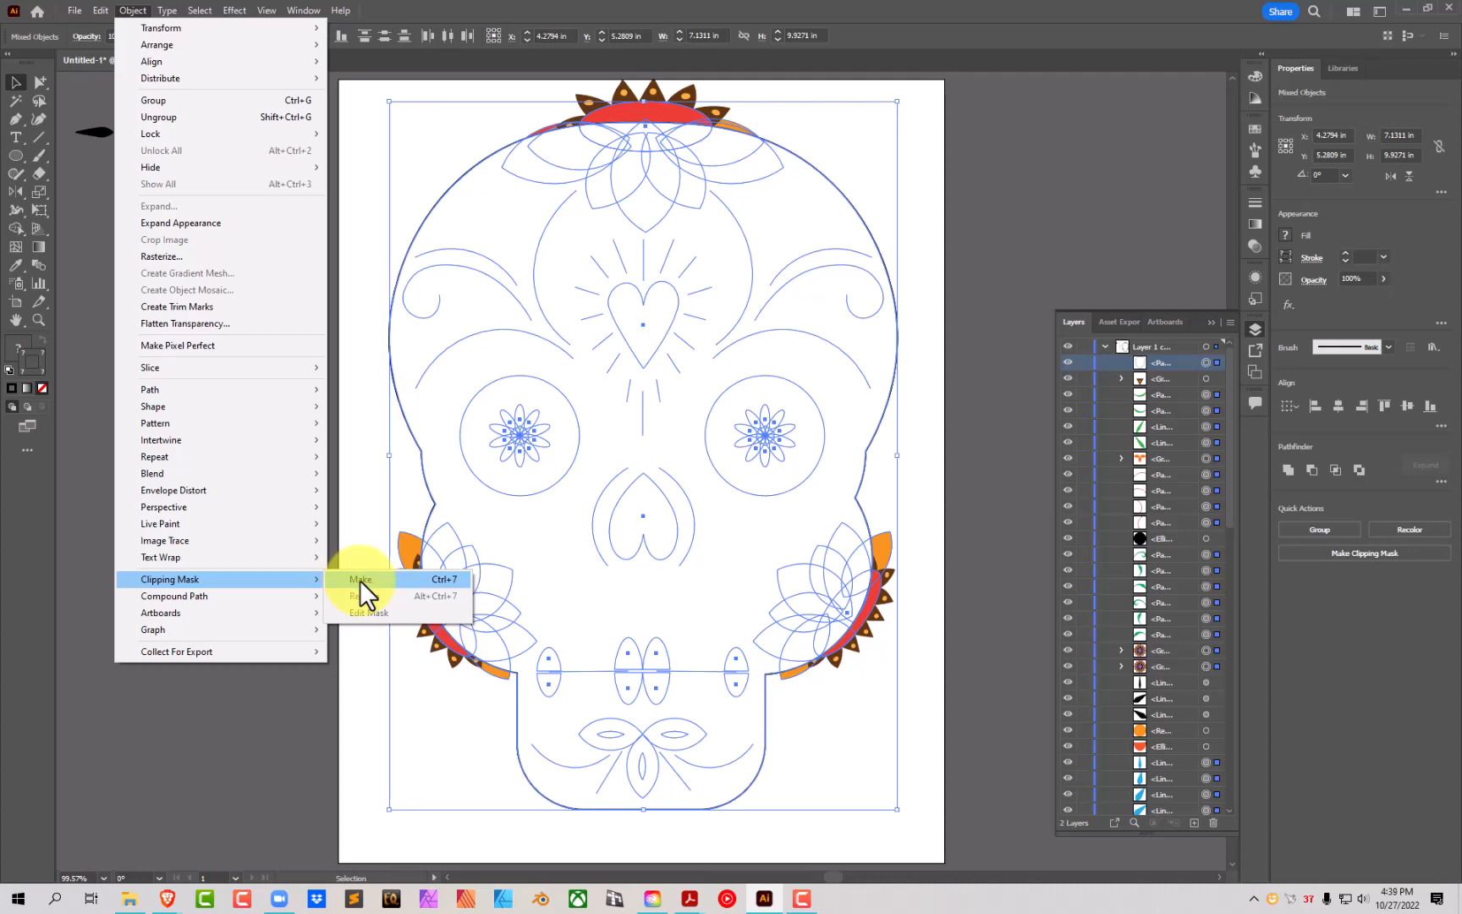
{"action": "left_click", "coordinate": [359, 579]}
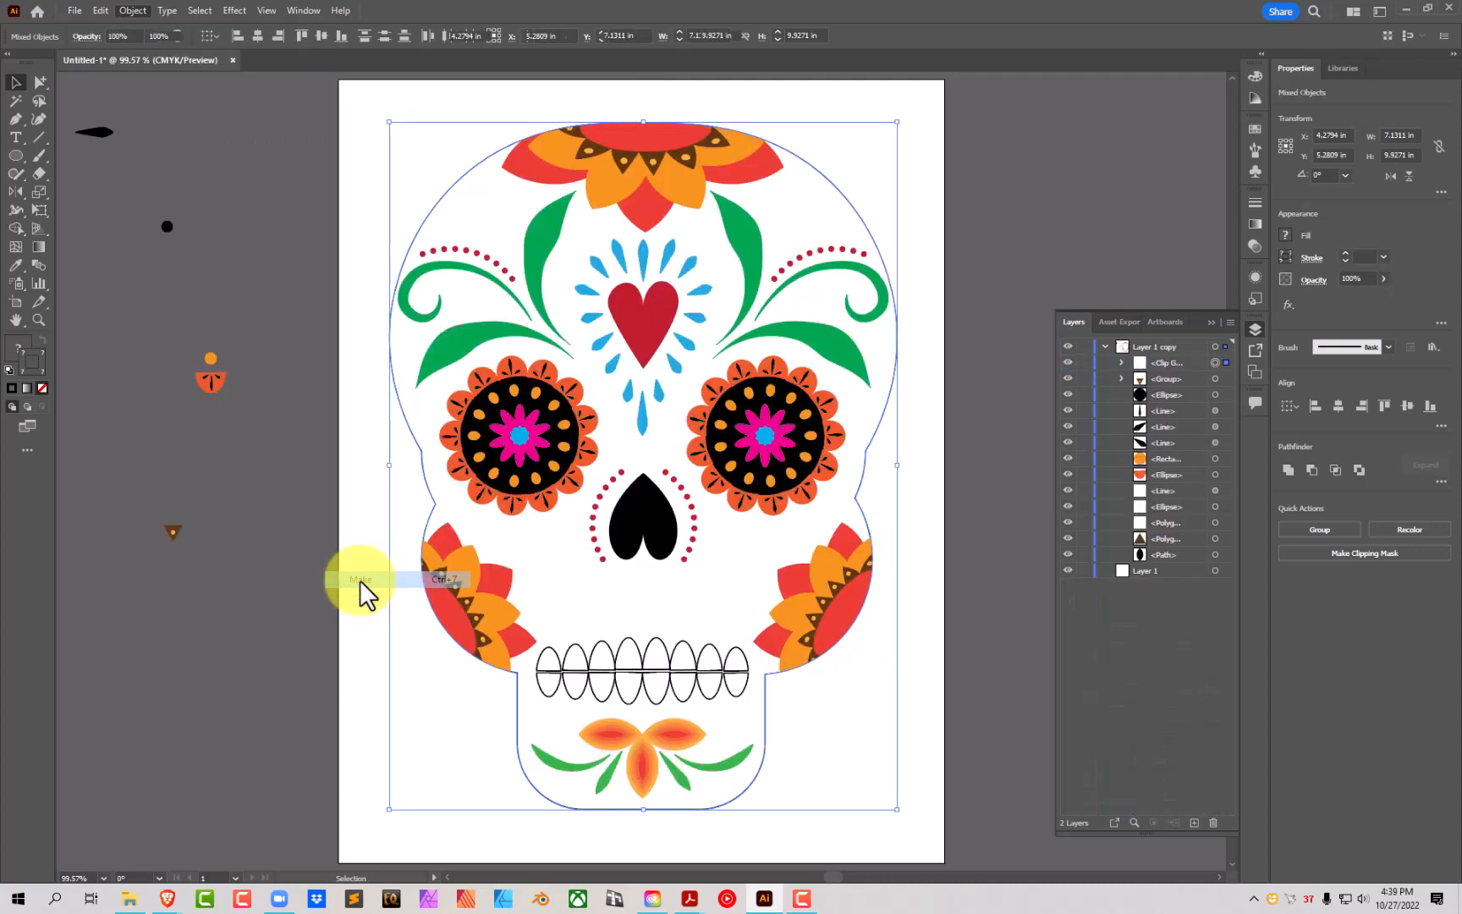
{"action": "left_click", "coordinate": [1019, 117]}
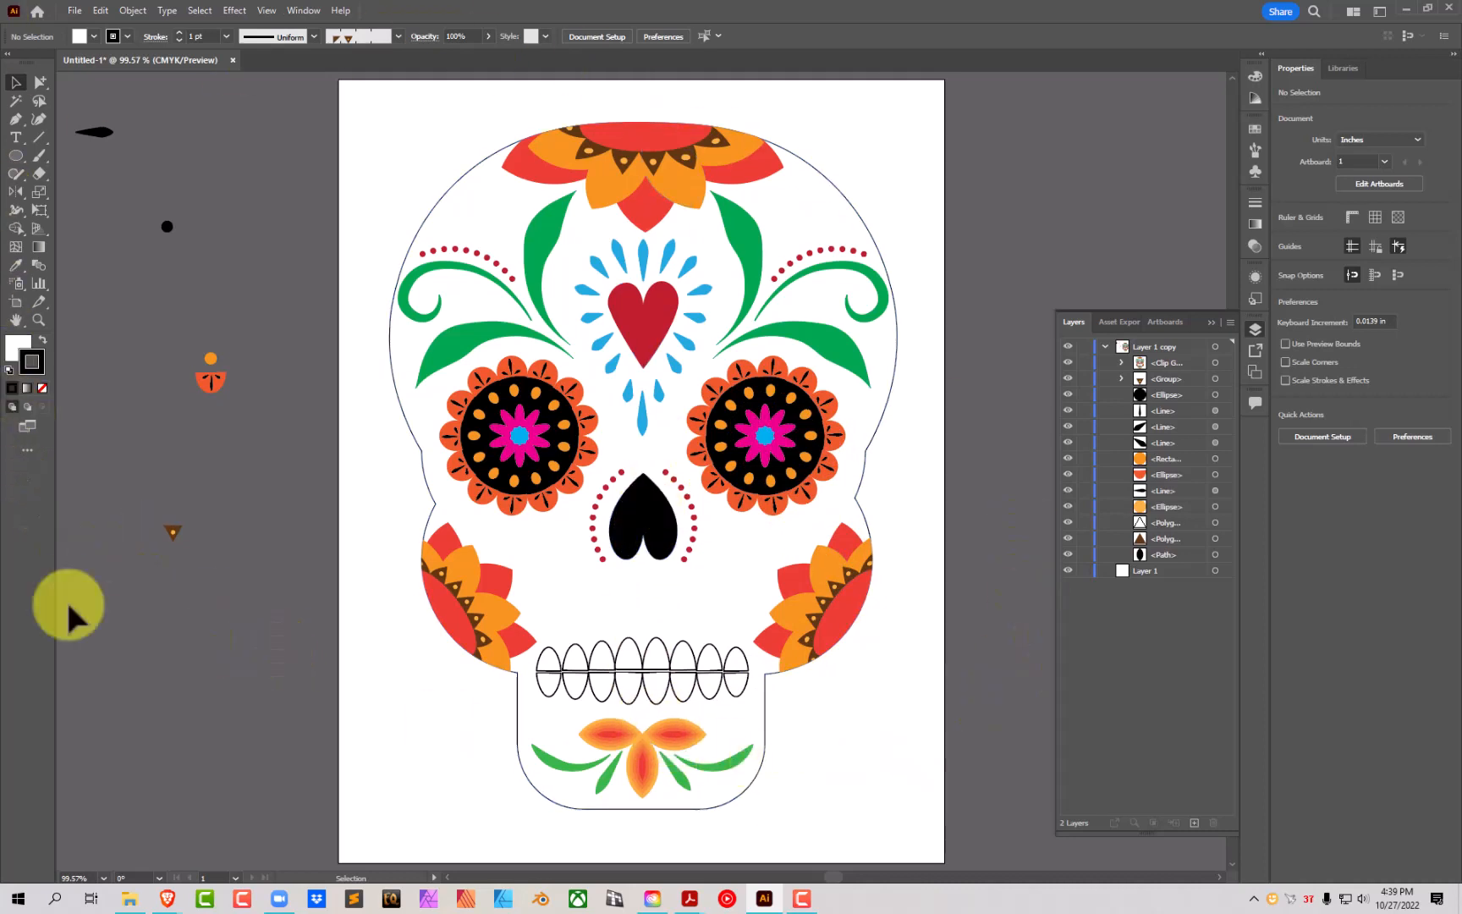
{"action": "left_click", "coordinate": [74, 11]}
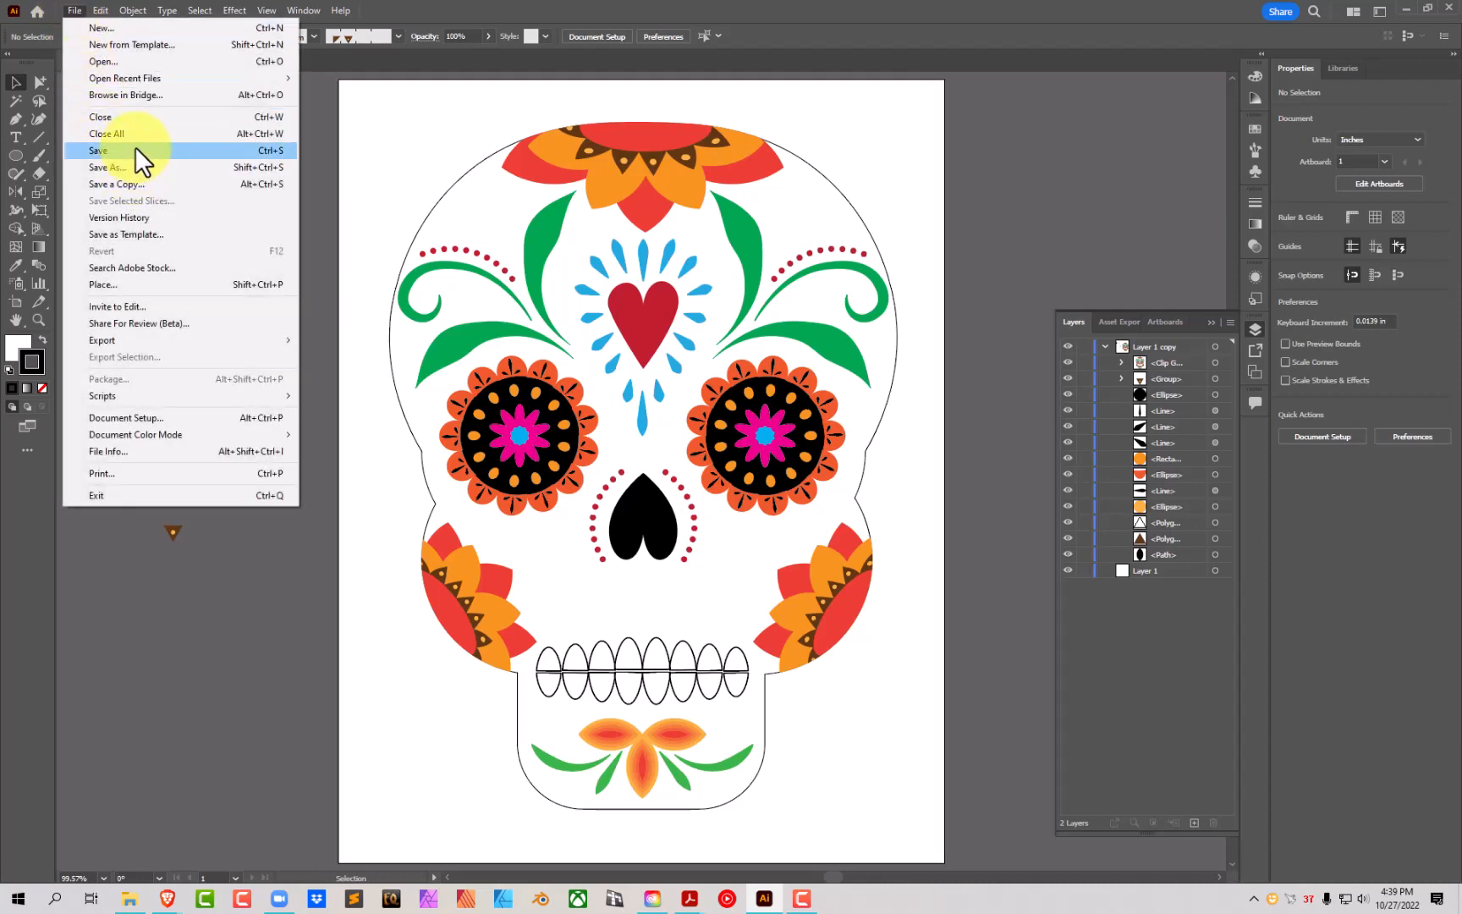
{"action": "left_click", "coordinate": [1094, 128]}
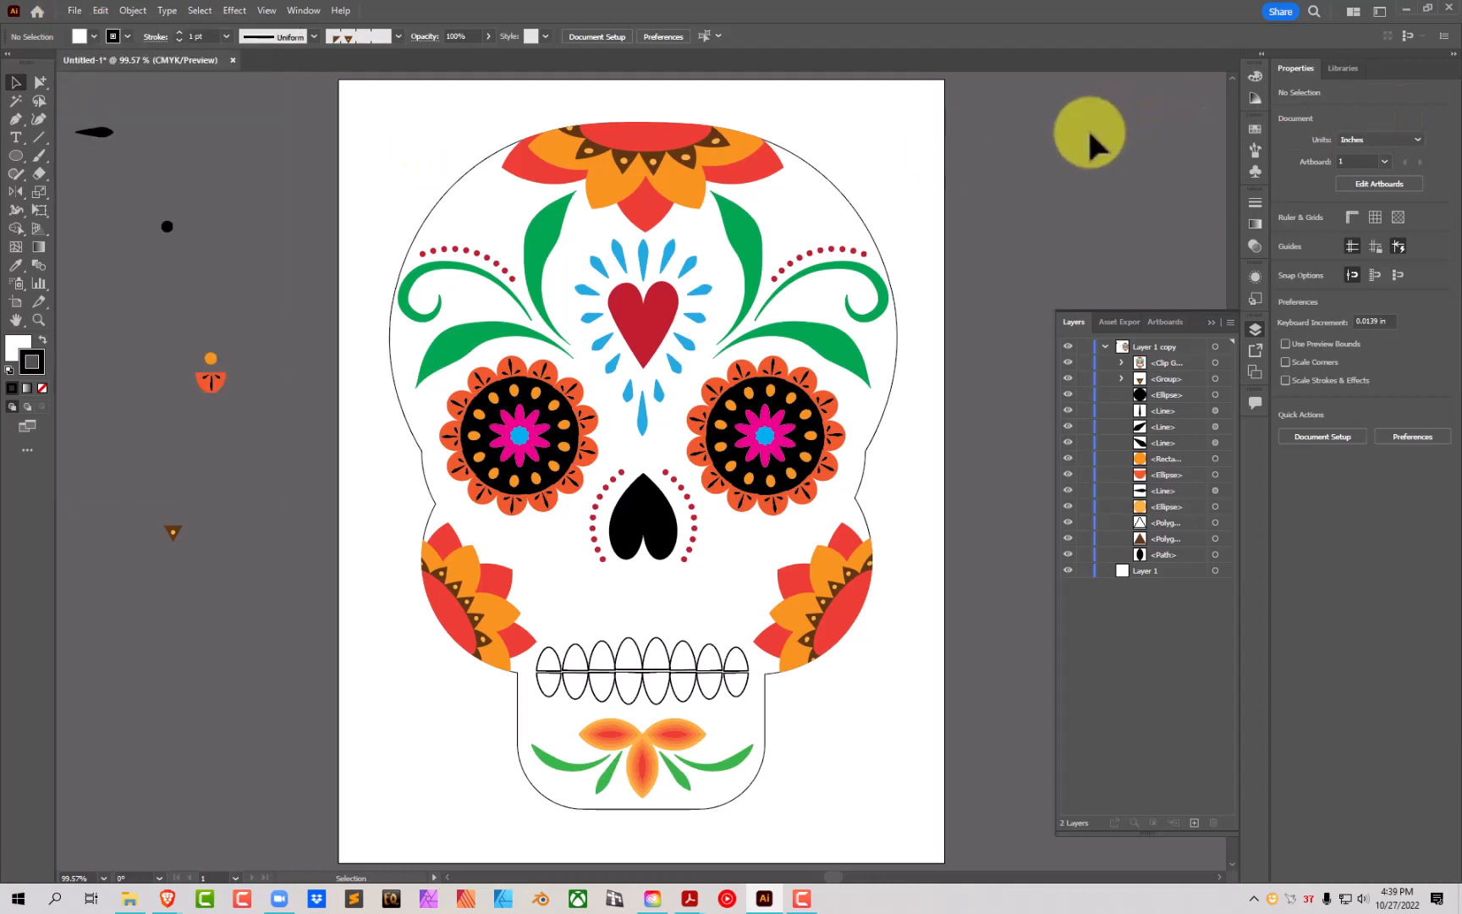